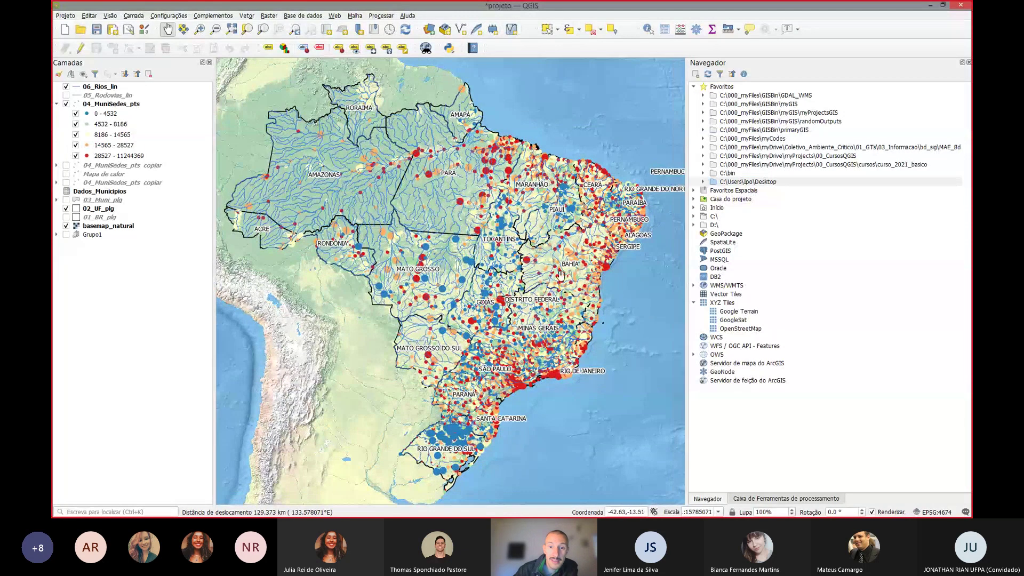
Step: Expand the curso_2021_basico favourite folder and select its dados_02 subfolder
{"action": "left_click_drag", "start_coordinate": [560, 274], "coordinate": [559, 273]}
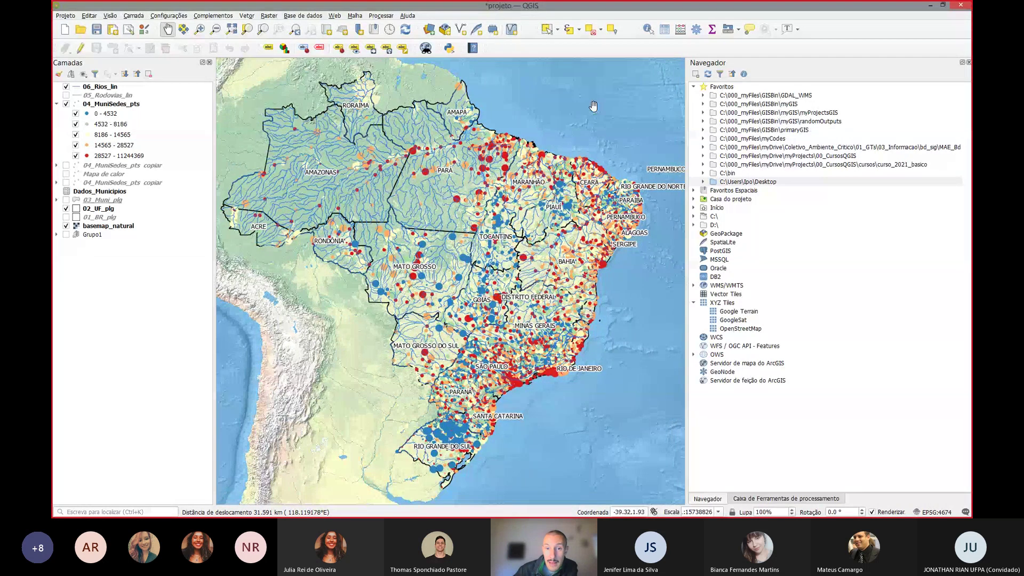
{"action": "left_click_drag", "start_coordinate": [595, 110], "coordinate": [583, 107]}
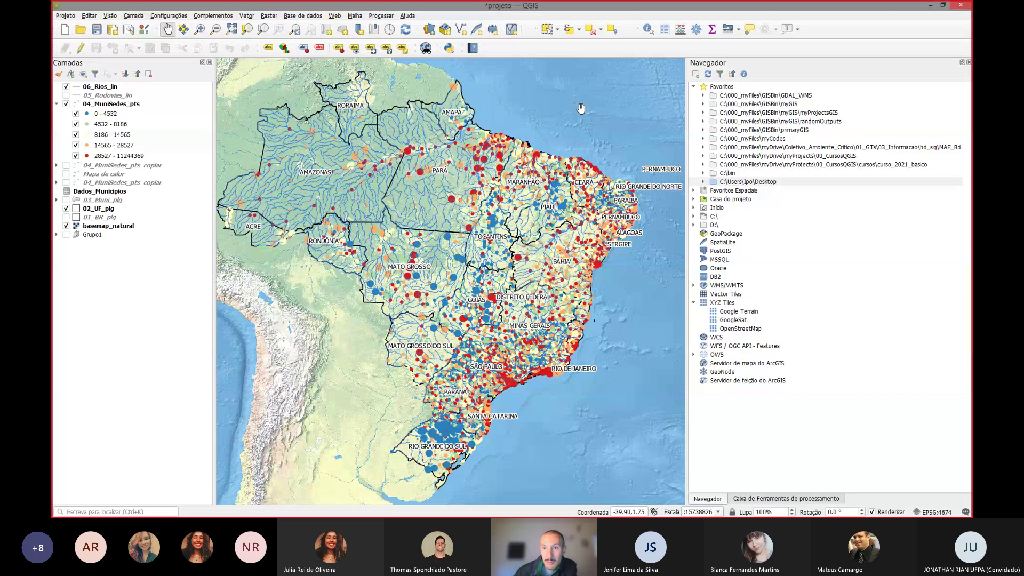
{"action": "left_click", "coordinate": [798, 166]}
{"action": "left_click", "coordinate": [703, 165]}
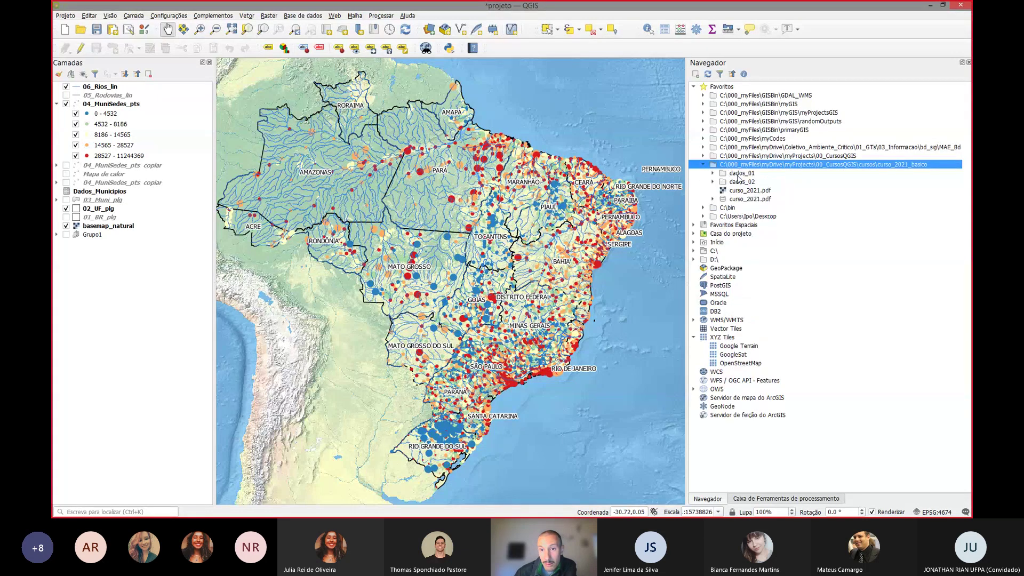
{"action": "left_click", "coordinate": [746, 182]}
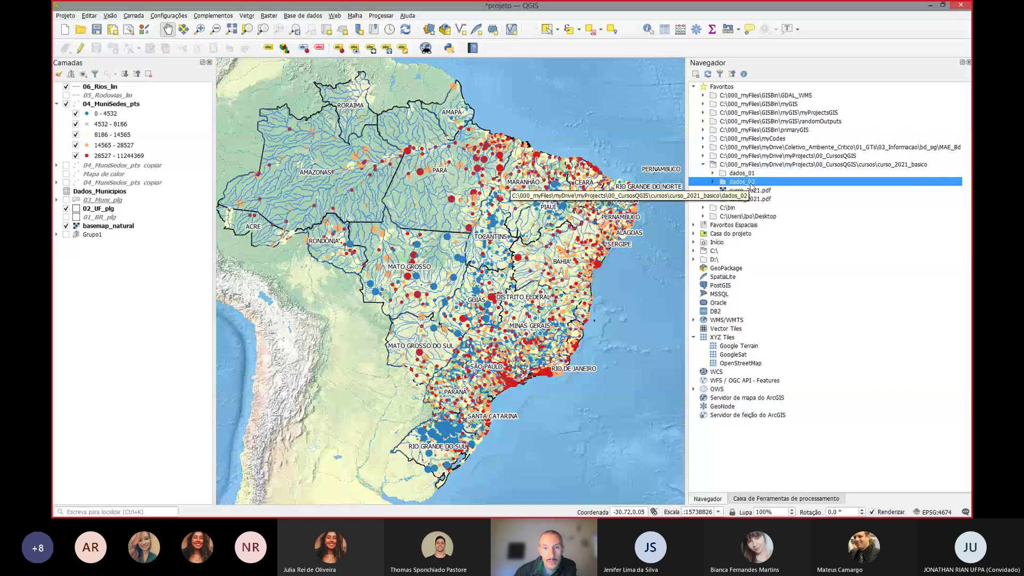
Step: Start a new blank project, saving the changes to the current one, and widen the layer list
{"action": "left_click_drag", "start_coordinate": [528, 217], "coordinate": [533, 222]}
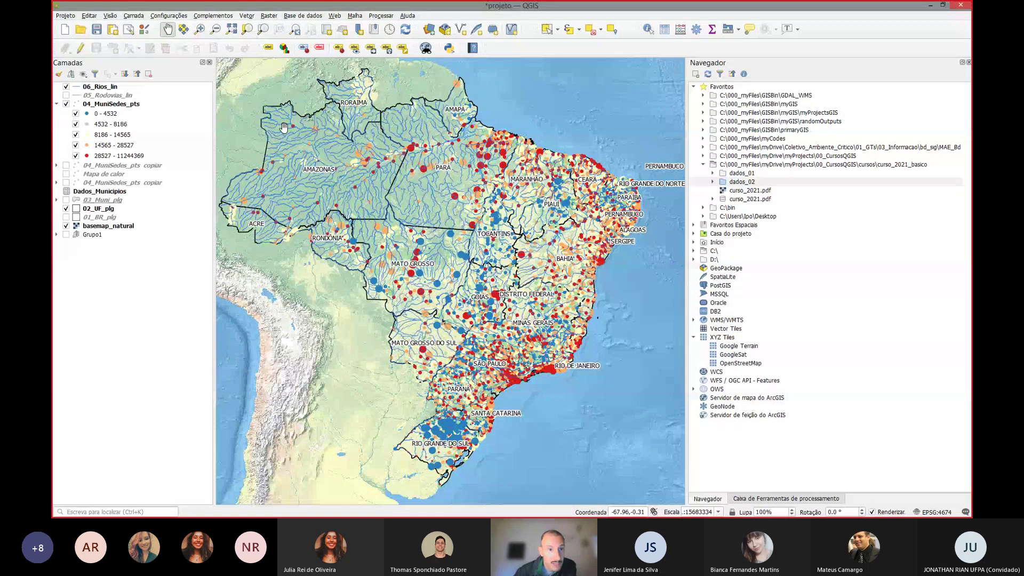
{"action": "left_click", "coordinate": [285, 129]}
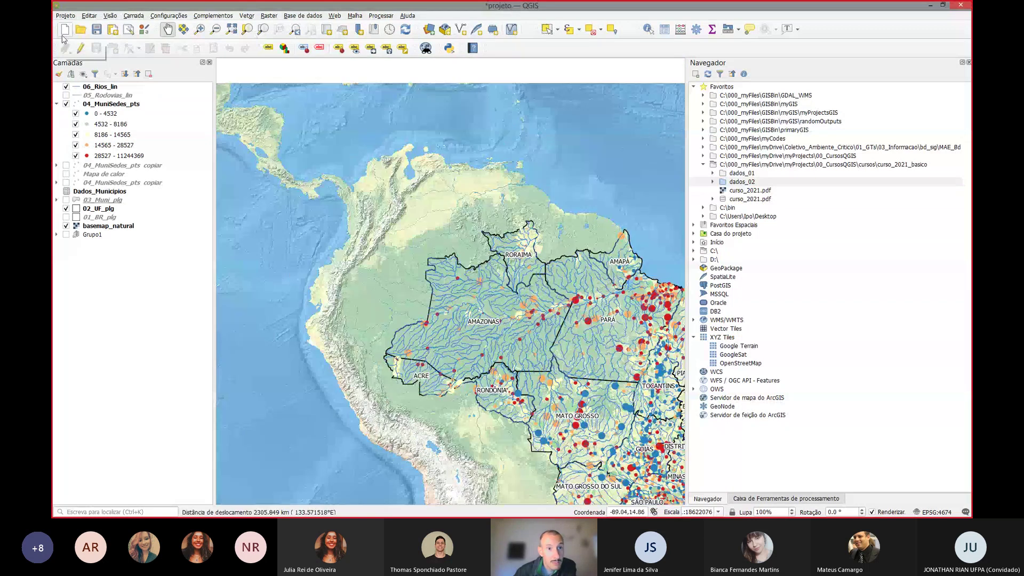
{"action": "left_click", "coordinate": [62, 36]}
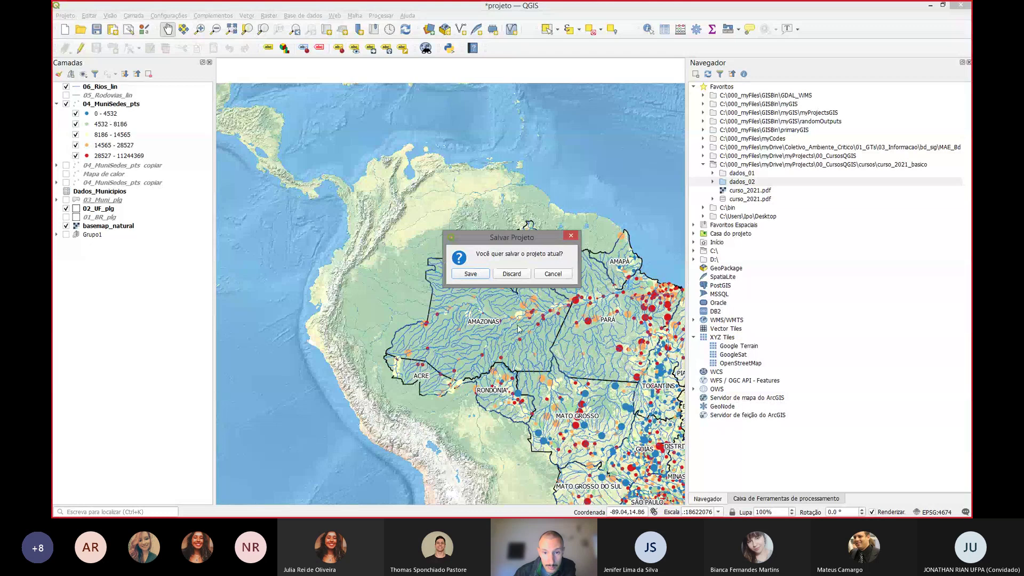
{"action": "left_click", "coordinate": [471, 274]}
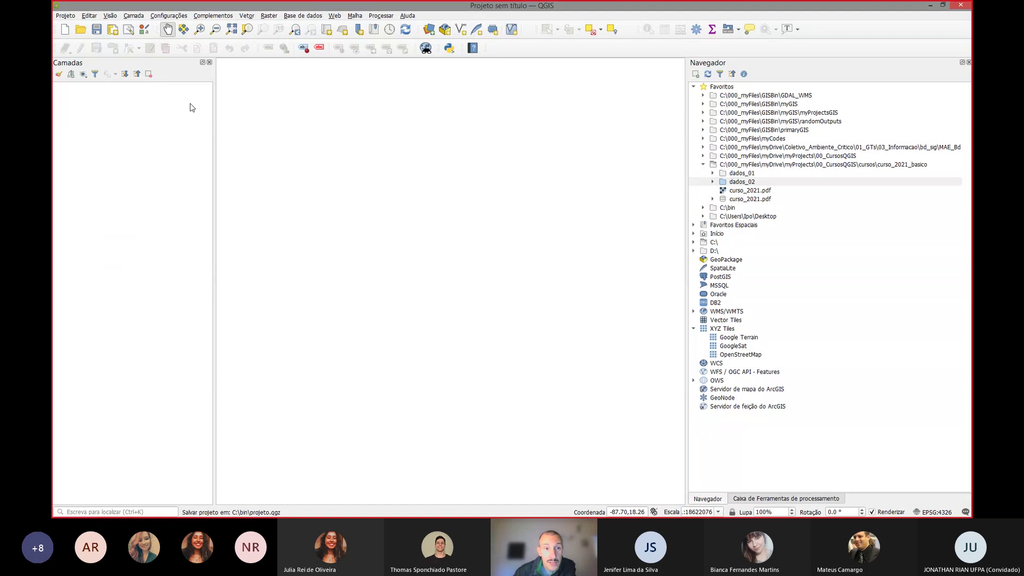
{"action": "left_click_drag", "start_coordinate": [214, 103], "coordinate": [273, 105]}
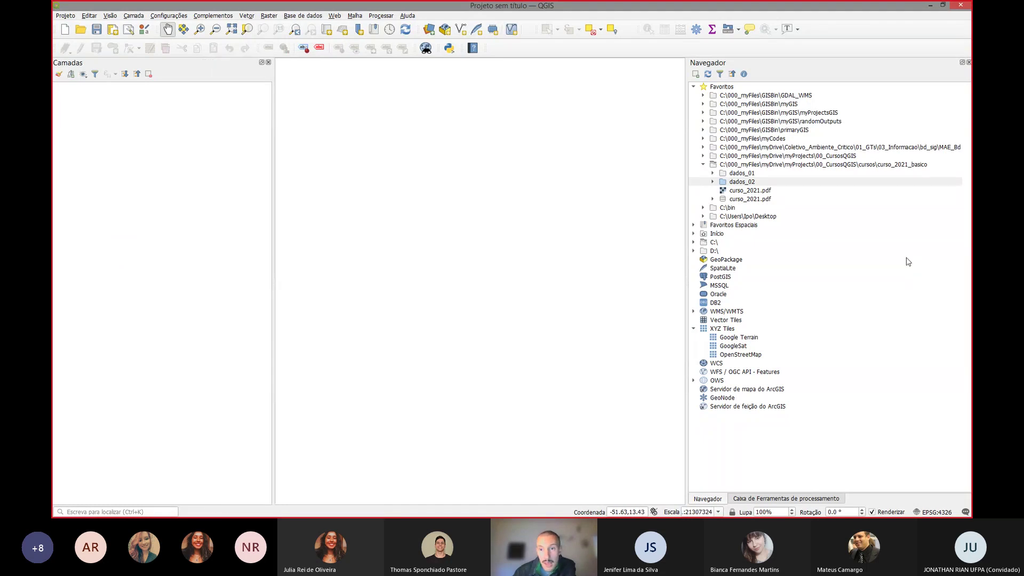
Step: Expand the dados_02 folder and add 01_saude_poa.shp to the map
{"action": "left_click", "coordinate": [735, 181]}
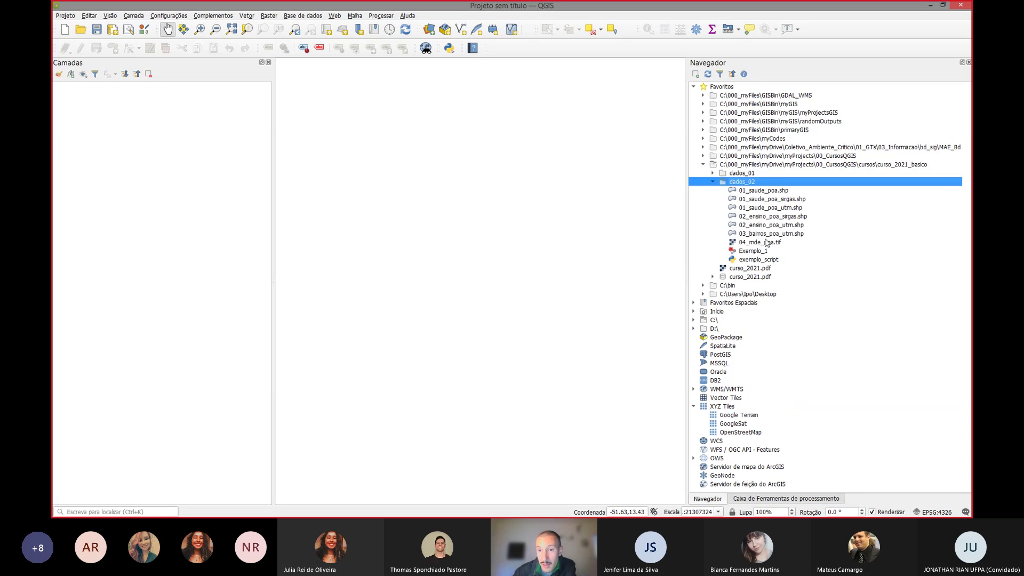
{"action": "left_click", "coordinate": [768, 190]}
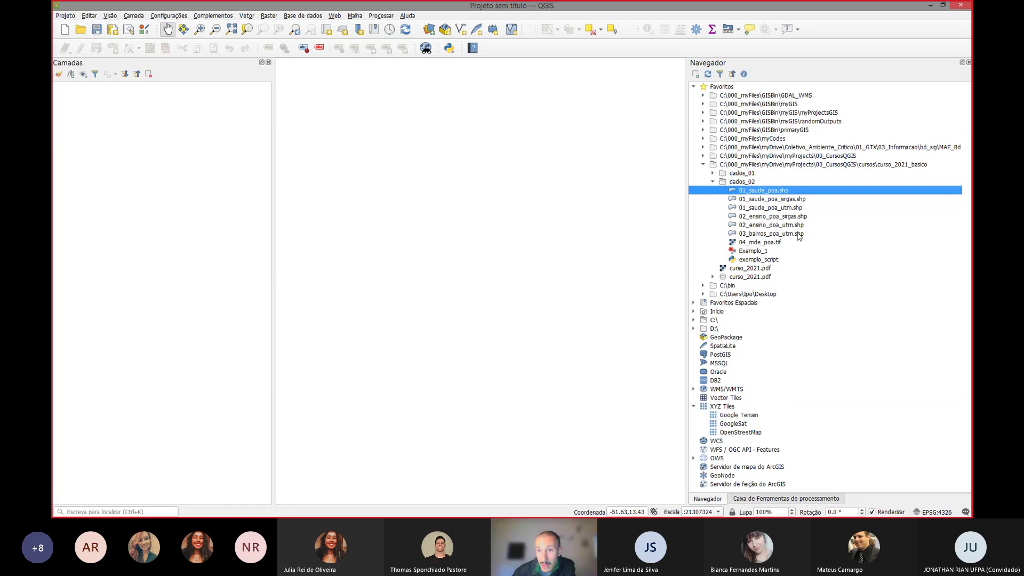
{"action": "left_click", "coordinate": [802, 201]}
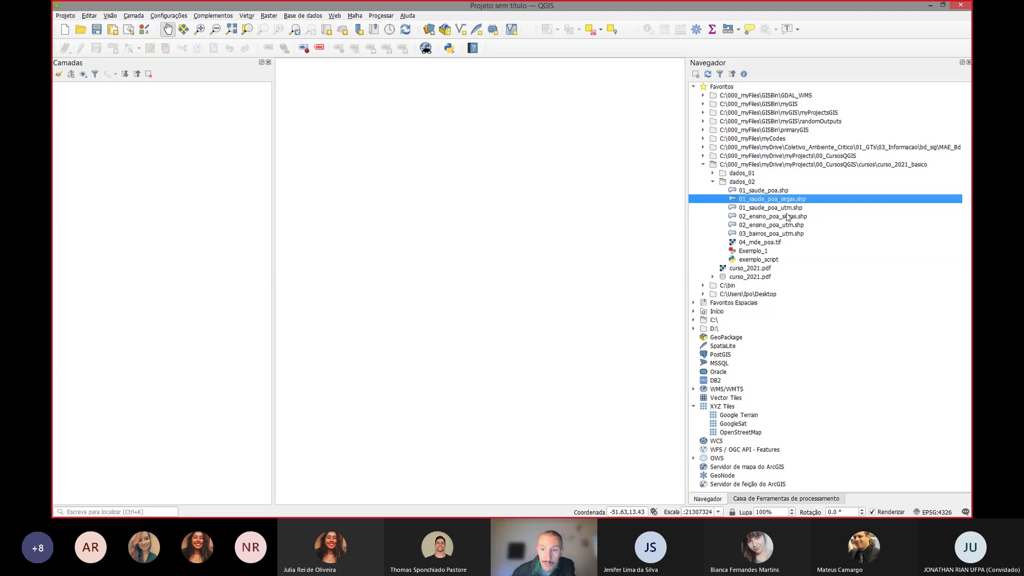
{"action": "left_click", "coordinate": [765, 192]}
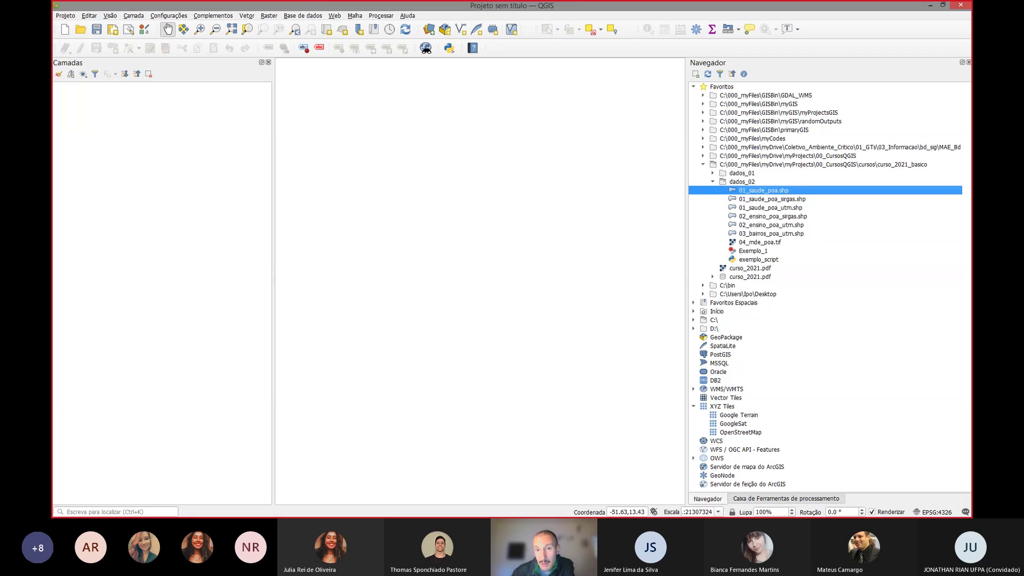
{"action": "key", "text": "Return"}
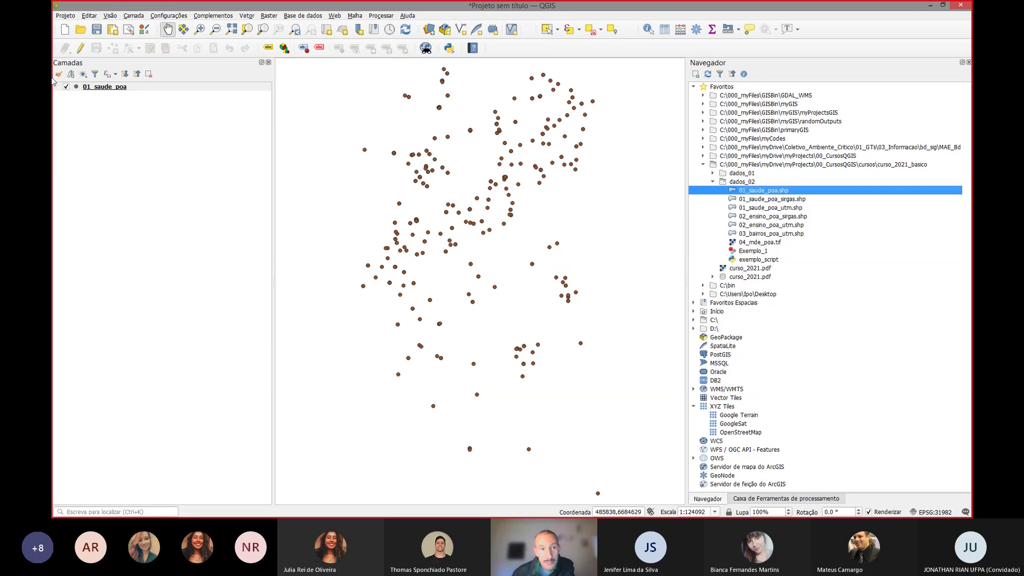
Step: Open the attribute table of 01_saude_poa and widen its ES_NM and ES_CL columns
{"action": "left_click", "coordinate": [103, 88]}
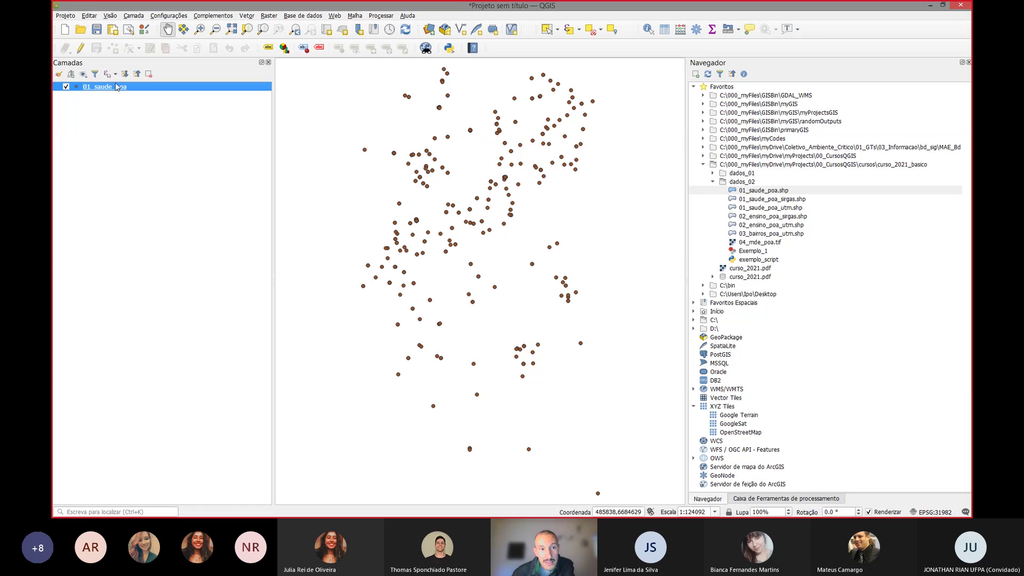
{"action": "left_click", "coordinate": [664, 31]}
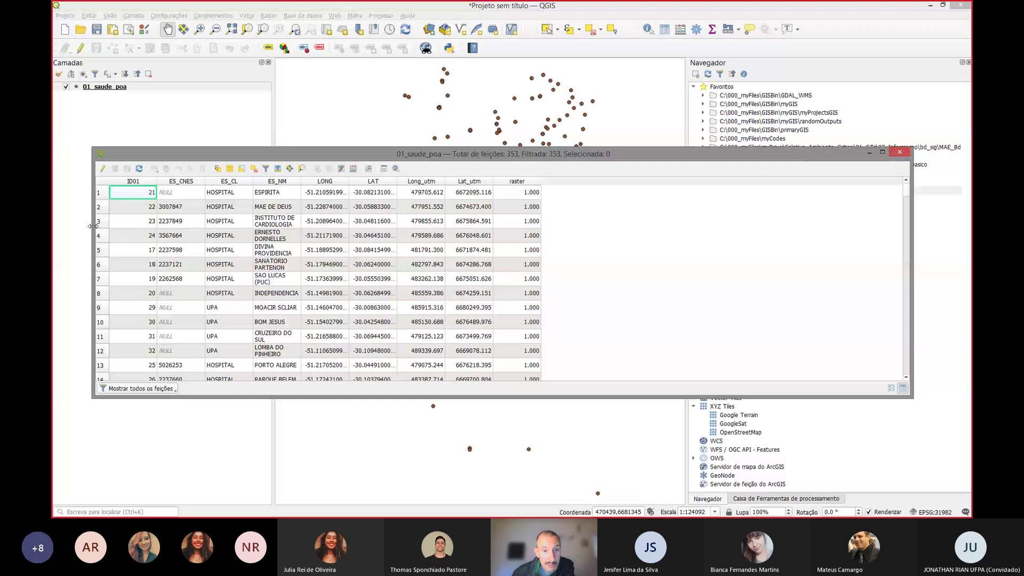
{"action": "left_click_drag", "start_coordinate": [93, 226], "coordinate": [127, 226]}
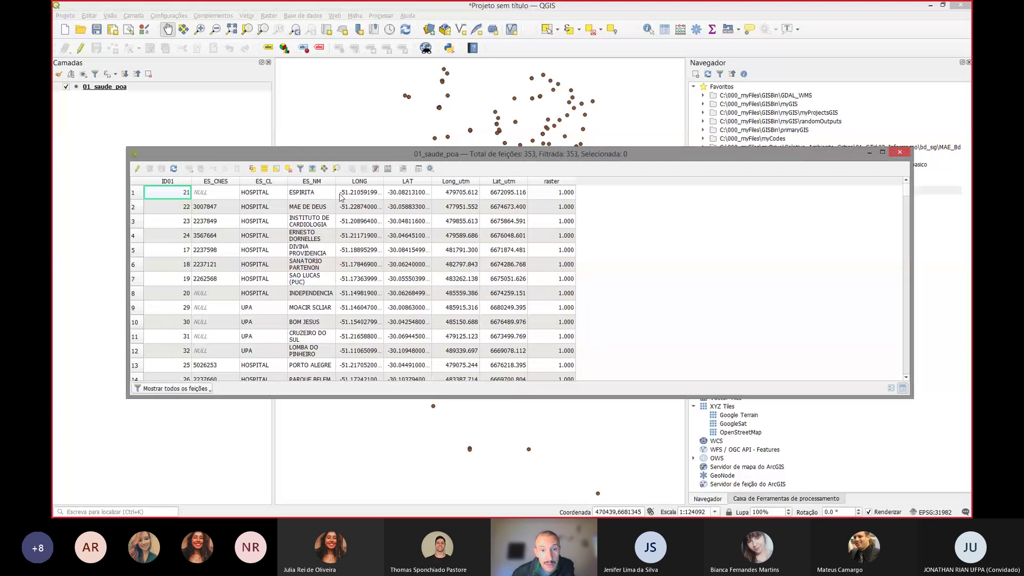
{"action": "left_click_drag", "start_coordinate": [336, 181], "coordinate": [409, 182]}
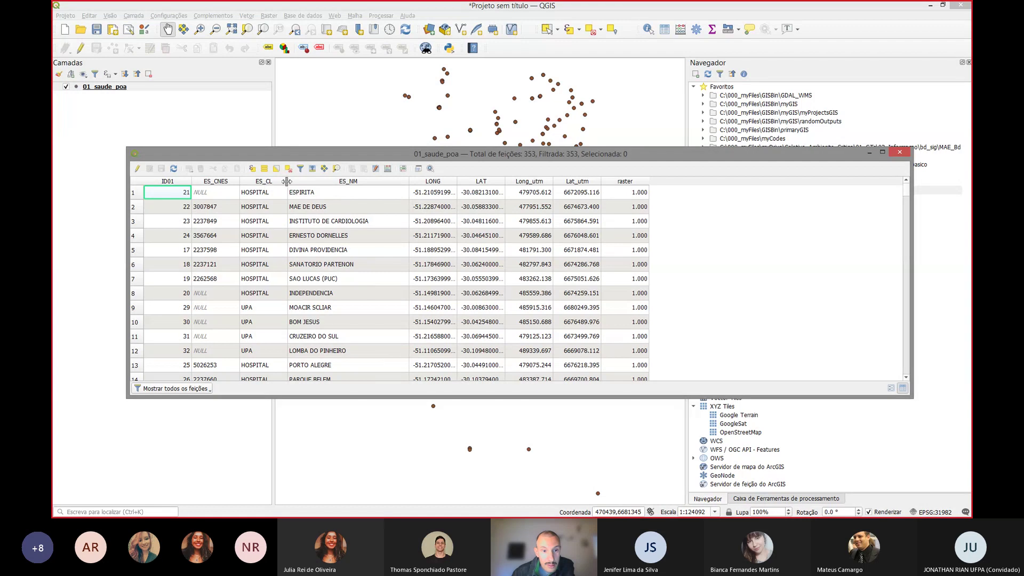
{"action": "left_click_drag", "start_coordinate": [286, 182], "coordinate": [302, 181]}
Step: Examine the health facility classes in the ES_CL column through the table's records, then close the table
{"action": "scroll", "coordinate": [273, 272], "scroll_direction": "down", "scroll_amount": 7}
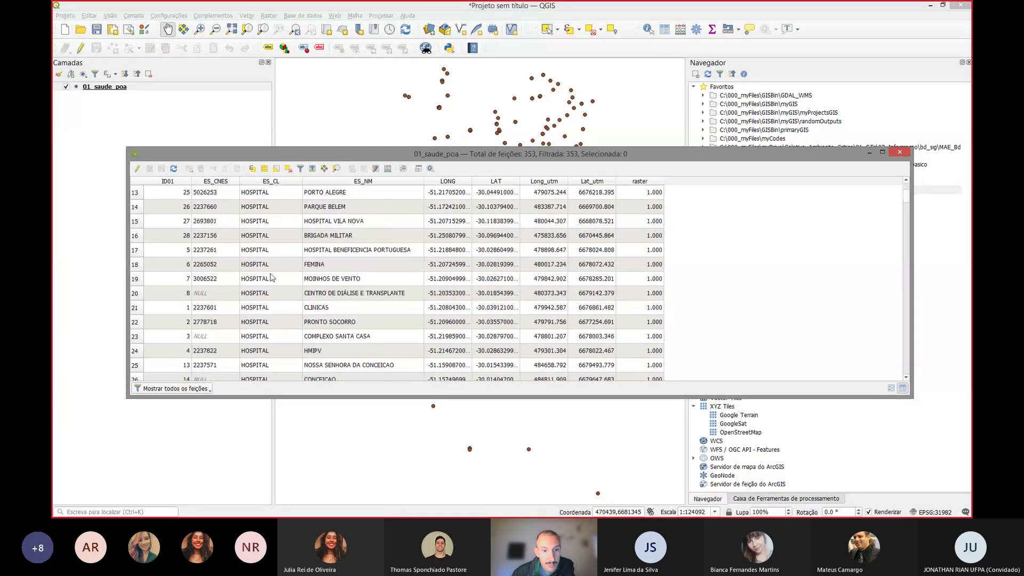
{"action": "scroll", "coordinate": [269, 290], "scroll_direction": "down", "scroll_amount": 2}
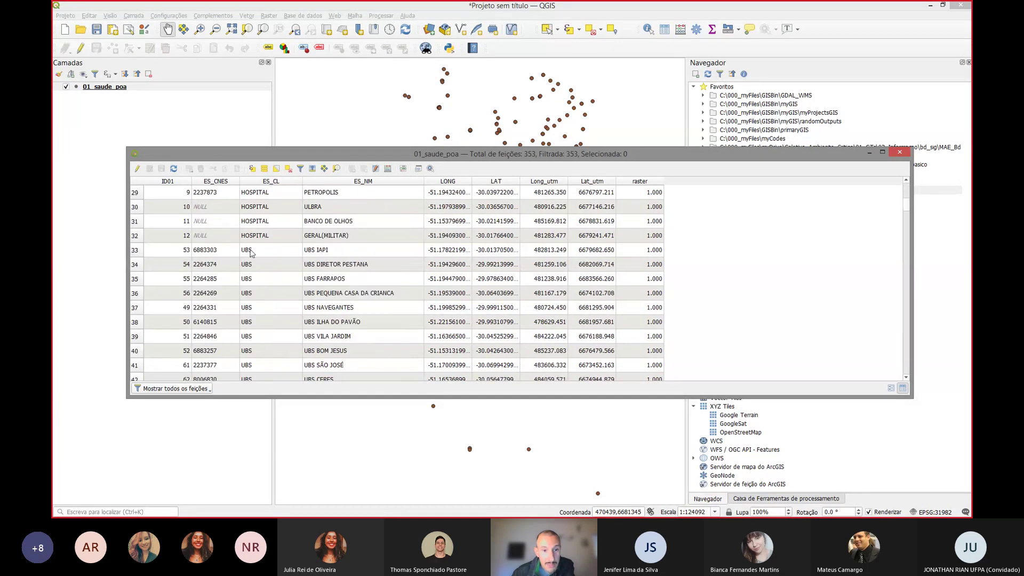
{"action": "scroll", "coordinate": [253, 261], "scroll_direction": "down", "scroll_amount": 6}
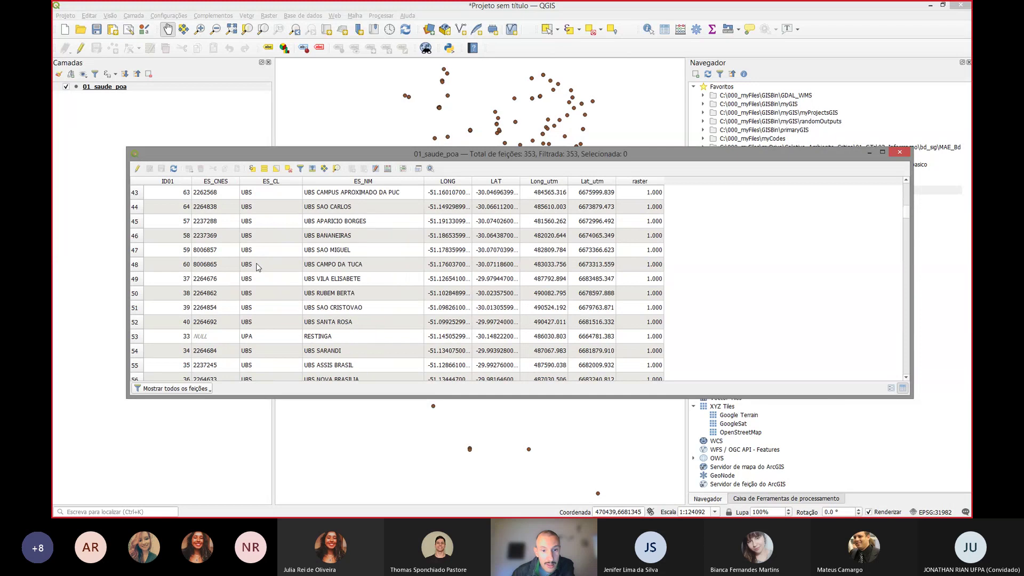
{"action": "scroll", "coordinate": [257, 267], "scroll_direction": "down", "scroll_amount": 9}
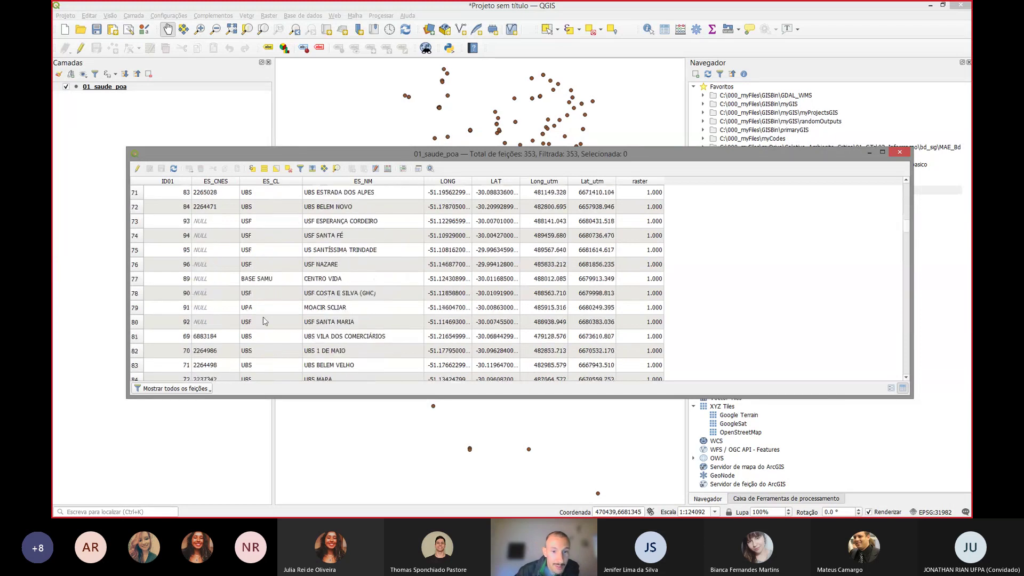
{"action": "scroll", "coordinate": [262, 330], "scroll_direction": "down", "scroll_amount": 10}
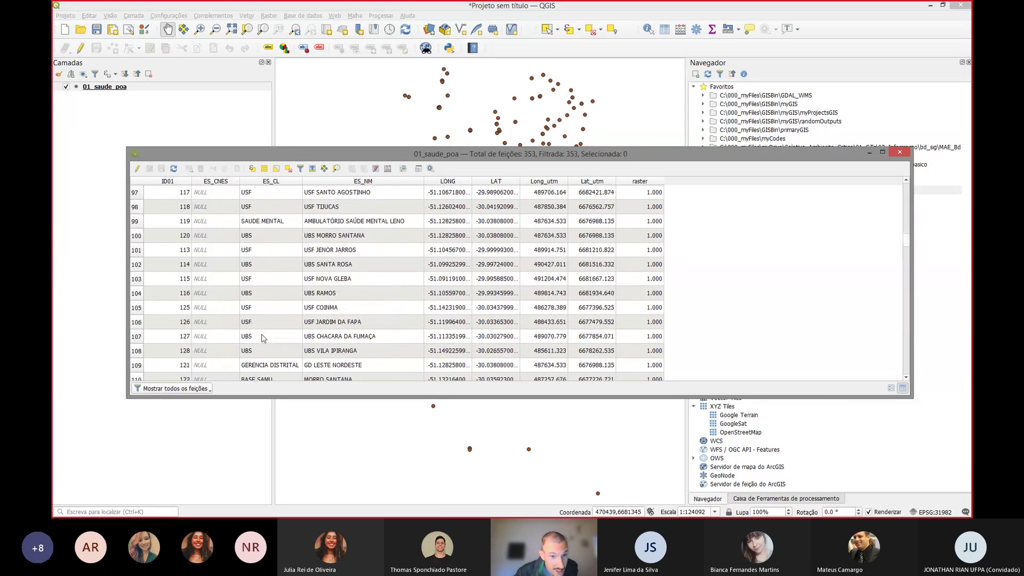
{"action": "scroll", "coordinate": [262, 337], "scroll_direction": "down", "scroll_amount": 4}
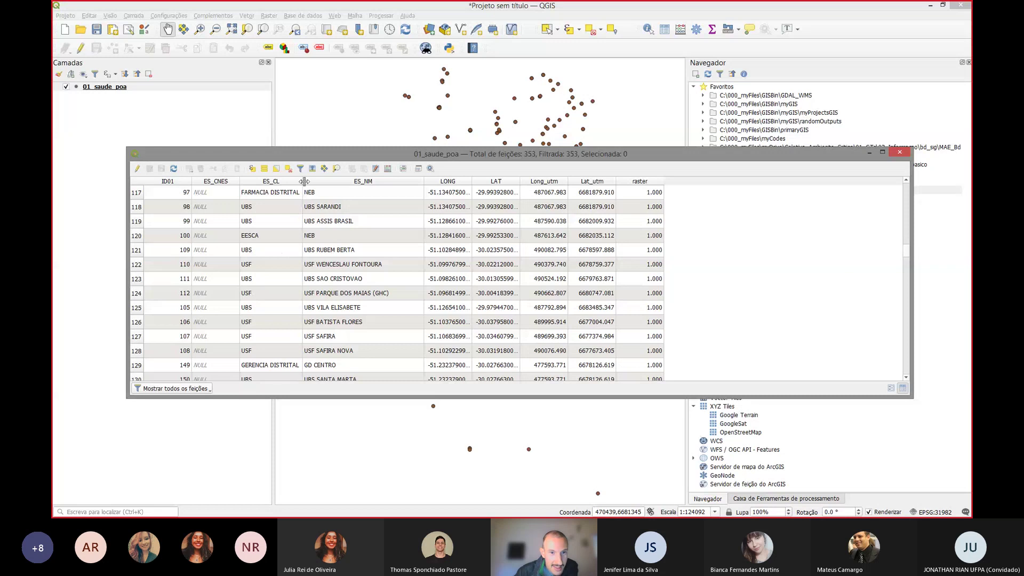
{"action": "left_click_drag", "start_coordinate": [304, 181], "coordinate": [310, 181]}
{"action": "scroll", "coordinate": [293, 293], "scroll_direction": "down", "scroll_amount": 9}
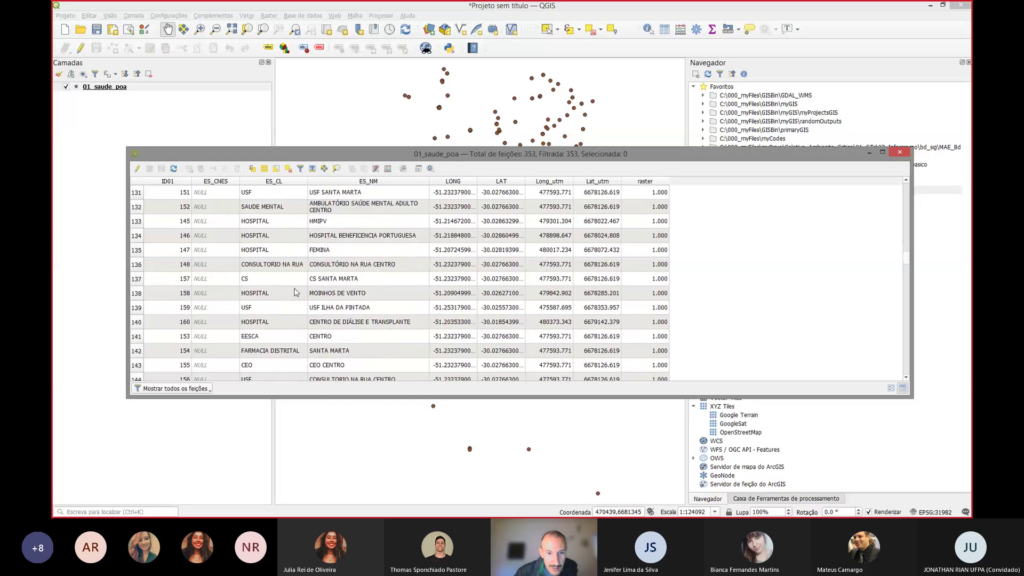
{"action": "scroll", "coordinate": [285, 306], "scroll_direction": "down", "scroll_amount": 15}
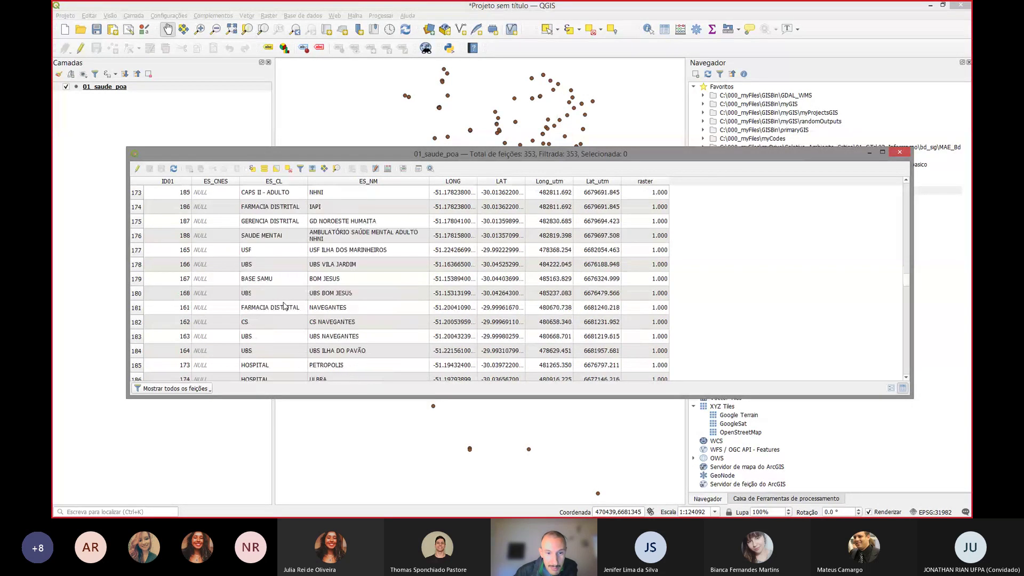
{"action": "scroll", "coordinate": [284, 307], "scroll_direction": "down", "scroll_amount": 5}
{"action": "scroll", "coordinate": [285, 307], "scroll_direction": "down", "scroll_amount": 15}
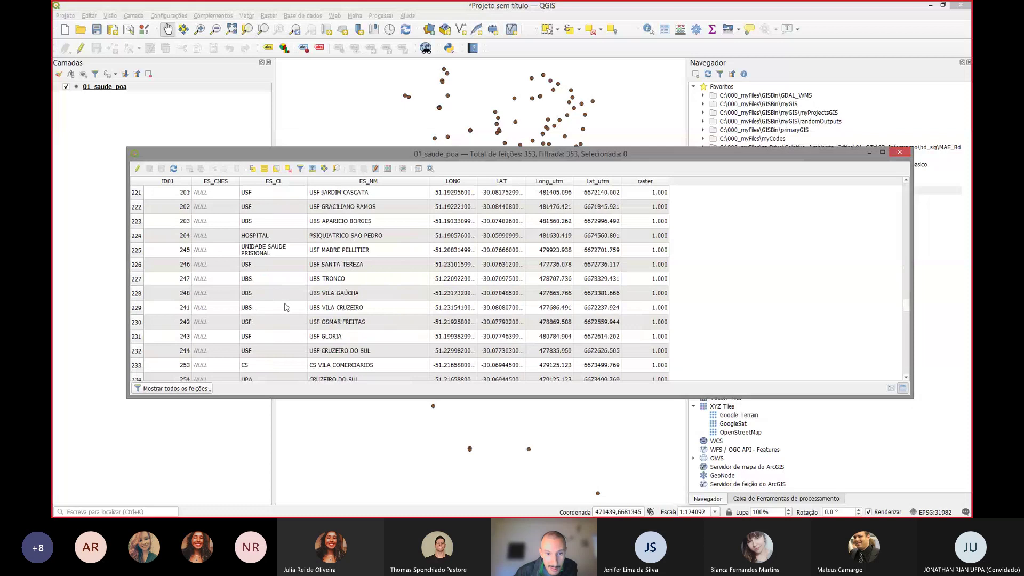
{"action": "scroll", "coordinate": [253, 248], "scroll_direction": "down", "scroll_amount": 5}
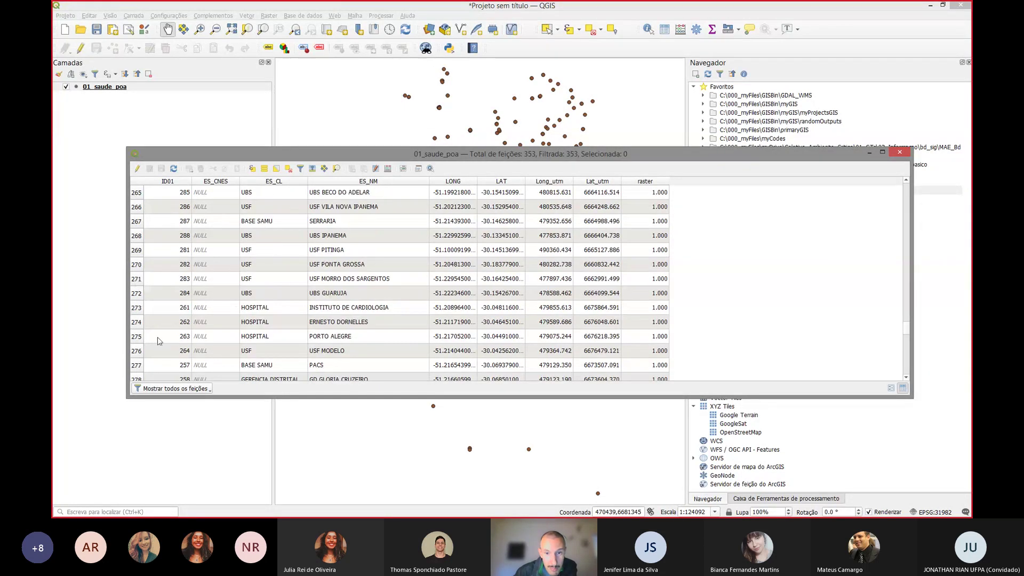
{"action": "left_click", "coordinate": [902, 154]}
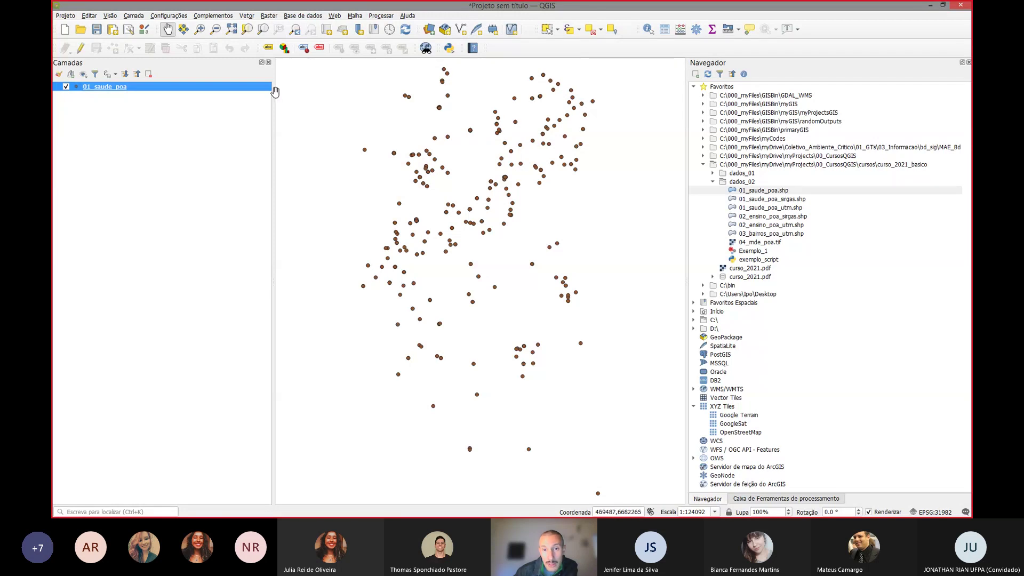
Step: Inspect the SIRGAS 2000 / UTM zone 22S entry in the project's coordinate reference system settings and close them without changes
{"action": "left_click", "coordinate": [944, 513]}
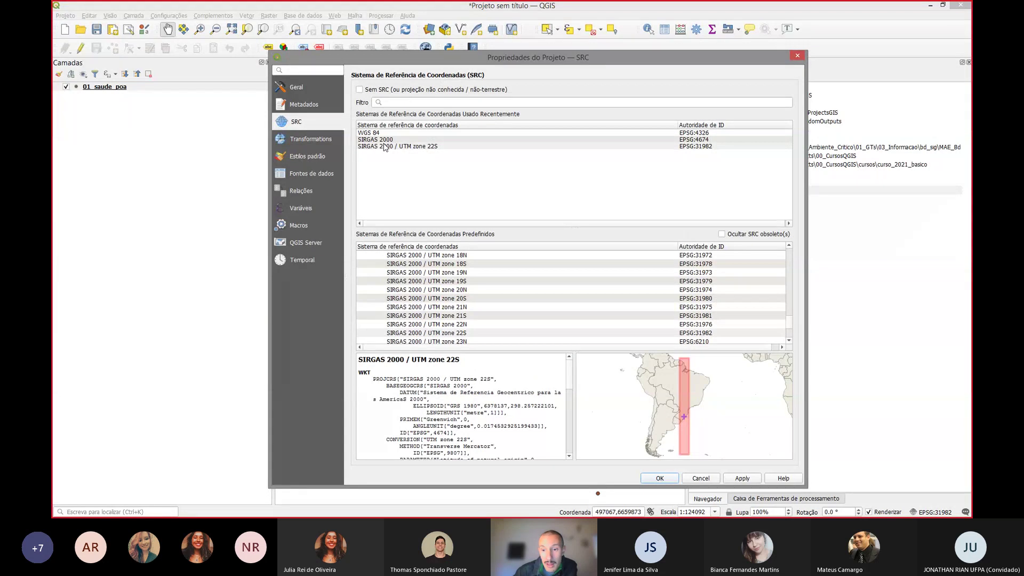
{"action": "left_click", "coordinate": [402, 148]}
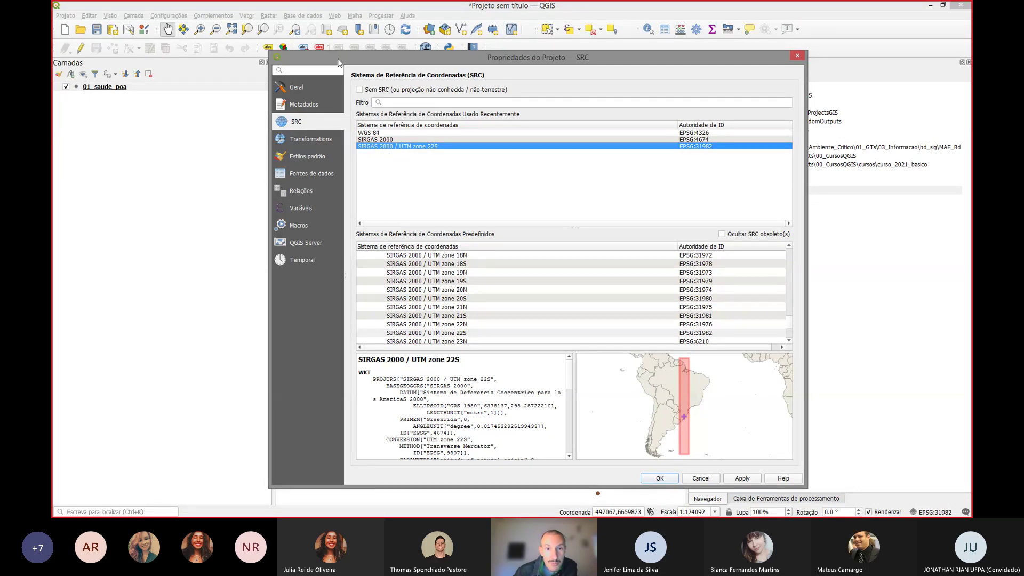
{"action": "left_click_drag", "start_coordinate": [335, 58], "coordinate": [261, 27]}
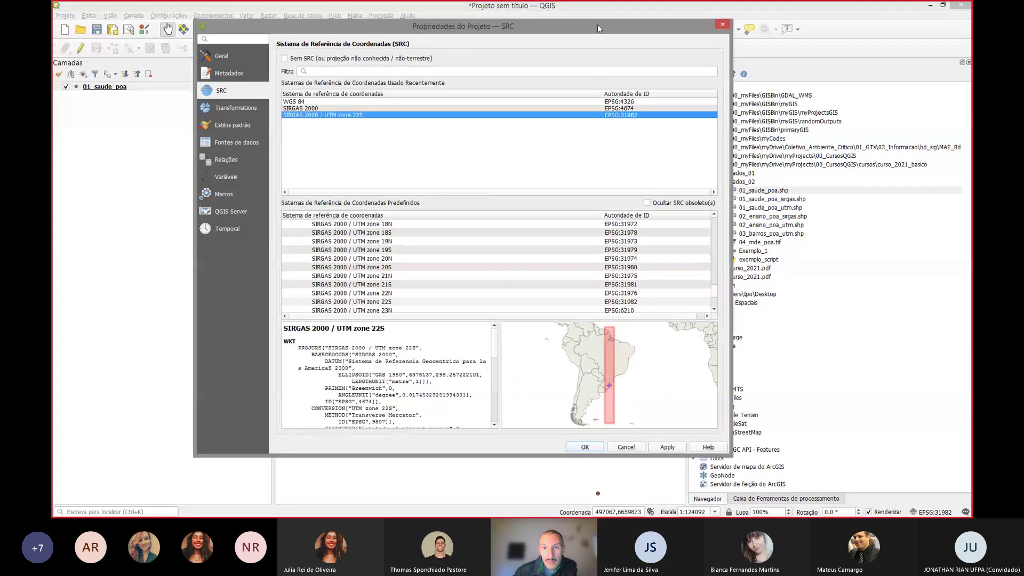
{"action": "left_click", "coordinate": [722, 24]}
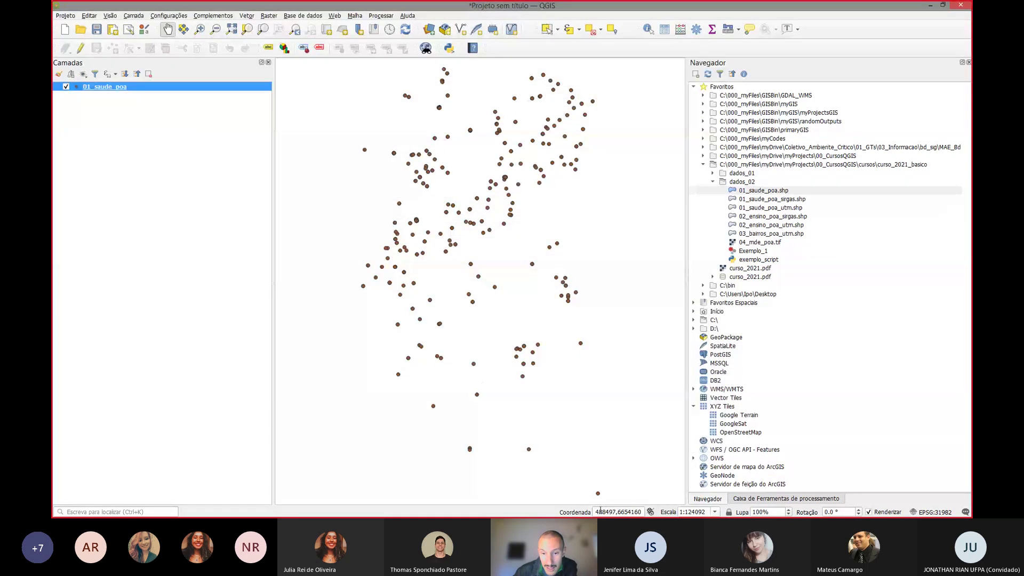
Step: Highlight the map coordinate read-out to examine its easting and northing values
{"action": "left_click_drag", "start_coordinate": [596, 511], "coordinate": [636, 509]}
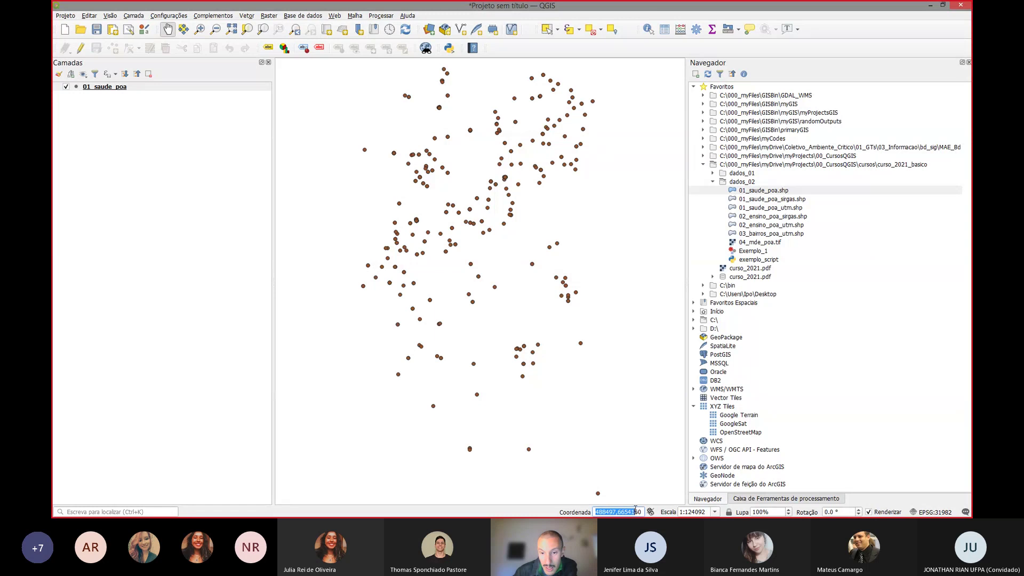
{"action": "left_click", "coordinate": [614, 511]}
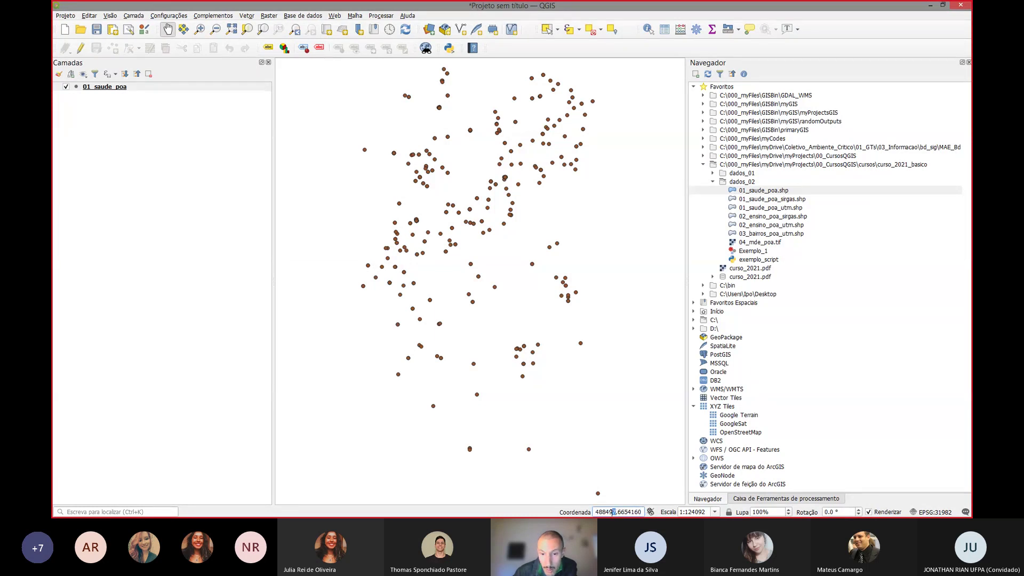
Step: Examine how the easting and northing coordinates change at different places around the health facility points
{"action": "left_click_drag", "start_coordinate": [612, 512], "coordinate": [637, 513]}
{"action": "left_click", "coordinate": [618, 513]}
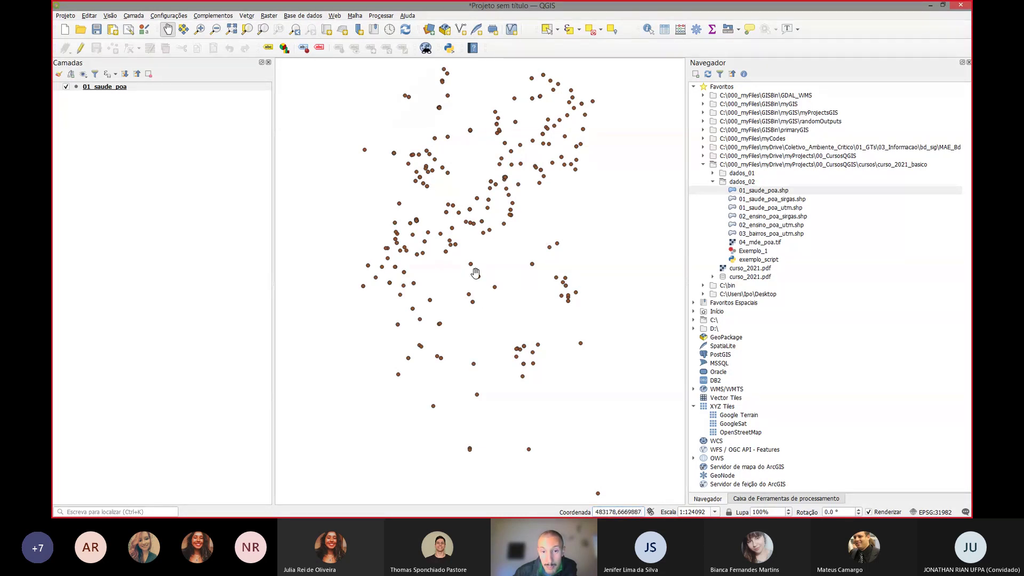
{"action": "left_click_drag", "start_coordinate": [474, 271], "coordinate": [479, 279]}
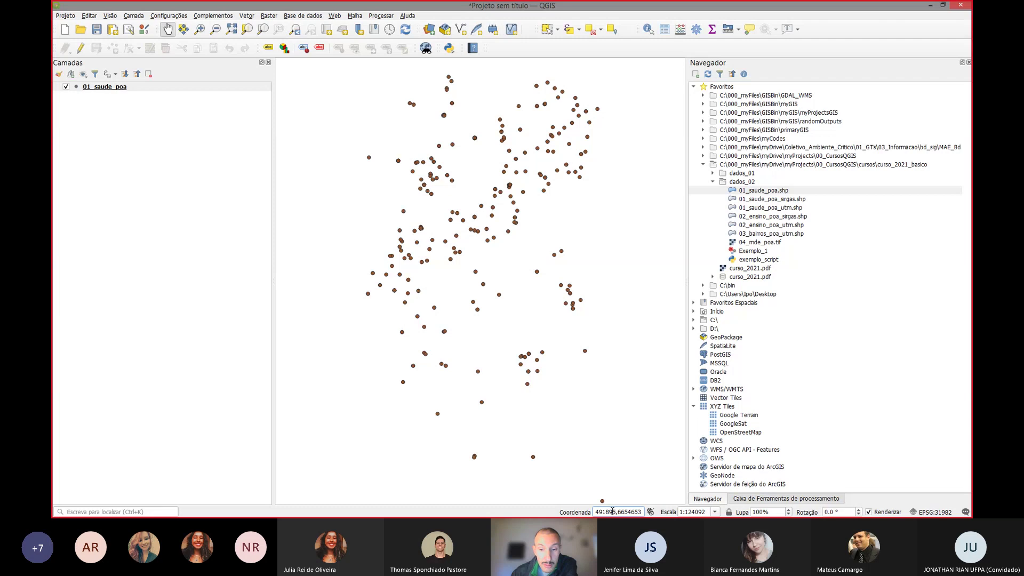
{"action": "left_click_drag", "start_coordinate": [489, 232], "coordinate": [491, 236]}
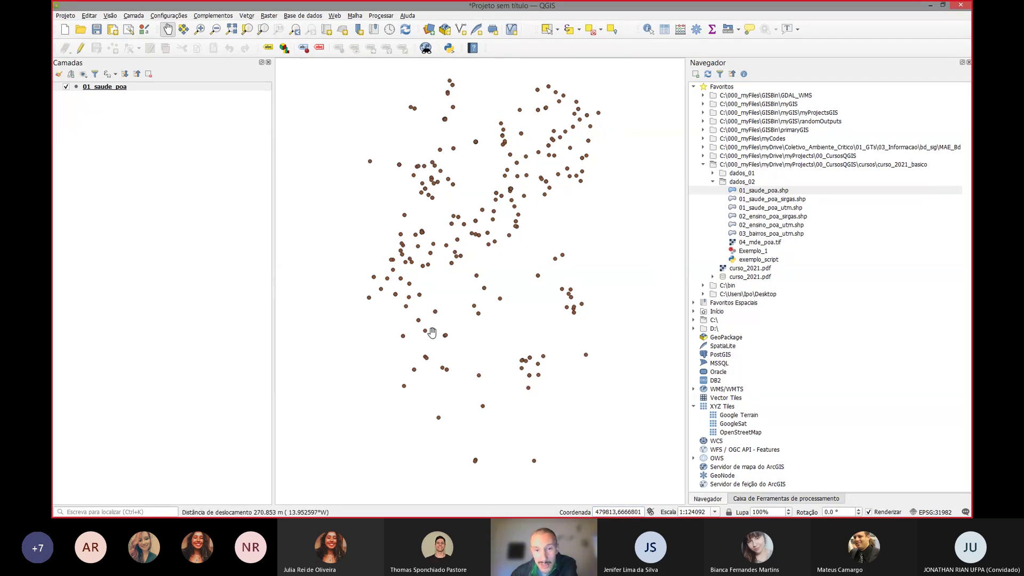
{"action": "left_click_drag", "start_coordinate": [473, 287], "coordinate": [460, 305]}
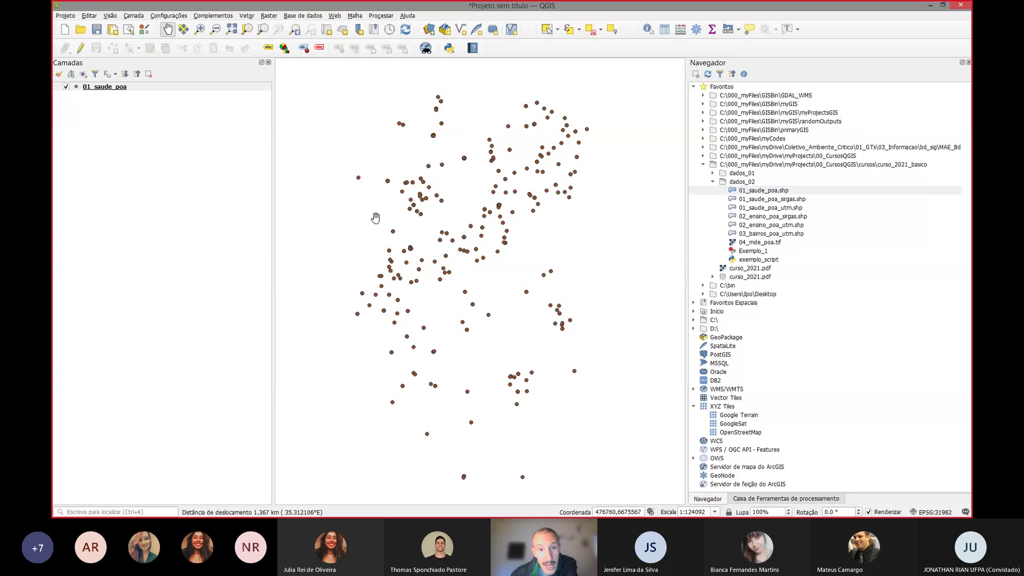
{"action": "left_click_drag", "start_coordinate": [434, 229], "coordinate": [444, 225]}
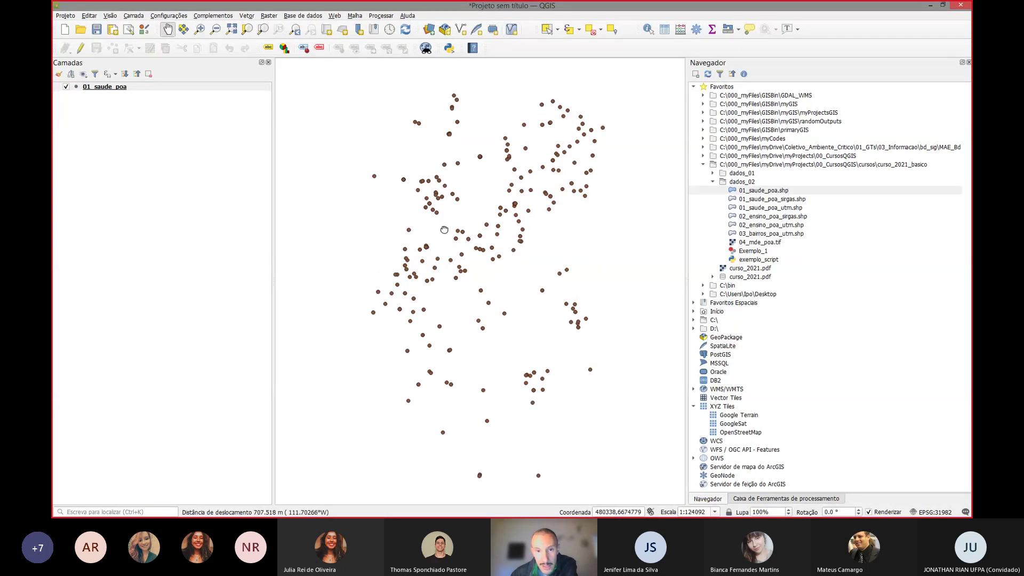
{"action": "left_click_drag", "start_coordinate": [504, 109], "coordinate": [503, 105]}
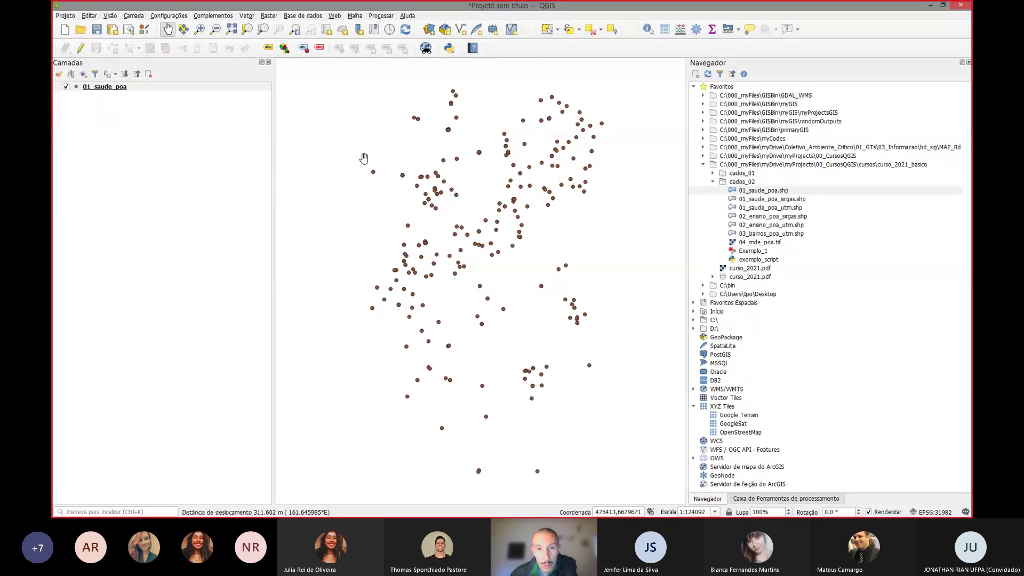
{"action": "left_click_drag", "start_coordinate": [355, 172], "coordinate": [362, 142]}
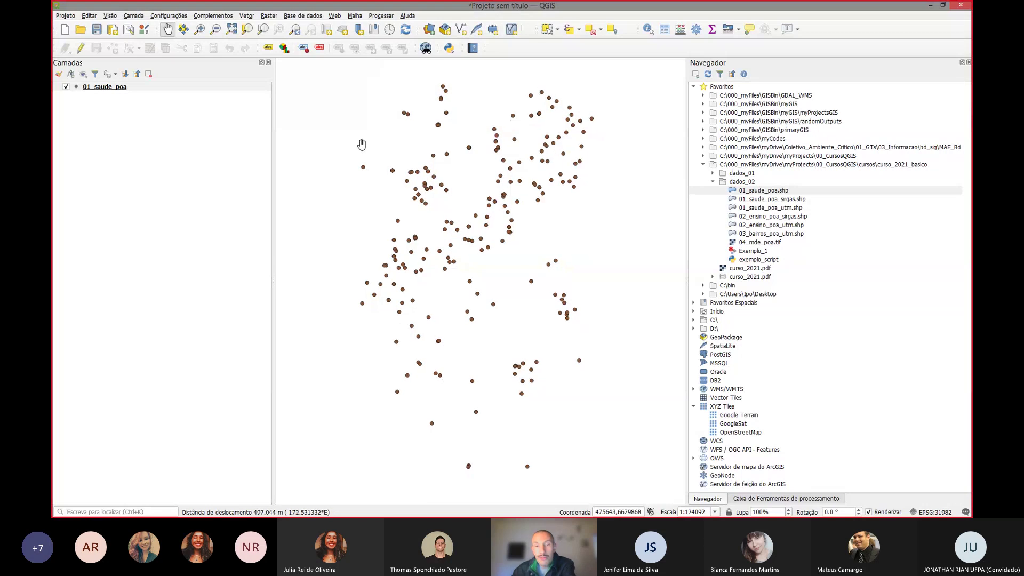
Step: Open the map's grid decoration properties and enable a grid of type Linha
{"action": "left_click", "coordinate": [67, 16]}
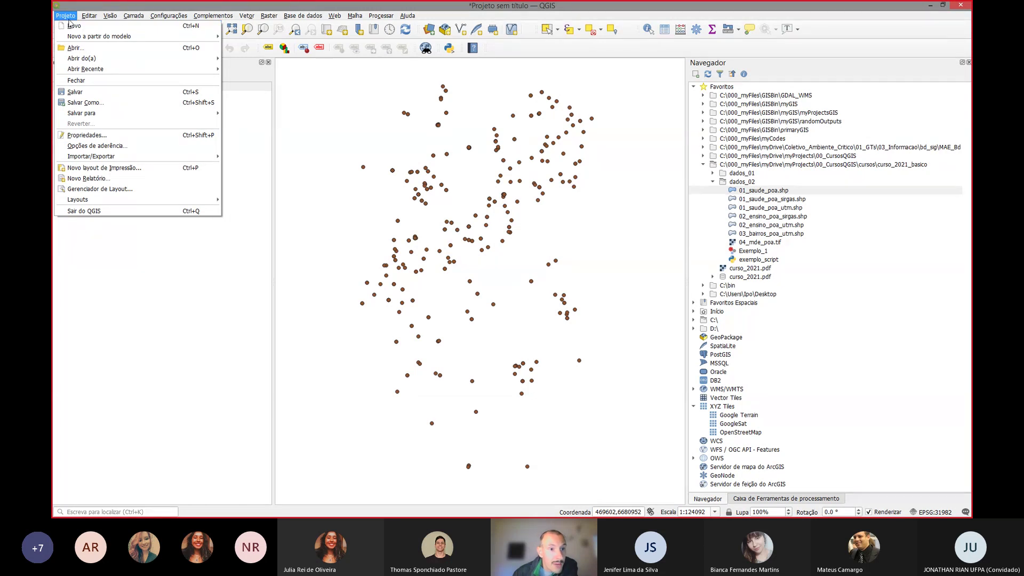
{"action": "mouse_move", "coordinate": [113, 15]}
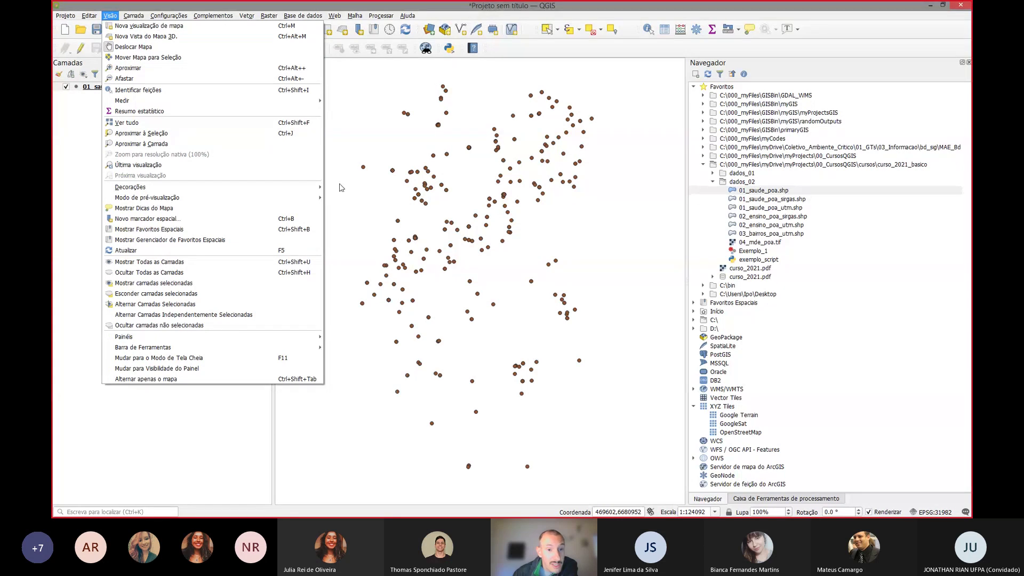
{"action": "mouse_move", "coordinate": [321, 188]}
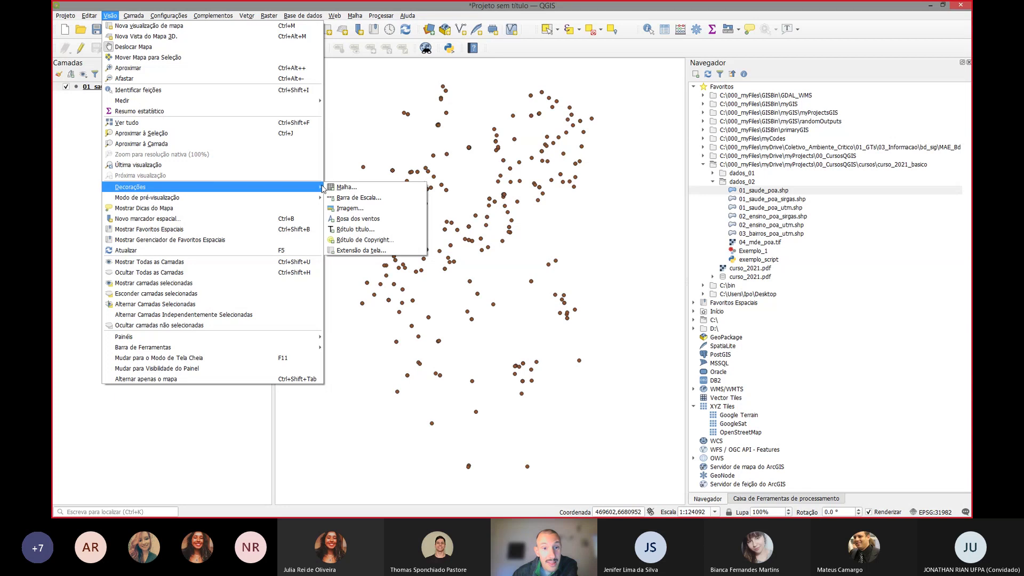
{"action": "left_click", "coordinate": [344, 188]}
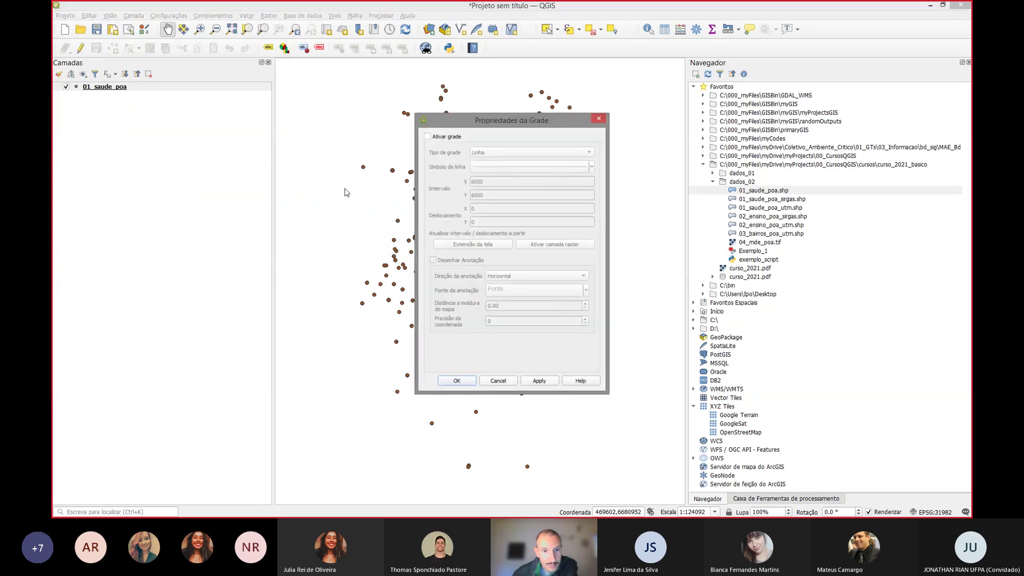
{"action": "left_click", "coordinate": [429, 137]}
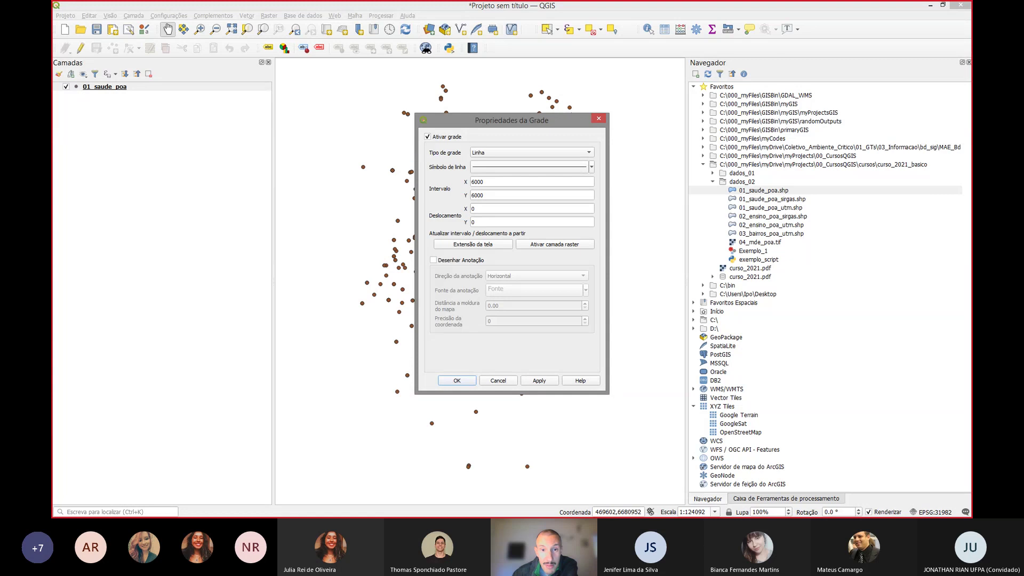
{"action": "left_click_drag", "start_coordinate": [416, 158], "coordinate": [380, 158]}
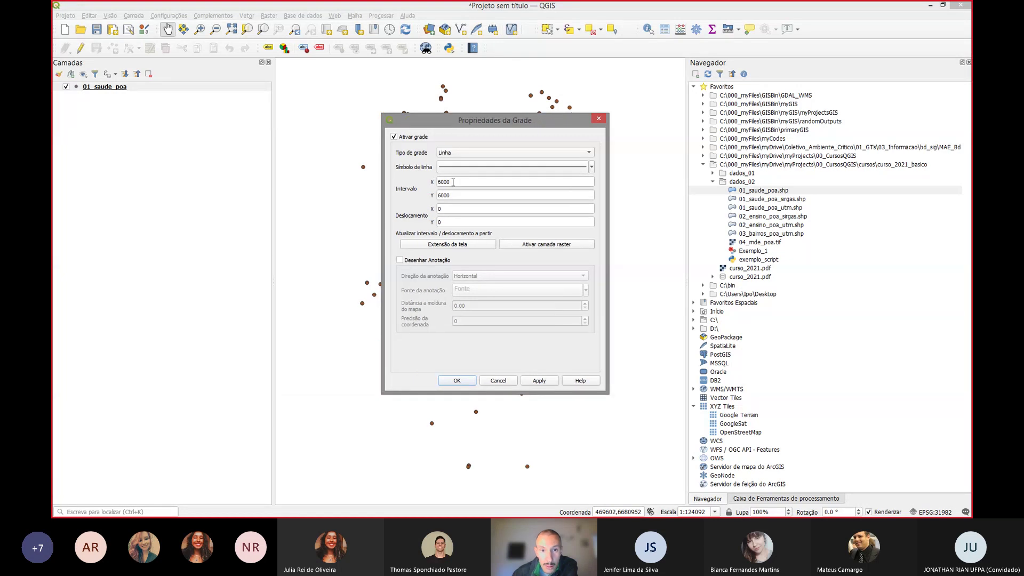
Step: Review the grid's X and Y intervals of 6000 and apply the grid to the map
{"action": "left_click", "coordinate": [453, 182]}
{"action": "double_click", "coordinate": [453, 183]}
{"action": "left_click", "coordinate": [452, 183]}
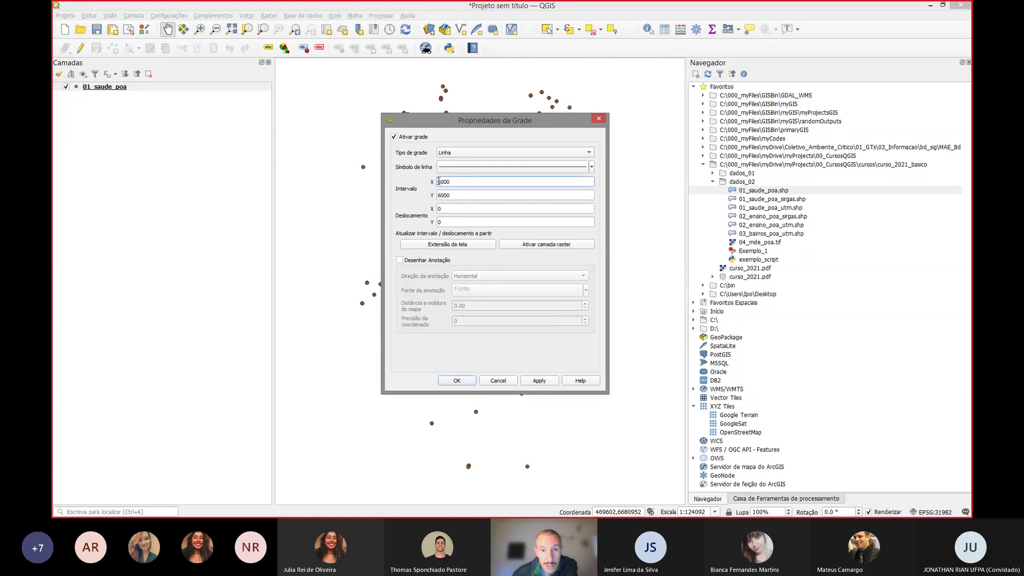
{"action": "left_click", "coordinate": [449, 196]}
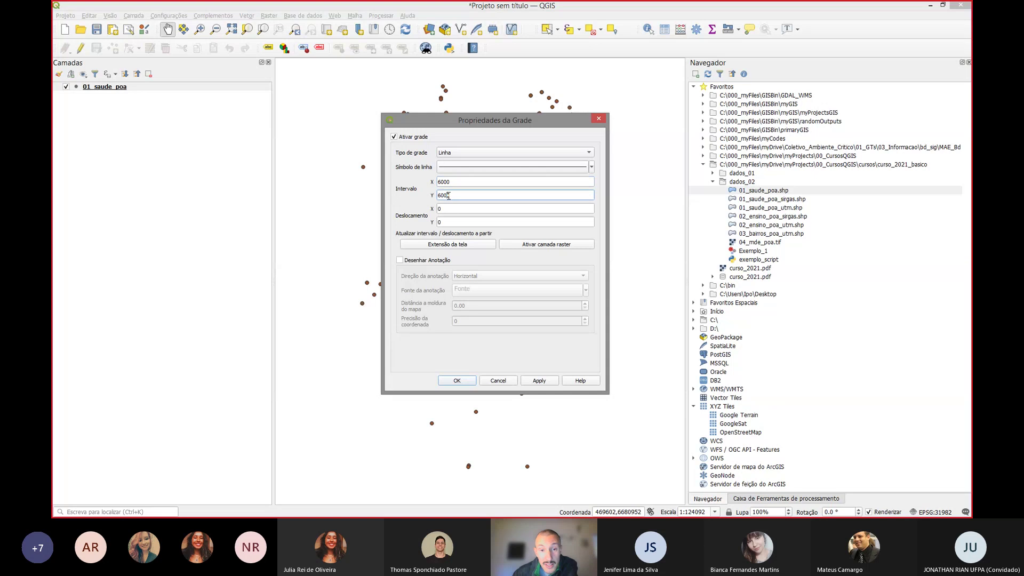
{"action": "left_click", "coordinate": [457, 184]}
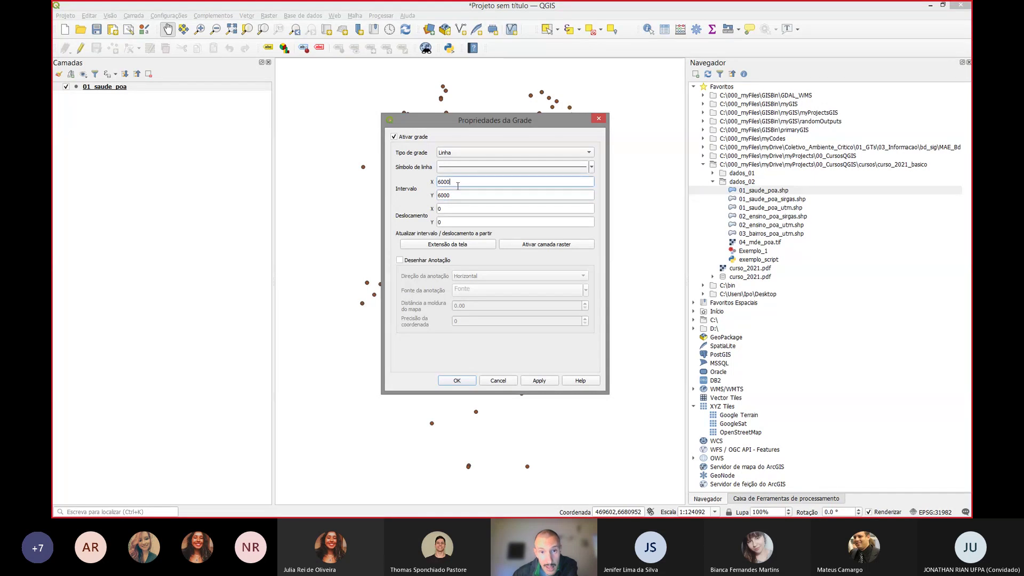
{"action": "left_click", "coordinate": [459, 194]}
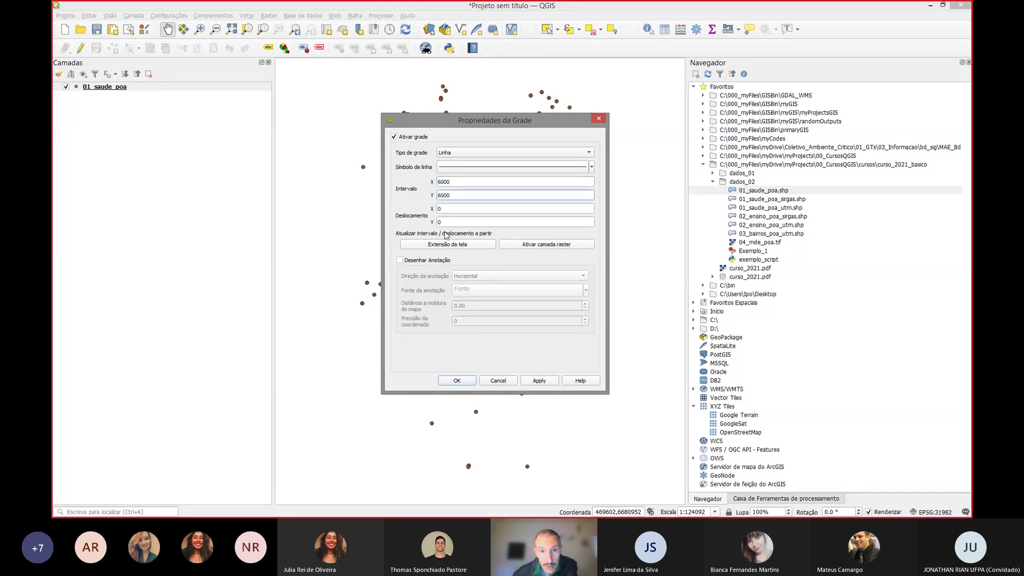
{"action": "left_click", "coordinate": [551, 382]}
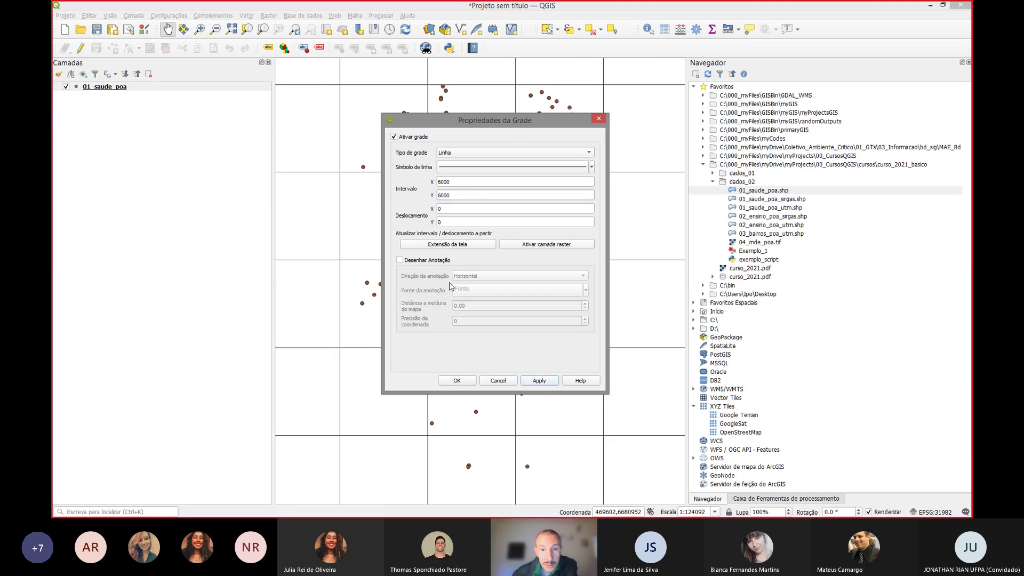
Step: Turn on the grid's coordinate annotations and examine the labelled grid lines around the health facility points
{"action": "left_click", "coordinate": [421, 261]}
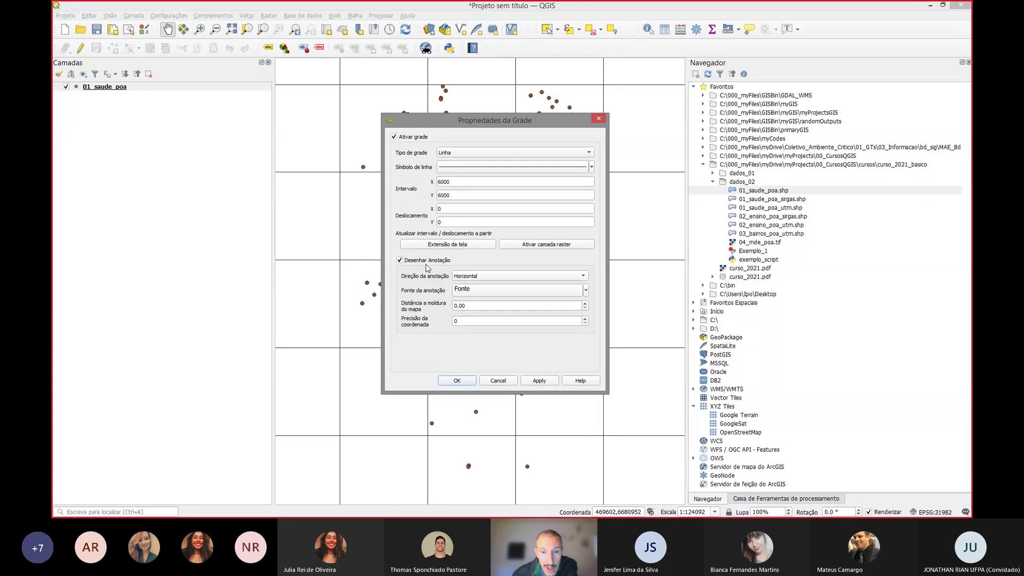
{"action": "left_click", "coordinate": [458, 381]}
{"action": "left_click_drag", "start_coordinate": [544, 218], "coordinate": [529, 212]}
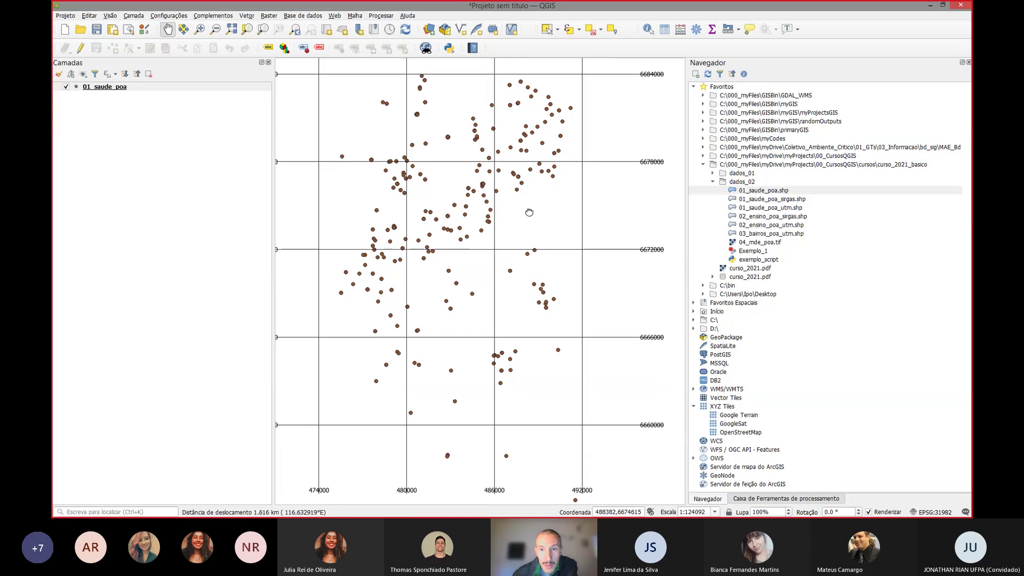
{"action": "left_click_drag", "start_coordinate": [527, 330], "coordinate": [521, 286]}
{"action": "left_click_drag", "start_coordinate": [479, 337], "coordinate": [506, 298]}
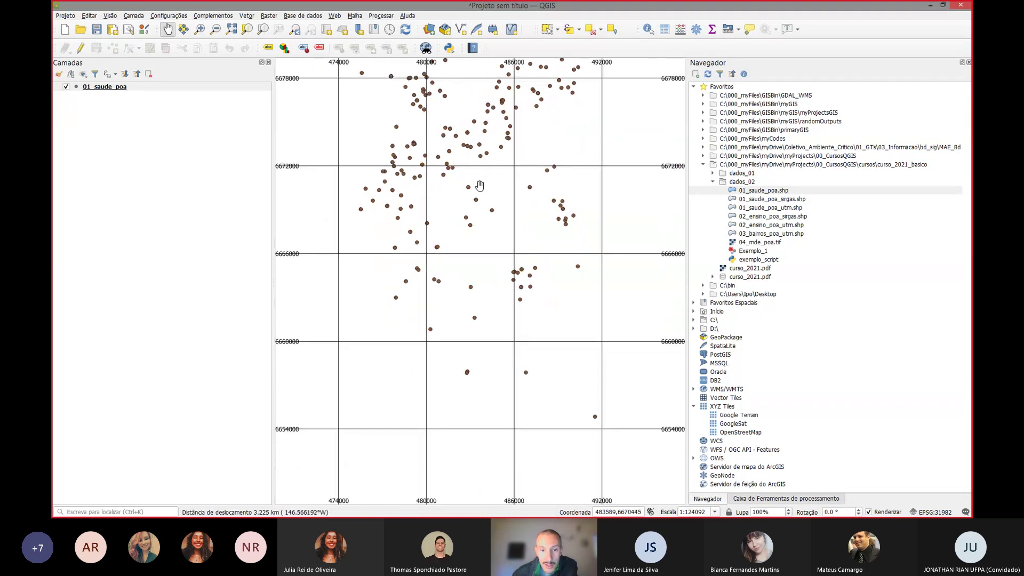
{"action": "left_click_drag", "start_coordinate": [482, 178], "coordinate": [488, 259]}
{"action": "mouse_move", "coordinate": [486, 147]}
{"action": "left_mouse_down"}
{"action": "mouse_move", "coordinate": [488, 207]}
{"action": "mouse_move", "coordinate": [473, 157]}
{"action": "left_mouse_up"}
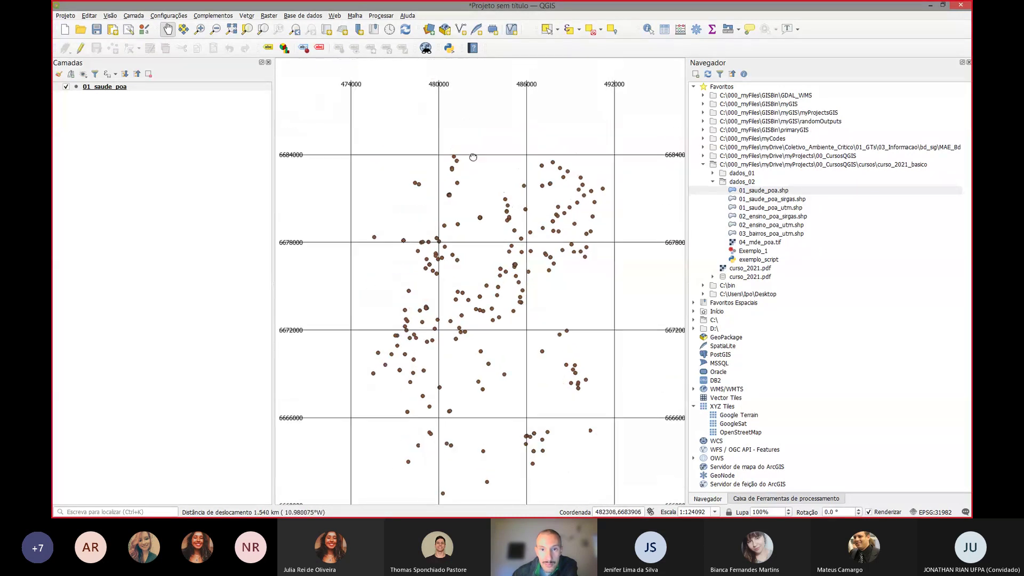
{"action": "left_click_drag", "start_coordinate": [425, 222], "coordinate": [453, 214]}
{"action": "left_click_drag", "start_coordinate": [543, 313], "coordinate": [495, 243]}
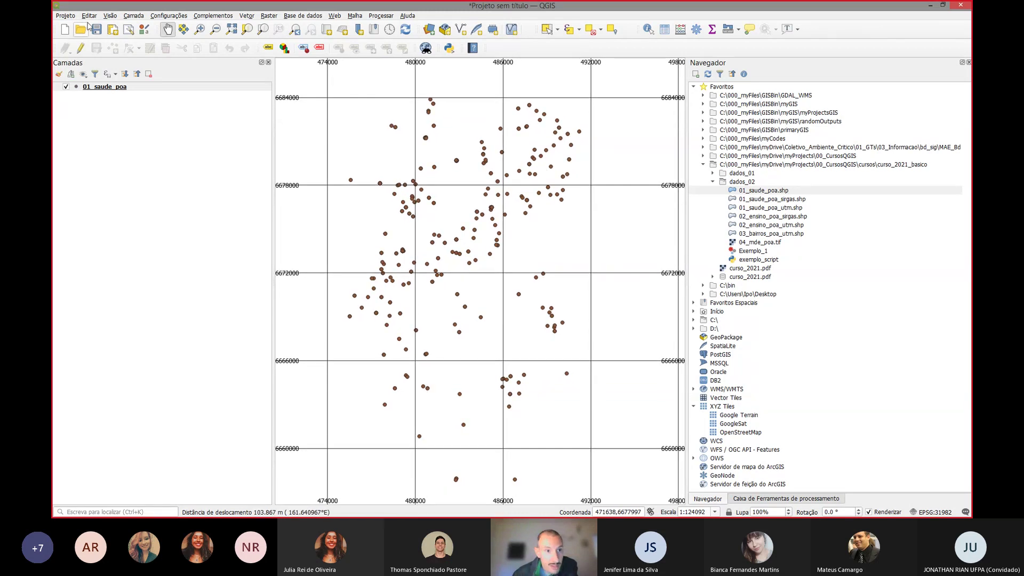
Step: Disable the grid decoration on the map
{"action": "left_click", "coordinate": [110, 15]}
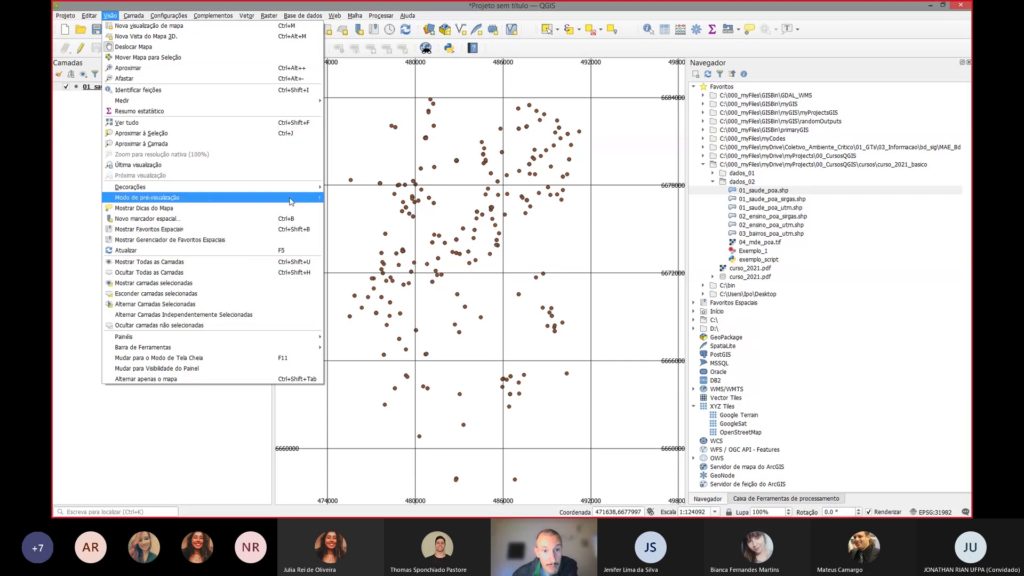
{"action": "left_click", "coordinate": [334, 187]}
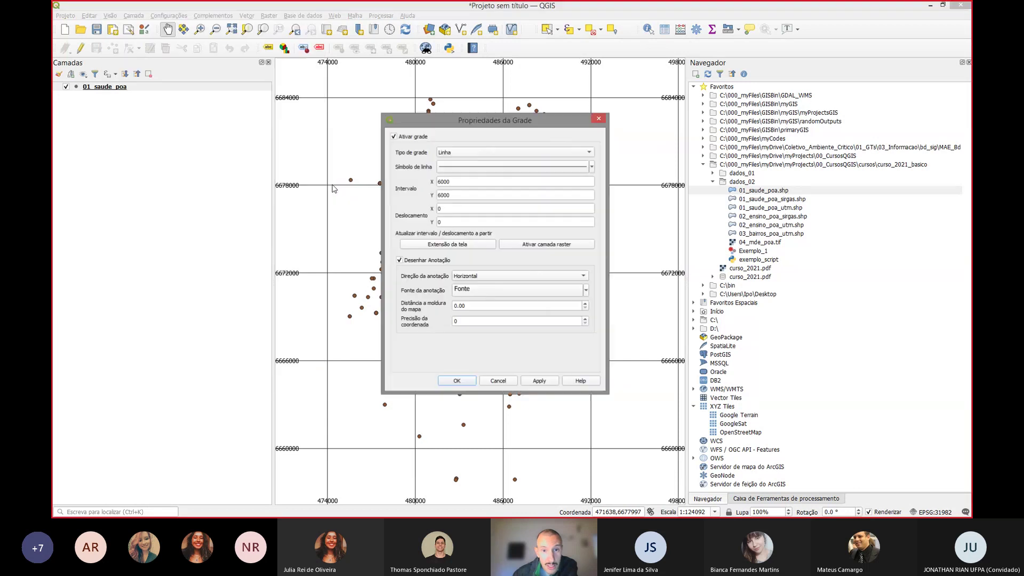
{"action": "left_click", "coordinate": [394, 137]}
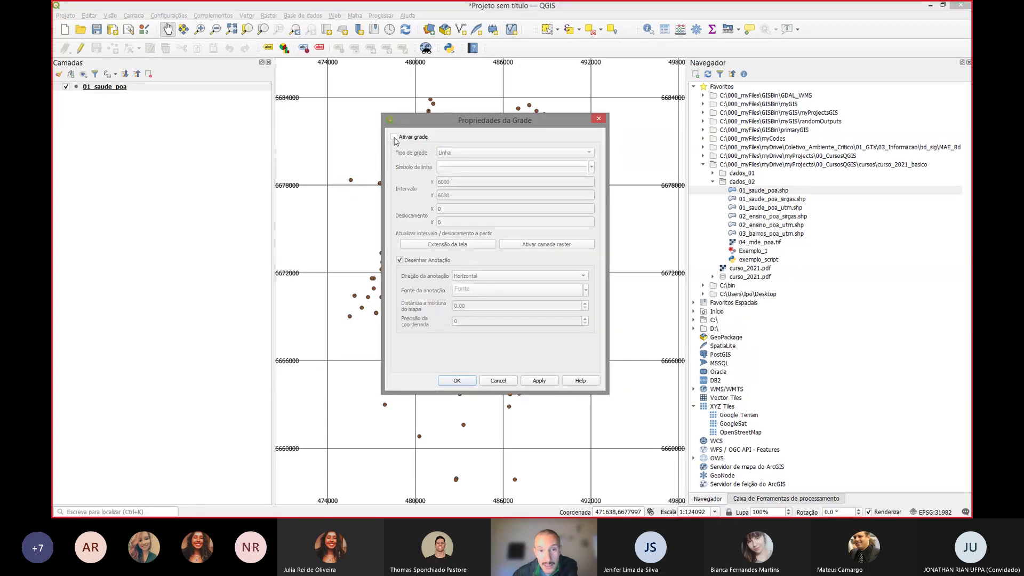
{"action": "left_click", "coordinate": [467, 380]}
{"action": "left_click_drag", "start_coordinate": [467, 132], "coordinate": [474, 128]}
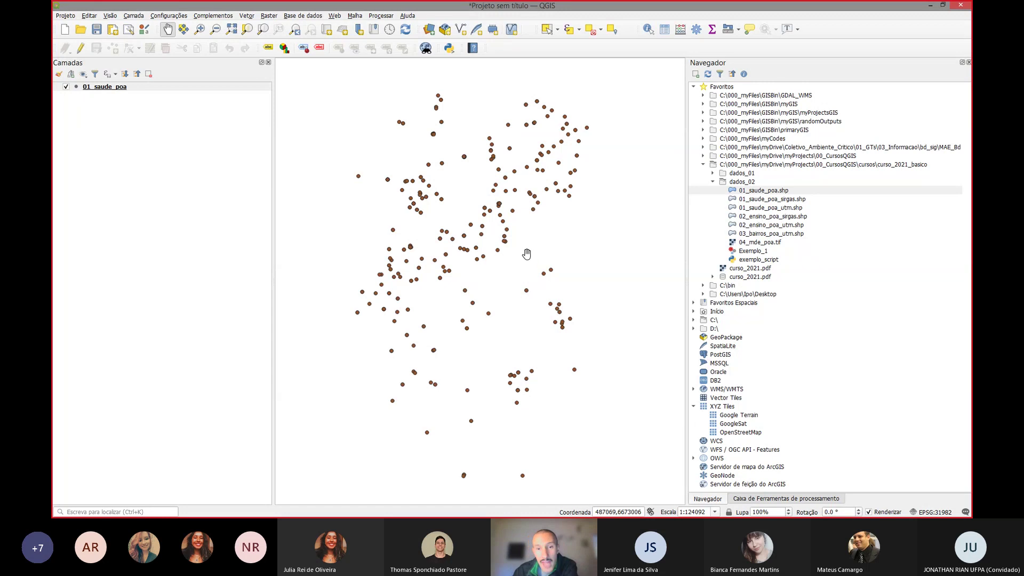
{"action": "left_click_drag", "start_coordinate": [536, 236], "coordinate": [560, 222]}
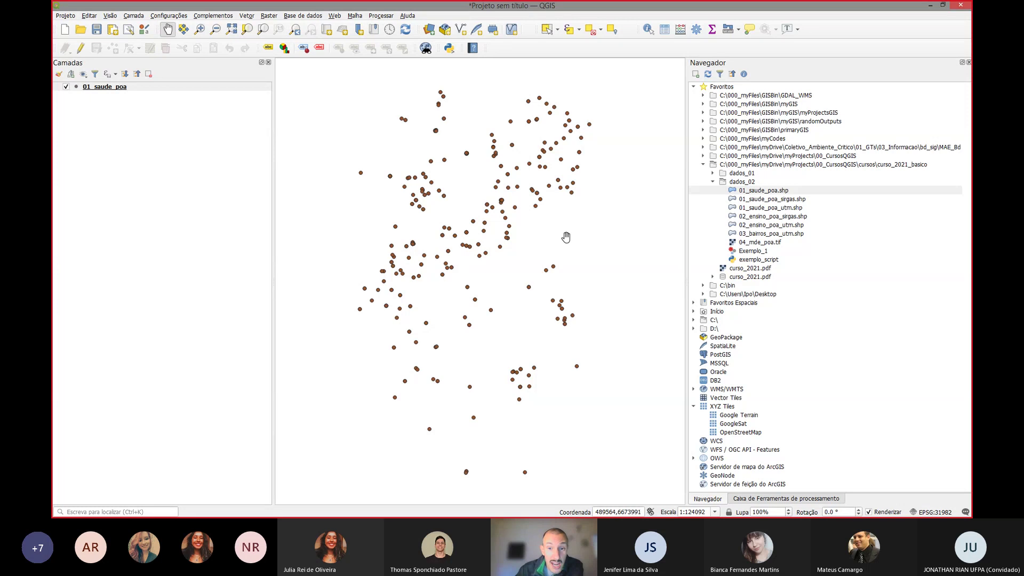
{"action": "left_click_drag", "start_coordinate": [571, 237], "coordinate": [569, 230]}
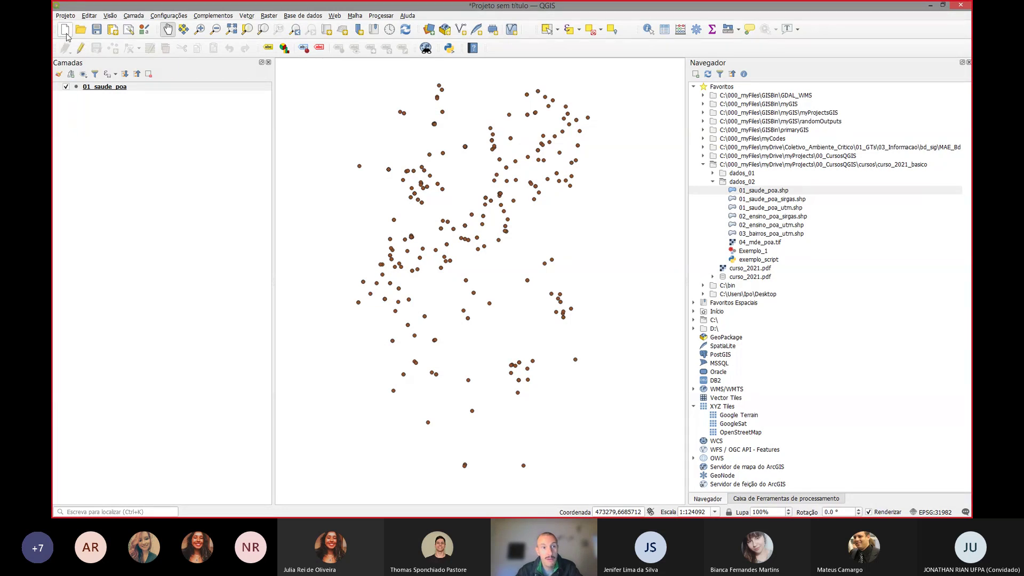
Step: Start a new project, discarding the current one, and add the 01_saude_poa_sirgas.shp layer to the map
{"action": "left_click", "coordinate": [66, 30]}
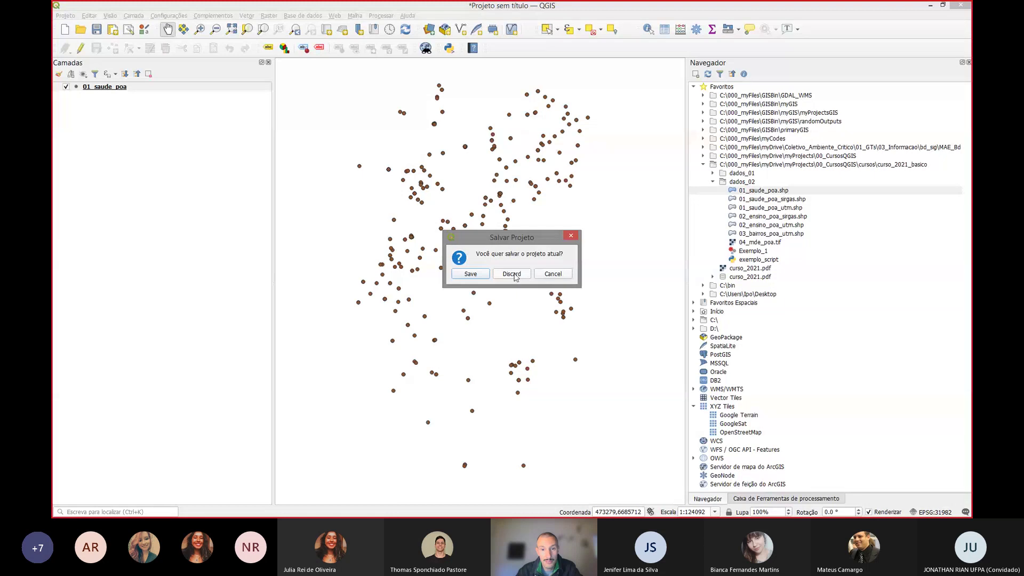
{"action": "left_click", "coordinate": [512, 274]}
{"action": "left_click", "coordinate": [781, 201]}
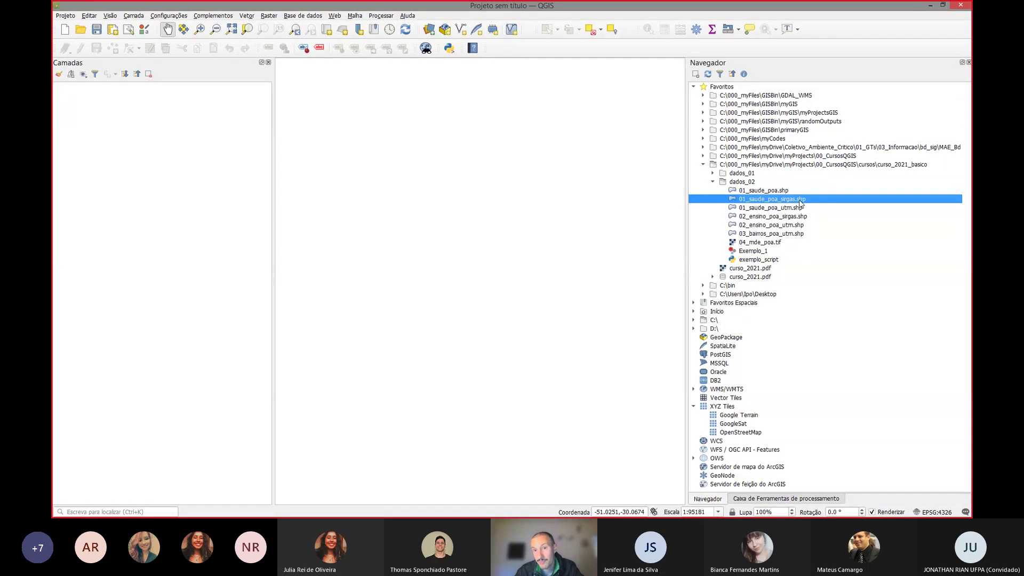
{"action": "mouse_move", "coordinate": [773, 198]}
{"action": "left_mouse_down"}
{"action": "mouse_move", "coordinate": [523, 183]}
{"action": "mouse_move", "coordinate": [547, 178]}
{"action": "left_mouse_up"}
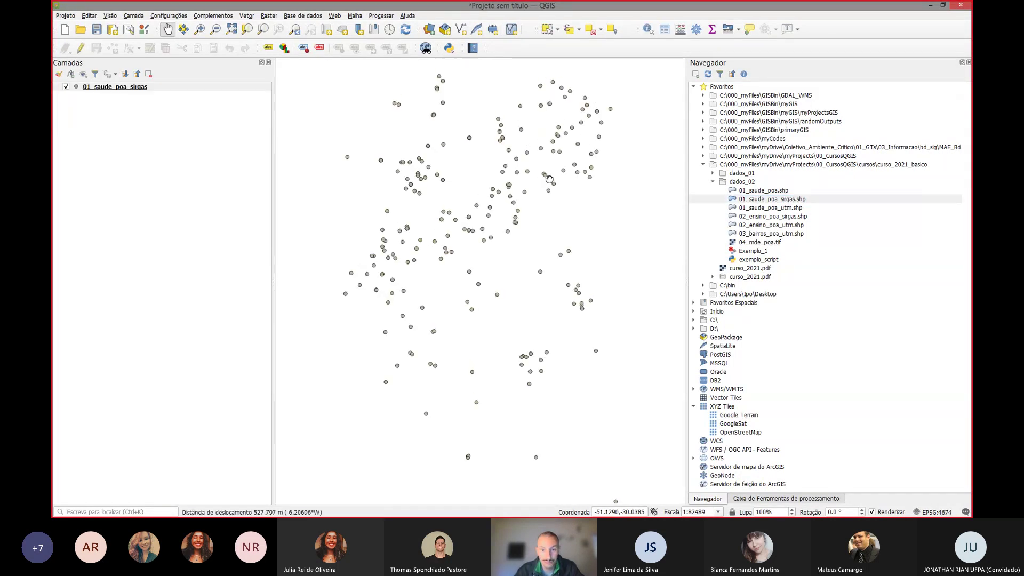
Step: Inspect the SIRGAS 2000 (EPSG:4674) entry in the project's coordinate reference system settings and close them without changes
{"action": "left_click", "coordinate": [942, 513]}
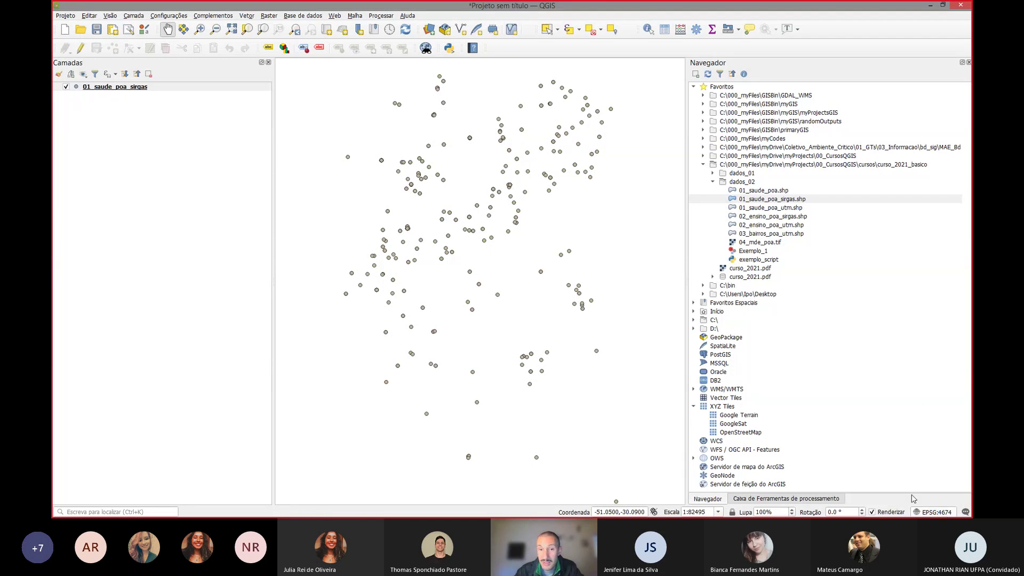
{"action": "left_click", "coordinate": [313, 123]}
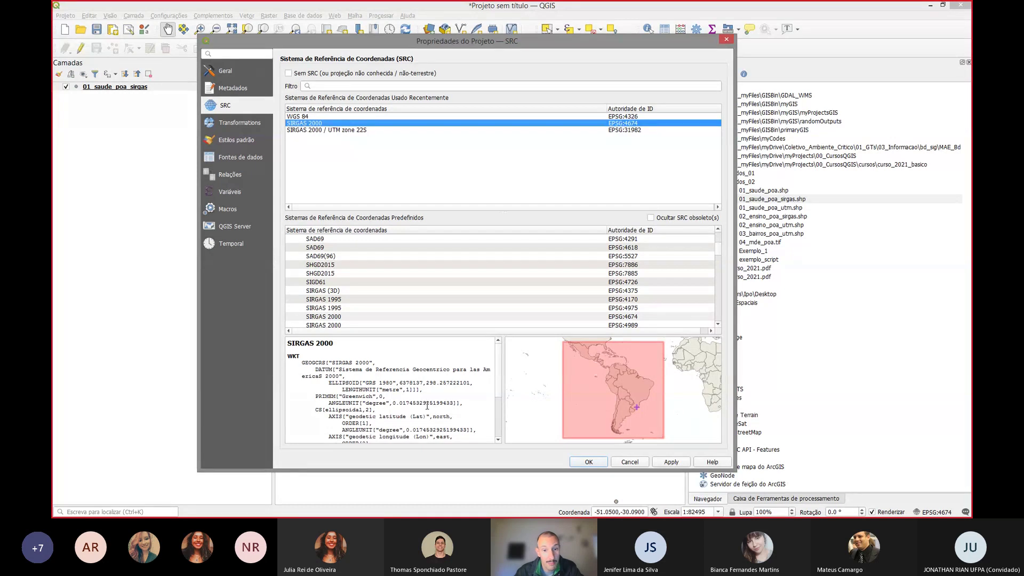
{"action": "left_click", "coordinate": [727, 40]}
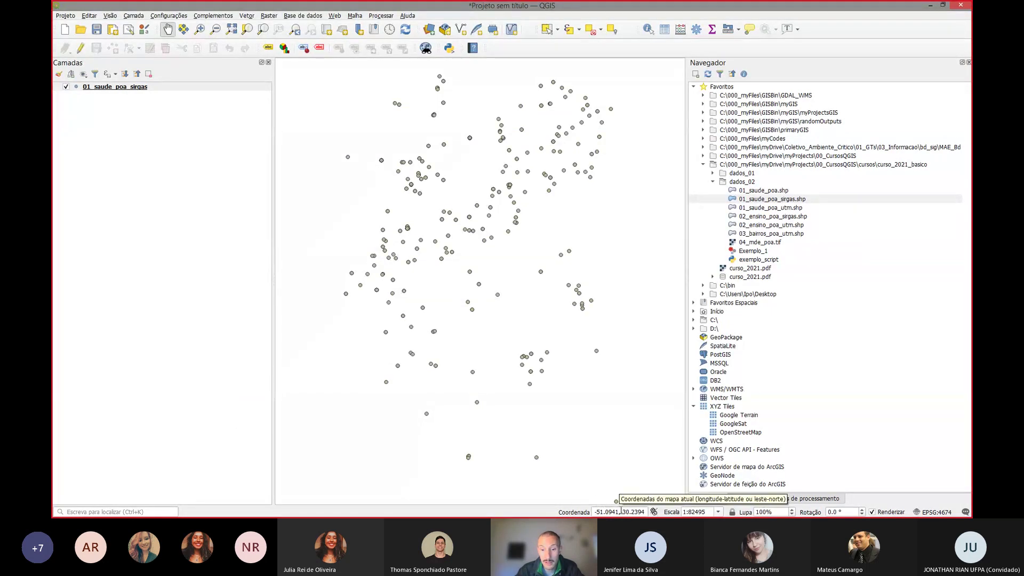
{"action": "left_click_drag", "start_coordinate": [621, 510], "coordinate": [627, 511]}
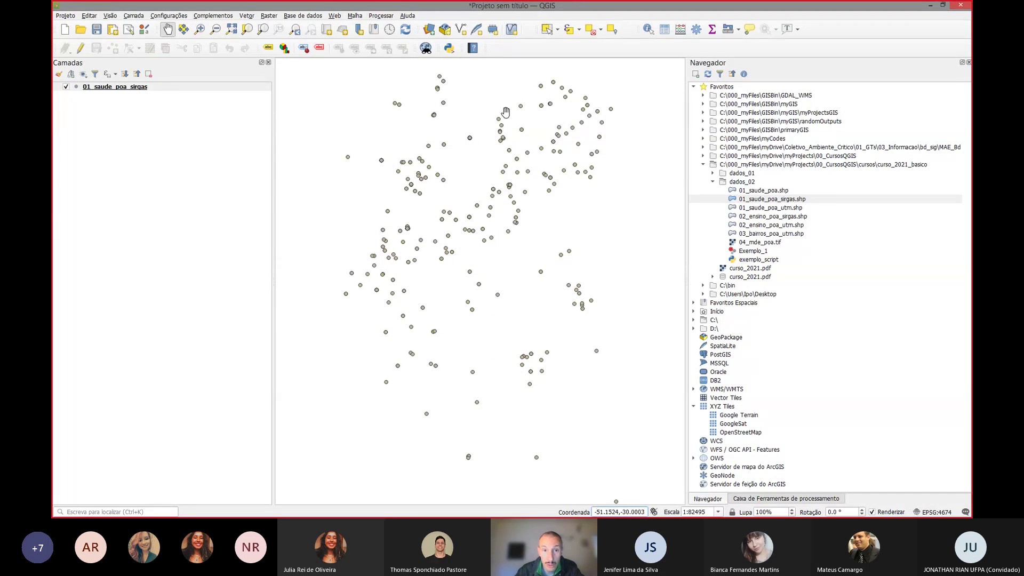
{"action": "left_click_drag", "start_coordinate": [493, 111], "coordinate": [487, 118]}
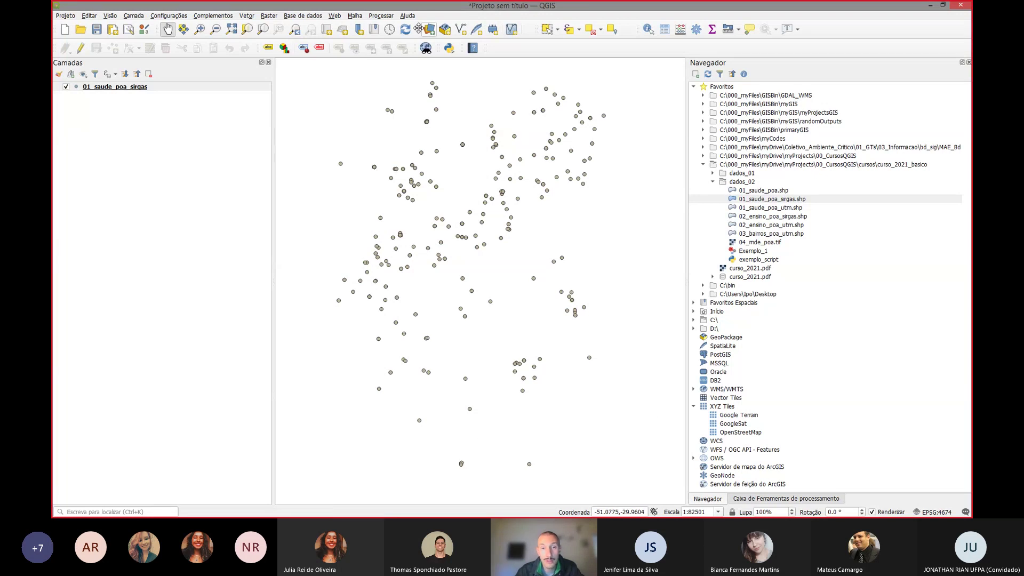
{"action": "left_click_drag", "start_coordinate": [375, 121], "coordinate": [383, 123]}
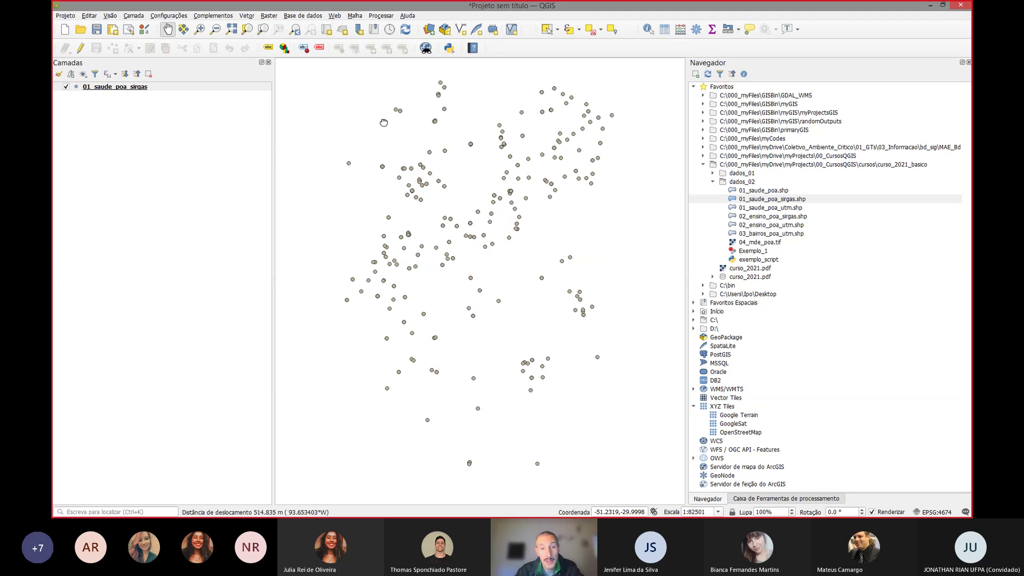
Step: Begin exporting all features of 01_saude_poa_sirgas as a shapefile named saude_utm_22s in the C:\bin folder
{"action": "right_click", "coordinate": [162, 92]}
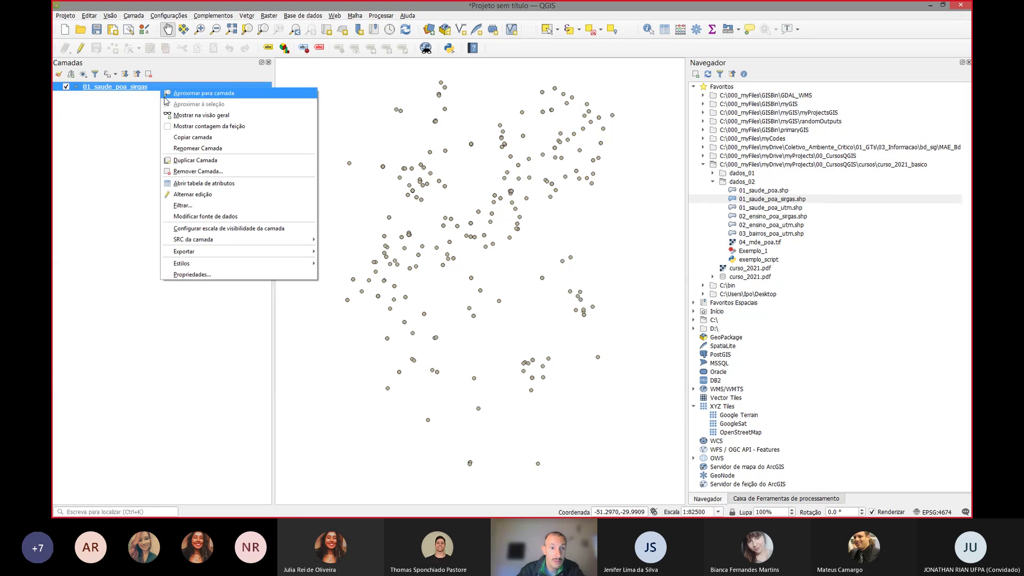
{"action": "mouse_move", "coordinate": [309, 257]}
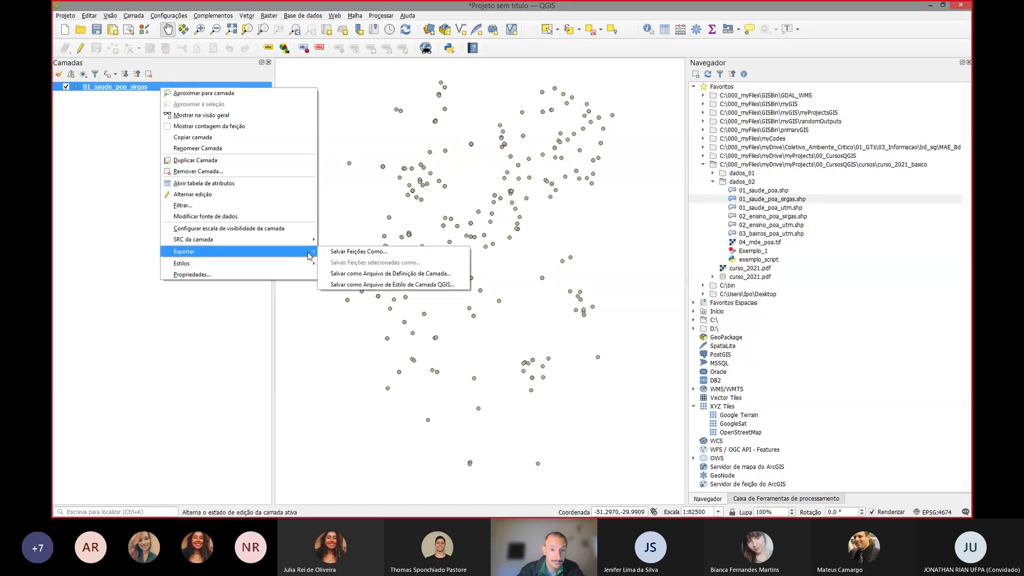
{"action": "left_click", "coordinate": [344, 254]}
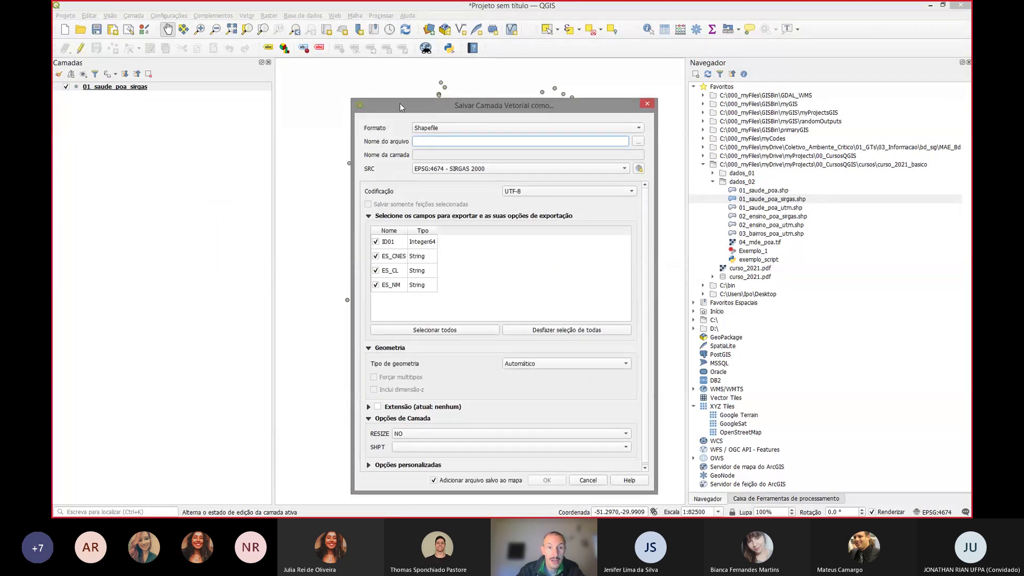
{"action": "left_click_drag", "start_coordinate": [400, 104], "coordinate": [406, 77]}
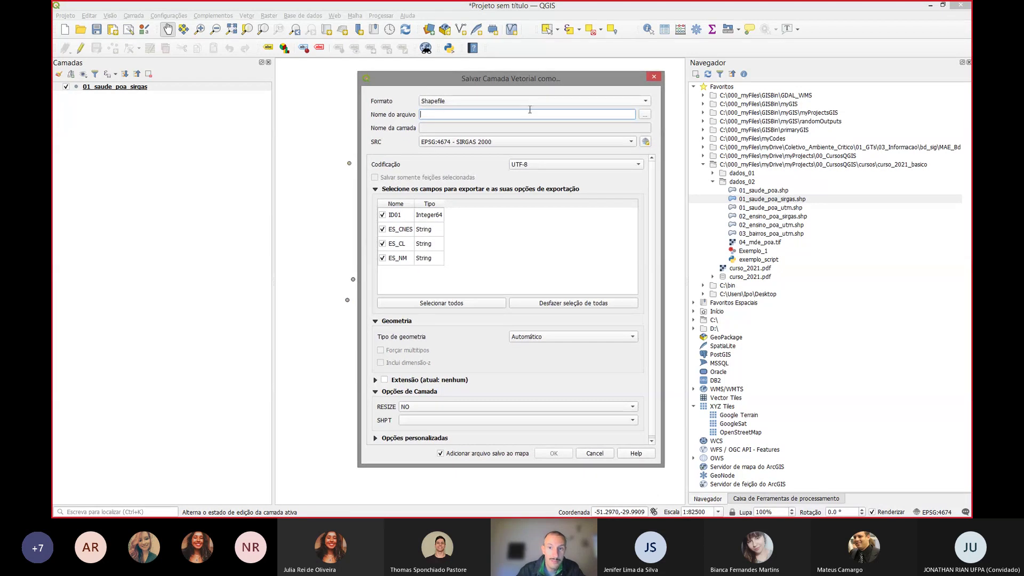
{"action": "left_click", "coordinate": [645, 116]}
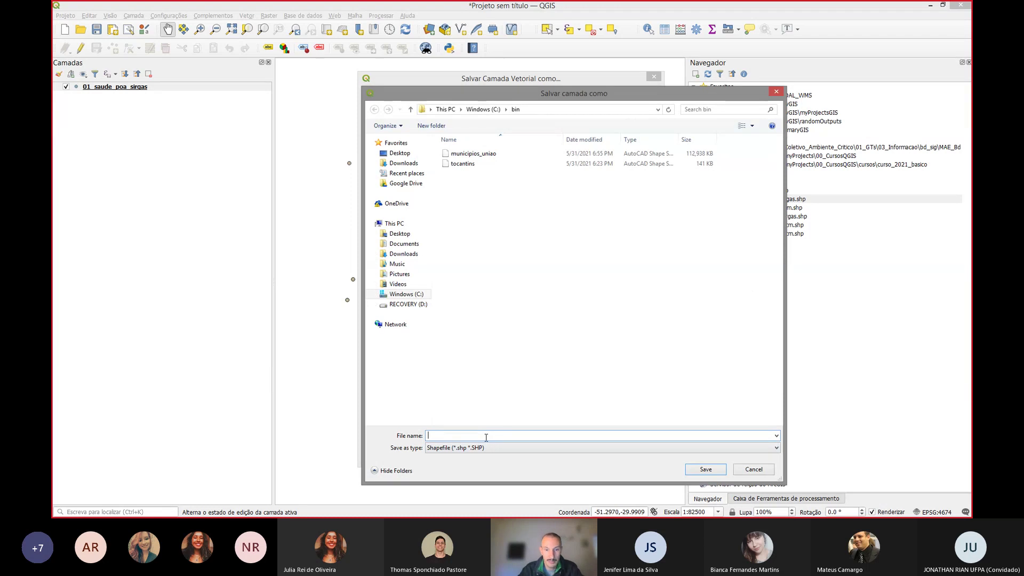
{"action": "type", "text": "saude_"}
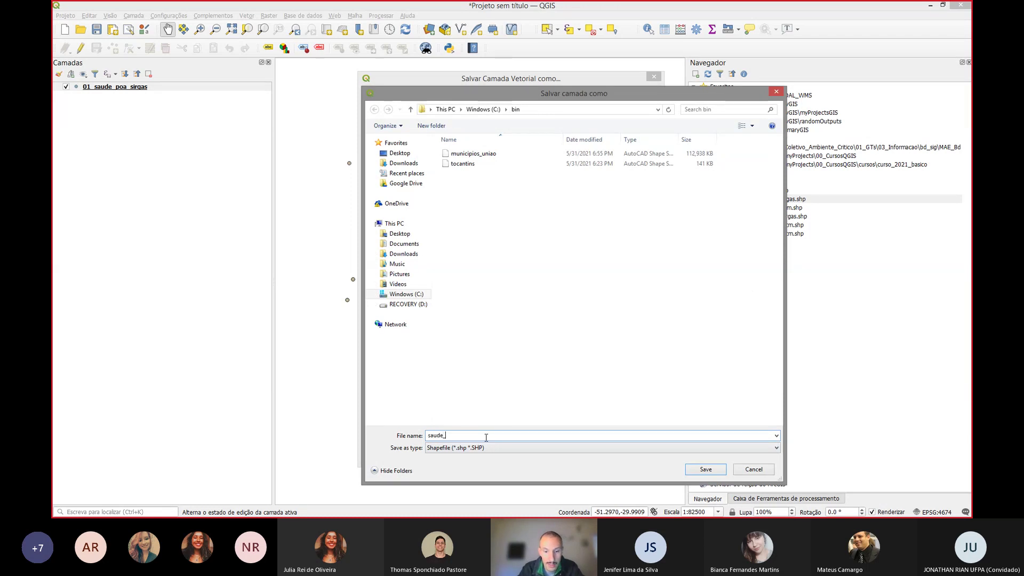
{"action": "type", "text": "utm"}
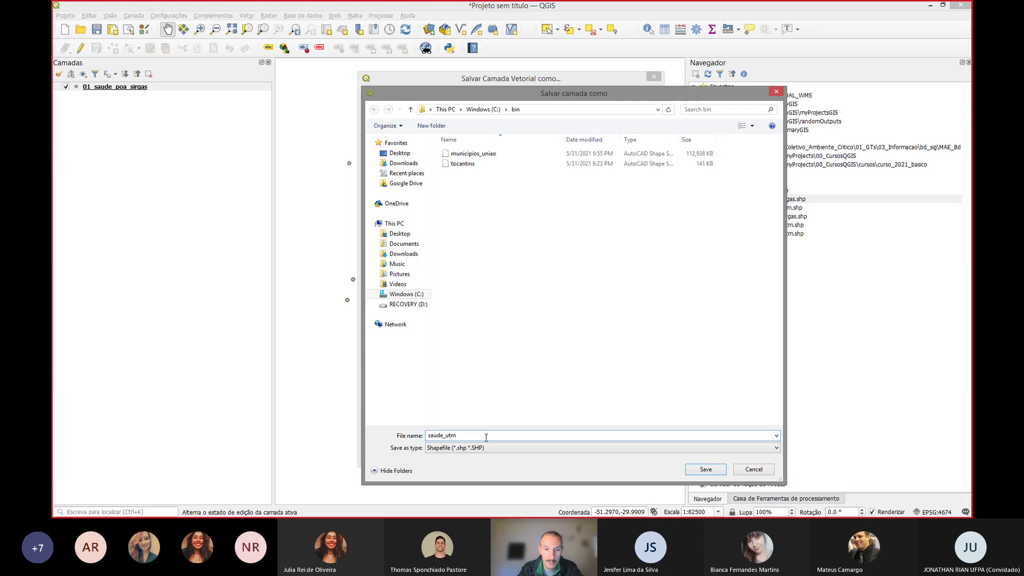
{"action": "type", "text": "_22s"}
{"action": "key", "text": "Return"}
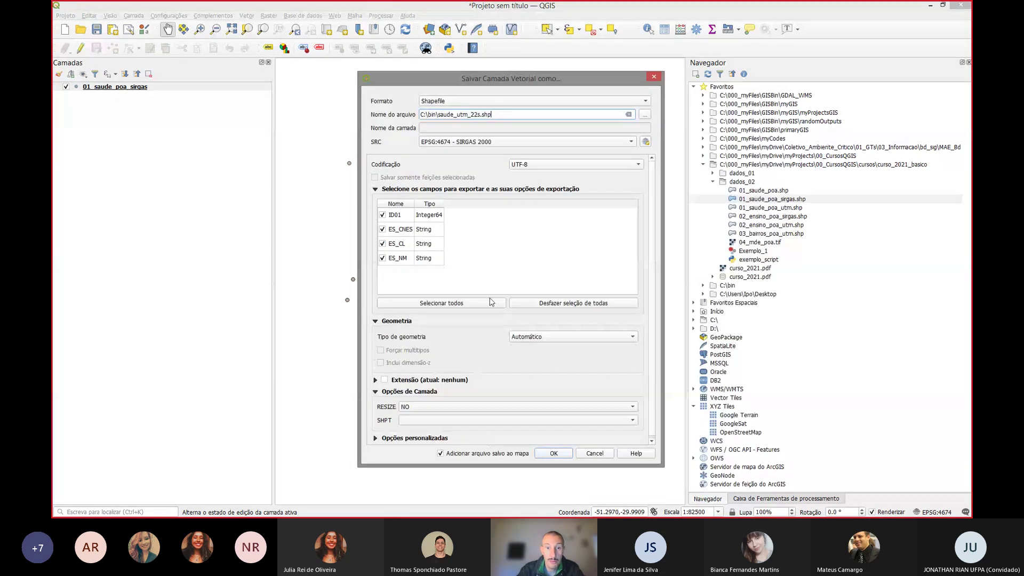
Step: Set the export's coordinate reference system to SIRGAS 2000 / UTM zone 22S, found by its code 31982
{"action": "left_click", "coordinate": [440, 143]}
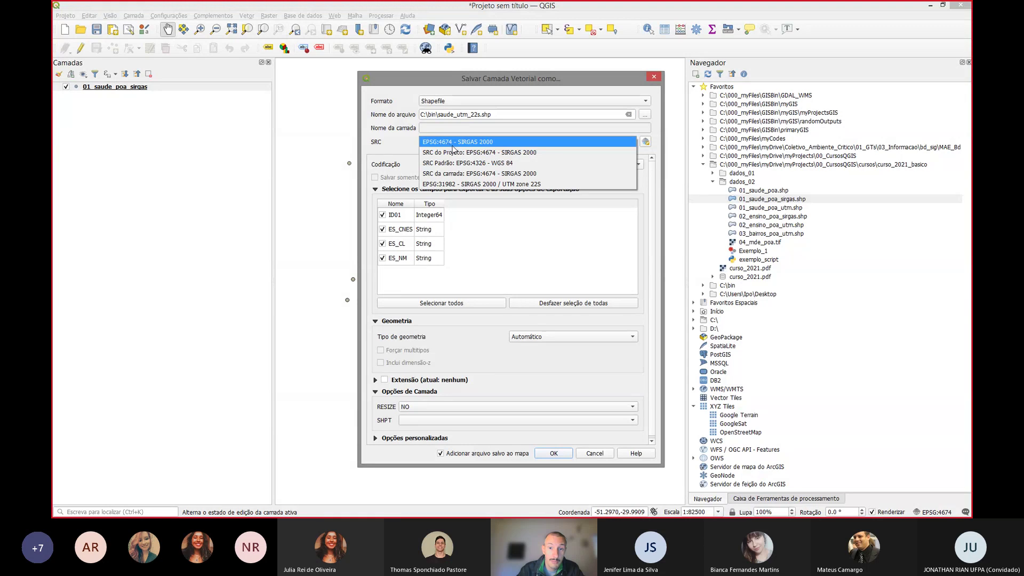
{"action": "left_click", "coordinate": [449, 143]}
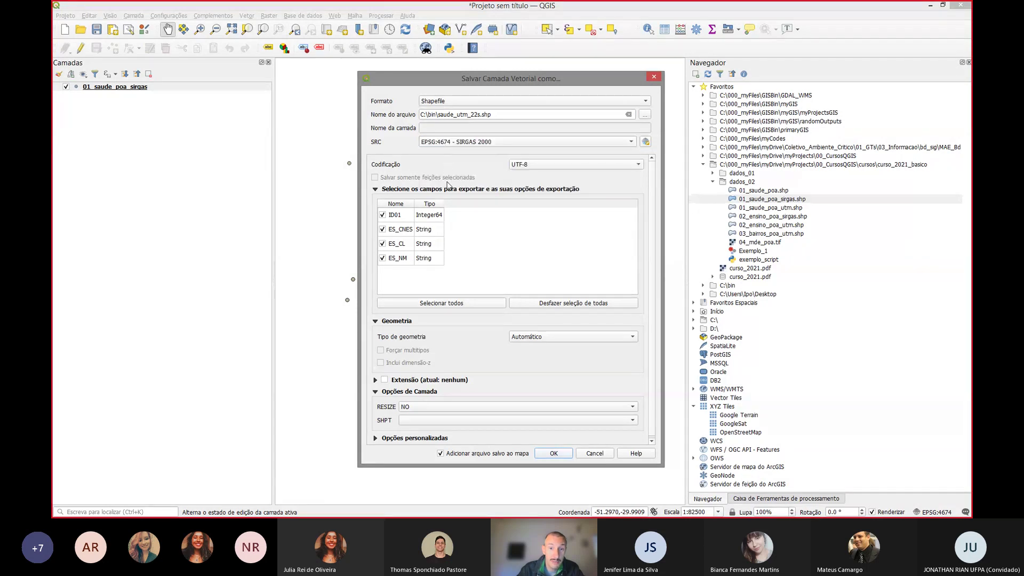
{"action": "left_click", "coordinate": [644, 143]}
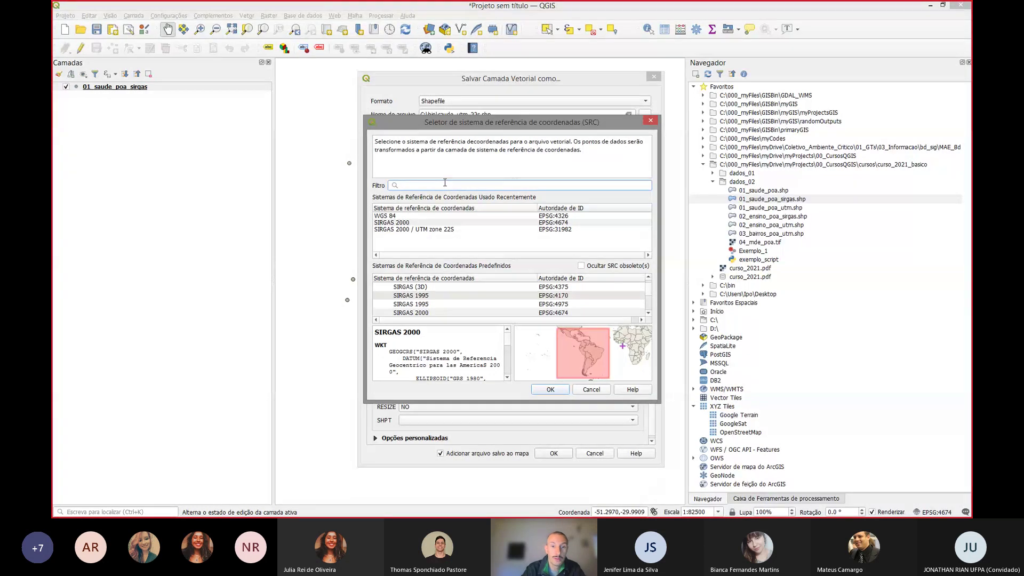
{"action": "left_click", "coordinate": [453, 229]}
{"action": "left_click", "coordinate": [417, 187]}
{"action": "type", "text": "31"}
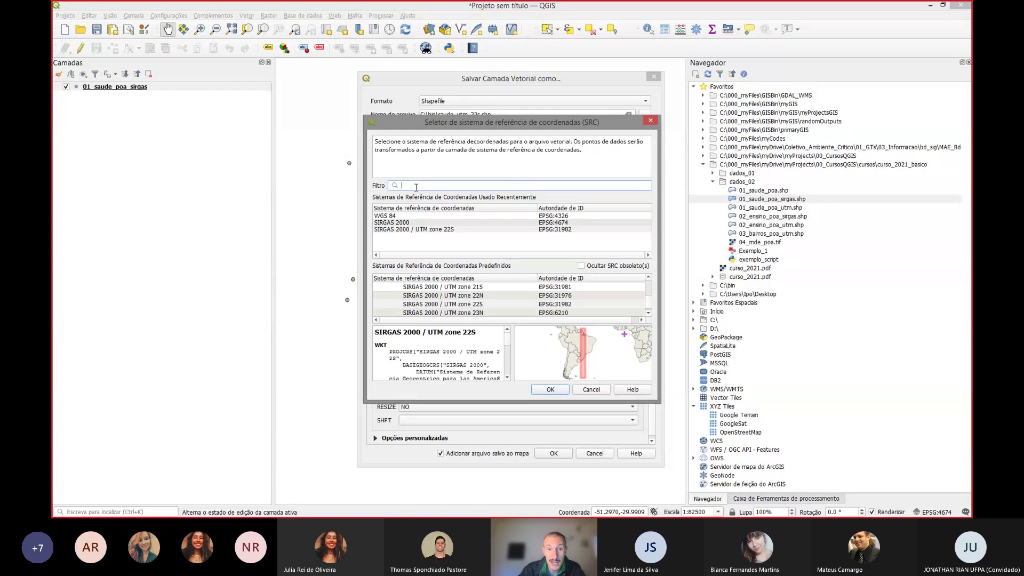
{"action": "type", "text": "982"}
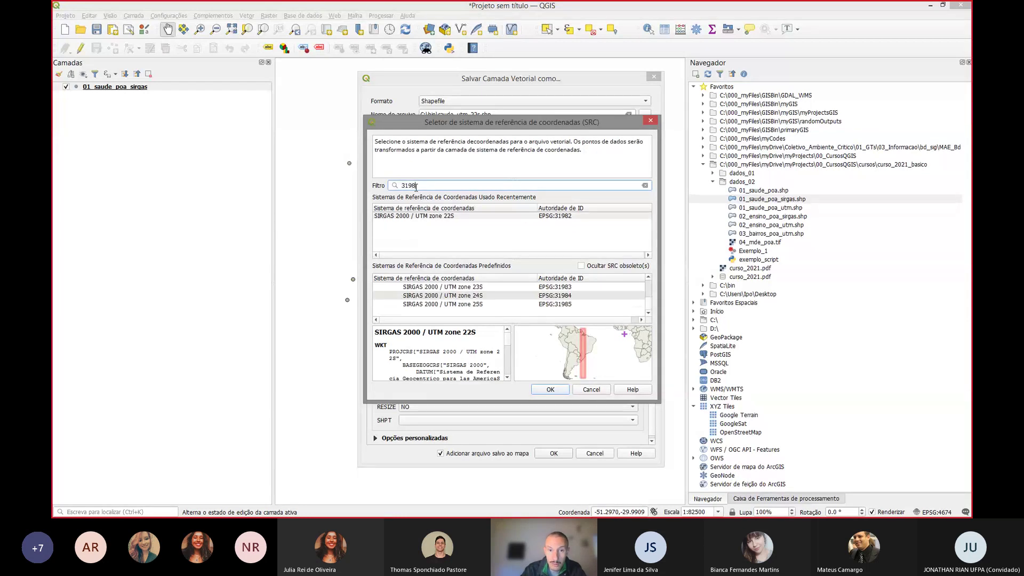
{"action": "left_click", "coordinate": [450, 217]}
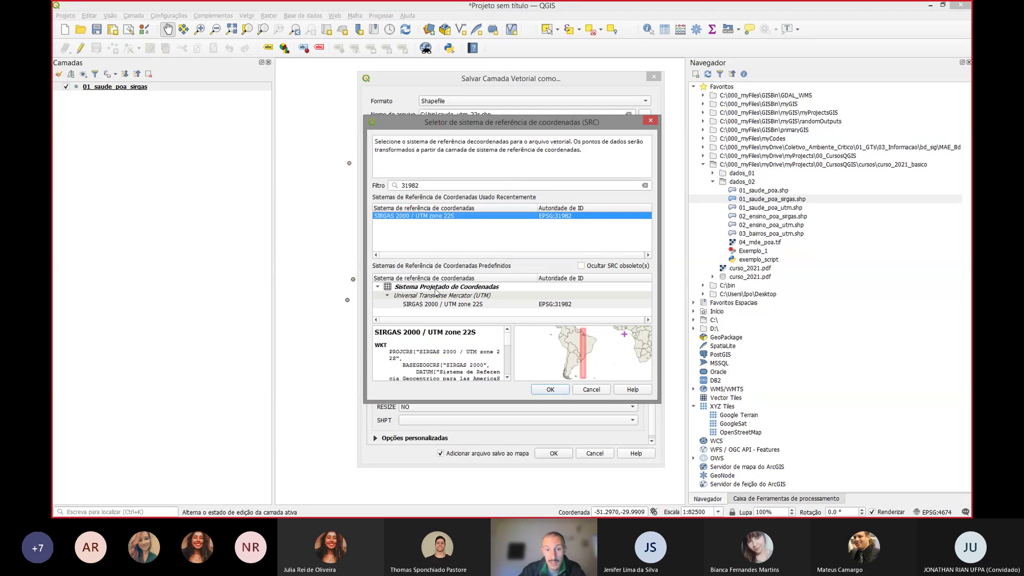
{"action": "left_click", "coordinate": [550, 389]}
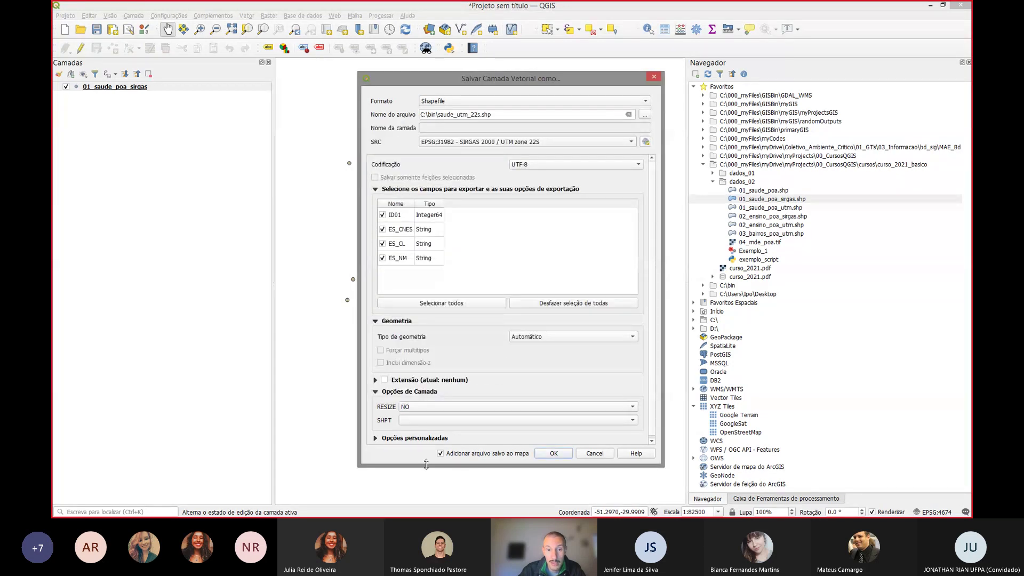
Step: Review the export's layer options and formats, keep Shapefile, and run the export with the saved file added to the map
{"action": "scroll", "coordinate": [651, 222], "scroll_direction": "down", "scroll_amount": 1}
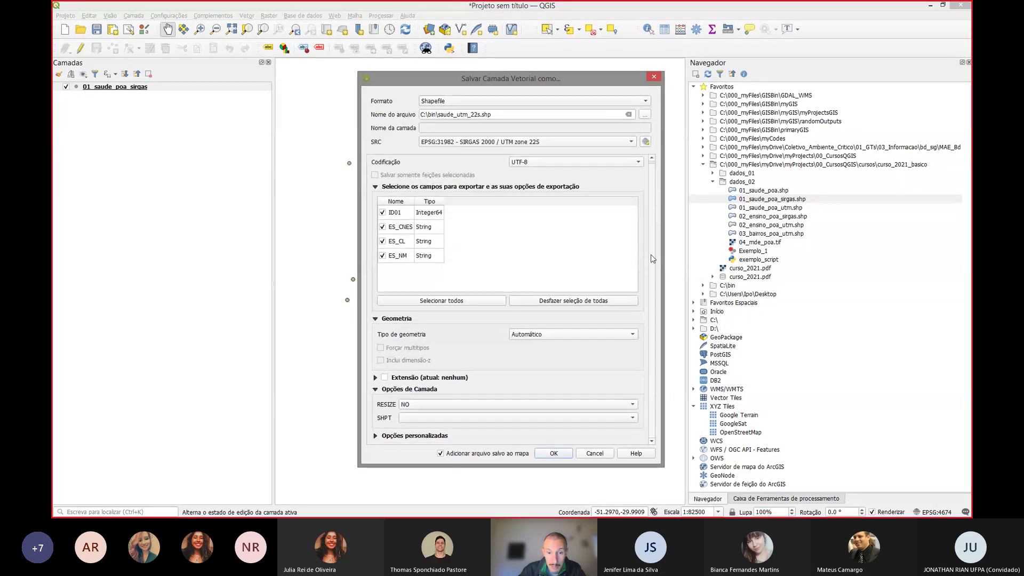
{"action": "left_click", "coordinate": [377, 393]}
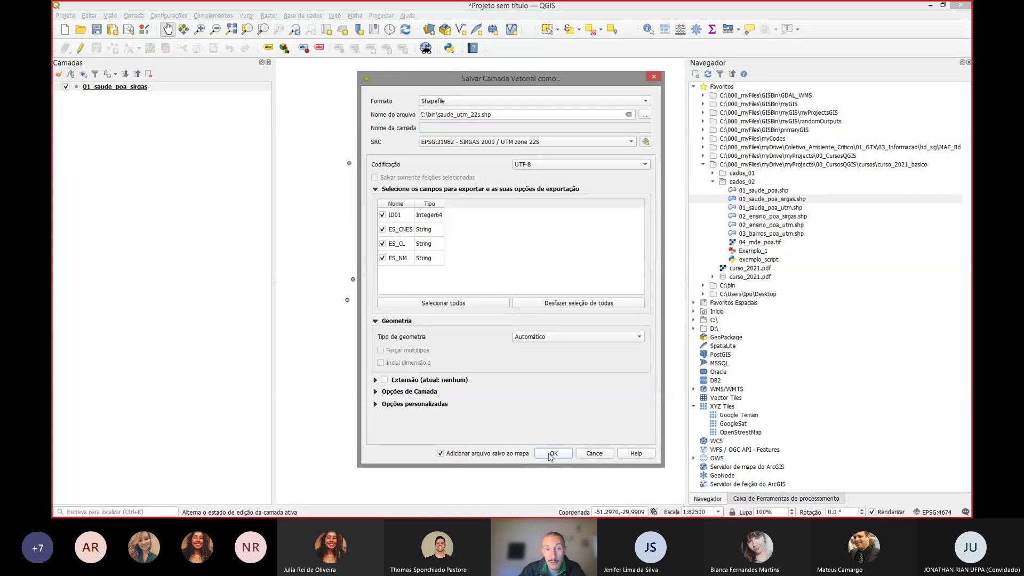
{"action": "left_click", "coordinate": [442, 101]}
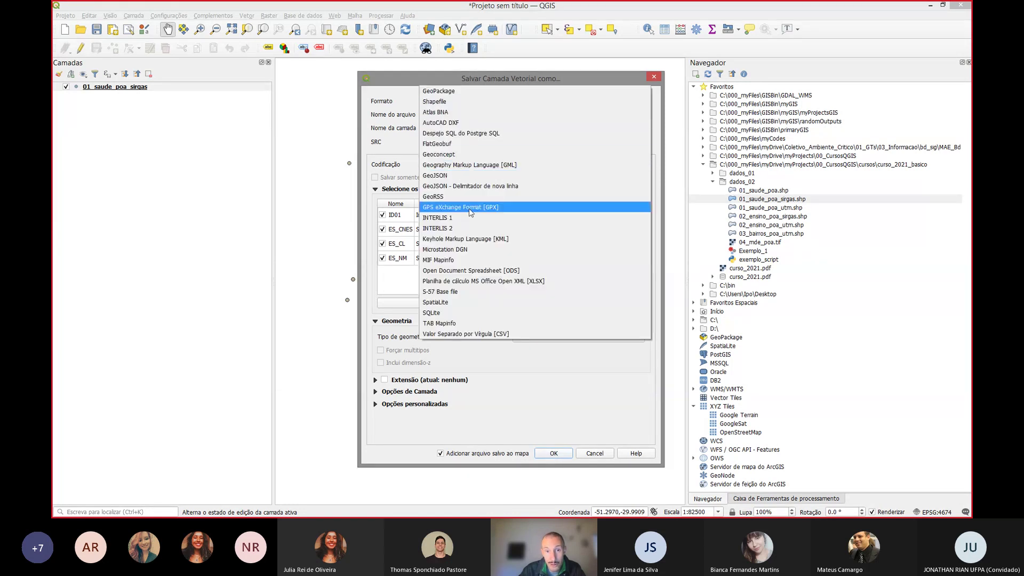
{"action": "left_click", "coordinate": [442, 102]}
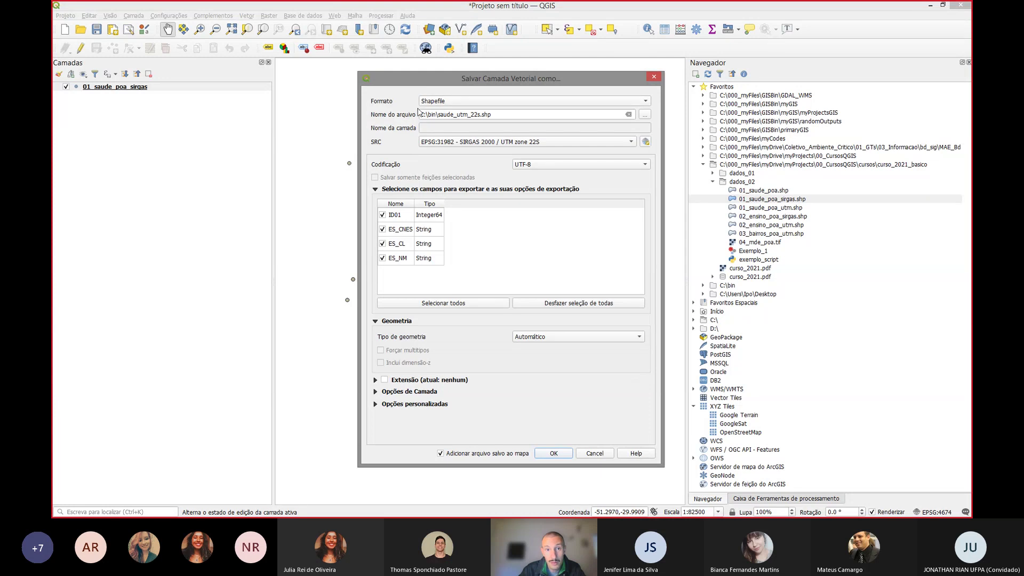
{"action": "left_click", "coordinate": [553, 453]}
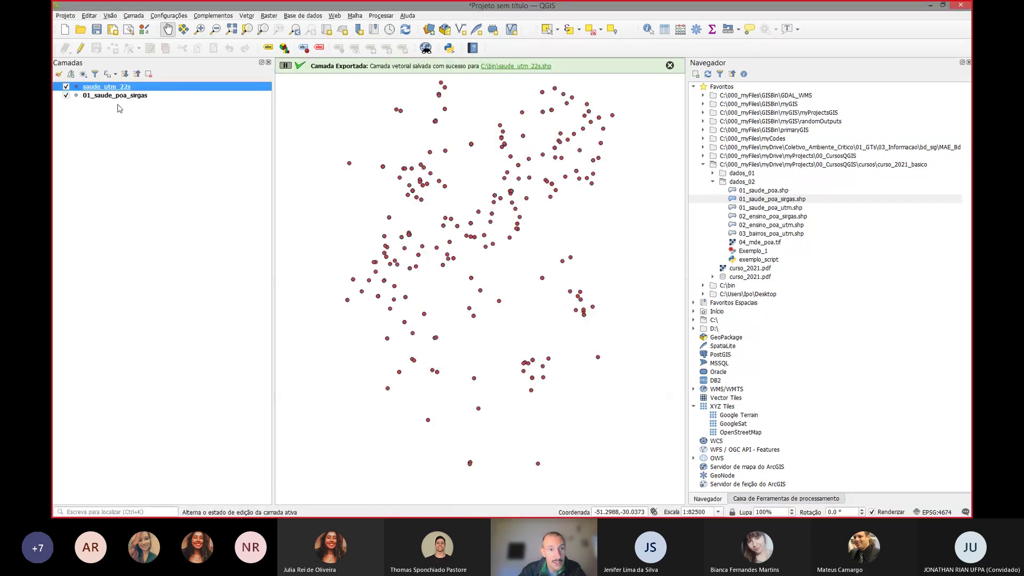
Step: Hide the 01_saude_poa_sirgas layer and check the coordinate reference system in the saude_utm_22s layer's information
{"action": "left_click", "coordinate": [65, 94]}
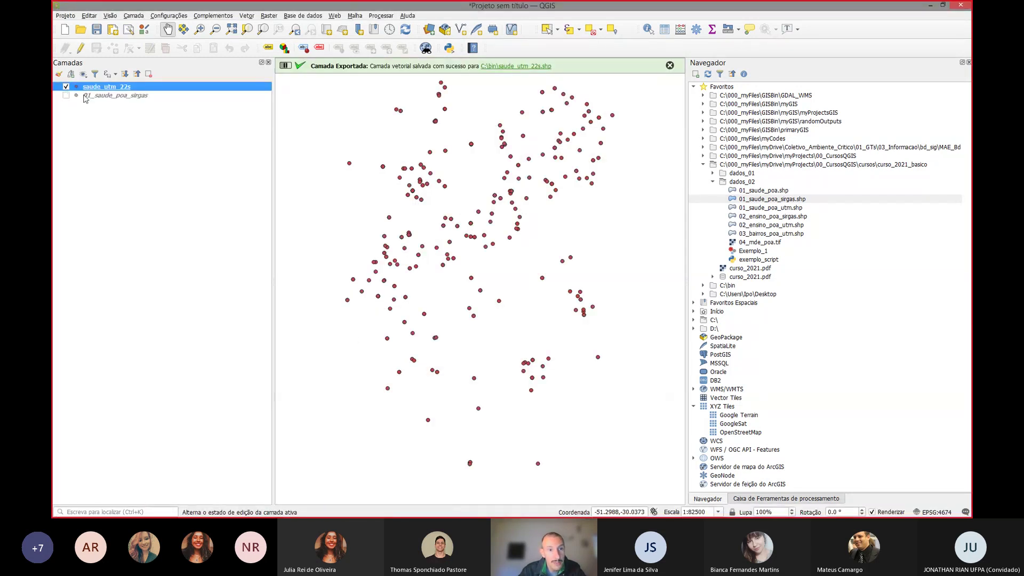
{"action": "right_click", "coordinate": [110, 90]}
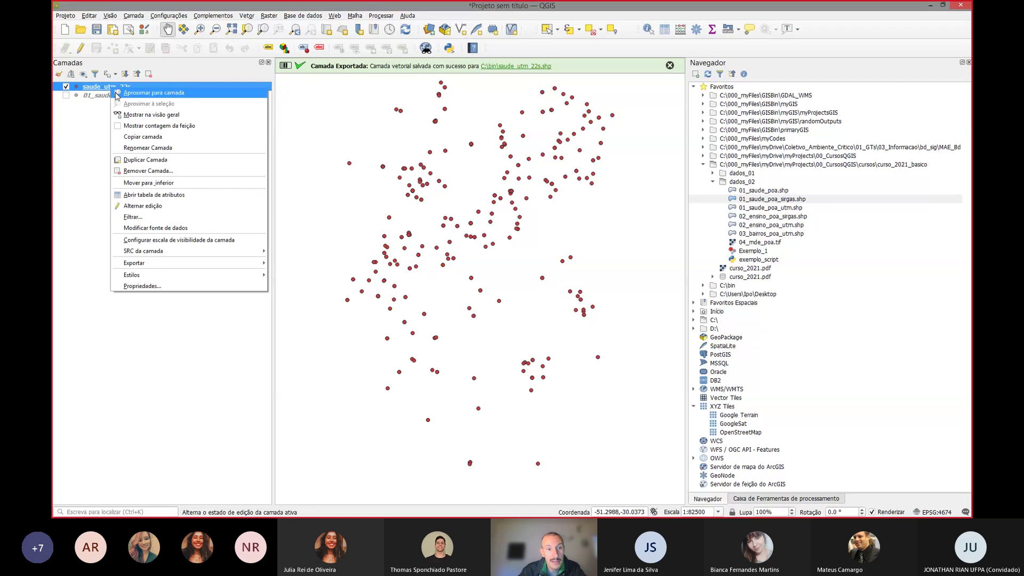
{"action": "left_click", "coordinate": [177, 287]}
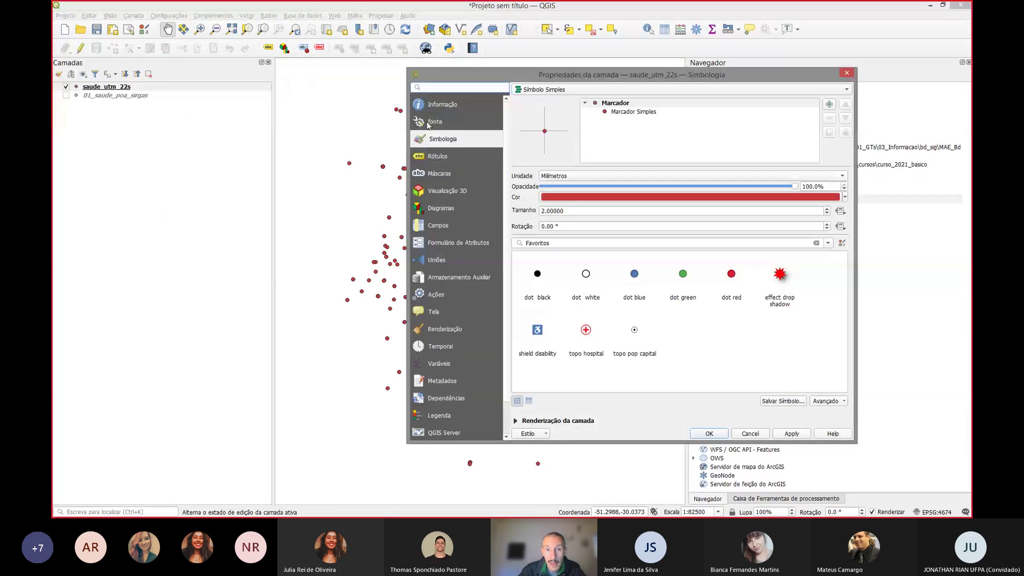
{"action": "left_click", "coordinate": [440, 109]}
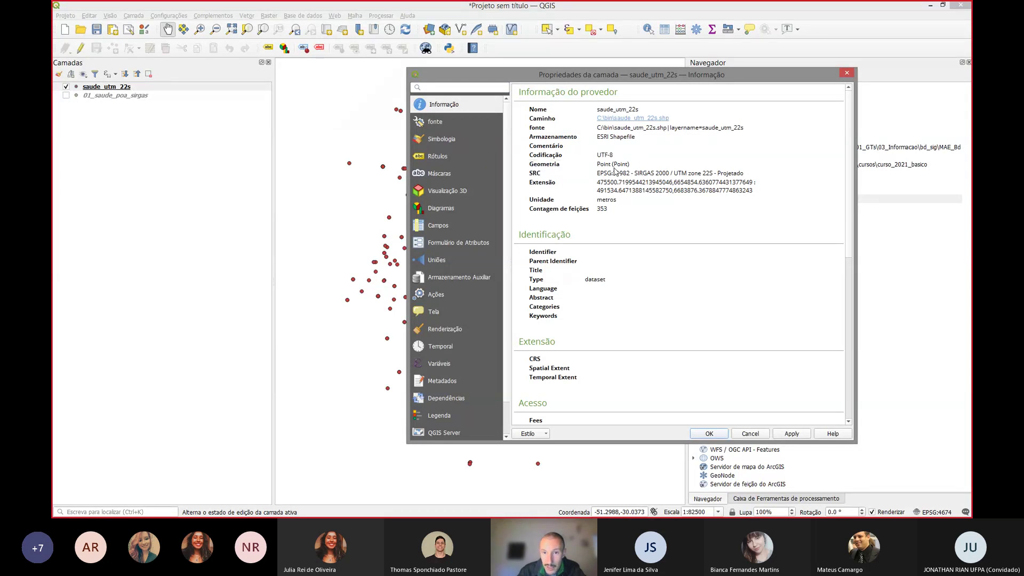
{"action": "mouse_move", "coordinate": [600, 174]}
{"action": "left_mouse_down"}
{"action": "mouse_move", "coordinate": [749, 177]}
{"action": "mouse_move", "coordinate": [536, 176]}
{"action": "mouse_move", "coordinate": [598, 178]}
{"action": "left_mouse_up"}
{"action": "left_click", "coordinate": [749, 177]}
{"action": "left_click", "coordinate": [598, 177]}
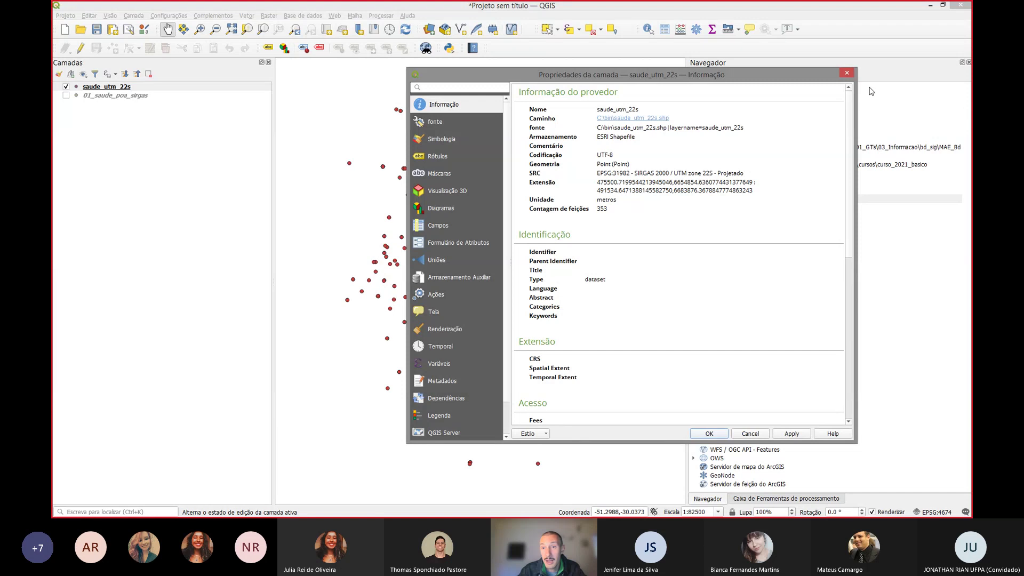
{"action": "left_click", "coordinate": [847, 73]}
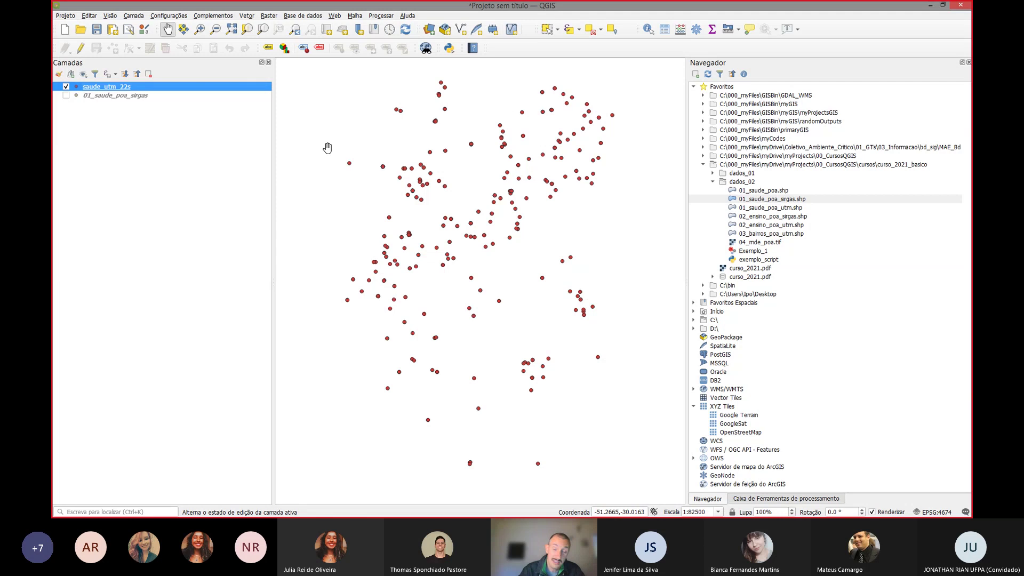
{"action": "scroll", "coordinate": [417, 172], "scroll_direction": "up", "scroll_amount": 1}
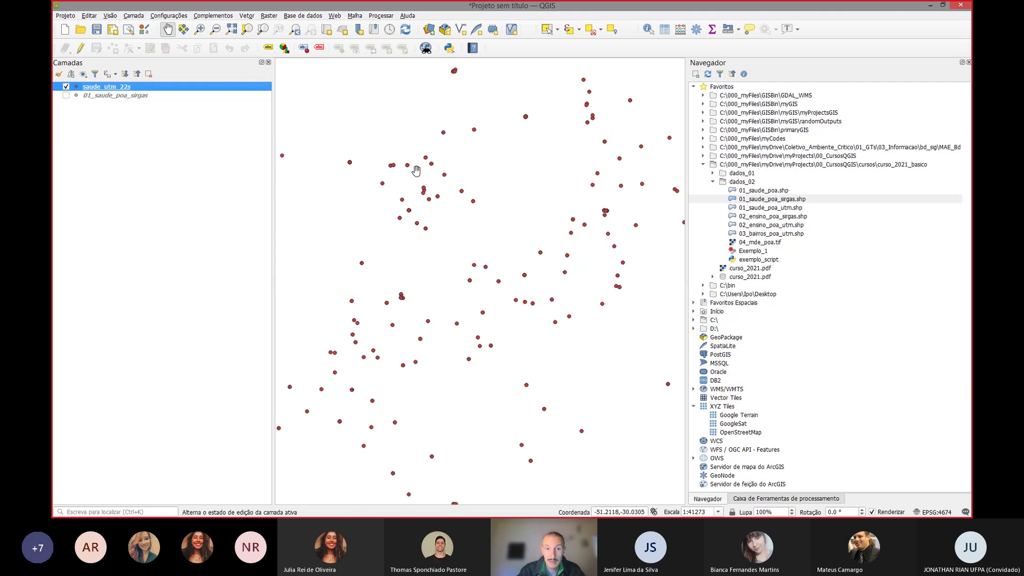
{"action": "scroll", "coordinate": [381, 179], "scroll_direction": "down", "scroll_amount": 1}
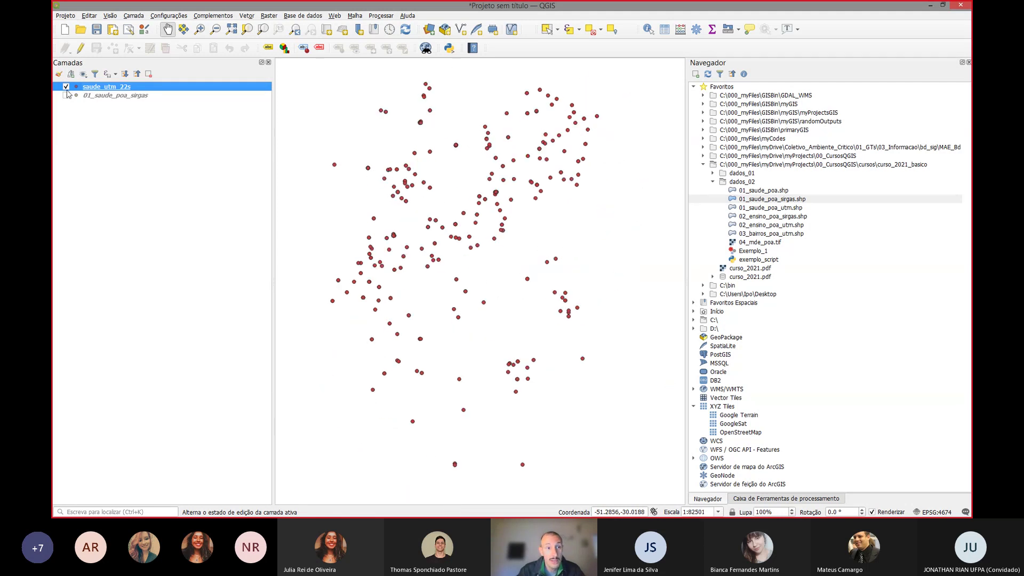
{"action": "right_click", "coordinate": [95, 87]}
{"action": "mouse_move", "coordinate": [235, 261]}
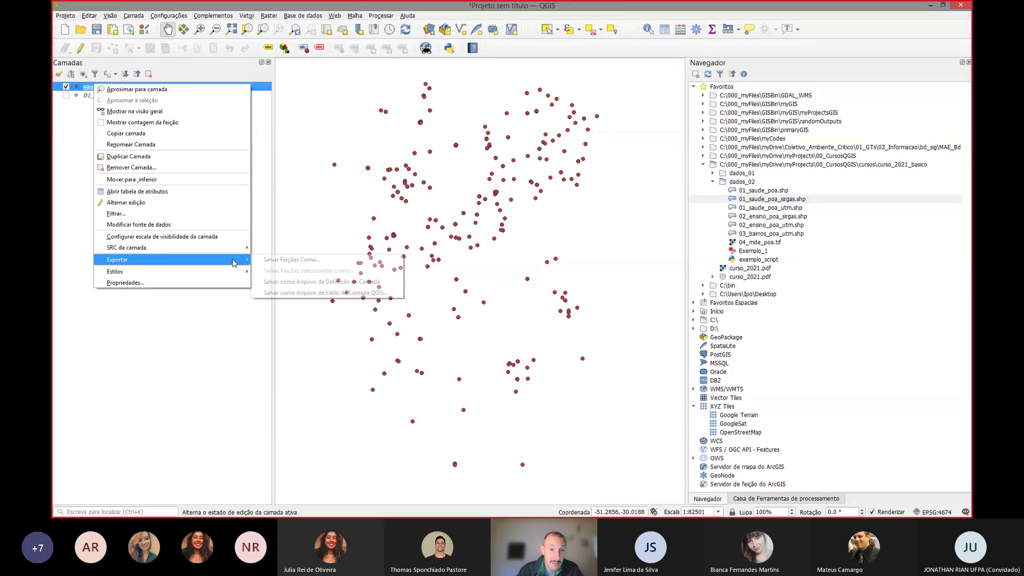
{"action": "left_click", "coordinate": [155, 405]}
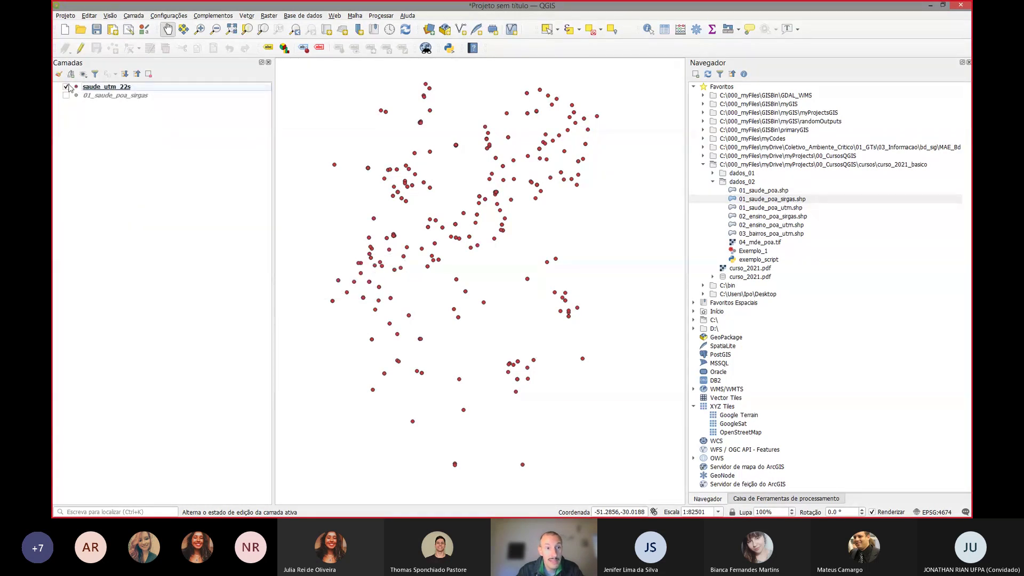
Step: Hide the saude_utm_22s layer, show 01_saude_poa_sirgas again and make it the active layer
{"action": "left_click", "coordinate": [67, 90]}
{"action": "left_click", "coordinate": [66, 87]}
{"action": "left_click", "coordinate": [66, 95]}
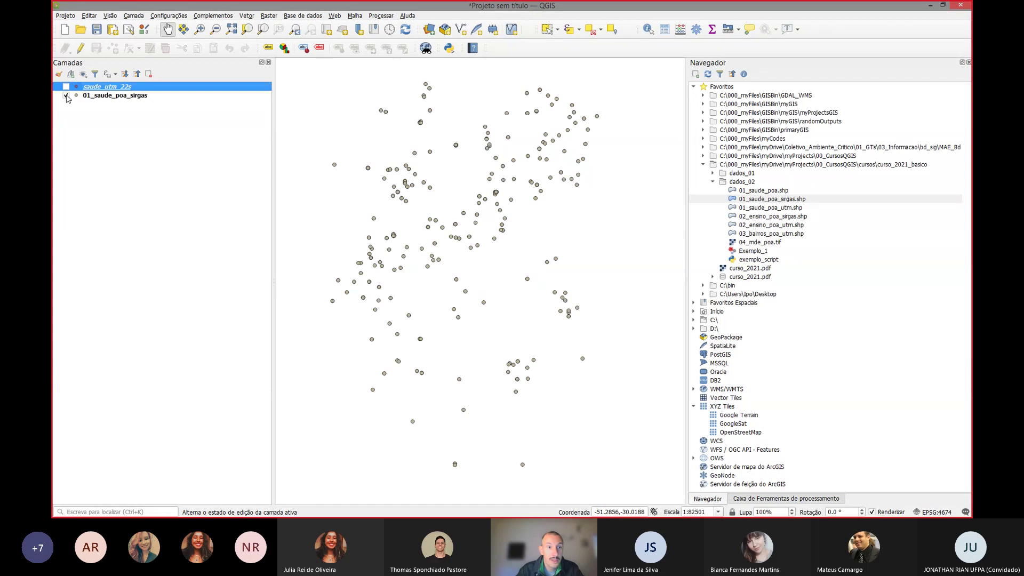
{"action": "left_click", "coordinate": [116, 96]}
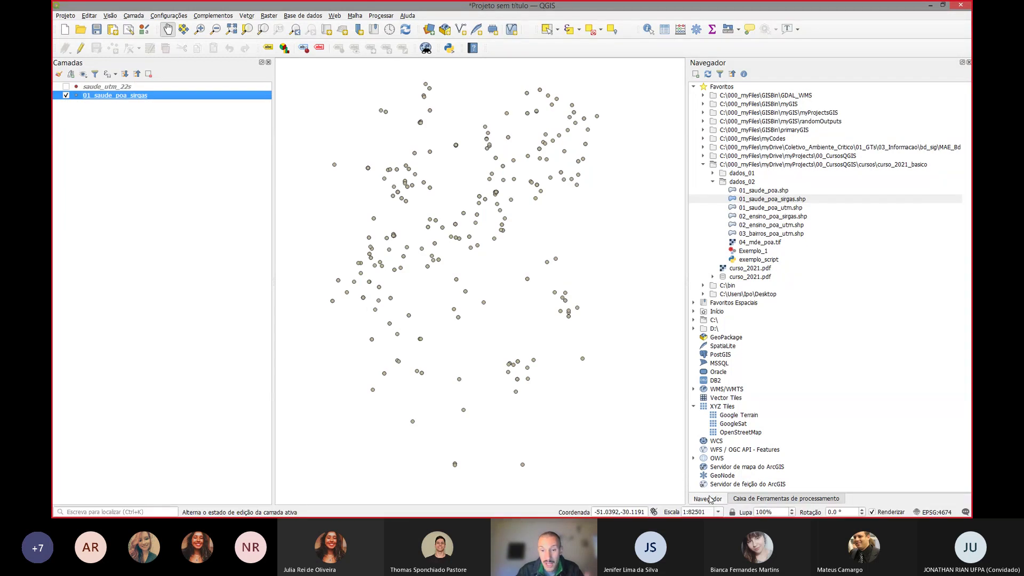
Step: Bring up the Processing Toolbox and review its entry in the list of available panels
{"action": "left_click", "coordinate": [742, 501]}
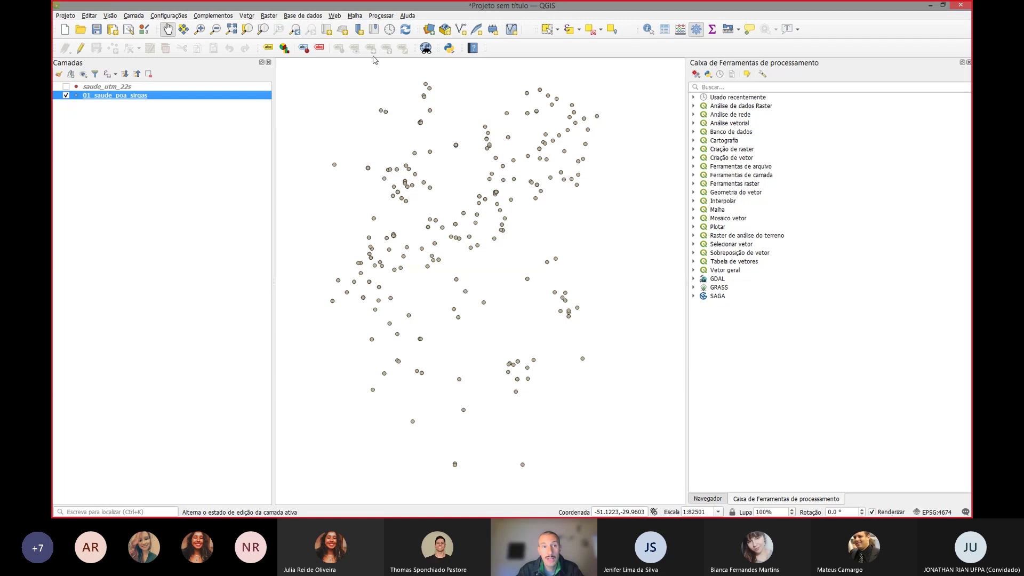
{"action": "left_click", "coordinate": [110, 16]}
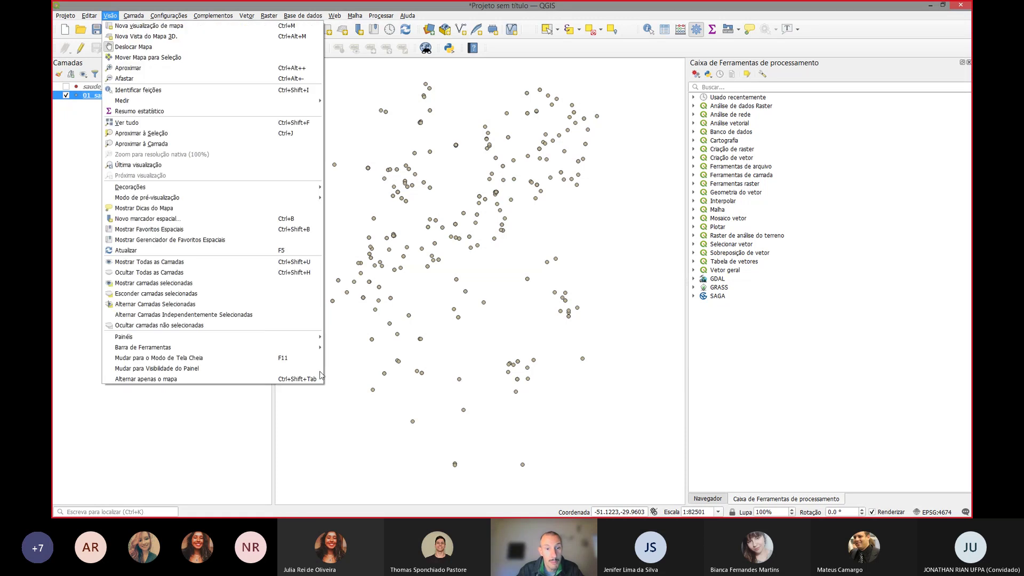
{"action": "mouse_move", "coordinate": [315, 343]}
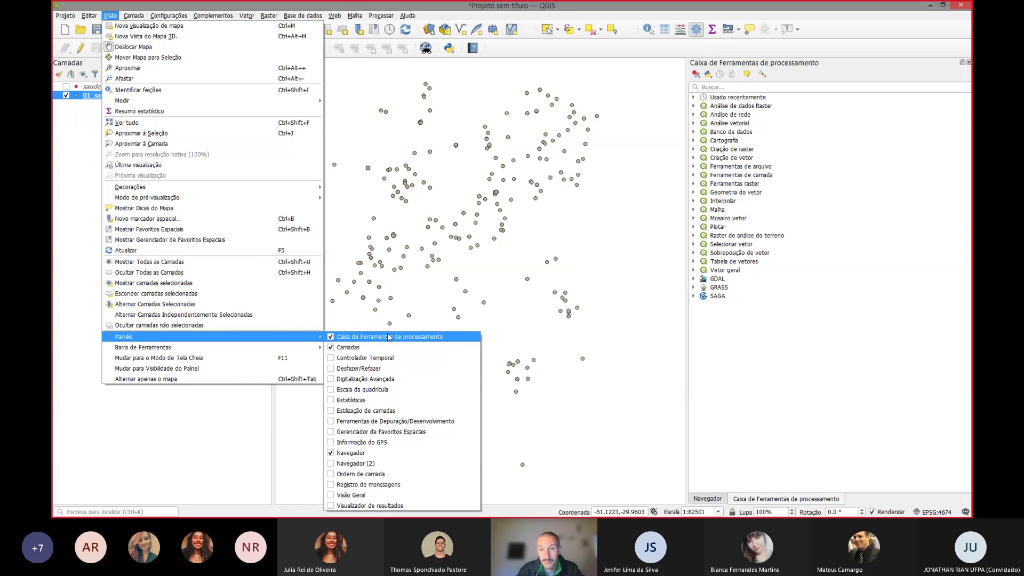
{"action": "mouse_move", "coordinate": [168, 16]}
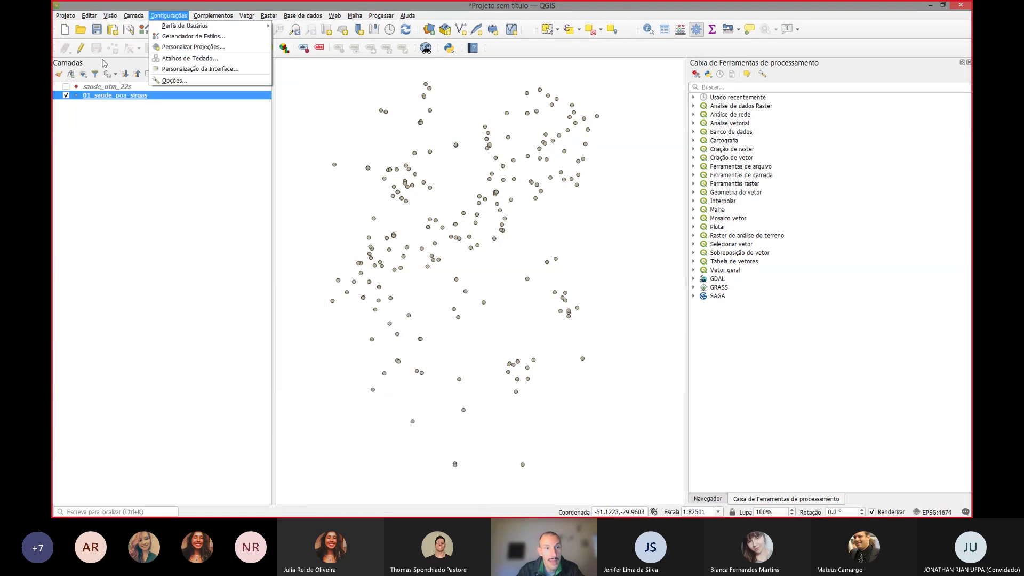
{"action": "mouse_move", "coordinate": [110, 15]}
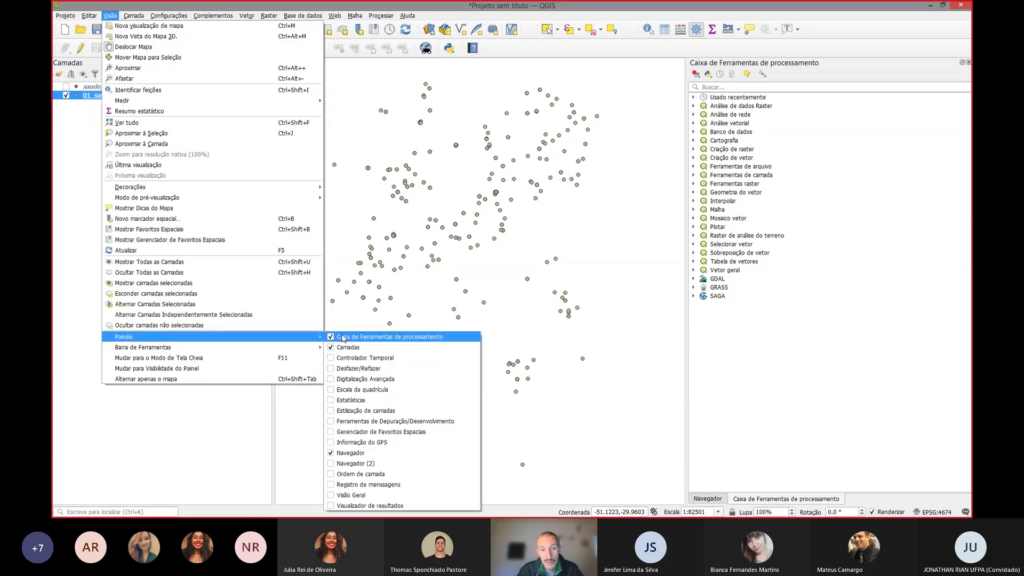
Step: Search the Processing Toolbox for "repro" and open the Reprojetar camada algorithm
{"action": "left_click", "coordinate": [804, 91]}
{"action": "left_click", "coordinate": [800, 87]}
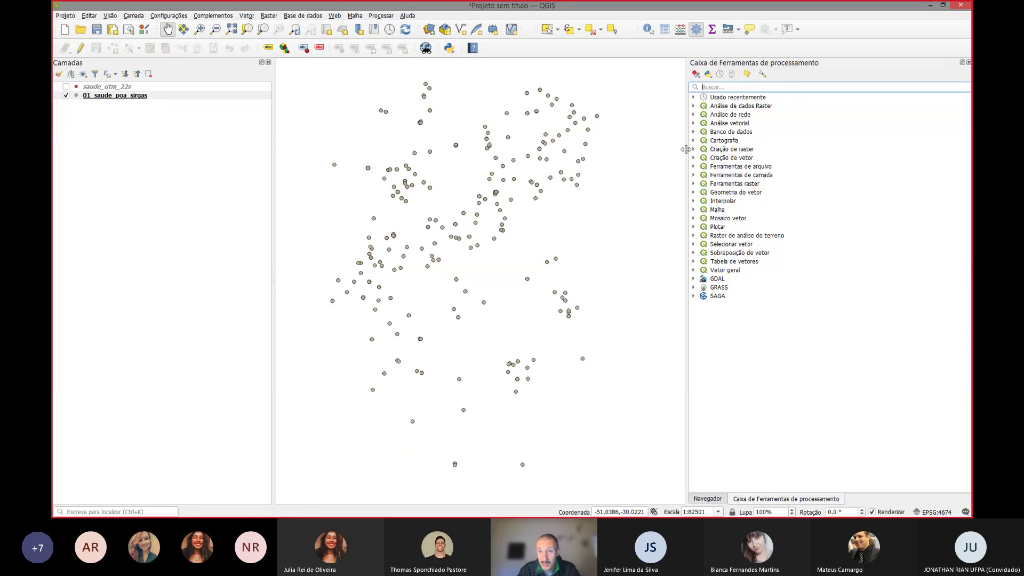
{"action": "left_click", "coordinate": [709, 88]}
{"action": "type", "text": "repro"}
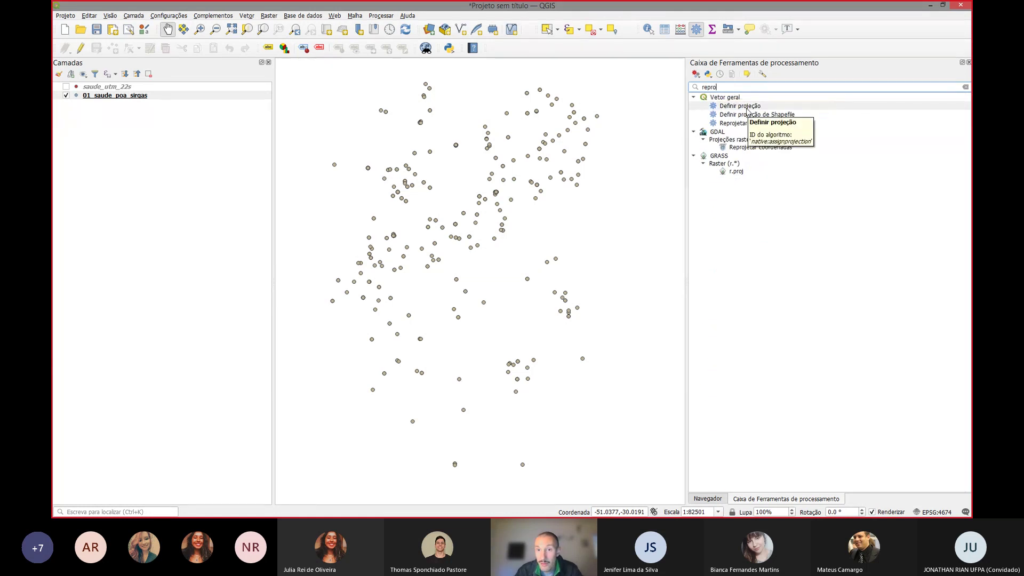
{"action": "left_click", "coordinate": [746, 107]}
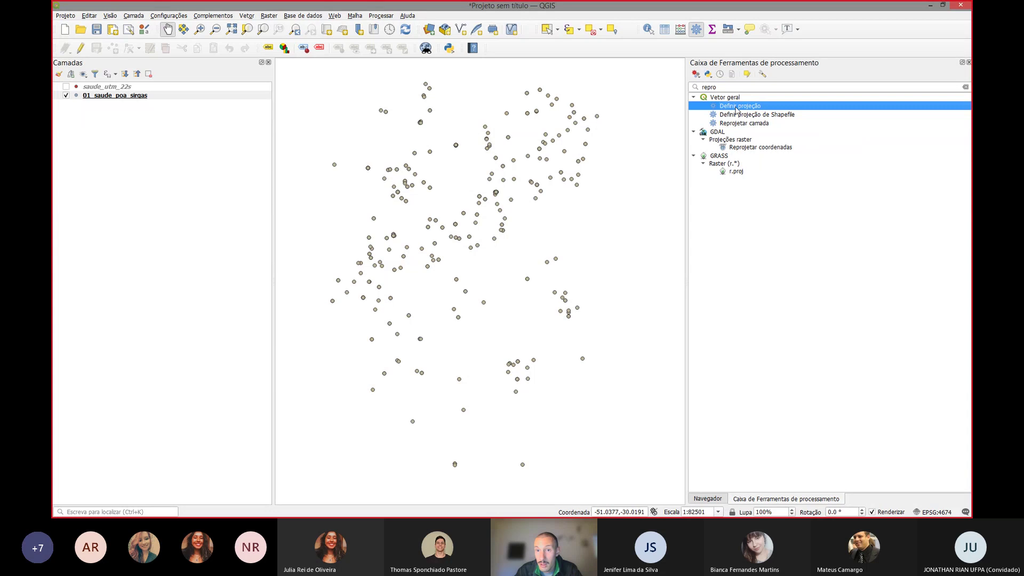
{"action": "left_click", "coordinate": [749, 124]}
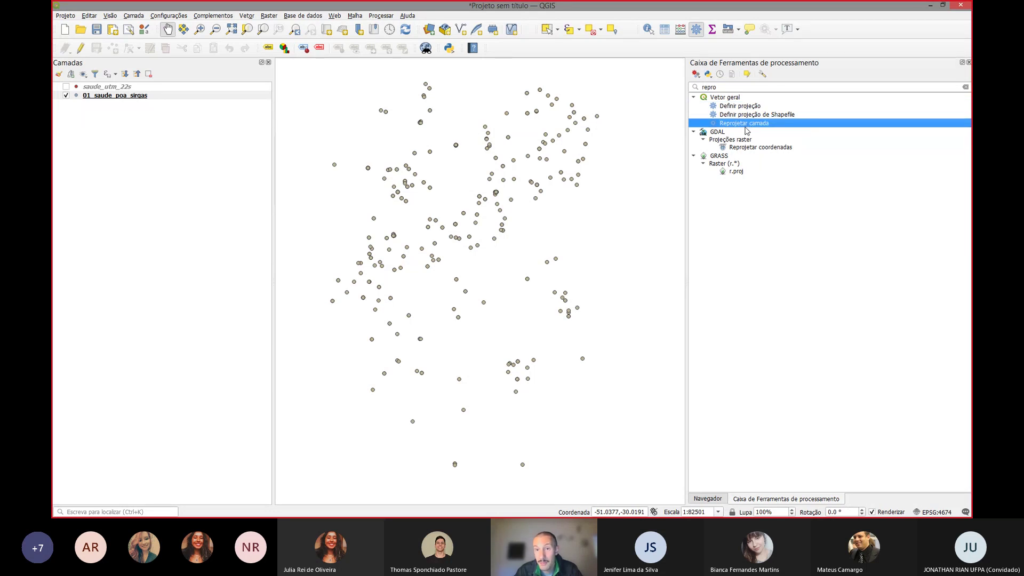
{"action": "double_click", "coordinate": [745, 125]}
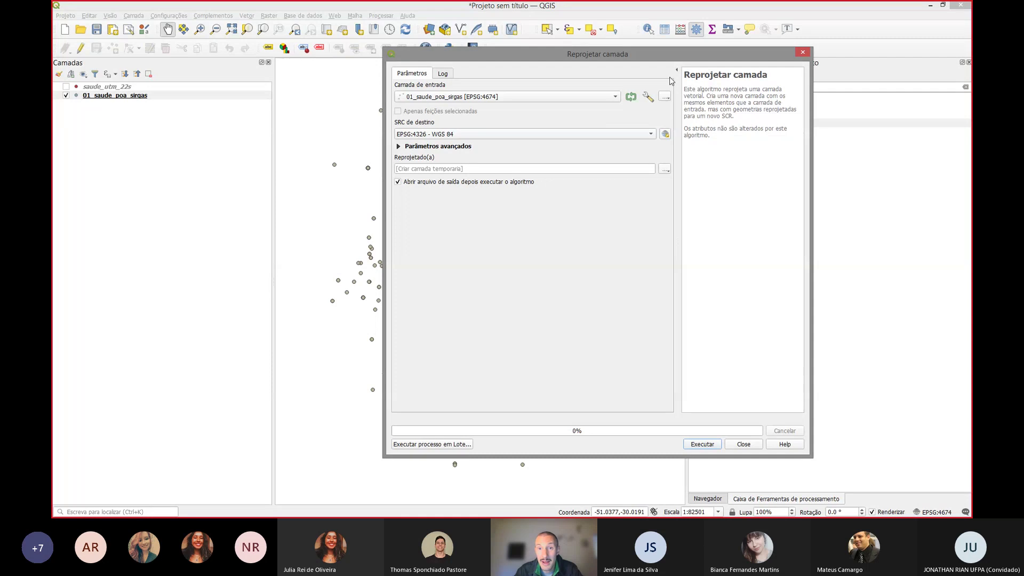
Step: Move the Reprojetar camada dialog clear of the toolbox and keep 01_saude_poa_sirgas as the input layer
{"action": "mouse_move", "coordinate": [673, 59]}
{"action": "left_mouse_down"}
{"action": "mouse_move", "coordinate": [660, 71]}
{"action": "mouse_move", "coordinate": [670, 73]}
{"action": "left_mouse_up"}
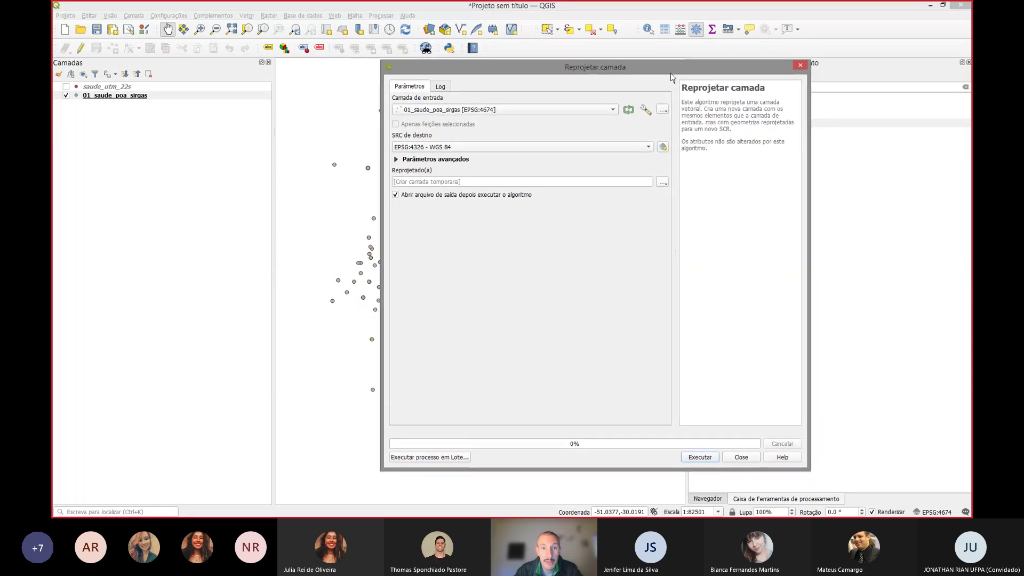
{"action": "left_click", "coordinate": [447, 112]}
{"action": "left_click", "coordinate": [454, 110]}
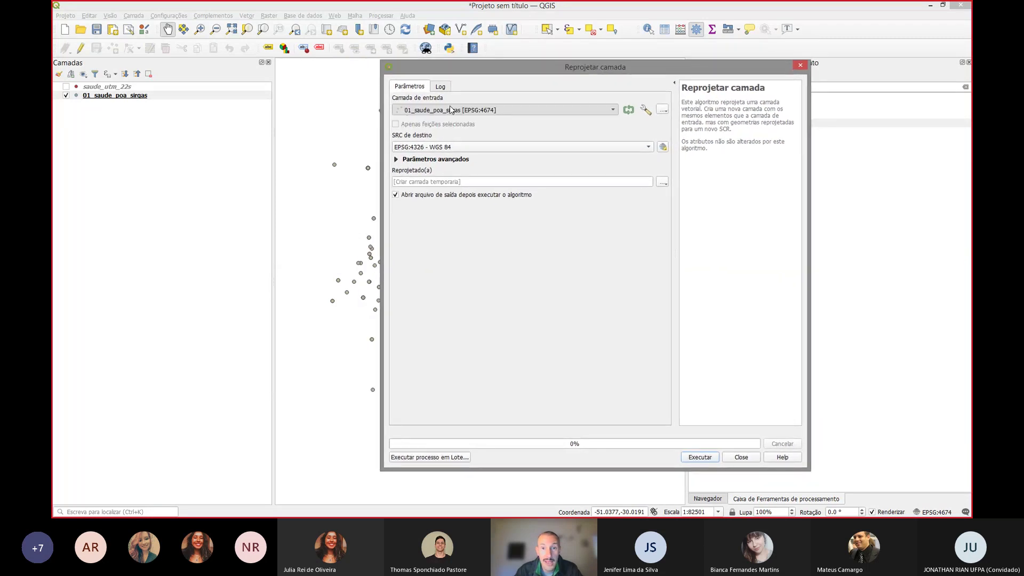
{"action": "left_click_drag", "start_coordinate": [512, 68], "coordinate": [472, 63]}
{"action": "left_click_drag", "start_coordinate": [555, 61], "coordinate": [472, 66]}
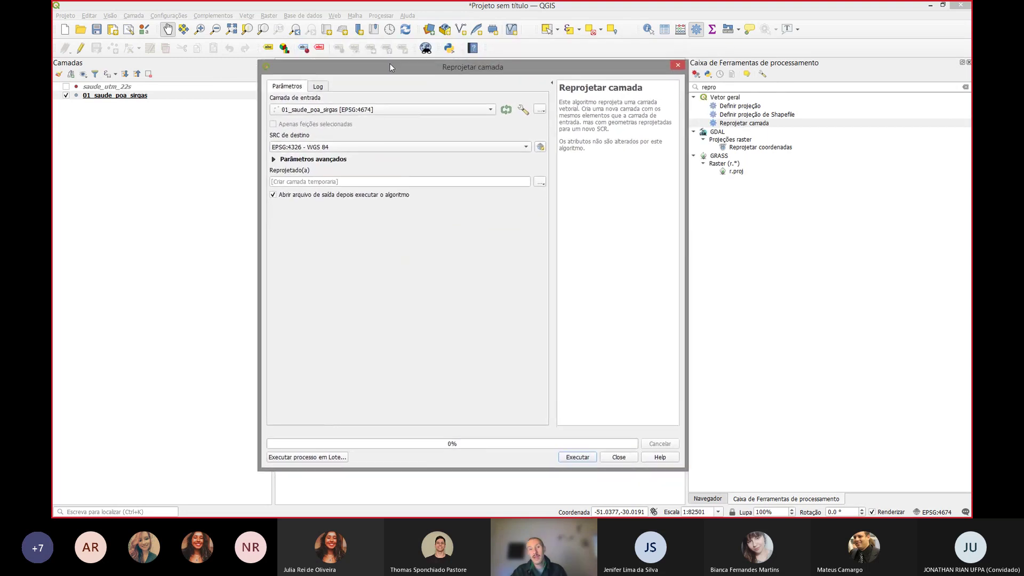
{"action": "left_click_drag", "start_coordinate": [389, 65], "coordinate": [362, 95]}
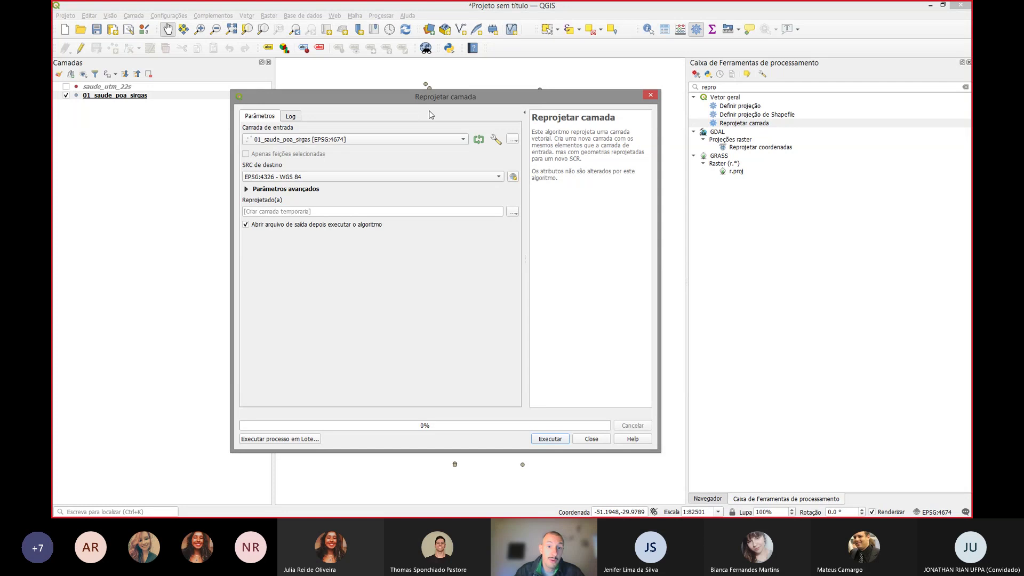
{"action": "left_click", "coordinate": [297, 144]}
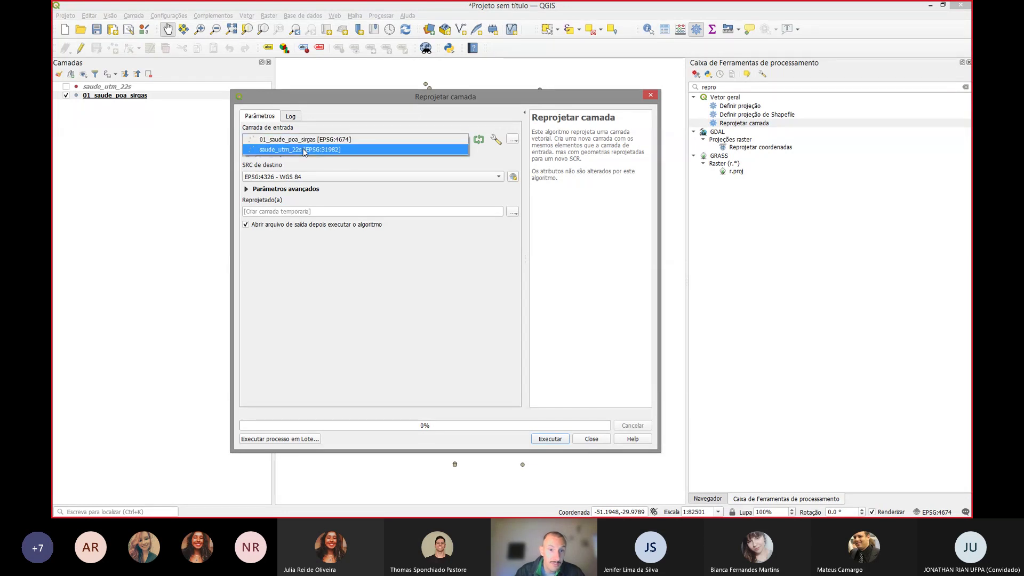
{"action": "left_click", "coordinate": [284, 141]}
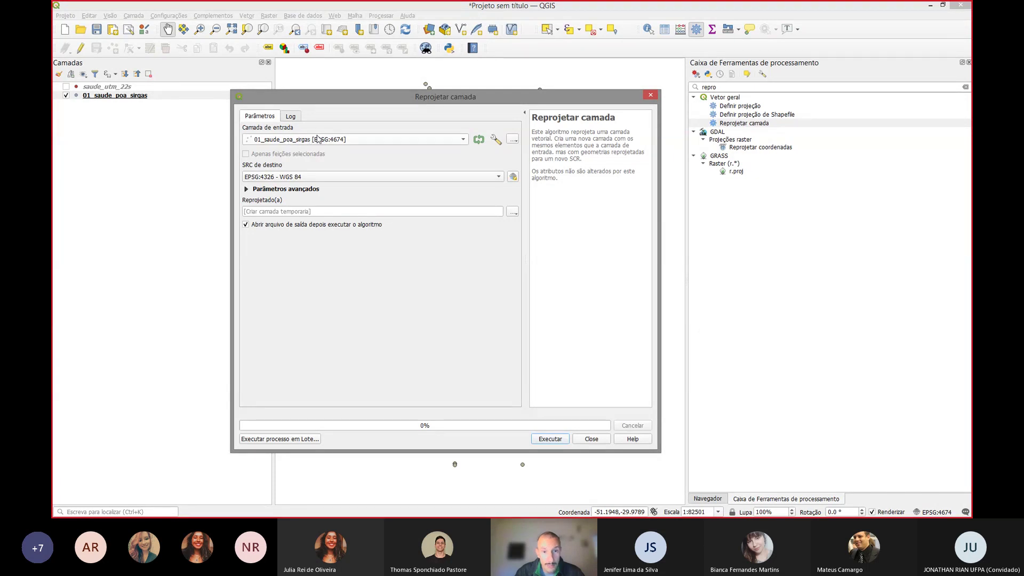
Step: Set the target reference system to the project's EPSG:4674 - SIRGAS 2000 and inspect the advanced coordinate operation parameters
{"action": "left_click", "coordinate": [312, 178]}
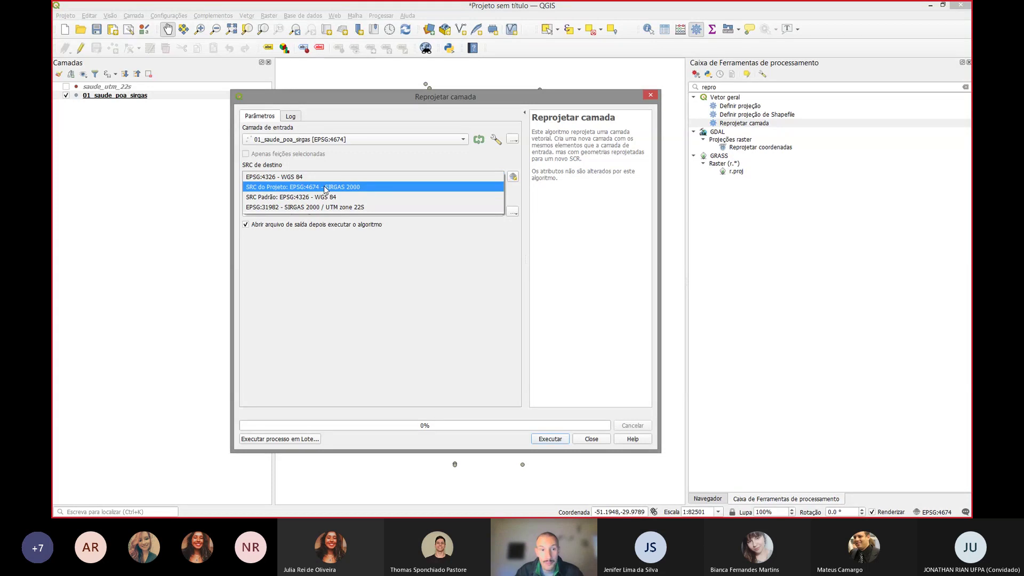
{"action": "left_click", "coordinate": [324, 187]}
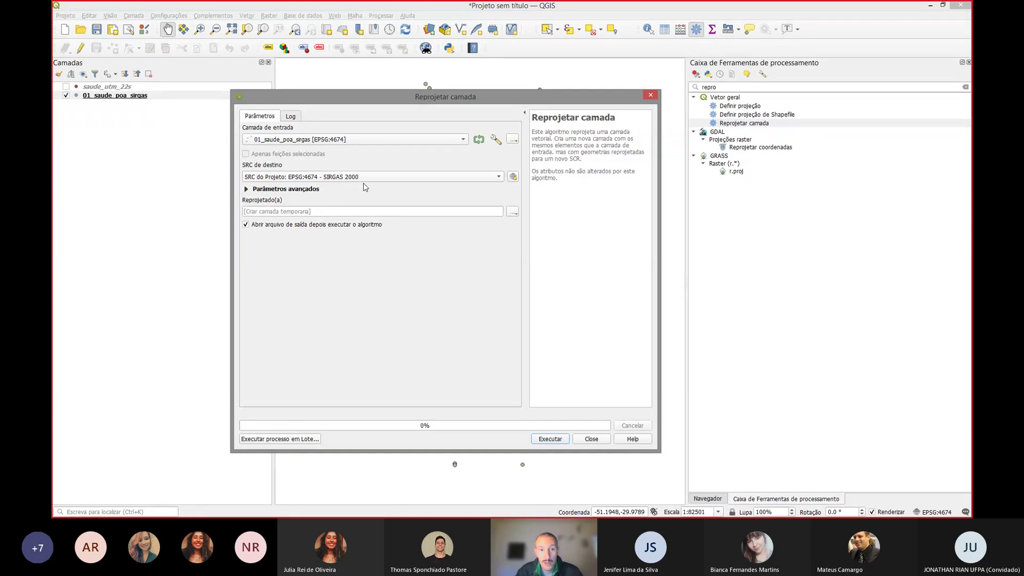
{"action": "left_click", "coordinate": [286, 190]}
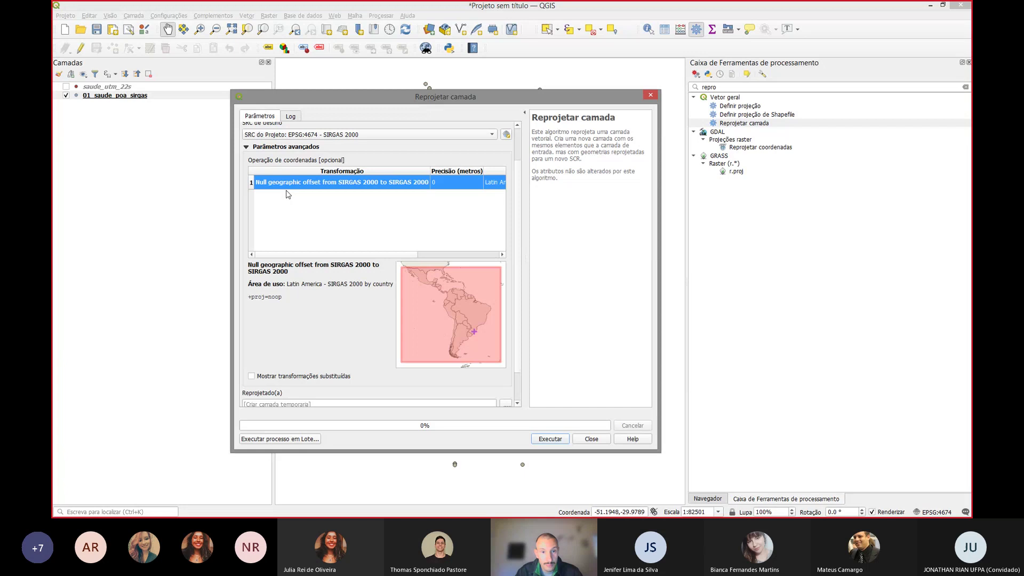
{"action": "left_click", "coordinate": [247, 148]}
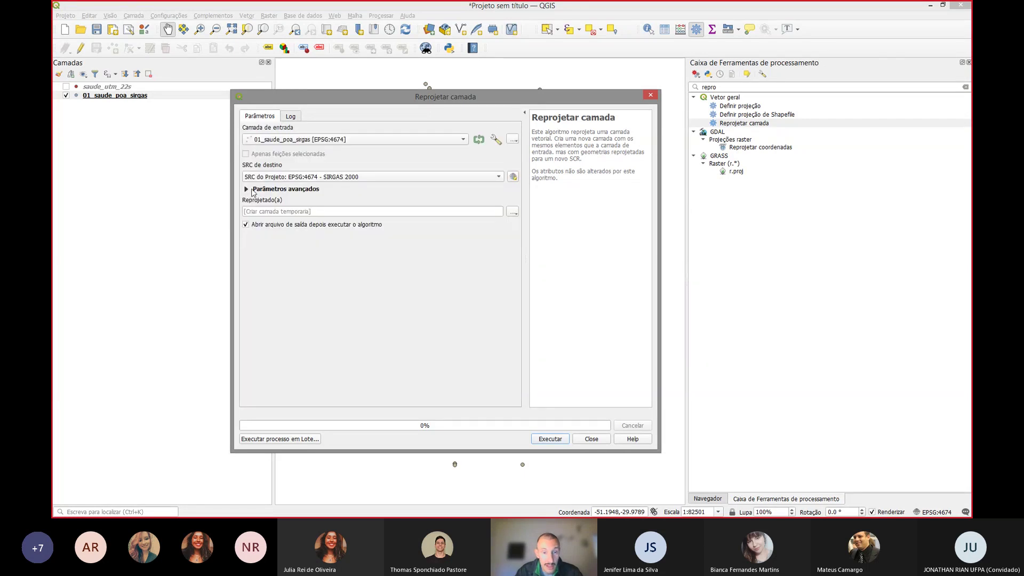
Step: Set the reprojected output to be saved as the shapefile saude_utm_22s_v2 in the C:\bin folder
{"action": "left_click", "coordinate": [512, 213]}
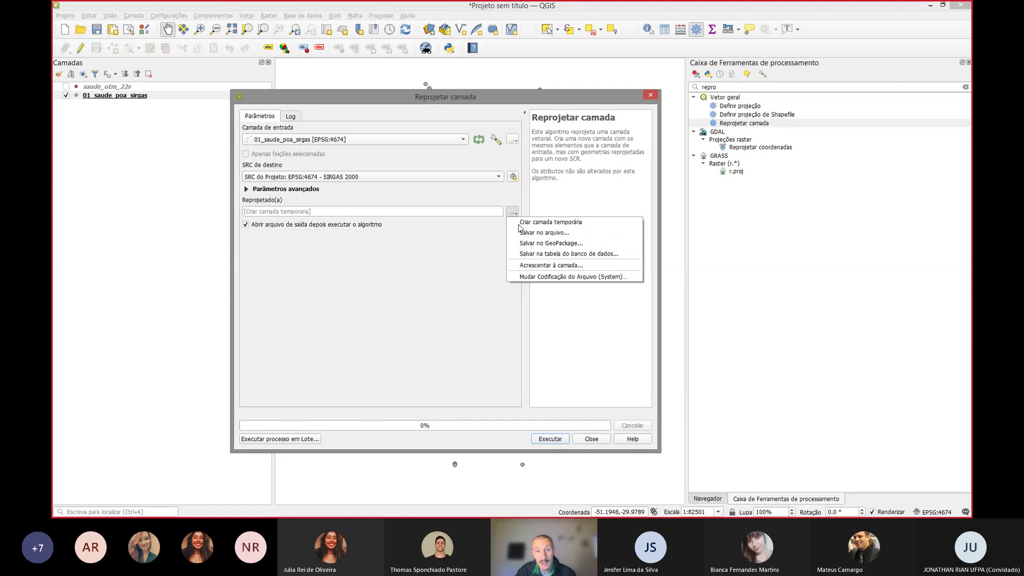
{"action": "left_click", "coordinate": [514, 214]}
{"action": "left_click", "coordinate": [514, 212]}
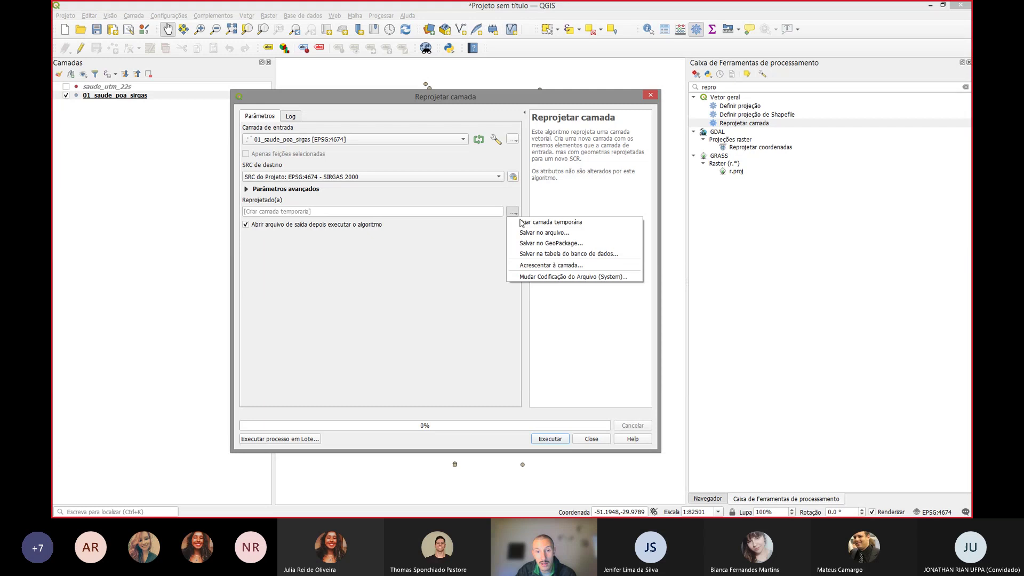
{"action": "left_click", "coordinate": [543, 234]}
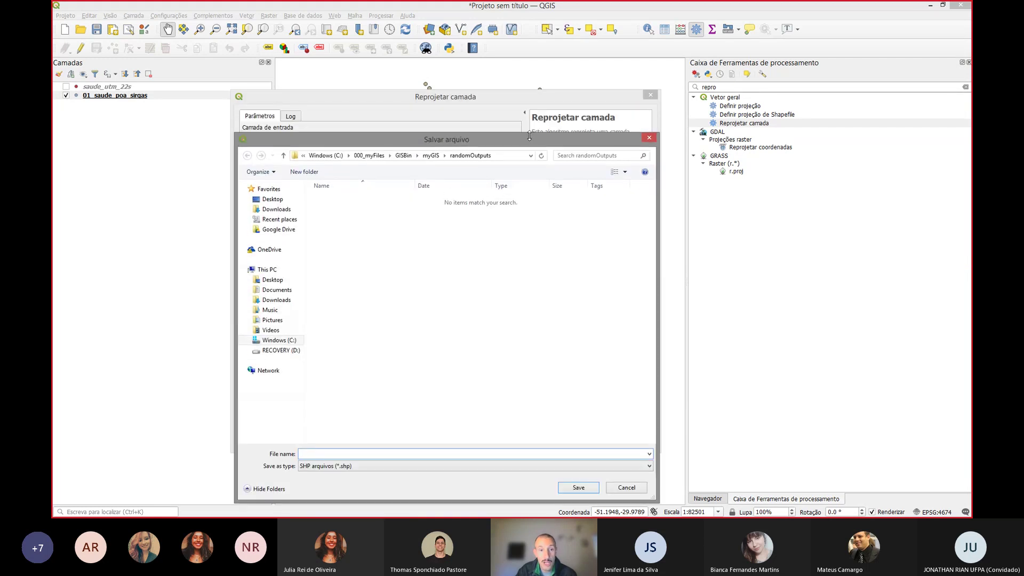
{"action": "left_click", "coordinate": [289, 343]}
{"action": "double_click", "coordinate": [328, 240]}
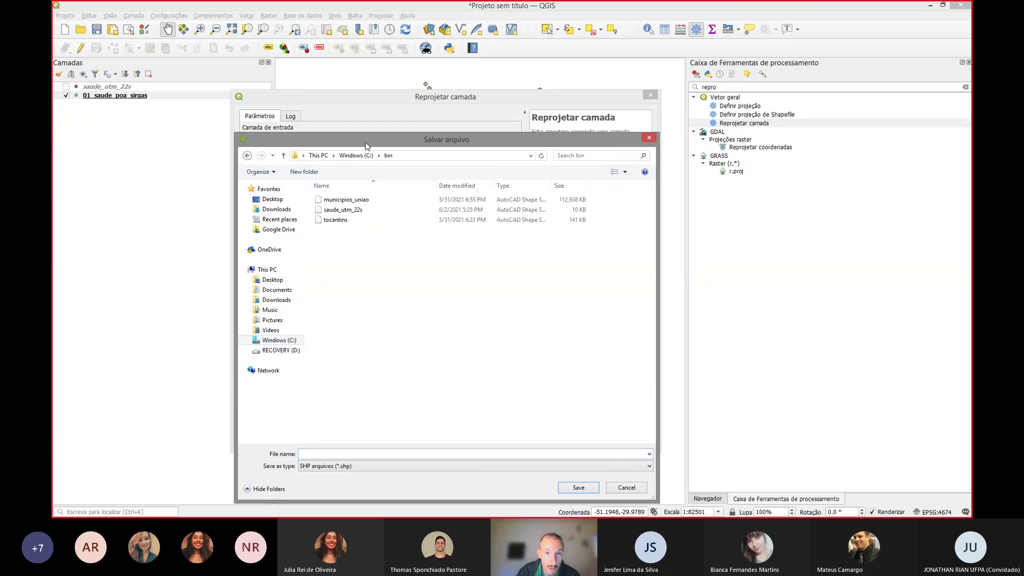
{"action": "left_click_drag", "start_coordinate": [366, 145], "coordinate": [454, 121]}
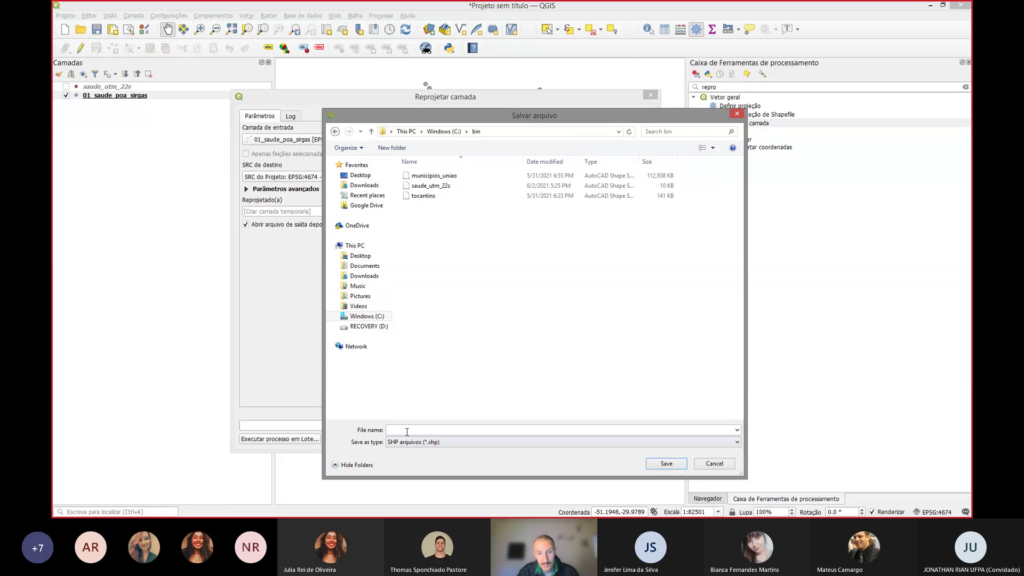
{"action": "left_click", "coordinate": [406, 430]}
{"action": "type", "text": "s"}
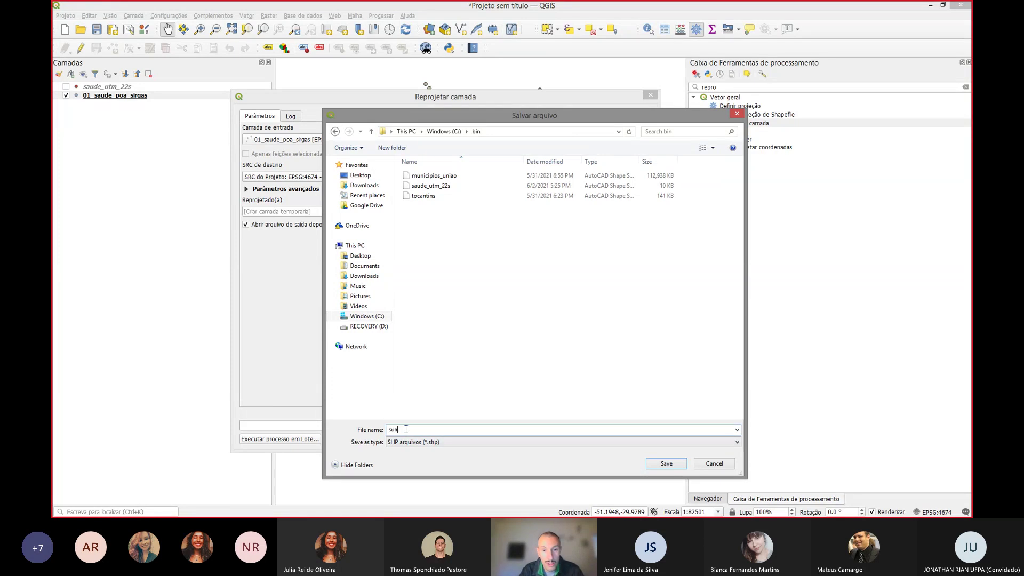
{"action": "type", "text": "aud"}
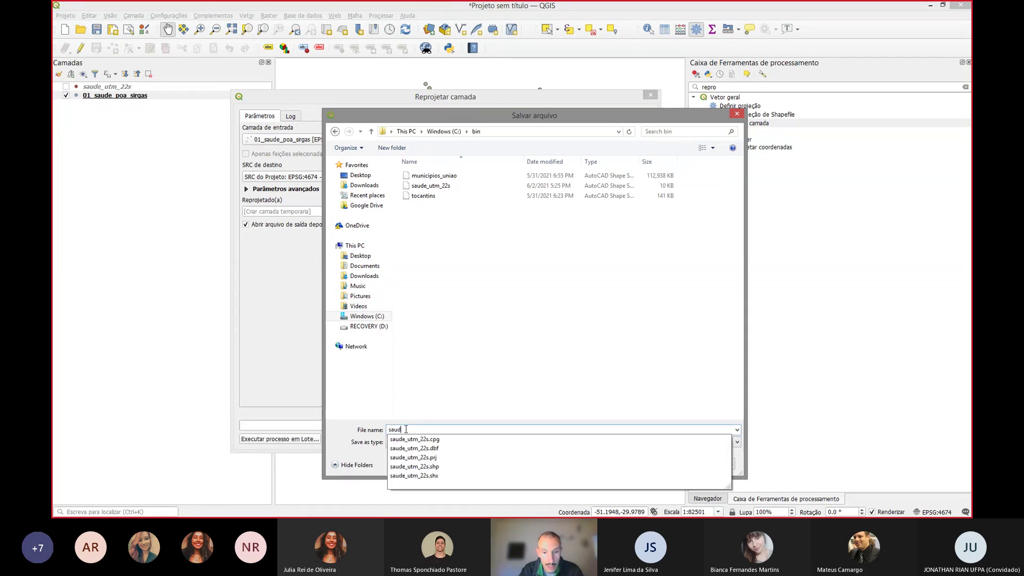
{"action": "type", "text": "e_utm_22s_v2"}
{"action": "key", "text": "Return"}
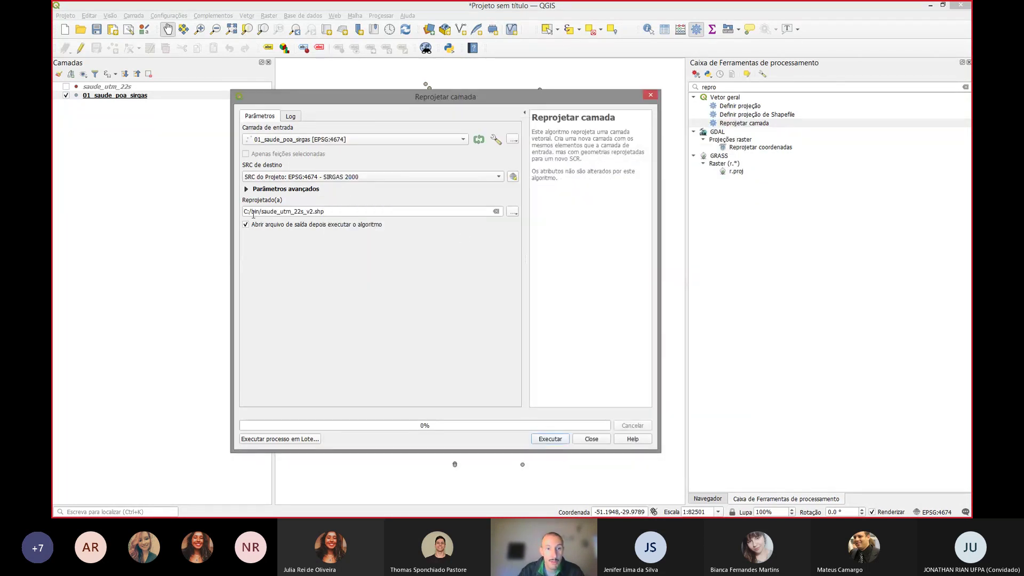
Step: Review the output path, run the reprojection with the output file loaded into the map, and close the dialog
{"action": "left_click_drag", "start_coordinate": [244, 214], "coordinate": [348, 211]}
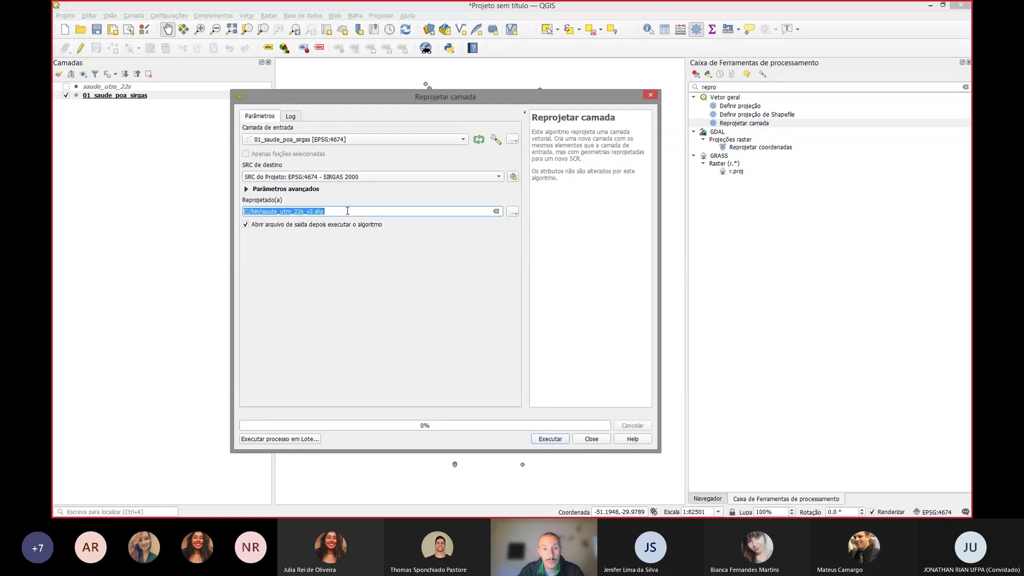
{"action": "left_click", "coordinate": [347, 211]}
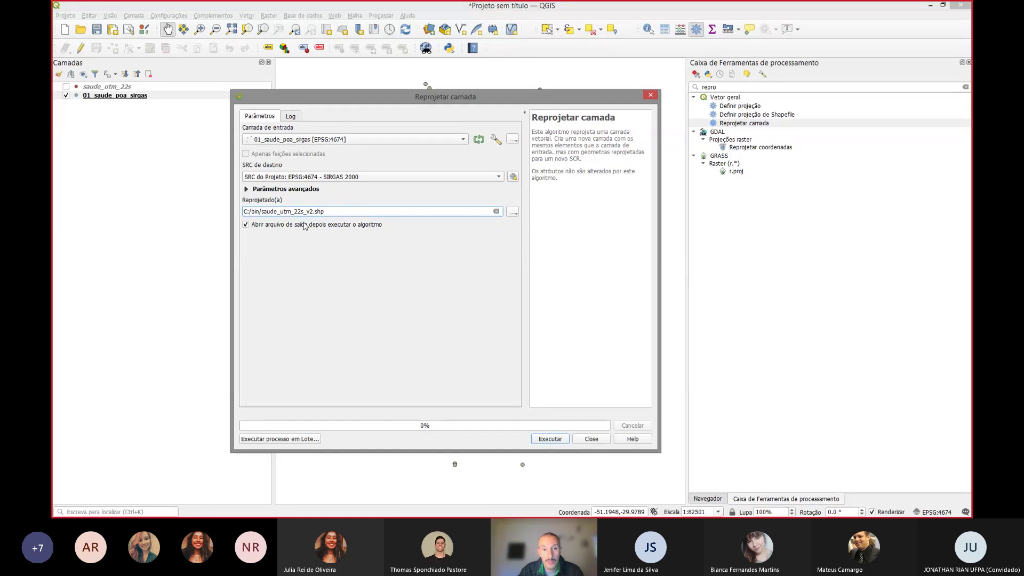
{"action": "left_click", "coordinate": [245, 226]}
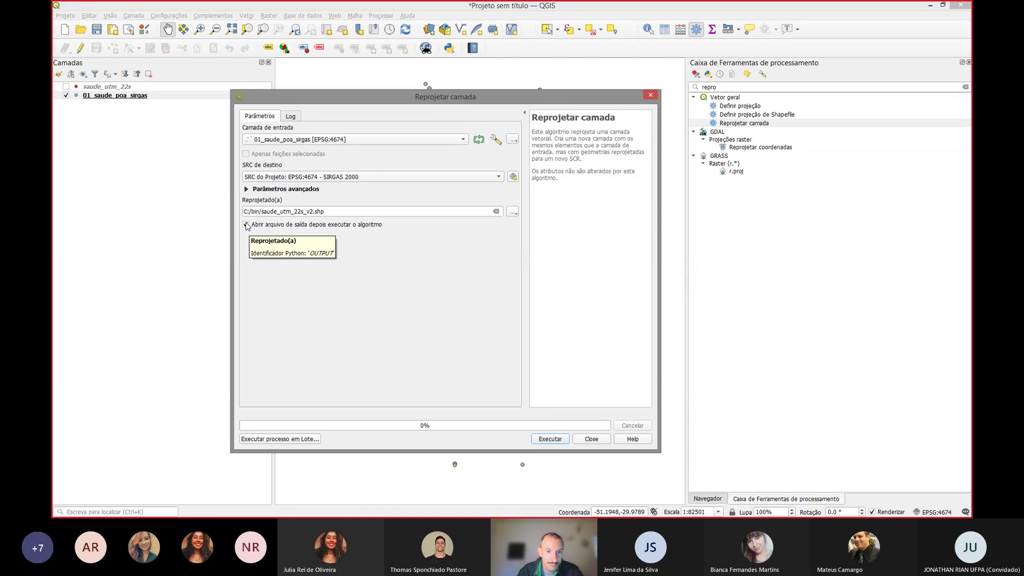
{"action": "left_click", "coordinate": [560, 441]}
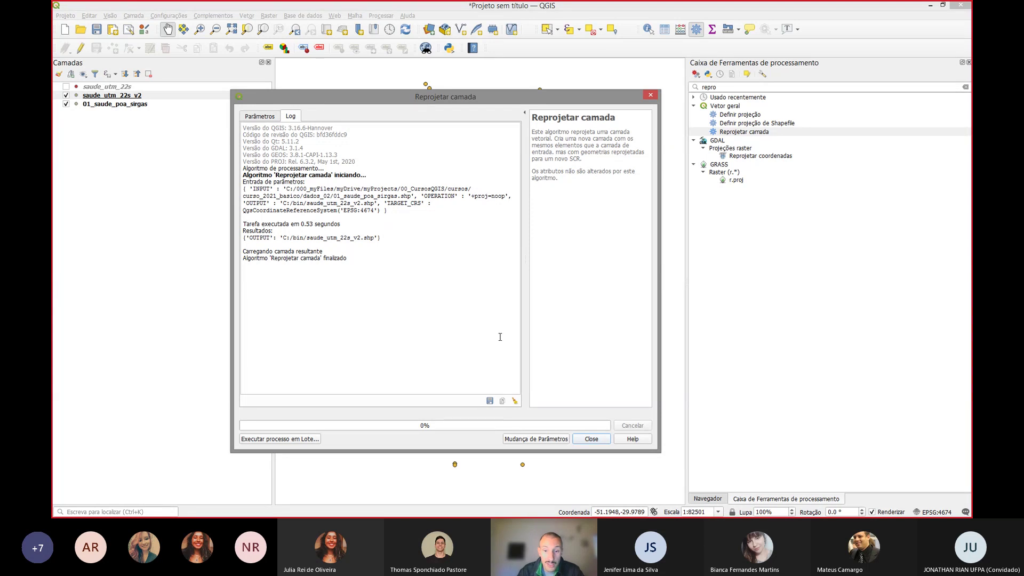
{"action": "left_click", "coordinate": [593, 439]}
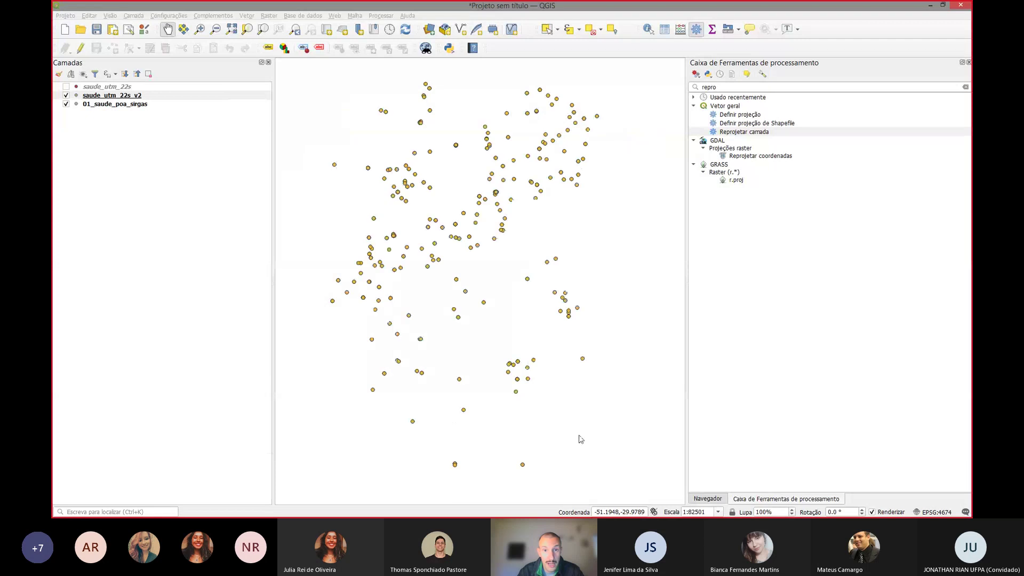
Step: Check the reference system of the saude_utm_22s_v2 layer in its properties and close them without changes
{"action": "left_click", "coordinate": [109, 96]}
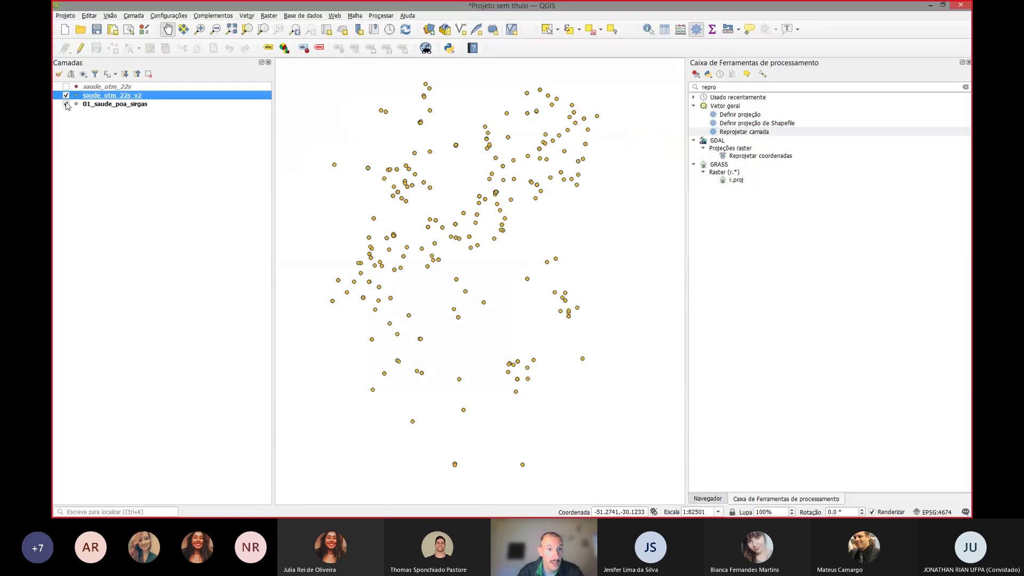
{"action": "left_click", "coordinate": [66, 95]}
{"action": "right_click", "coordinate": [93, 99]}
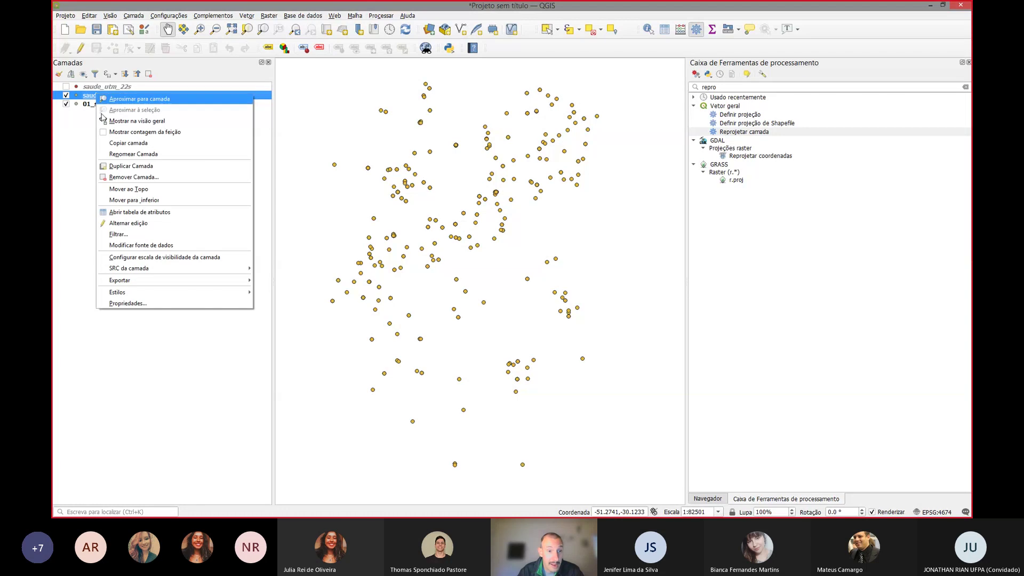
{"action": "left_click", "coordinate": [156, 307]}
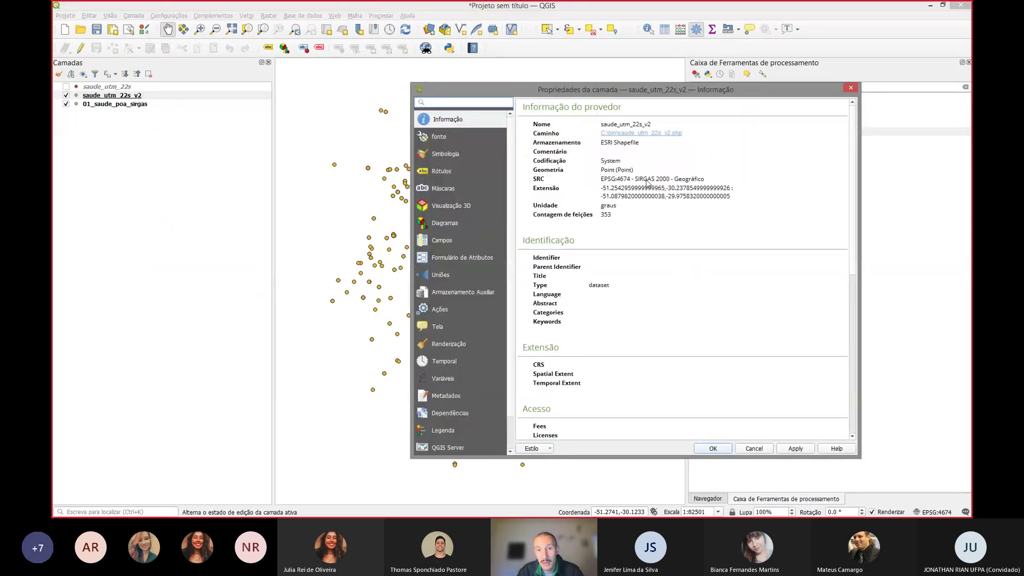
{"action": "left_click", "coordinate": [851, 88]}
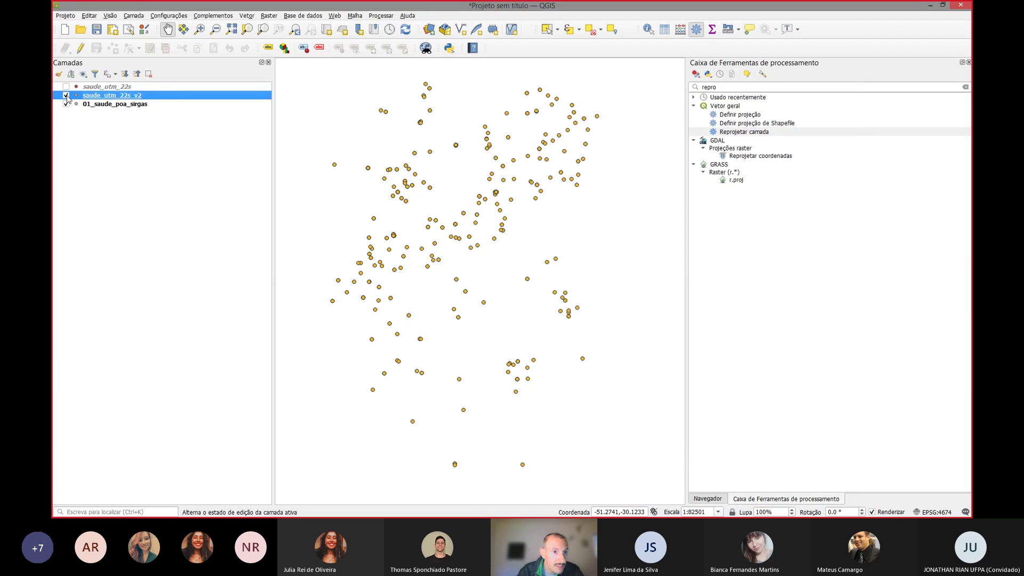
{"action": "left_click", "coordinate": [66, 96]}
Step: Start Reprojetar camada with saude_utm_22s_v2 as input and EPSG:31982 - SIRGAS 2000 / UTM zone 22S as the target reference system
{"action": "double_click", "coordinate": [773, 132]}
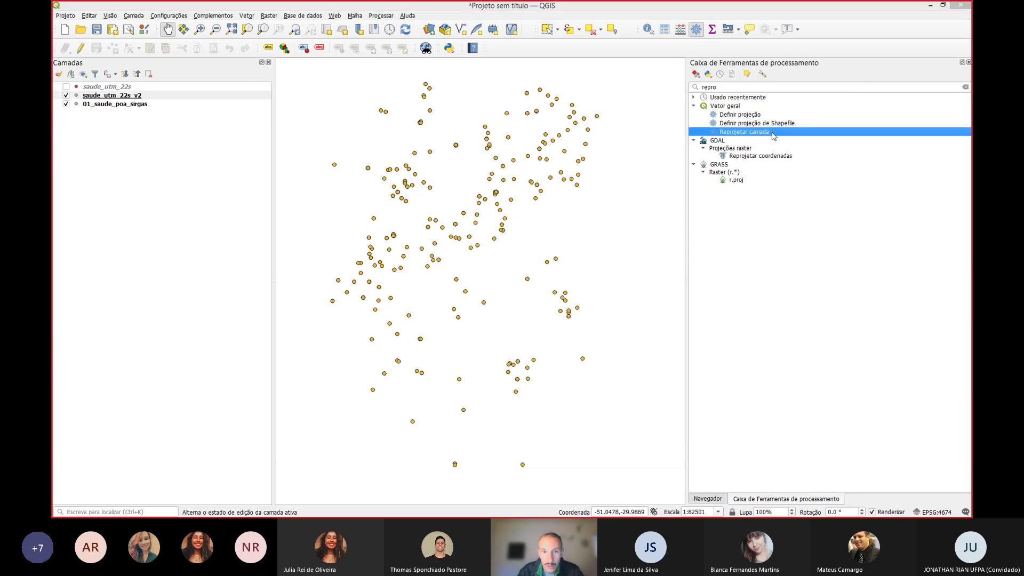
{"action": "left_click", "coordinate": [316, 140]}
{"action": "left_click", "coordinate": [316, 140]}
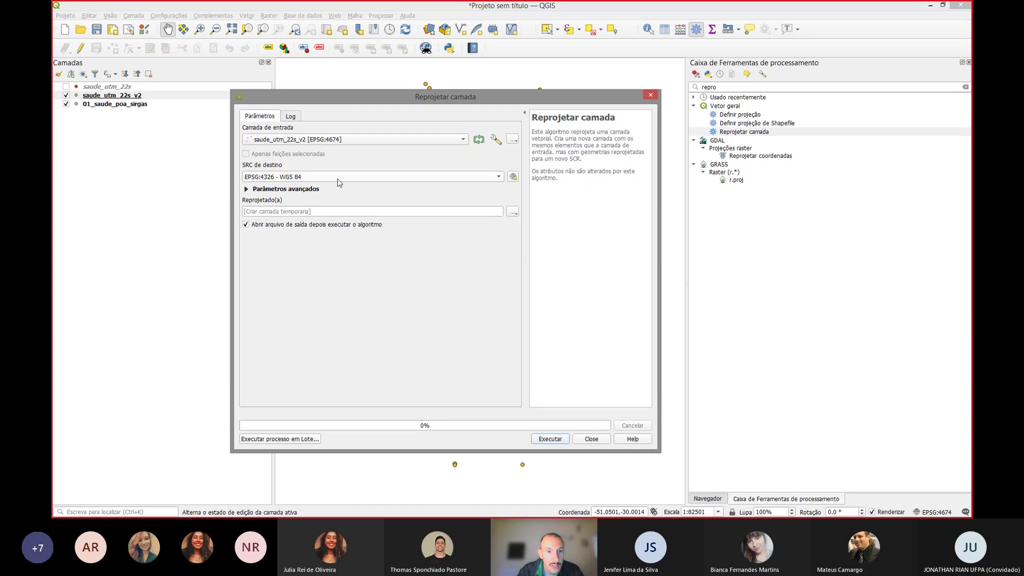
{"action": "left_click", "coordinate": [338, 182]}
{"action": "left_click", "coordinate": [342, 188]}
{"action": "left_click", "coordinate": [343, 181]}
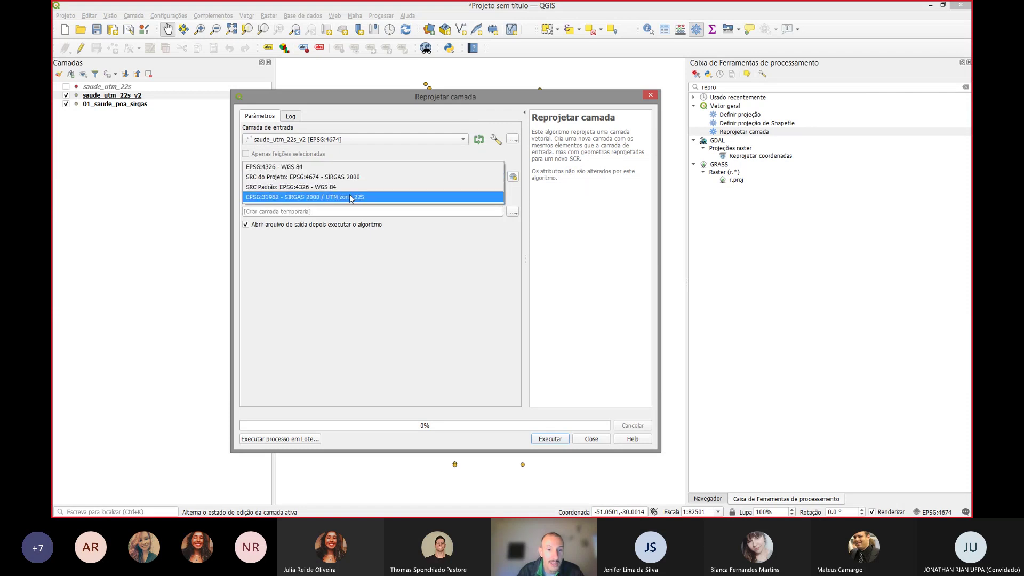
{"action": "left_click", "coordinate": [352, 196]}
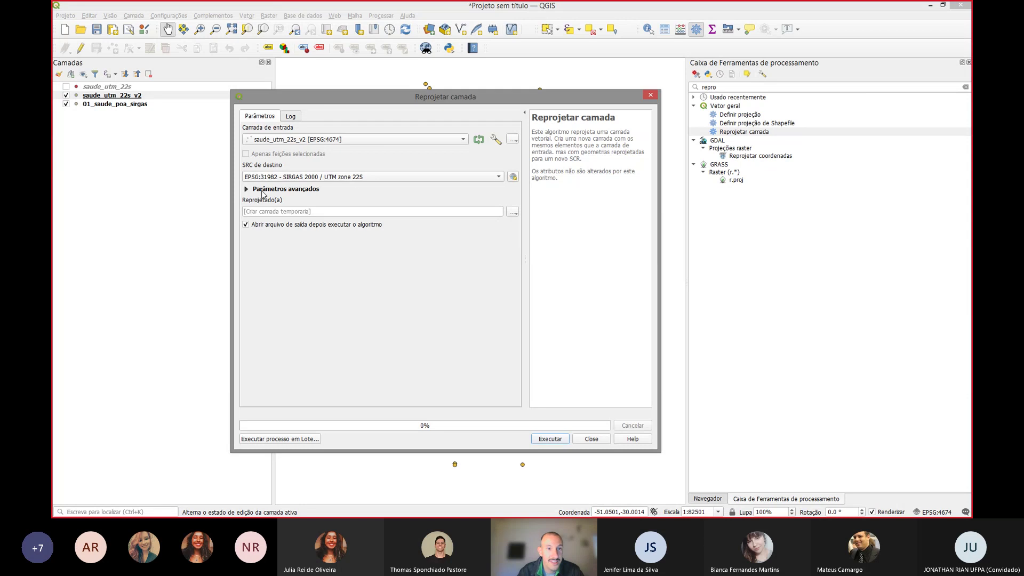
Step: Set the reprojected output to be saved as the shapefile saude_utm_22s_v3 in the C:\bin folder
{"action": "left_click", "coordinate": [513, 214]}
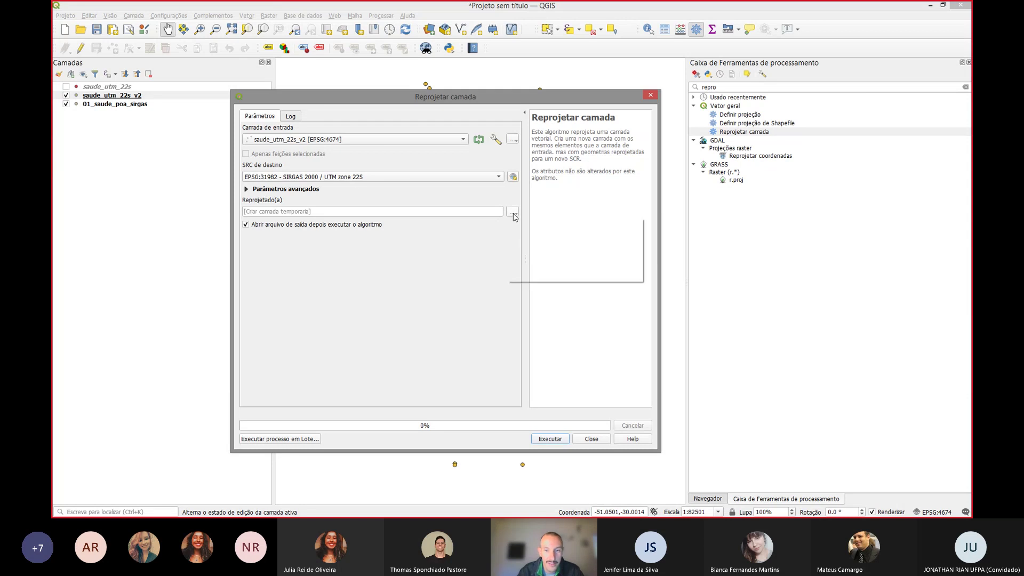
{"action": "left_click", "coordinate": [535, 233]}
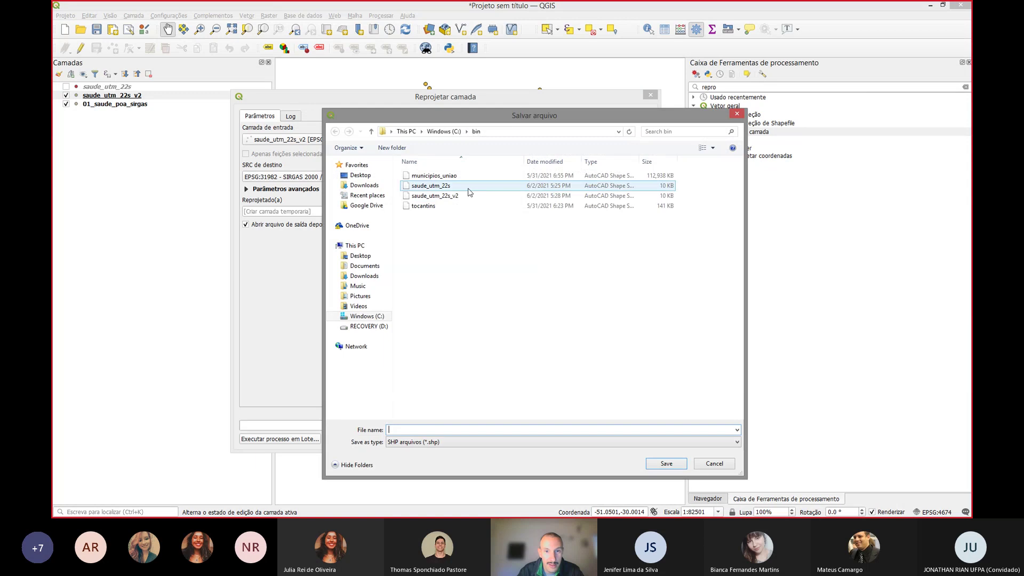
{"action": "left_click", "coordinate": [459, 196]}
{"action": "left_click", "coordinate": [477, 429]}
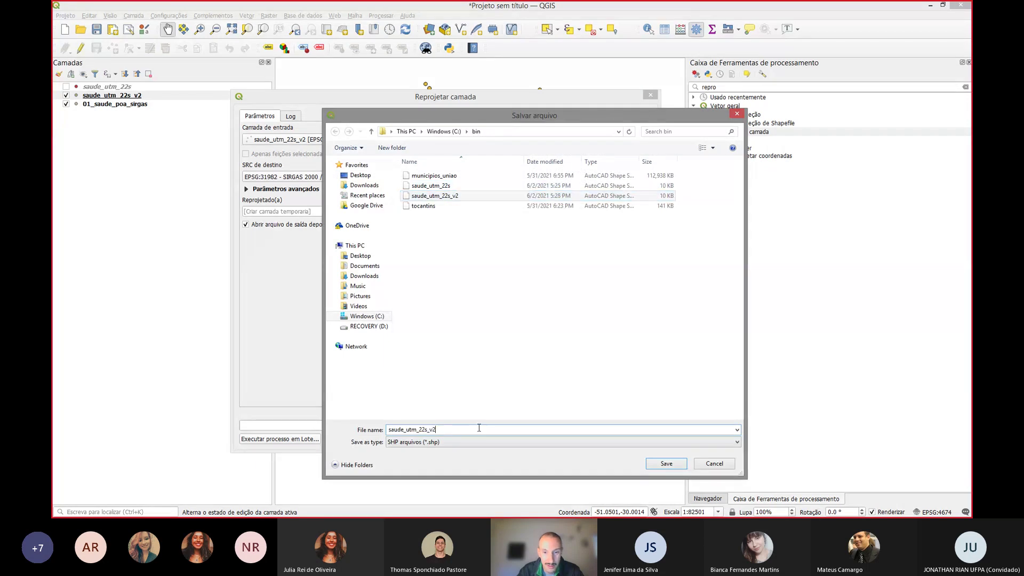
{"action": "key", "text": "BackSpace"}
{"action": "type", "text": "3"}
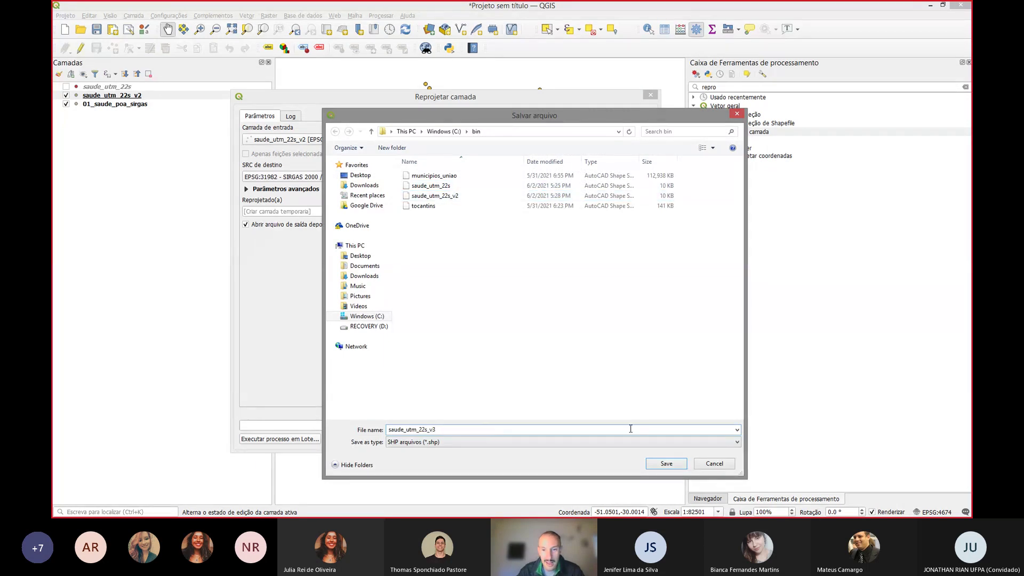
{"action": "left_click", "coordinate": [668, 463]}
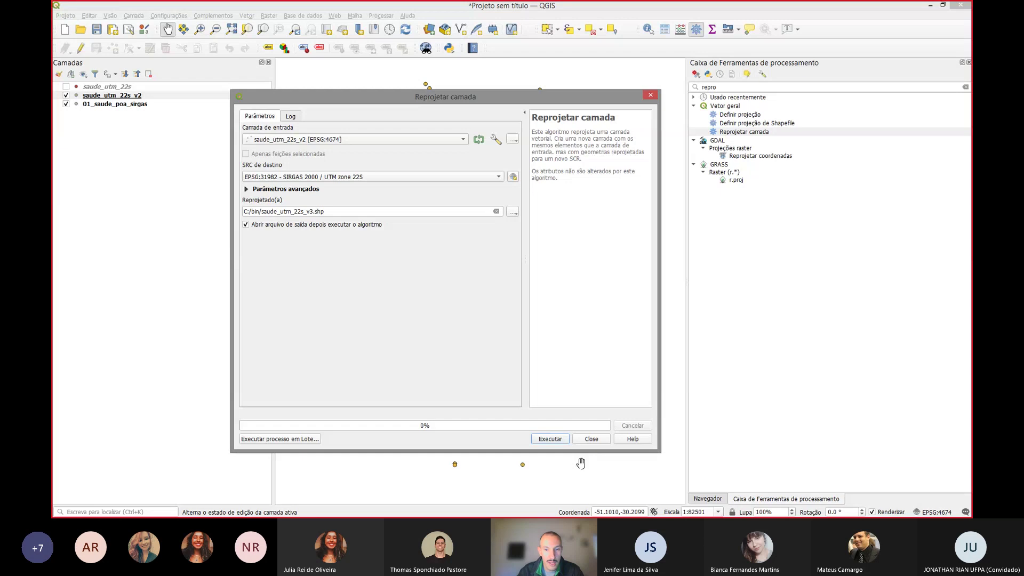
Step: Run the reprojection, close the dialog, and hide the saude_utm_22s_v2 layer on the map
{"action": "left_click", "coordinate": [558, 443]}
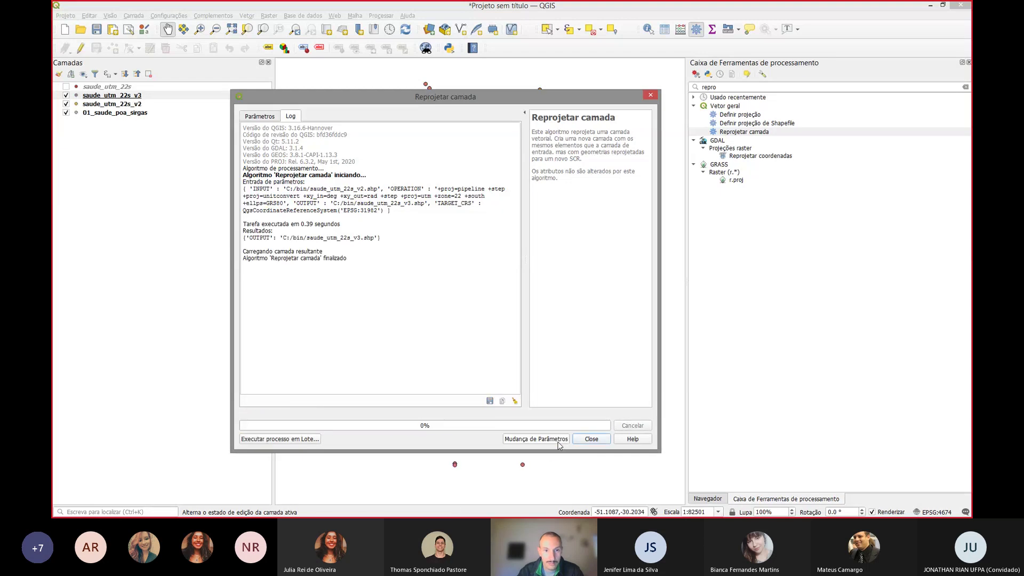
{"action": "left_click", "coordinate": [587, 440]}
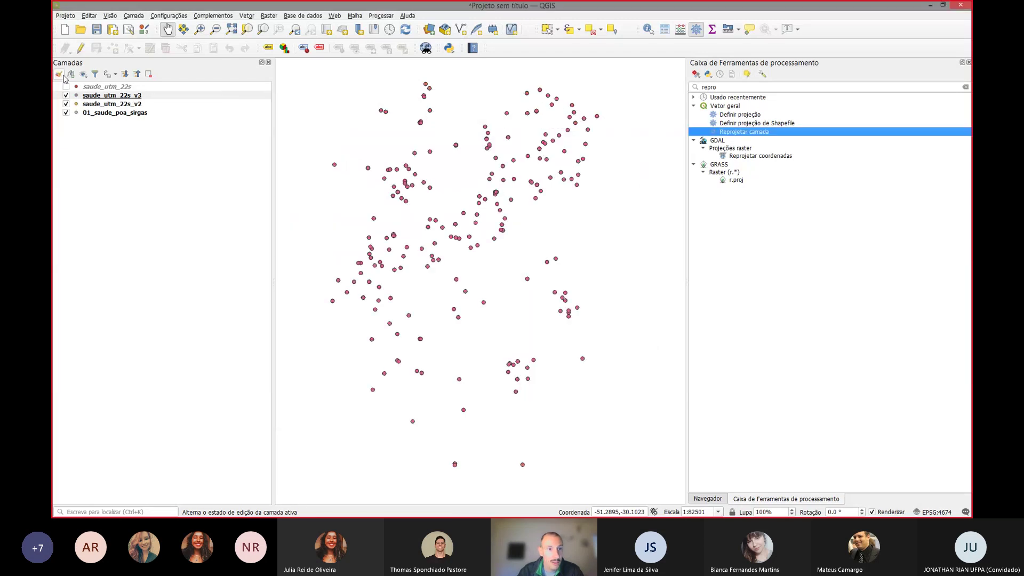
{"action": "left_click", "coordinate": [68, 104]}
{"action": "left_click", "coordinate": [68, 104]}
Step: Examine the reference system entry in the saude_utm_22s_v3 layer's properties, including its EPSG code and UTM zone, and close them
{"action": "right_click", "coordinate": [99, 96]}
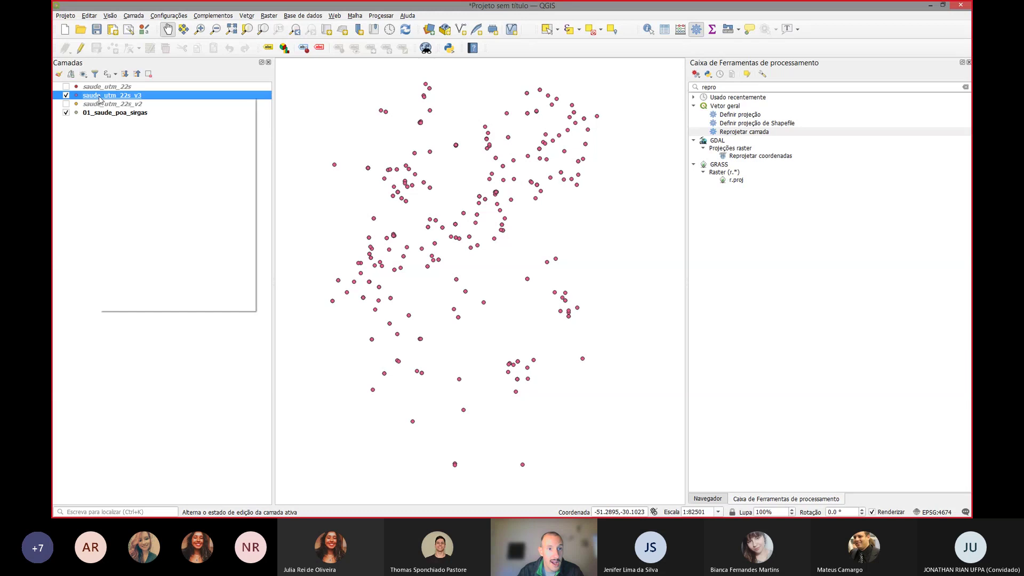
{"action": "left_click", "coordinate": [130, 306]}
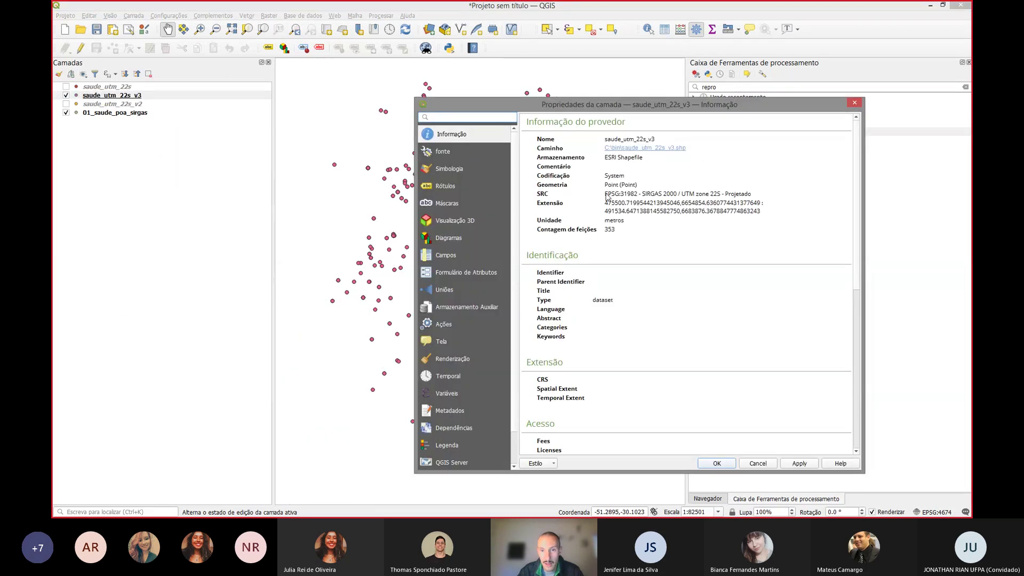
{"action": "triple_click", "coordinate": [608, 198]}
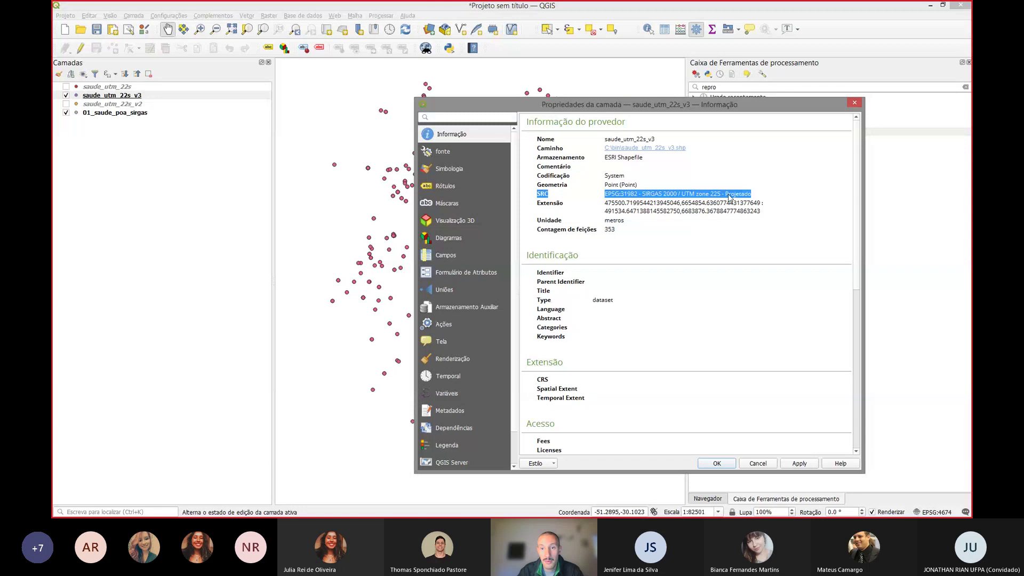
{"action": "left_click_drag", "start_coordinate": [721, 196], "coordinate": [641, 197]}
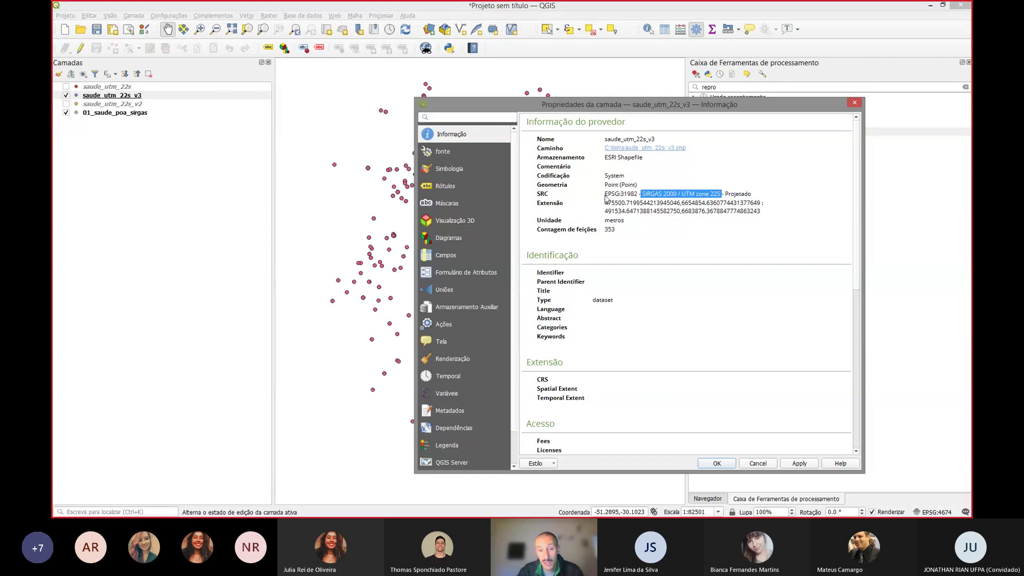
{"action": "triple_click", "coordinate": [606, 197]}
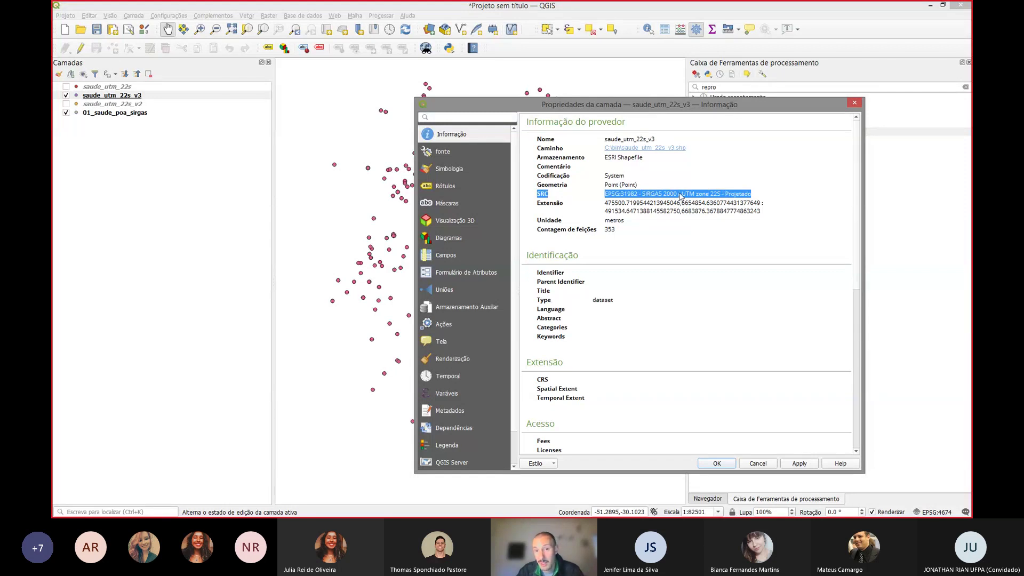
{"action": "left_click", "coordinate": [758, 464]}
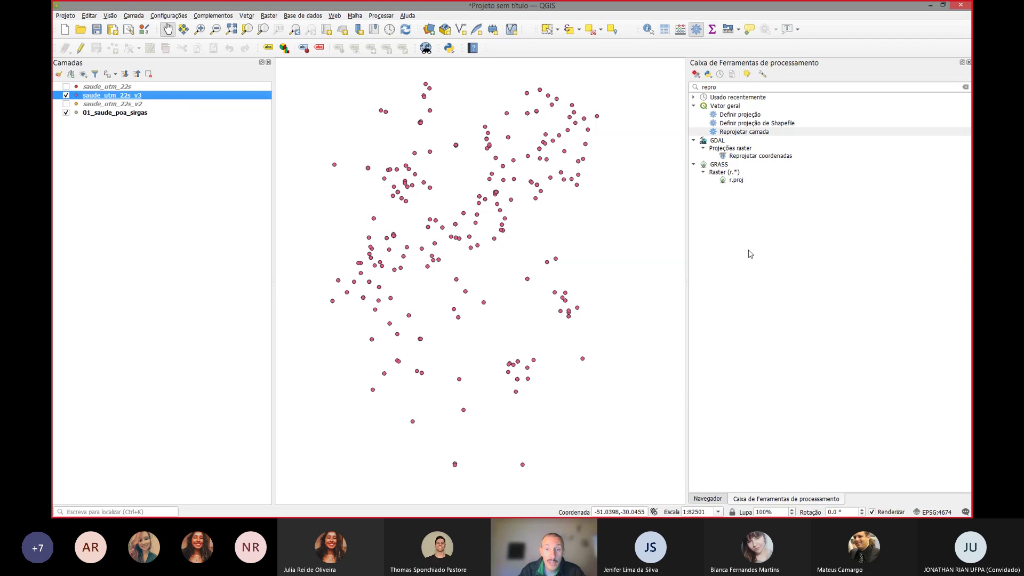
Step: Set the project's reference system to SIRGAS 2000 / UTM zone 22S (EPSG:31982)
{"action": "left_click", "coordinate": [933, 514]}
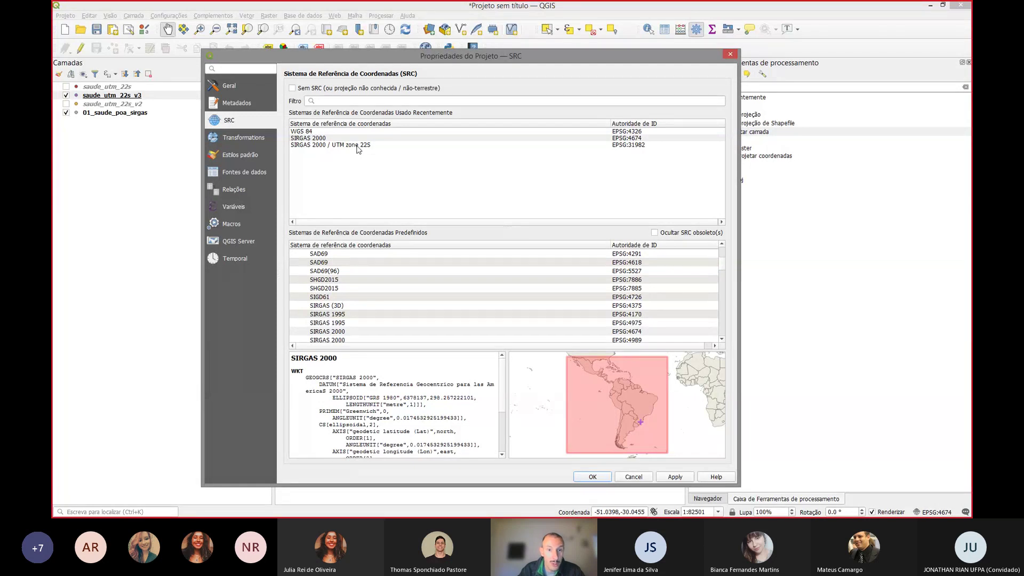
{"action": "left_click", "coordinate": [359, 147]}
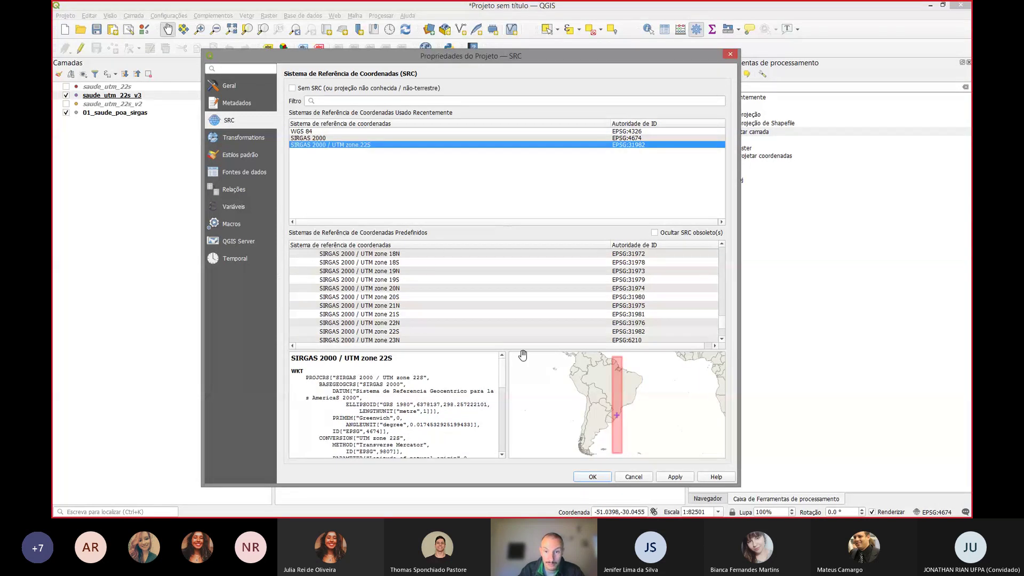
{"action": "left_click", "coordinate": [593, 478]}
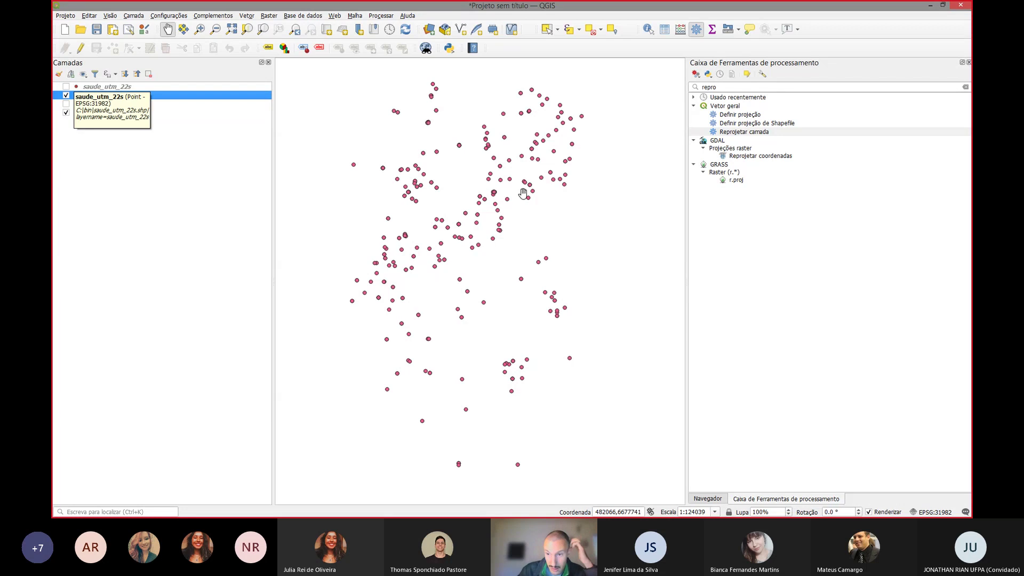
Step: Switch the project's reference system back to geographic SIRGAS 2000 (EPSG:4674)
{"action": "left_click", "coordinate": [925, 510]}
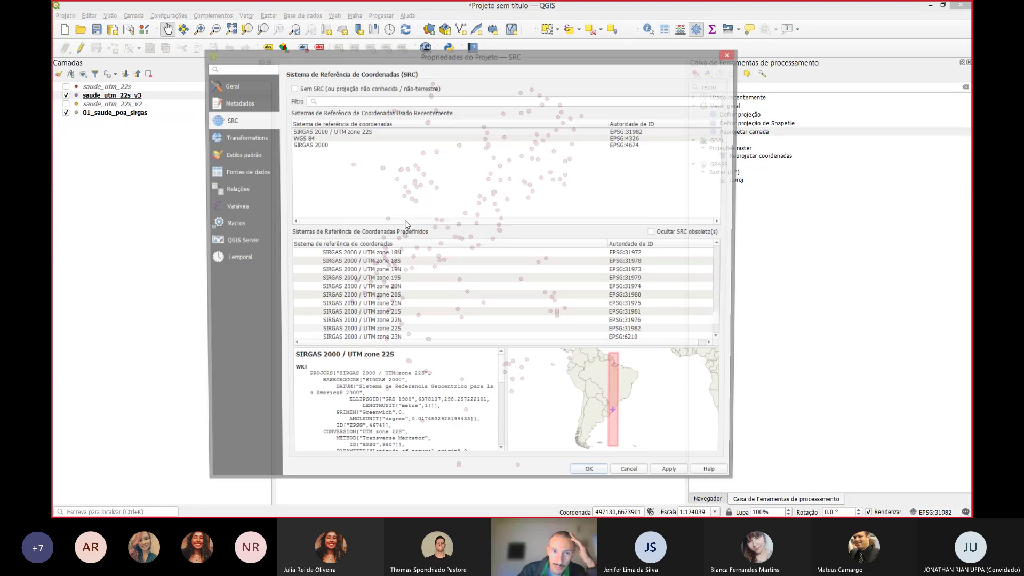
{"action": "left_click", "coordinate": [337, 145]}
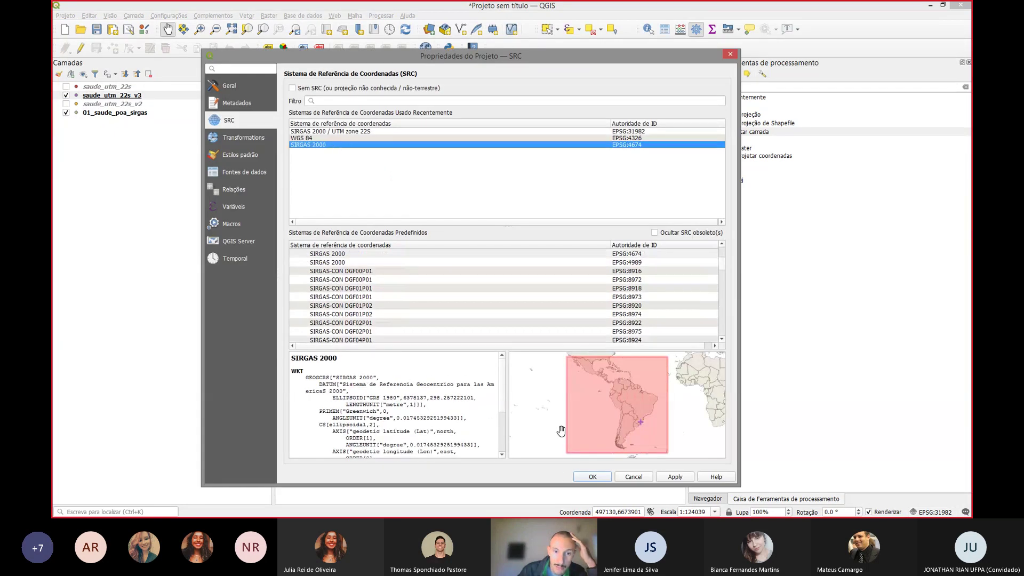
{"action": "left_click", "coordinate": [584, 475]}
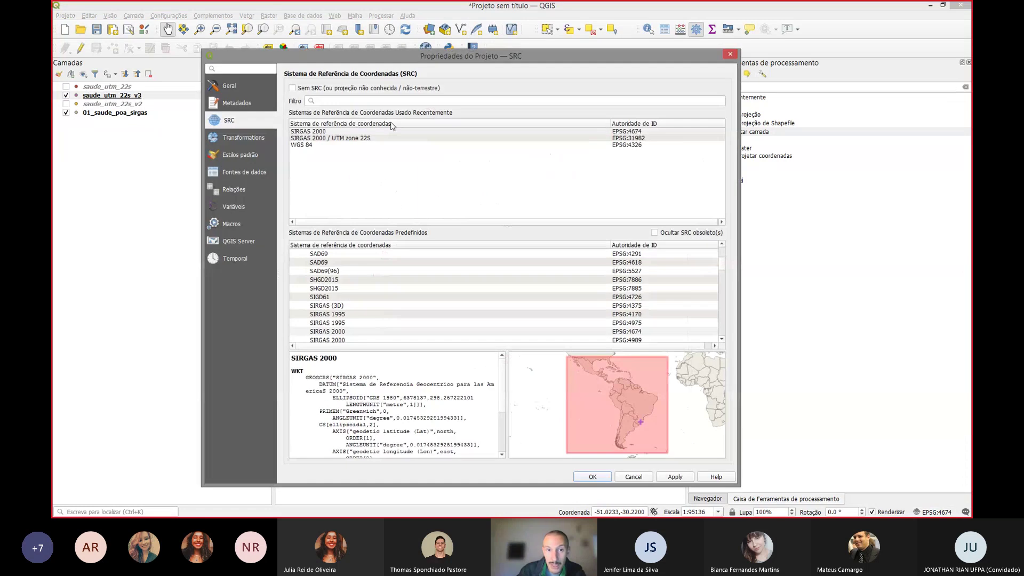
Step: Change the project's reference system to the projected SIRGAS 2000 / UTM zone 22S (EPSG:31982) again
{"action": "left_click", "coordinate": [355, 134]}
{"action": "left_click", "coordinate": [356, 138]}
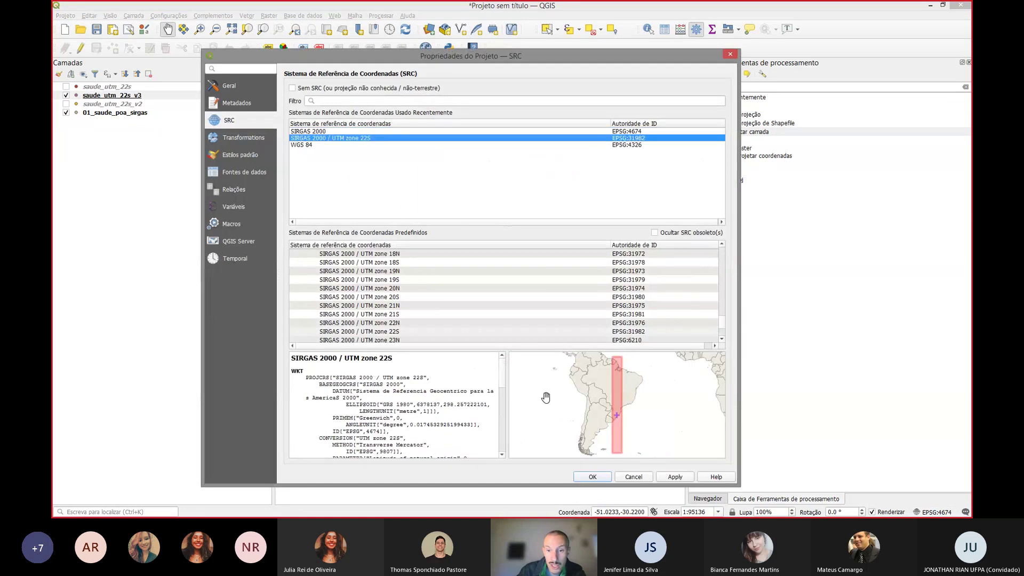
{"action": "left_click", "coordinate": [592, 476]}
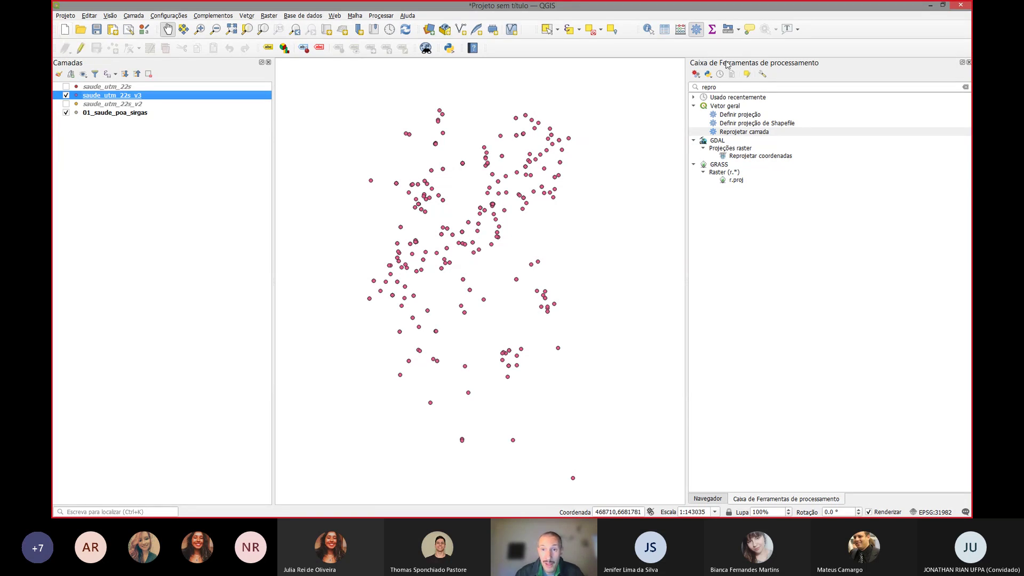
Step: Start a new empty project and discard the changes of the current one
{"action": "left_click", "coordinate": [760, 134]}
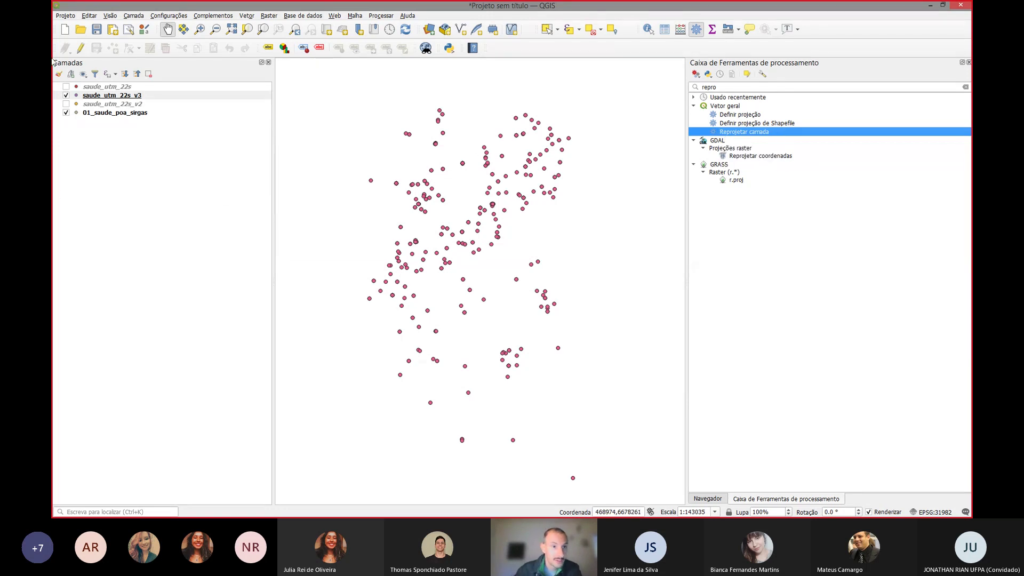
{"action": "left_click", "coordinate": [65, 30]}
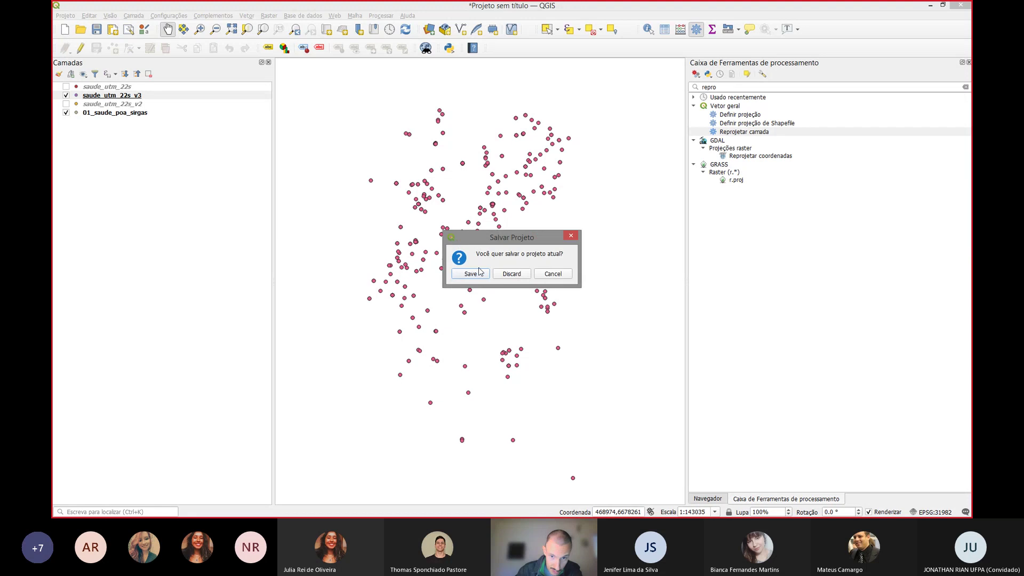
{"action": "left_click", "coordinate": [505, 275]}
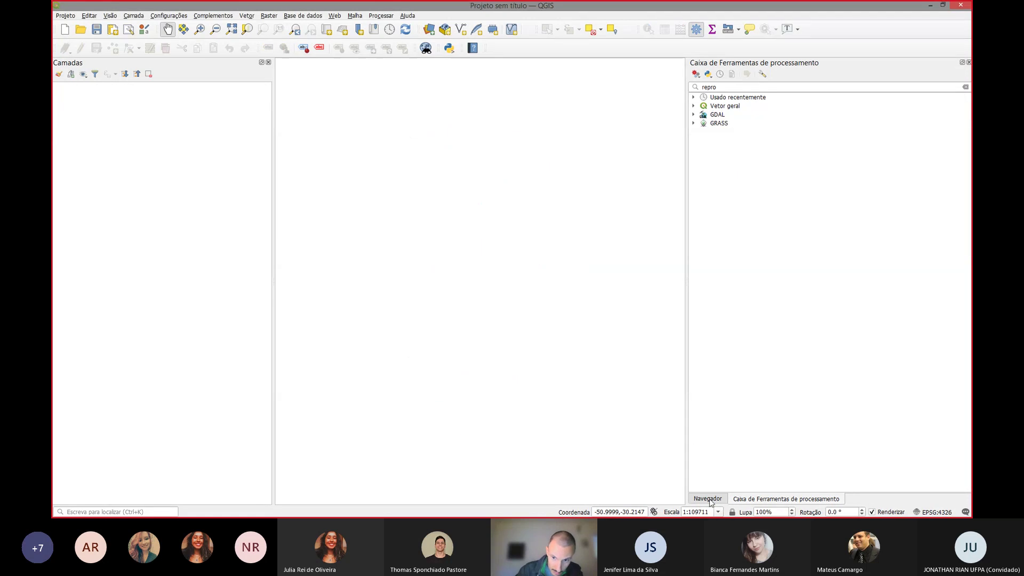
Step: Add 01_saude_poa_utm.shp from the dados_02 favourites folder to the new project's map
{"action": "left_click", "coordinate": [708, 499]}
{"action": "left_click", "coordinate": [773, 209]}
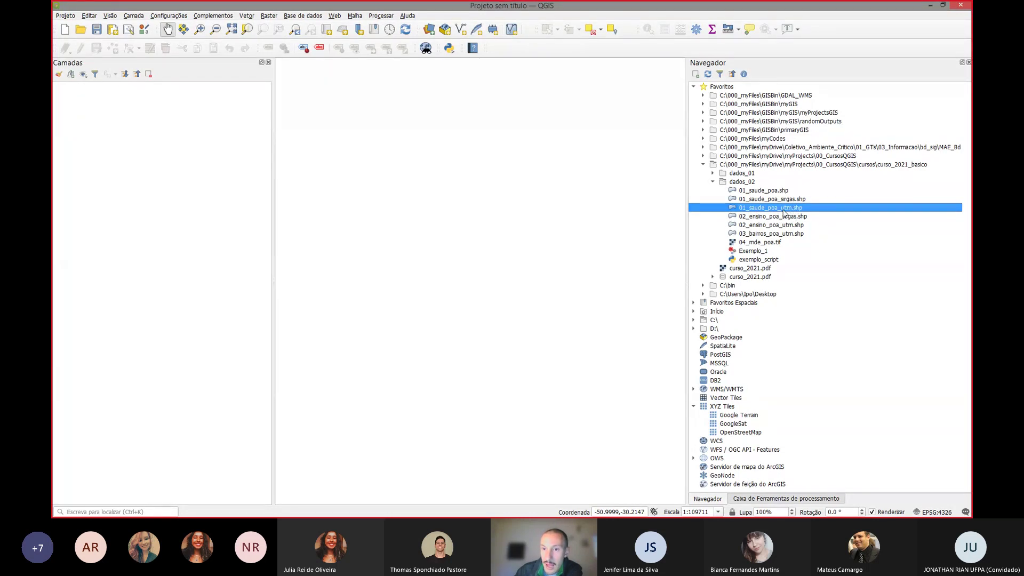
{"action": "left_click_drag", "start_coordinate": [773, 208], "coordinate": [513, 157]}
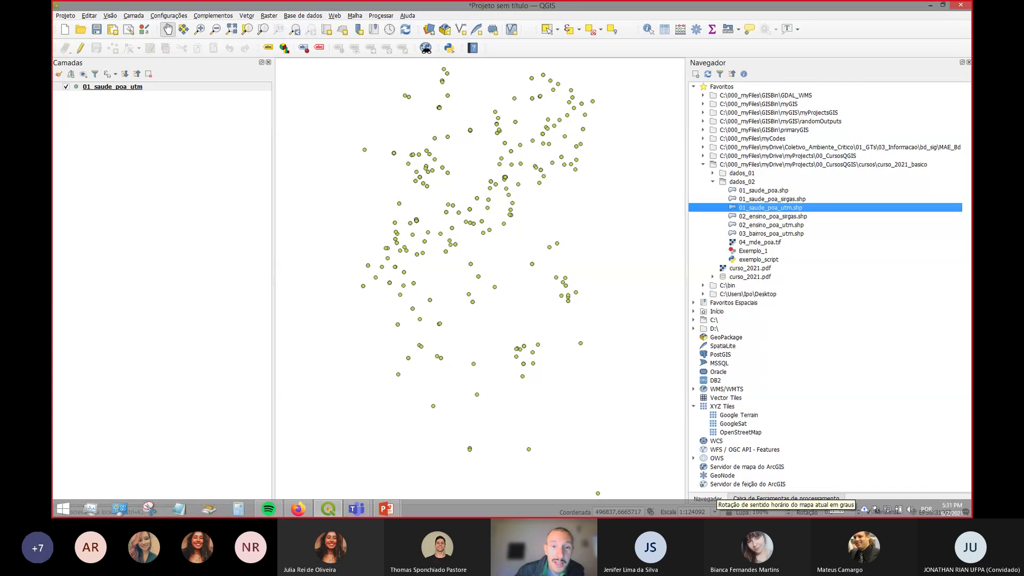
{"action": "mouse_move", "coordinate": [540, 117]}
{"action": "left_mouse_down"}
{"action": "mouse_move", "coordinate": [543, 131]}
{"action": "mouse_move", "coordinate": [537, 121]}
{"action": "left_mouse_up"}
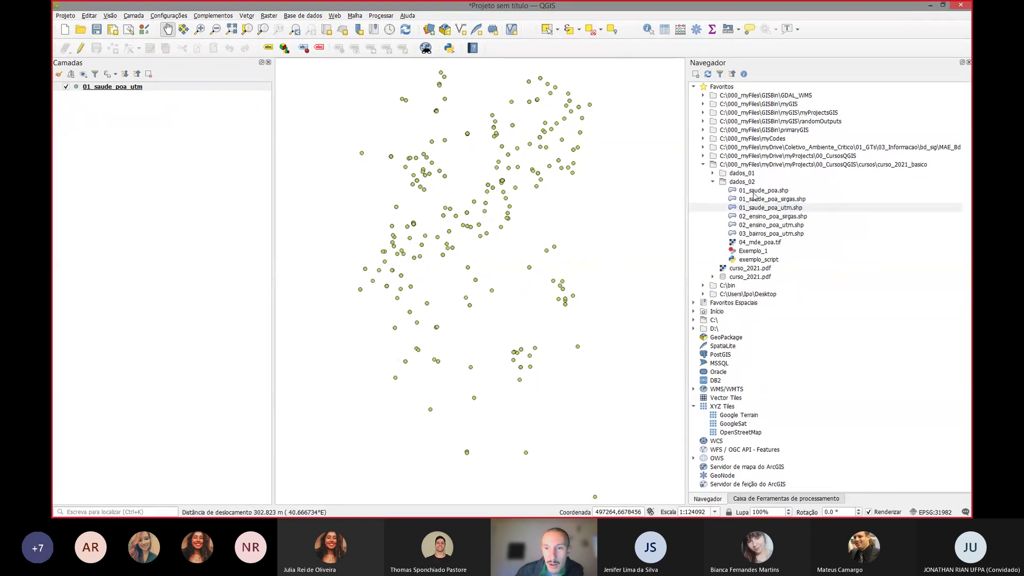
Step: Start another new empty project, discarding the one that holds the UTM health layer
{"action": "left_click", "coordinate": [774, 209]}
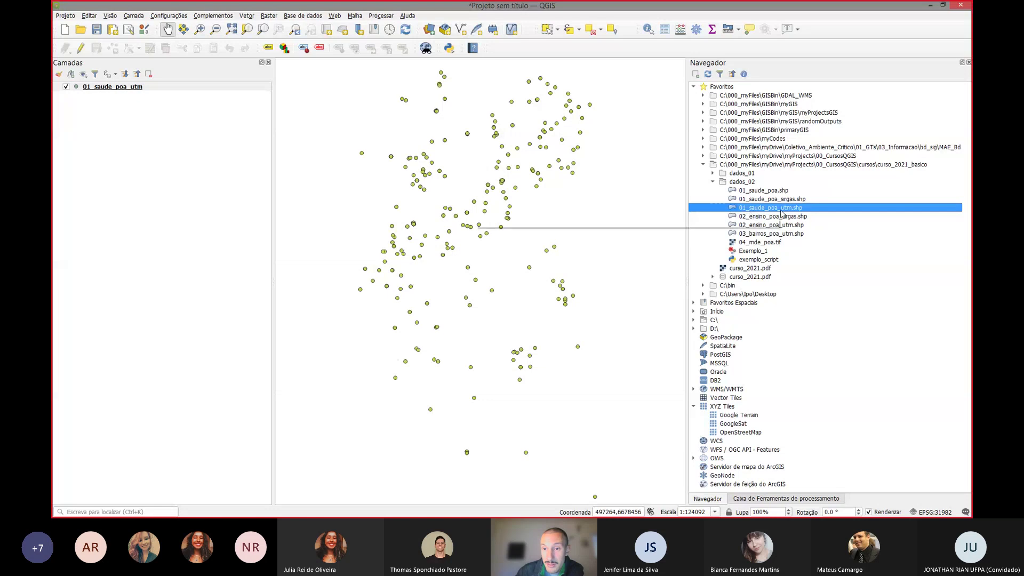
{"action": "left_click", "coordinate": [98, 87]}
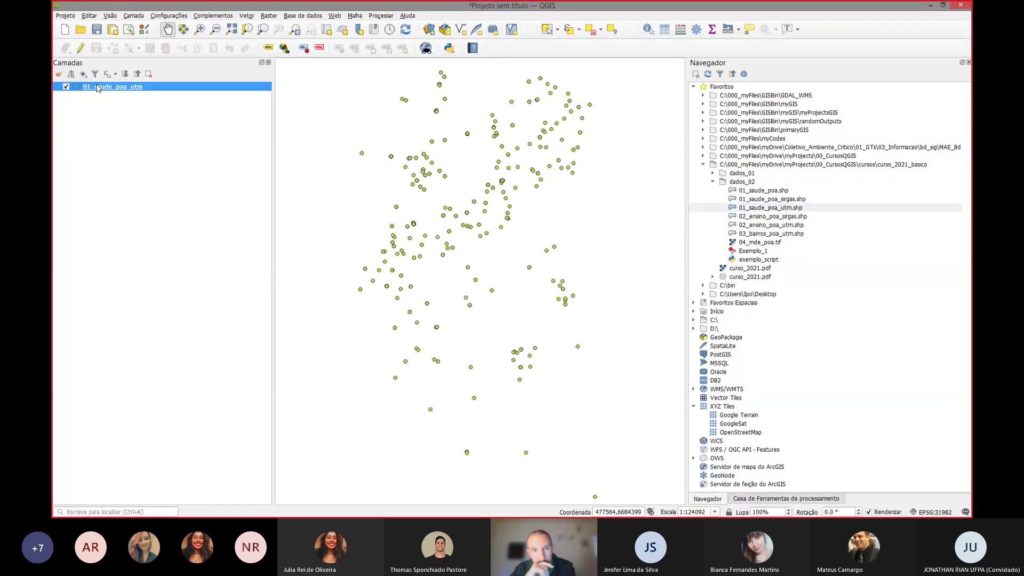
{"action": "left_click", "coordinate": [66, 30]}
{"action": "left_click", "coordinate": [511, 274]}
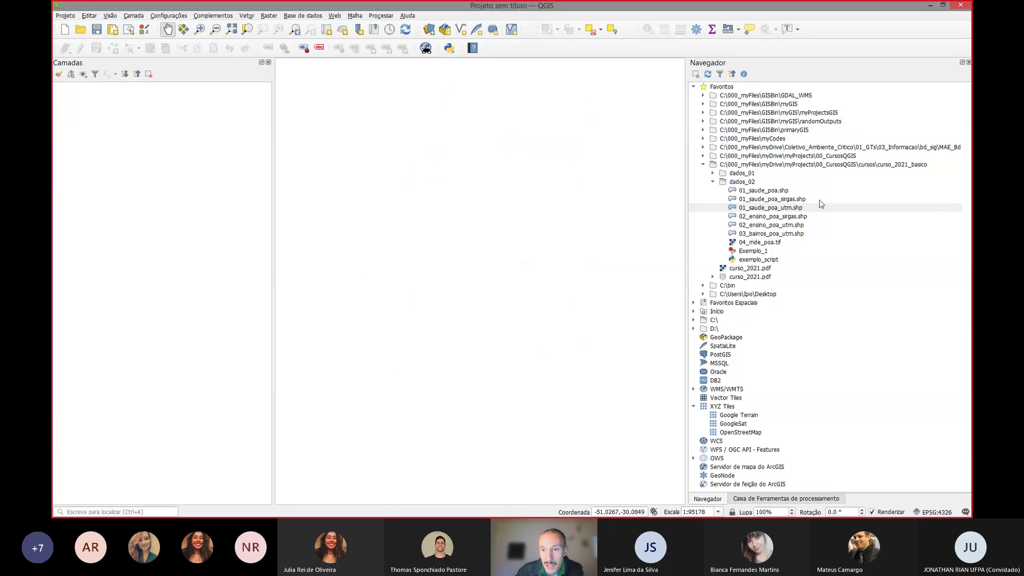
Step: Add 01_saude_poa_sirgas.shp and 02_ensino_poa_sirgas.shp from the dados_02 folder to the new project's map
{"action": "left_click", "coordinate": [797, 199]}
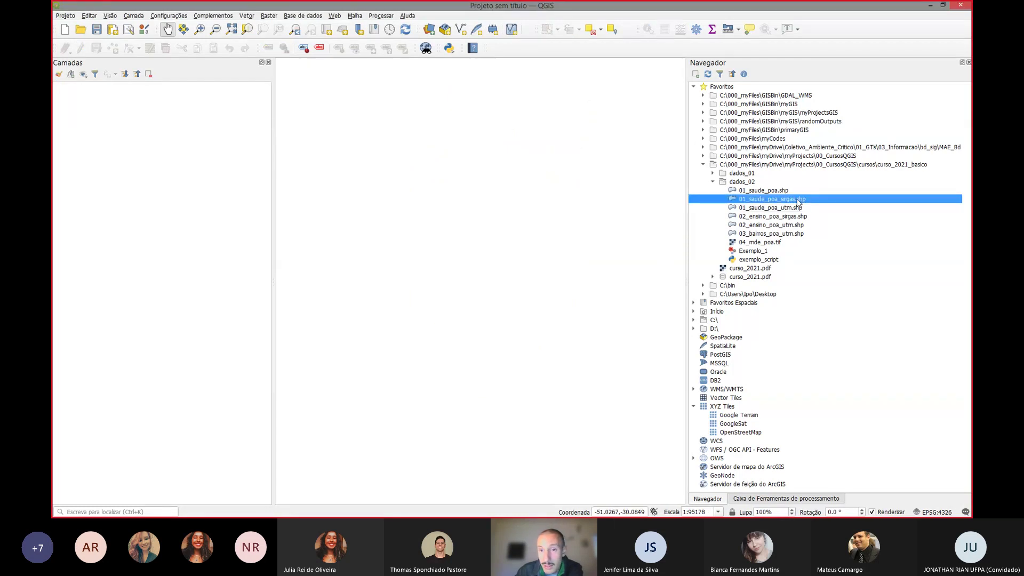
{"action": "double_click", "coordinate": [797, 201]}
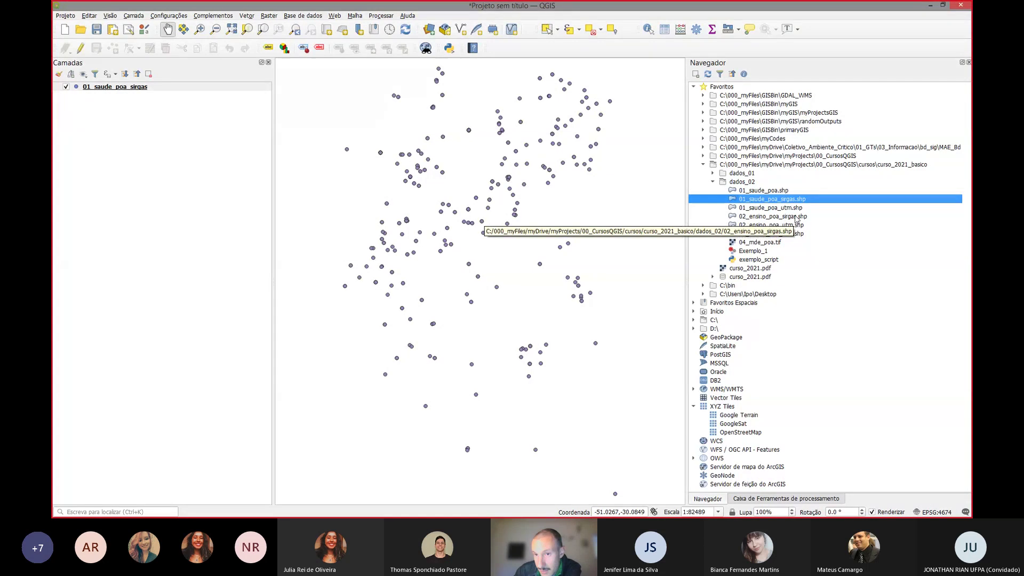
{"action": "left_click", "coordinate": [763, 217]}
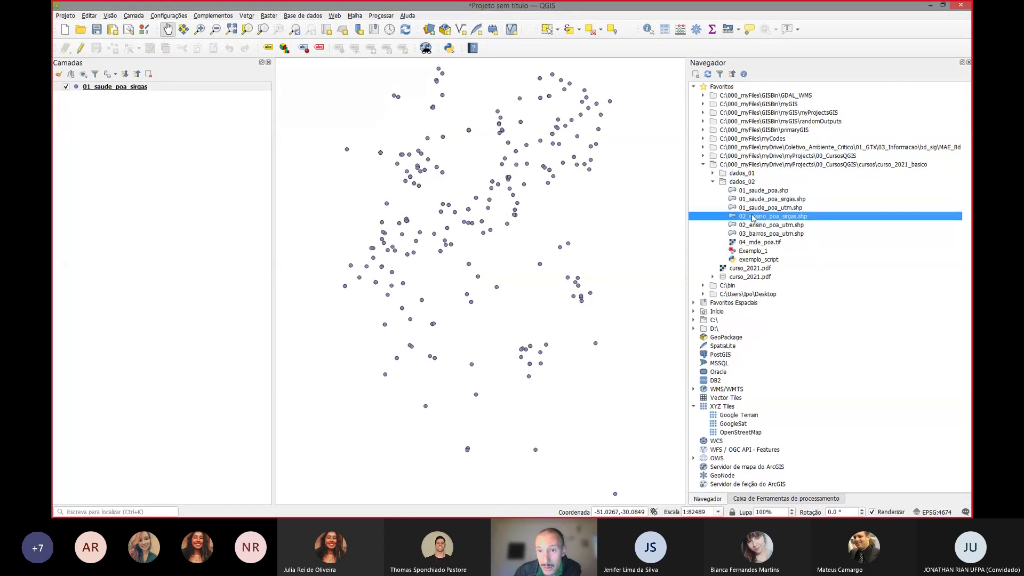
{"action": "double_click", "coordinate": [790, 217]}
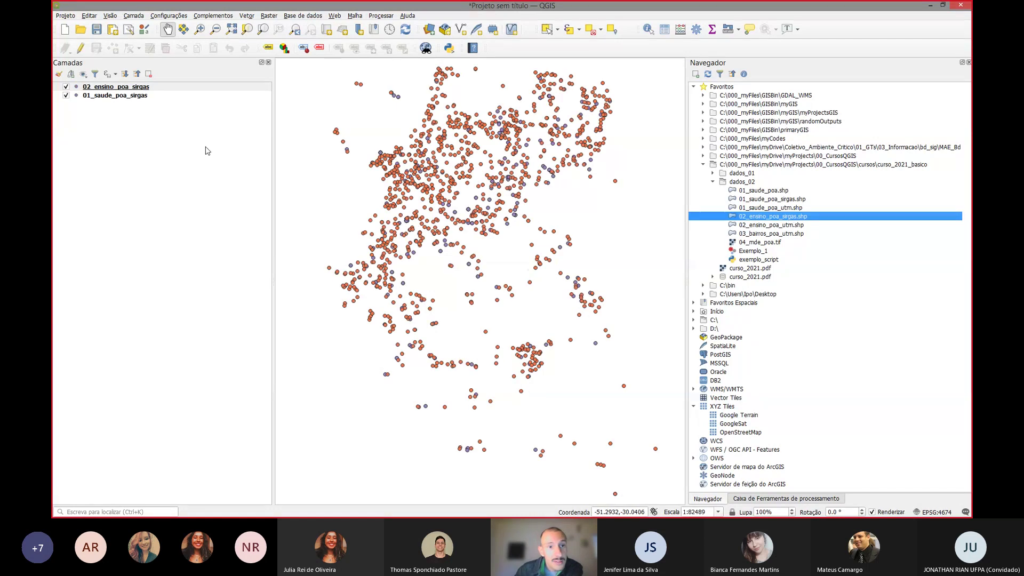
Step: Open the attribute table of 02_ensino_poa_sirgas and widen the Escolas_20, Endere__o and descriptio columns to read their full contents
{"action": "left_click", "coordinate": [172, 89]}
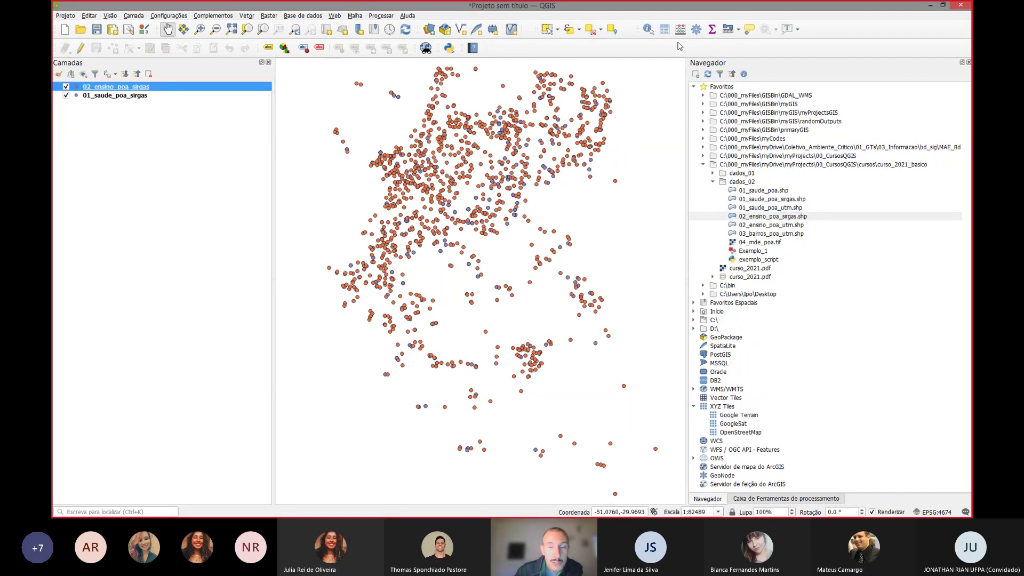
{"action": "left_click", "coordinate": [664, 29]}
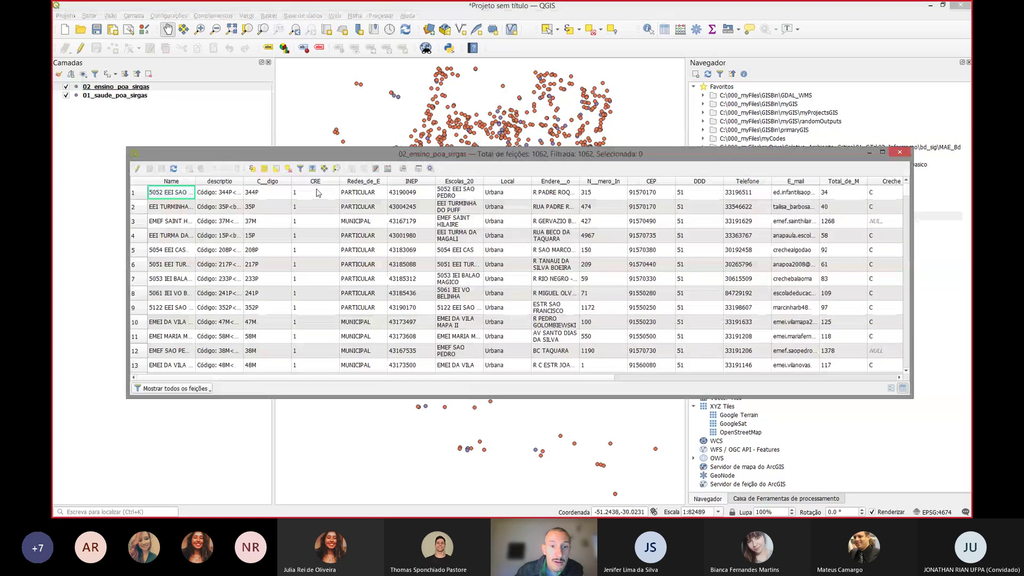
{"action": "left_click_drag", "start_coordinate": [344, 155], "coordinate": [323, 133]}
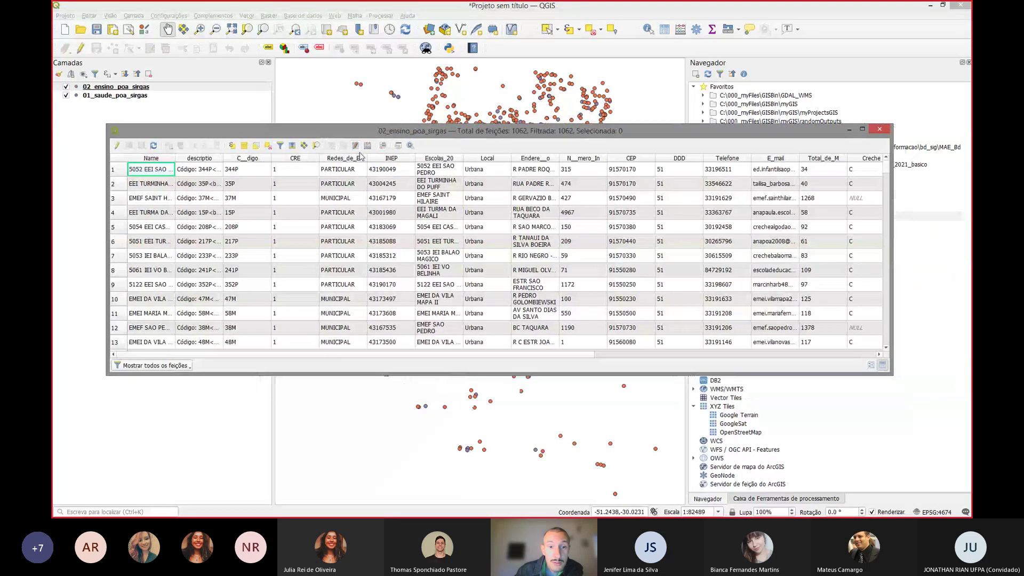
{"action": "left_click_drag", "start_coordinate": [366, 158], "coordinate": [373, 158]}
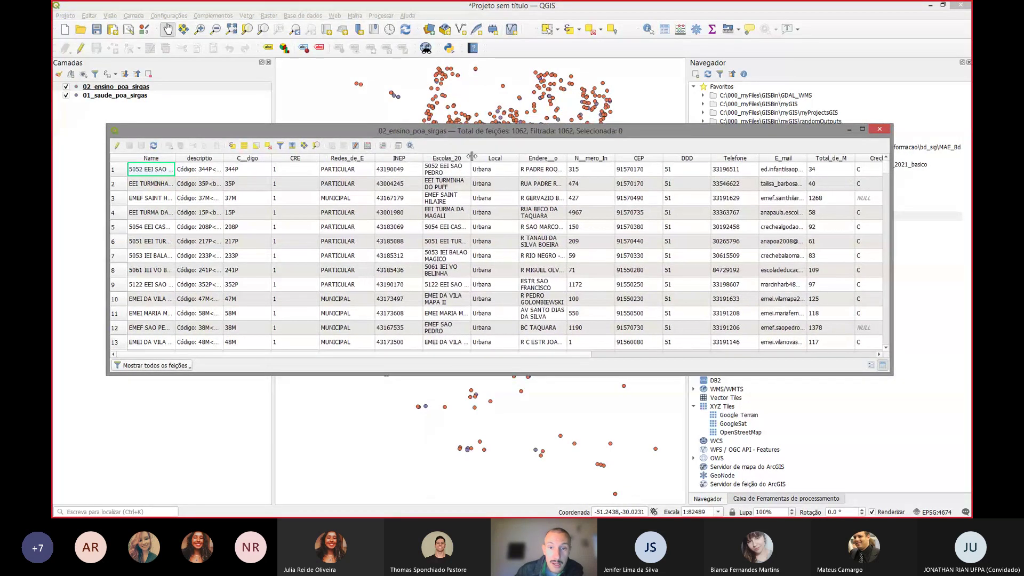
{"action": "left_click_drag", "start_coordinate": [471, 158], "coordinate": [562, 158]}
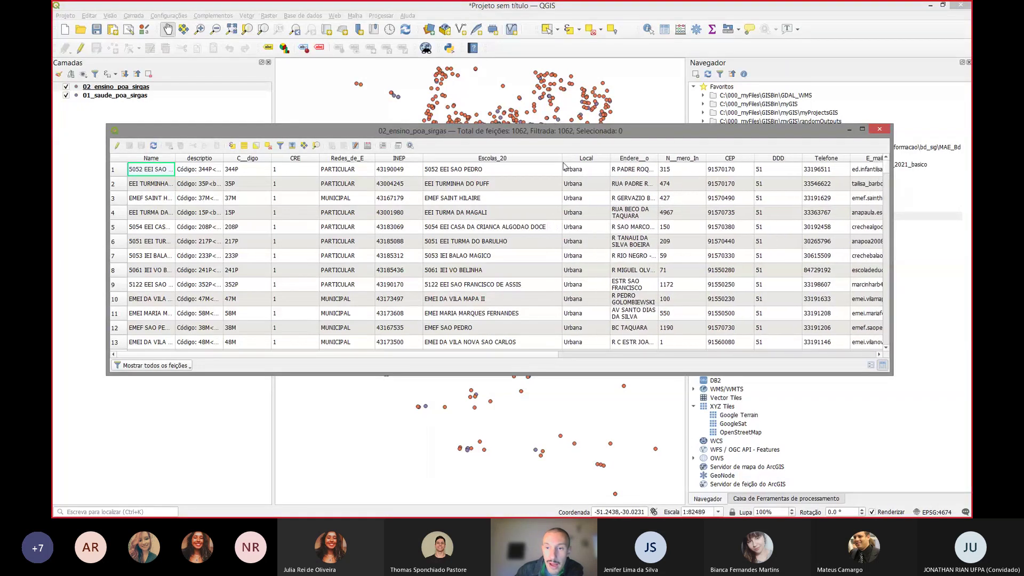
{"action": "left_click_drag", "start_coordinate": [658, 158], "coordinate": [760, 163]}
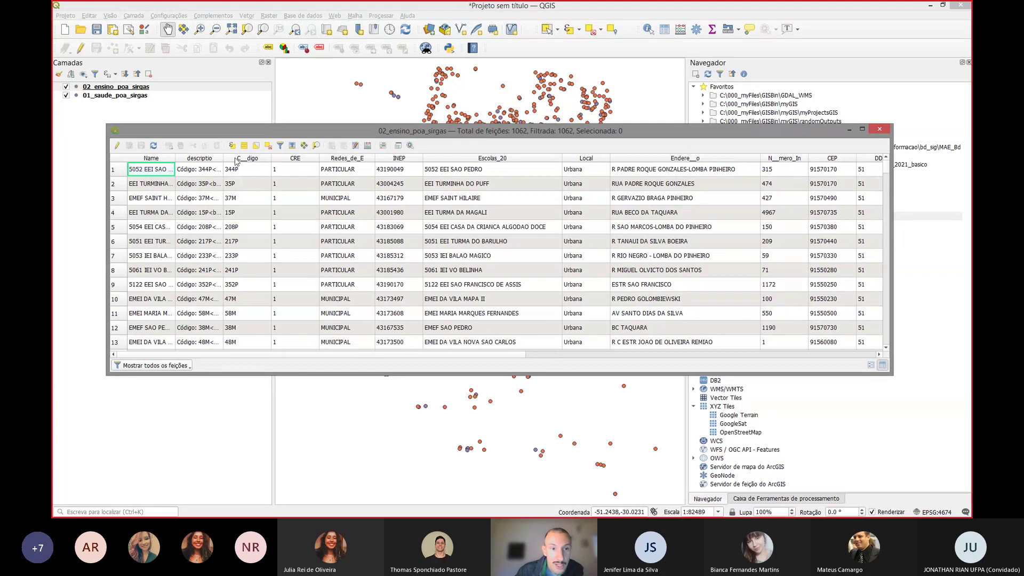
{"action": "left_click_drag", "start_coordinate": [224, 158], "coordinate": [263, 158]}
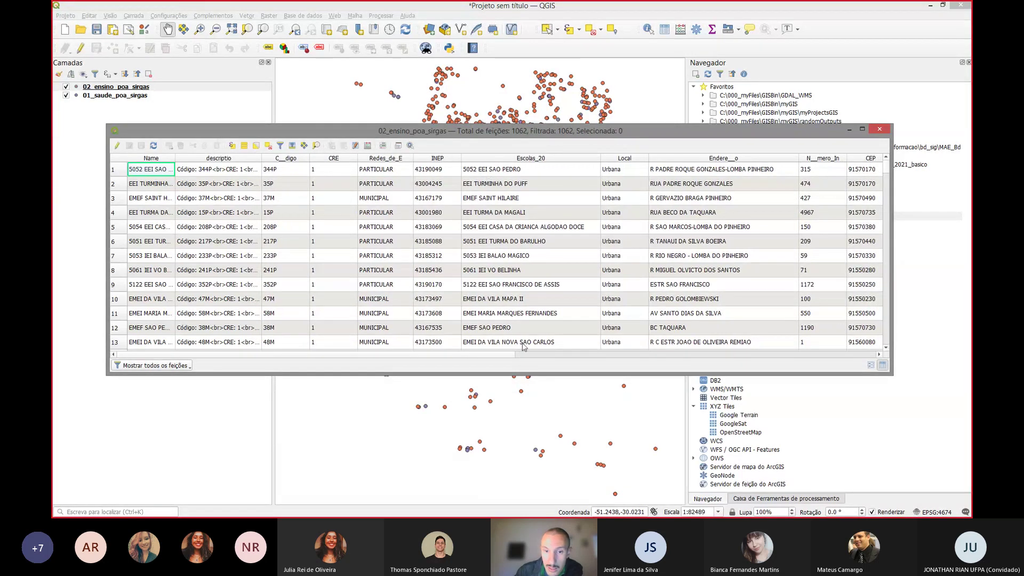
Step: Look through the education table's remaining columns and widen the Name column to show the full school names
{"action": "left_click_drag", "start_coordinate": [403, 356], "coordinate": [815, 342]}
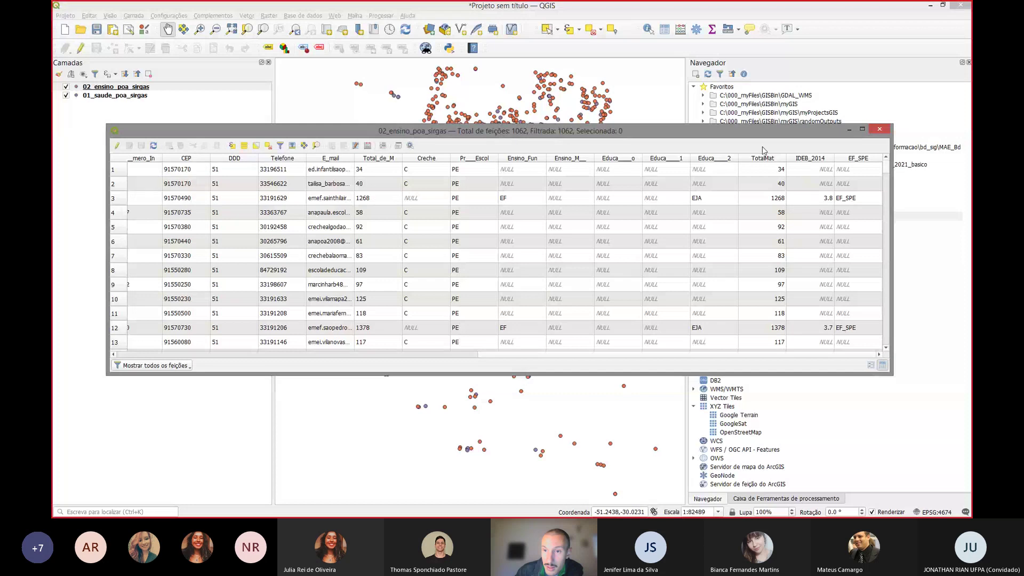
{"action": "left_click_drag", "start_coordinate": [837, 356], "coordinate": [466, 343]}
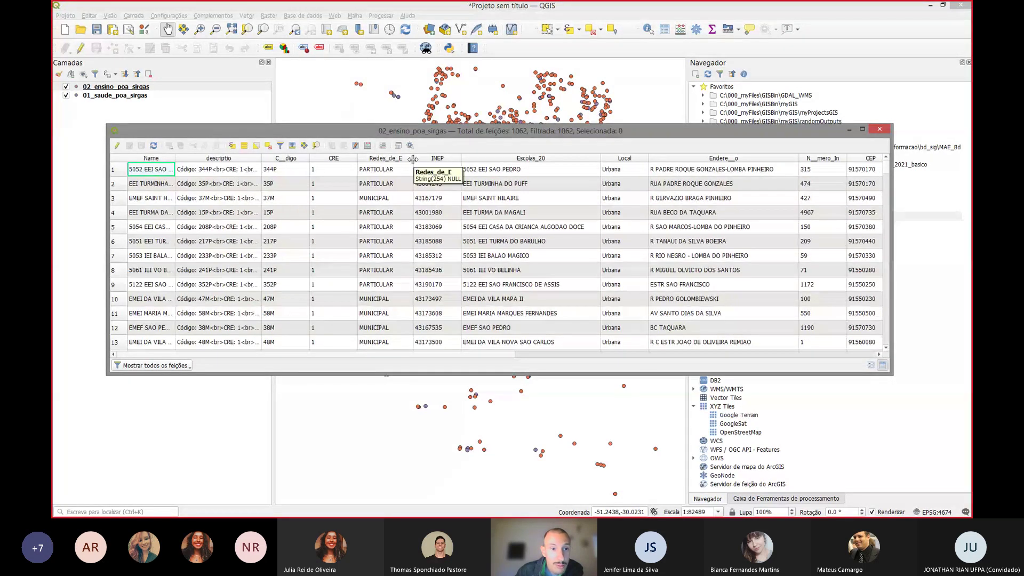
{"action": "left_click_drag", "start_coordinate": [174, 160], "coordinate": [350, 176]}
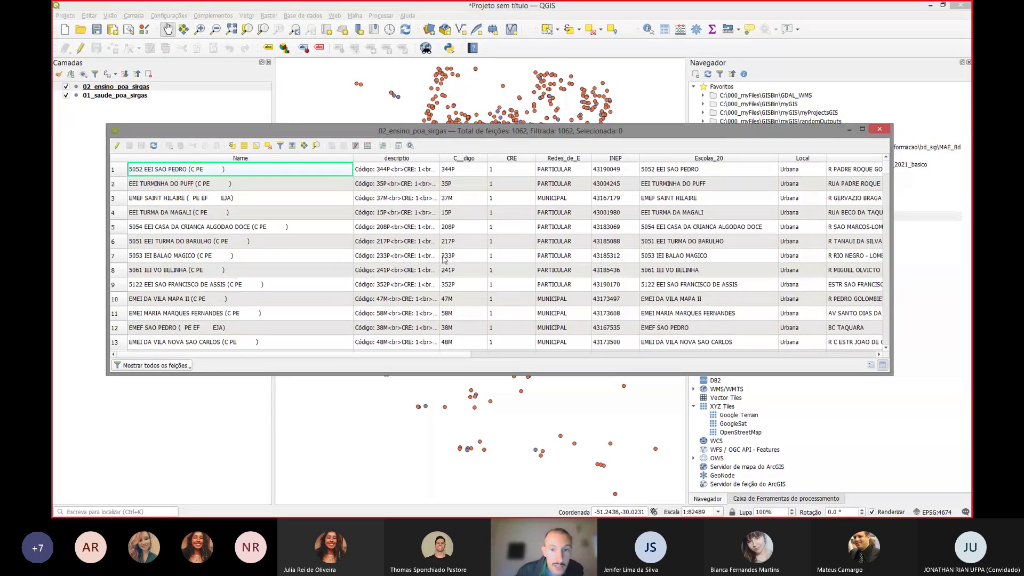
{"action": "left_click_drag", "start_coordinate": [591, 158], "coordinate": [597, 160]}
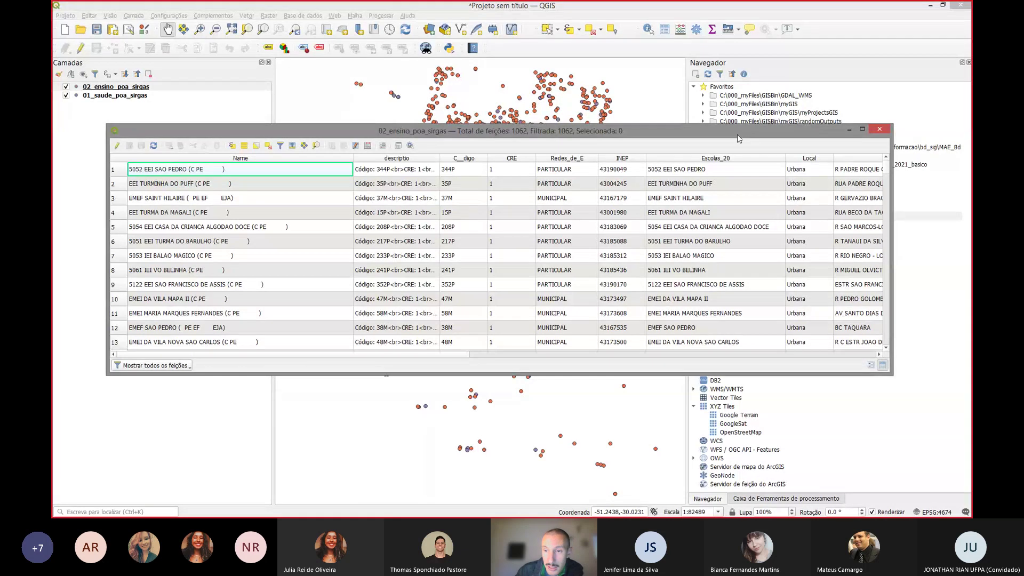
{"action": "left_click_drag", "start_coordinate": [736, 138], "coordinate": [723, 139]}
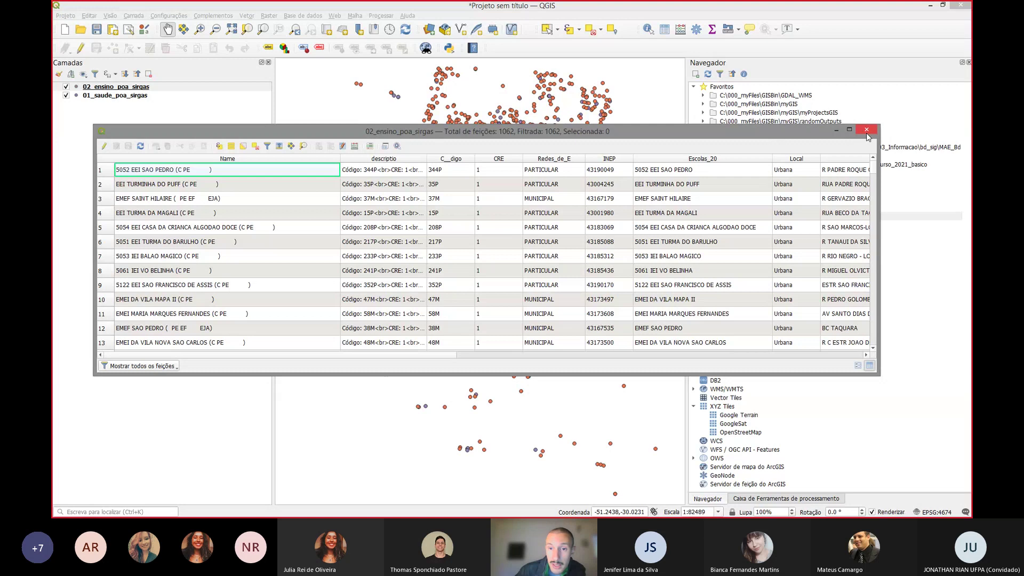
Step: Browse the school records in the education layer's attribute table, and close the table
{"action": "scroll", "coordinate": [464, 304], "scroll_direction": "down", "scroll_amount": 5}
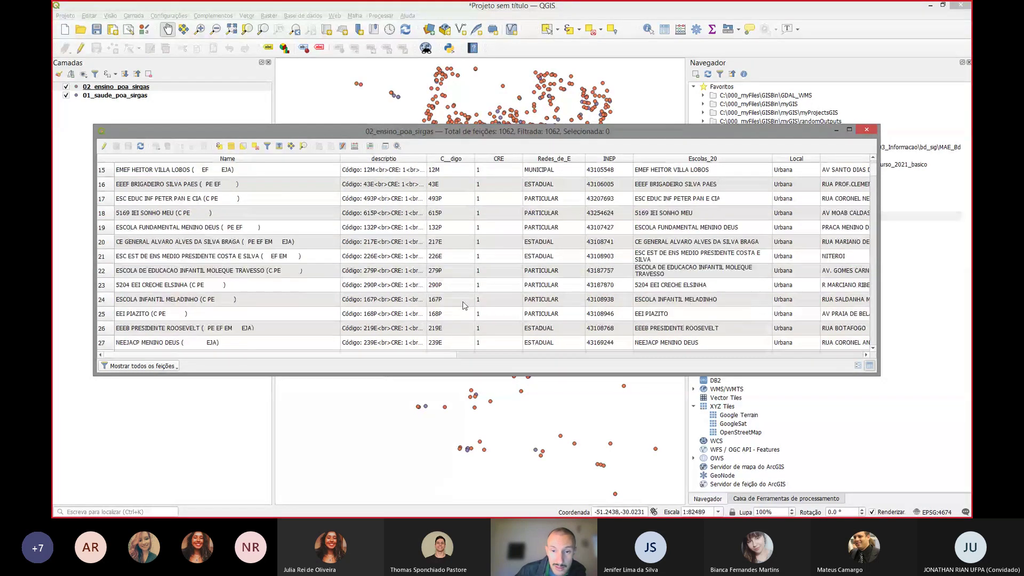
{"action": "scroll", "coordinate": [463, 305], "scroll_direction": "down", "scroll_amount": 4}
{"action": "scroll", "coordinate": [463, 305], "scroll_direction": "down", "scroll_amount": 12}
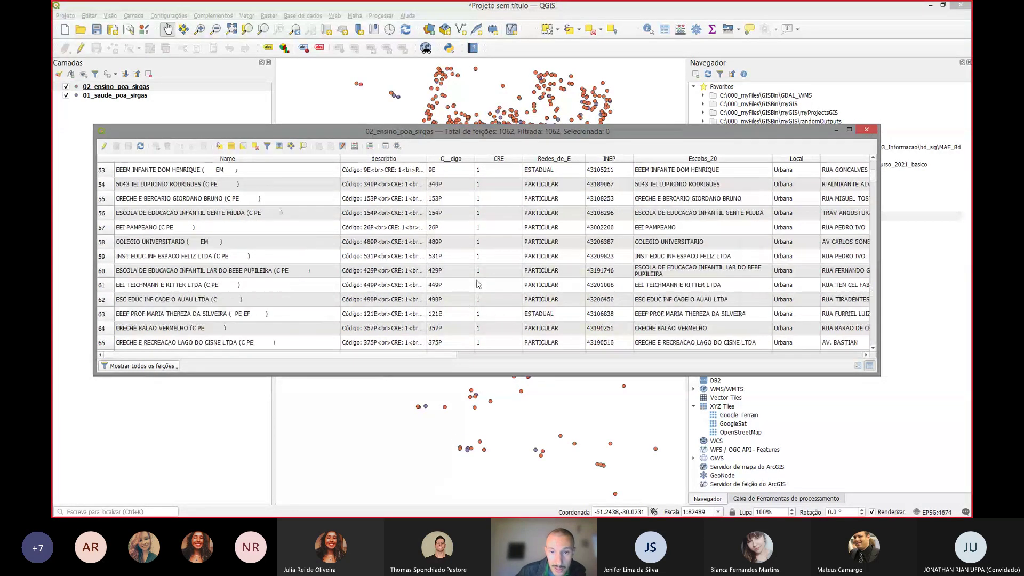
{"action": "scroll", "coordinate": [582, 212], "scroll_direction": "down", "scroll_amount": 5}
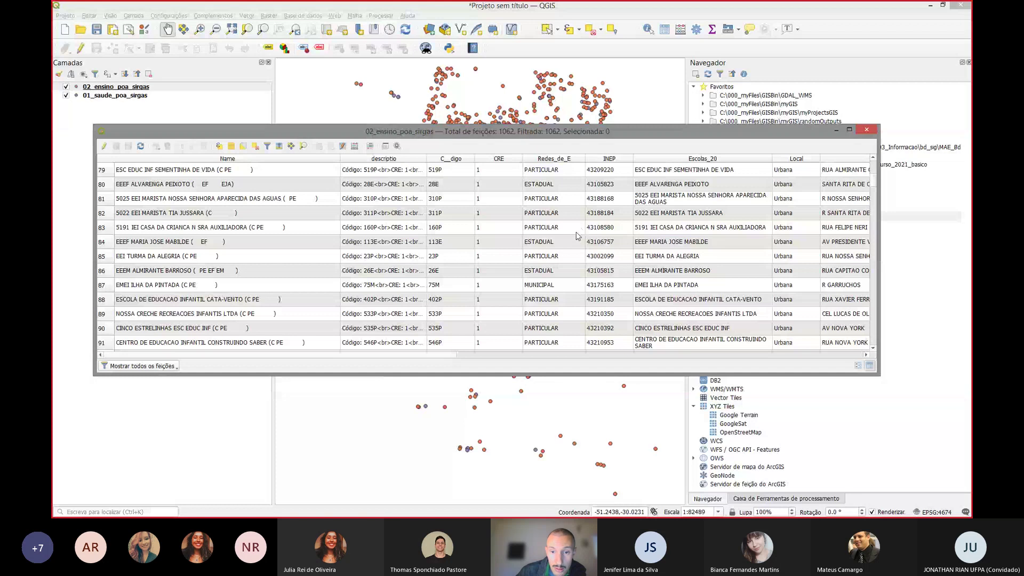
{"action": "scroll", "coordinate": [577, 236], "scroll_direction": "down", "scroll_amount": 16}
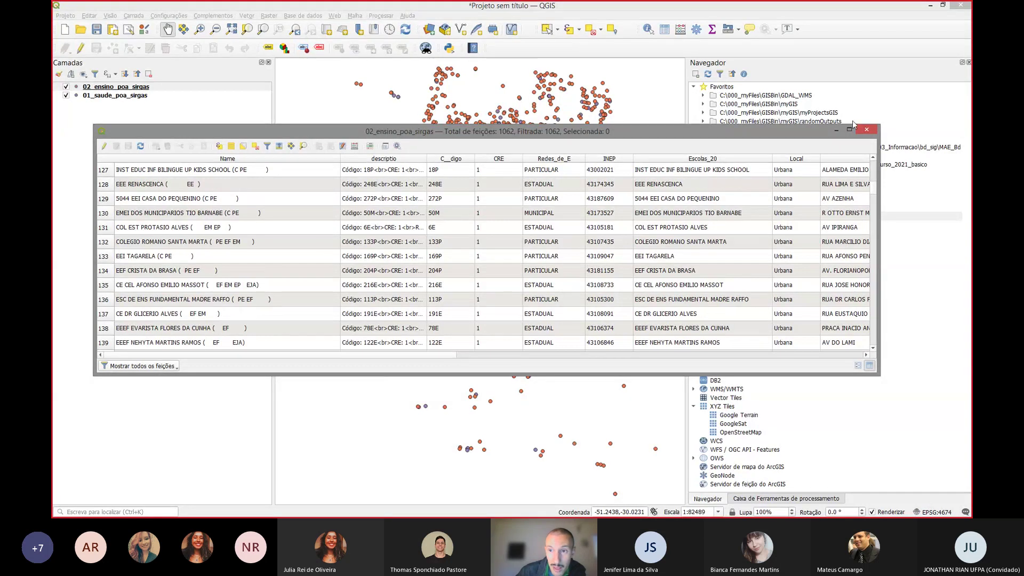
{"action": "left_click", "coordinate": [866, 130]}
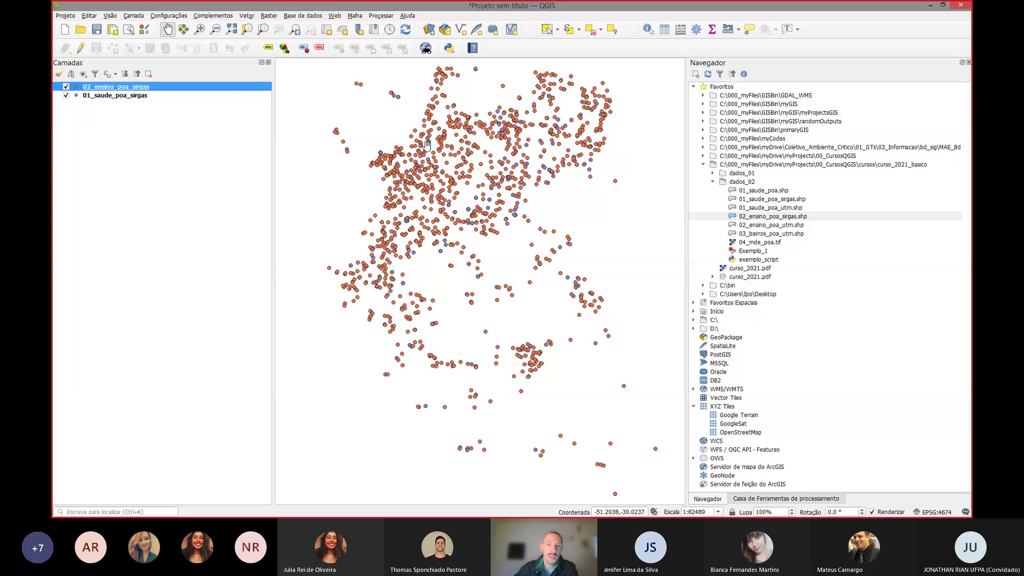
{"action": "left_click_drag", "start_coordinate": [463, 134], "coordinate": [463, 140]}
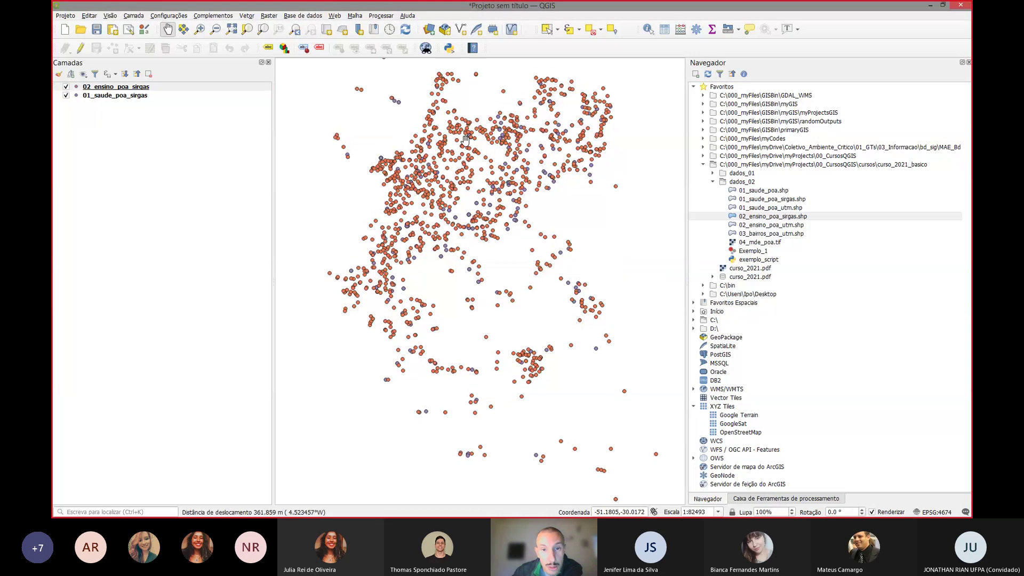
{"action": "left_click", "coordinate": [98, 95]}
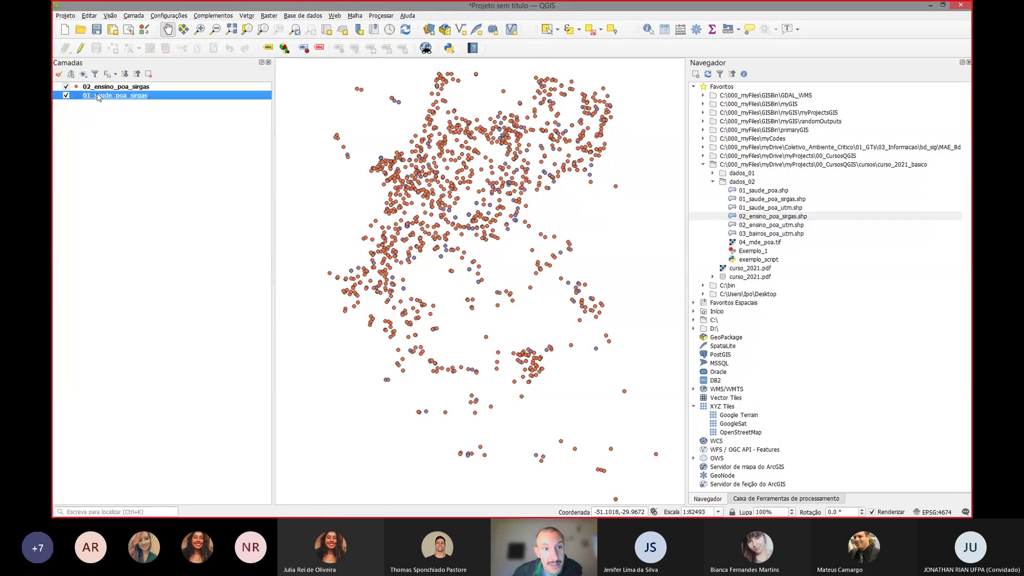
{"action": "left_click", "coordinate": [99, 87]}
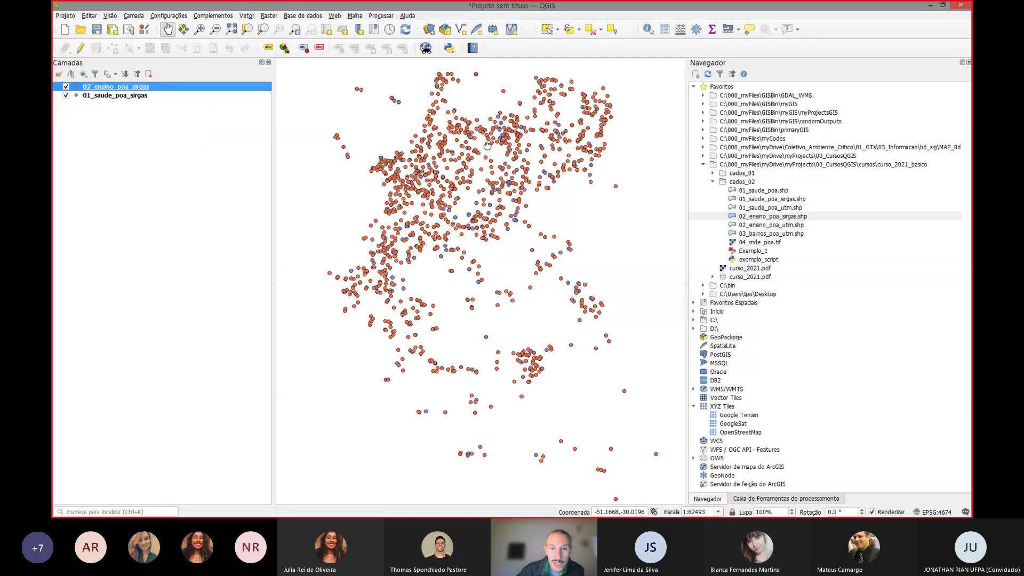
{"action": "left_click_drag", "start_coordinate": [488, 146], "coordinate": [485, 146]}
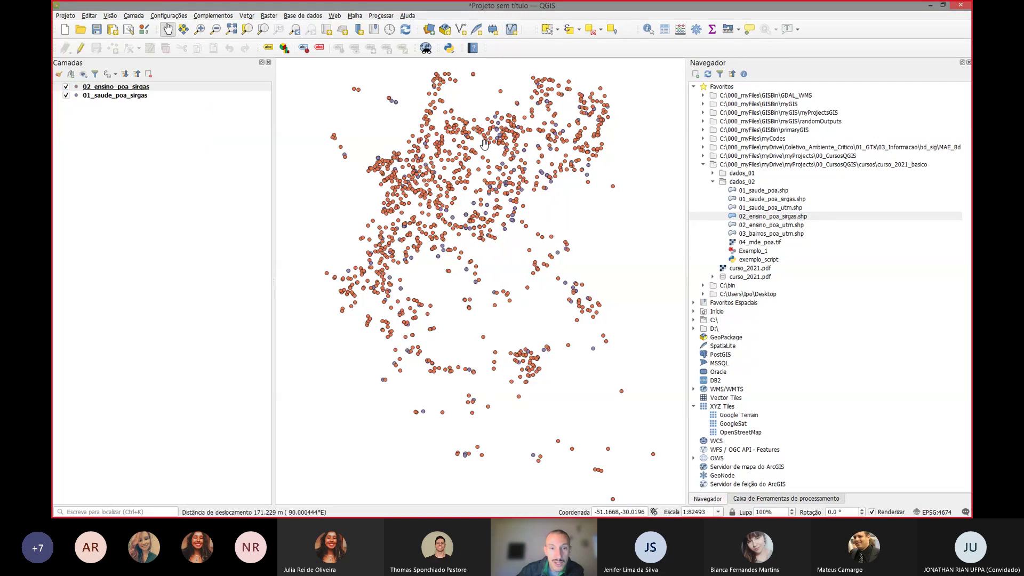
Step: Search the processing toolbox for "rep" and open Reprojetar camada as a batch process
{"action": "left_click", "coordinate": [136, 96]}
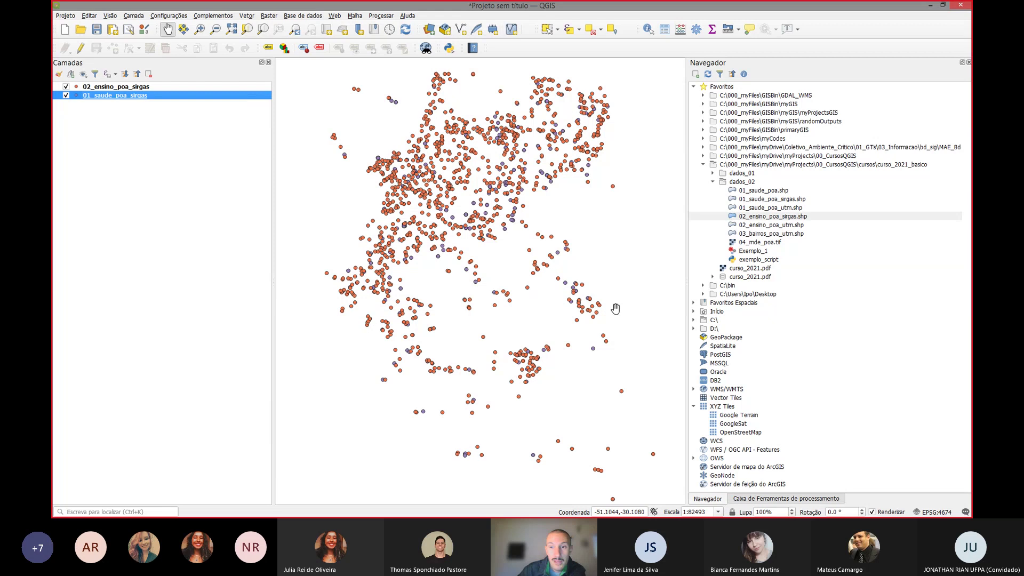
{"action": "left_click", "coordinate": [784, 498]}
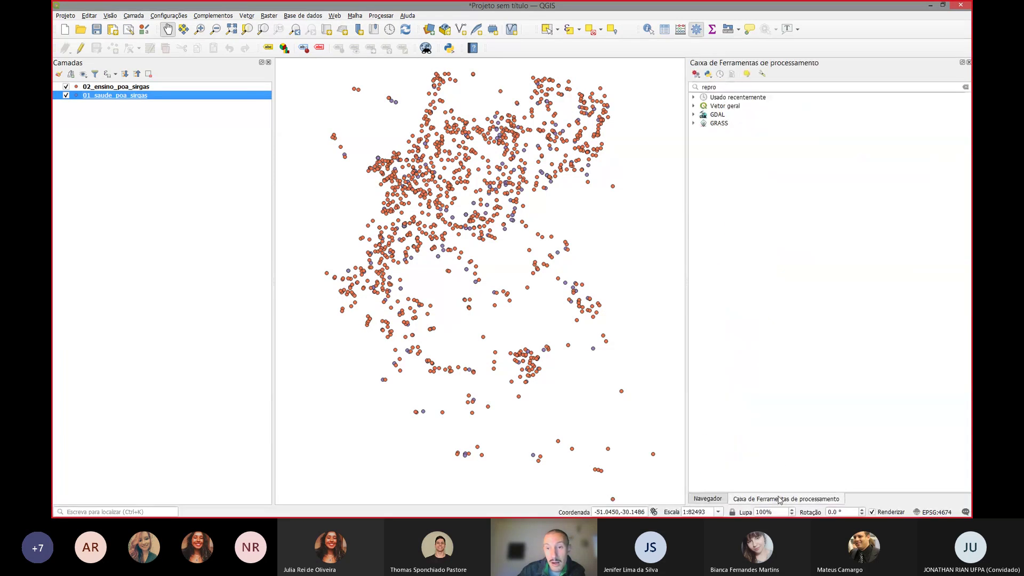
{"action": "left_click", "coordinate": [737, 89]}
{"action": "key", "text": "BackSpace"}
{"action": "key", "text": "BackSpace"}
{"action": "key", "text": "BackSpace"}
{"action": "key", "text": "BackSpace"}
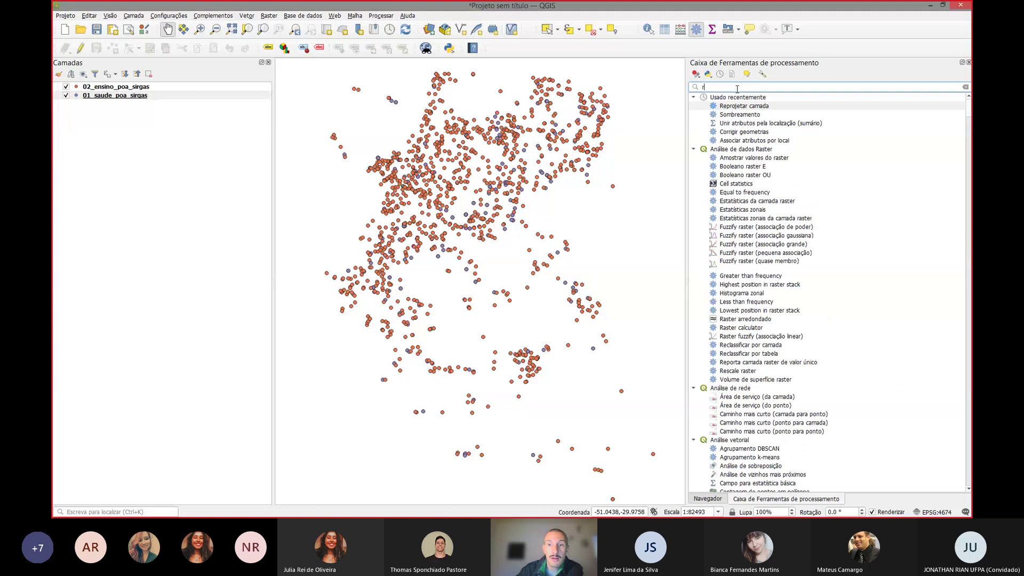
{"action": "key", "text": "BackSpace"}
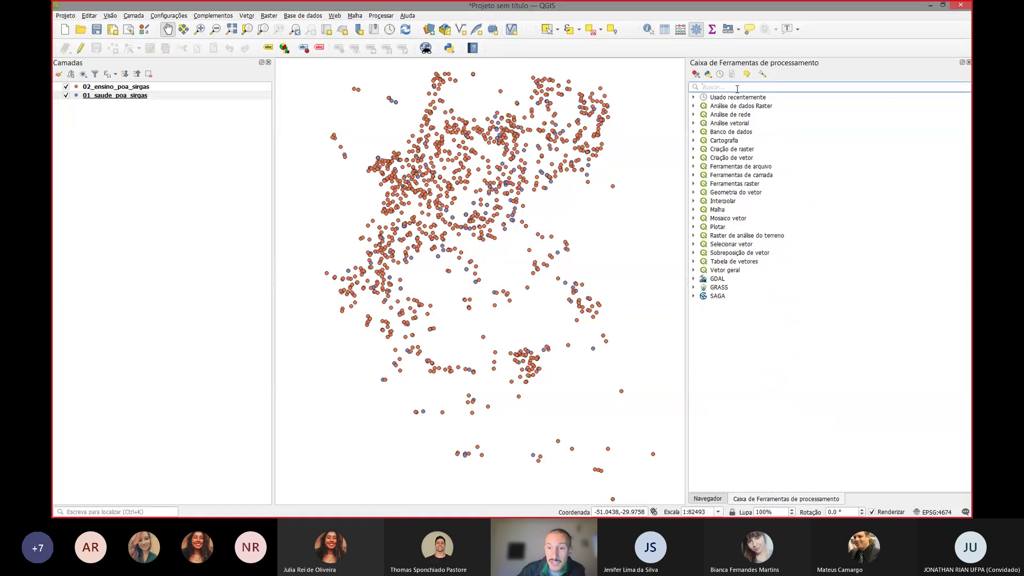
{"action": "type", "text": "rep"}
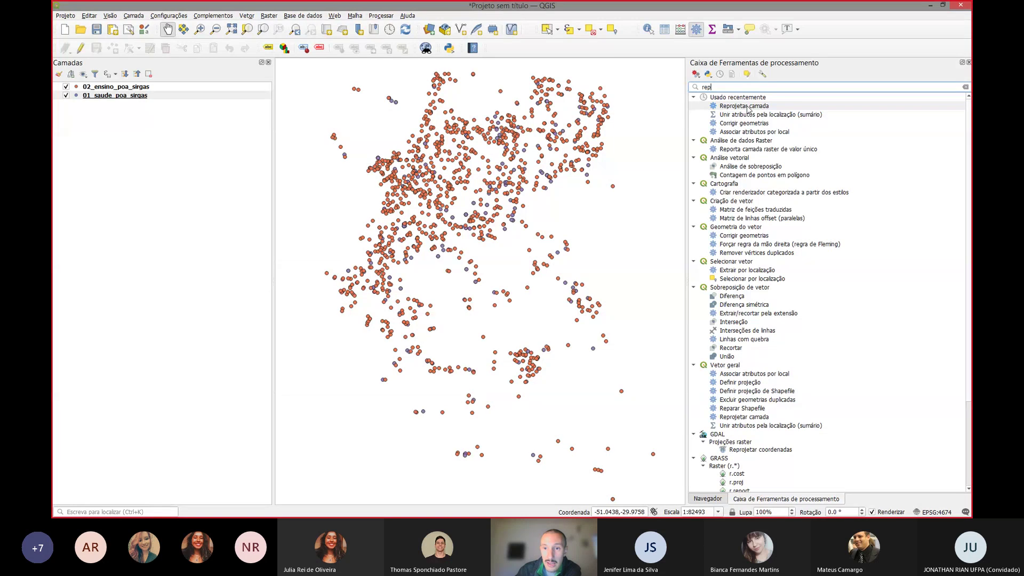
{"action": "left_click", "coordinate": [749, 107]}
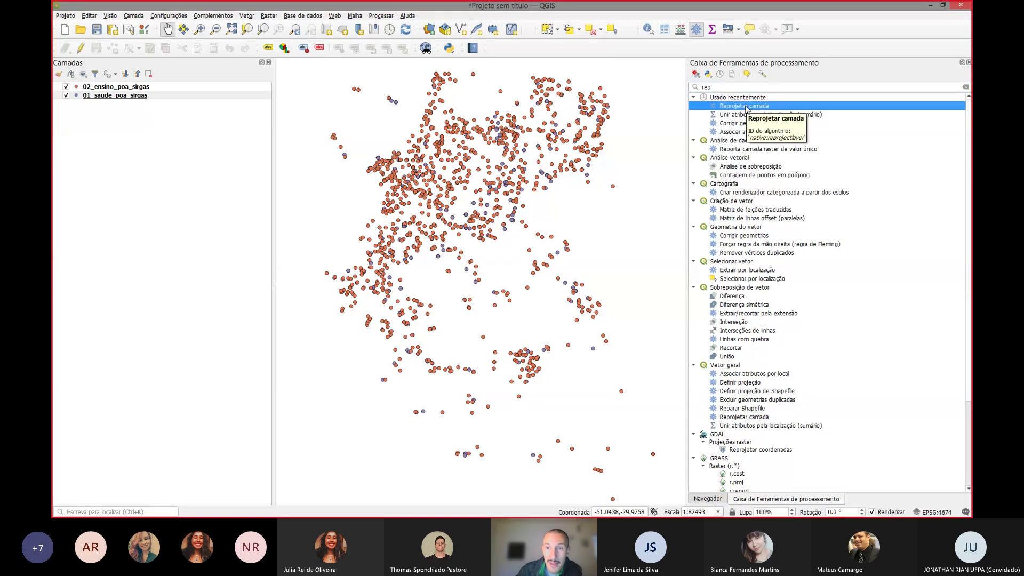
{"action": "right_click", "coordinate": [747, 108]}
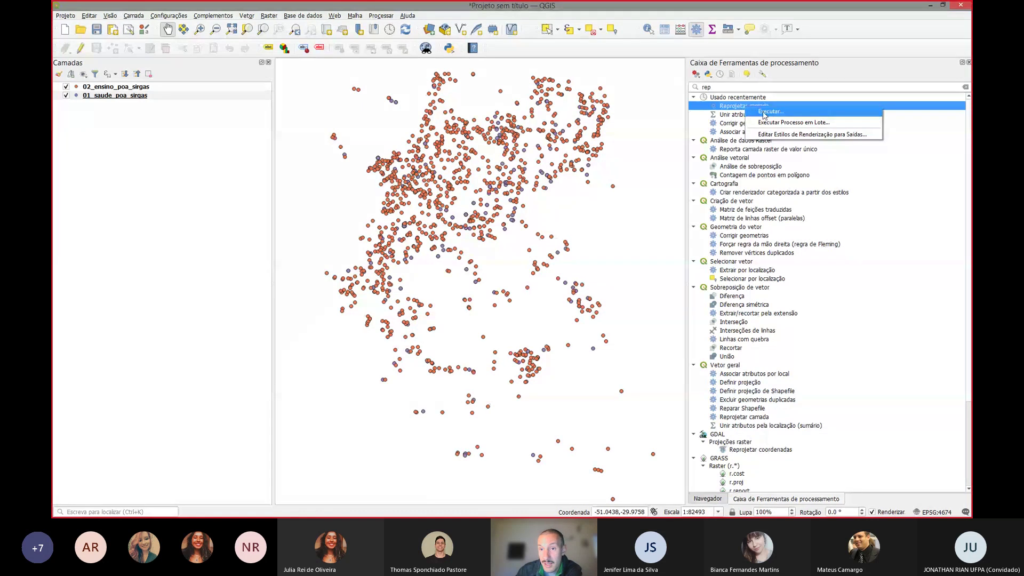
{"action": "left_click", "coordinate": [784, 128]}
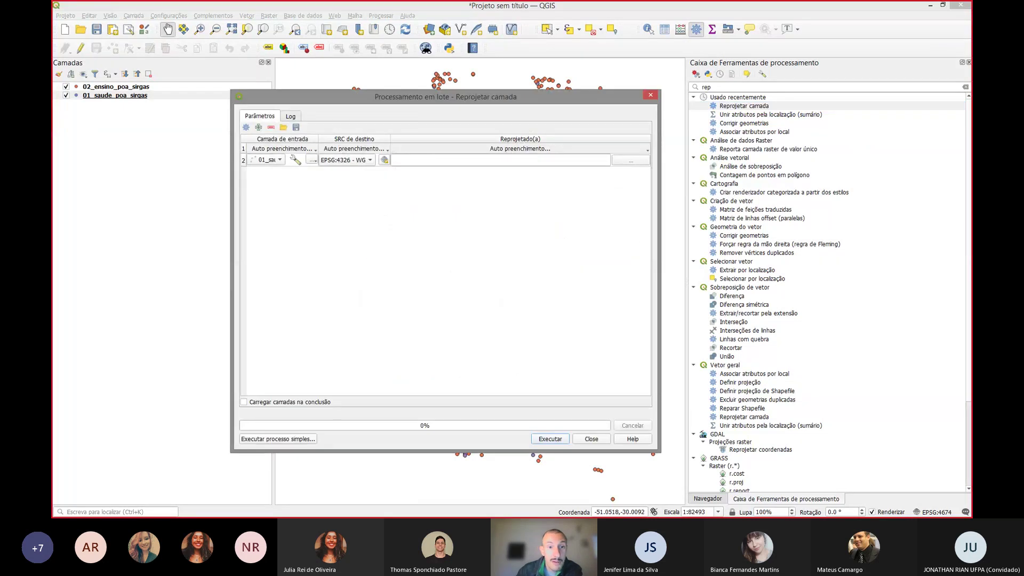
Step: Enlarge the batch processing dialog and widen its Camada de entrada and SRC de destino columns to show their full contents
{"action": "left_click_drag", "start_coordinate": [231, 267], "coordinate": [182, 266]}
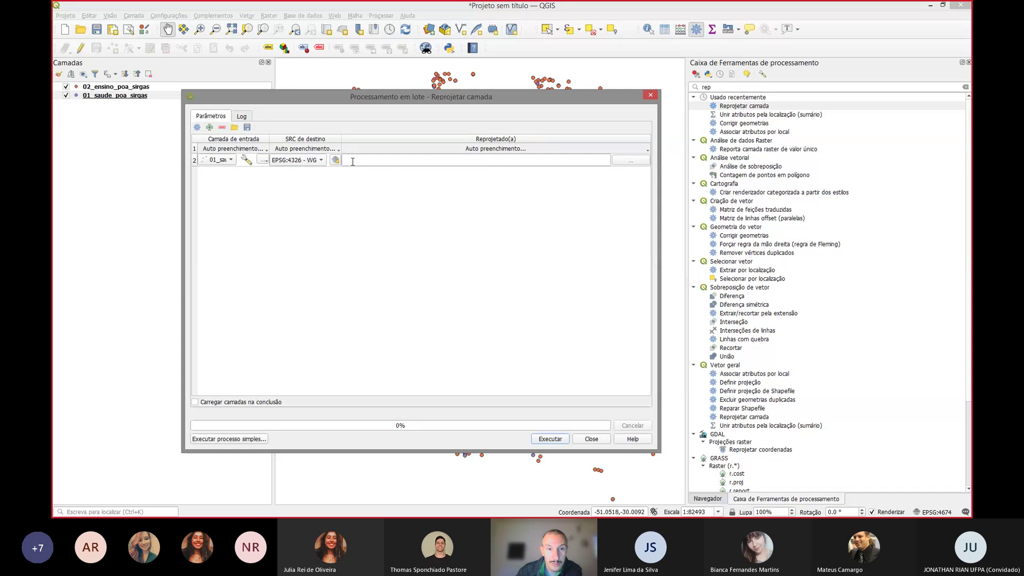
{"action": "left_click_drag", "start_coordinate": [341, 140], "coordinate": [373, 139]}
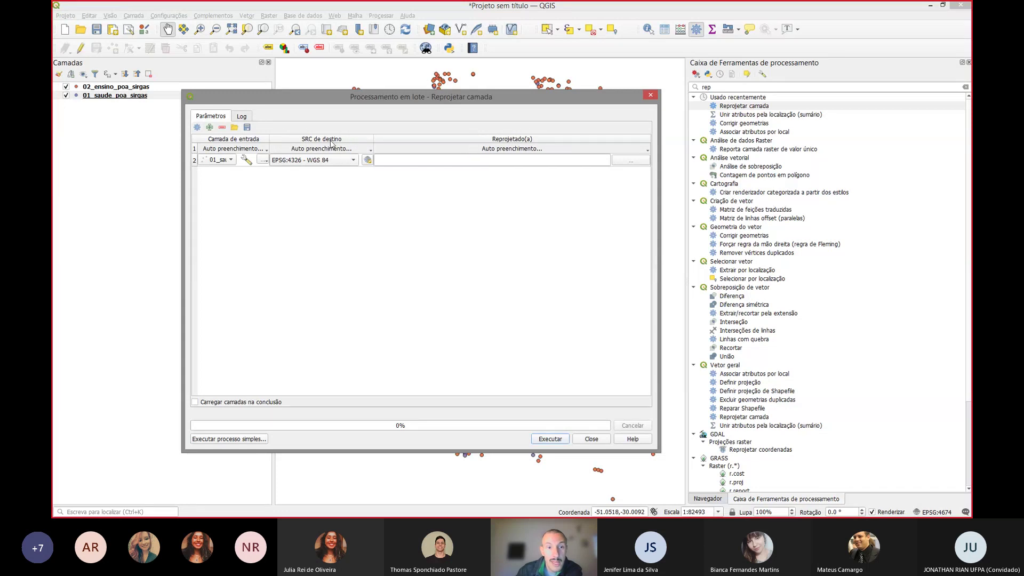
{"action": "left_click_drag", "start_coordinate": [269, 140], "coordinate": [358, 140]}
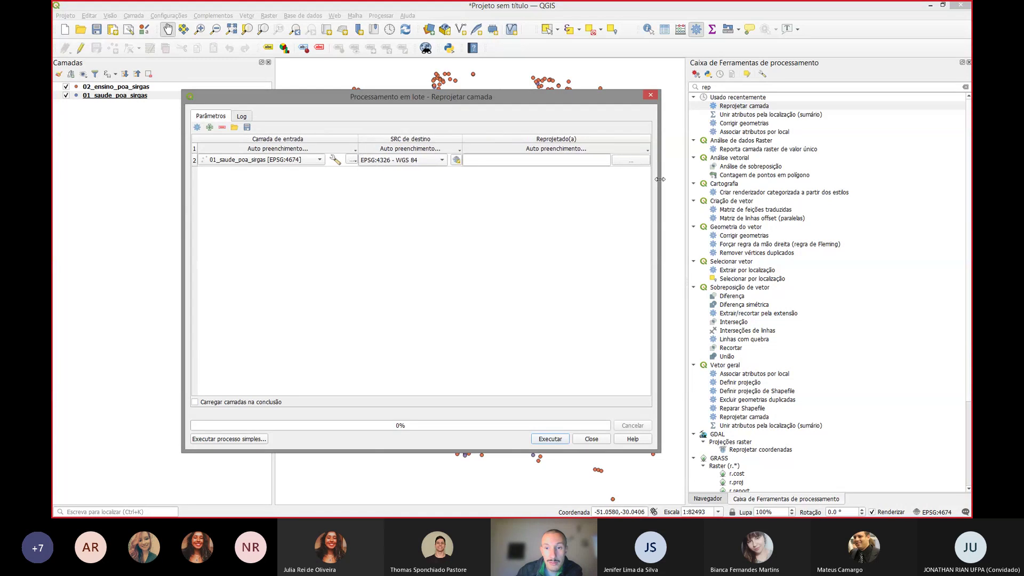
{"action": "left_click_drag", "start_coordinate": [660, 178], "coordinate": [763, 179]}
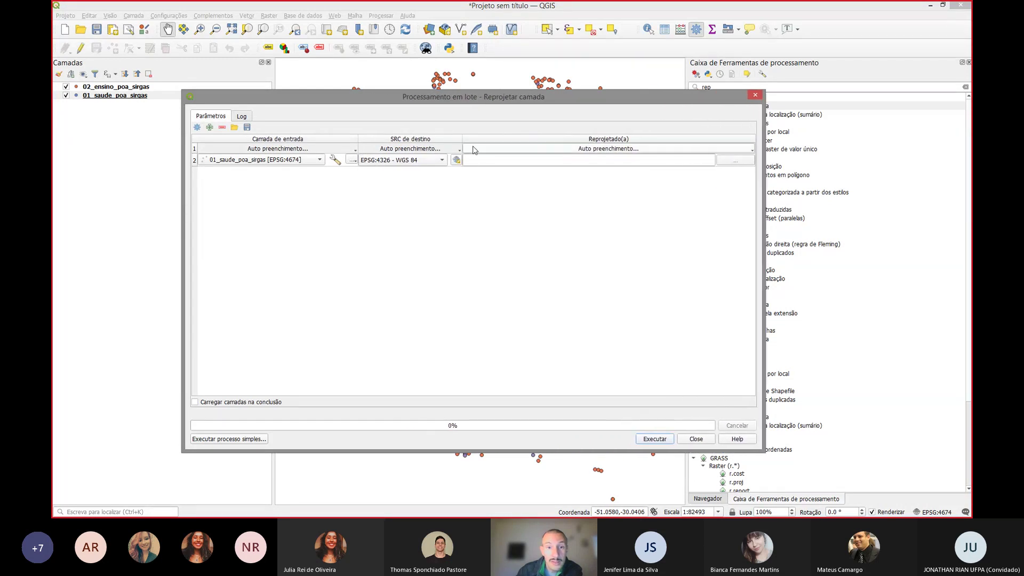
{"action": "left_click_drag", "start_coordinate": [461, 138], "coordinate": [505, 138]}
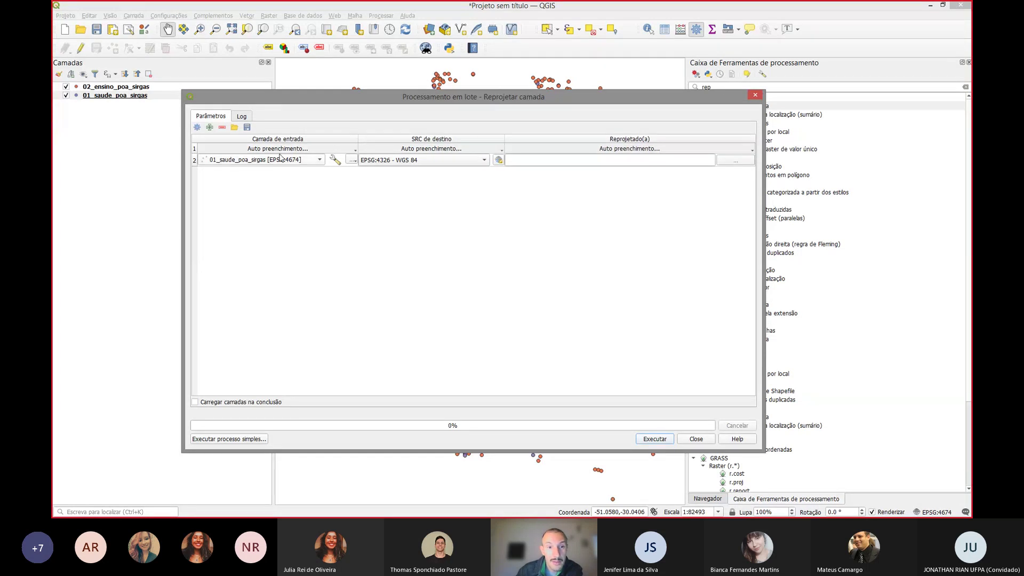
Step: Add a second entry to the batch with 02_ensino_poa_sirgas as its input layer
{"action": "left_click", "coordinate": [209, 130]}
{"action": "left_click", "coordinate": [270, 172]}
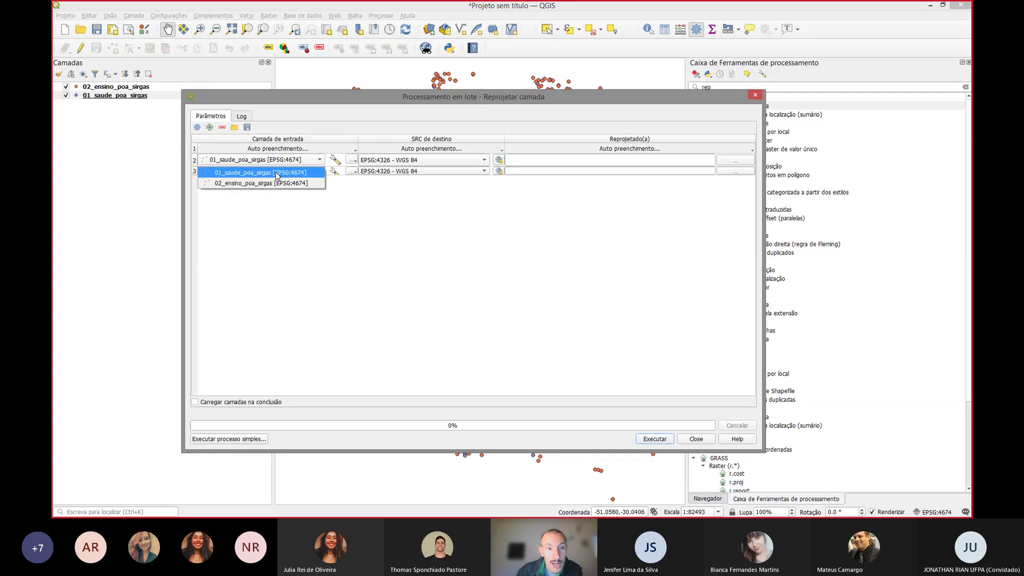
{"action": "left_click", "coordinate": [273, 183]}
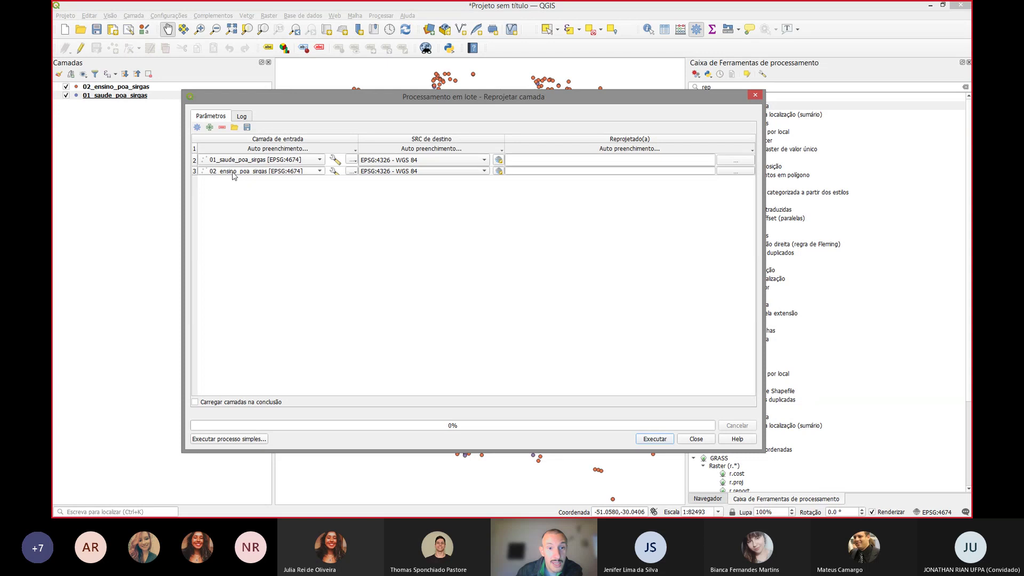
Step: Set the target CRS of both batch entries to EPSG:31982 - SIRGAS 2000 / UTM zone 22S
{"action": "left_click", "coordinate": [441, 160]}
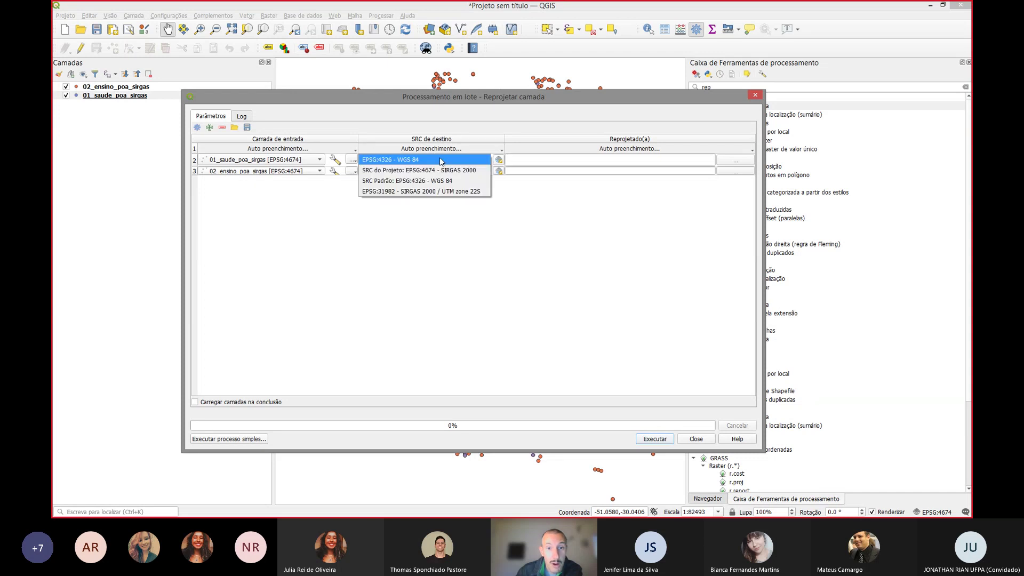
{"action": "left_click", "coordinate": [449, 188]}
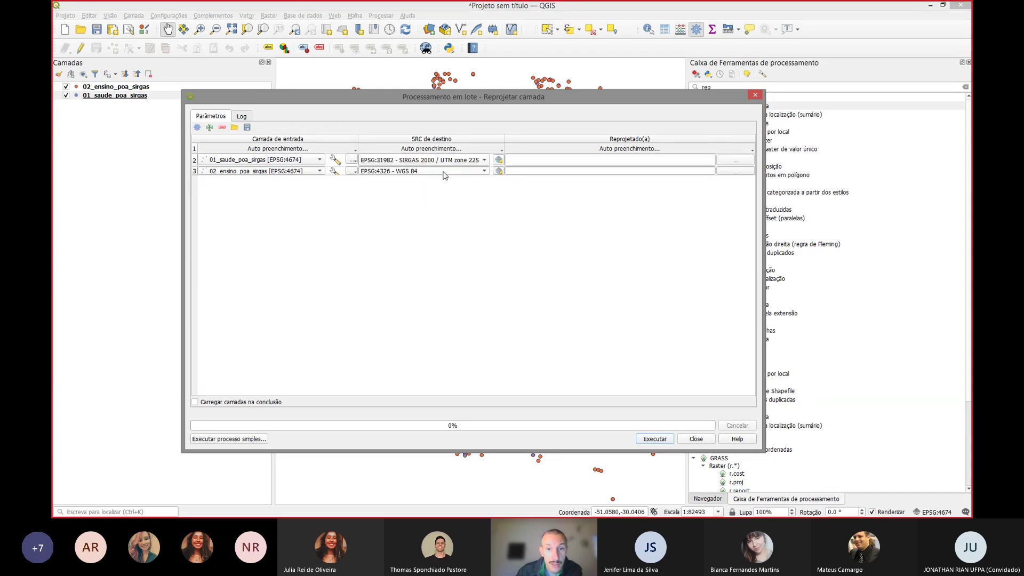
{"action": "left_click", "coordinate": [443, 171]}
{"action": "left_click", "coordinate": [459, 204]}
Step: Set the health layer's output to the shapefile lote_saude_utm in C:/bin, without automatic filling of the other entries
{"action": "left_click", "coordinate": [748, 164]}
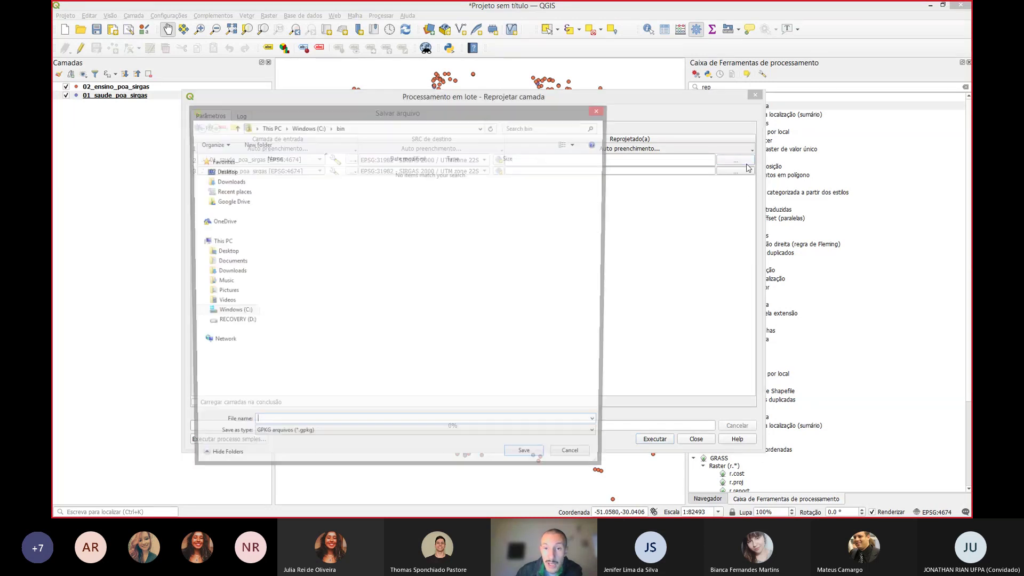
{"action": "left_click", "coordinate": [277, 439]}
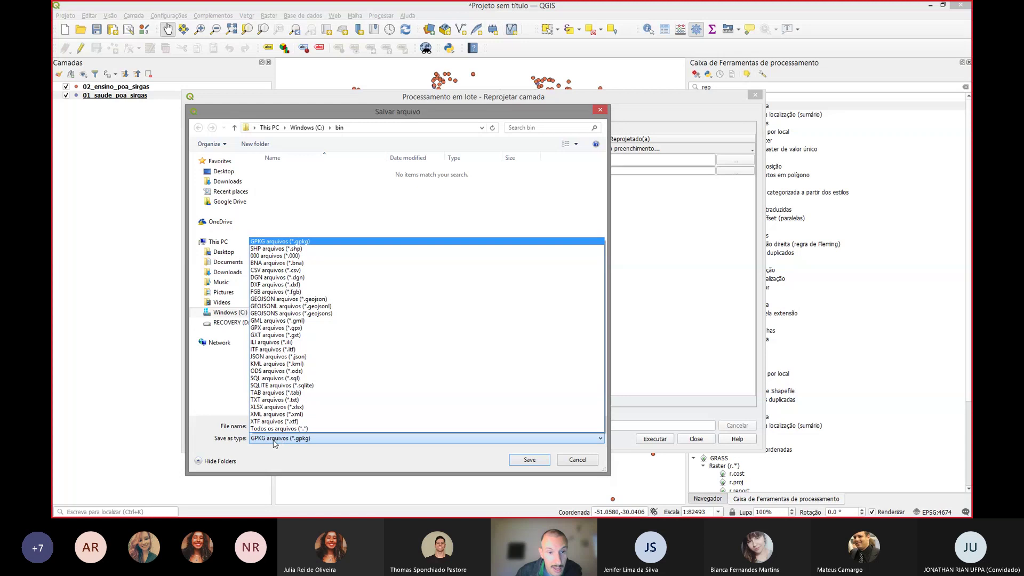
{"action": "left_click", "coordinate": [280, 248]}
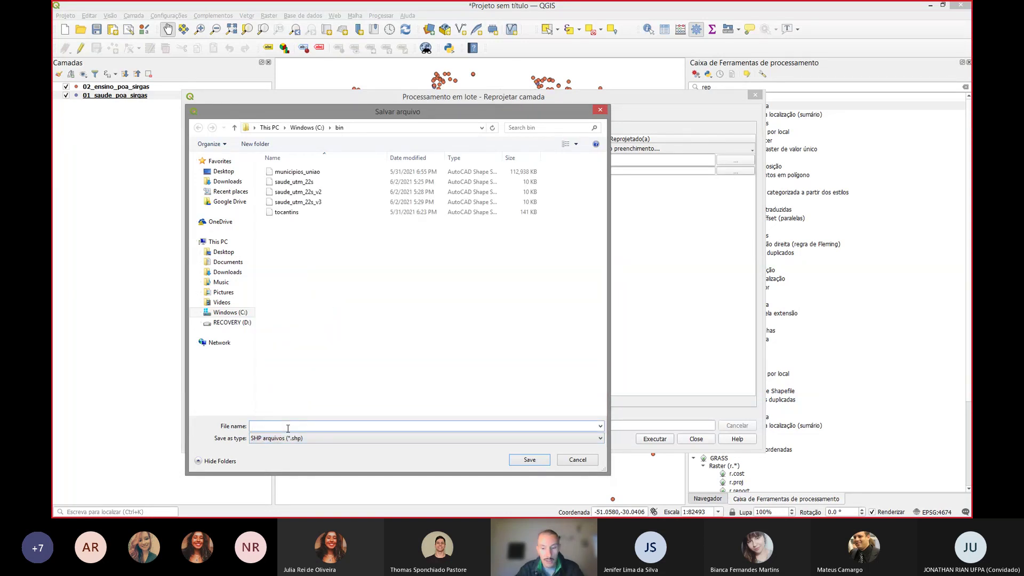
{"action": "type", "text": "lote_saude_utm"}
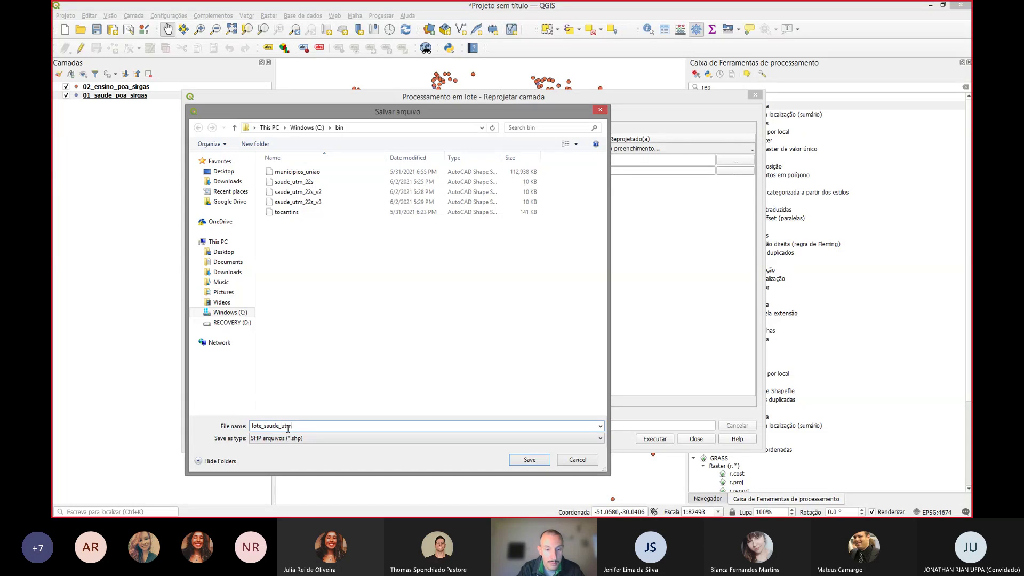
{"action": "key", "text": "Return"}
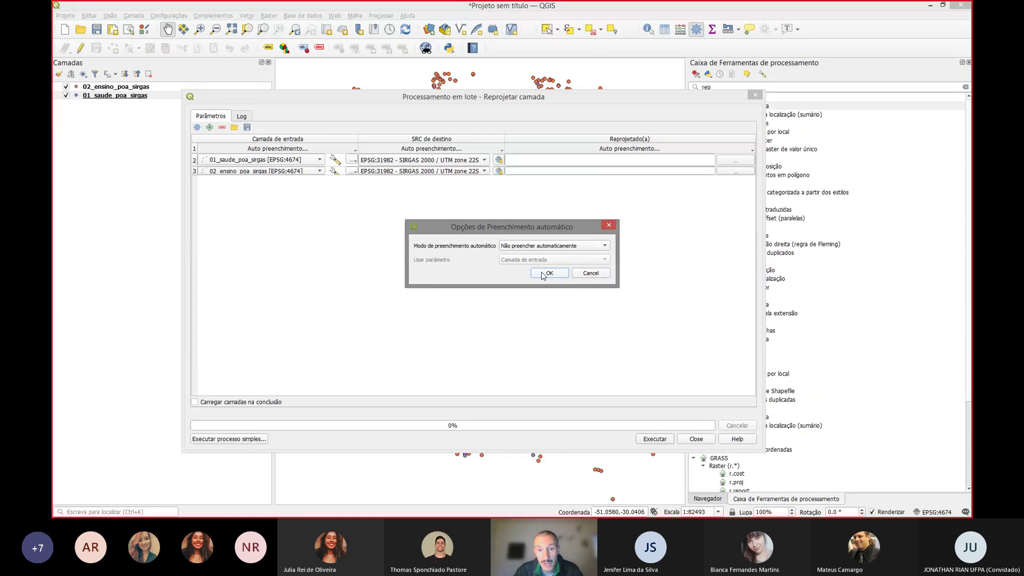
{"action": "left_click", "coordinate": [564, 274]}
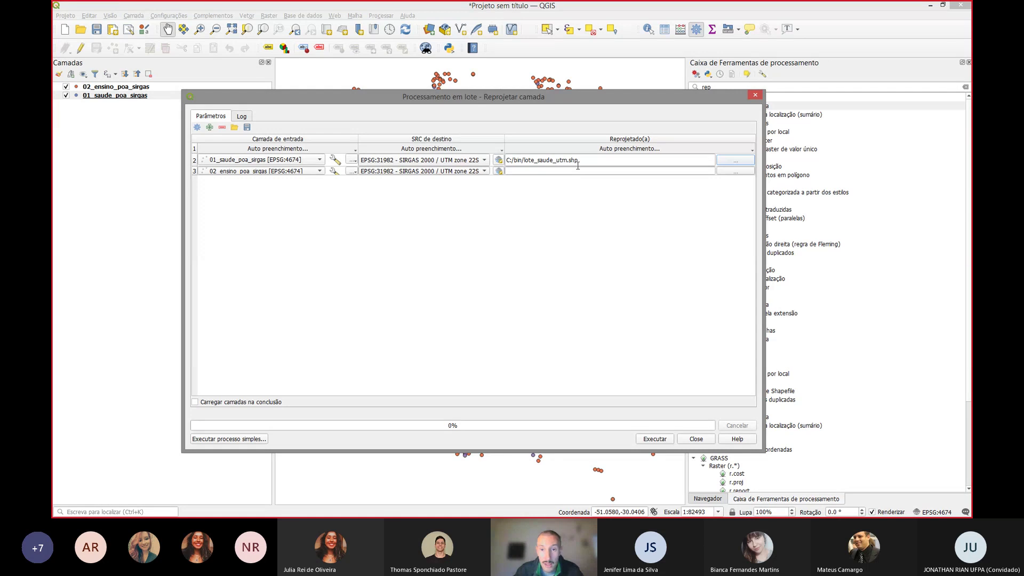
Step: Copy the health output path to the education entry and change it to C:/bin/lote_ensino_utm.shp
{"action": "left_click_drag", "start_coordinate": [580, 163], "coordinate": [497, 162]}
{"action": "key", "text": "ctrl+c"}
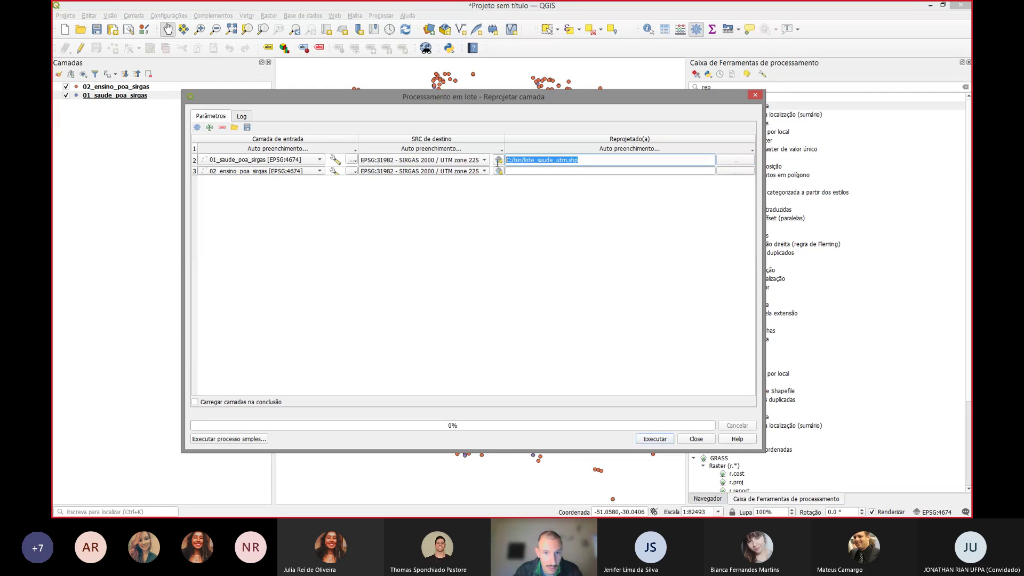
{"action": "left_click", "coordinate": [539, 170]}
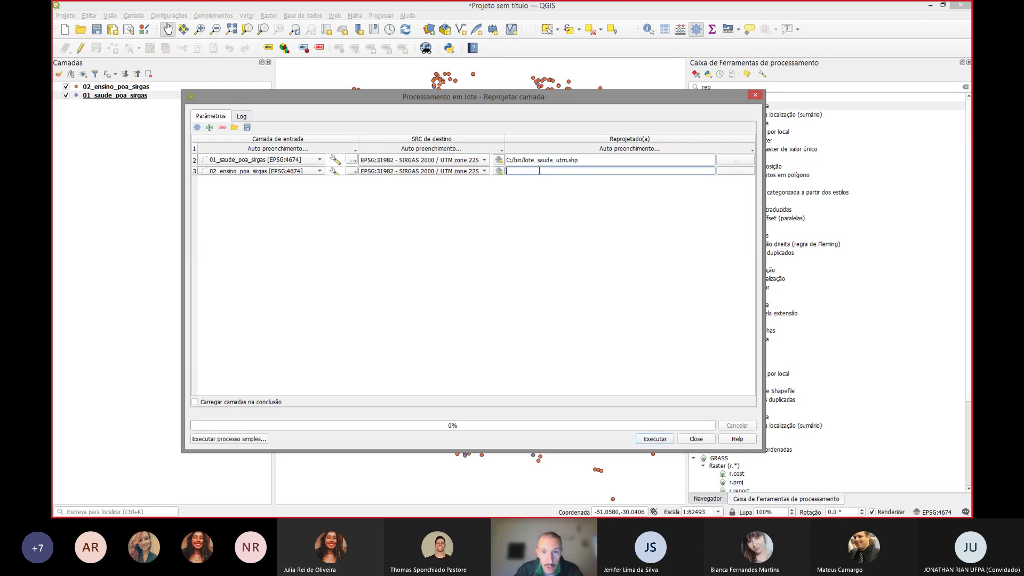
{"action": "key", "text": "ctrl+v"}
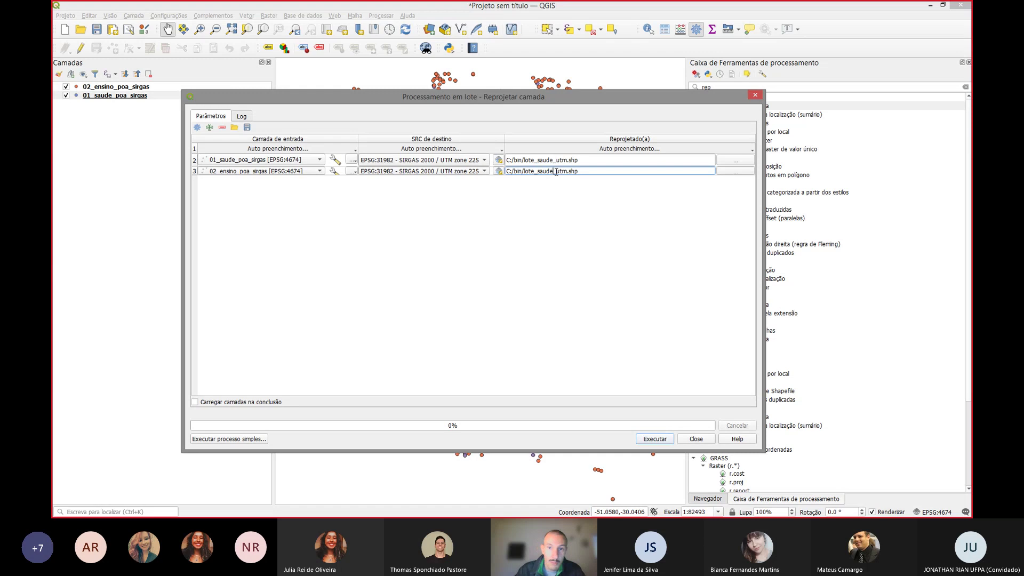
{"action": "left_click", "coordinate": [552, 171]}
{"action": "key", "text": "BackSpace"}
{"action": "key", "text": "BackSpace"}
{"action": "key", "text": "BackSpace"}
{"action": "key", "text": "BackSpace"}
{"action": "key", "text": "BackSpace"}
{"action": "key", "text": "BackSpace"}
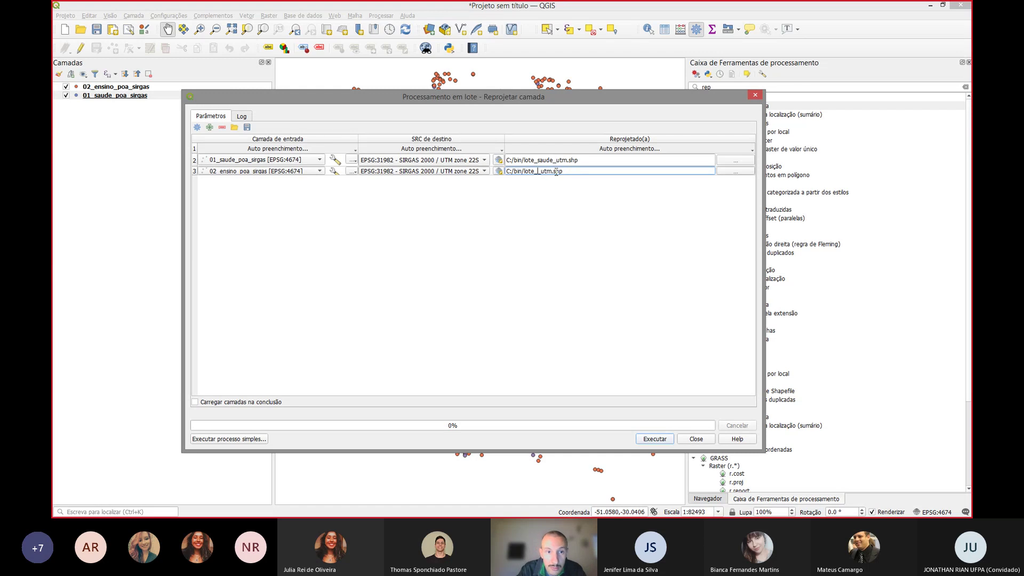
{"action": "type", "text": "ensino_"}
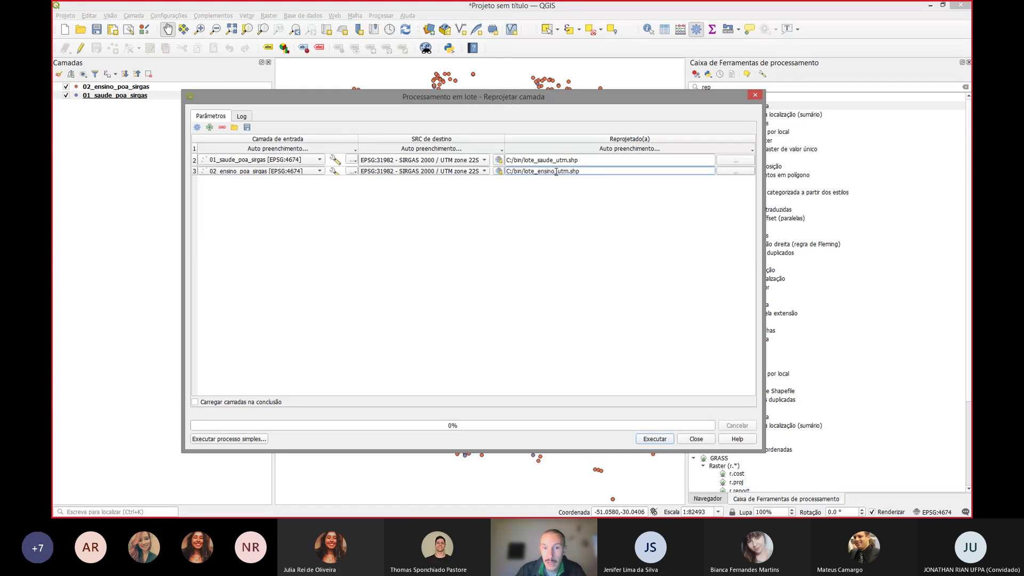
{"action": "left_click", "coordinate": [591, 183]}
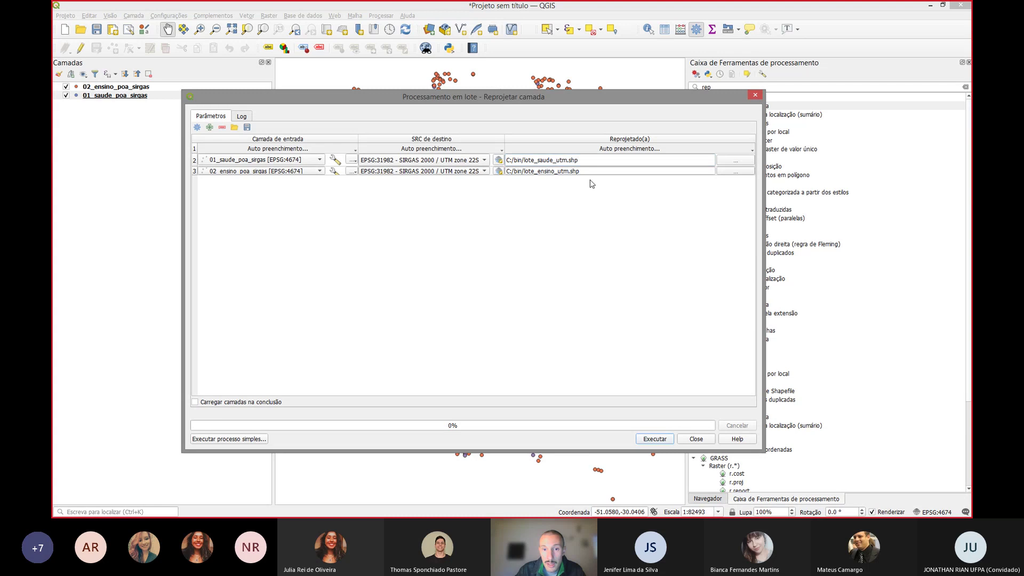
{"action": "left_click_drag", "start_coordinate": [336, 89], "coordinate": [336, 99]}
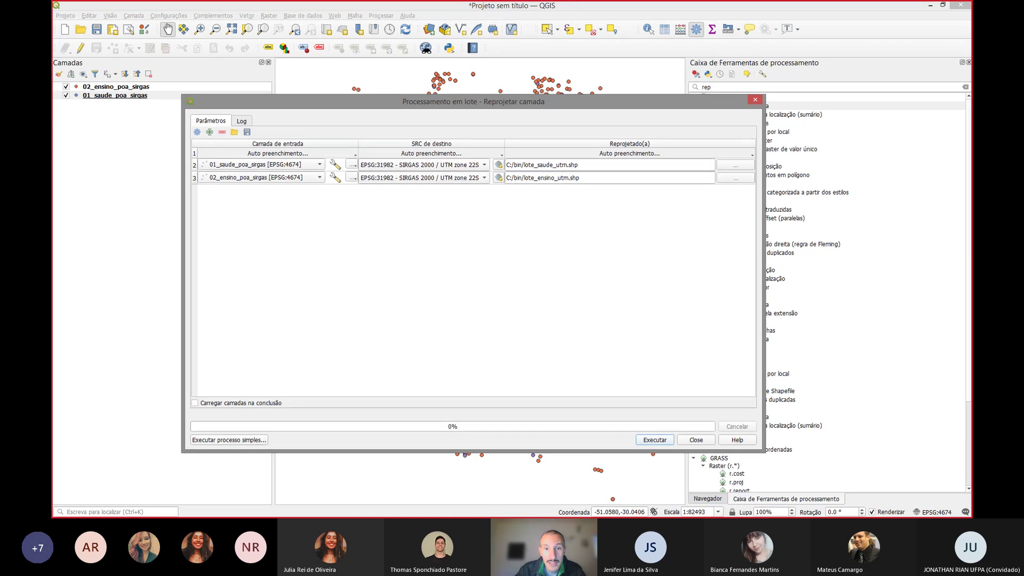
Step: Add three extra entries to the batch table and remove them again, one by one
{"action": "left_click", "coordinate": [210, 137]}
{"action": "left_click", "coordinate": [210, 137]}
{"action": "left_click", "coordinate": [209, 137]}
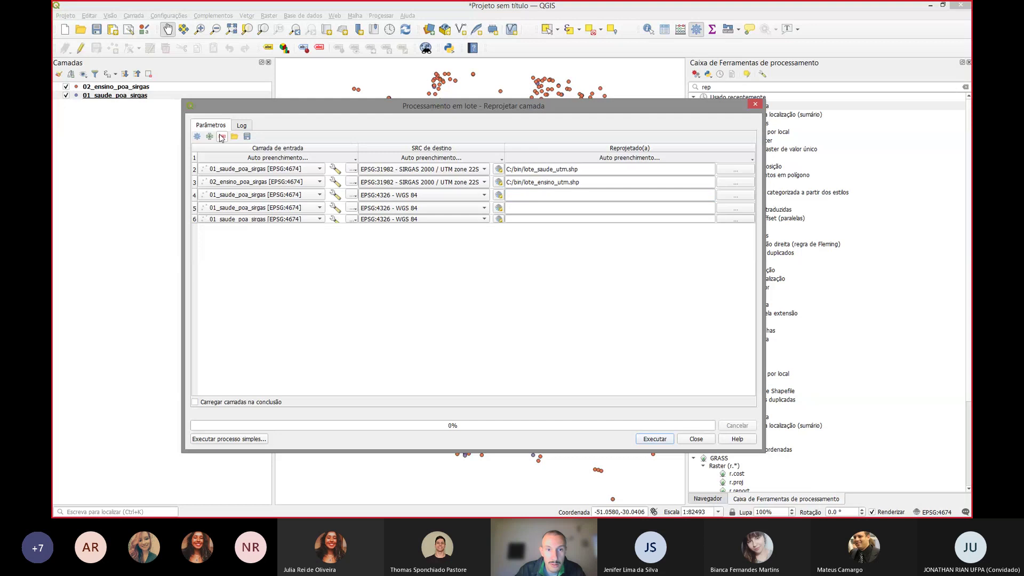
{"action": "left_click", "coordinate": [201, 194]}
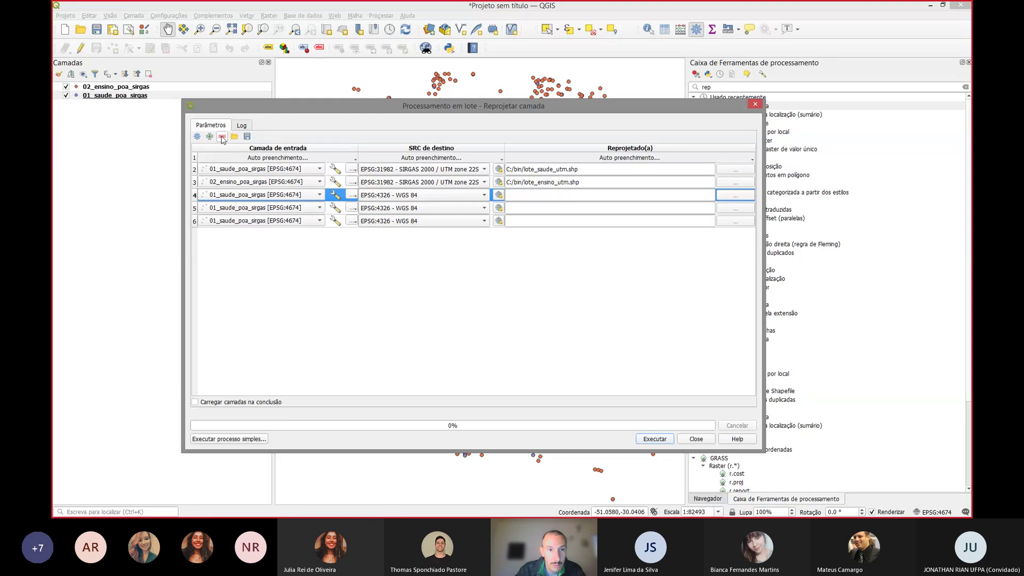
{"action": "left_click", "coordinate": [221, 137]}
{"action": "left_click", "coordinate": [195, 195]}
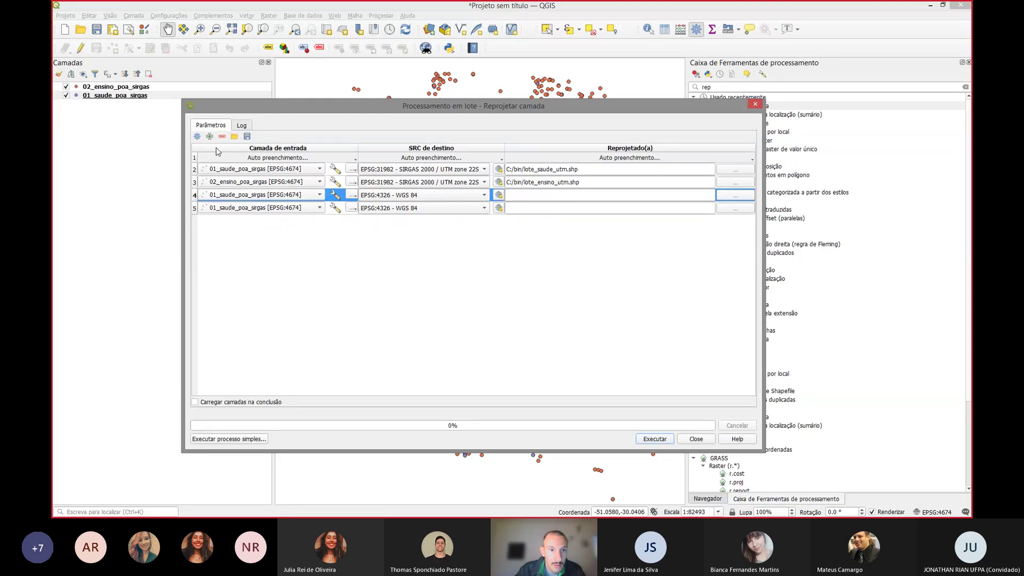
{"action": "left_click", "coordinate": [222, 136]}
{"action": "left_click", "coordinate": [201, 193]}
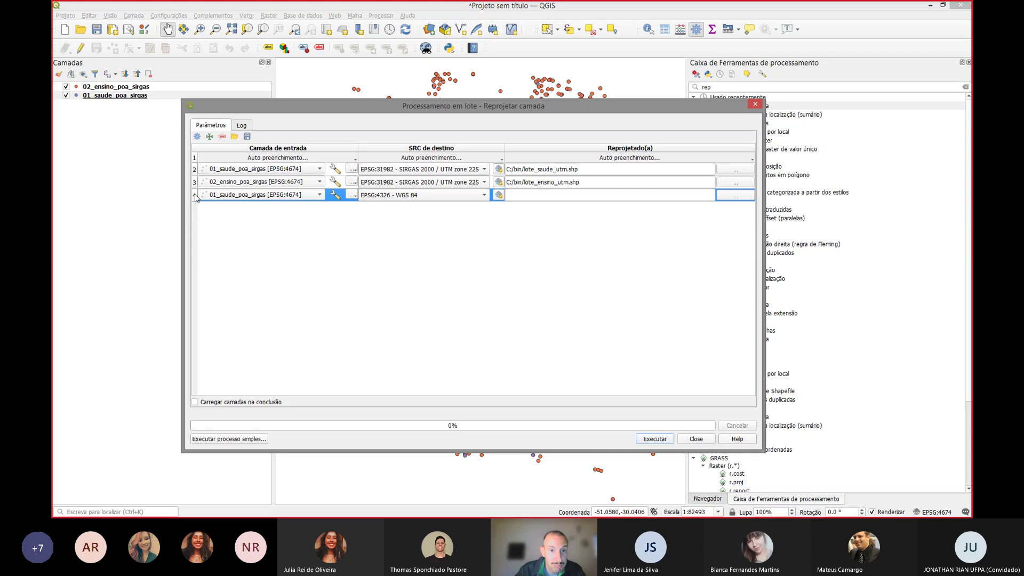
{"action": "left_click", "coordinate": [222, 136]}
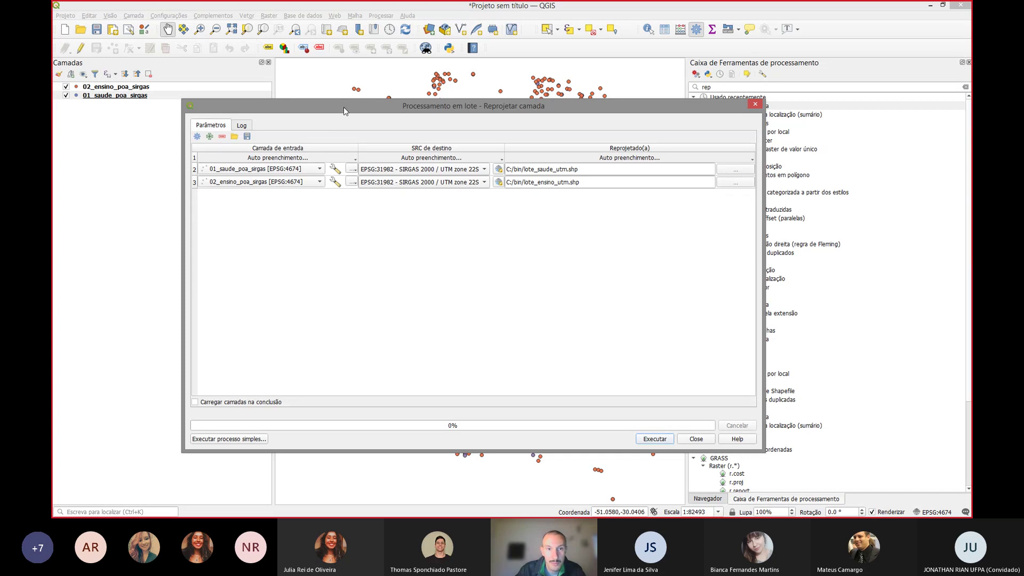
Step: Run the batch reprojection of the health and education layers without loading the results, and close the batch dialog
{"action": "left_click_drag", "start_coordinate": [345, 100], "coordinate": [345, 108]}
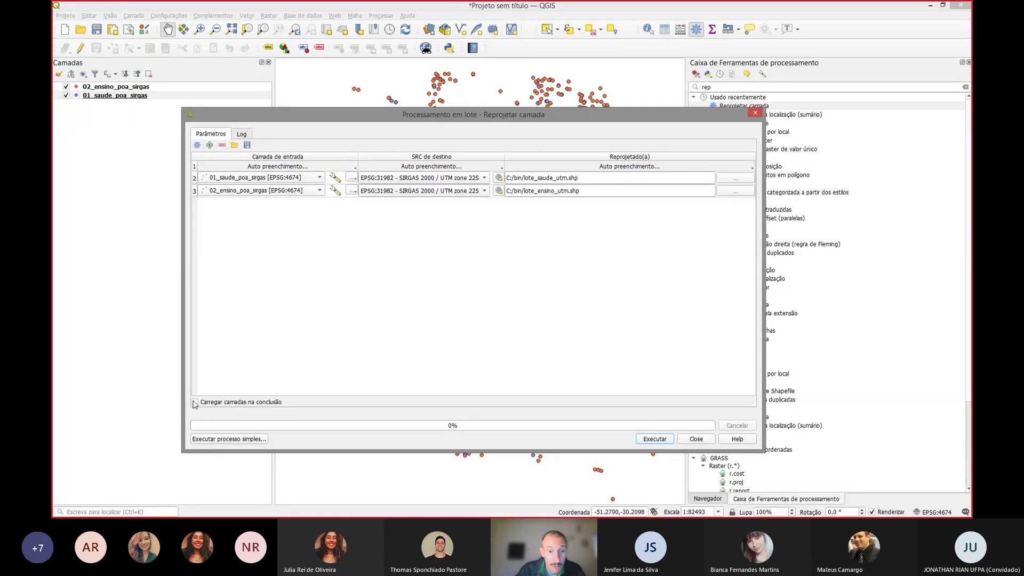
{"action": "left_click", "coordinate": [656, 439]}
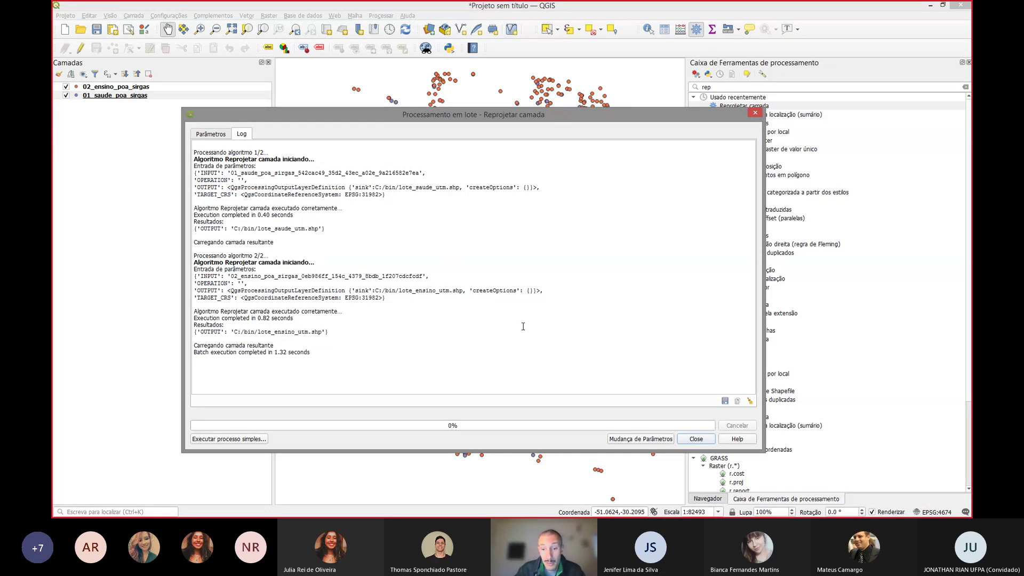
{"action": "left_click", "coordinate": [697, 439]}
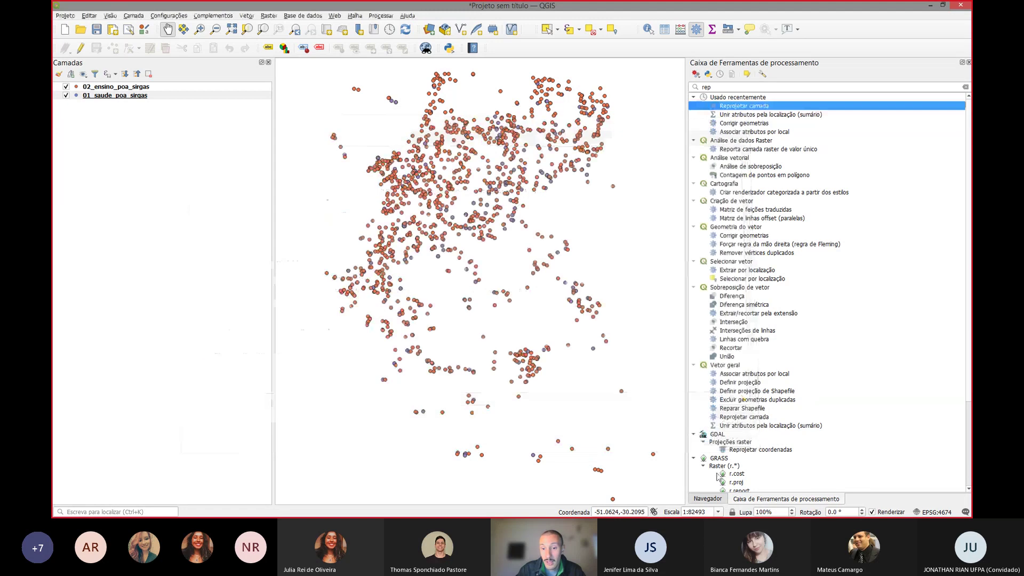
Step: Add the reprojected shapefiles lote_saude_utm.shp and lote_ensino_utm.shp from C:\bin to the project
{"action": "left_click", "coordinate": [710, 499]}
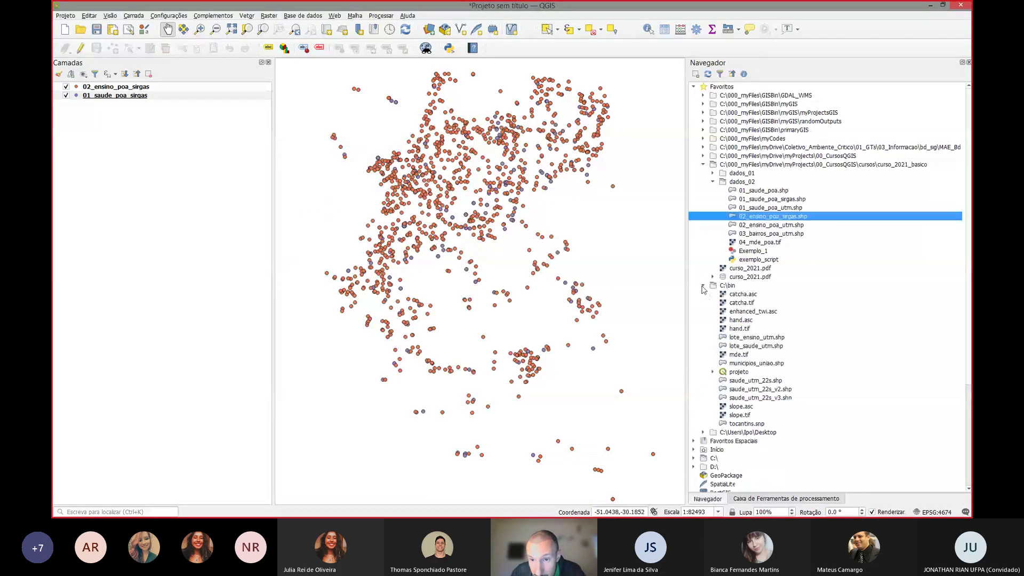
{"action": "double_click", "coordinate": [758, 346]}
{"action": "double_click", "coordinate": [758, 338]}
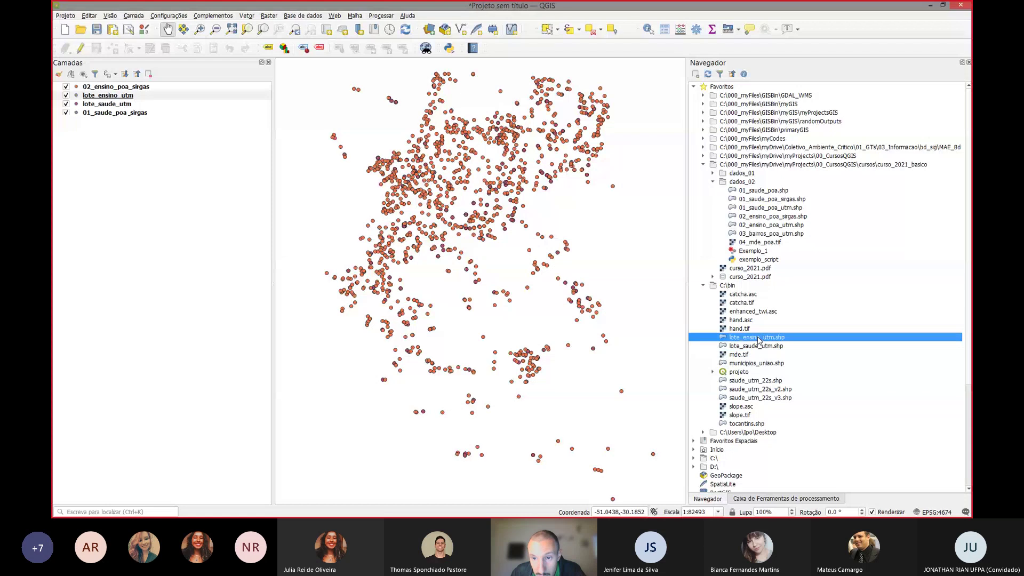
Step: Hide 01_saude_poa_sirgas and lote_saude_utm, and recolour the 02_ensino_poa_sirgas points blue
{"action": "left_click", "coordinate": [66, 112]}
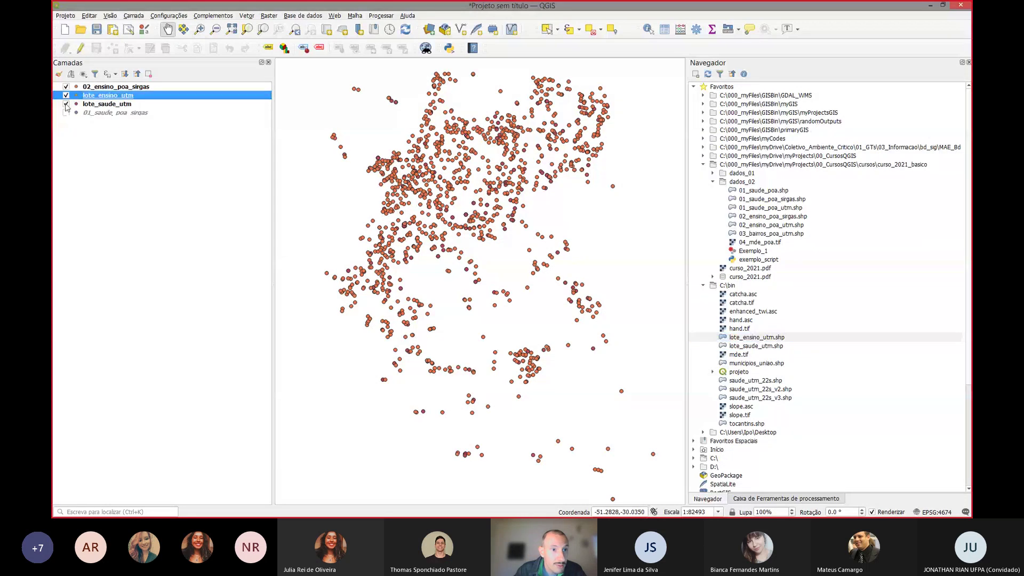
{"action": "left_click", "coordinate": [67, 104]}
{"action": "left_click", "coordinate": [80, 87]}
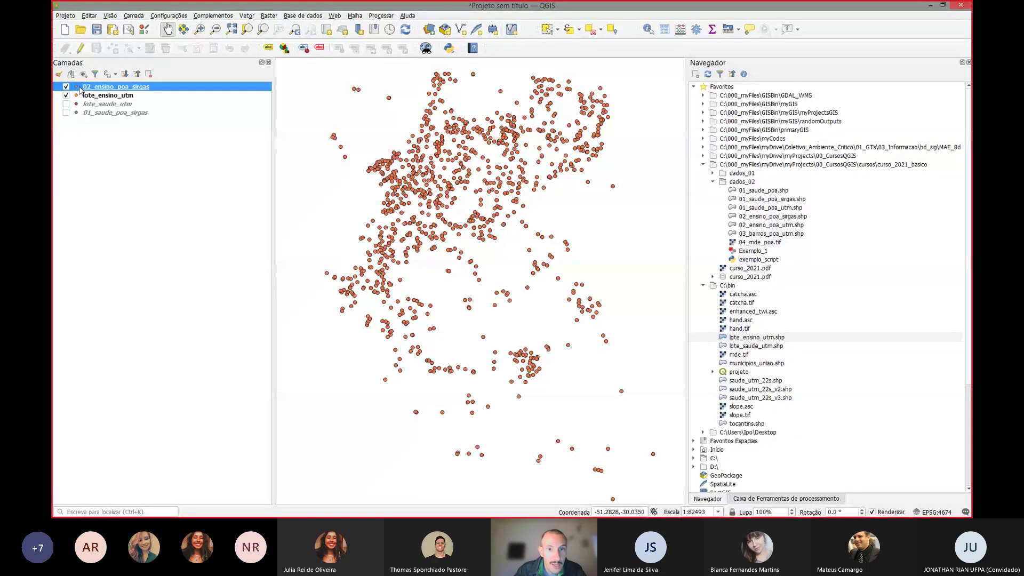
{"action": "right_click", "coordinate": [80, 89]}
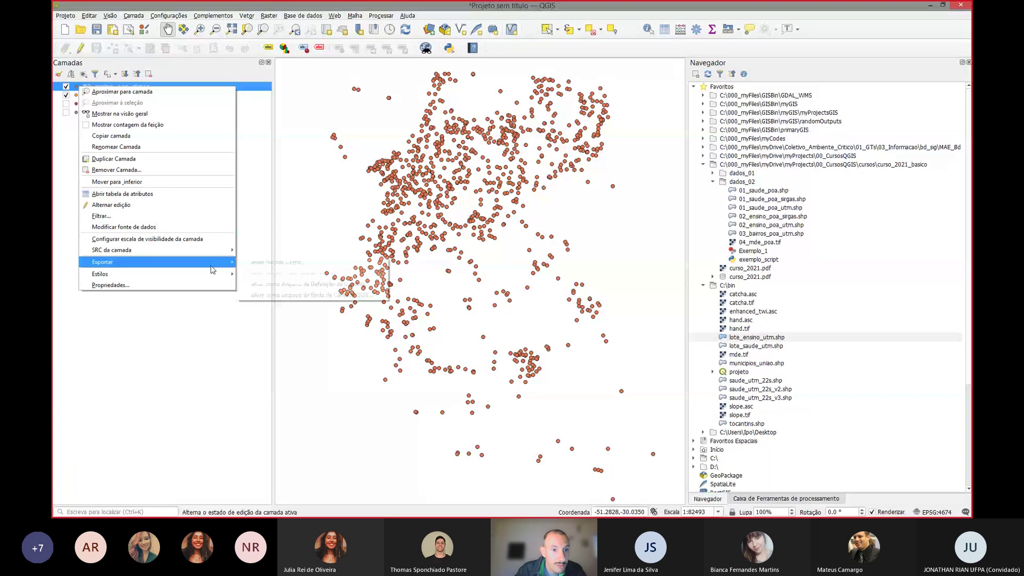
{"action": "mouse_move", "coordinate": [217, 278]}
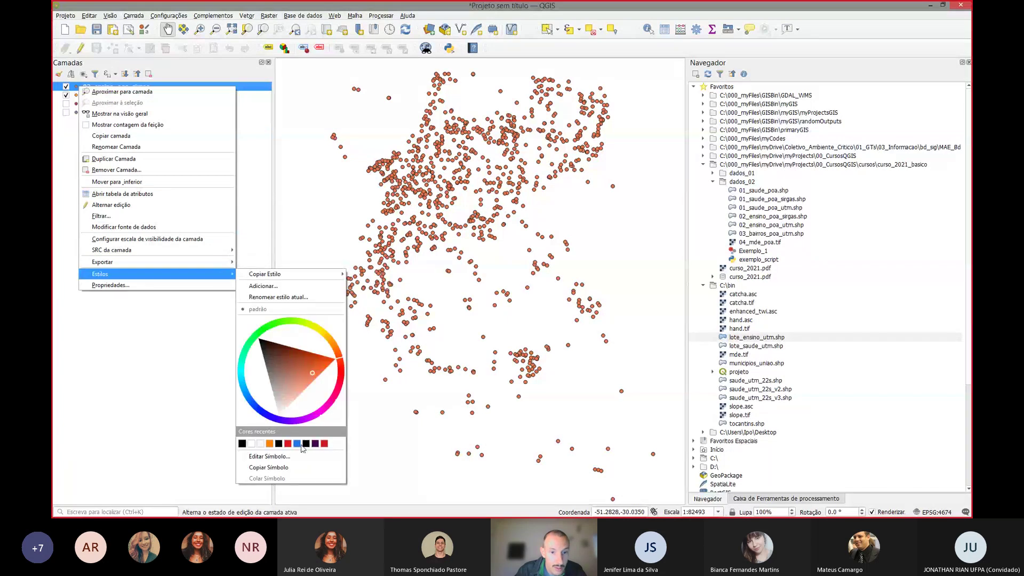
{"action": "left_click", "coordinate": [296, 444]}
{"action": "left_click", "coordinate": [278, 188]}
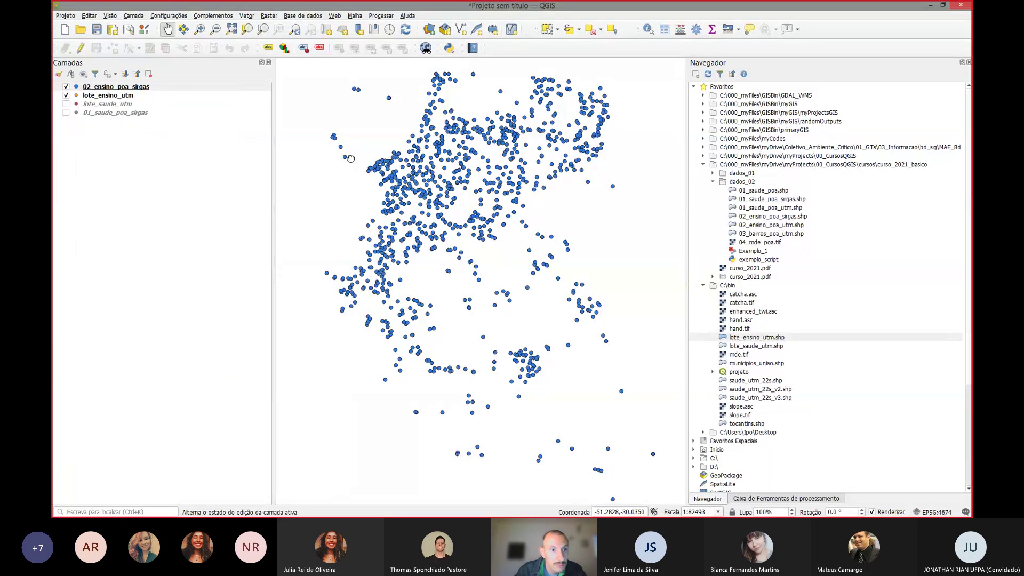
Step: Hide 02_ensino_poa_sirgas and show only the reprojected lote_ensino_utm and lote_saude_utm layers on the map
{"action": "left_click", "coordinate": [66, 86]}
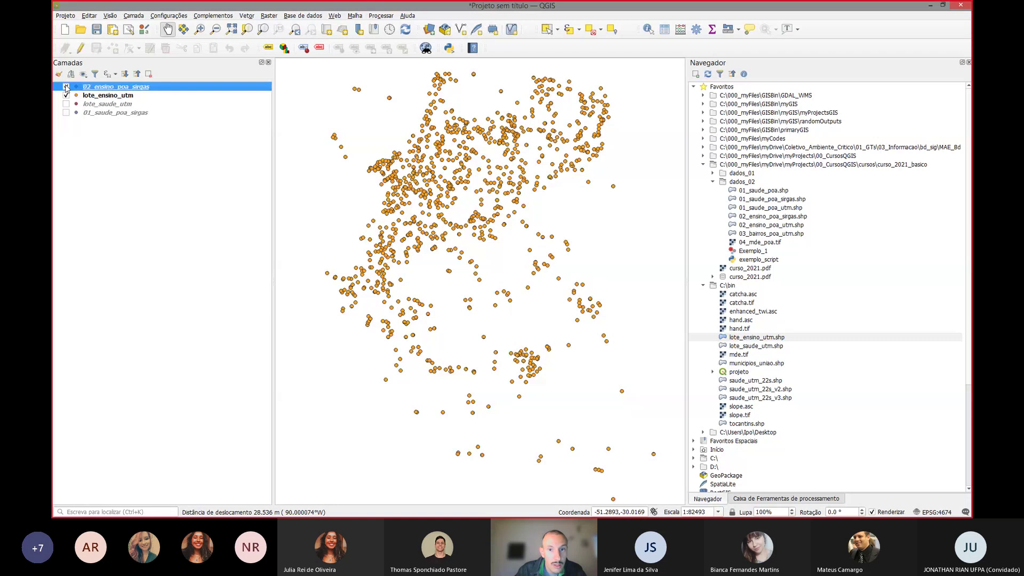
{"action": "left_click", "coordinate": [66, 87]}
{"action": "left_click", "coordinate": [66, 95]}
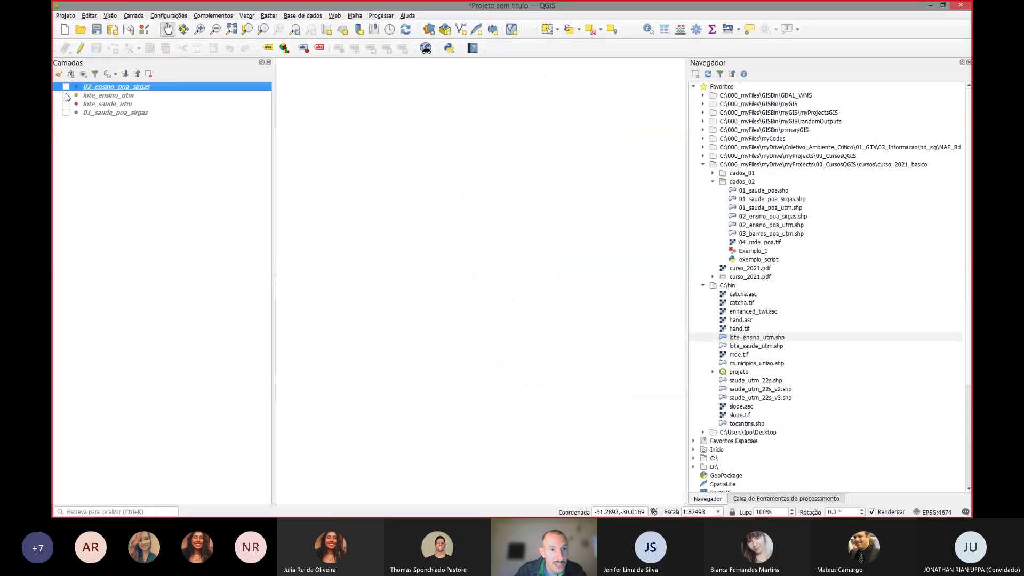
{"action": "left_click", "coordinate": [66, 95]}
{"action": "left_click", "coordinate": [66, 104]}
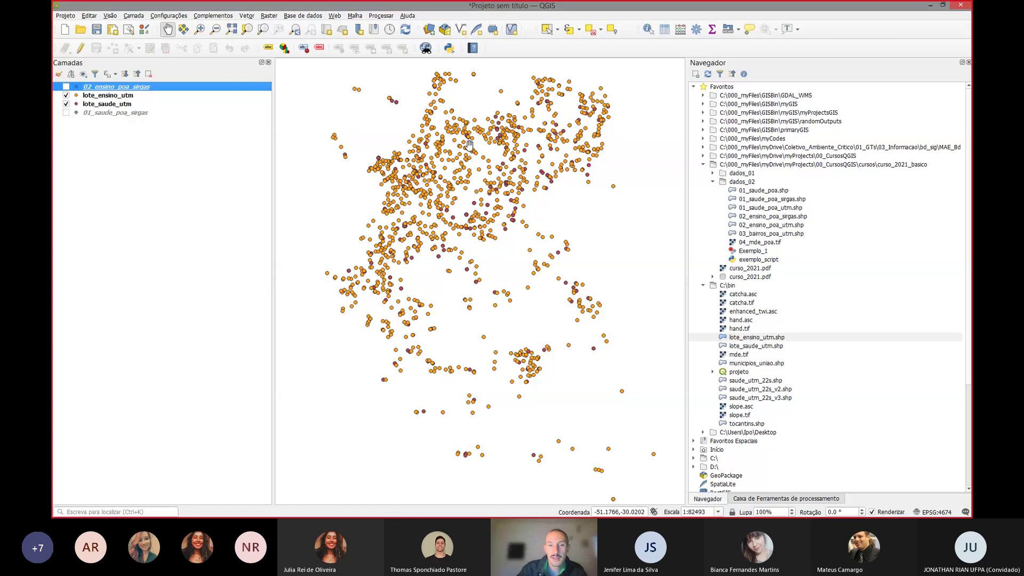
{"action": "scroll", "coordinate": [459, 158], "scroll_direction": "down", "scroll_amount": 1}
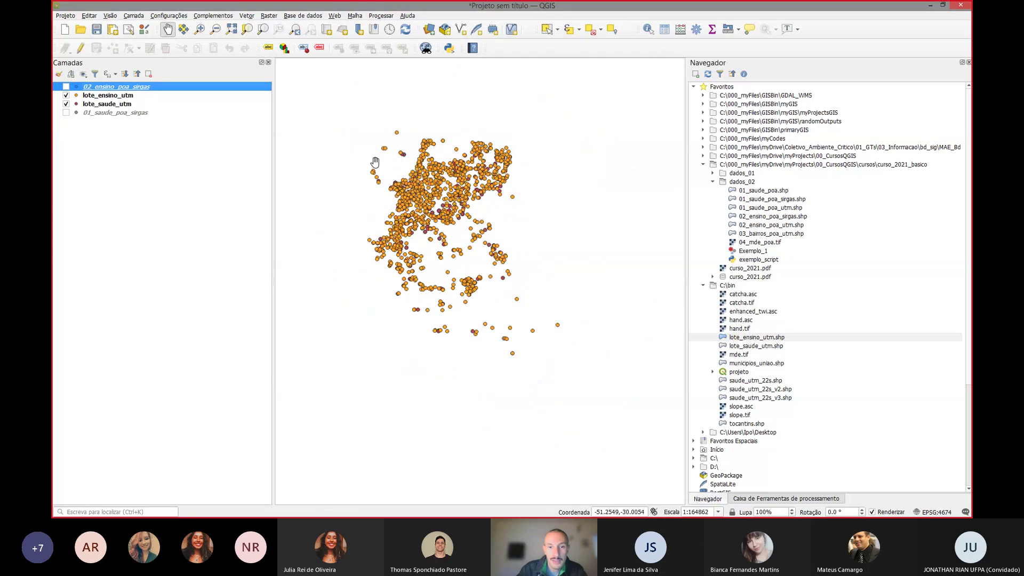
{"action": "left_click_drag", "start_coordinate": [358, 153], "coordinate": [377, 162]}
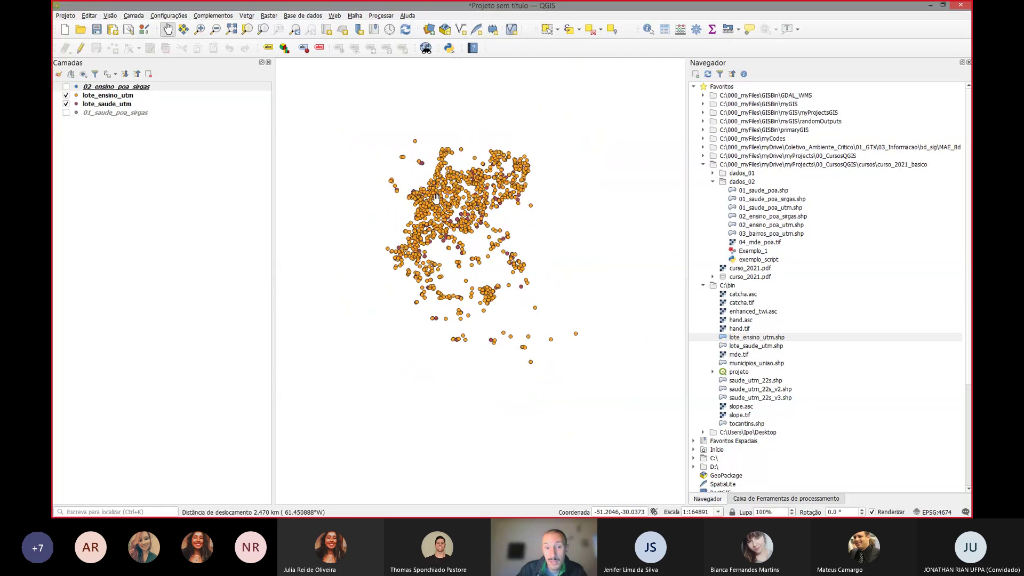
{"action": "scroll", "coordinate": [436, 197], "scroll_direction": "up", "scroll_amount": 1}
{"action": "left_click_drag", "start_coordinate": [457, 209], "coordinate": [449, 202]}
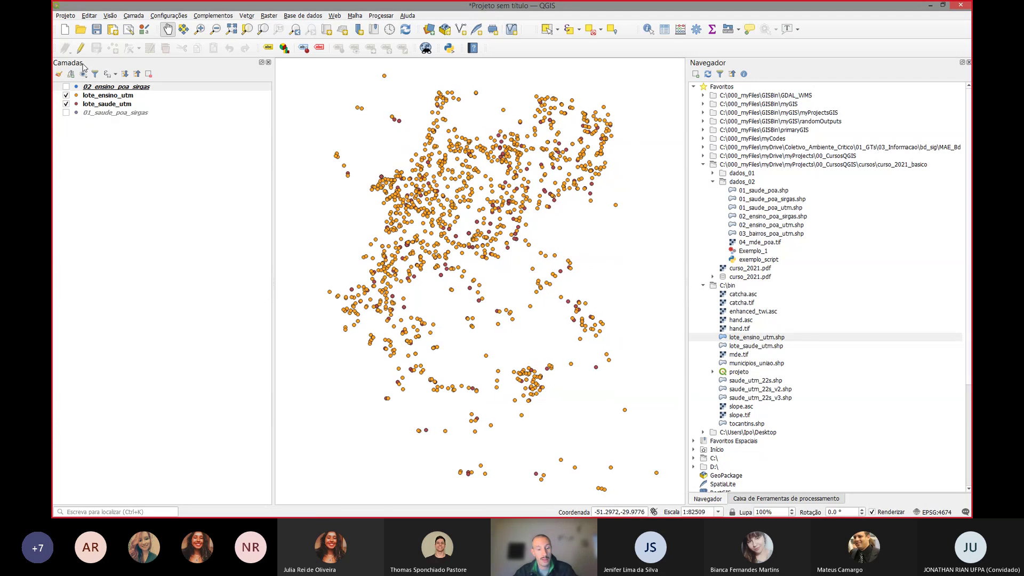
{"action": "key", "text": "alt+Tab"}
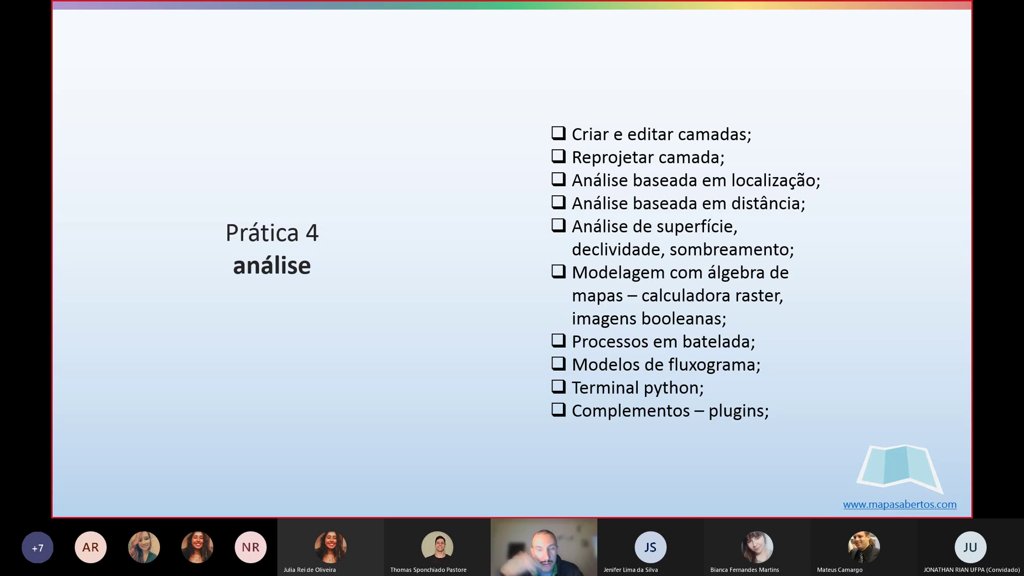
{"action": "key", "text": "alt+Tab"}
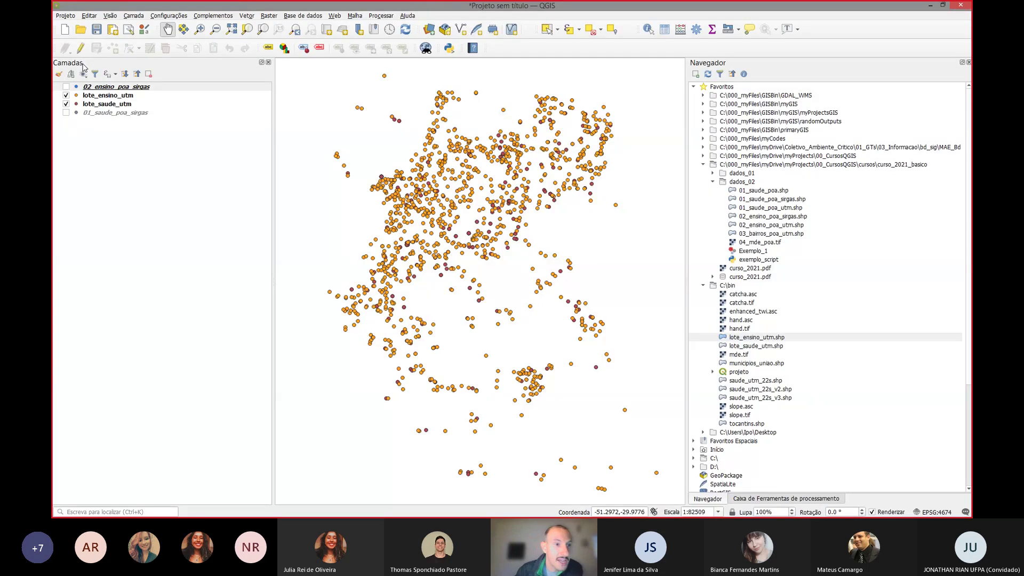
{"action": "left_click", "coordinate": [108, 96]}
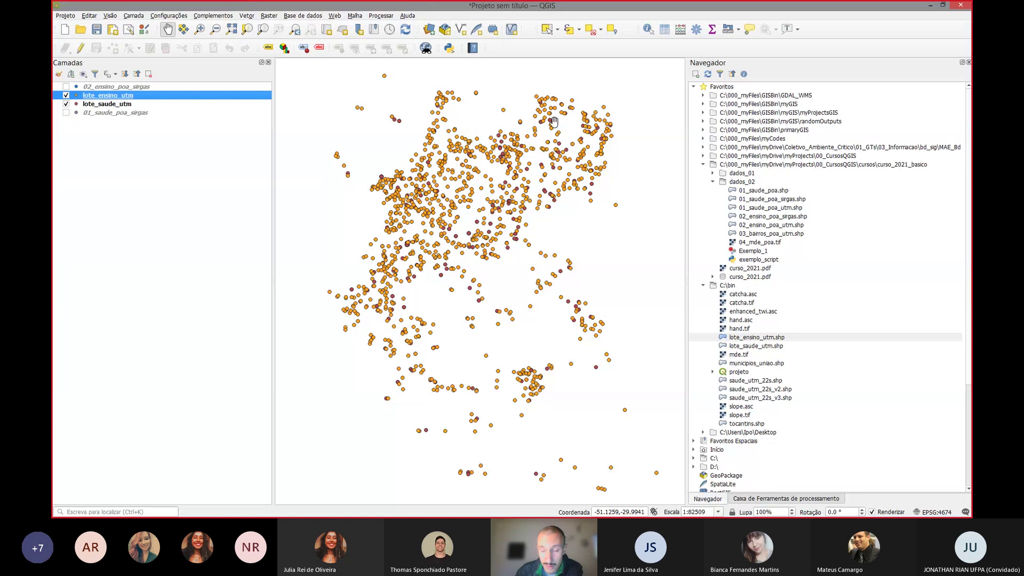
{"action": "left_click", "coordinate": [740, 499]}
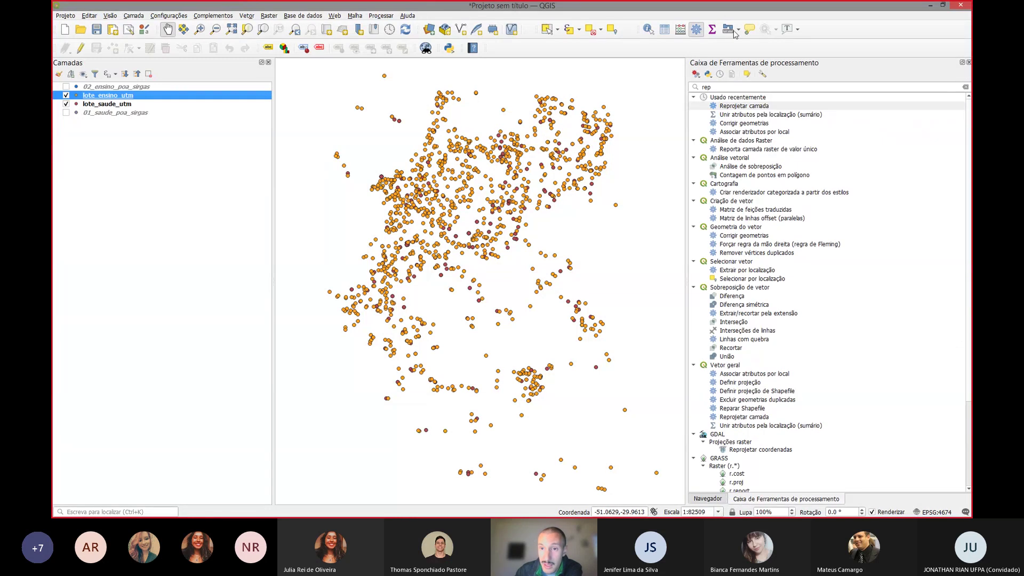
{"action": "left_click", "coordinate": [766, 106]}
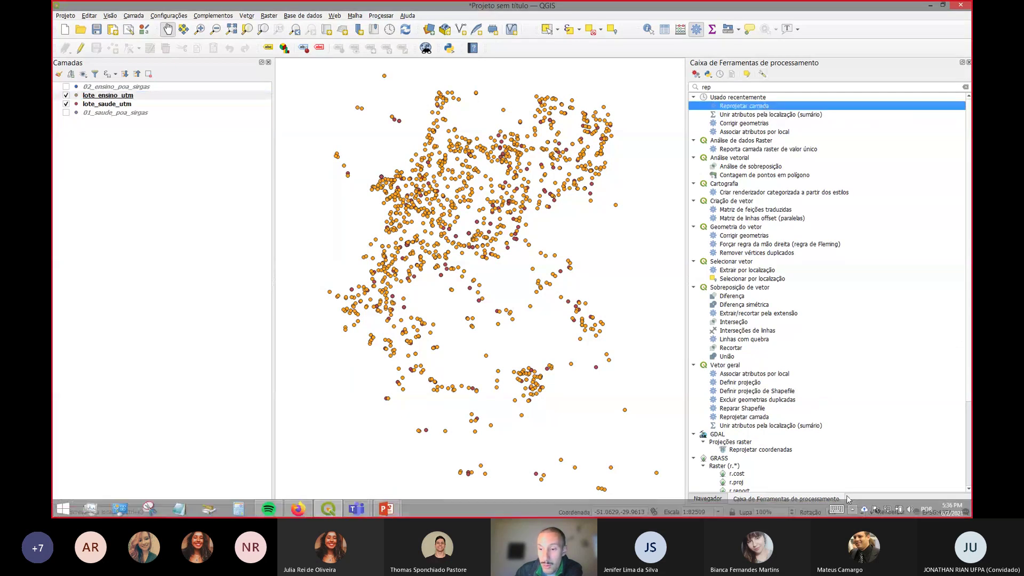
{"action": "right_click", "coordinate": [744, 109]}
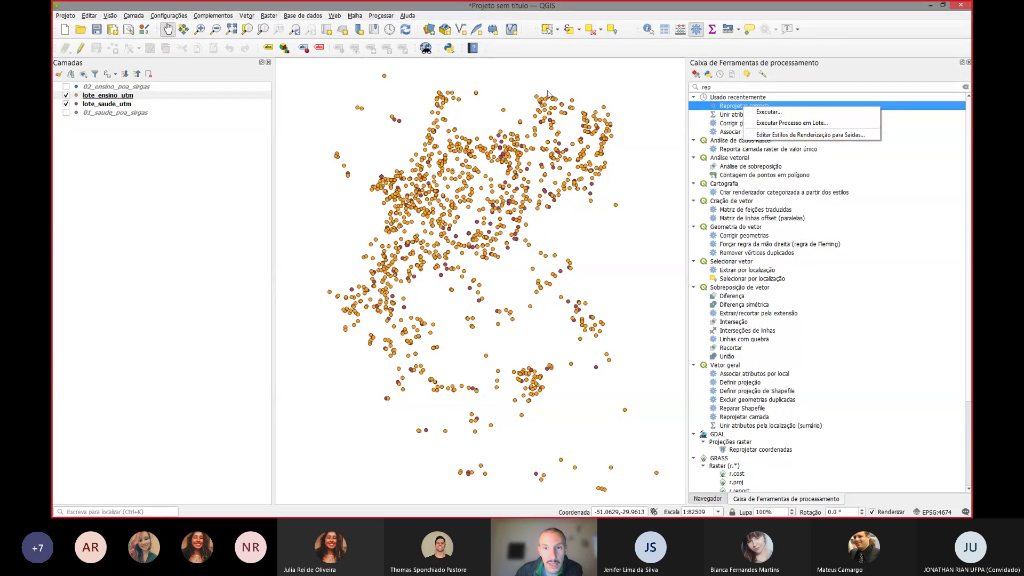
{"action": "left_click", "coordinate": [72, 216]}
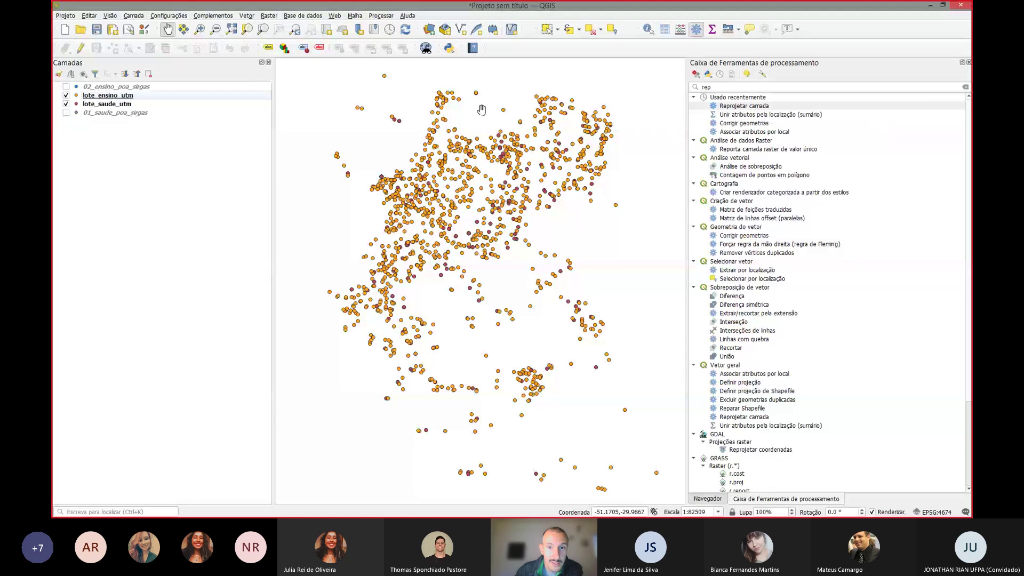
{"action": "left_click_drag", "start_coordinate": [482, 110], "coordinate": [476, 105]}
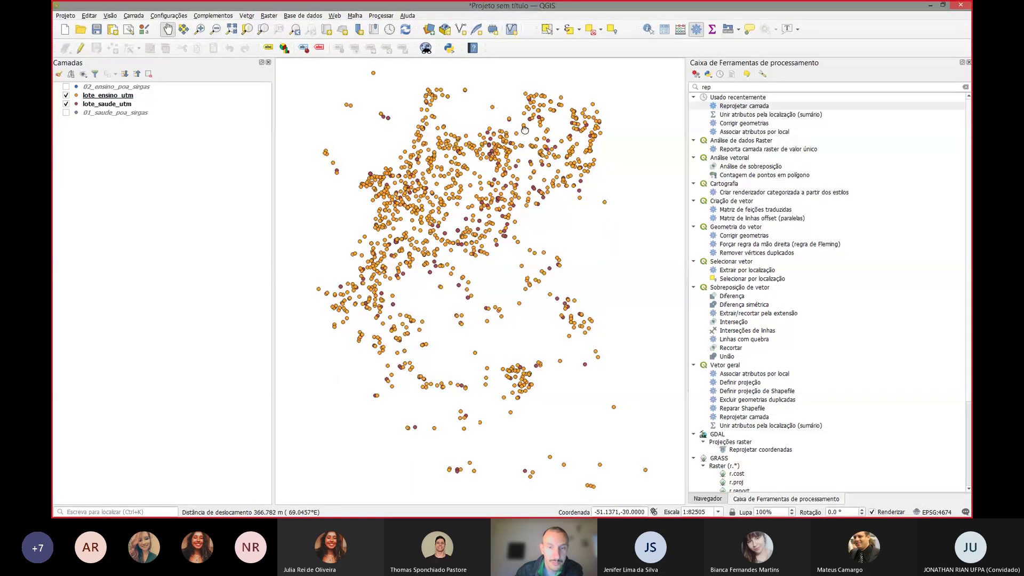
{"action": "left_click_drag", "start_coordinate": [540, 134], "coordinate": [536, 135]}
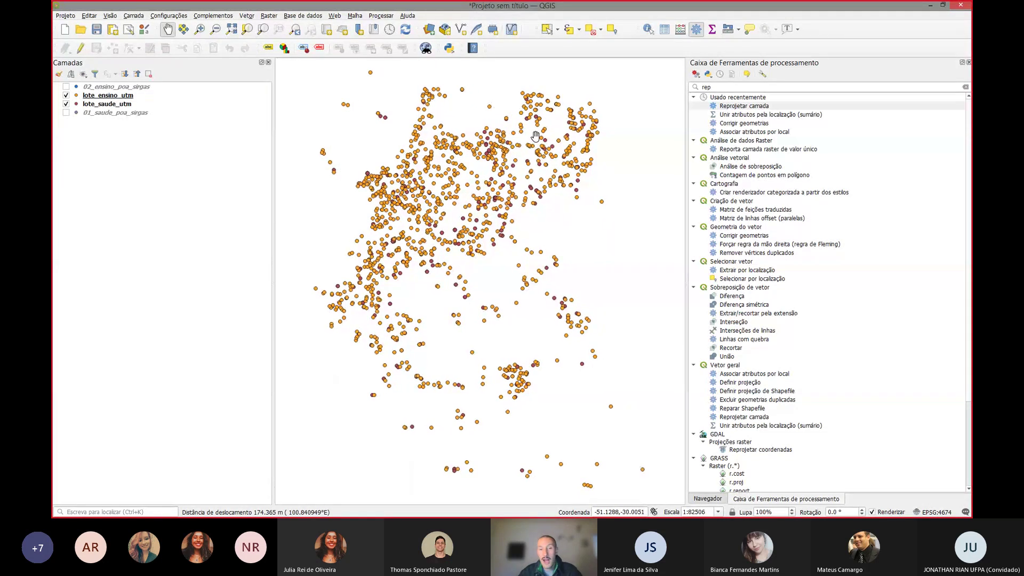
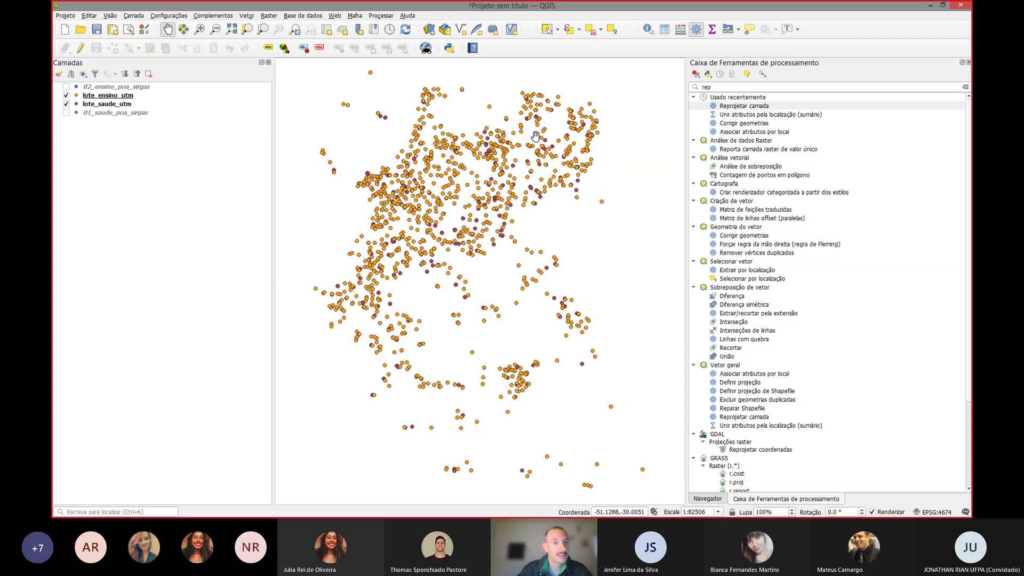
Step: Start a new project without saving the current one and load 01_saude_poa_utm, 02_ensino_poa_utm and 03_bairros_poa_utm from dados_02
{"action": "left_click", "coordinate": [65, 29]}
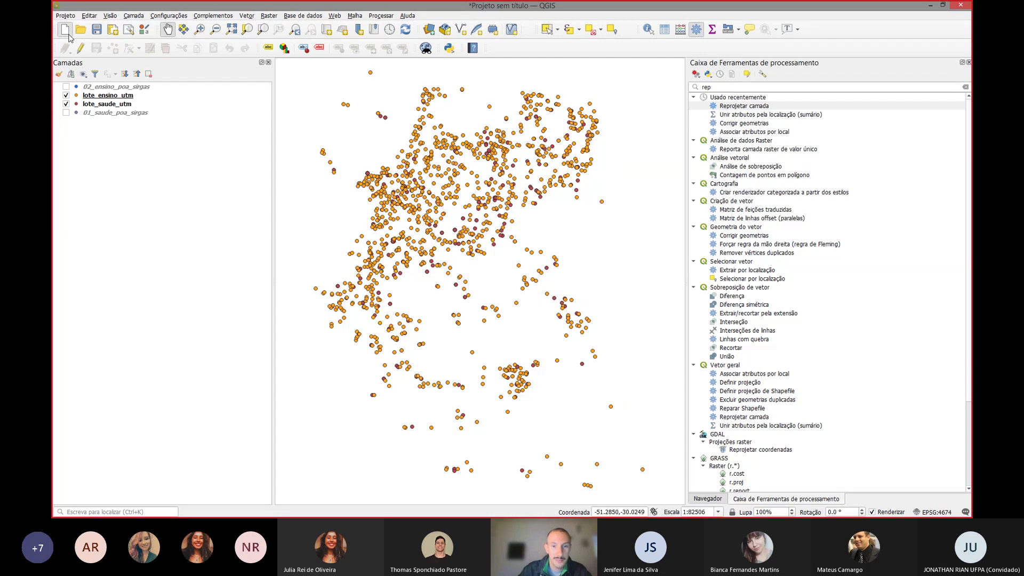
{"action": "left_click", "coordinate": [498, 276]}
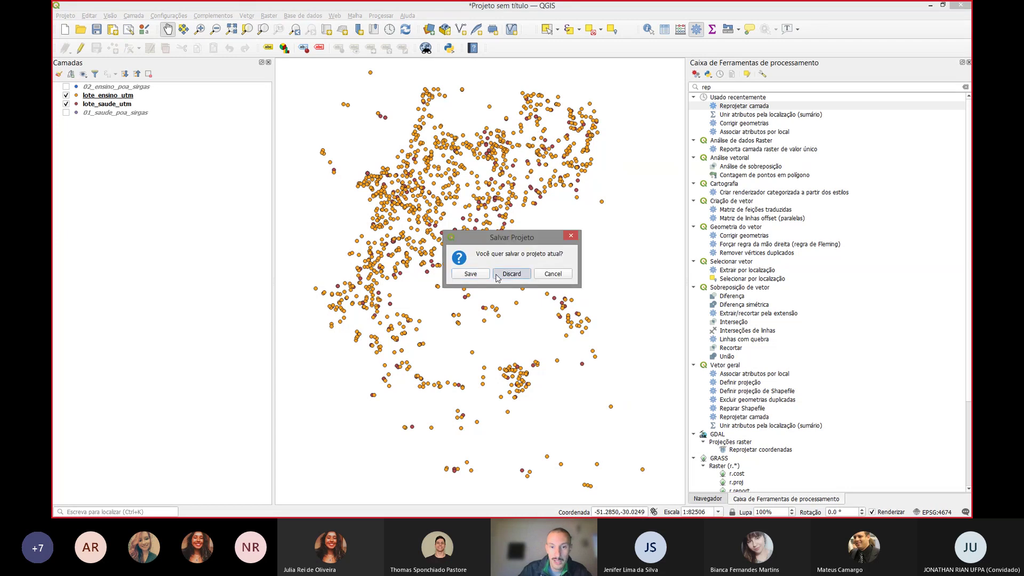
{"action": "left_click", "coordinate": [708, 499]}
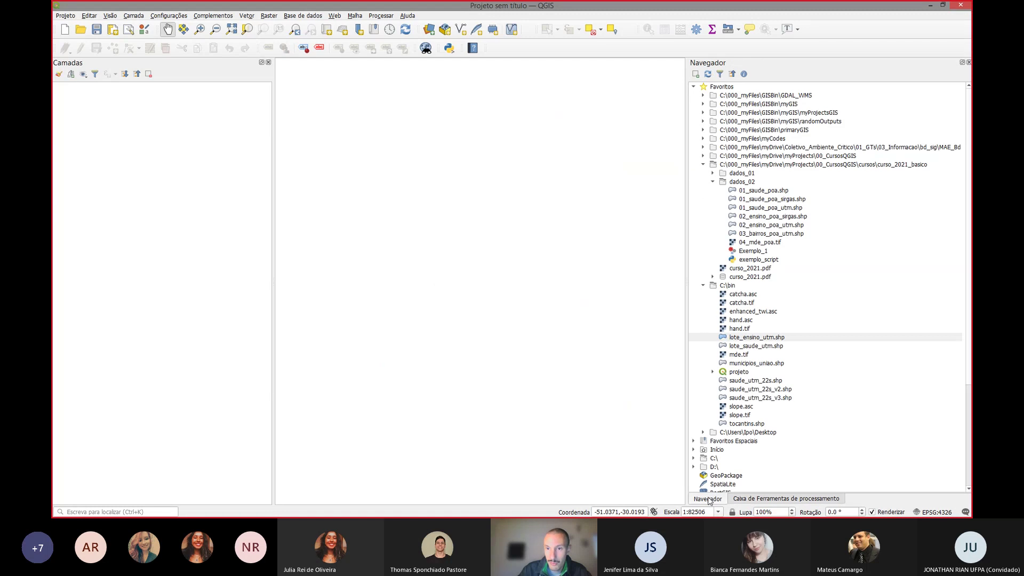
{"action": "left_click", "coordinate": [779, 208]}
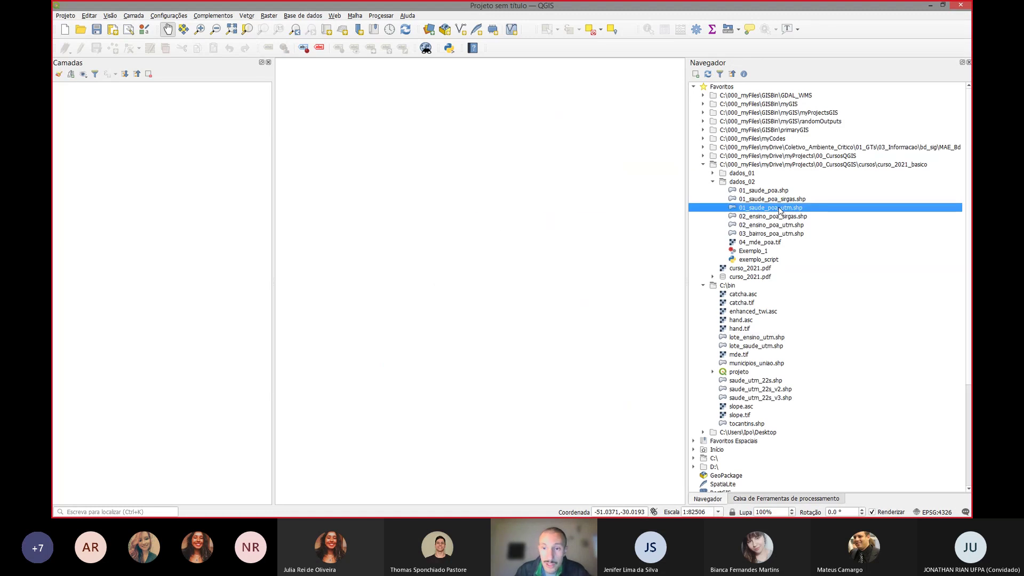
{"action": "double_click", "coordinate": [779, 209]}
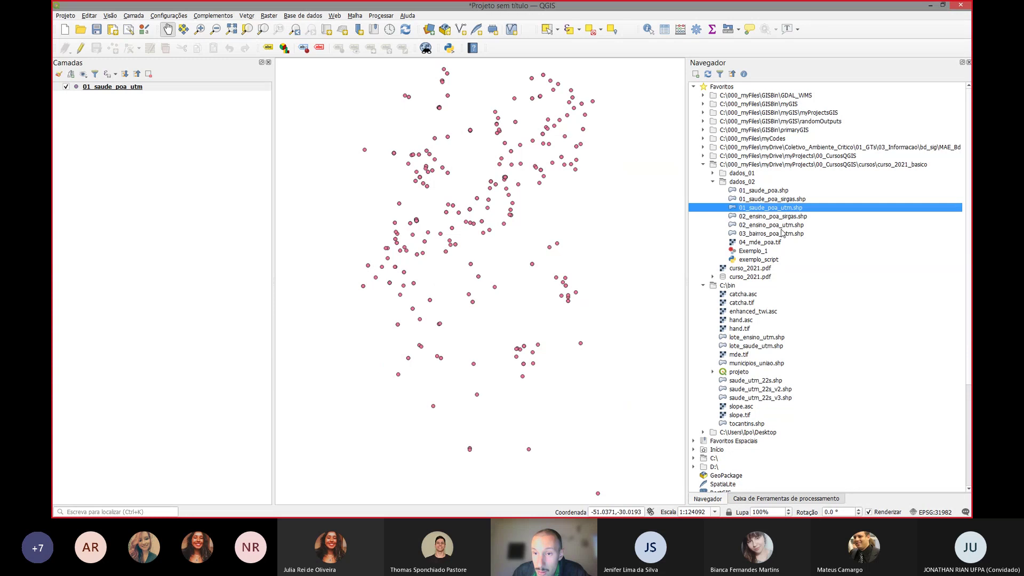
{"action": "left_click", "coordinate": [787, 225]}
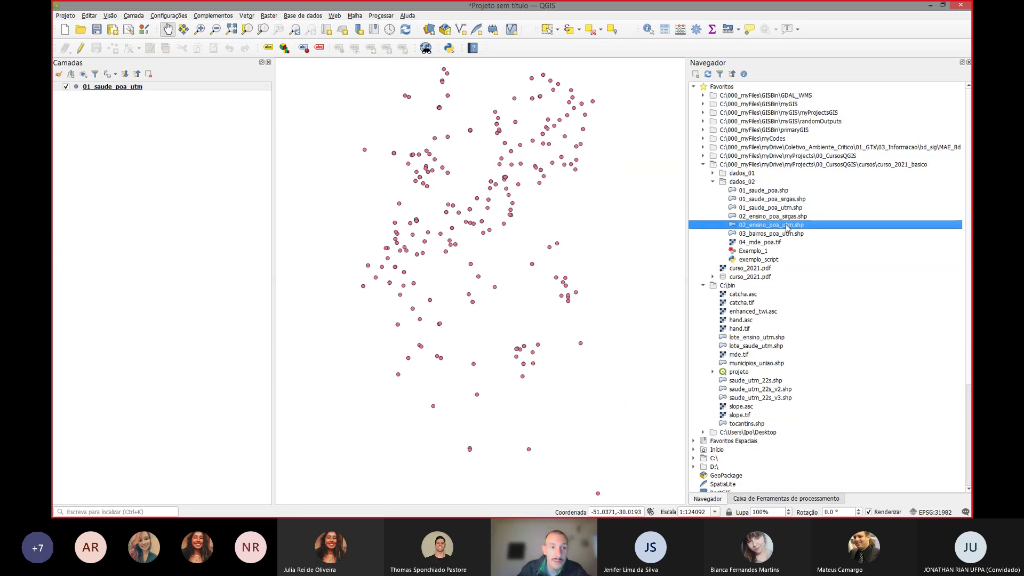
{"action": "double_click", "coordinate": [787, 225]}
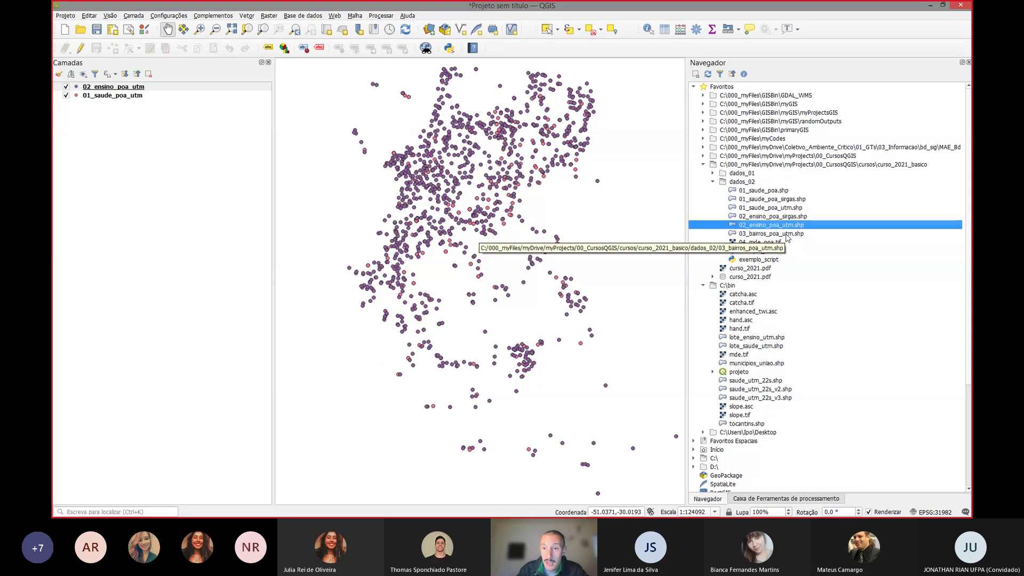
{"action": "left_click", "coordinate": [788, 234]}
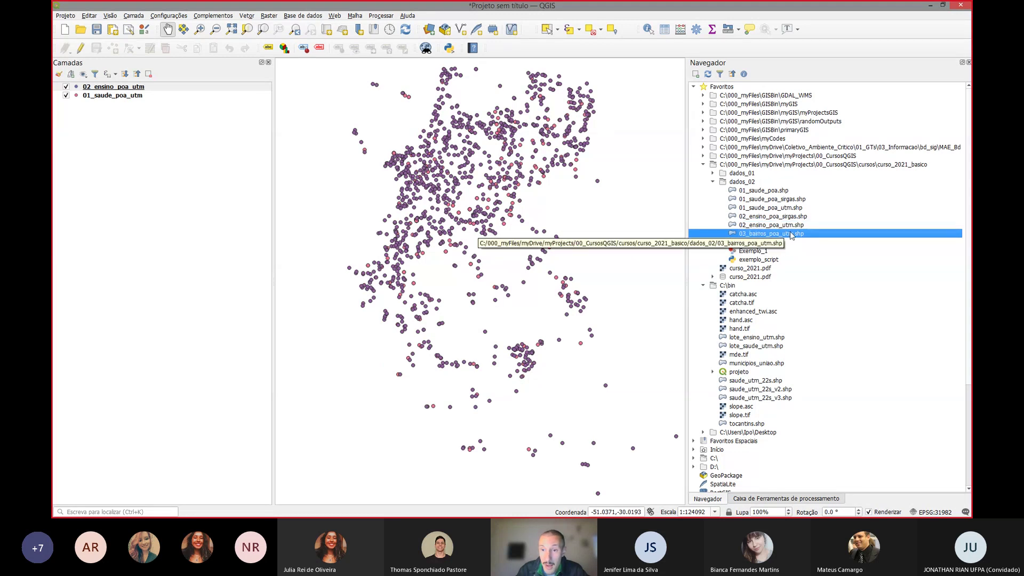
{"action": "double_click", "coordinate": [791, 235]}
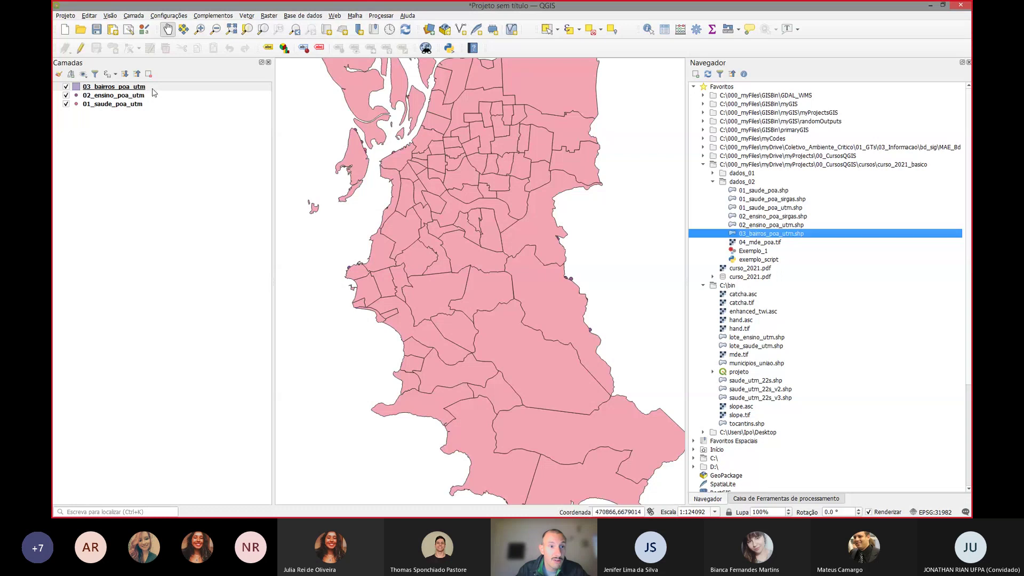
Step: Move 03_bairros_poa_utm to the bottom of the layer order, beneath the education and health points
{"action": "left_click_drag", "start_coordinate": [153, 88], "coordinate": [153, 108]}
{"action": "scroll", "coordinate": [505, 288], "scroll_direction": "down", "scroll_amount": 1}
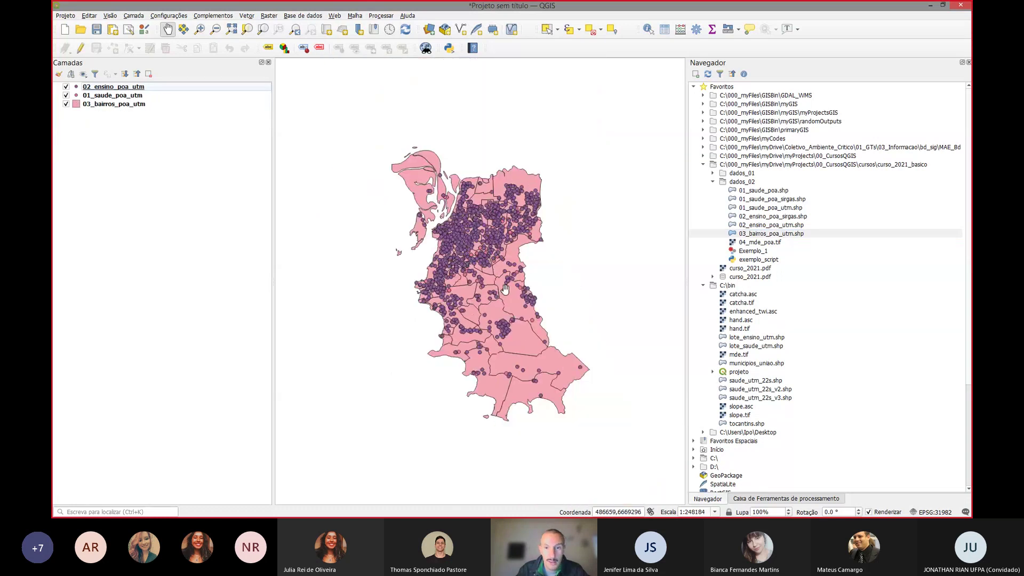
{"action": "scroll", "coordinate": [505, 289], "scroll_direction": "up", "scroll_amount": 1}
{"action": "left_click_drag", "start_coordinate": [408, 267], "coordinate": [414, 249]}
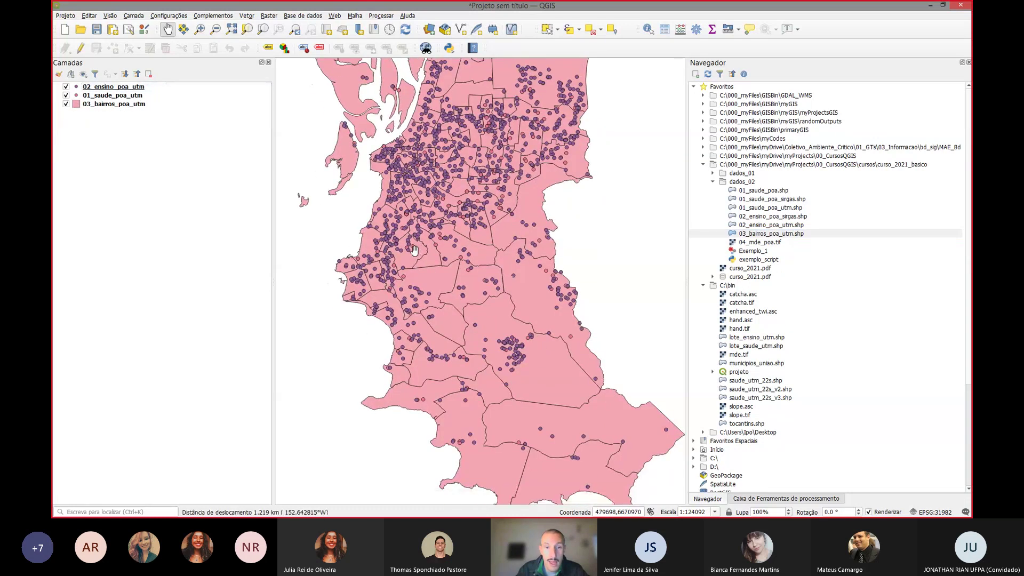
{"action": "scroll", "coordinate": [414, 250], "scroll_direction": "down", "scroll_amount": 1}
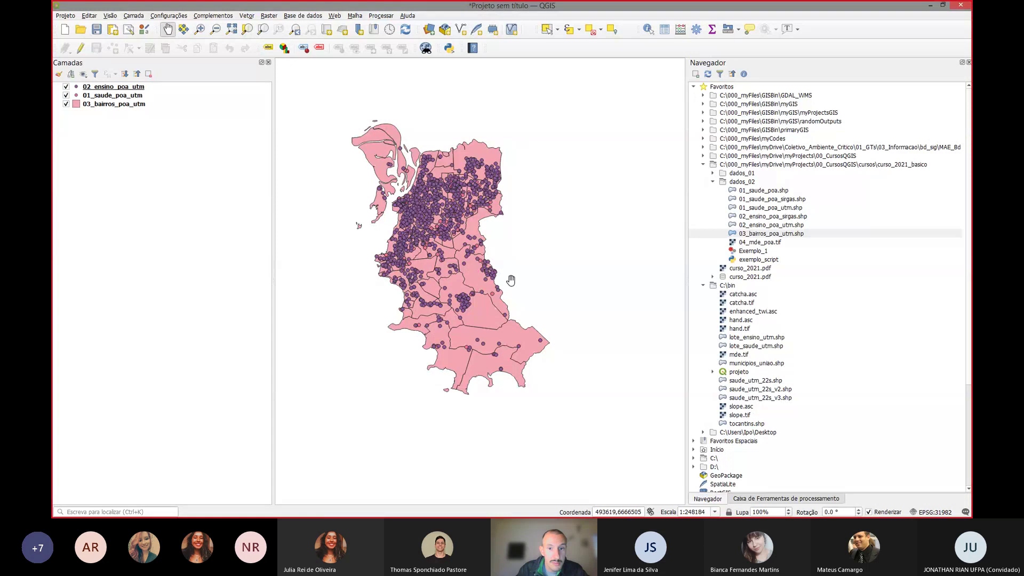
{"action": "scroll", "coordinate": [400, 253], "scroll_direction": "up", "scroll_amount": 1}
{"action": "scroll", "coordinate": [426, 213], "scroll_direction": "up", "scroll_amount": 1}
{"action": "left_click_drag", "start_coordinate": [532, 212], "coordinate": [504, 169]}
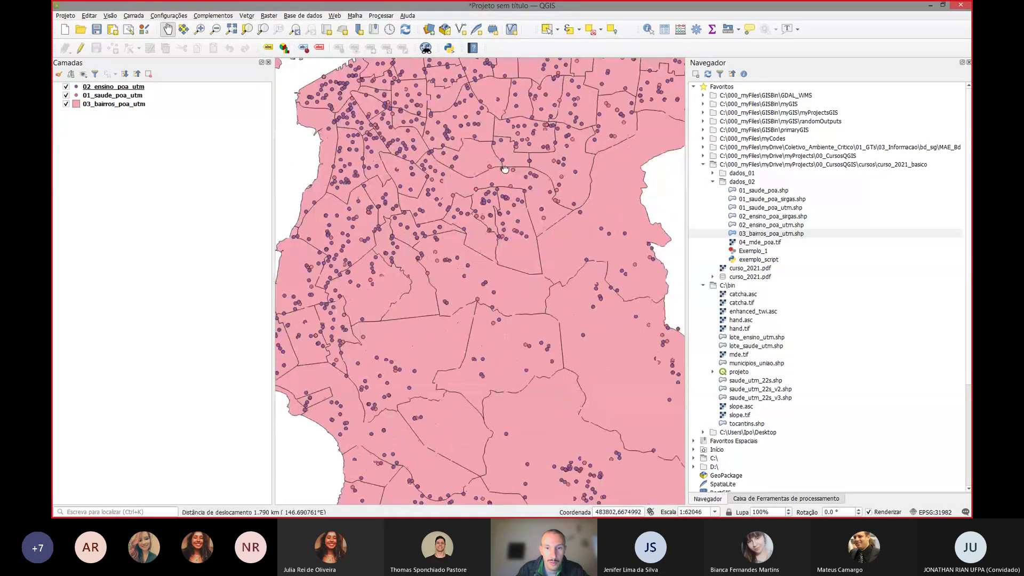
Step: Label the 03_bairros_poa_utm polygons with individual labels taken from the NmBOP field
{"action": "left_click", "coordinate": [78, 105]}
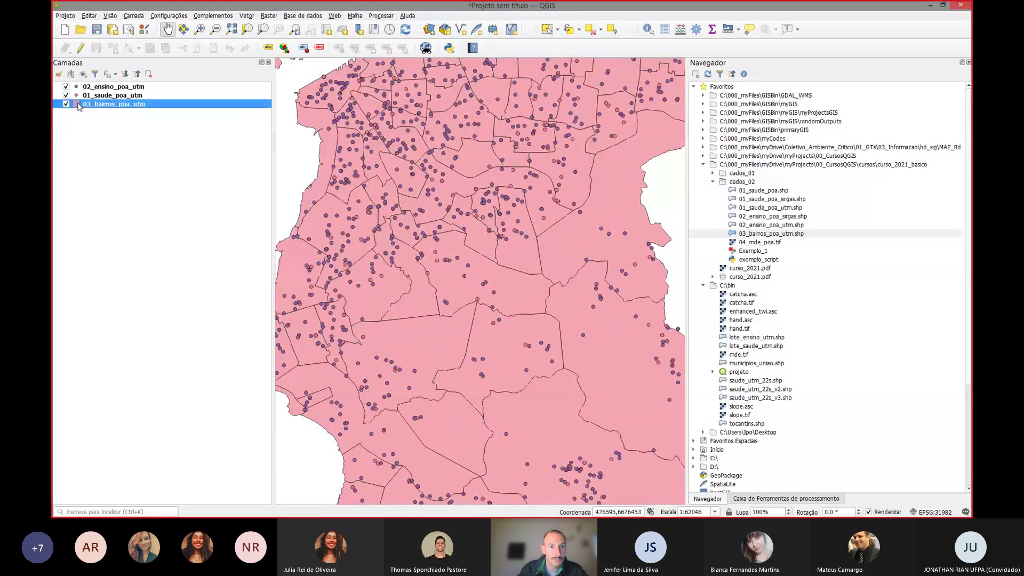
{"action": "double_click", "coordinate": [78, 105]}
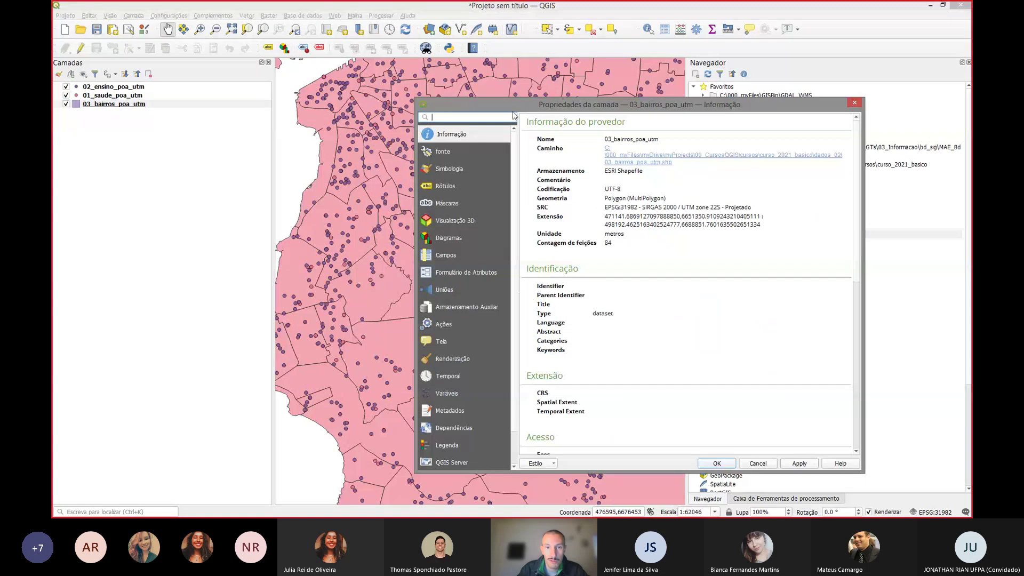
{"action": "left_click_drag", "start_coordinate": [510, 110], "coordinate": [476, 89]}
{"action": "left_click", "coordinate": [415, 148]}
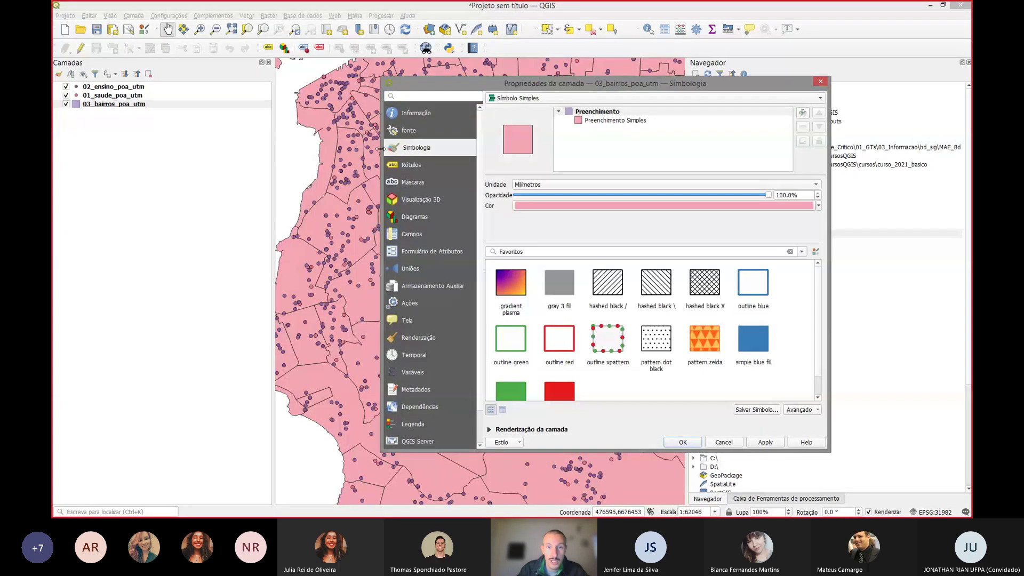
{"action": "left_click", "coordinate": [411, 166]}
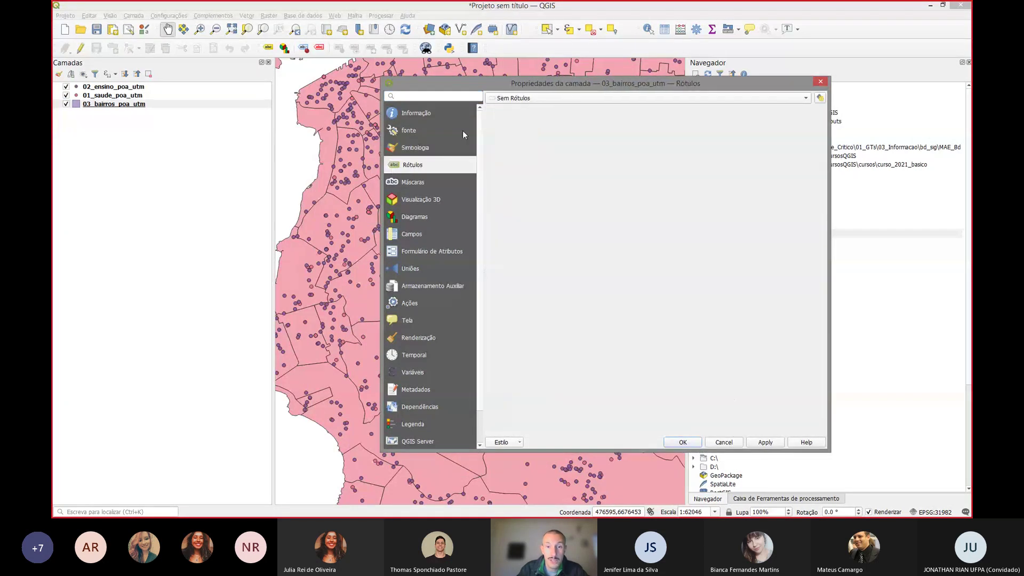
{"action": "left_click", "coordinate": [506, 99]}
{"action": "left_click", "coordinate": [512, 110]}
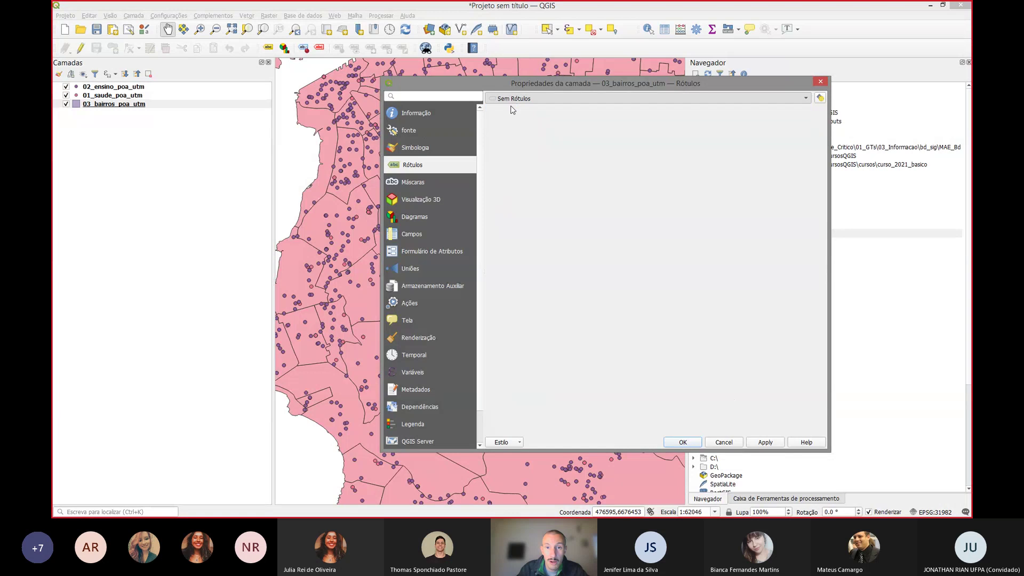
{"action": "left_click", "coordinate": [805, 112]}
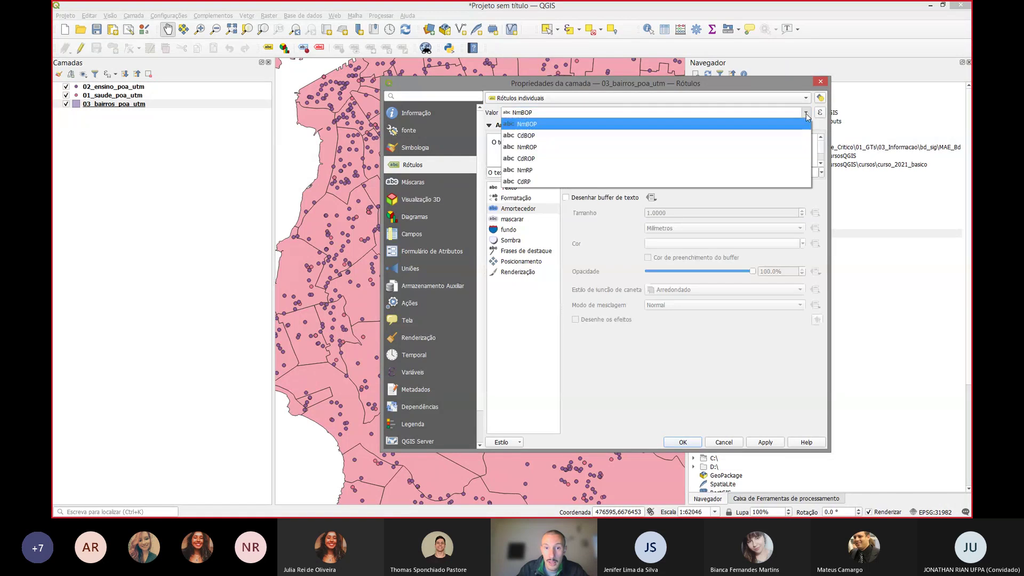
{"action": "left_click", "coordinate": [793, 114]}
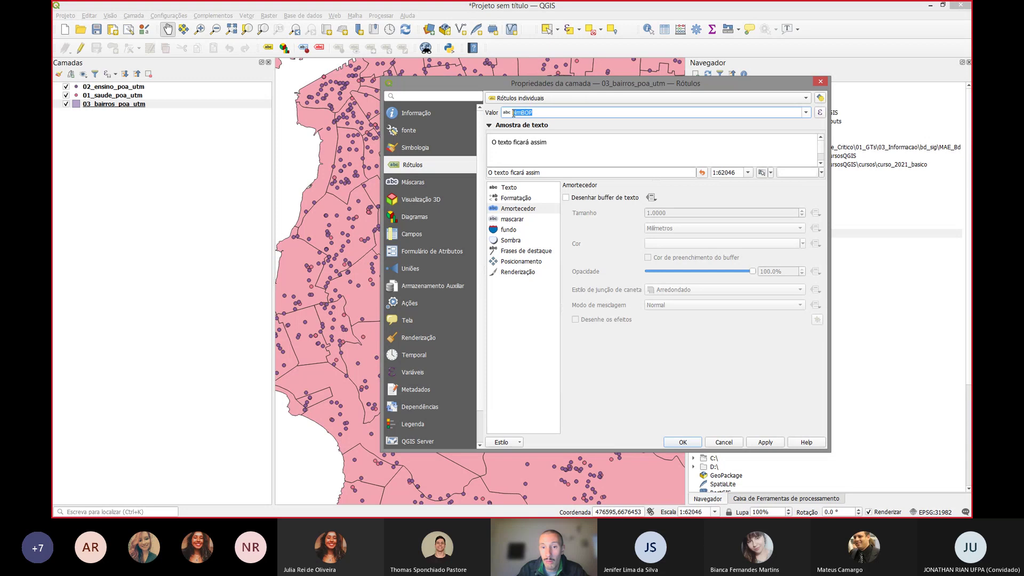
{"action": "left_click", "coordinate": [765, 442]}
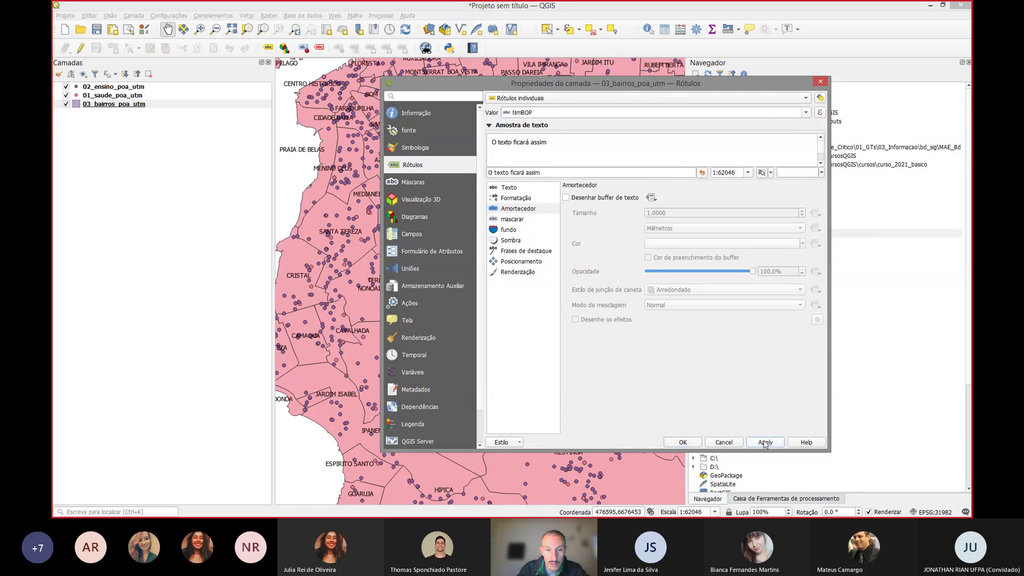
{"action": "left_click", "coordinate": [683, 442]}
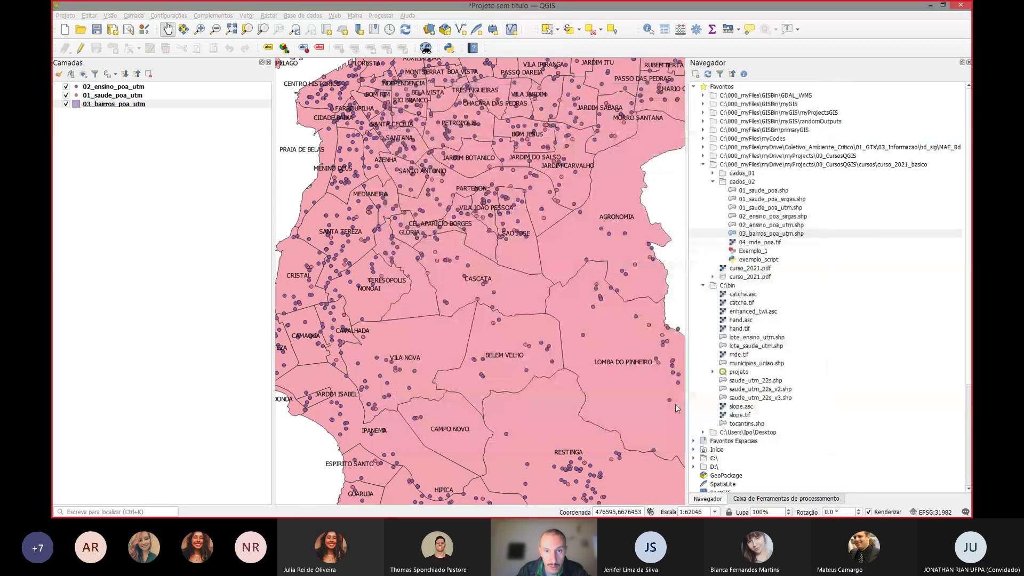
Step: Examine the neighbourhood labels across the northern, central and southern parts of Porto Alegre
{"action": "left_click_drag", "start_coordinate": [392, 120], "coordinate": [392, 232]}
{"action": "scroll", "coordinate": [565, 136], "scroll_direction": "up", "scroll_amount": 1}
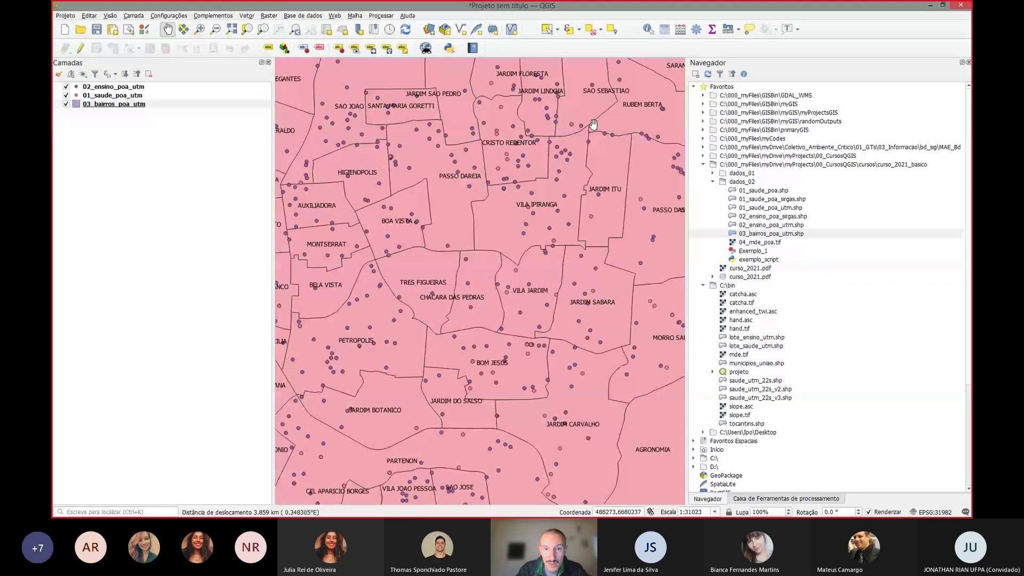
{"action": "left_click_drag", "start_coordinate": [595, 123], "coordinate": [456, 192]}
{"action": "scroll", "coordinate": [548, 236], "scroll_direction": "up", "scroll_amount": 1}
{"action": "scroll", "coordinate": [547, 237], "scroll_direction": "down", "scroll_amount": 1}
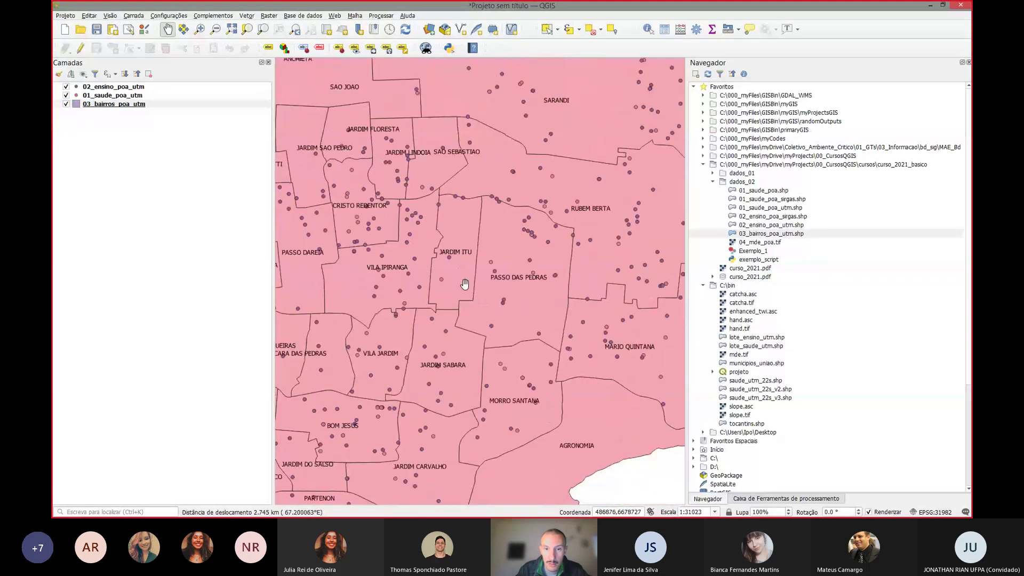
{"action": "scroll", "coordinate": [494, 249], "scroll_direction": "down", "scroll_amount": 1}
{"action": "left_click_drag", "start_coordinate": [494, 250], "coordinate": [581, 72]}
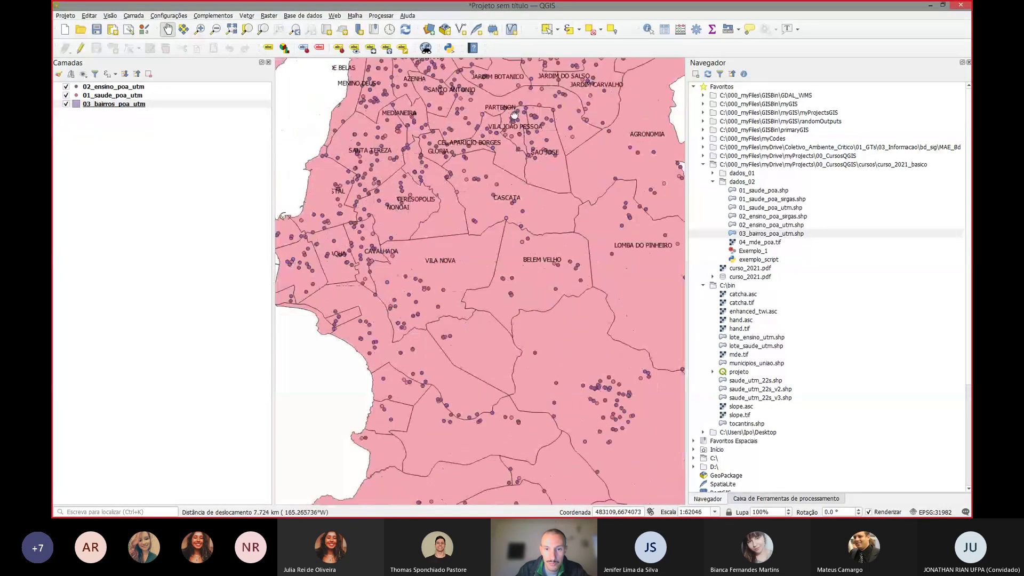
{"action": "left_click_drag", "start_coordinate": [576, 338], "coordinate": [554, 224]}
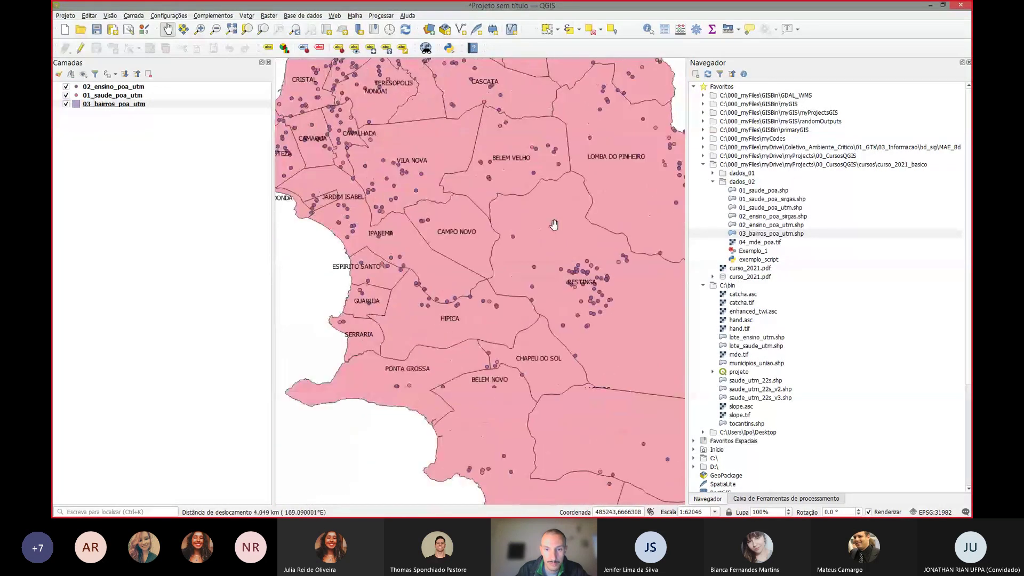
Step: Recolour the 03_bairros_poa_utm polygons light grey
{"action": "right_click", "coordinate": [75, 106]}
{"action": "mouse_move", "coordinate": [218, 278]}
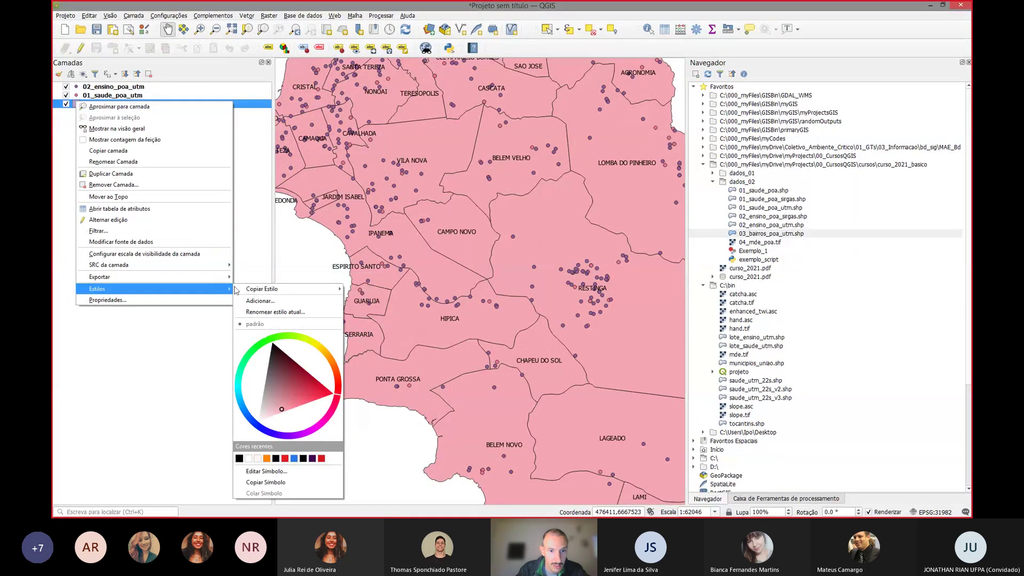
{"action": "left_click", "coordinate": [267, 404]}
{"action": "left_click", "coordinate": [363, 215]}
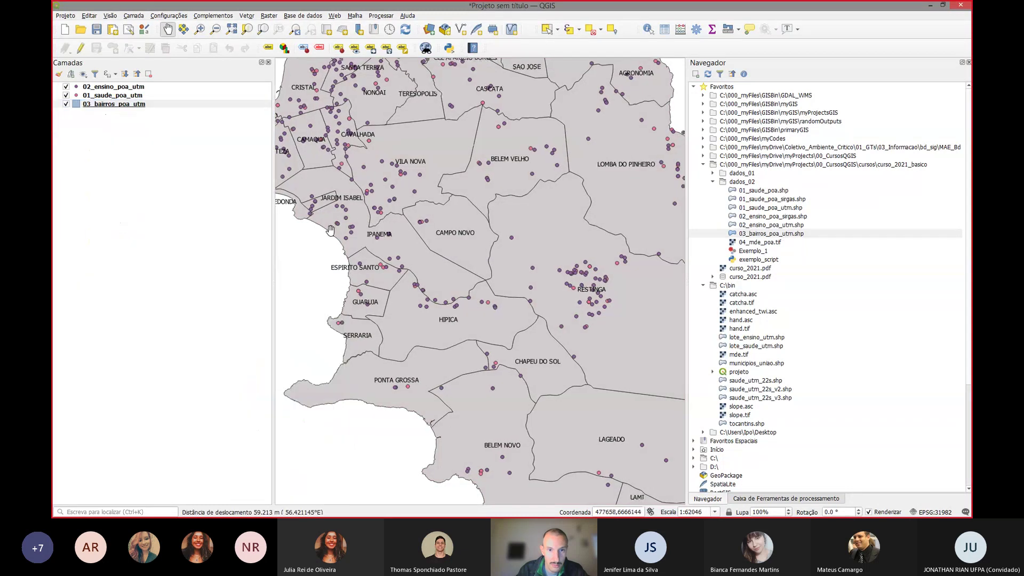
{"action": "left_click_drag", "start_coordinate": [383, 183], "coordinate": [378, 191]}
{"action": "scroll", "coordinate": [435, 342], "scroll_direction": "down", "scroll_amount": 1}
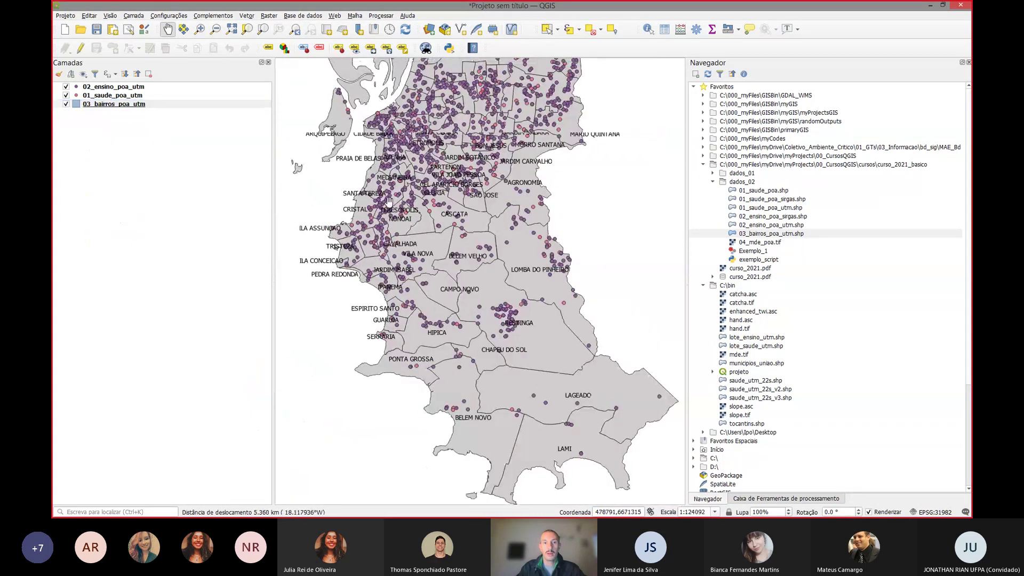
{"action": "left_click", "coordinate": [232, 30]}
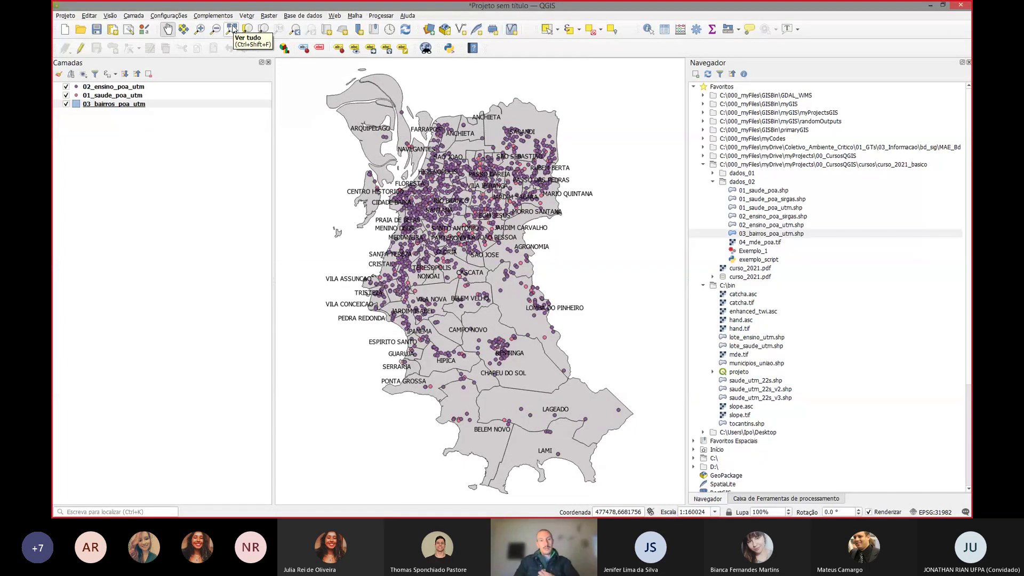
{"action": "key", "text": "alt+Tab"}
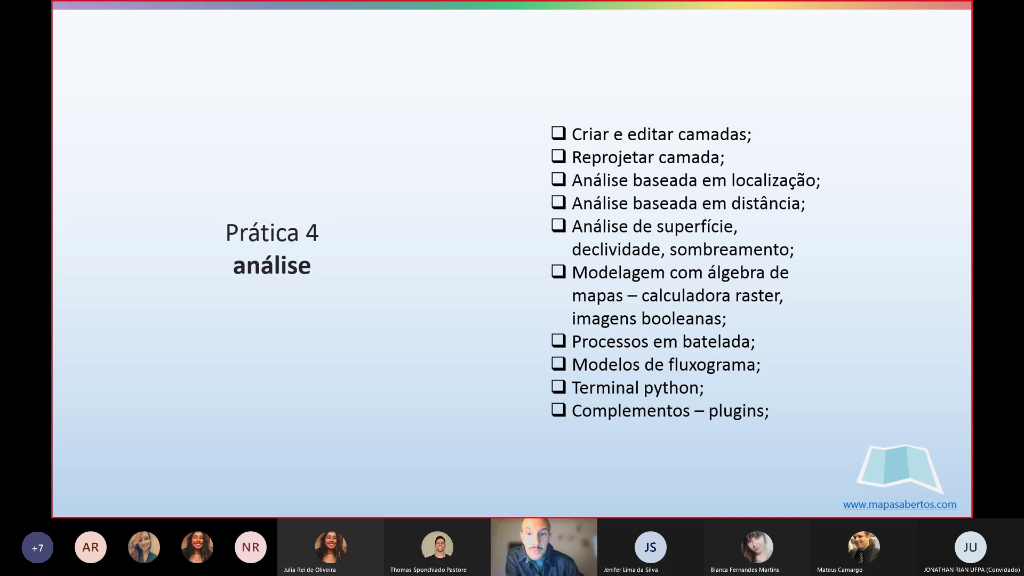
{"action": "key", "text": "alt+Tab"}
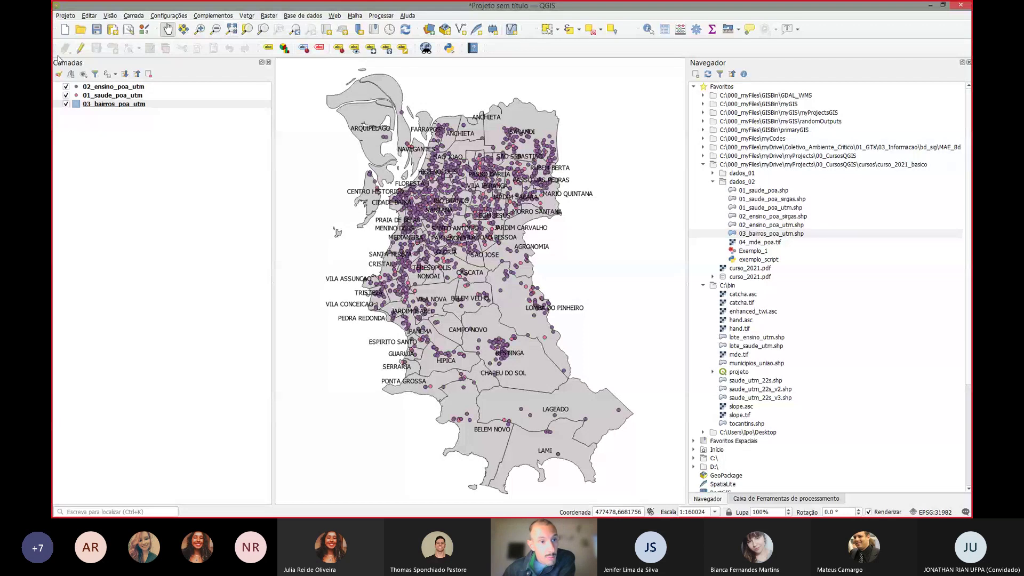
Step: Hide 02_ensino_poa_utm and show only the 01_saude_poa_utm points over the 03_bairros_poa_utm neighbourhoods
{"action": "left_click", "coordinate": [67, 104]}
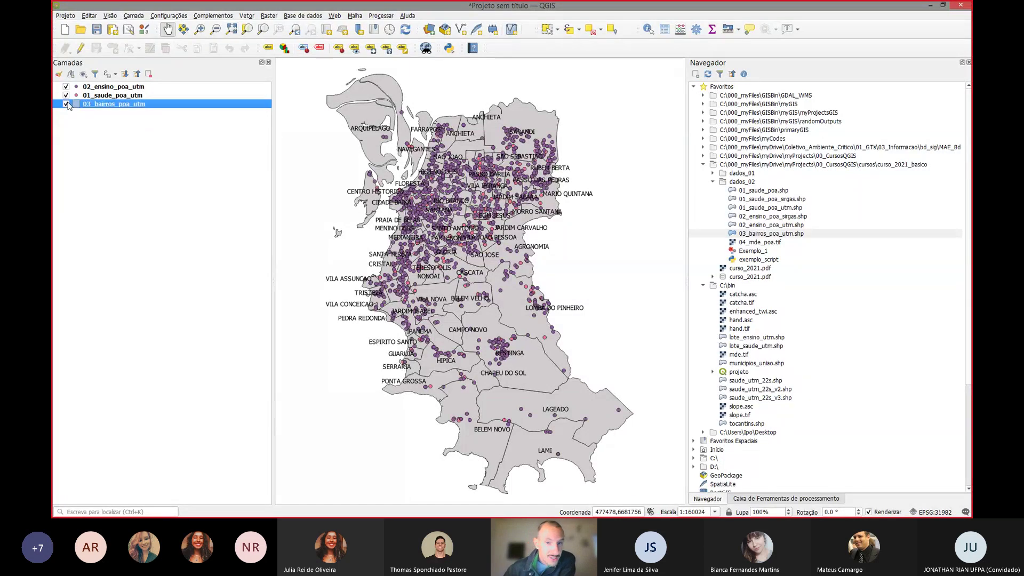
{"action": "left_click", "coordinate": [67, 95]}
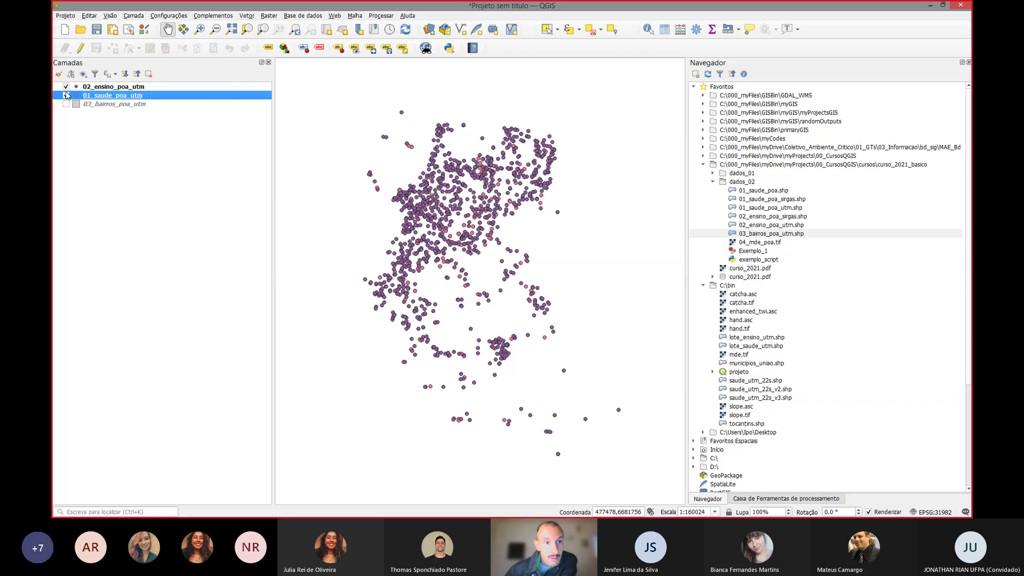
{"action": "left_click", "coordinate": [66, 96]}
{"action": "left_click", "coordinate": [66, 104]}
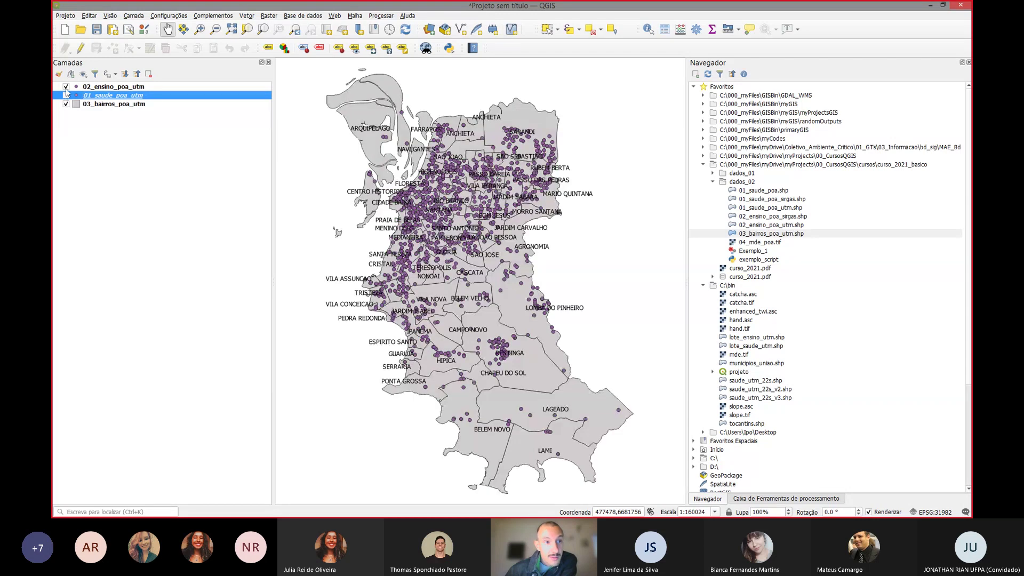
{"action": "left_click", "coordinate": [66, 87]}
{"action": "left_click", "coordinate": [67, 96]}
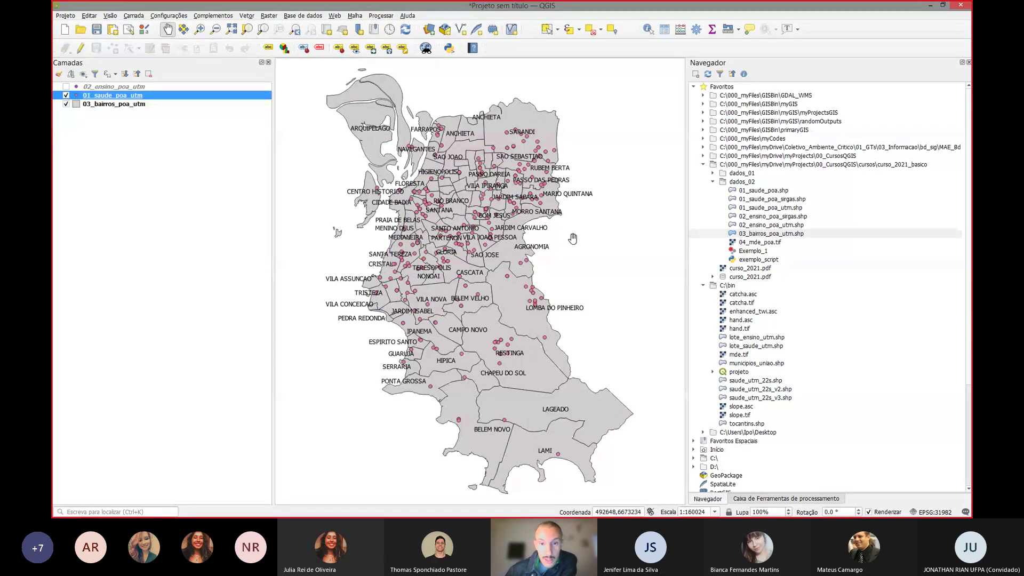
Step: Examine how the health facilities are distributed among the neighbourhoods, from Navegantes down to Cascata, Camaquã and Tristeza
{"action": "scroll", "coordinate": [408, 144], "scroll_direction": "up", "scroll_amount": 1}
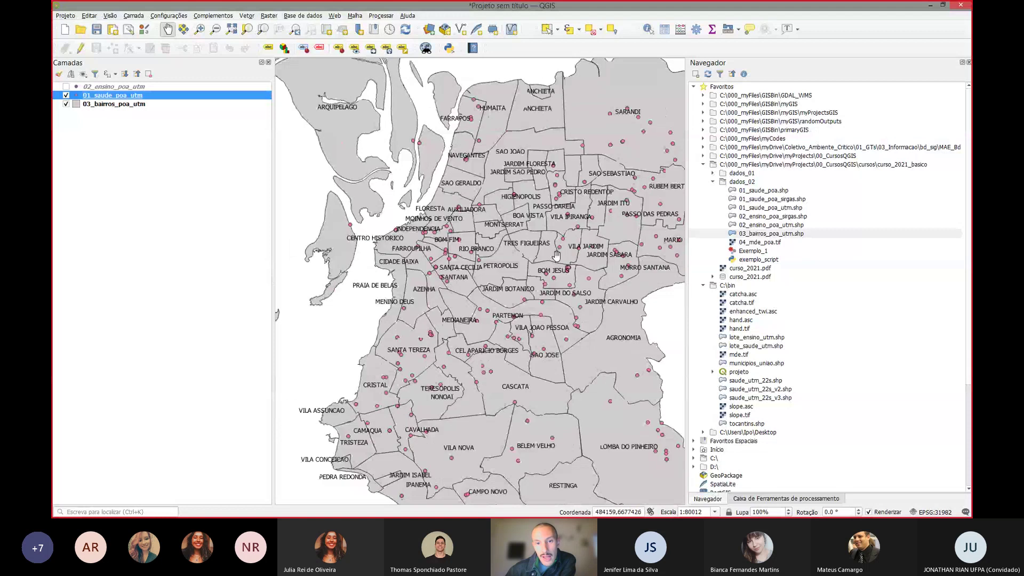
{"action": "left_click_drag", "start_coordinate": [625, 359], "coordinate": [547, 288]}
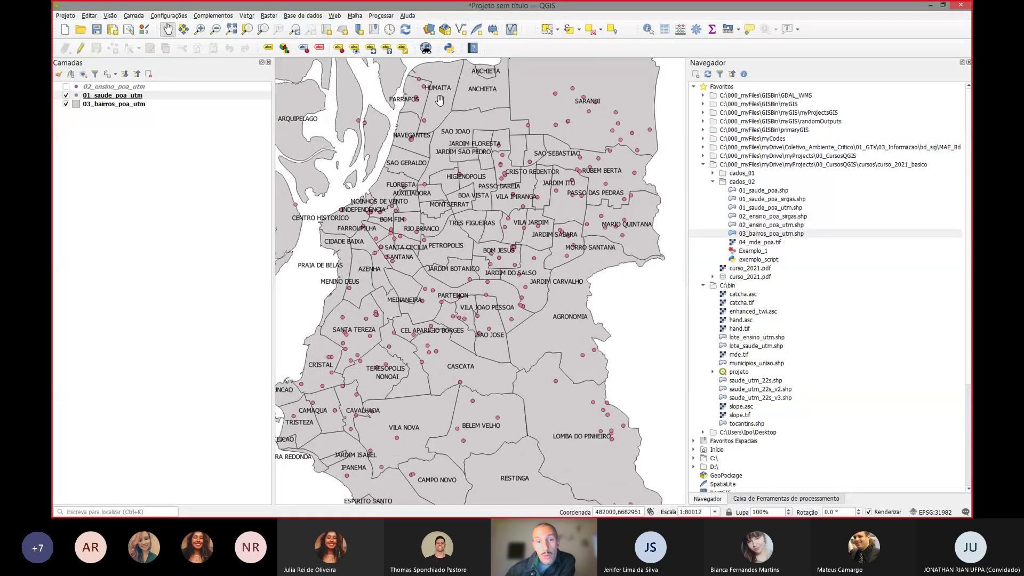
{"action": "scroll", "coordinate": [439, 100], "scroll_direction": "up", "scroll_amount": 2}
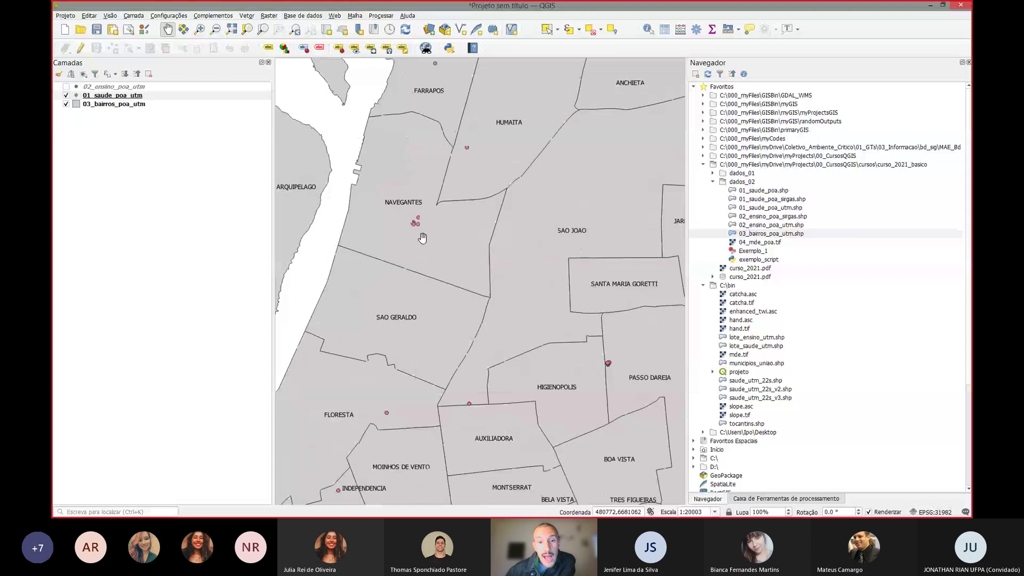
{"action": "left_click_drag", "start_coordinate": [422, 238], "coordinate": [394, 131]}
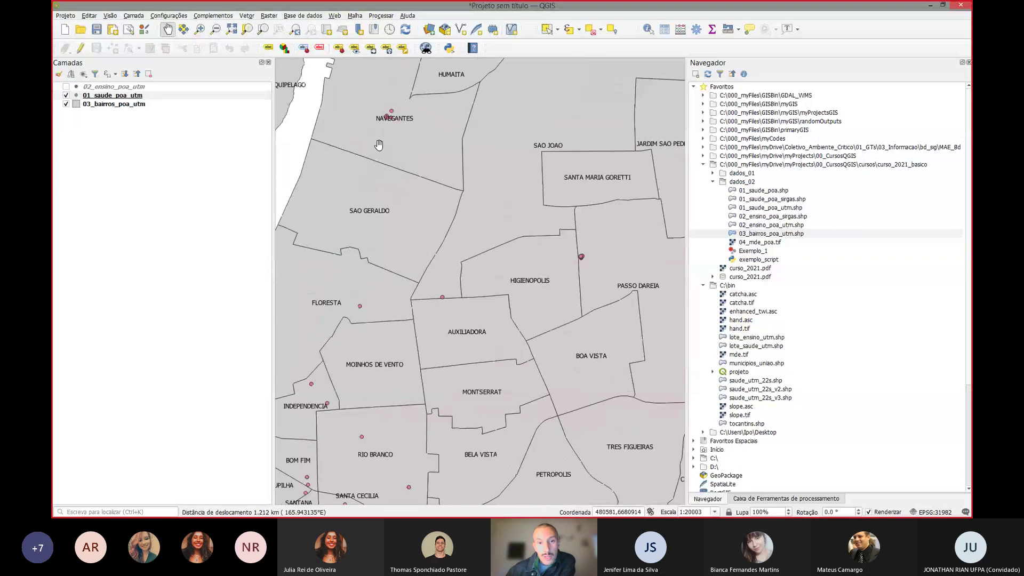
{"action": "scroll", "coordinate": [378, 144], "scroll_direction": "down", "scroll_amount": 1}
{"action": "left_click_drag", "start_coordinate": [592, 201], "coordinate": [506, 115]}
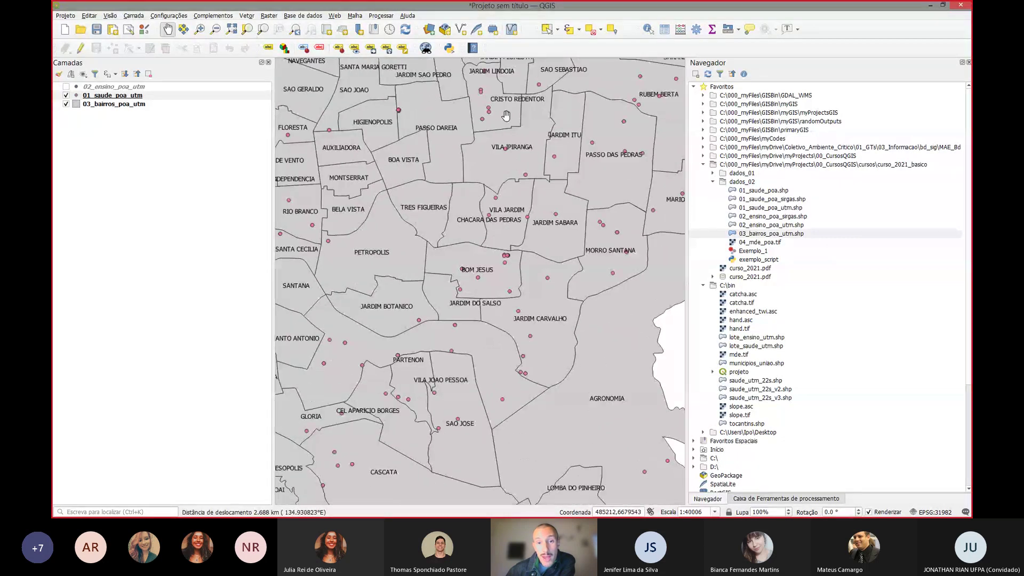
{"action": "left_click_drag", "start_coordinate": [360, 461], "coordinate": [356, 256]}
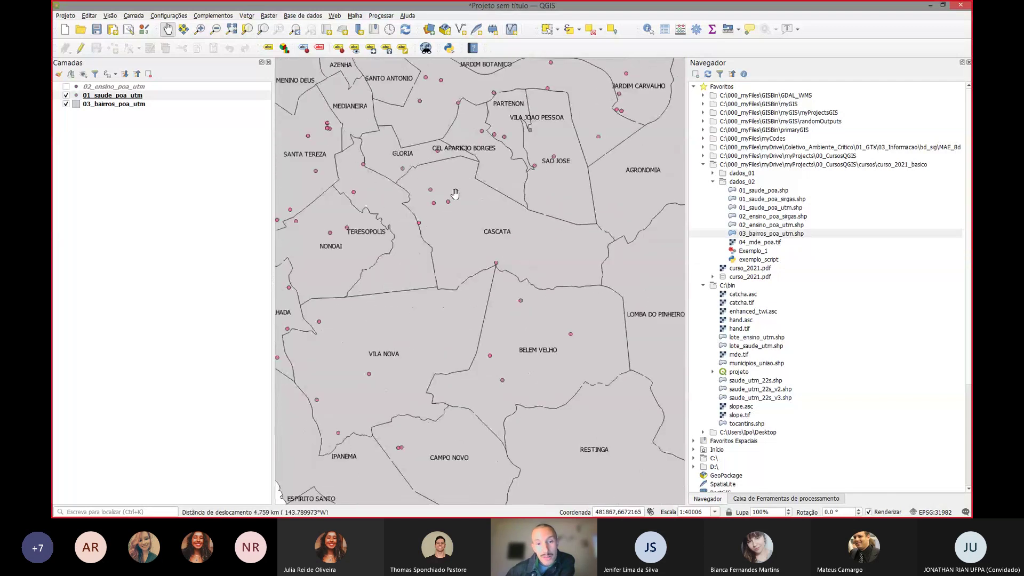
{"action": "left_click_drag", "start_coordinate": [455, 256], "coordinate": [620, 159]}
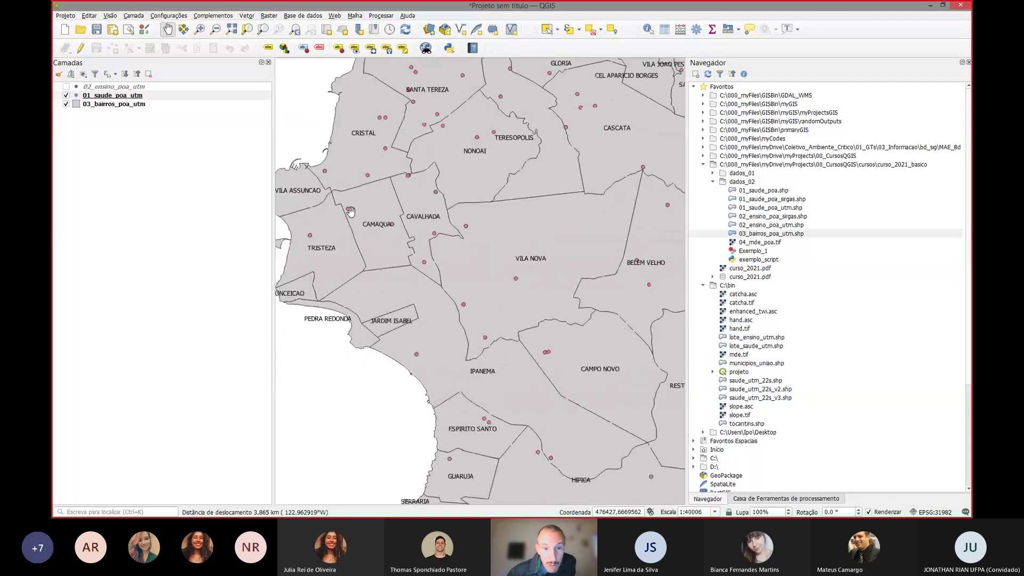
{"action": "scroll", "coordinate": [366, 206], "scroll_direction": "up", "scroll_amount": 1}
{"action": "left_click_drag", "start_coordinate": [366, 206], "coordinate": [458, 233]}
{"action": "scroll", "coordinate": [525, 123], "scroll_direction": "down", "scroll_amount": 1}
{"action": "scroll", "coordinate": [458, 232], "scroll_direction": "up", "scroll_amount": 1}
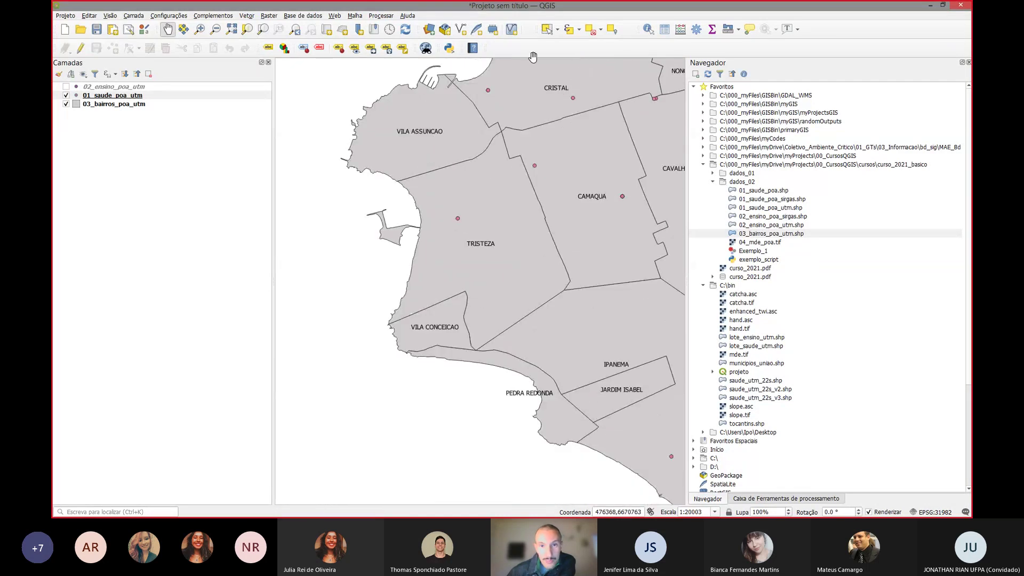
Step: Examine the health facilities around Cristal, Camaquã and Vila Nova, and across the whole city
{"action": "left_click_drag", "start_coordinate": [524, 122], "coordinate": [380, 291]}
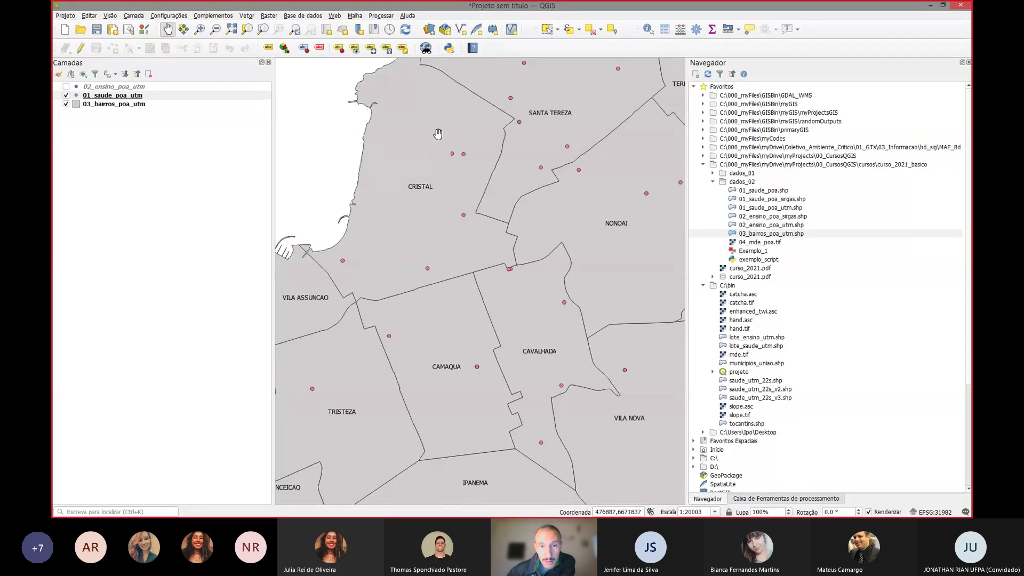
{"action": "left_click_drag", "start_coordinate": [431, 130], "coordinate": [428, 149]}
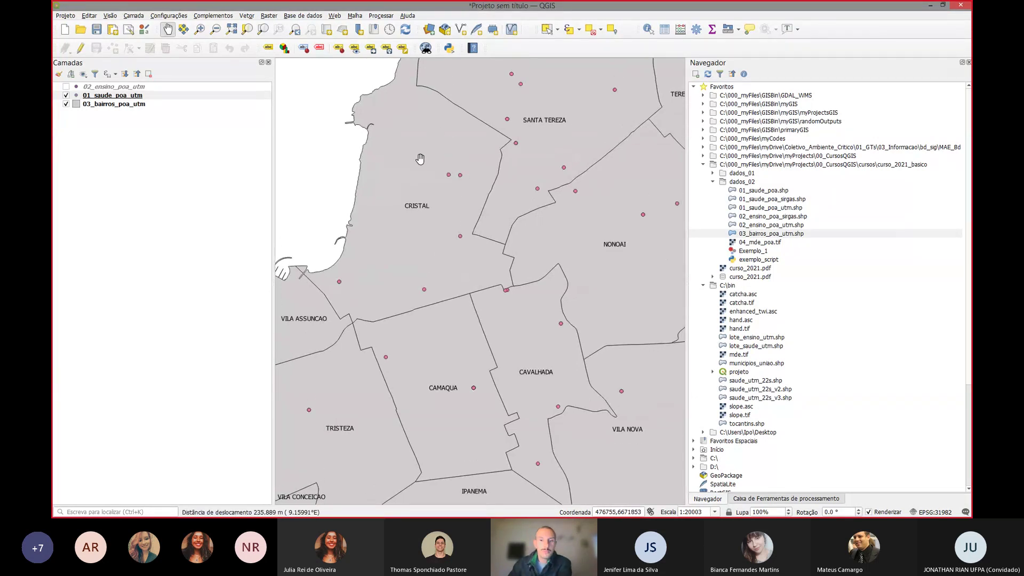
{"action": "scroll", "coordinate": [418, 162], "scroll_direction": "down", "scroll_amount": 1}
{"action": "left_click_drag", "start_coordinate": [583, 315], "coordinate": [541, 309]}
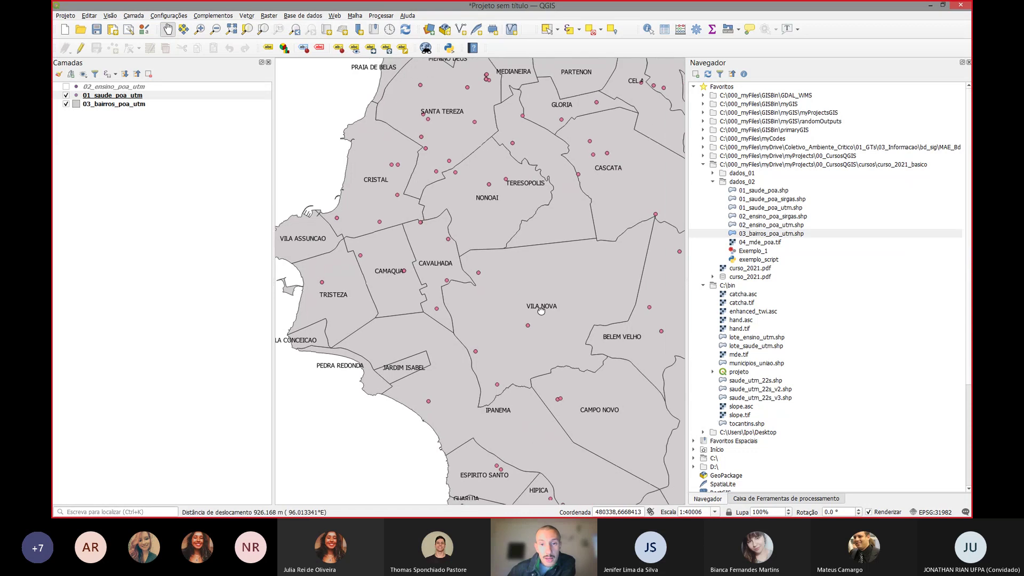
{"action": "scroll", "coordinate": [339, 259], "scroll_direction": "down", "scroll_amount": 1}
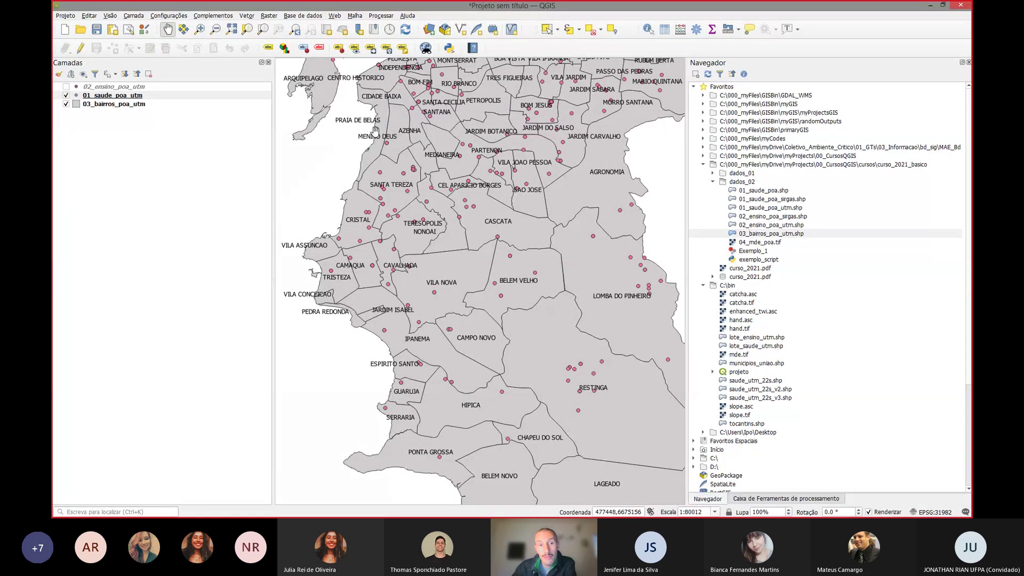
{"action": "left_click_drag", "start_coordinate": [375, 130], "coordinate": [382, 196]}
{"action": "scroll", "coordinate": [343, 184], "scroll_direction": "down", "scroll_amount": 1}
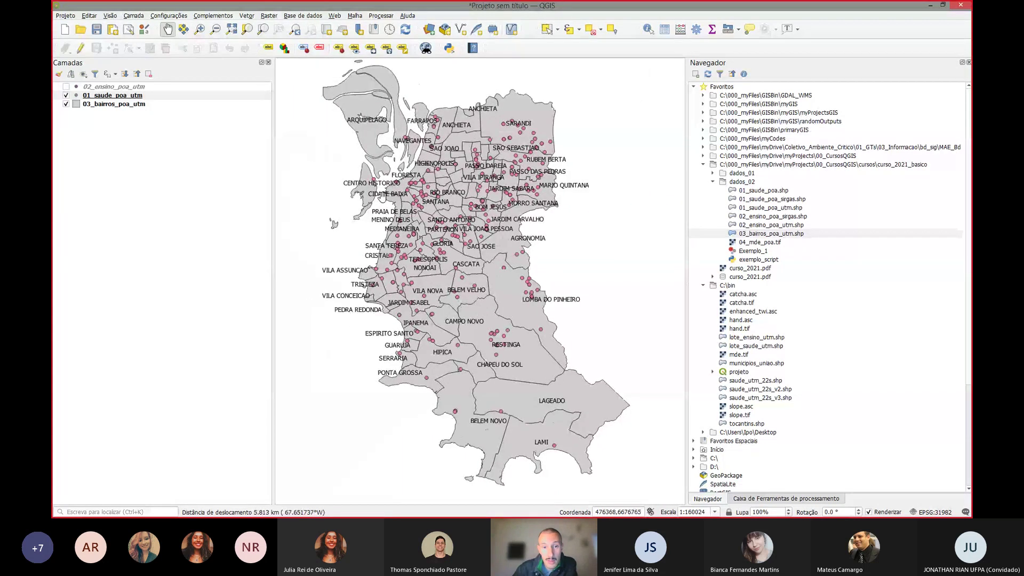
{"action": "left_click_drag", "start_coordinate": [369, 152], "coordinate": [381, 155]}
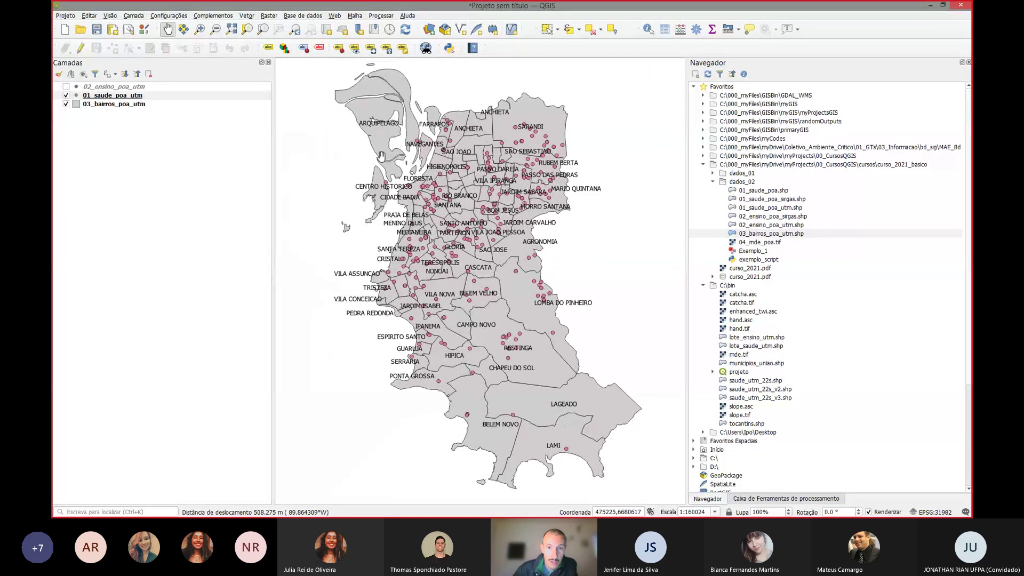
{"action": "scroll", "coordinate": [382, 157], "scroll_direction": "up", "scroll_amount": 1}
{"action": "scroll", "coordinate": [384, 159], "scroll_direction": "down", "scroll_amount": 1}
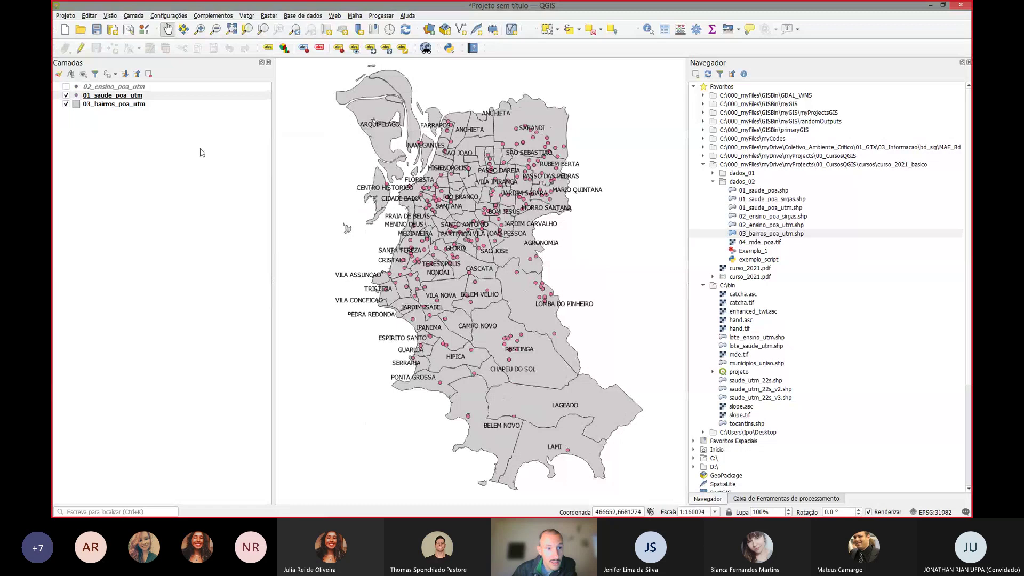
Step: Fit the map to the 03_bairros_poa_utm layer and collapse the curso_2021_basico and C:\bin favourite folders
{"action": "left_click", "coordinate": [152, 105]}
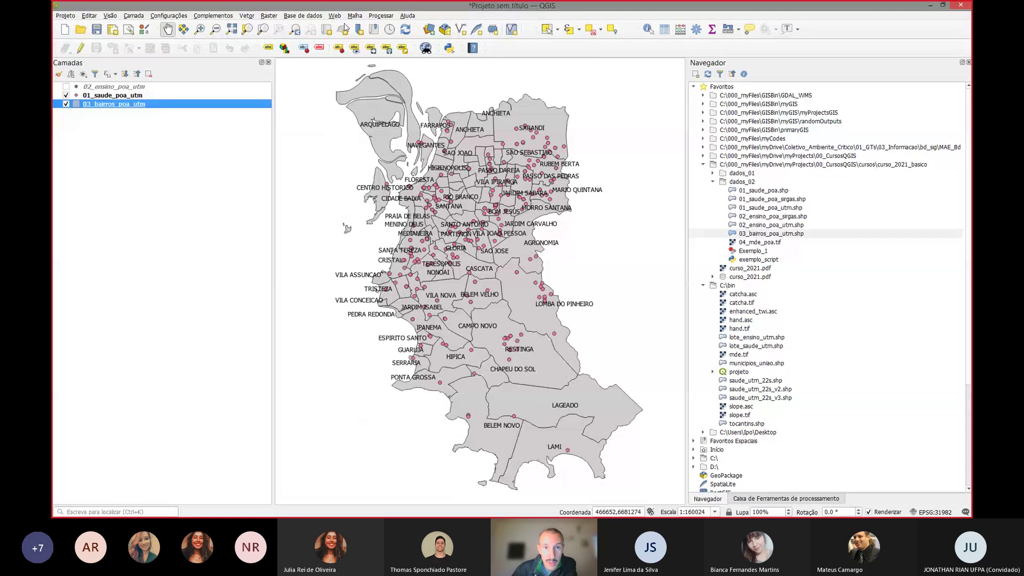
{"action": "left_click", "coordinate": [246, 35]}
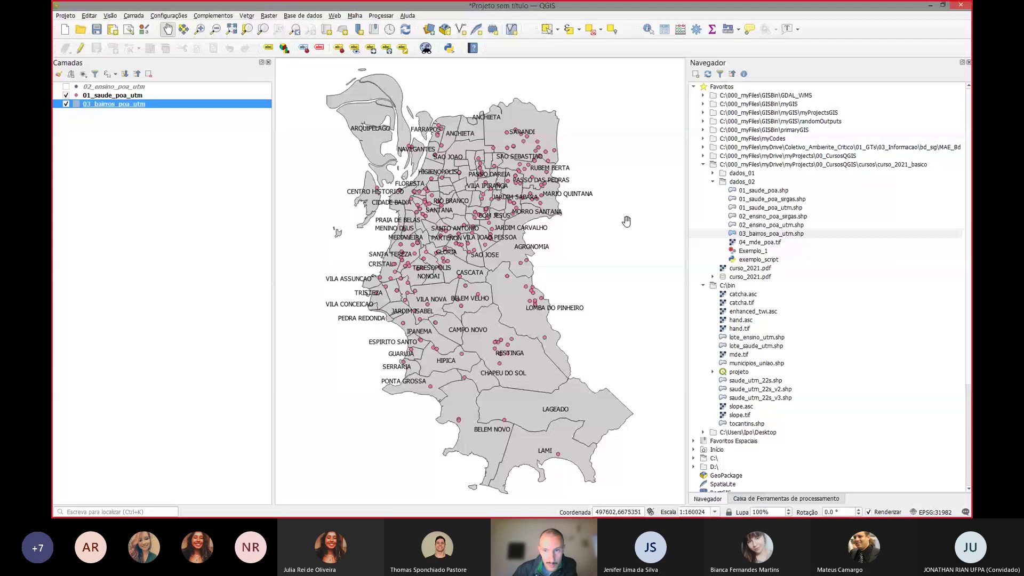
{"action": "left_click", "coordinate": [703, 165]}
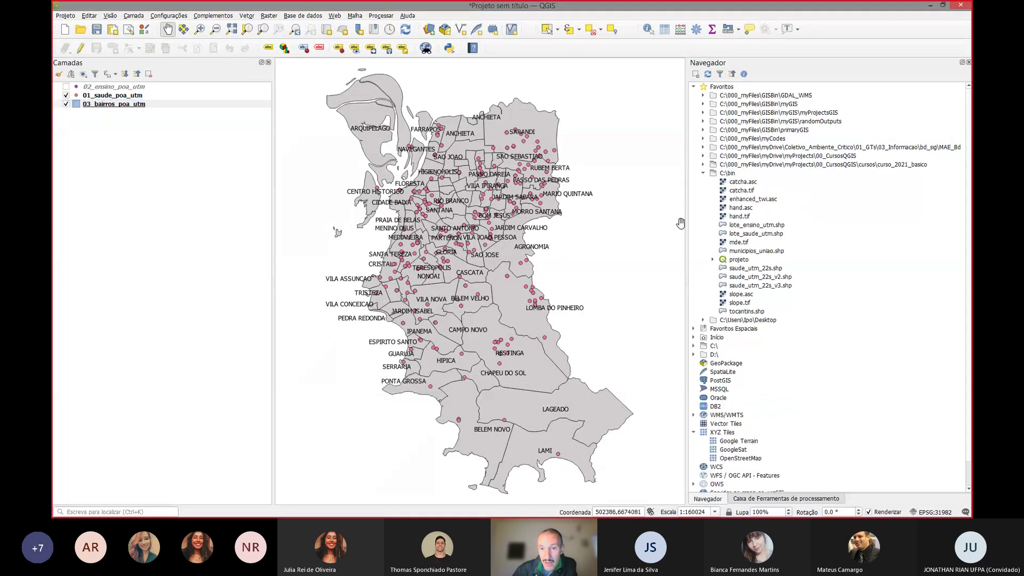
{"action": "left_click", "coordinate": [703, 174]}
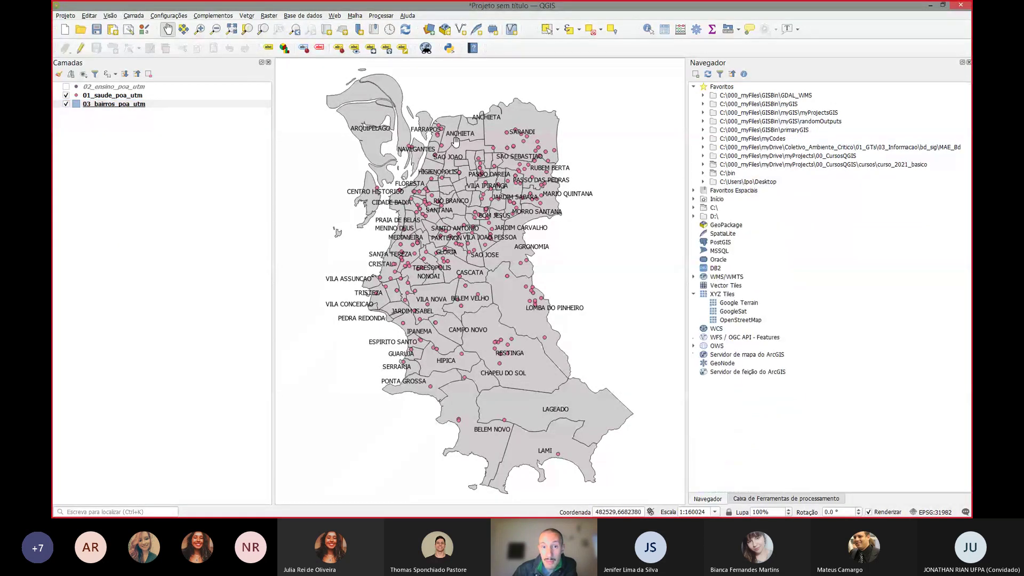
Step: Examine the health facility points from Sarandi and Rubem Berta in the north down to Restinga and Ponta Grossa
{"action": "scroll", "coordinate": [535, 132], "scroll_direction": "up", "scroll_amount": 2}
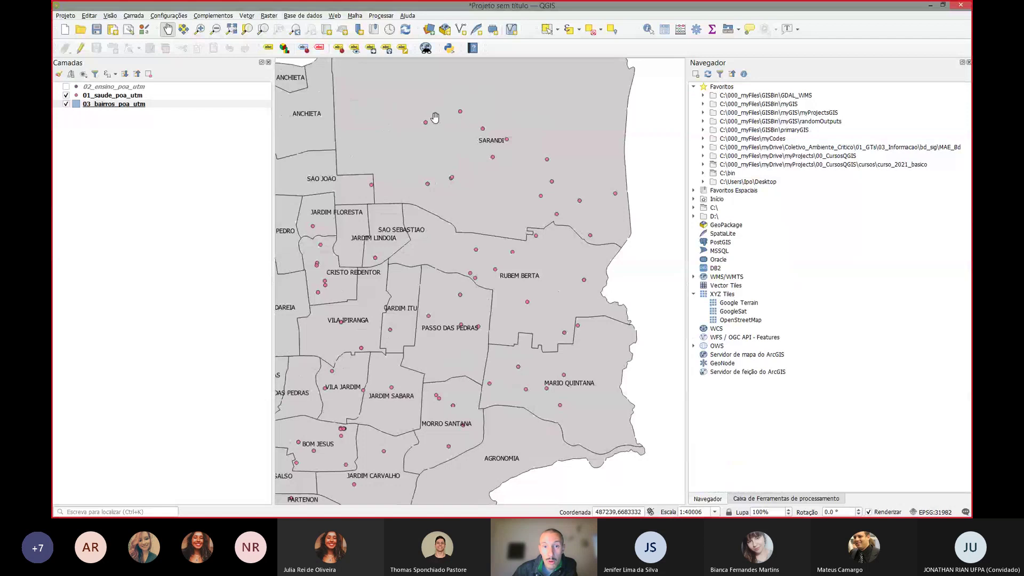
{"action": "left_click_drag", "start_coordinate": [381, 83], "coordinate": [409, 148]}
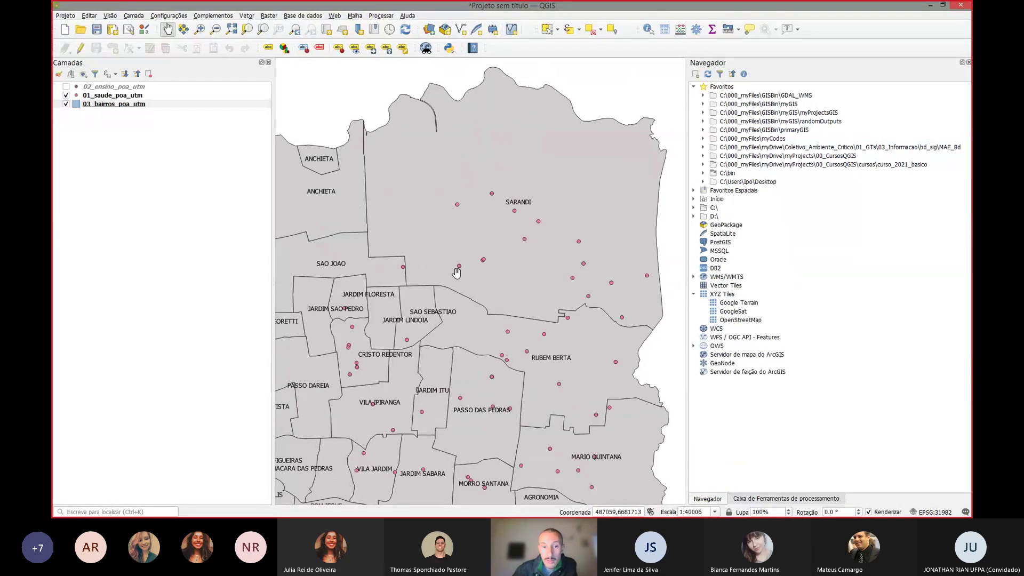
{"action": "left_click_drag", "start_coordinate": [416, 274], "coordinate": [480, 210]}
{"action": "left_click_drag", "start_coordinate": [281, 229], "coordinate": [412, 159]}
{"action": "scroll", "coordinate": [412, 159], "scroll_direction": "down", "scroll_amount": 1}
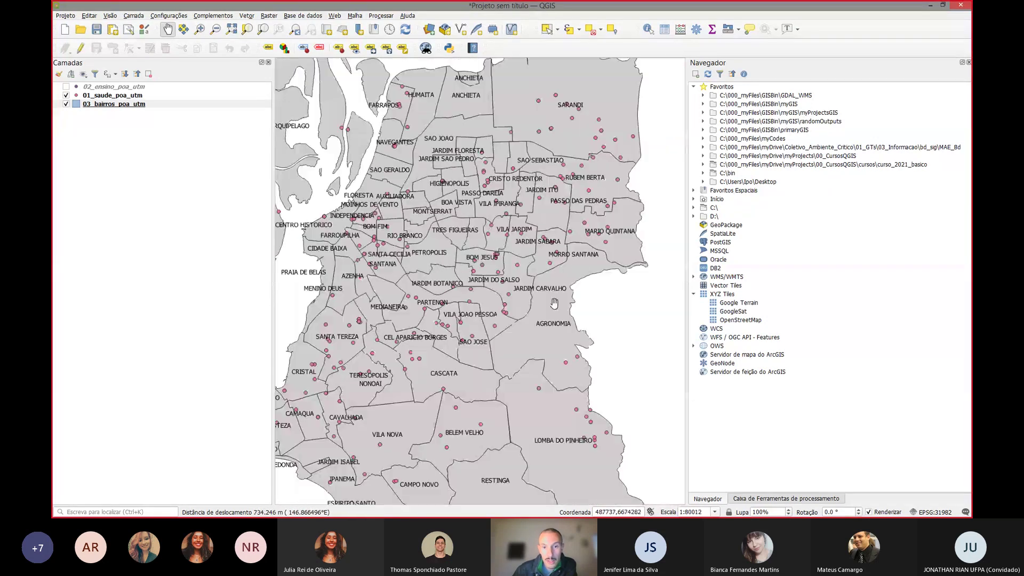
{"action": "left_click_drag", "start_coordinate": [555, 304], "coordinate": [571, 243]}
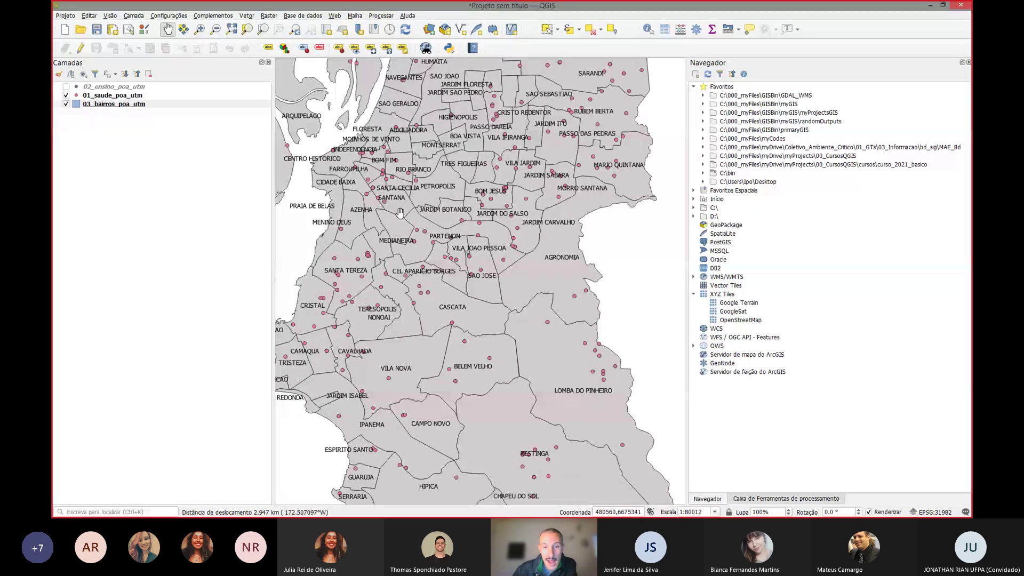
{"action": "left_click_drag", "start_coordinate": [400, 212], "coordinate": [448, 137]}
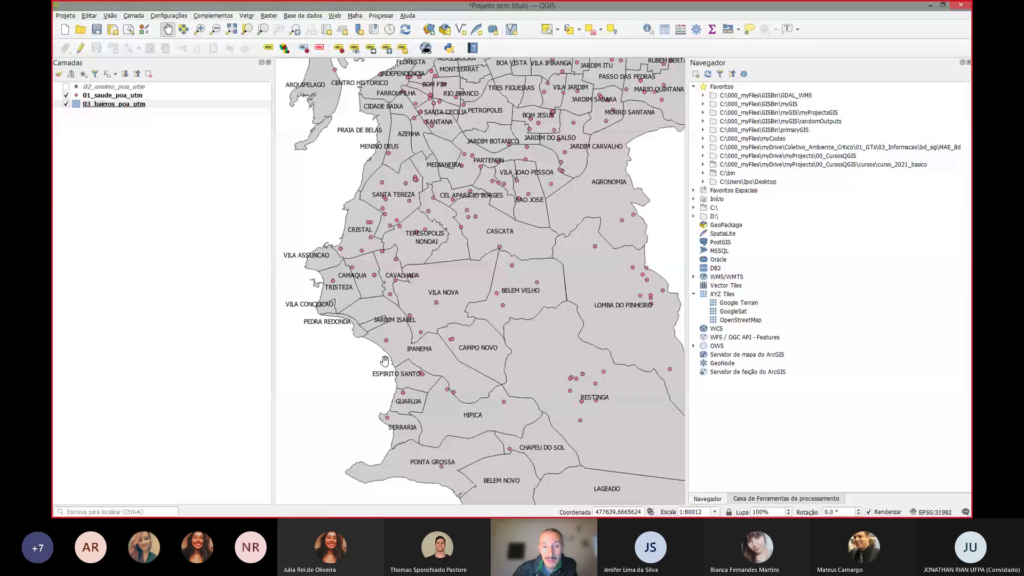
Step: Review the 03_bairros_poa_utm attribute table with the NmBOP column widened to show full neighbourhood names, and close it
{"action": "left_click", "coordinate": [130, 105]}
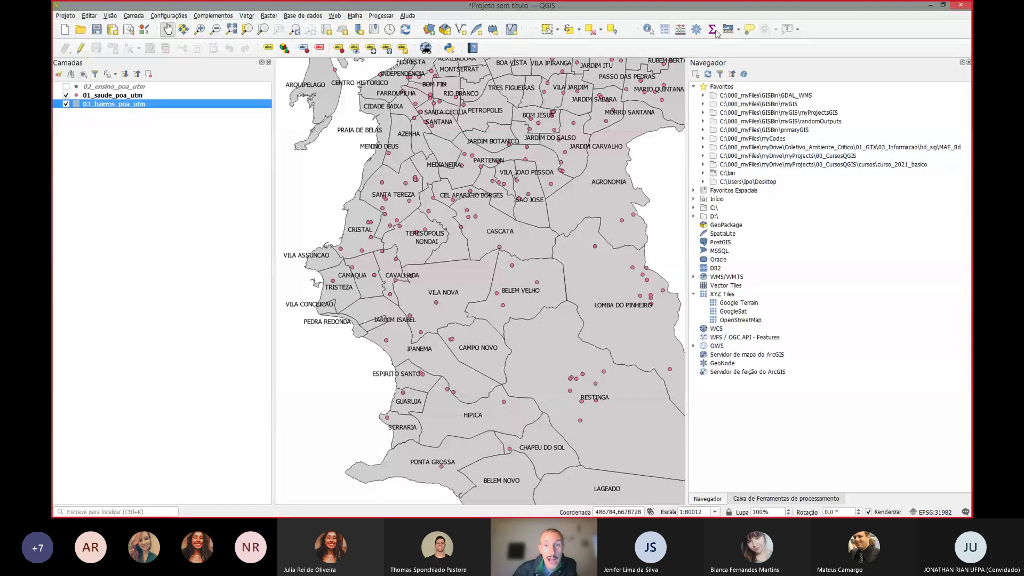
{"action": "left_click", "coordinate": [664, 32]}
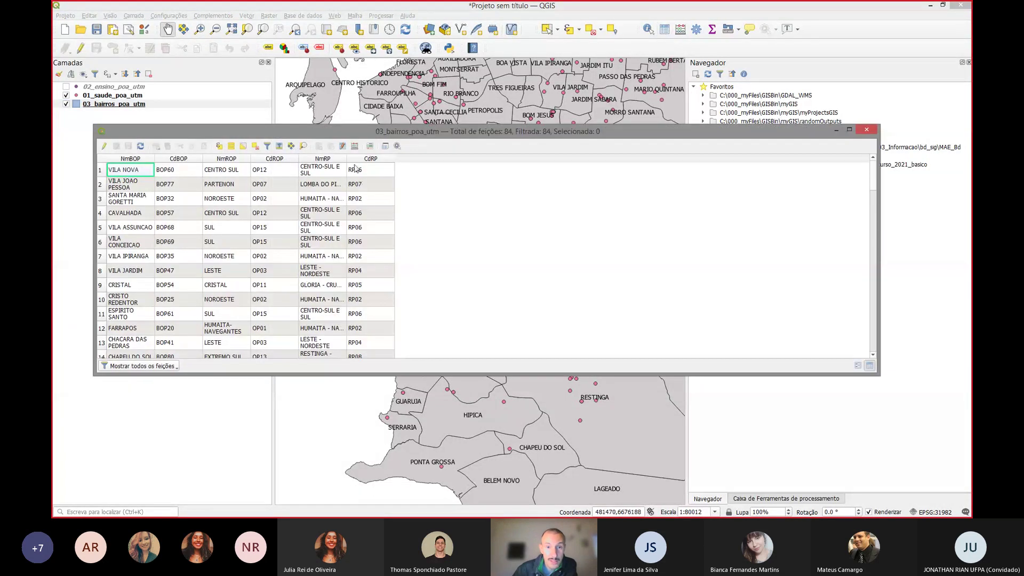
{"action": "left_click_drag", "start_coordinate": [354, 131], "coordinate": [435, 150]}
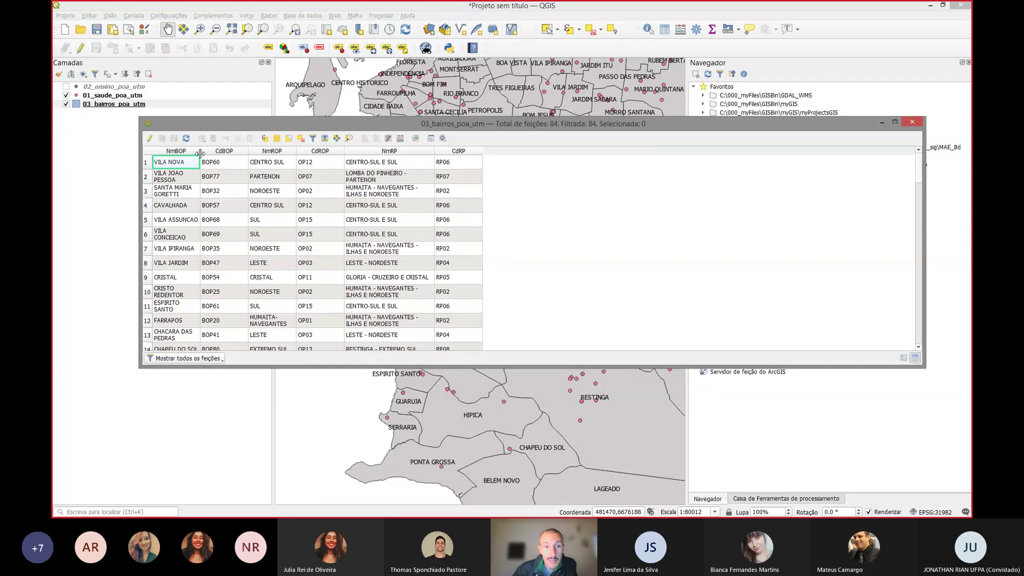
{"action": "left_click_drag", "start_coordinate": [200, 154], "coordinate": [256, 166]}
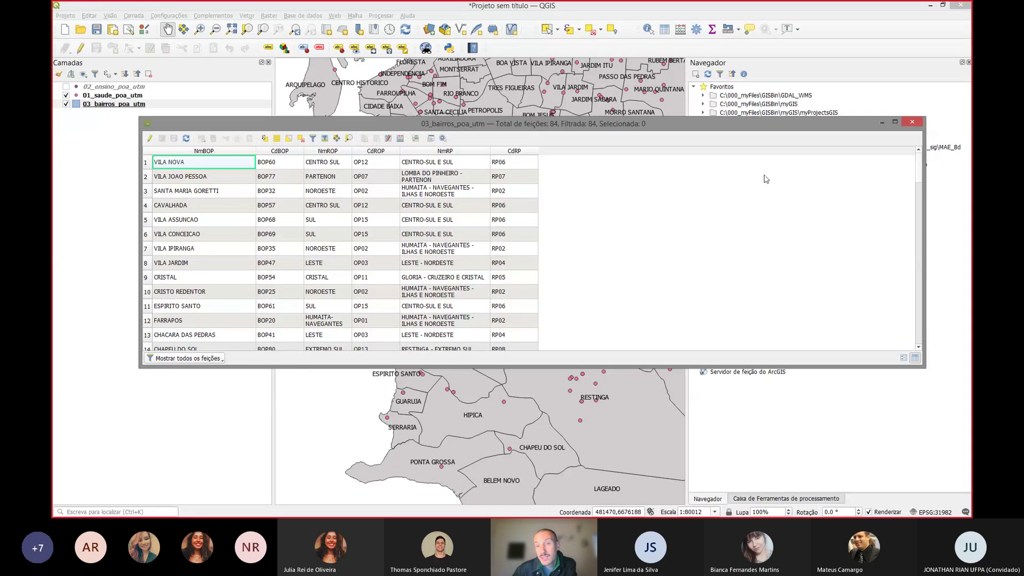
{"action": "left_click", "coordinate": [912, 122]}
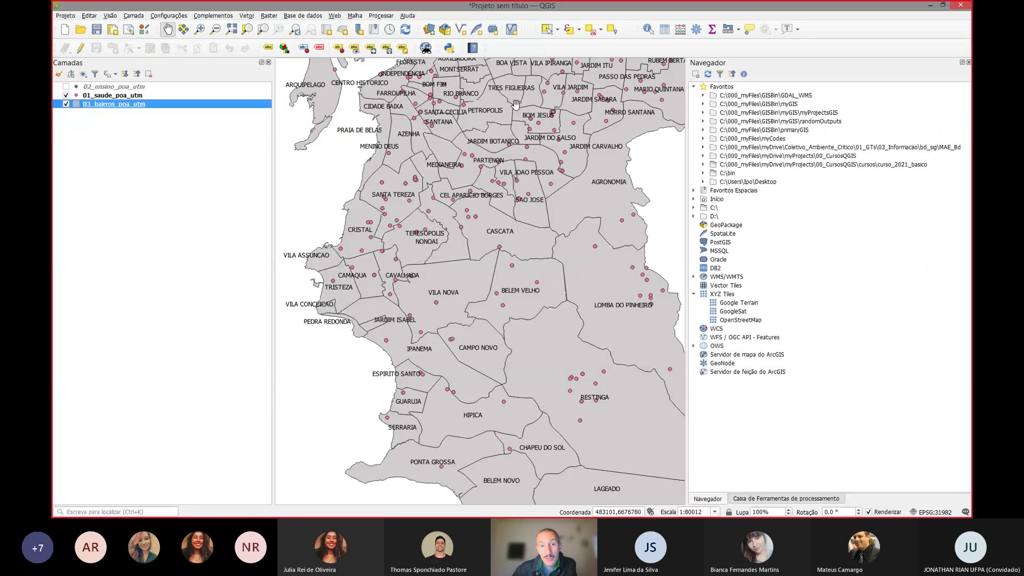
Step: Compare the spread of health facilities between the central neighbourhoods and the full extent of Porto Alegre
{"action": "left_click_drag", "start_coordinate": [484, 201], "coordinate": [436, 292]}
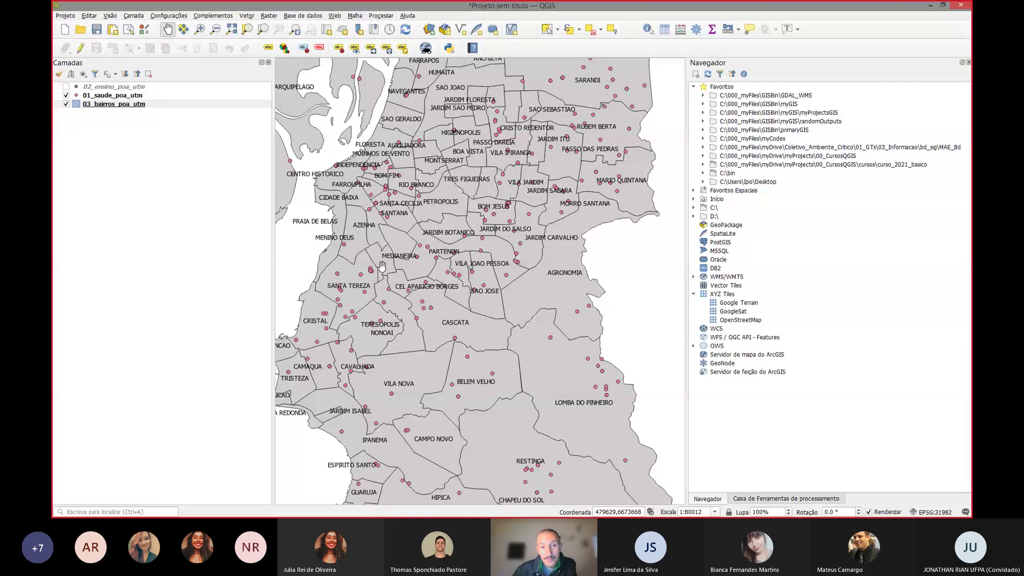
{"action": "scroll", "coordinate": [335, 257], "scroll_direction": "down", "scroll_amount": 1}
{"action": "left_click_drag", "start_coordinate": [336, 257], "coordinate": [338, 215]}
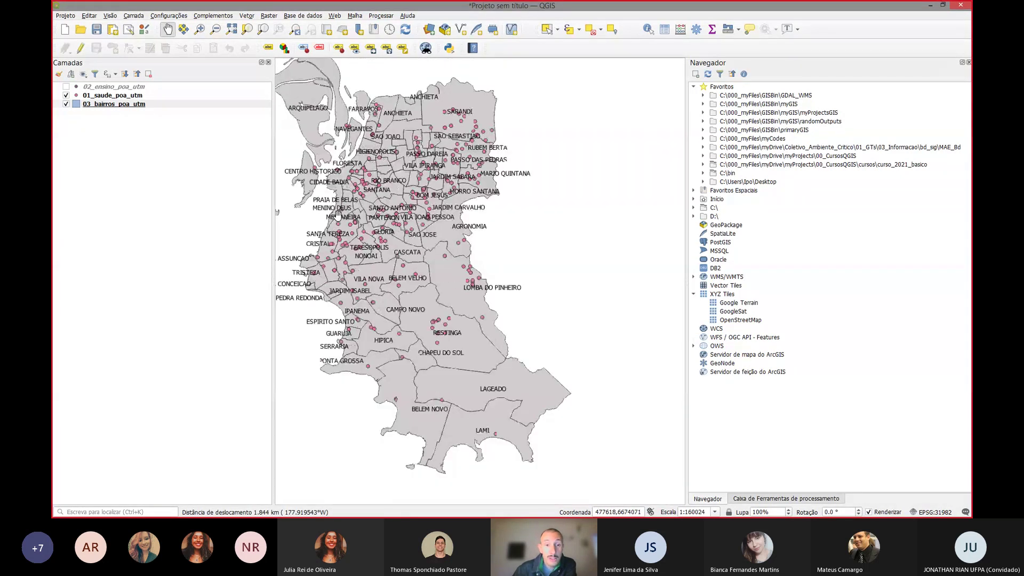
{"action": "left_click_drag", "start_coordinate": [313, 208], "coordinate": [353, 215]}
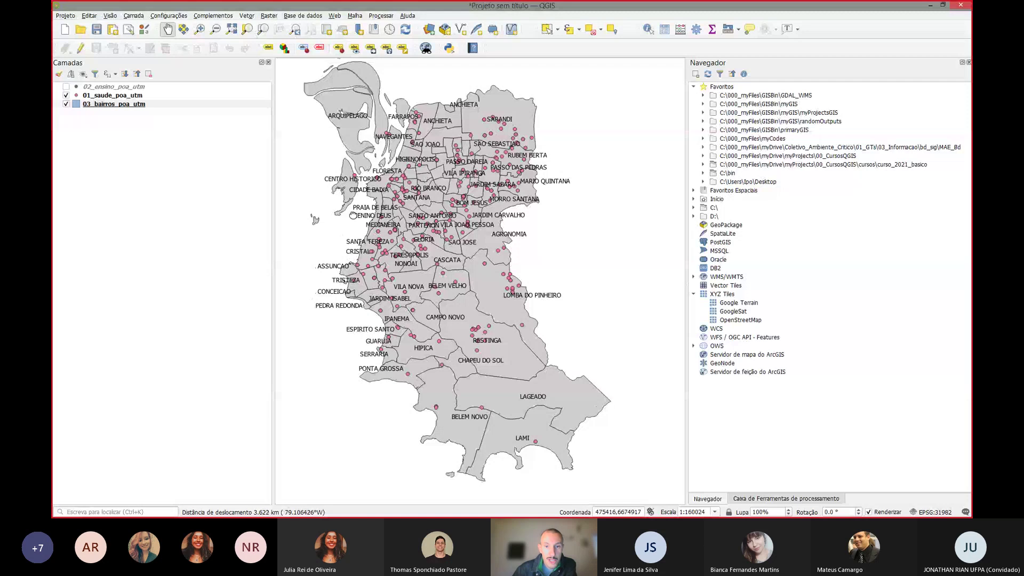
{"action": "left_click_drag", "start_coordinate": [335, 221], "coordinate": [347, 221]}
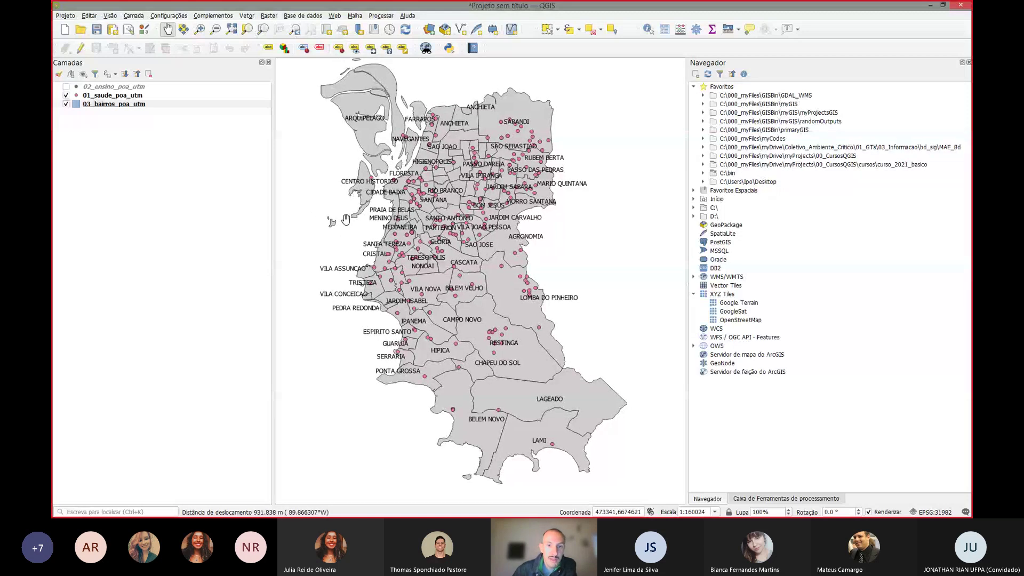
{"action": "scroll", "coordinate": [446, 146], "scroll_direction": "up", "scroll_amount": 1}
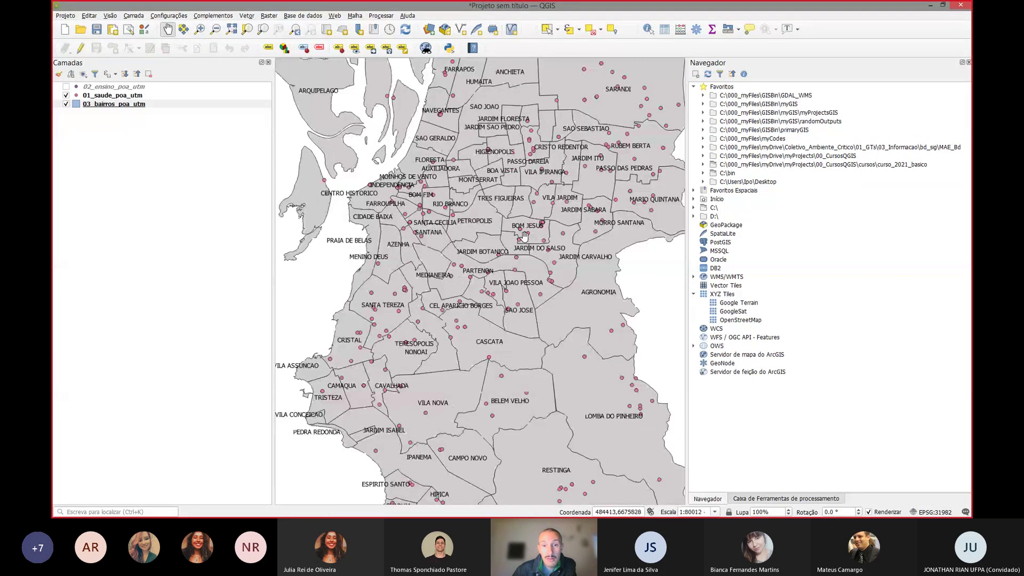
{"action": "left_click_drag", "start_coordinate": [341, 299], "coordinate": [387, 252]}
{"action": "scroll", "coordinate": [365, 278], "scroll_direction": "down", "scroll_amount": 1}
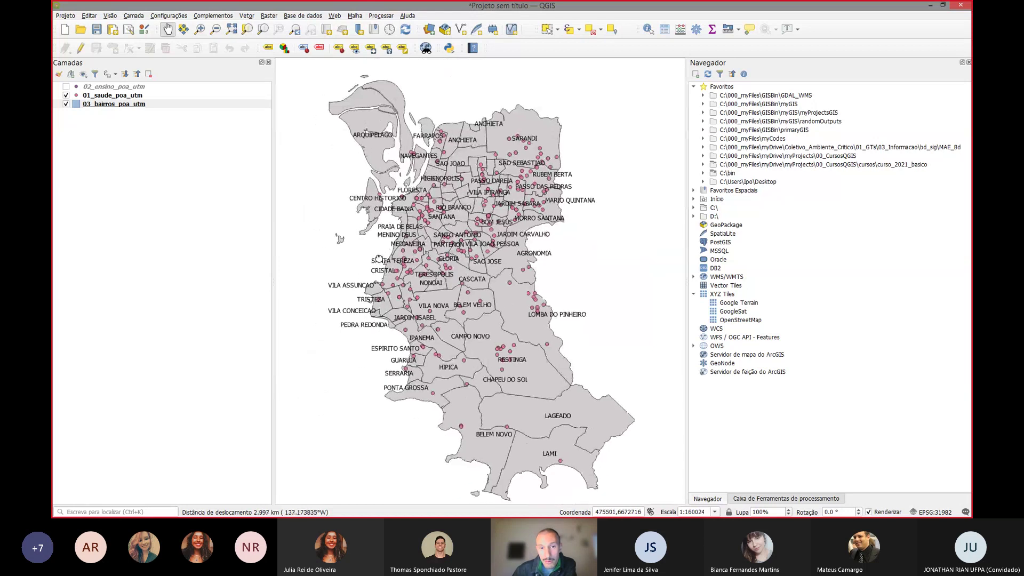
Step: Start a selection by expression on the 01_saude_poa_utm layer and list all unique values of the ES_CL field
{"action": "left_click", "coordinate": [129, 96]}
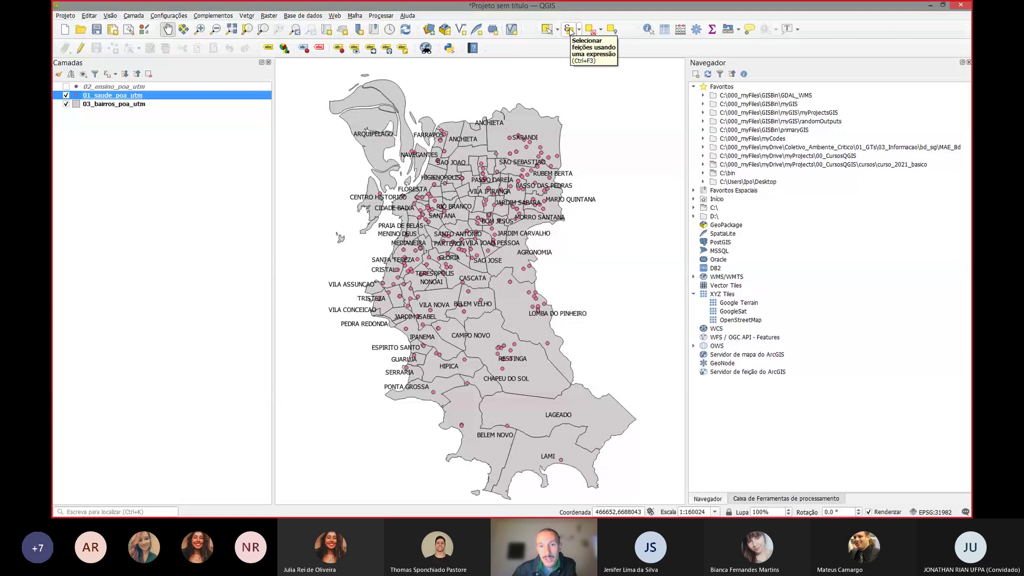
{"action": "left_click", "coordinate": [570, 30]}
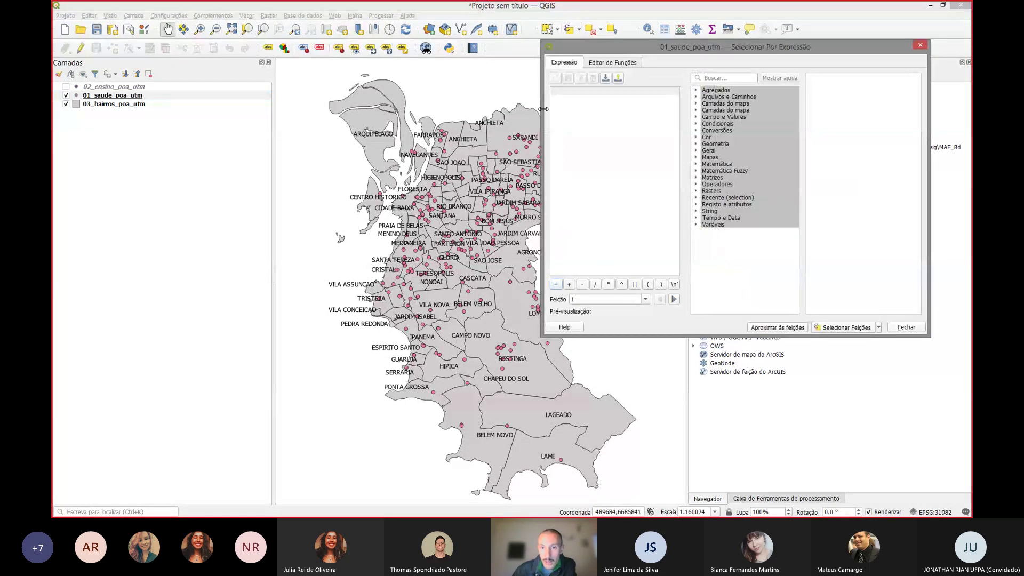
{"action": "left_click_drag", "start_coordinate": [540, 107], "coordinate": [514, 108]}
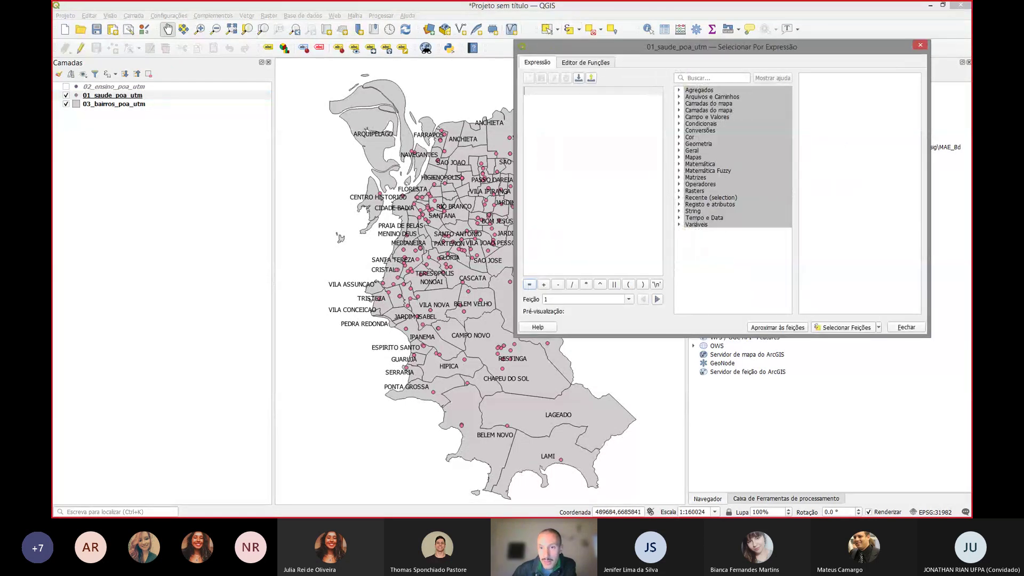
{"action": "left_click", "coordinate": [687, 119]}
{"action": "left_click", "coordinate": [679, 118]}
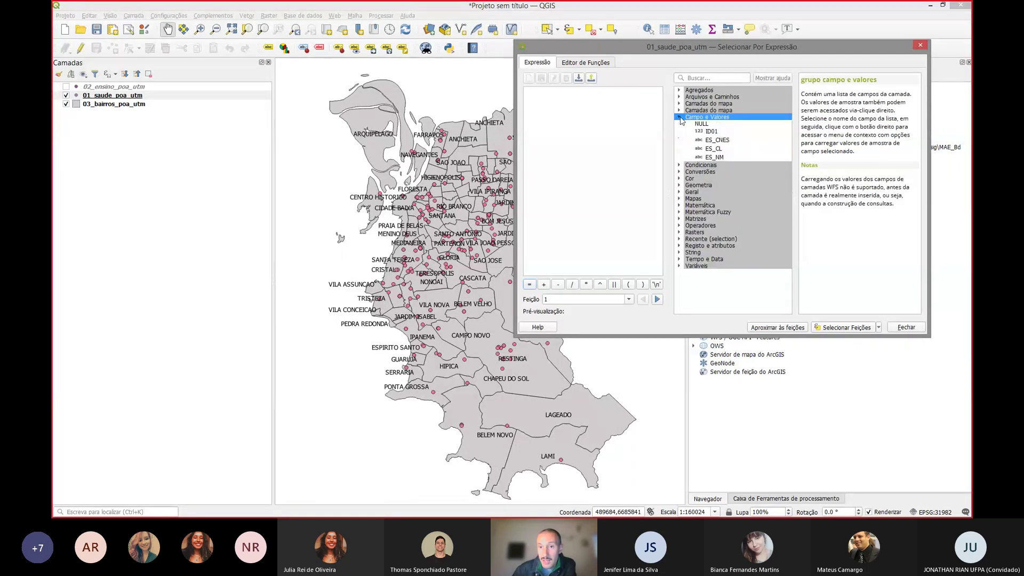
{"action": "left_click", "coordinate": [716, 149]}
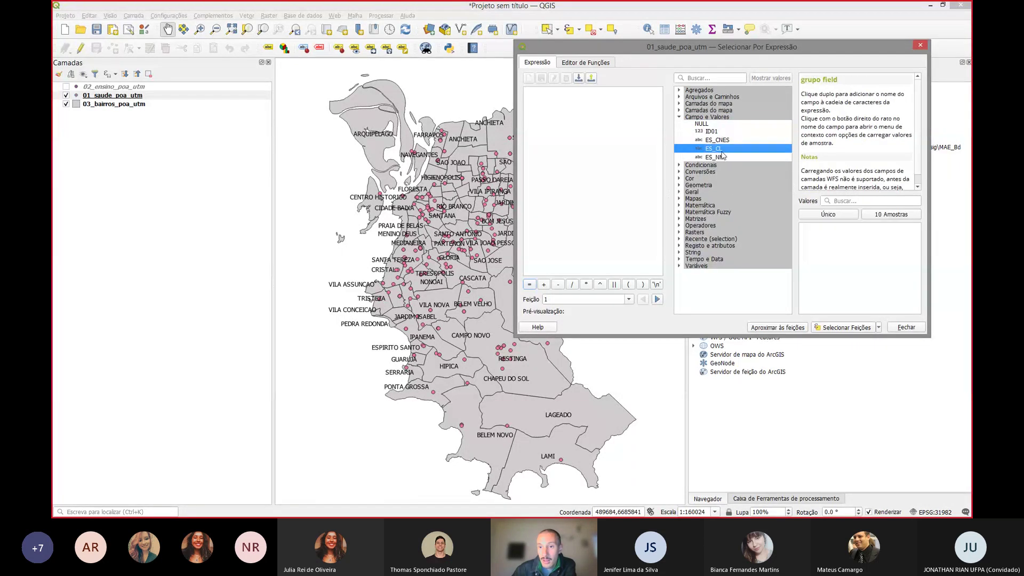
{"action": "left_click", "coordinate": [828, 215]}
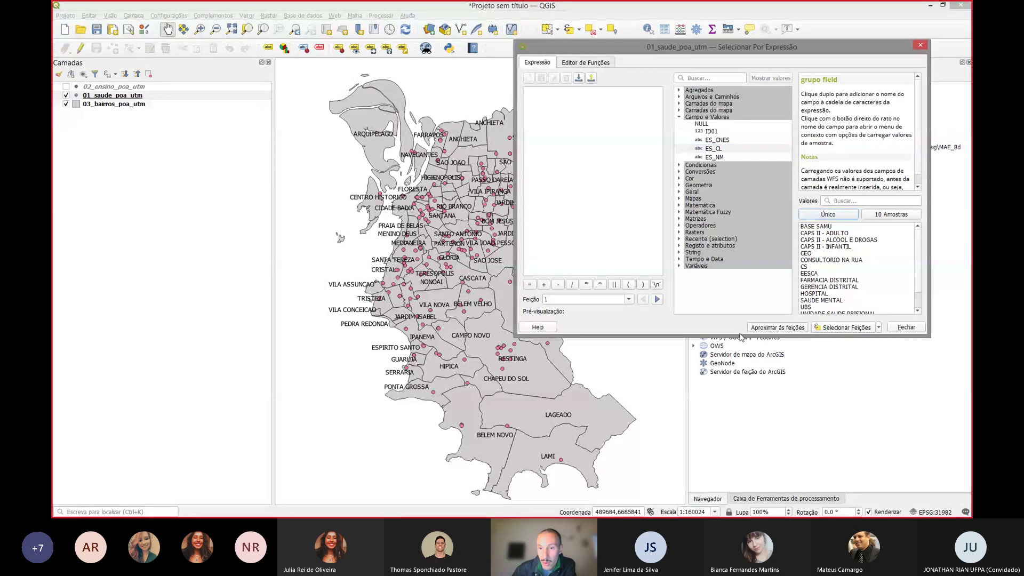
{"action": "left_click_drag", "start_coordinate": [722, 335], "coordinate": [725, 388]}
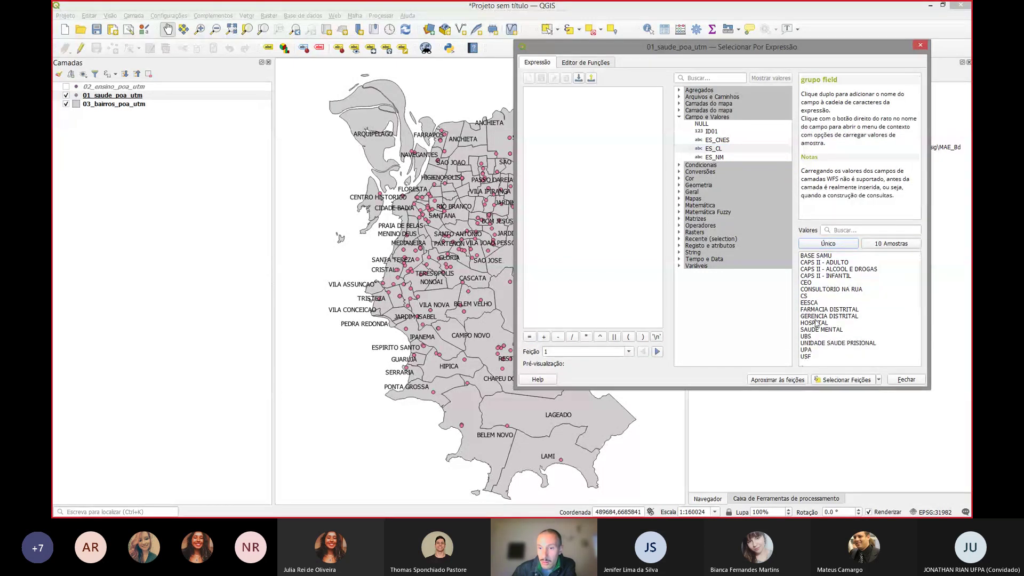
Step: Select the health facilities matching the expression "ES_CL" = 'UBS' and close the expression dialog
{"action": "left_click", "coordinate": [807, 337]}
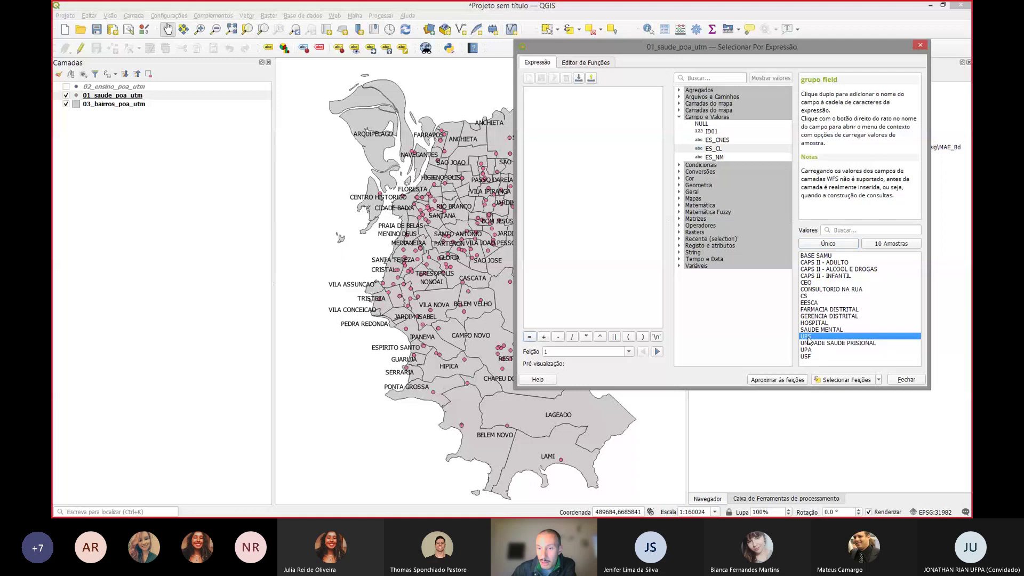
{"action": "left_click", "coordinate": [815, 323]}
{"action": "left_click", "coordinate": [817, 337]}
{"action": "double_click", "coordinate": [720, 151]}
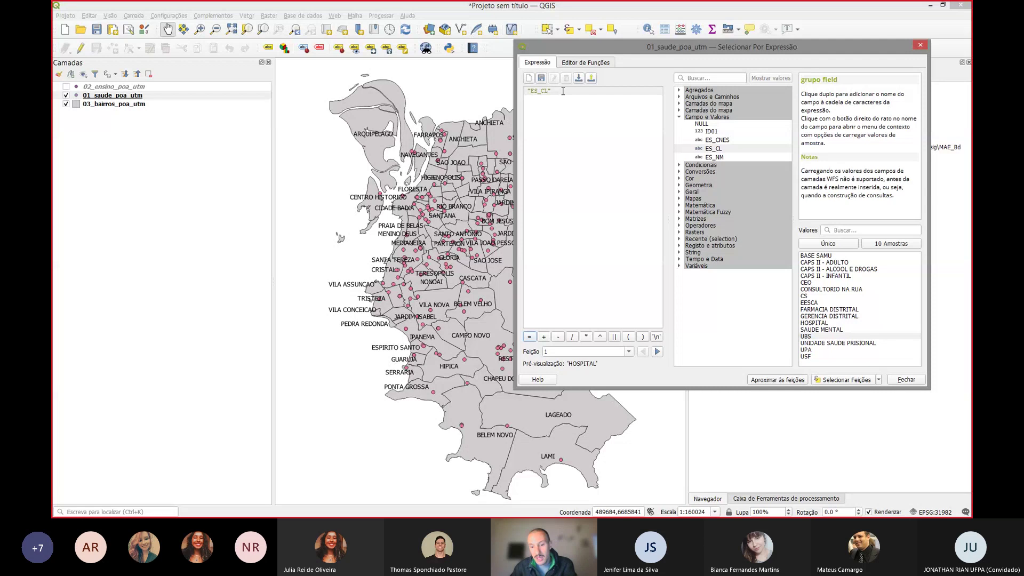
{"action": "type", "text": "="}
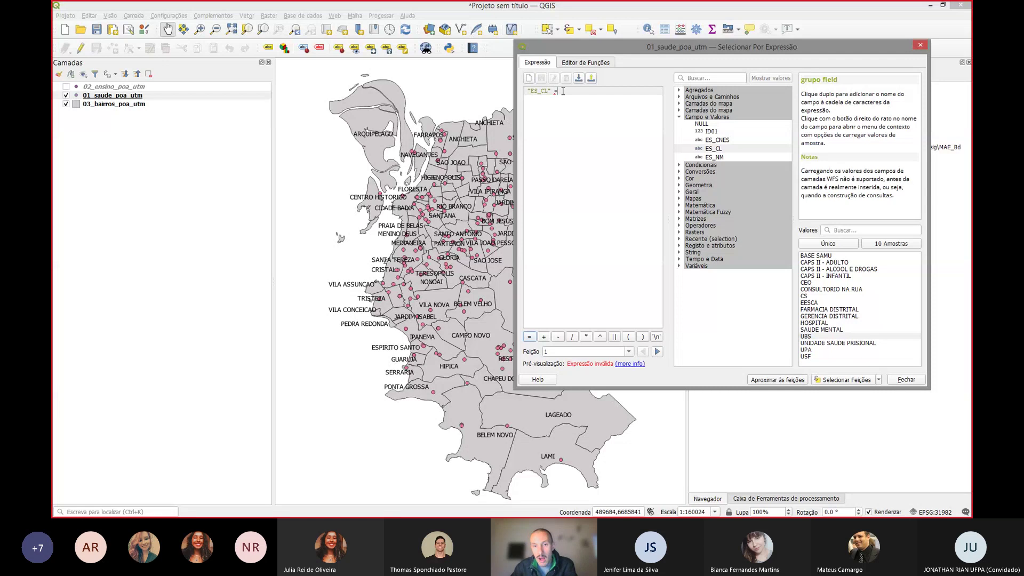
{"action": "double_click", "coordinate": [818, 337]}
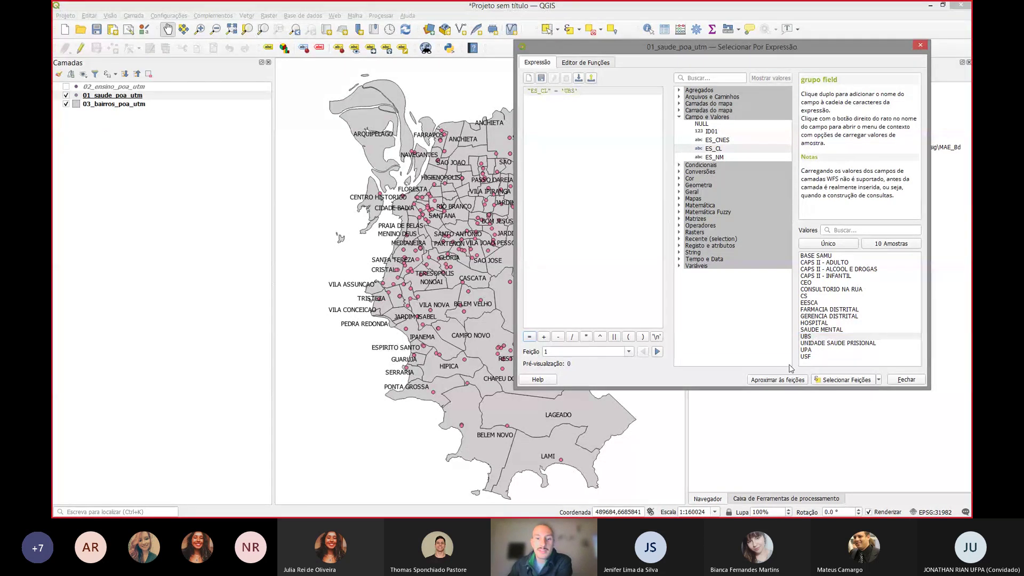
{"action": "left_click", "coordinate": [828, 380]}
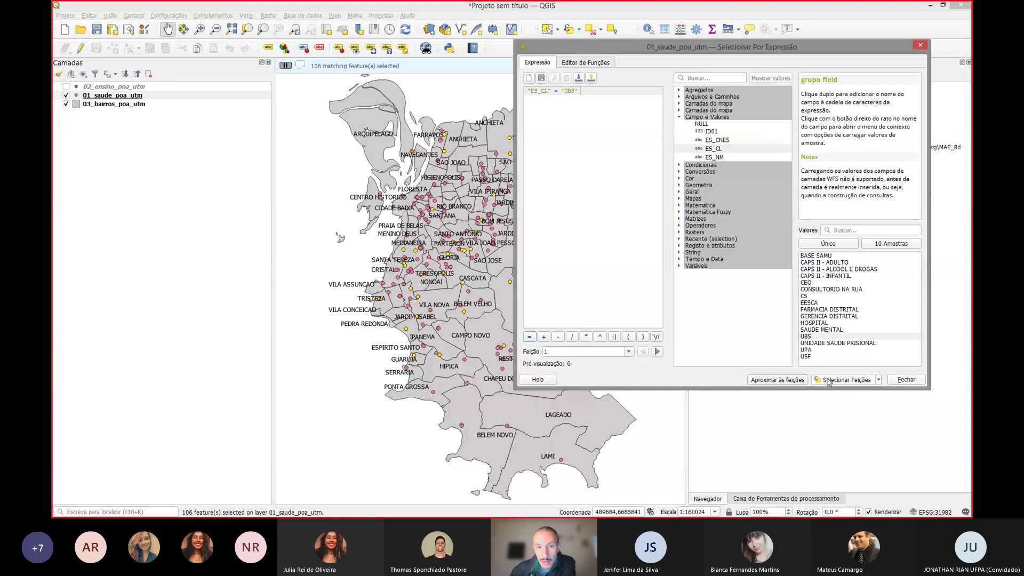
{"action": "left_click", "coordinate": [906, 379]}
Step: Examine the selected UBS facilities from the central neighbourhoods down to Belem Novo
{"action": "scroll", "coordinate": [521, 181], "scroll_direction": "up", "scroll_amount": 1}
{"action": "left_click_drag", "start_coordinate": [521, 181], "coordinate": [420, 207]}
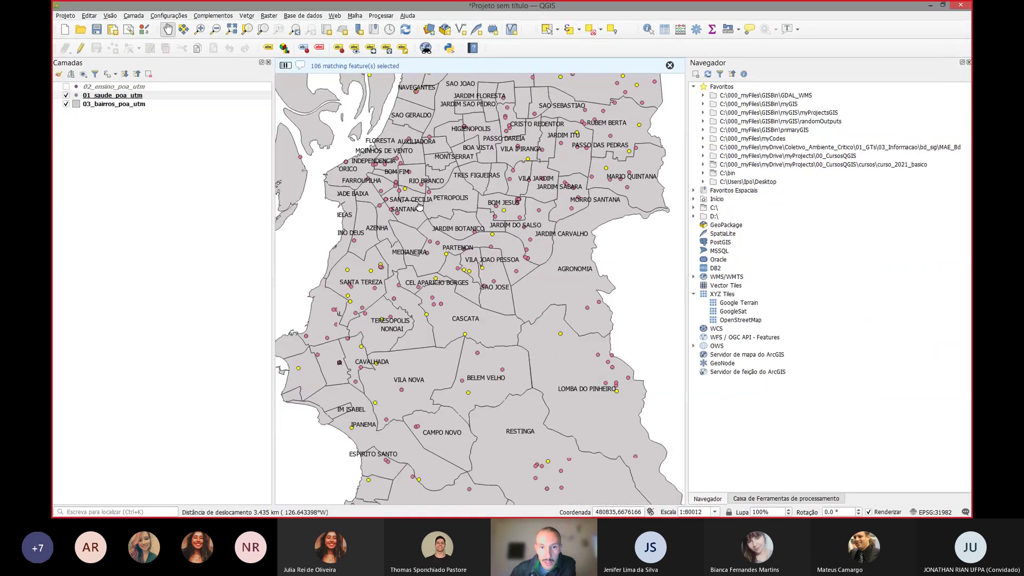
{"action": "left_click_drag", "start_coordinate": [352, 317], "coordinate": [362, 288]}
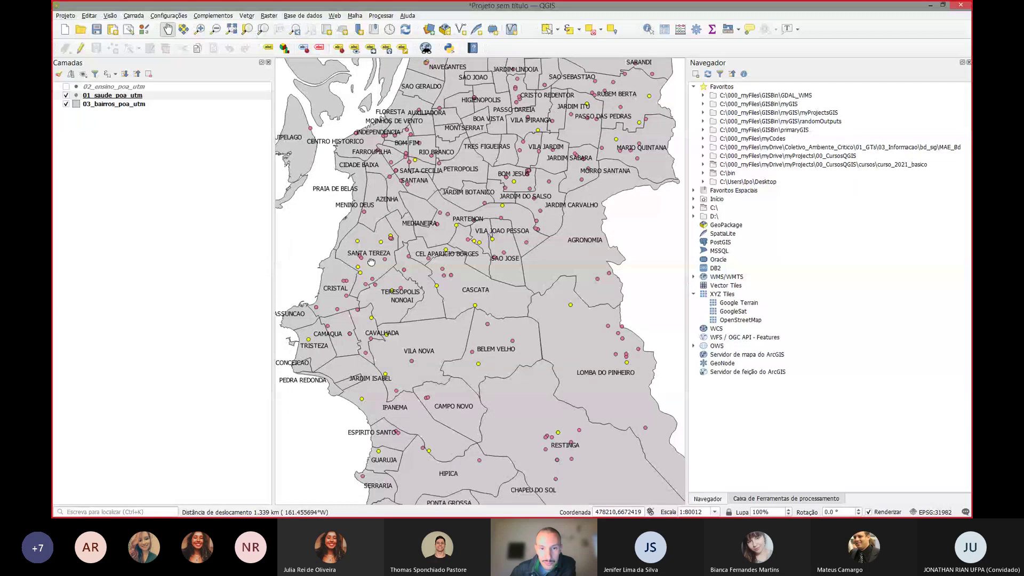
{"action": "left_click_drag", "start_coordinate": [349, 323], "coordinate": [364, 258]}
{"action": "left_click_drag", "start_coordinate": [416, 355], "coordinate": [391, 289]}
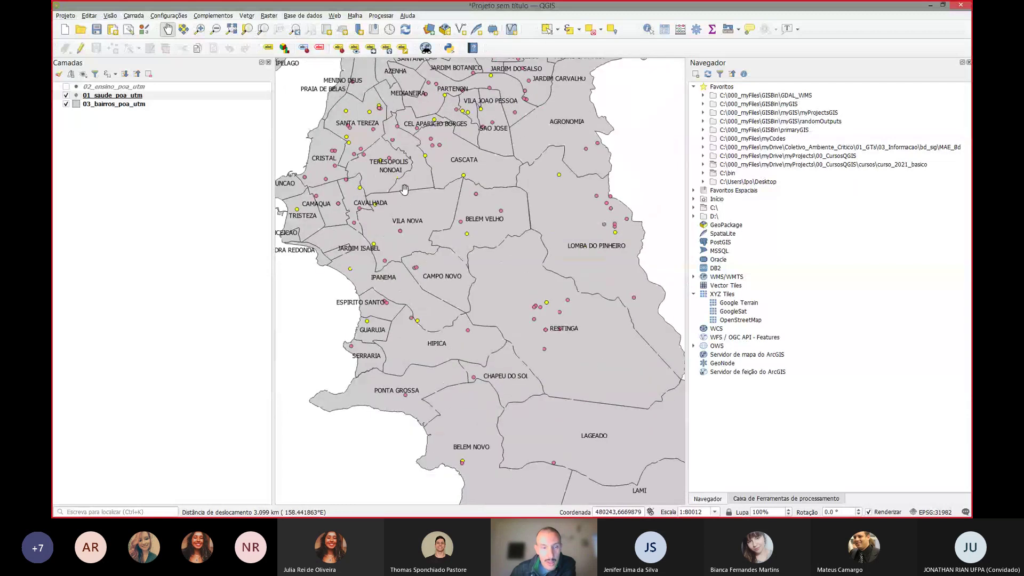
{"action": "left_click_drag", "start_coordinate": [401, 190], "coordinate": [409, 220]}
Step: Export only the selected features of 01_saude_poa_utm as the shapefile C:\bin\ubs_poa_utm.shp in EPSG:31982 and add it to the map
{"action": "right_click", "coordinate": [157, 91]}
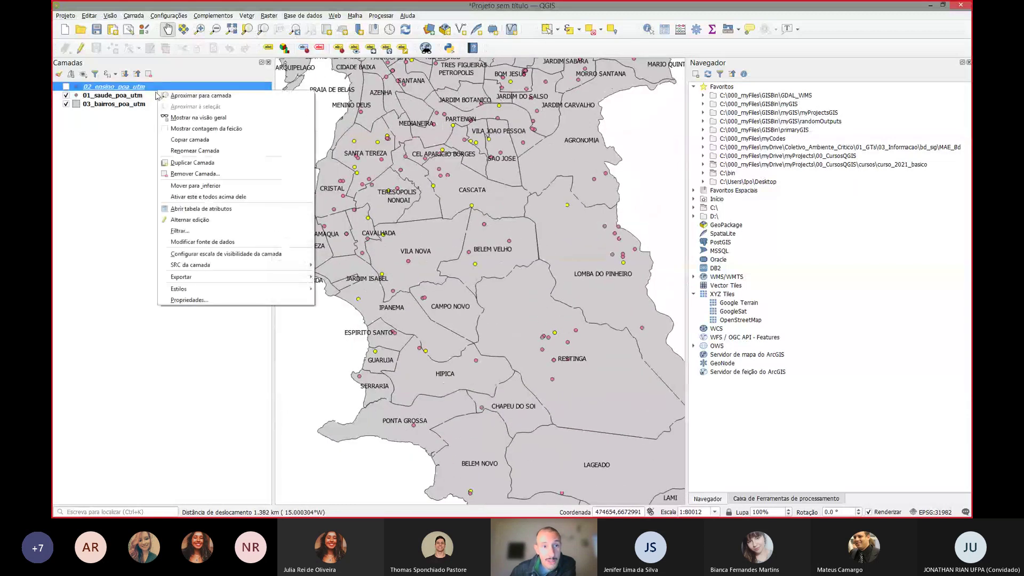
{"action": "right_click", "coordinate": [142, 95]}
{"action": "mouse_move", "coordinate": [290, 280]}
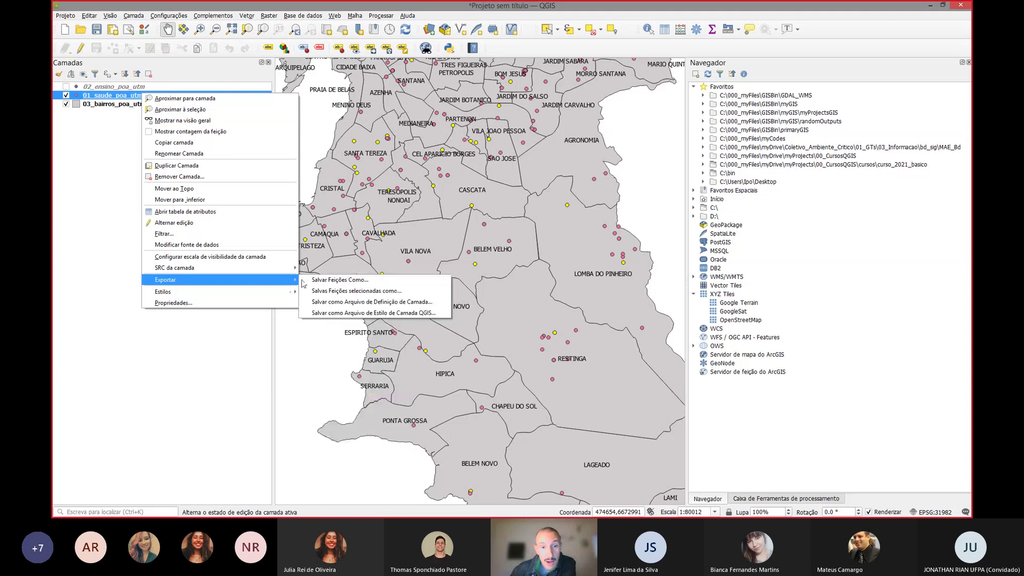
{"action": "left_click", "coordinate": [333, 291]}
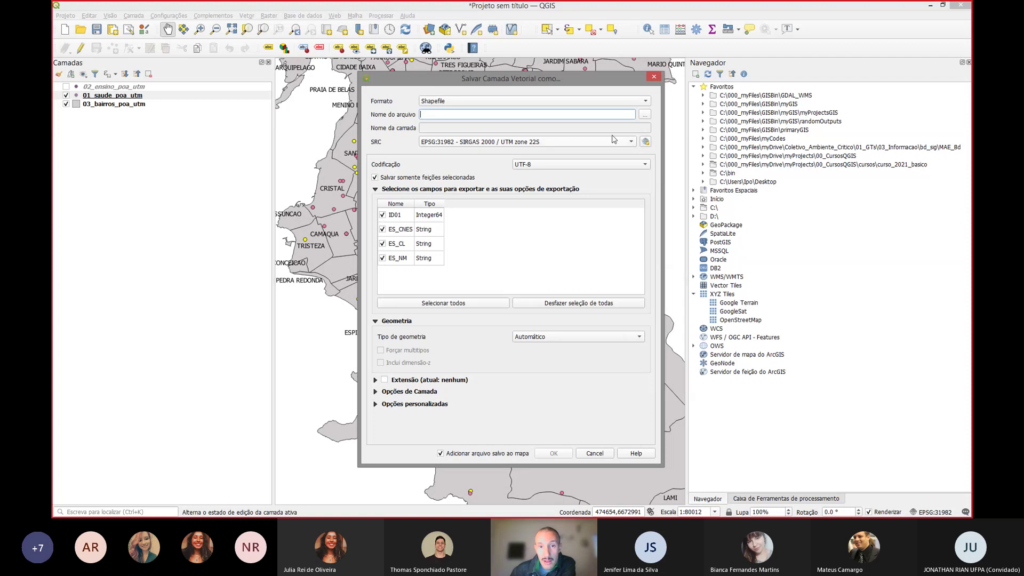
{"action": "left_click", "coordinate": [645, 114]}
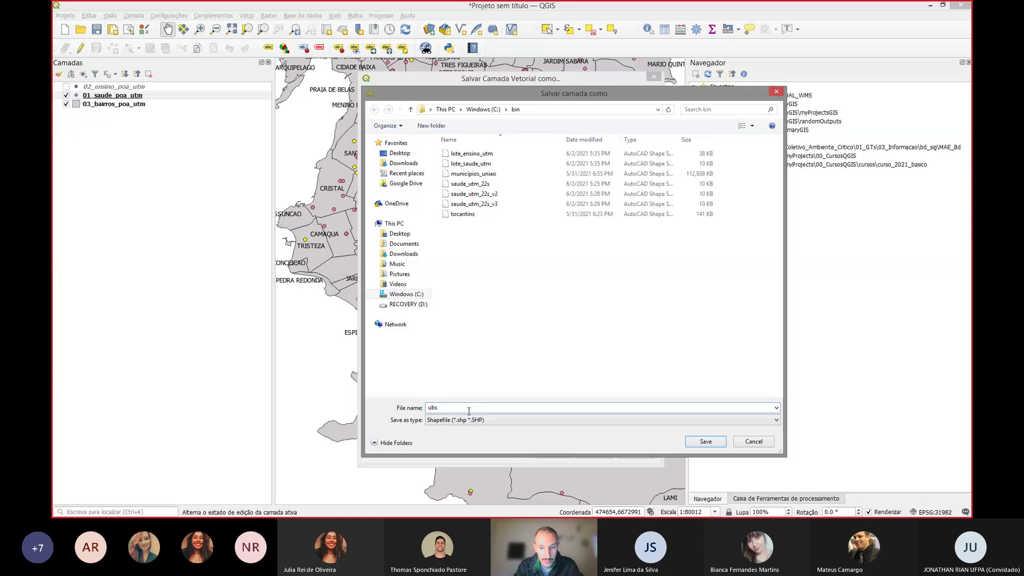
{"action": "type", "text": "ubs_poa_utm"}
{"action": "key", "text": "Return"}
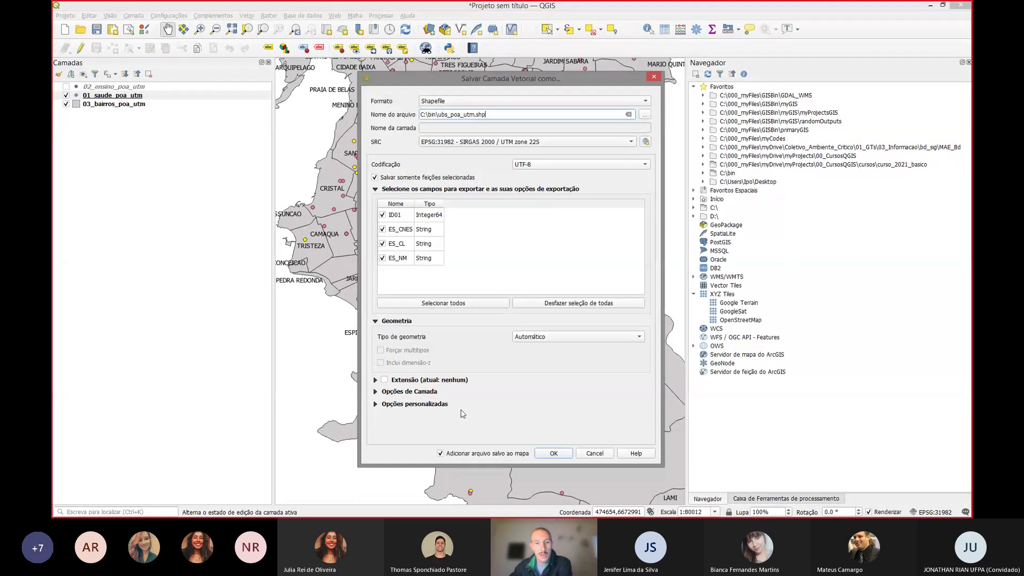
{"action": "left_click", "coordinate": [560, 454]}
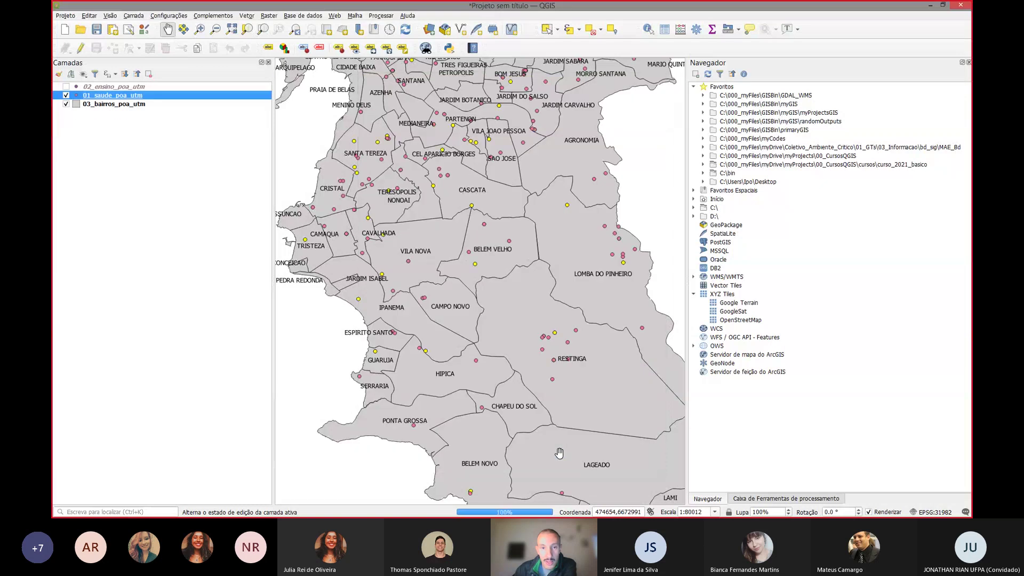
Step: Hide the 01_saude_poa_utm layer and recolour the ubs_poa_utm points black
{"action": "left_click", "coordinate": [66, 104]}
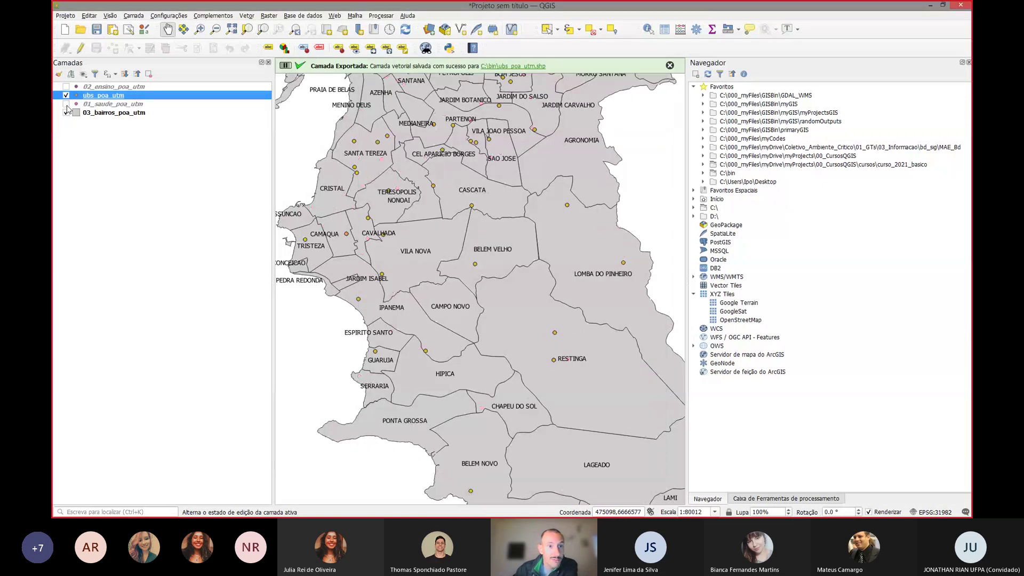
{"action": "scroll", "coordinate": [468, 256], "scroll_direction": "down", "scroll_amount": 1}
{"action": "left_click_drag", "start_coordinate": [466, 190], "coordinate": [471, 227]}
{"action": "scroll", "coordinate": [486, 152], "scroll_direction": "up", "scroll_amount": 1}
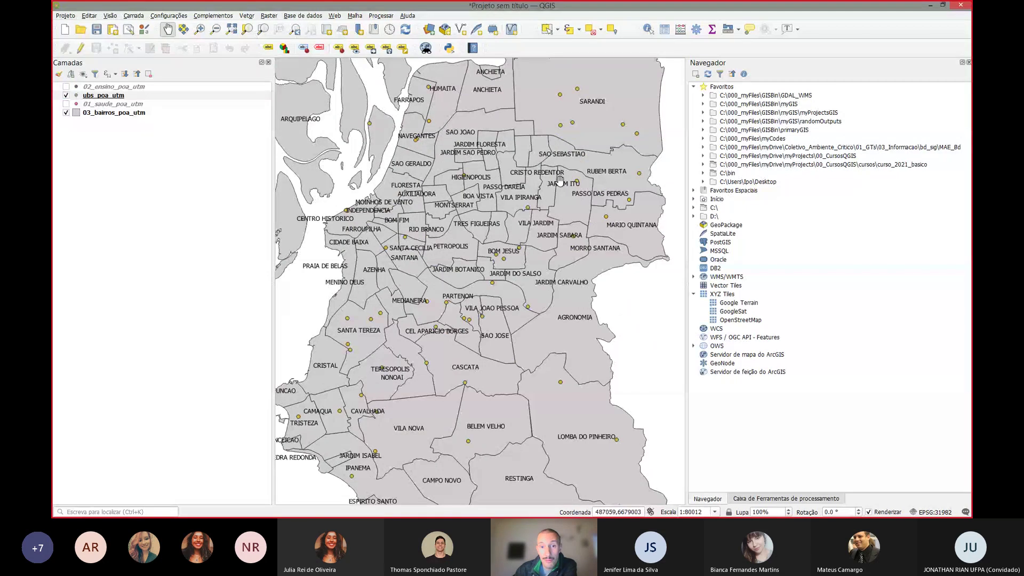
{"action": "right_click", "coordinate": [89, 96]}
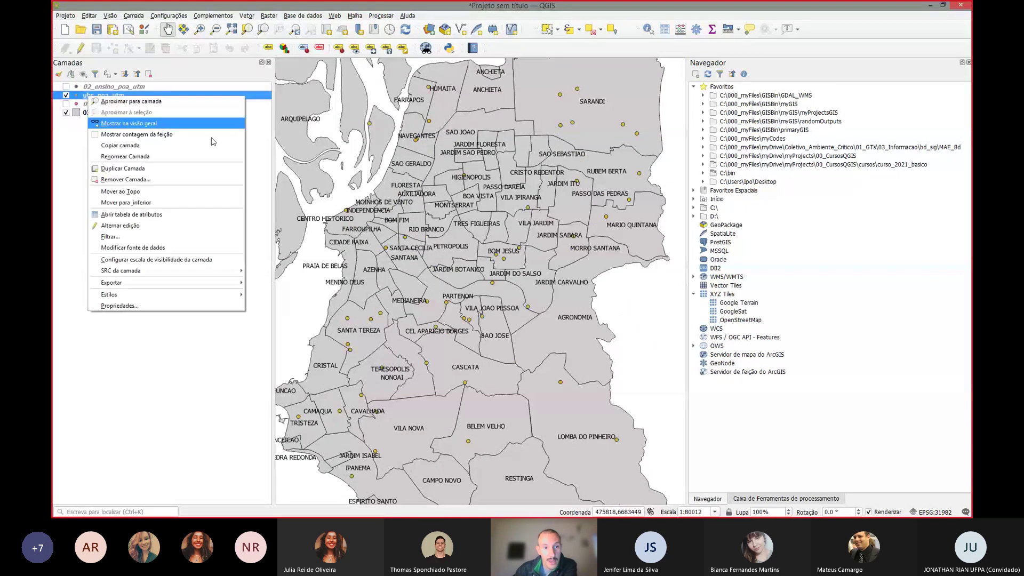
{"action": "mouse_move", "coordinate": [243, 295]}
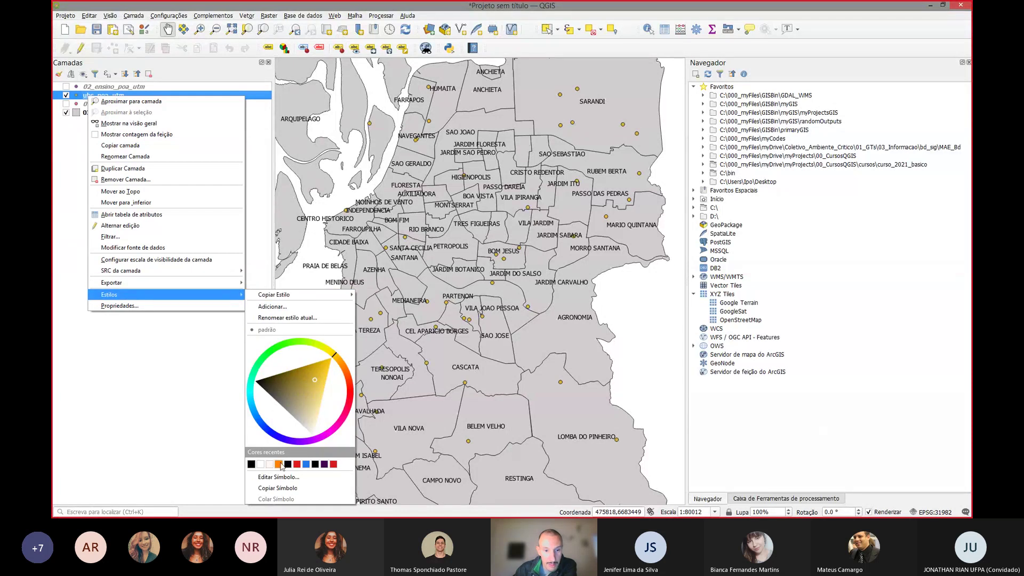
{"action": "left_click", "coordinate": [252, 464]}
{"action": "left_click", "coordinate": [564, 304]}
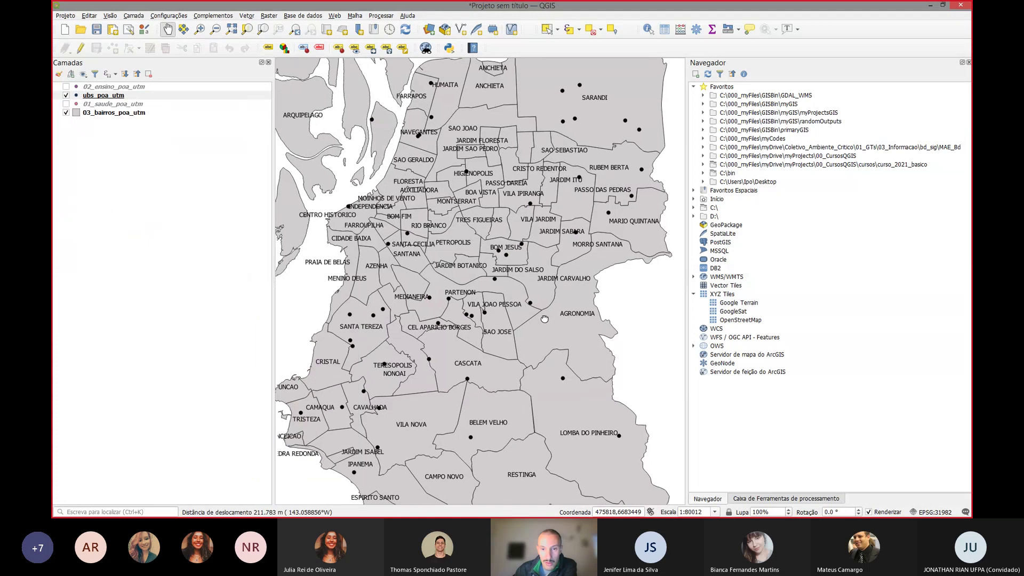
Step: Examine the distribution of the UBS points around Santa Tereza, Cristal and Restinga and across the whole of Porto Alegre
{"action": "left_click_drag", "start_coordinate": [565, 304], "coordinate": [575, 259]}
{"action": "scroll", "coordinate": [557, 261], "scroll_direction": "down", "scroll_amount": 1}
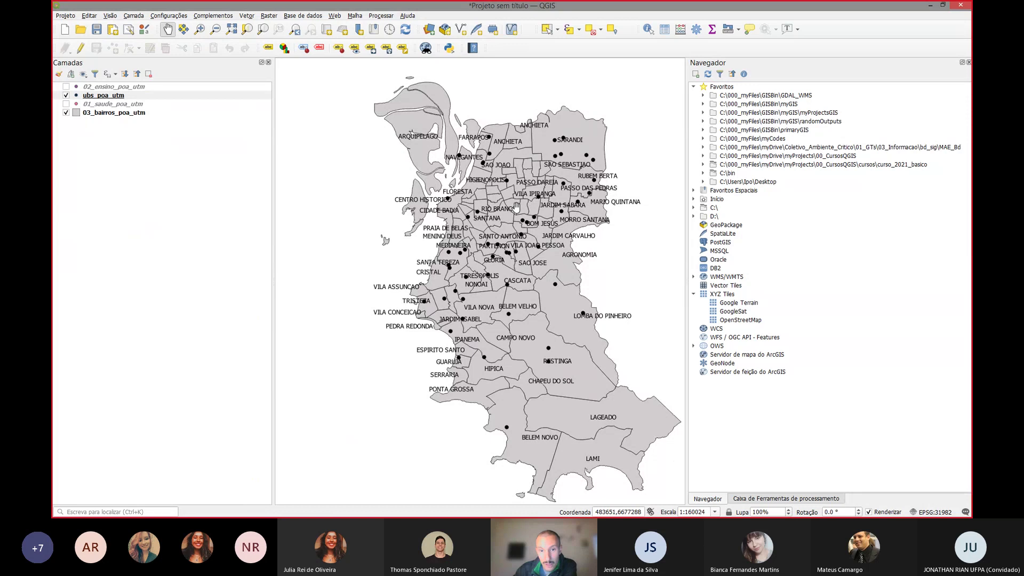
{"action": "scroll", "coordinate": [518, 229], "scroll_direction": "up", "scroll_amount": 2}
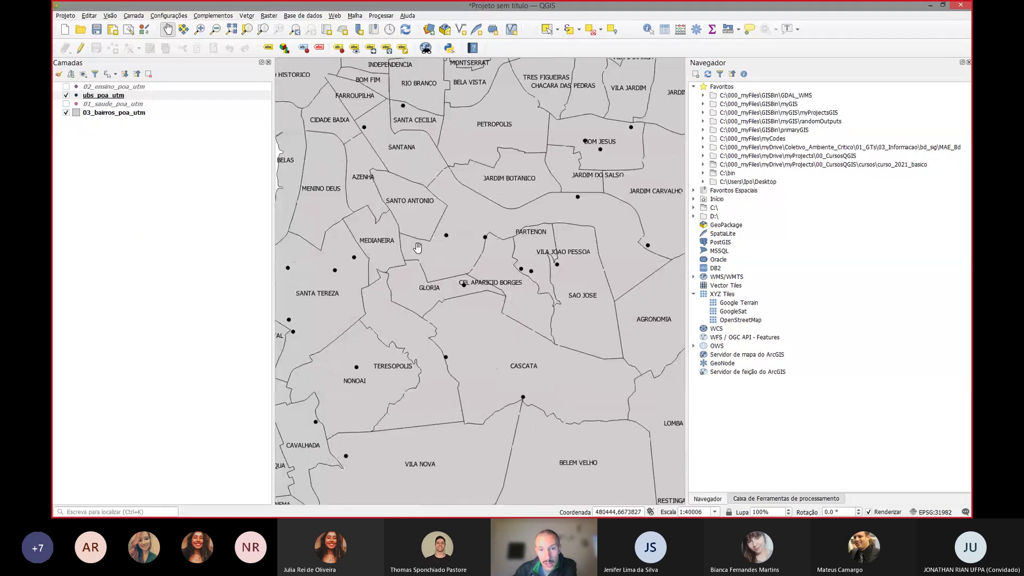
{"action": "left_click_drag", "start_coordinate": [312, 308], "coordinate": [465, 211]}
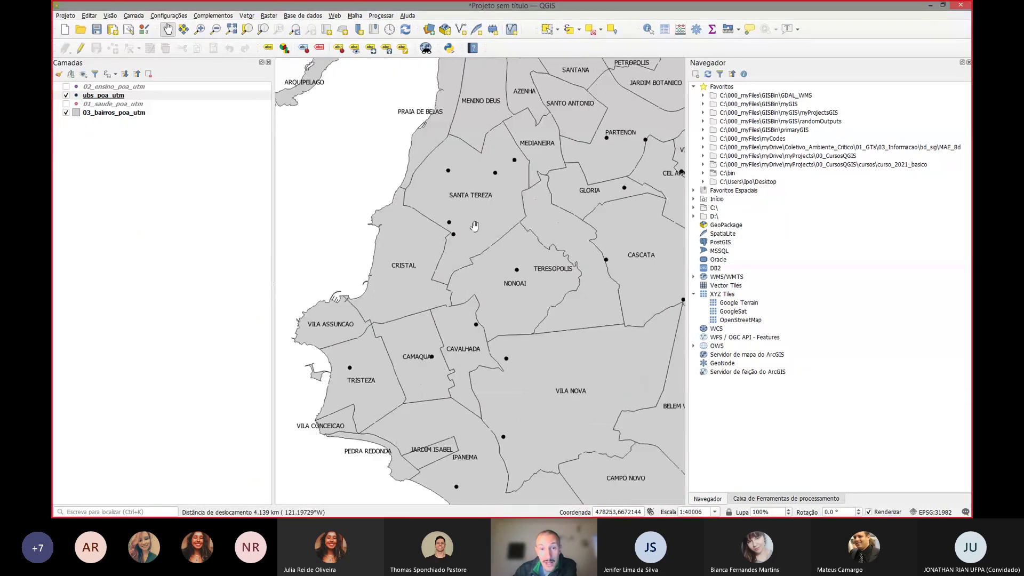
{"action": "left_click_drag", "start_coordinate": [522, 169], "coordinate": [397, 104]}
{"action": "scroll", "coordinate": [390, 209], "scroll_direction": "down", "scroll_amount": 1}
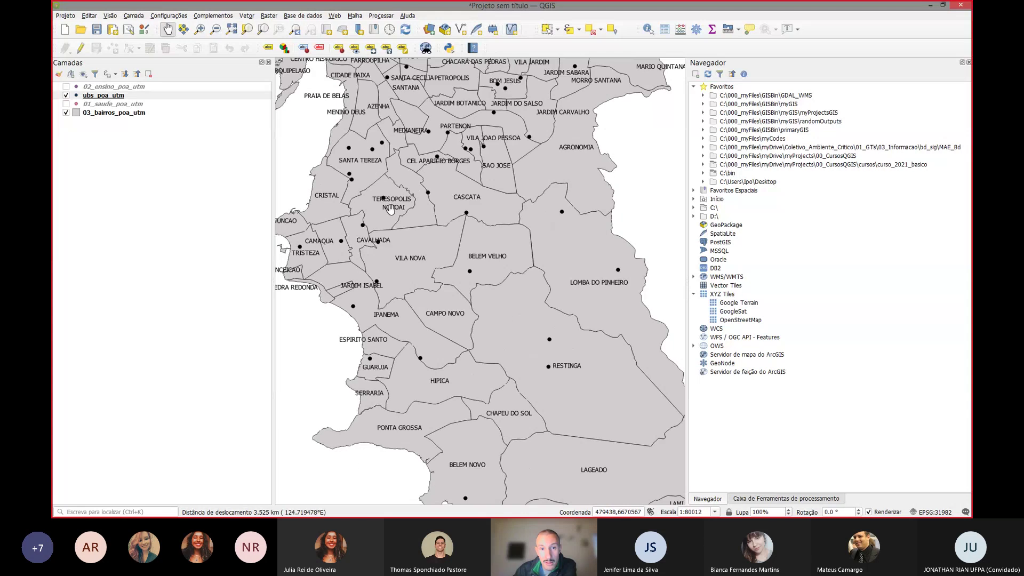
{"action": "left_click_drag", "start_coordinate": [559, 244], "coordinate": [552, 233]}
{"action": "scroll", "coordinate": [552, 233], "scroll_direction": "down", "scroll_amount": 1}
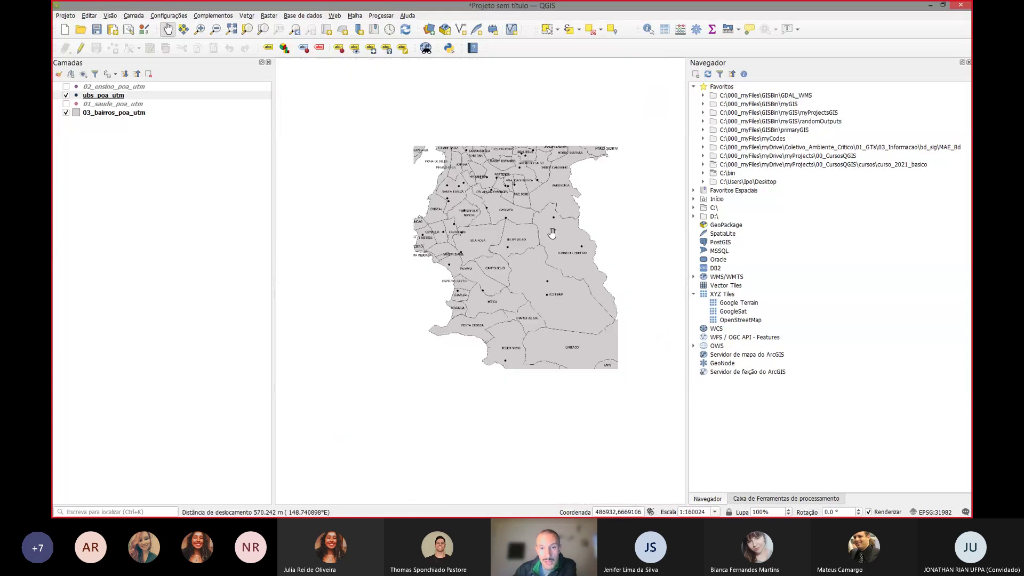
{"action": "left_click_drag", "start_coordinate": [585, 77], "coordinate": [559, 131]}
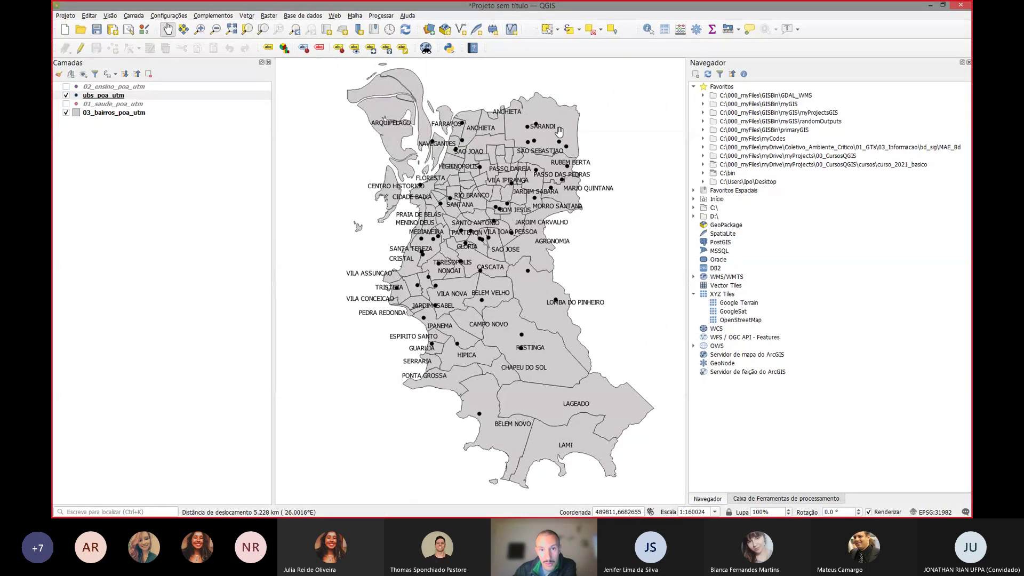
Step: Show the processing toolbox and replace its current search with "joi" to find the attribute join tools
{"action": "left_click", "coordinate": [793, 498]}
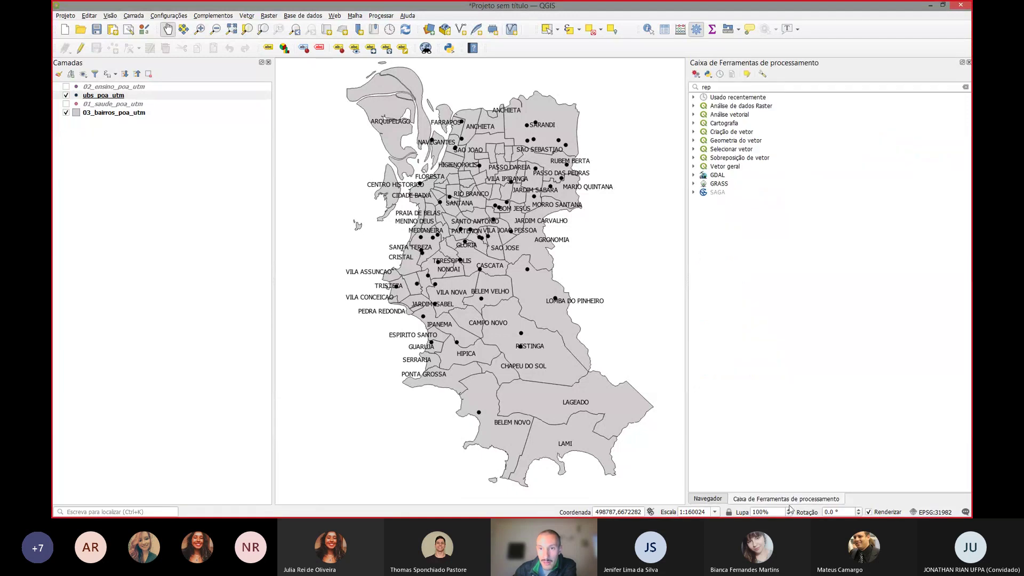
{"action": "left_click", "coordinate": [718, 87]}
{"action": "key", "text": "BackSpace"}
{"action": "key", "text": "BackSpace"}
{"action": "key", "text": "BackSpace"}
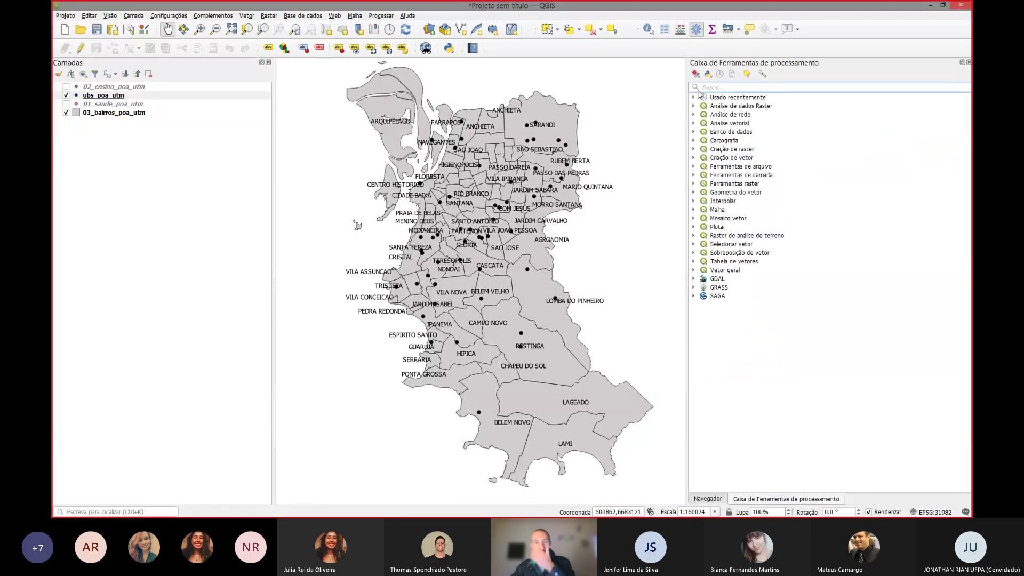
{"action": "type", "text": "jo"}
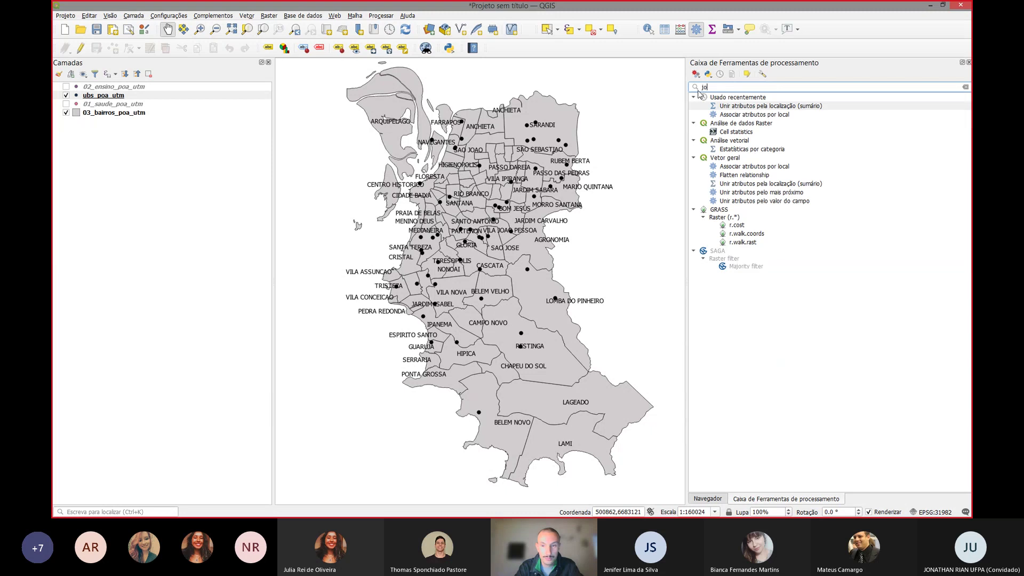
{"action": "type", "text": "i"}
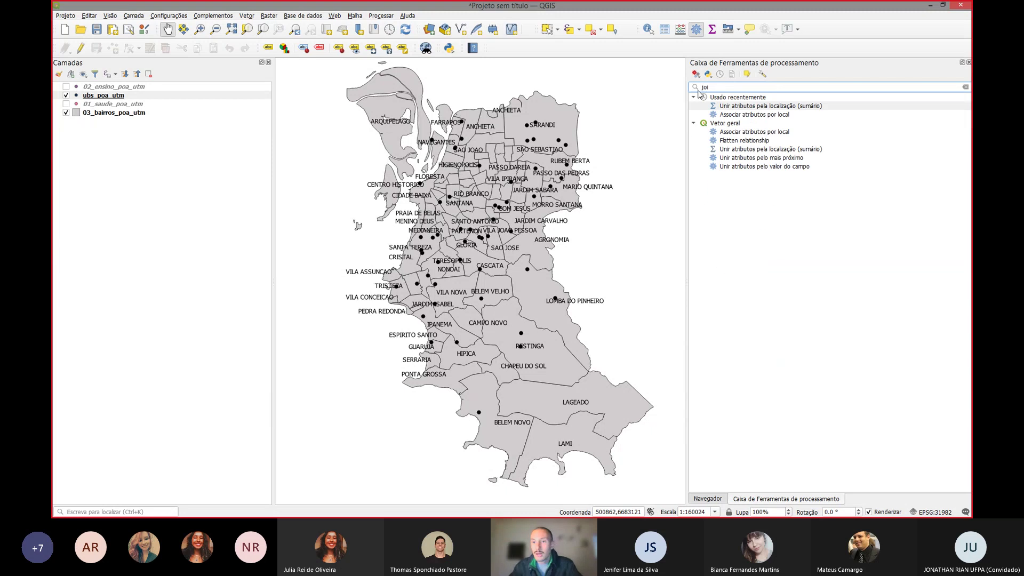
{"action": "left_click", "coordinate": [734, 109]}
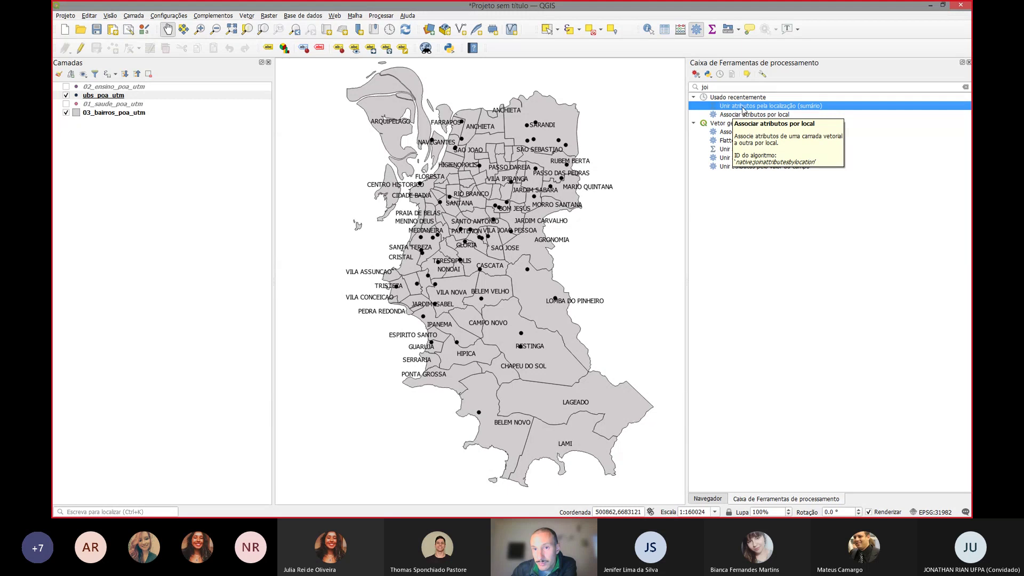
{"action": "double_click", "coordinate": [743, 106]}
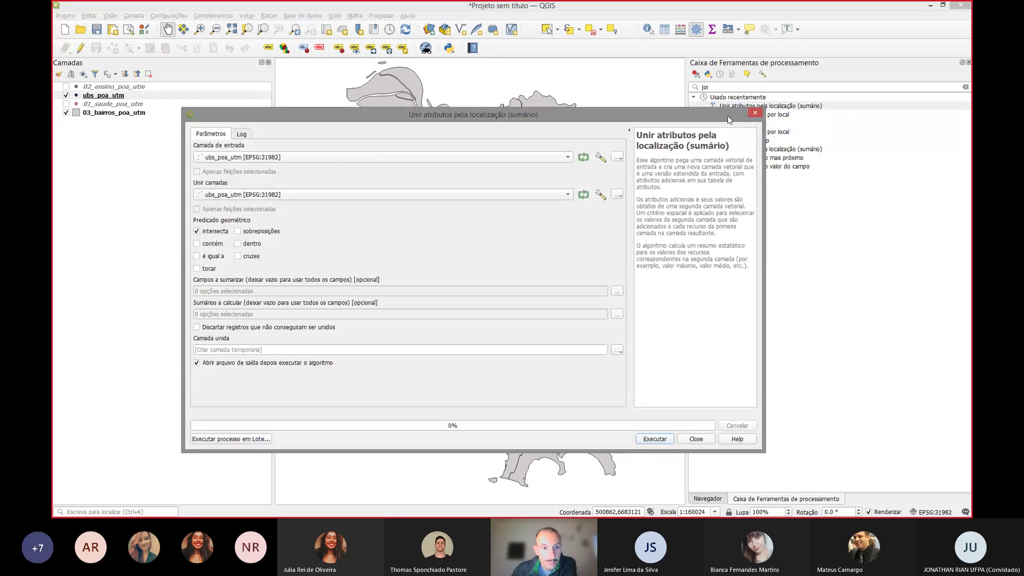
{"action": "left_click", "coordinate": [755, 113]}
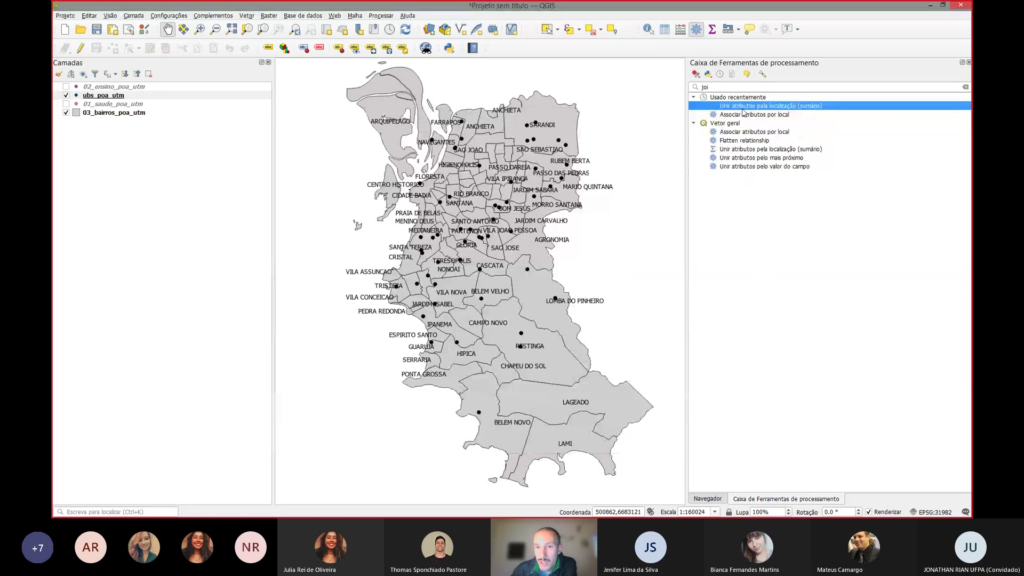
Step: Open the Unir atributos pela localização (sumário) tool, then move and narrow its dialog so that part of the map stays visible
{"action": "left_click", "coordinate": [723, 115]}
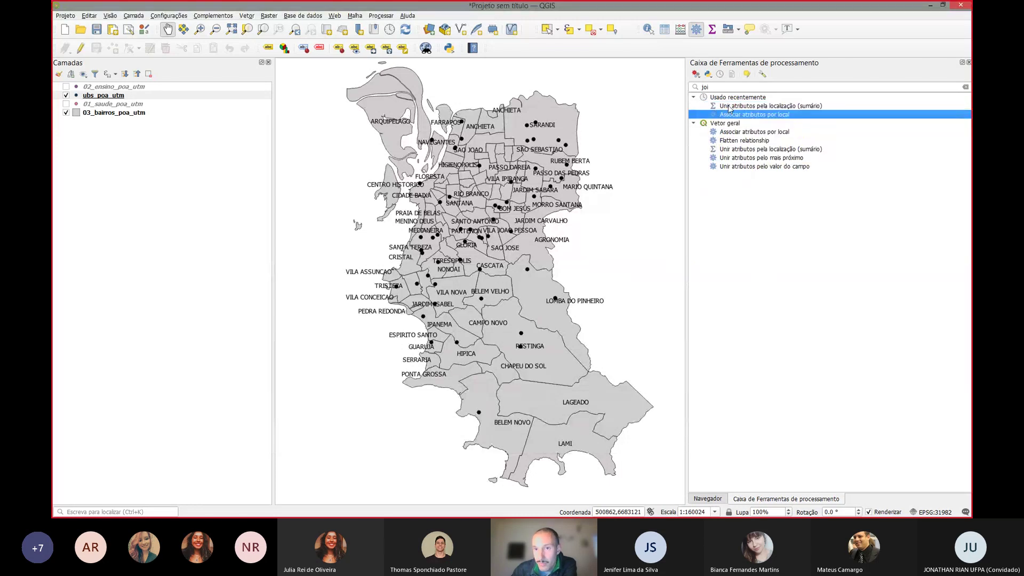
{"action": "left_click", "coordinate": [747, 106]}
{"action": "double_click", "coordinate": [740, 107]}
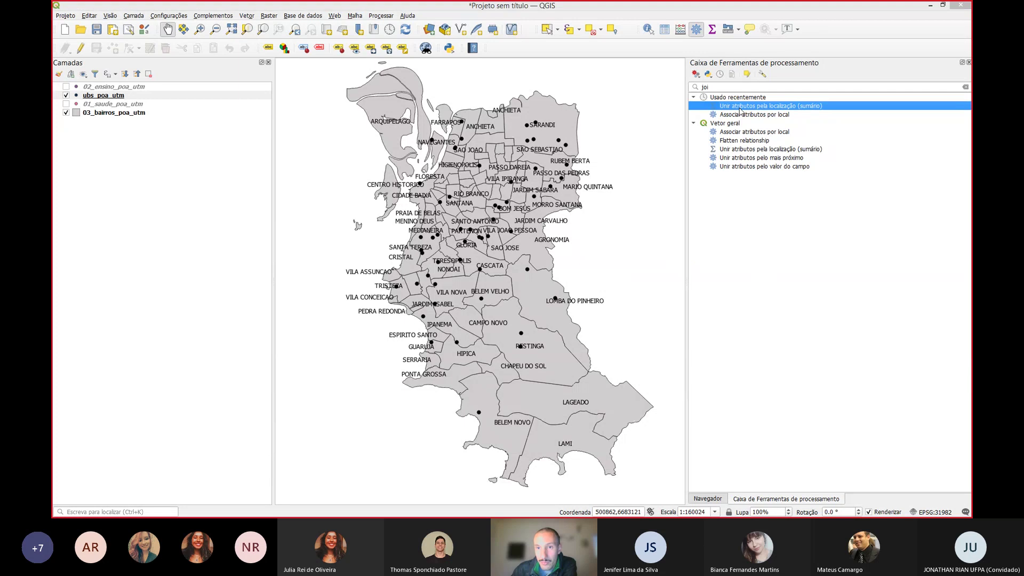
{"action": "left_click_drag", "start_coordinate": [431, 123], "coordinate": [435, 108]}
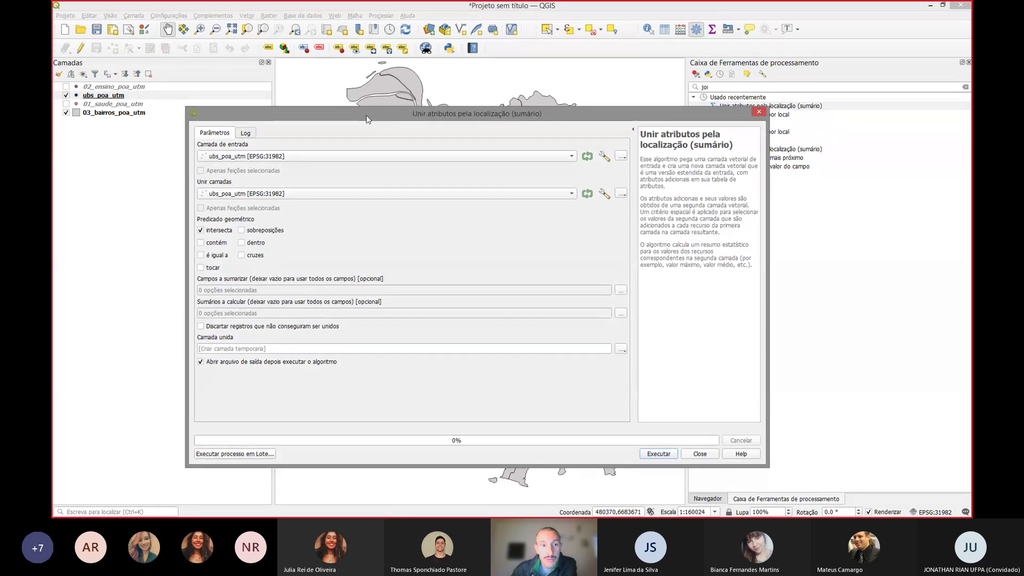
{"action": "left_click_drag", "start_coordinate": [367, 119], "coordinate": [518, 69]}
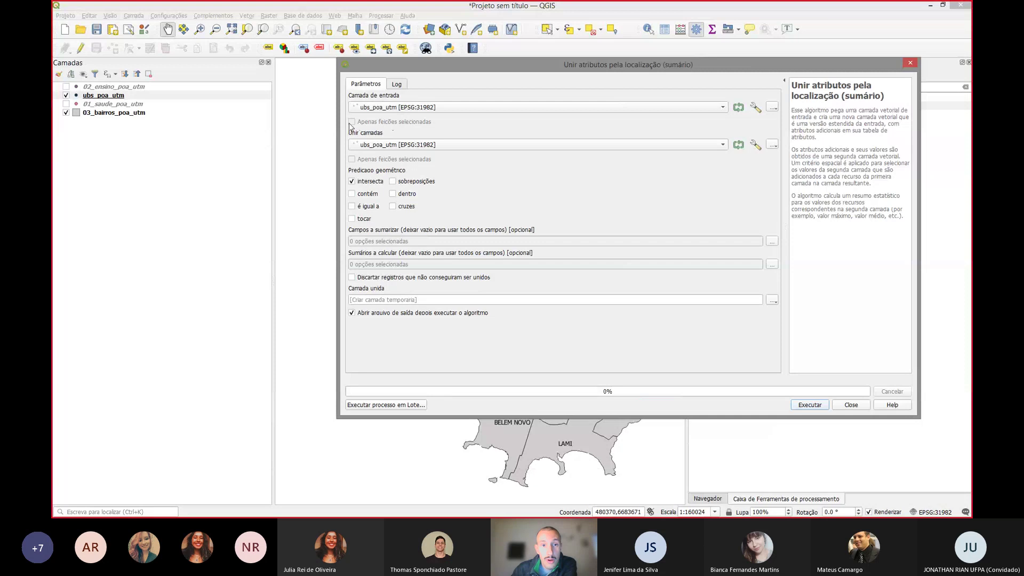
{"action": "left_click_drag", "start_coordinate": [340, 124], "coordinate": [459, 124]}
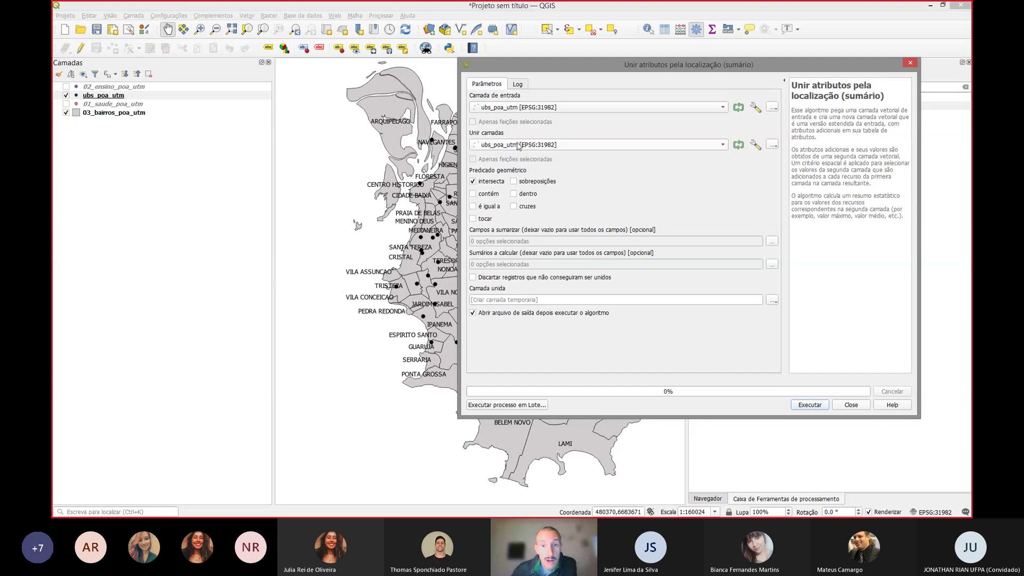
Step: Try 03_bairros_poa_utm as the join layer with the intersecta predicate and check which of its fields can be summarized
{"action": "left_click", "coordinate": [519, 145]}
{"action": "left_click", "coordinate": [520, 142]}
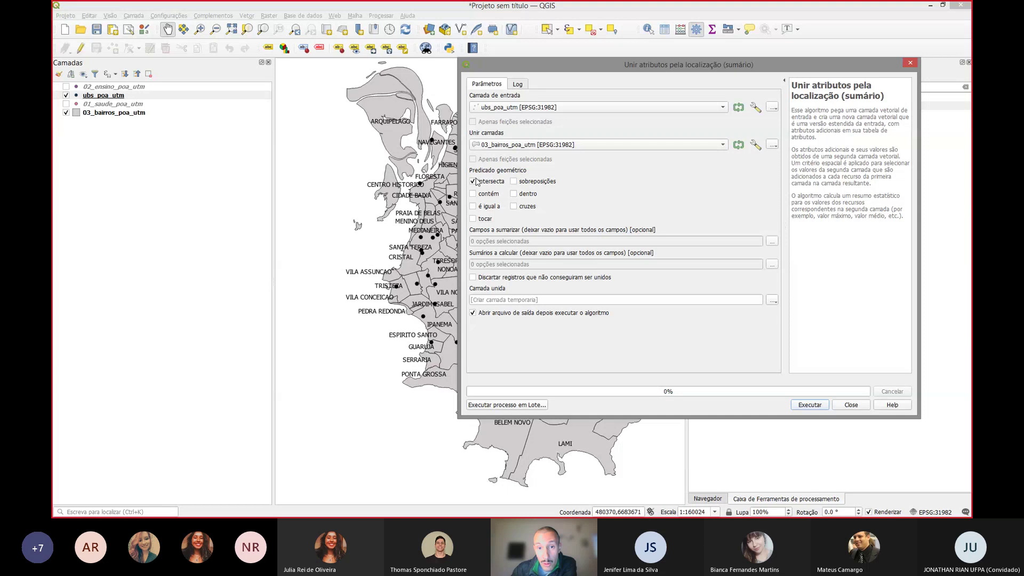
{"action": "left_click", "coordinate": [473, 182]}
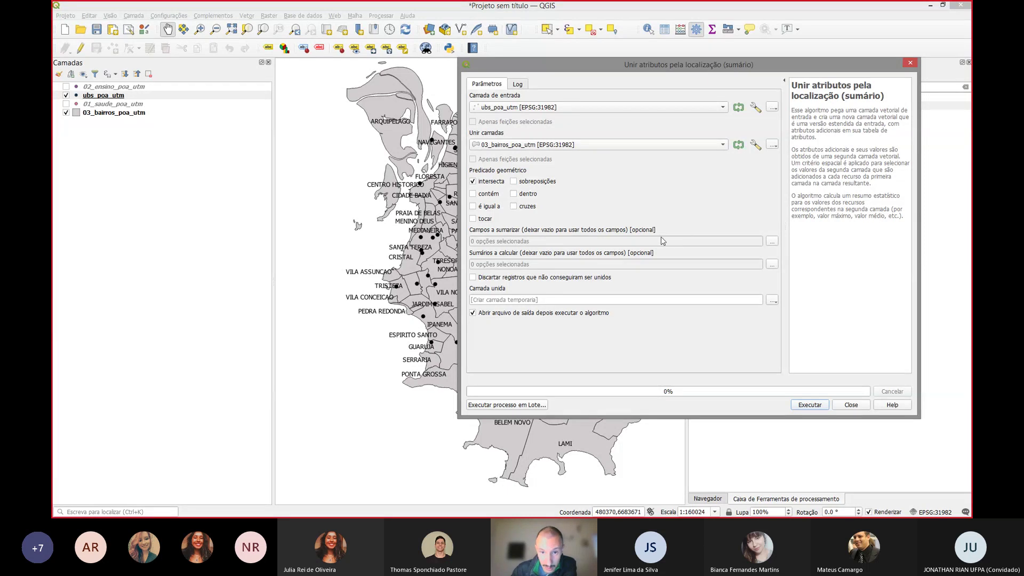
{"action": "left_click", "coordinate": [773, 242]}
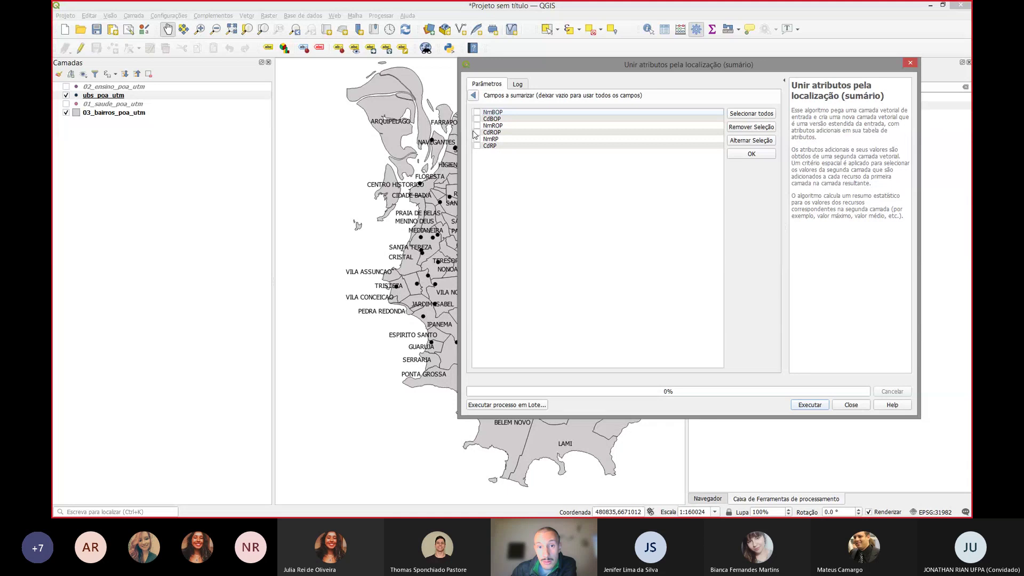
{"action": "left_click", "coordinate": [473, 95]}
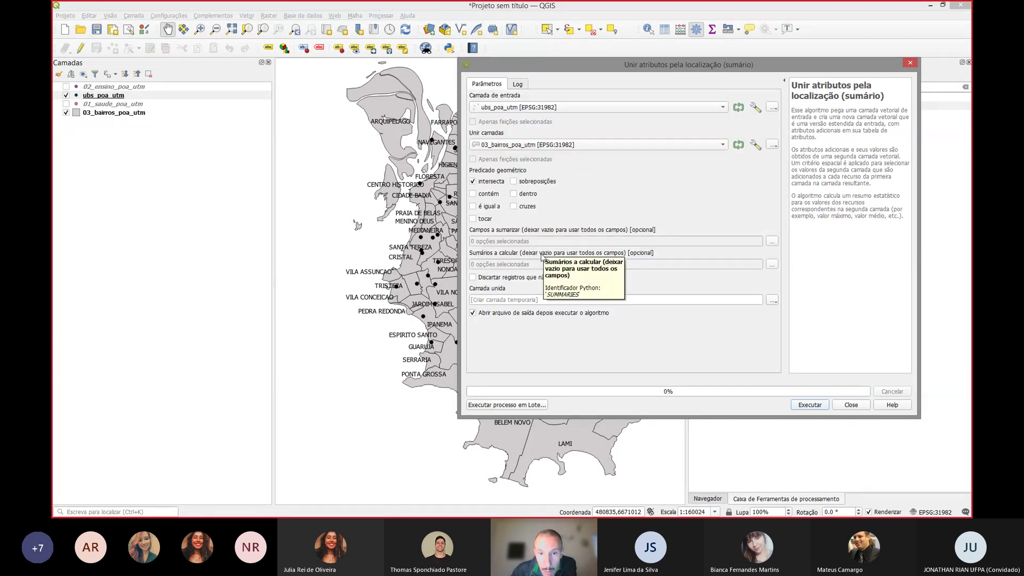
Step: Set the input layer to 03_bairros_poa_utm and the join layer to ubs_poa_utm
{"action": "left_click", "coordinate": [511, 109]}
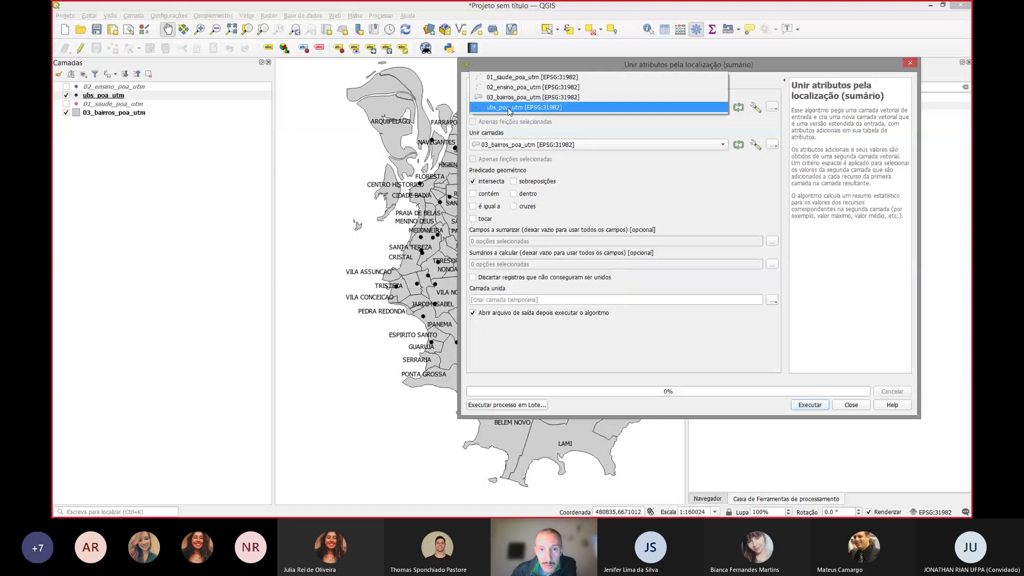
{"action": "left_click", "coordinate": [501, 97]}
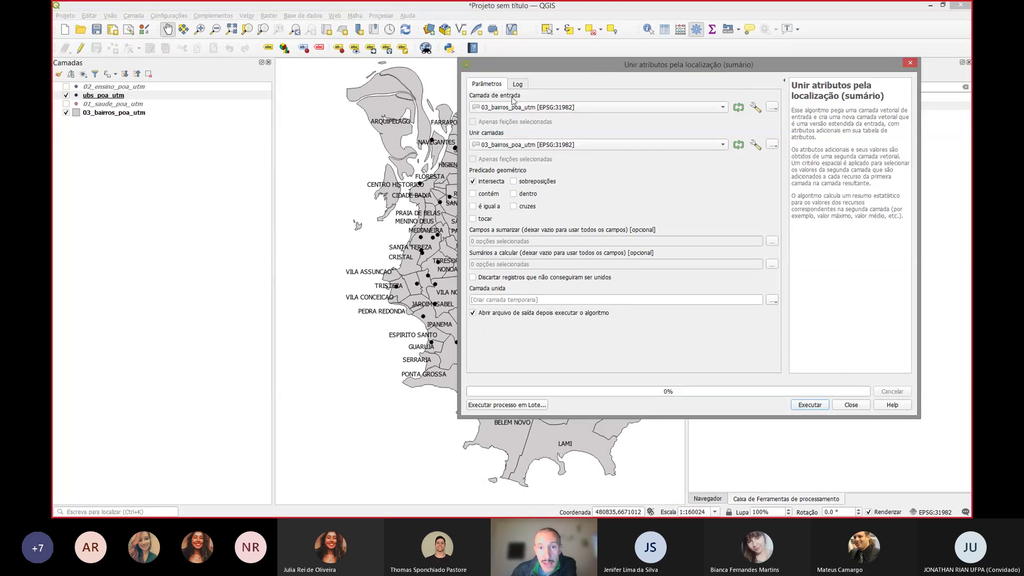
{"action": "left_click", "coordinate": [496, 147]}
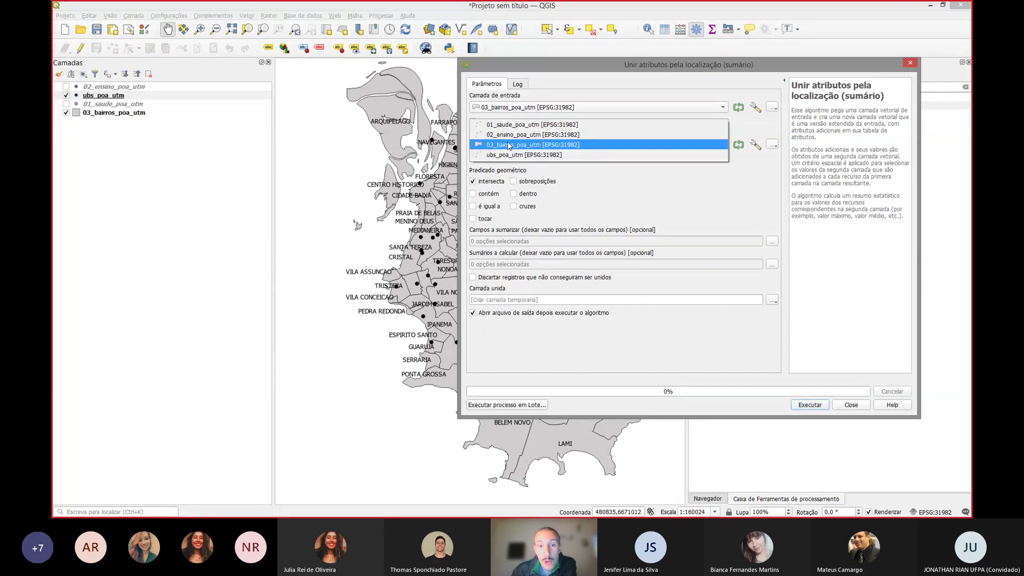
{"action": "left_click", "coordinate": [522, 154]}
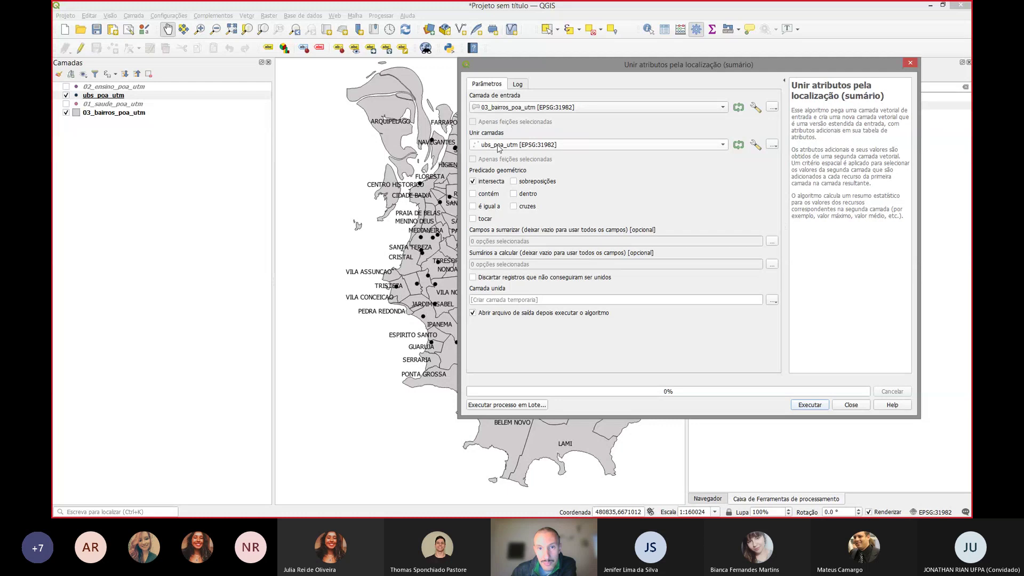
Step: Choose ES_CL as the only field to summarize and Contagem as the only summary to calculate
{"action": "left_click", "coordinate": [773, 243]}
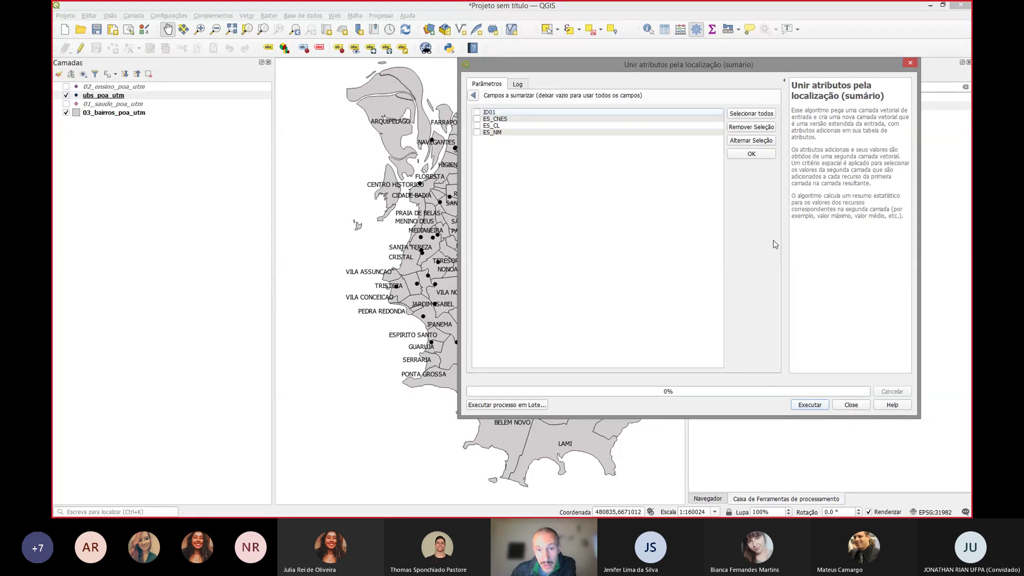
{"action": "left_click", "coordinate": [477, 126]}
{"action": "left_click", "coordinate": [473, 95]}
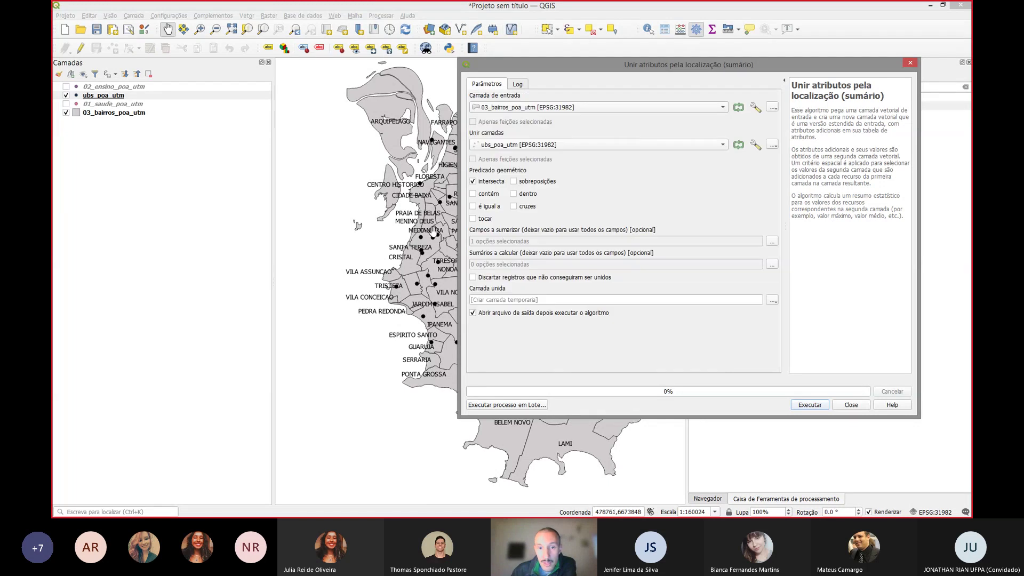
{"action": "left_click", "coordinate": [772, 264]}
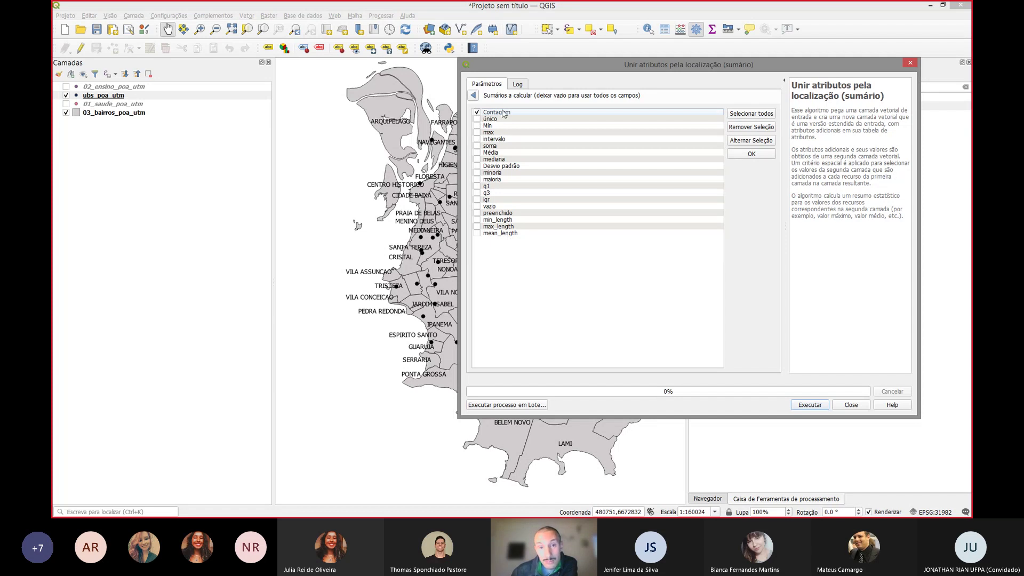
{"action": "left_click", "coordinate": [752, 154]}
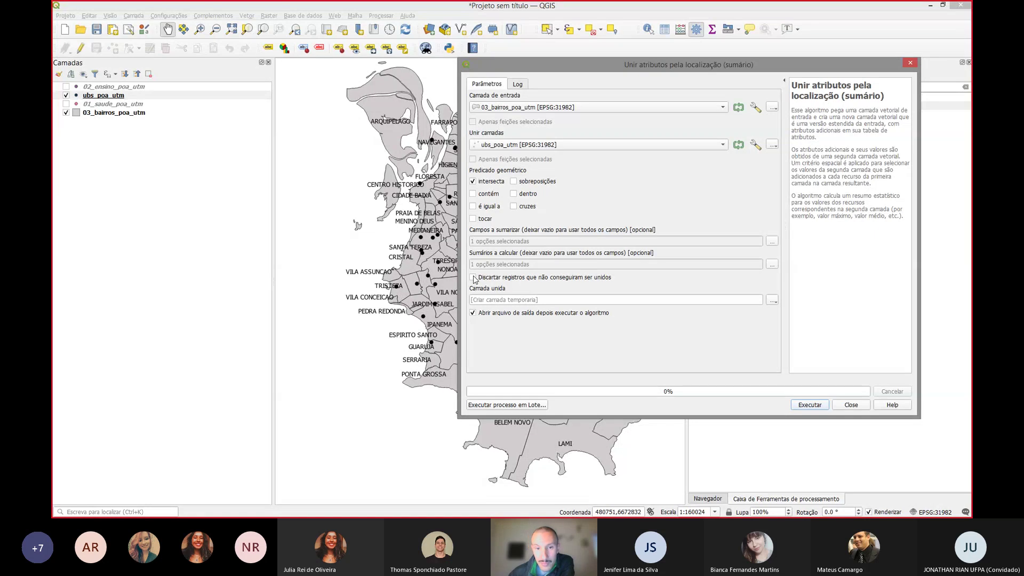
Step: Set the joined layer's output to a shapefile named bairros_contagem_ubs in C:/bin
{"action": "left_click", "coordinate": [772, 300]}
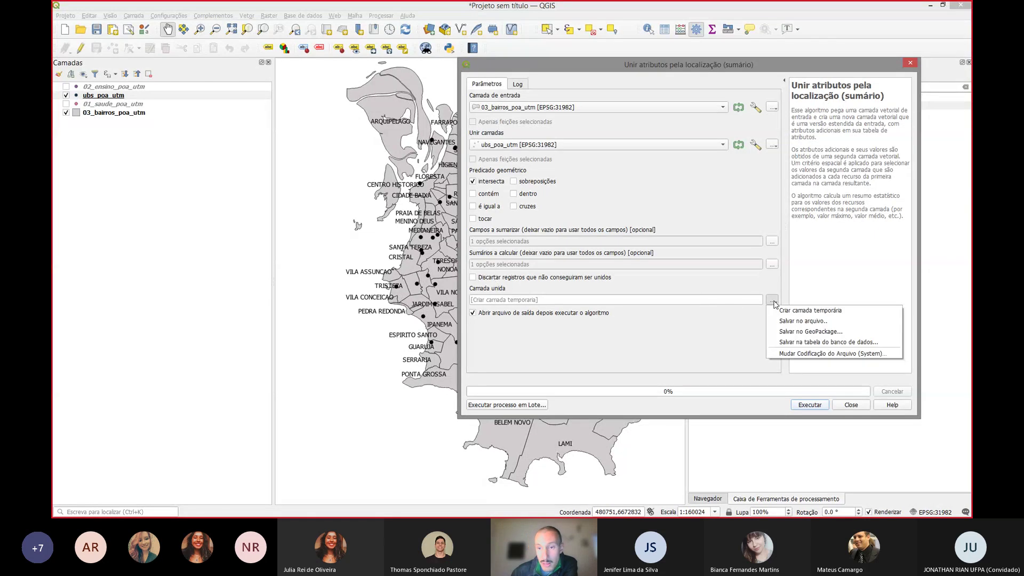
{"action": "left_click", "coordinate": [794, 322]}
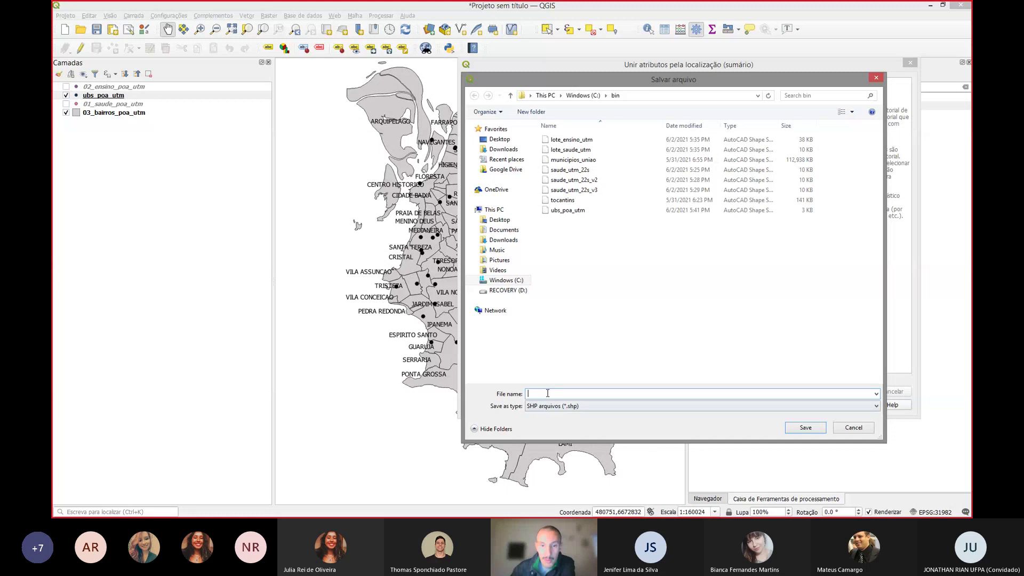
{"action": "type", "text": "bairro"}
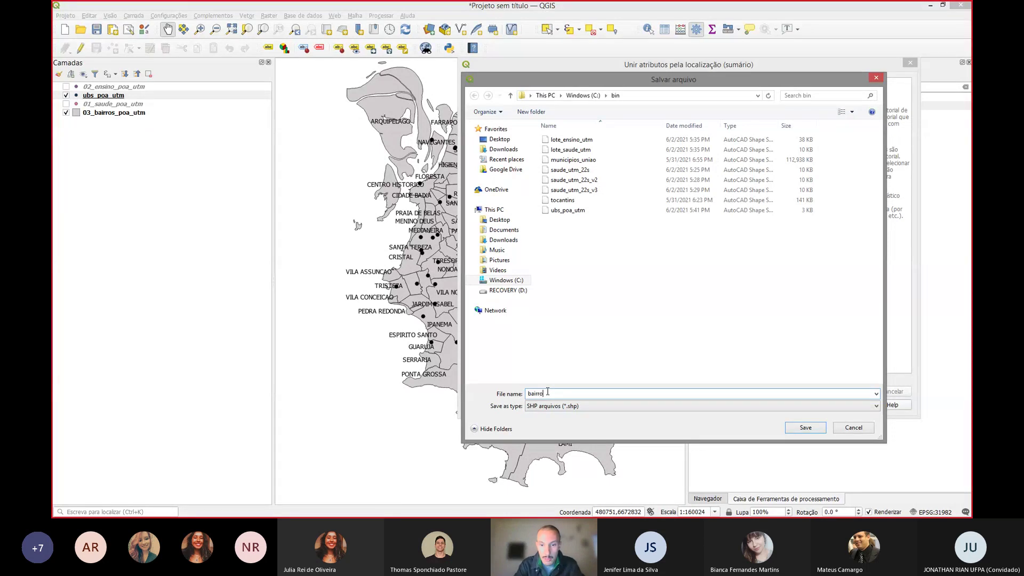
{"action": "type", "text": "s_contamge"}
{"action": "key", "text": "BackSpace"}
{"action": "key", "text": "BackSpace"}
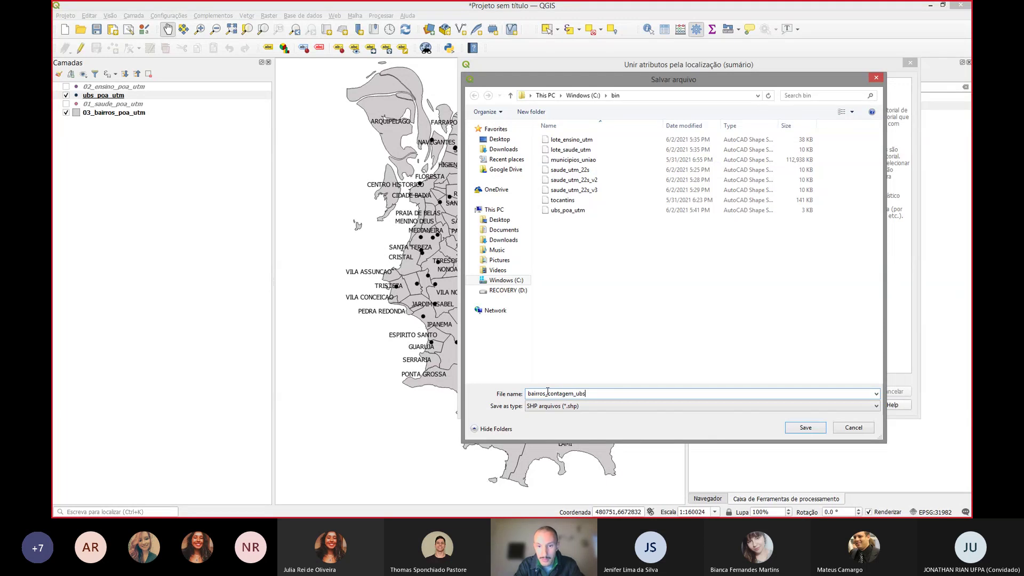
{"action": "key", "text": "Return"}
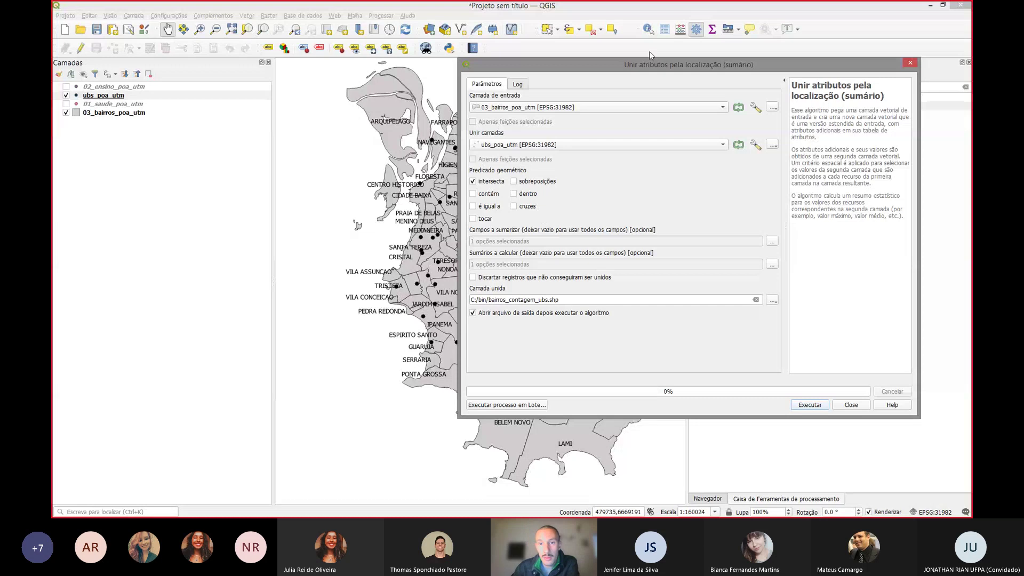
Step: Run the configured summary join, close its dialog and hide the ubs_poa_utm layer
{"action": "left_click_drag", "start_coordinate": [659, 62], "coordinate": [622, 66]}
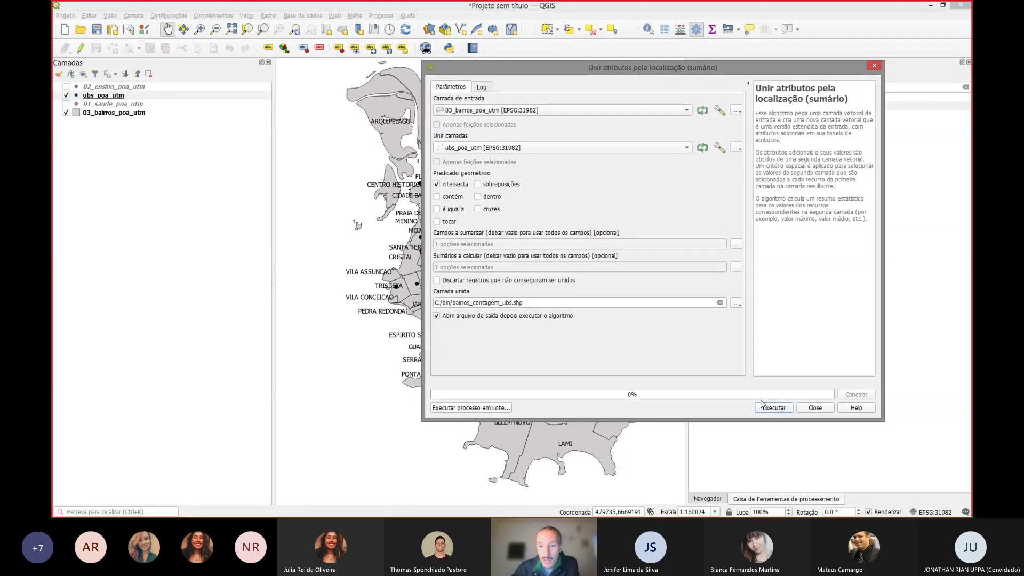
{"action": "left_click", "coordinate": [773, 407]}
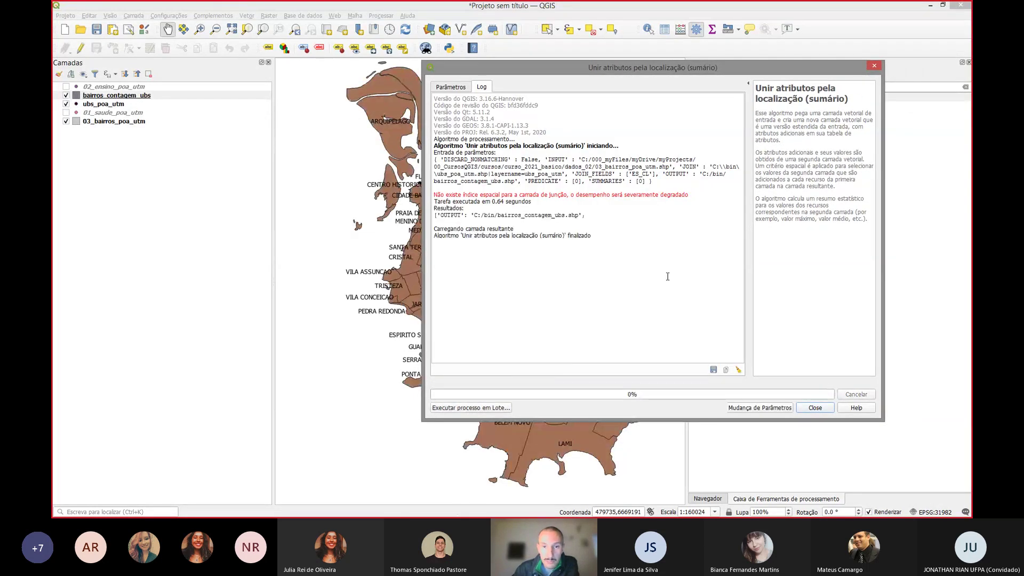
{"action": "left_click", "coordinate": [816, 407]}
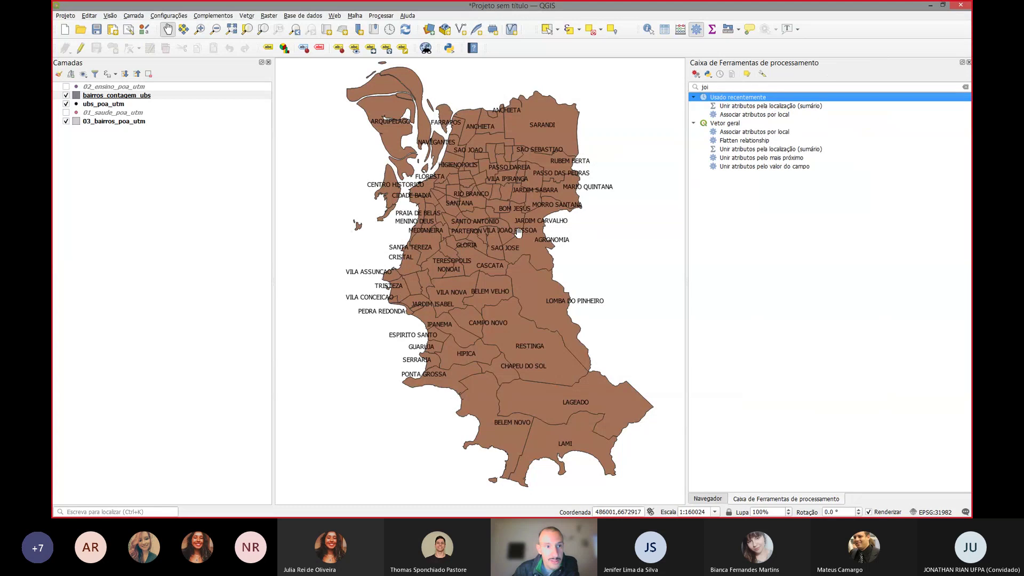
{"action": "left_click", "coordinate": [66, 104]}
Step: Open the attribute table of bairros_contagem_ubs and examine the ES_CL_coun values of the neighbourhoods
{"action": "left_click", "coordinate": [94, 98]}
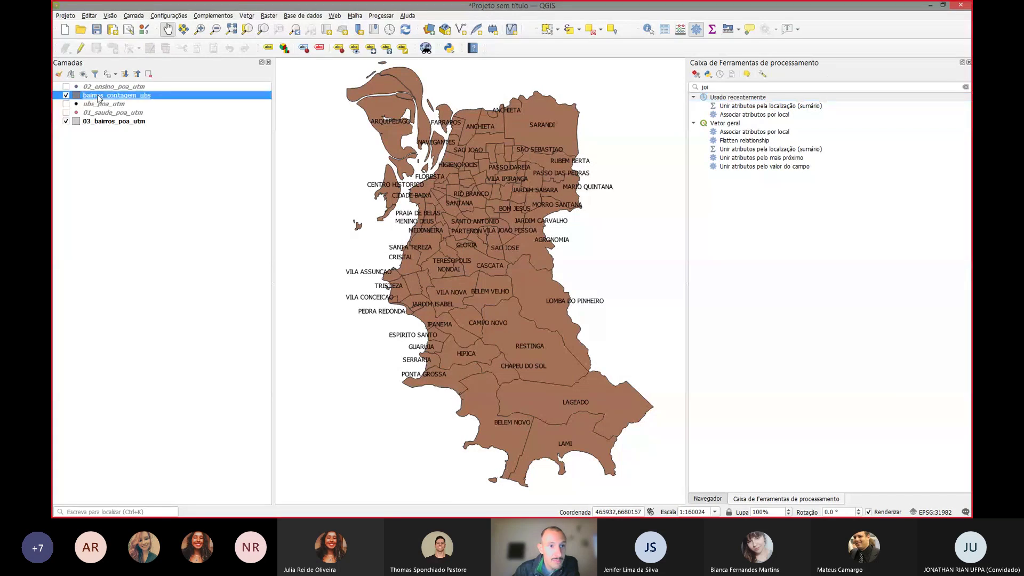
{"action": "left_click", "coordinate": [665, 30]}
{"action": "scroll", "coordinate": [469, 167], "scroll_direction": "down", "scroll_amount": 2}
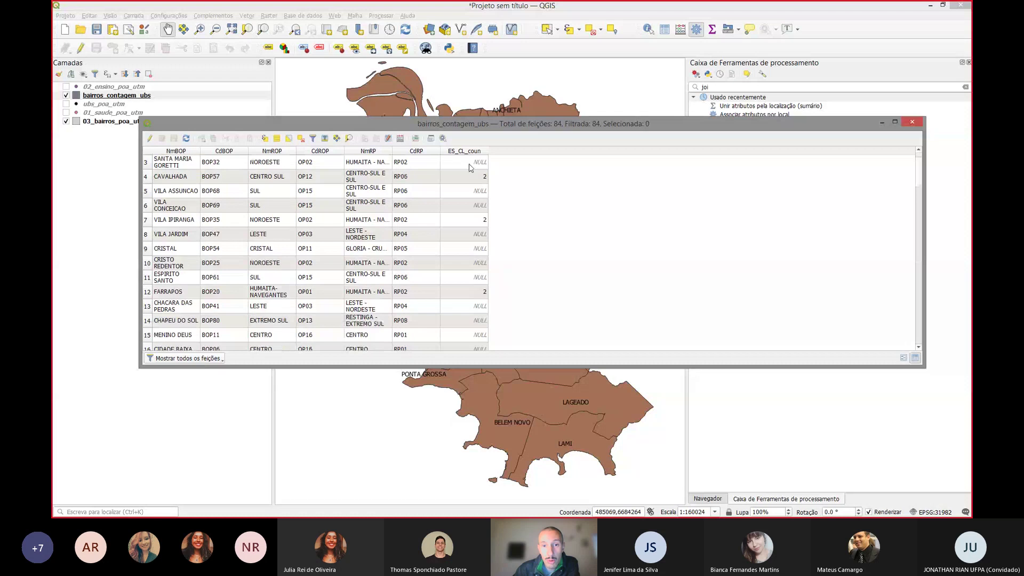
{"action": "scroll", "coordinate": [471, 158], "scroll_direction": "down", "scroll_amount": 3}
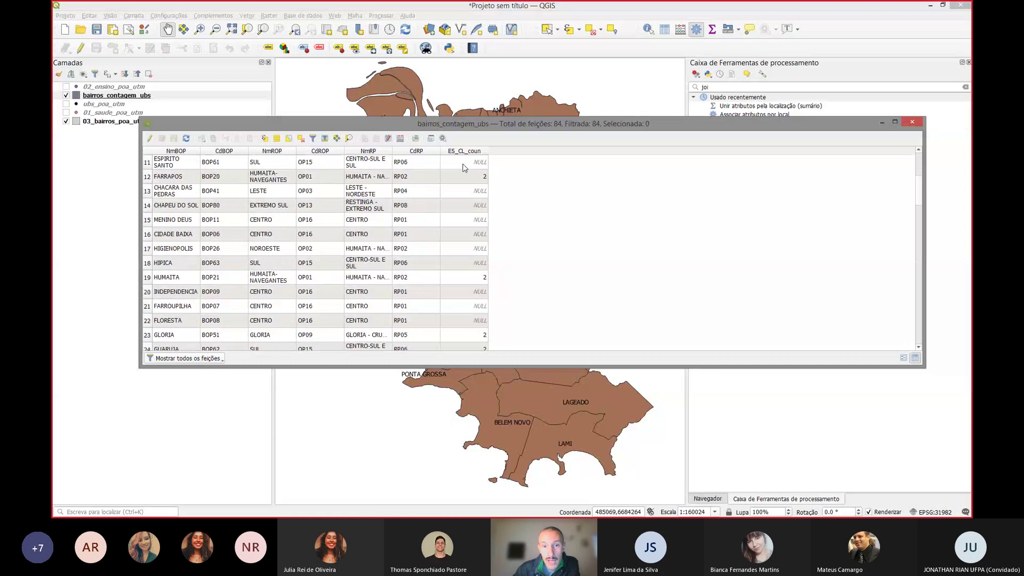
{"action": "scroll", "coordinate": [464, 165], "scroll_direction": "up", "scroll_amount": 5}
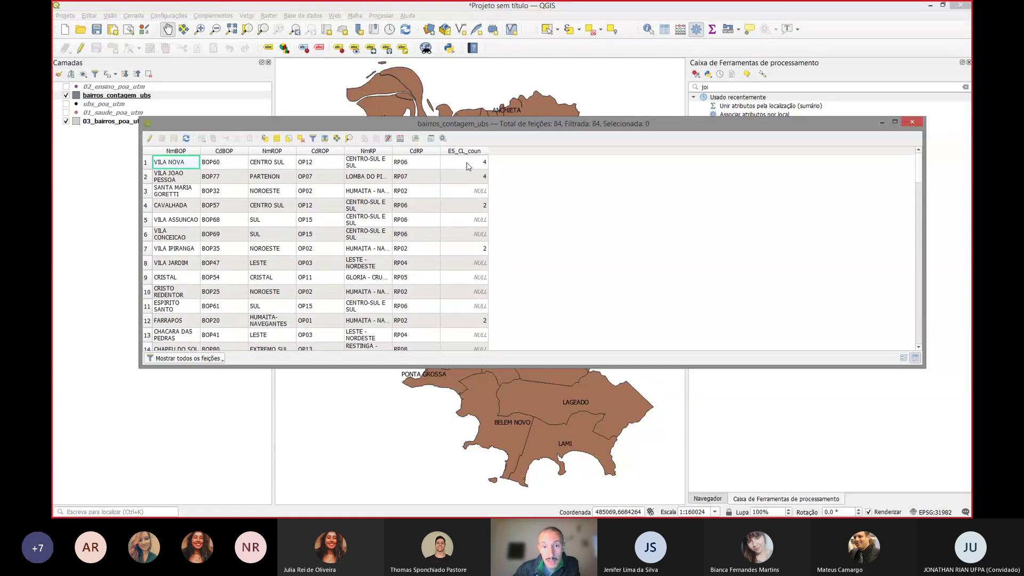
{"action": "scroll", "coordinate": [467, 165], "scroll_direction": "down", "scroll_amount": 4}
{"action": "scroll", "coordinate": [468, 168], "scroll_direction": "up", "scroll_amount": 4}
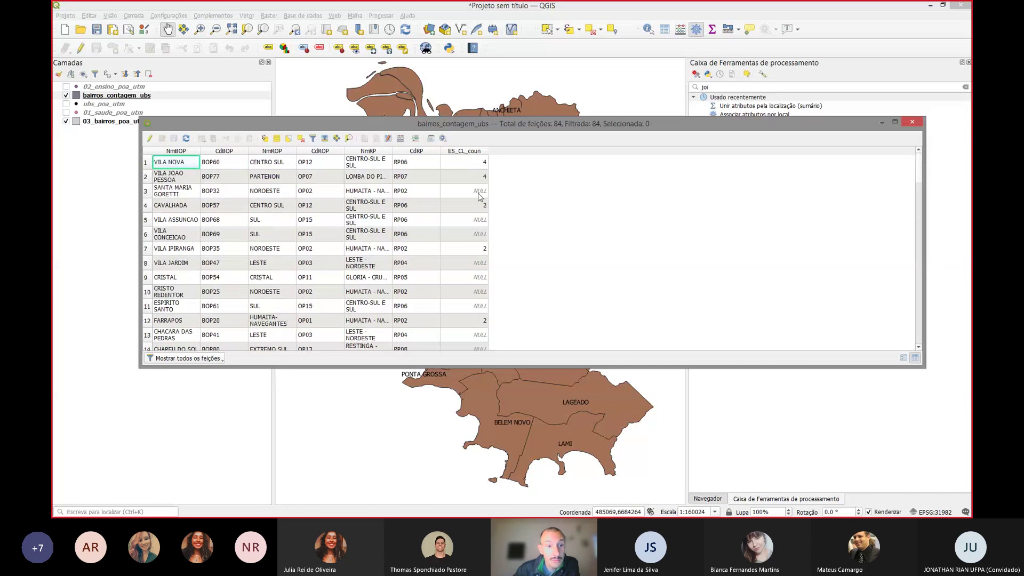
Step: Select the SANTA MARIA GORETTI neighbourhood in the attribute table, minimize the table and zoom the map to the selected polygon
{"action": "left_click", "coordinate": [148, 192]}
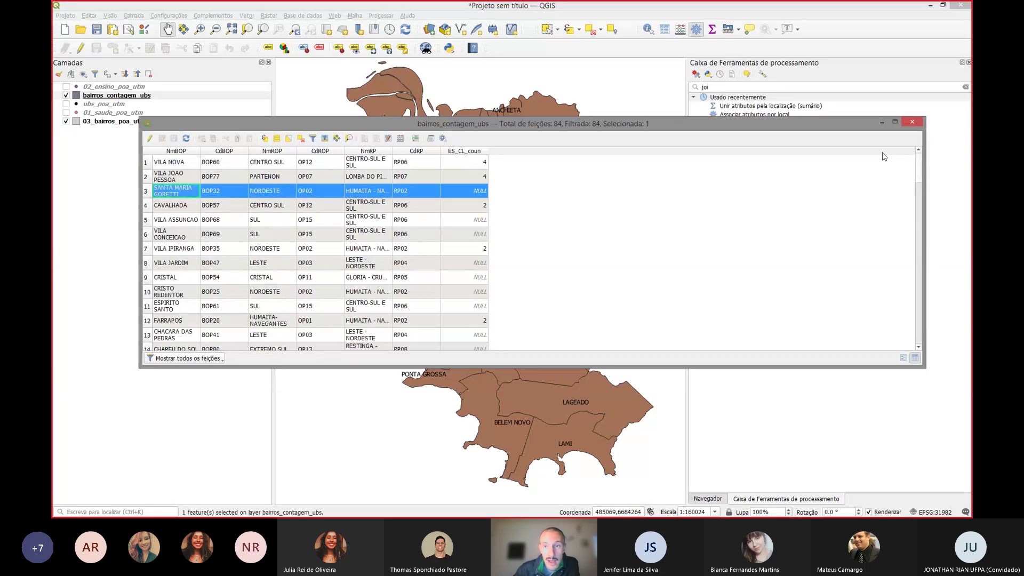
{"action": "left_click", "coordinate": [882, 122]}
{"action": "key", "text": "ctrl+j"}
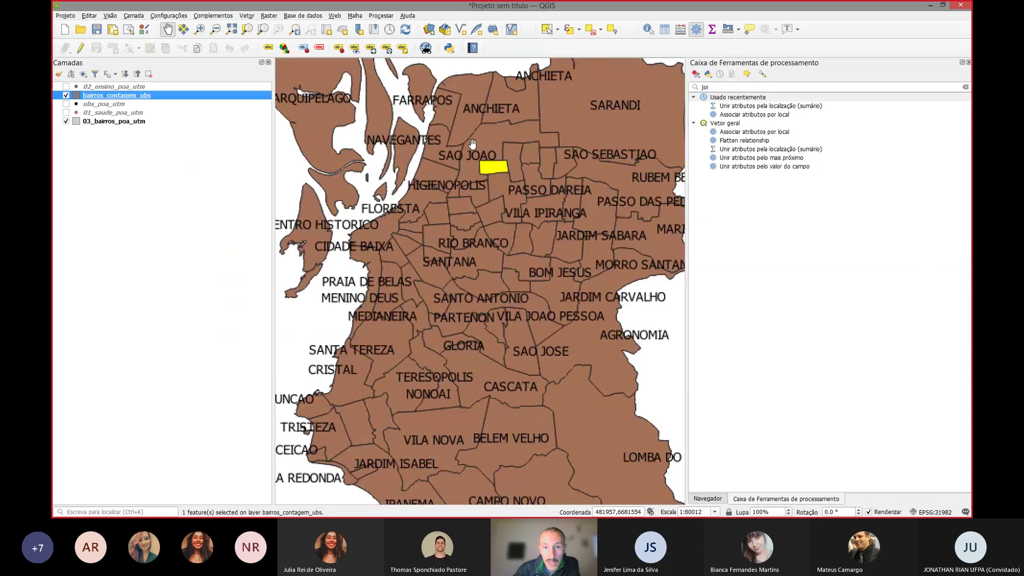
Step: Move bairros_contagem_ubs below ubs_poa_utm in the layer order, check the UBS points around the selected neighbourhood, and hide the points again
{"action": "left_click_drag", "start_coordinate": [93, 101], "coordinate": [101, 111]}
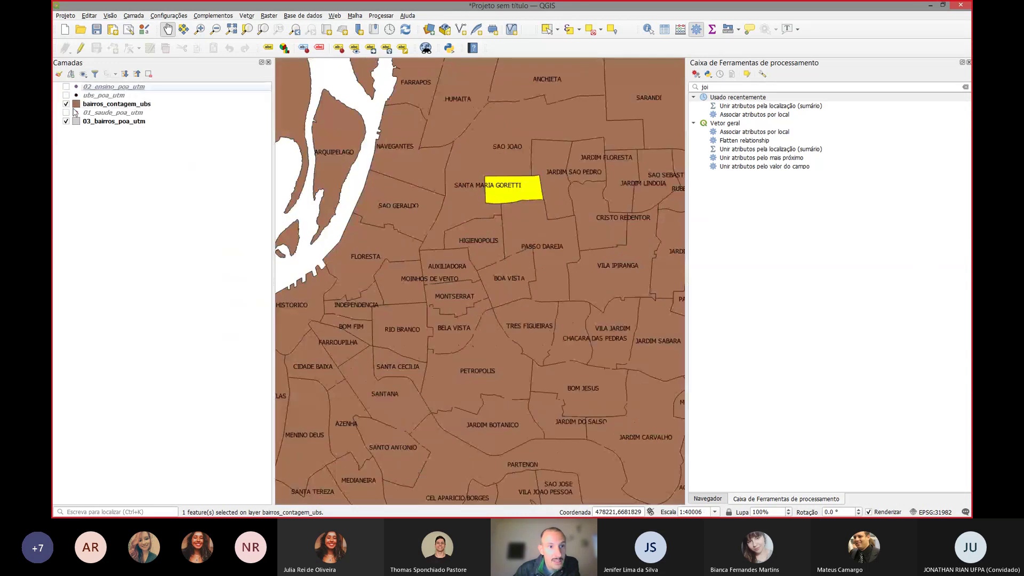
{"action": "left_click", "coordinate": [66, 95]}
{"action": "scroll", "coordinate": [537, 201], "scroll_direction": "up", "scroll_amount": 1}
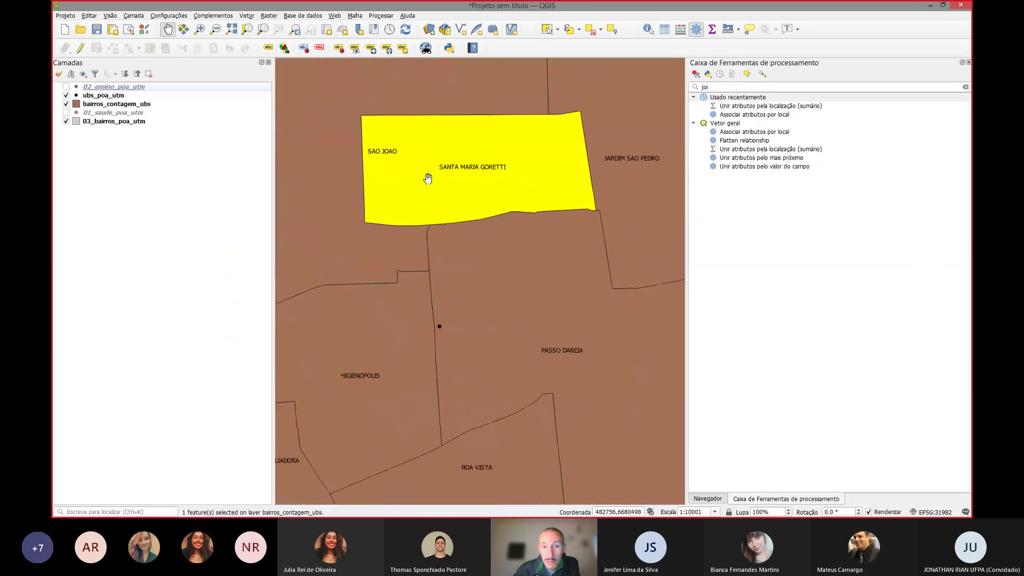
{"action": "scroll", "coordinate": [424, 185], "scroll_direction": "down", "scroll_amount": 3}
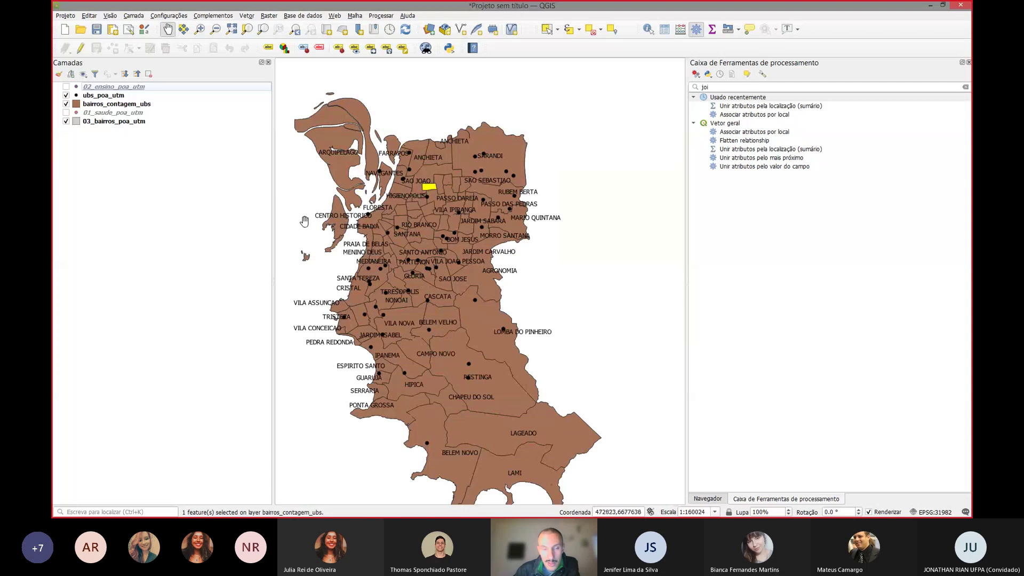
{"action": "left_click_drag", "start_coordinate": [423, 186], "coordinate": [438, 172]}
{"action": "left_click", "coordinate": [66, 95]}
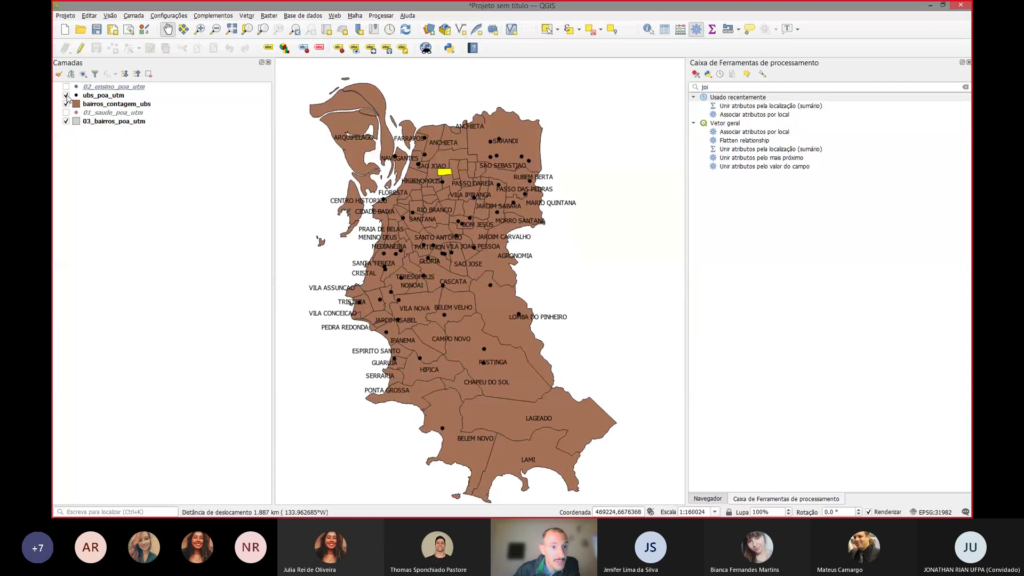
Step: Set the bairros_contagem_ubs symbology to Graduado based on the ES_CL_coun field
{"action": "right_click", "coordinate": [108, 109]}
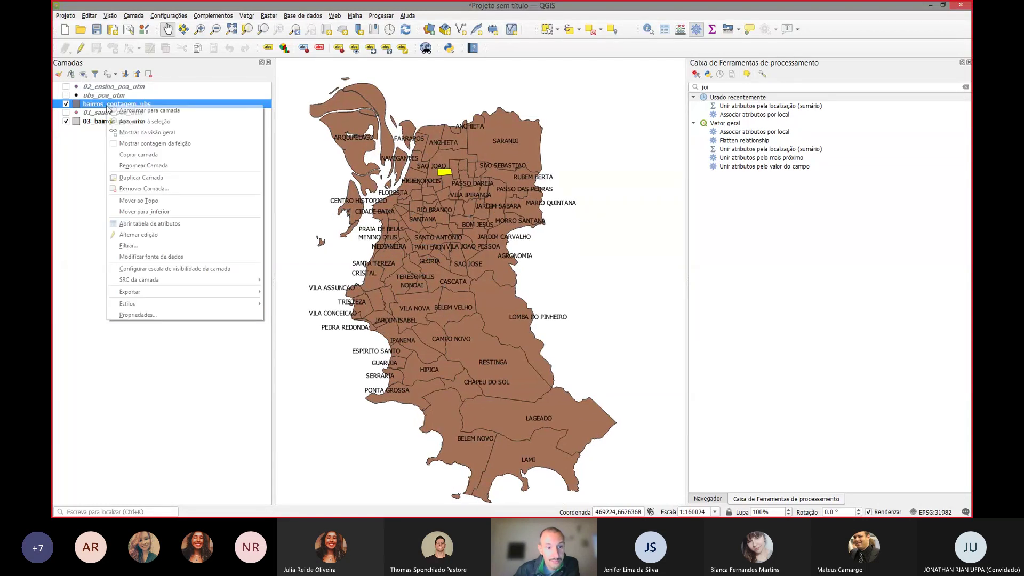
{"action": "left_click", "coordinate": [165, 311]}
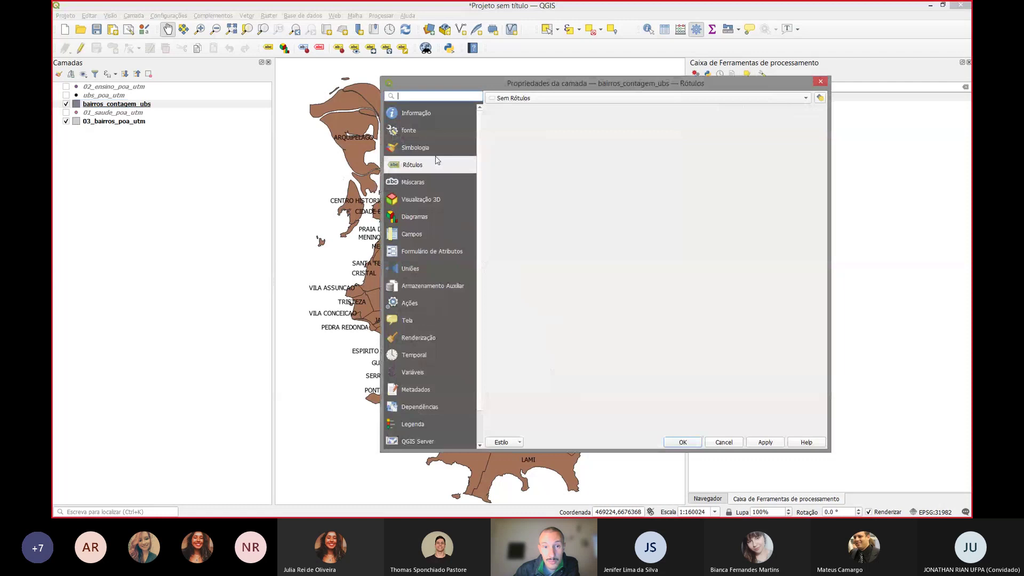
{"action": "left_click", "coordinate": [434, 152]}
{"action": "left_click", "coordinate": [535, 101]}
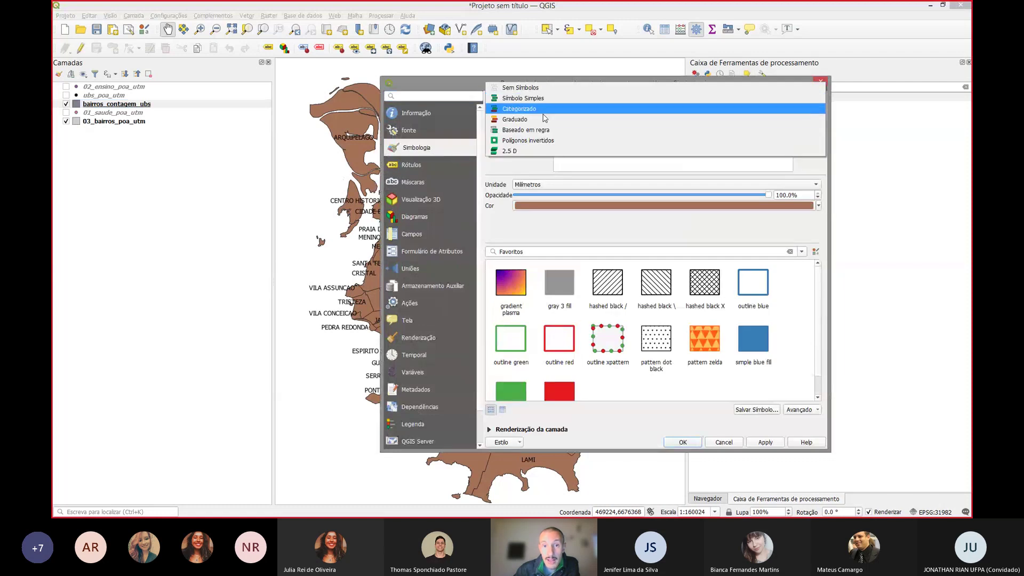
{"action": "left_click", "coordinate": [544, 119]}
{"action": "left_click", "coordinate": [807, 118]}
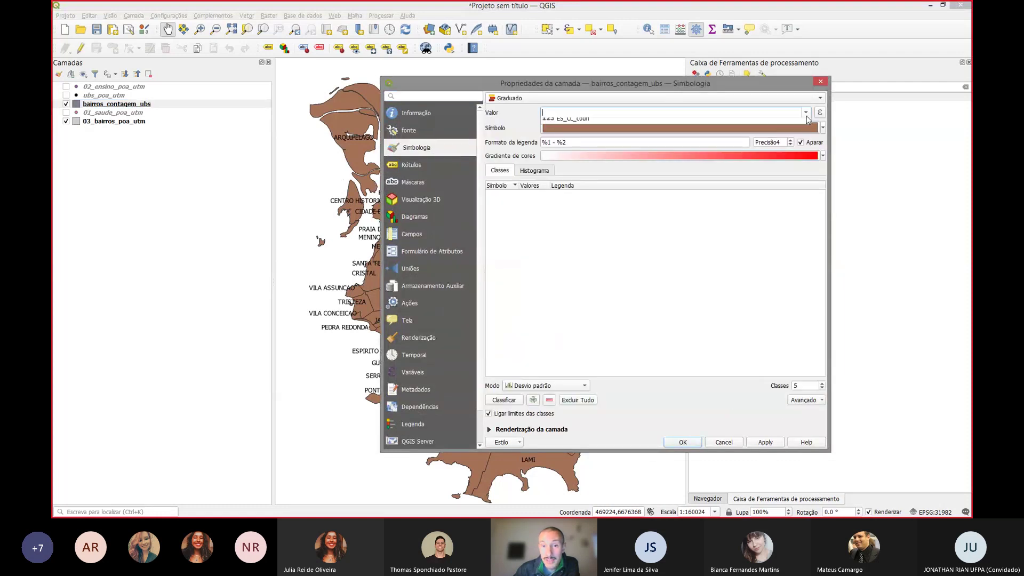
{"action": "left_click", "coordinate": [607, 120]}
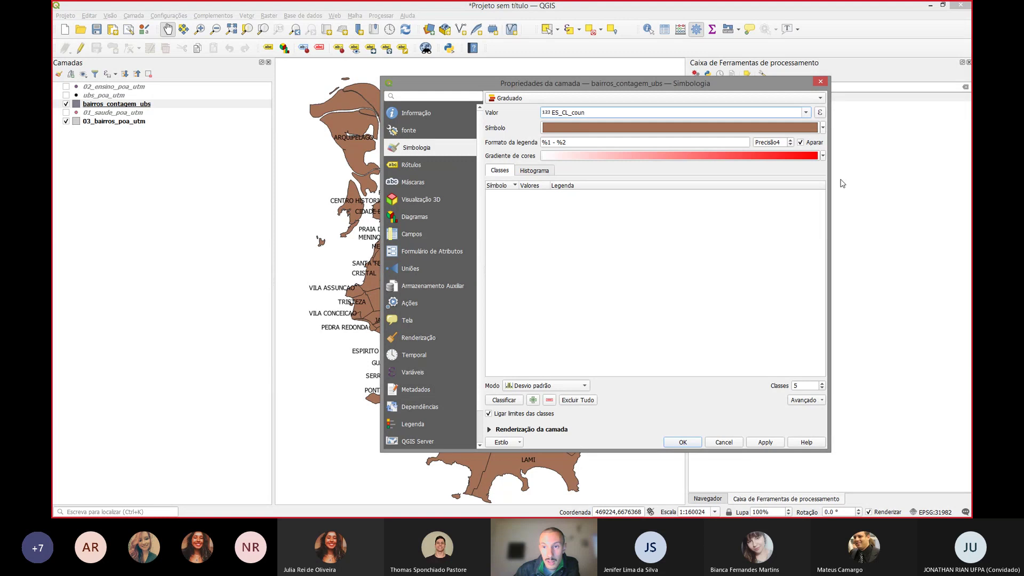
Step: Choose the Spectral colour ramp and classify the graduated values with the Intervalo igual mode
{"action": "left_click", "coordinate": [823, 156]}
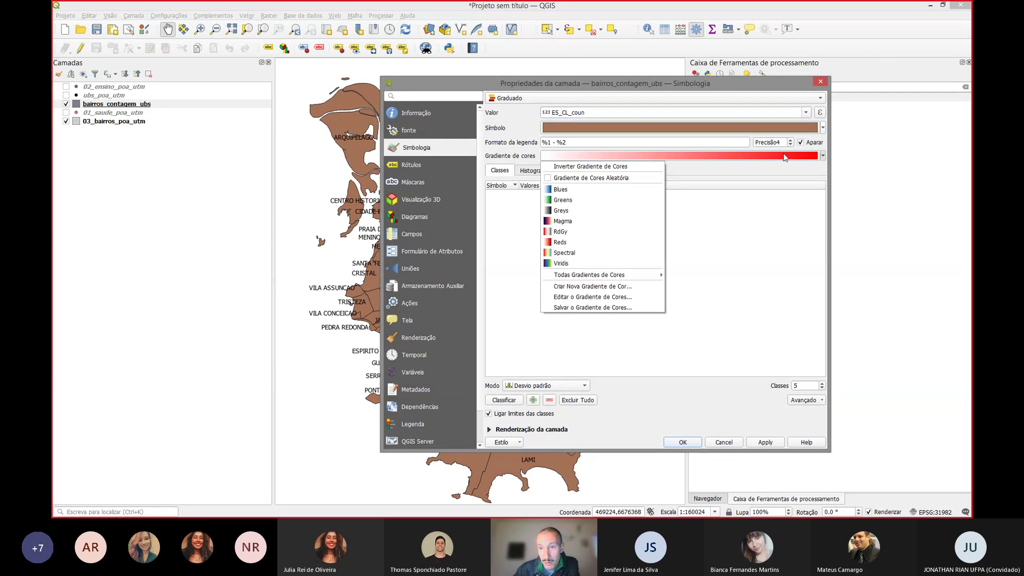
{"action": "left_click", "coordinate": [574, 253]}
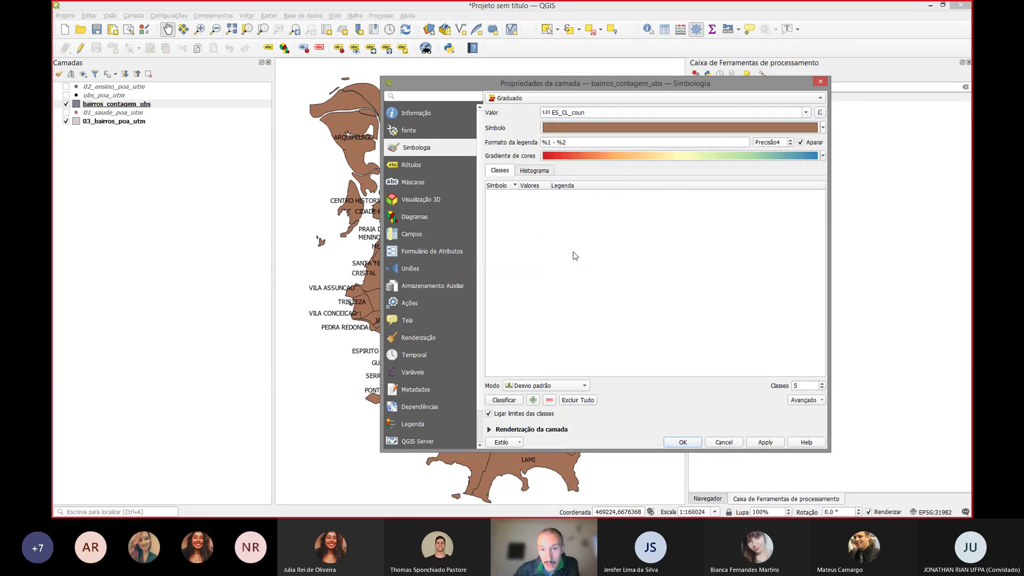
{"action": "left_click", "coordinate": [504, 400]}
{"action": "left_click", "coordinate": [528, 377]}
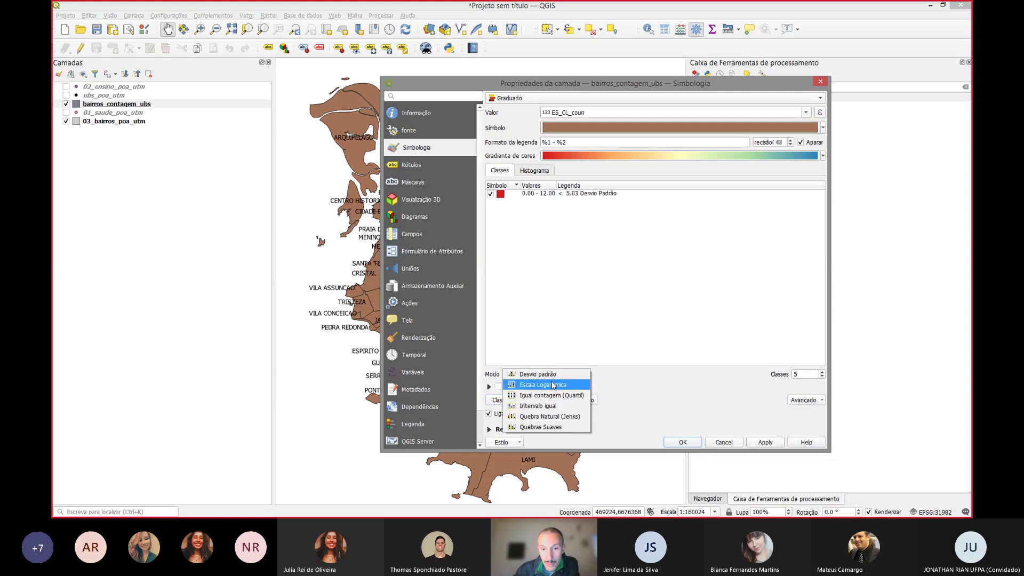
{"action": "left_click", "coordinate": [561, 405]}
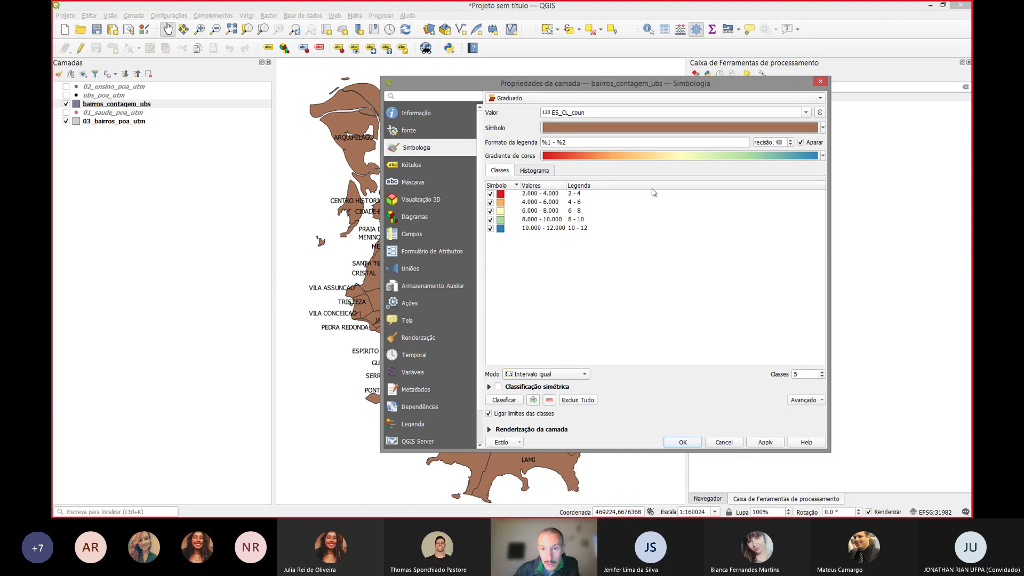
Step: Apply the RdYlGn colour ramp to the graduated classes and show the ubs_poa_utm points over the classified map
{"action": "left_click", "coordinate": [823, 156]}
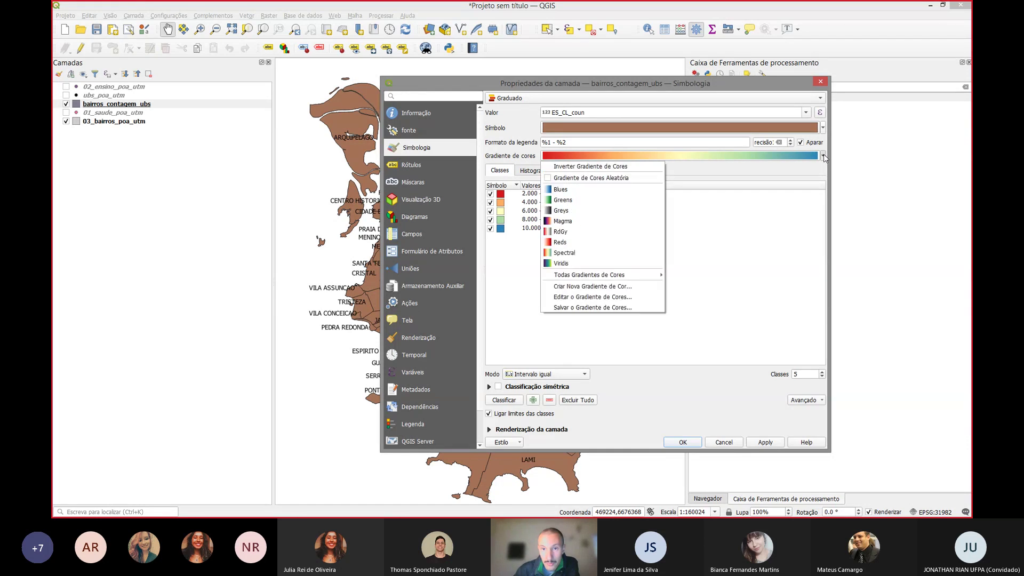
{"action": "left_click", "coordinate": [811, 174]}
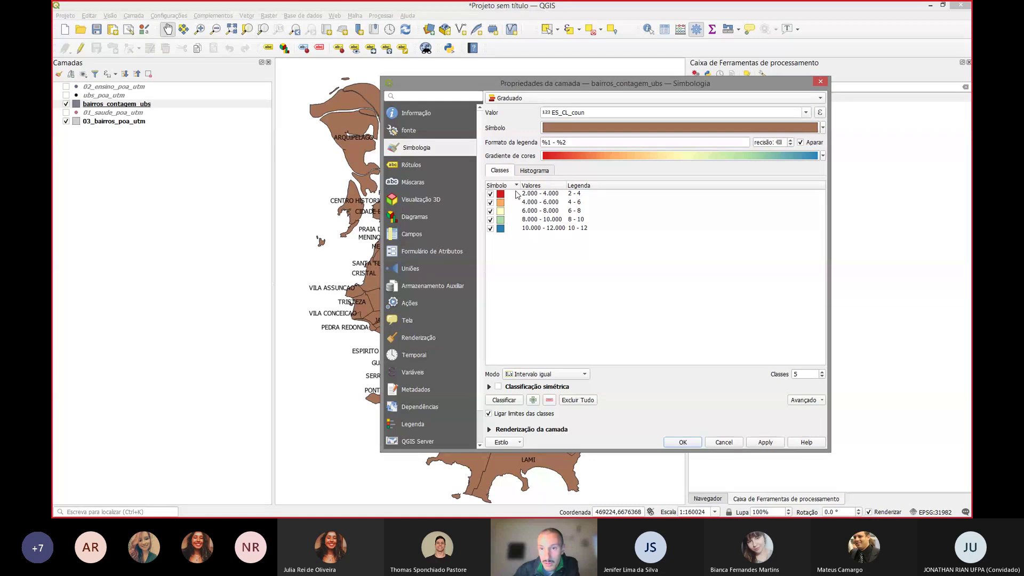
{"action": "left_click", "coordinate": [823, 156]}
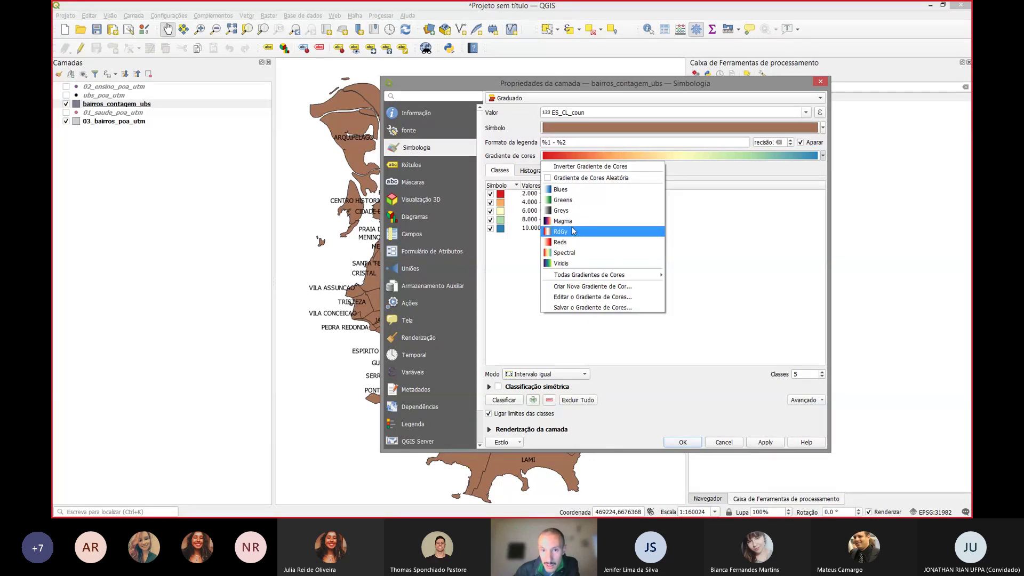
{"action": "mouse_move", "coordinate": [621, 276]}
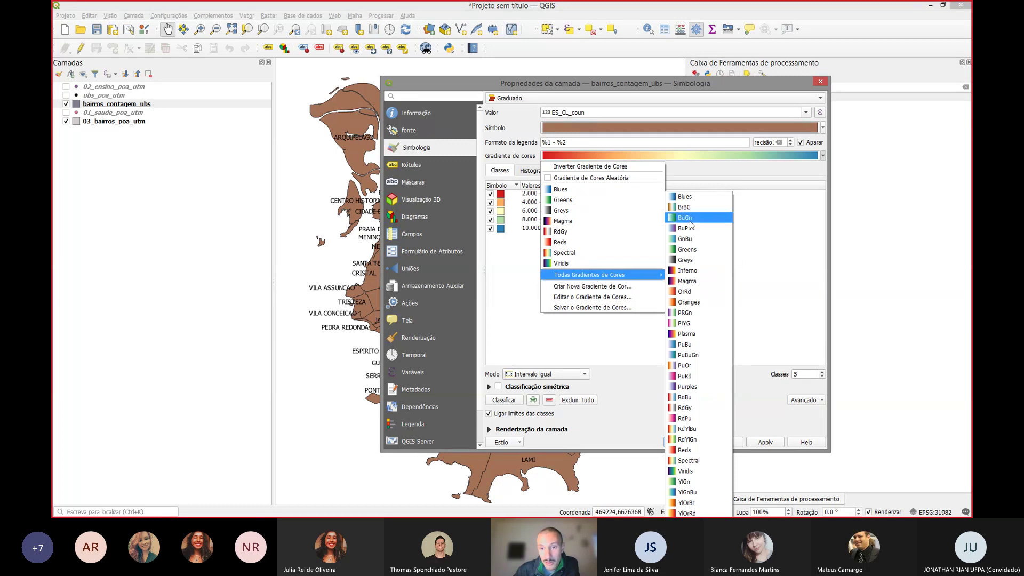
{"action": "left_click", "coordinate": [696, 441]}
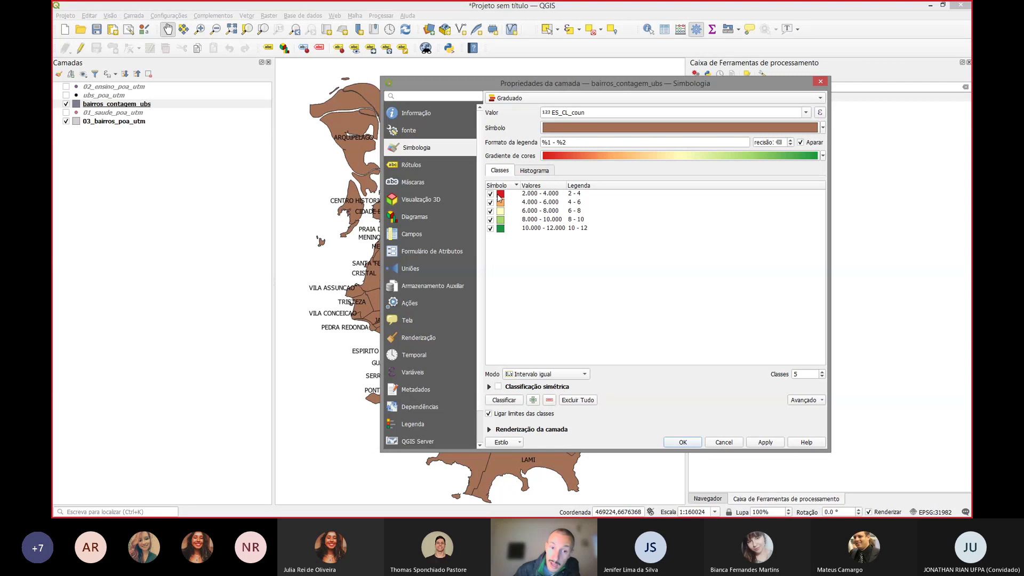
{"action": "left_click", "coordinate": [682, 442]}
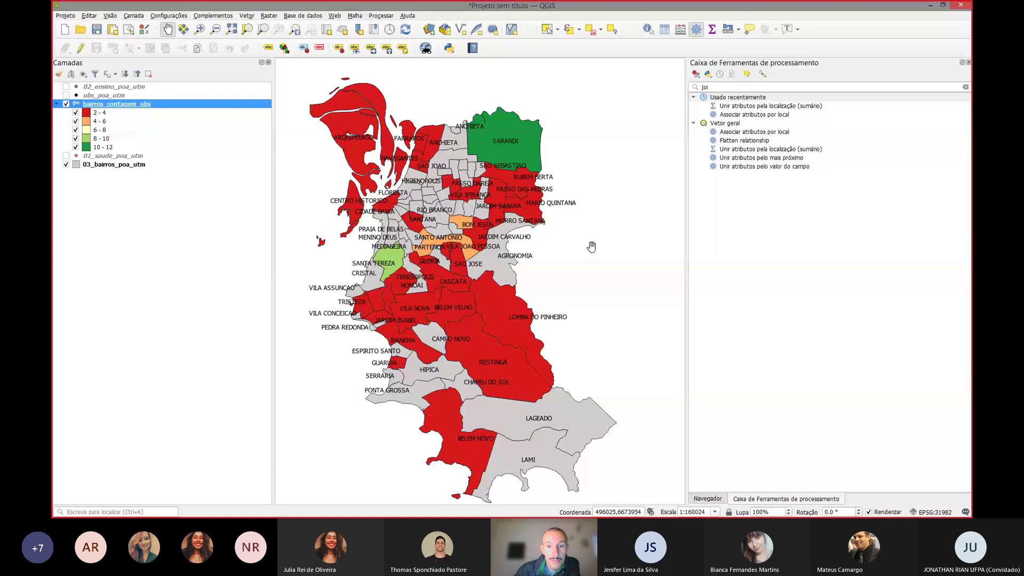
{"action": "left_click_drag", "start_coordinate": [586, 249], "coordinate": [599, 237]}
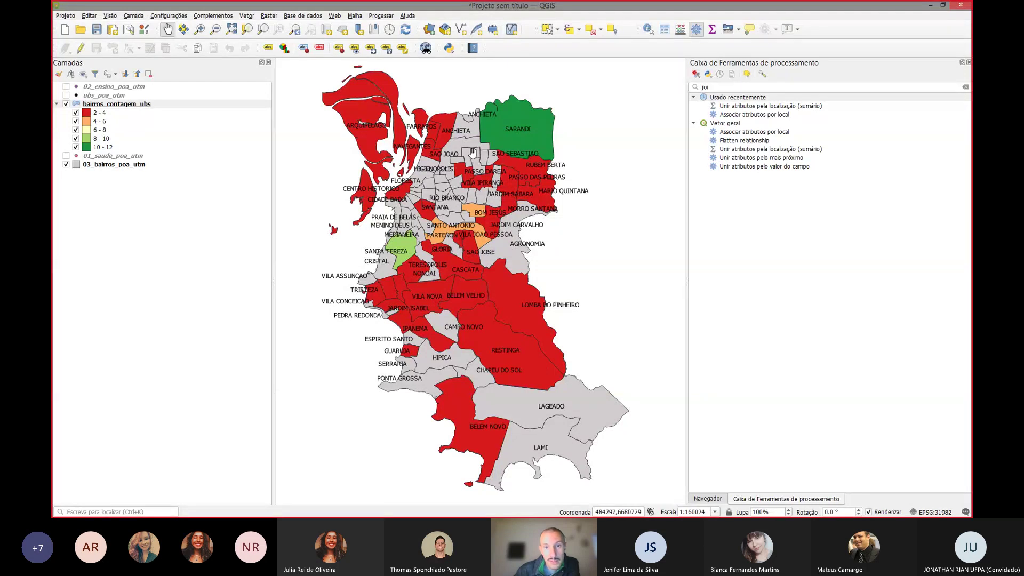
{"action": "left_click", "coordinate": [66, 95]}
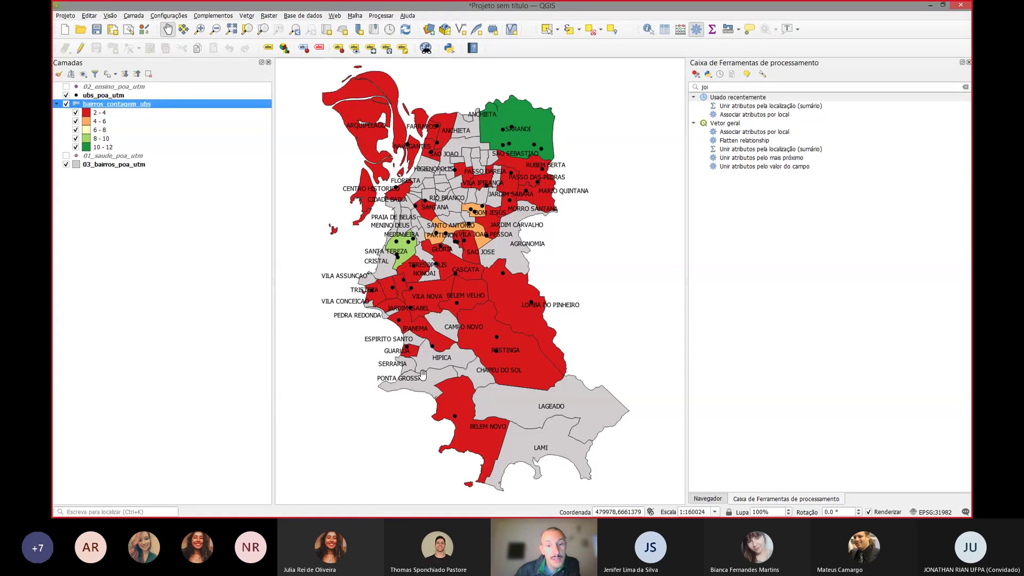
Step: Add a class with lower and upper limits of 0 to the graduated symbology of bairros_contagem_ubs and apply it
{"action": "double_click", "coordinate": [74, 105]}
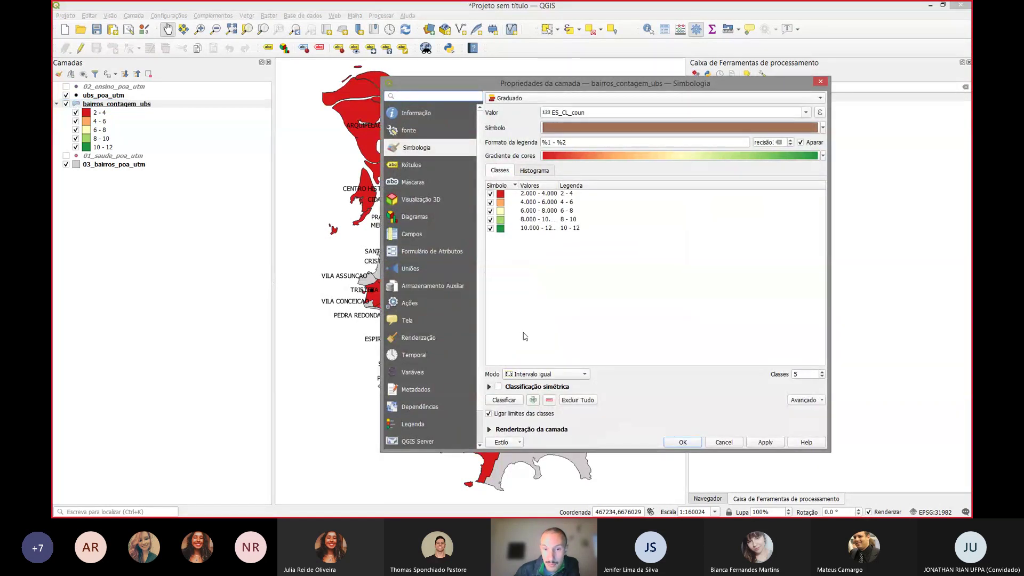
{"action": "left_click", "coordinate": [490, 387]}
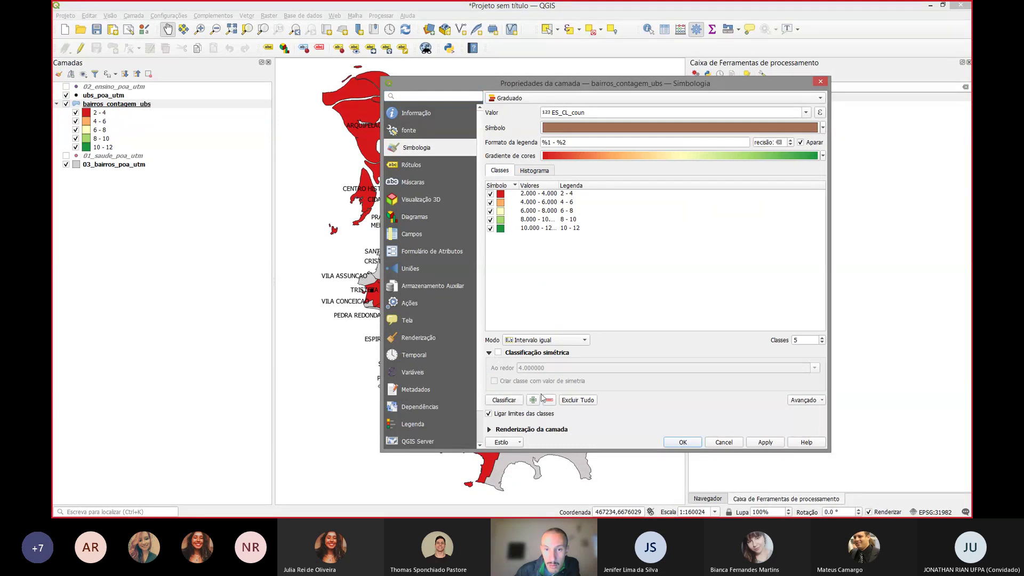
{"action": "left_click", "coordinate": [533, 400]}
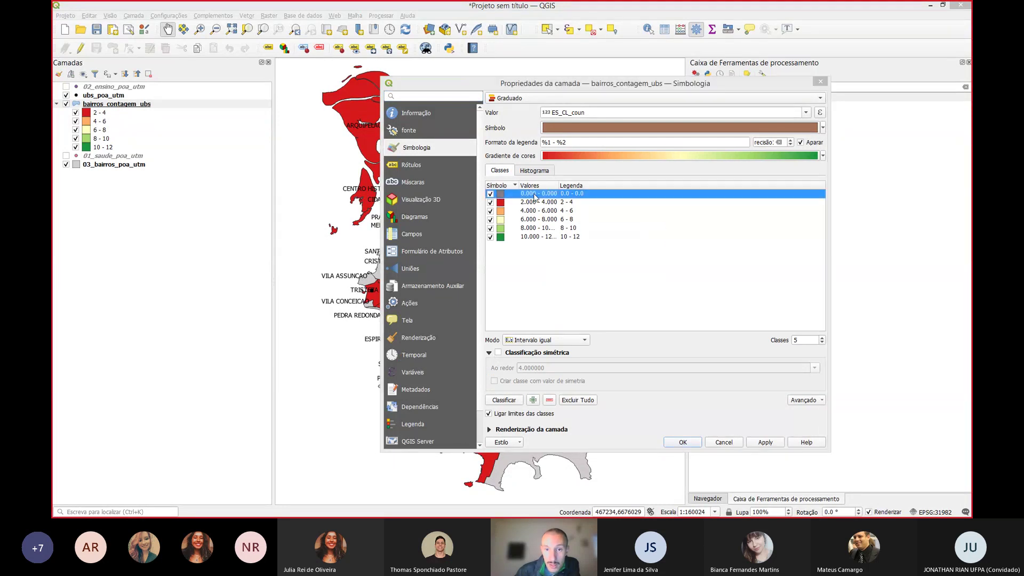
{"action": "double_click", "coordinate": [536, 193]}
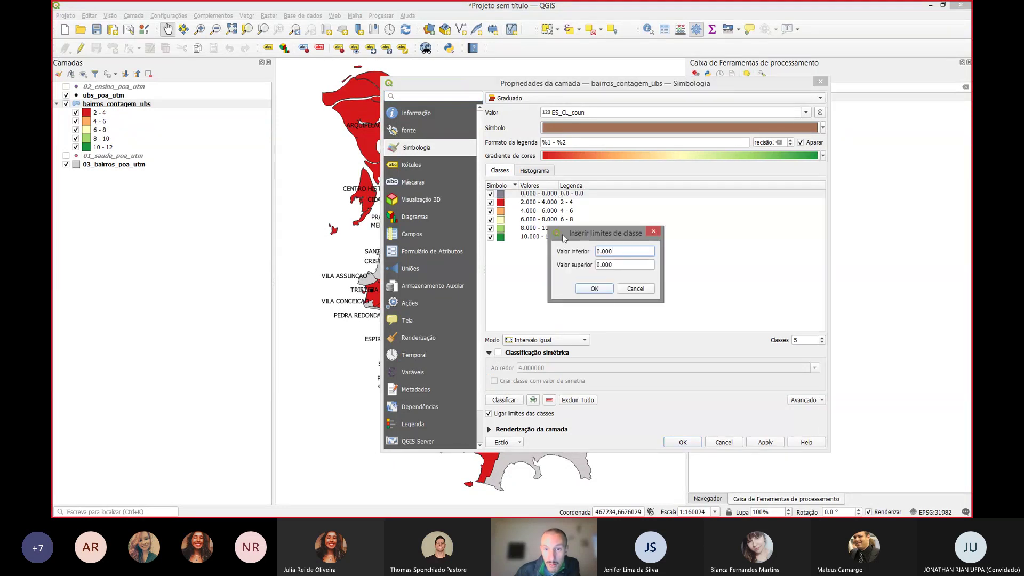
{"action": "left_click", "coordinate": [607, 293]}
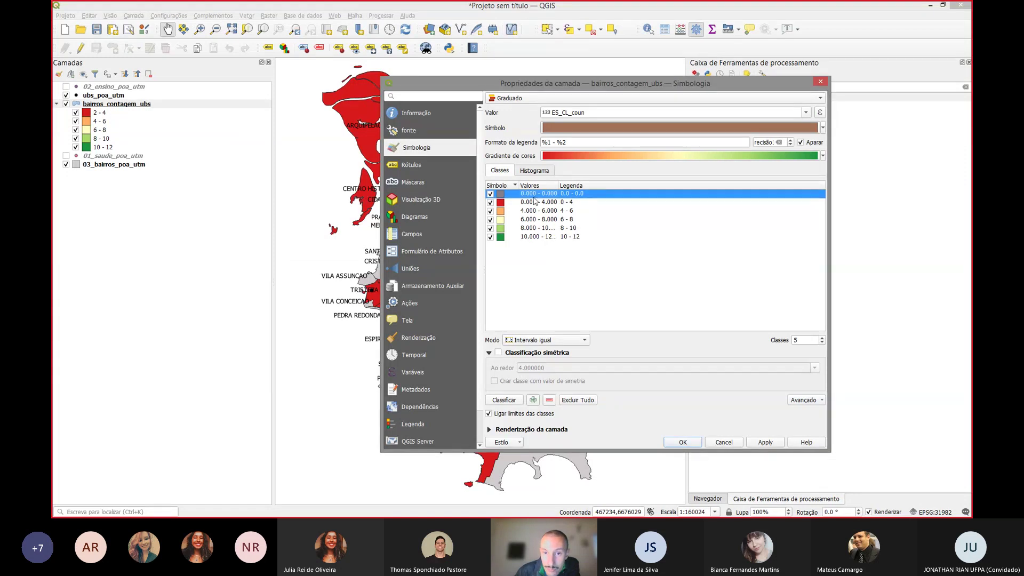
{"action": "left_click", "coordinate": [764, 443]}
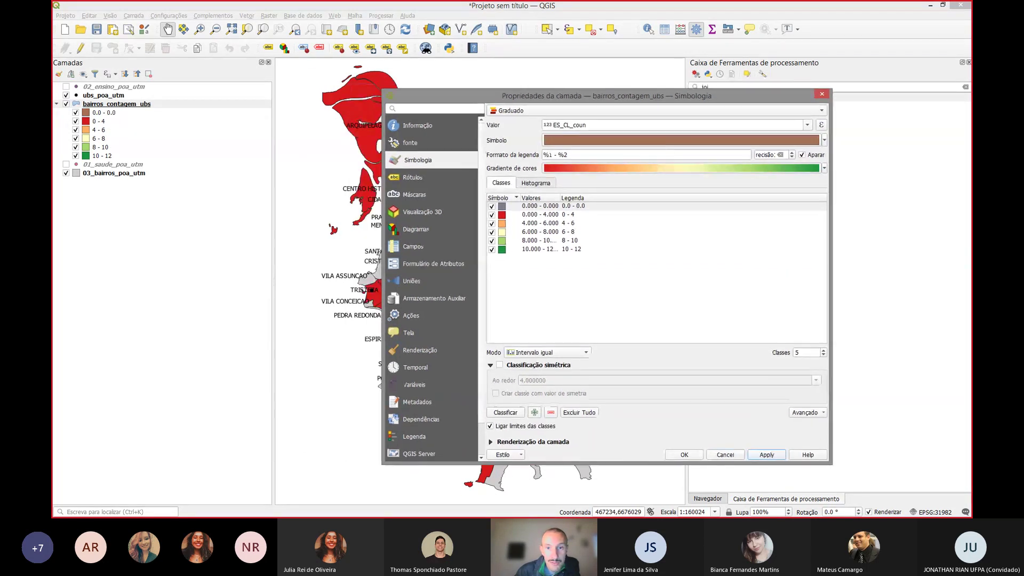
Step: Delete the 0.0 - 0.0 class and convert the layer's symbology to Baseado em regra
{"action": "left_click", "coordinate": [523, 206]}
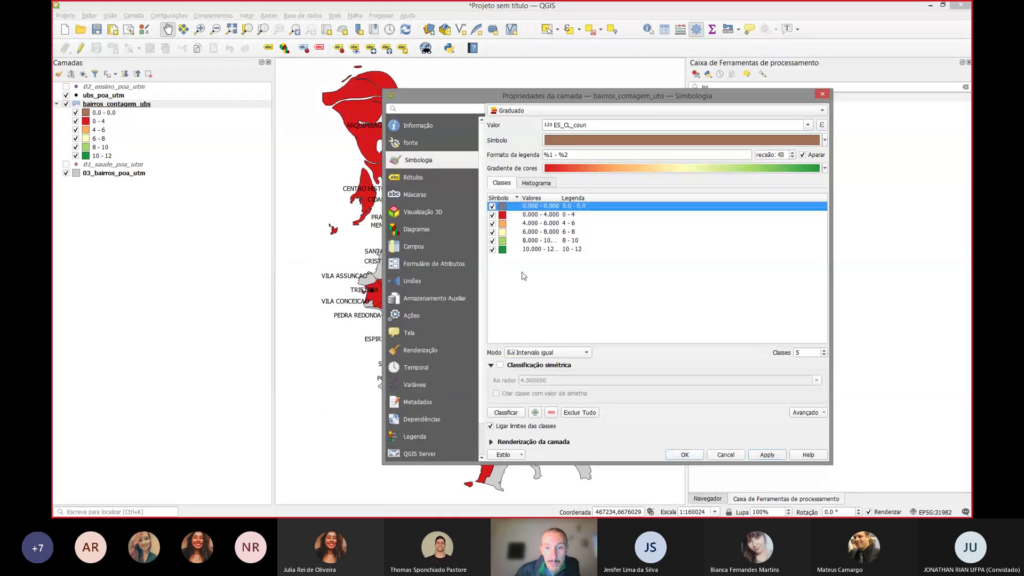
{"action": "left_click", "coordinate": [548, 412]}
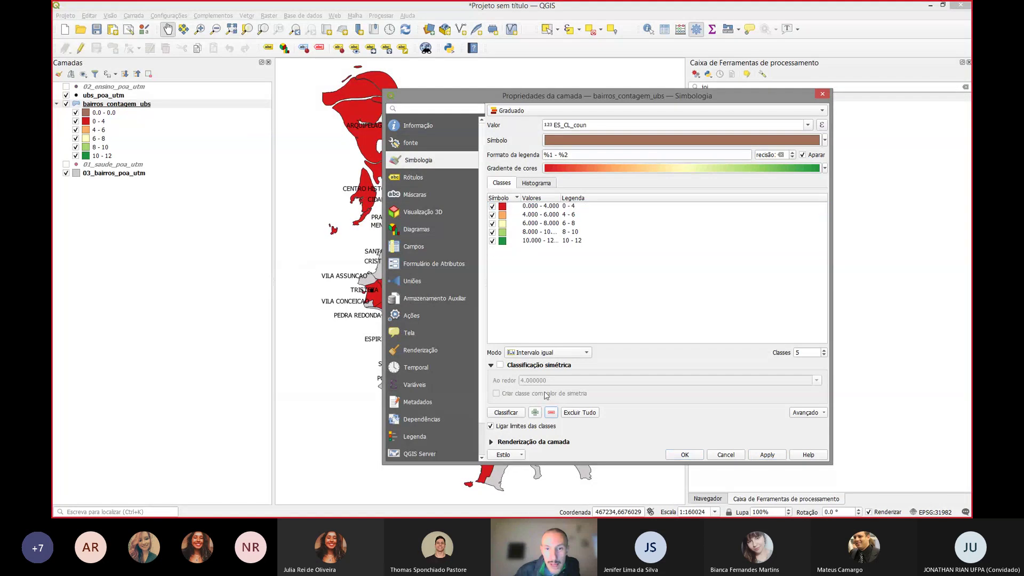
{"action": "left_click", "coordinate": [528, 111]}
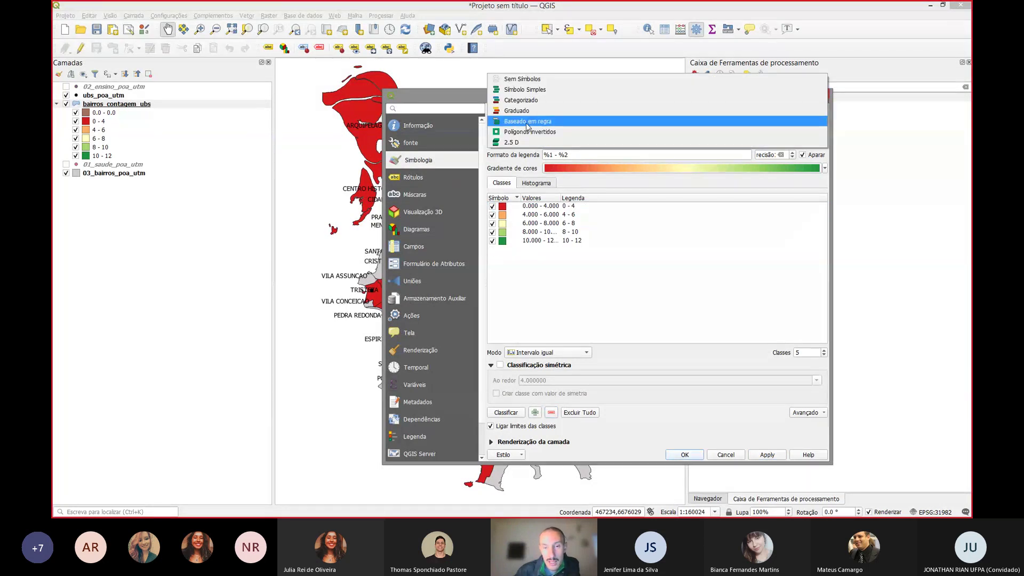
{"action": "left_click", "coordinate": [528, 123]}
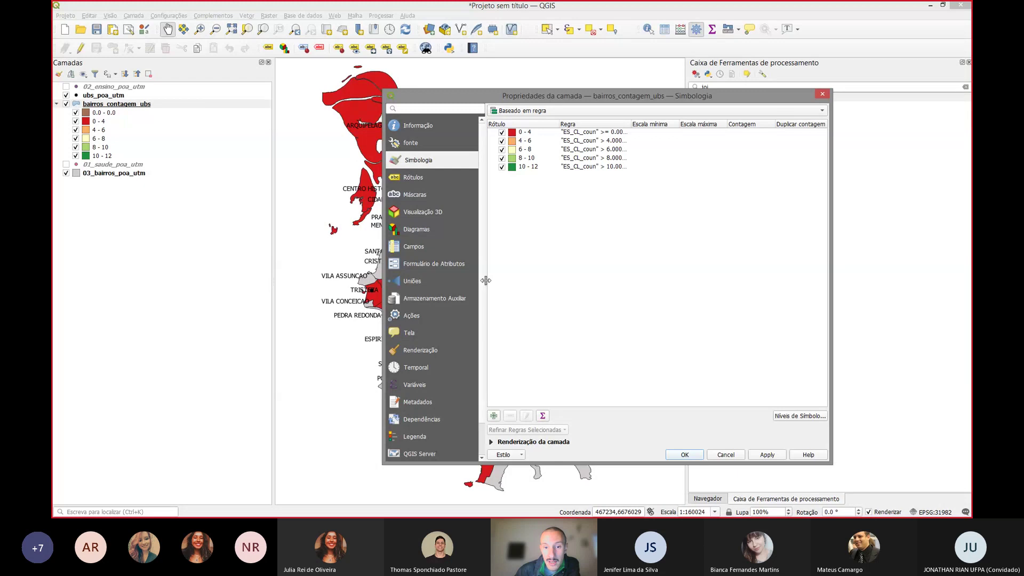
Step: Add a rule to the symbology of bairros_contagem_ubs with the filter "ES_CL_coun" = NULL
{"action": "left_click", "coordinate": [494, 416]}
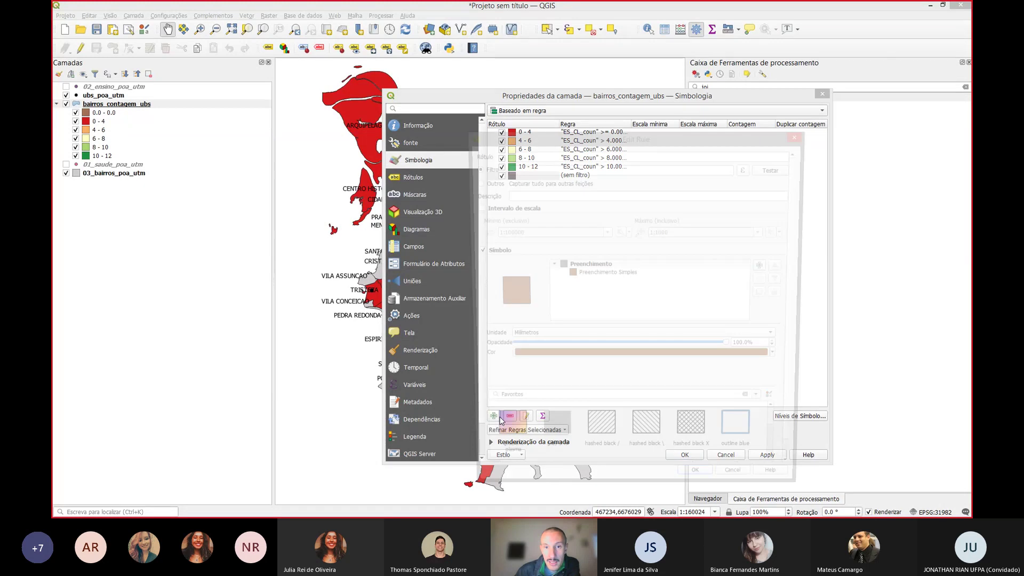
{"action": "left_click", "coordinate": [748, 169]}
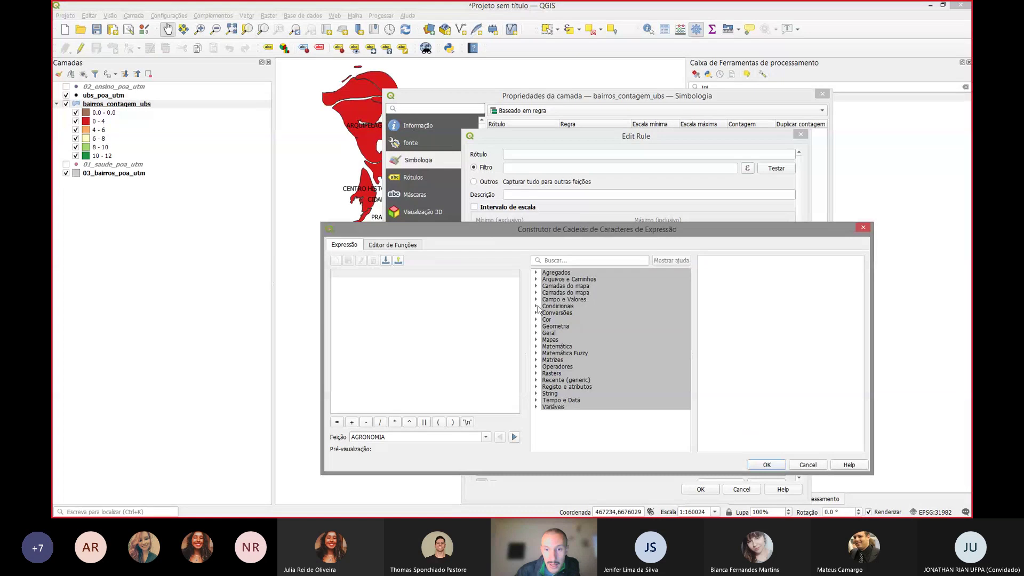
{"action": "left_click", "coordinate": [537, 300]}
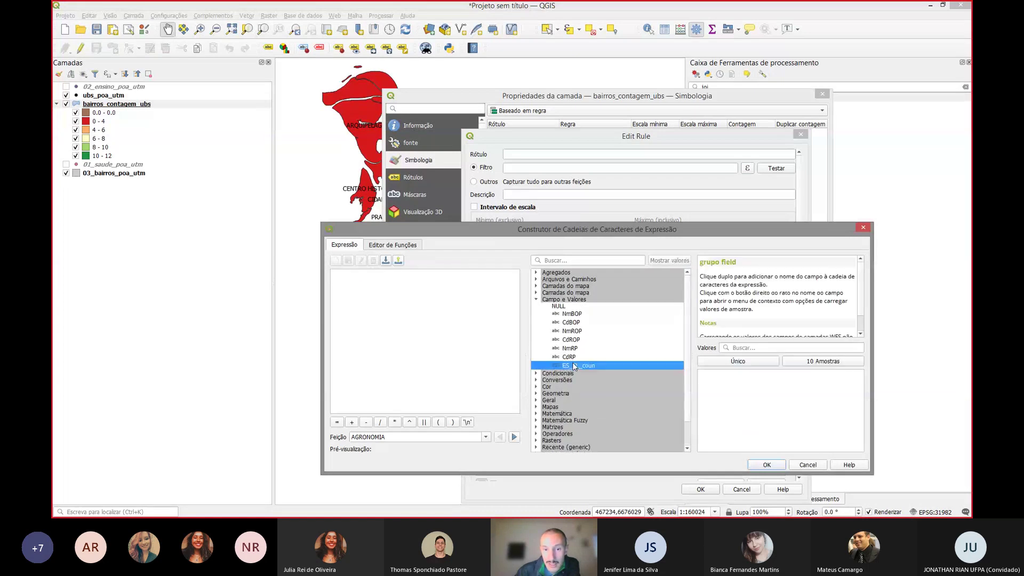
{"action": "double_click", "coordinate": [568, 364]}
{"action": "type", "text": "= "}
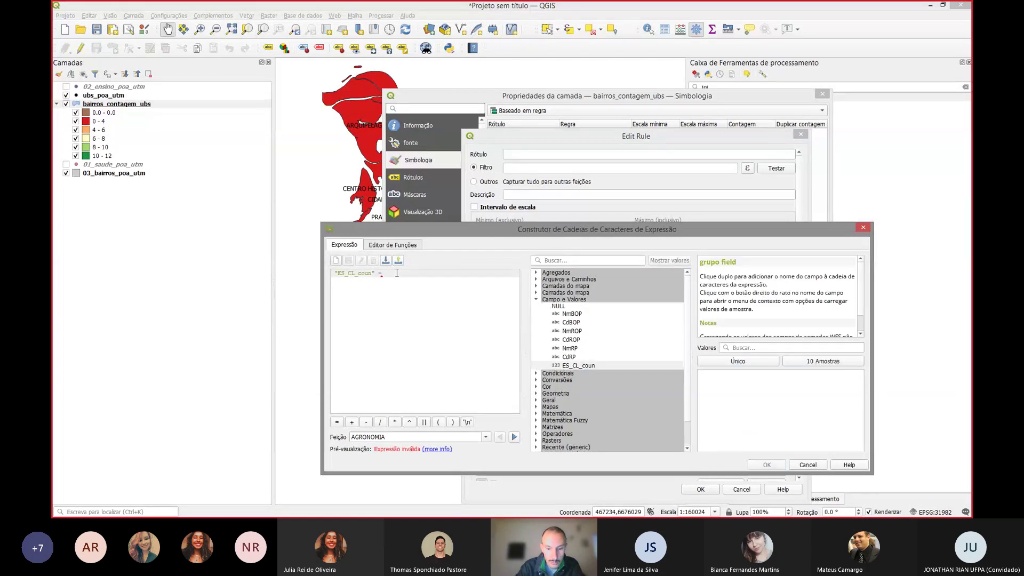
{"action": "type", "text": "NULL"}
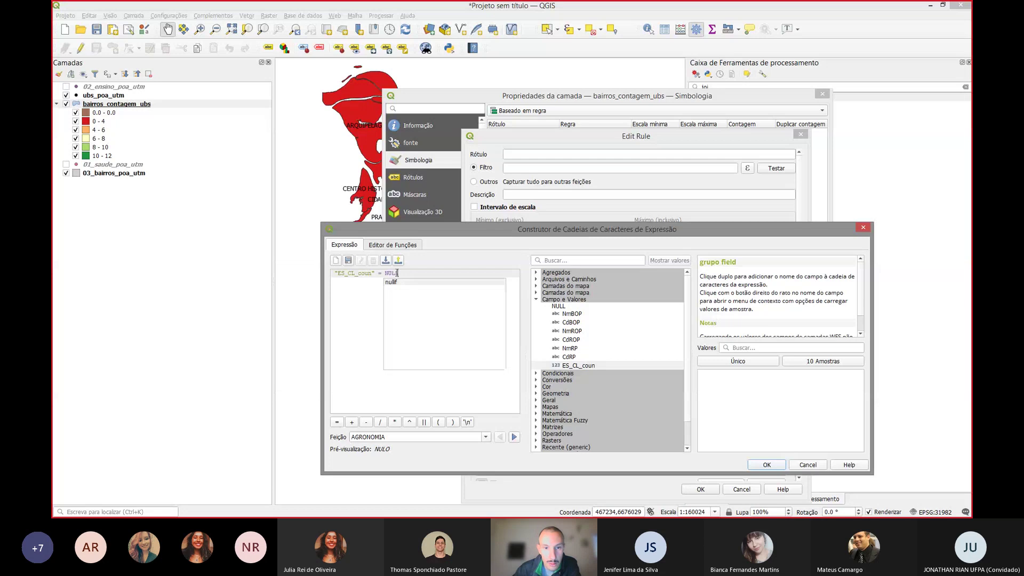
{"action": "left_click", "coordinate": [351, 287]}
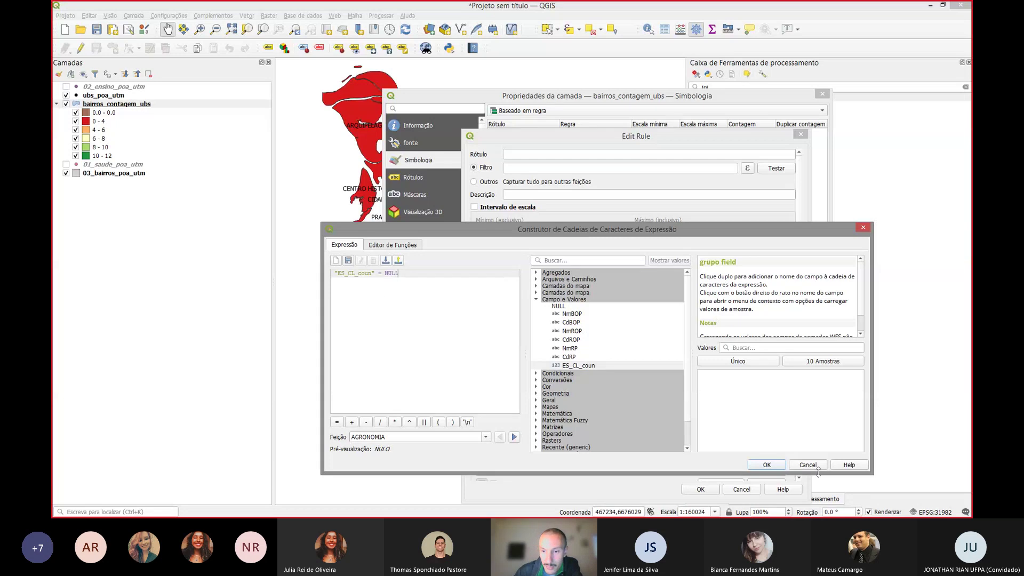
{"action": "left_click", "coordinate": [766, 465]}
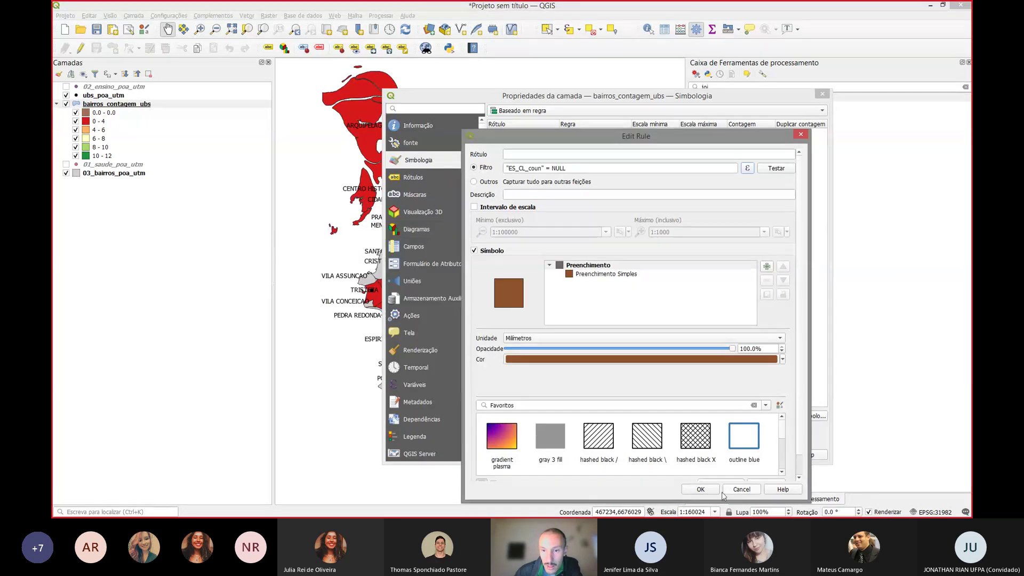
{"action": "left_click", "coordinate": [701, 489]}
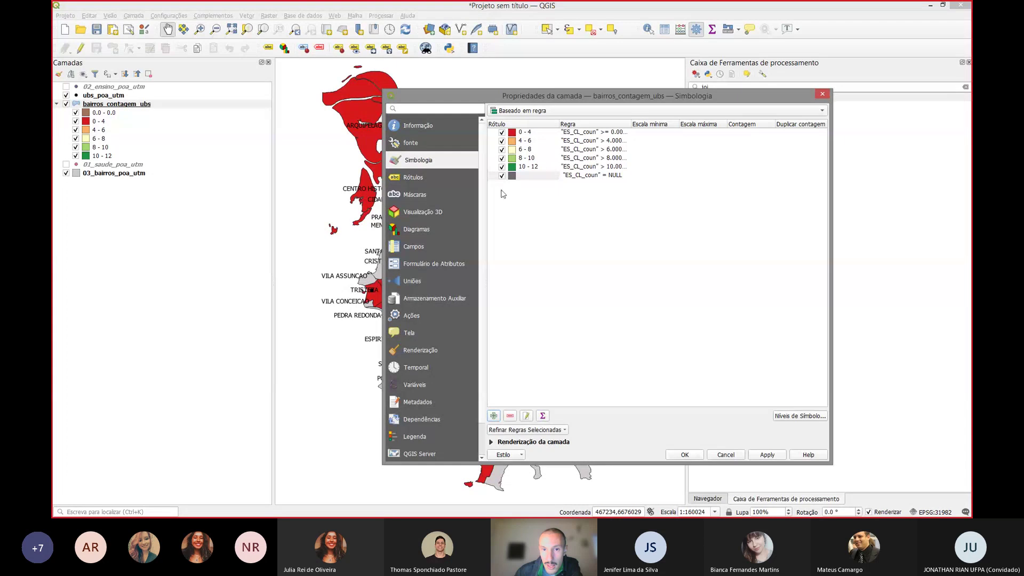
Step: Set the NULL rule's fill colour to dark red #760d0f and apply the symbology to the layer
{"action": "double_click", "coordinate": [514, 176]}
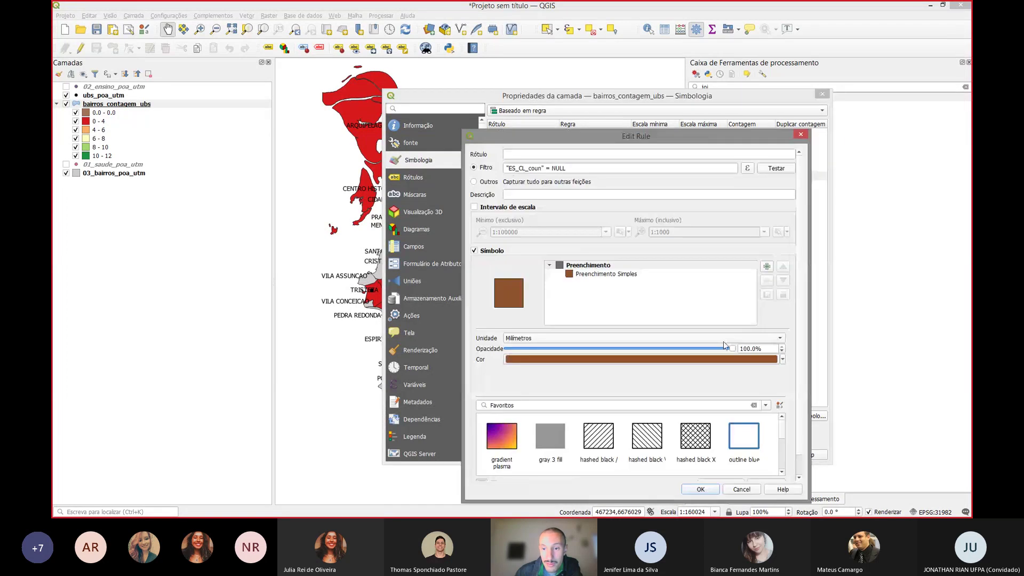
{"action": "left_click", "coordinate": [782, 359]}
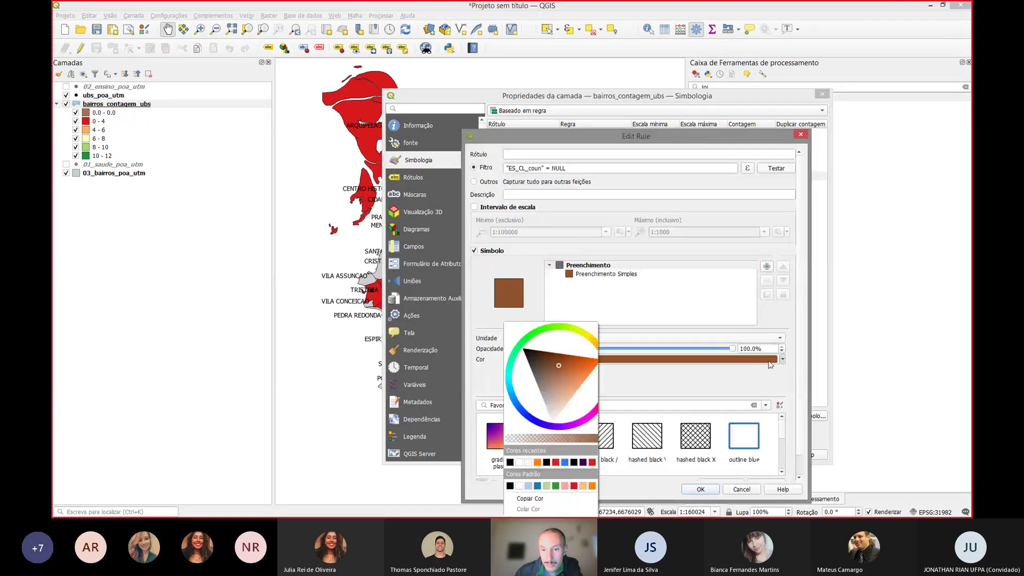
{"action": "left_click", "coordinate": [556, 463]}
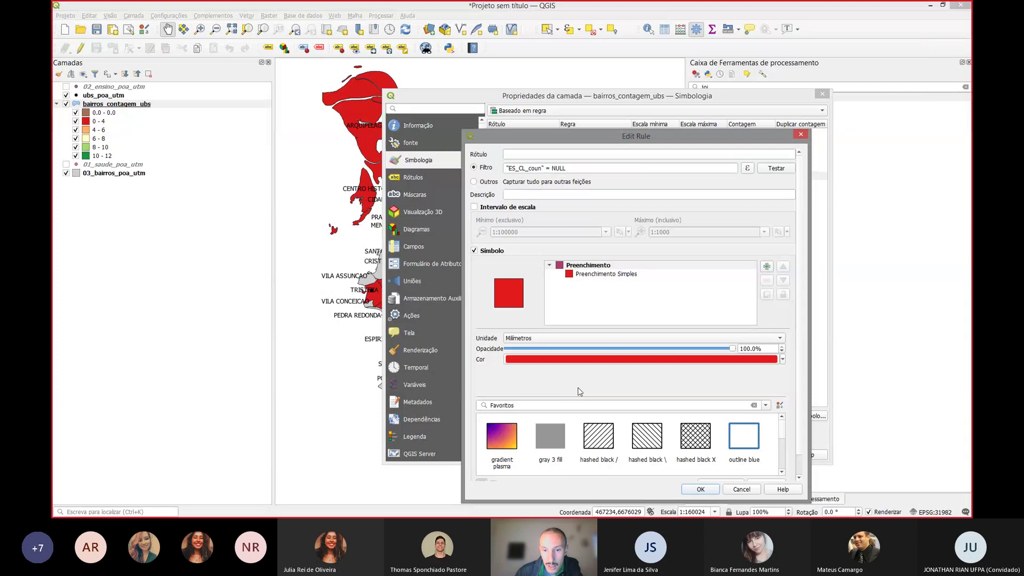
{"action": "left_click", "coordinate": [579, 359]}
{"action": "left_click", "coordinate": [629, 180]}
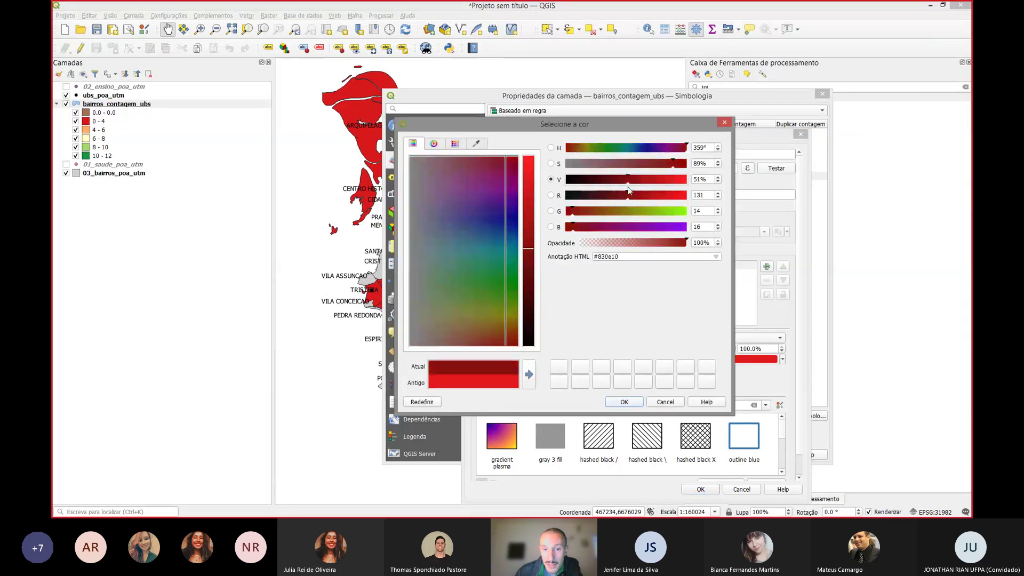
{"action": "left_click_drag", "start_coordinate": [628, 189], "coordinate": [623, 193]}
{"action": "left_click", "coordinate": [624, 402]}
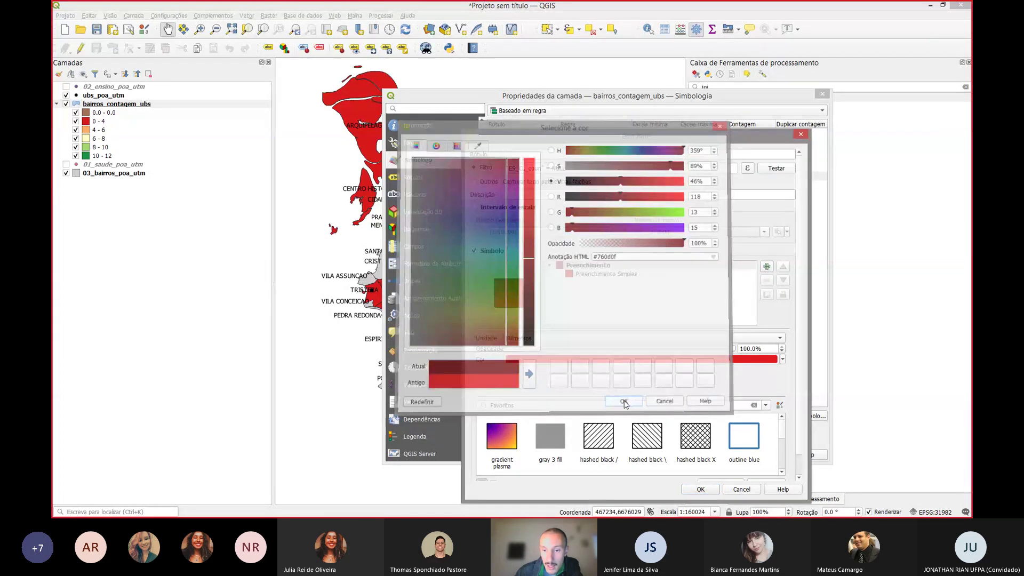
{"action": "left_click", "coordinate": [700, 489]}
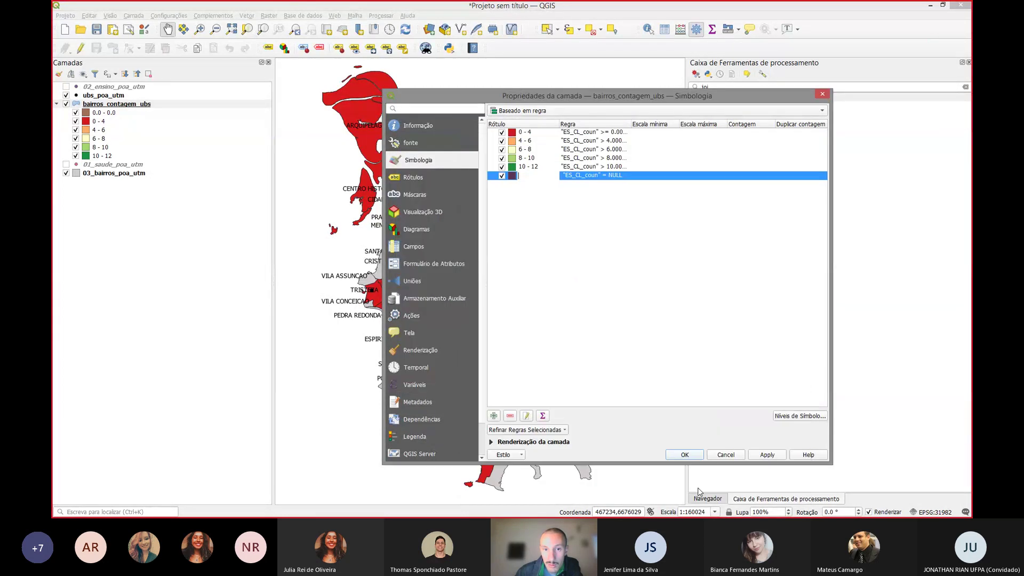
{"action": "left_click", "coordinate": [771, 455]}
{"action": "left_click", "coordinate": [685, 455]}
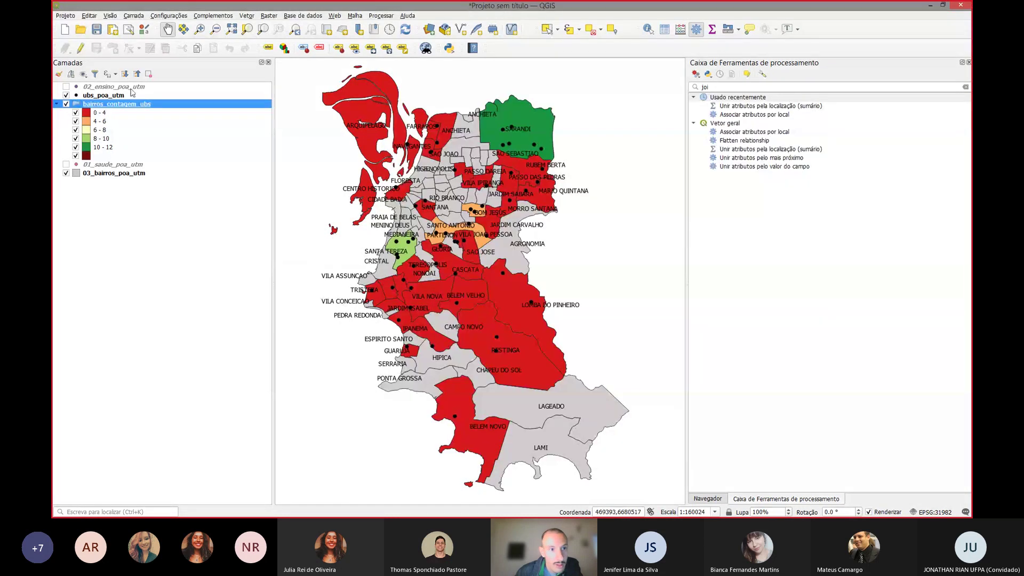
Step: Reopen the symbology of bairros_contagem_ubs and widen the Regra column to read the rule expressions
{"action": "double_click", "coordinate": [78, 104]}
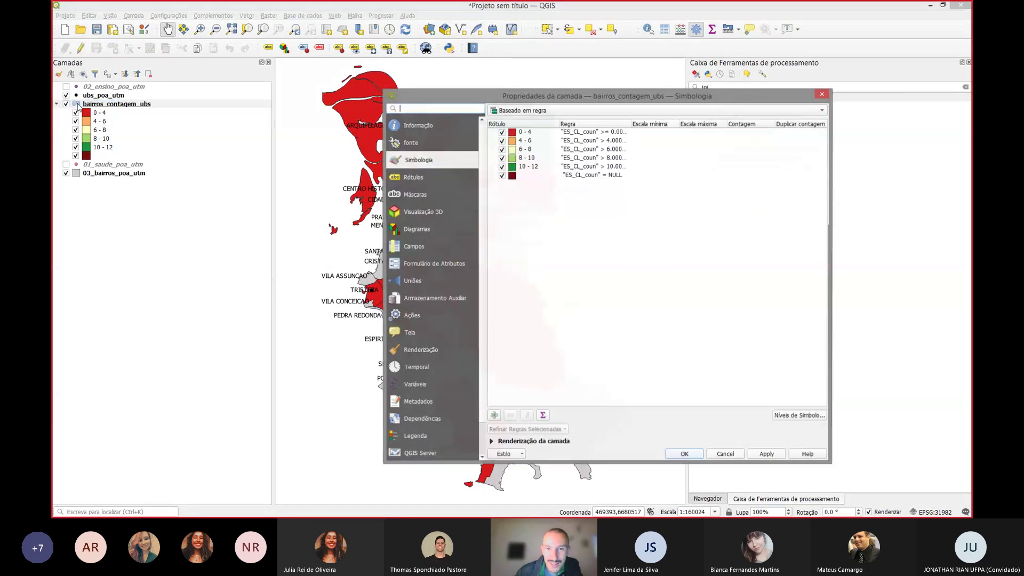
{"action": "left_click", "coordinate": [607, 178]}
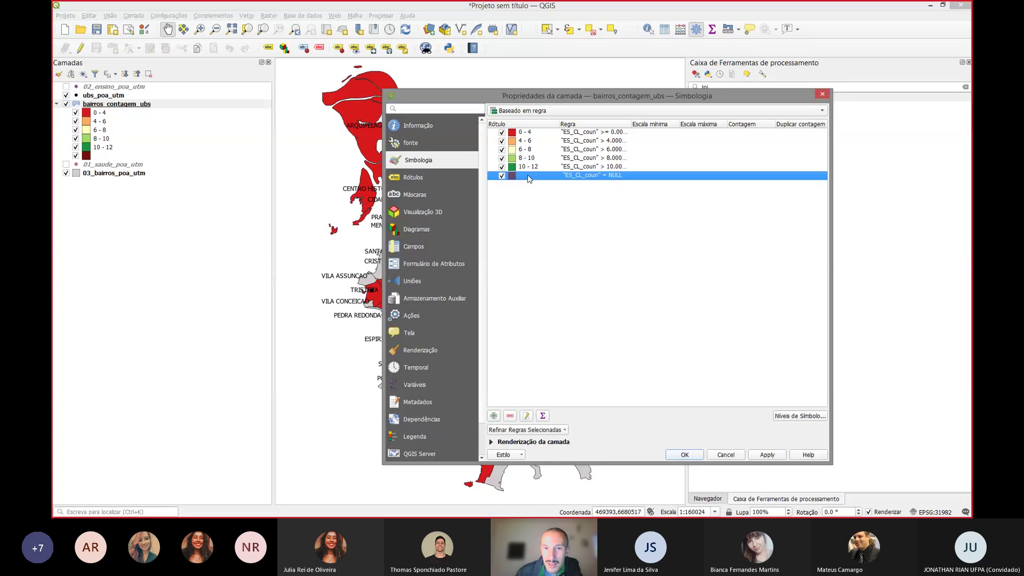
{"action": "double_click", "coordinate": [647, 179]}
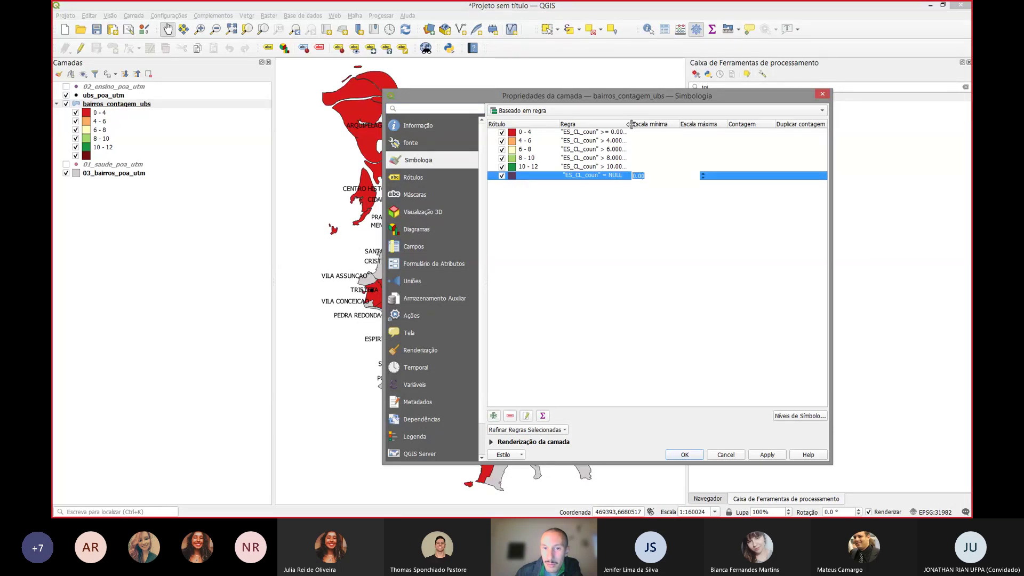
{"action": "left_click_drag", "start_coordinate": [631, 124], "coordinate": [642, 125]}
{"action": "left_click", "coordinate": [628, 252]}
Step: Re-enter NULL in the last rule's filter expression from the unique values of ES_CL_coun and apply the symbology
{"action": "double_click", "coordinate": [616, 177]}
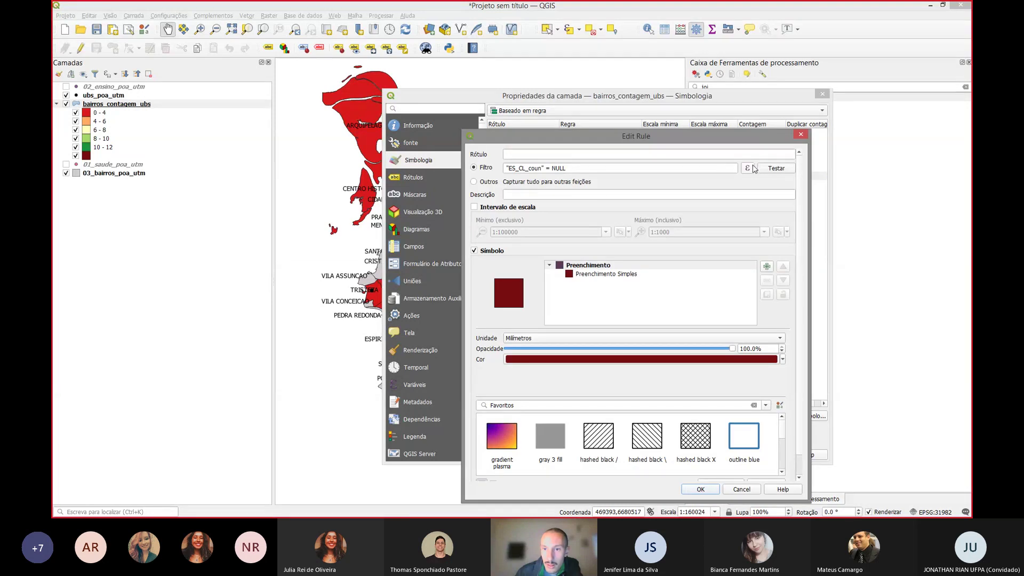
{"action": "left_click", "coordinate": [747, 168]}
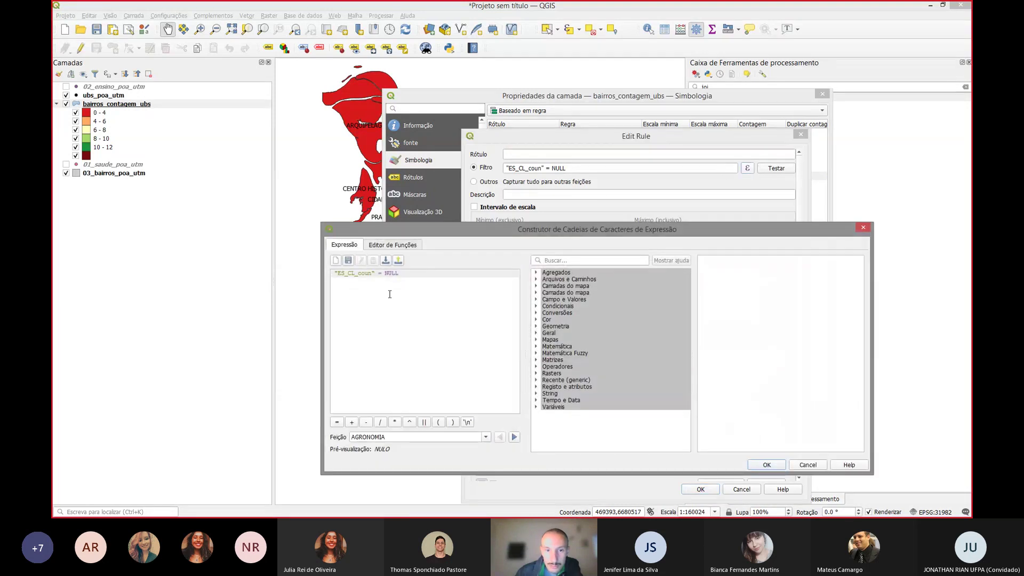
{"action": "left_click_drag", "start_coordinate": [385, 273], "coordinate": [397, 273]}
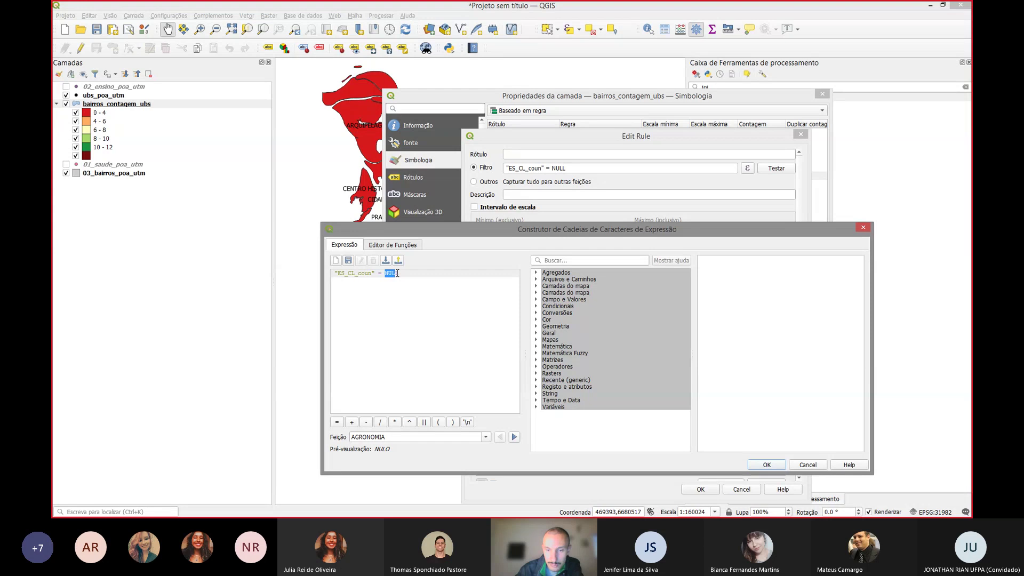
{"action": "key", "text": "BackSpace"}
{"action": "key", "text": "BackSpace"}
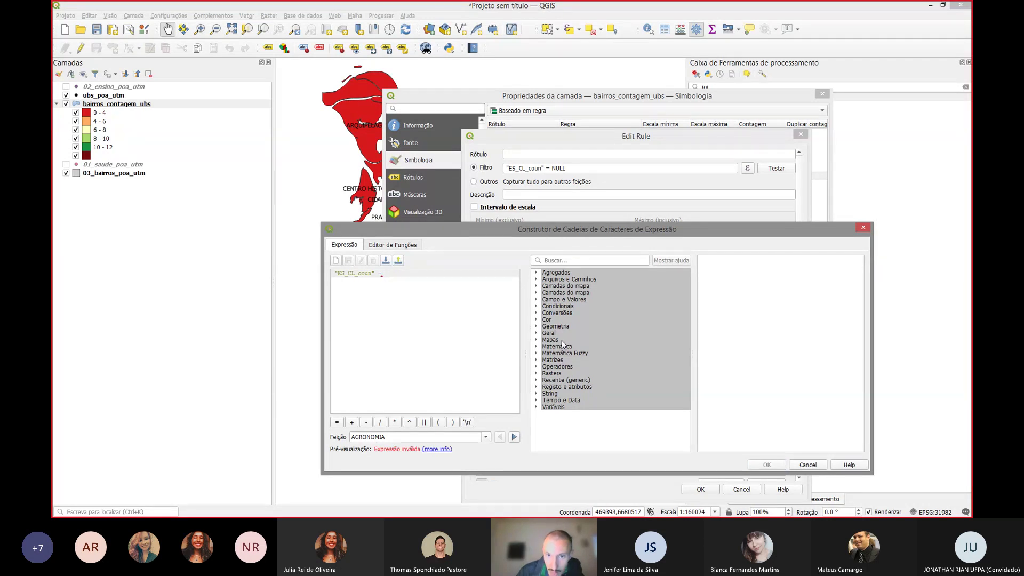
{"action": "left_click", "coordinate": [564, 300]}
{"action": "left_click", "coordinate": [537, 300]}
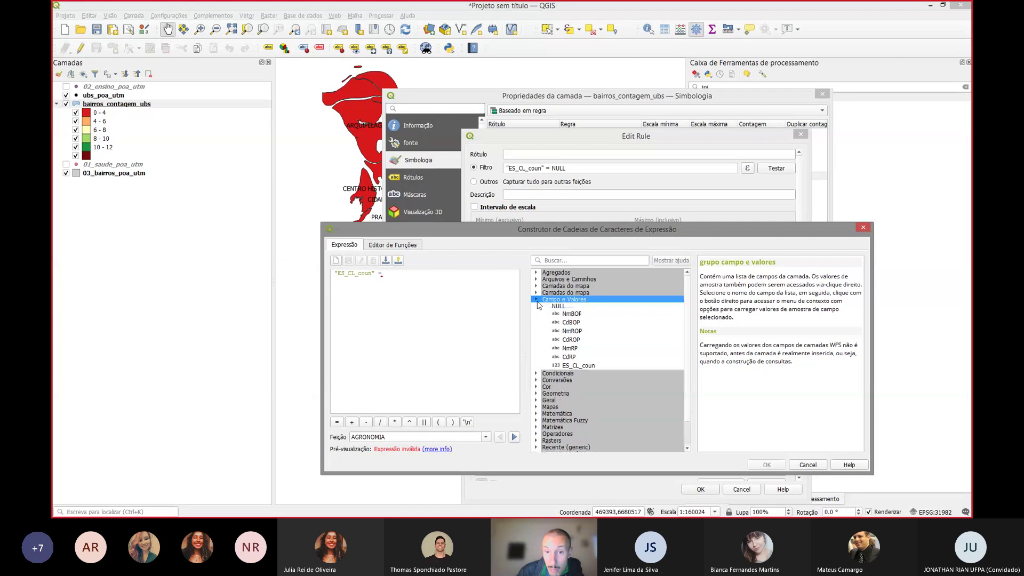
{"action": "left_click", "coordinate": [575, 366]}
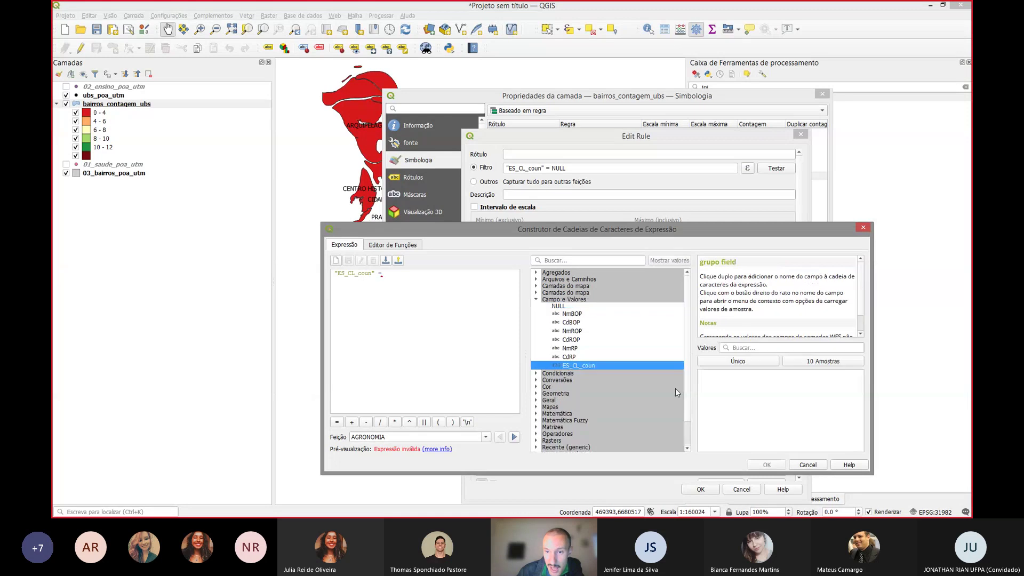
{"action": "left_click", "coordinate": [747, 362]}
{"action": "double_click", "coordinate": [710, 374]}
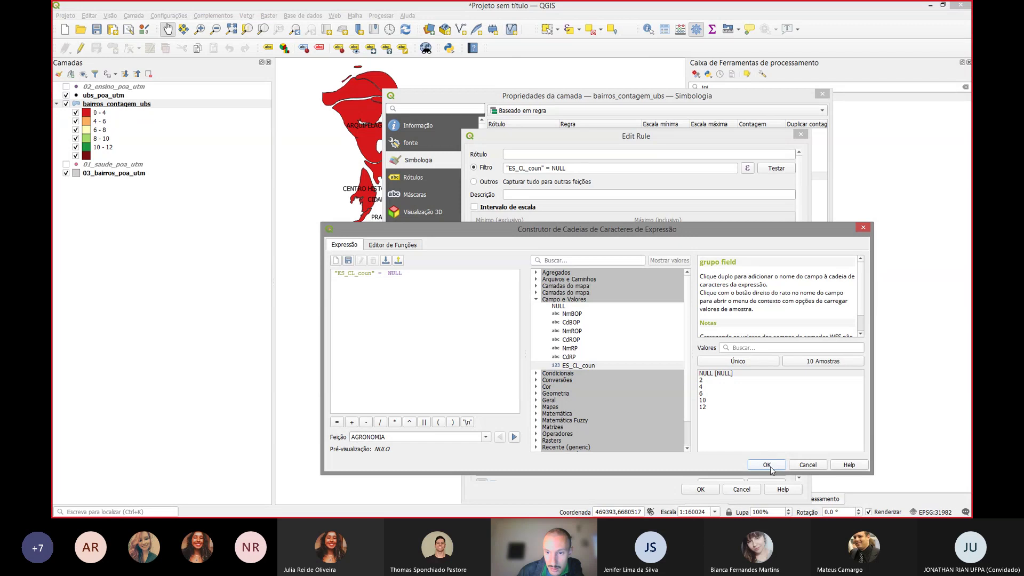
{"action": "left_click", "coordinate": [768, 466]}
{"action": "left_click", "coordinate": [700, 489]}
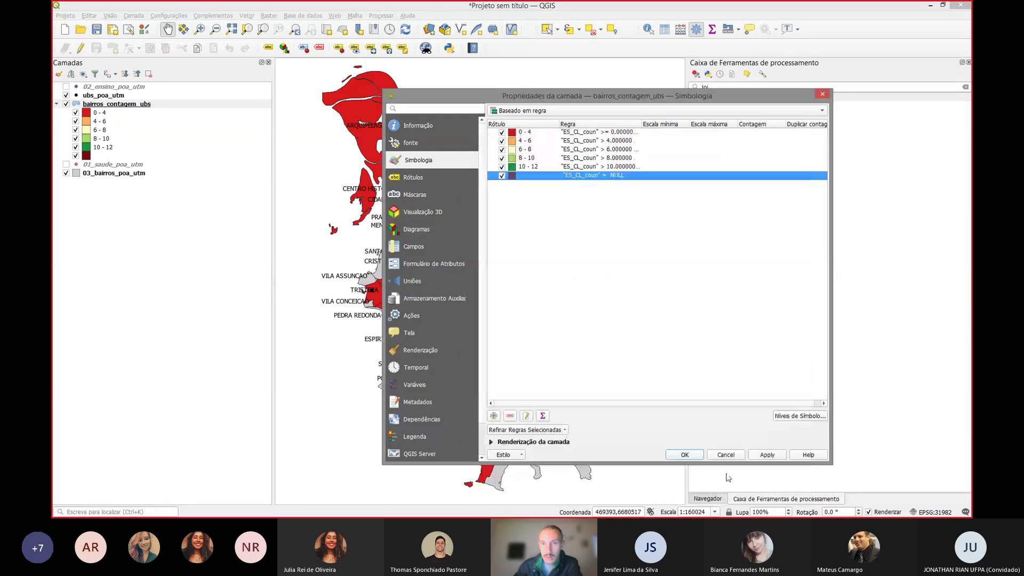
{"action": "left_click", "coordinate": [768, 455]}
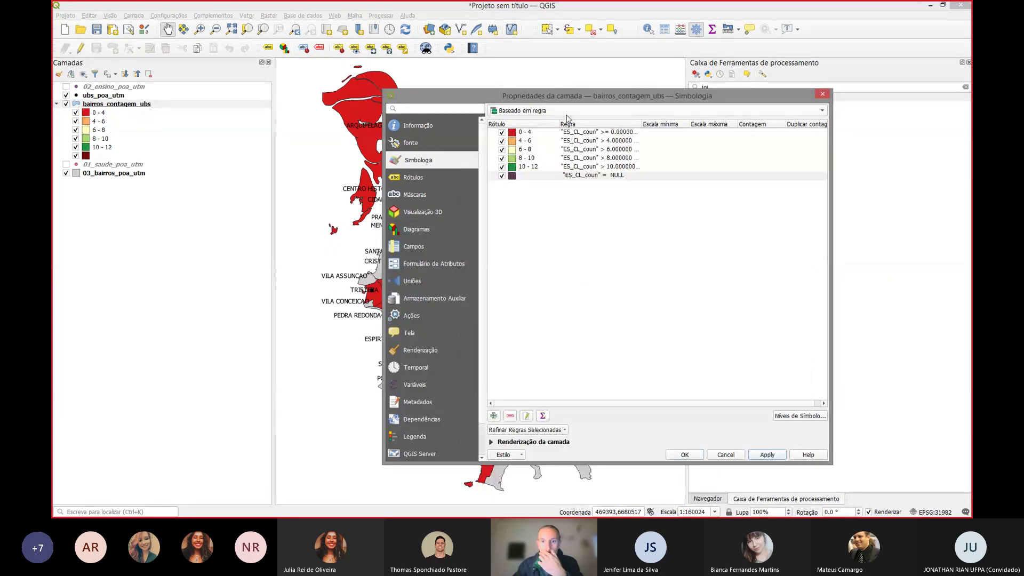
{"action": "left_click_drag", "start_coordinate": [570, 96], "coordinate": [477, 79]}
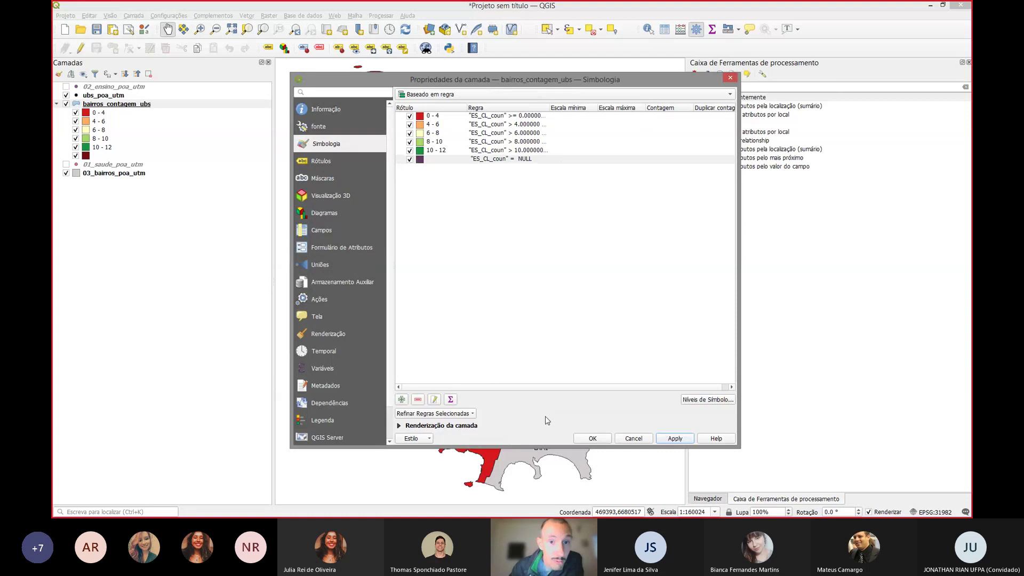
{"action": "left_click", "coordinate": [592, 439]}
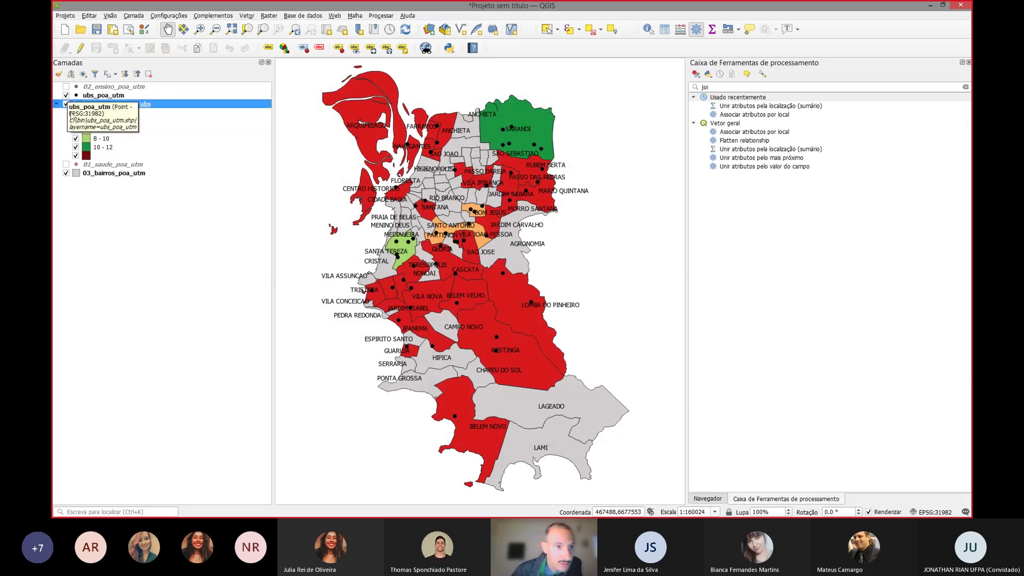
Step: Hide the unlabelled dark red class and the ubs_poa_utm points to inspect the classified neighbourhoods on the map
{"action": "left_click", "coordinate": [78, 155]}
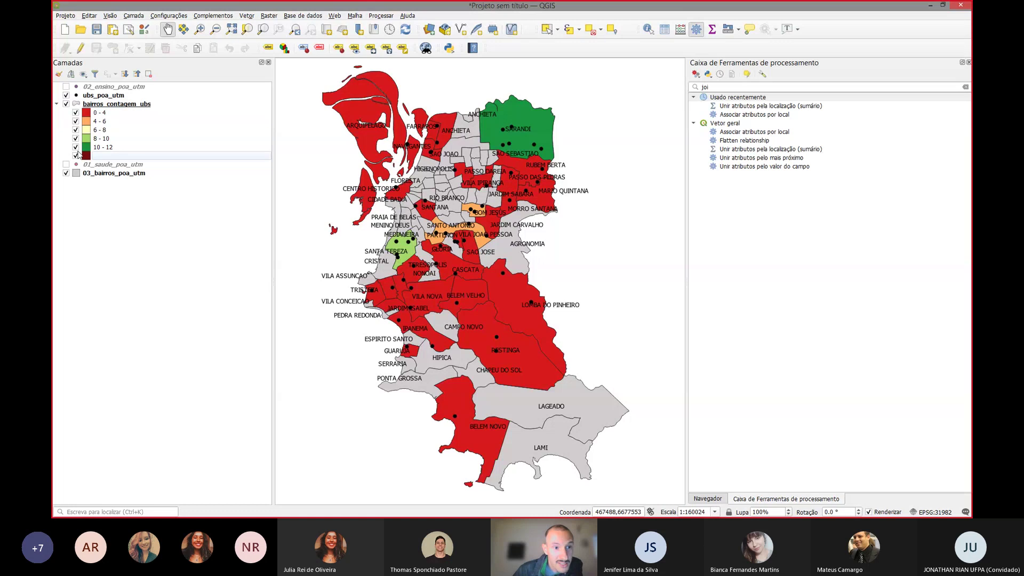
{"action": "left_click", "coordinate": [75, 155]}
{"action": "left_click", "coordinate": [66, 95]}
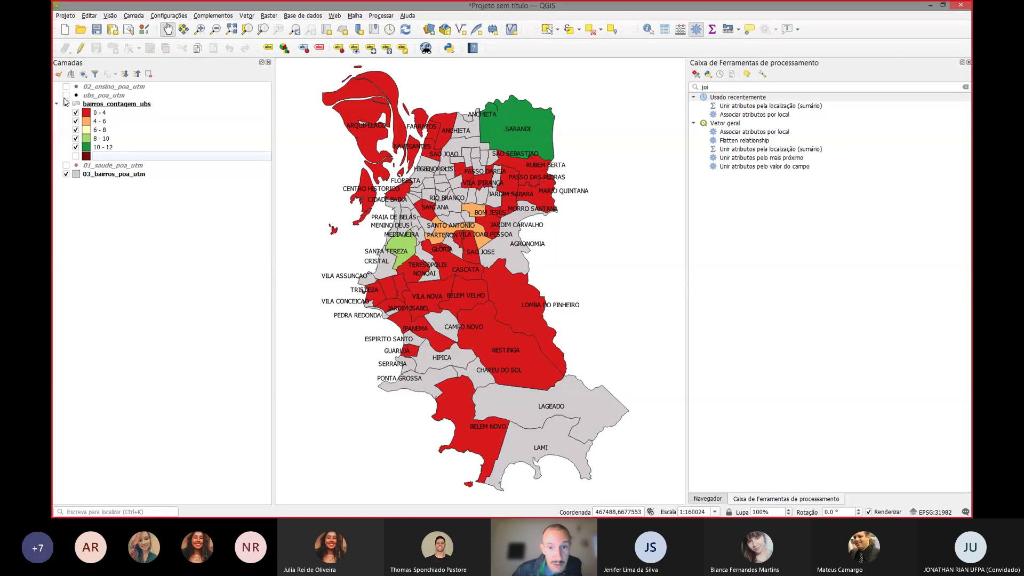
{"action": "scroll", "coordinate": [450, 243], "scroll_direction": "down", "scroll_amount": 1}
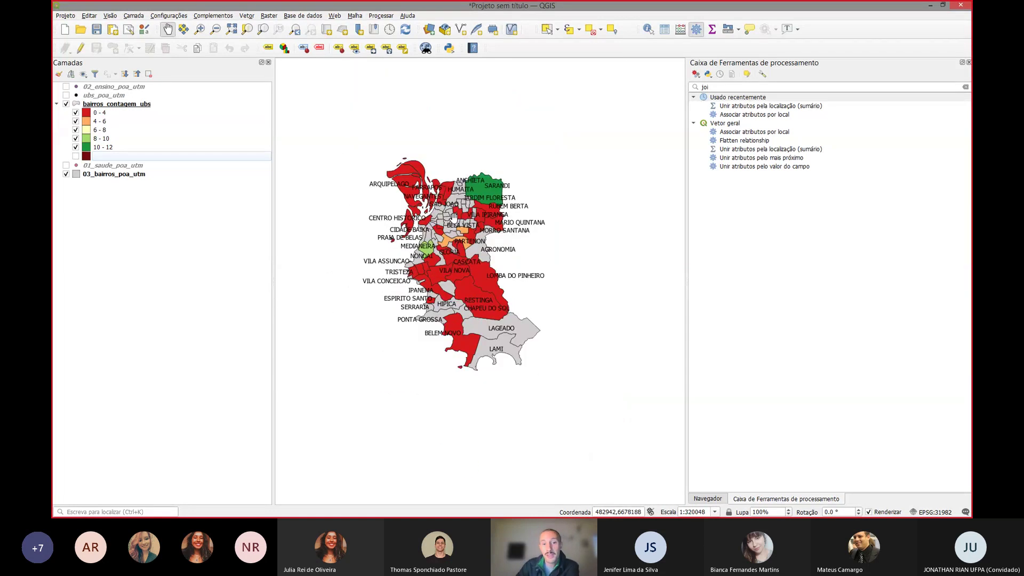
{"action": "scroll", "coordinate": [454, 216], "scroll_direction": "up", "scroll_amount": 1}
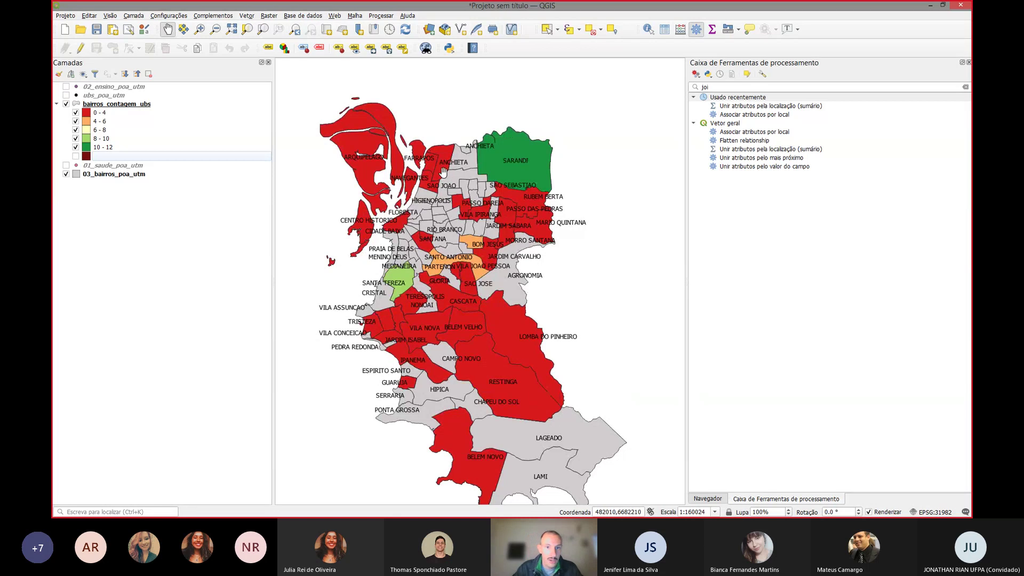
{"action": "scroll", "coordinate": [464, 214], "scroll_direction": "up", "scroll_amount": 1}
{"action": "left_click_drag", "start_coordinate": [334, 109], "coordinate": [361, 76]}
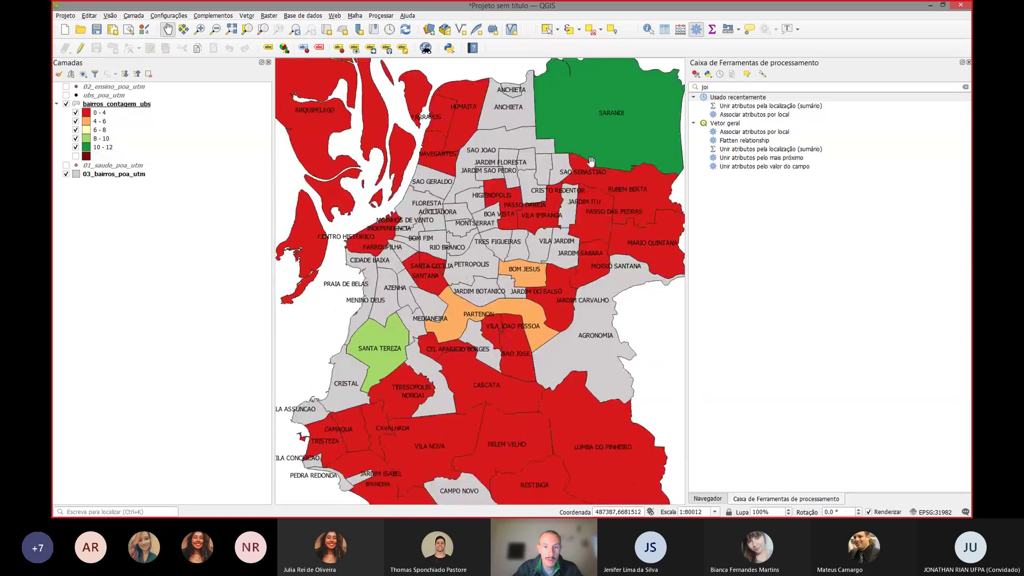
{"action": "left_click_drag", "start_coordinate": [506, 427], "coordinate": [473, 343]}
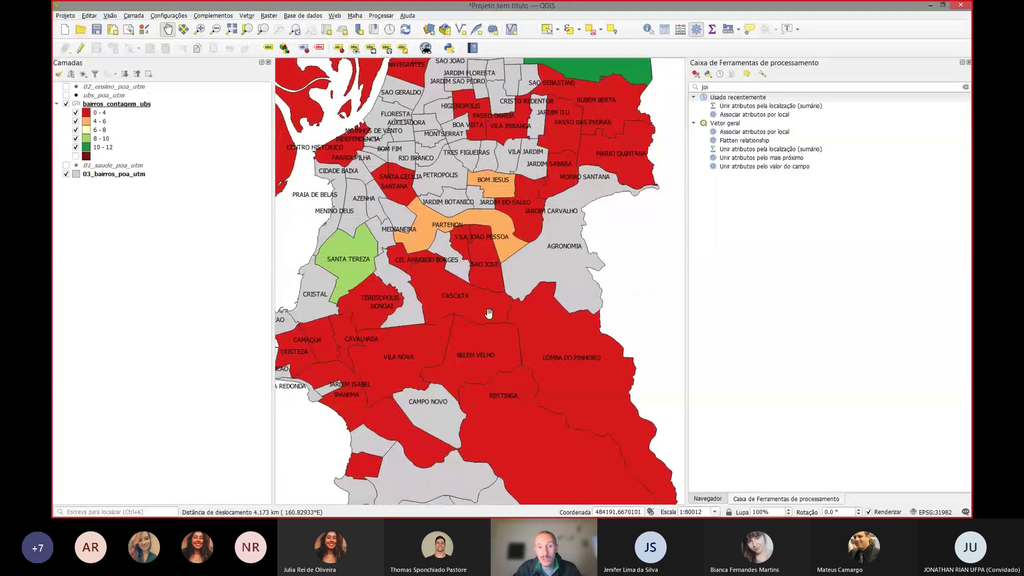
Step: Show the ubs_poa_utm points again and compare their distribution with the classified neighbourhoods across the map
{"action": "left_click_drag", "start_coordinate": [480, 423], "coordinate": [501, 301]}
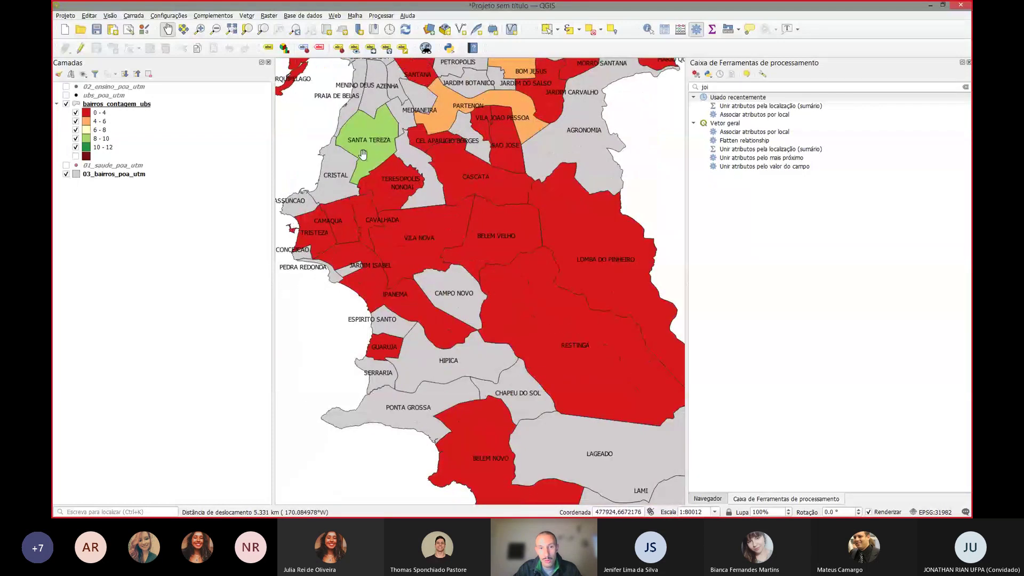
{"action": "scroll", "coordinate": [373, 152], "scroll_direction": "down", "scroll_amount": 1}
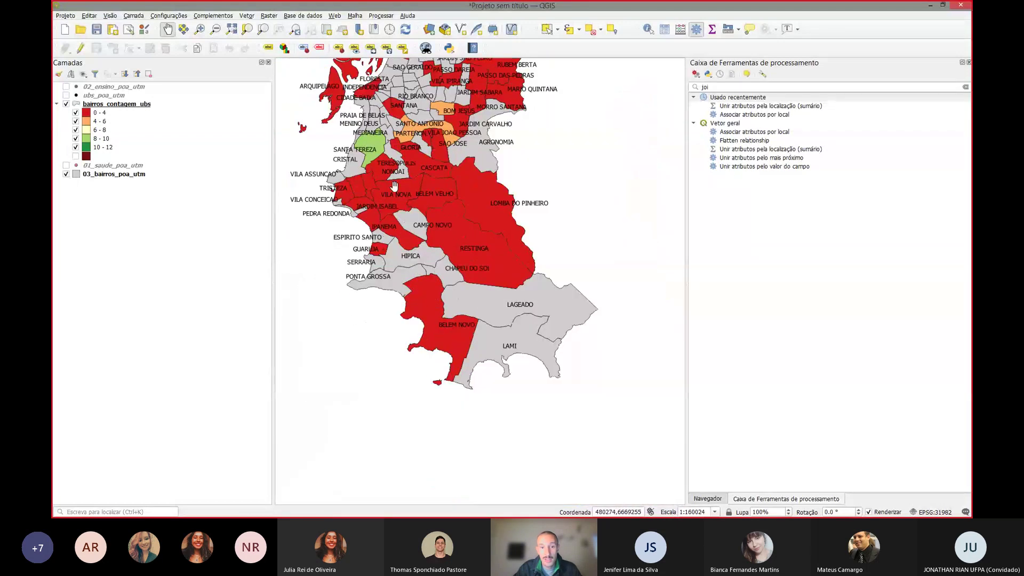
{"action": "left_click_drag", "start_coordinate": [394, 187], "coordinate": [441, 273]}
{"action": "left_click_drag", "start_coordinate": [365, 123], "coordinate": [366, 134]}
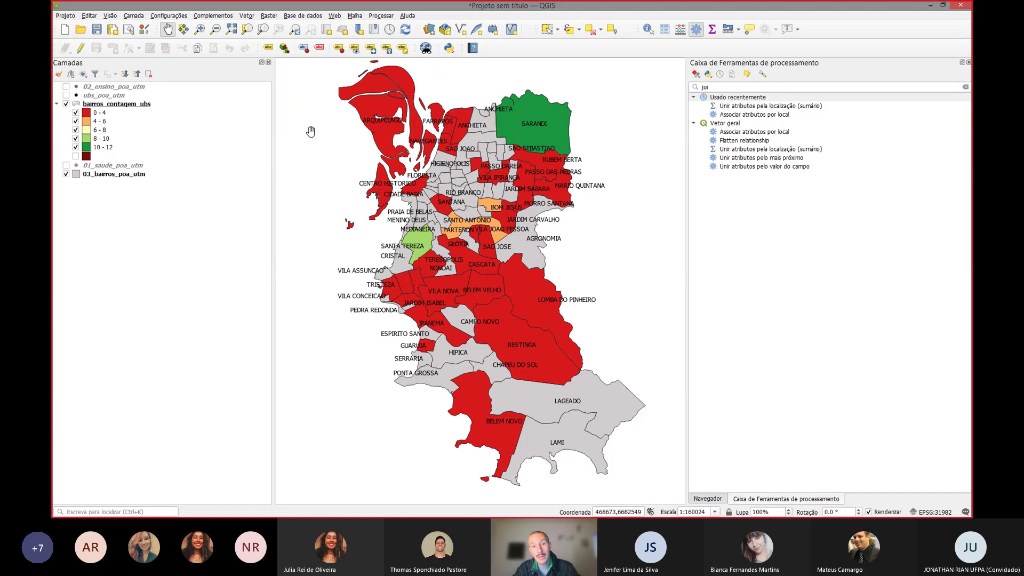
{"action": "left_click", "coordinate": [66, 96]}
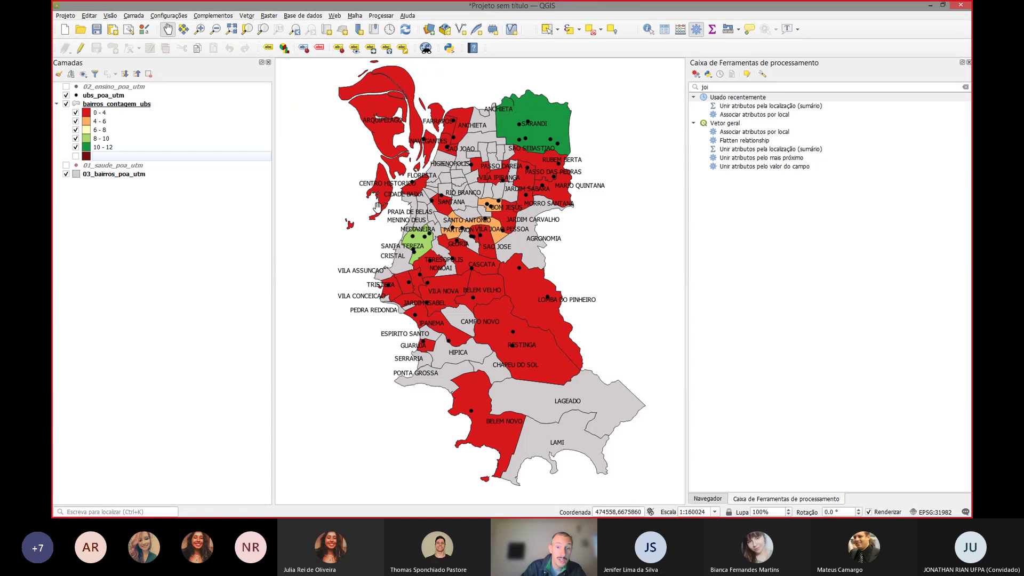
{"action": "scroll", "coordinate": [429, 263], "scroll_direction": "up", "scroll_amount": 1}
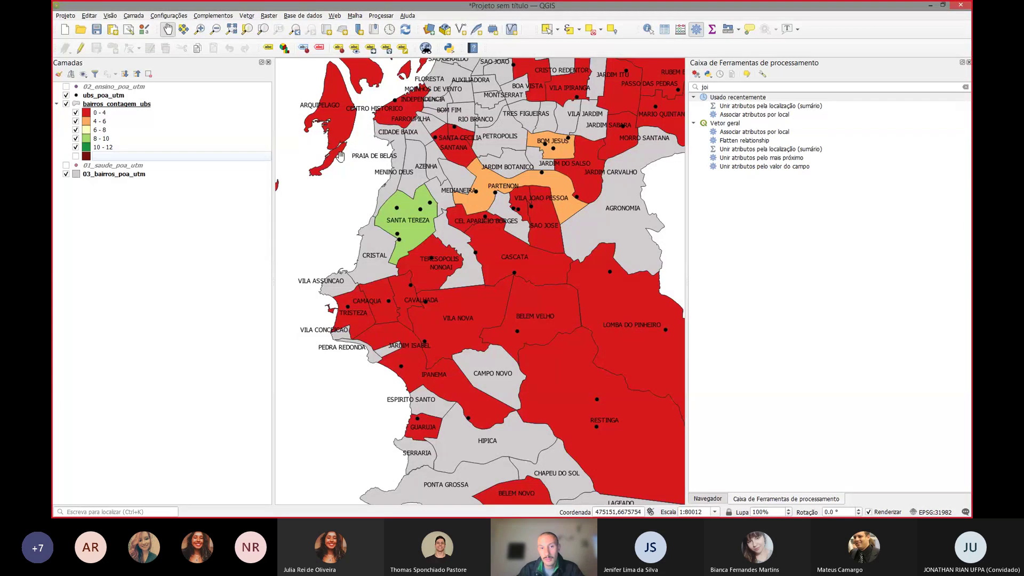
{"action": "scroll", "coordinate": [342, 176], "scroll_direction": "down", "scroll_amount": 1}
{"action": "left_click_drag", "start_coordinate": [314, 134], "coordinate": [330, 153]}
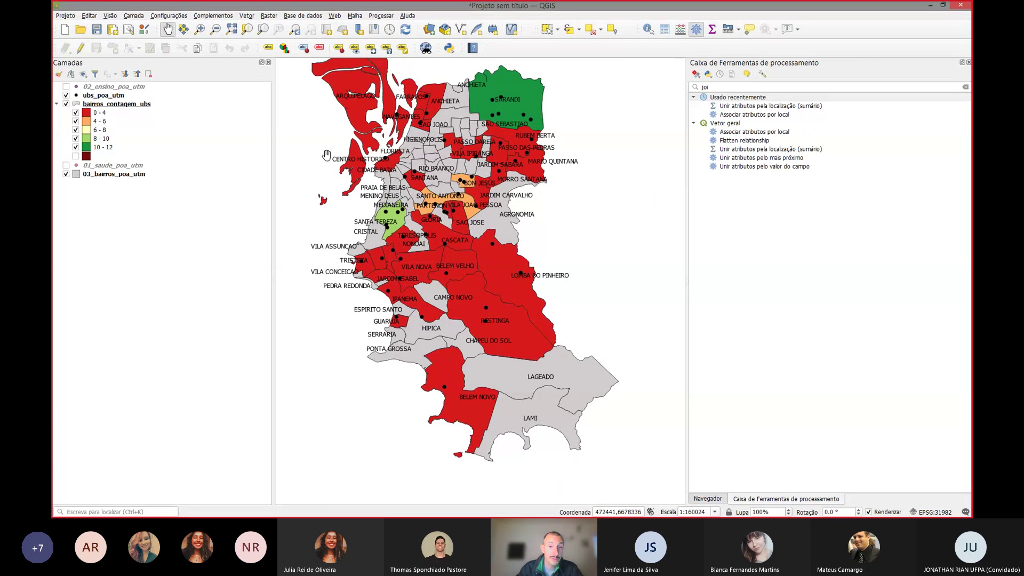
{"action": "left_click_drag", "start_coordinate": [327, 155], "coordinate": [330, 159]}
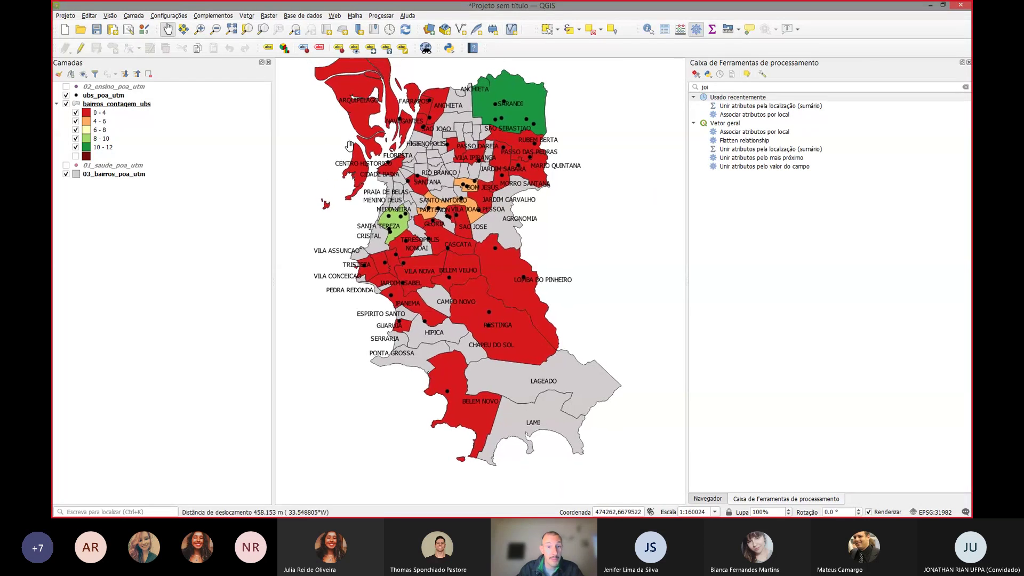
{"action": "left_click_drag", "start_coordinate": [349, 145], "coordinate": [365, 157]}
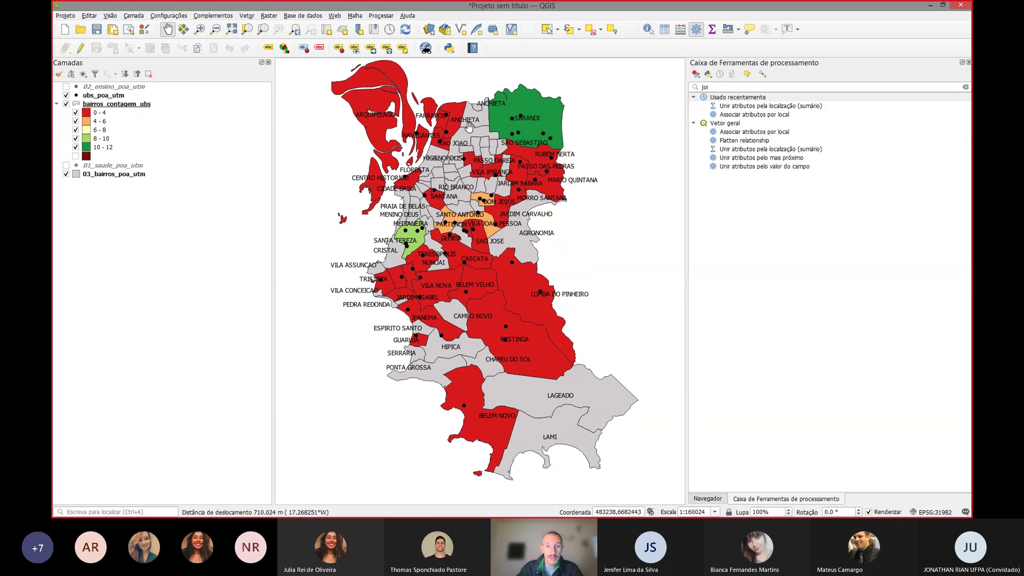
Step: Hide bairros_contagem_ubs briefly, re-enable its unlabelled dark red class and show the layer again
{"action": "left_click", "coordinate": [65, 104]}
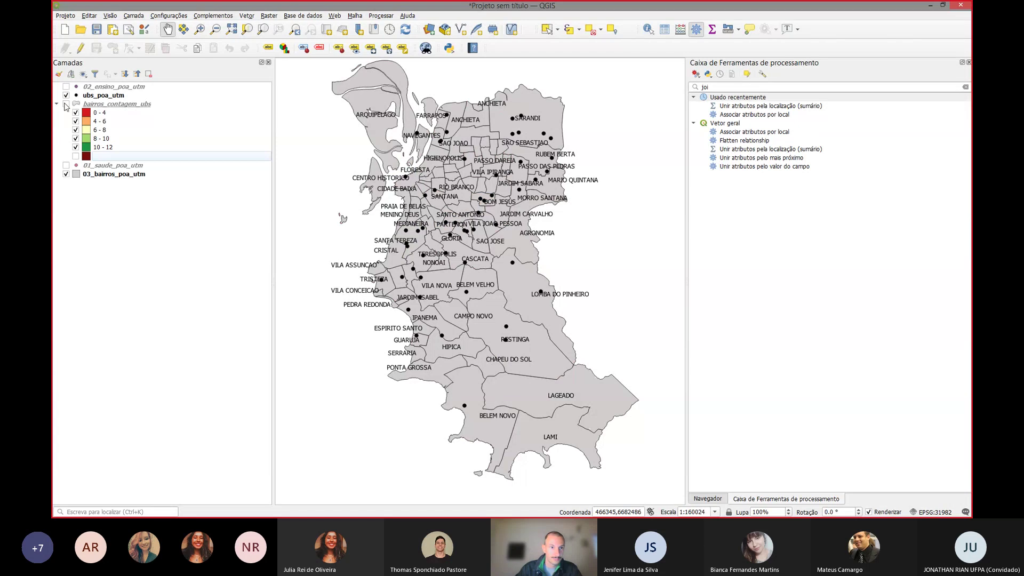
{"action": "right_click", "coordinate": [103, 104]}
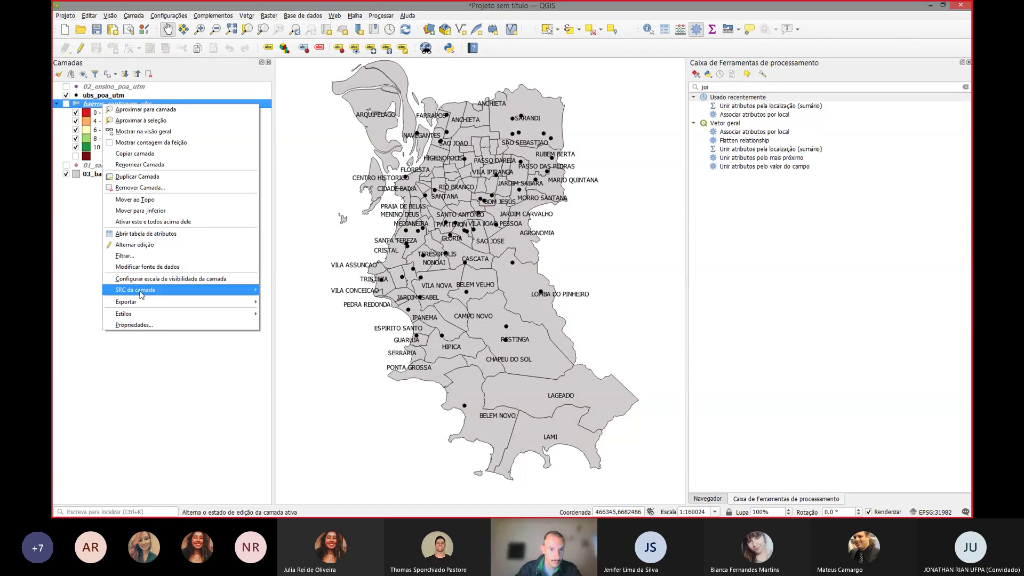
{"action": "left_click", "coordinate": [75, 165]}
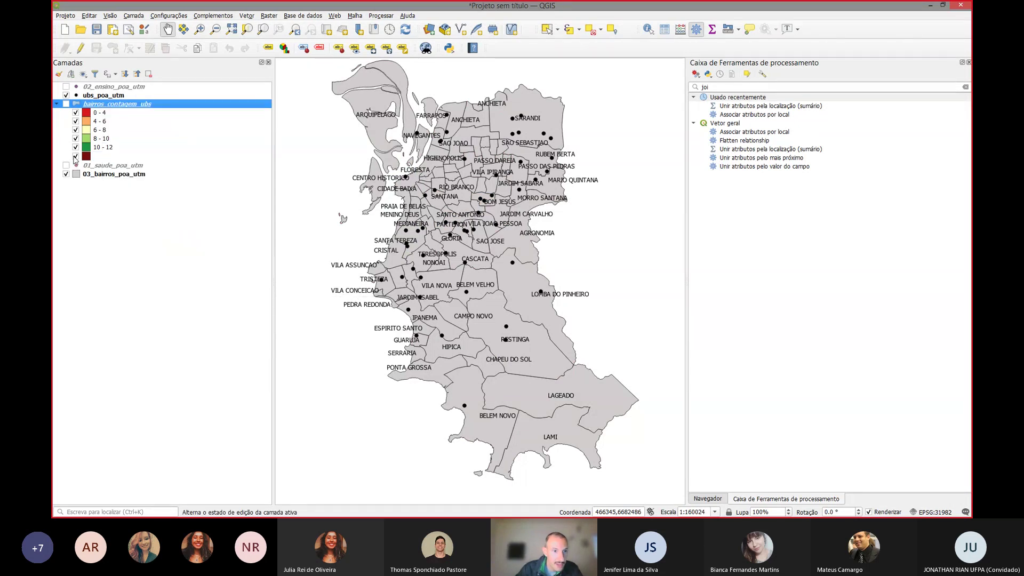
{"action": "left_click", "coordinate": [66, 105]}
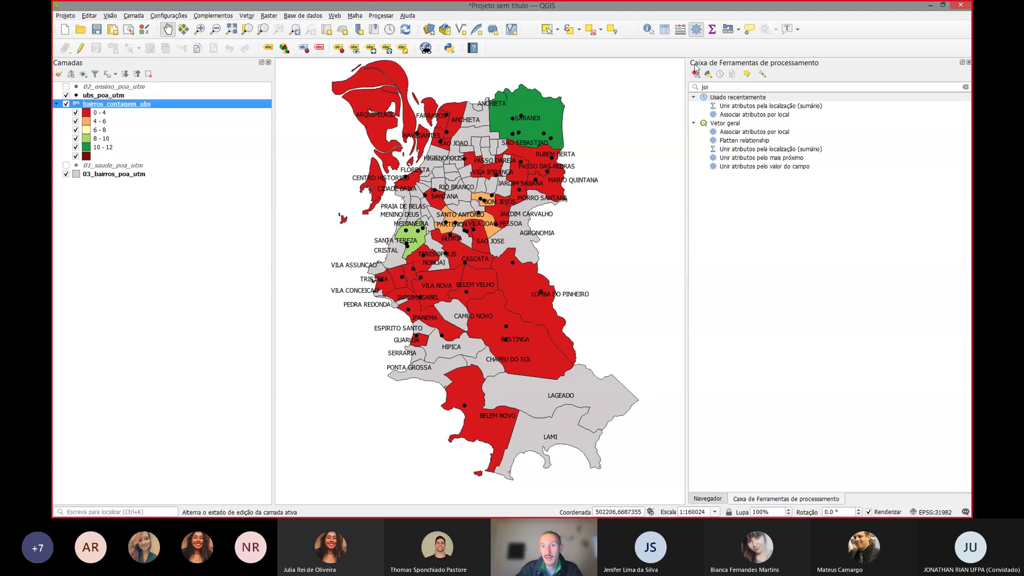
Step: Open the attribute table of bairros_contagem_ubs, clear the feature selection and narrow the table window so the map stays visible
{"action": "left_click", "coordinate": [666, 30]}
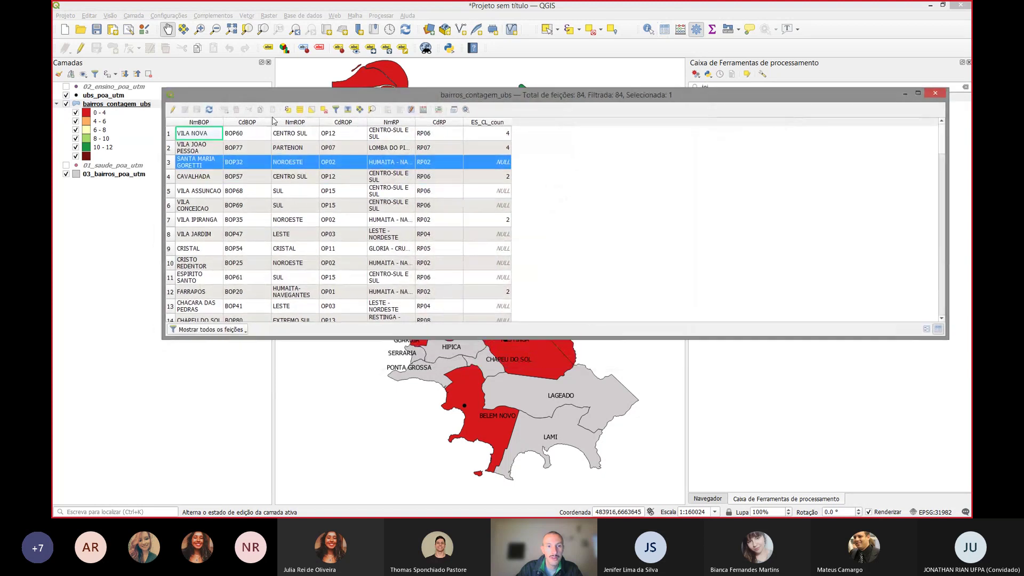
{"action": "left_click", "coordinate": [323, 110]}
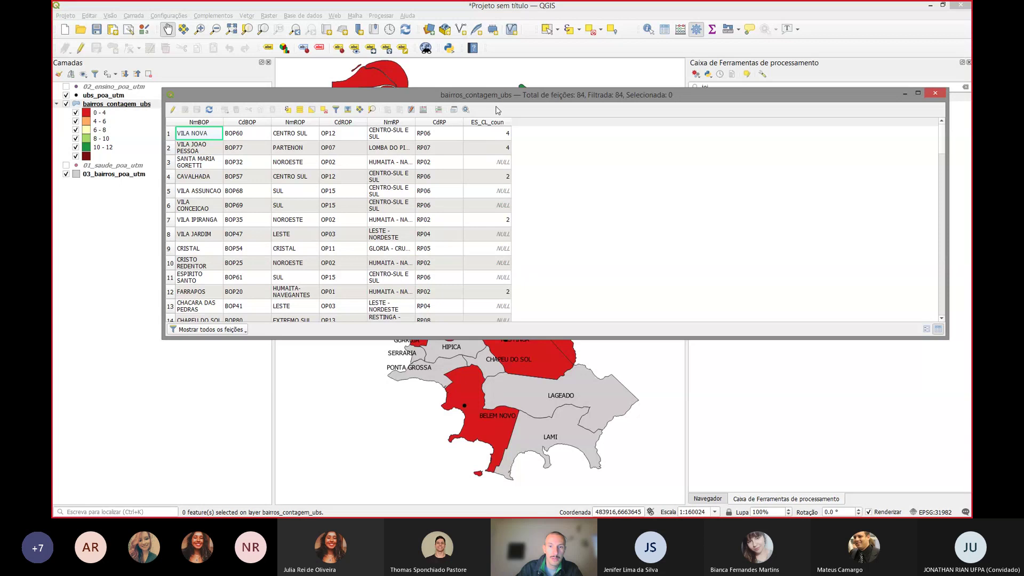
{"action": "left_click_drag", "start_coordinate": [496, 88], "coordinate": [496, 22]}
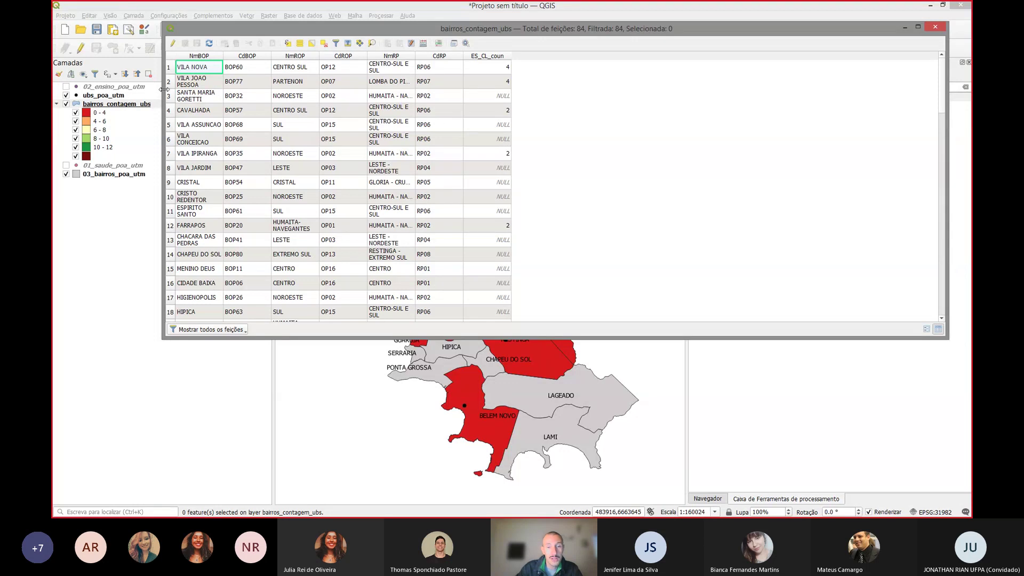
{"action": "left_click_drag", "start_coordinate": [163, 89], "coordinate": [579, 89]}
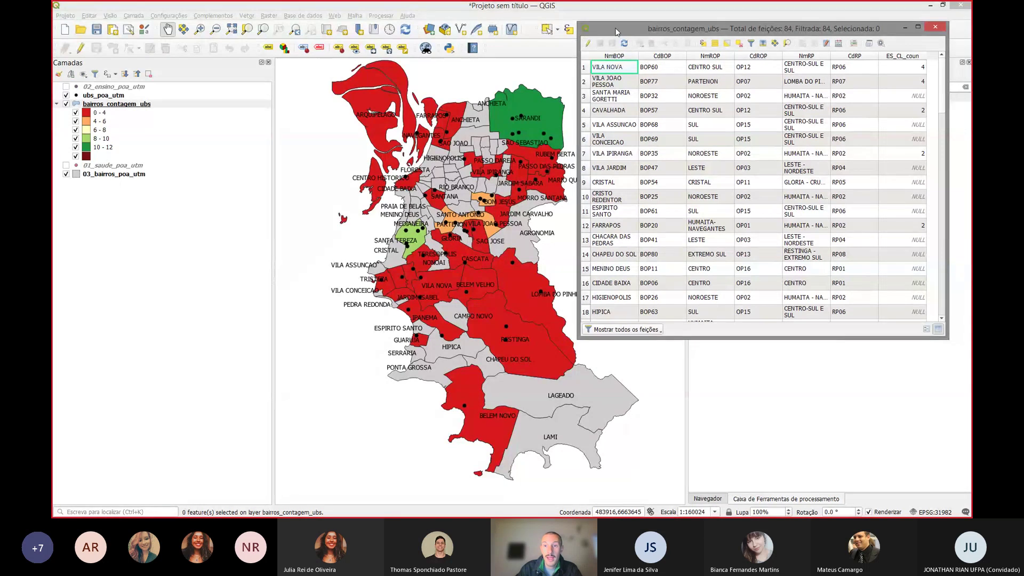
{"action": "left_click_drag", "start_coordinate": [613, 28], "coordinate": [572, 46]}
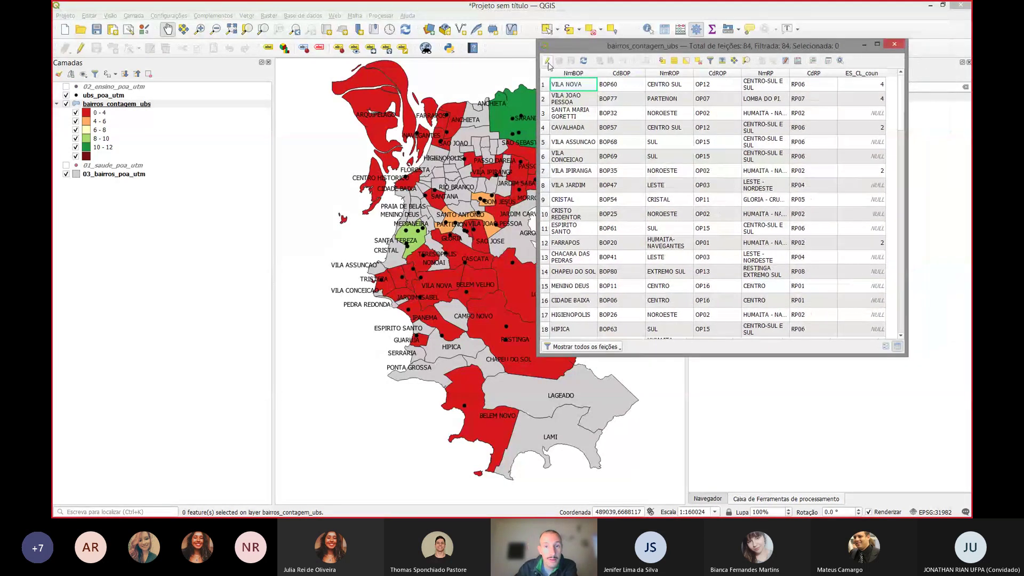
Step: Set ES_CL_coun to 0 for SANTA MARIA GORETTI in the attribute table and end the layer's editing session
{"action": "left_click", "coordinate": [547, 62]}
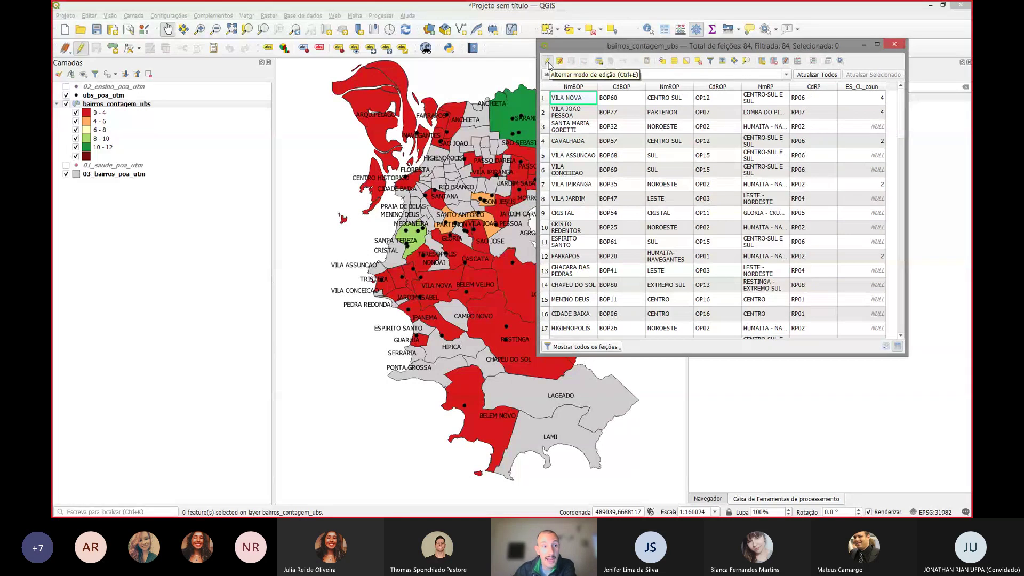
{"action": "double_click", "coordinate": [875, 126]}
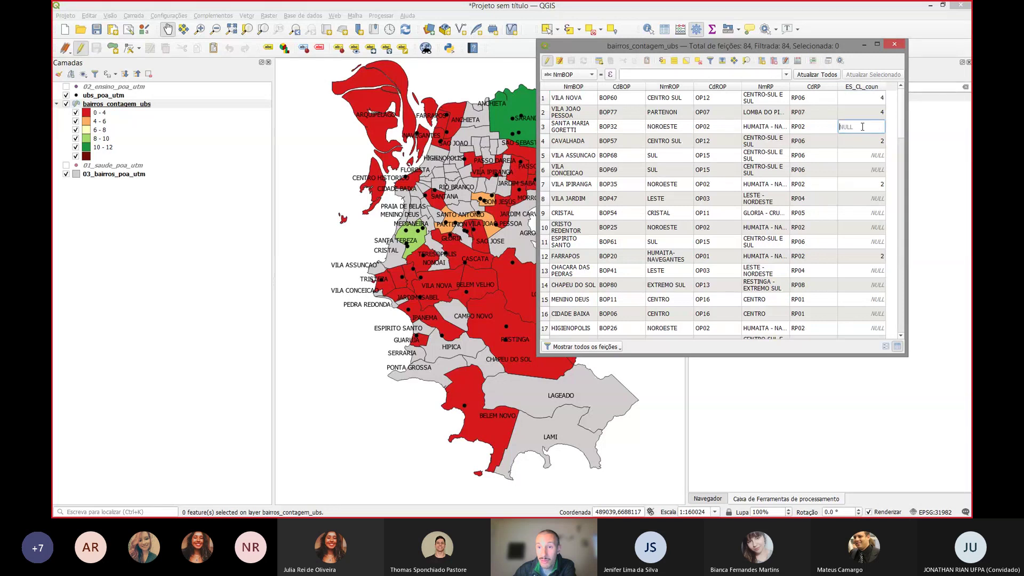
{"action": "type", "text": "0"}
{"action": "key", "text": "Return"}
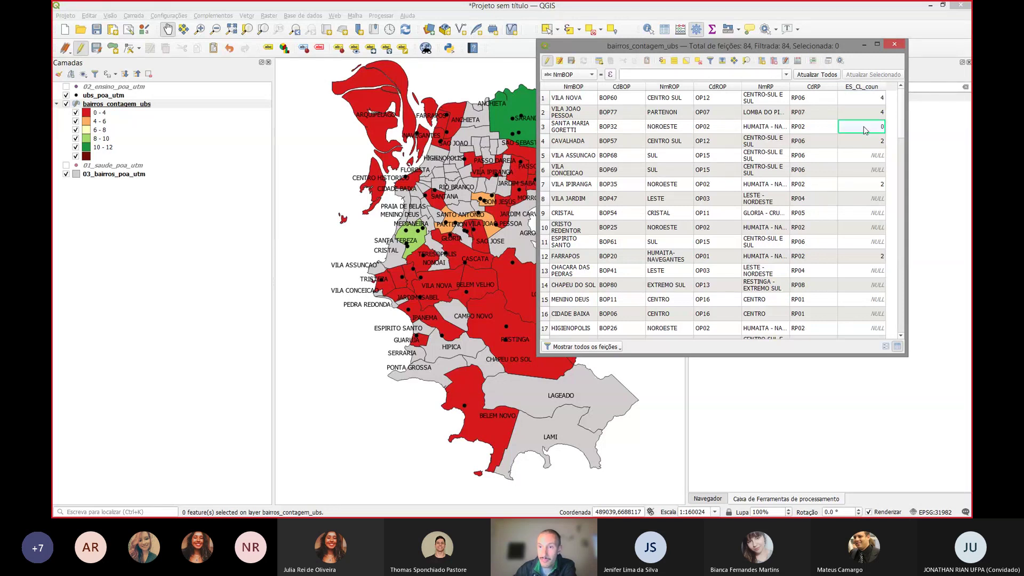
{"action": "left_click", "coordinate": [546, 61]}
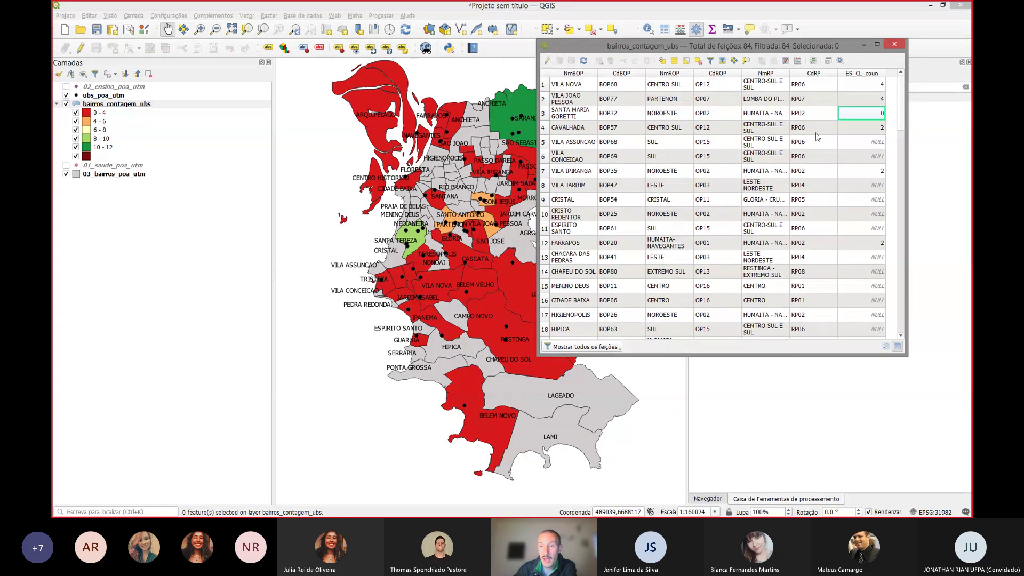
{"action": "left_click", "coordinate": [859, 159]}
{"action": "left_click", "coordinate": [861, 142]}
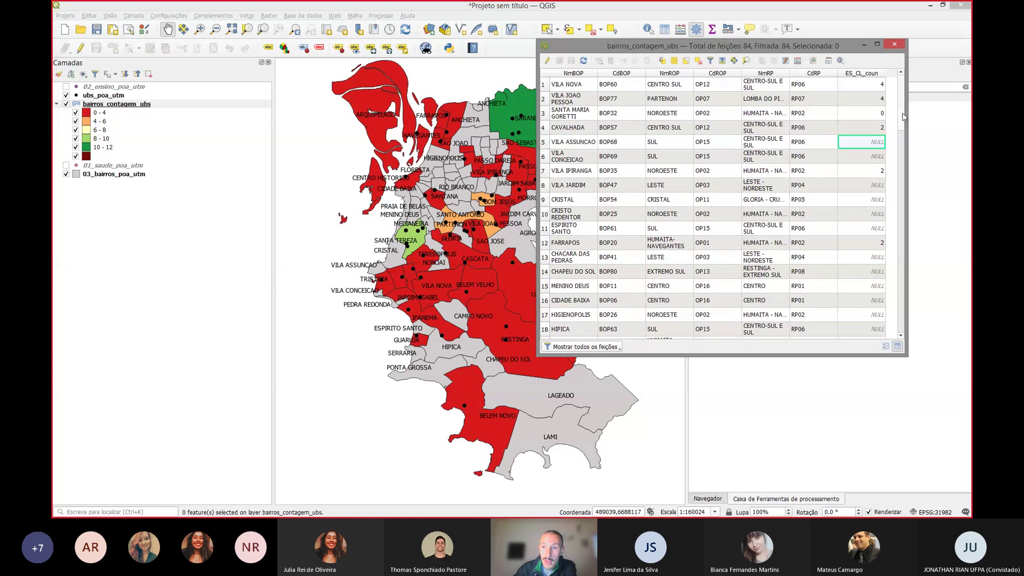
{"action": "left_click_drag", "start_coordinate": [901, 118], "coordinate": [911, 98]}
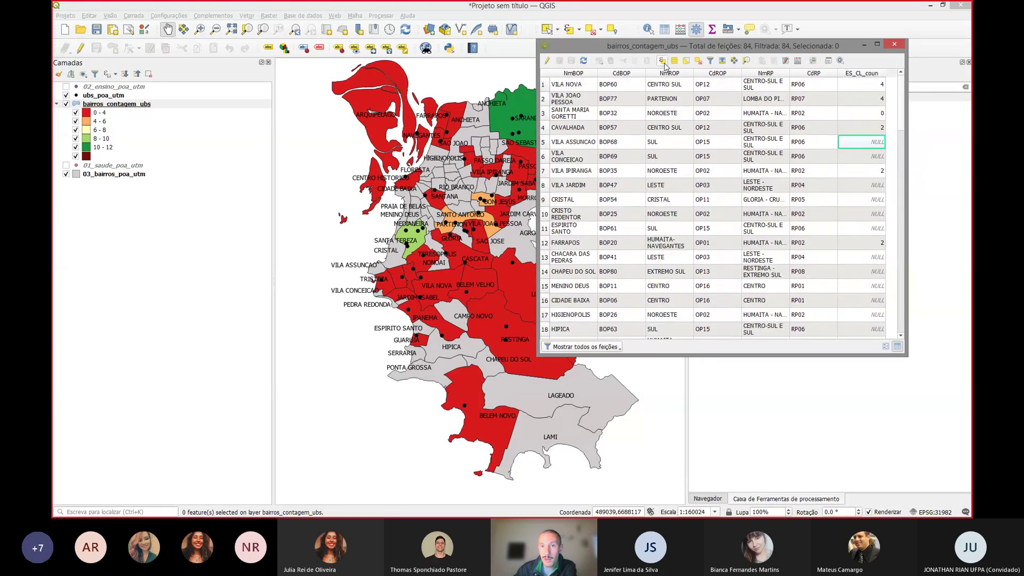
{"action": "left_click", "coordinate": [798, 62]}
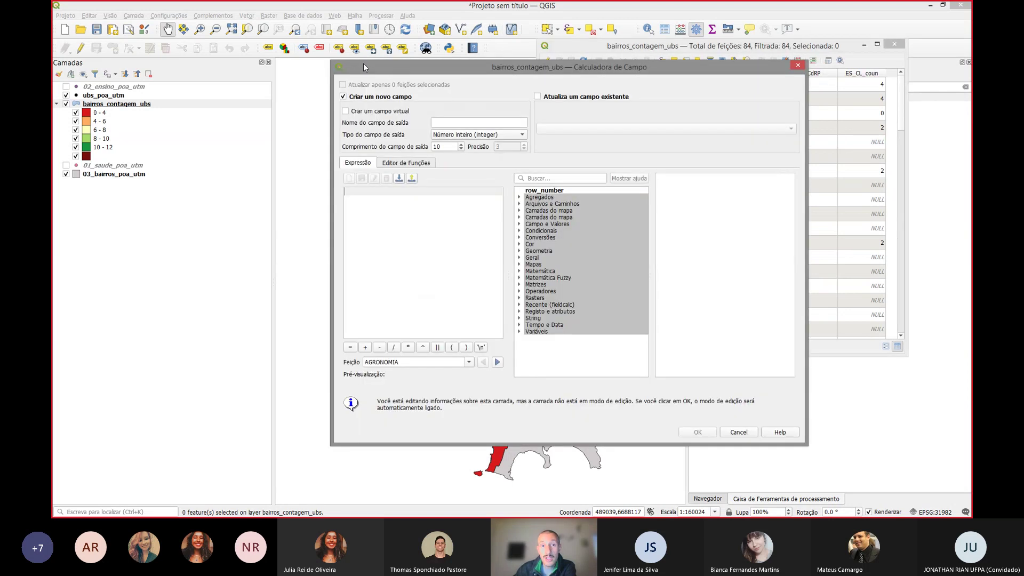
{"action": "left_click_drag", "start_coordinate": [364, 62], "coordinate": [282, 107]}
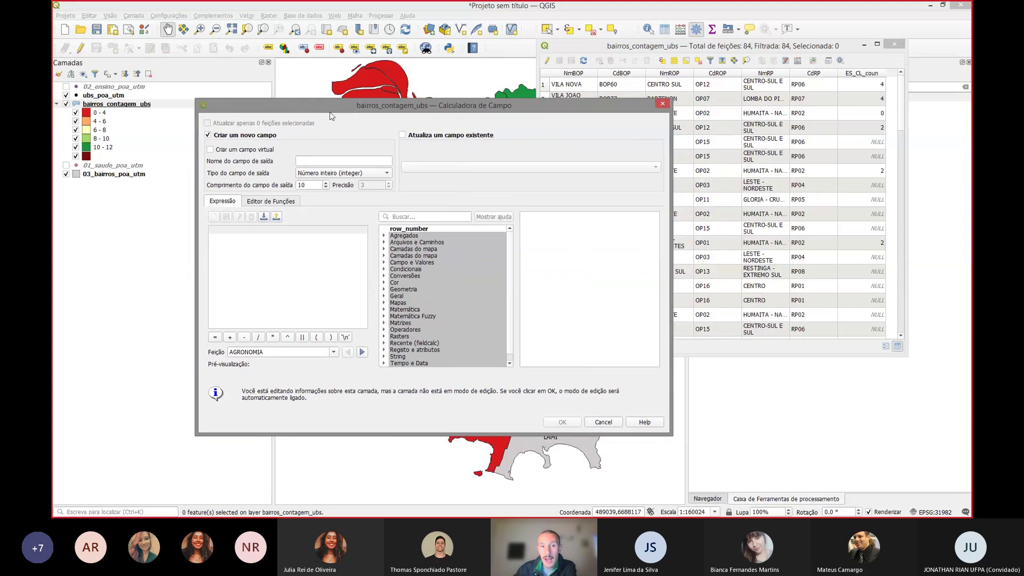
{"action": "left_click", "coordinate": [402, 136]}
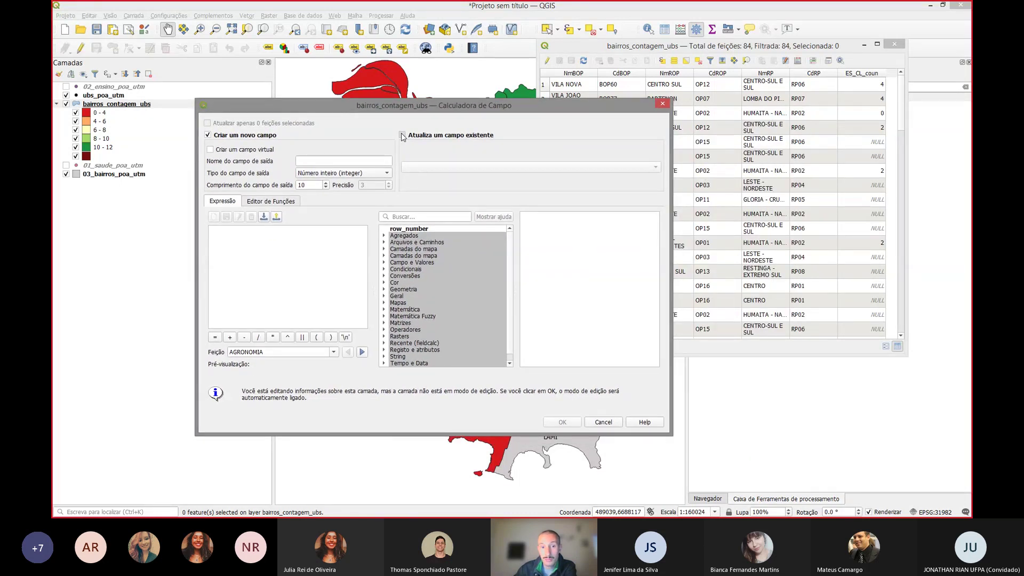
{"action": "left_click", "coordinate": [264, 250]}
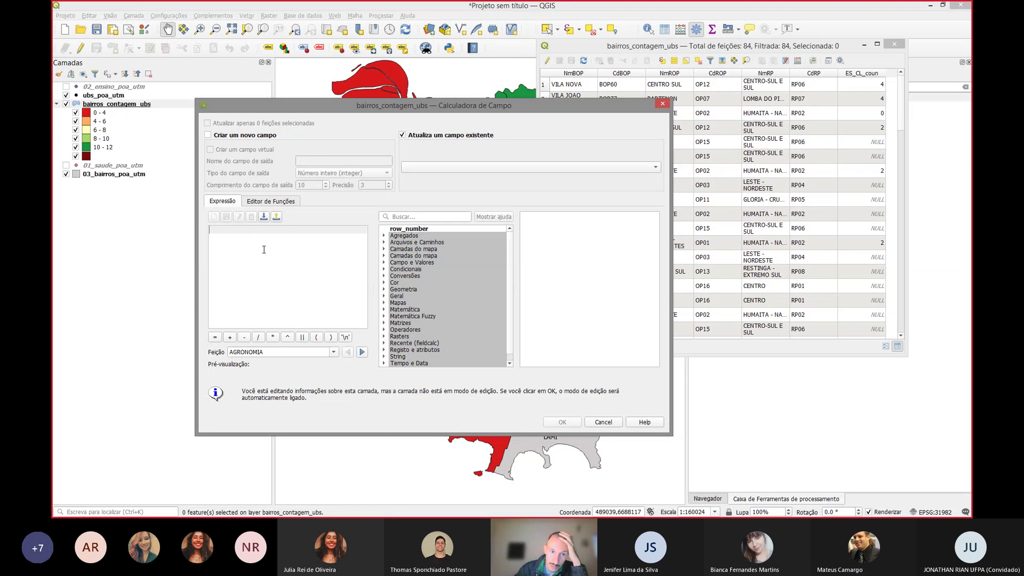
{"action": "left_click", "coordinate": [415, 170]}
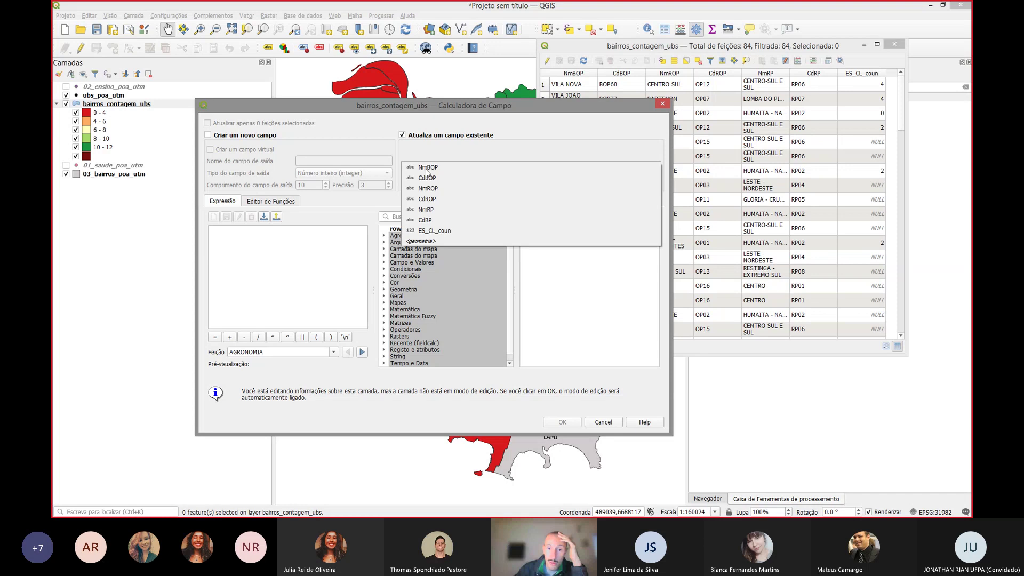
{"action": "left_click", "coordinate": [450, 232]}
{"action": "left_click", "coordinate": [265, 240]}
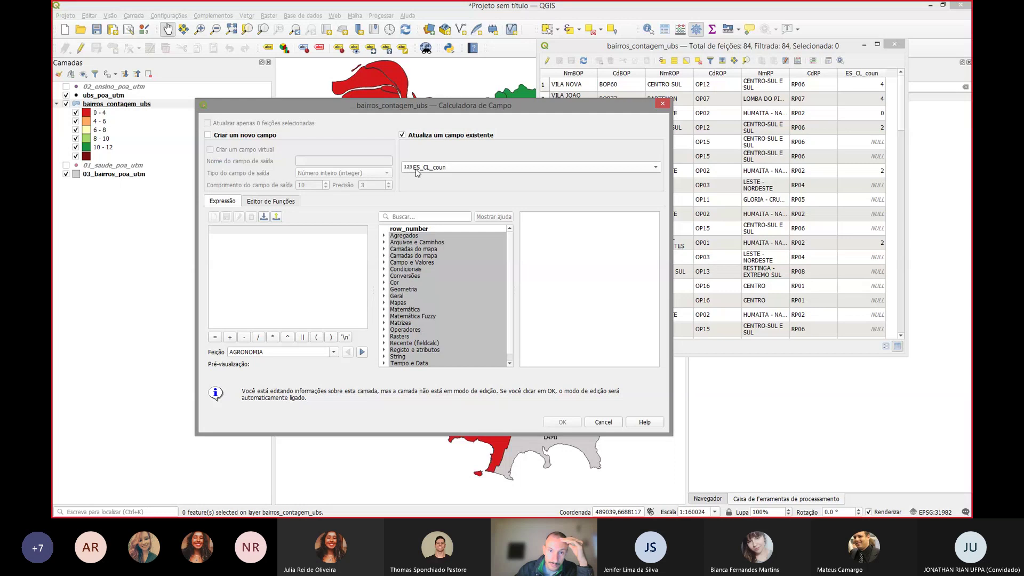
{"action": "left_click", "coordinate": [603, 422]}
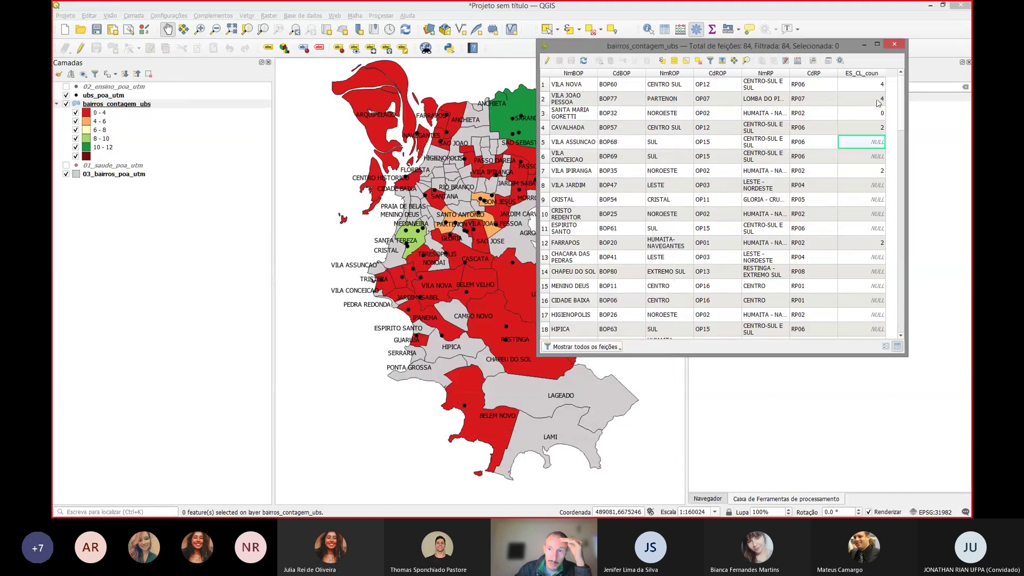
Step: Try to select the neighbourhoods without a unit count using Select by Expression with "ES_CL_coun" = NULL
{"action": "left_click", "coordinate": [875, 162]}
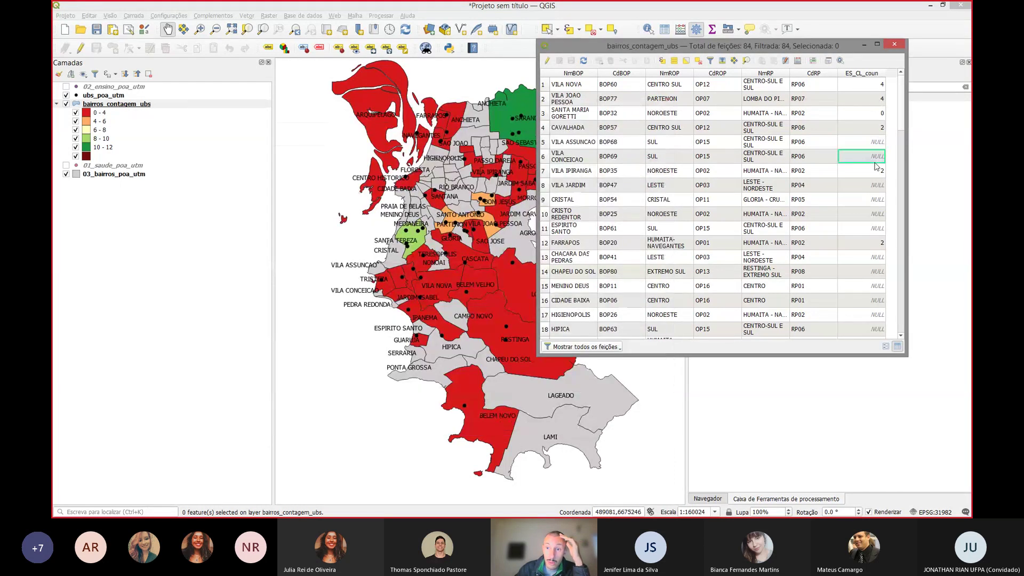
{"action": "left_click", "coordinate": [871, 143]}
{"action": "left_click", "coordinate": [875, 186]}
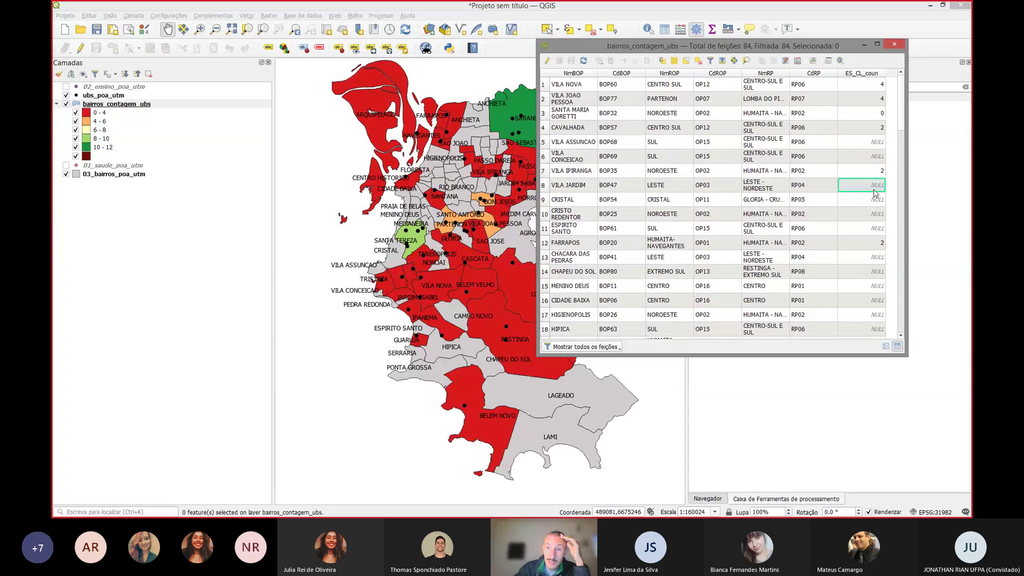
{"action": "left_click", "coordinate": [663, 61]}
{"action": "left_click_drag", "start_coordinate": [670, 46], "coordinate": [298, 49]}
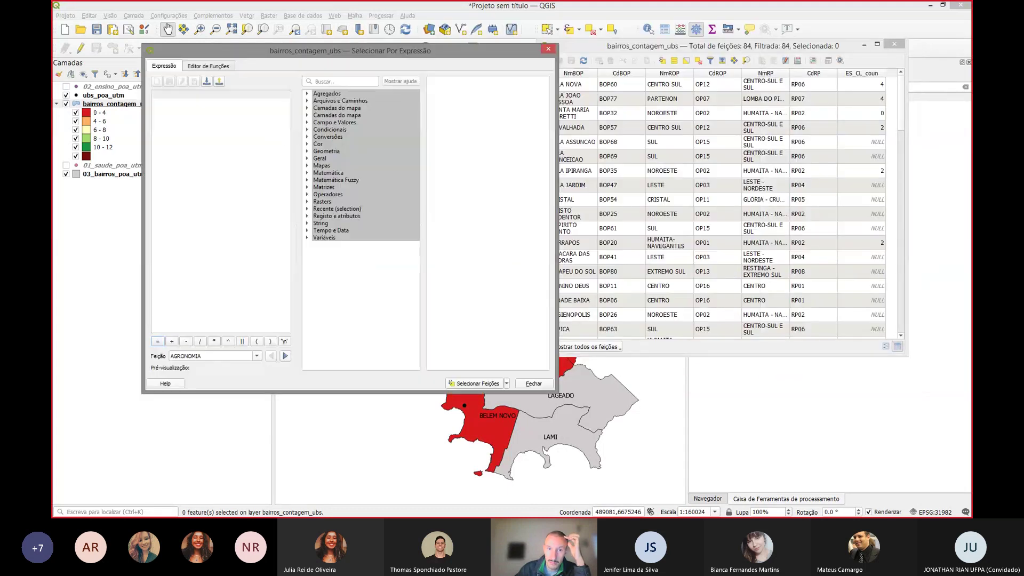
{"action": "left_click", "coordinate": [307, 122]}
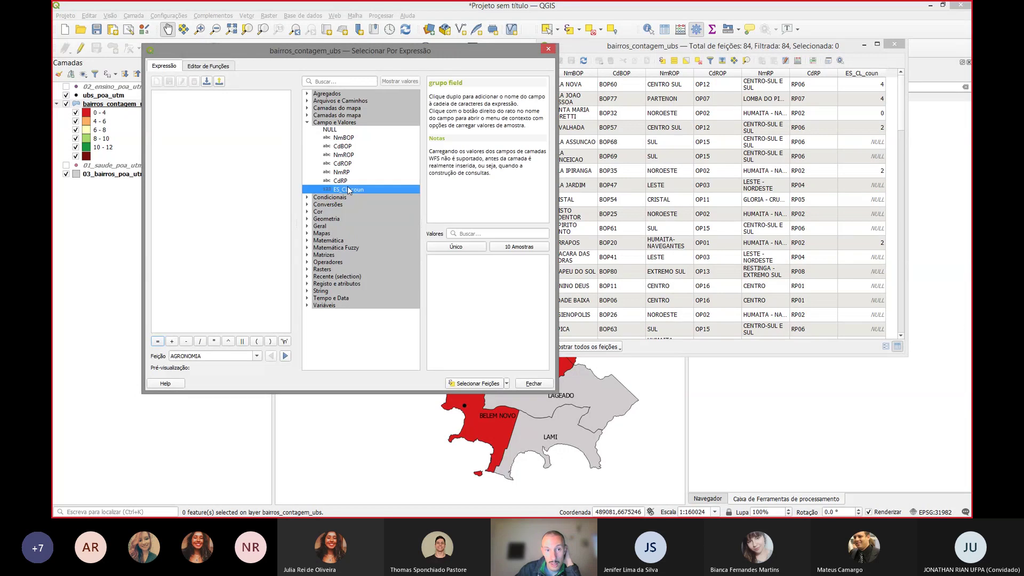
{"action": "double_click", "coordinate": [347, 188]}
{"action": "type", "text": "="}
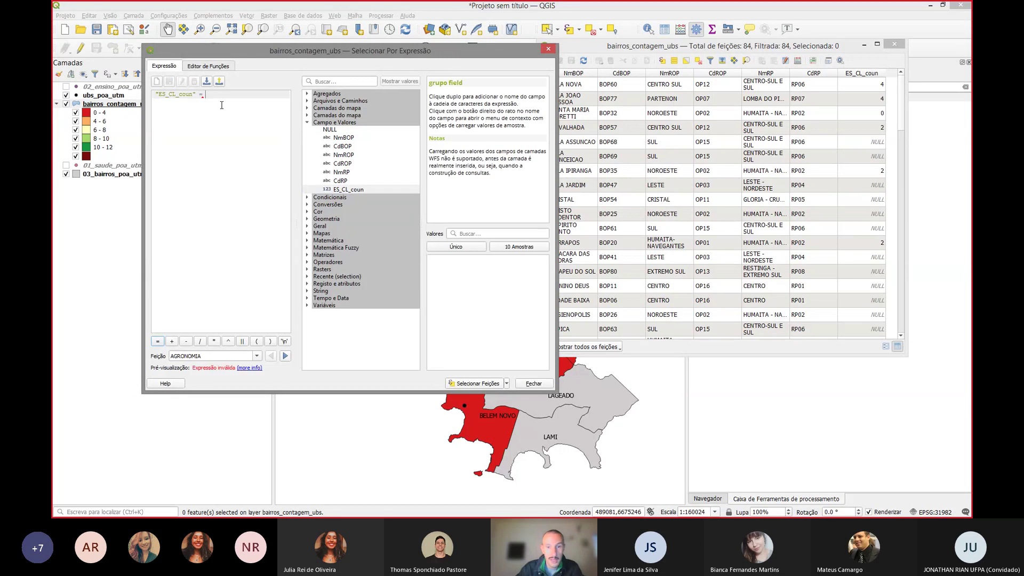
{"action": "left_click", "coordinate": [468, 247]}
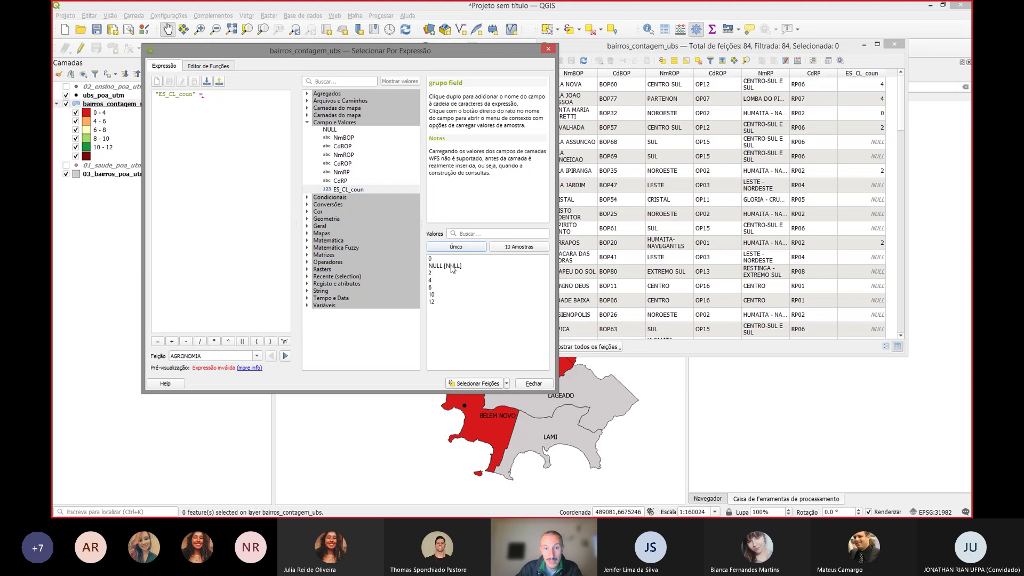
{"action": "double_click", "coordinate": [452, 267]}
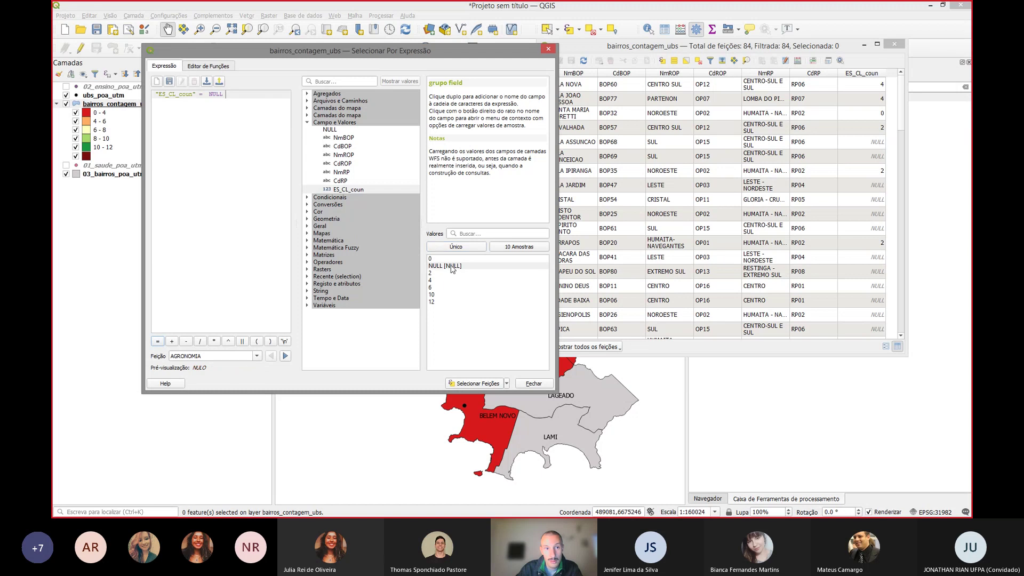
{"action": "left_click", "coordinate": [481, 385]}
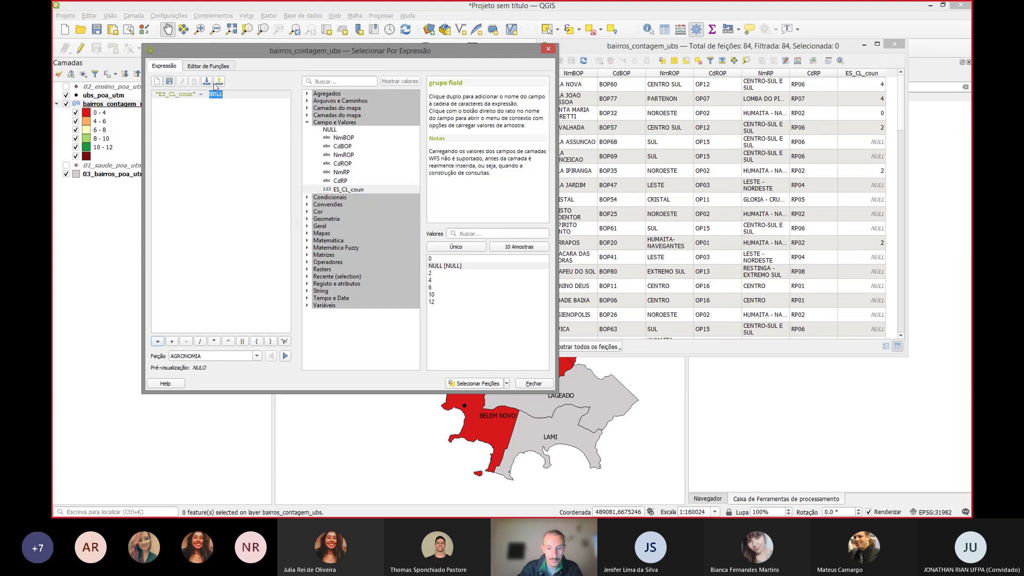
Step: Retype the compared value as null in lowercase, and replace it with the quoted text 'null' in the selection expression
{"action": "type", "text": "null"}
{"action": "key", "text": "Escape"}
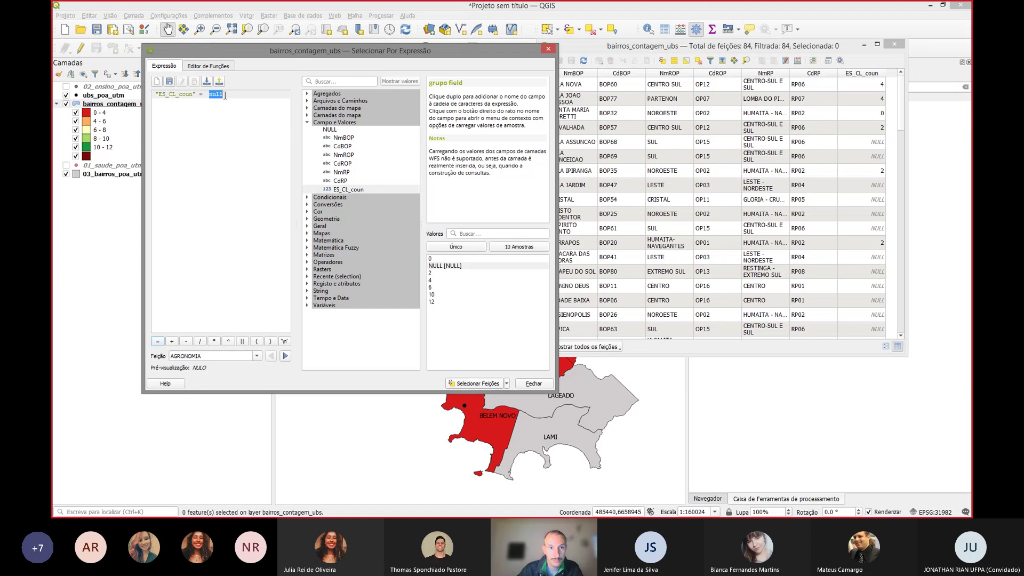
{"action": "key", "text": "BackSpace"}
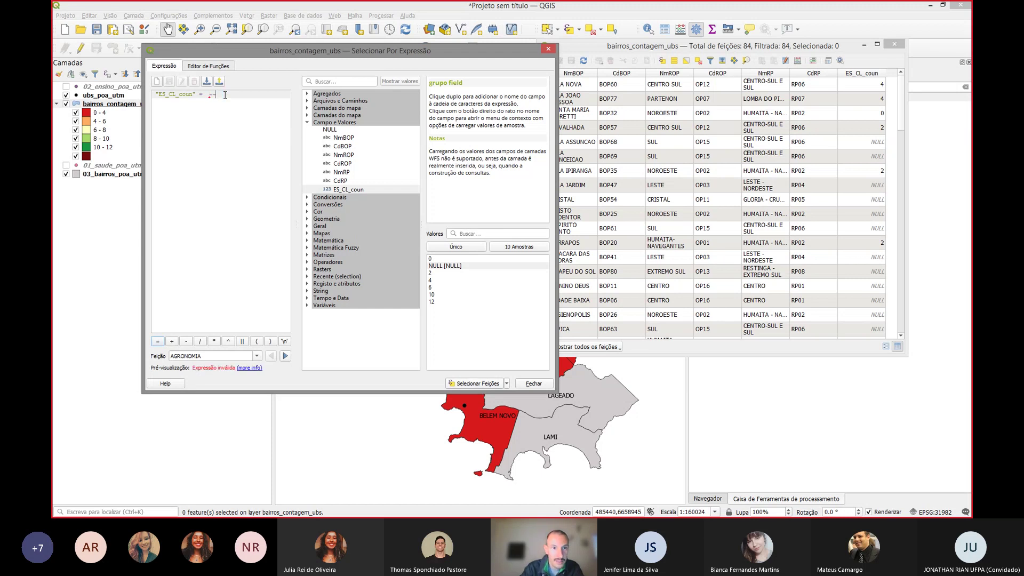
{"action": "type", "text": "'"}
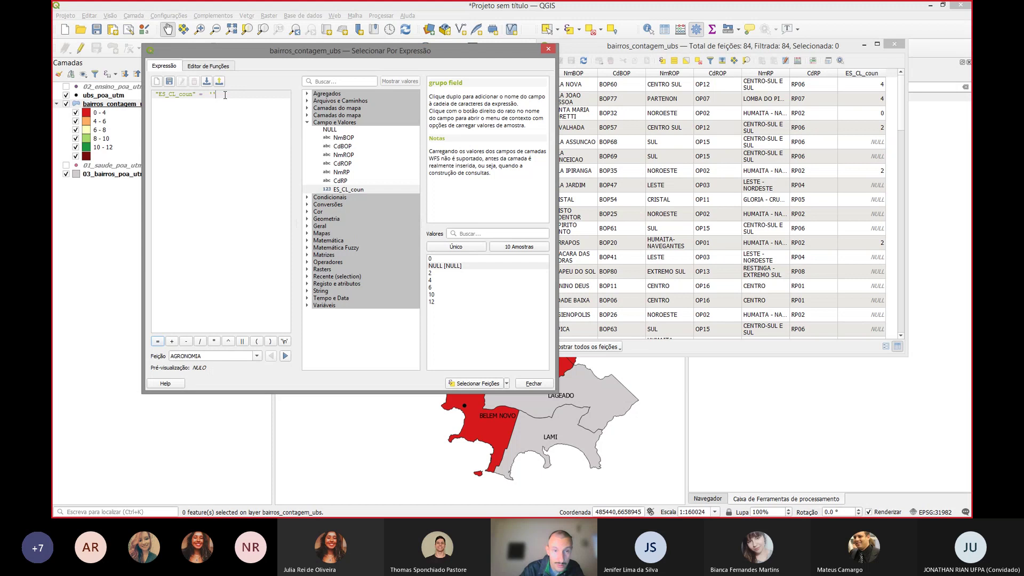
{"action": "type", "text": "null"}
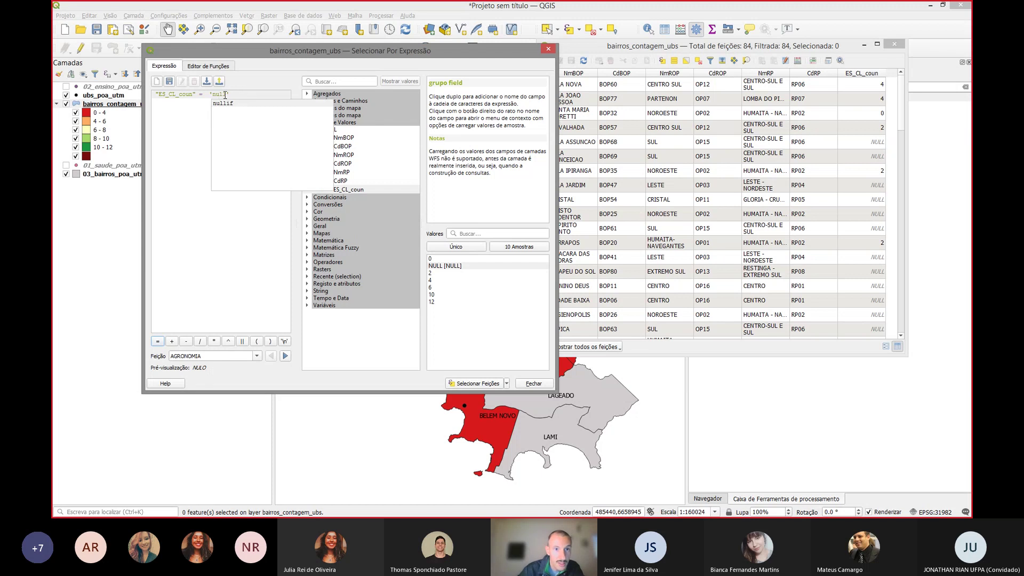
{"action": "key", "text": "Escape"}
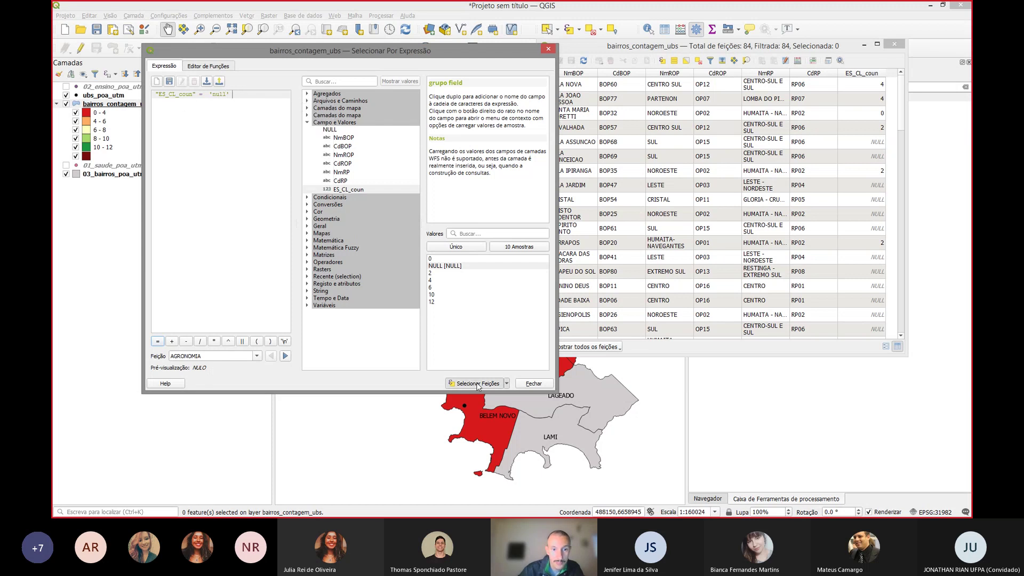
Step: Replace the comparison and try the selection expression "ES_CL_coun" < 0
{"action": "key", "text": "BackSpace"}
{"action": "key", "text": "BackSpace"}
{"action": "key", "text": "BackSpace"}
{"action": "key", "text": "BackSpace"}
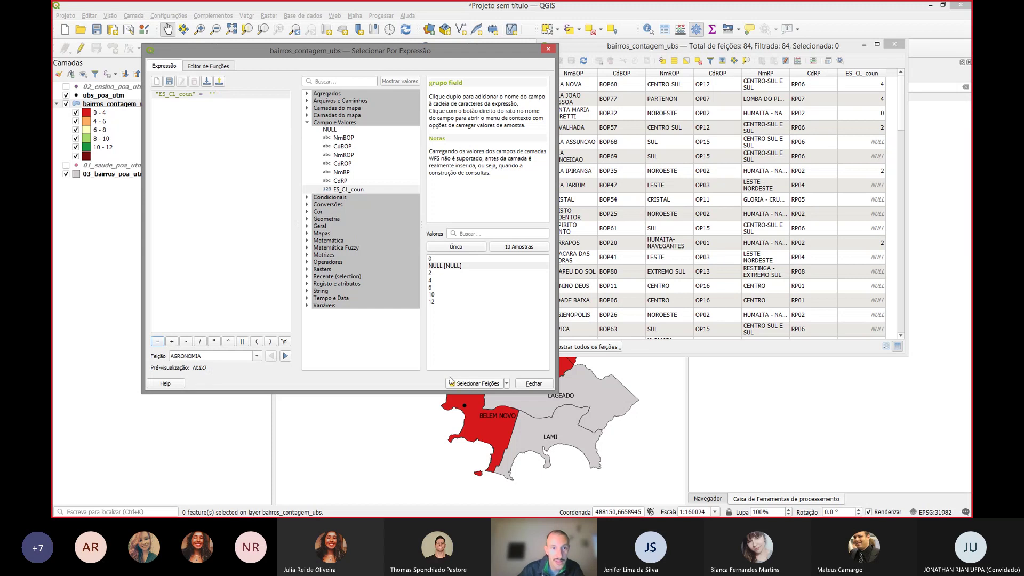
{"action": "key", "text": "BackSpace"}
{"action": "key", "text": "BackSpace"}
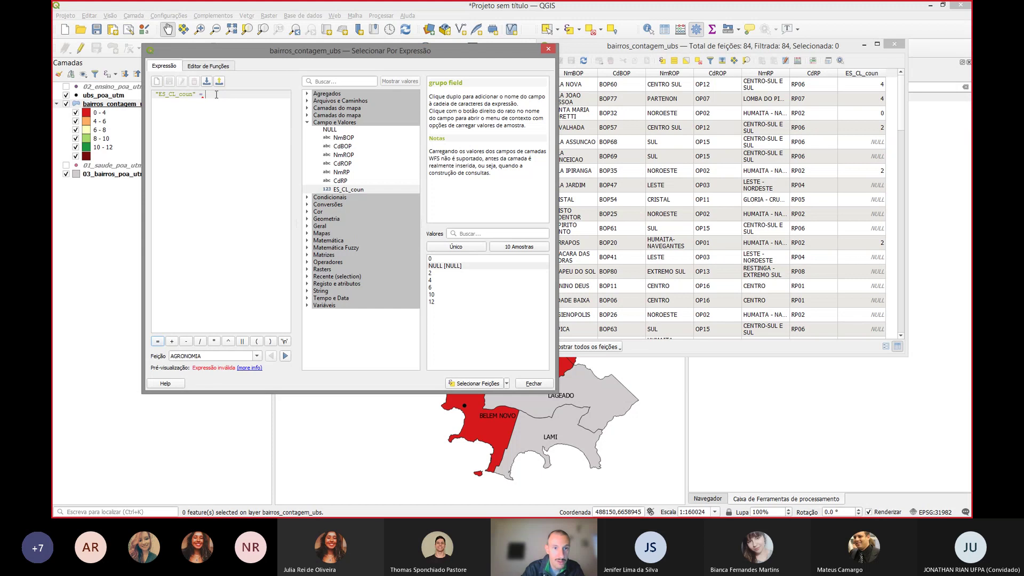
{"action": "key", "text": "BackSpace"}
{"action": "type", "text": "< 0"}
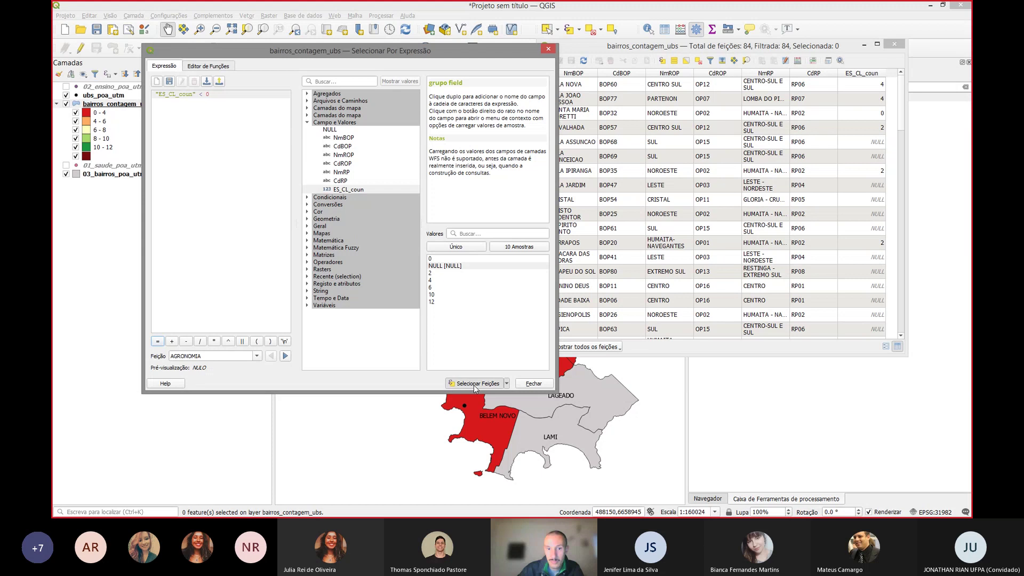
{"action": "key", "text": "BackSpace"}
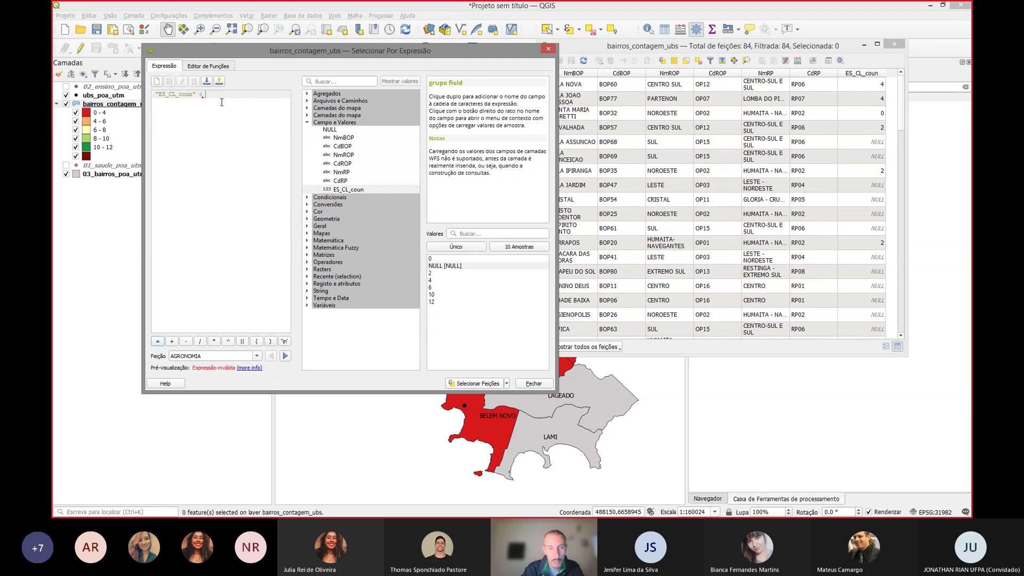
{"action": "type", "text": "0"}
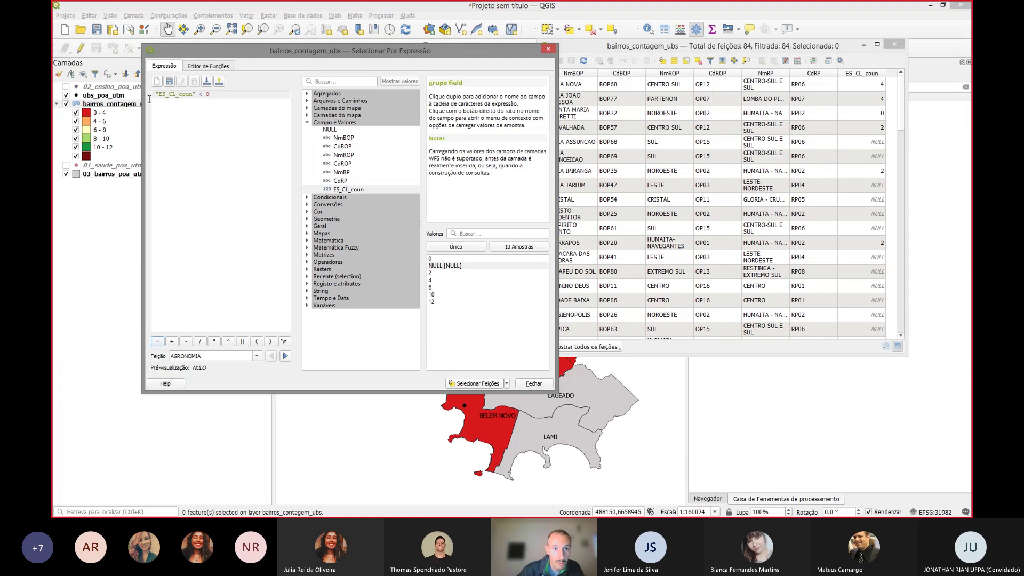
Step: Clear the selection expression and close the Select by Expression dialog
{"action": "key", "text": "ctrl+a"}
{"action": "key", "text": "BackSpace"}
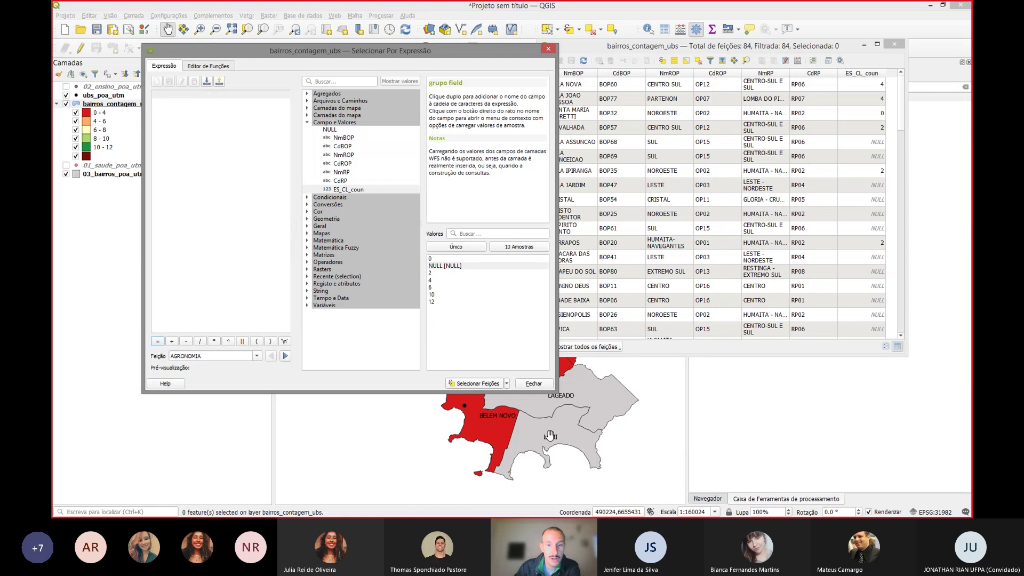
{"action": "left_click", "coordinate": [533, 384]}
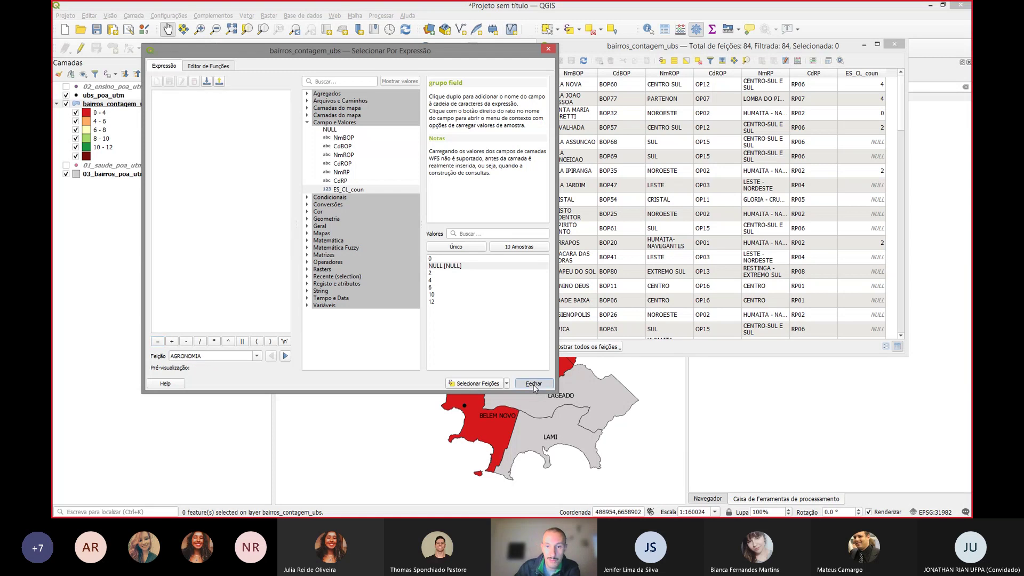
Step: Widen the attribute table window and its NmRP column to review the full records, and close the table
{"action": "left_click", "coordinate": [873, 144]}
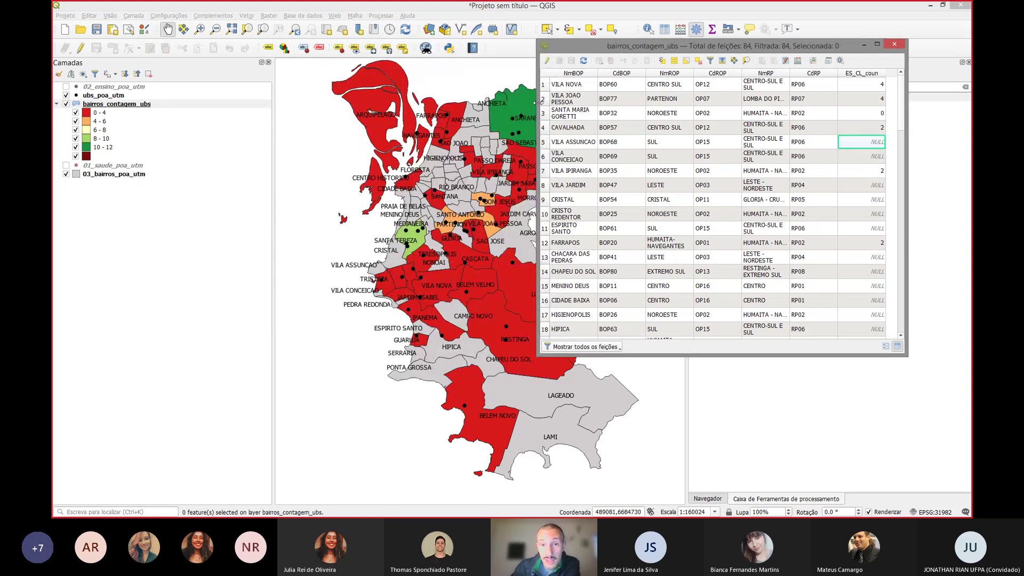
{"action": "left_click_drag", "start_coordinate": [538, 103], "coordinate": [357, 103]}
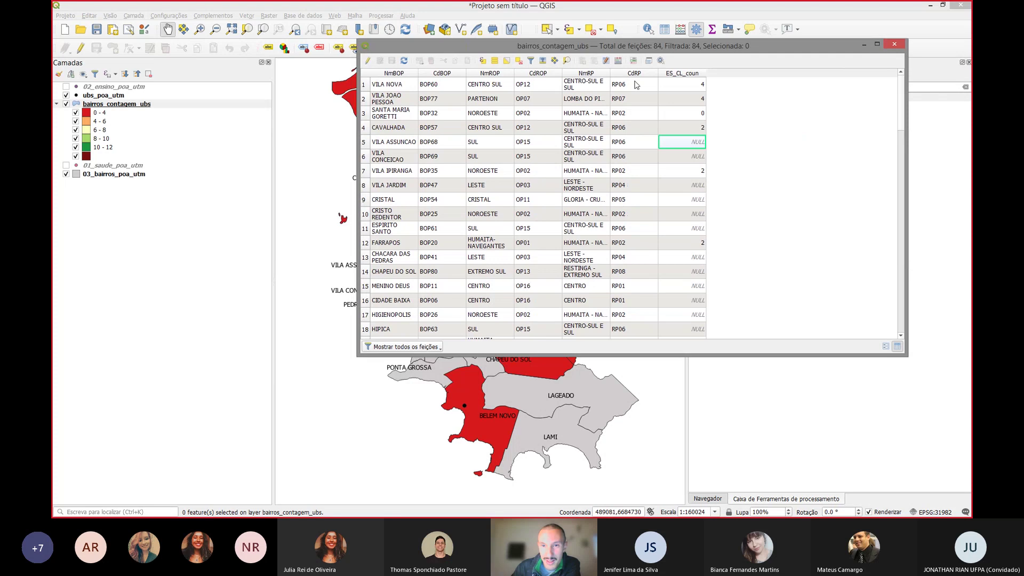
{"action": "left_click_drag", "start_coordinate": [610, 76], "coordinate": [679, 75]}
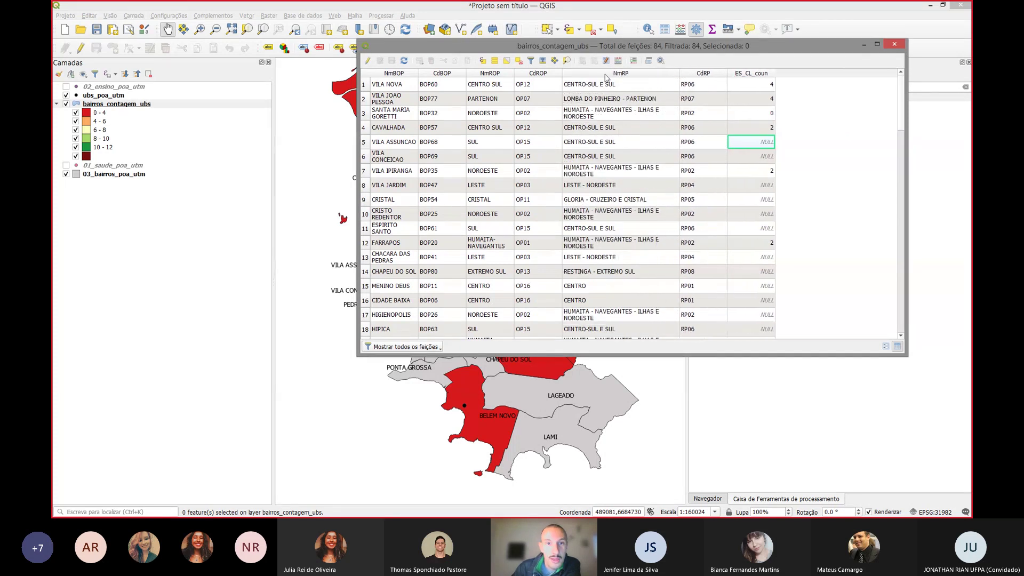
{"action": "left_click_drag", "start_coordinate": [427, 40], "coordinate": [428, 54]}
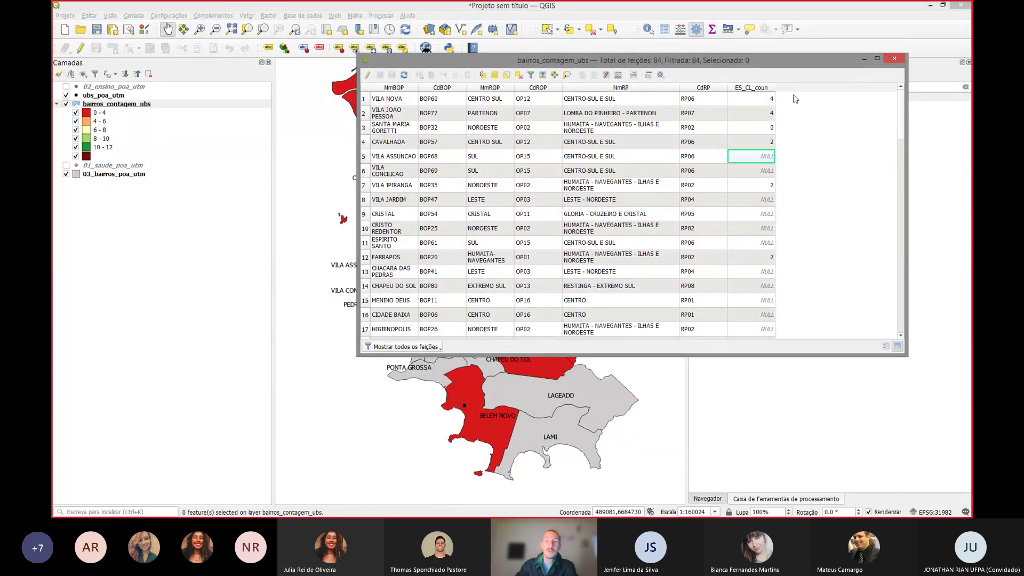
{"action": "left_click", "coordinate": [893, 59]}
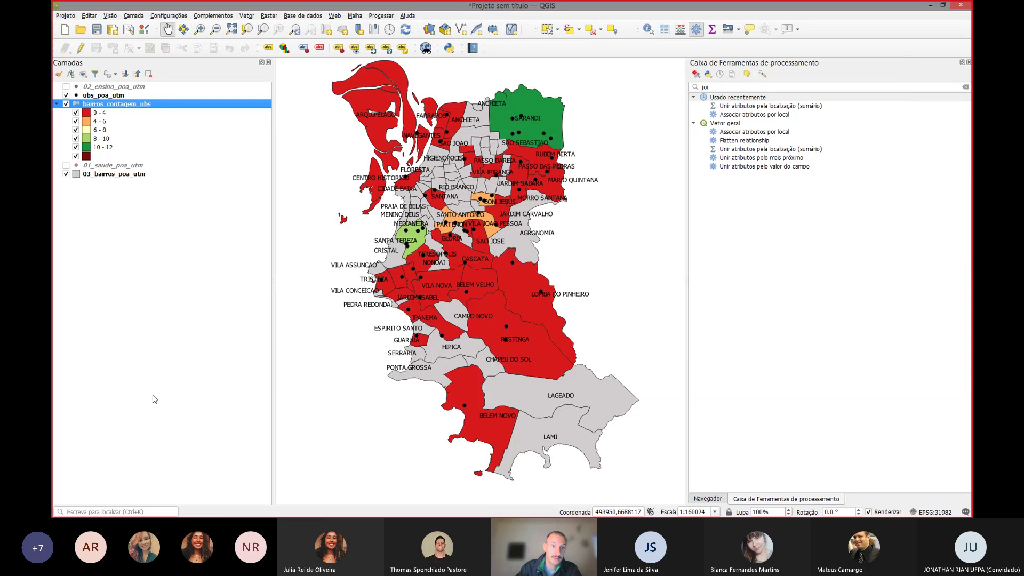
Step: Hide the ubs_poa_utm layer and bring the narrow ARQUIPELAGO island into close view at about 1:5001
{"action": "left_click", "coordinate": [66, 96]}
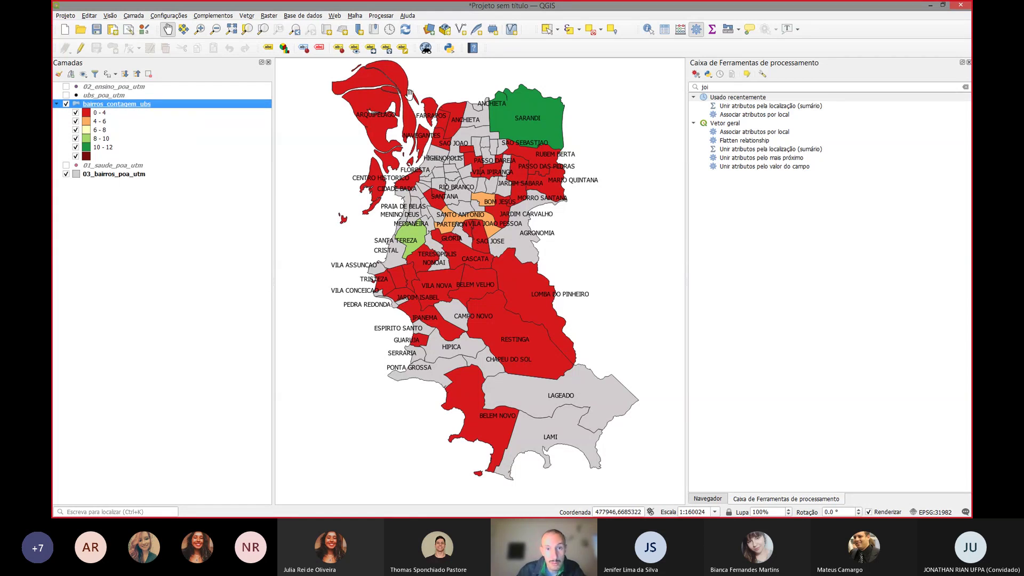
{"action": "scroll", "coordinate": [416, 93], "scroll_direction": "up", "scroll_amount": 1}
{"action": "scroll", "coordinate": [415, 94], "scroll_direction": "up", "scroll_amount": 2}
{"action": "left_click_drag", "start_coordinate": [416, 94], "coordinate": [418, 162]}
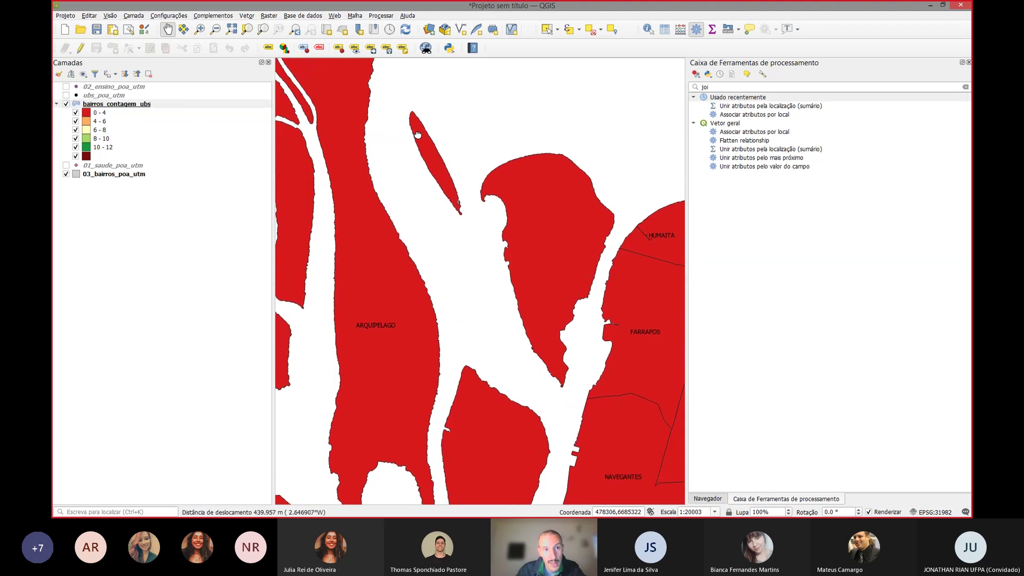
{"action": "scroll", "coordinate": [423, 114], "scroll_direction": "up", "scroll_amount": 2}
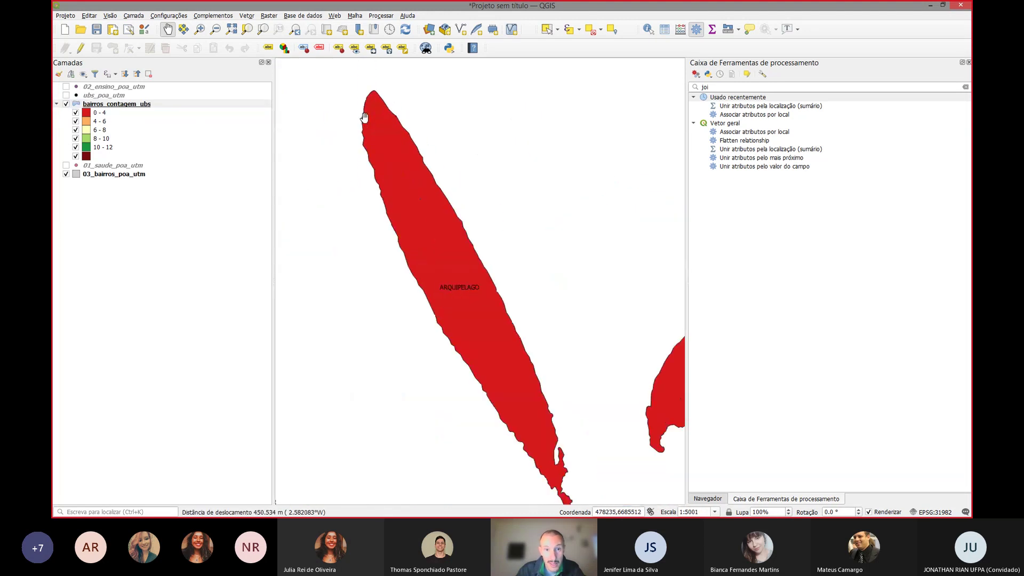
{"action": "left_click_drag", "start_coordinate": [423, 114], "coordinate": [432, 106]}
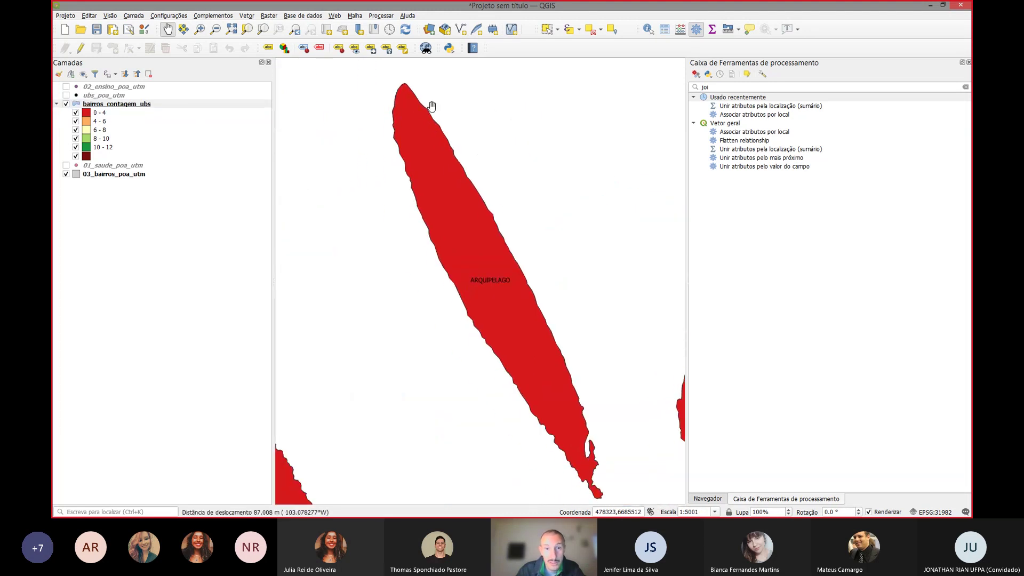
Step: Enable editing on the bairros_contagem_ubs layer and activate the Vertex tool
{"action": "left_click", "coordinate": [114, 104]}
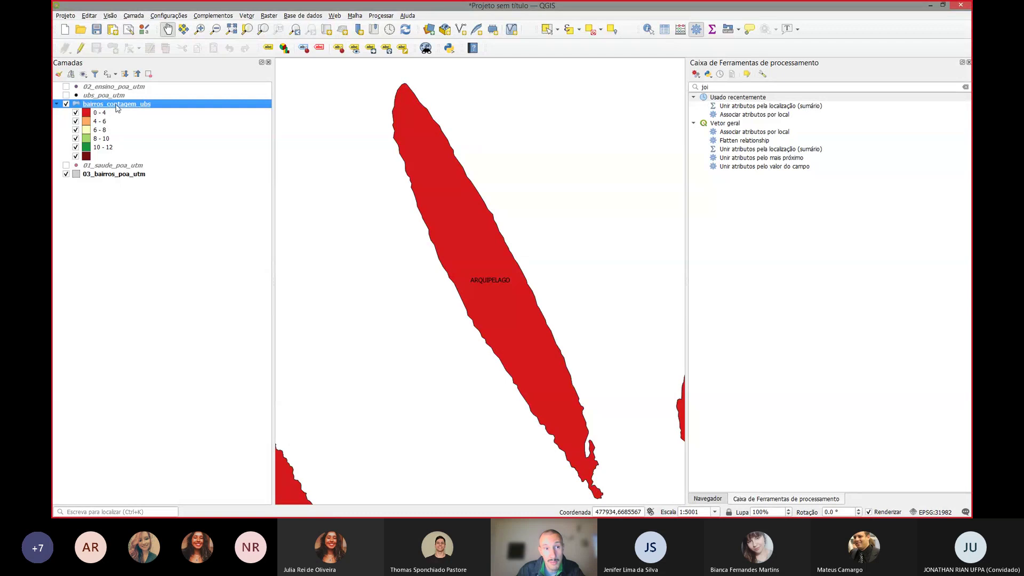
{"action": "left_click", "coordinate": [83, 51]}
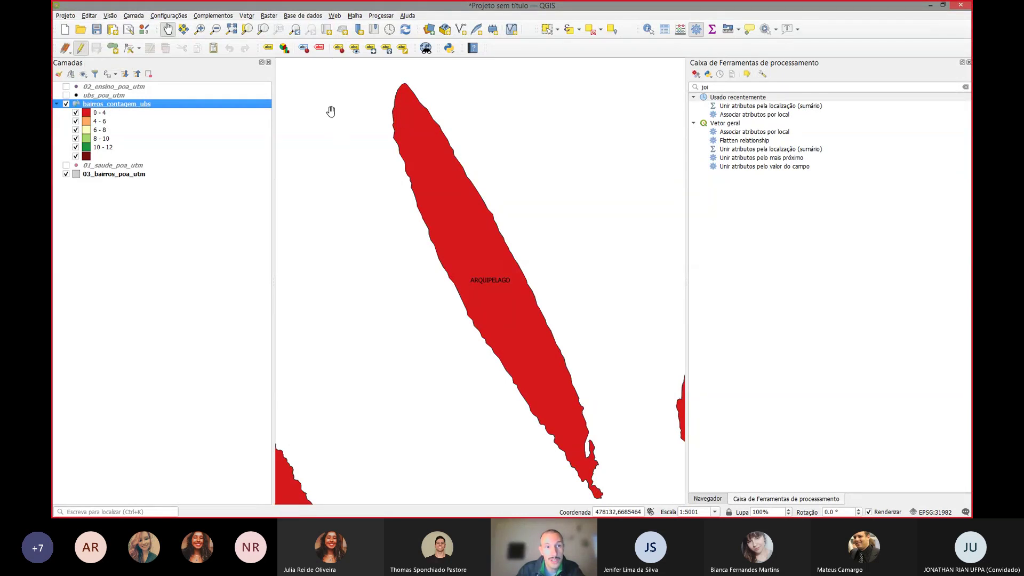
{"action": "left_click", "coordinate": [128, 50]}
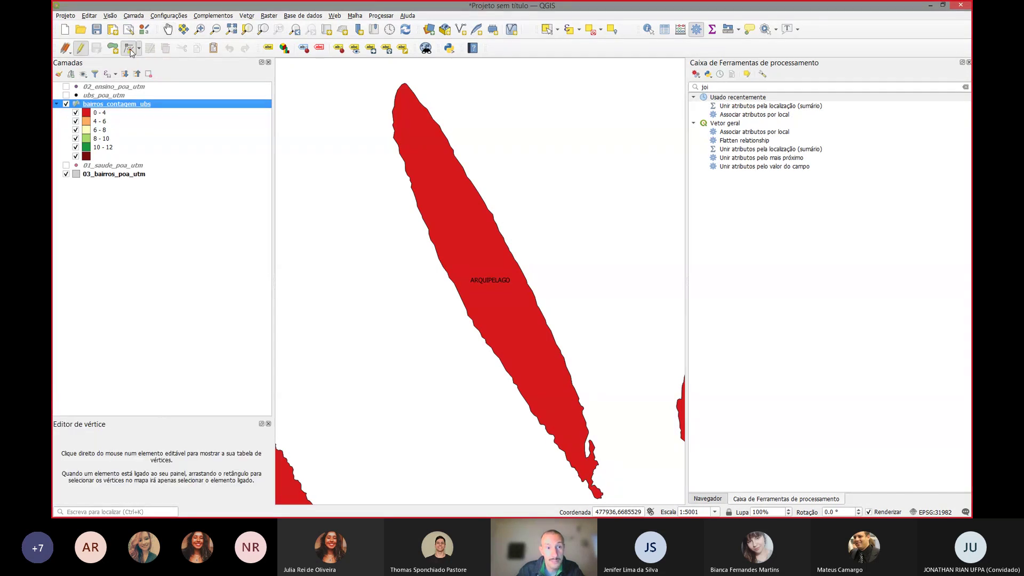
Step: Try moving a vertex from the island's west edge near its northern tip to the east edge, and undo the move
{"action": "left_click", "coordinate": [390, 116]}
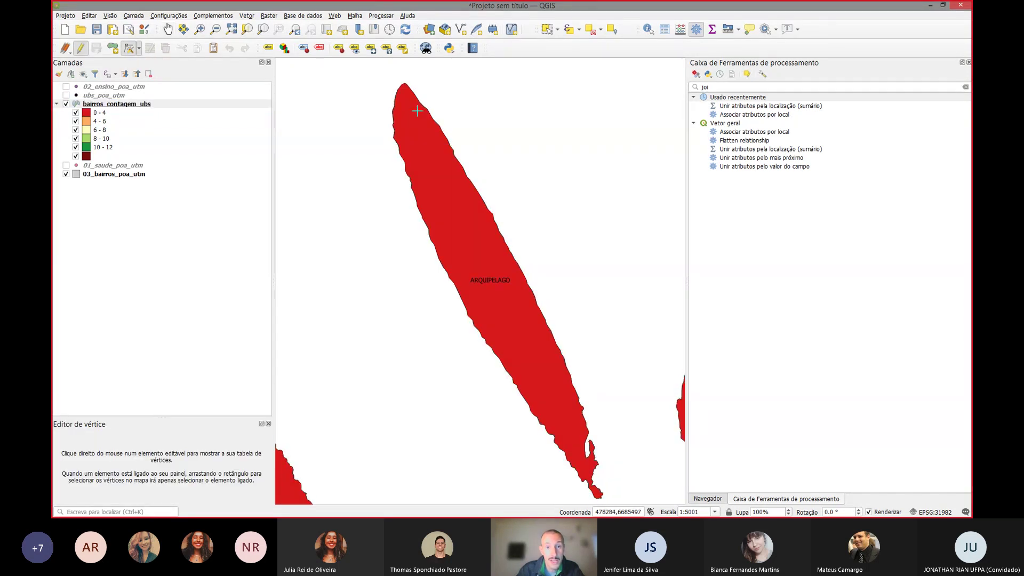
{"action": "left_click", "coordinate": [425, 107]}
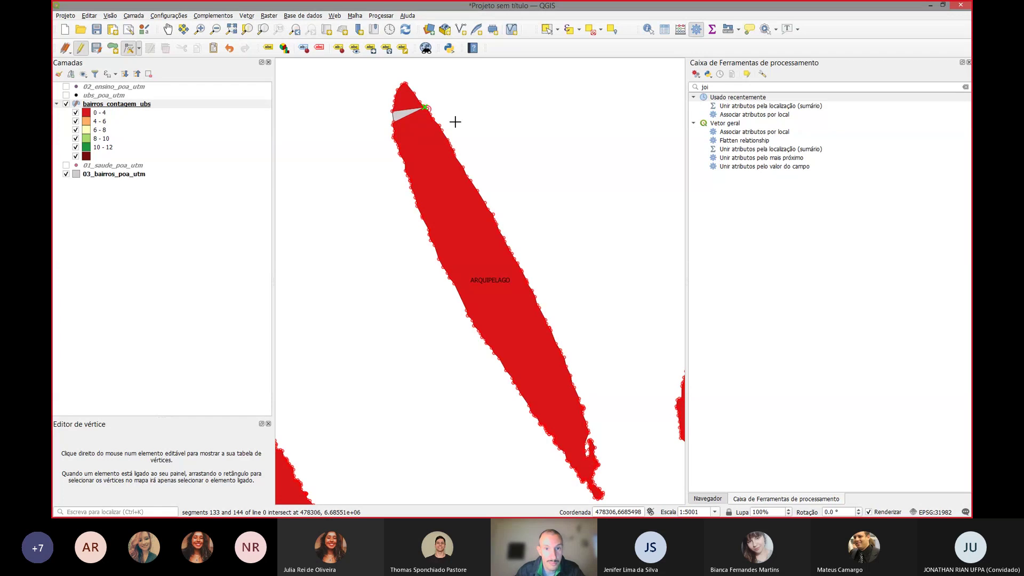
{"action": "key", "text": "ctrl+z"}
{"action": "scroll", "coordinate": [425, 107], "scroll_direction": "up", "scroll_amount": 4}
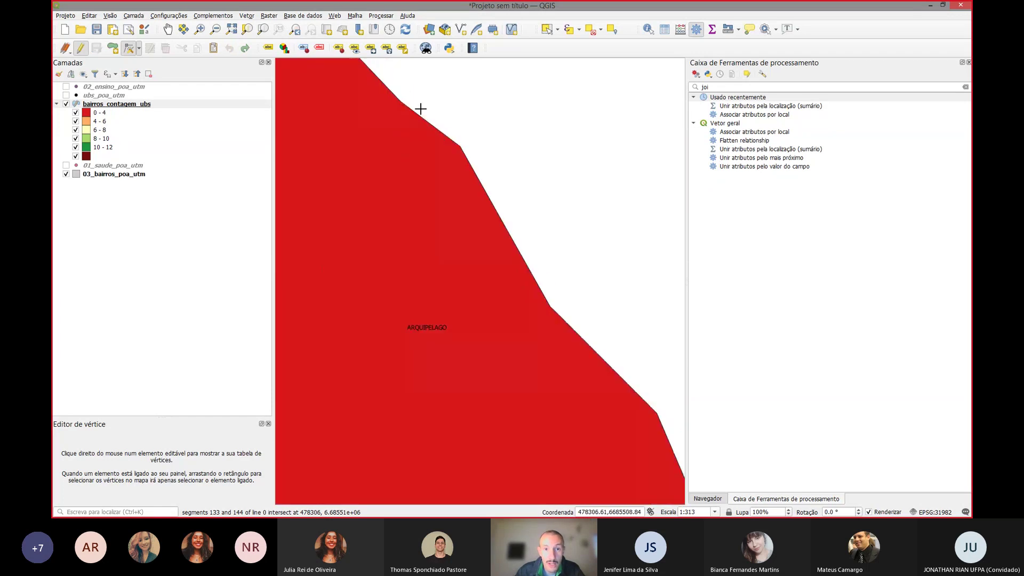
Step: Hide the 03_bairros_poa_utm layer and bring the southeast edge of the elongated orange neighbourhood polygon into close view
{"action": "scroll", "coordinate": [507, 125], "scroll_direction": "down", "scroll_amount": 5}
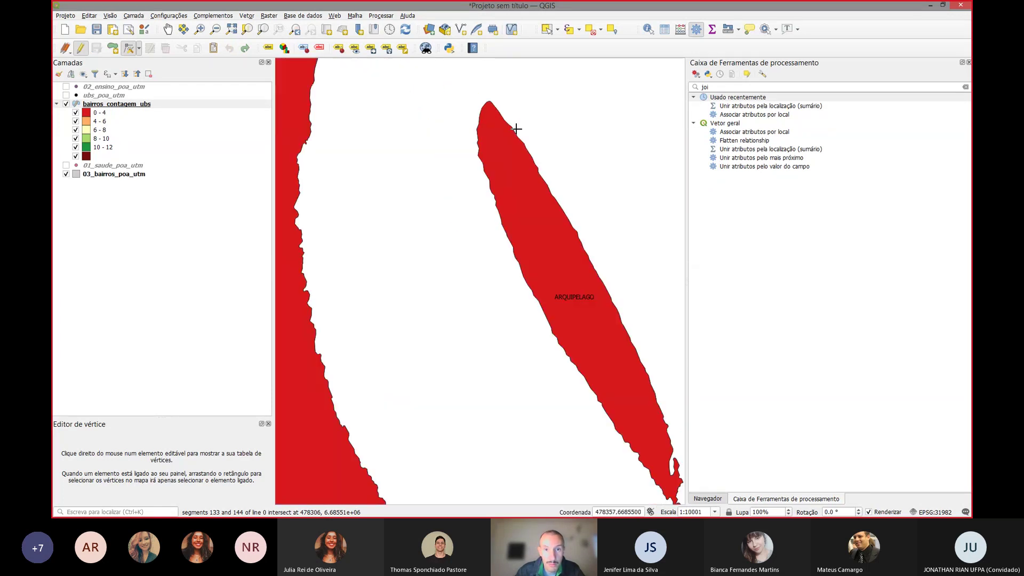
{"action": "scroll", "coordinate": [381, 126], "scroll_direction": "down", "scroll_amount": 4}
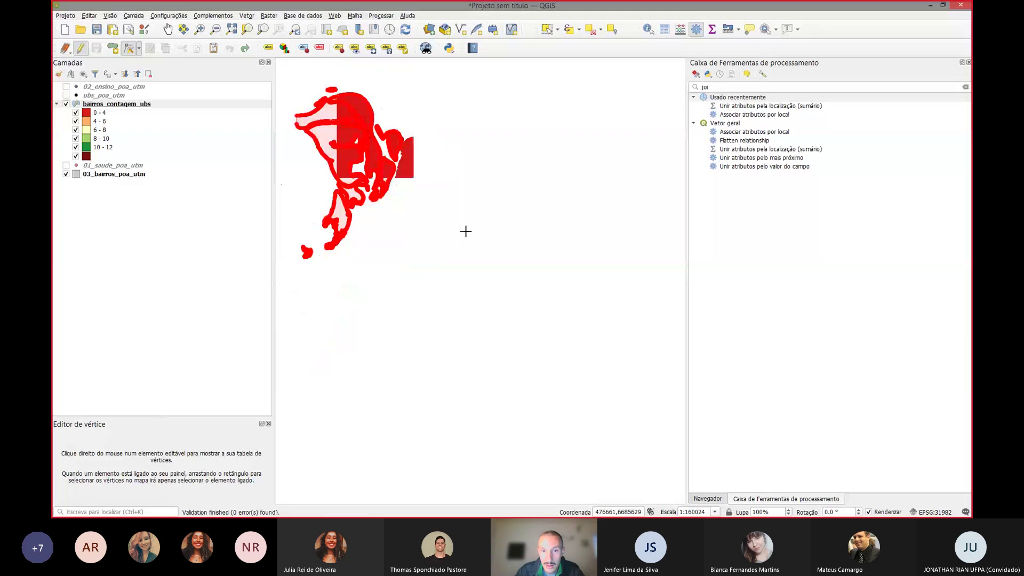
{"action": "scroll", "coordinate": [496, 277], "scroll_direction": "up", "scroll_amount": 5}
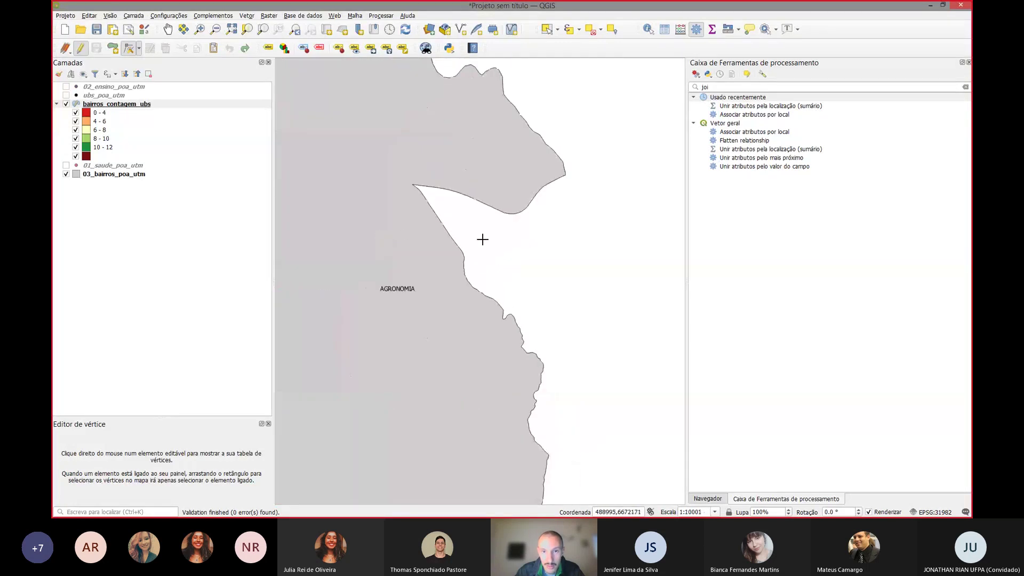
{"action": "scroll", "coordinate": [482, 237], "scroll_direction": "up", "scroll_amount": 1}
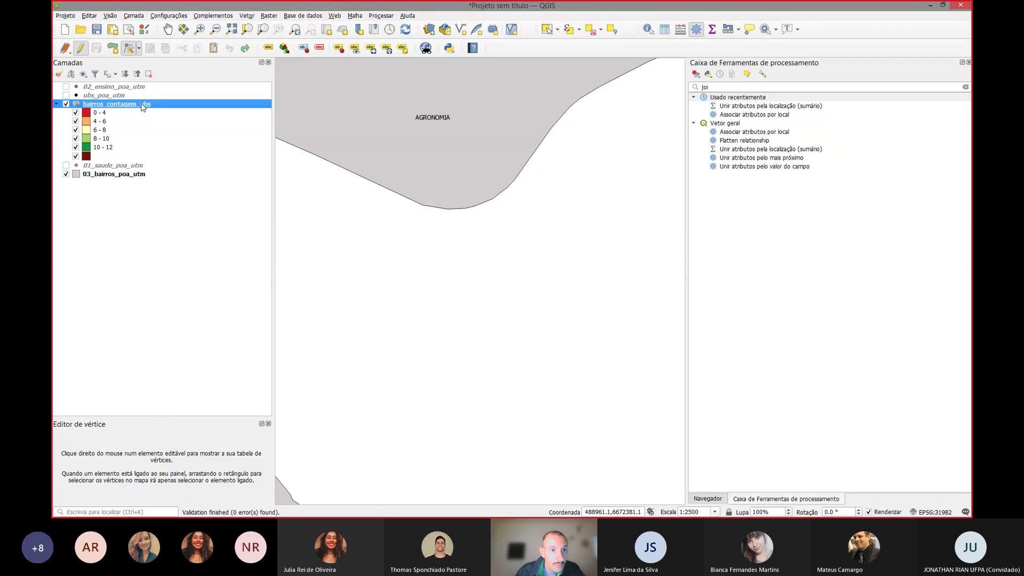
{"action": "scroll", "coordinate": [433, 155], "scroll_direction": "down", "scroll_amount": 6}
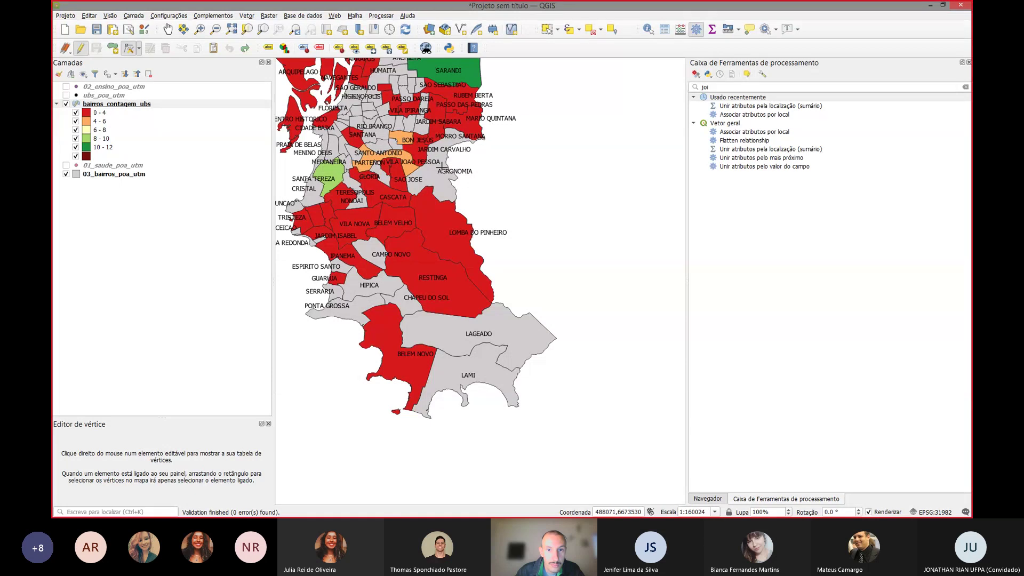
{"action": "scroll", "coordinate": [433, 153], "scroll_direction": "up", "scroll_amount": 3}
{"action": "scroll", "coordinate": [404, 195], "scroll_direction": "up", "scroll_amount": 1}
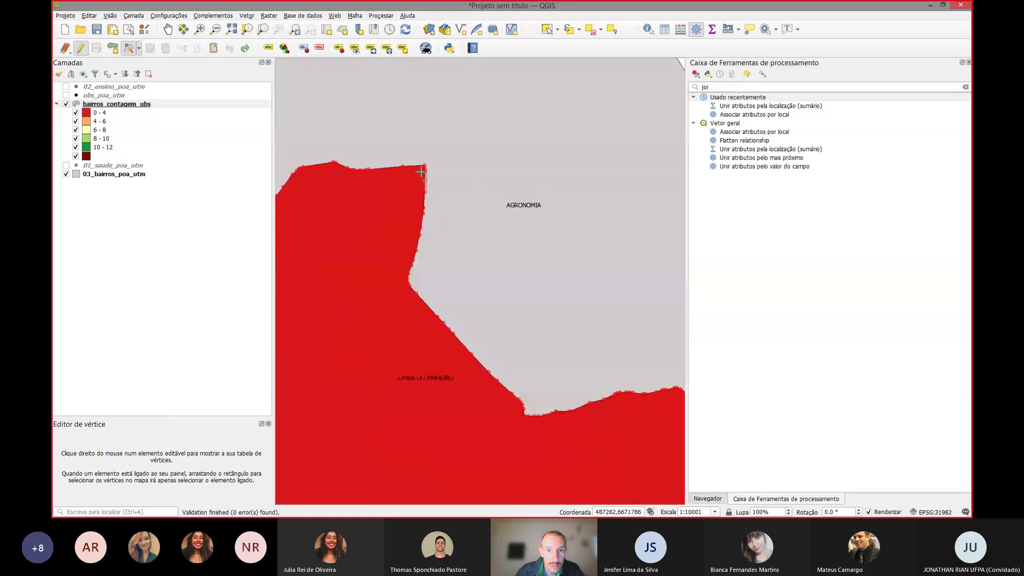
{"action": "left_click", "coordinate": [67, 174]}
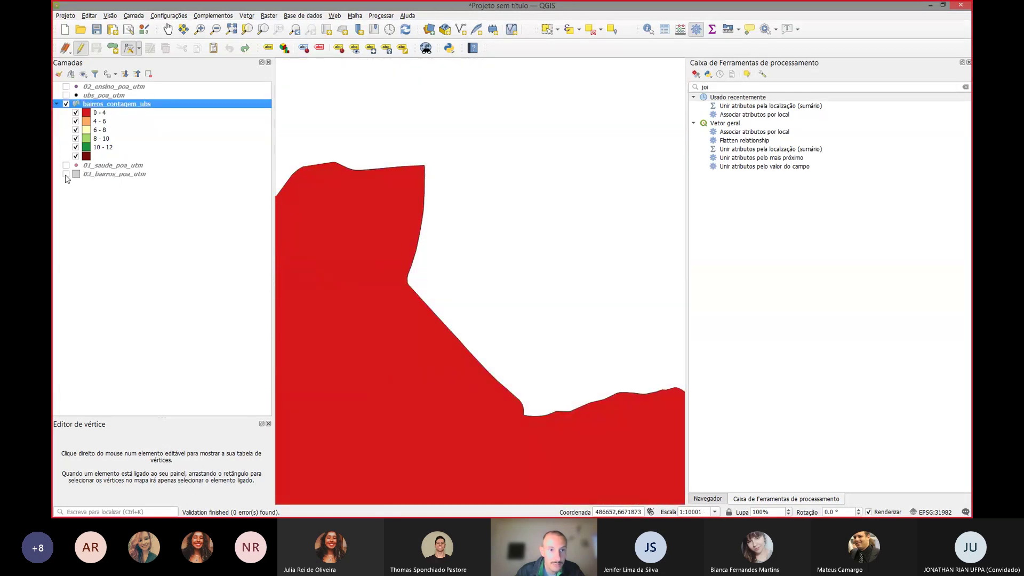
{"action": "scroll", "coordinate": [543, 176], "scroll_direction": "down", "scroll_amount": 3}
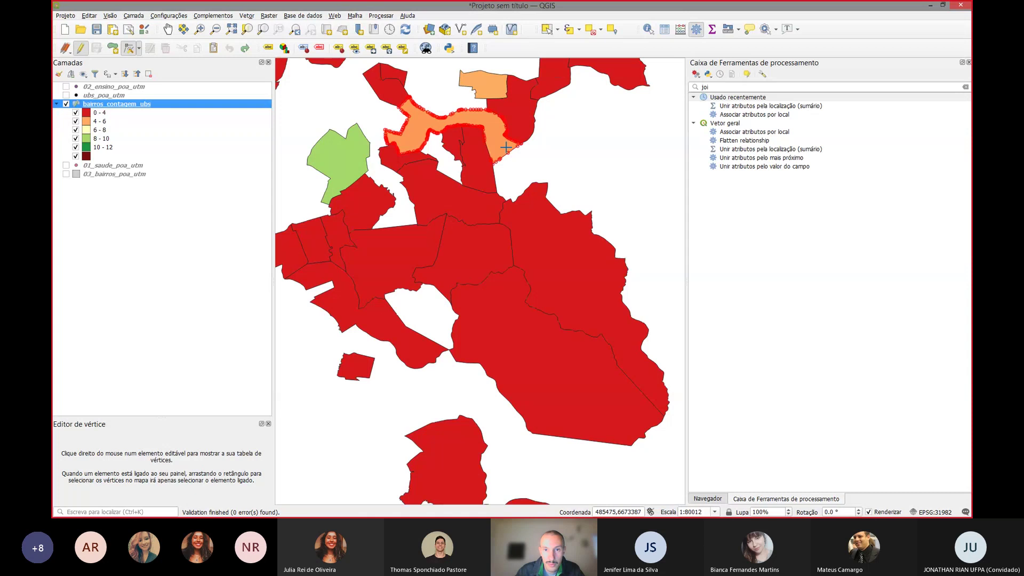
{"action": "scroll", "coordinate": [521, 173], "scroll_direction": "up", "scroll_amount": 3}
{"action": "scroll", "coordinate": [520, 189], "scroll_direction": "up", "scroll_amount": 3}
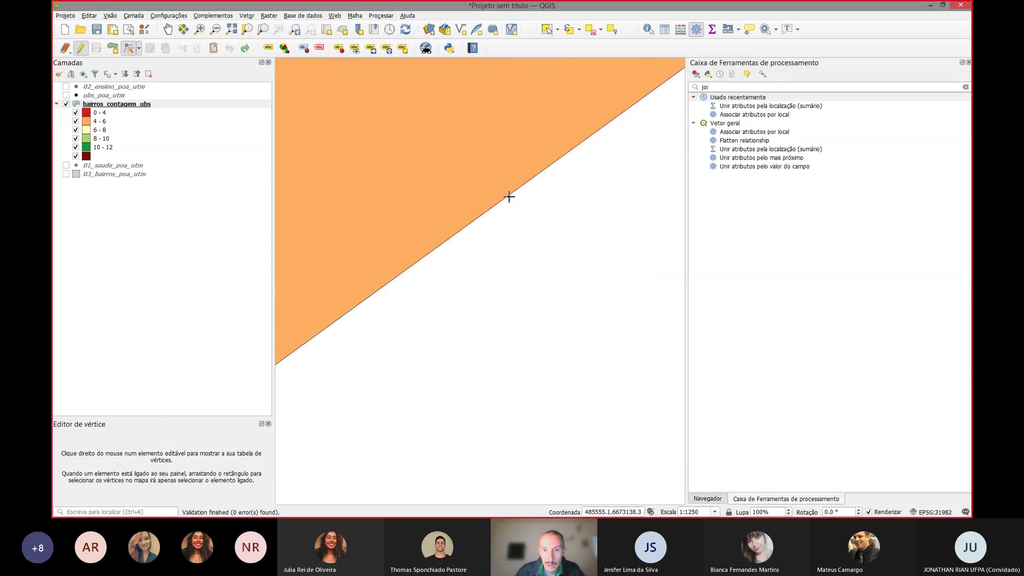
Step: Try reshaping the southeast edge of the orange neighbourhood polygon by moving several of its vertices, and undo the last two moves
{"action": "left_click_drag", "start_coordinate": [513, 188], "coordinate": [497, 174]}
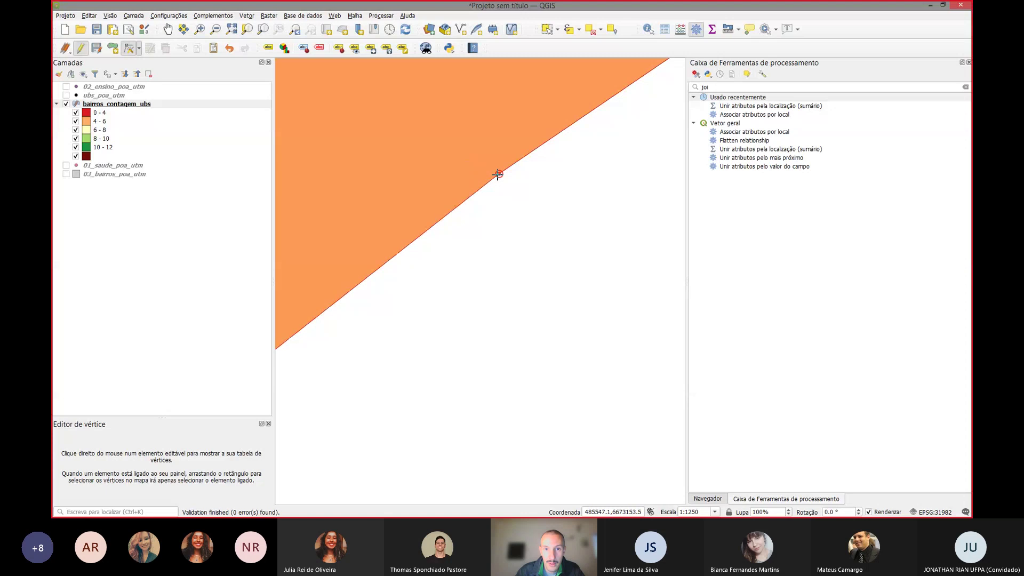
{"action": "scroll", "coordinate": [512, 190], "scroll_direction": "down", "scroll_amount": 3}
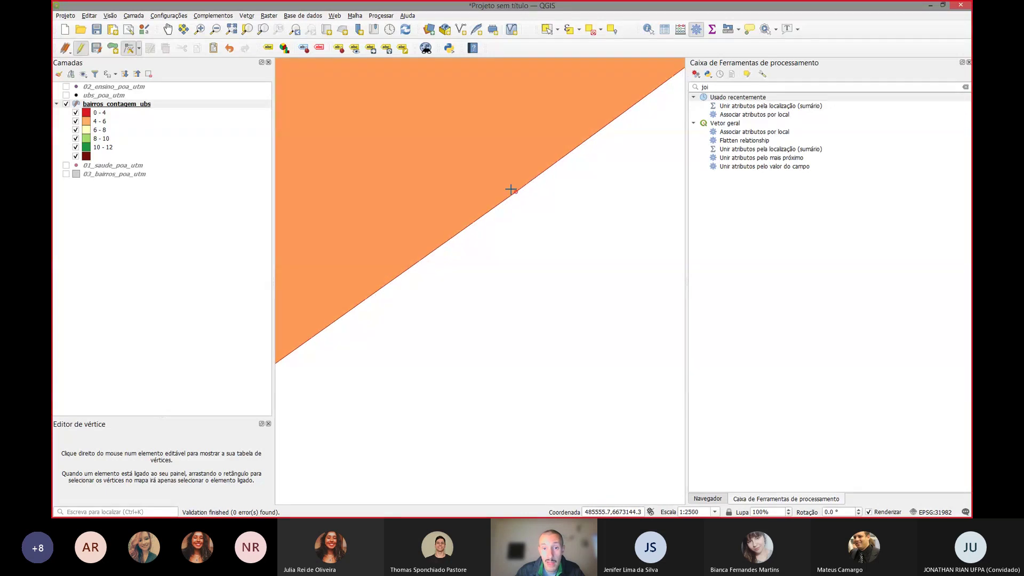
{"action": "left_click_drag", "start_coordinate": [512, 190], "coordinate": [544, 230]}
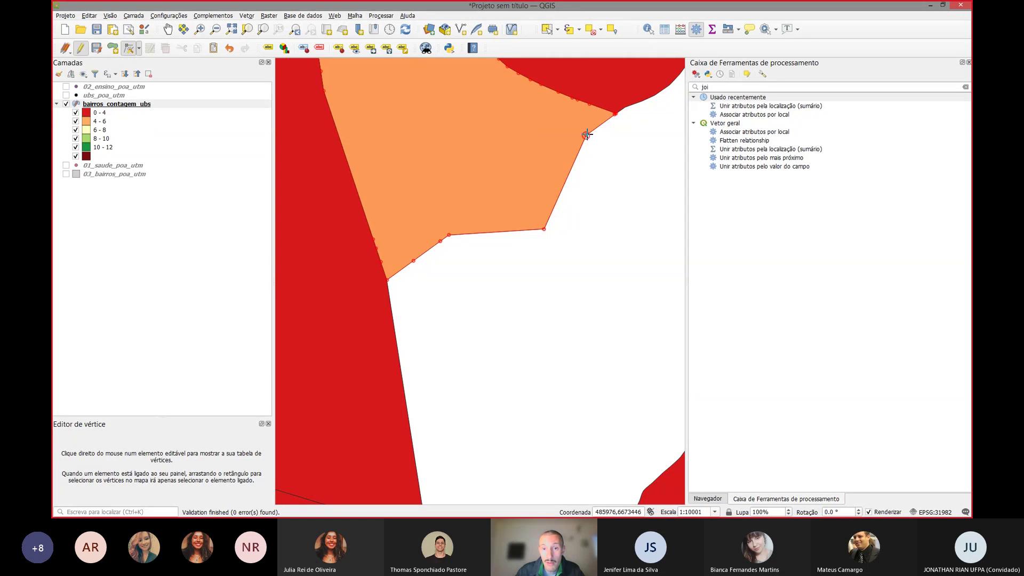
{"action": "left_click_drag", "start_coordinate": [585, 134], "coordinate": [592, 151]}
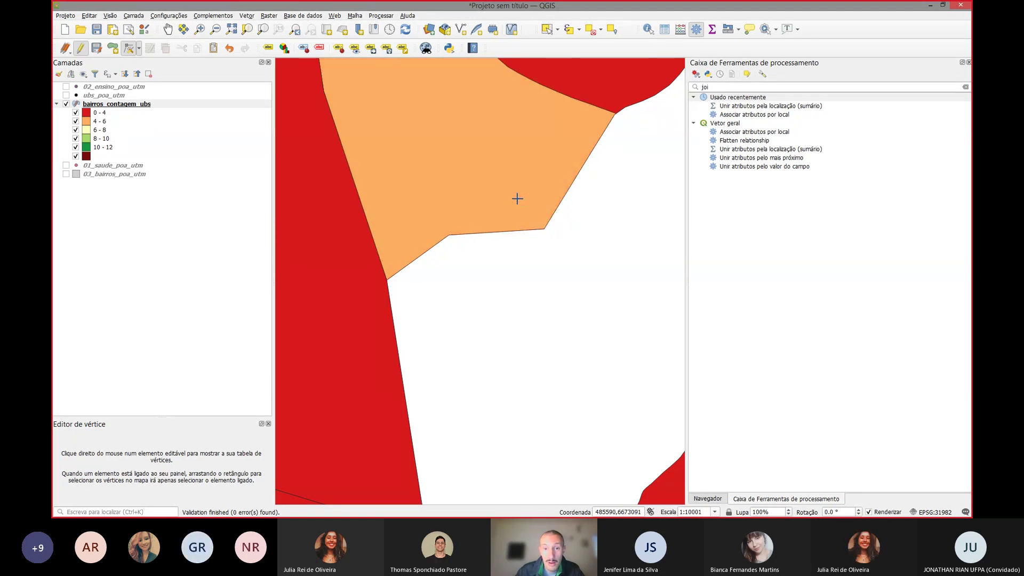
{"action": "left_click_drag", "start_coordinate": [518, 198], "coordinate": [517, 198]}
{"action": "left_click_drag", "start_coordinate": [450, 234], "coordinate": [456, 211]}
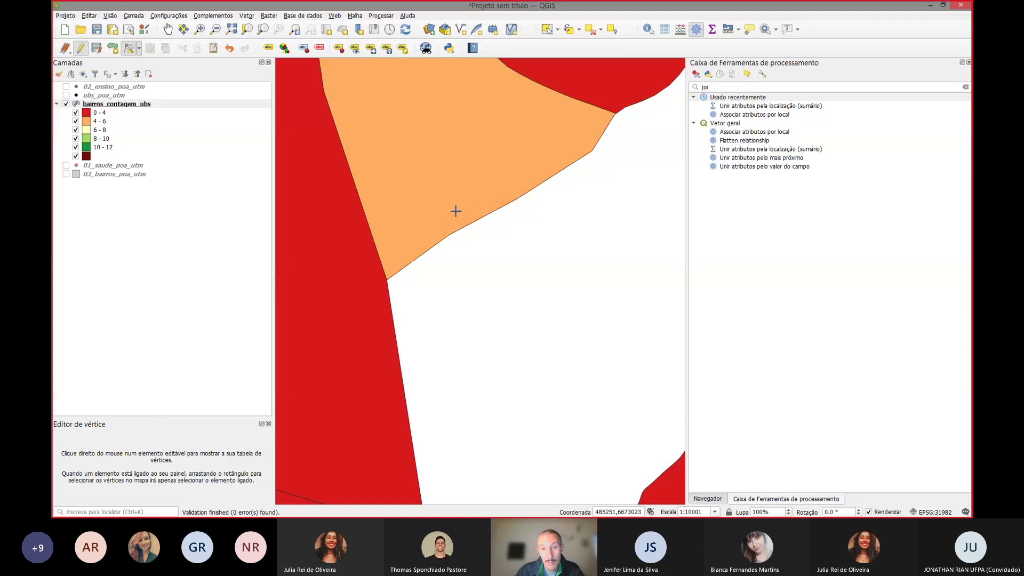
{"action": "left_click", "coordinate": [455, 211]}
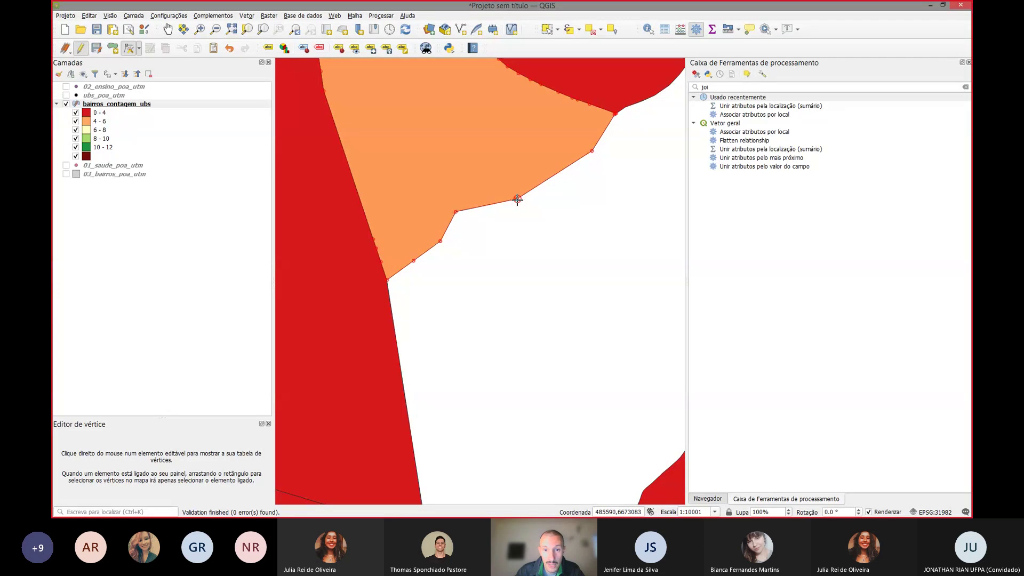
{"action": "left_click", "coordinate": [517, 200]}
{"action": "left_click", "coordinate": [491, 184]}
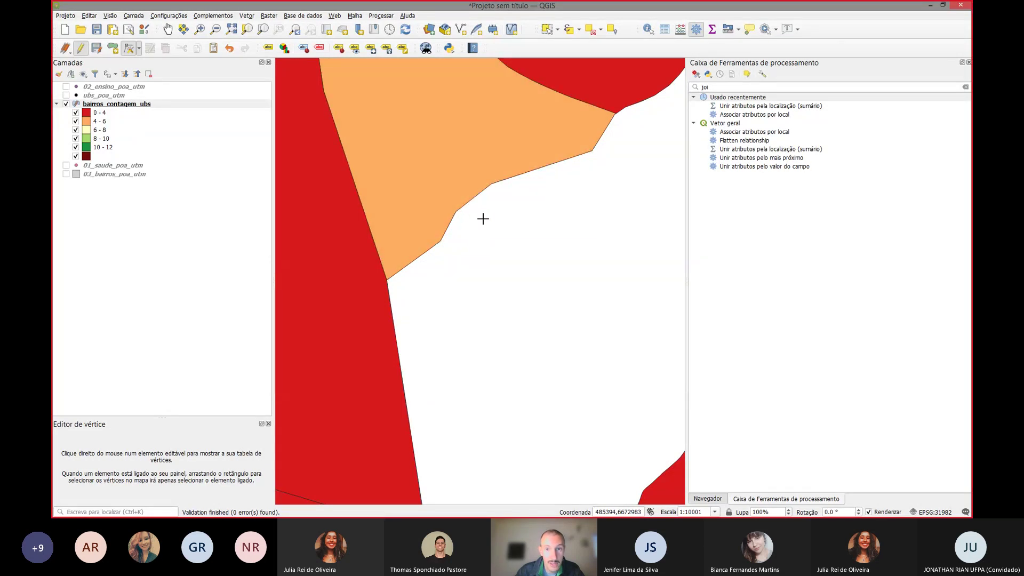
{"action": "key", "text": "ctrl+z"}
{"action": "key", "text": "ctrl+z"}
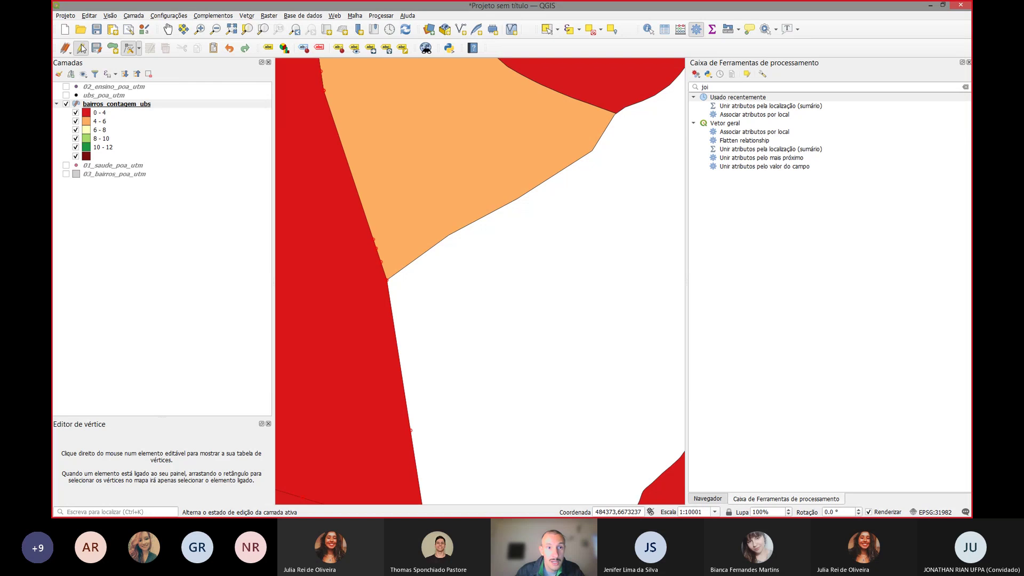
Step: Stop editing bairros_contagem_ubs, discarding the changes, and show the 03_bairros_poa_utm layer with the whole municipality in view
{"action": "left_click", "coordinate": [81, 48]}
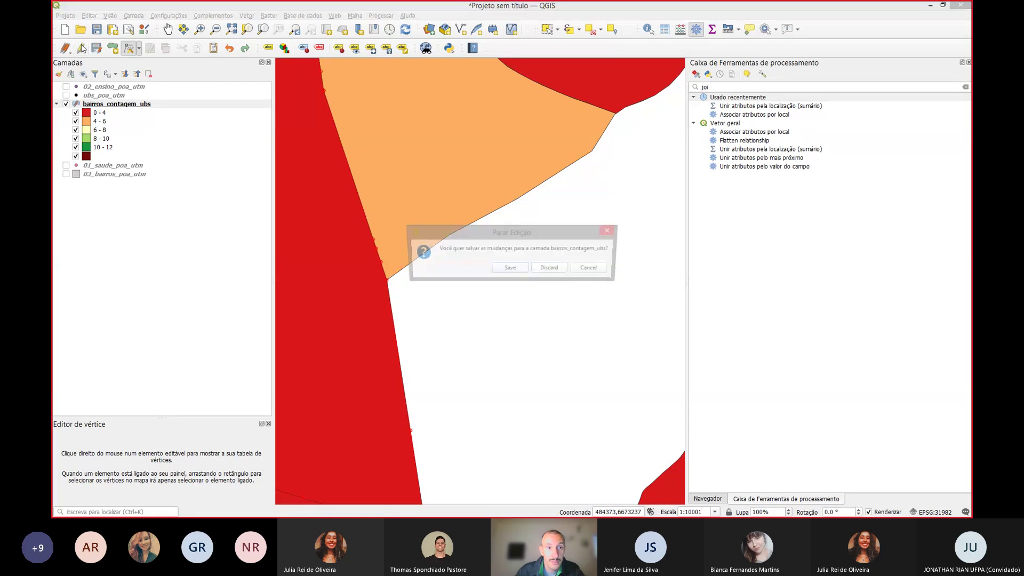
{"action": "left_click", "coordinate": [564, 270]}
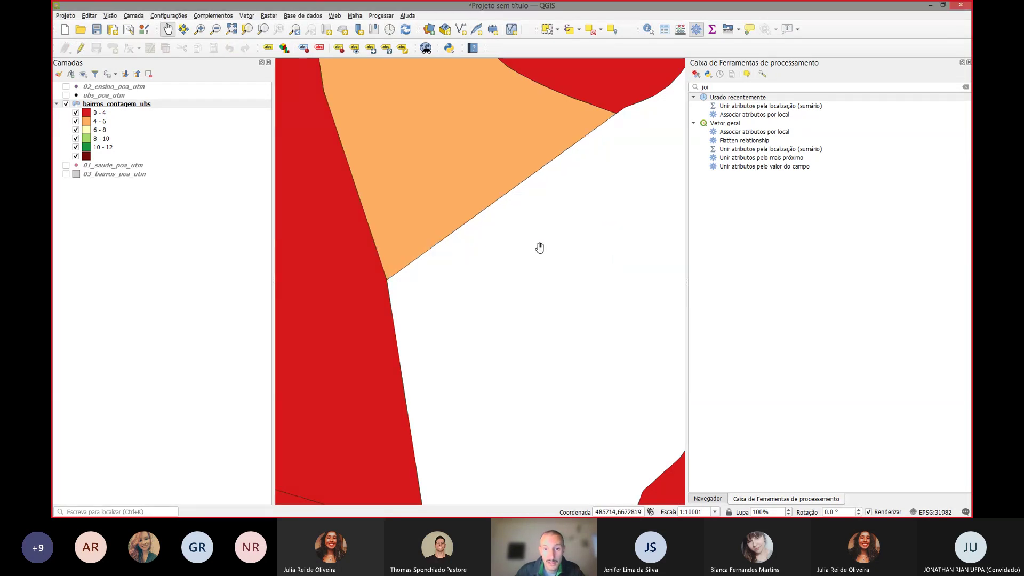
{"action": "scroll", "coordinate": [540, 243], "scroll_direction": "down", "scroll_amount": 3}
{"action": "scroll", "coordinate": [541, 236], "scroll_direction": "down", "scroll_amount": 1}
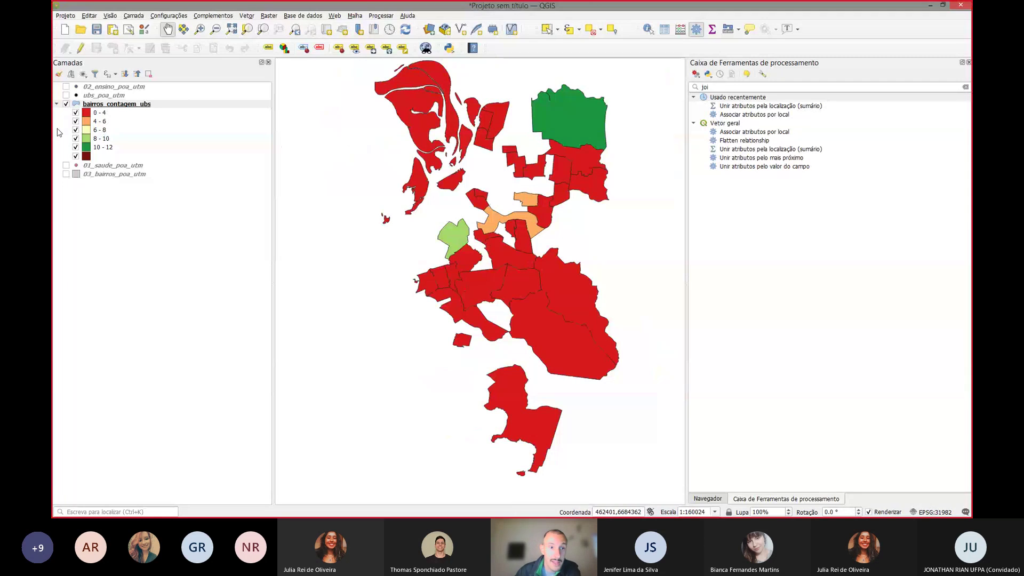
{"action": "left_click", "coordinate": [66, 173]}
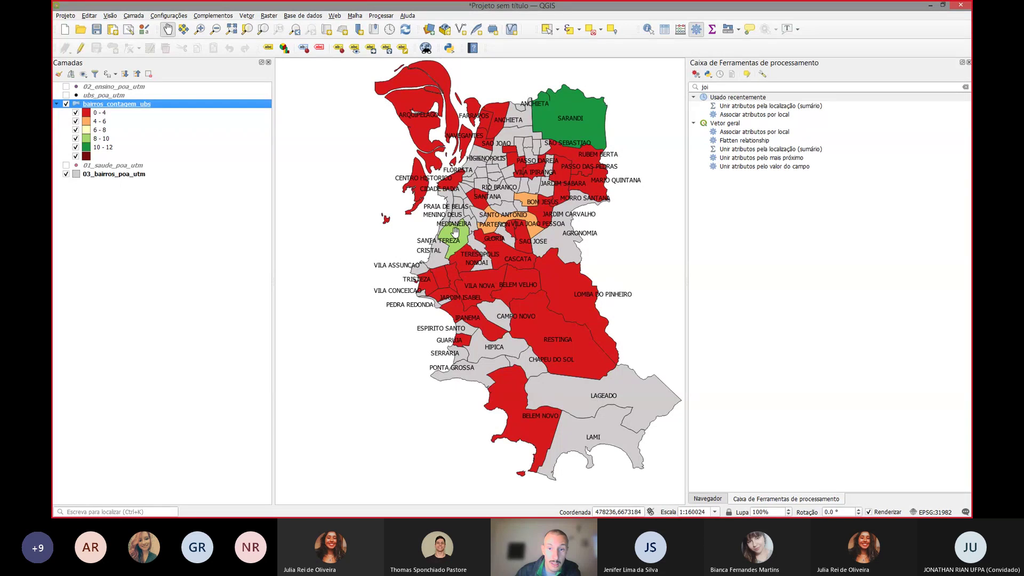
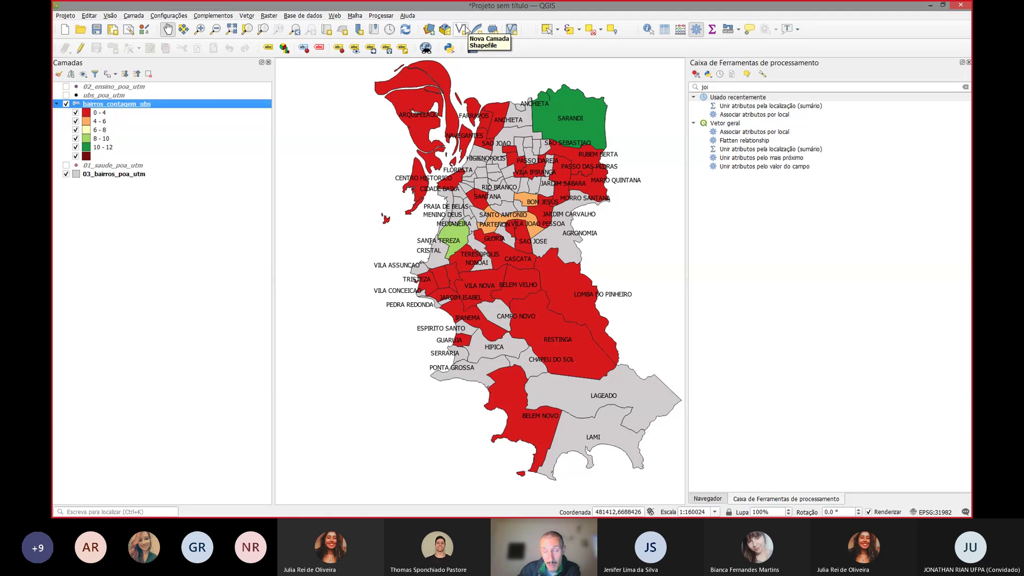
Step: Start a new shapefile layer stored as C:\bin\nova_camada.shp with UTF-8 file encoding
{"action": "left_click", "coordinate": [466, 30]}
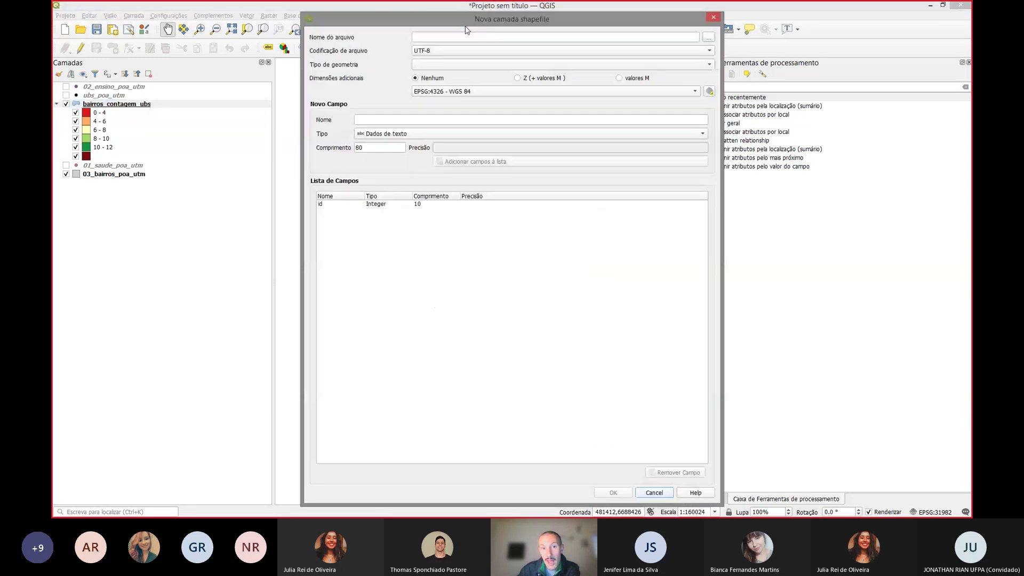
{"action": "left_click_drag", "start_coordinate": [465, 14], "coordinate": [471, 87]}
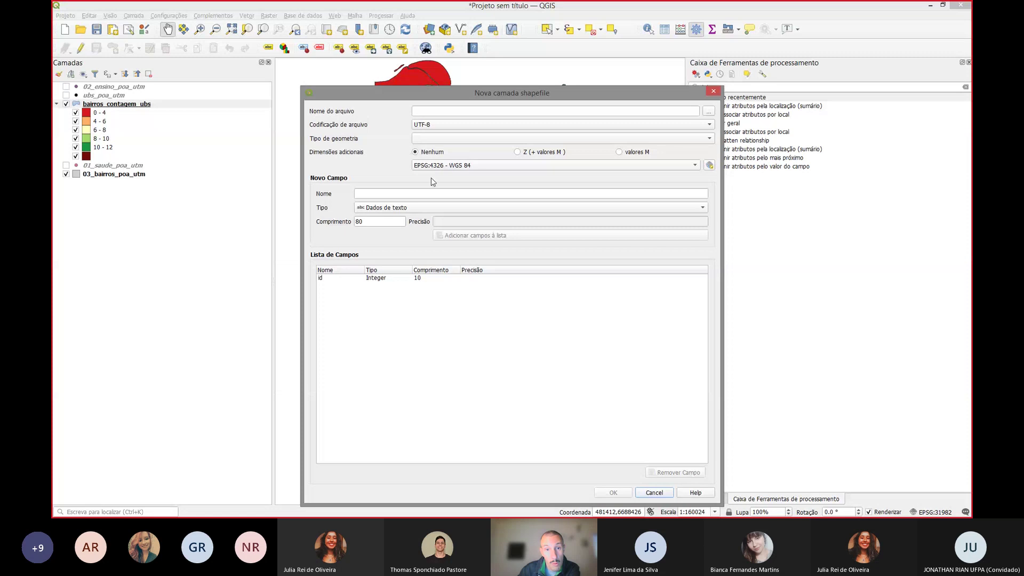
{"action": "left_click", "coordinate": [709, 112]}
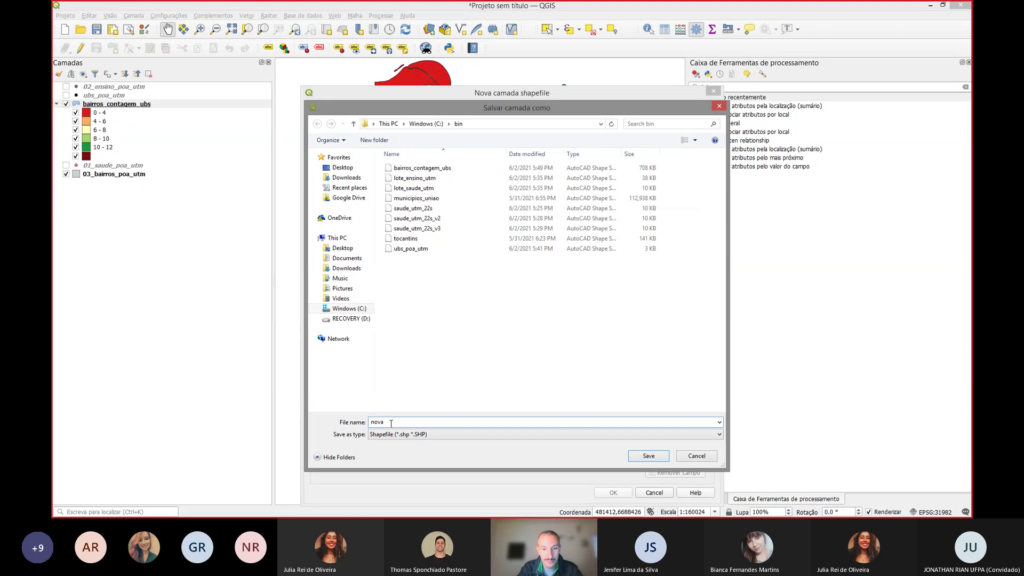
{"action": "key", "text": "Return"}
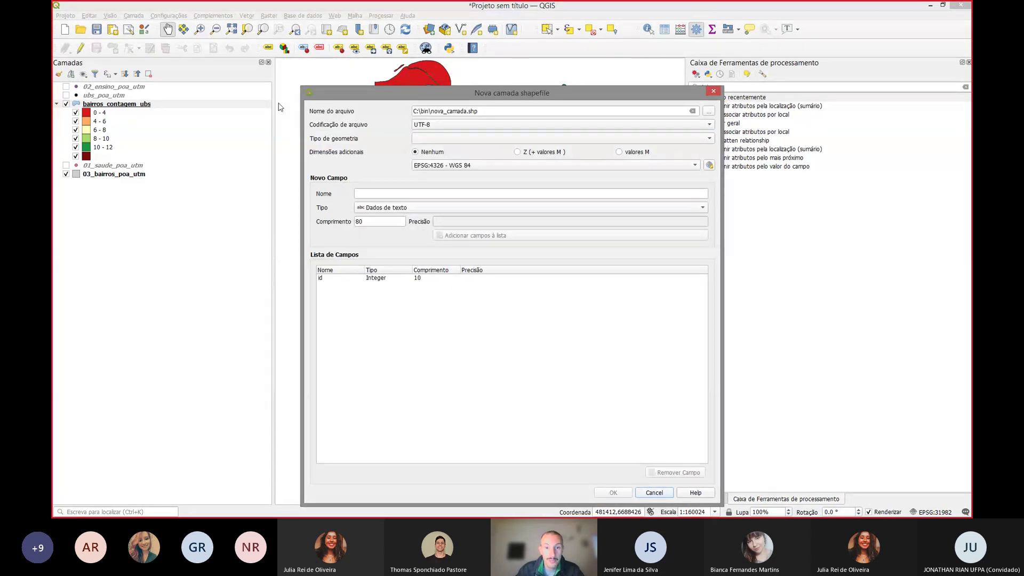
{"action": "left_click", "coordinate": [424, 127]}
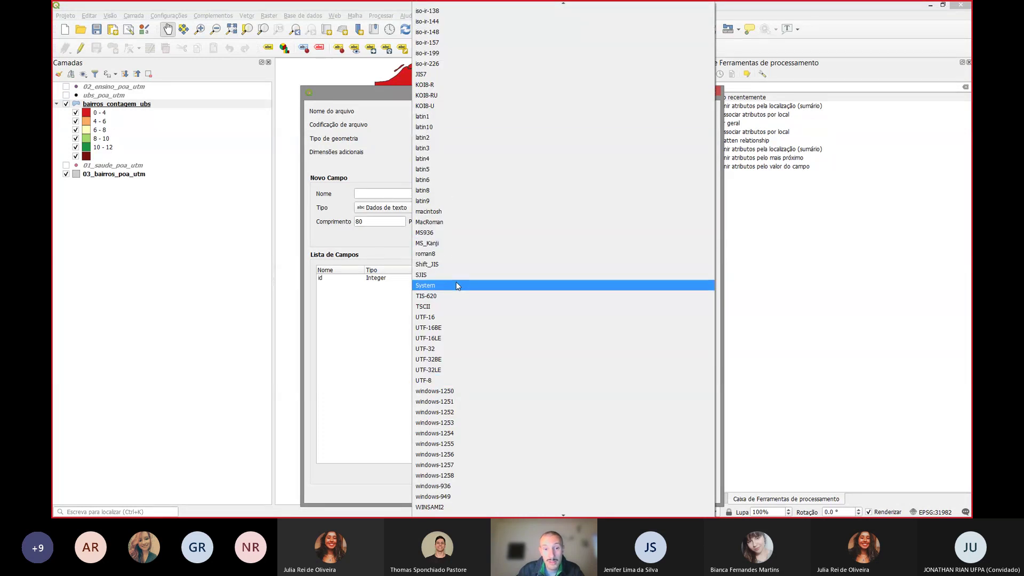
{"action": "left_click", "coordinate": [438, 381]}
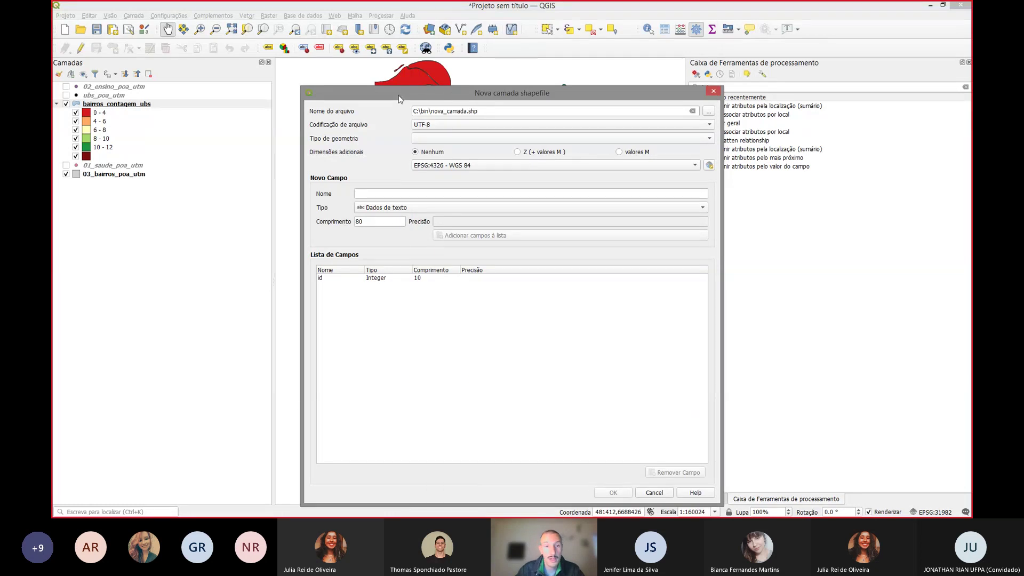
Step: Create the shapefile with Polígono geometry and the project CRS EPSG:31982 - SIRGAS 2000 / UTM zone 22S, and hide the bairros_contagem_ubs layer
{"action": "left_click_drag", "start_coordinate": [399, 88], "coordinate": [449, 70]}
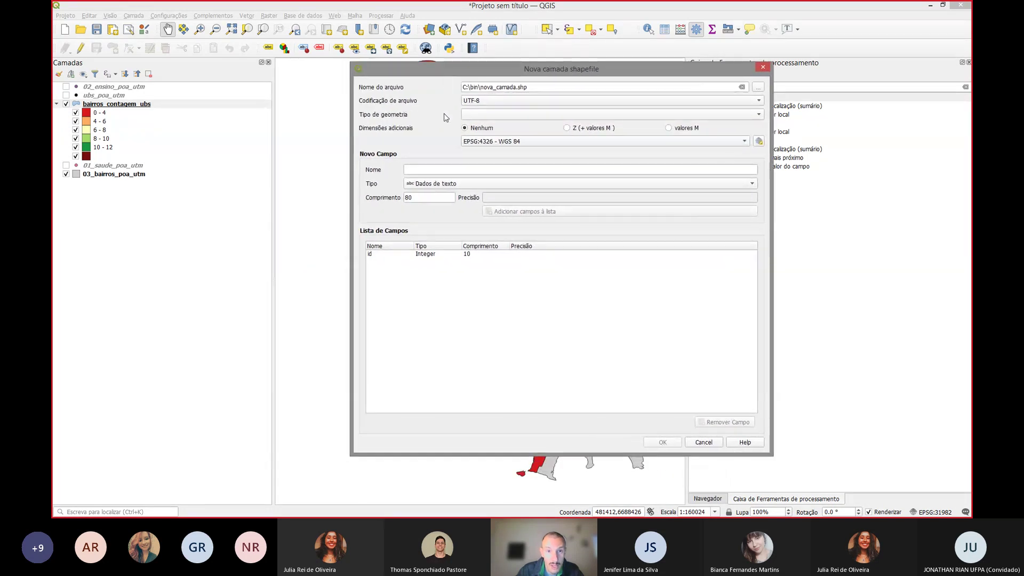
{"action": "left_click", "coordinate": [474, 116]}
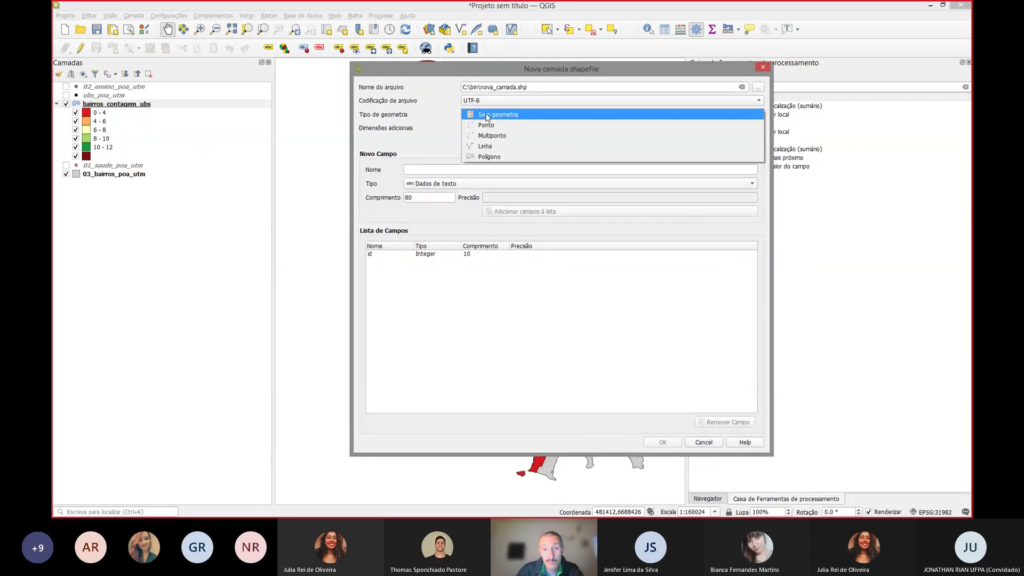
{"action": "left_click", "coordinate": [513, 157]}
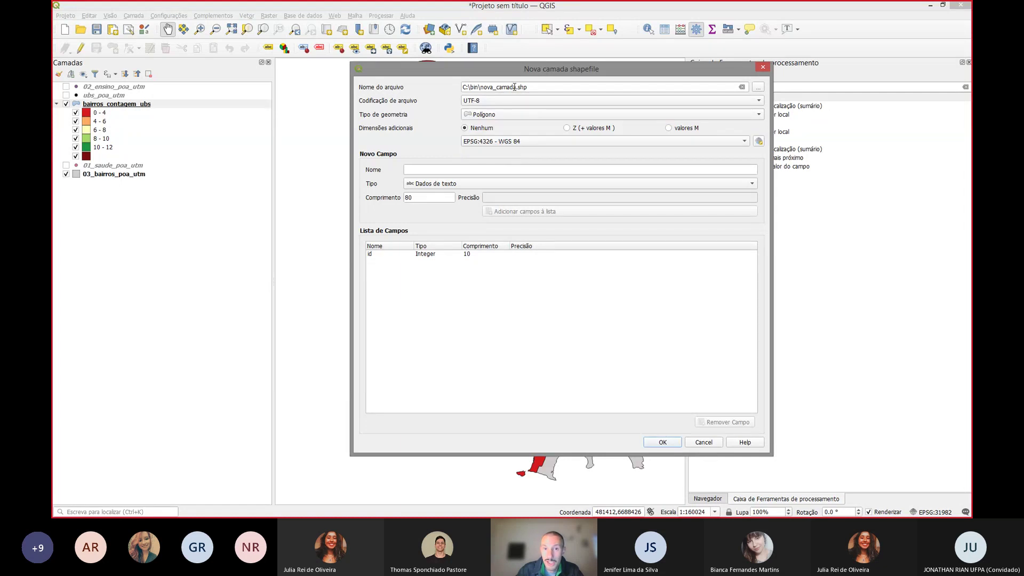
{"action": "left_click", "coordinate": [541, 143]}
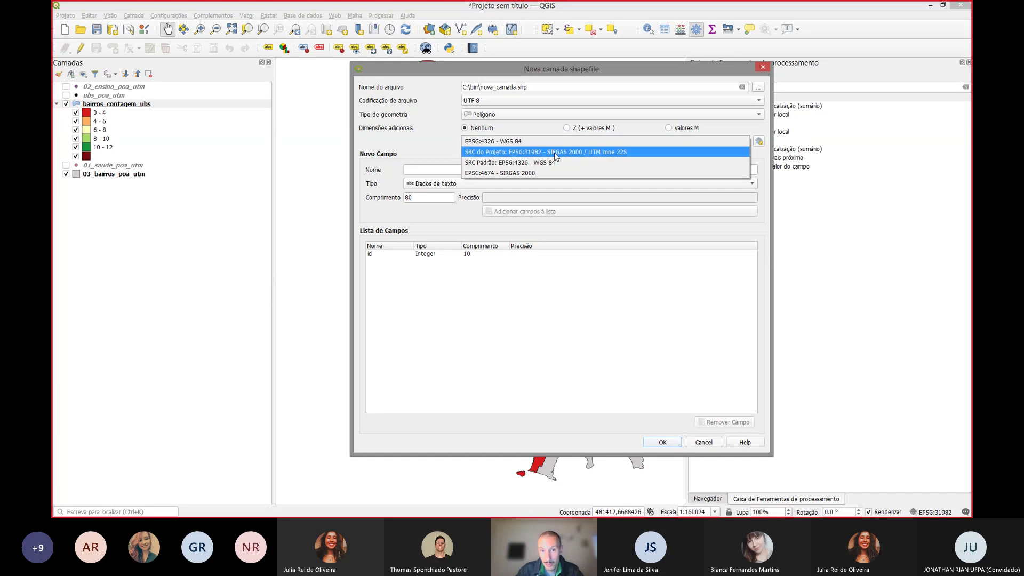
{"action": "left_click", "coordinate": [555, 152]}
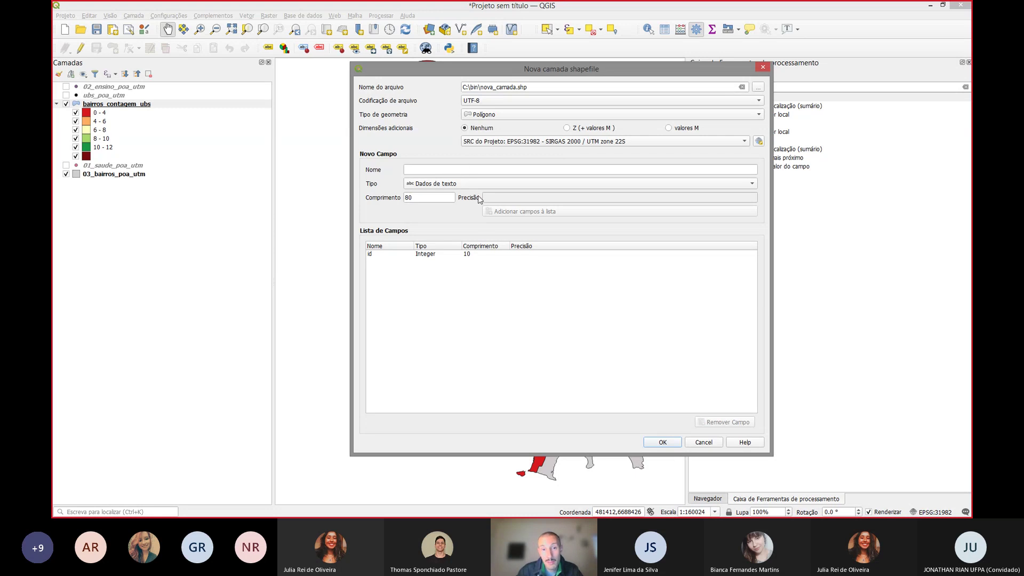
{"action": "left_click", "coordinate": [663, 442]}
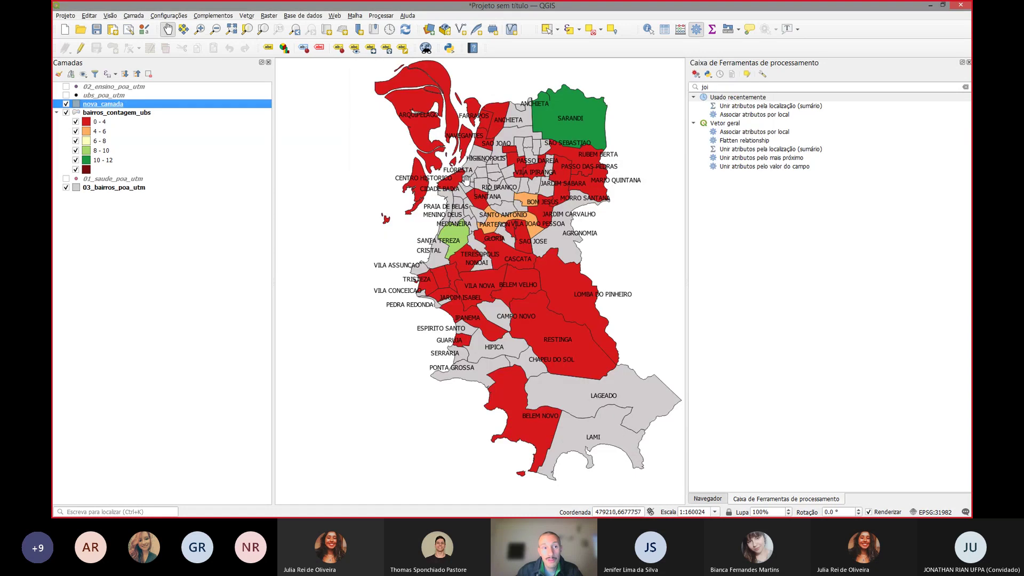
{"action": "left_click", "coordinate": [66, 112]}
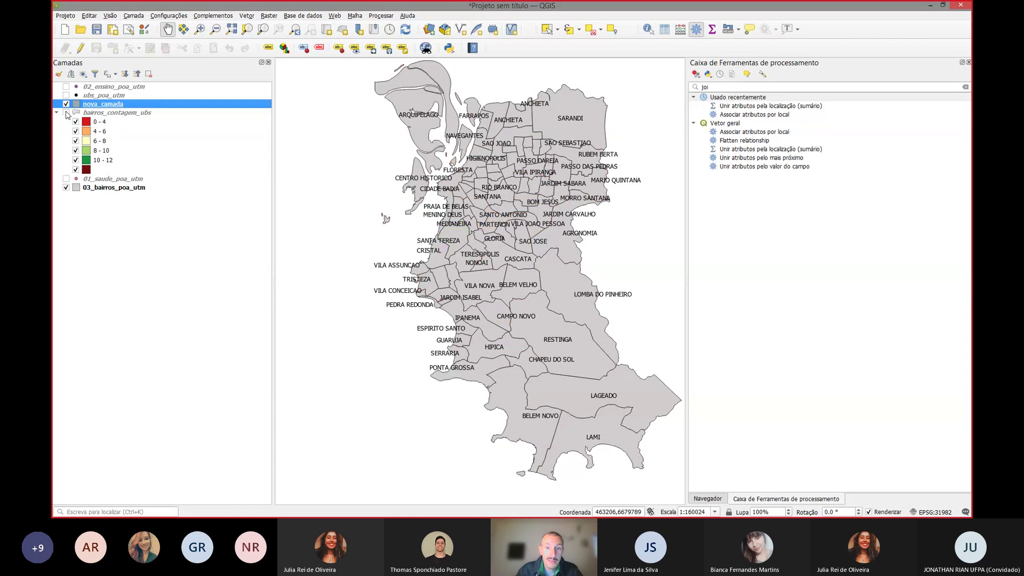
Step: Switch the nova_camada layer to edit mode with the whole municipality in view
{"action": "scroll", "coordinate": [355, 201], "scroll_direction": "down", "scroll_amount": 1}
{"action": "scroll", "coordinate": [356, 193], "scroll_direction": "up", "scroll_amount": 1}
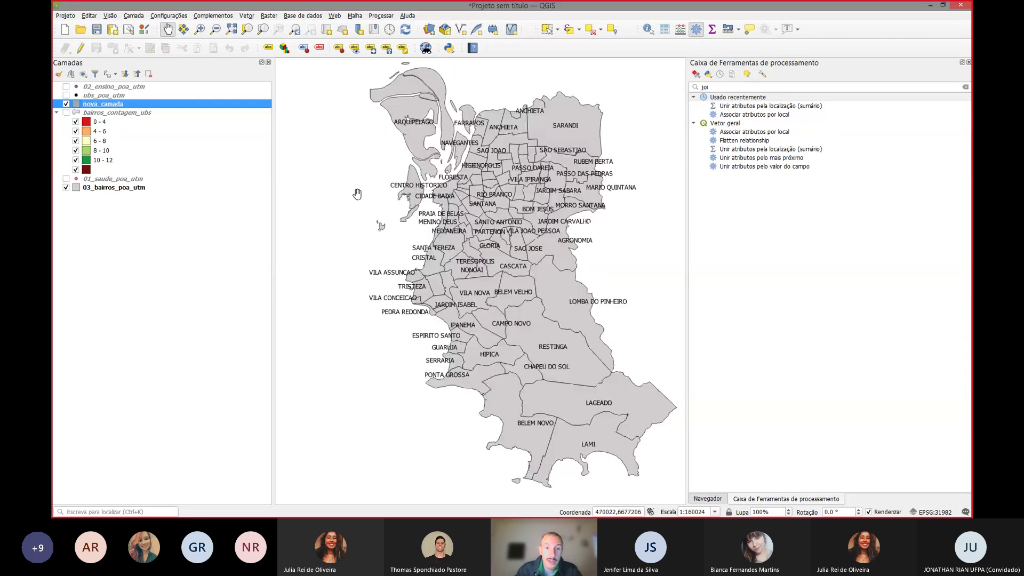
{"action": "left_click", "coordinate": [99, 104]}
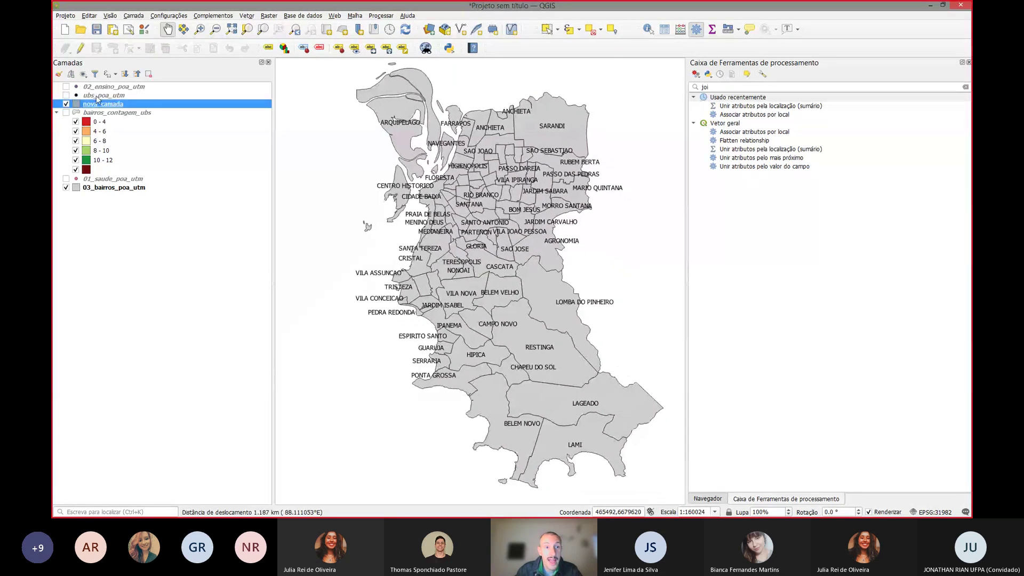
{"action": "left_click", "coordinate": [80, 49]}
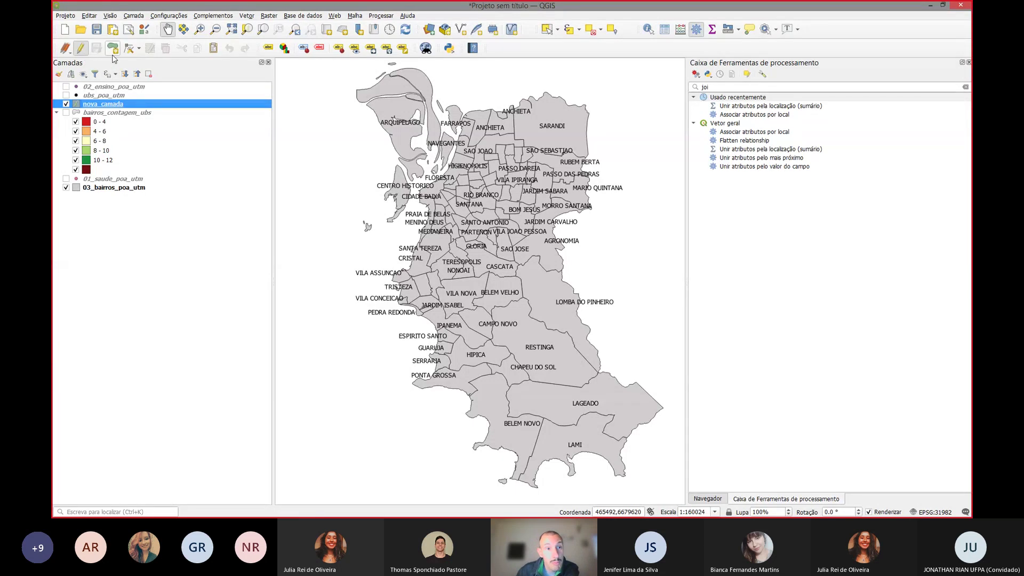
{"action": "left_click", "coordinate": [80, 49]}
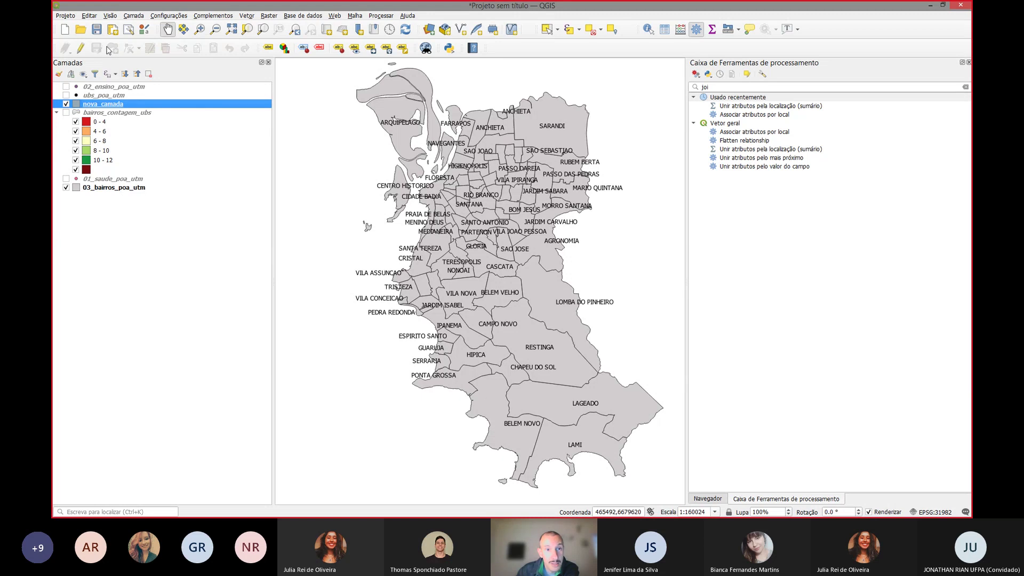
{"action": "left_click", "coordinate": [82, 51]}
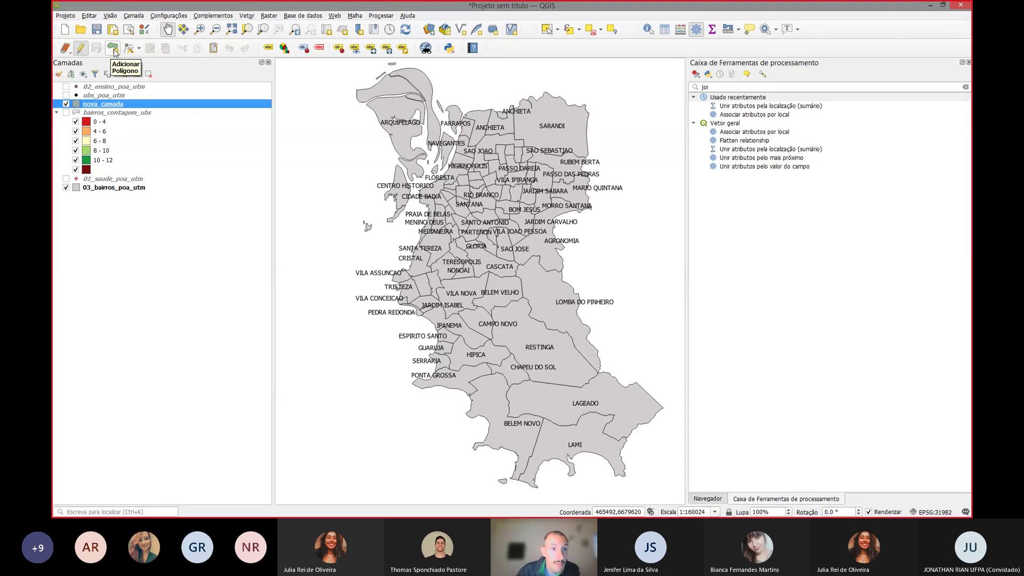
Step: Digitize an eight-vertex polygon in nova_camada overlapping the northwest edge of ARQUIPELAGO, and give it id 1
{"action": "left_click", "coordinate": [113, 51]}
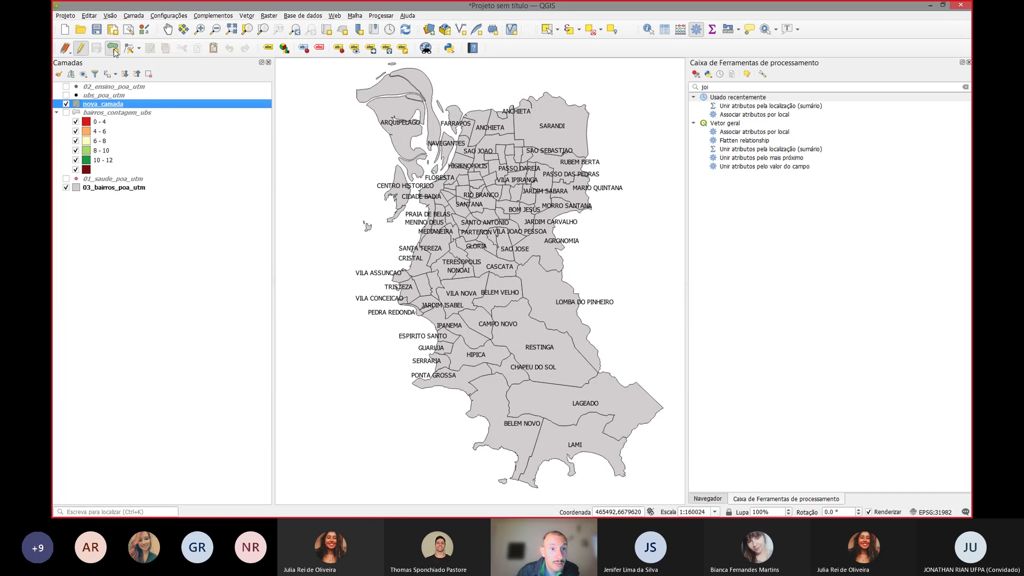
{"action": "left_click", "coordinate": [331, 123]}
{"action": "left_click", "coordinate": [340, 92]}
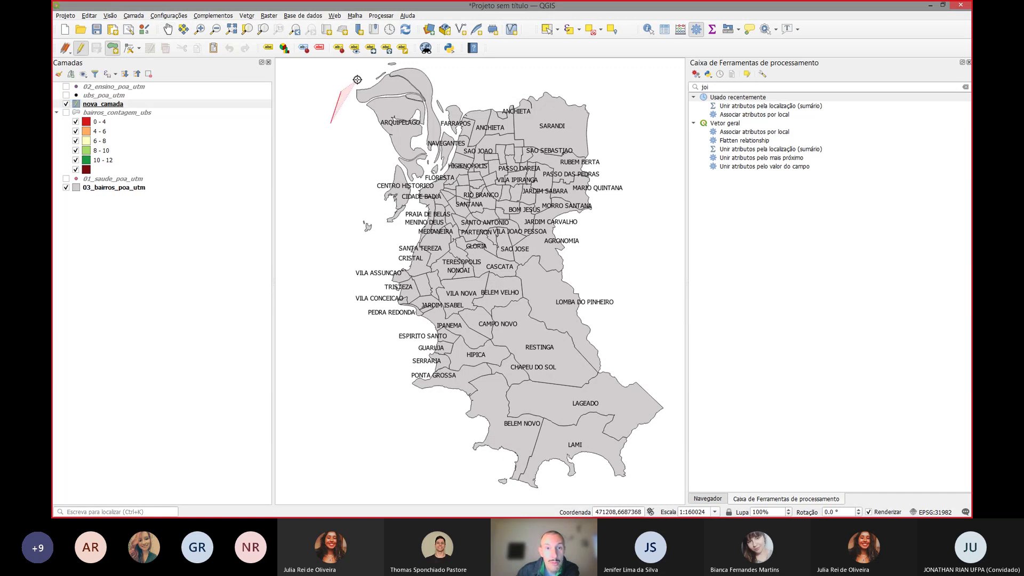
{"action": "left_click", "coordinate": [371, 68]}
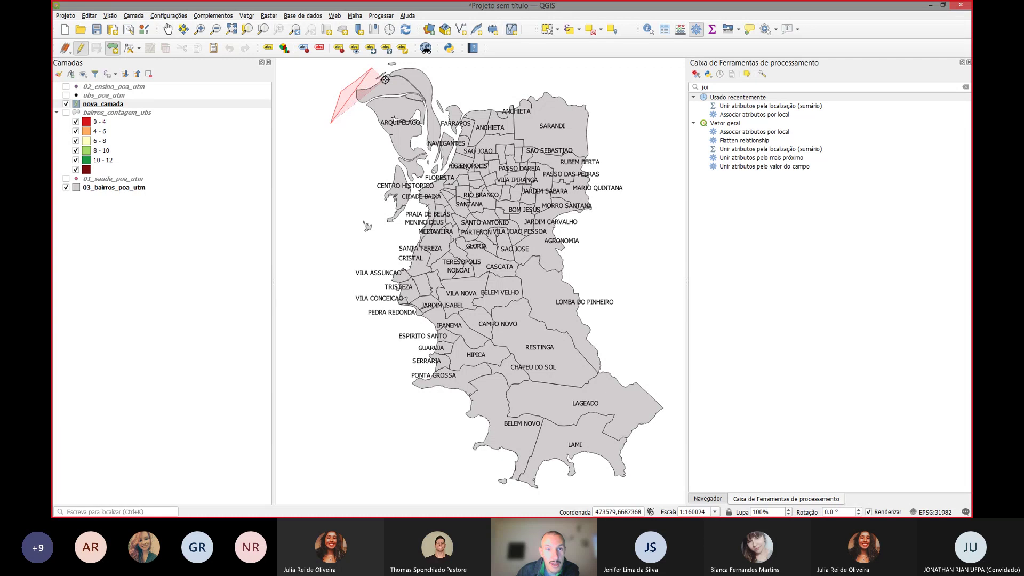
{"action": "left_click", "coordinate": [388, 80]}
{"action": "left_click", "coordinate": [389, 99]}
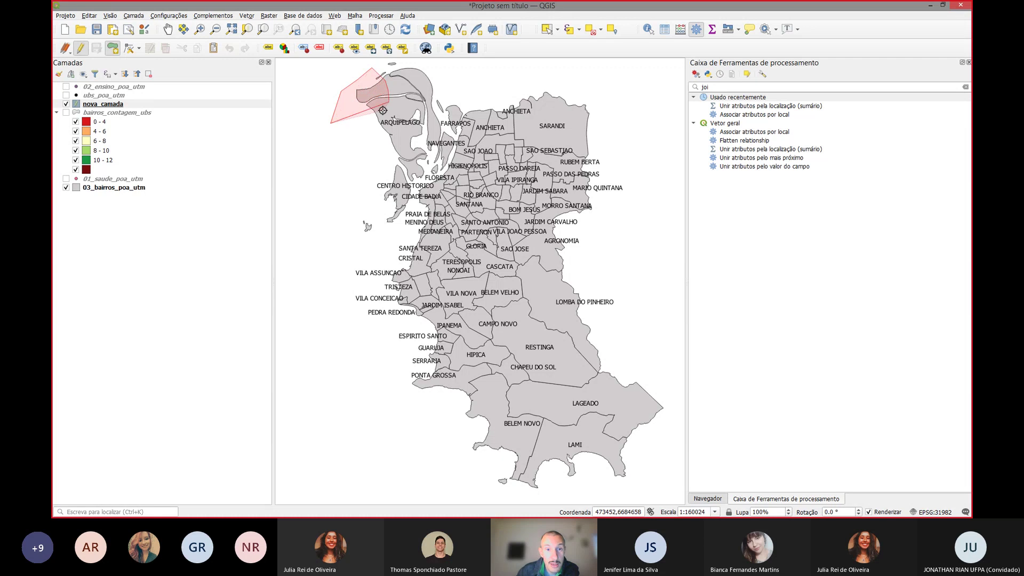
{"action": "left_click", "coordinate": [374, 114]}
{"action": "left_click", "coordinate": [354, 138]}
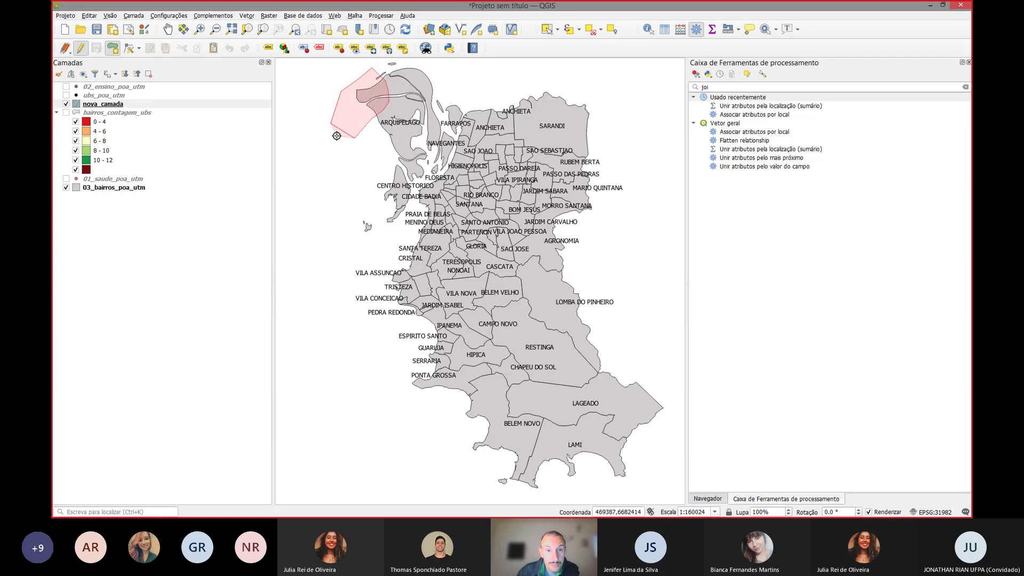
{"action": "right_click", "coordinate": [336, 136]}
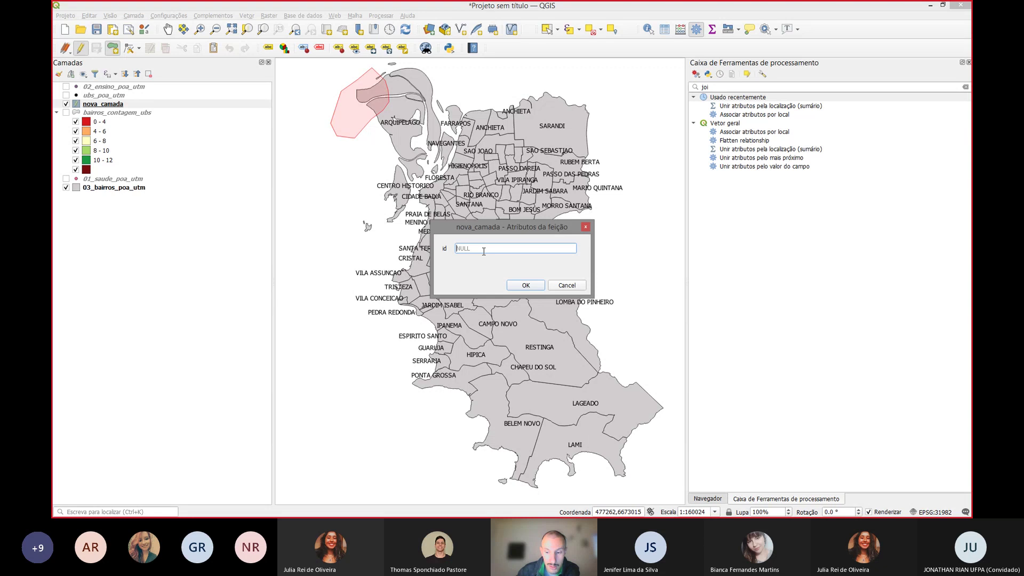
{"action": "type", "text": "1"}
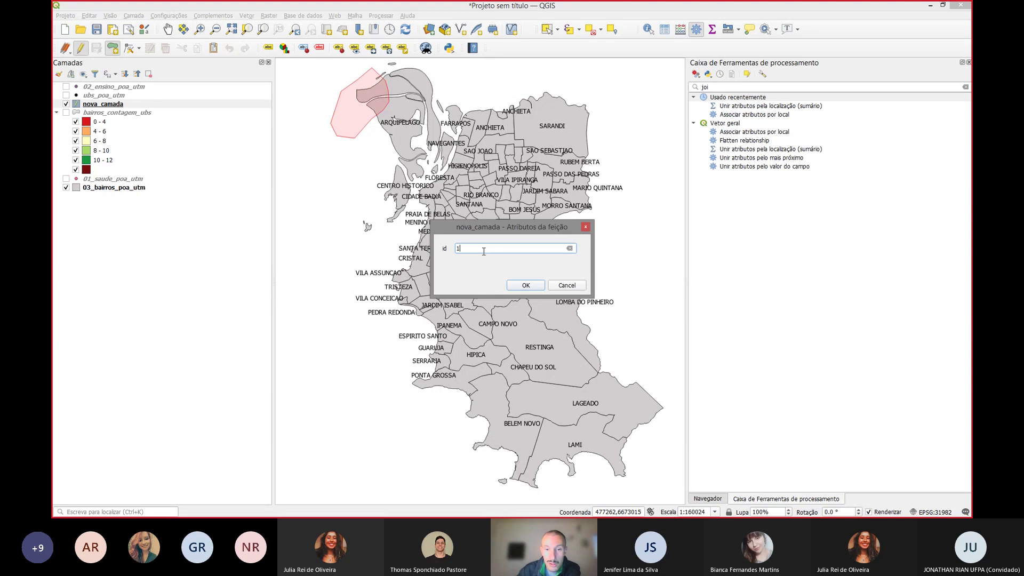
{"action": "left_click", "coordinate": [526, 287]}
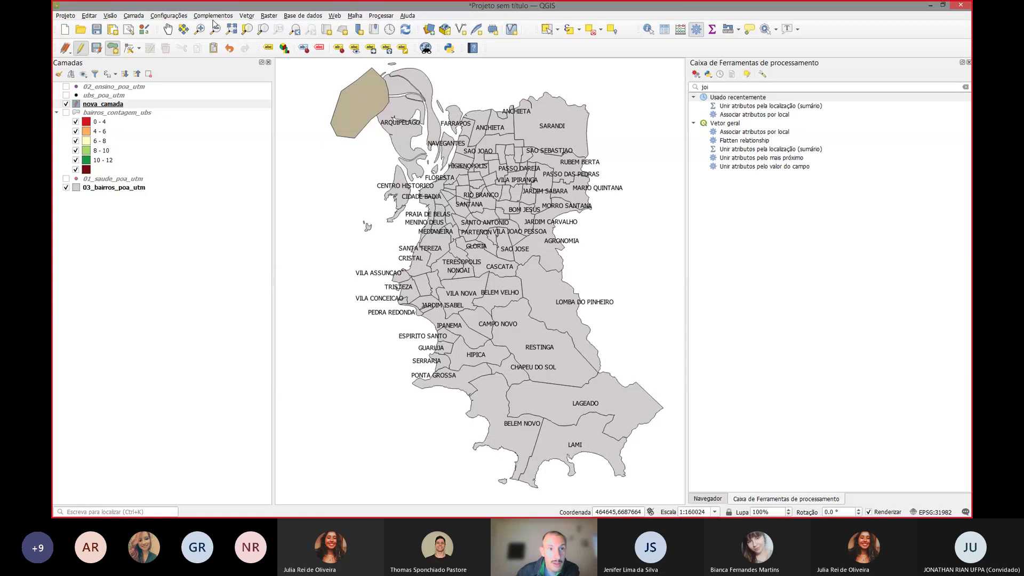
Step: Save the new polygon in nova_camada, stop editing the layer, and zoom in on the polygon
{"action": "left_click", "coordinate": [97, 48]}
{"action": "left_click", "coordinate": [80, 48]}
{"action": "scroll", "coordinate": [374, 81], "scroll_direction": "up", "scroll_amount": 1}
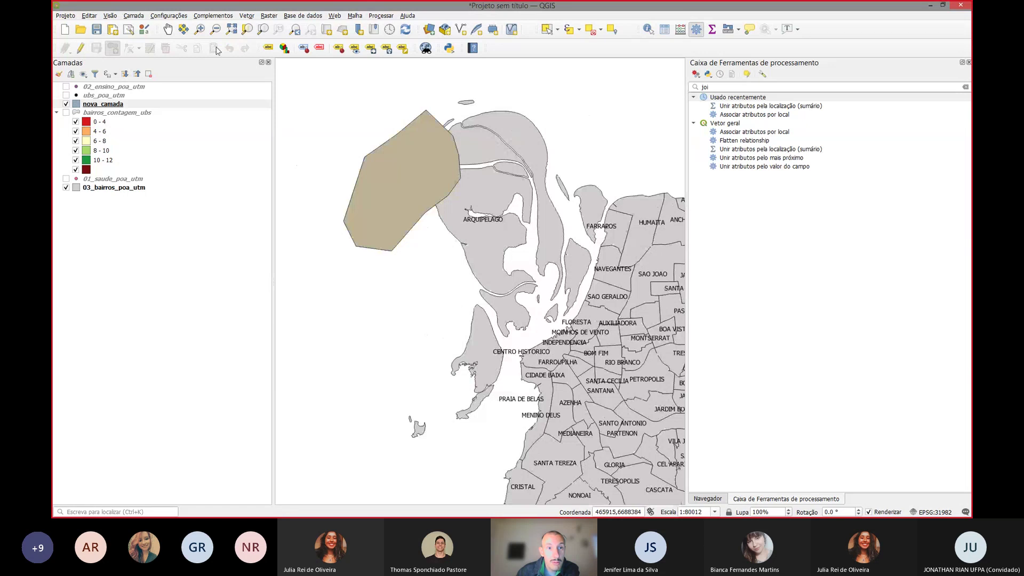
{"action": "left_click", "coordinate": [167, 29]}
{"action": "left_click_drag", "start_coordinate": [375, 183], "coordinate": [383, 211]}
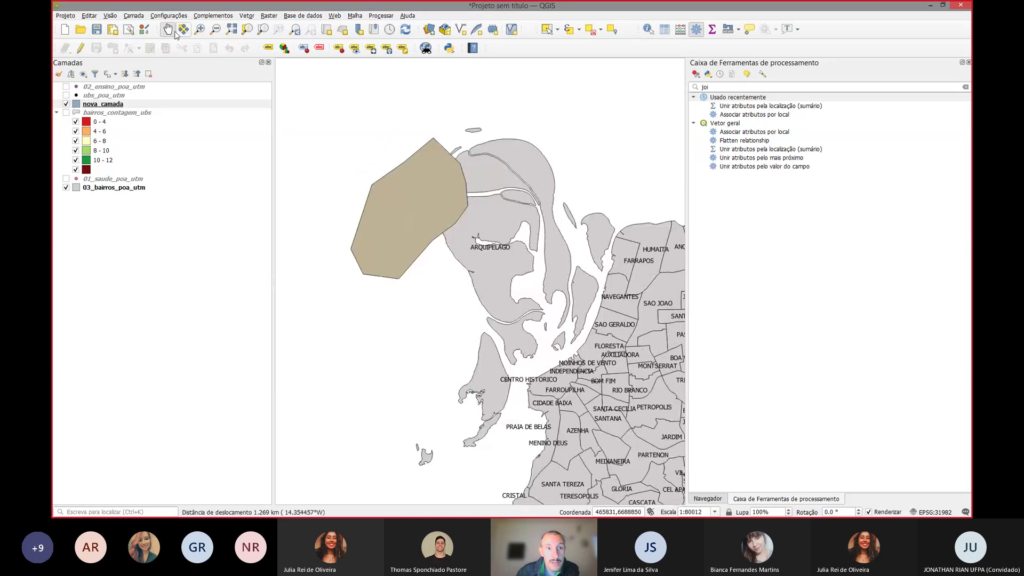
Step: Enable snapping by default in the digitizing options, with Vértice as the default snapping mode
{"action": "left_click", "coordinate": [159, 19]}
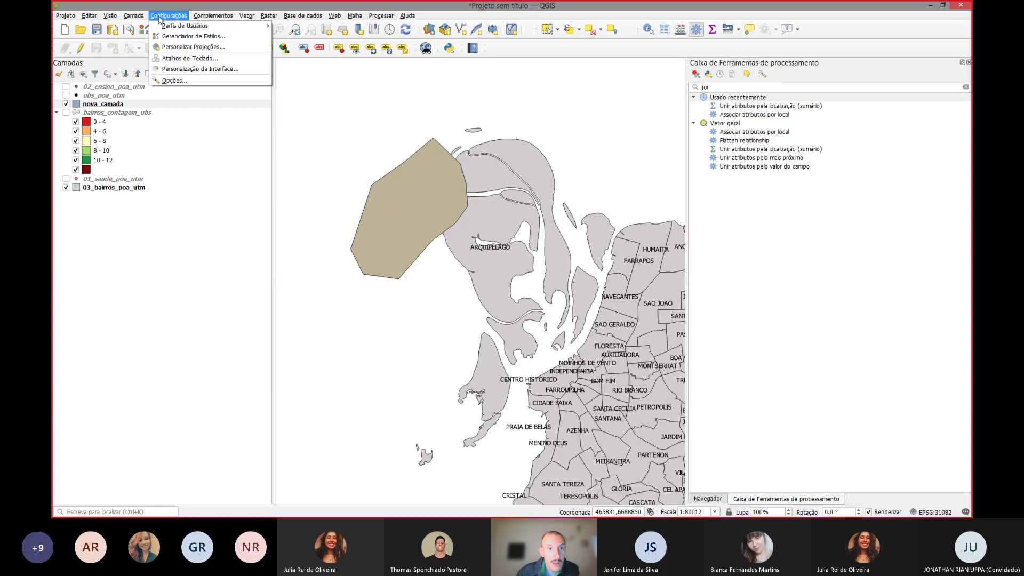
{"action": "mouse_move", "coordinate": [138, 19]}
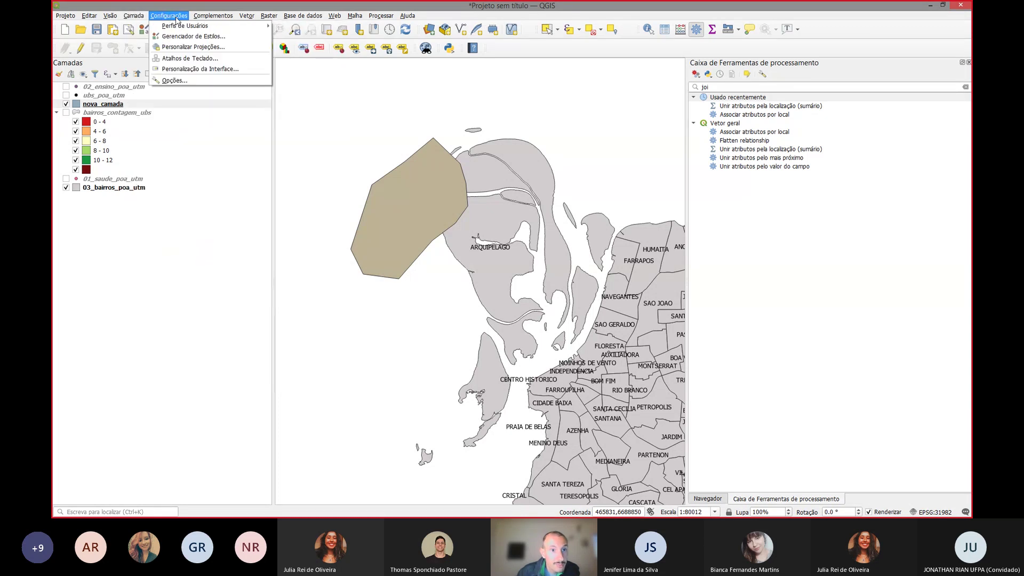
{"action": "left_click", "coordinate": [208, 81]}
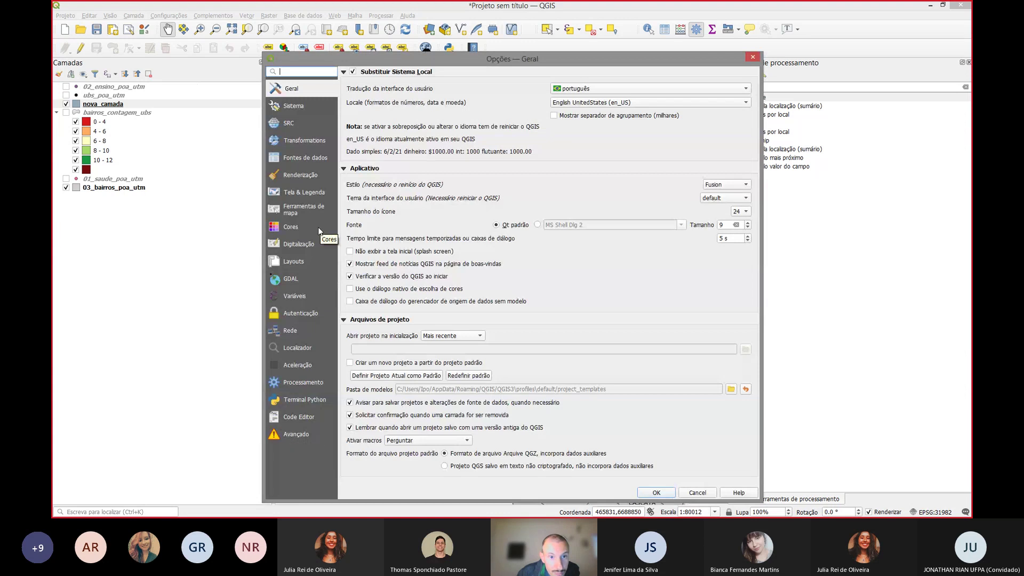
{"action": "left_click", "coordinate": [315, 244]}
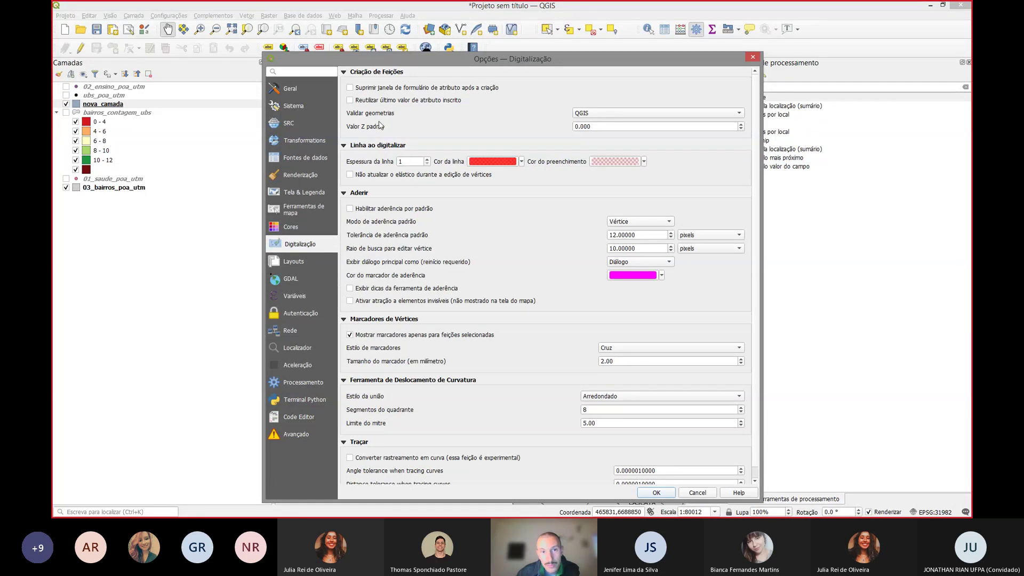
{"action": "left_click_drag", "start_coordinate": [402, 60], "coordinate": [397, 32]}
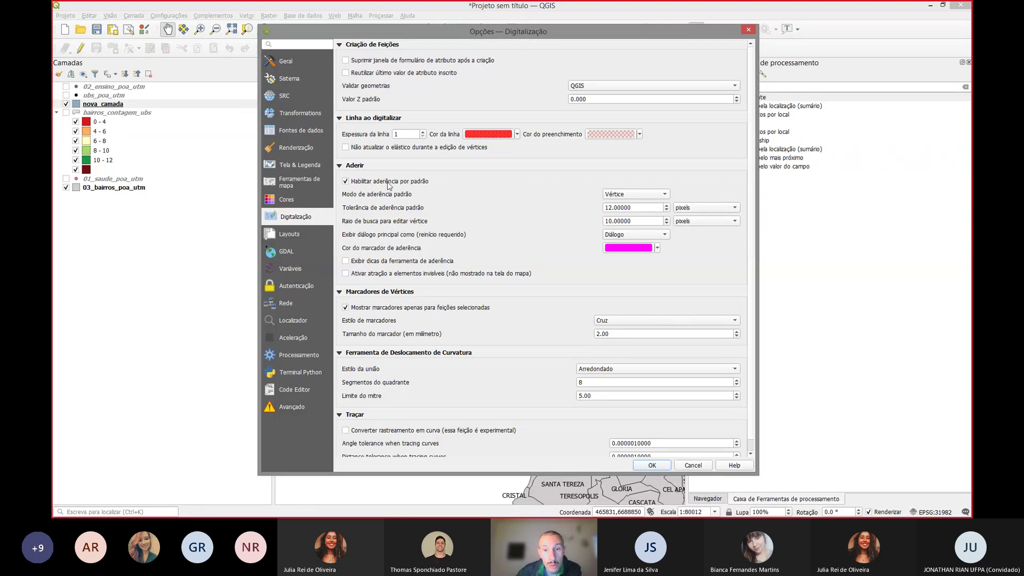
{"action": "left_click", "coordinate": [633, 195]}
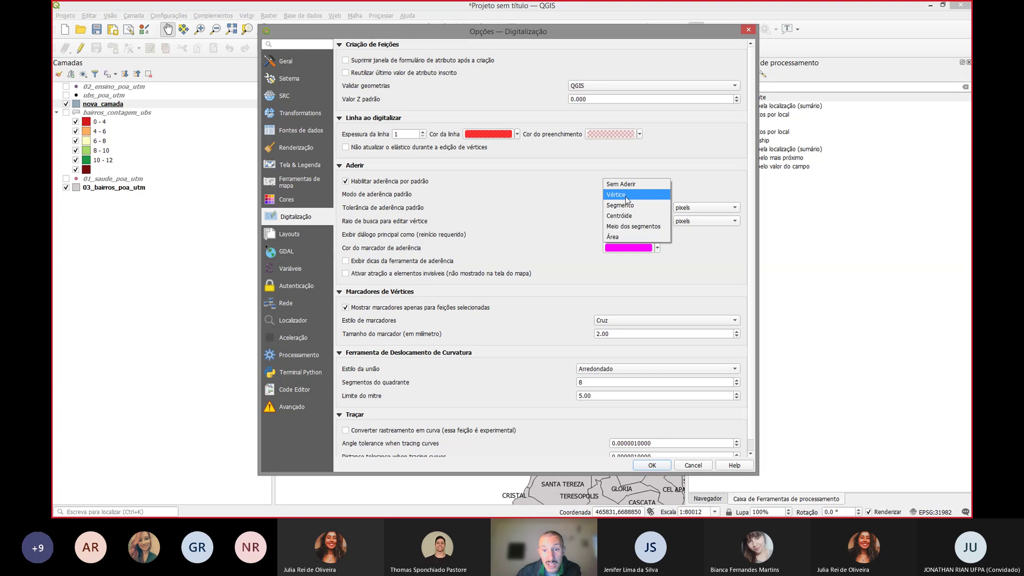
{"action": "left_click", "coordinate": [633, 195]}
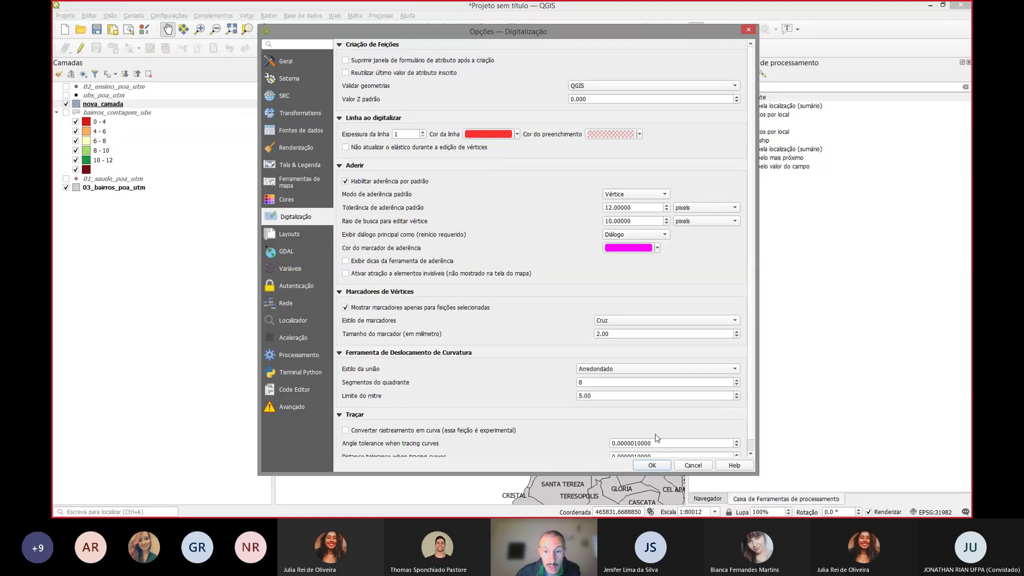
{"action": "left_click", "coordinate": [664, 467]}
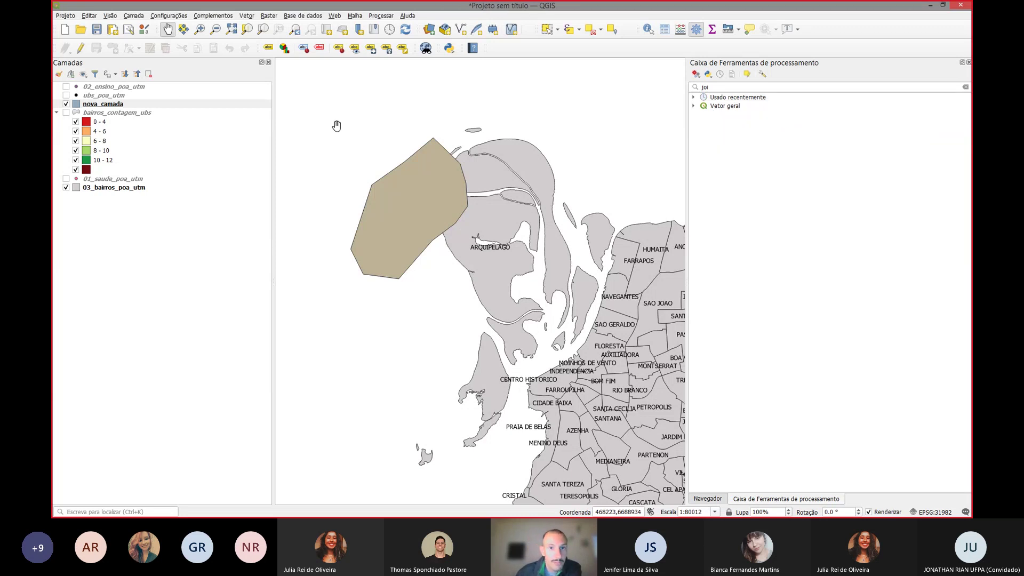
Step: Try to draw a second nova_camada polygon that snaps to the existing polygon's upper-left vertex, discard the sketch, and stop editing
{"action": "left_click", "coordinate": [82, 49]}
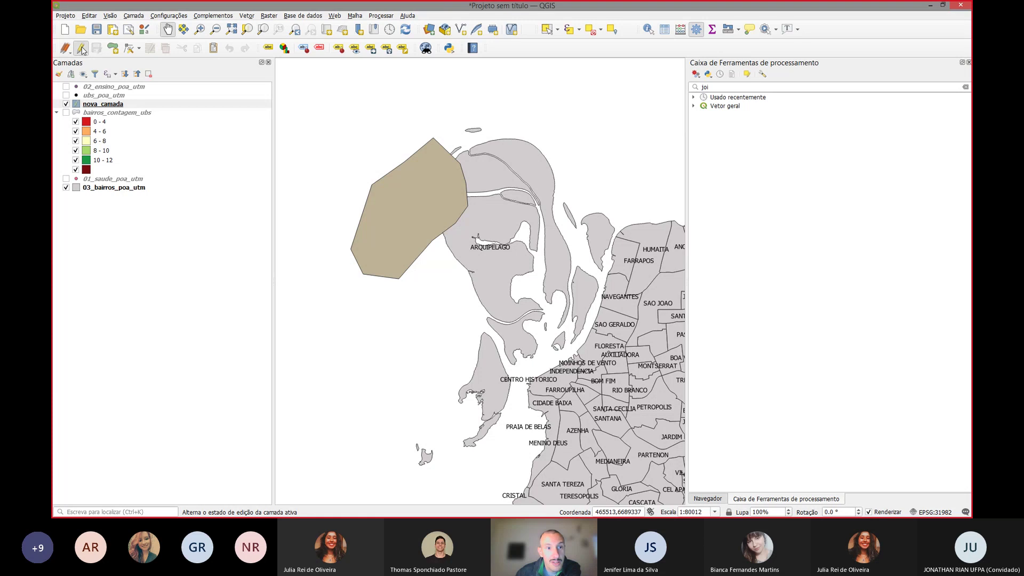
{"action": "left_click", "coordinate": [109, 53]}
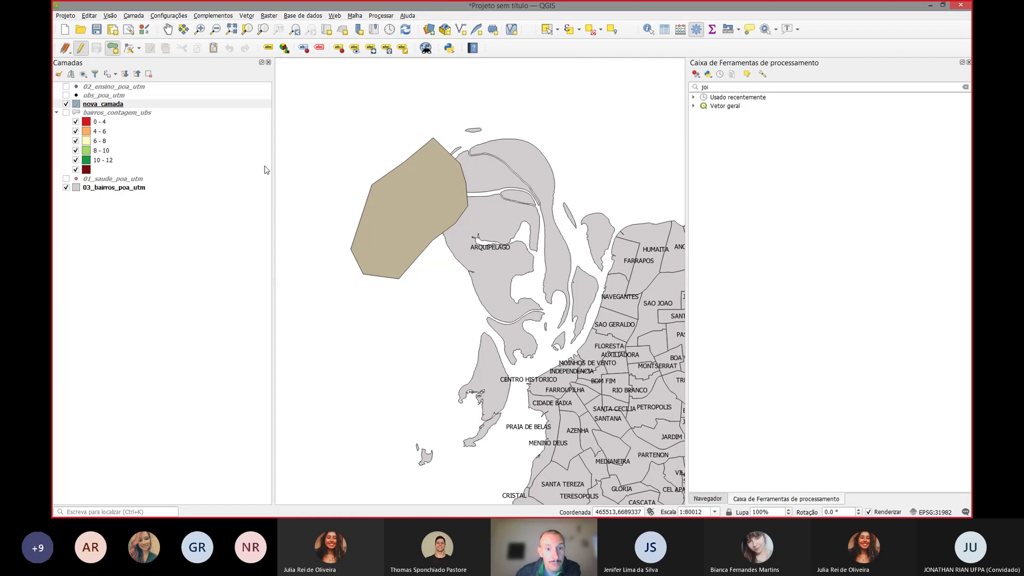
{"action": "left_click", "coordinate": [331, 171]}
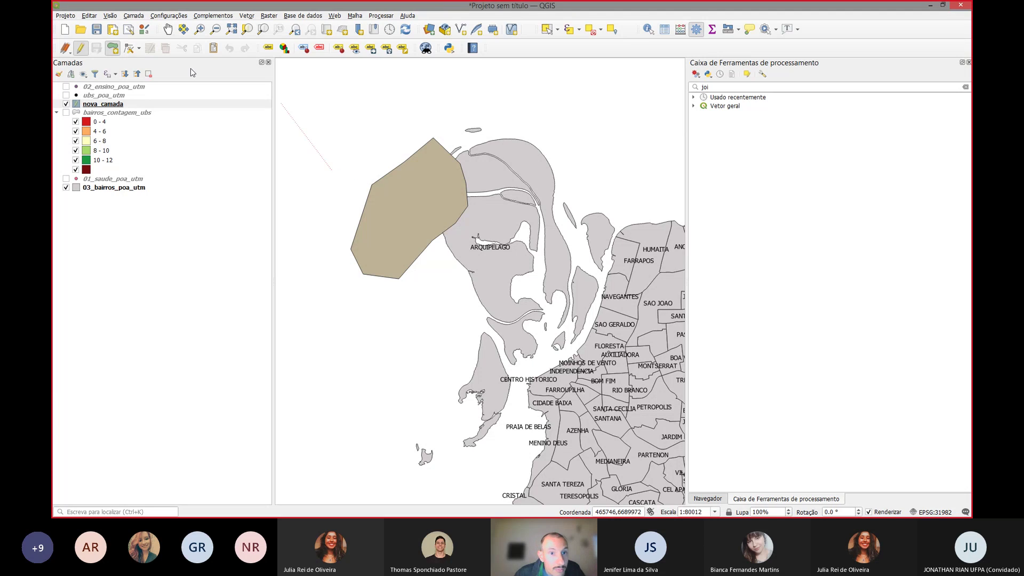
{"action": "scroll", "coordinate": [361, 186], "scroll_direction": "up", "scroll_amount": 2}
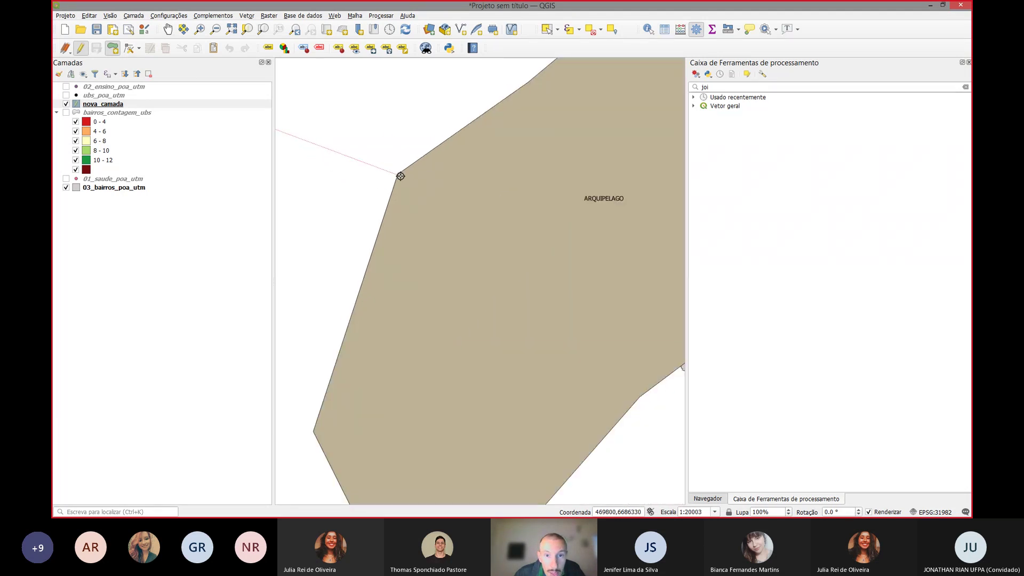
{"action": "left_click", "coordinate": [398, 175]}
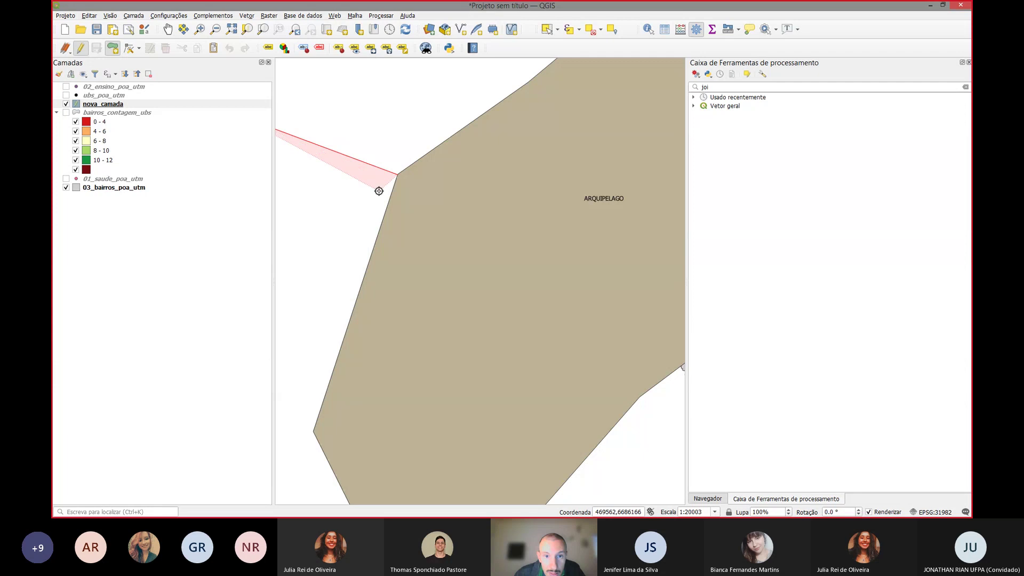
{"action": "scroll", "coordinate": [354, 300], "scroll_direction": "down", "scroll_amount": 2}
{"action": "key", "text": "Escape"}
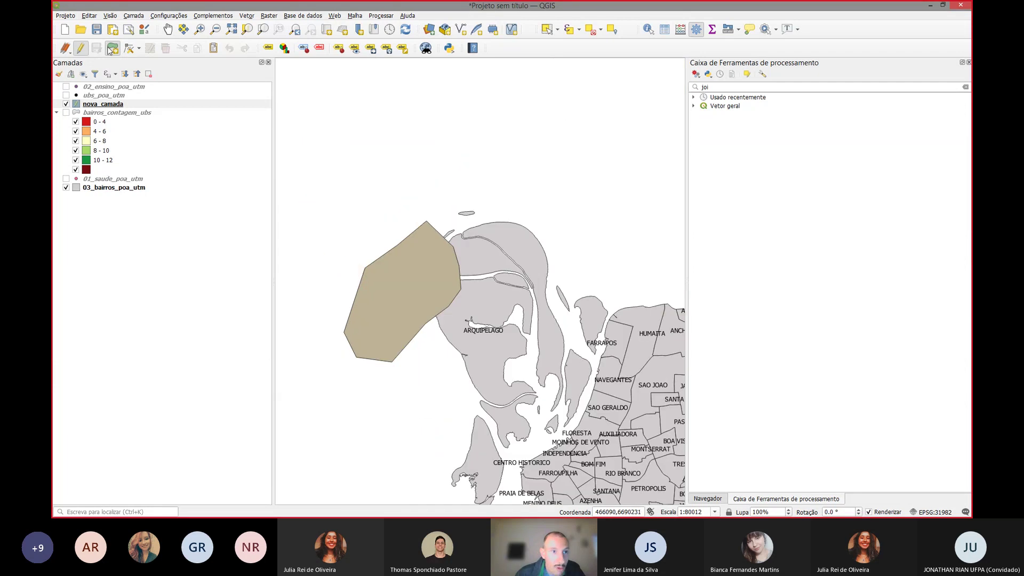
{"action": "left_click", "coordinate": [81, 49]}
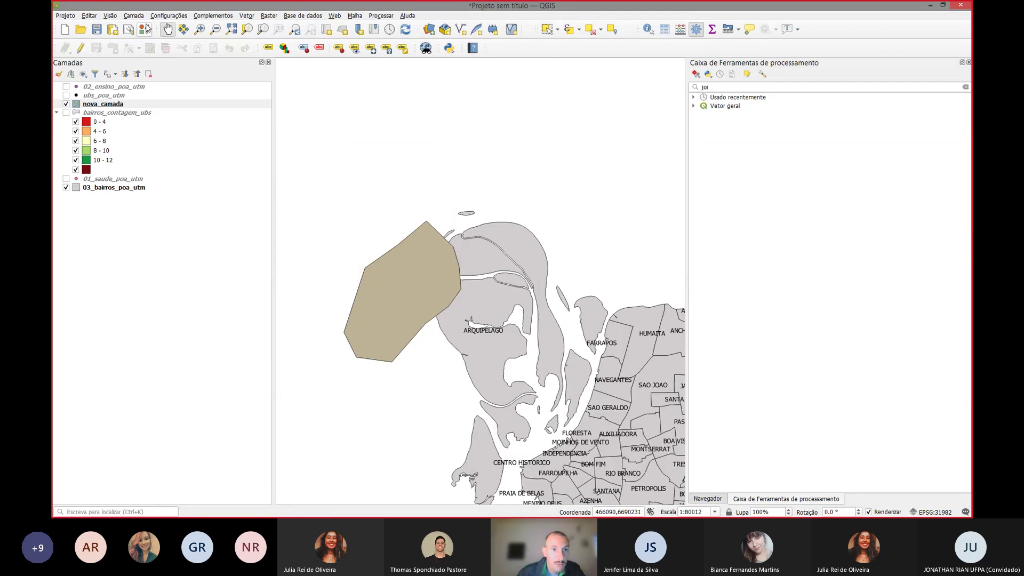
Step: In the digitizing options, set the units of the default snapping tolerance and vertex edit search radius to unidades do mapa
{"action": "left_click", "coordinate": [178, 19]}
{"action": "left_click", "coordinate": [182, 82]}
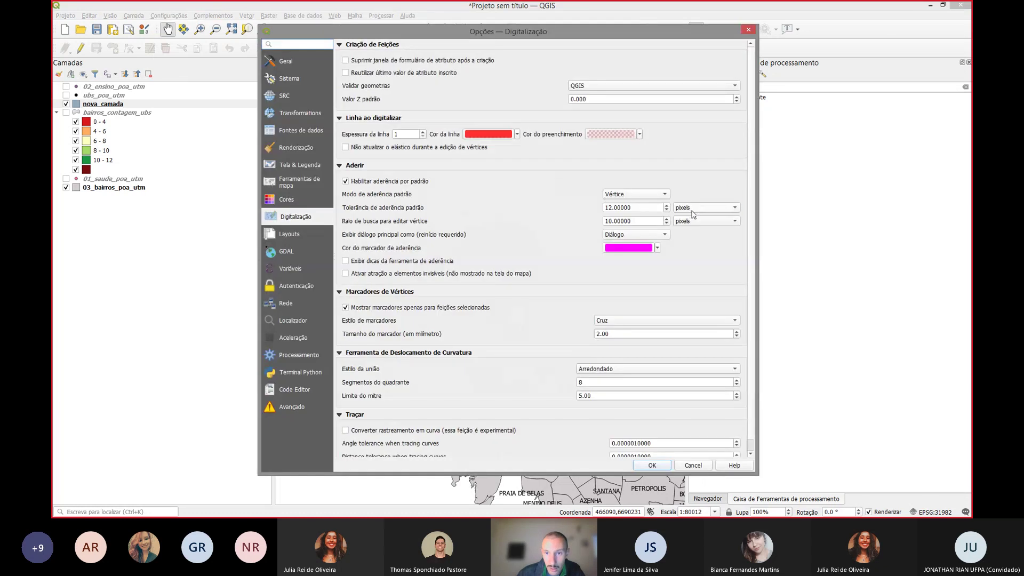
{"action": "left_click", "coordinate": [698, 208]}
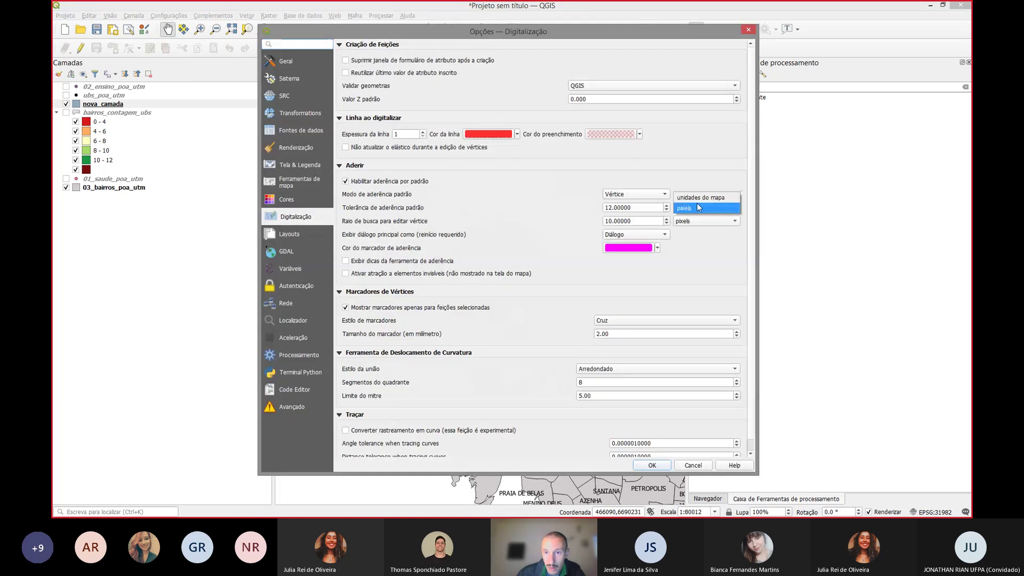
{"action": "left_click", "coordinate": [708, 198]}
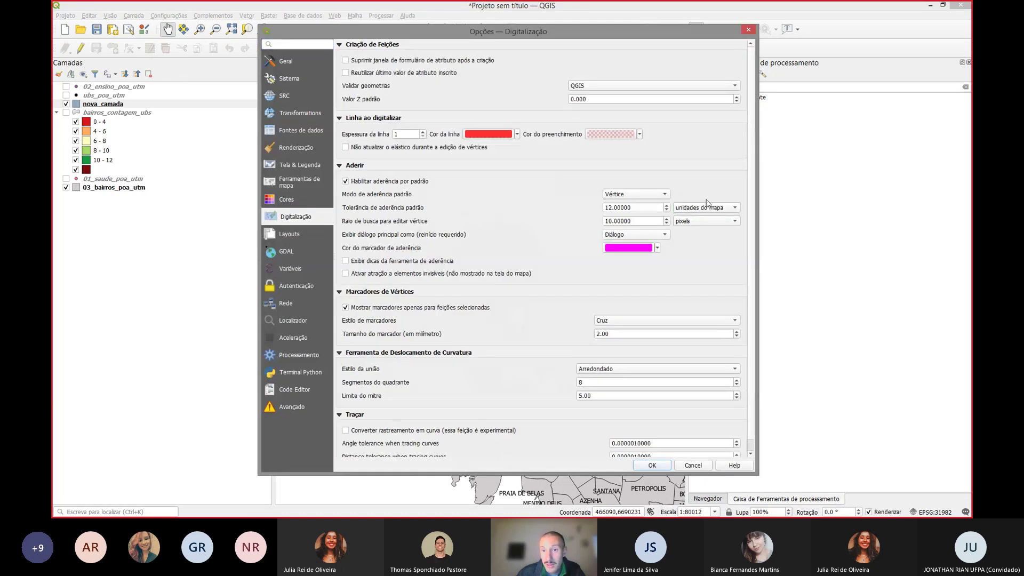
{"action": "left_click", "coordinate": [701, 225]}
{"action": "left_click", "coordinate": [704, 208]}
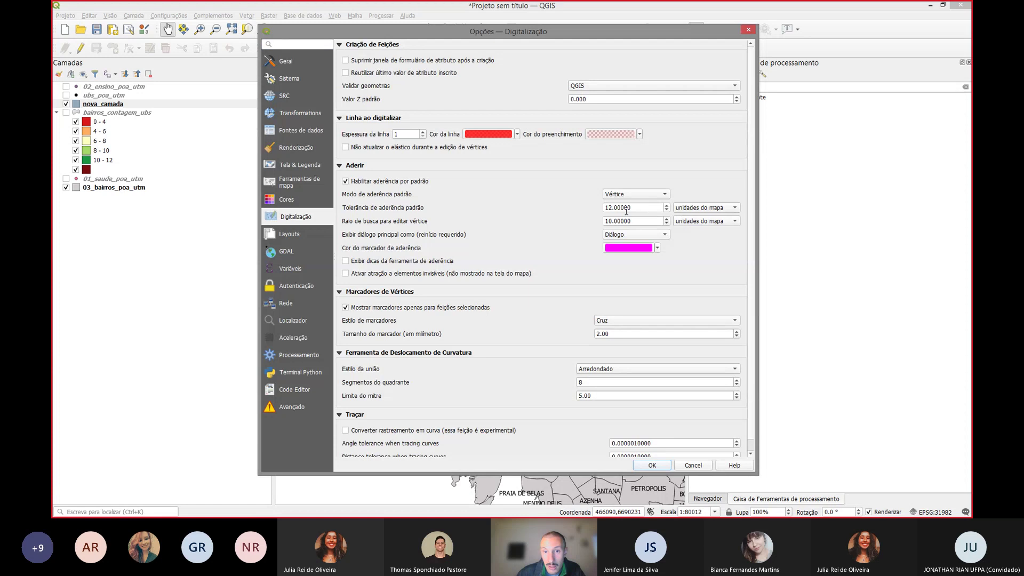
Step: Set the default snapping tolerance and the vertex edit search radius to 1000 each, keep Vértice mode, and apply the options
{"action": "left_click", "coordinate": [628, 207]}
{"action": "type", "text": "1000"}
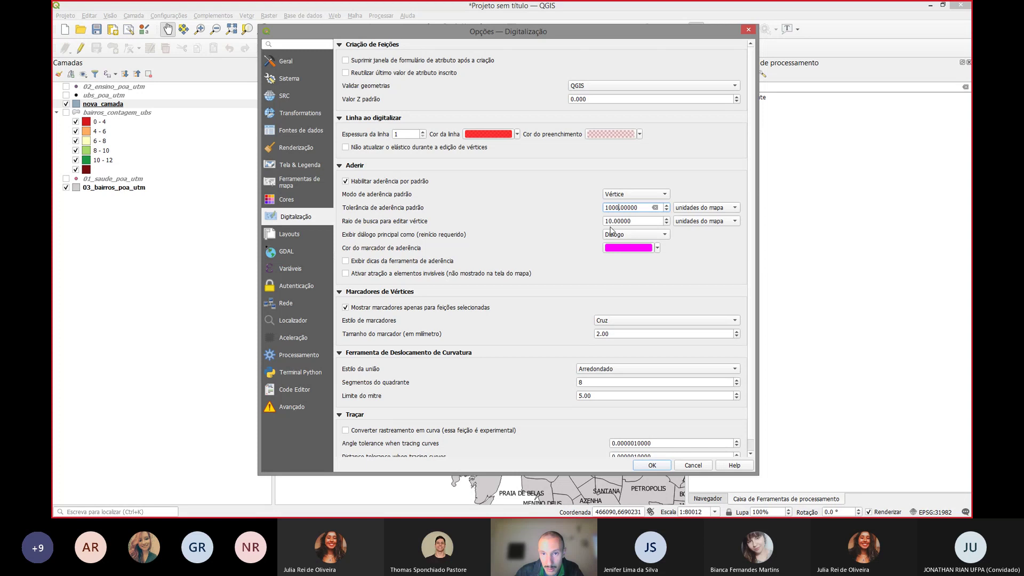
{"action": "double_click", "coordinate": [611, 221]}
{"action": "type", "text": "1000"}
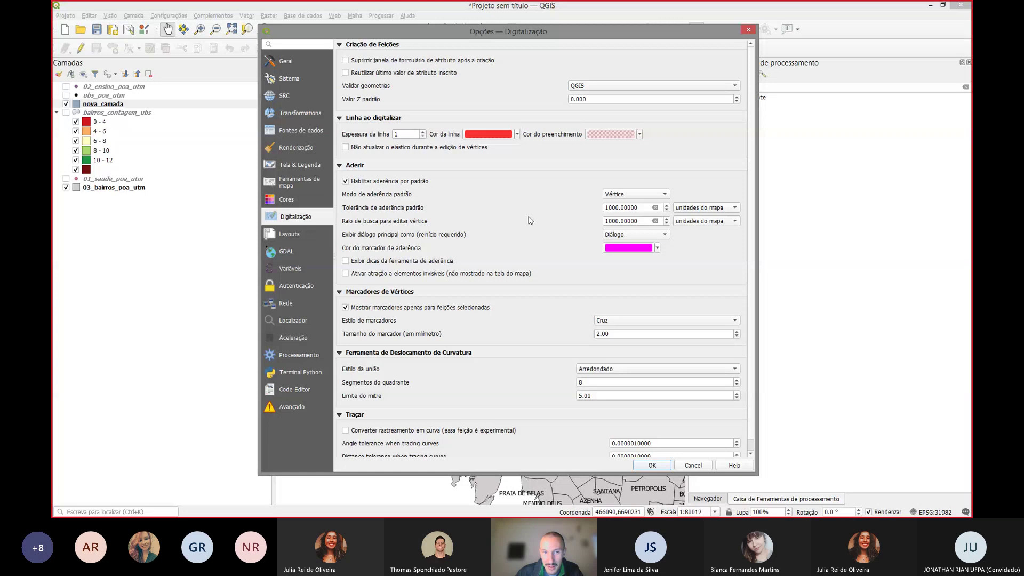
{"action": "left_click", "coordinate": [622, 195]}
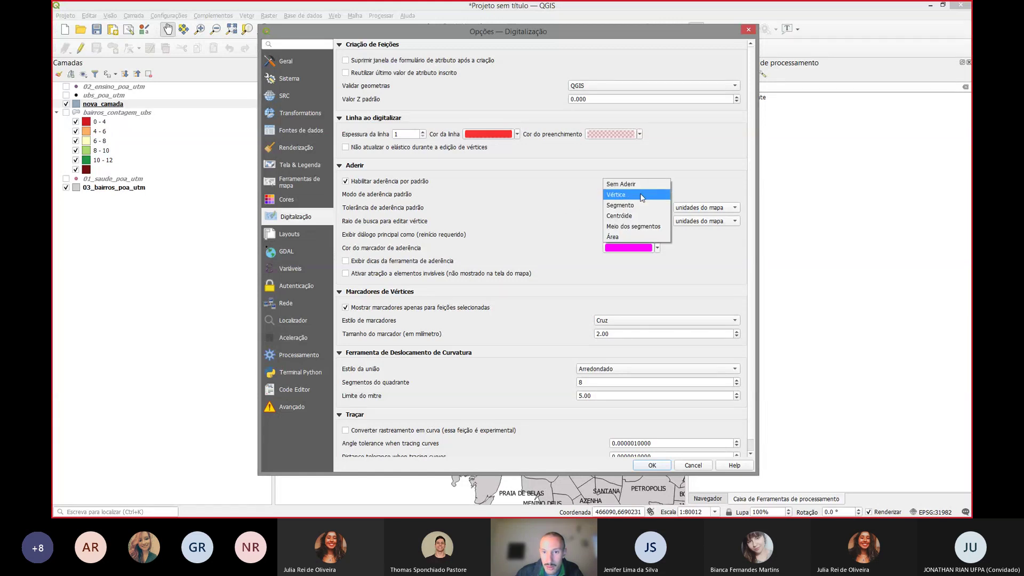
{"action": "left_click", "coordinate": [640, 195]}
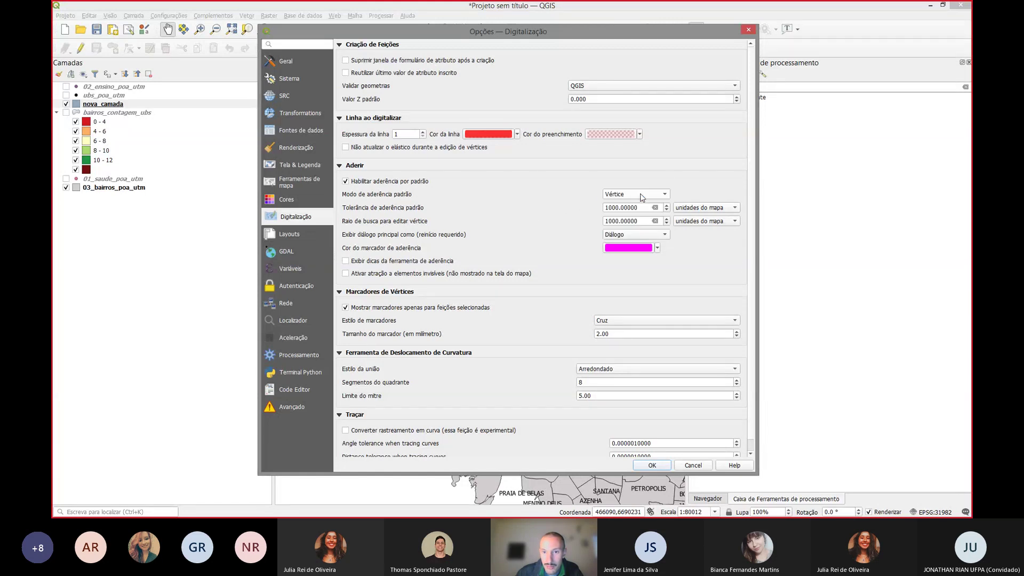
{"action": "left_click", "coordinate": [654, 466]}
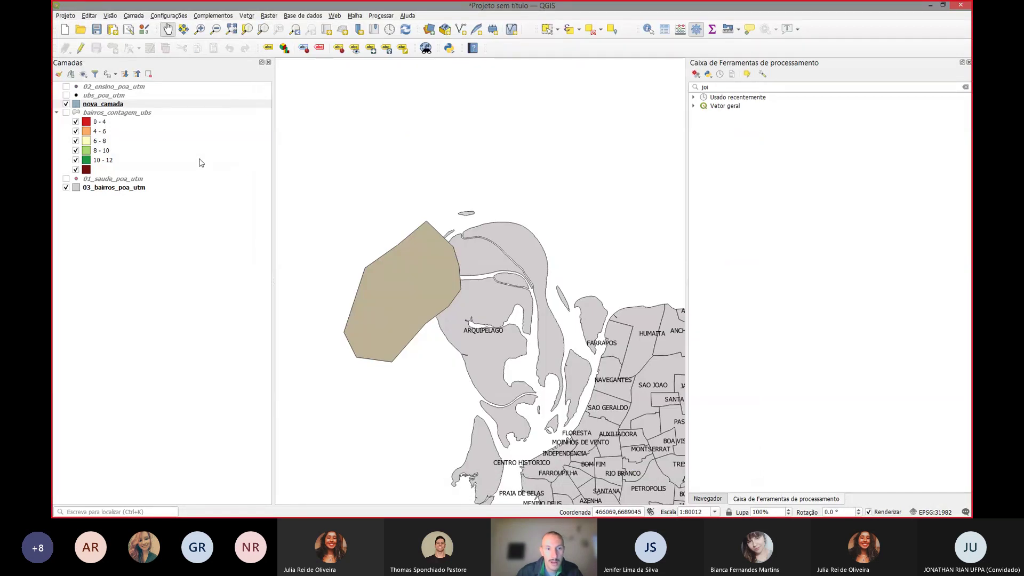
Step: Start editing nova_camada and digitize a small four-vertex polygon touching the existing polygon's northernmost vertex, leaving its id empty
{"action": "left_click", "coordinate": [80, 48]}
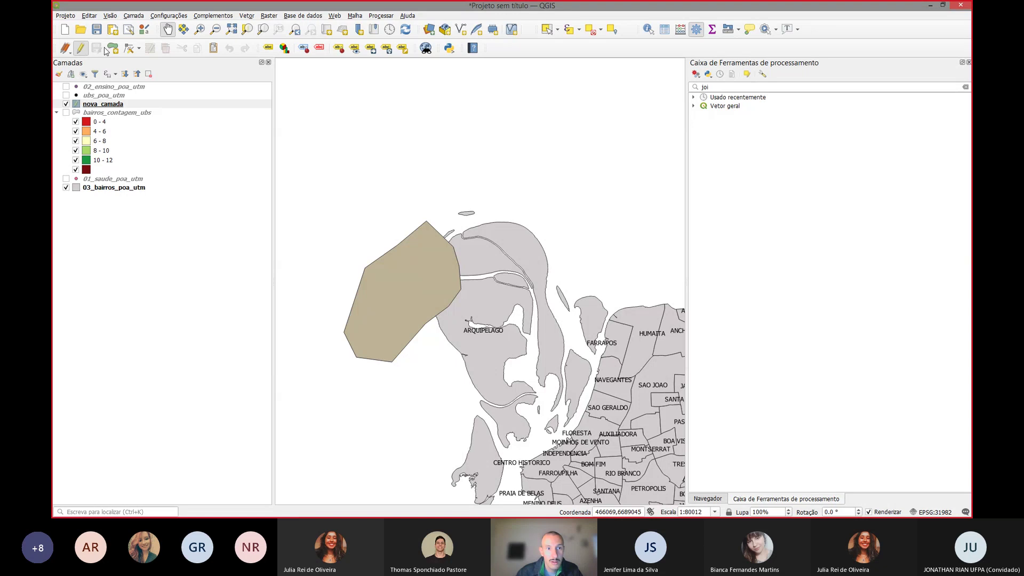
{"action": "left_click", "coordinate": [110, 49]}
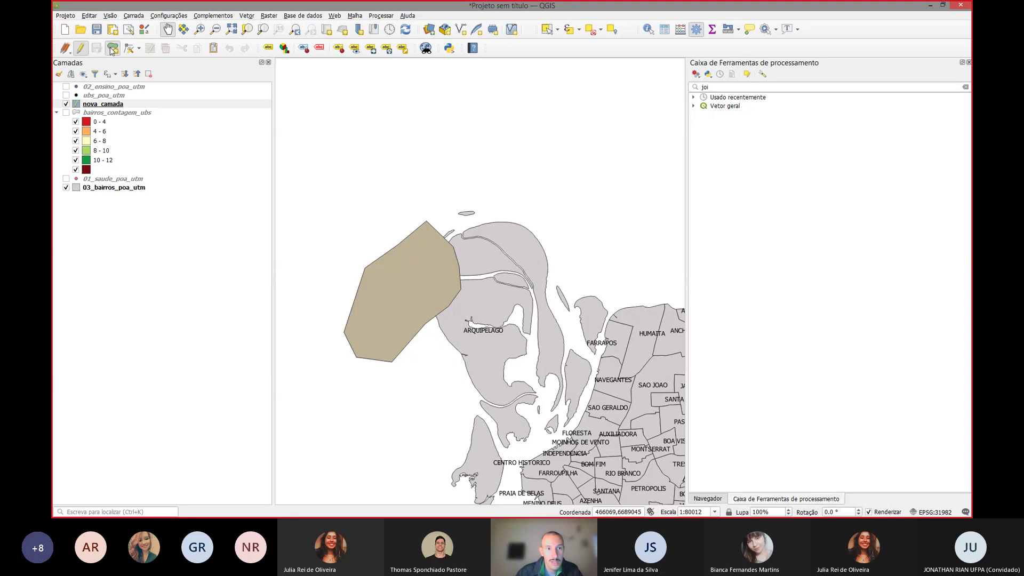
{"action": "left_click", "coordinate": [415, 210]}
{"action": "scroll", "coordinate": [427, 221], "scroll_direction": "up", "scroll_amount": 2}
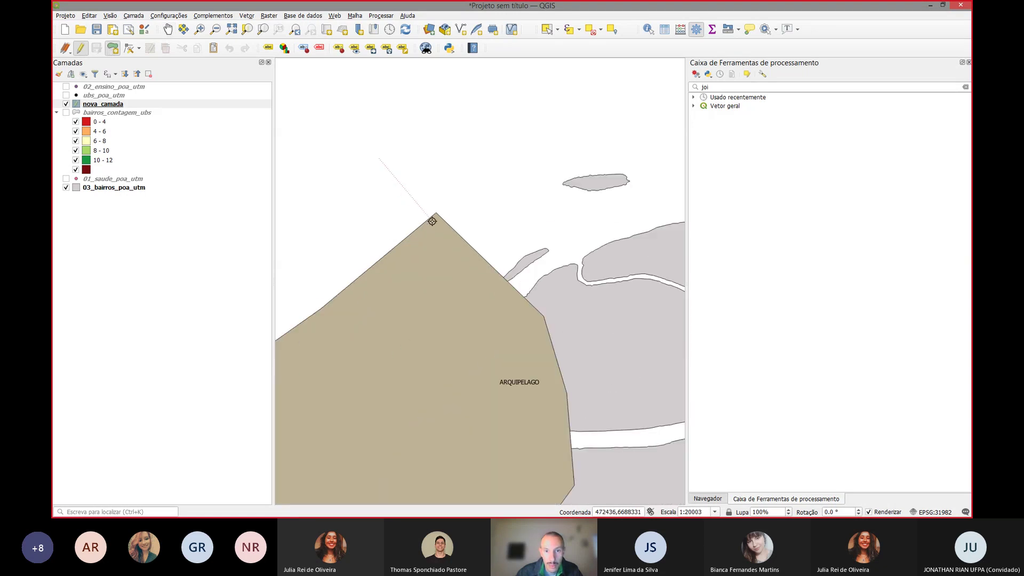
{"action": "scroll", "coordinate": [432, 221], "scroll_direction": "up", "scroll_amount": 3}
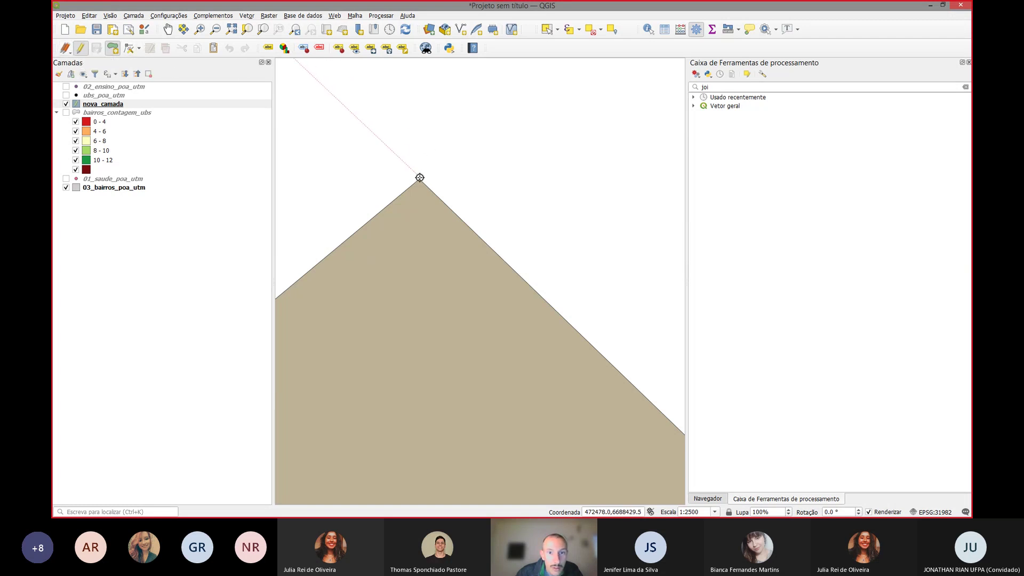
{"action": "scroll", "coordinate": [408, 155], "scroll_direction": "down", "scroll_amount": 2}
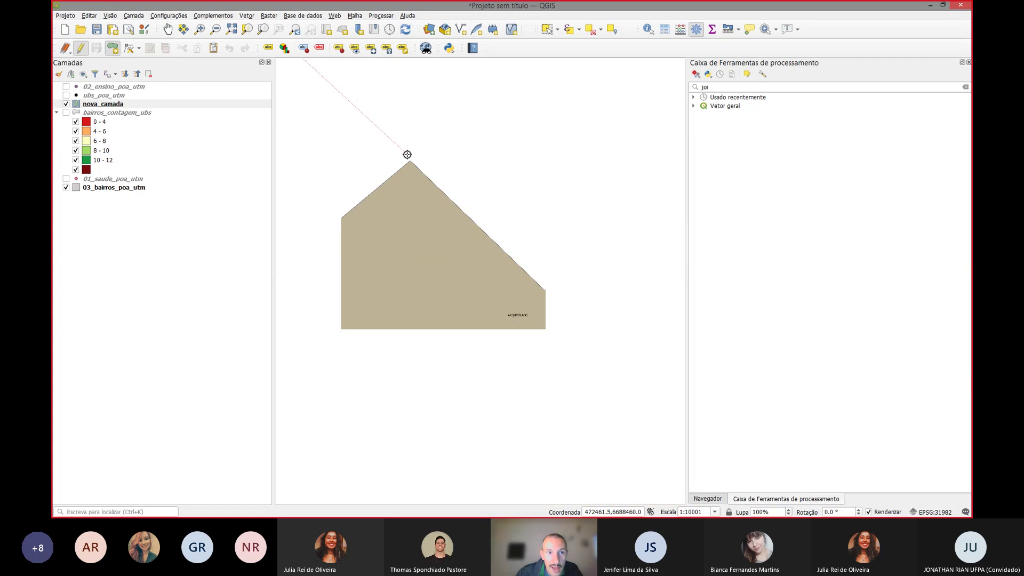
{"action": "scroll", "coordinate": [408, 155], "scroll_direction": "up", "scroll_amount": 2}
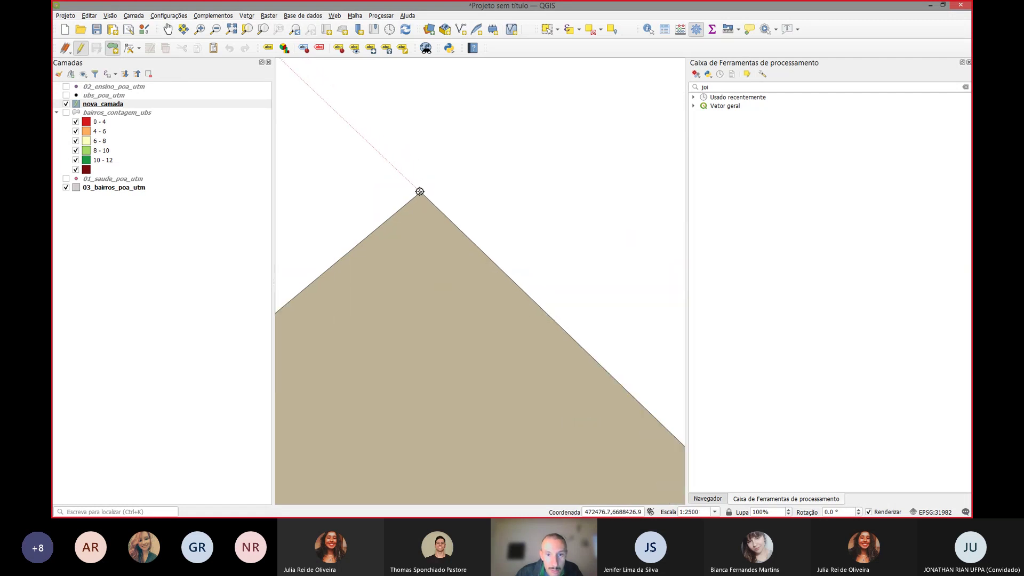
{"action": "left_click", "coordinate": [384, 128]}
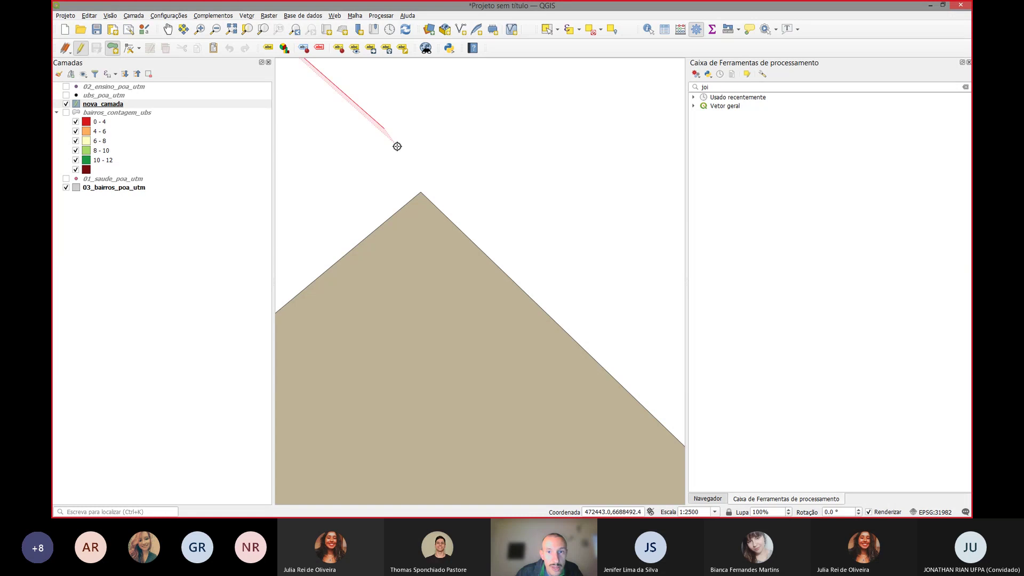
{"action": "scroll", "coordinate": [421, 192], "scroll_direction": "down", "scroll_amount": 2}
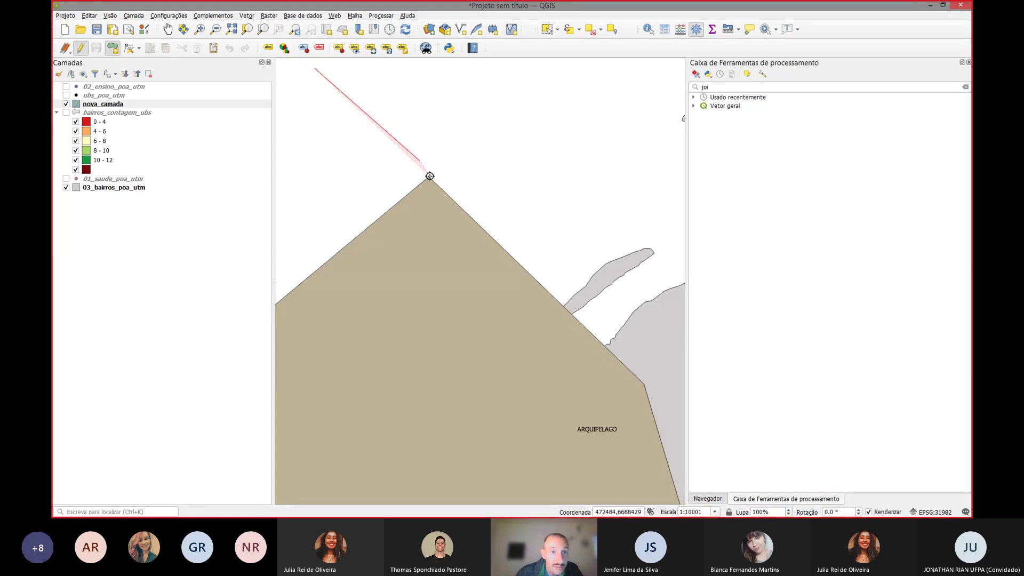
{"action": "left_click", "coordinate": [429, 176]}
{"action": "left_click", "coordinate": [370, 178]}
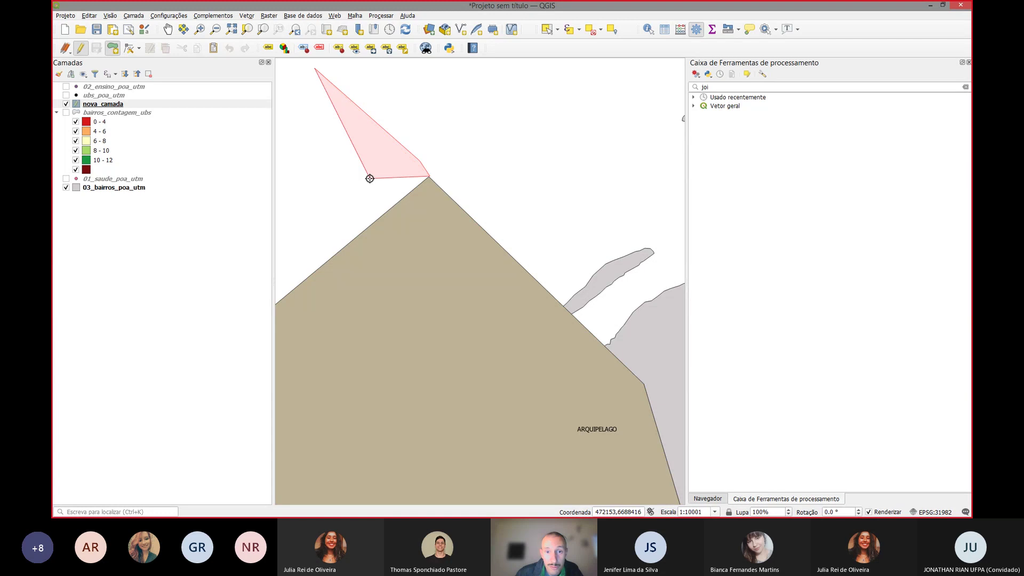
{"action": "right_click", "coordinate": [370, 179]}
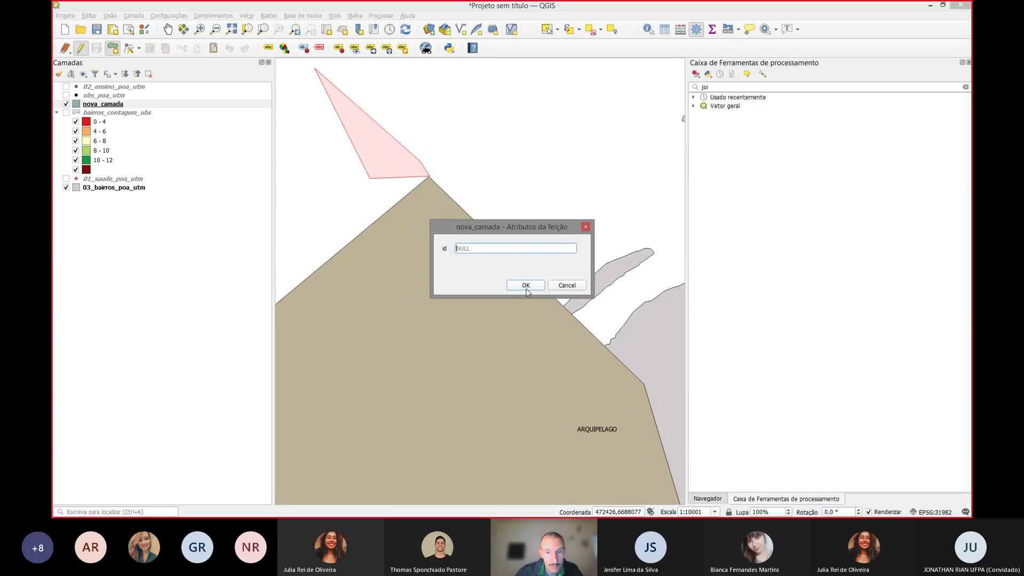
{"action": "left_click", "coordinate": [526, 286]}
Step: Save the small polygon in nova_camada and stop editing the layer
{"action": "scroll", "coordinate": [410, 160], "scroll_direction": "down", "scroll_amount": 2}
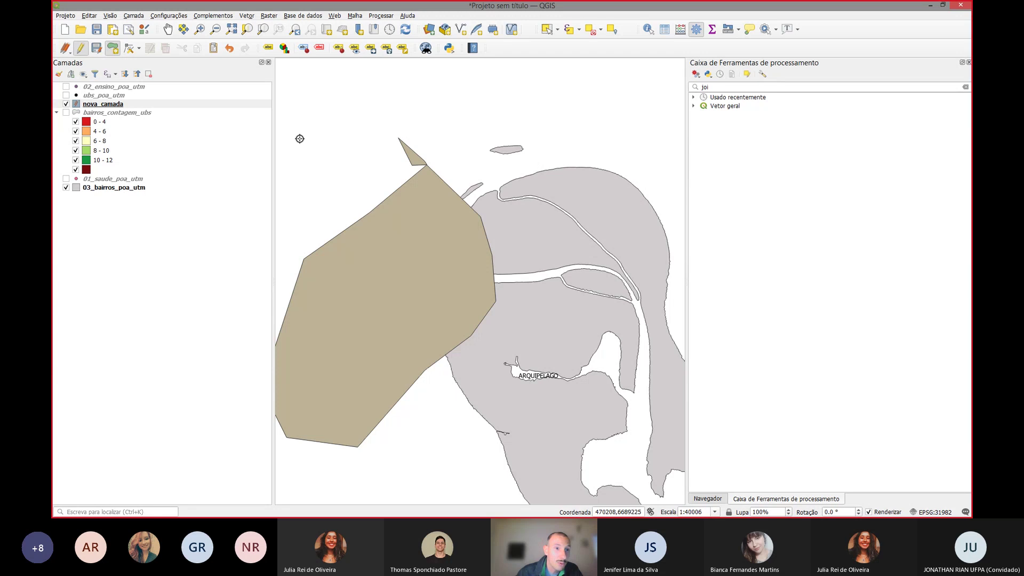
{"action": "left_click", "coordinate": [113, 49]}
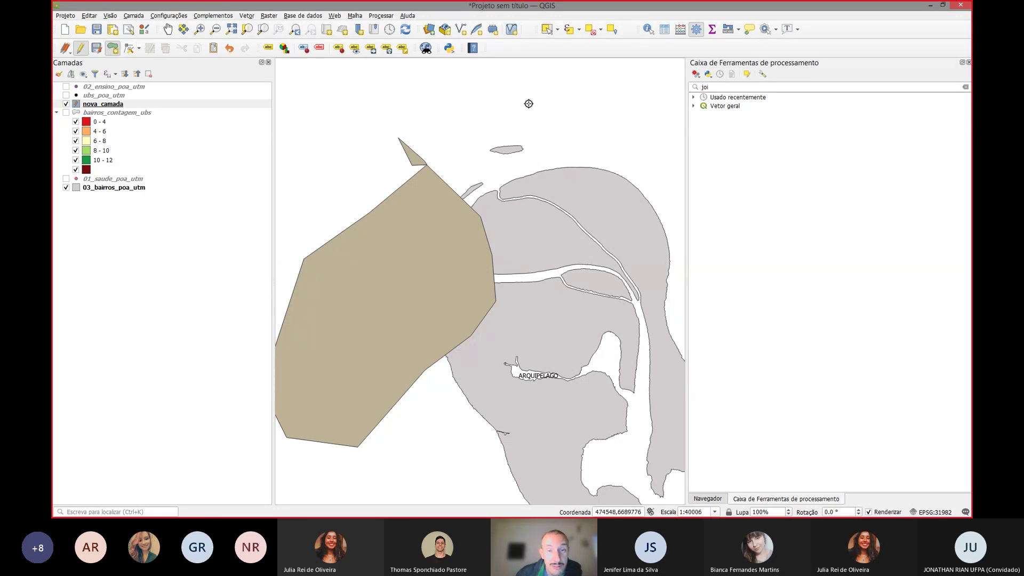
{"action": "left_click", "coordinate": [96, 49]}
{"action": "left_click", "coordinate": [80, 49]}
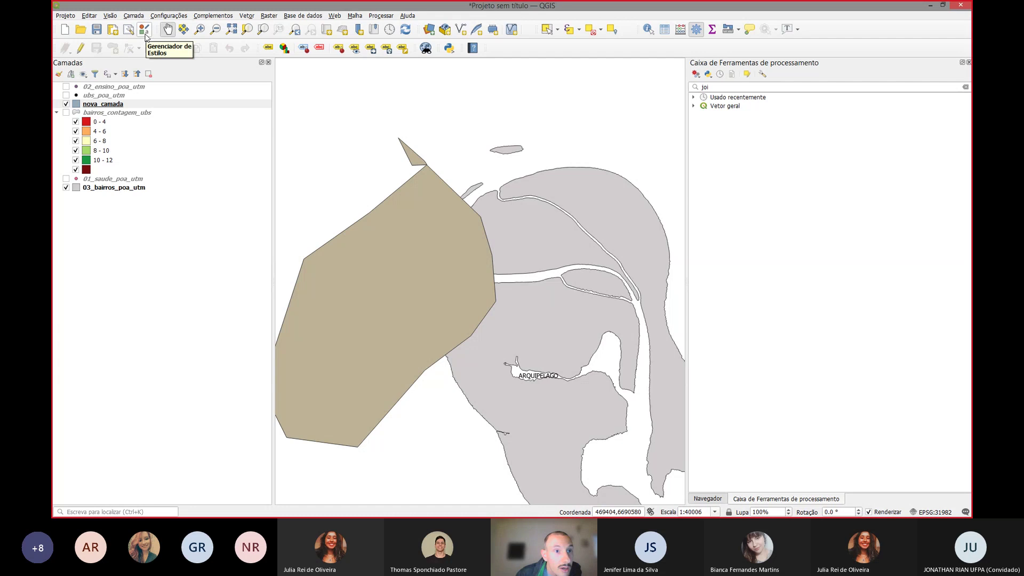
{"action": "left_click_drag", "start_coordinate": [325, 294], "coordinate": [340, 284]}
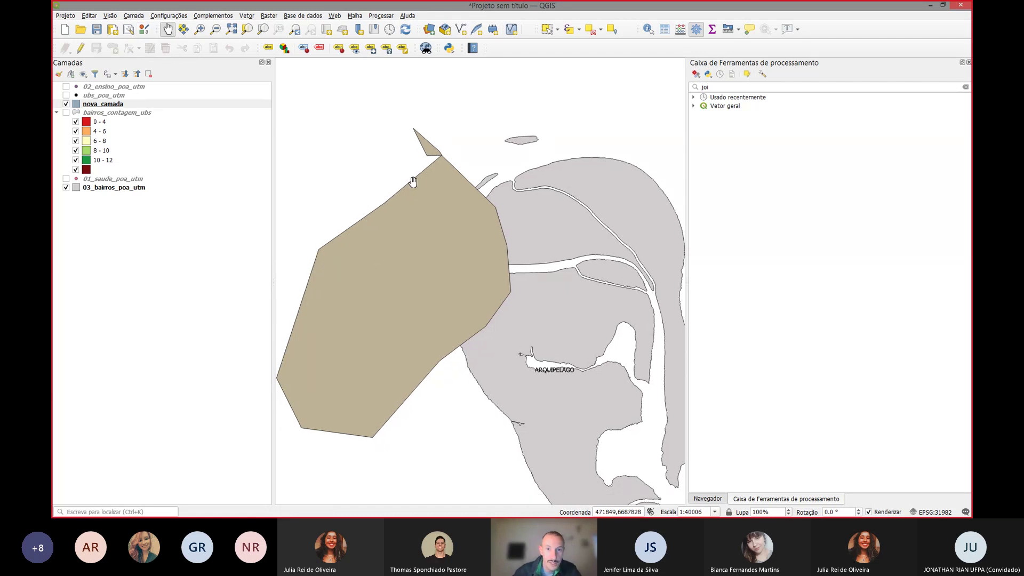
{"action": "left_click_drag", "start_coordinate": [437, 226], "coordinate": [457, 219]}
{"action": "left_click_drag", "start_coordinate": [441, 346], "coordinate": [438, 343]}
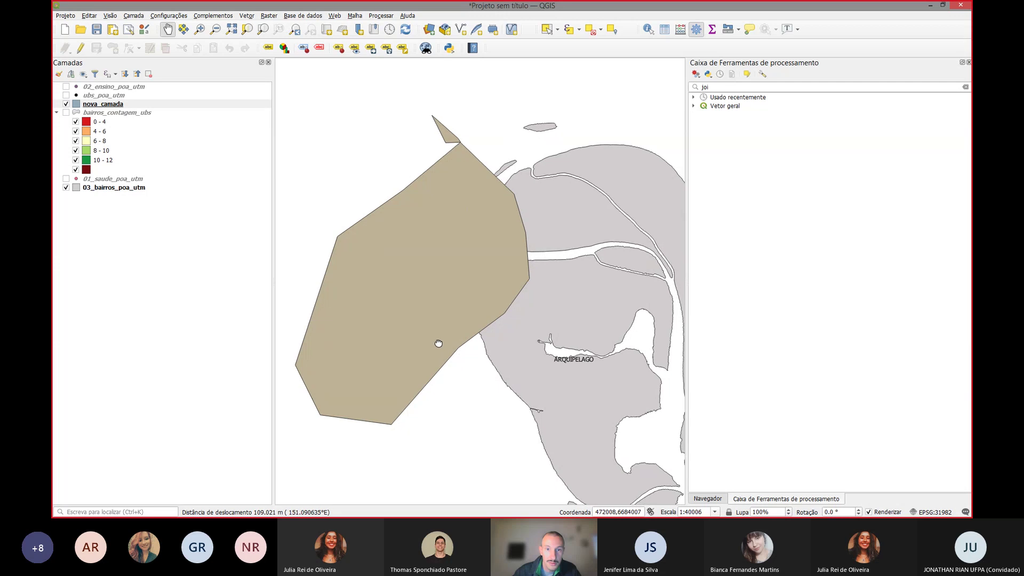
{"action": "scroll", "coordinate": [434, 255], "scroll_direction": "down", "scroll_amount": 1}
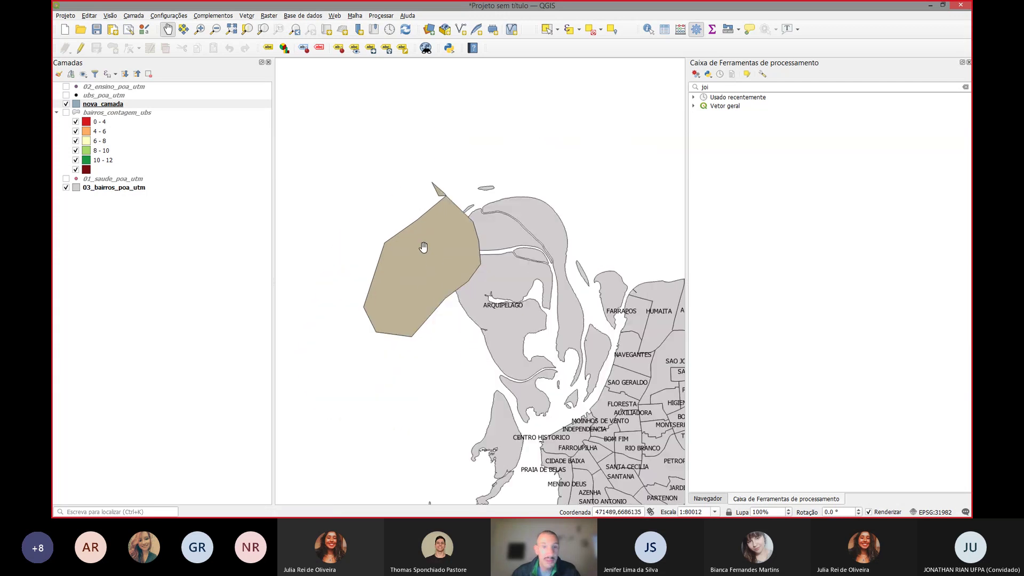
{"action": "left_click_drag", "start_coordinate": [423, 247], "coordinate": [391, 254]}
{"action": "scroll", "coordinate": [391, 254], "scroll_direction": "up", "scroll_amount": 1}
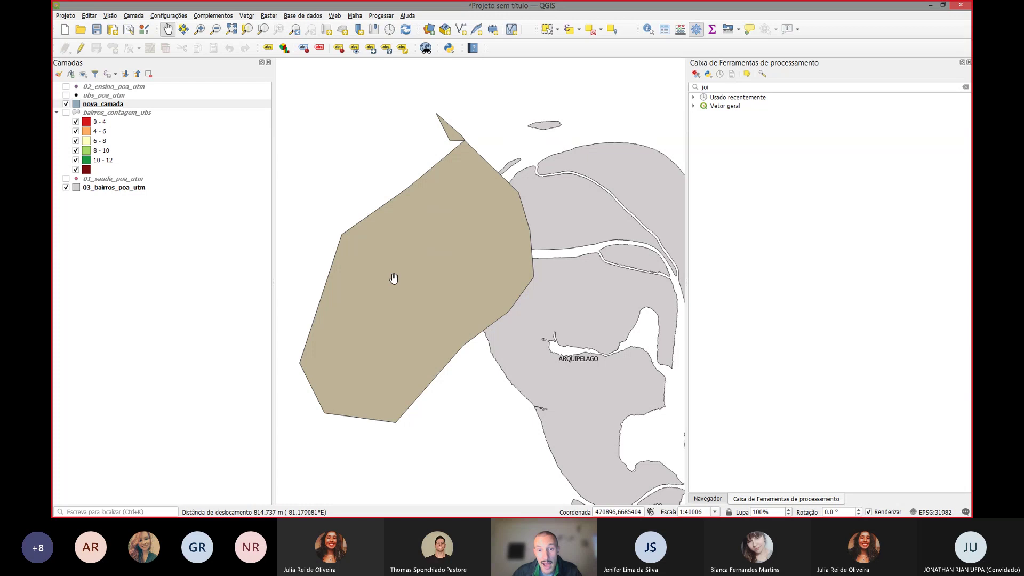
{"action": "scroll", "coordinate": [371, 242], "scroll_direction": "down", "scroll_amount": 1}
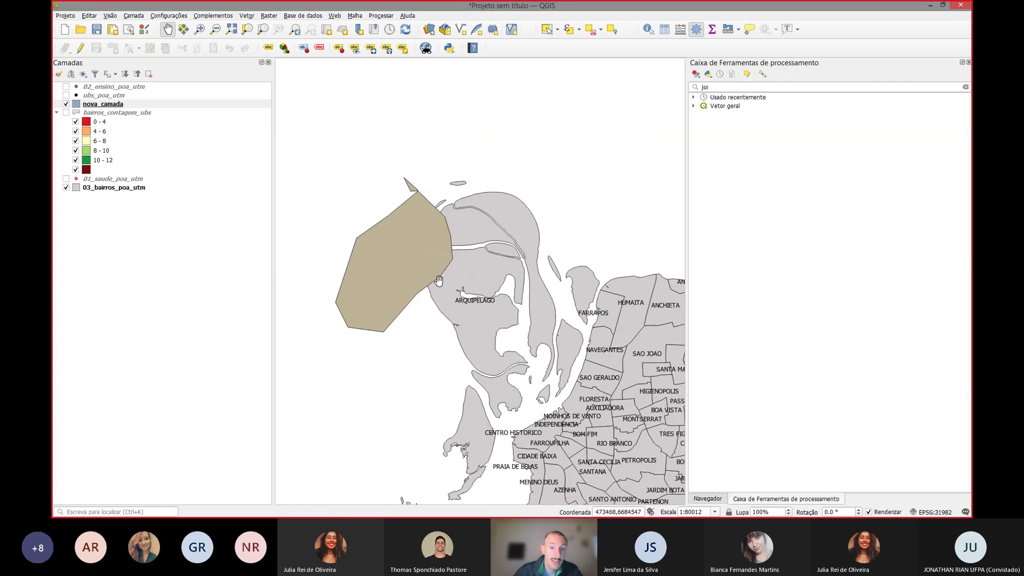
{"action": "left_click_drag", "start_coordinate": [547, 399], "coordinate": [506, 342]}
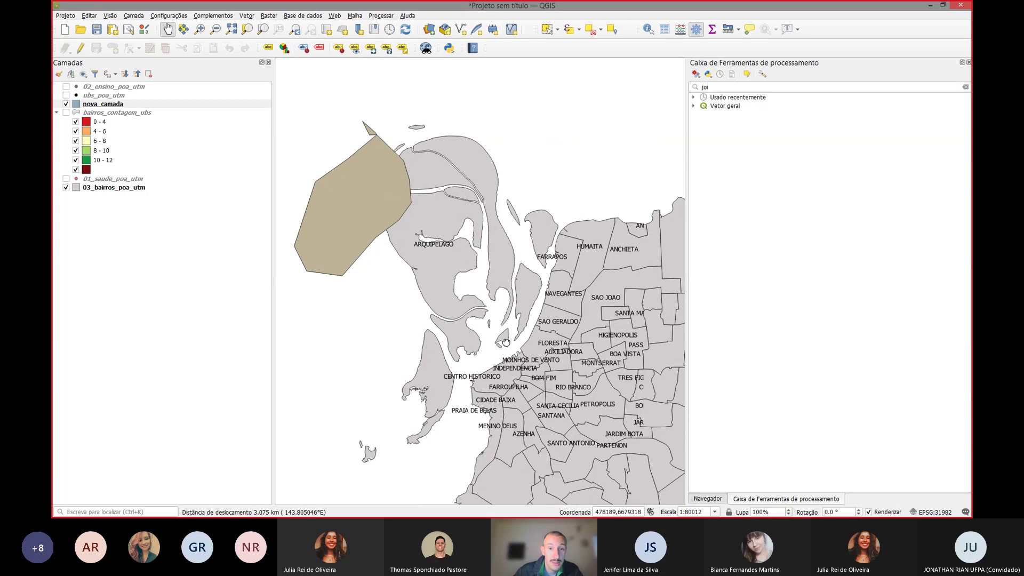
Step: Review the Prática 4 analysis topics on the presentation slide, and return to QGIS
{"action": "left_click", "coordinate": [95, 104]}
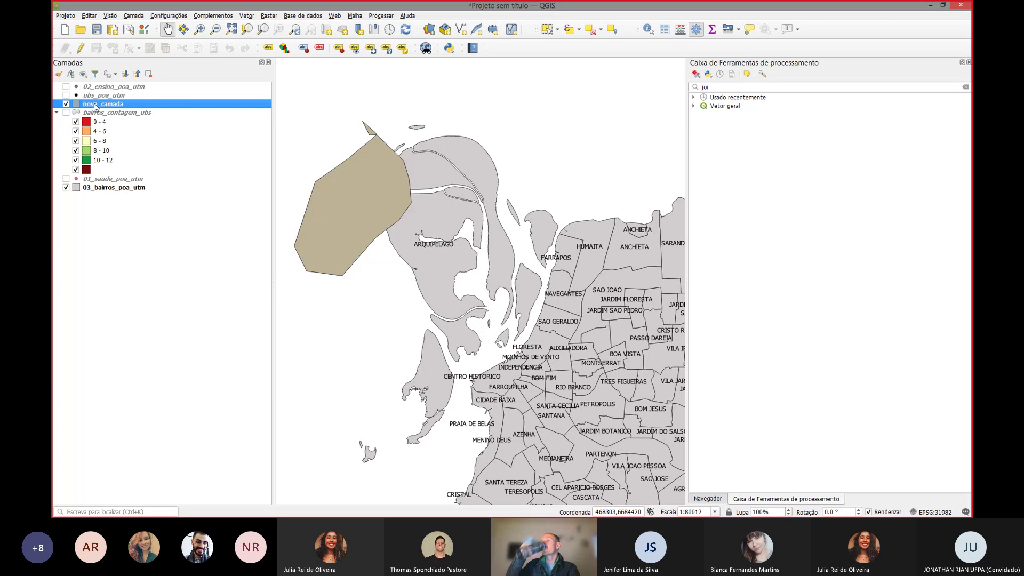
{"action": "key", "text": "alt+Tab"}
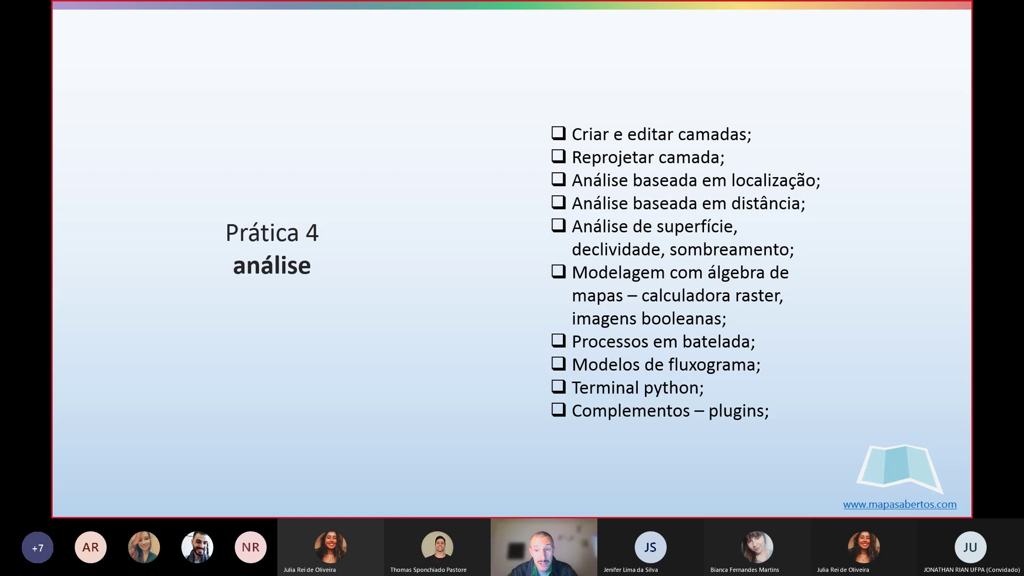
{"action": "key", "text": "alt+Tab"}
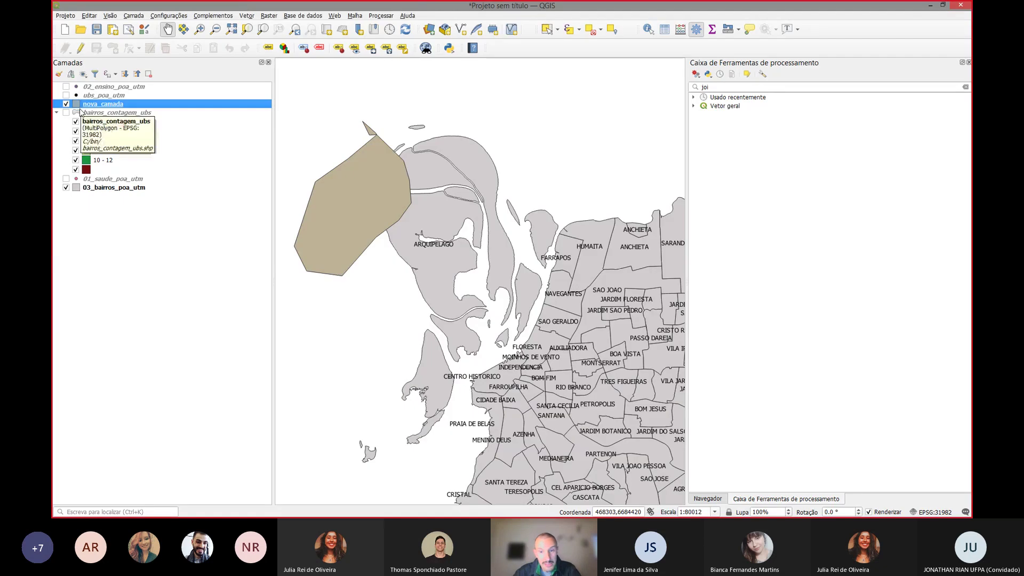
Step: Hide the nova_camada layer and remove it from the project
{"action": "left_click", "coordinate": [66, 104]}
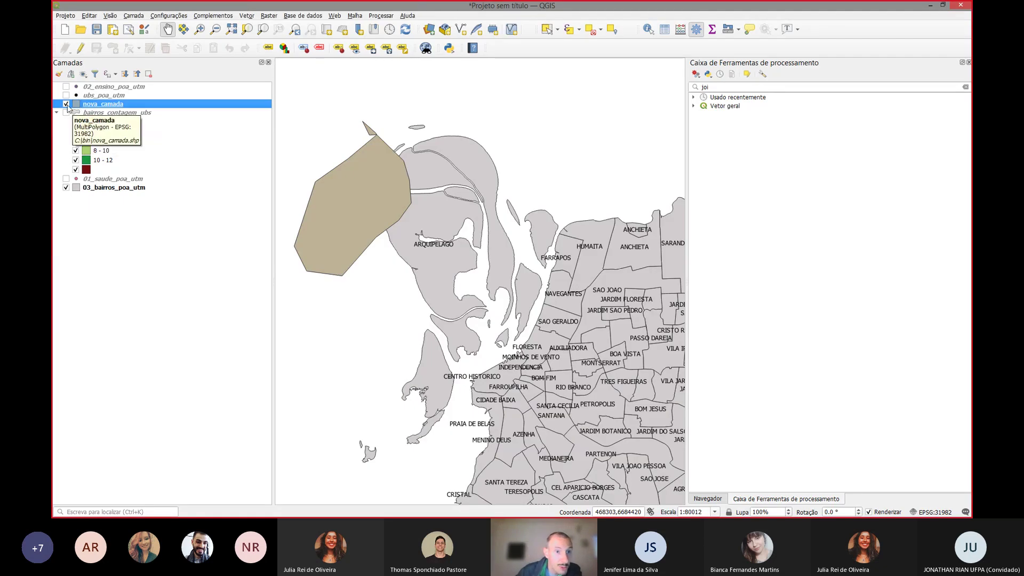
{"action": "right_click", "coordinate": [93, 106]}
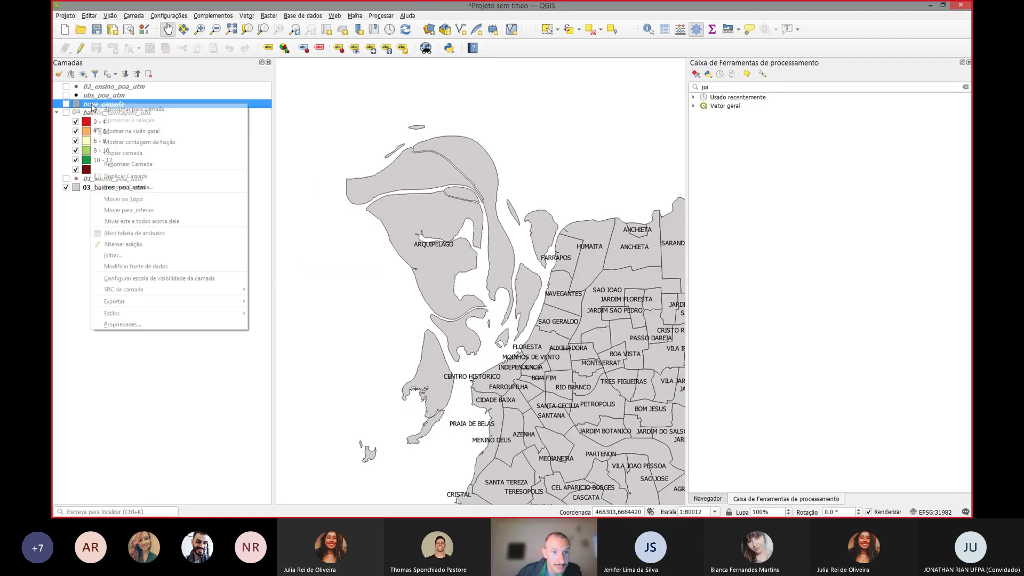
{"action": "left_click", "coordinate": [126, 187]}
{"action": "left_click", "coordinate": [507, 274]}
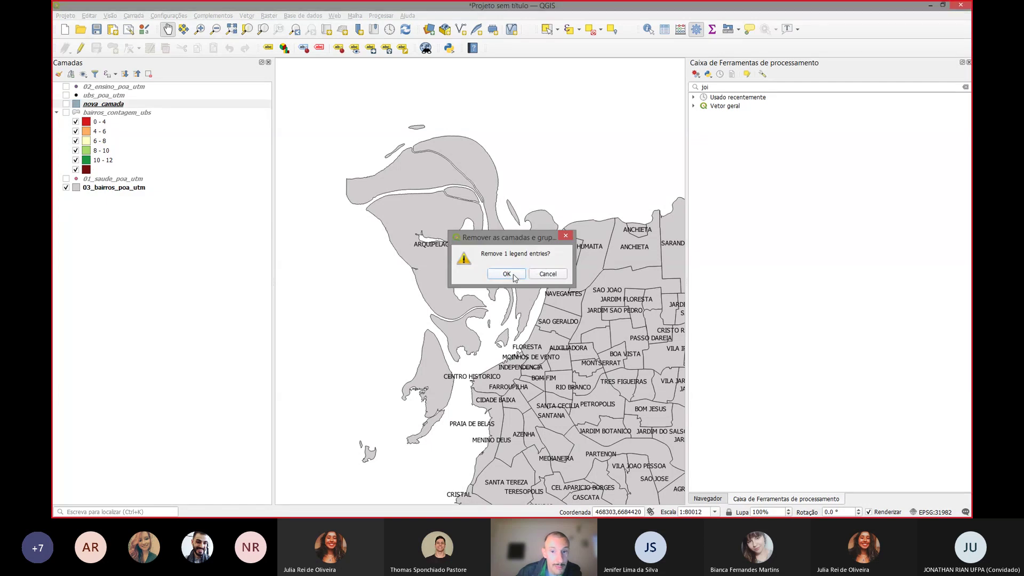
{"action": "left_click_drag", "start_coordinate": [521, 316], "coordinate": [442, 204]}
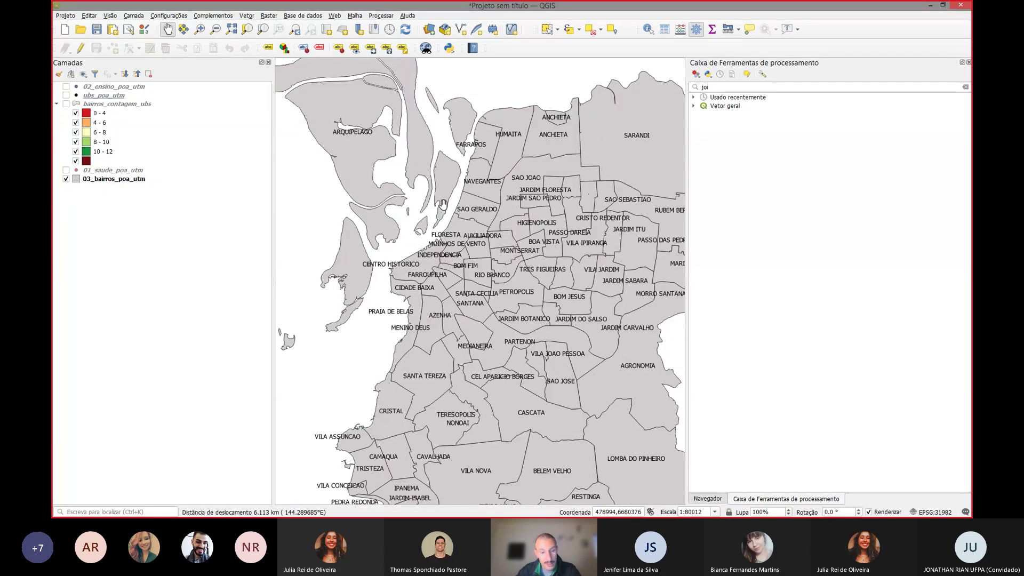
Step: Switch to the Microsoft Teams meeting, check the participant list and the meeting chat for questions, and return to QGIS
{"action": "scroll", "coordinate": [453, 221], "scroll_direction": "down", "scroll_amount": 1}
{"action": "left_click_drag", "start_coordinate": [475, 259], "coordinate": [459, 215]}
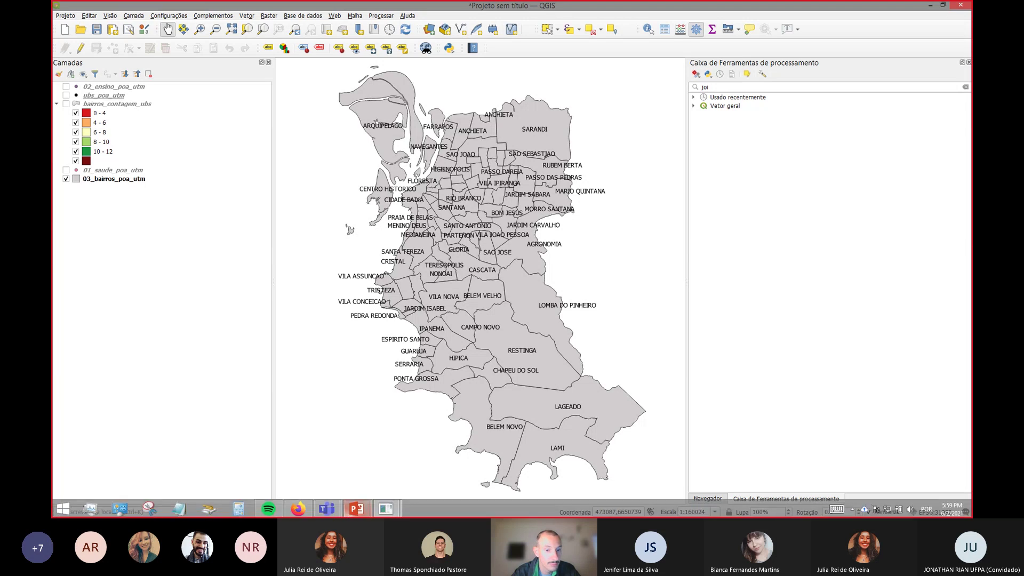
{"action": "mouse_move", "coordinate": [302, 513]}
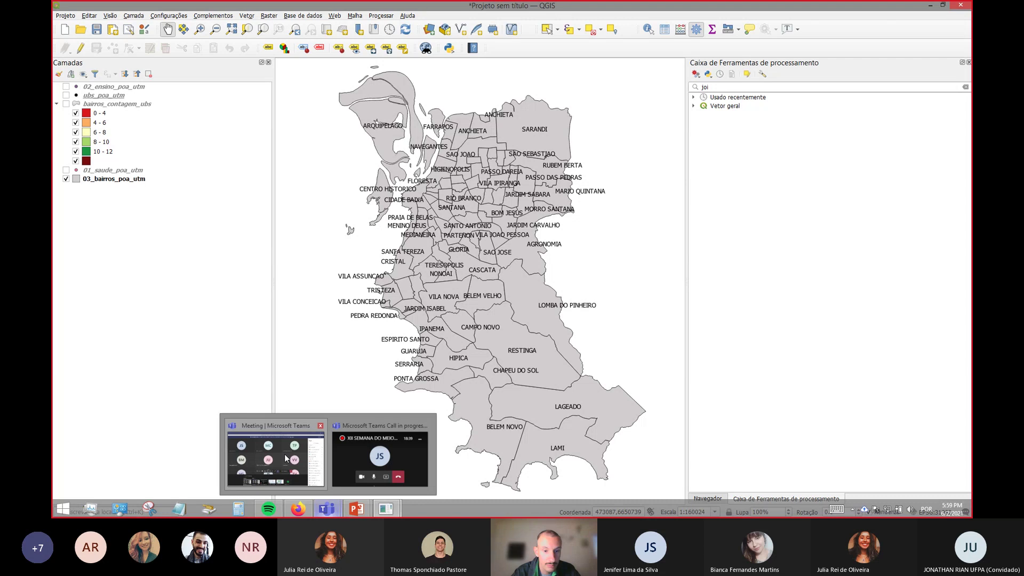
{"action": "left_click", "coordinate": [284, 454]}
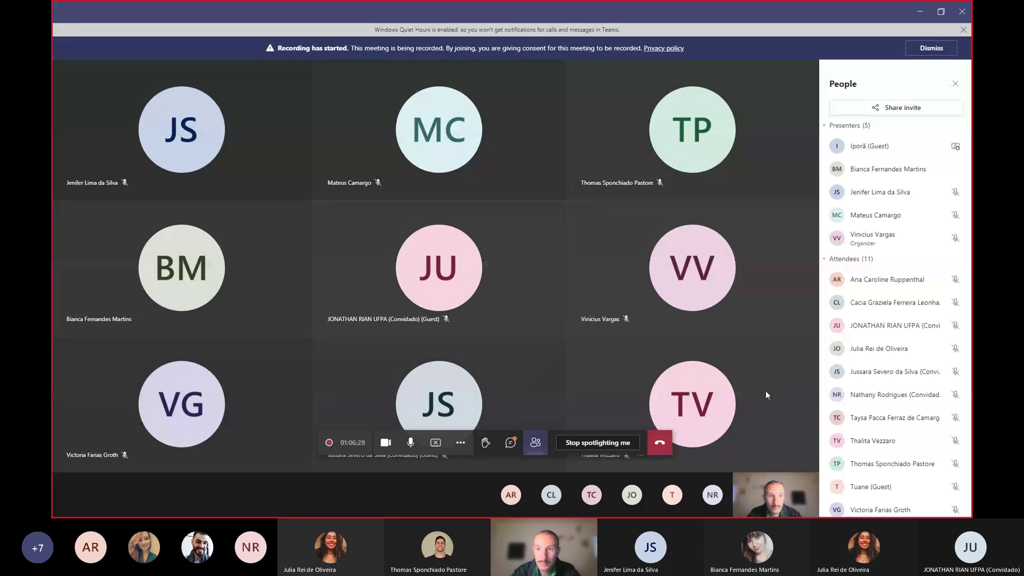
{"action": "scroll", "coordinate": [918, 368], "scroll_direction": "down", "scroll_amount": 1}
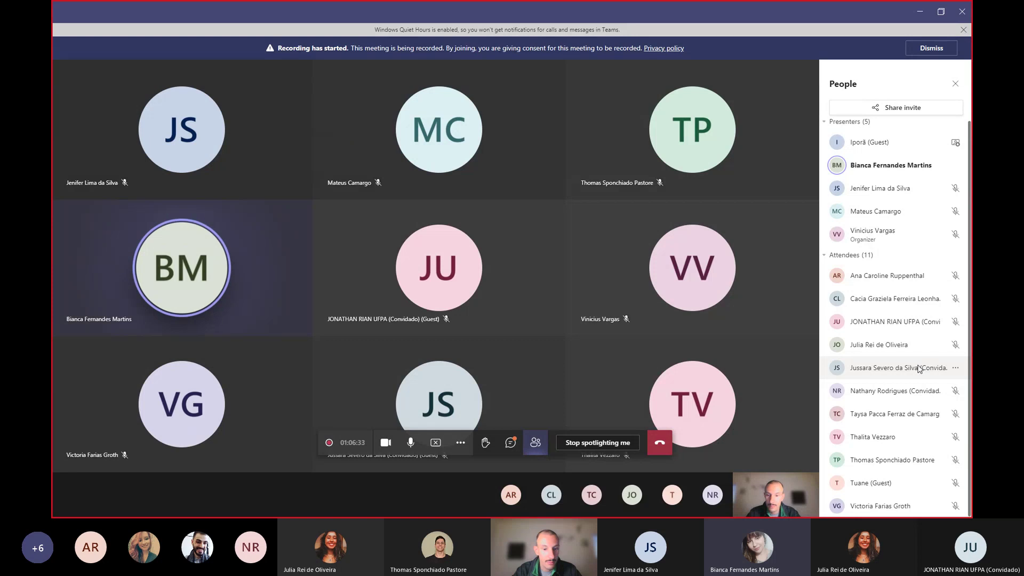
{"action": "key", "text": "XF86AudioLowerVolume"}
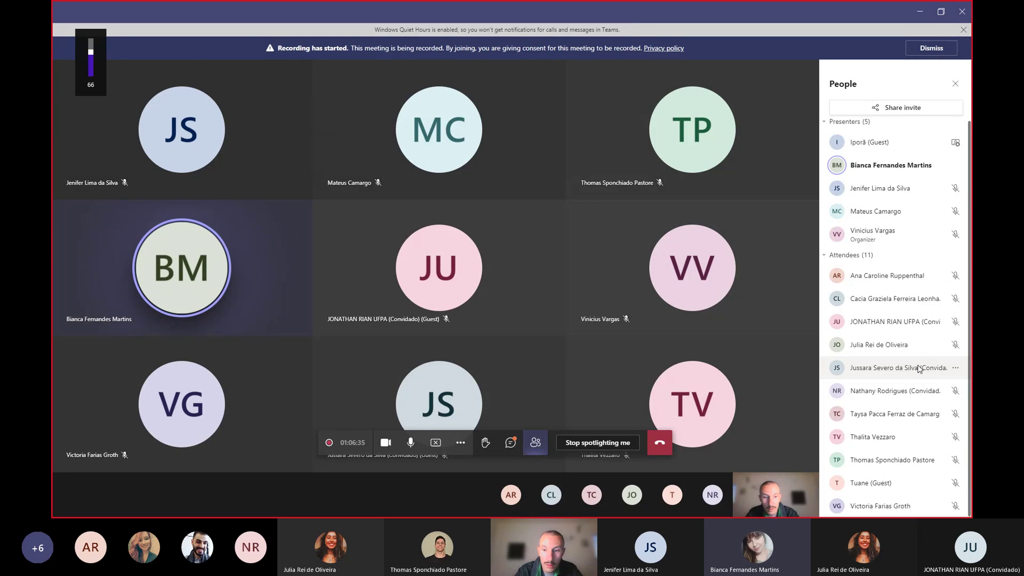
{"action": "left_click", "coordinate": [516, 453]}
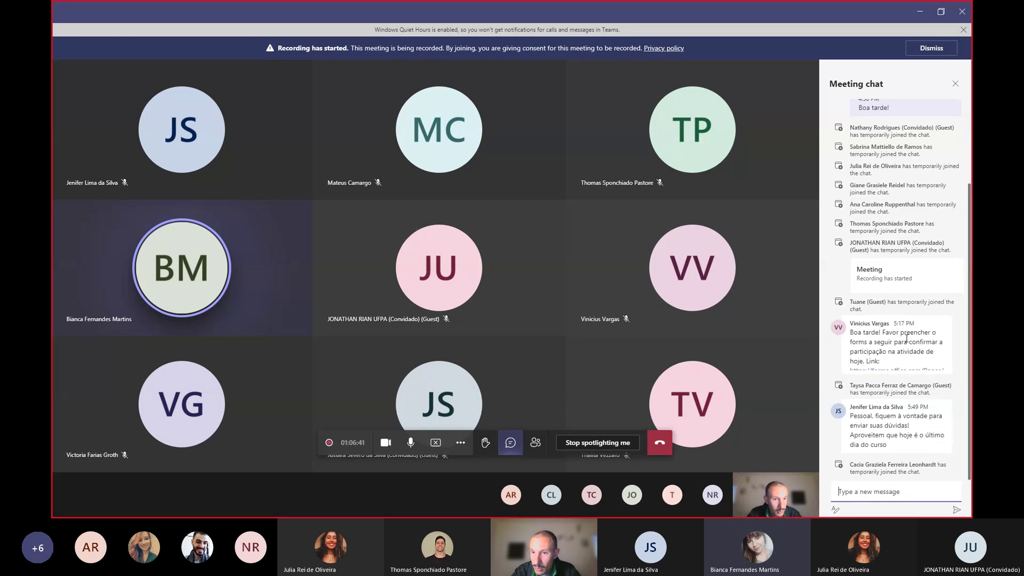
{"action": "scroll", "coordinate": [906, 338], "scroll_direction": "up", "scroll_amount": 4}
{"action": "scroll", "coordinate": [907, 341], "scroll_direction": "down", "scroll_amount": 4}
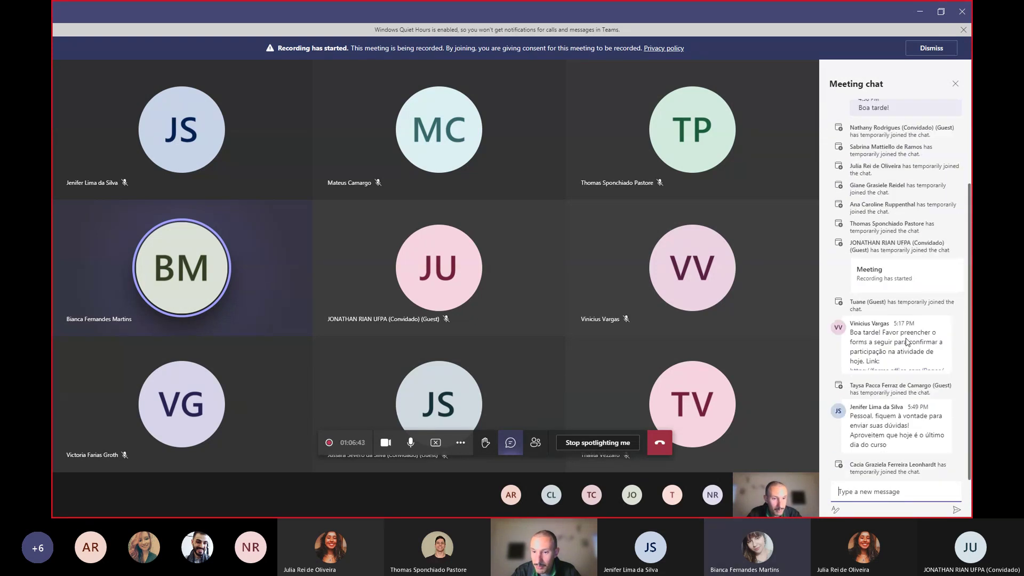
{"action": "key", "text": "alt+Tab"}
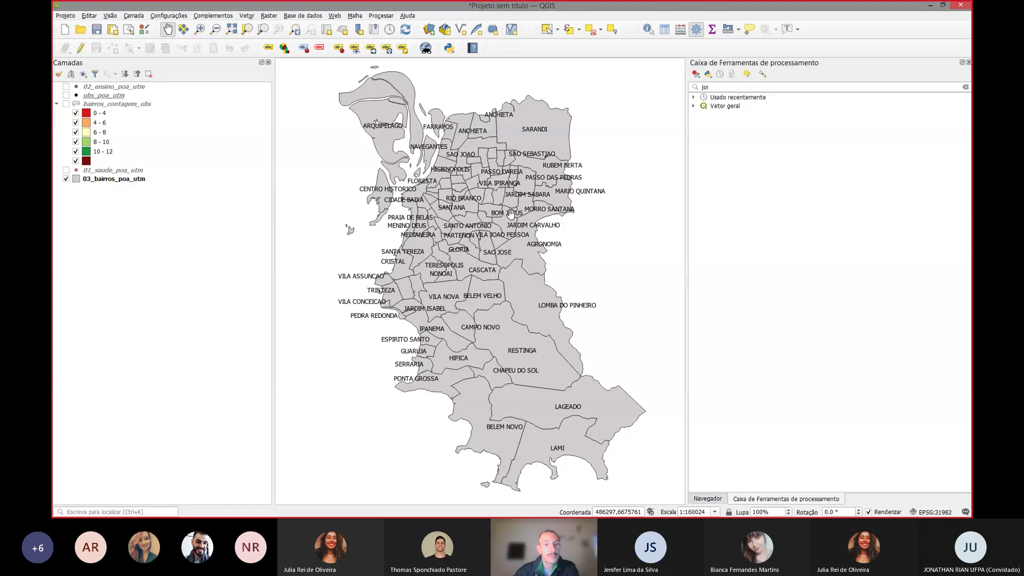
Step: Clear the search filter of the processing toolbox
{"action": "left_click_drag", "start_coordinate": [332, 157], "coordinate": [327, 159]}
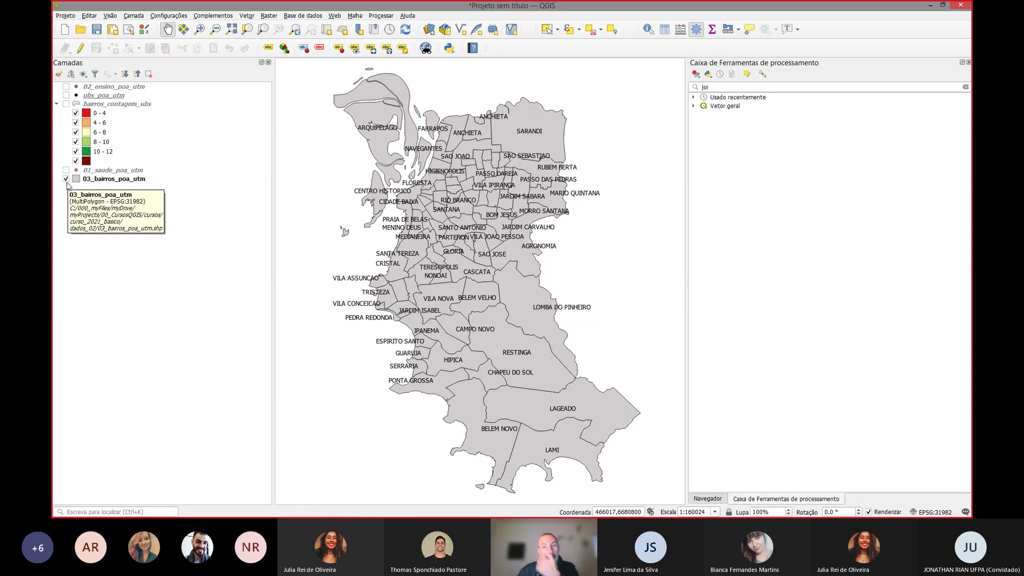
{"action": "left_click", "coordinate": [966, 87]}
{"action": "left_click_drag", "start_coordinate": [597, 133], "coordinate": [598, 133]}
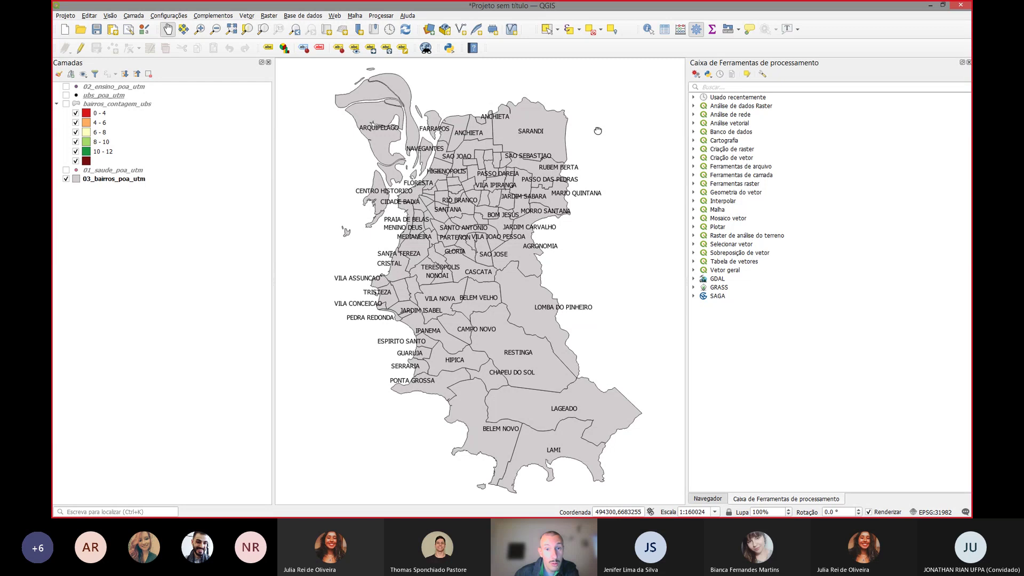
{"action": "left_click_drag", "start_coordinate": [598, 131], "coordinate": [591, 133]}
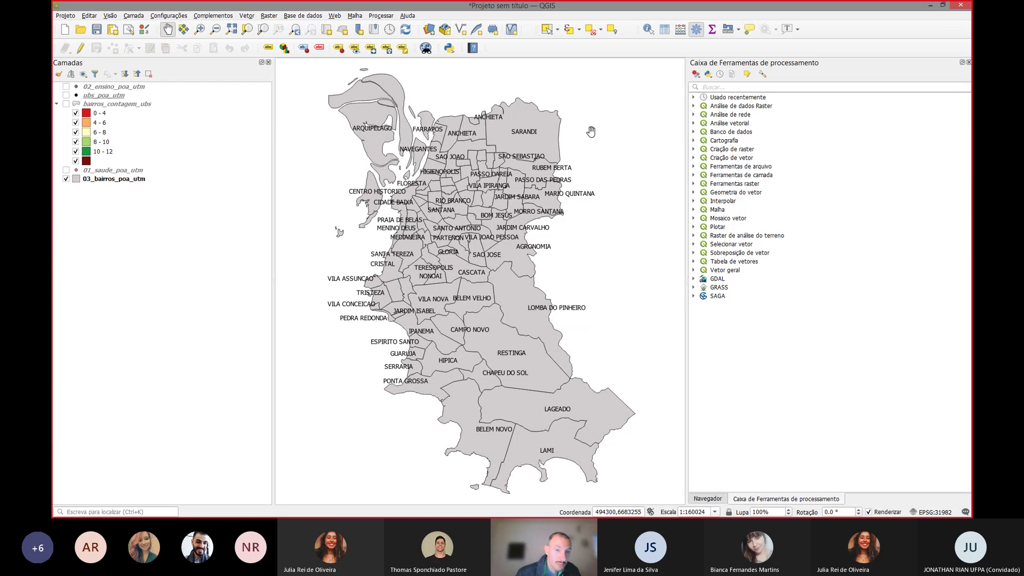
Step: Show the ubs_poa_utm points over the neighbourhoods, examine their distribution across the city, and hide the layer again
{"action": "left_click", "coordinate": [66, 95]}
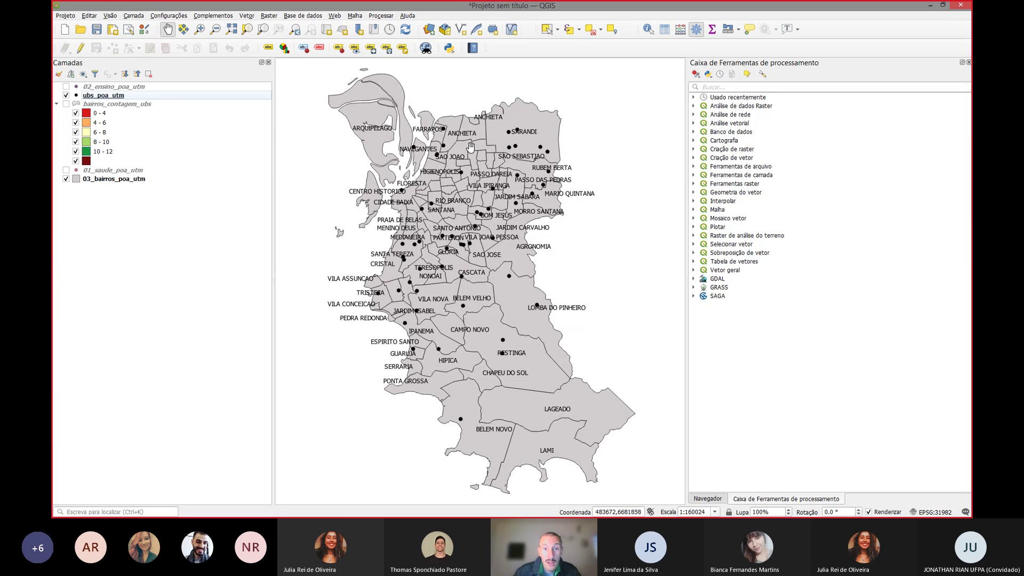
{"action": "scroll", "coordinate": [436, 129], "scroll_direction": "up", "scroll_amount": 1}
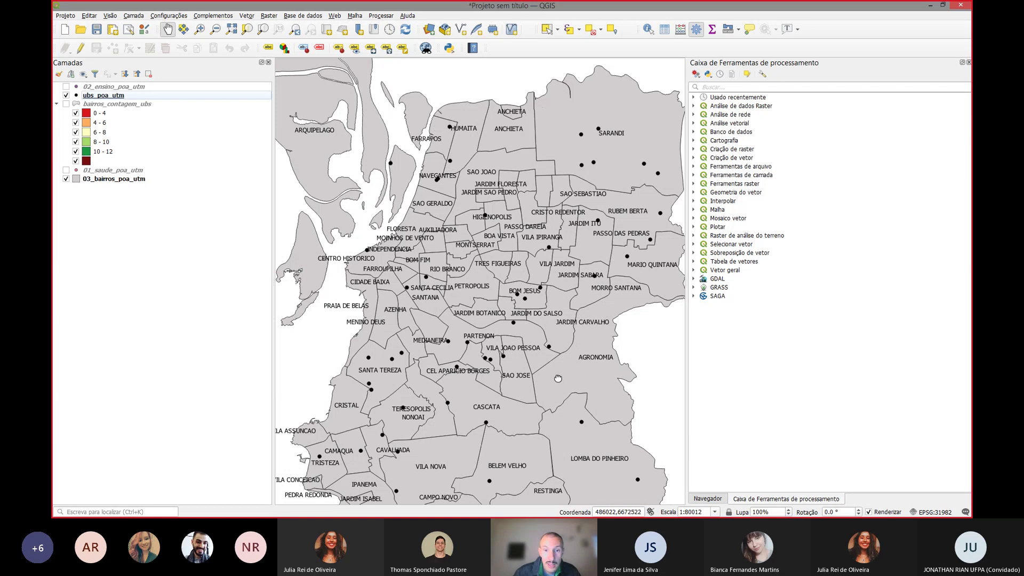
{"action": "left_click_drag", "start_coordinate": [559, 379], "coordinate": [459, 197]}
{"action": "scroll", "coordinate": [449, 178], "scroll_direction": "down", "scroll_amount": 1}
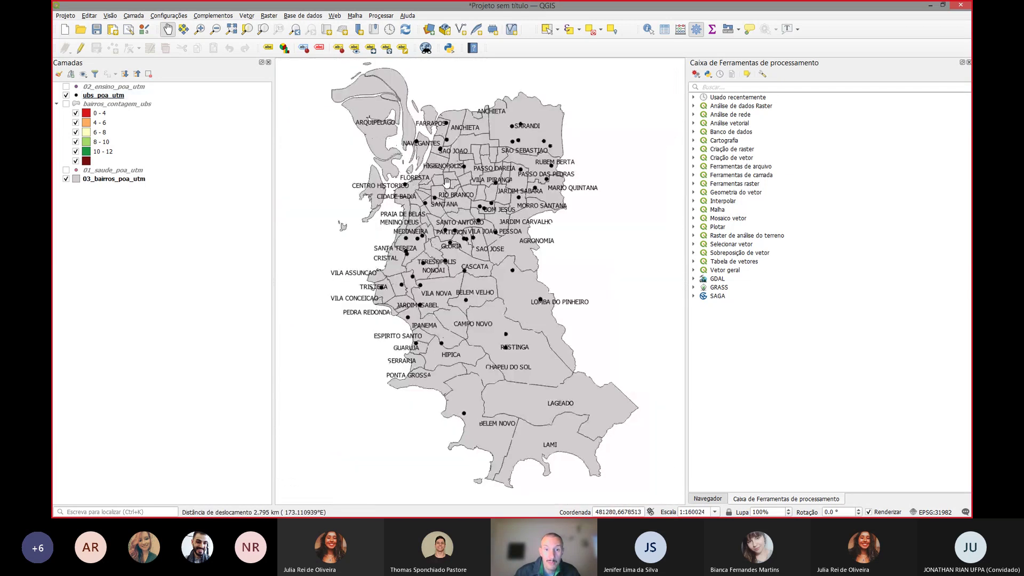
{"action": "left_click_drag", "start_coordinate": [515, 277], "coordinate": [521, 280]}
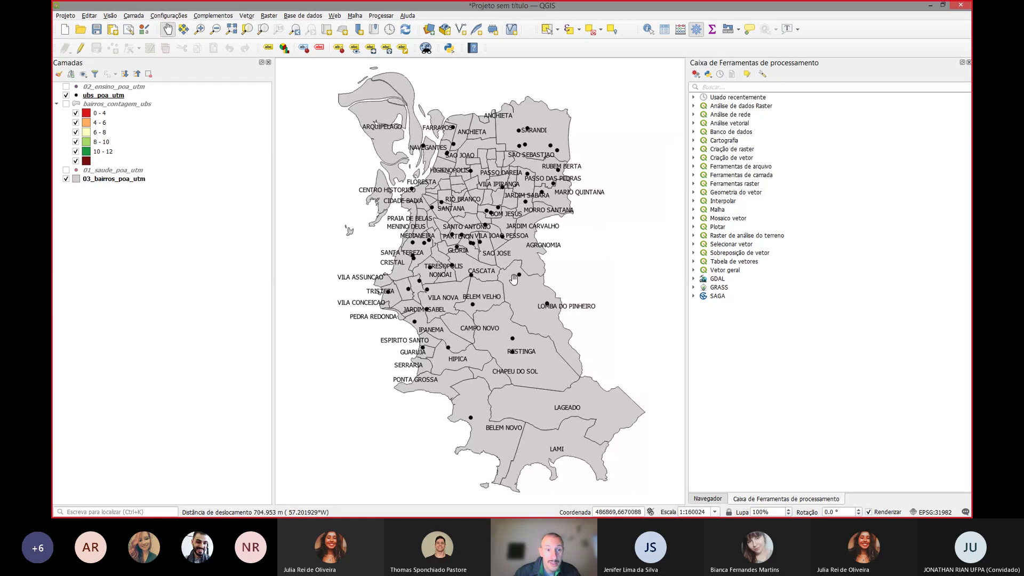
{"action": "left_click", "coordinate": [66, 95]}
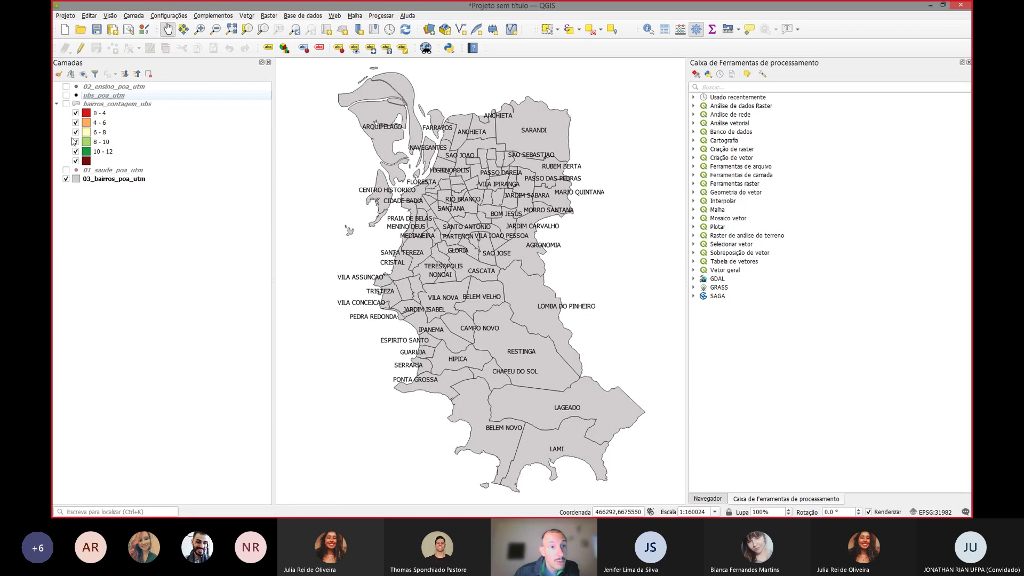
Step: Show the 02_ensino_poa_utm school points and hide the 03_bairros_poa_utm neighbourhood layer
{"action": "left_click", "coordinate": [66, 86]}
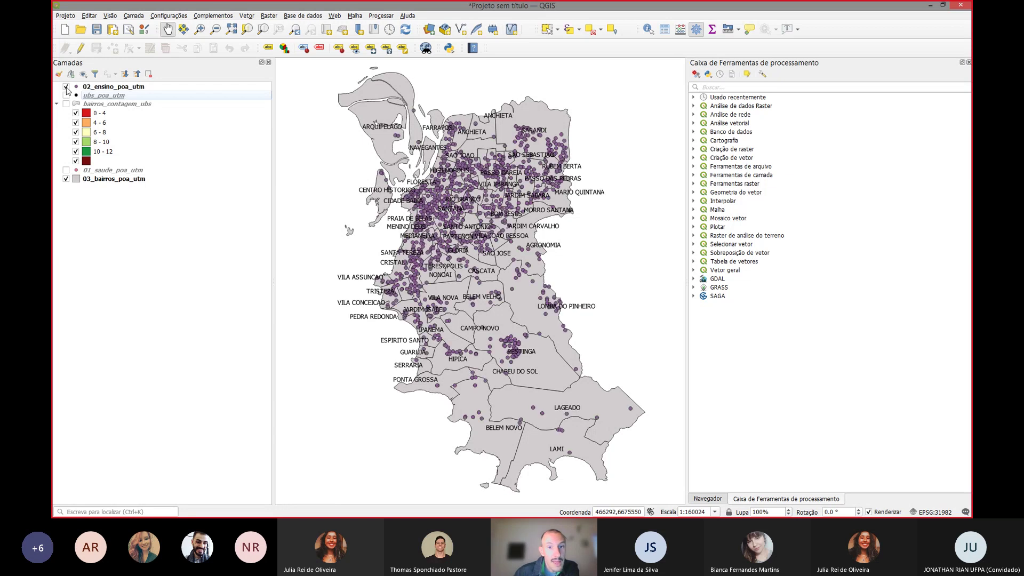
{"action": "scroll", "coordinate": [437, 143], "scroll_direction": "up", "scroll_amount": 2}
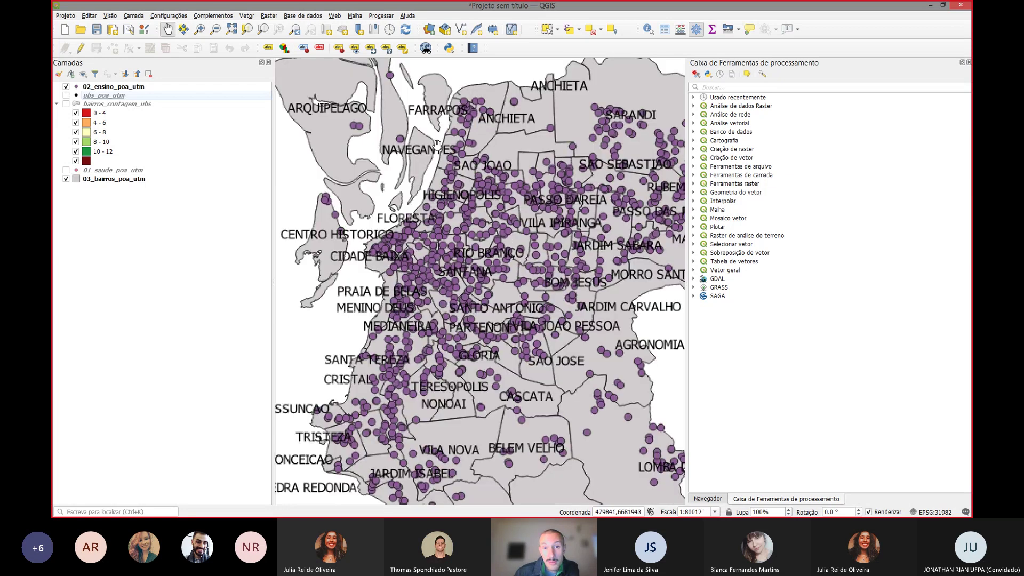
{"action": "left_click", "coordinate": [66, 178]}
{"action": "scroll", "coordinate": [432, 185], "scroll_direction": "down", "scroll_amount": 1}
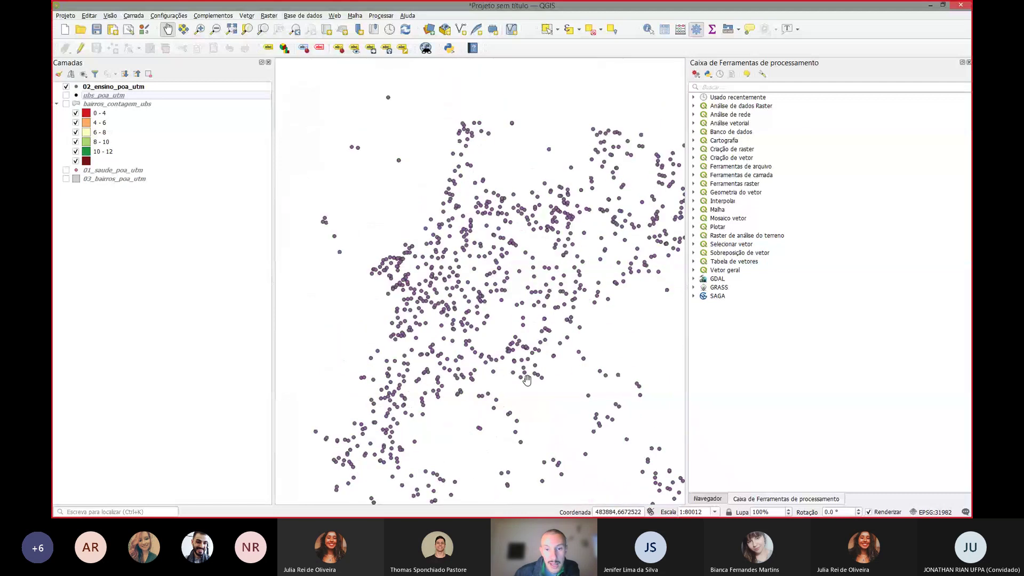
{"action": "scroll", "coordinate": [527, 380], "scroll_direction": "down", "scroll_amount": 1}
{"action": "left_click_drag", "start_coordinate": [527, 380], "coordinate": [489, 263]}
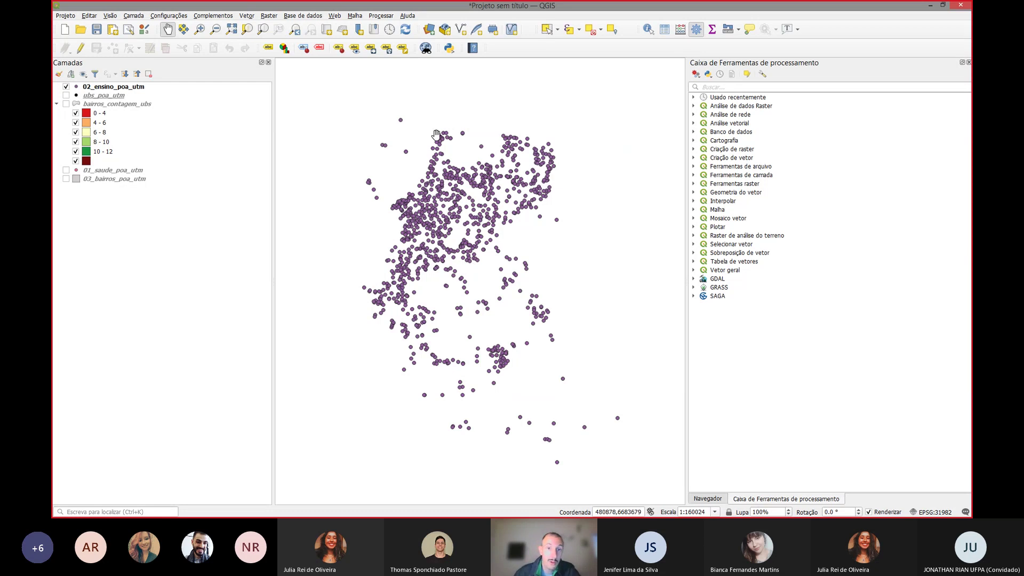
{"action": "scroll", "coordinate": [436, 134], "scroll_direction": "up", "scroll_amount": 1}
{"action": "scroll", "coordinate": [436, 135], "scroll_direction": "up", "scroll_amount": 1}
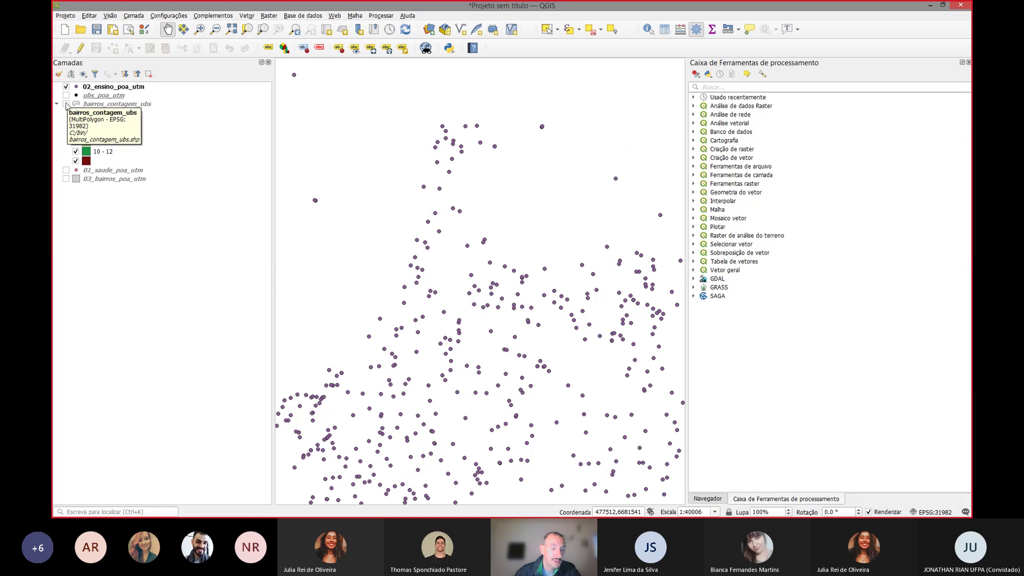
Step: Collapse the bairros_contagem_ubs legend, make 01_saude_poa_utm visible and active, and clear its feature selection
{"action": "left_click", "coordinate": [57, 104]}
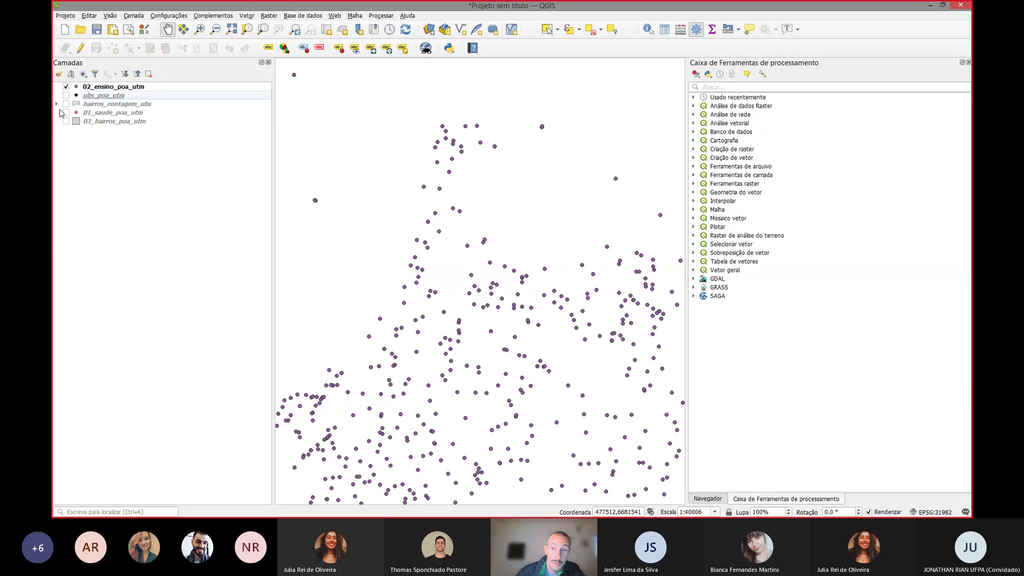
{"action": "left_click", "coordinate": [66, 113]}
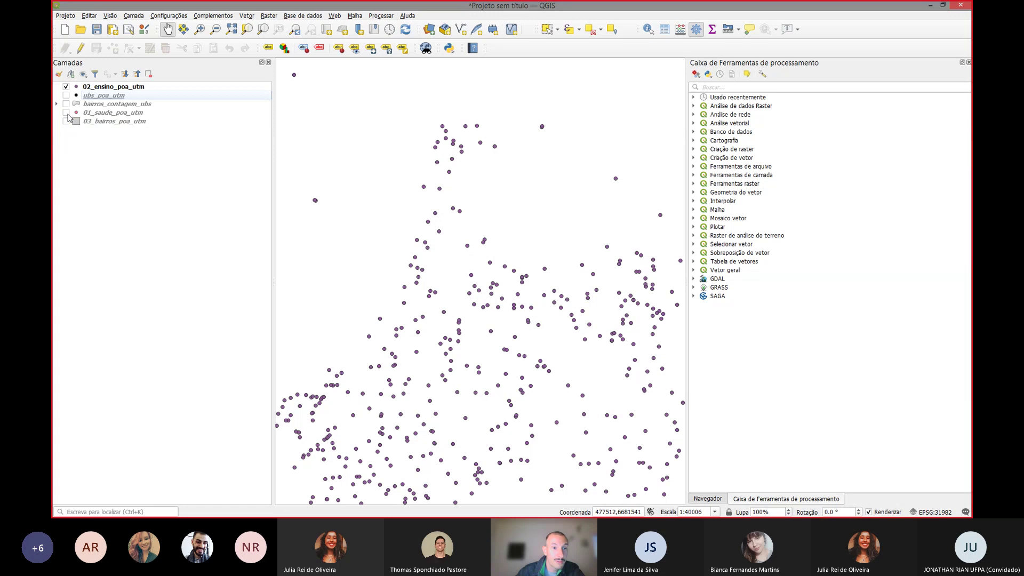
{"action": "left_click", "coordinate": [109, 113]}
{"action": "left_click", "coordinate": [591, 30]}
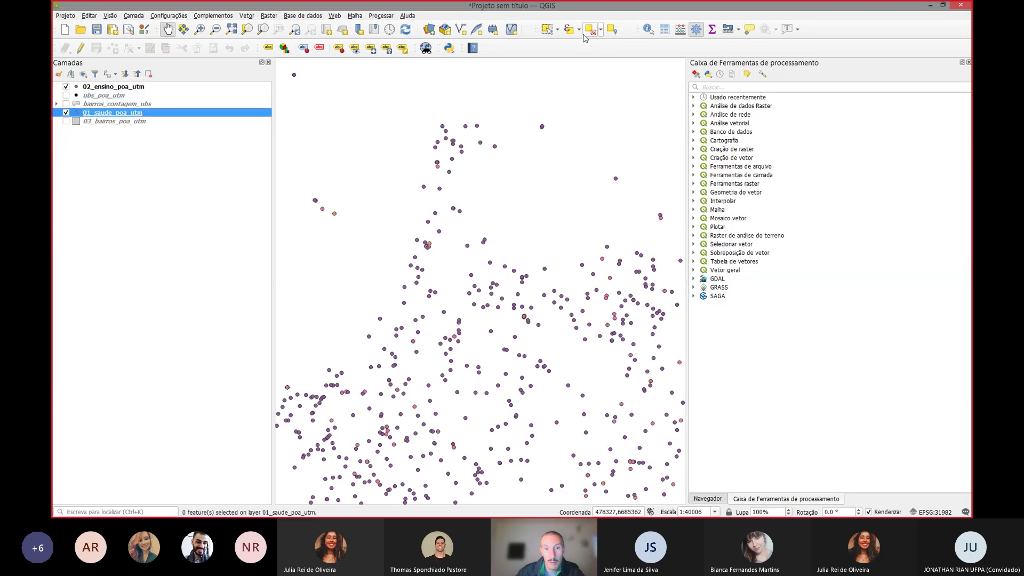
Step: Examine how the health points of 01_saude_poa_utm are distributed relative to the school points of 02_ensino_poa_utm
{"action": "scroll", "coordinate": [534, 190], "scroll_direction": "down", "scroll_amount": 1}
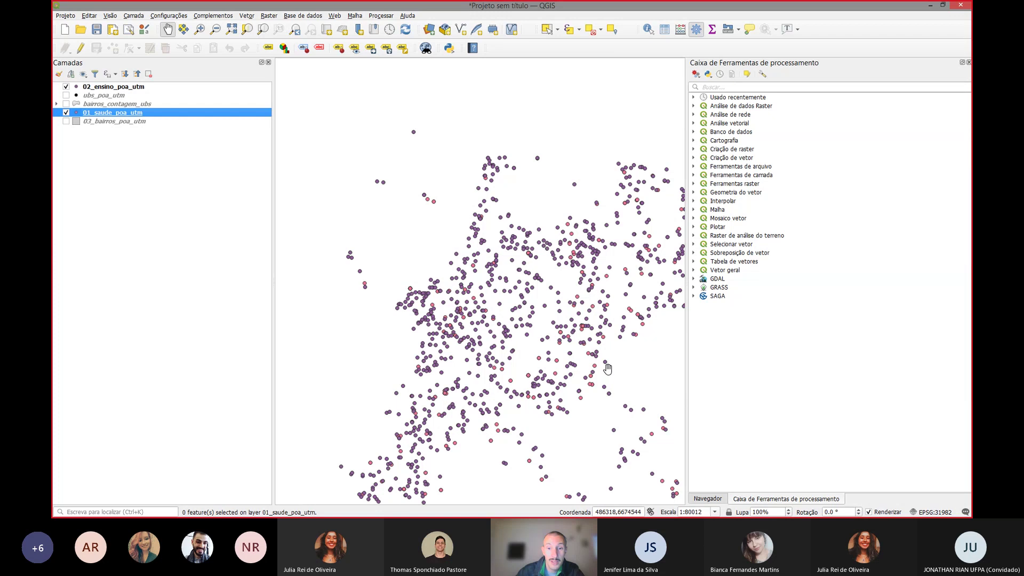
{"action": "left_click_drag", "start_coordinate": [487, 336], "coordinate": [433, 257]}
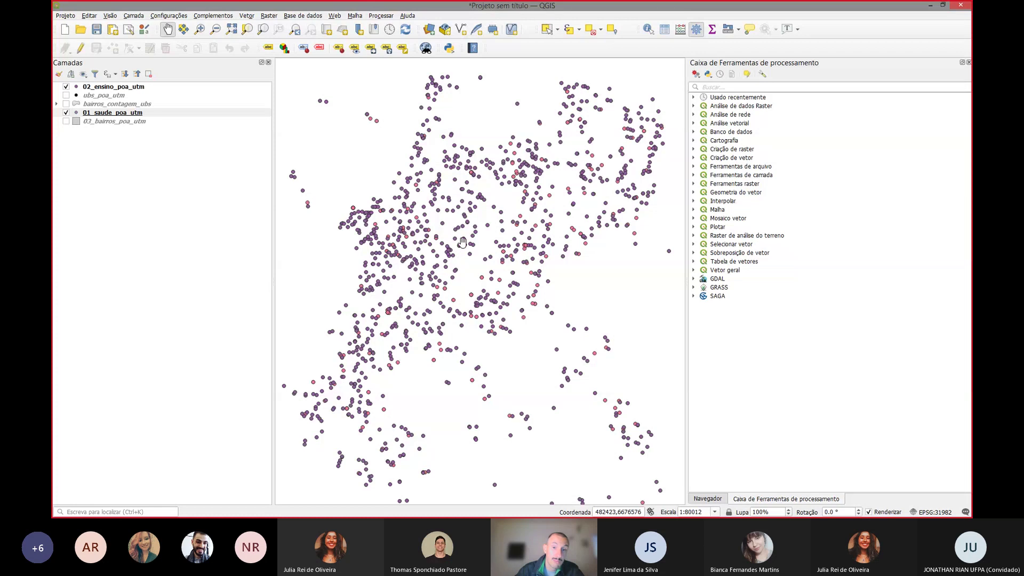
{"action": "left_click_drag", "start_coordinate": [417, 286], "coordinate": [411, 267]}
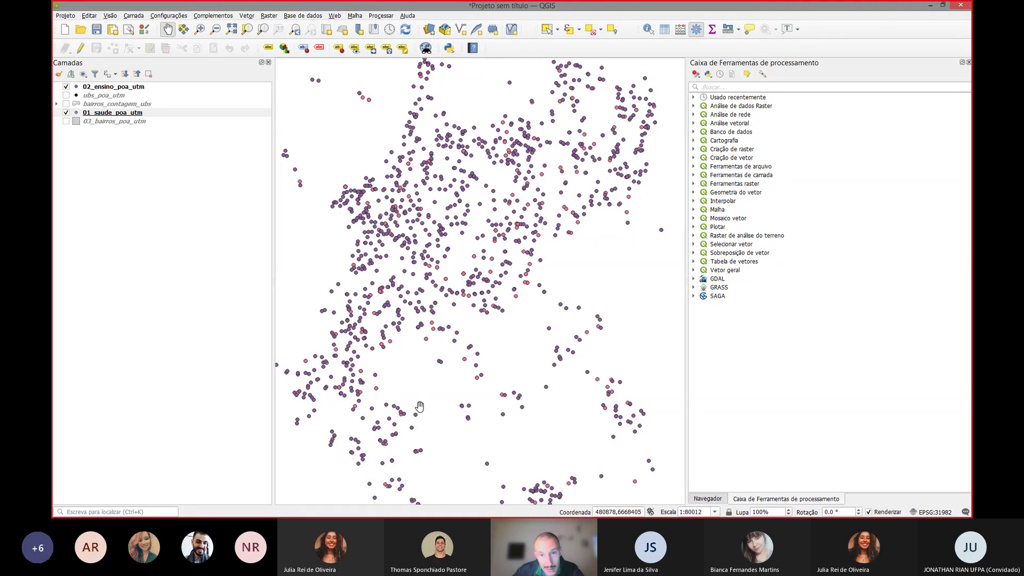
{"action": "scroll", "coordinate": [461, 242], "scroll_direction": "down", "scroll_amount": 1}
{"action": "scroll", "coordinate": [450, 226], "scroll_direction": "up", "scroll_amount": 1}
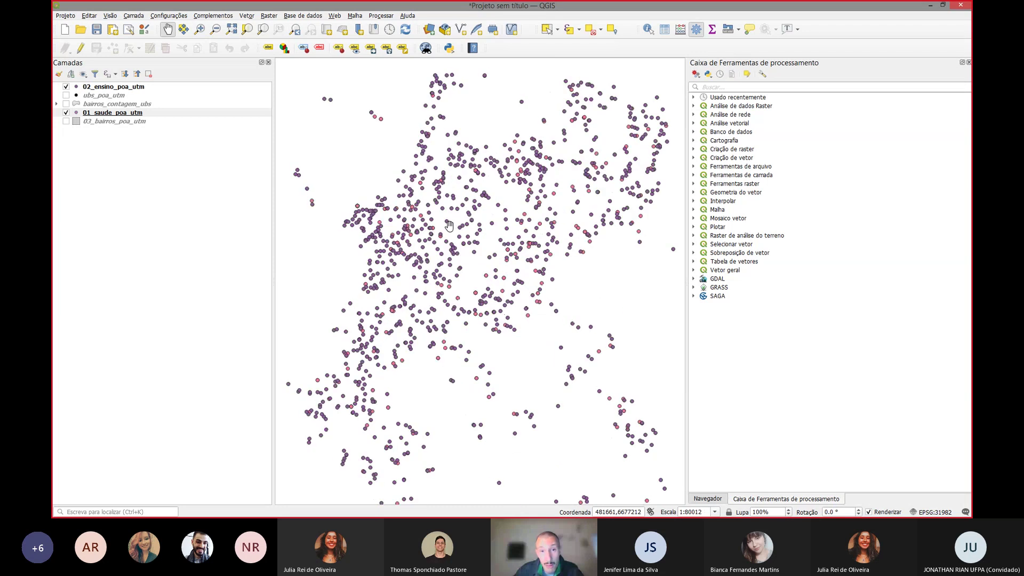
{"action": "left_click_drag", "start_coordinate": [465, 251], "coordinate": [468, 244]}
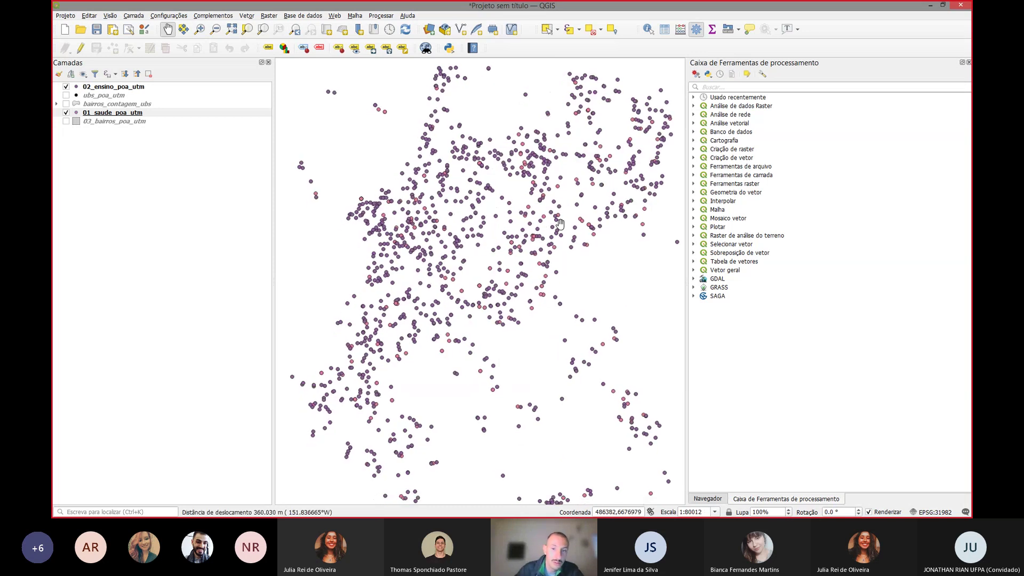
{"action": "left_click_drag", "start_coordinate": [559, 223], "coordinate": [553, 230]}
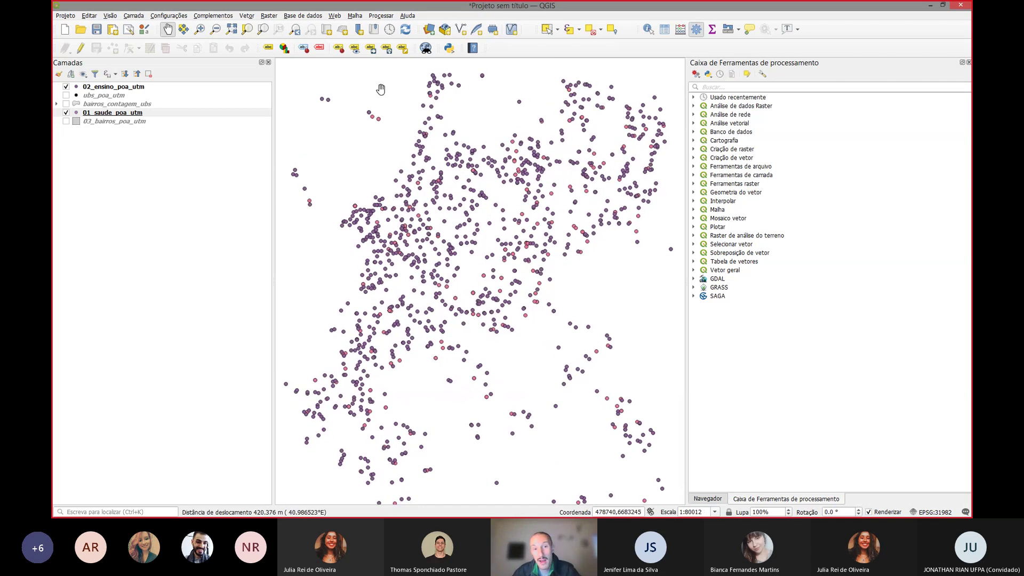
{"action": "left_click_drag", "start_coordinate": [425, 184], "coordinate": [421, 177]}
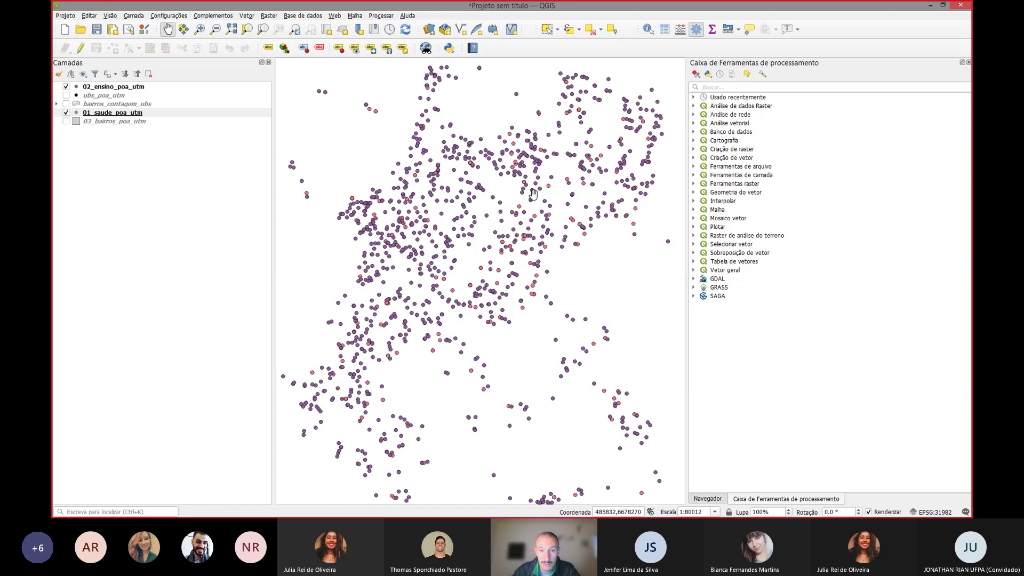
{"action": "left_click_drag", "start_coordinate": [368, 411], "coordinate": [367, 398]}
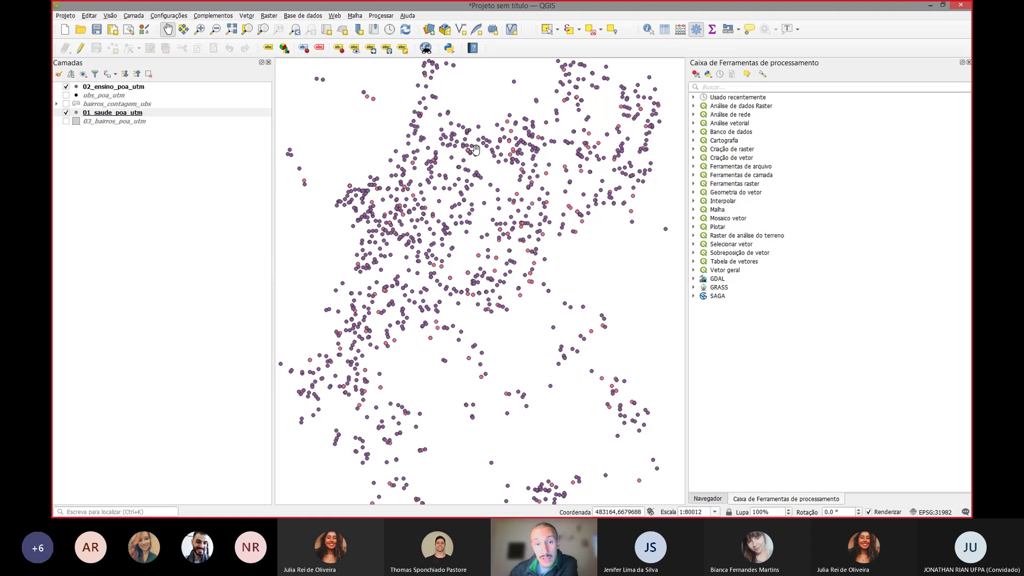
Step: Show ubs_poa_utm and hide 01_saude_poa_utm, leaving only the UBS points displayed with the schools
{"action": "left_click", "coordinate": [66, 95]}
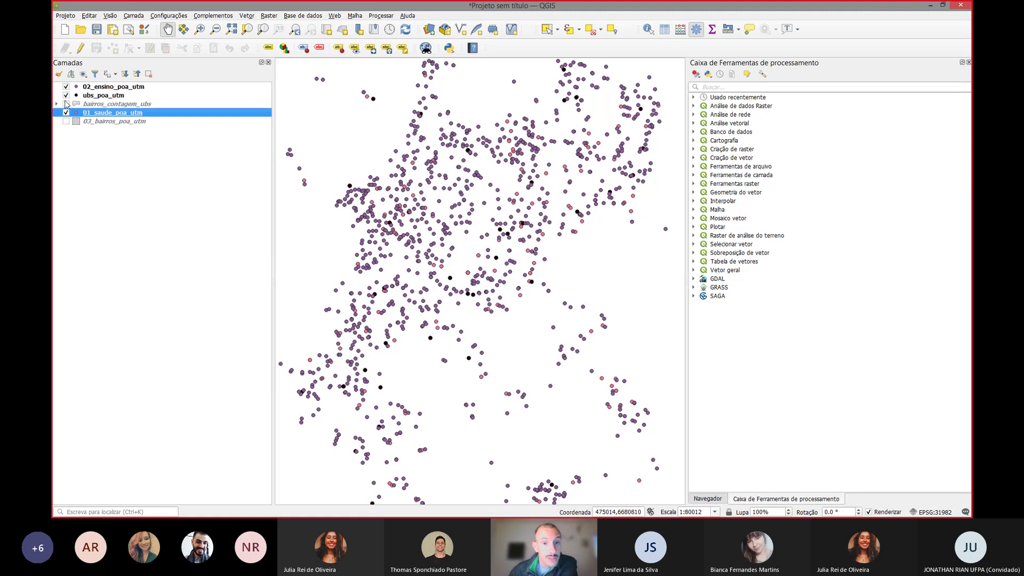
{"action": "left_click", "coordinate": [65, 113]}
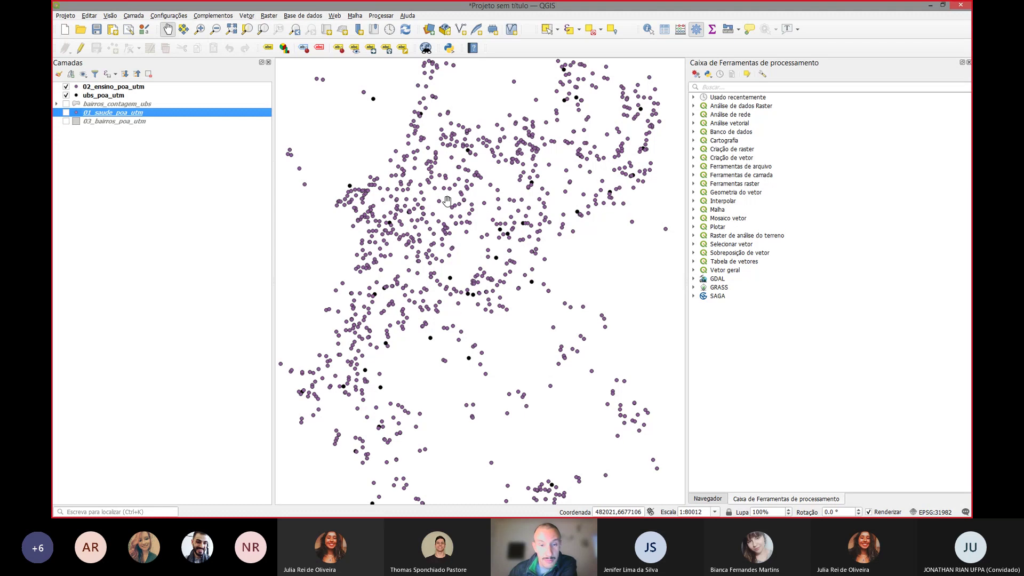
{"action": "left_click_drag", "start_coordinate": [442, 395], "coordinate": [451, 370]}
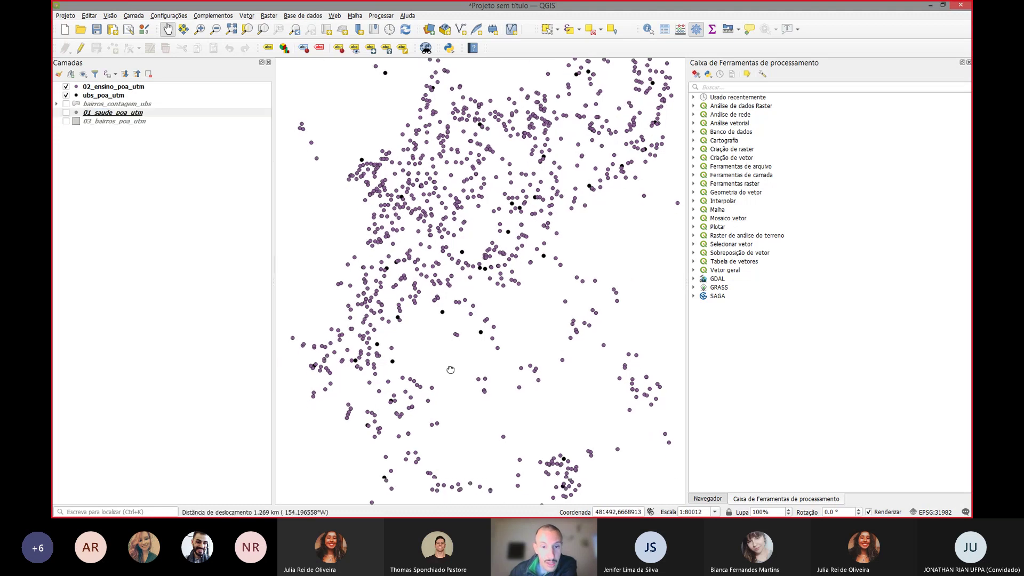
Step: Hide the 02_ensino_poa_utm schools and make ubs_poa_utm the active layer, leaving only its points displayed
{"action": "left_click", "coordinate": [66, 88]}
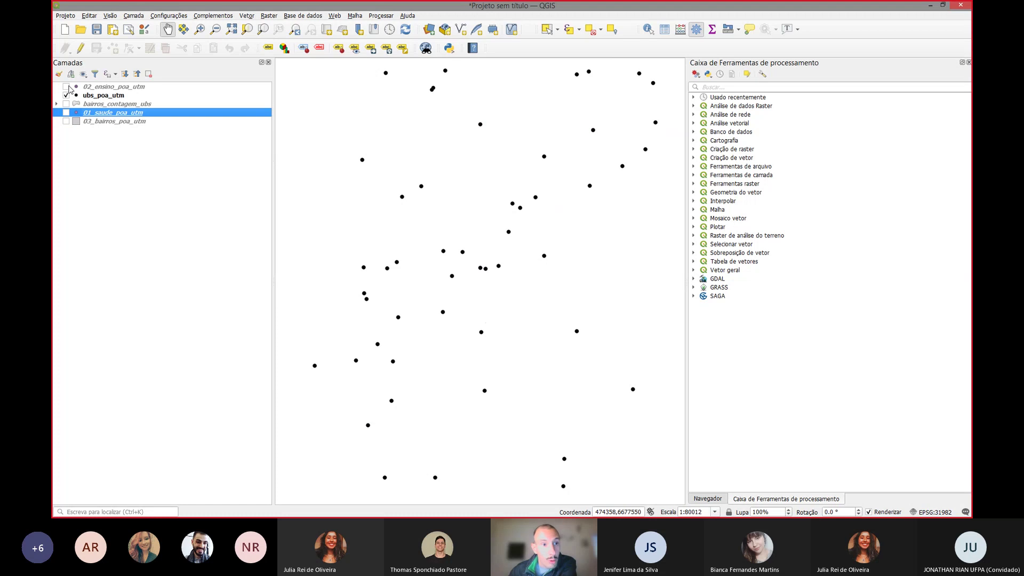
{"action": "left_click", "coordinate": [104, 99]}
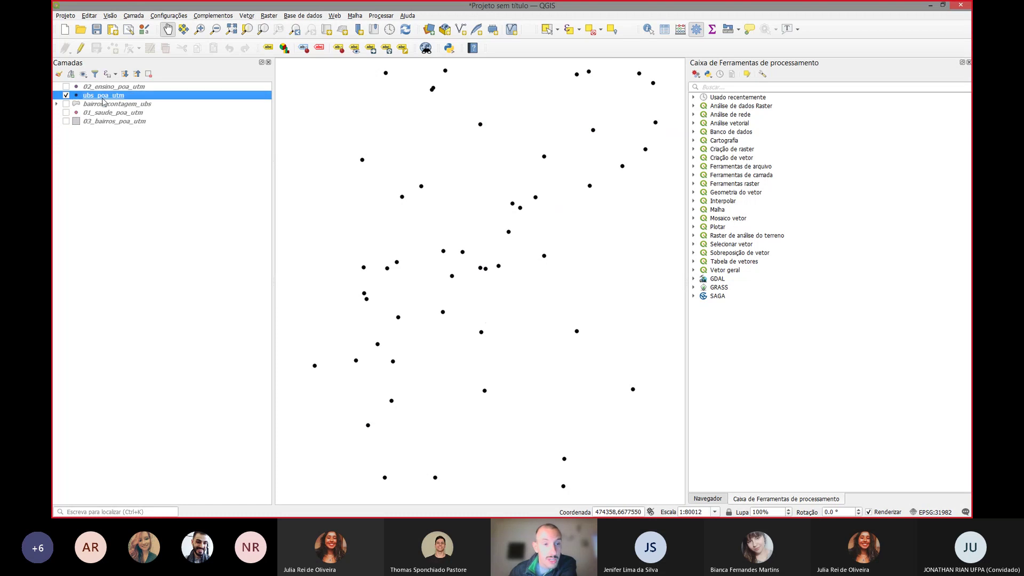
{"action": "left_click", "coordinate": [66, 96]}
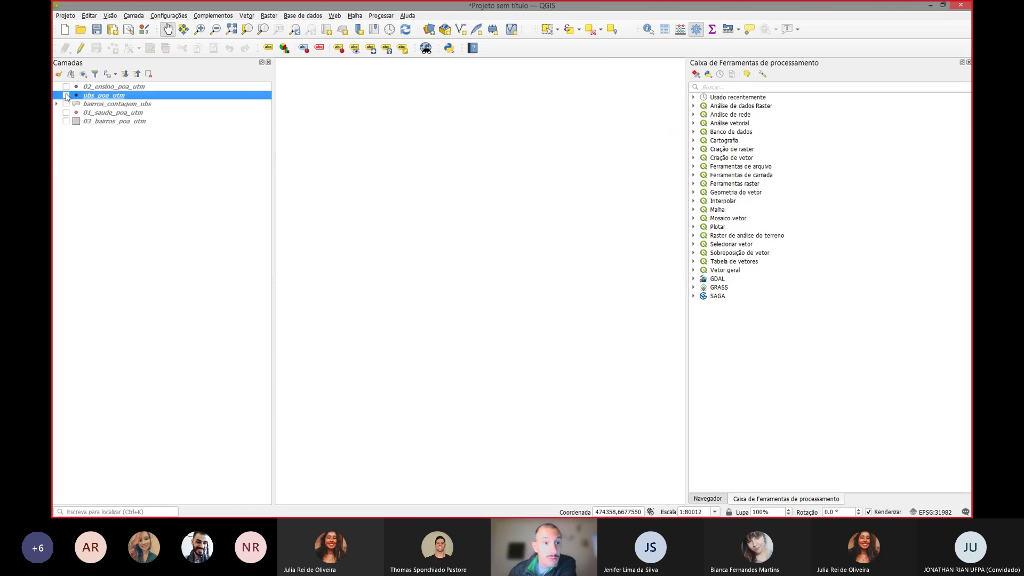
{"action": "left_click", "coordinate": [66, 95]}
Step: Examine how the UBS points of ubs_poa_utm are distributed across the whole city
{"action": "scroll", "coordinate": [447, 265], "scroll_direction": "down", "scroll_amount": 1}
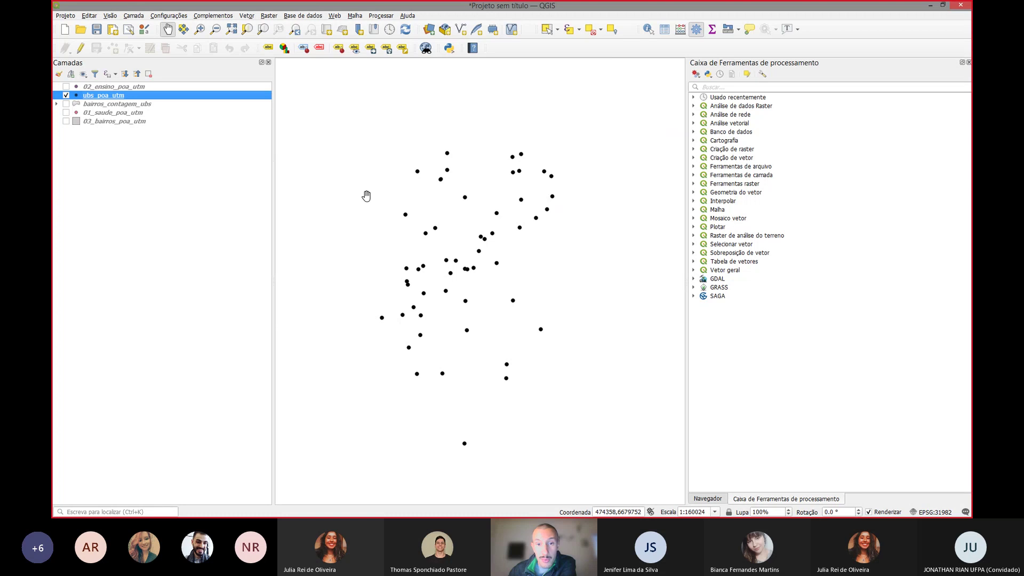
{"action": "scroll", "coordinate": [437, 202], "scroll_direction": "up", "scroll_amount": 1}
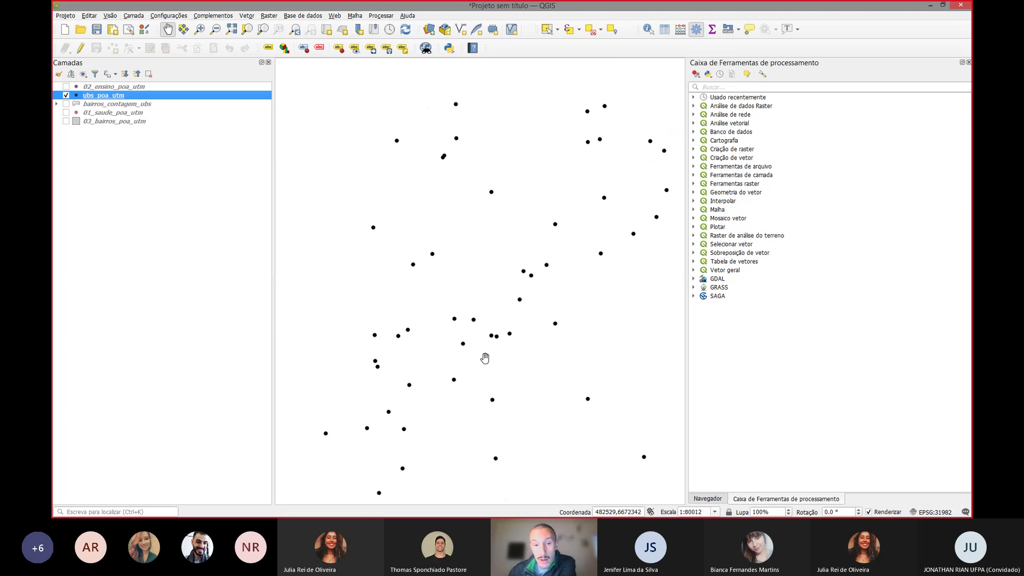
{"action": "left_click_drag", "start_coordinate": [485, 358], "coordinate": [484, 341]}
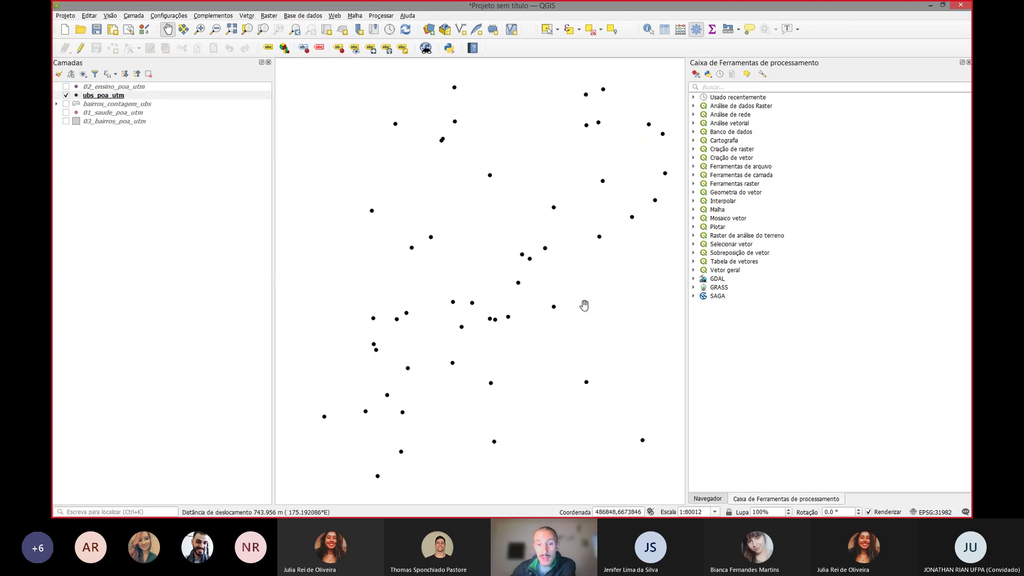
{"action": "left_click_drag", "start_coordinate": [599, 165], "coordinate": [581, 146]}
{"action": "scroll", "coordinate": [386, 192], "scroll_direction": "down", "scroll_amount": 1}
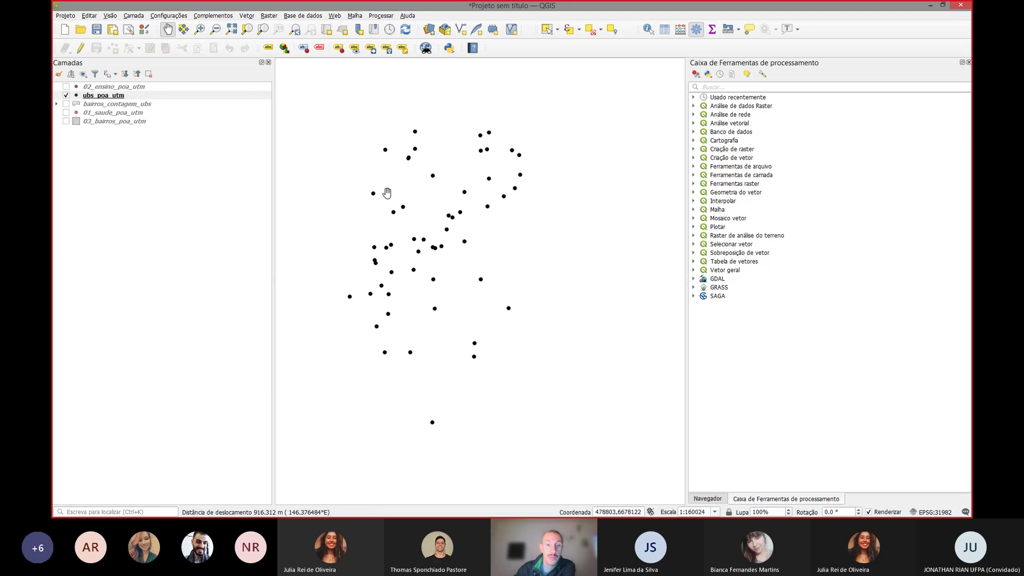
{"action": "scroll", "coordinate": [429, 253], "scroll_direction": "up", "scroll_amount": 1}
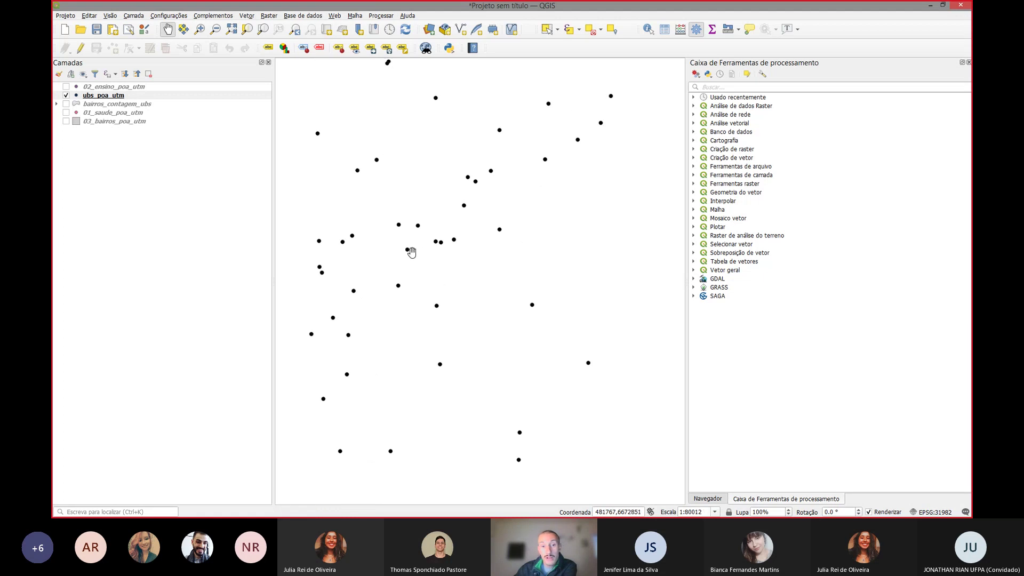
{"action": "left_click_drag", "start_coordinate": [411, 253], "coordinate": [424, 308]}
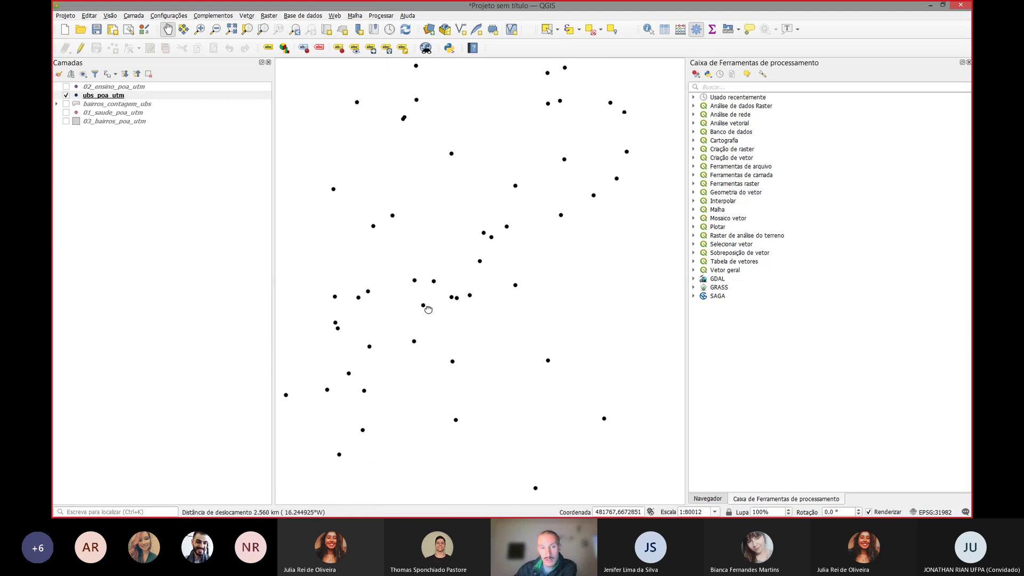
{"action": "left_click", "coordinate": [78, 98]}
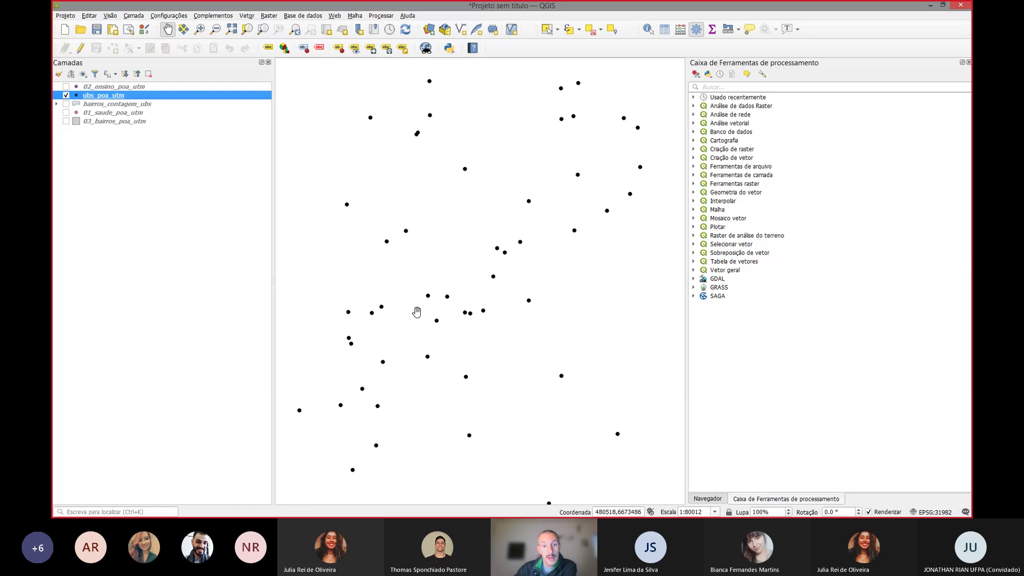
{"action": "scroll", "coordinate": [421, 312], "scroll_direction": "down", "scroll_amount": 1}
{"action": "left_click_drag", "start_coordinate": [439, 366], "coordinate": [452, 302]}
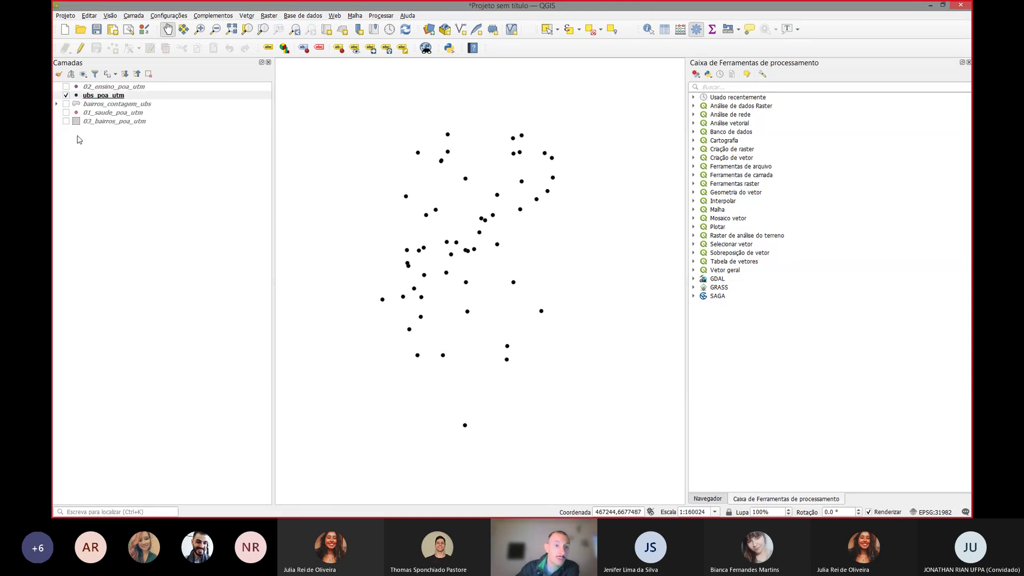
Step: Show the 03_bairros_poa_utm neighbourhoods beneath the UBS points and compare them with the school points and neighbourhood boundaries
{"action": "left_click", "coordinate": [66, 122]}
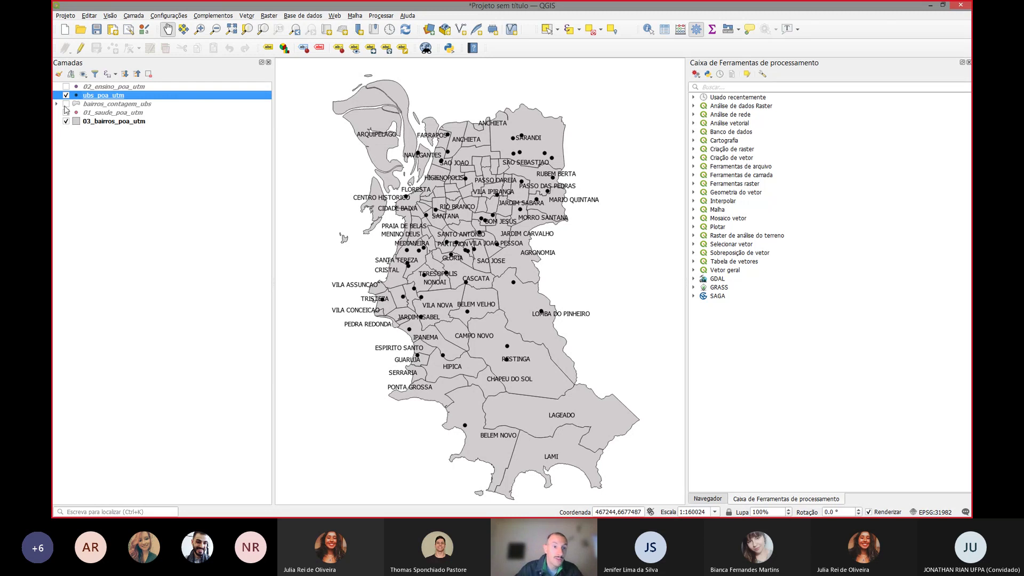
{"action": "left_click", "coordinate": [66, 87]}
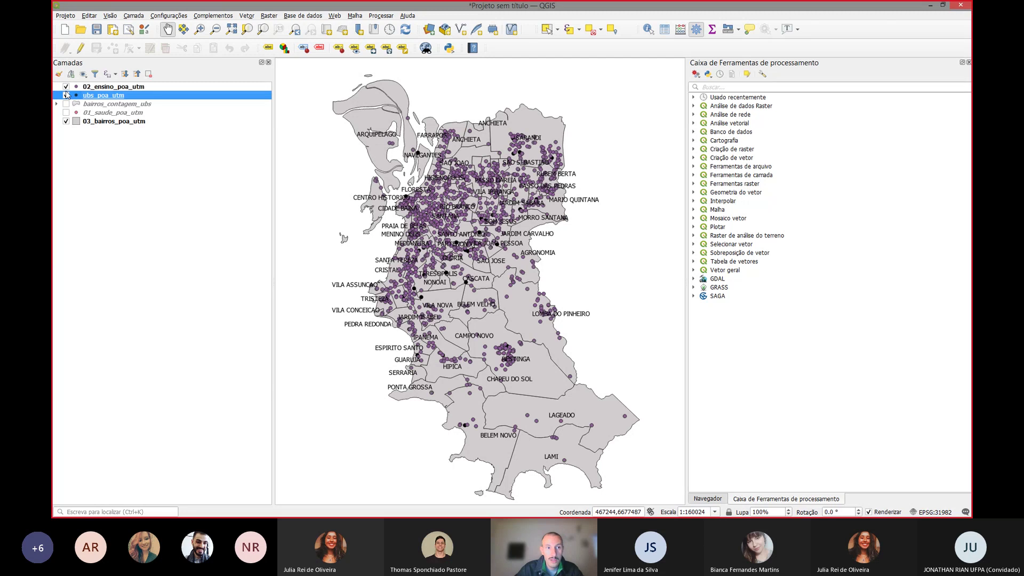
{"action": "left_click", "coordinate": [65, 86]}
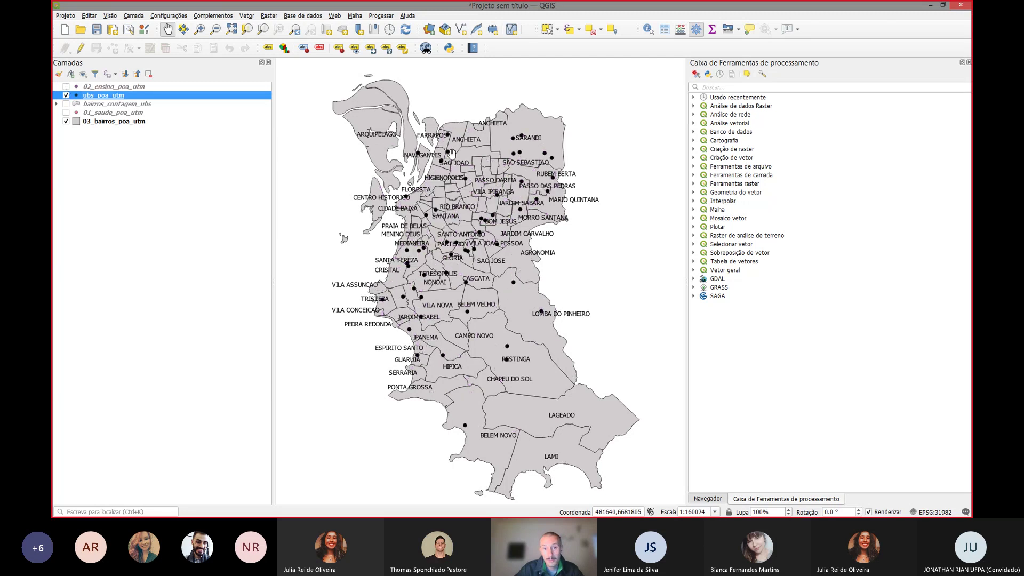
{"action": "scroll", "coordinate": [451, 153], "scroll_direction": "up", "scroll_amount": 1}
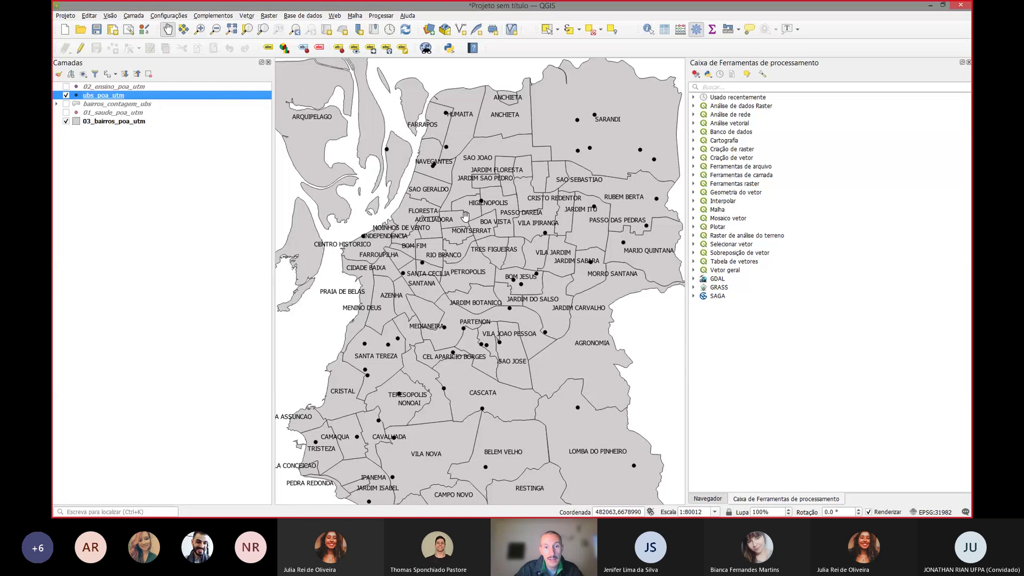
{"action": "scroll", "coordinate": [478, 225], "scroll_direction": "down", "scroll_amount": 1}
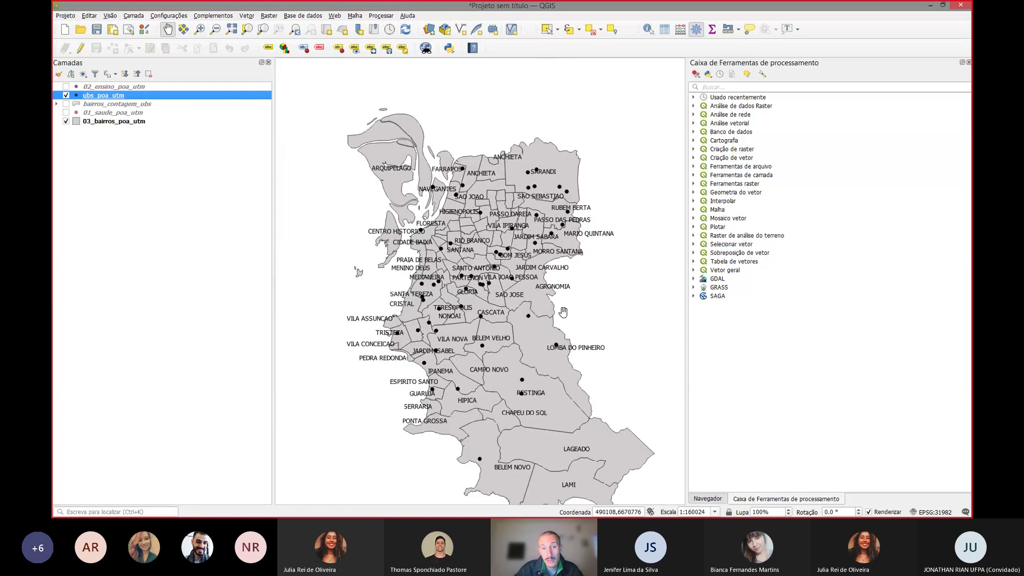
Step: Hide ubs_poa_utm, show 02_ensino_poa_utm as the active layer, and open its attribute table
{"action": "left_click", "coordinate": [66, 95]}
{"action": "left_click", "coordinate": [67, 87]}
{"action": "left_click", "coordinate": [118, 89]}
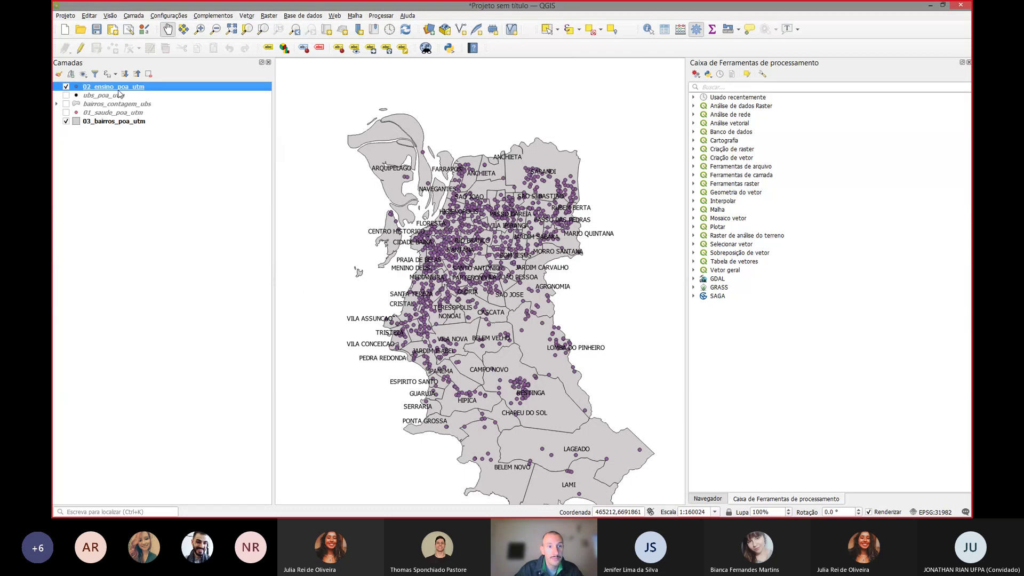
{"action": "left_click", "coordinate": [668, 32]}
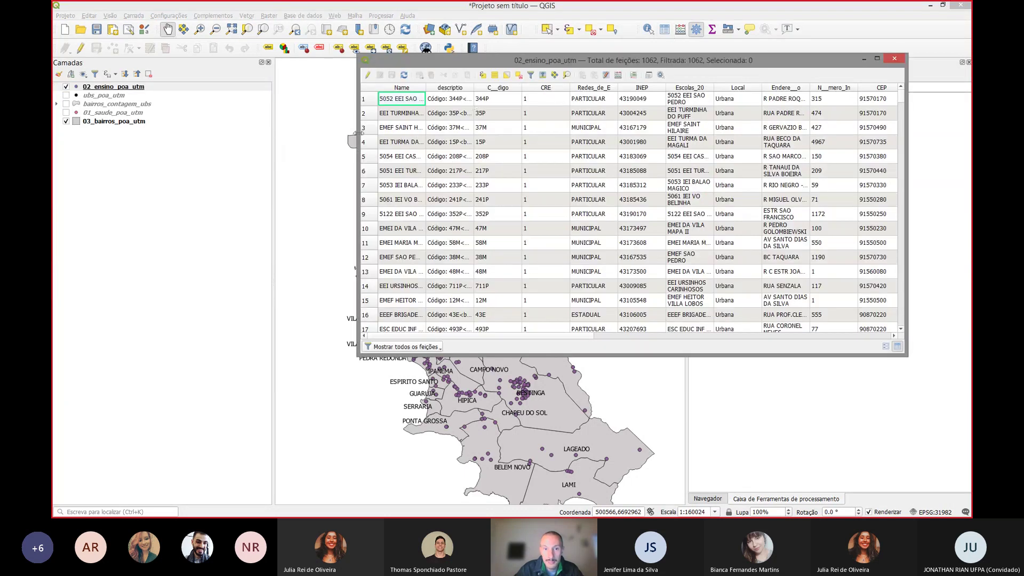
Step: Widen the attribute table and its Redes_de_E and Name columns, and examine the fields on school network and education levels
{"action": "left_click_drag", "start_coordinate": [358, 166], "coordinate": [220, 166]}
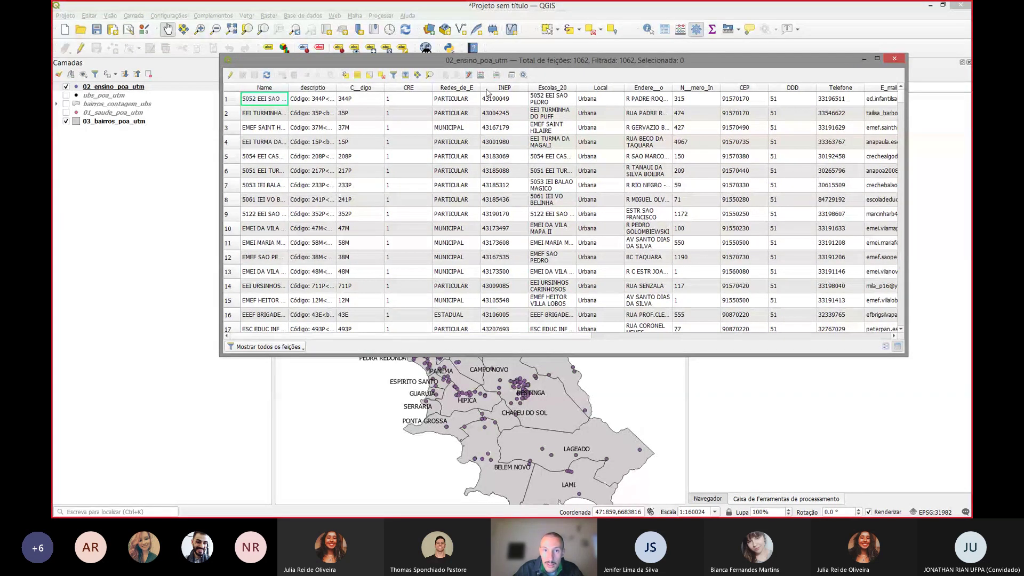
{"action": "left_click_drag", "start_coordinate": [480, 88], "coordinate": [526, 88]}
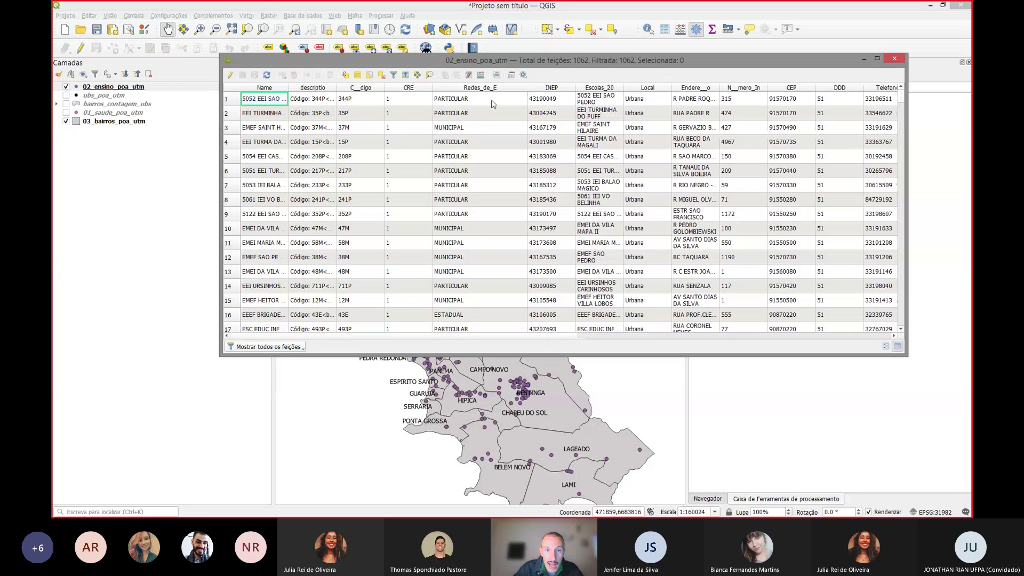
{"action": "scroll", "coordinate": [462, 153], "scroll_direction": "down", "scroll_amount": 3}
{"action": "scroll", "coordinate": [462, 153], "scroll_direction": "down", "scroll_amount": 2}
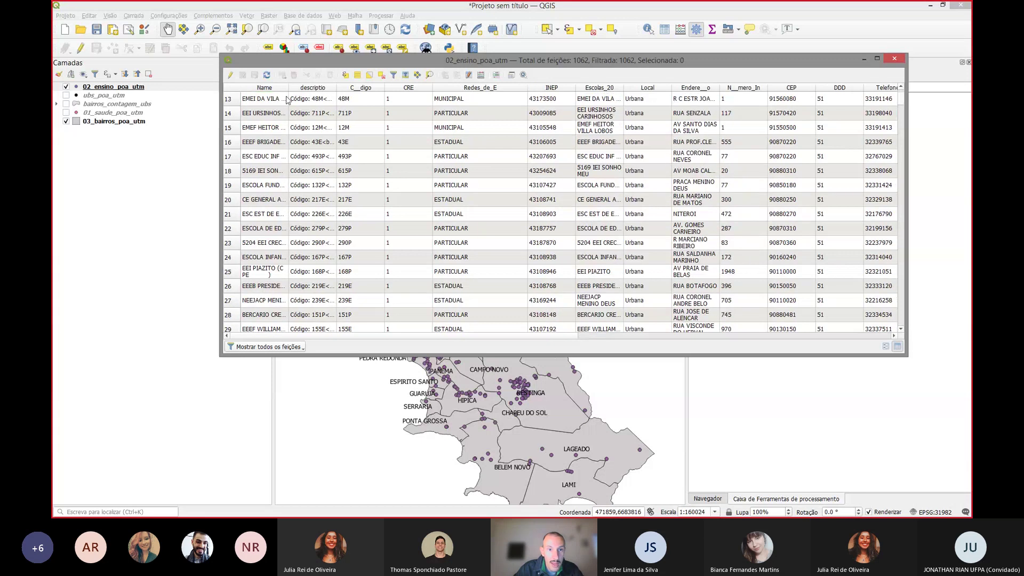
{"action": "left_click_drag", "start_coordinate": [288, 88], "coordinate": [365, 106]}
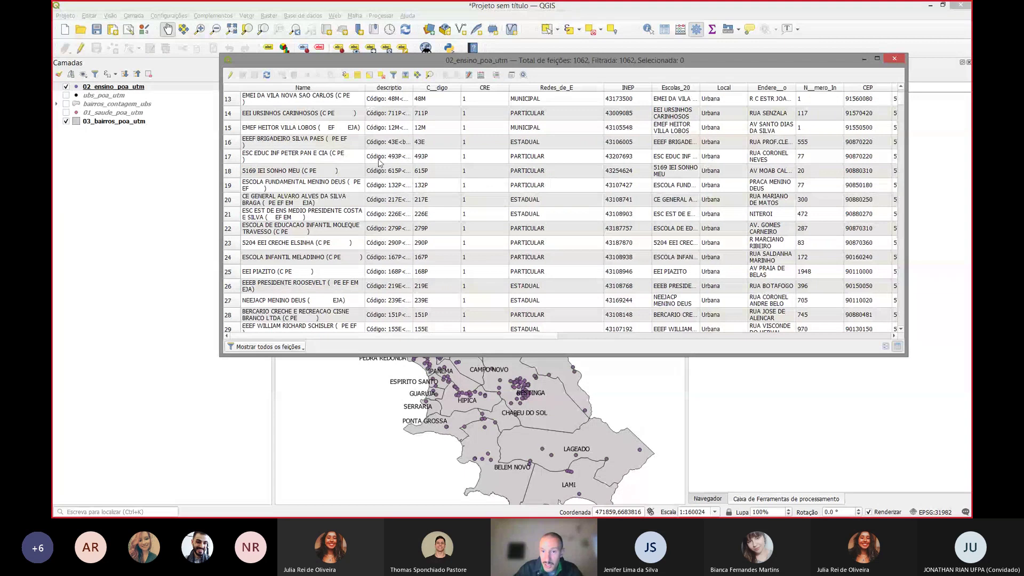
{"action": "left_click_drag", "start_coordinate": [467, 337], "coordinate": [848, 337]}
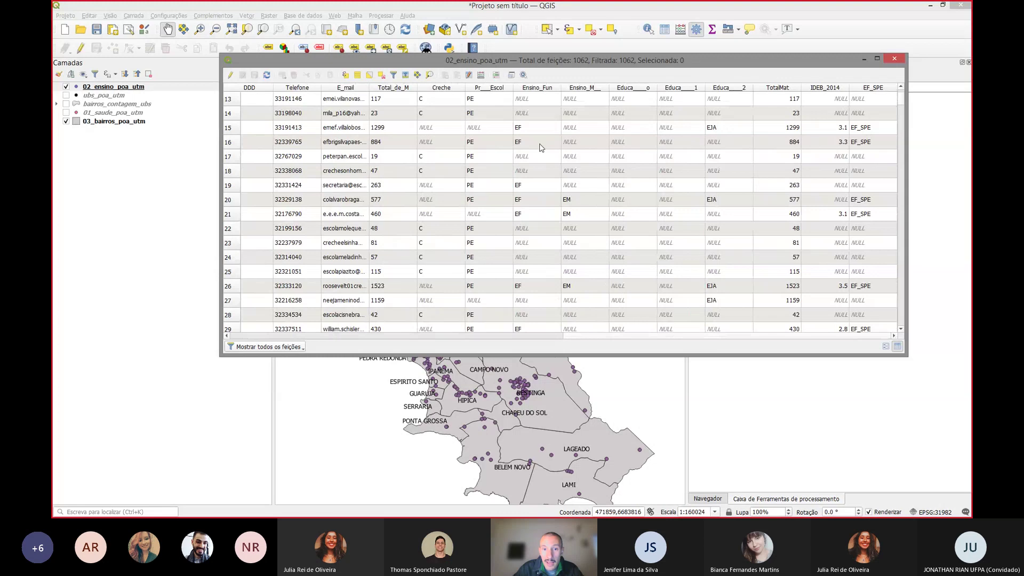
Step: Fit the Ensino_Fun column width, sort the schools by the Creche field with C values first, and review the sorted records
{"action": "double_click", "coordinate": [562, 86]}
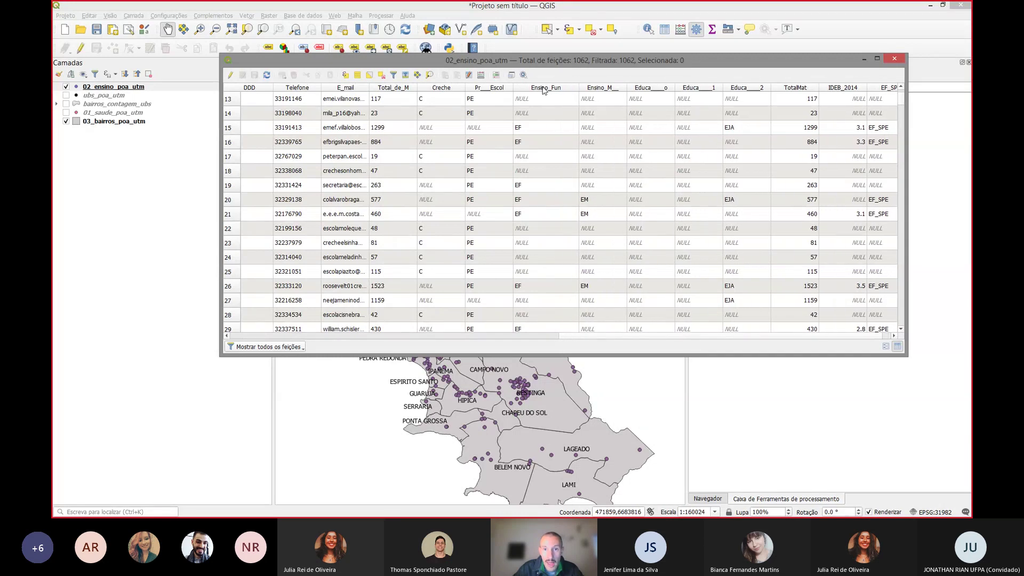
{"action": "left_click", "coordinate": [448, 88]}
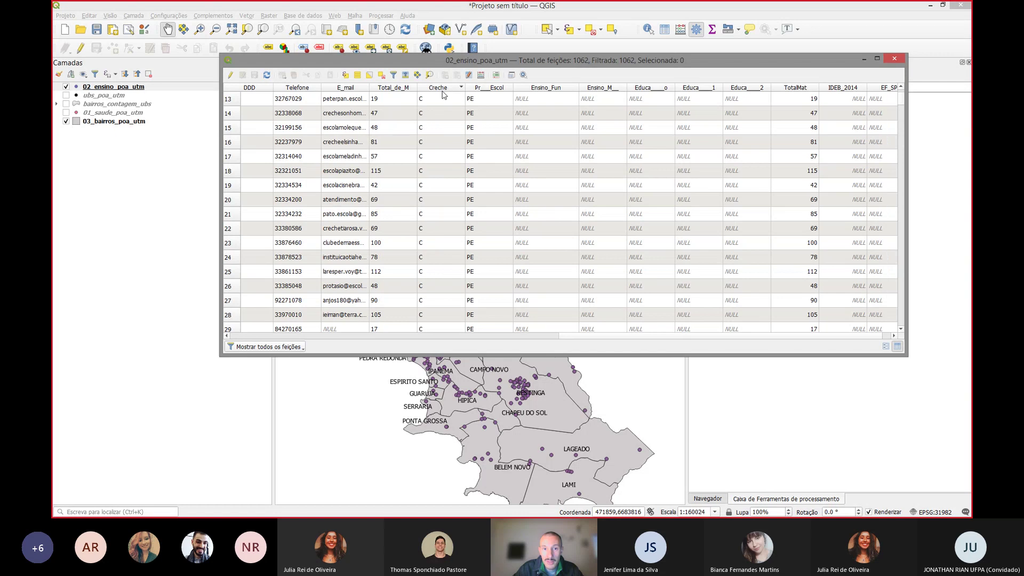
{"action": "left_click", "coordinate": [446, 88]}
{"action": "scroll", "coordinate": [432, 107], "scroll_direction": "down", "scroll_amount": 9}
{"action": "scroll", "coordinate": [432, 125], "scroll_direction": "down", "scroll_amount": 8}
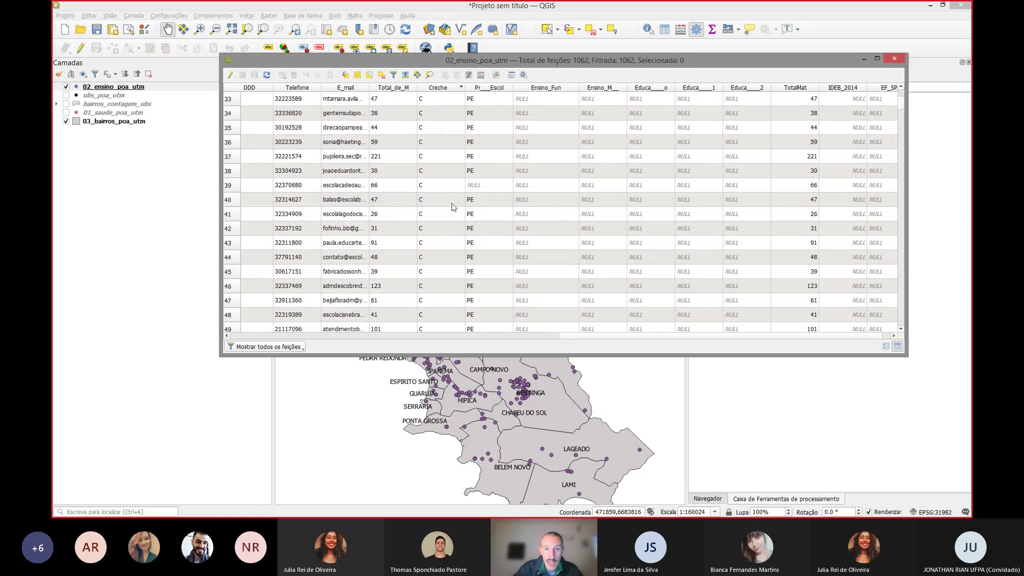
{"action": "scroll", "coordinate": [446, 213], "scroll_direction": "up", "scroll_amount": 17}
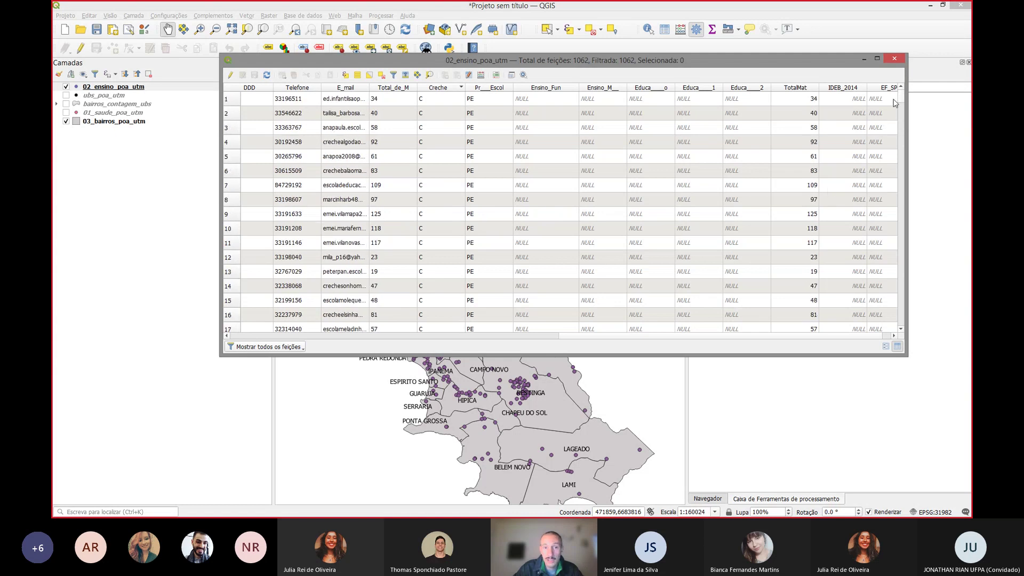
Step: Select the schools in 02_ensino_poa_utm that match the expression "Creche" = 'C'
{"action": "left_click", "coordinate": [345, 75]}
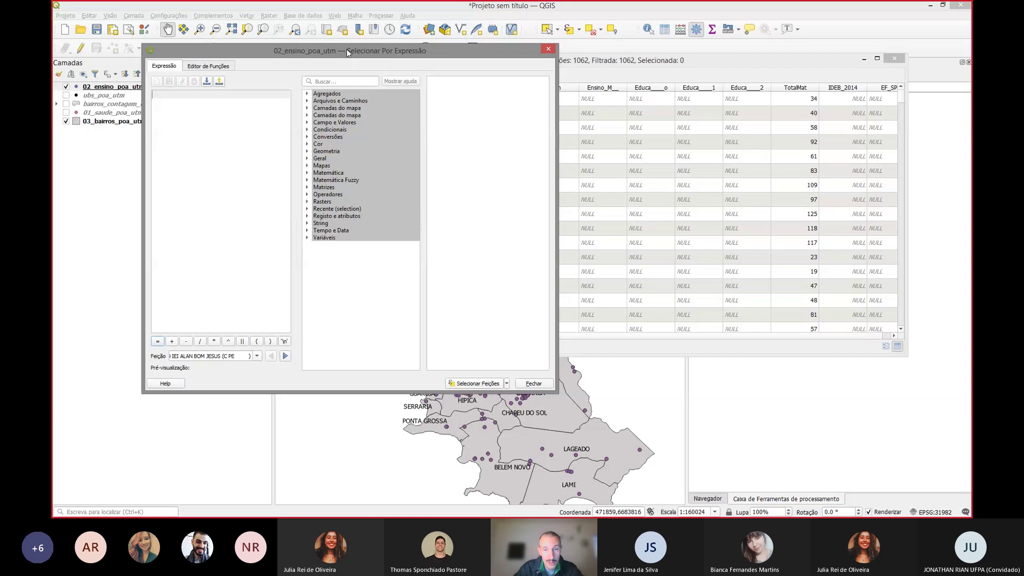
{"action": "left_click_drag", "start_coordinate": [347, 52], "coordinate": [663, 103]}
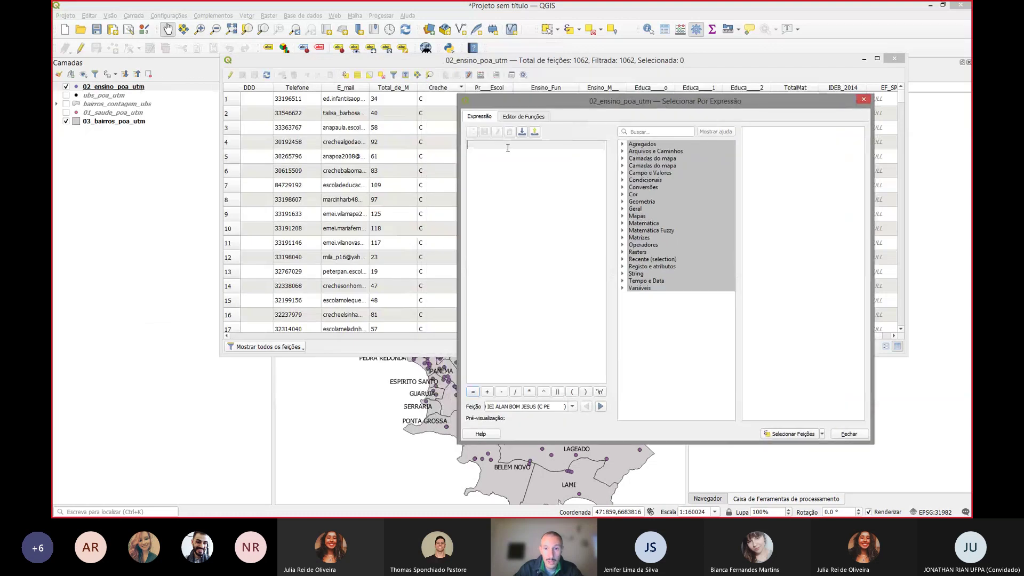
{"action": "left_click", "coordinate": [623, 172]}
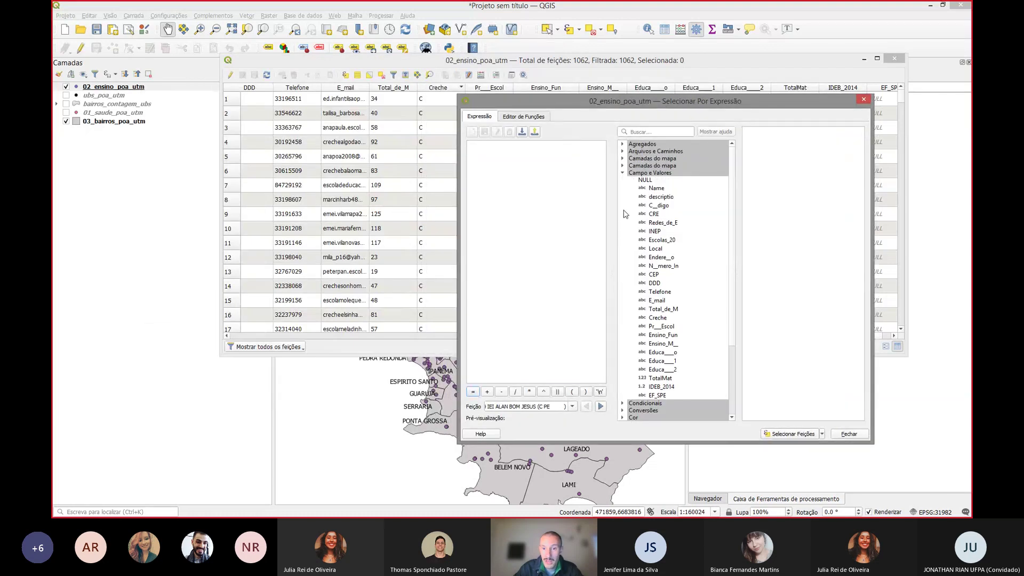
{"action": "double_click", "coordinate": [658, 318]}
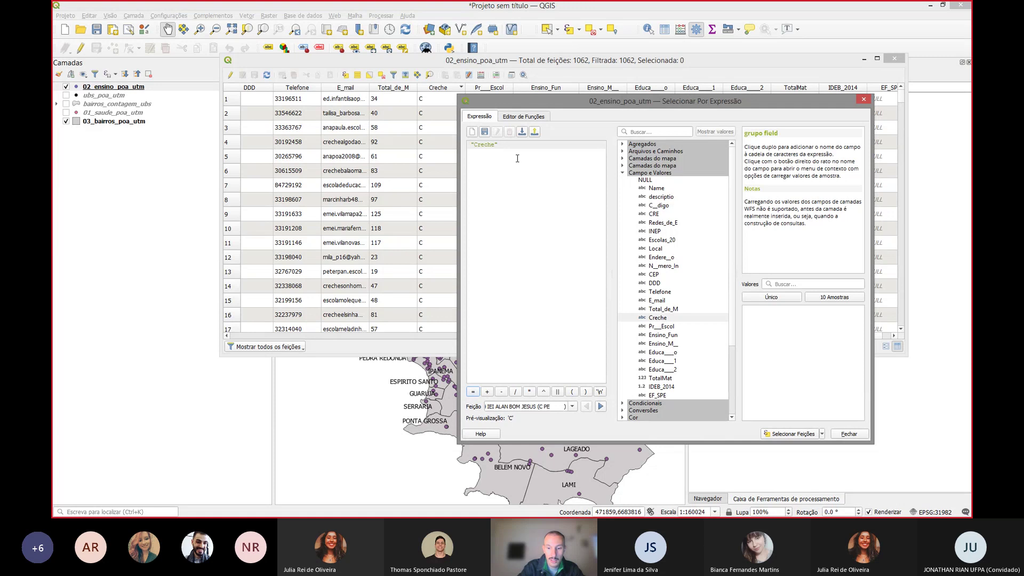
{"action": "type", "text": "= "}
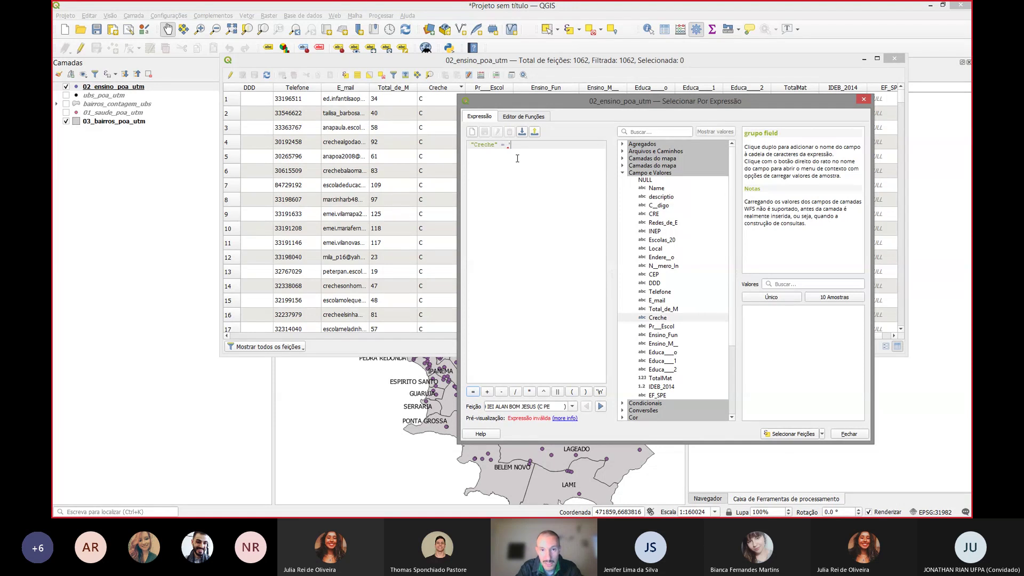
{"action": "type", "text": "'C"}
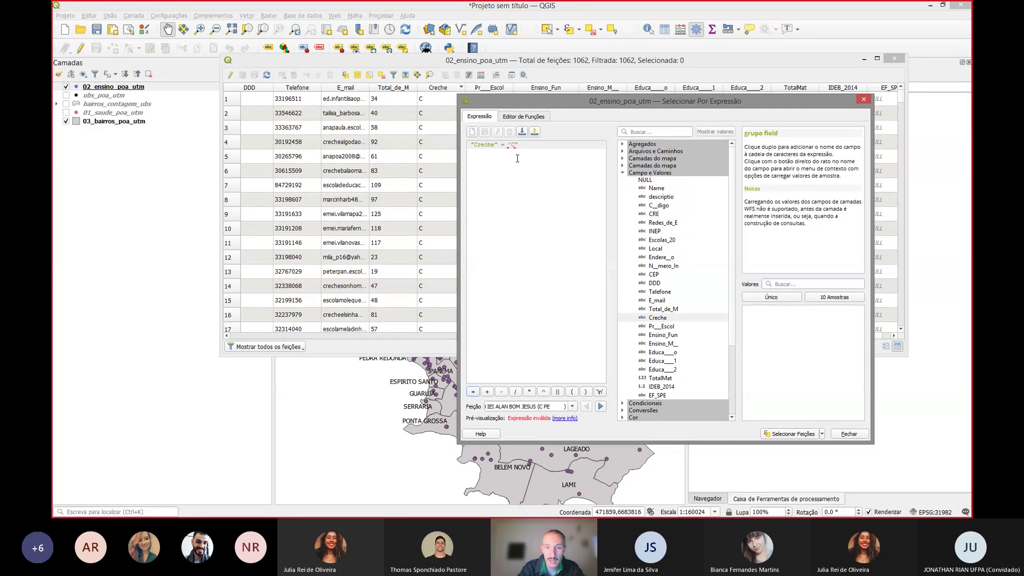
{"action": "type", "text": "'"}
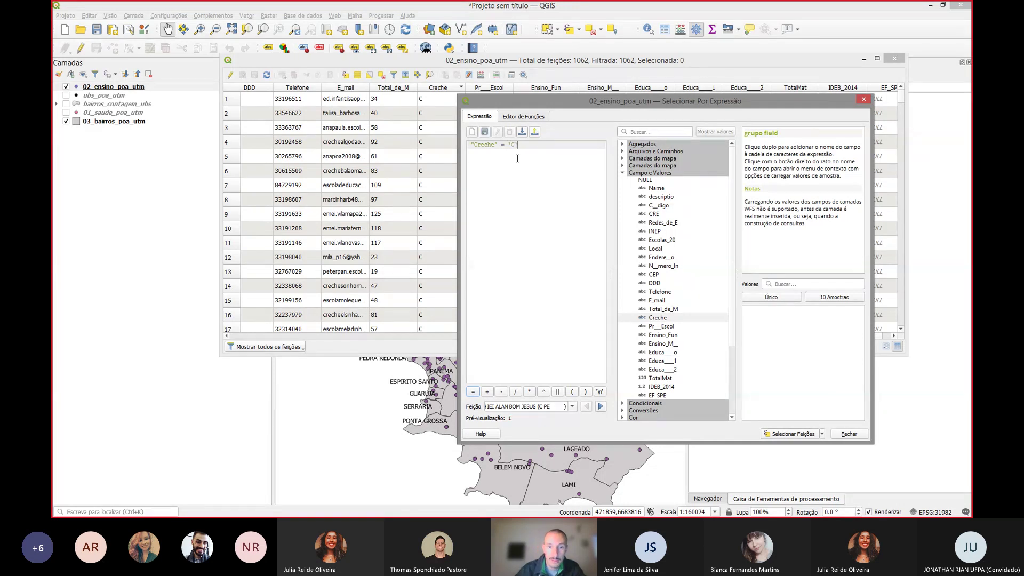
{"action": "left_click", "coordinate": [794, 434]}
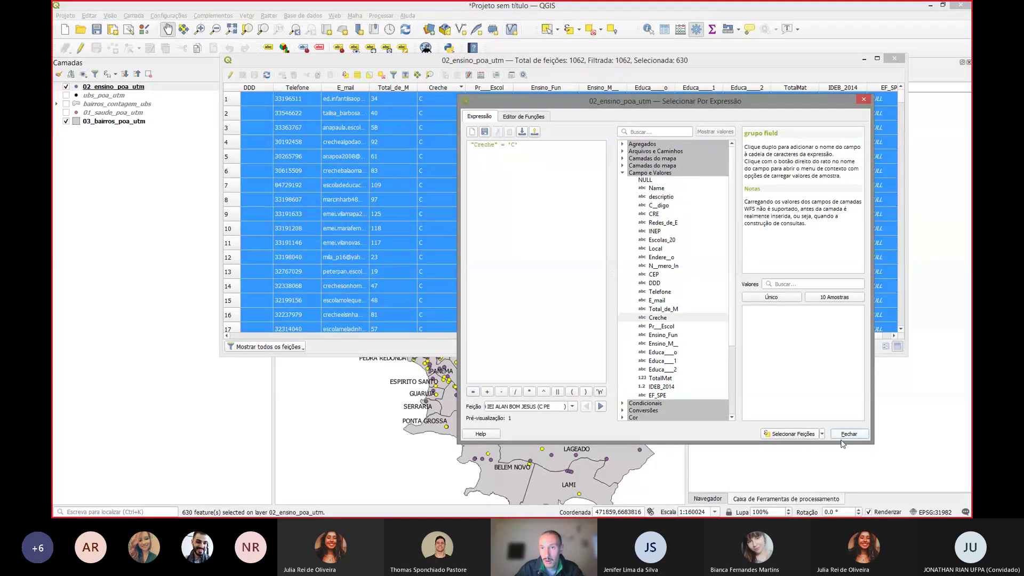
Step: Close the expression selection and attribute table windows, and examine where the selected daycare schools lie across the neighbourhoods
{"action": "left_click", "coordinate": [848, 435]}
{"action": "left_click", "coordinate": [894, 58]}
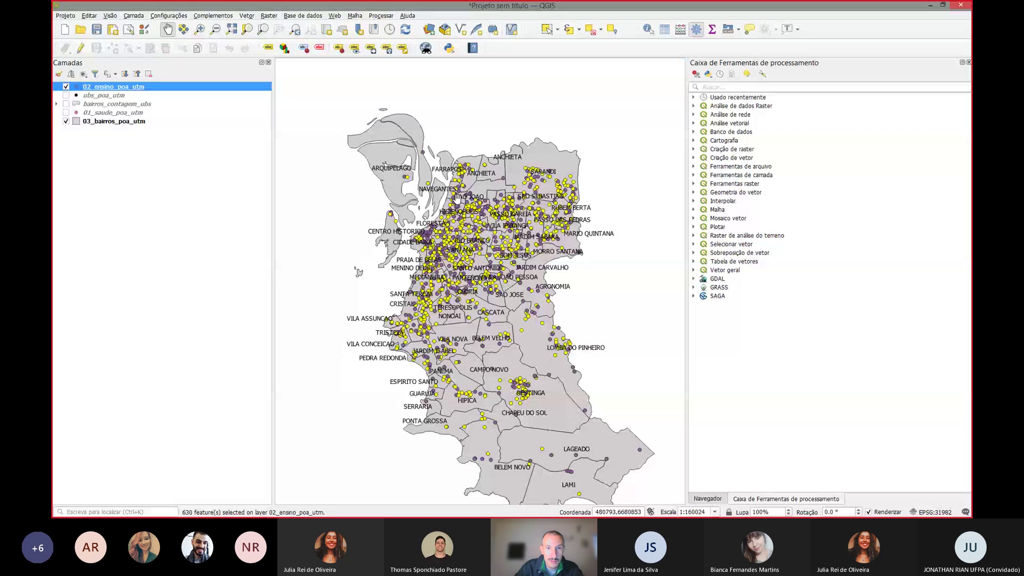
{"action": "scroll", "coordinate": [458, 198], "scroll_direction": "up", "scroll_amount": 1}
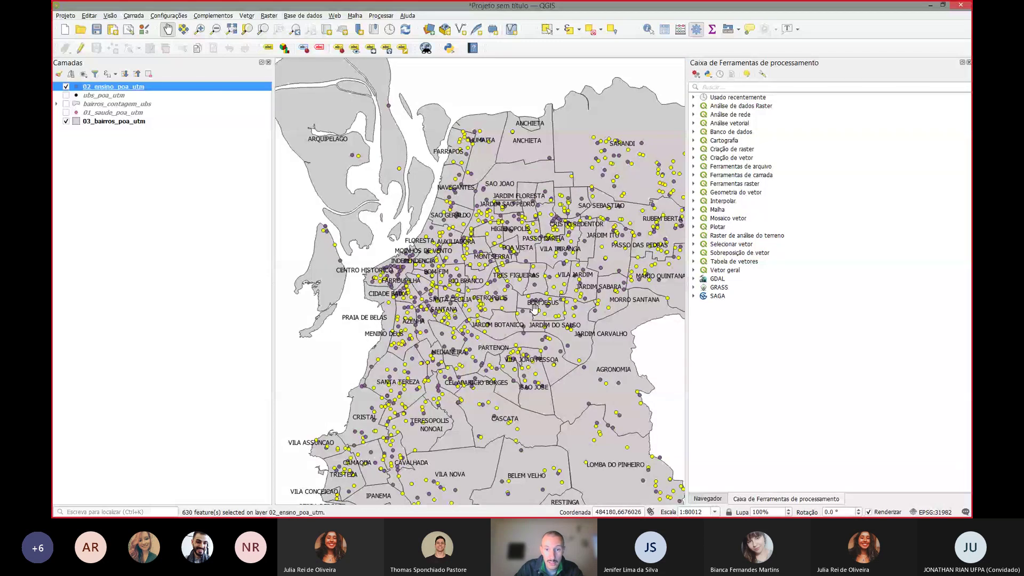
{"action": "left_click_drag", "start_coordinate": [480, 445], "coordinate": [431, 346]}
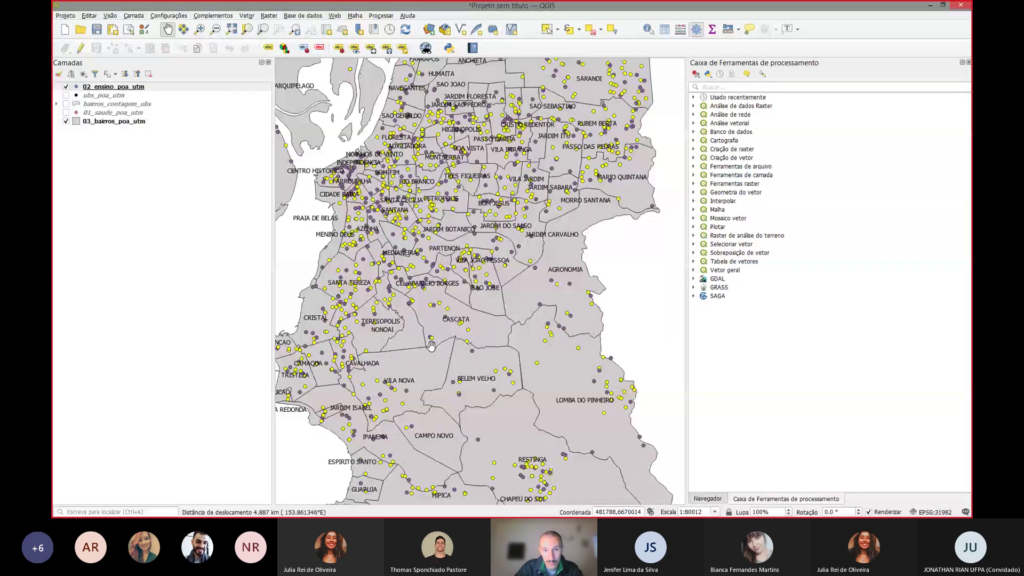
{"action": "key", "text": "ctrl+minus"}
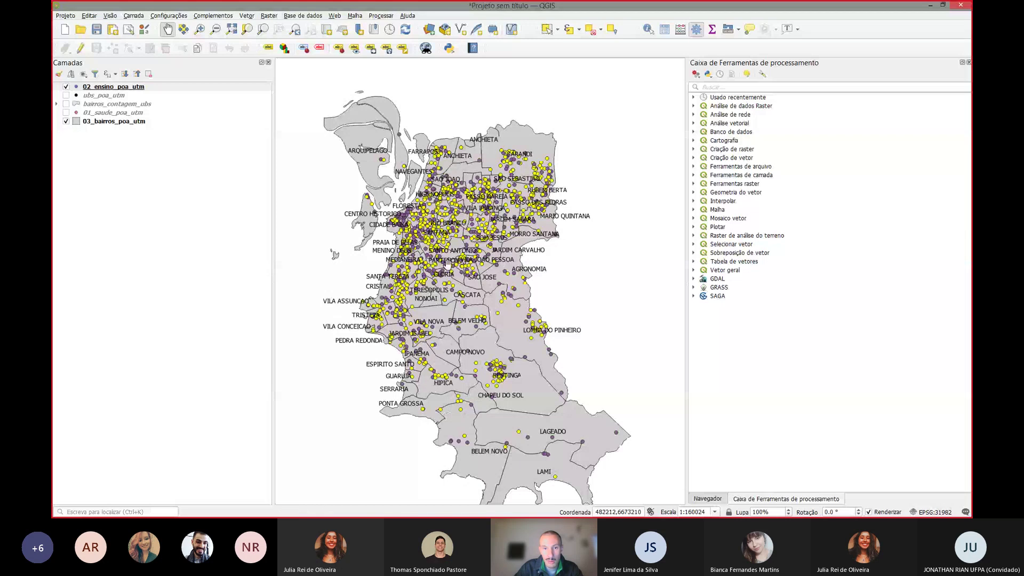
Step: Export the selected 02_ensino_poa_utm features to a shapefile named creches_utm_poa in C:\bin and add it to the map
{"action": "right_click", "coordinate": [81, 87]}
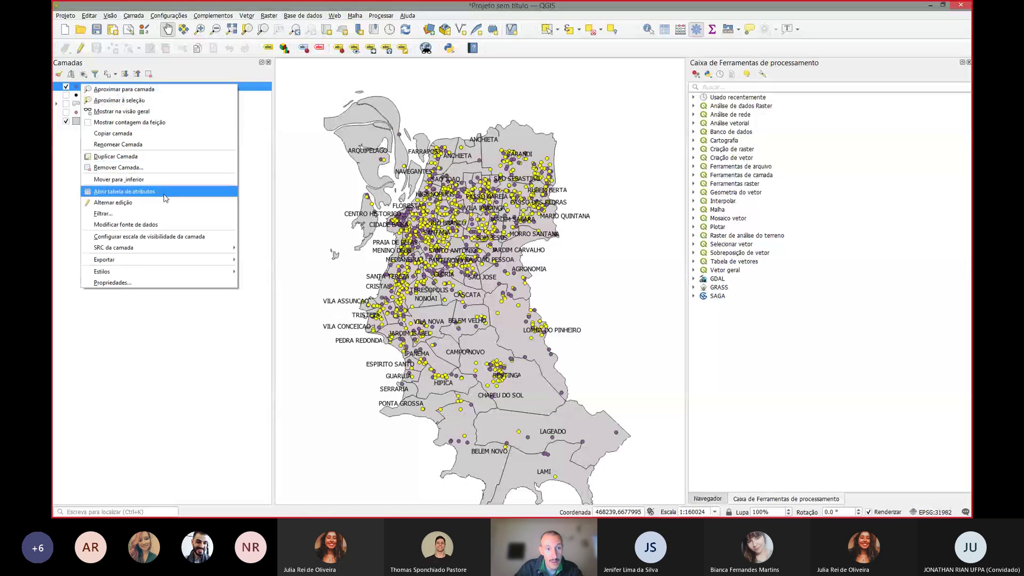
{"action": "mouse_move", "coordinate": [227, 262]}
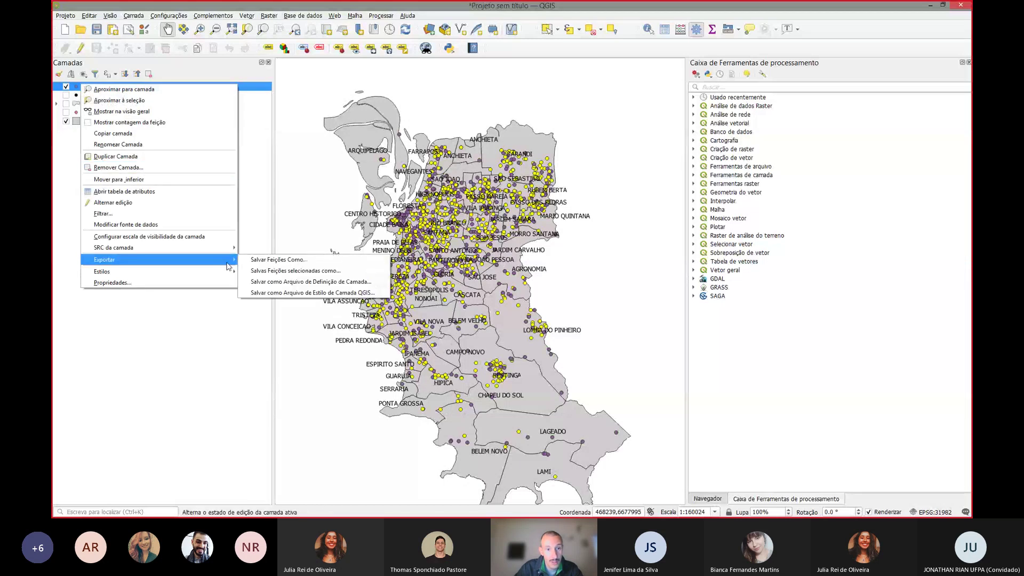
{"action": "left_click", "coordinate": [295, 271]}
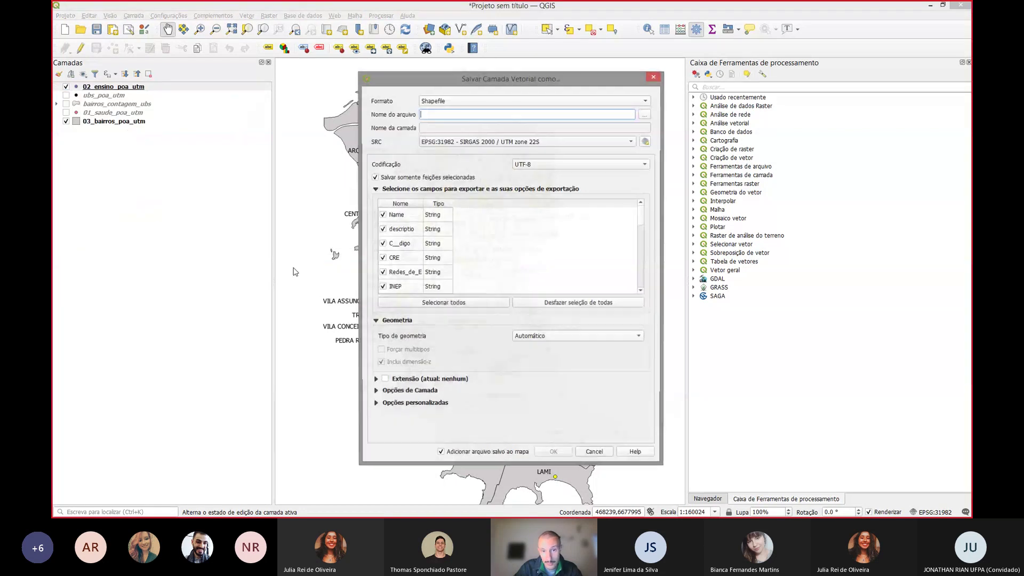
{"action": "left_click", "coordinate": [644, 115]}
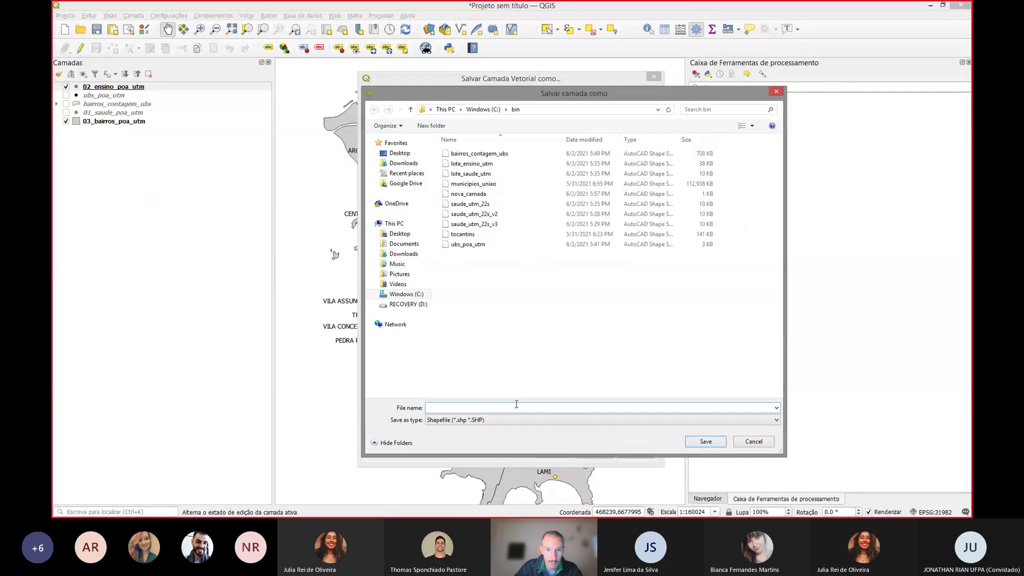
{"action": "type", "text": "creches_utm_poa"}
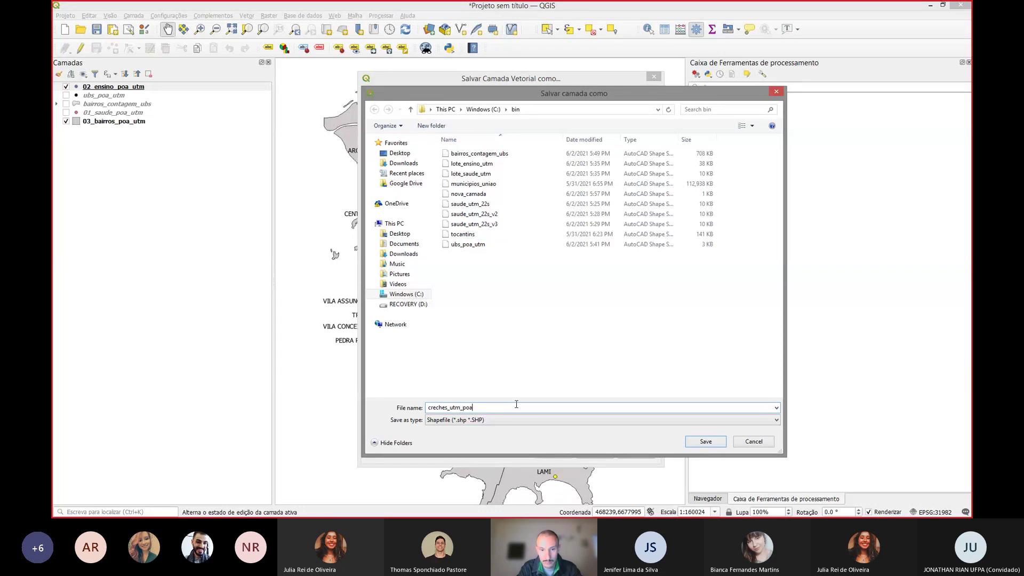
{"action": "key", "text": "Return"}
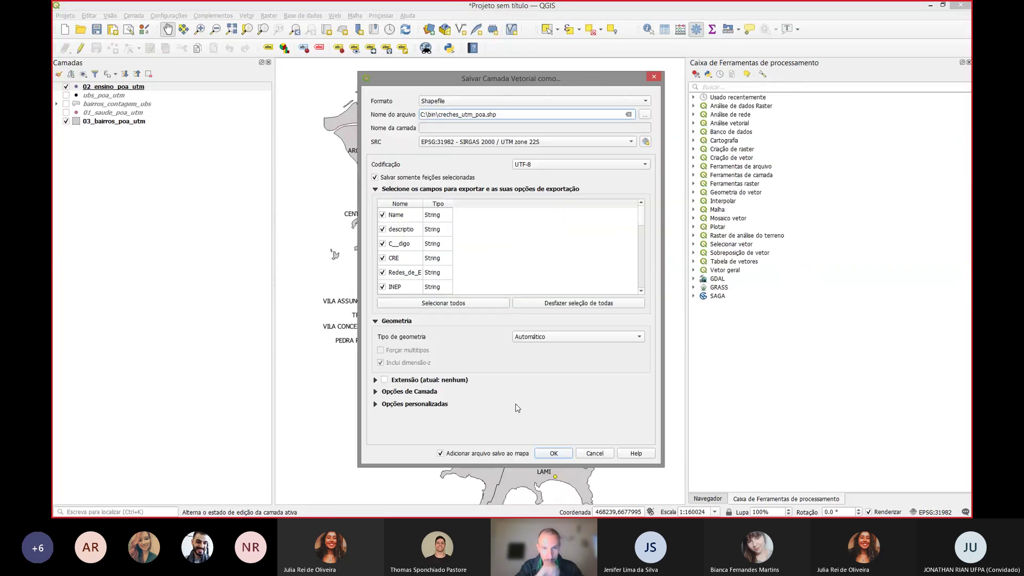
{"action": "left_click", "coordinate": [553, 453]}
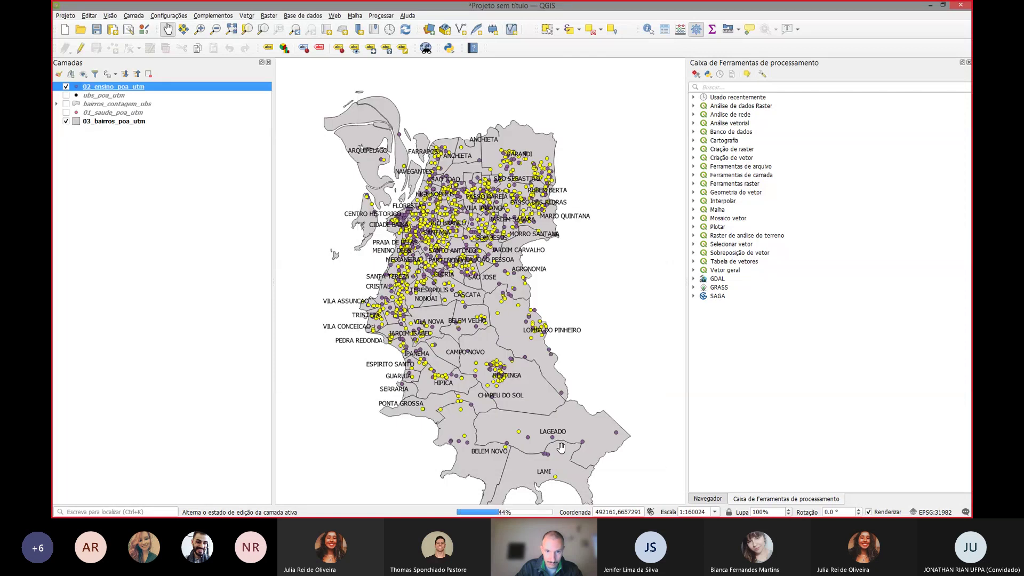
Step: Hide 02_ensino_poa_utm, show ubs_poa_utm, and compare the daycare locations with the UBS units on the map
{"action": "left_click", "coordinate": [66, 95]}
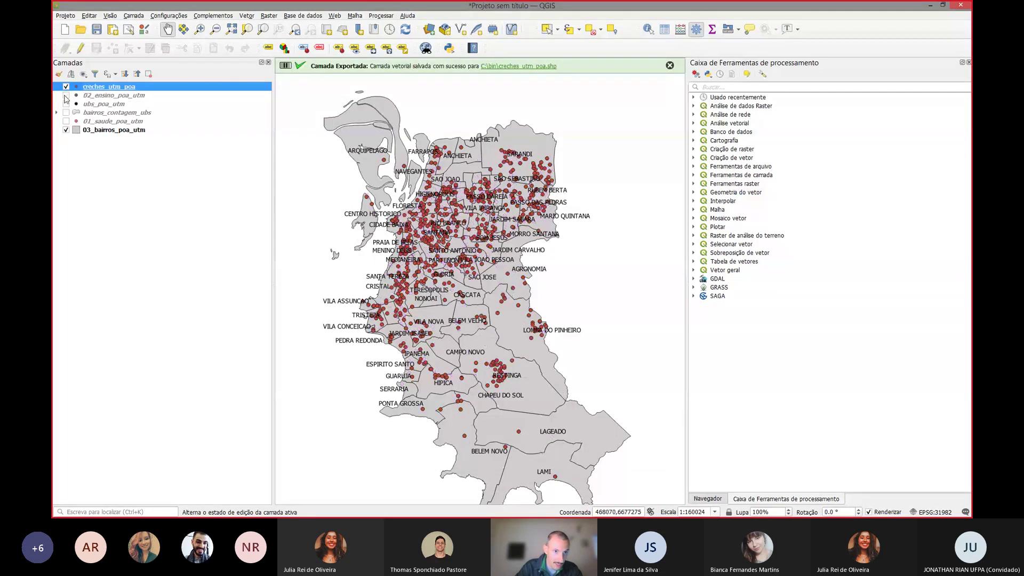
{"action": "left_click", "coordinate": [102, 96]}
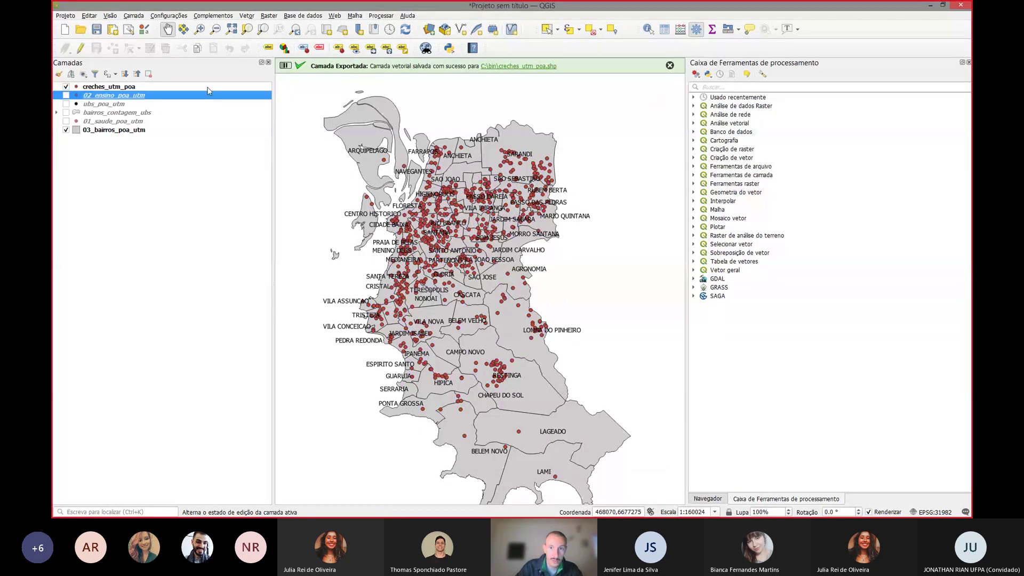
{"action": "left_click", "coordinate": [67, 104]}
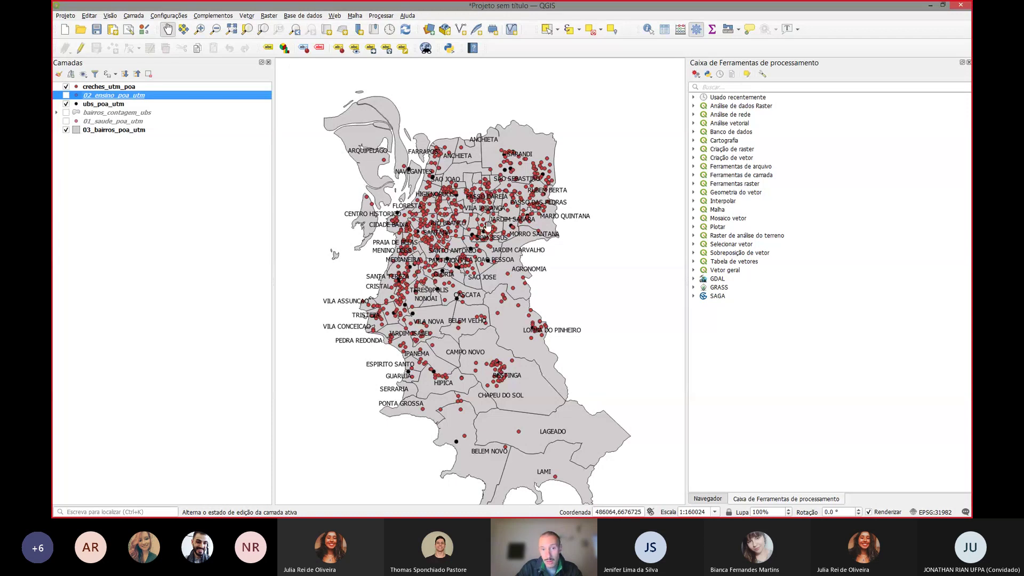
{"action": "scroll", "coordinate": [457, 249], "scroll_direction": "up", "scroll_amount": 2}
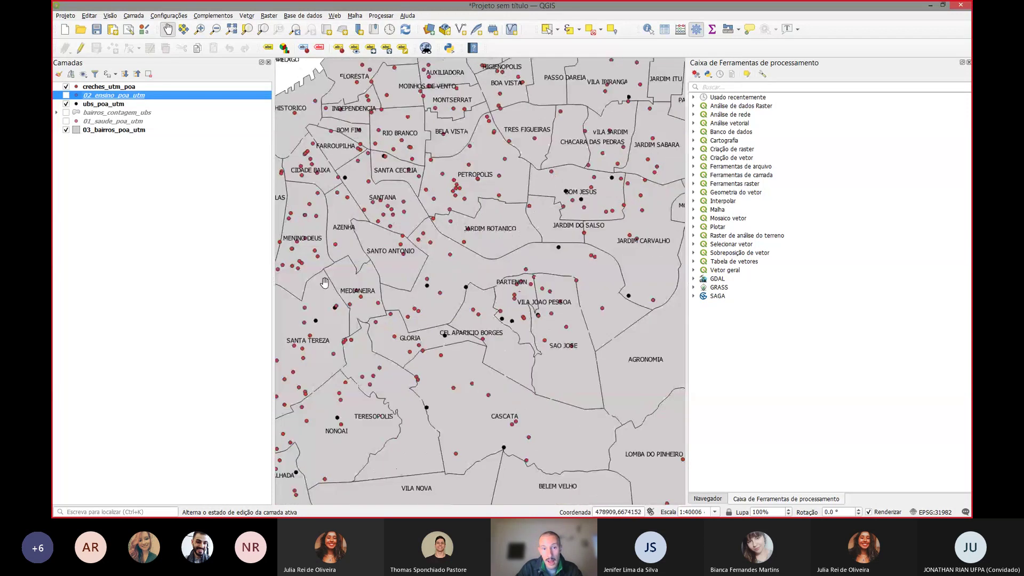
{"action": "left_click_drag", "start_coordinate": [396, 191], "coordinate": [492, 235]}
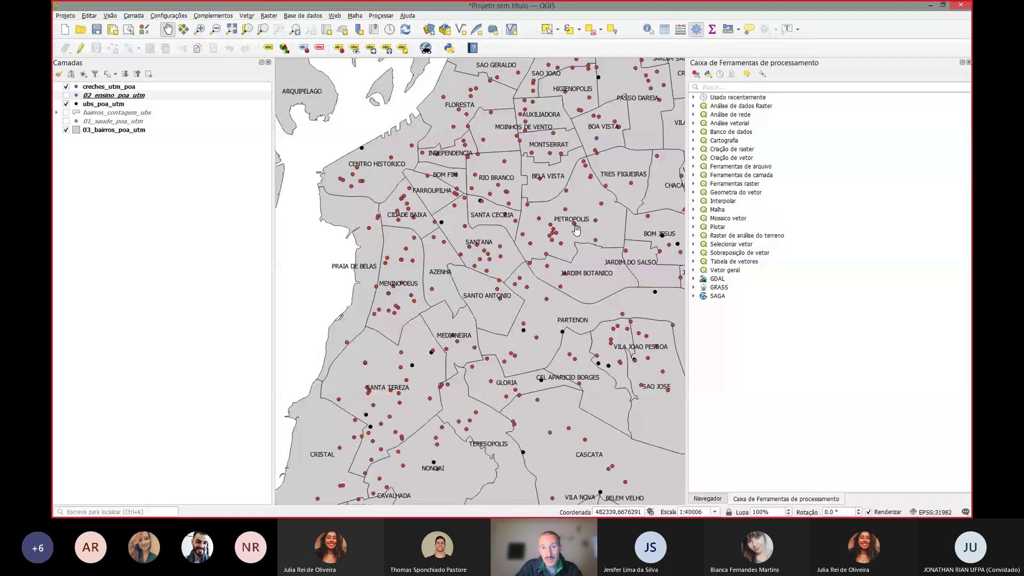
{"action": "left_click_drag", "start_coordinate": [576, 228], "coordinate": [507, 235]}
{"action": "scroll", "coordinate": [425, 210], "scroll_direction": "down", "scroll_amount": 1}
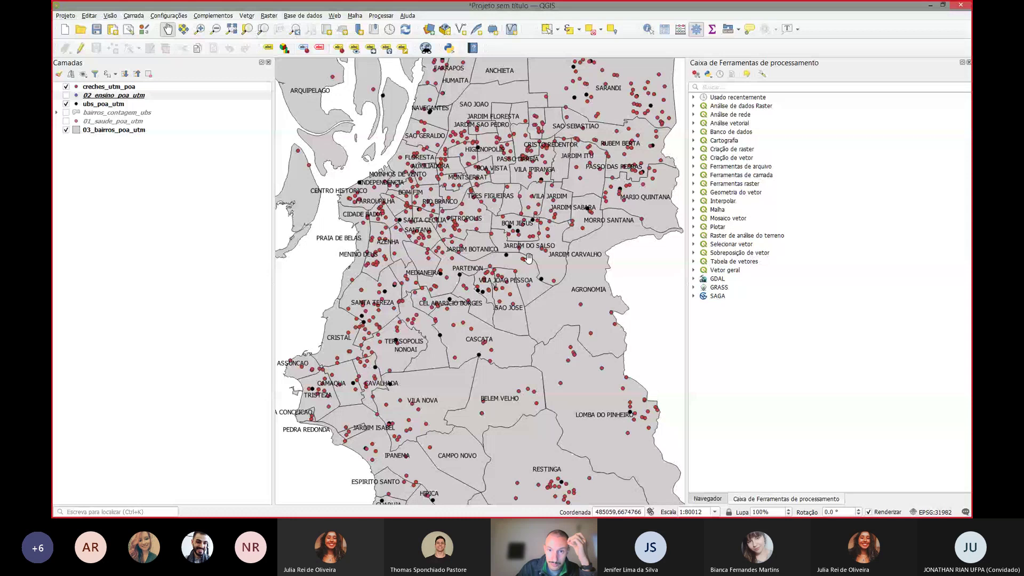
{"action": "left_click_drag", "start_coordinate": [528, 259], "coordinate": [507, 284]}
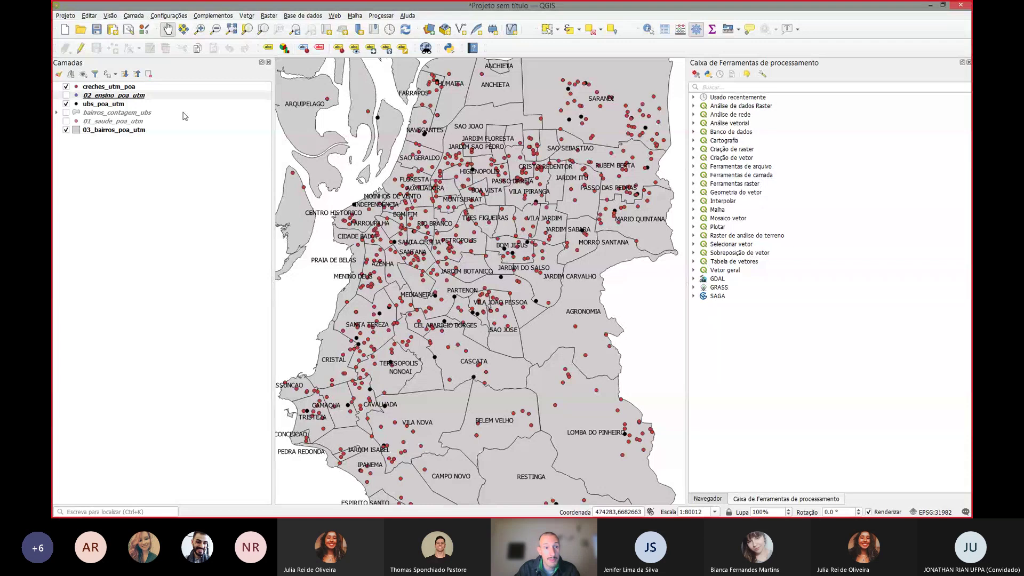
Step: Hide creches_utm_poa and examine how the UBS points are spread over the neighbourhoods
{"action": "left_click", "coordinate": [66, 87]}
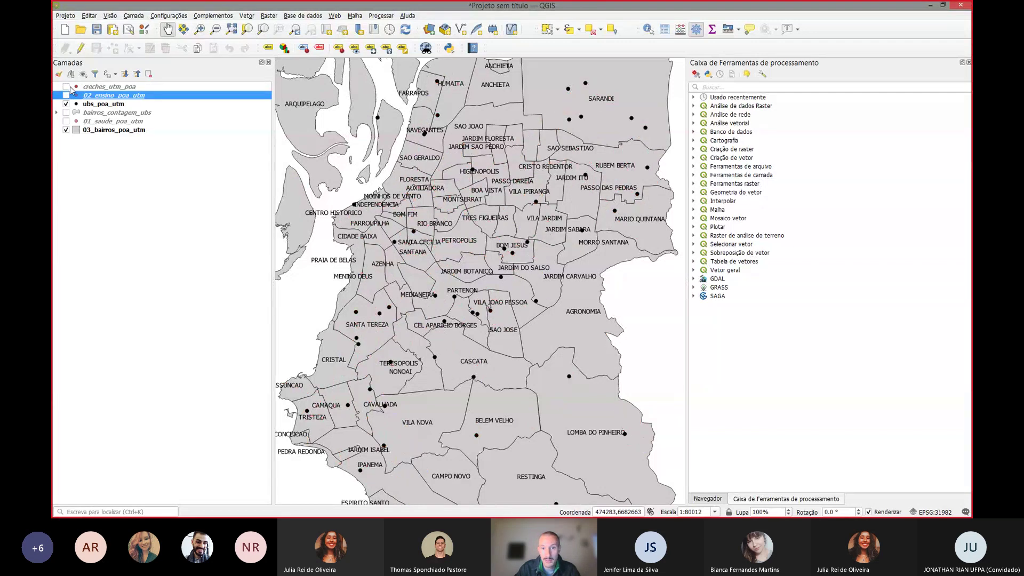
{"action": "left_click_drag", "start_coordinate": [446, 322], "coordinate": [446, 310]}
{"action": "scroll", "coordinate": [447, 309], "scroll_direction": "down", "scroll_amount": 1}
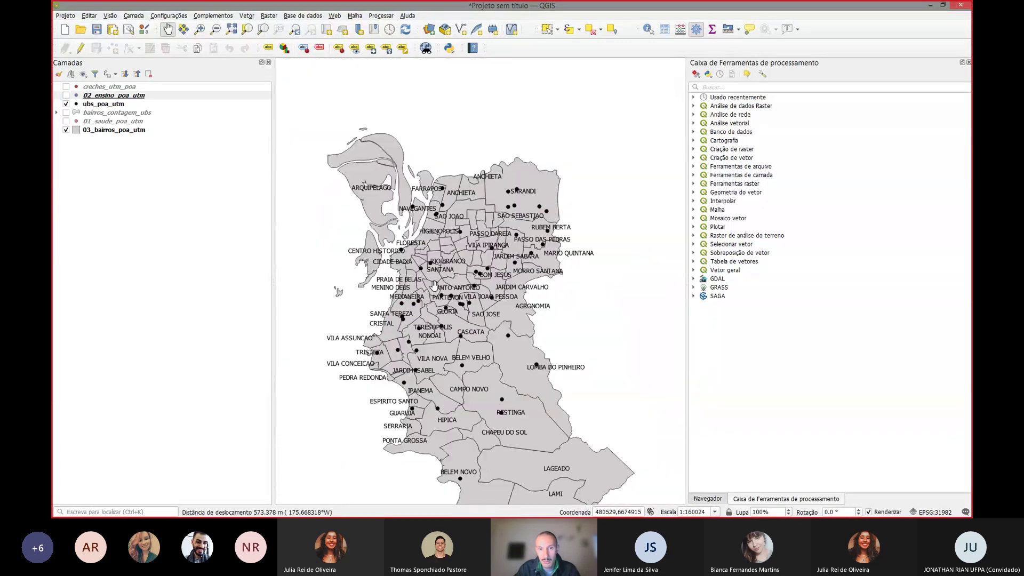
{"action": "scroll", "coordinate": [435, 286], "scroll_direction": "up", "scroll_amount": 1}
{"action": "left_click_drag", "start_coordinate": [434, 287], "coordinate": [434, 276]}
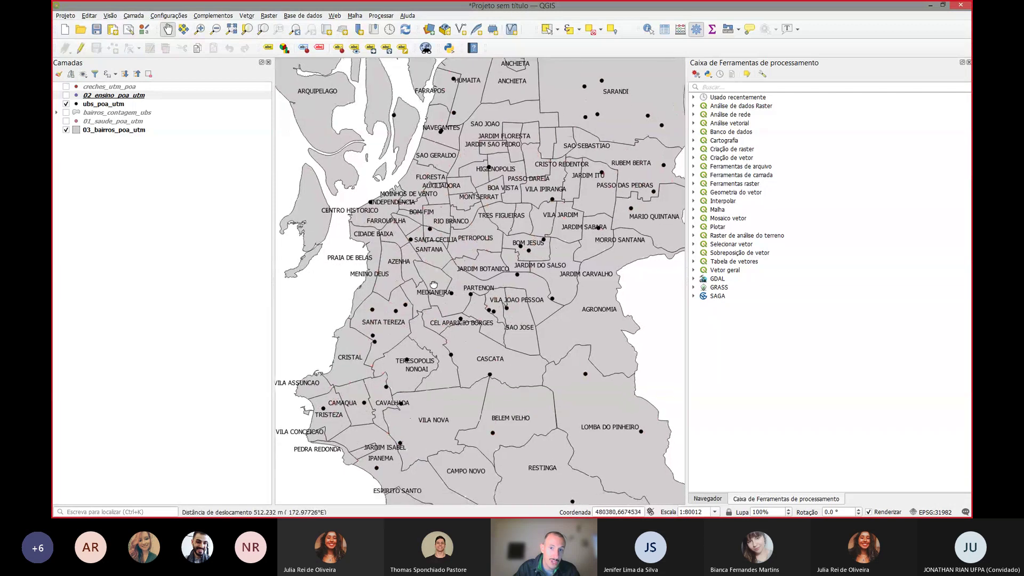
Step: Find the Amortecedor buffer tool in the processing toolbox, open it, and choose ubs_poa_utm as the input layer
{"action": "left_click", "coordinate": [730, 87]}
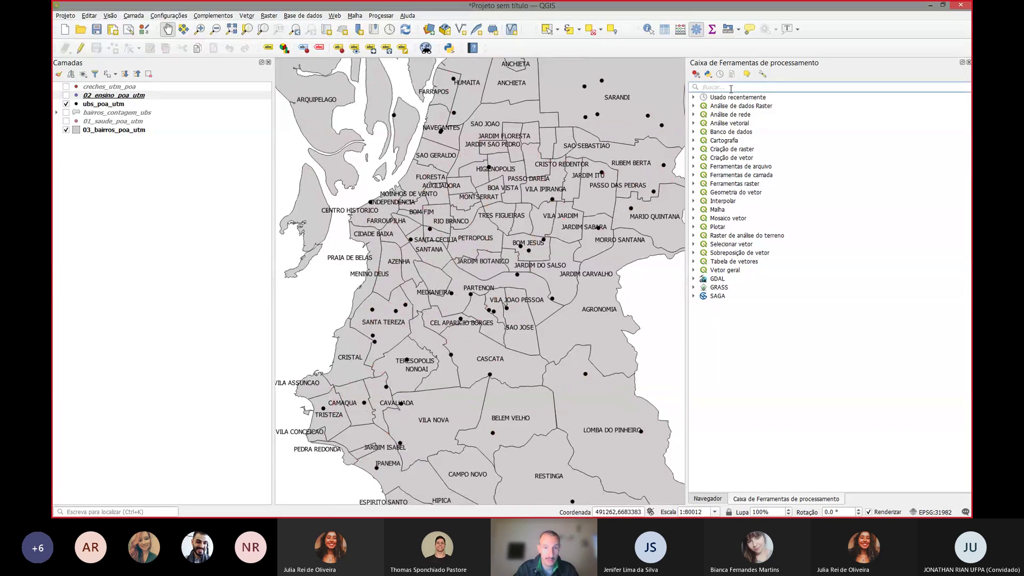
{"action": "type", "text": "buffe"}
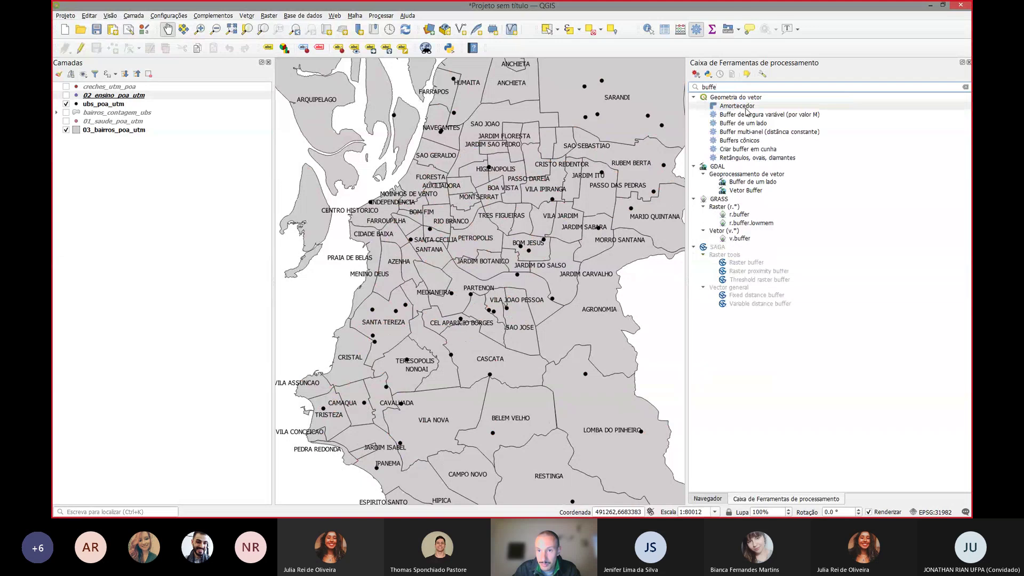
{"action": "left_click", "coordinate": [744, 106]}
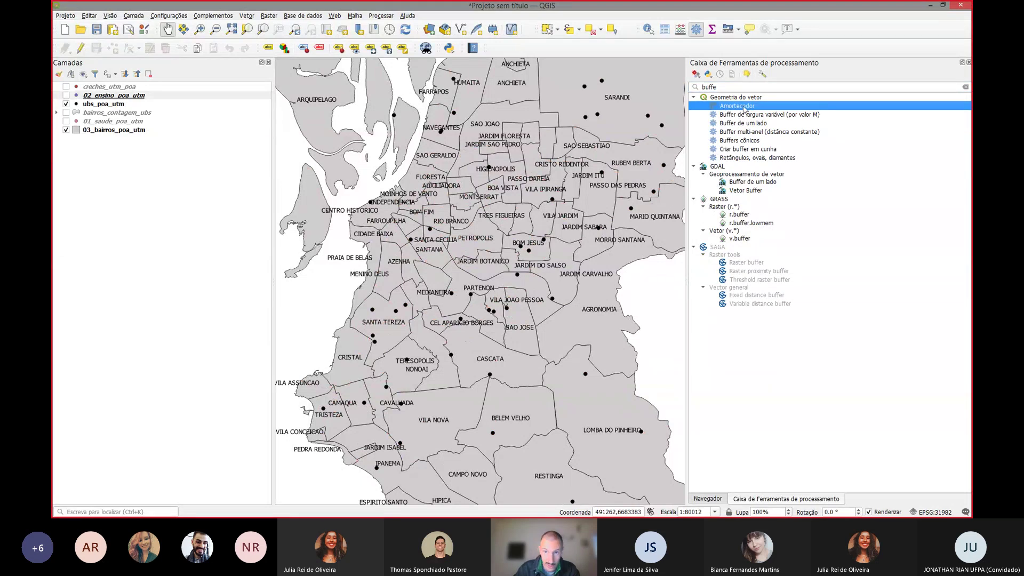
{"action": "double_click", "coordinate": [745, 107]}
{"action": "left_click_drag", "start_coordinate": [735, 75], "coordinate": [739, 102]}
{"action": "left_click_drag", "start_coordinate": [482, 96], "coordinate": [482, 98]}
{"action": "left_click", "coordinate": [462, 140]}
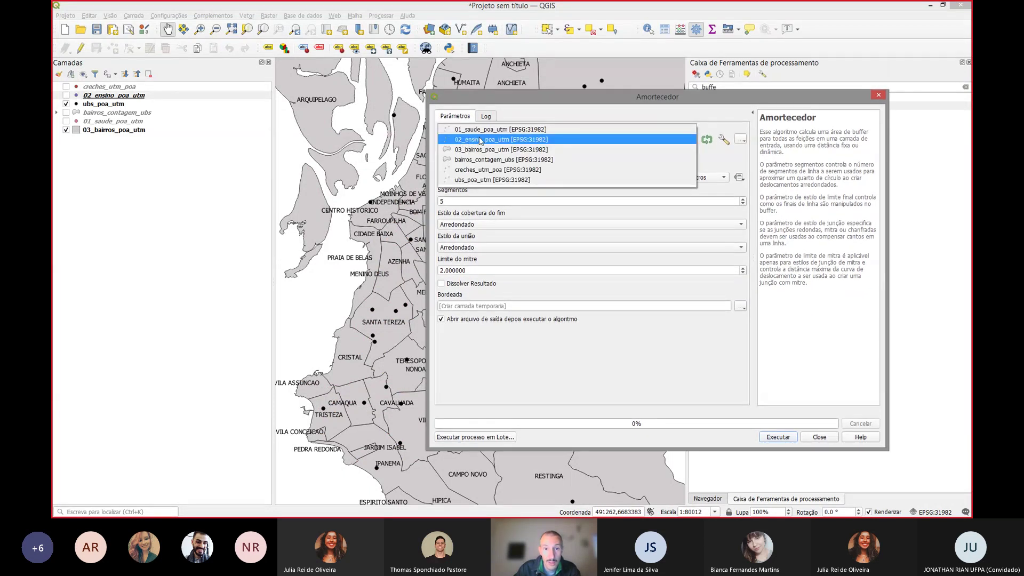
{"action": "left_click", "coordinate": [494, 182]}
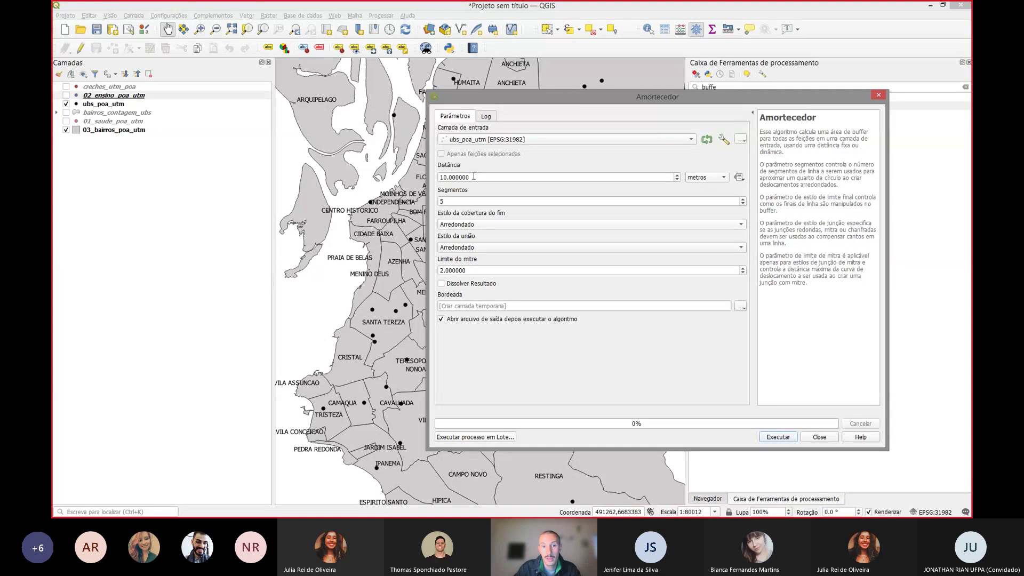
Step: Set the buffer distance to 2000 metres and enable Dissolver Resultado
{"action": "left_click_drag", "start_coordinate": [477, 178], "coordinate": [423, 179]}
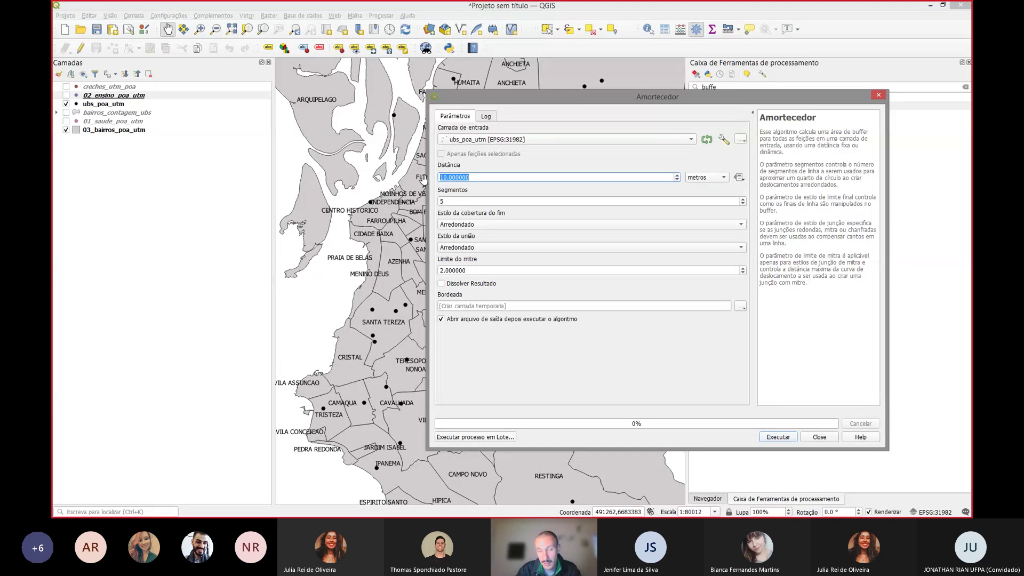
{"action": "type", "text": "2"}
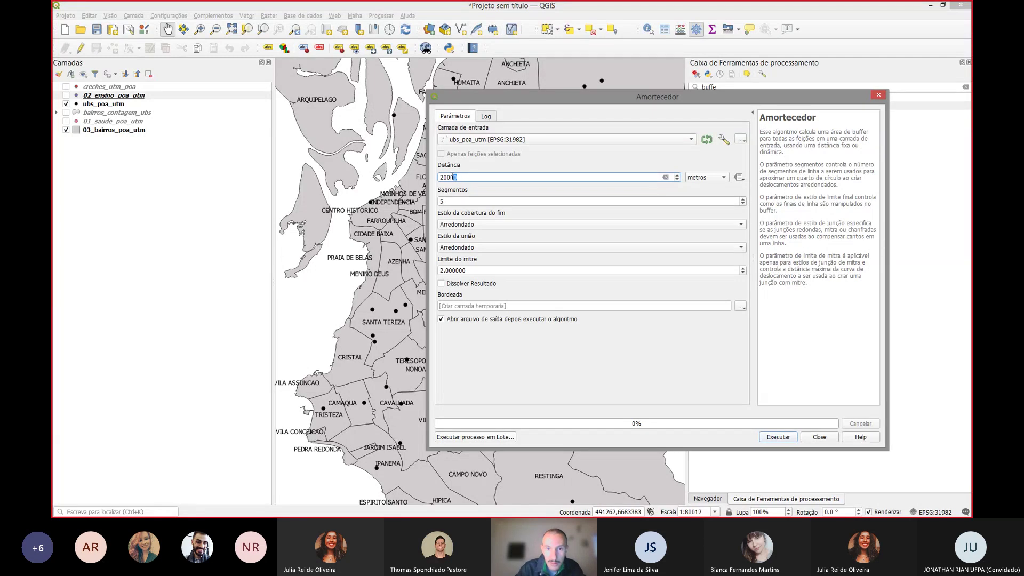
{"action": "key", "text": "BackSpace"}
{"action": "left_click", "coordinate": [468, 201]}
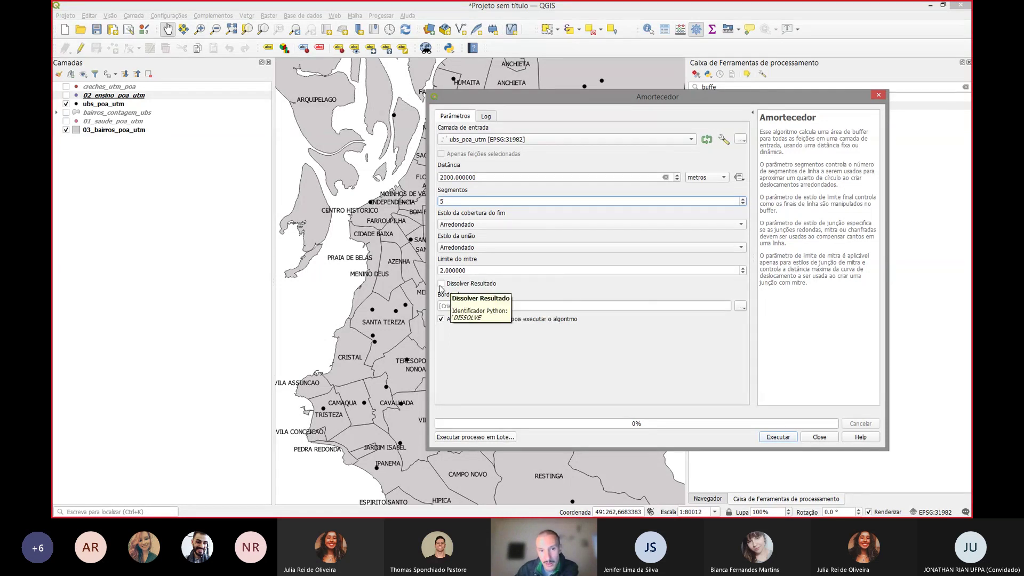
{"action": "left_click", "coordinate": [441, 283]}
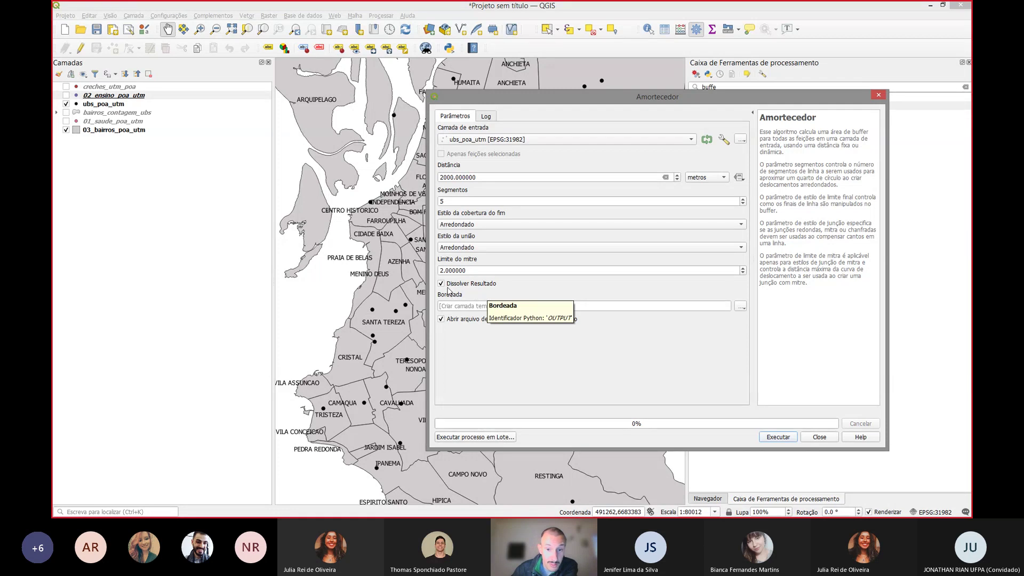
Step: Direct the buffer output to a shapefile in C:\bin and enter a file name beginning with ubs_
{"action": "left_click", "coordinate": [740, 306]}
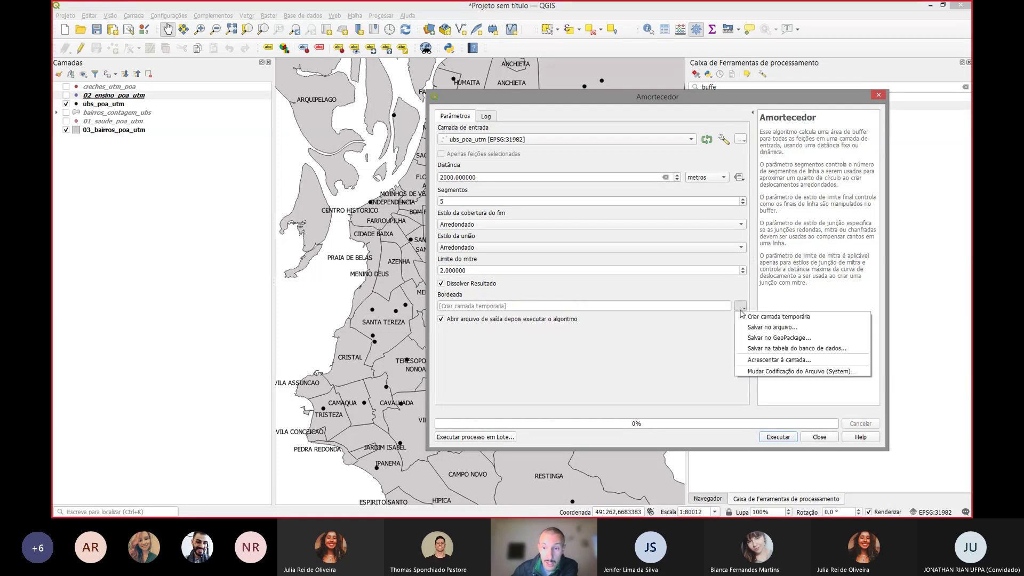
{"action": "left_click", "coordinate": [753, 328]}
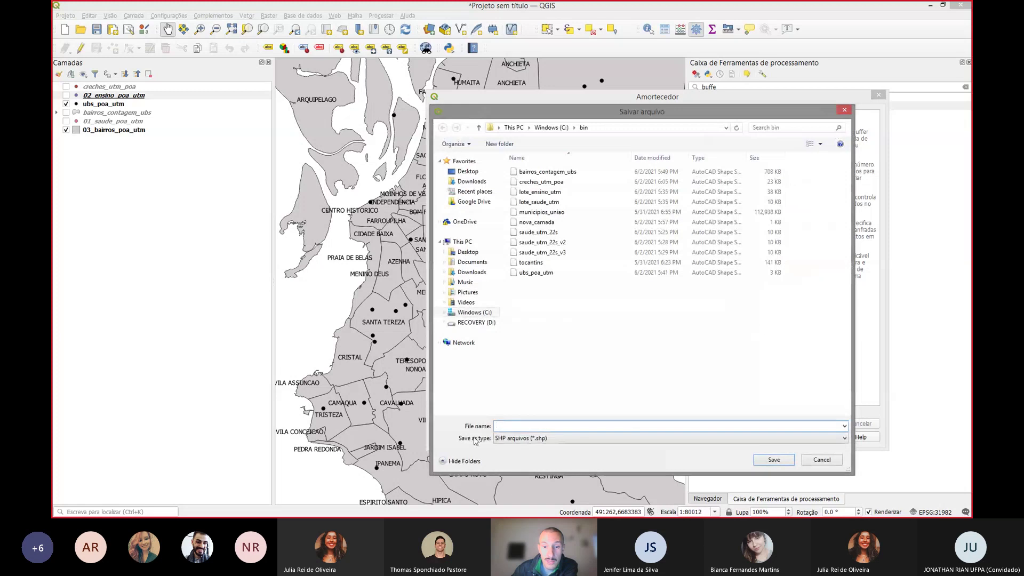
{"action": "type", "text": "ubs"}
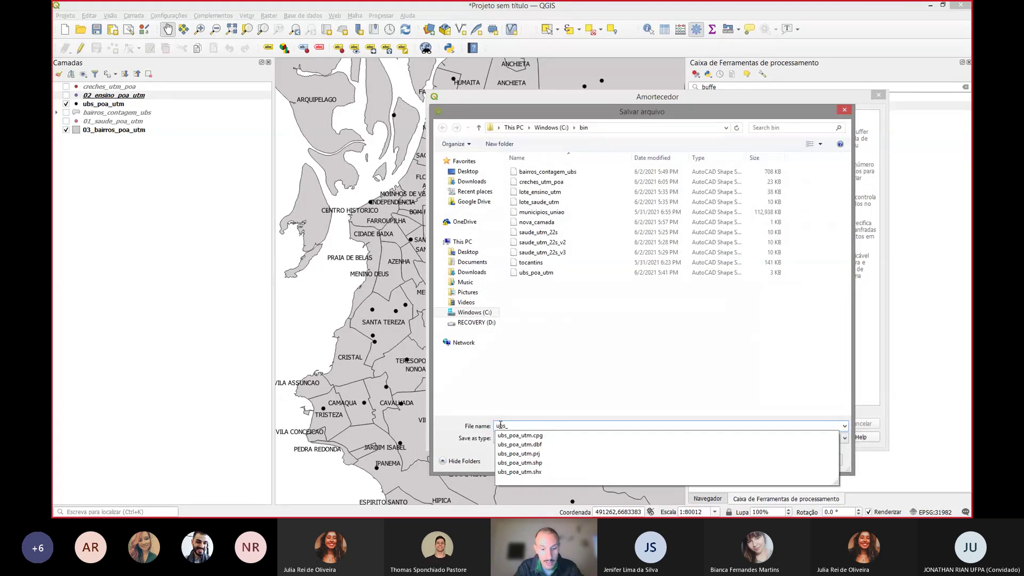
Step: Name the buffer output file ubs_buffer_2000m in C:\bin, run the buffer and close its dialog
{"action": "type", "text": "_buffer_200"}
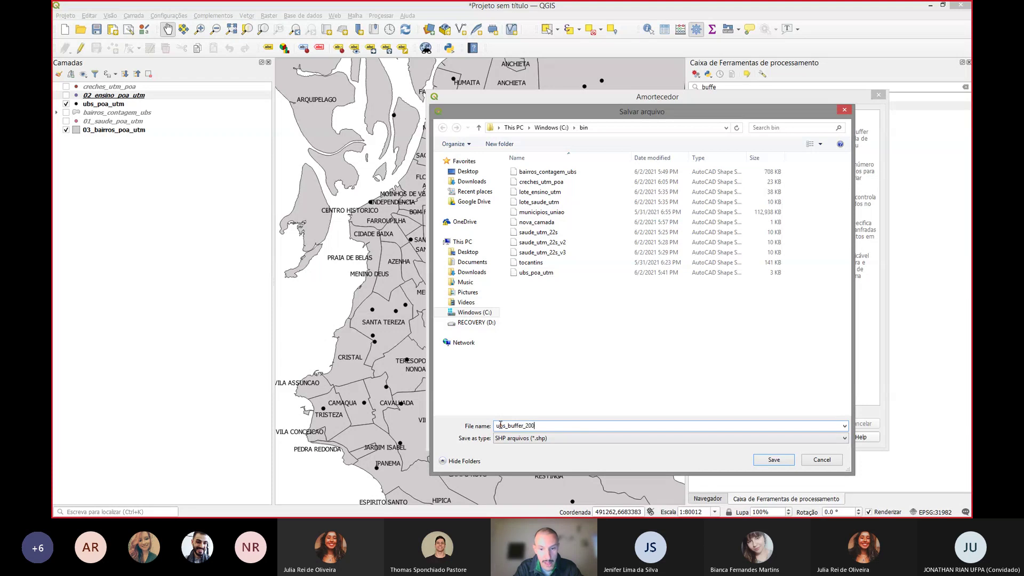
{"action": "type", "text": "0m"}
{"action": "key", "text": "Return"}
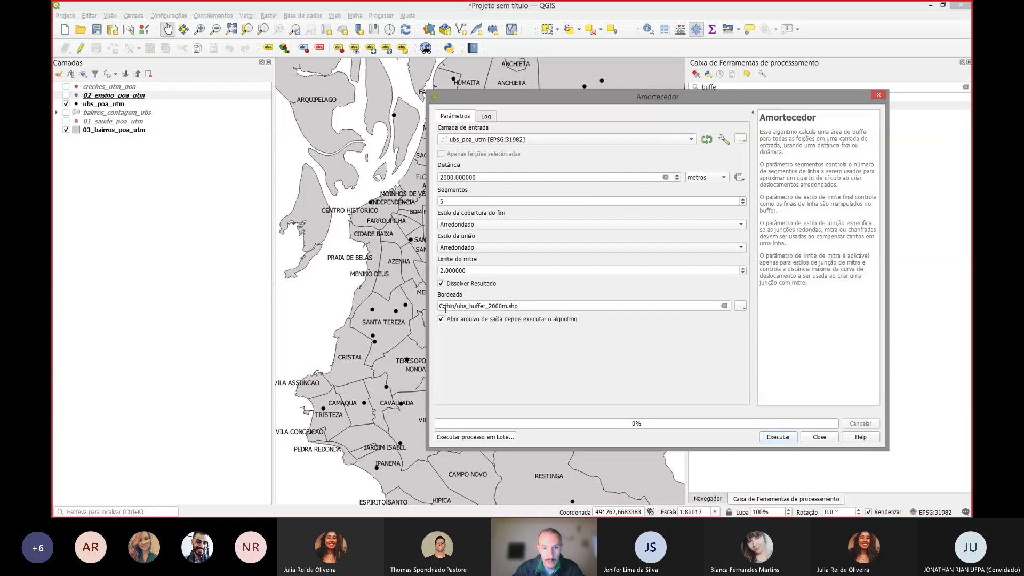
{"action": "left_click", "coordinate": [795, 436]}
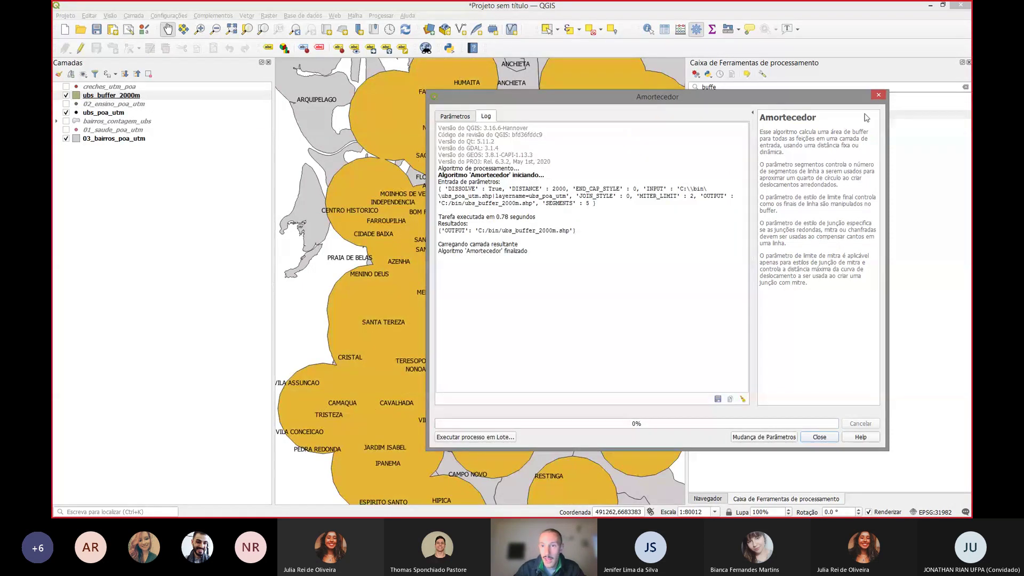
{"action": "left_click", "coordinate": [878, 96]}
Step: Move the ubs_buffer_2000m layer directly below ubs_poa_utm so the health unit points draw on top
{"action": "scroll", "coordinate": [472, 206], "scroll_direction": "down", "scroll_amount": 1}
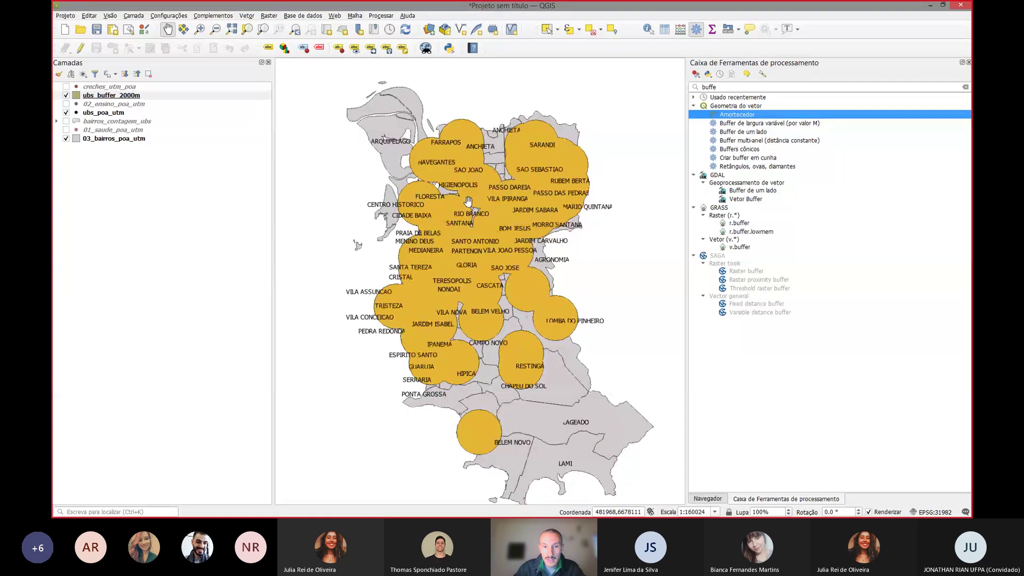
{"action": "left_click", "coordinate": [87, 97]}
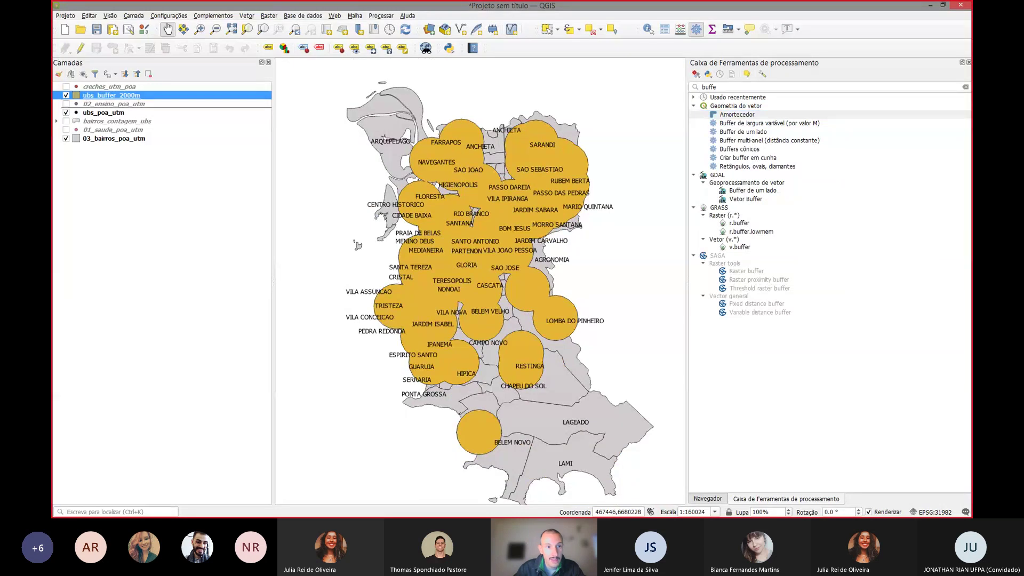
{"action": "left_click_drag", "start_coordinate": [87, 107], "coordinate": [101, 116]}
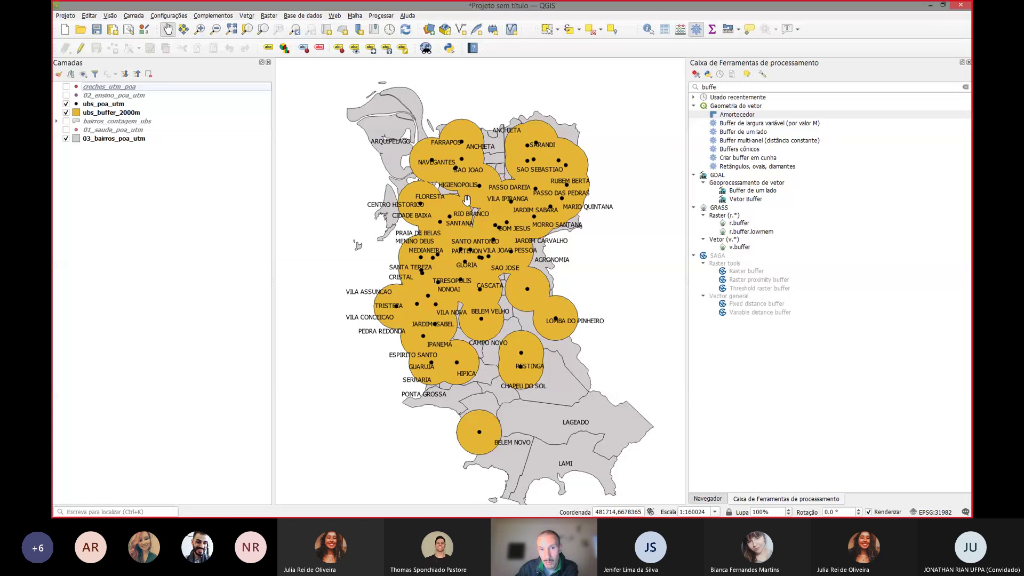
{"action": "scroll", "coordinate": [467, 200], "scroll_direction": "up", "scroll_amount": 1}
{"action": "left_click", "coordinate": [136, 113]}
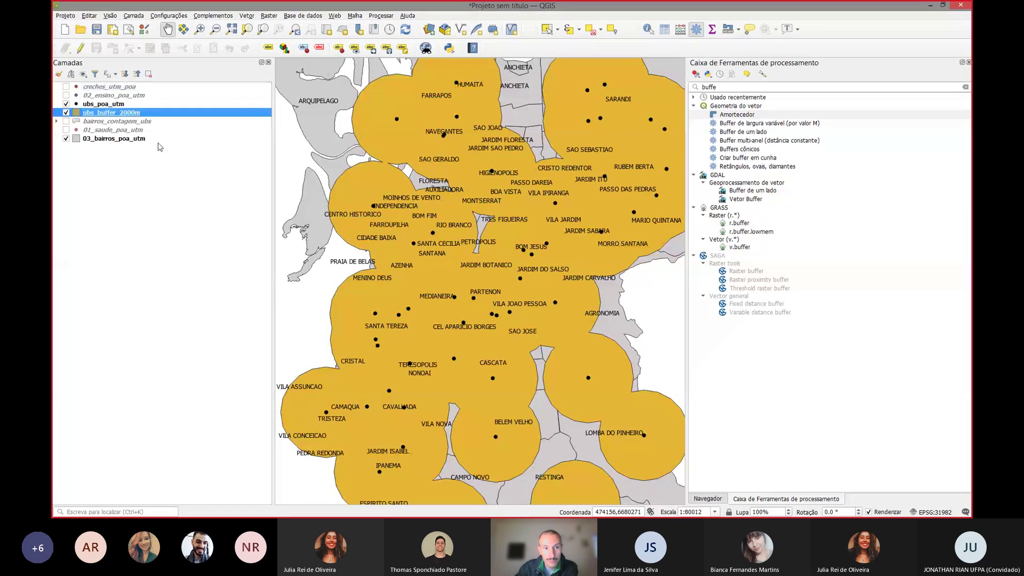
Step: Set up a new buffer (Amortecedor) with ubs_poa_utm as the input layer and a distance of 1000 metres
{"action": "scroll", "coordinate": [320, 241], "scroll_direction": "down", "scroll_amount": 1}
{"action": "double_click", "coordinate": [739, 114]}
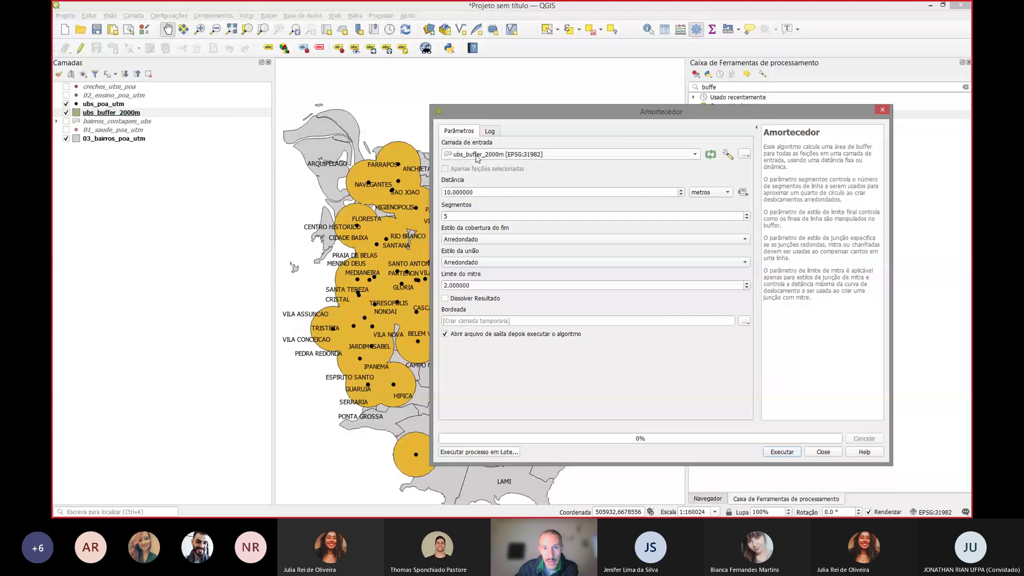
{"action": "left_click", "coordinate": [477, 156]}
{"action": "left_click", "coordinate": [494, 165]}
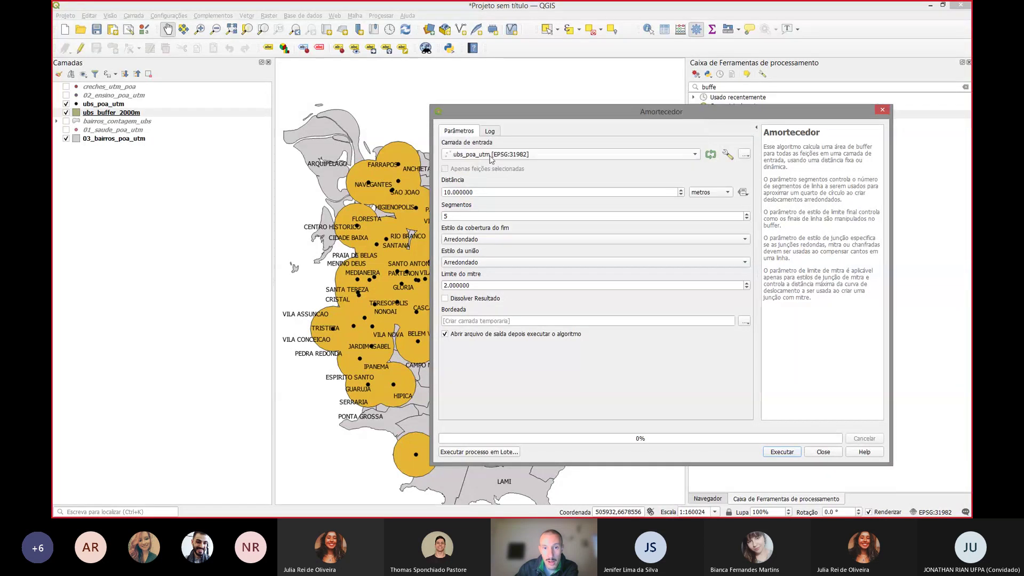
{"action": "left_click", "coordinate": [450, 192]}
{"action": "type", "text": "00"}
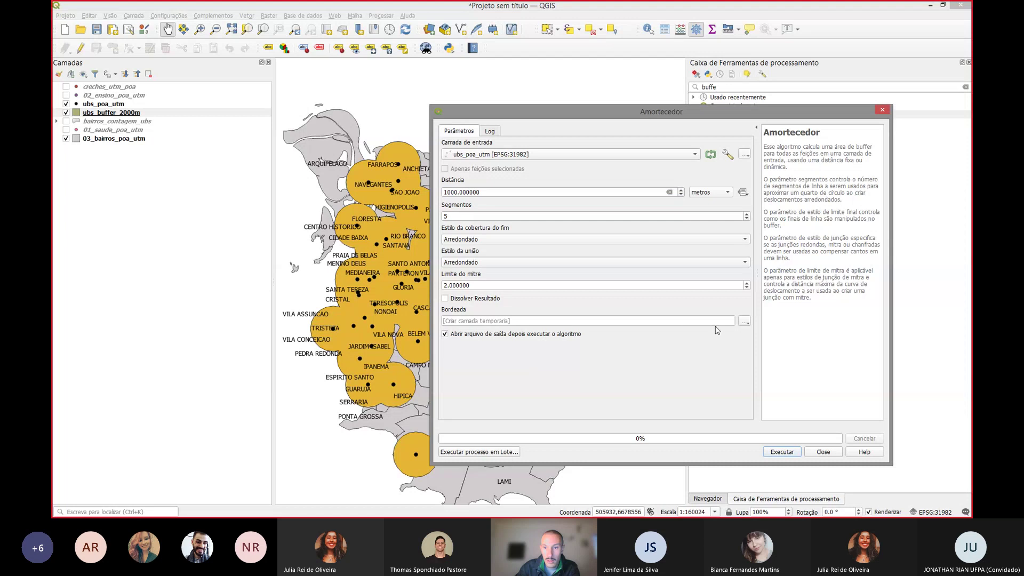
Step: Set the output file to ubs_buffer_1000m.shp in C:\bin, run the undissolved buffer and close its dialog
{"action": "left_click", "coordinate": [745, 320]}
{"action": "left_click", "coordinate": [757, 344]}
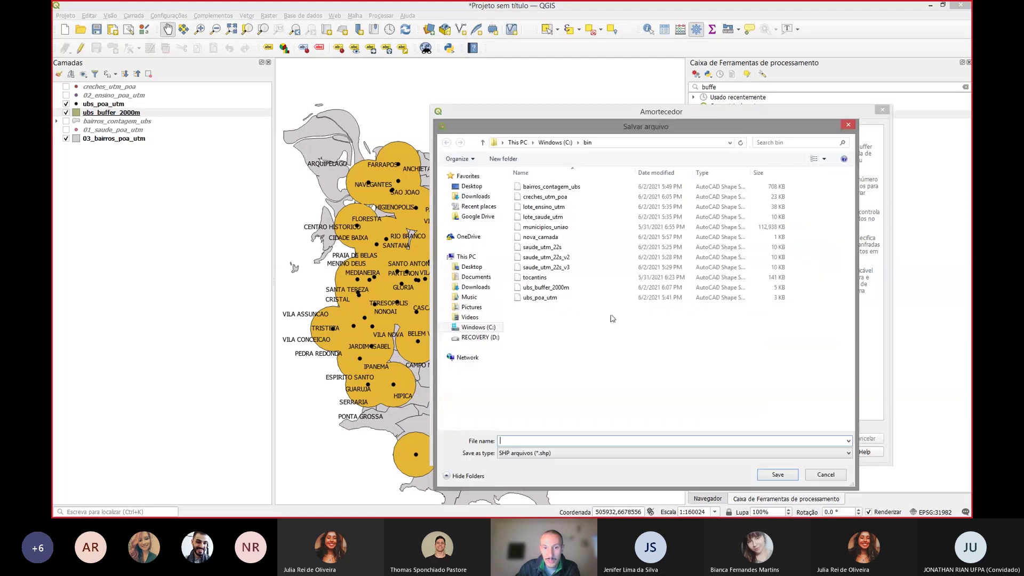
{"action": "left_click", "coordinate": [545, 287]}
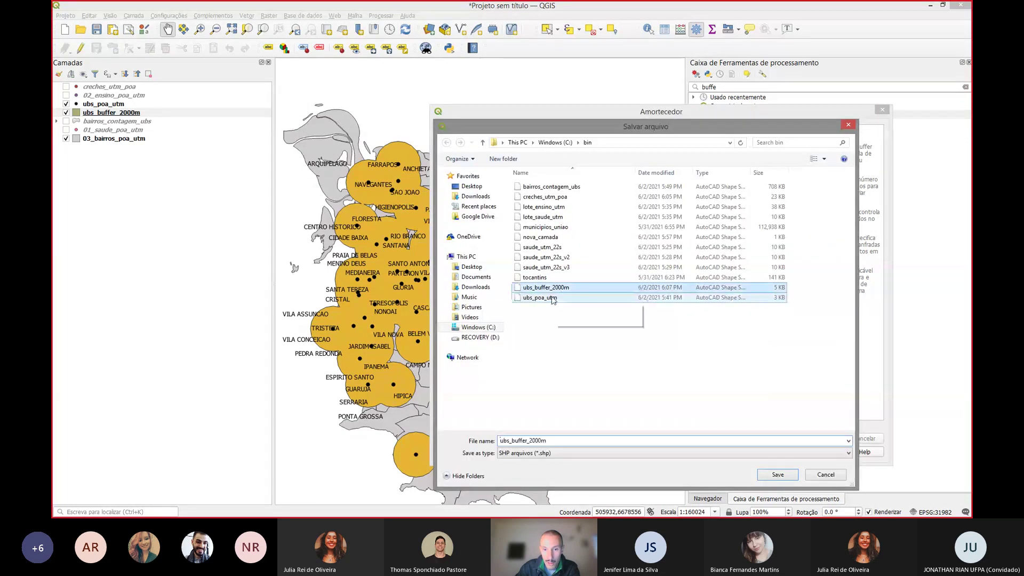
{"action": "double_click", "coordinate": [531, 439]}
{"action": "left_click", "coordinate": [536, 440]}
{"action": "key", "text": "BackSpace"}
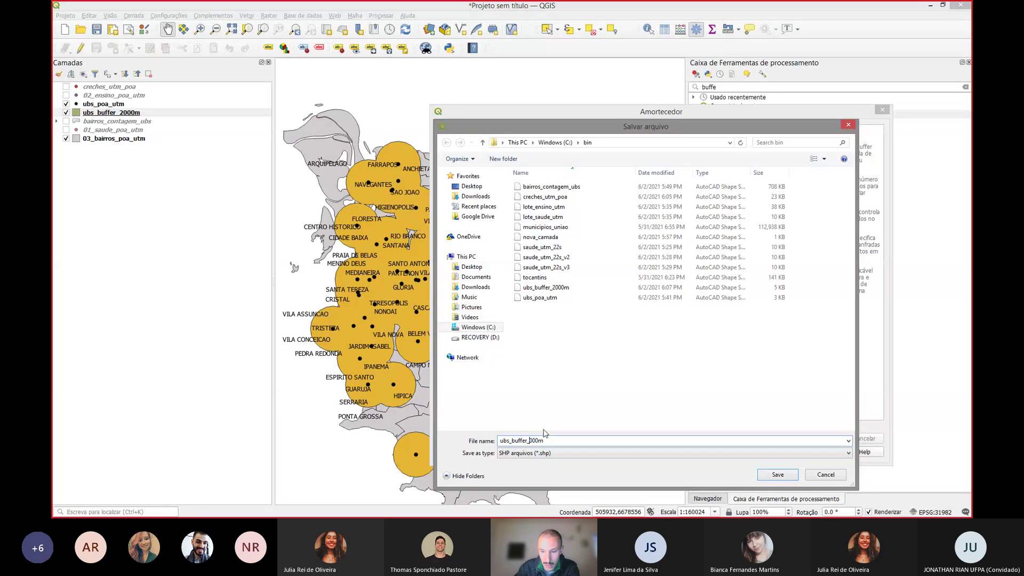
{"action": "type", "text": "1"}
{"action": "left_click", "coordinate": [777, 474]}
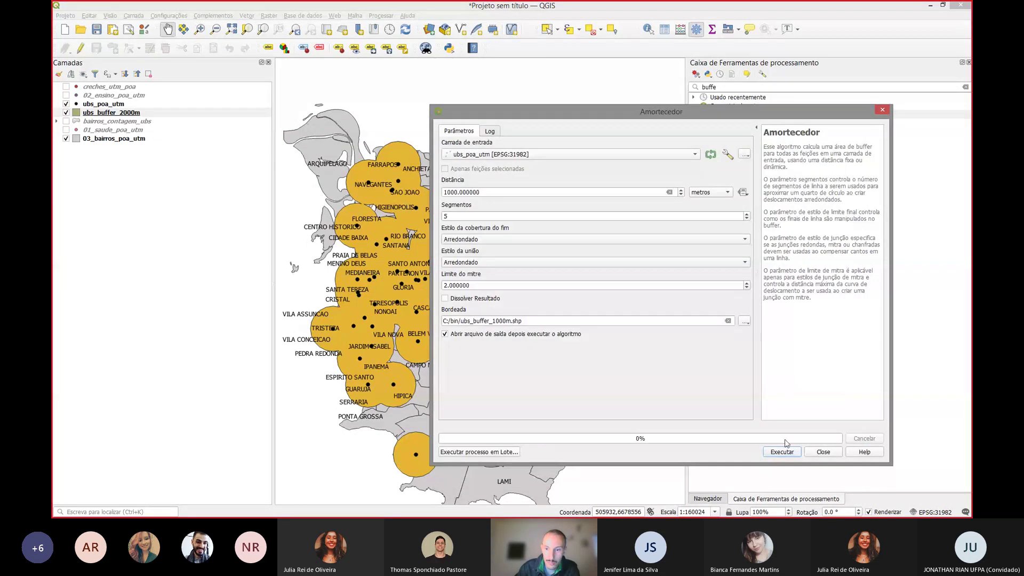
{"action": "left_click", "coordinate": [787, 452]}
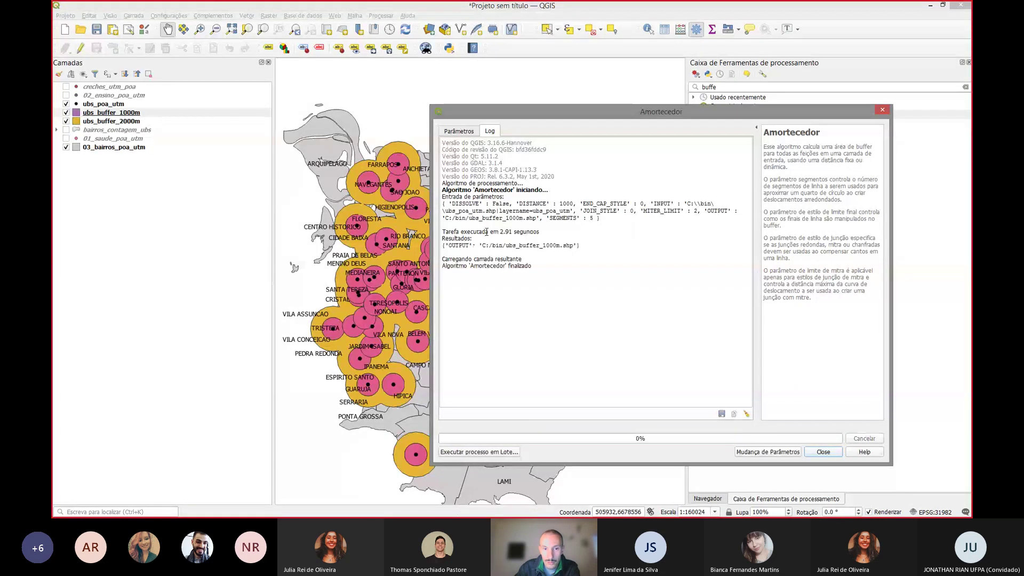
{"action": "left_click", "coordinate": [821, 452]}
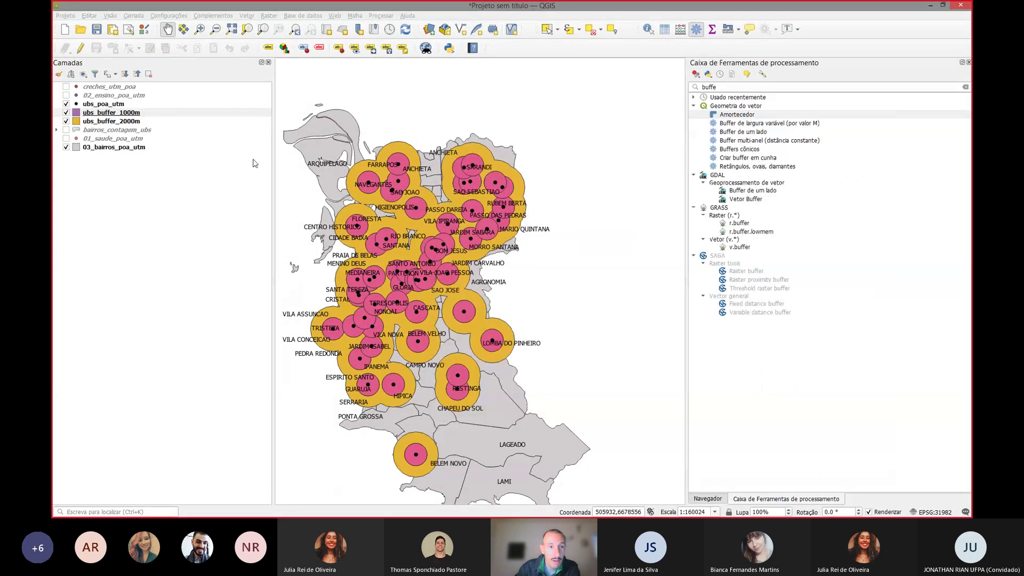
Step: Hide the ubs_buffer_2000m layer to inspect the overlapping 1000 m circles, and hide ubs_buffer_1000m as well
{"action": "left_click", "coordinate": [67, 121]}
{"action": "scroll", "coordinate": [440, 275], "scroll_direction": "up", "scroll_amount": 2}
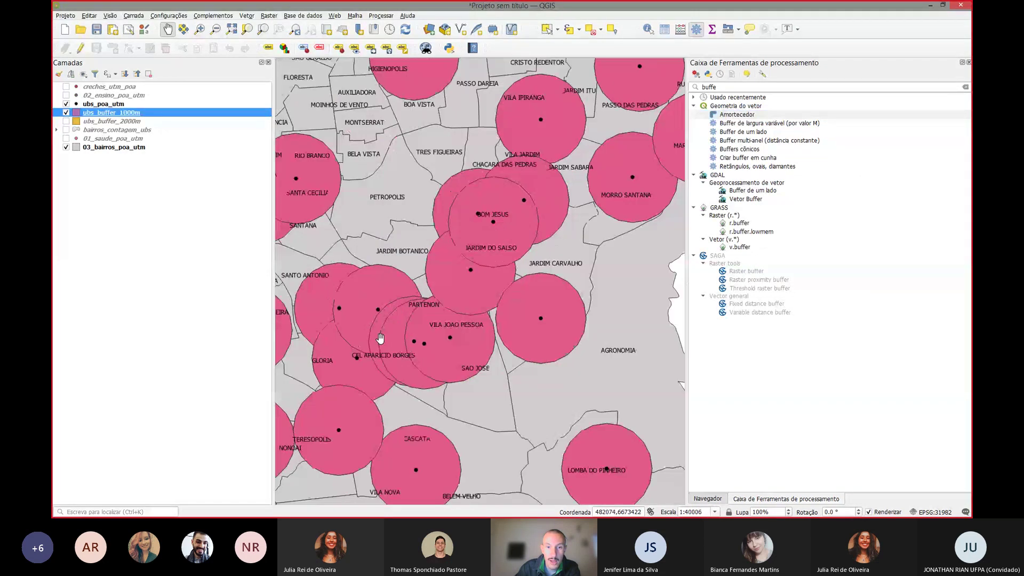
{"action": "left_click_drag", "start_coordinate": [380, 337], "coordinate": [422, 281]}
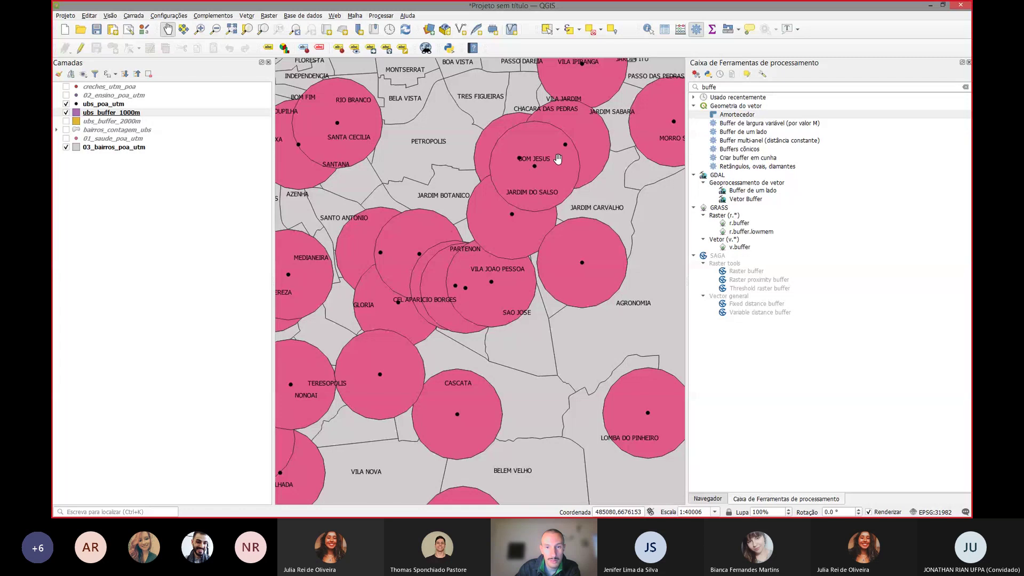
{"action": "left_click", "coordinate": [66, 113]}
Step: Set up another buffer of ubs_poa_utm with a distance of 1000 metres and the result dissolved
{"action": "double_click", "coordinate": [736, 114]}
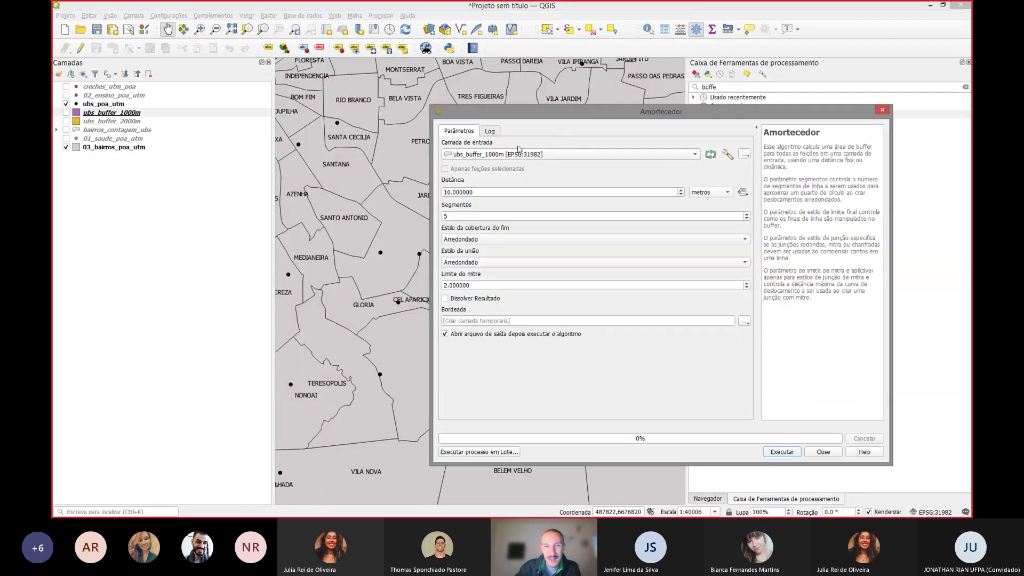
{"action": "left_click", "coordinate": [507, 154]}
{"action": "left_click", "coordinate": [504, 165]}
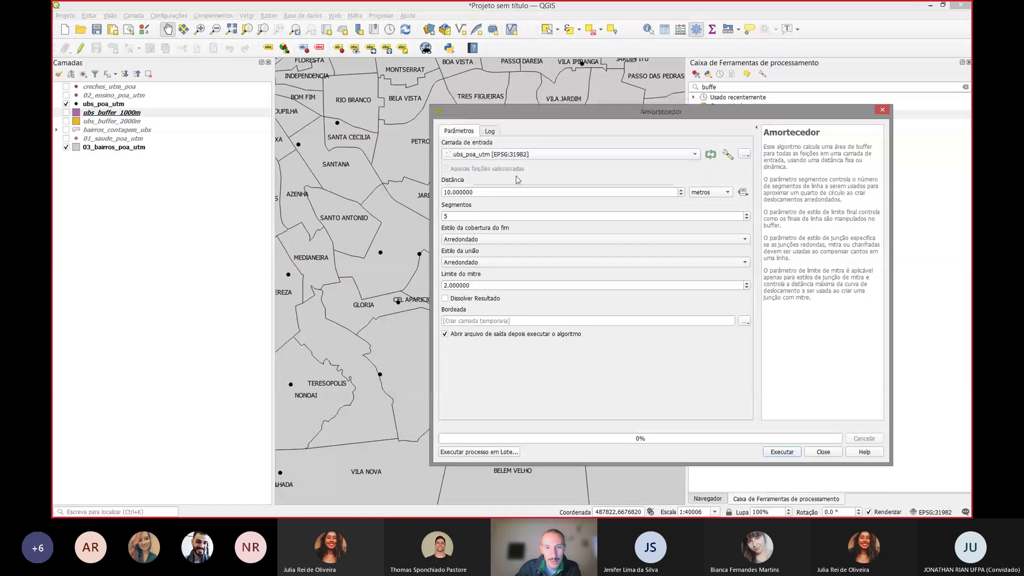
{"action": "left_click", "coordinate": [450, 192]}
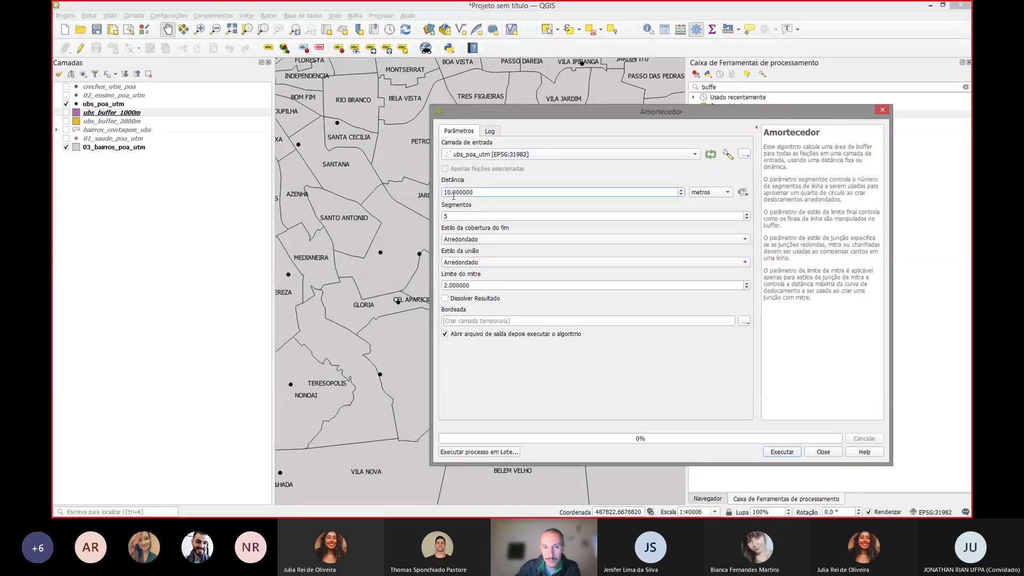
{"action": "type", "text": "00"}
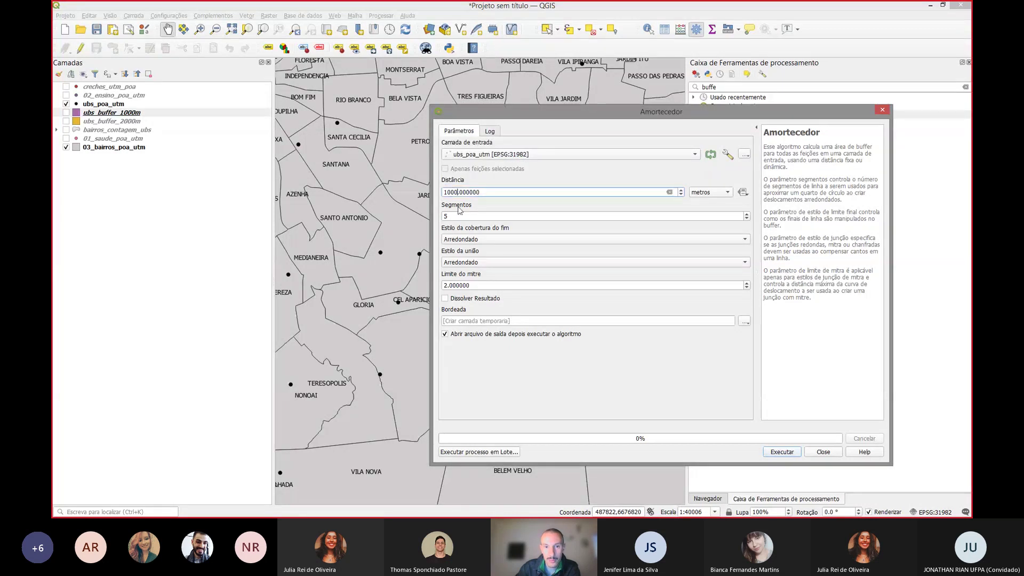
{"action": "left_click", "coordinate": [445, 298]}
Step: Set the output file to ubs_buffer_1000m_v2.shp in C:\bin, run the dissolved buffer and close its dialog
{"action": "left_click", "coordinate": [745, 321]}
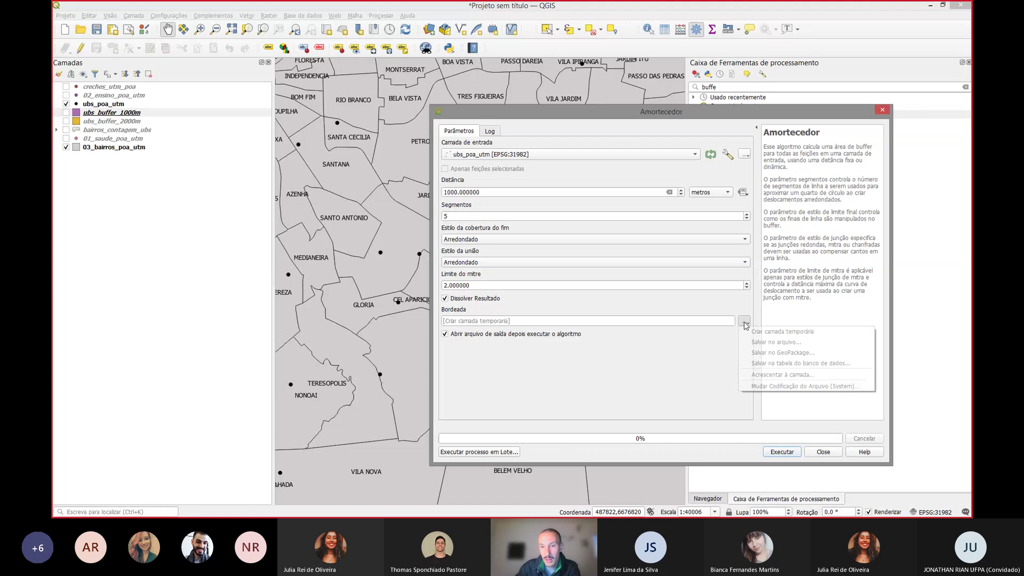
{"action": "left_click", "coordinate": [776, 342]}
{"action": "left_click", "coordinate": [566, 288]}
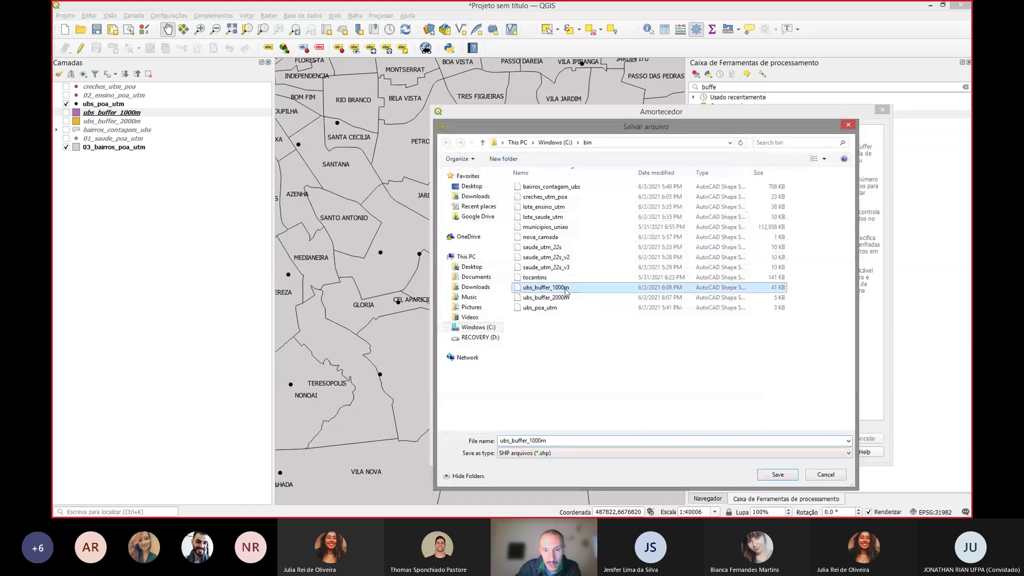
{"action": "left_click", "coordinate": [547, 441]}
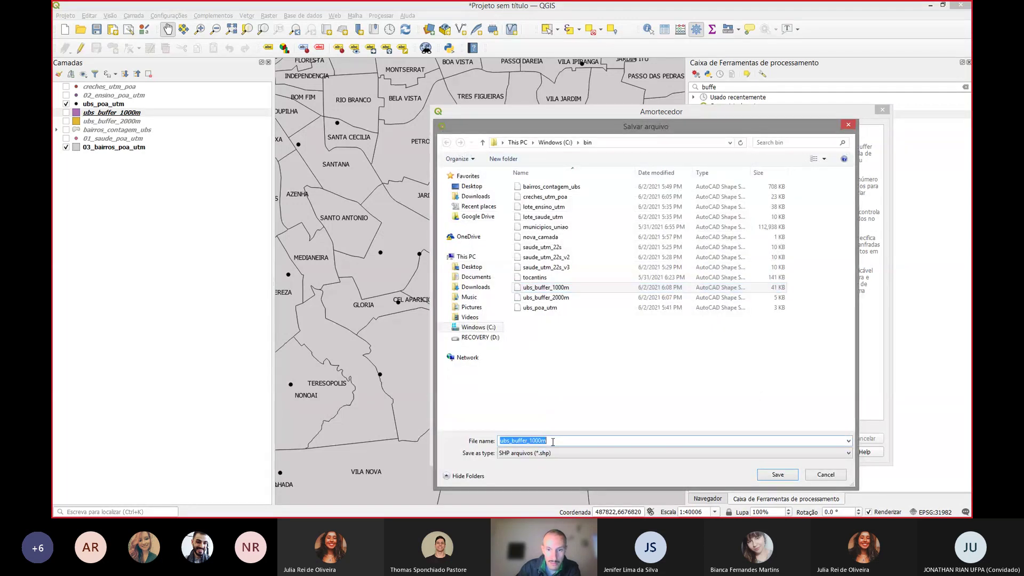
{"action": "left_click", "coordinate": [555, 441]}
{"action": "type", "text": "_v2"}
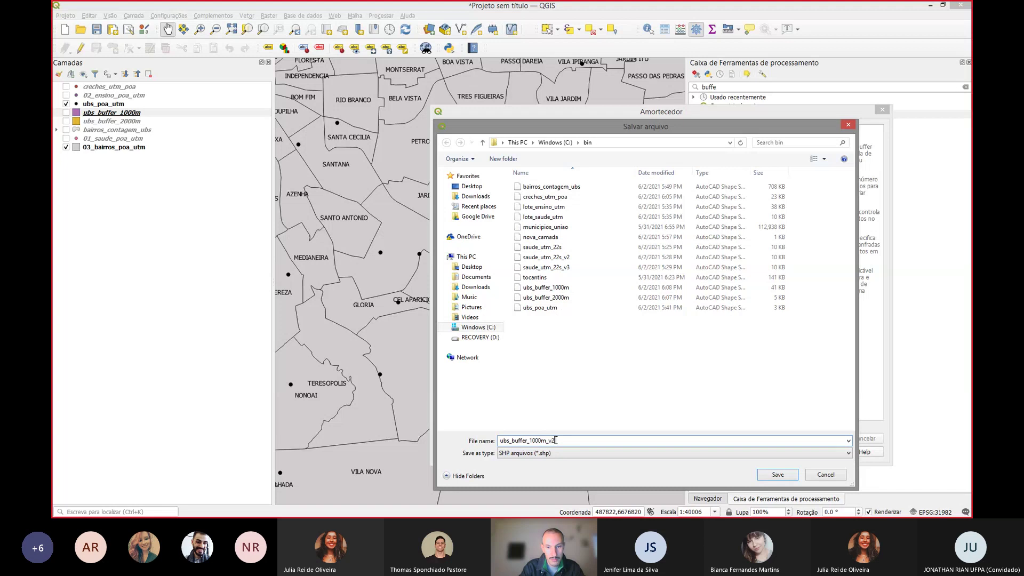
{"action": "key", "text": "Return"}
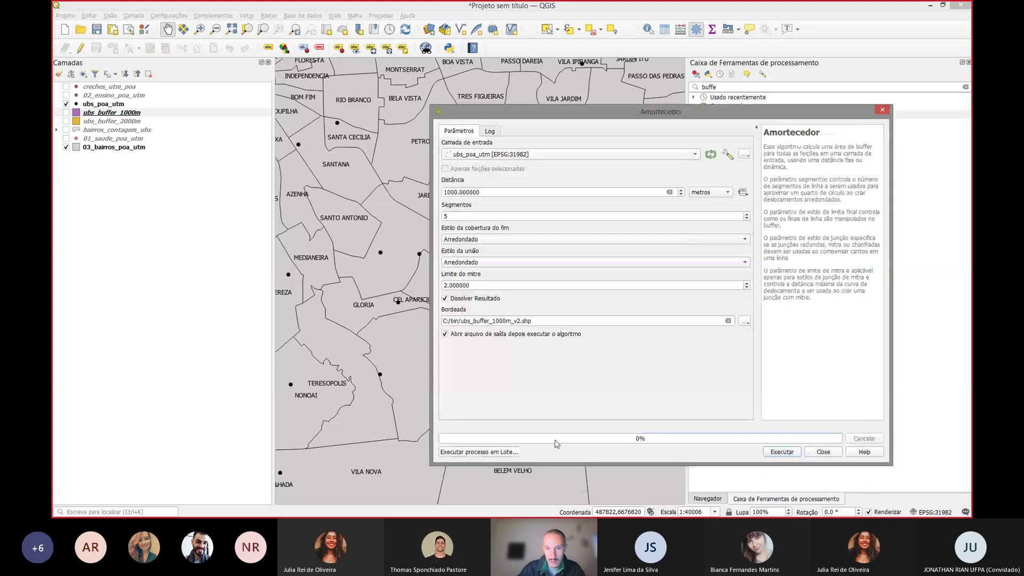
{"action": "left_click", "coordinate": [792, 453]}
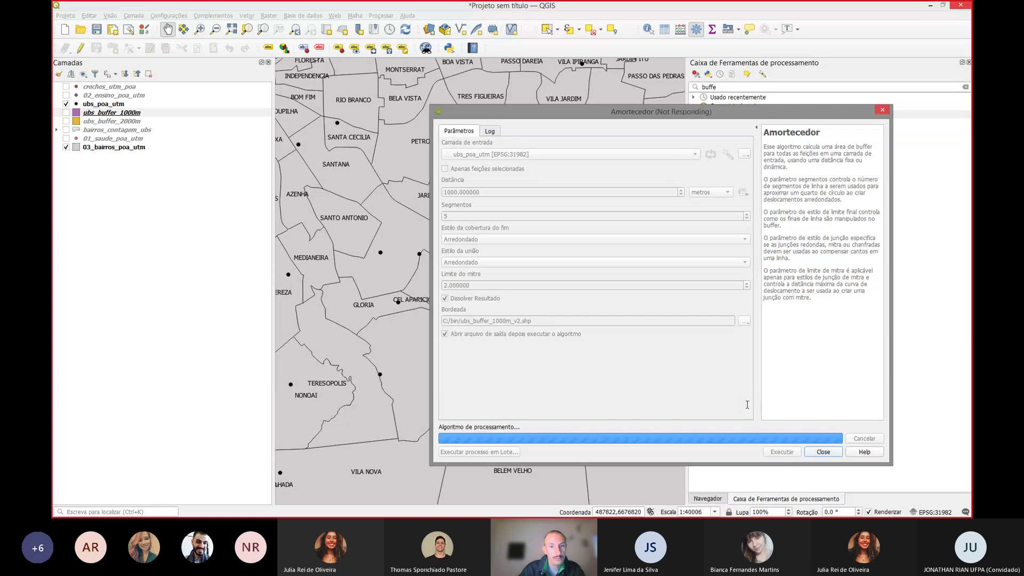
{"action": "left_click", "coordinate": [821, 454]}
Step: Examine how the dissolved 1000 m buffers cover the city's neighbourhoods, both overall and around Morro Santana
{"action": "scroll", "coordinate": [434, 77], "scroll_direction": "down", "scroll_amount": 1}
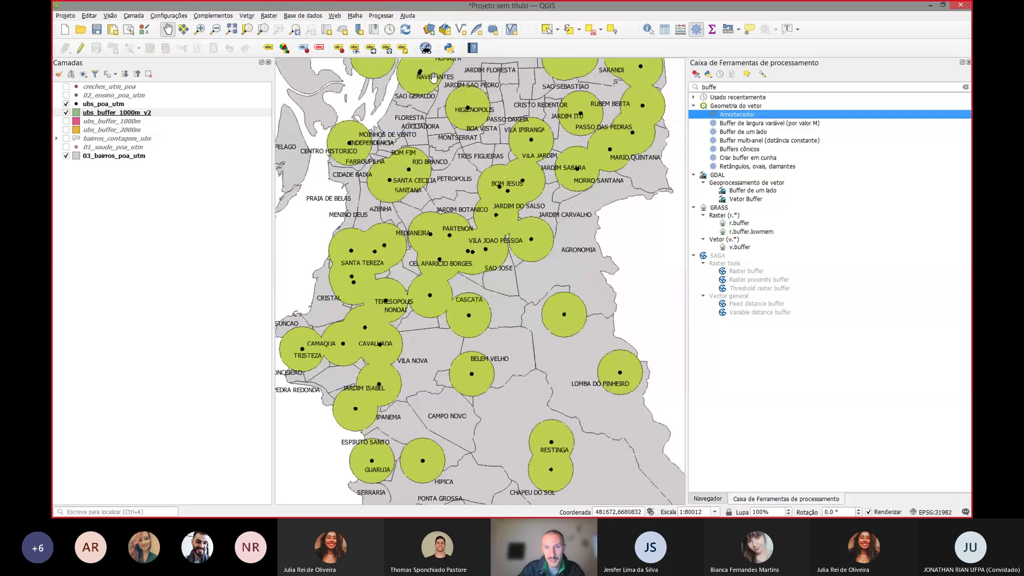
{"action": "left_click_drag", "start_coordinate": [433, 77], "coordinate": [435, 92]}
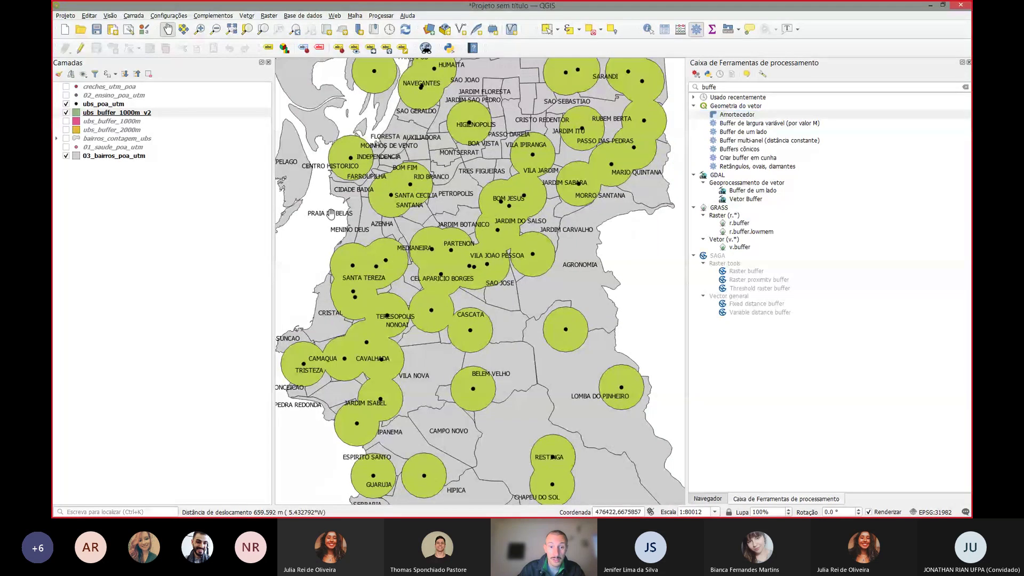
{"action": "left_click_drag", "start_coordinate": [361, 247], "coordinate": [368, 252]}
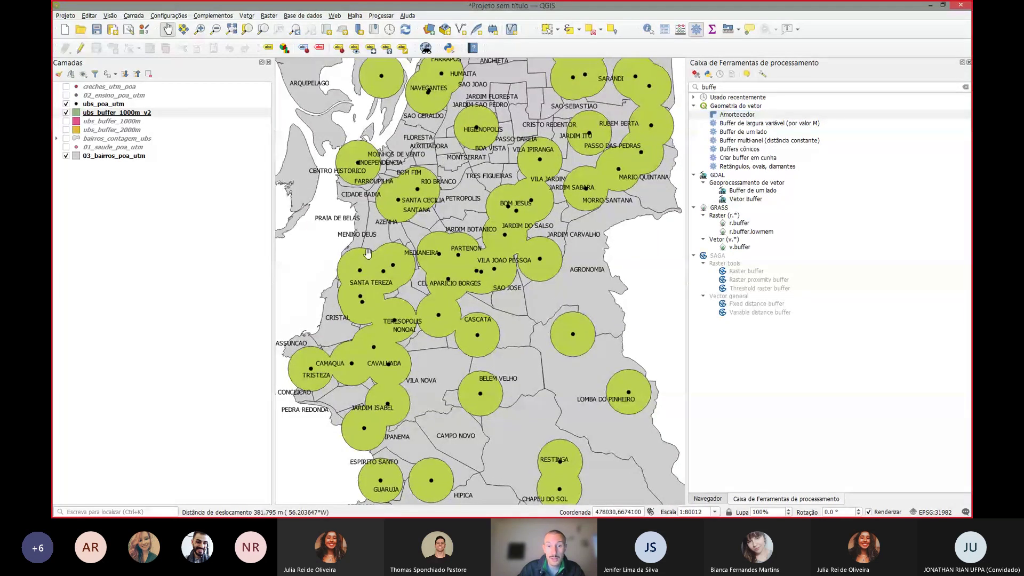
{"action": "scroll", "coordinate": [368, 252], "scroll_direction": "down", "scroll_amount": 1}
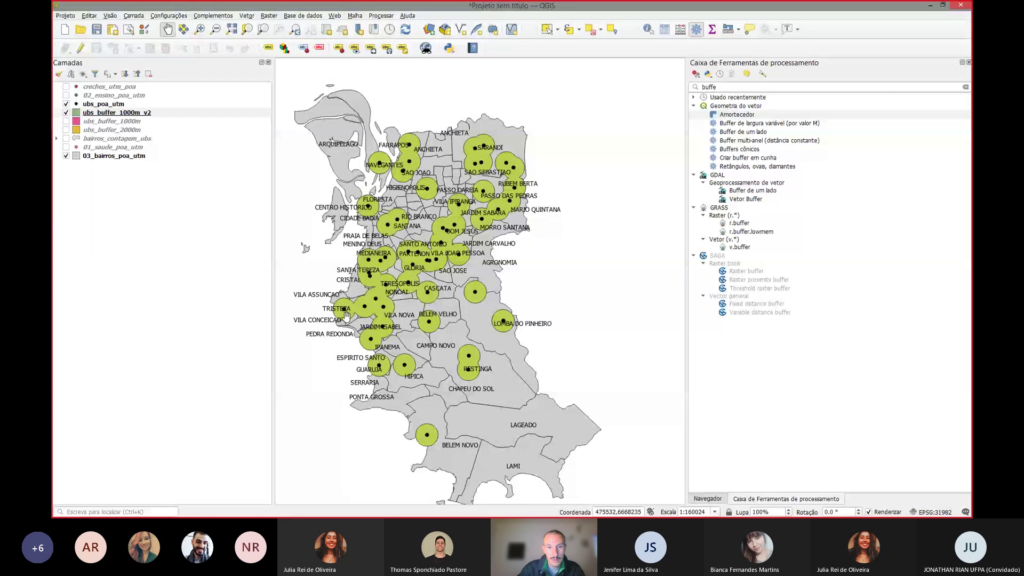
{"action": "scroll", "coordinate": [373, 320], "scroll_direction": "up", "scroll_amount": 1}
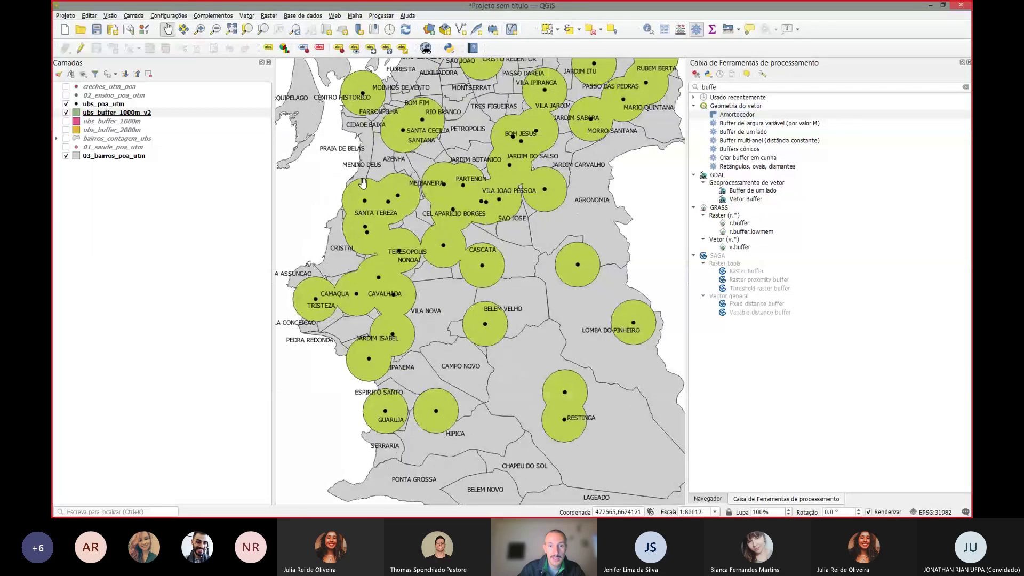
{"action": "left_click_drag", "start_coordinate": [437, 156], "coordinate": [415, 190]}
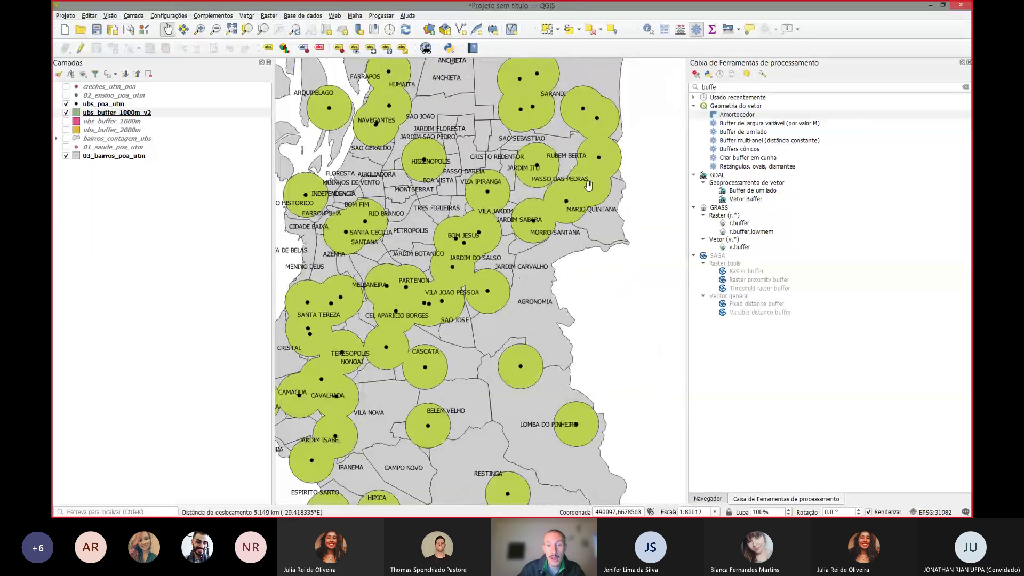
{"action": "scroll", "coordinate": [539, 211], "scroll_direction": "up", "scroll_amount": 1}
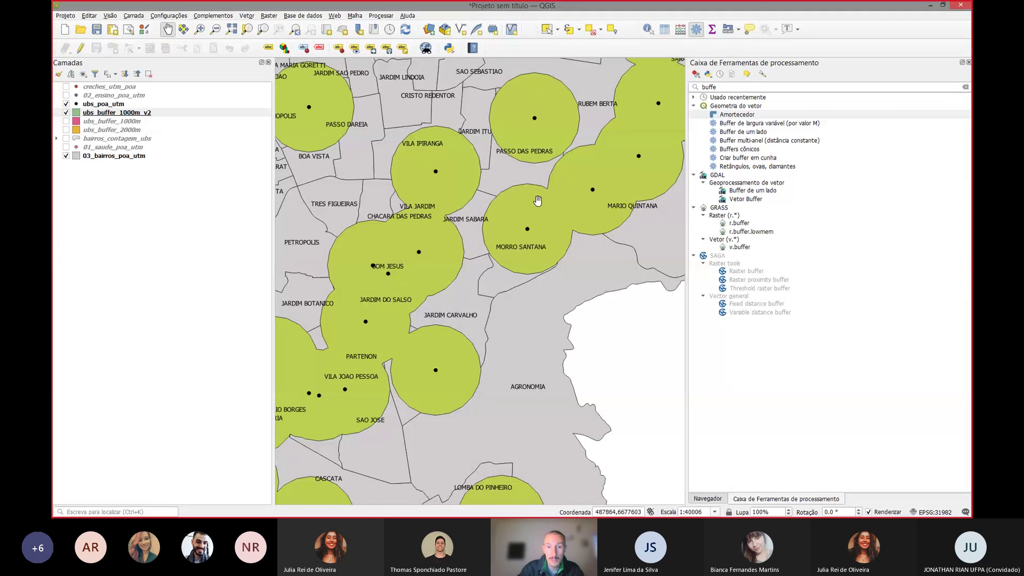
Step: Show the creches_utm_poa layer and compare the daycare locations with the areas covered by the dissolved 1000 m buffers
{"action": "left_click_drag", "start_coordinate": [608, 163], "coordinate": [507, 319]}
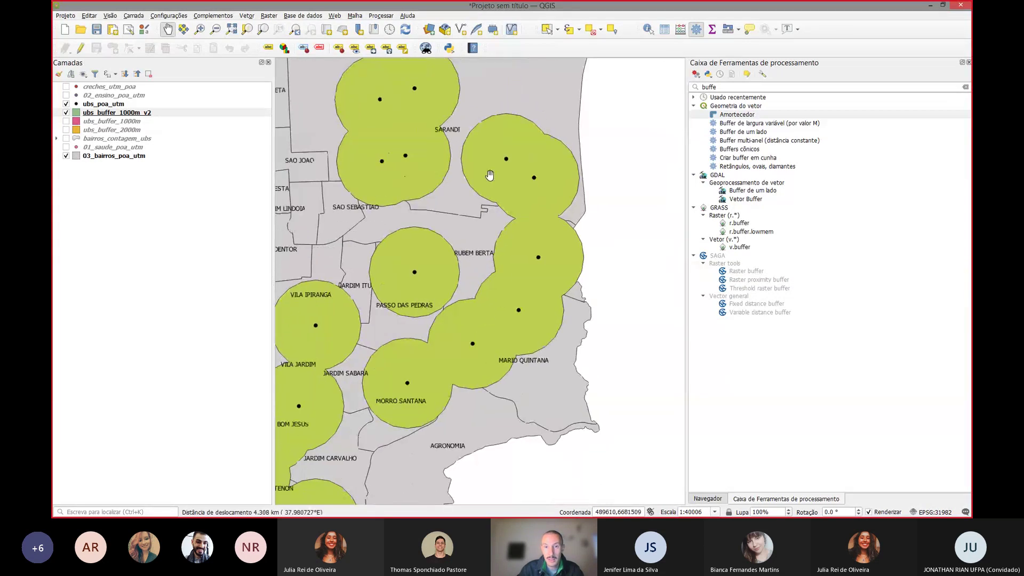
{"action": "left_click_drag", "start_coordinate": [490, 173], "coordinate": [568, 150]}
{"action": "scroll", "coordinate": [568, 150], "scroll_direction": "down", "scroll_amount": 1}
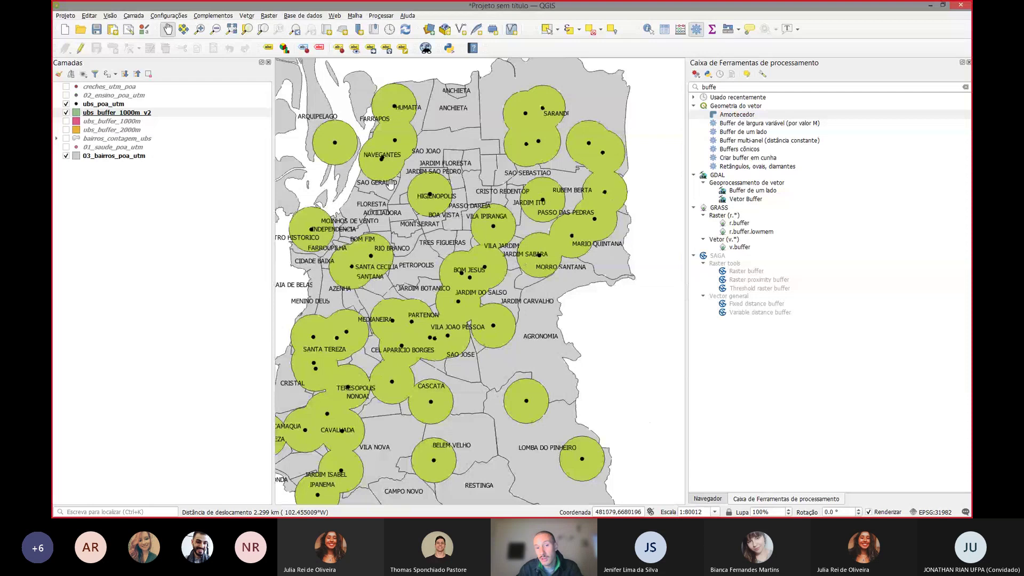
{"action": "left_click_drag", "start_coordinate": [391, 187], "coordinate": [412, 160]}
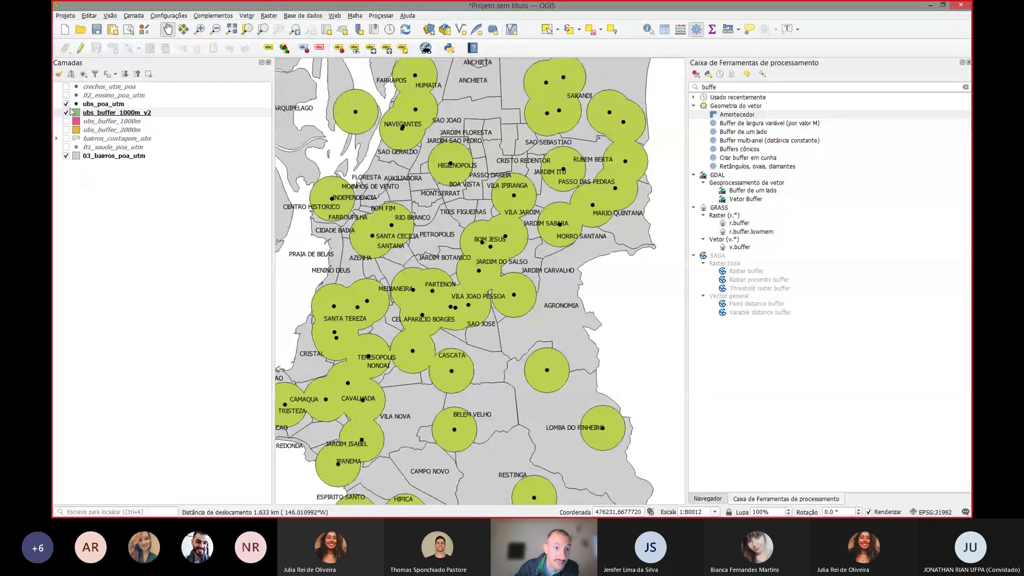
{"action": "left_click", "coordinate": [66, 86]}
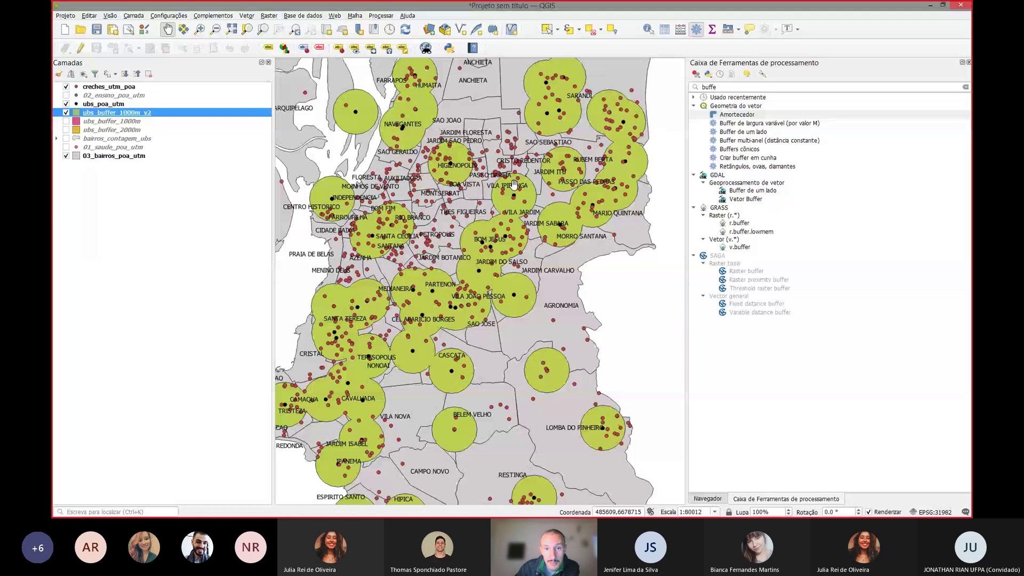
{"action": "scroll", "coordinate": [513, 184], "scroll_direction": "up", "scroll_amount": 1}
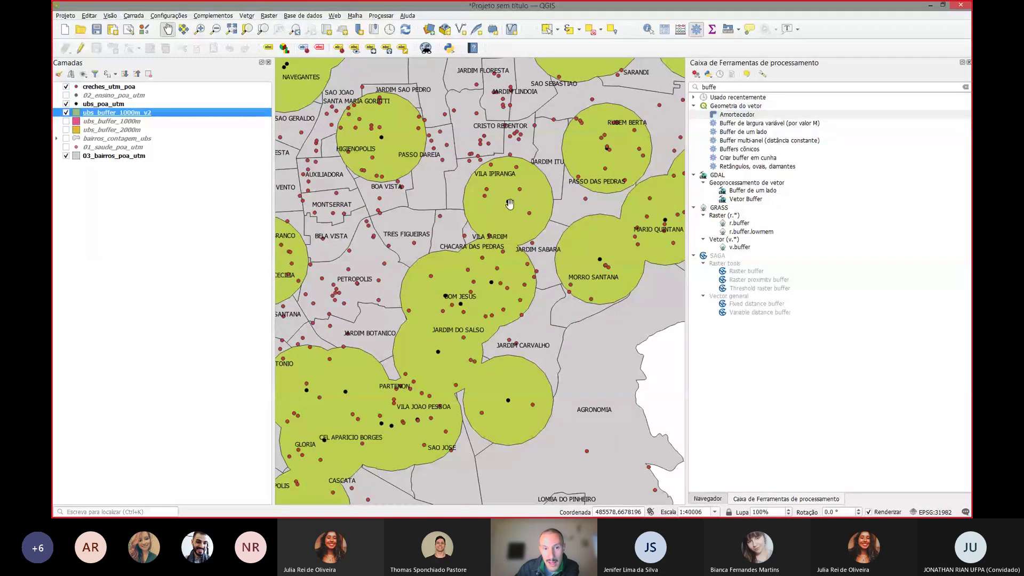
{"action": "scroll", "coordinate": [509, 203], "scroll_direction": "down", "scroll_amount": 1}
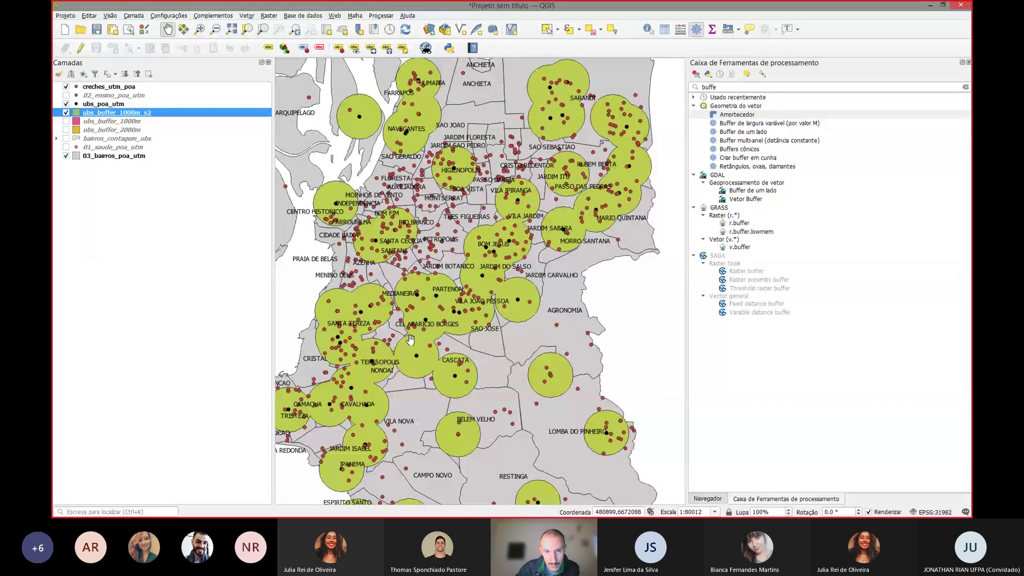
{"action": "left_click_drag", "start_coordinate": [409, 342], "coordinate": [403, 311]}
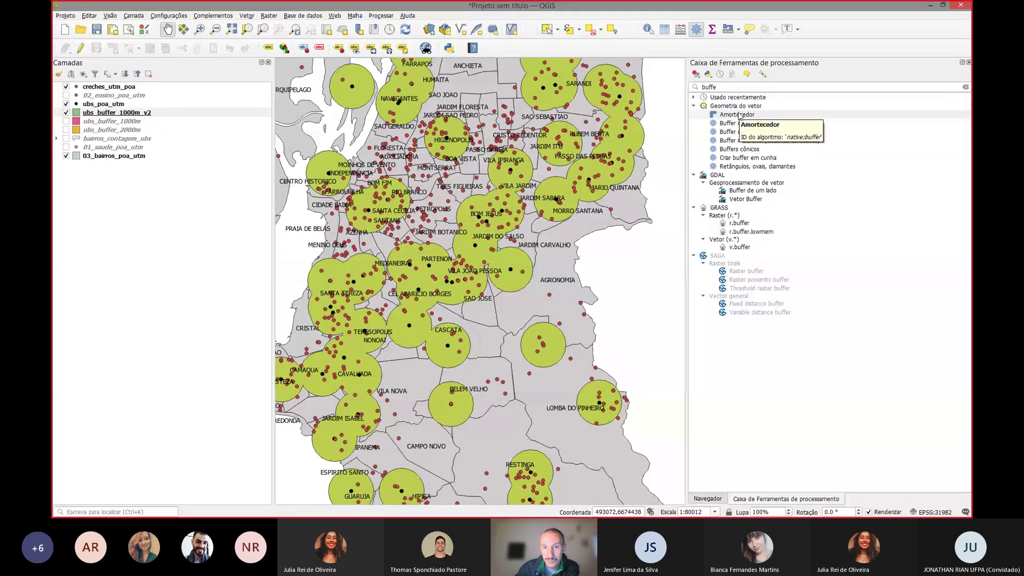
Step: Set up a buffer of creches_utm_poa with a distance of 200 metres and the result dissolved
{"action": "left_click", "coordinate": [740, 116]}
{"action": "double_click", "coordinate": [752, 116]}
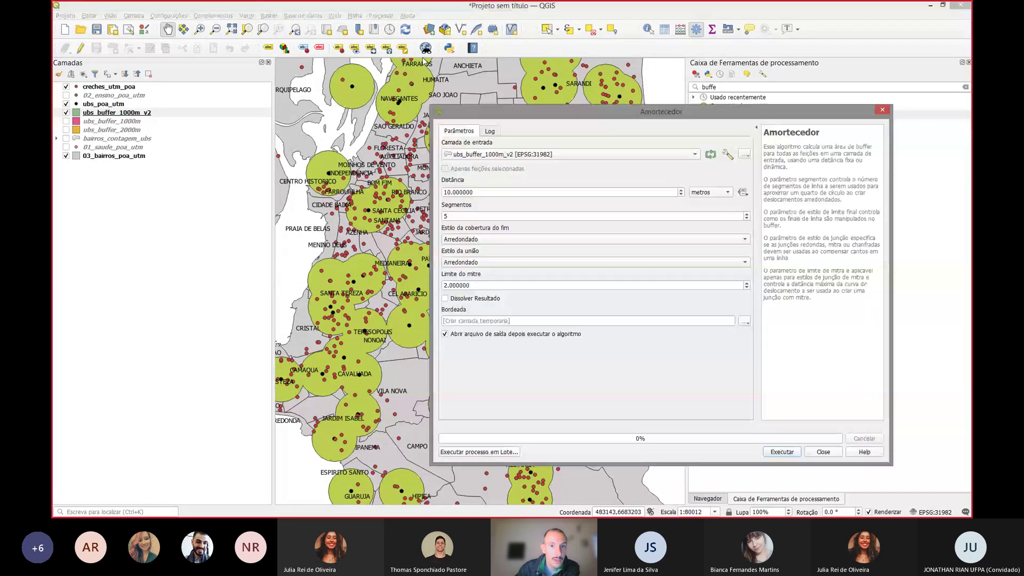
{"action": "left_click", "coordinate": [491, 157]}
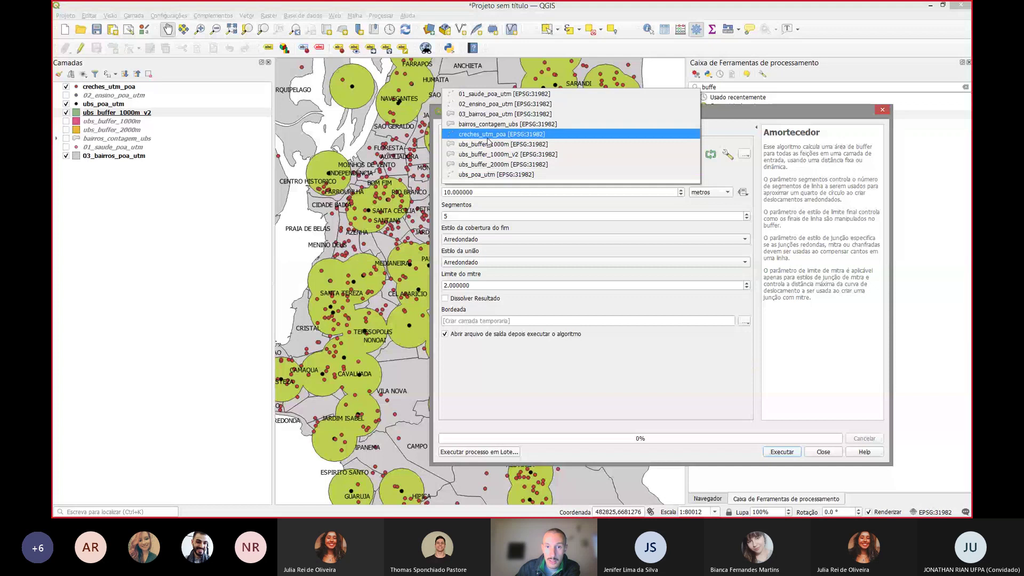
{"action": "left_click", "coordinate": [459, 134]}
{"action": "double_click", "coordinate": [444, 192]}
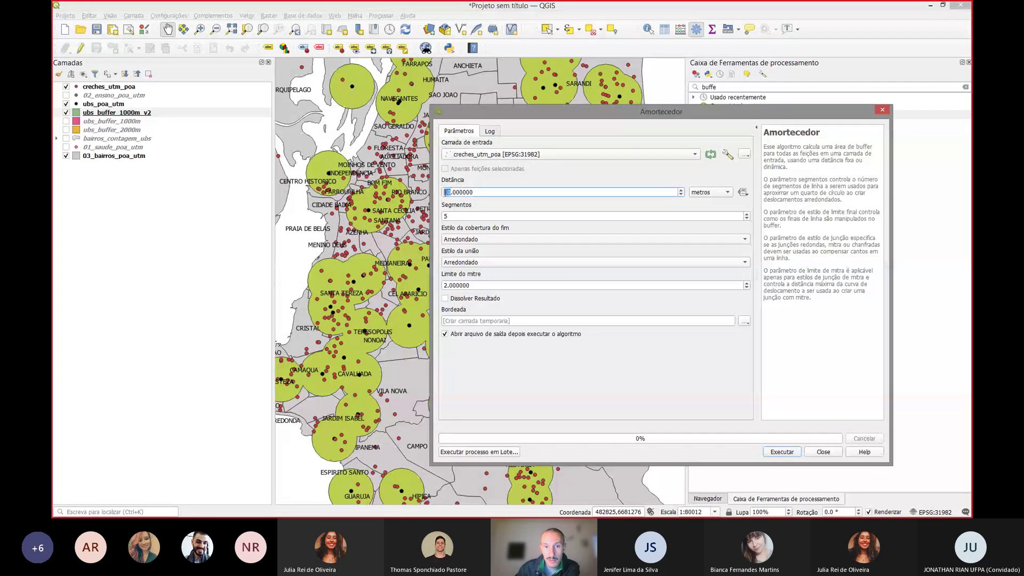
{"action": "type", "text": "200"}
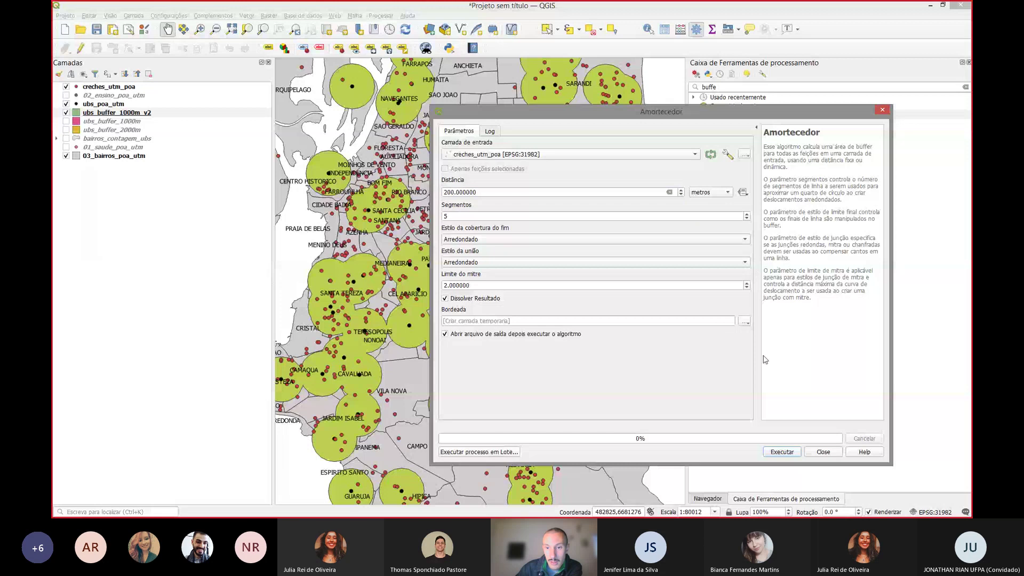
Step: Set the output file to creches_buffer_200m.shp in C:\bin, run the daycare buffer and close its dialog
{"action": "left_click", "coordinate": [745, 321]}
{"action": "left_click", "coordinate": [758, 340]}
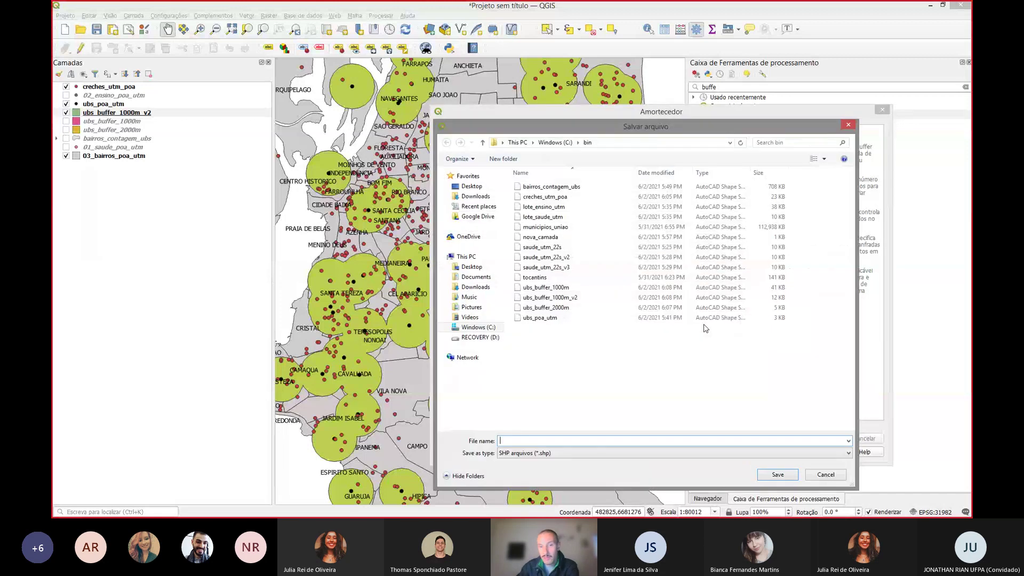
{"action": "type", "text": "ch"}
{"action": "key", "text": "BackSpace"}
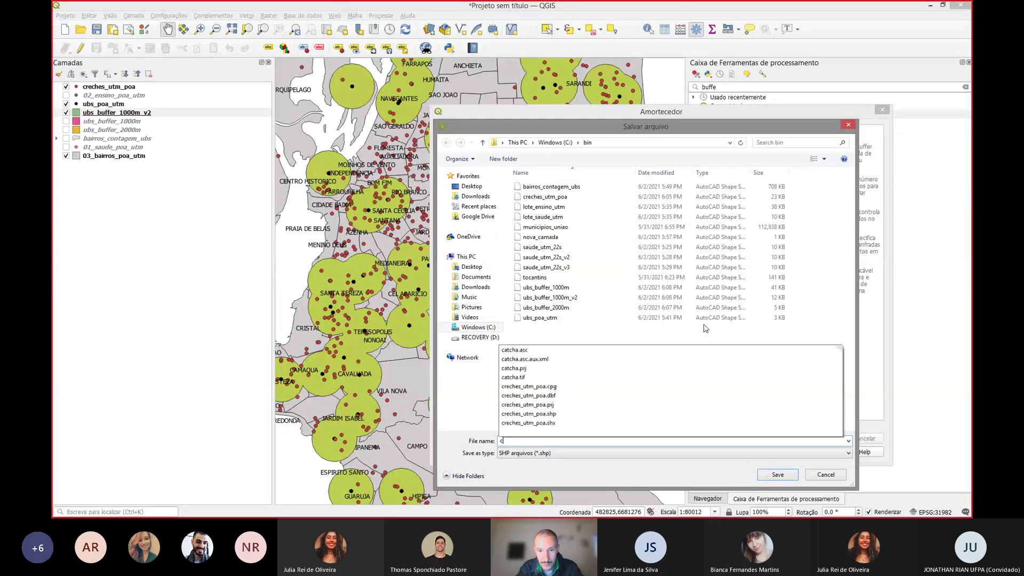
{"action": "type", "text": "re"}
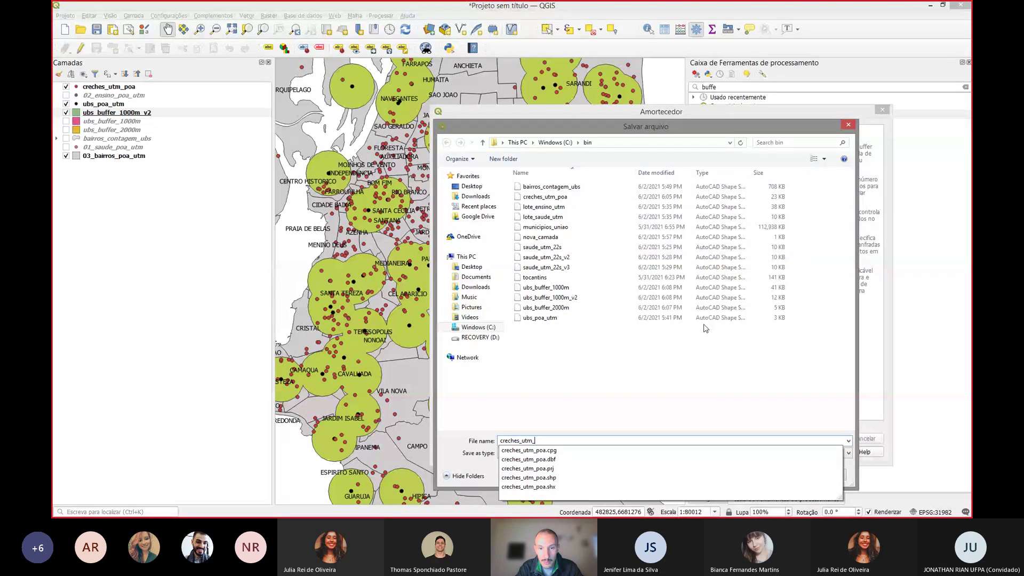
{"action": "type", "text": "ches_buffer_"}
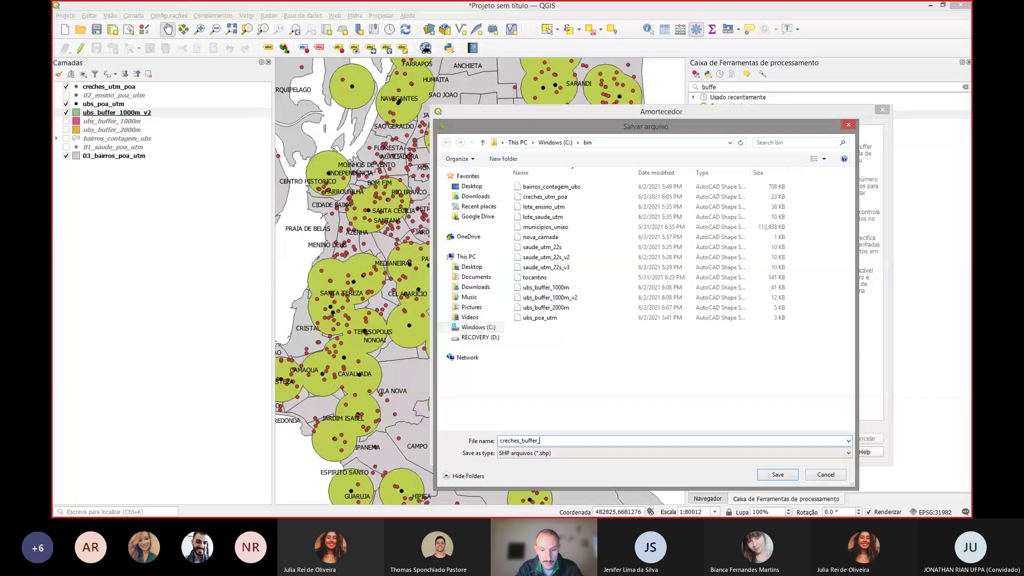
{"action": "type", "text": "200m"}
{"action": "key", "text": "Return"}
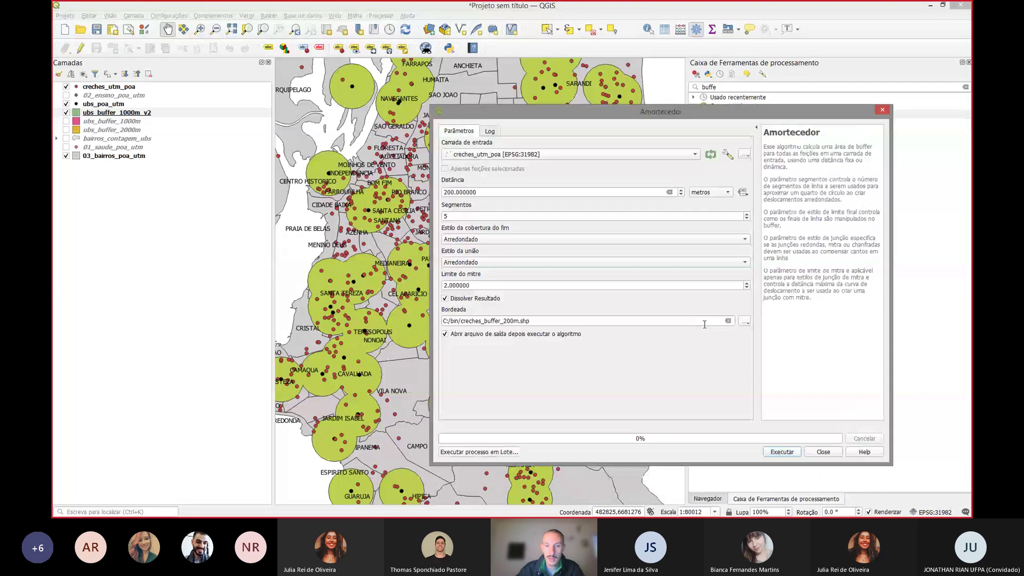
{"action": "left_click", "coordinate": [785, 453]}
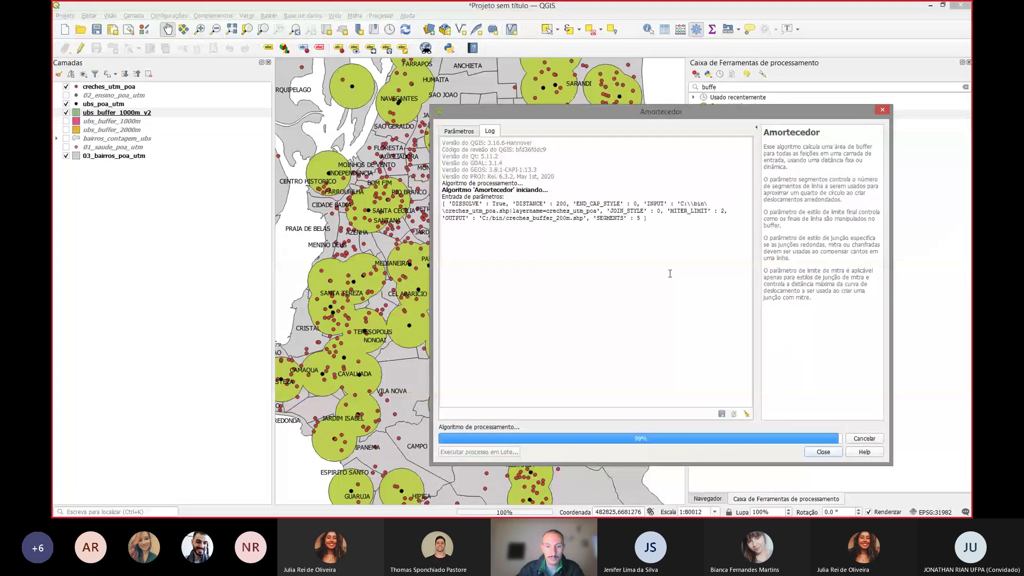
{"action": "left_click", "coordinate": [825, 453]}
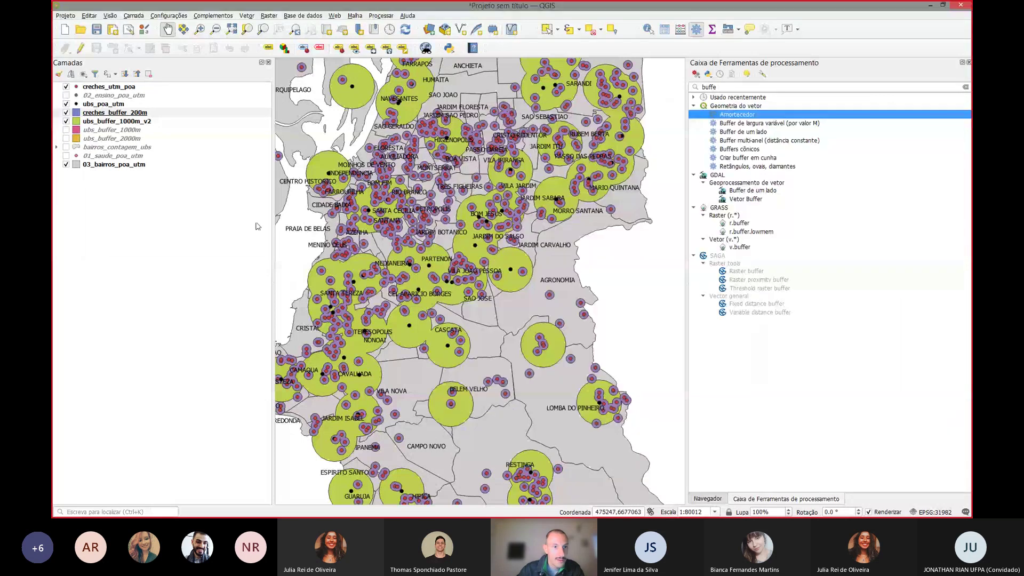
Step: Hide ubs_buffer_1000m_v2, ubs_poa_utm and creches_utm_poa, and inspect the 200 m daycare buffers alone over the neighbourhoods
{"action": "left_click", "coordinate": [65, 121]}
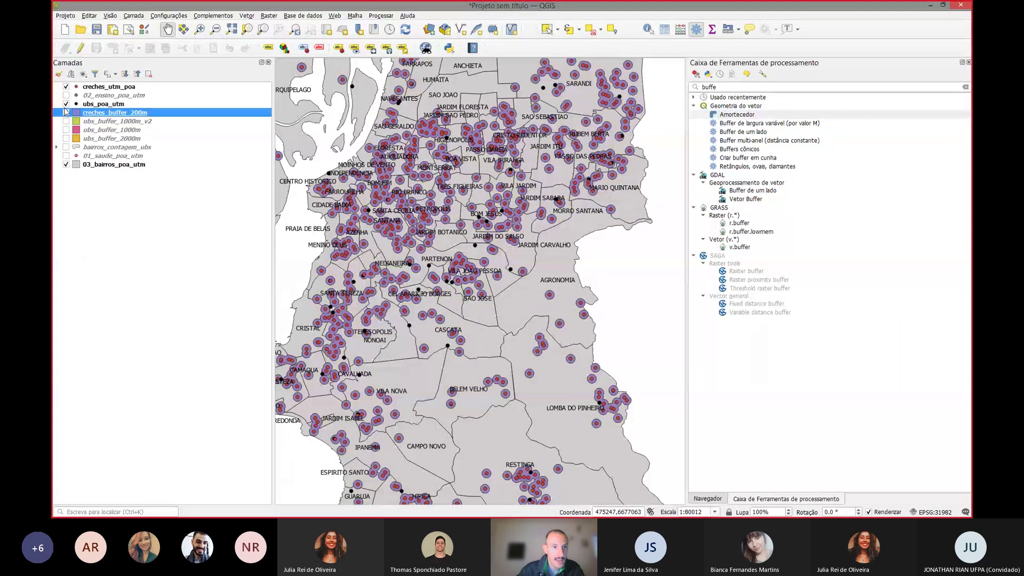
{"action": "left_click", "coordinate": [66, 104]}
{"action": "left_click", "coordinate": [66, 87]}
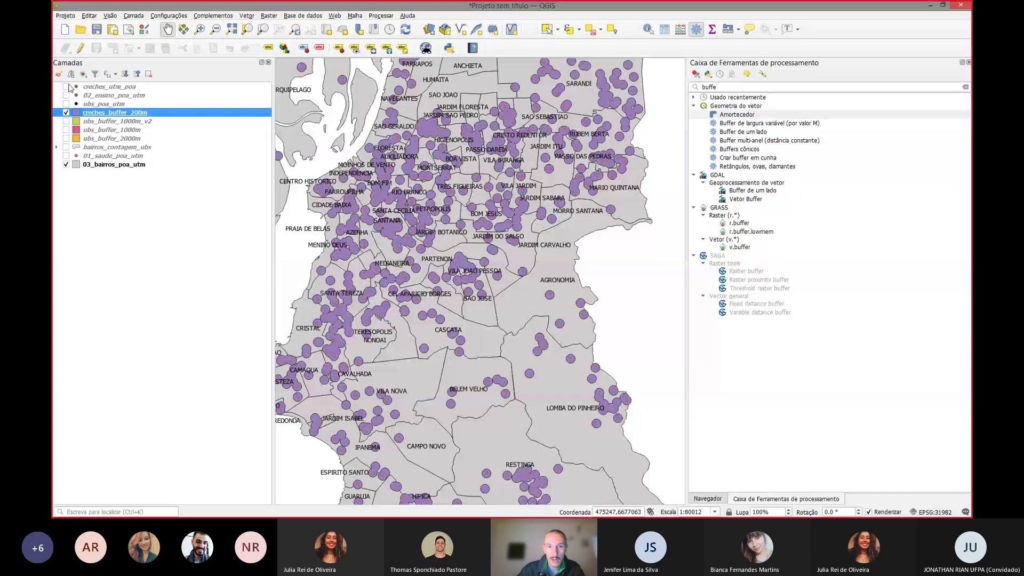
{"action": "scroll", "coordinate": [509, 110], "scroll_direction": "up", "scroll_amount": 2}
{"action": "left_click_drag", "start_coordinate": [541, 230], "coordinate": [419, 201]}
{"action": "scroll", "coordinate": [419, 201], "scroll_direction": "down", "scroll_amount": 2}
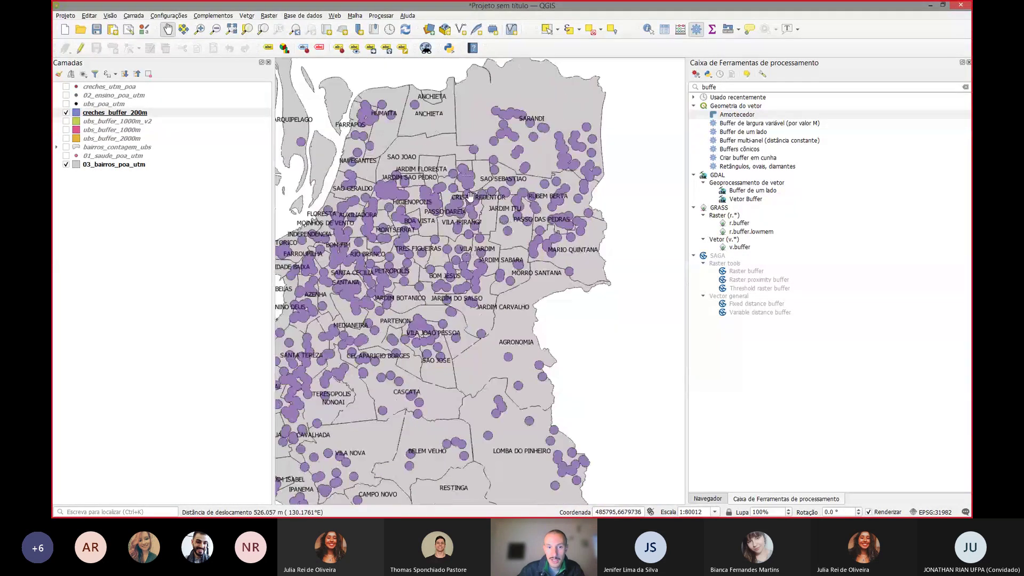
{"action": "left_click_drag", "start_coordinate": [464, 502], "coordinate": [508, 431]}
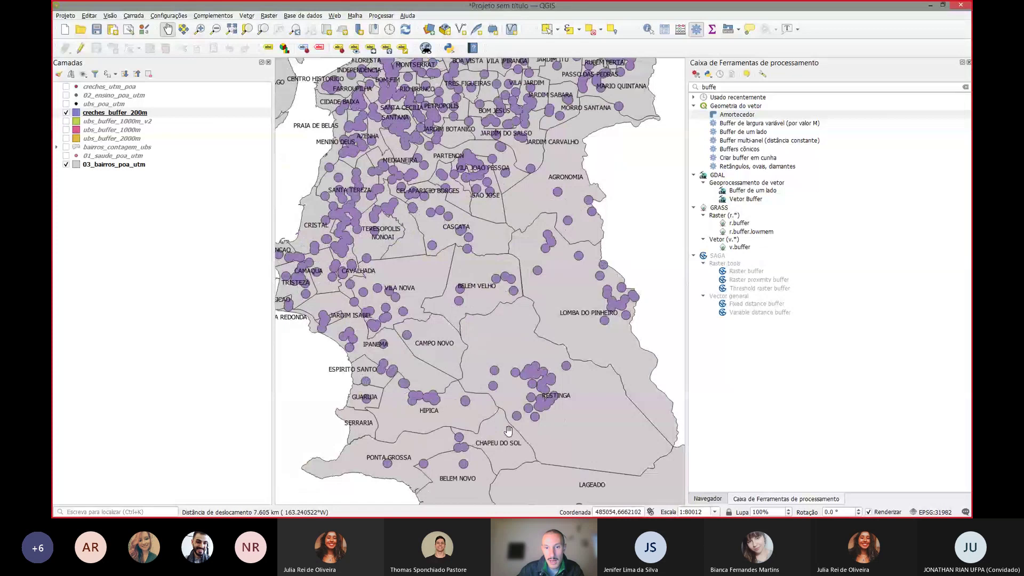
{"action": "scroll", "coordinate": [576, 416], "scroll_direction": "up", "scroll_amount": 2}
{"action": "scroll", "coordinate": [587, 320], "scroll_direction": "down", "scroll_amount": 2}
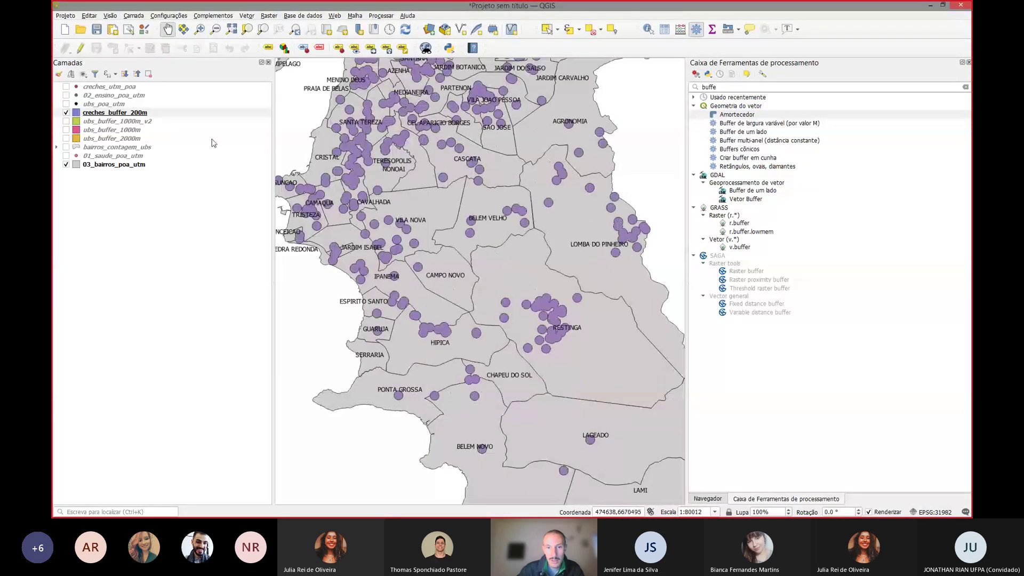
Step: Show ubs_buffer_1000m_v2, ubs_poa_utm and creches_utm_poa together with the daycare buffers, checking them around Vila Nova and Jardim Isabel
{"action": "left_click", "coordinate": [66, 121]}
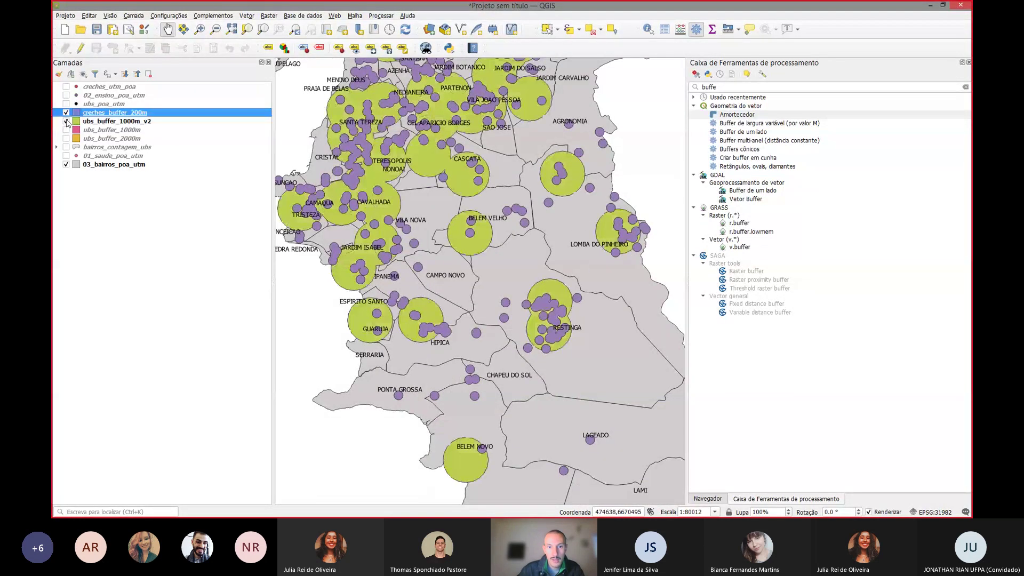
{"action": "scroll", "coordinate": [389, 231], "scroll_direction": "up", "scroll_amount": 2}
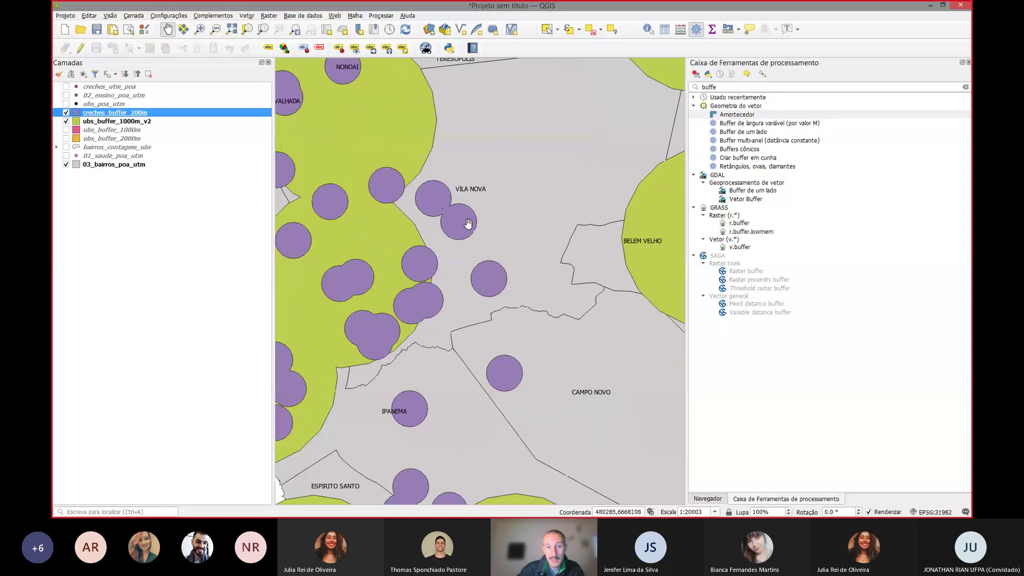
{"action": "left_click_drag", "start_coordinate": [373, 233], "coordinate": [443, 213]}
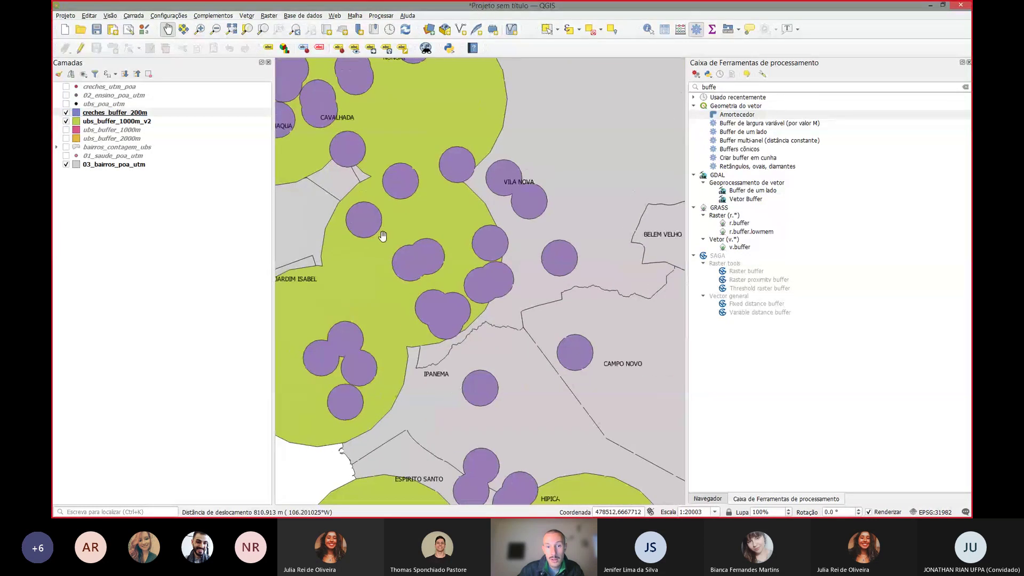
{"action": "left_click", "coordinate": [66, 103]}
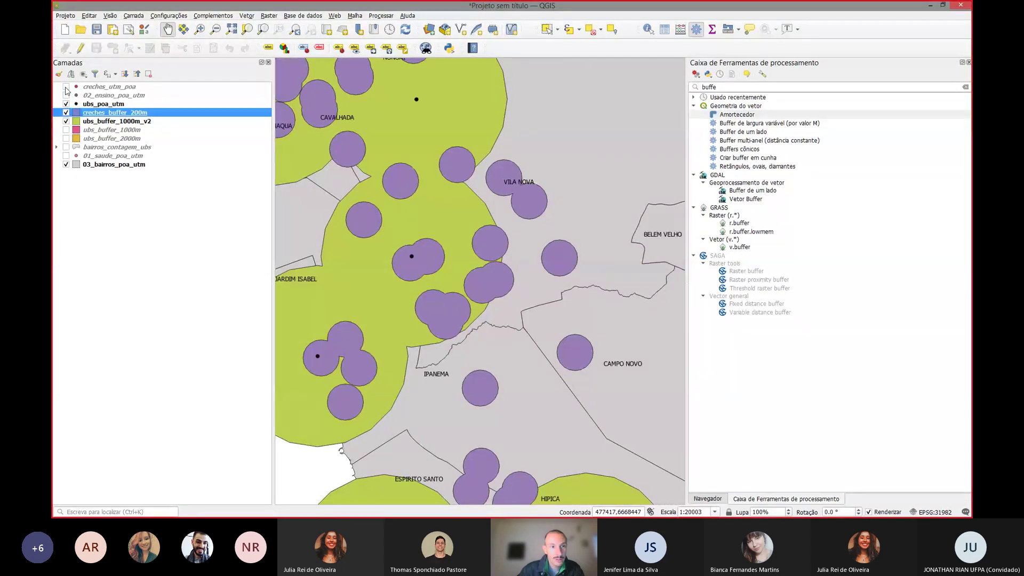
{"action": "left_click", "coordinate": [66, 86]}
{"action": "left_click_drag", "start_coordinate": [394, 239], "coordinate": [435, 229]}
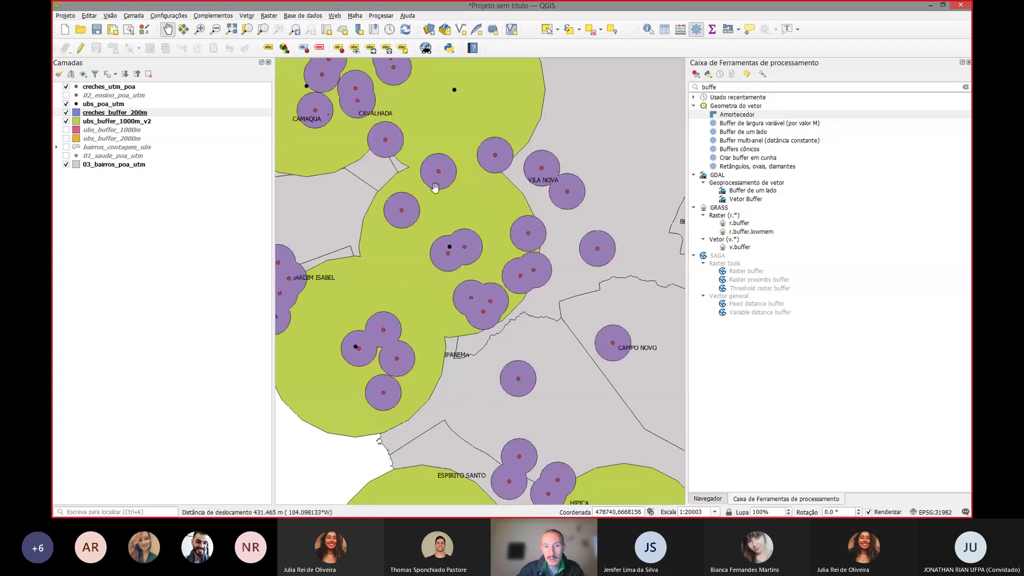
Step: Examine across the city which 200 m daycare buffers fall inside or outside the 1000 m health unit buffers
{"action": "scroll", "coordinate": [447, 197], "scroll_direction": "down", "scroll_amount": 1}
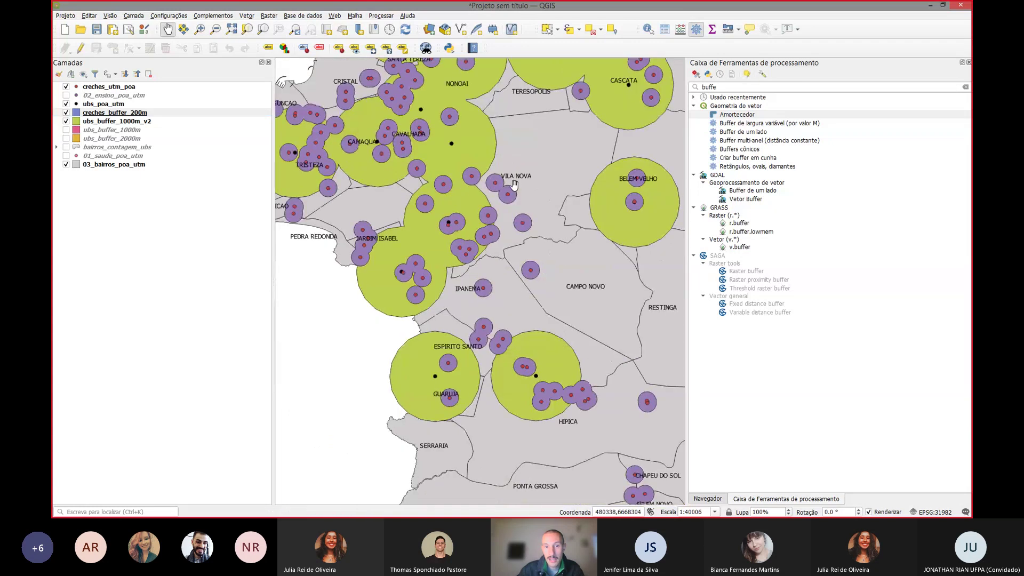
{"action": "left_click_drag", "start_coordinate": [335, 133], "coordinate": [521, 240]}
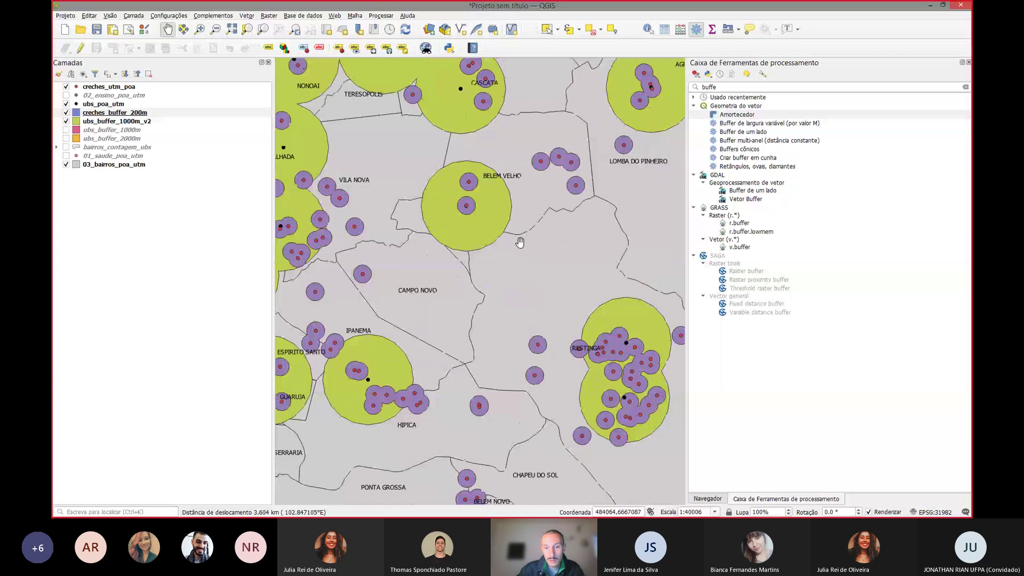
{"action": "scroll", "coordinate": [552, 365], "scroll_direction": "down", "scroll_amount": 1}
{"action": "left_click_drag", "start_coordinate": [596, 229], "coordinate": [577, 361]}
{"action": "left_click_drag", "start_coordinate": [491, 91], "coordinate": [497, 246]}
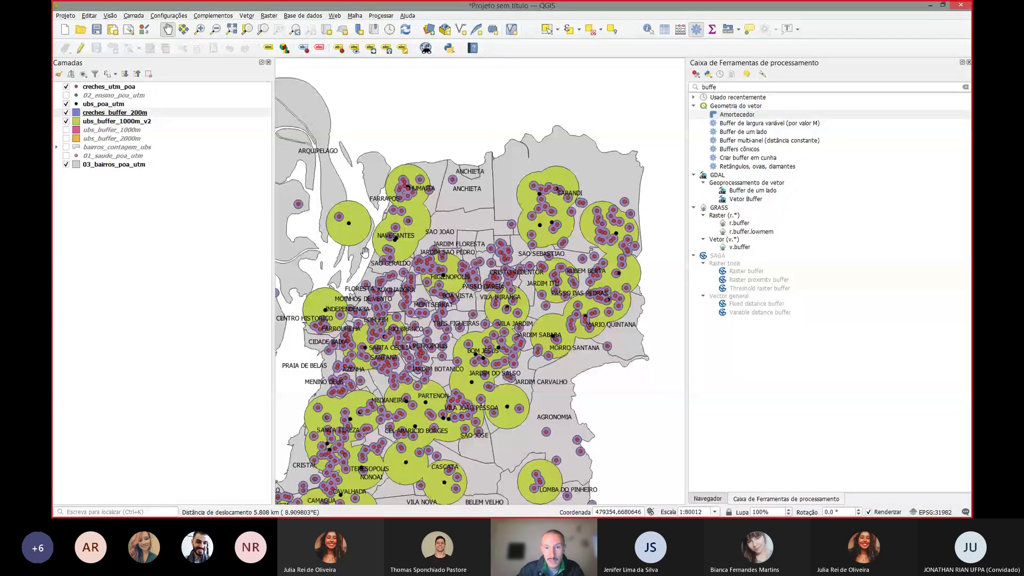
{"action": "scroll", "coordinate": [366, 254], "scroll_direction": "up", "scroll_amount": 1}
{"action": "scroll", "coordinate": [427, 246], "scroll_direction": "down", "scroll_amount": 2}
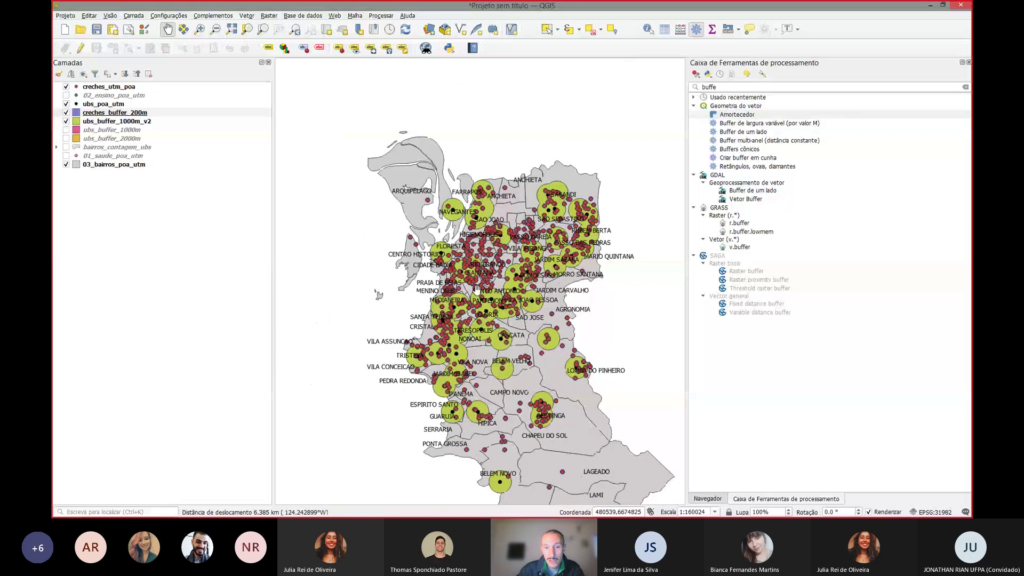
{"action": "scroll", "coordinate": [483, 234], "scroll_direction": "up", "scroll_amount": 2}
{"action": "left_click_drag", "start_coordinate": [483, 235], "coordinate": [442, 175]}
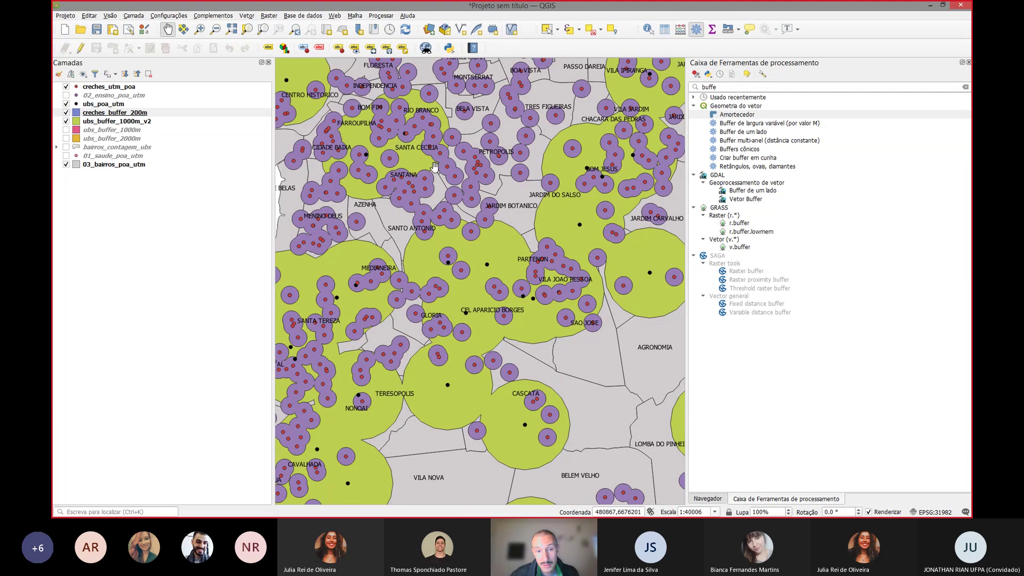
Step: Hide the ubs_poa_utm and creches_utm_poa point layers, leaving only the two buffer layers over the neighbourhoods
{"action": "scroll", "coordinate": [434, 167], "scroll_direction": "down", "scroll_amount": 1}
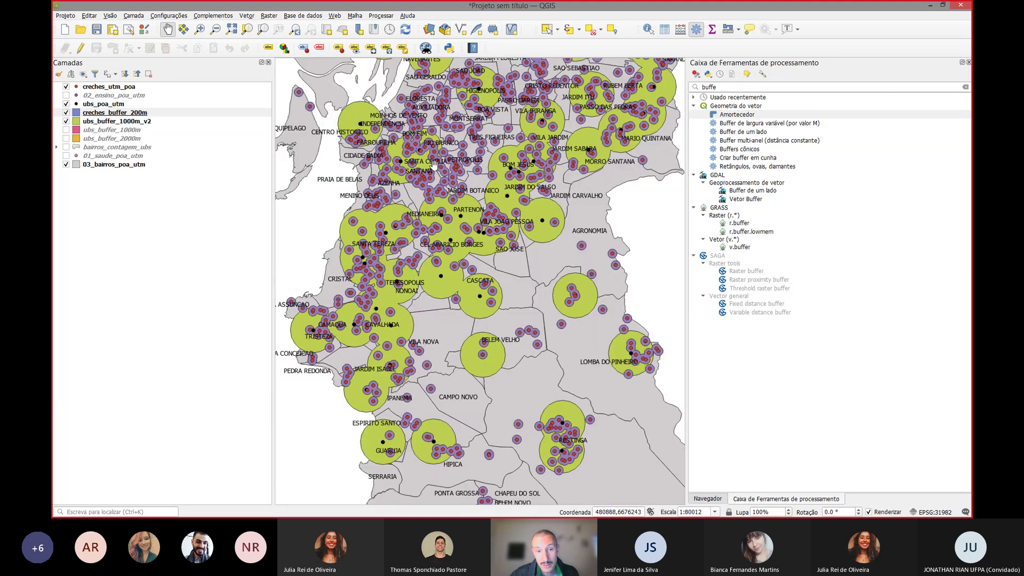
{"action": "left_click", "coordinate": [65, 105]}
{"action": "left_click", "coordinate": [65, 87]}
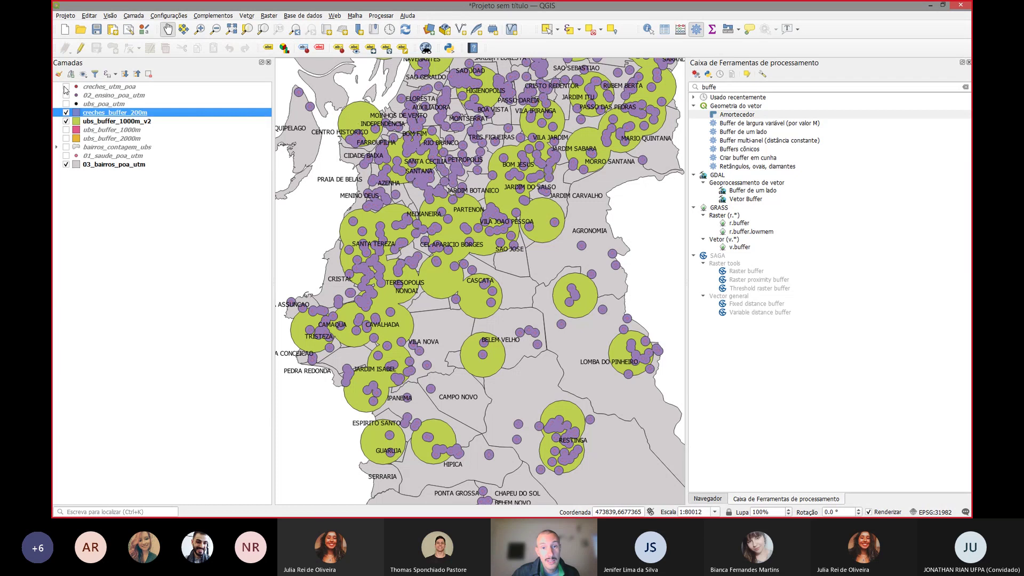
Step: Hide the 03_bairros_poa_utm neighbourhoods layer, leaving only creches_buffer_200m and ubs_buffer_1000m_v2 in view
{"action": "scroll", "coordinate": [532, 198], "scroll_direction": "down", "scroll_amount": 1}
{"action": "left_click_drag", "start_coordinate": [537, 166], "coordinate": [495, 281]}
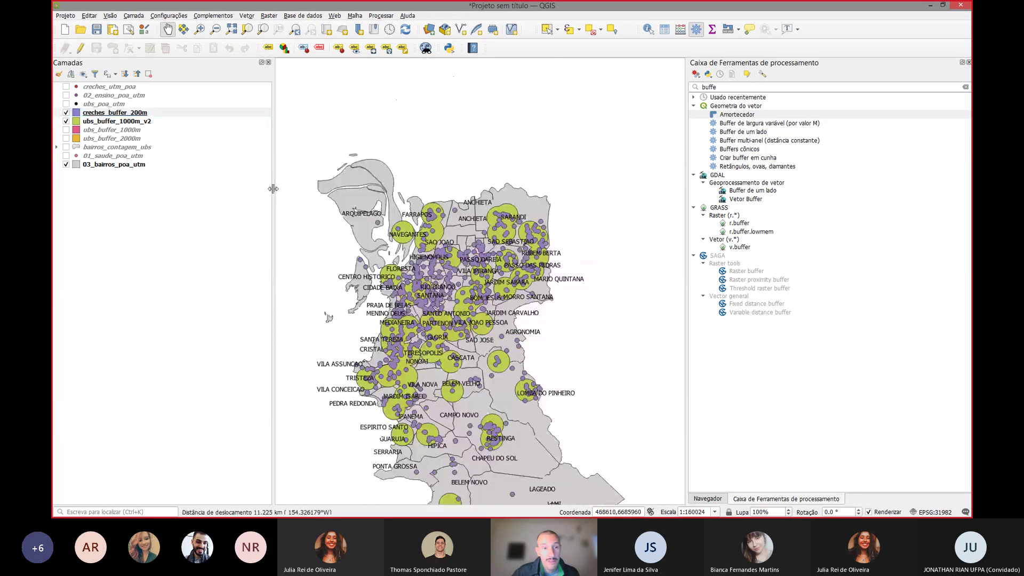
{"action": "left_click", "coordinate": [66, 164]}
{"action": "left_click_drag", "start_coordinate": [501, 355], "coordinate": [544, 220]}
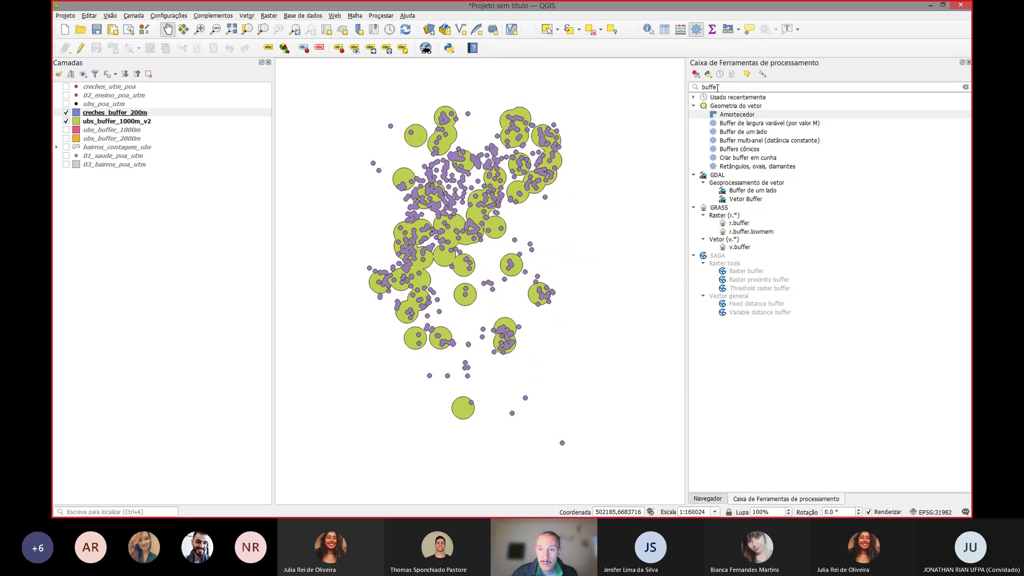
Step: Search the processing tools for "clip" and open the vector overlay algorithm Recortar
{"action": "left_click", "coordinate": [717, 88]}
{"action": "key", "text": "BackSpace"}
{"action": "key", "text": "BackSpace"}
{"action": "key", "text": "BackSpace"}
{"action": "key", "text": "BackSpace"}
{"action": "key", "text": "BackSpace"}
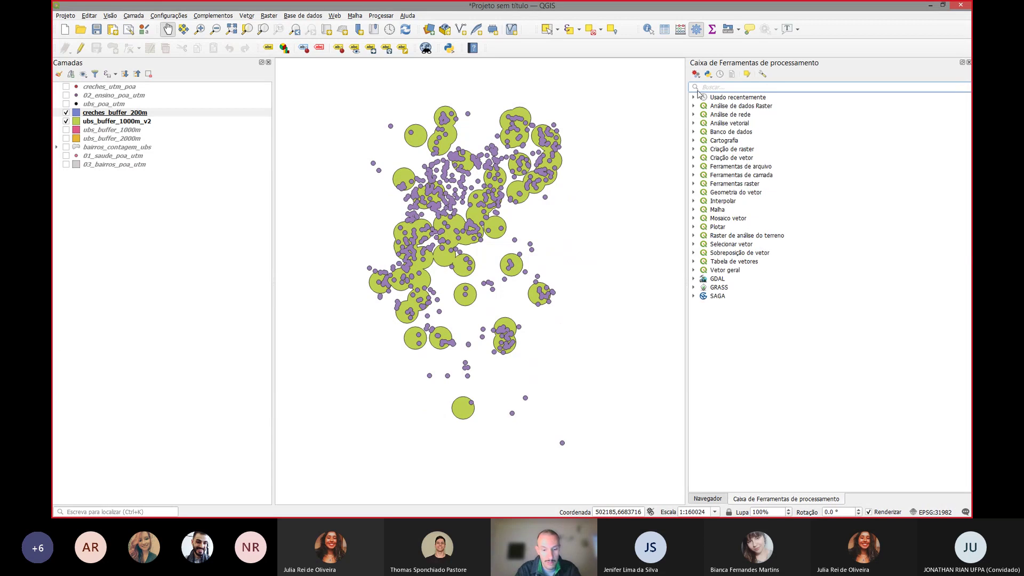
{"action": "type", "text": "clip"}
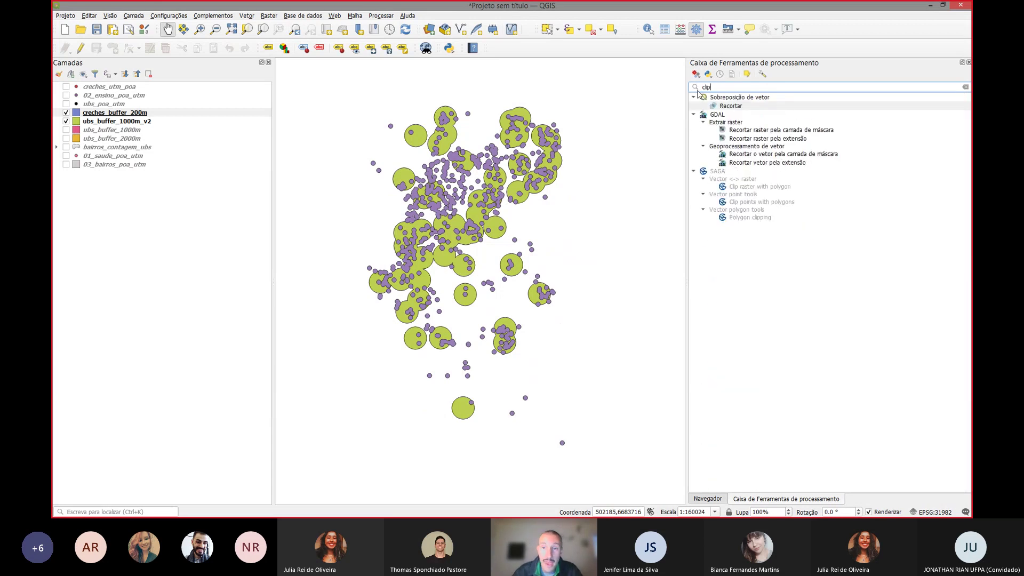
{"action": "double_click", "coordinate": [731, 106]}
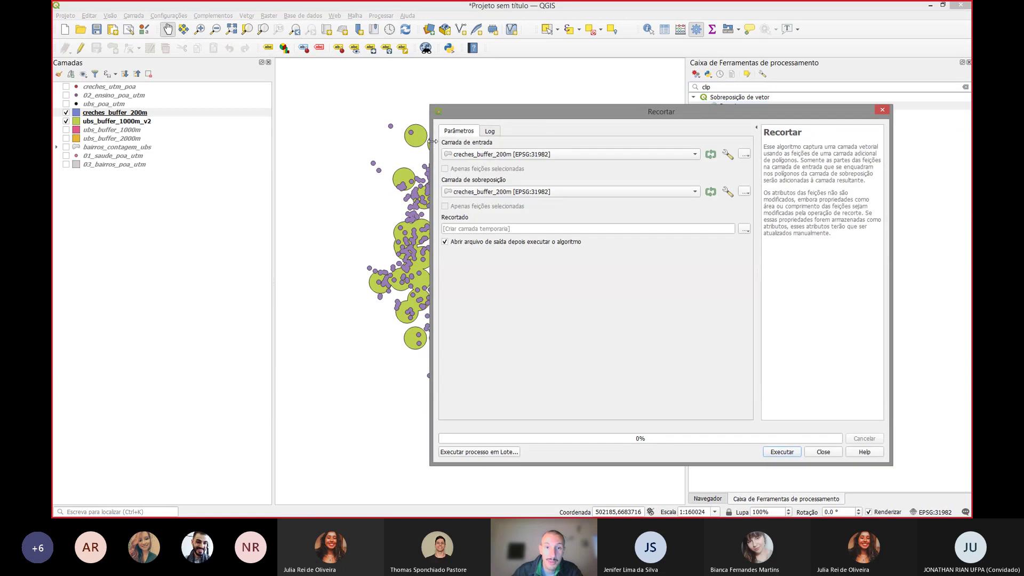
Step: Set ubs_buffer_1000m_v2 as the clip's input layer, keeping creches_buffer_200m as the overlay layer
{"action": "left_click_drag", "start_coordinate": [430, 144], "coordinate": [497, 144]}
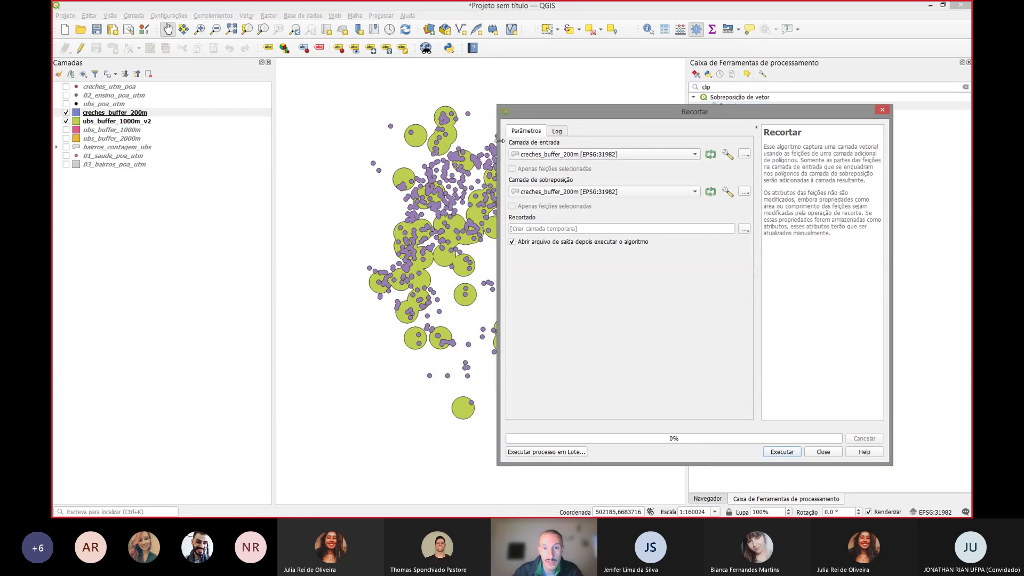
{"action": "left_click", "coordinate": [544, 155]}
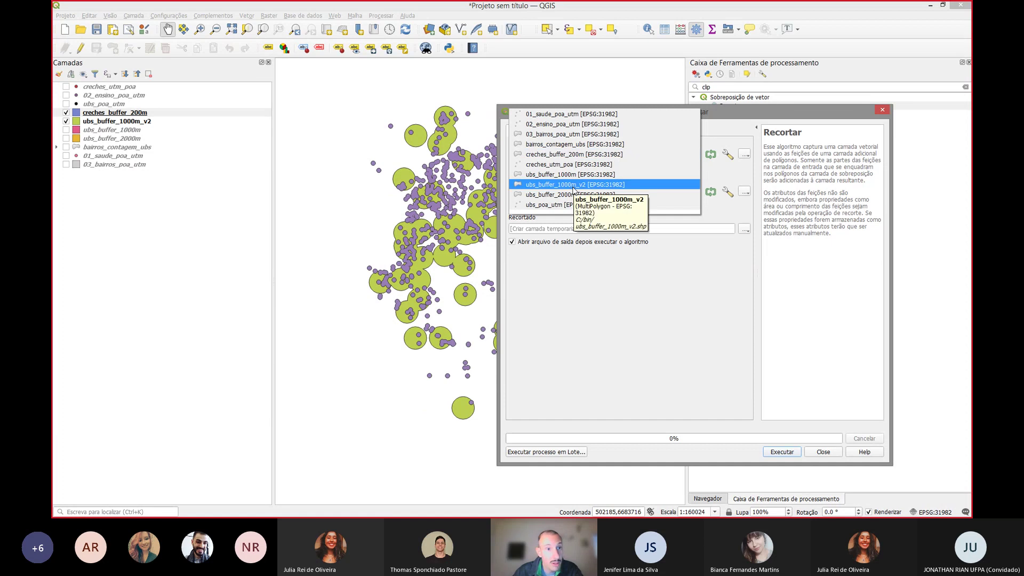
{"action": "left_click", "coordinate": [574, 186]}
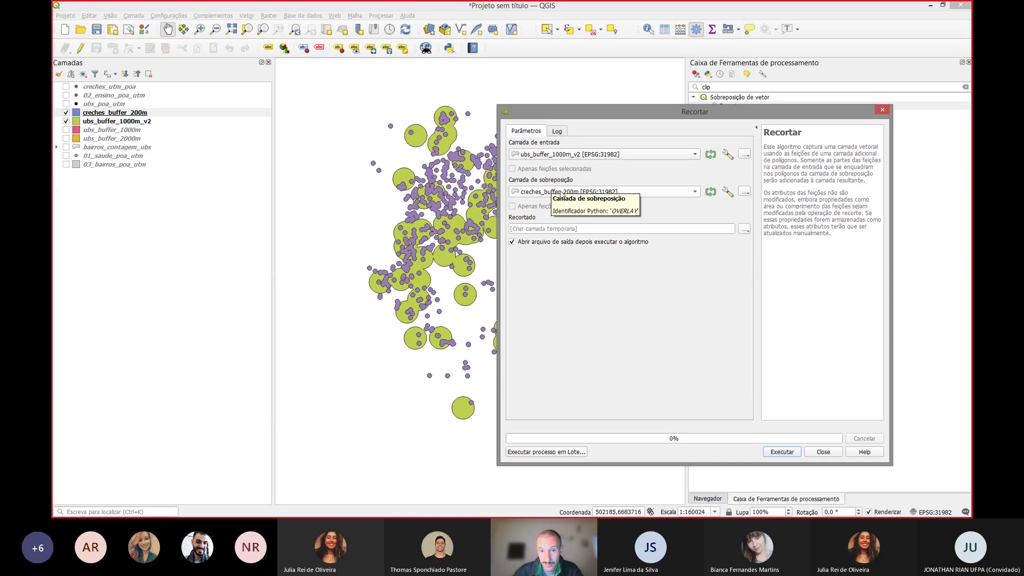
Step: Run the clip with its output saved as the shapefile clip_ubs_vs_creche in C:/bin, and close the tool
{"action": "left_click", "coordinate": [744, 229]}
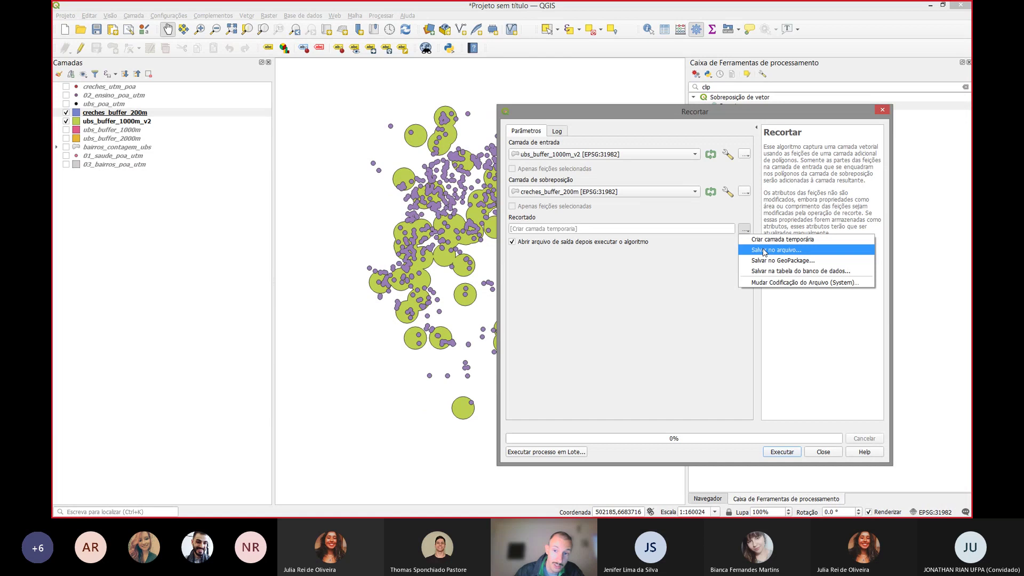
{"action": "left_click", "coordinate": [765, 250]}
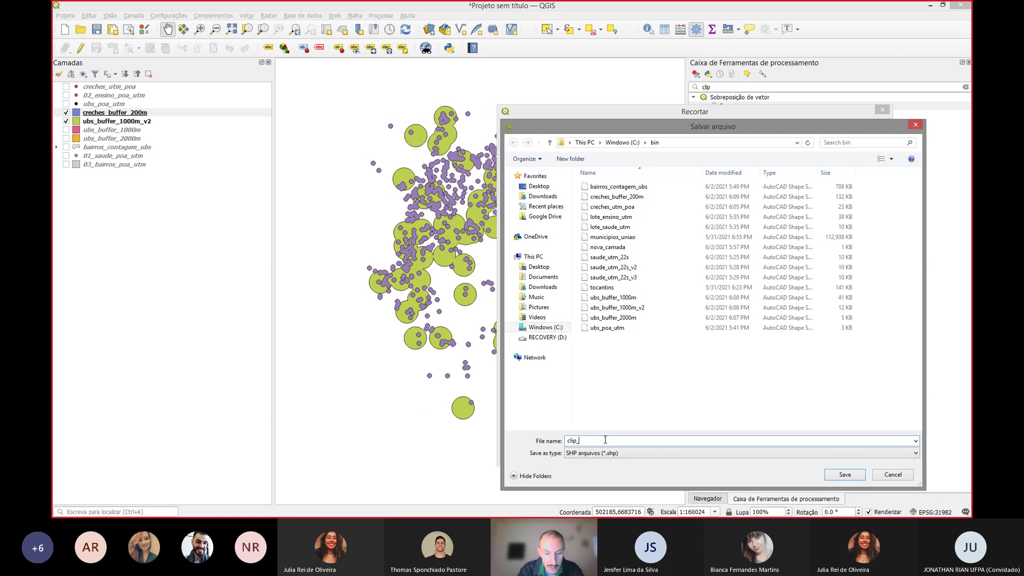
{"action": "type", "text": "ubs_vs_creche"}
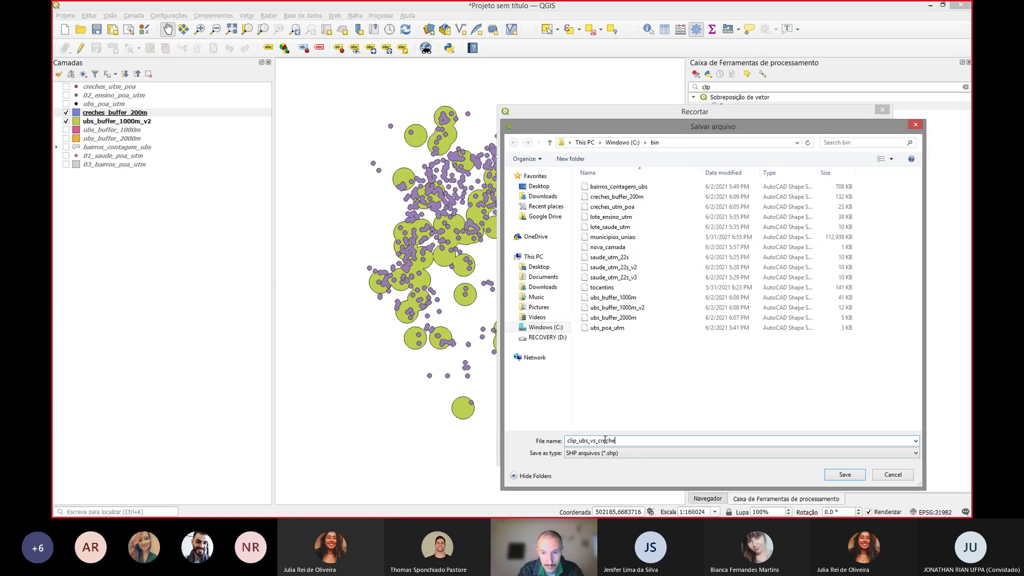
{"action": "key", "text": "Return"}
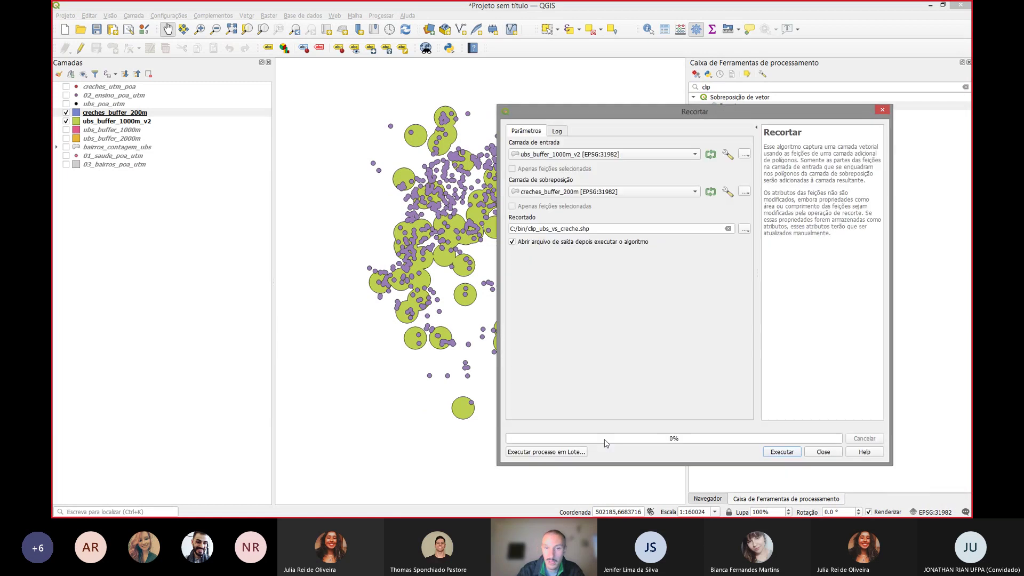
{"action": "left_click", "coordinate": [783, 452]}
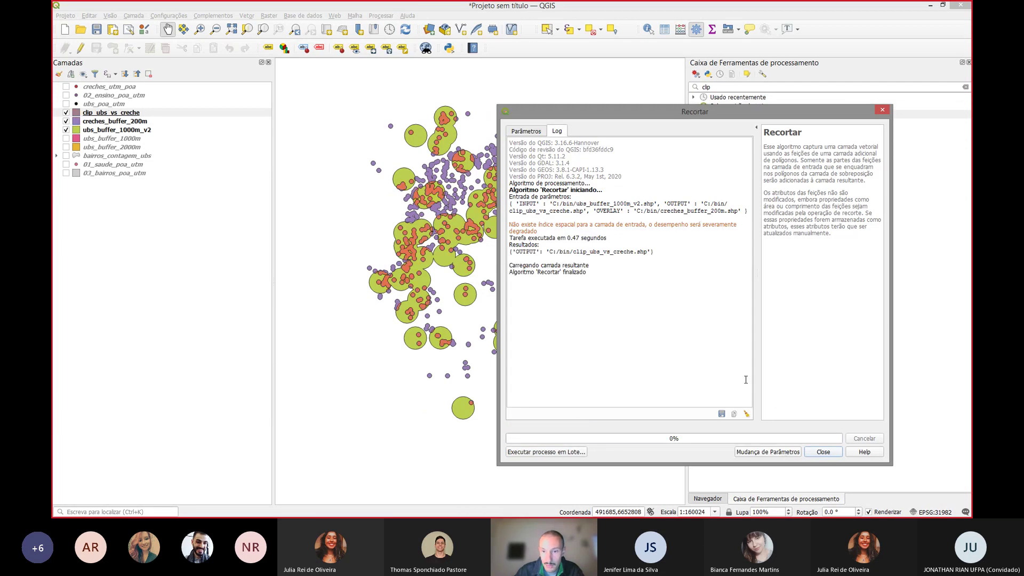
{"action": "left_click", "coordinate": [830, 453]}
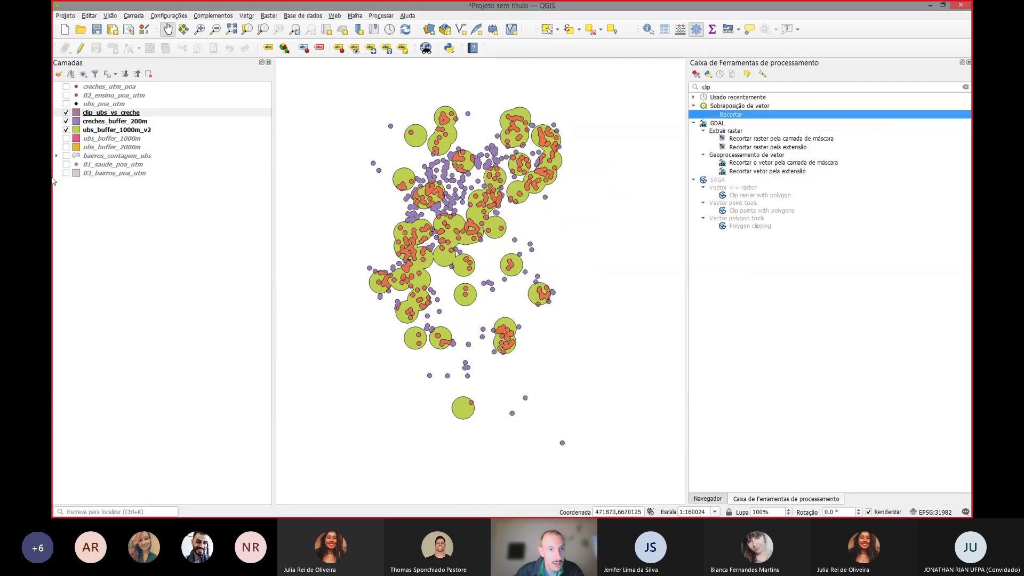
Step: Hide creches_buffer_200m and ubs_buffer_1000m_v2, and inspect the shapes of the clip_ubs_vs_creche layer on its own
{"action": "left_click", "coordinate": [66, 122]}
{"action": "left_click", "coordinate": [66, 131]}
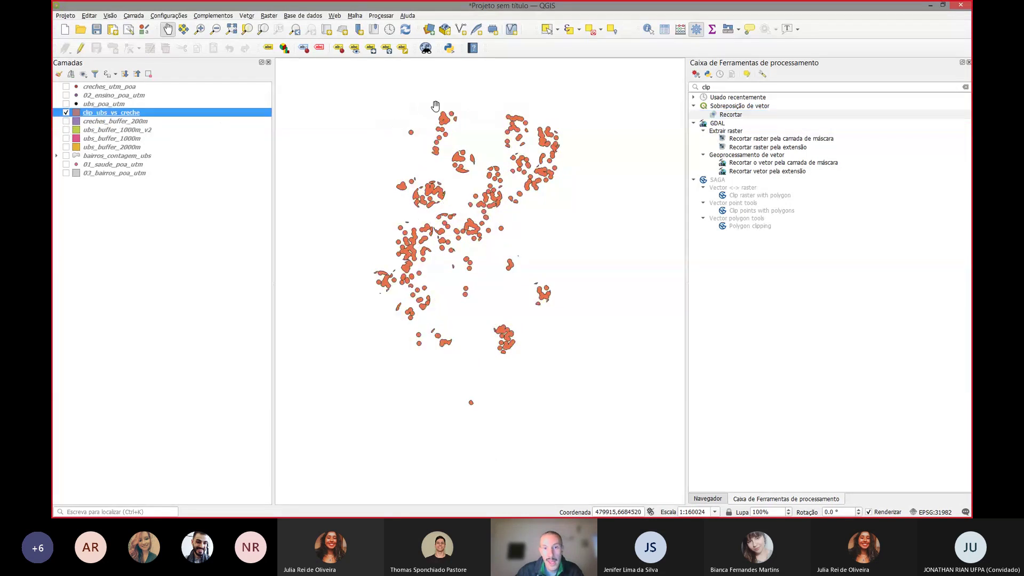
{"action": "scroll", "coordinate": [551, 116], "scroll_direction": "up", "scroll_amount": 1}
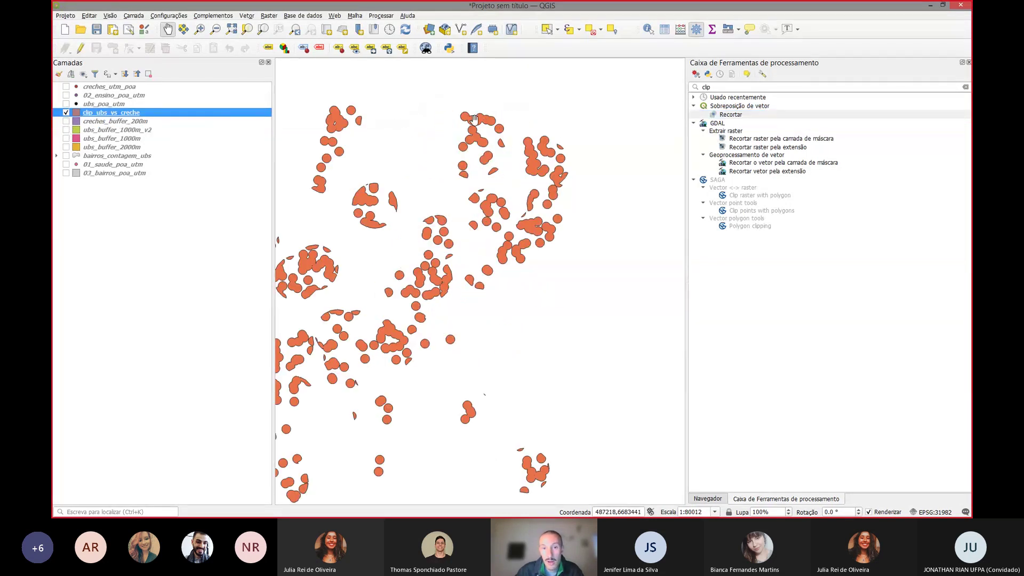
{"action": "left_click_drag", "start_coordinate": [277, 281], "coordinate": [418, 200]}
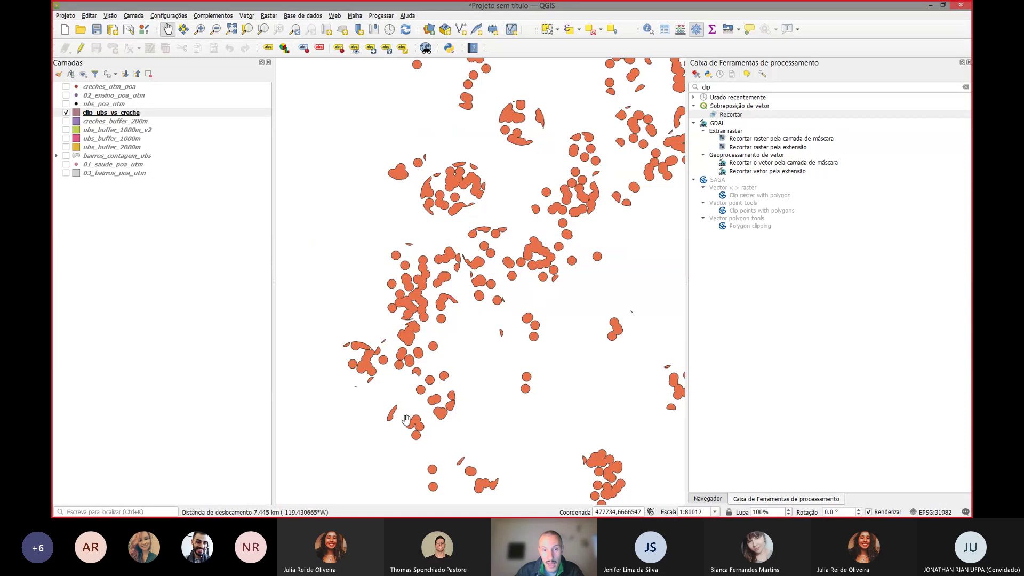
{"action": "left_click_drag", "start_coordinate": [407, 421], "coordinate": [408, 391]}
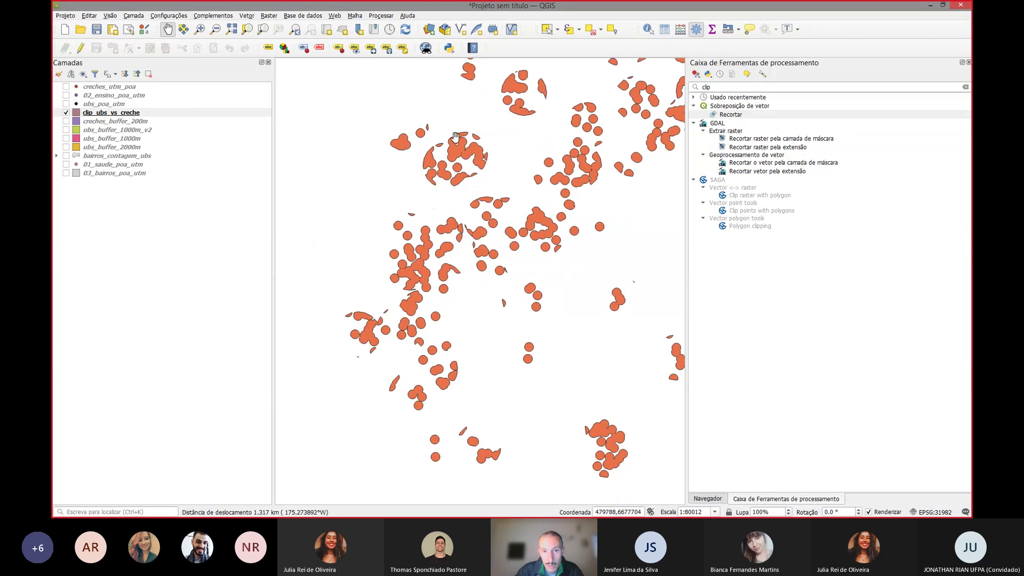
{"action": "scroll", "coordinate": [454, 139], "scroll_direction": "up", "scroll_amount": 2}
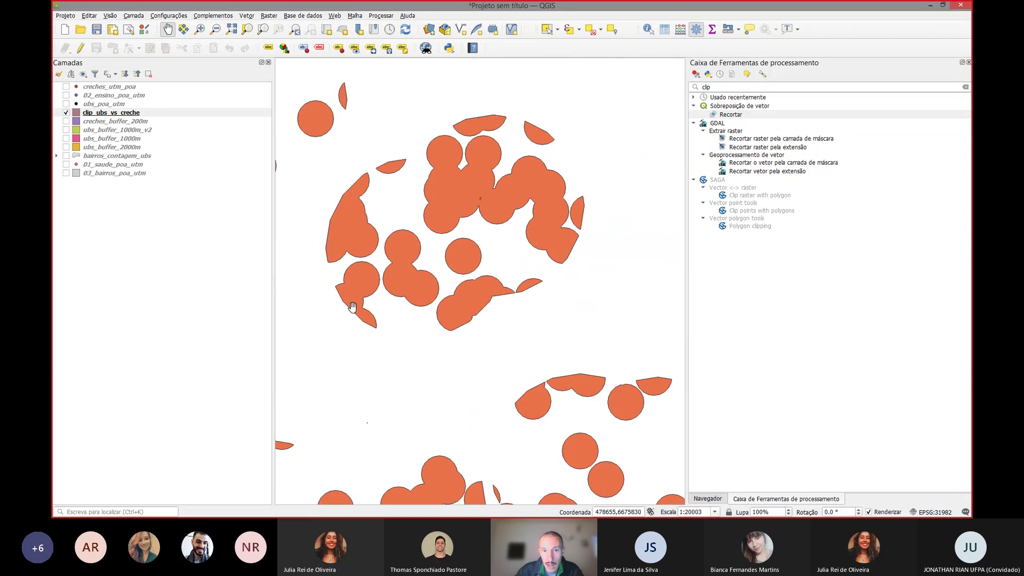
{"action": "scroll", "coordinate": [353, 312], "scroll_direction": "down", "scroll_amount": 2}
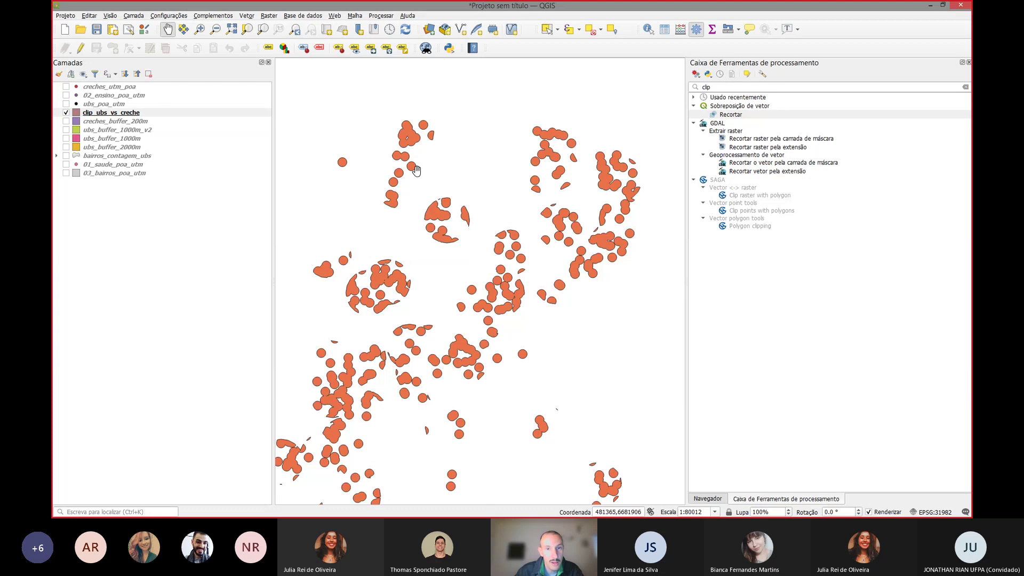
{"action": "left_click_drag", "start_coordinate": [456, 243], "coordinate": [439, 133]}
{"action": "left_click_drag", "start_coordinate": [494, 287], "coordinate": [550, 237]}
Step: Show the ubs_poa_utm and creches_utm_poa points over clip_ubs_vs_creche, and compare daycares inside and outside the clipped areas
{"action": "left_click", "coordinate": [66, 105]}
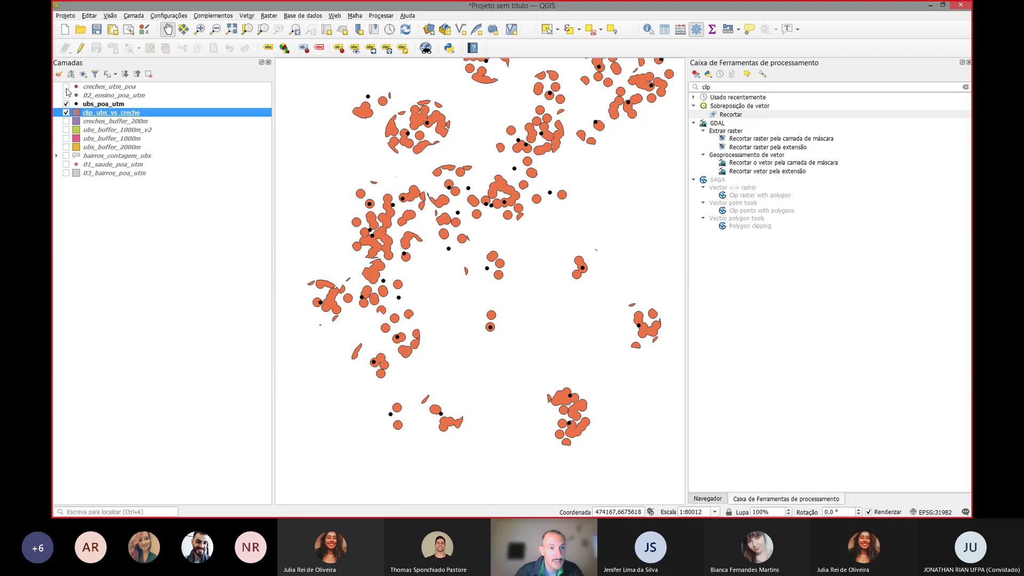
{"action": "left_click", "coordinate": [66, 86]}
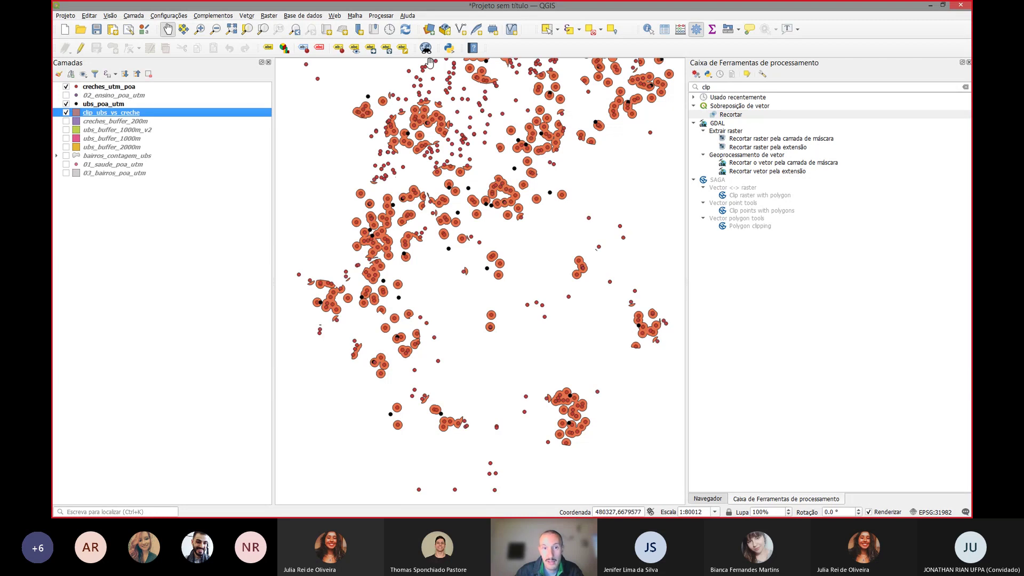
{"action": "scroll", "coordinate": [423, 70], "scroll_direction": "up", "scroll_amount": 1}
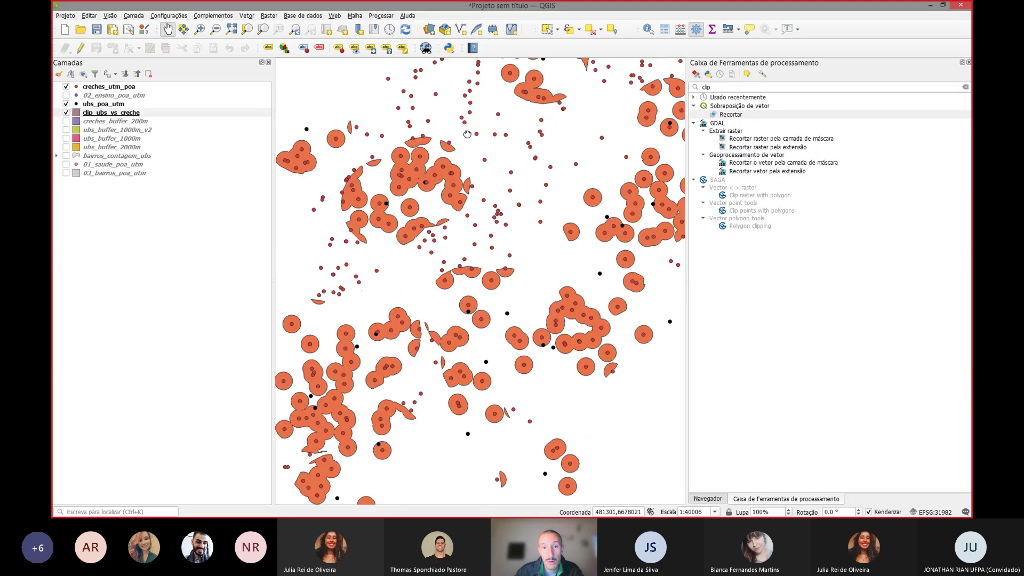
{"action": "left_click_drag", "start_coordinate": [445, 118], "coordinate": [368, 113]}
{"action": "scroll", "coordinate": [483, 151], "scroll_direction": "down", "scroll_amount": 1}
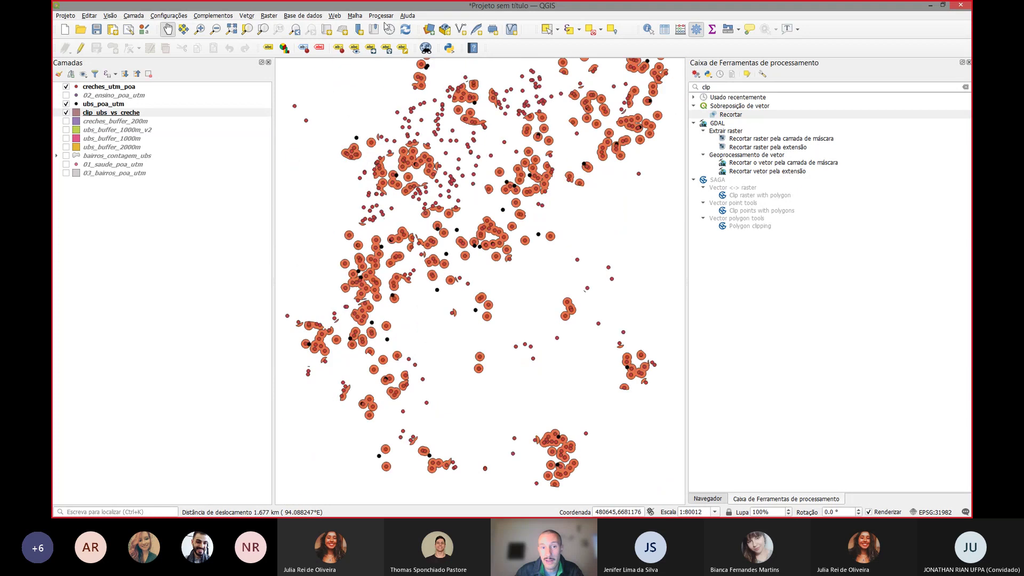
Step: Hide the ubs_poa_utm and creches_utm_poa points, and examine the clipped areas alone across the city
{"action": "left_click", "coordinate": [67, 104]}
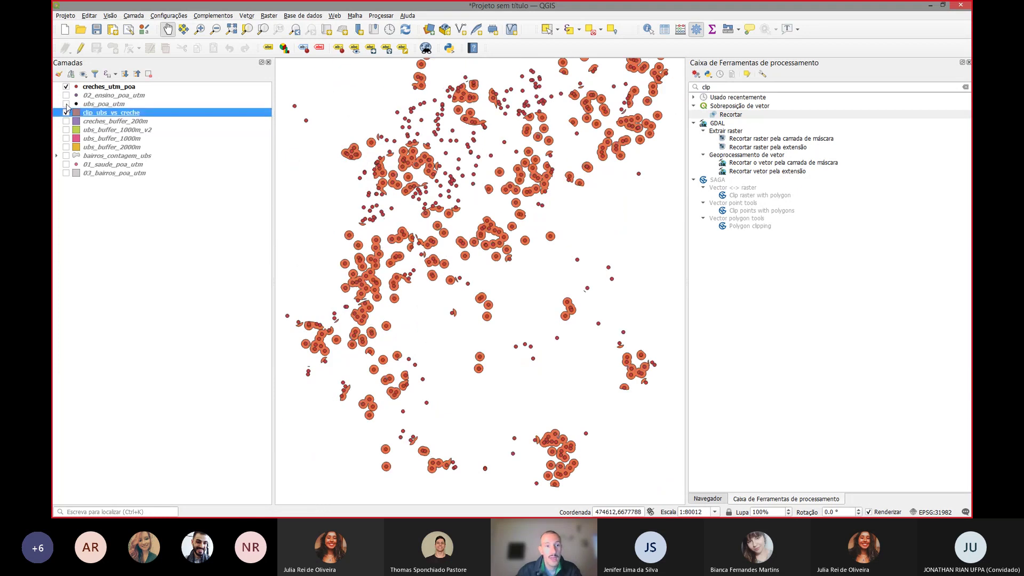
{"action": "left_click", "coordinate": [66, 104]}
{"action": "left_click", "coordinate": [67, 105]}
{"action": "left_click", "coordinate": [66, 87]}
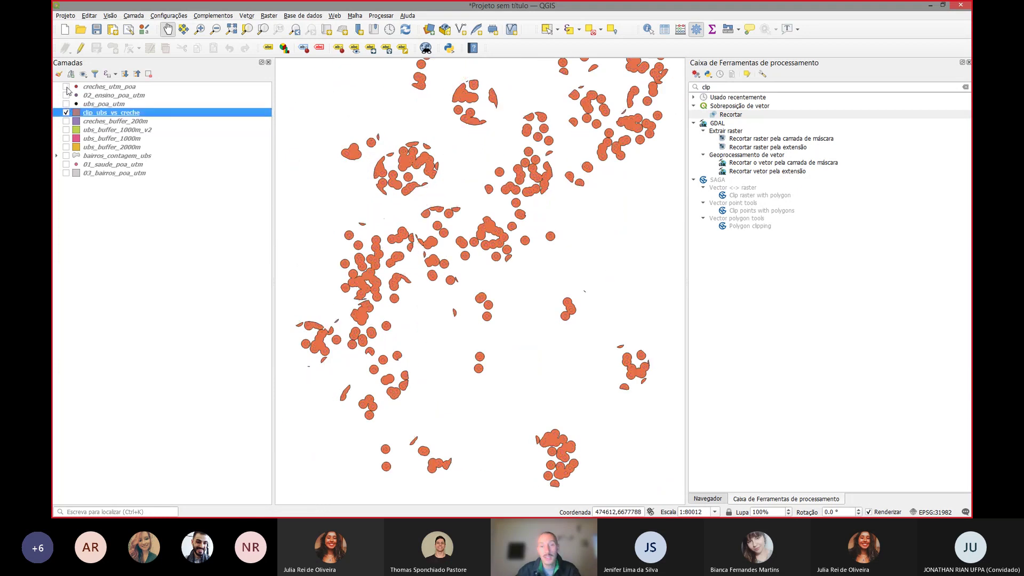
{"action": "scroll", "coordinate": [528, 202], "scroll_direction": "down", "scroll_amount": 1}
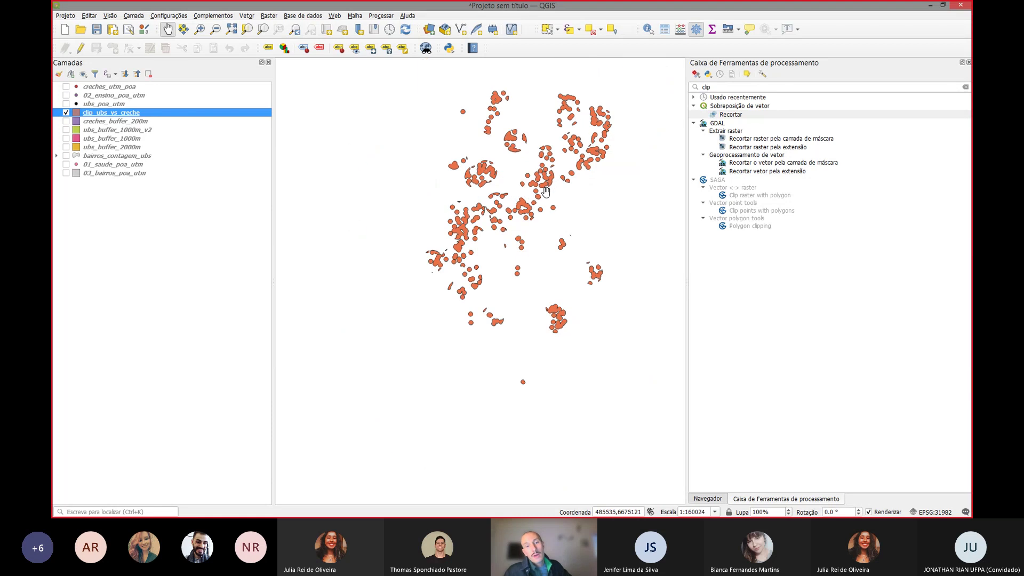
{"action": "left_click_drag", "start_coordinate": [522, 164], "coordinate": [478, 190]}
{"action": "scroll", "coordinate": [501, 171], "scroll_direction": "up", "scroll_amount": 1}
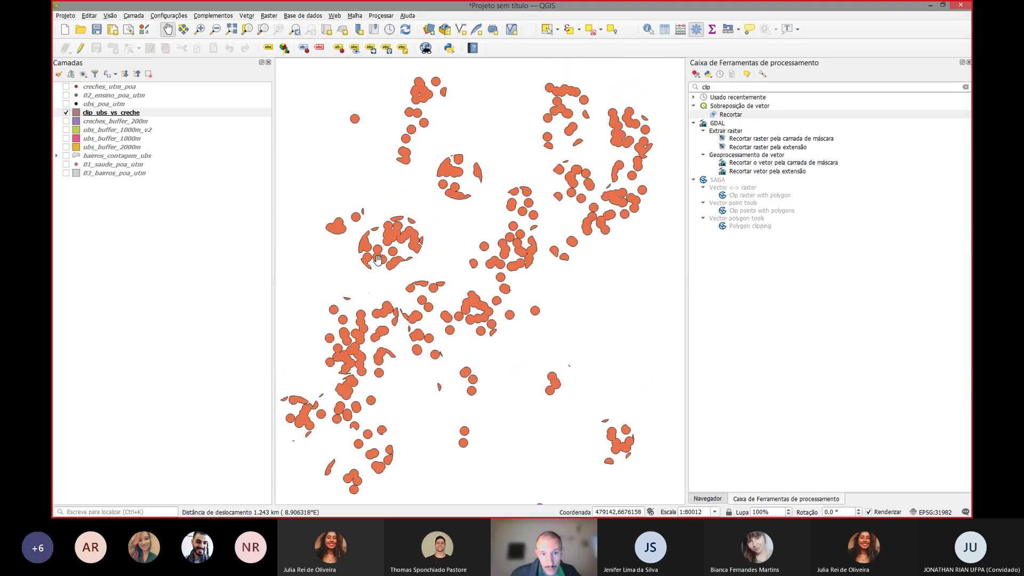
{"action": "left_click_drag", "start_coordinate": [479, 302], "coordinate": [484, 278]}
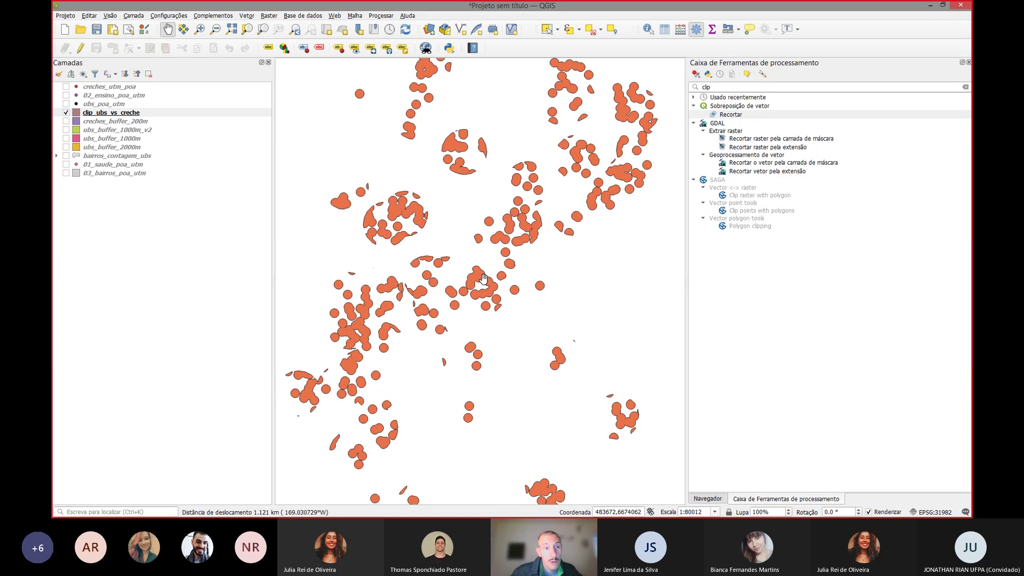
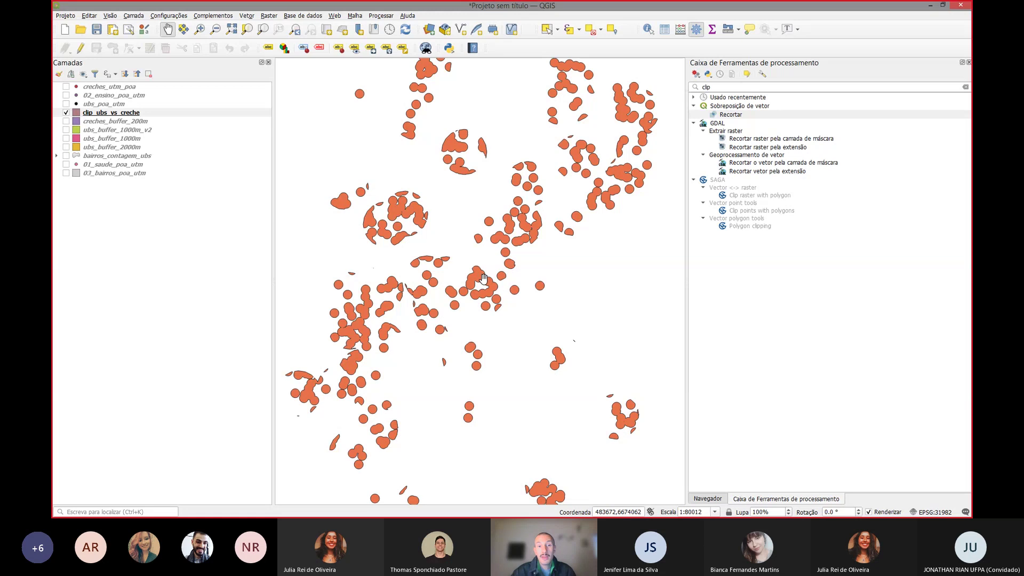
Step: Hide clip_ubs_vs_creche, search the processing tools for "am", and open Amortecedor as a batch process
{"action": "left_click", "coordinate": [67, 113]}
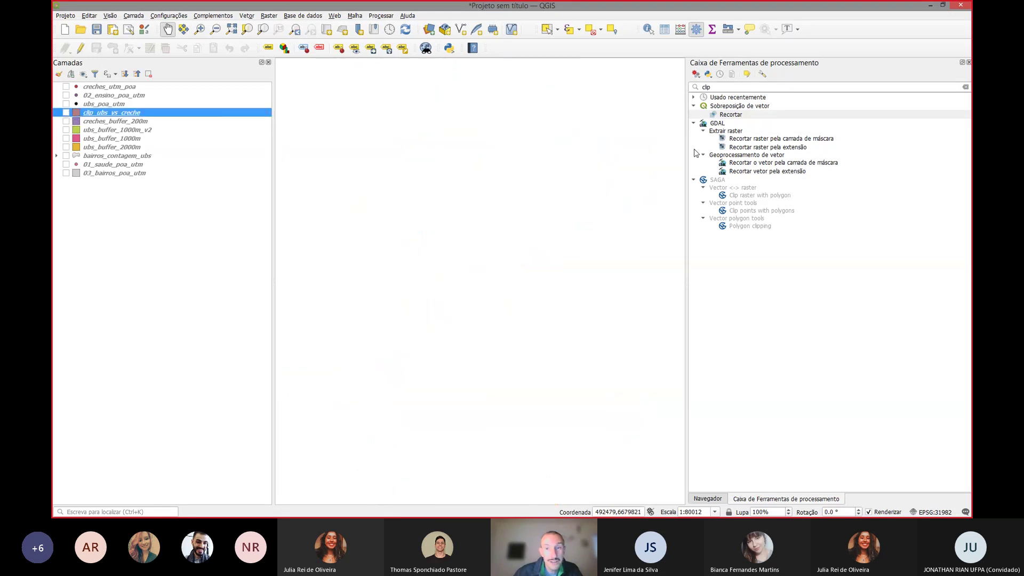
{"action": "left_click_drag", "start_coordinate": [719, 88], "coordinate": [688, 87]}
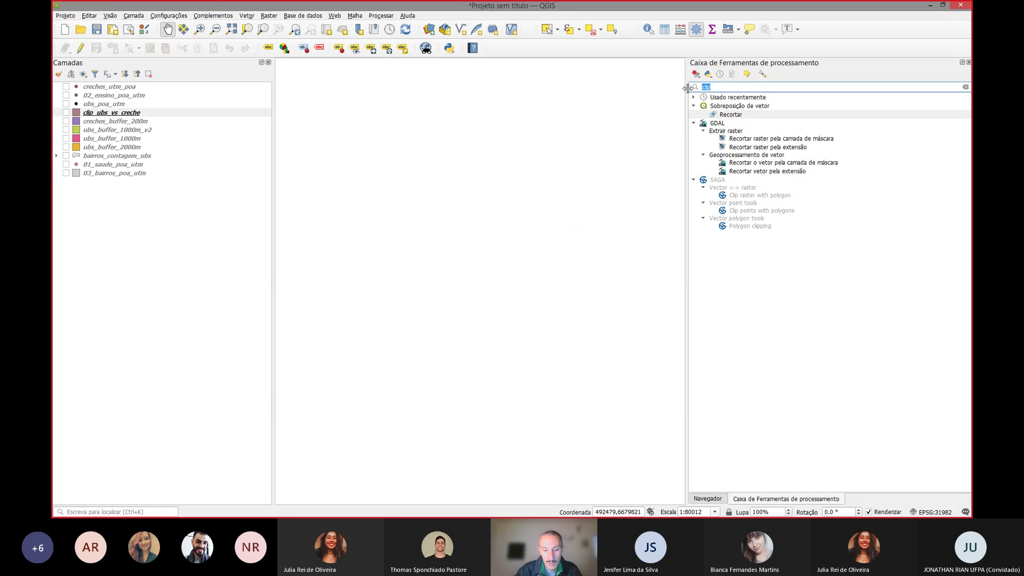
{"action": "type", "text": "am"}
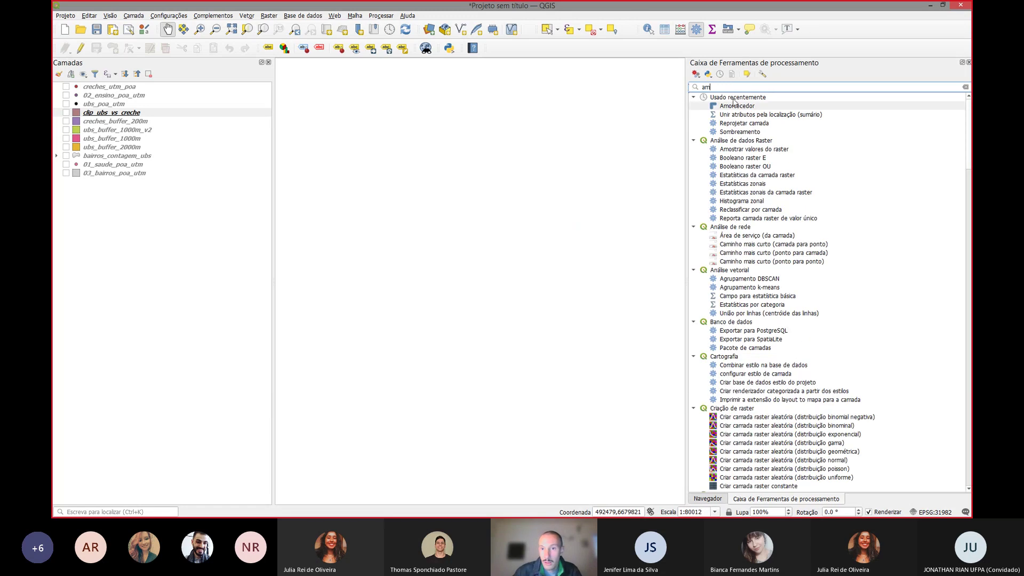
{"action": "right_click", "coordinate": [749, 106]}
{"action": "left_click", "coordinate": [769, 121]}
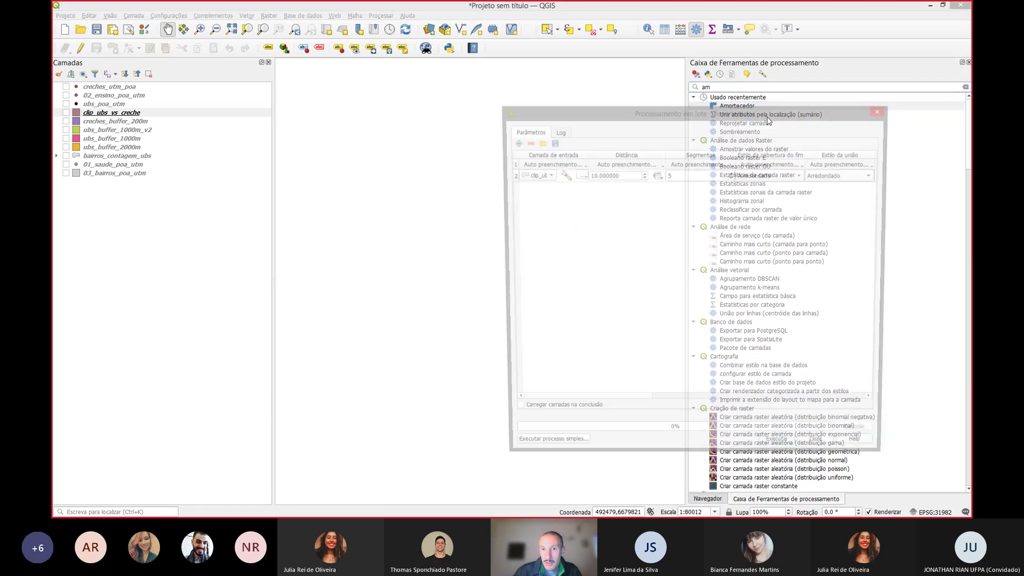
{"action": "left_click_drag", "start_coordinate": [560, 70], "coordinate": [459, 40]}
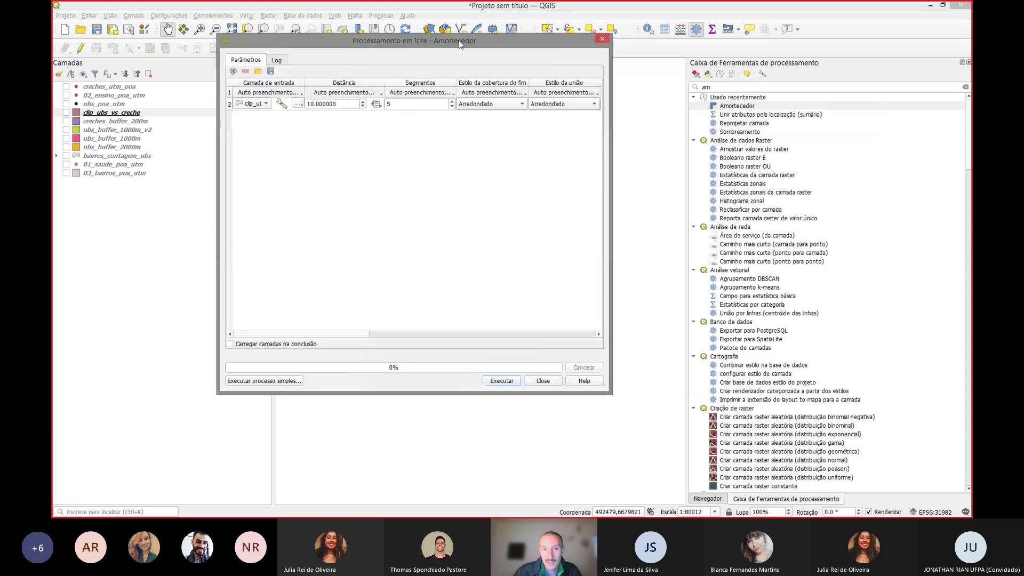
Step: Enlarge the Amortecedor batch dialog and its input layer column to review the parameters, and close it without running the batch
{"action": "left_click_drag", "start_coordinate": [612, 122], "coordinate": [852, 122]}
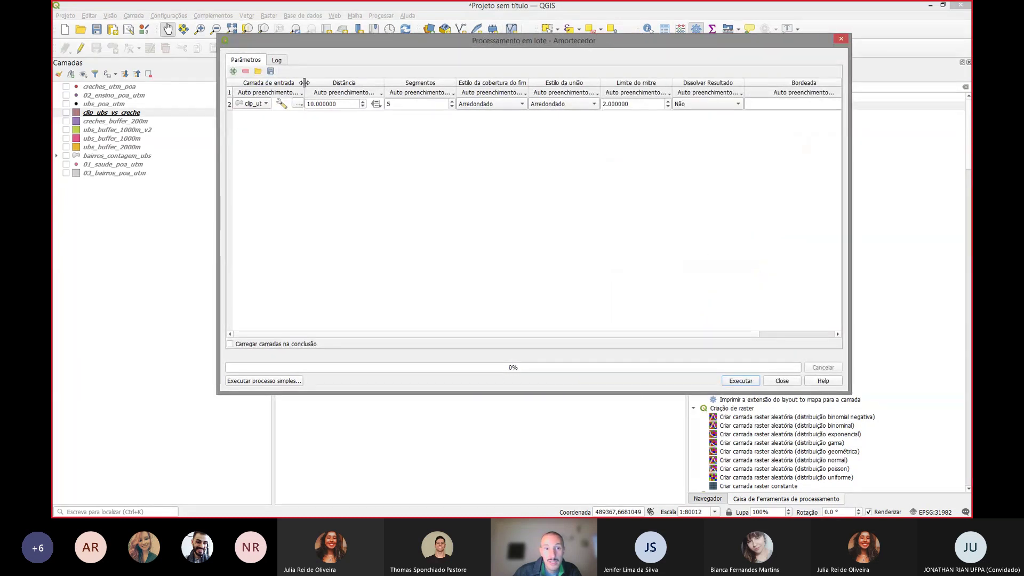
{"action": "left_click_drag", "start_coordinate": [303, 87], "coordinate": [400, 86]}
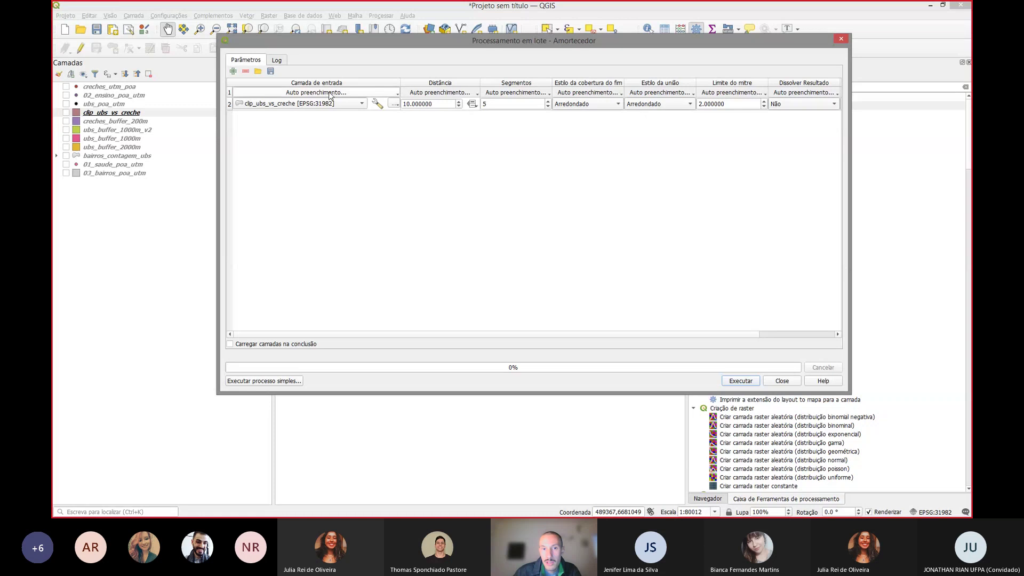
{"action": "left_click_drag", "start_coordinate": [219, 132], "coordinate": [182, 133]}
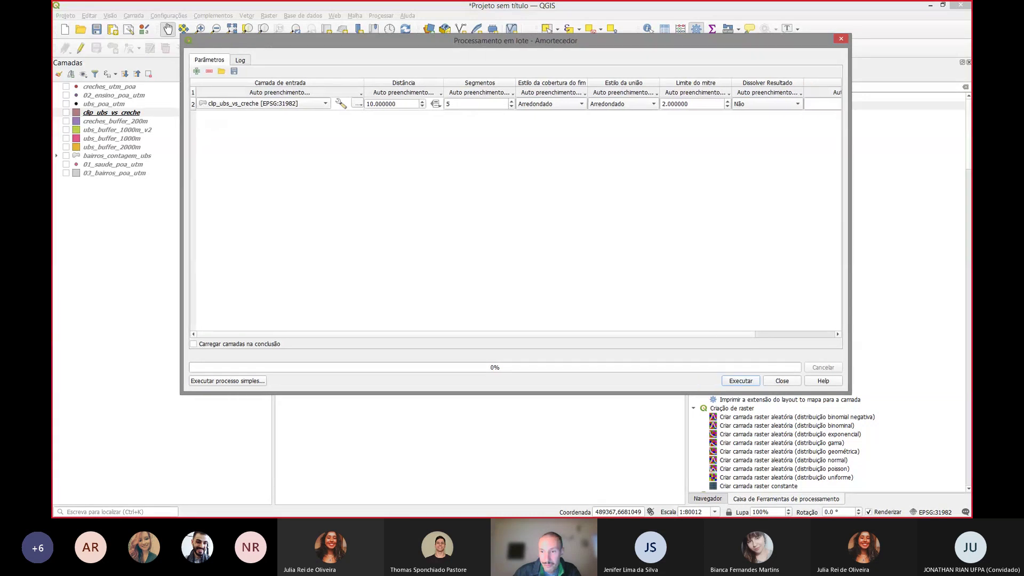
{"action": "mouse_move", "coordinate": [328, 509]}
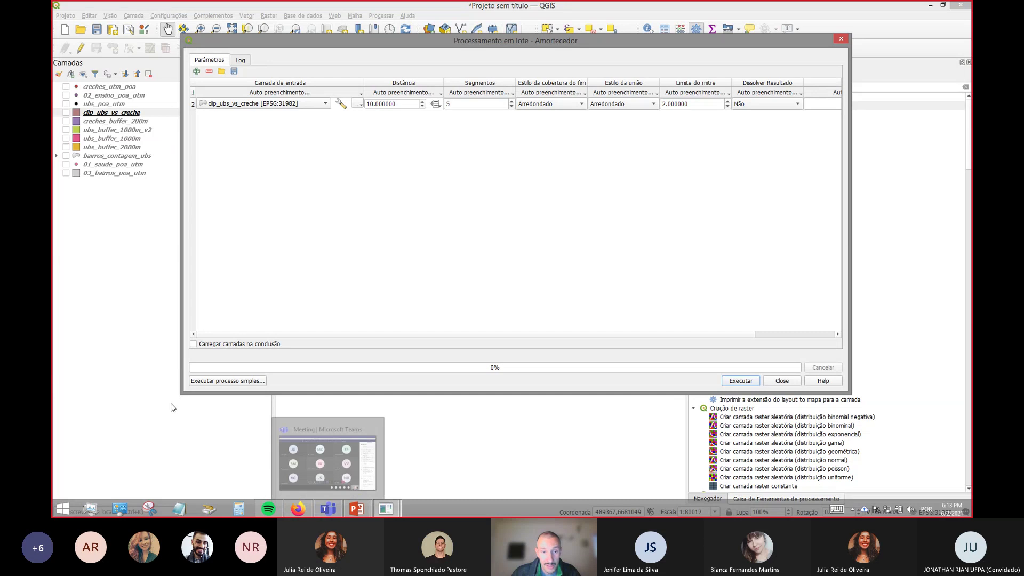
{"action": "mouse_move", "coordinate": [219, 335]}
{"action": "left_mouse_down"}
{"action": "mouse_move", "coordinate": [302, 336]}
{"action": "mouse_move", "coordinate": [233, 329]}
{"action": "left_mouse_up"}
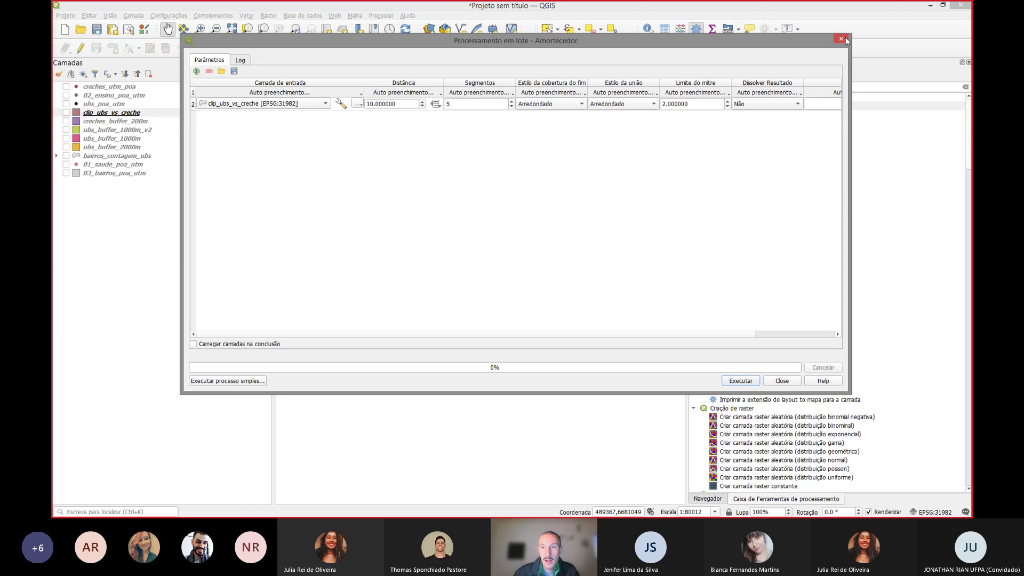
{"action": "left_click", "coordinate": [793, 384]}
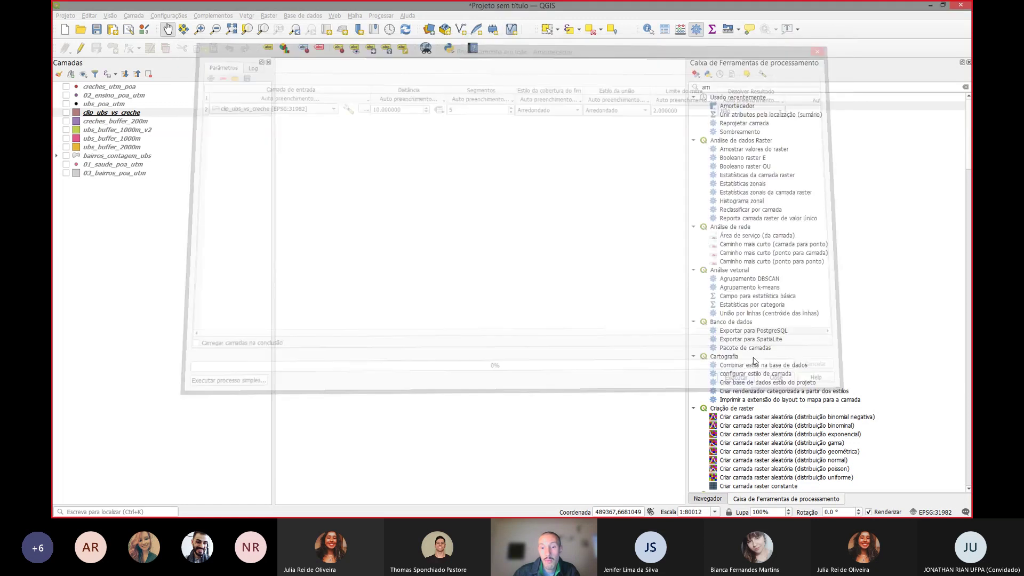
Step: Show clip_ubs_vs_creche, examine its clipped areas in detail and across the city, and zoom to the layer's extent
{"action": "left_click", "coordinate": [66, 112]}
{"action": "scroll", "coordinate": [350, 209], "scroll_direction": "down", "scroll_amount": 1}
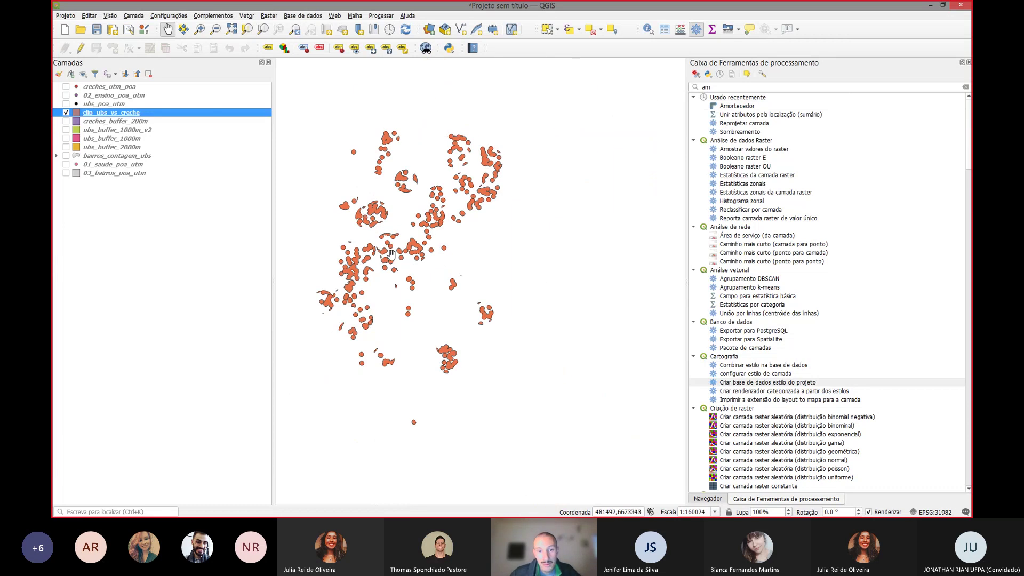
{"action": "left_click_drag", "start_coordinate": [370, 242], "coordinate": [381, 244]}
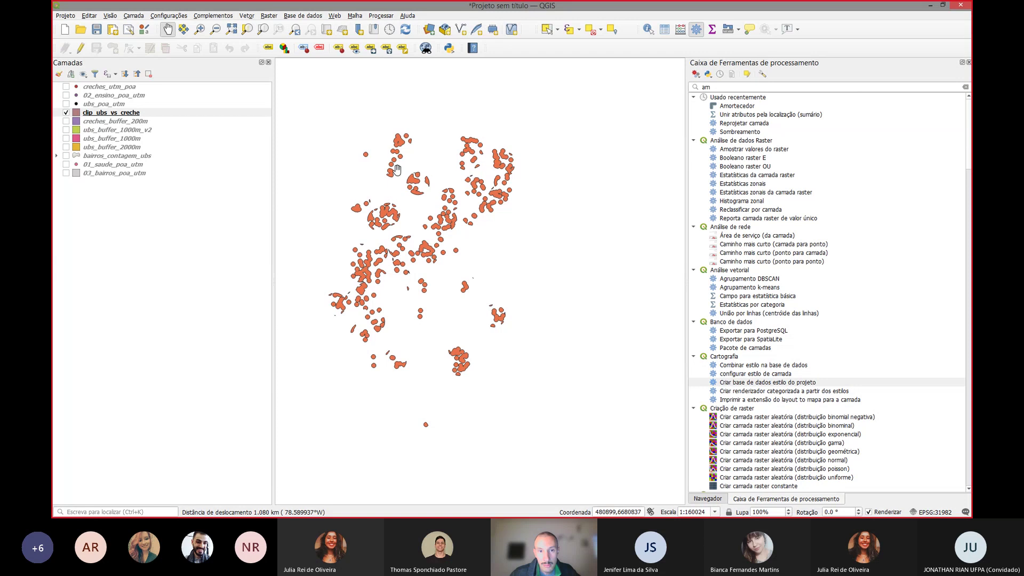
{"action": "scroll", "coordinate": [397, 169], "scroll_direction": "up", "scroll_amount": 1}
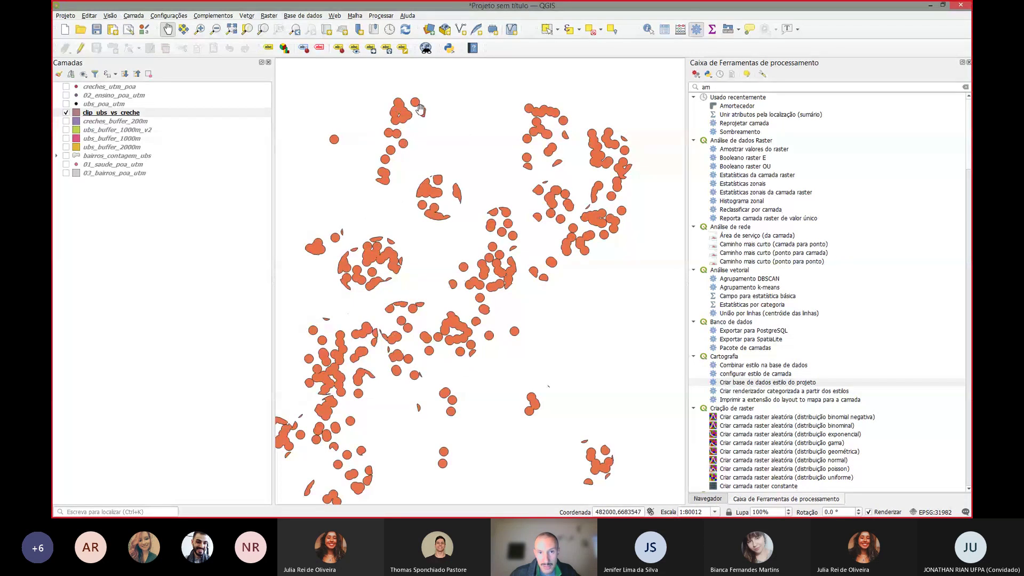
{"action": "left_click_drag", "start_coordinate": [536, 370], "coordinate": [556, 296]}
{"action": "scroll", "coordinate": [552, 305], "scroll_direction": "down", "scroll_amount": 1}
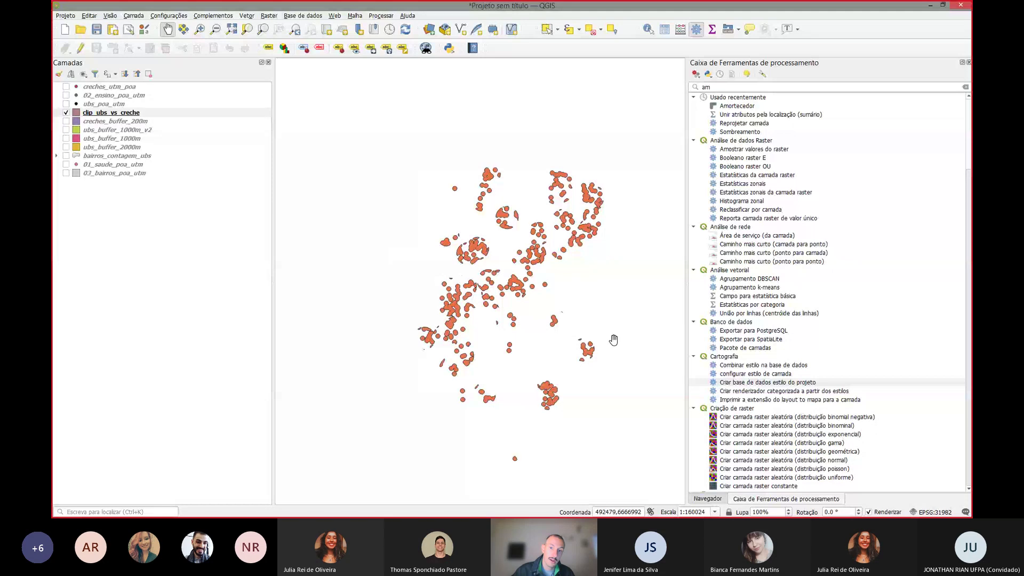
{"action": "left_click_drag", "start_coordinate": [614, 310], "coordinate": [601, 297]}
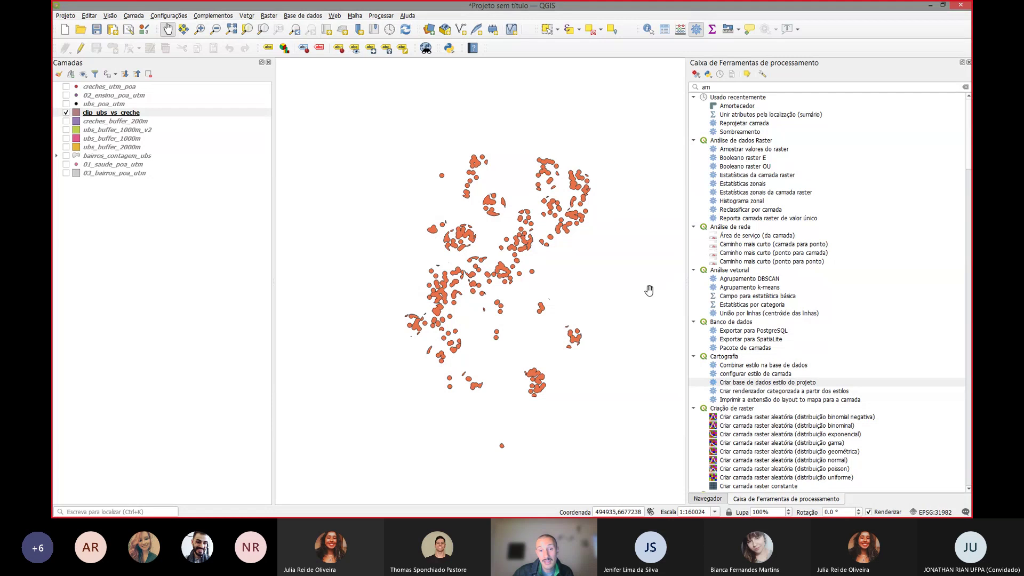
{"action": "scroll", "coordinate": [446, 282], "scroll_direction": "up", "scroll_amount": 1}
{"action": "left_click_drag", "start_coordinate": [595, 151], "coordinate": [531, 159]}
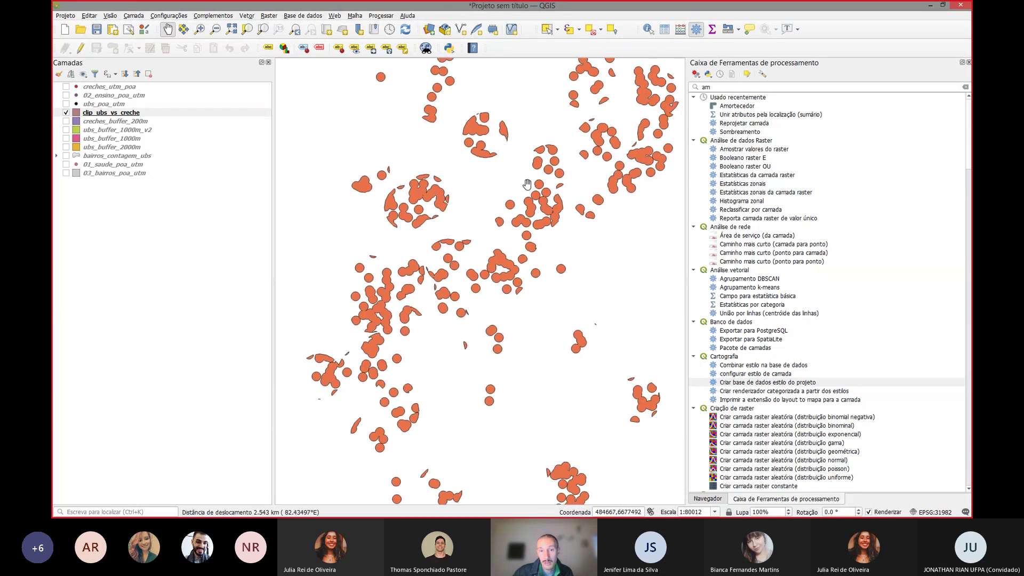
{"action": "scroll", "coordinate": [376, 320], "scroll_direction": "down", "scroll_amount": 1}
{"action": "left_click_drag", "start_coordinate": [395, 275], "coordinate": [402, 250]}
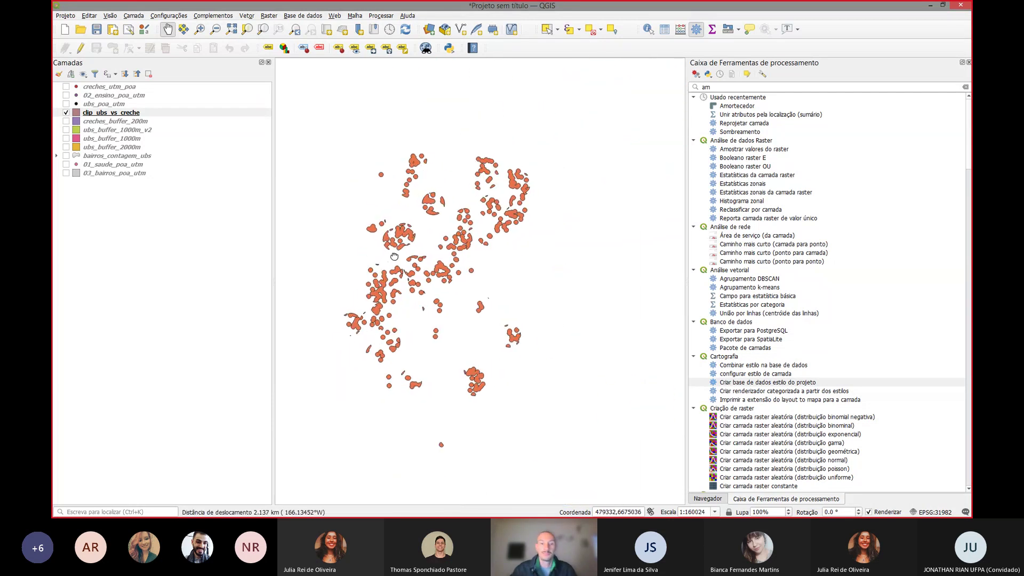
{"action": "right_click", "coordinate": [124, 114]}
{"action": "left_click", "coordinate": [134, 120]}
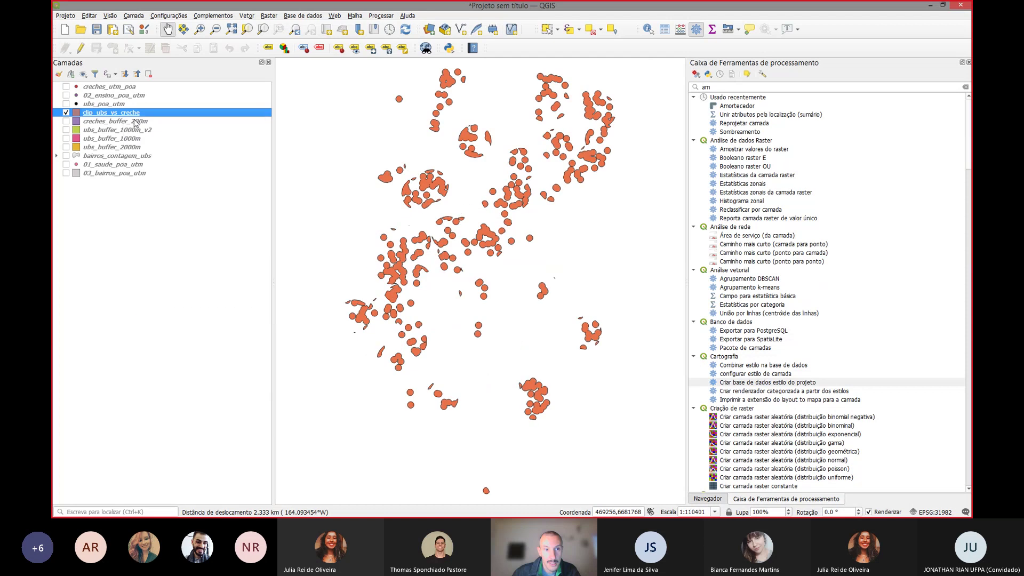
Step: Check the Prática 4 slide, return to QGIS, and show ubs_poa_utm with clip_ubs_vs_creche hidden
{"action": "key", "text": "alt+Tab"}
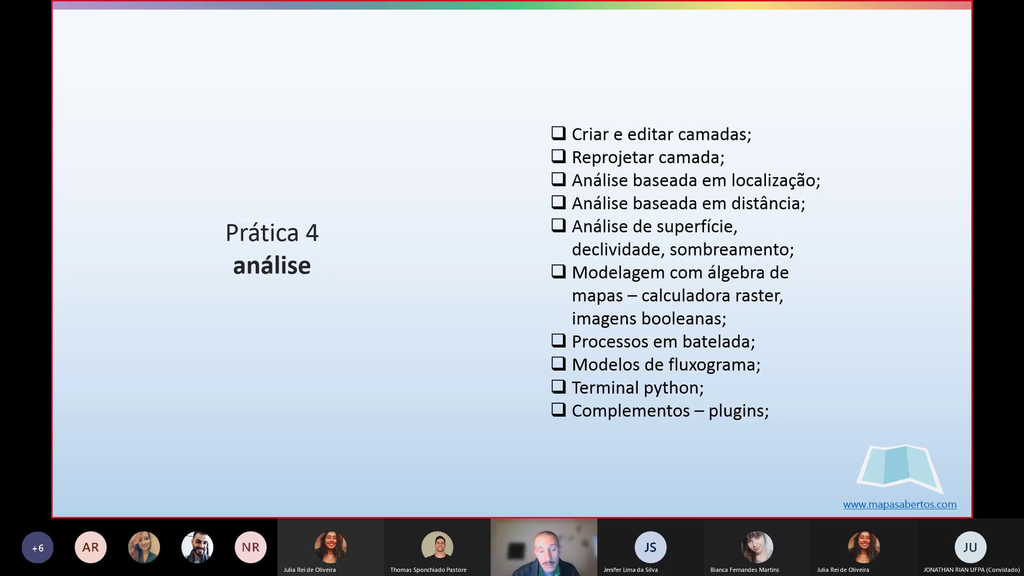
{"action": "key", "text": "alt+Tab"}
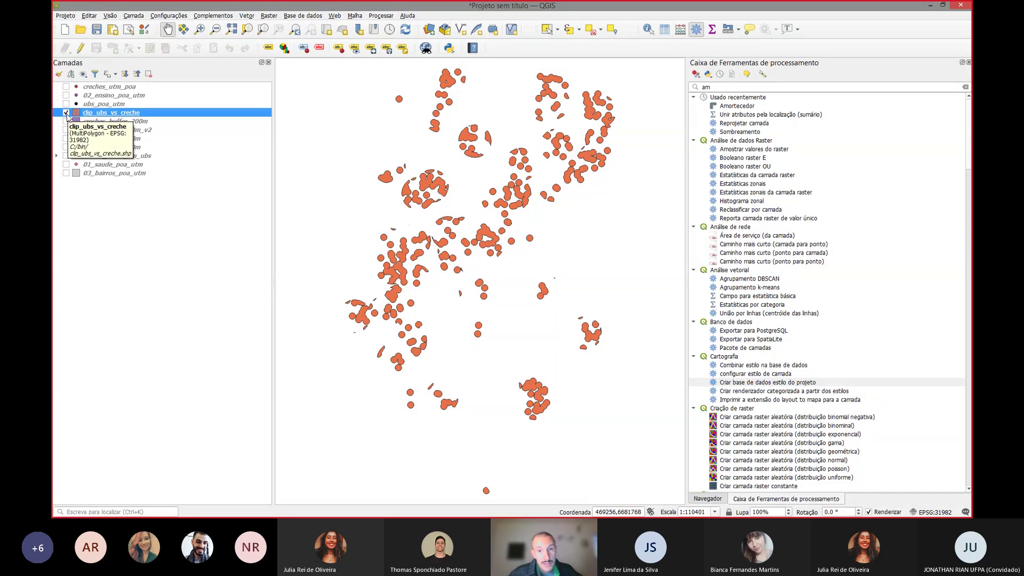
{"action": "left_click", "coordinate": [66, 114]}
{"action": "left_click", "coordinate": [66, 113]}
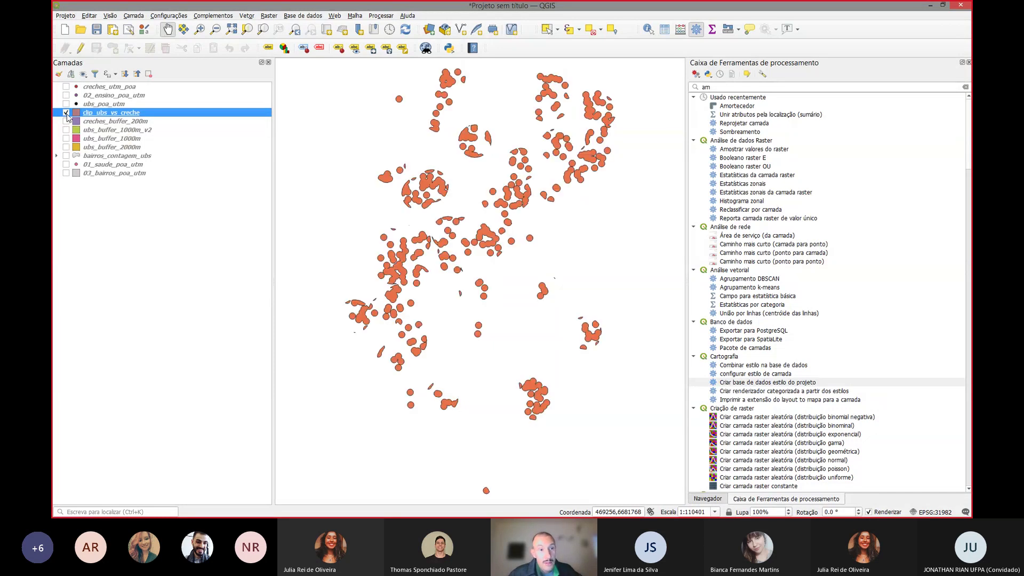
{"action": "left_click", "coordinate": [66, 104]}
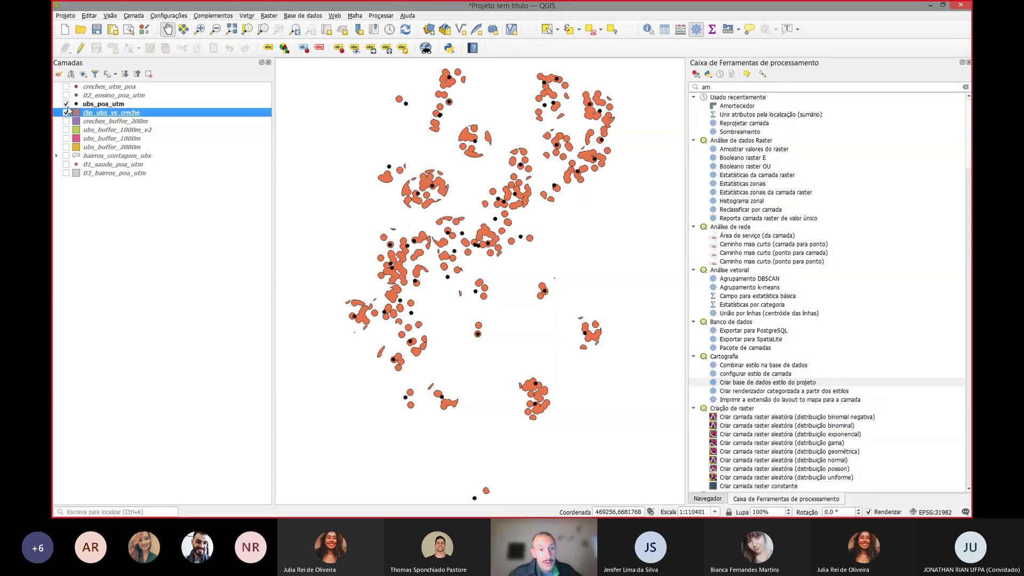
{"action": "left_click", "coordinate": [708, 499]}
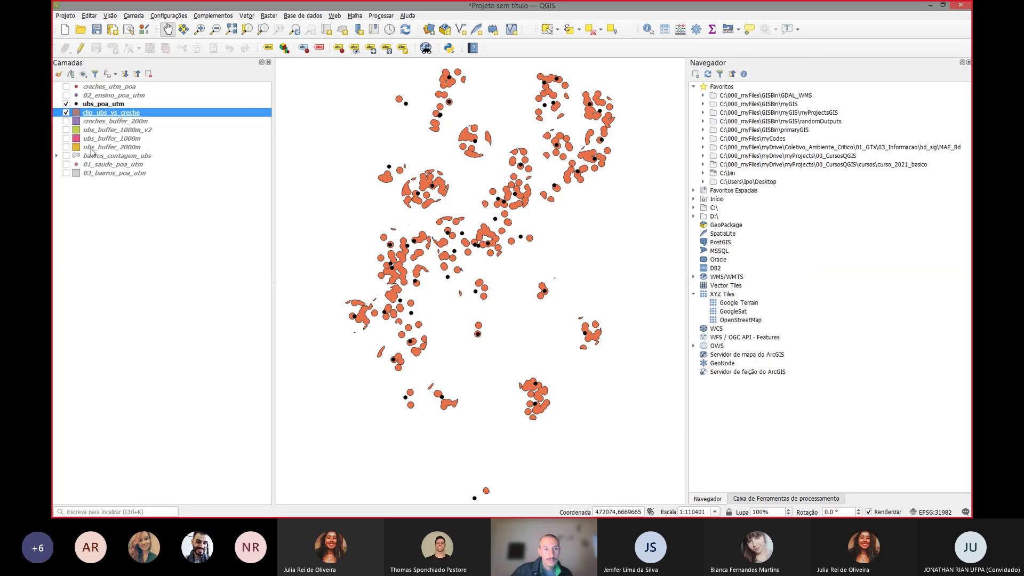
{"action": "left_click", "coordinate": [66, 113]}
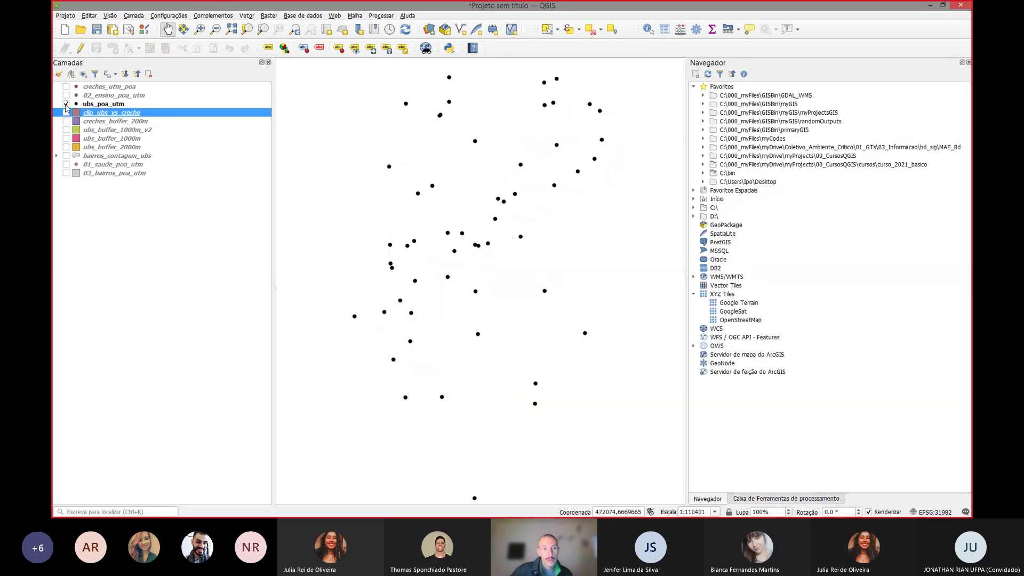
Step: Review the Prática 4 topics slide, return to QGIS, and clear the processing tools search
{"action": "key", "text": "alt+Tab"}
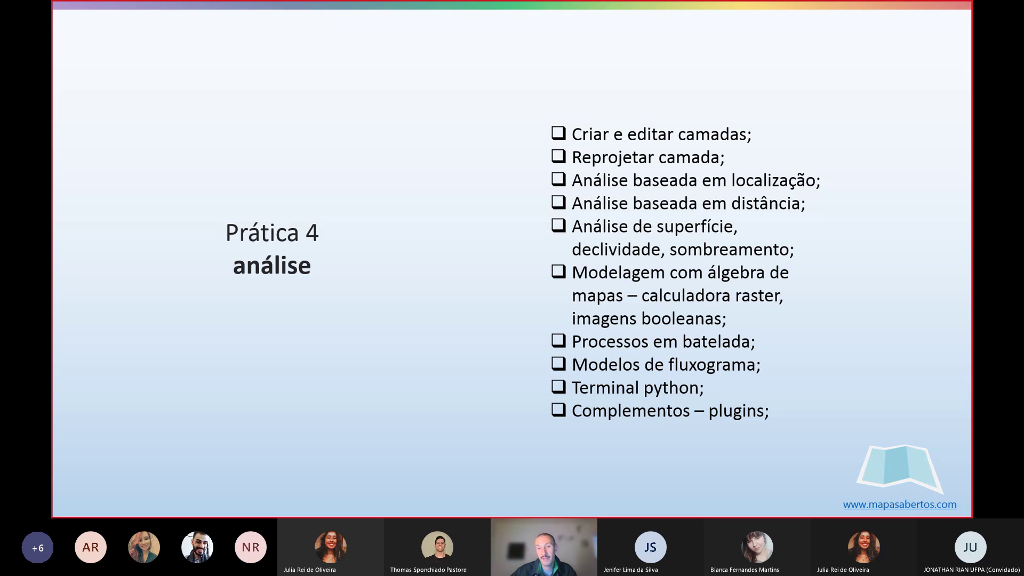
{"action": "key", "text": "alt+Tab"}
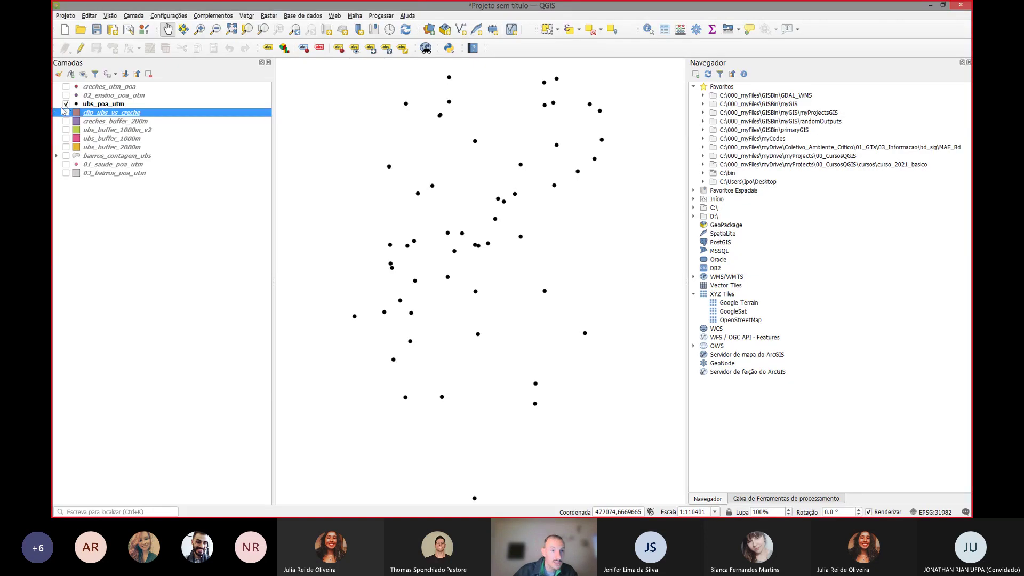
{"action": "left_click", "coordinate": [754, 499]}
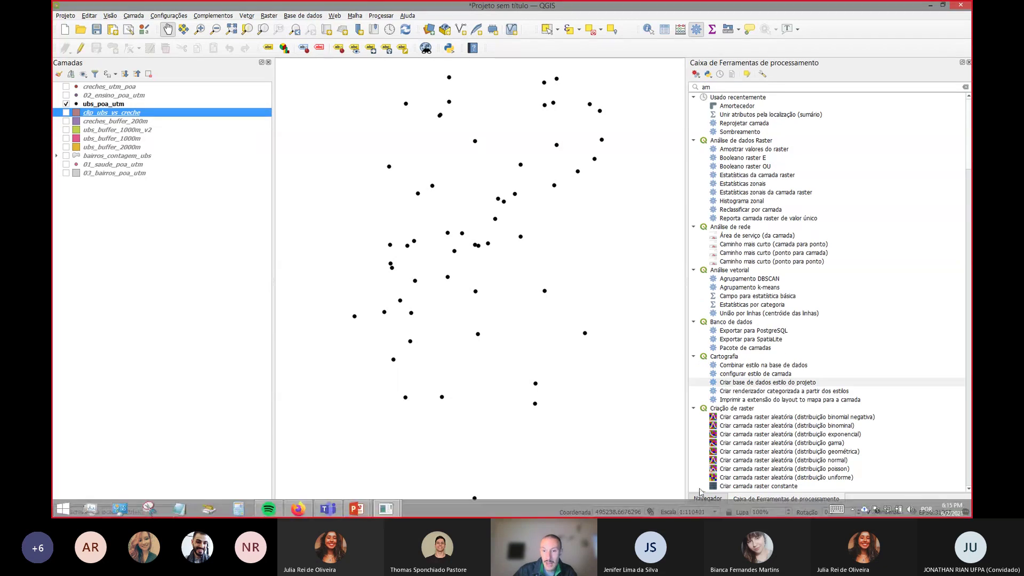
{"action": "left_click", "coordinate": [966, 88]}
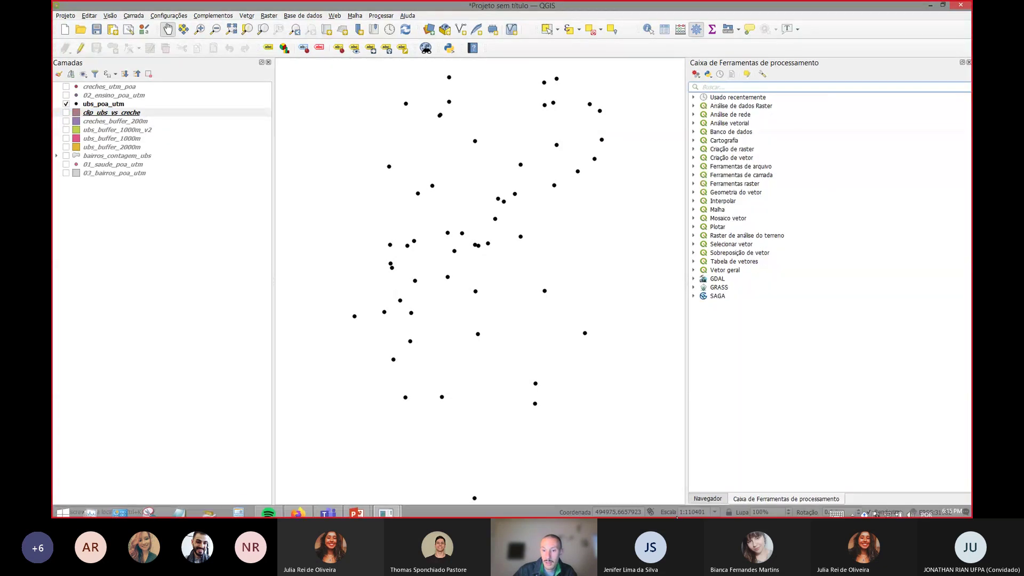
Step: Add the elevation raster 04_mde_poa.tif to the map from the dados_02 folder of curso_2021_basico
{"action": "left_click", "coordinate": [710, 499]}
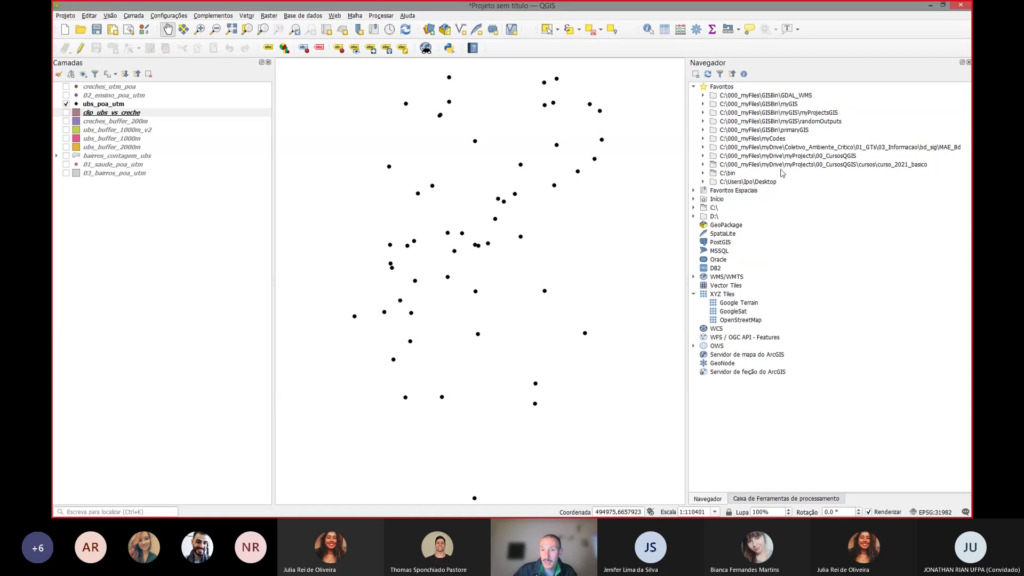
{"action": "left_click", "coordinate": [823, 166]}
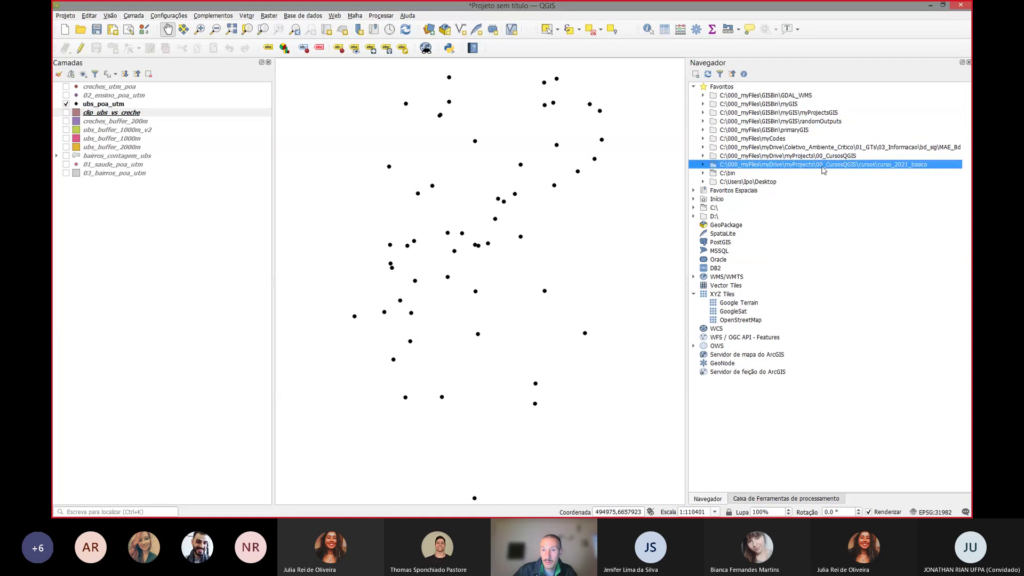
{"action": "left_click", "coordinate": [702, 165]}
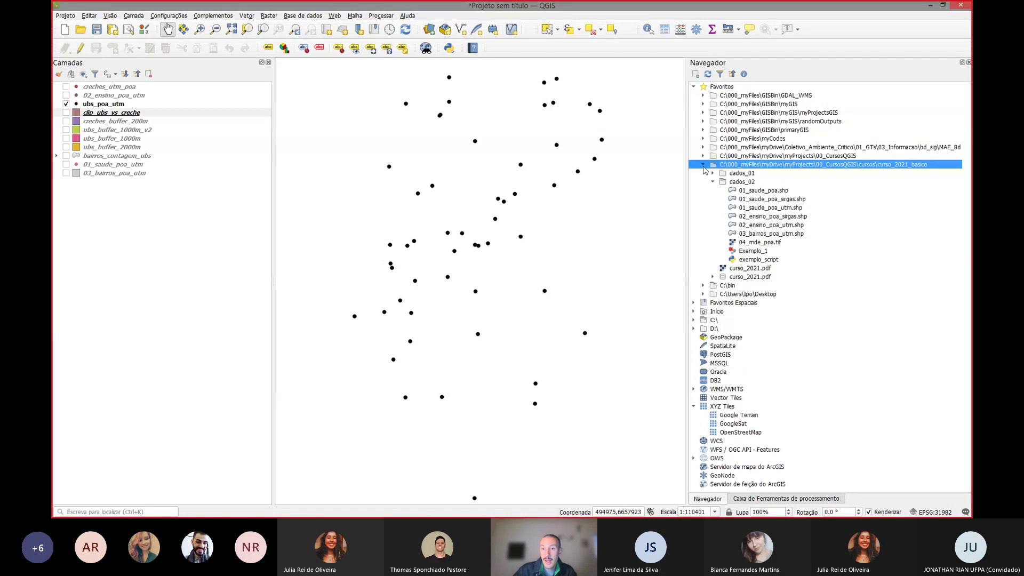
{"action": "left_click", "coordinate": [739, 183]}
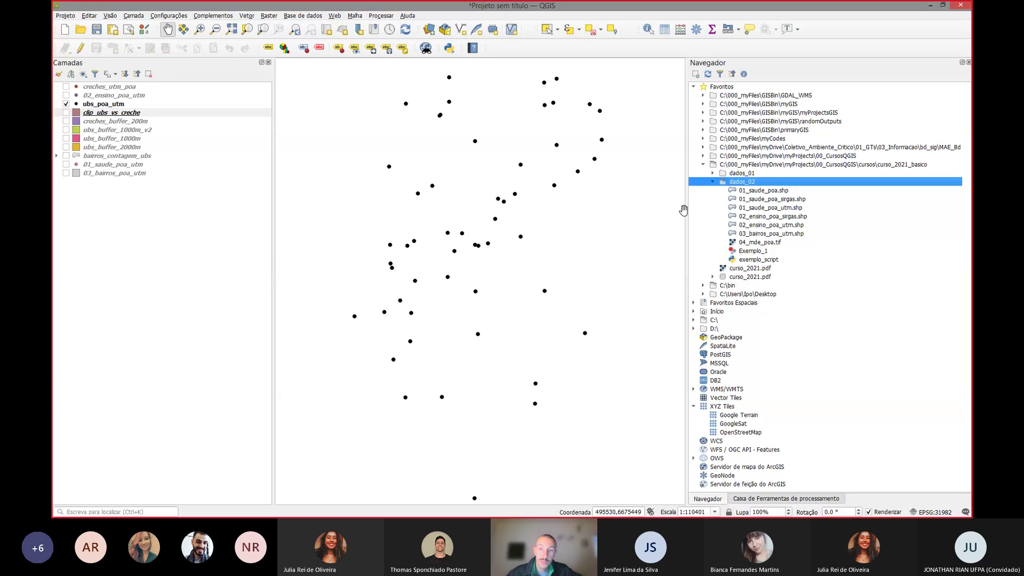
{"action": "left_click", "coordinate": [752, 242]}
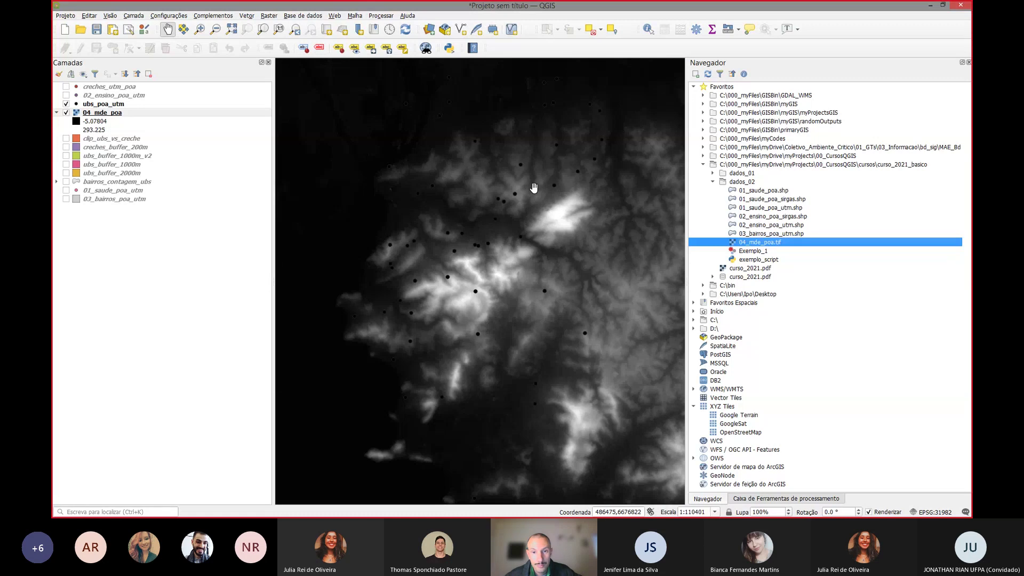
Step: Examine the 04_mde_poa raster's full extent, the relief around the health units, and its individual pixels
{"action": "scroll", "coordinate": [530, 189], "scroll_direction": "down", "scroll_amount": 1}
{"action": "scroll", "coordinate": [528, 191], "scroll_direction": "down", "scroll_amount": 1}
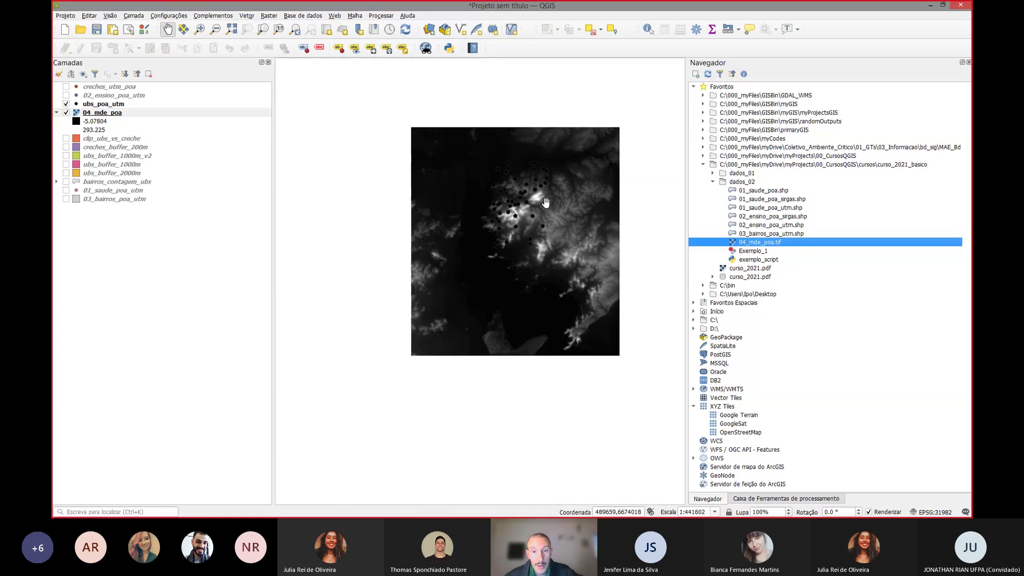
{"action": "left_click_drag", "start_coordinate": [546, 203], "coordinate": [550, 212]}
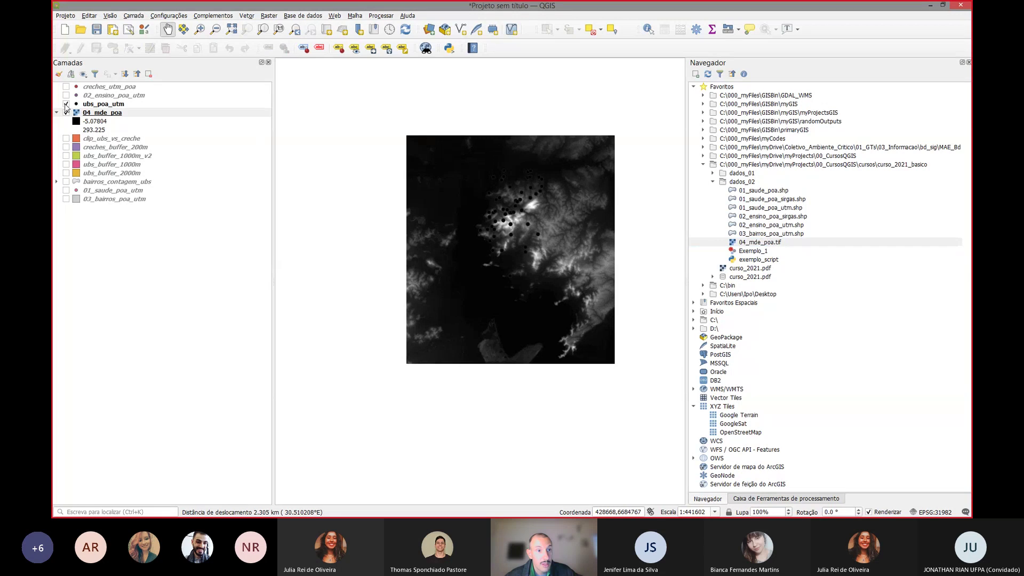
{"action": "scroll", "coordinate": [491, 214], "scroll_direction": "up", "scroll_amount": 1}
{"action": "scroll", "coordinate": [491, 214], "scroll_direction": "up", "scroll_amount": 1}
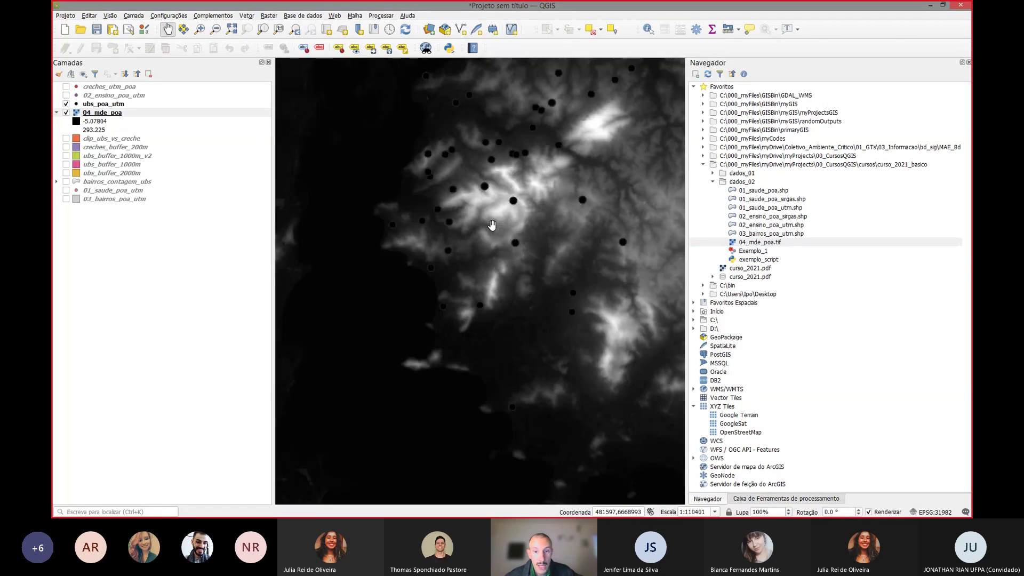
{"action": "scroll", "coordinate": [490, 215], "scroll_direction": "up", "scroll_amount": 1}
{"action": "scroll", "coordinate": [456, 213], "scroll_direction": "up", "scroll_amount": 1}
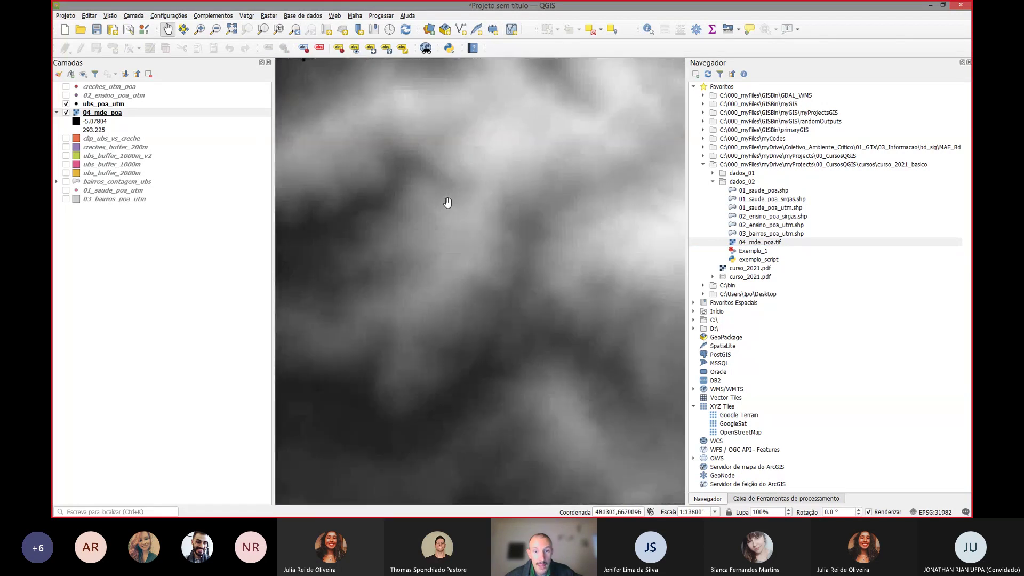
{"action": "scroll", "coordinate": [427, 195], "scroll_direction": "up", "scroll_amount": 2}
{"action": "scroll", "coordinate": [420, 190], "scroll_direction": "up", "scroll_amount": 1}
{"action": "scroll", "coordinate": [414, 186], "scroll_direction": "up", "scroll_amount": 1}
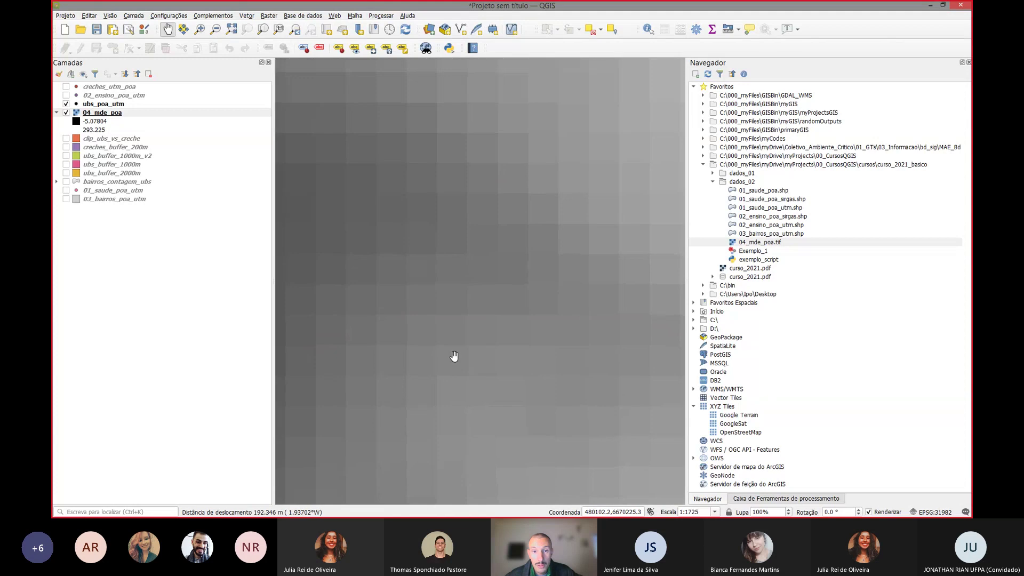
{"action": "left_click_drag", "start_coordinate": [409, 181], "coordinate": [467, 310]}
{"action": "scroll", "coordinate": [467, 310], "scroll_direction": "down", "scroll_amount": 2}
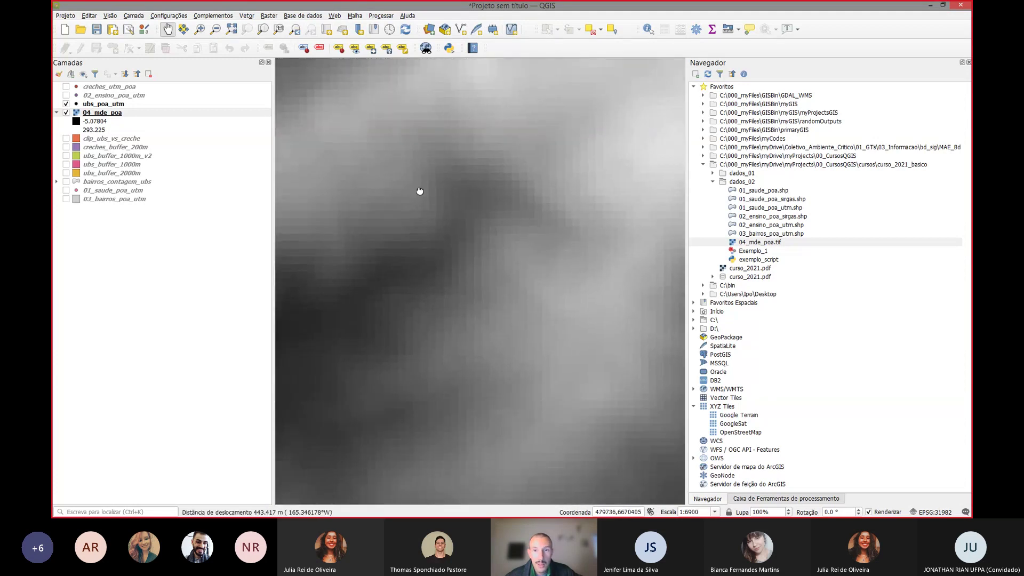
Step: Identify the elevation values of several light and dark pixels in the 04_mde_poa raster at close range
{"action": "left_click_drag", "start_coordinate": [418, 190], "coordinate": [463, 215]}
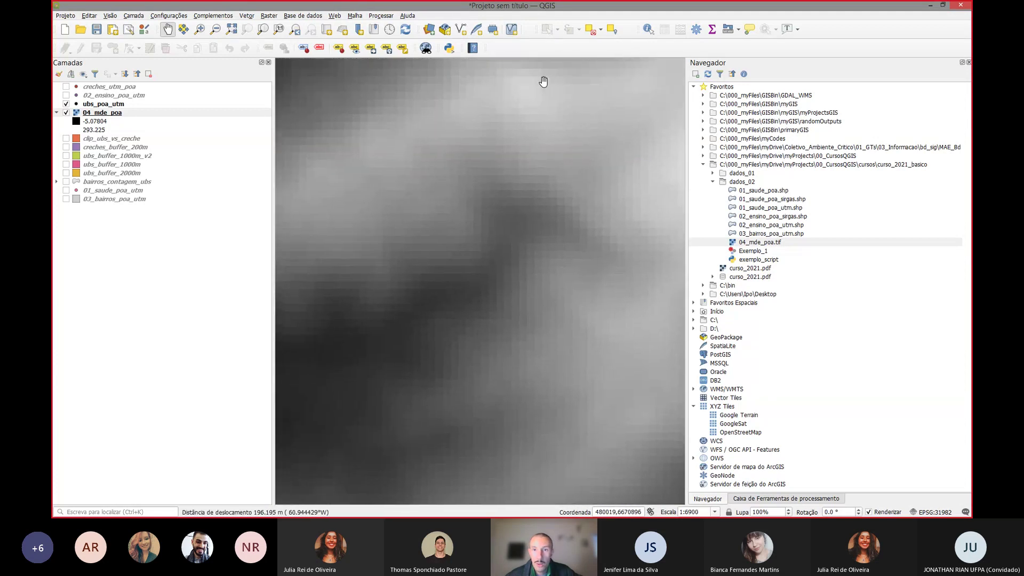
{"action": "left_click", "coordinate": [647, 30]}
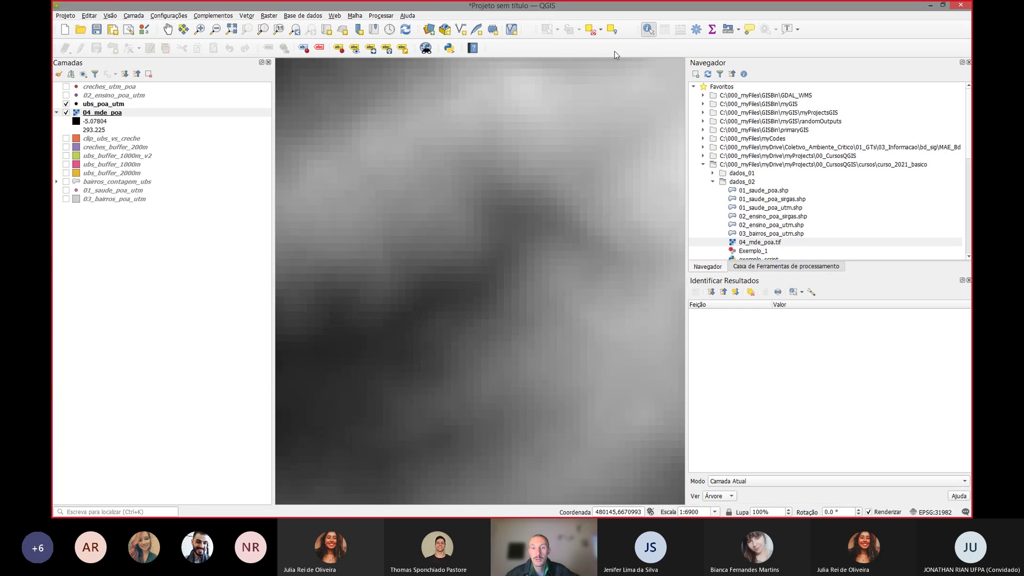
{"action": "left_click", "coordinate": [539, 146]}
{"action": "left_click", "coordinate": [498, 153]}
{"action": "left_click", "coordinate": [468, 159]}
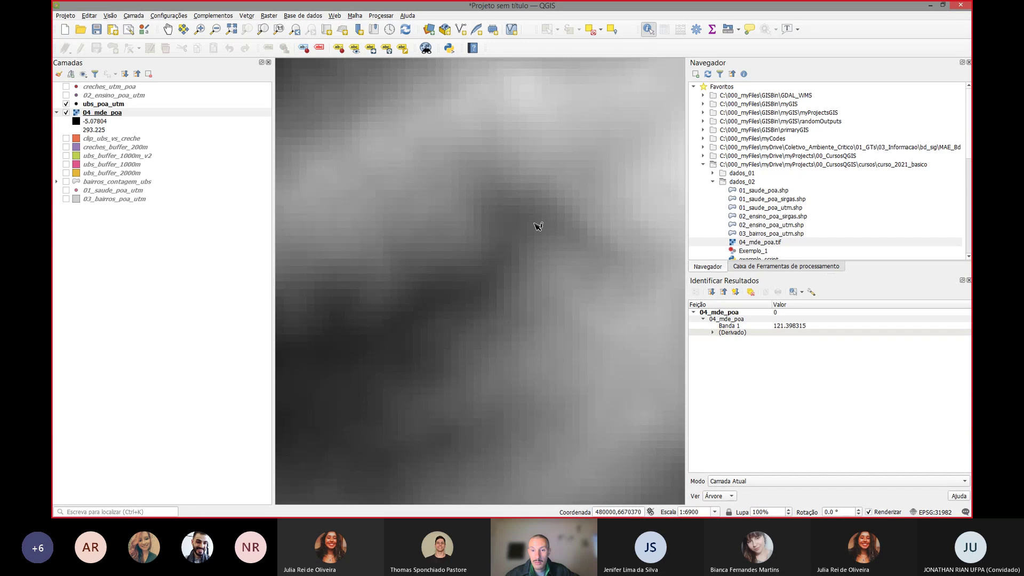
{"action": "left_click", "coordinate": [587, 262]}
{"action": "left_click", "coordinate": [596, 317]}
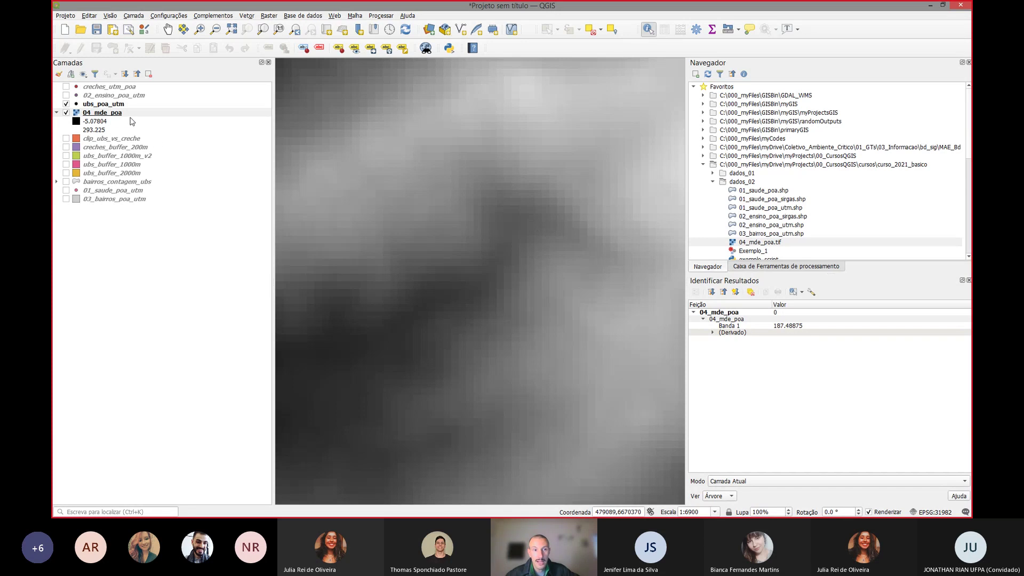
{"action": "left_click", "coordinate": [113, 113]}
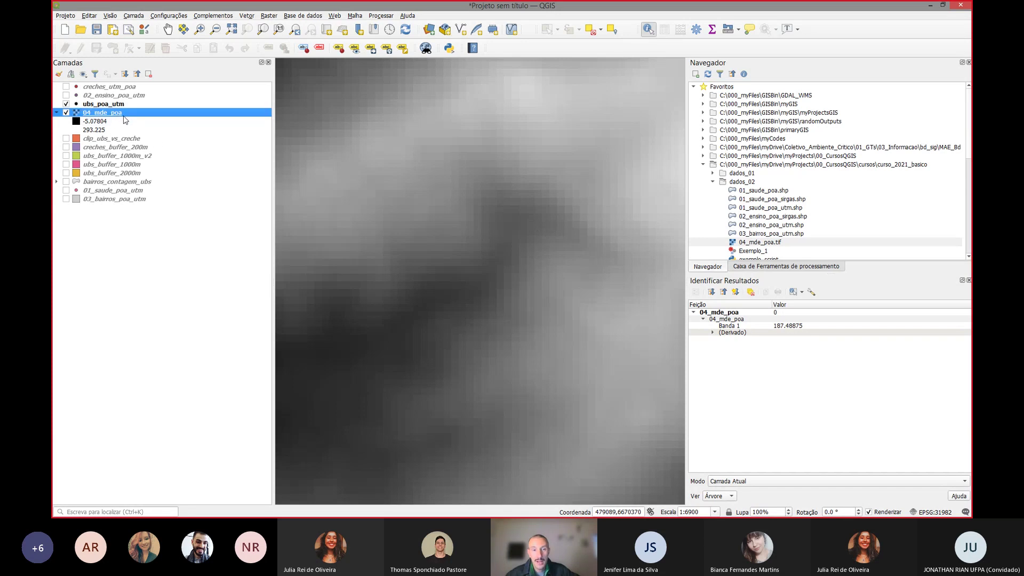
{"action": "left_click", "coordinate": [375, 229]}
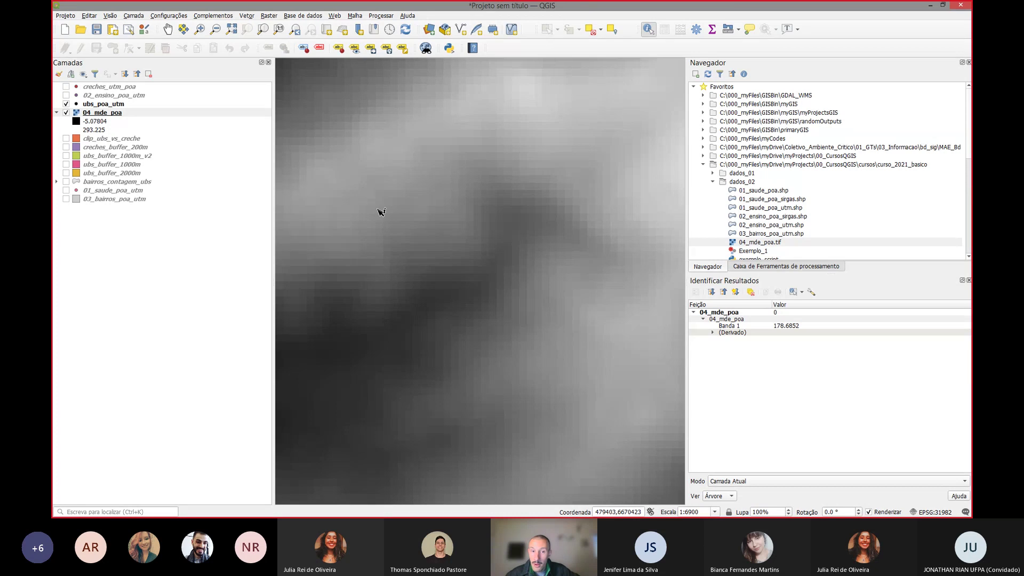
Step: Identify the 04_mde_poa elevation at several points on the brightest hilltops and ridges around the health units
{"action": "scroll", "coordinate": [421, 207], "scroll_direction": "down", "scroll_amount": 1}
{"action": "scroll", "coordinate": [426, 207], "scroll_direction": "down", "scroll_amount": 1}
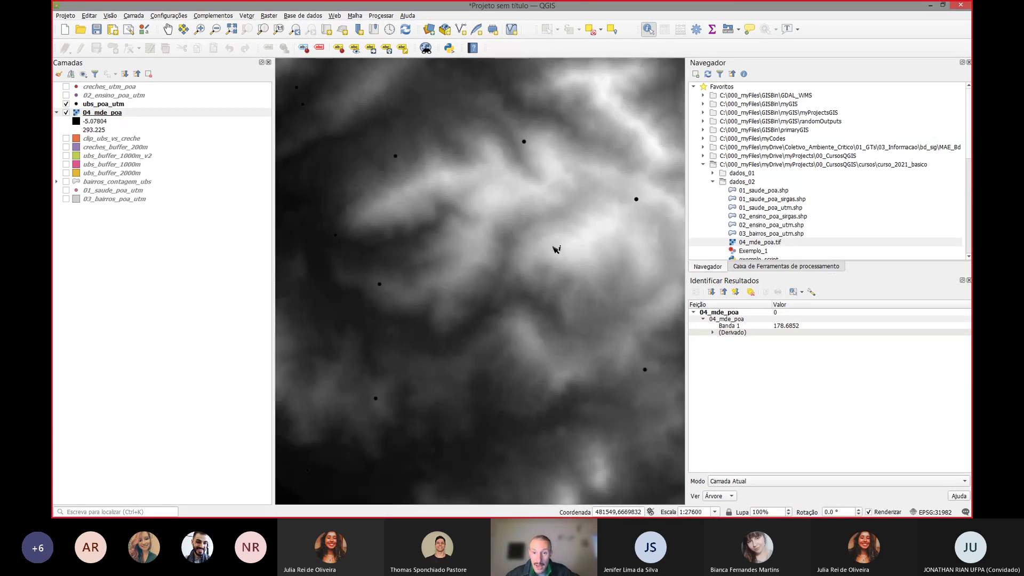
{"action": "left_click", "coordinate": [587, 254]}
{"action": "left_click", "coordinate": [596, 243]}
{"action": "left_click", "coordinate": [601, 233]}
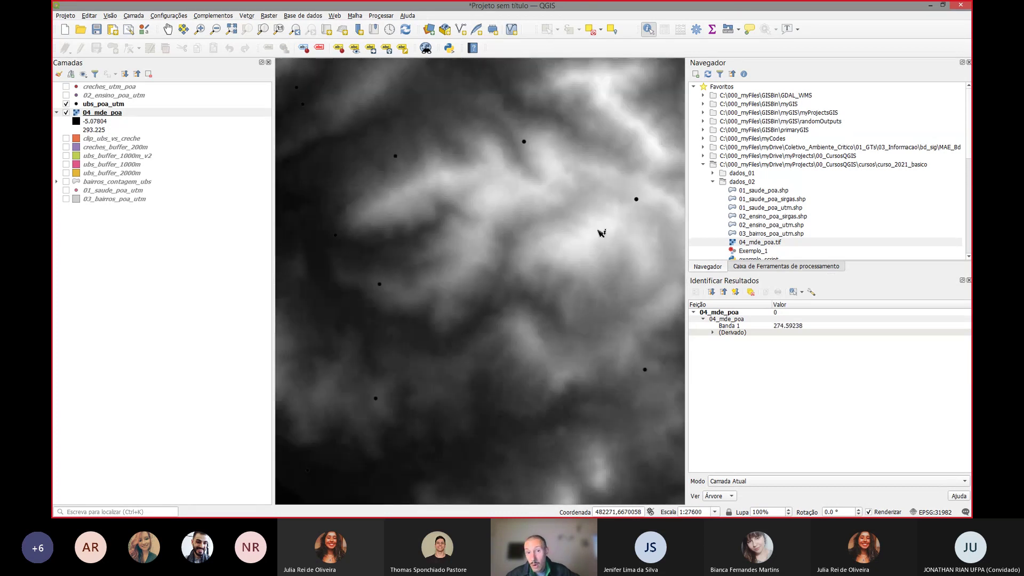
{"action": "left_click", "coordinate": [610, 175]}
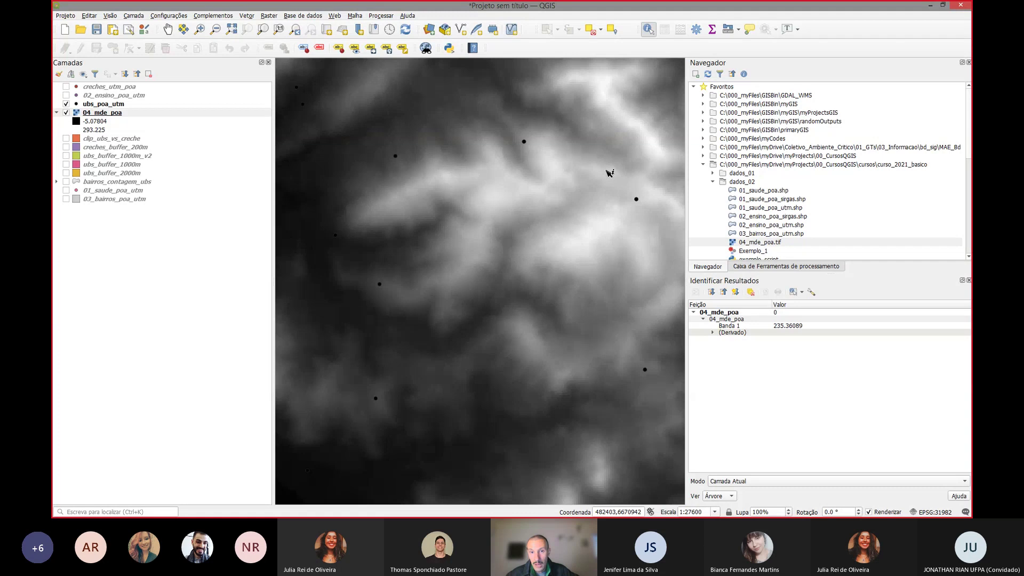
{"action": "left_click_drag", "start_coordinate": [608, 131], "coordinate": [544, 210]}
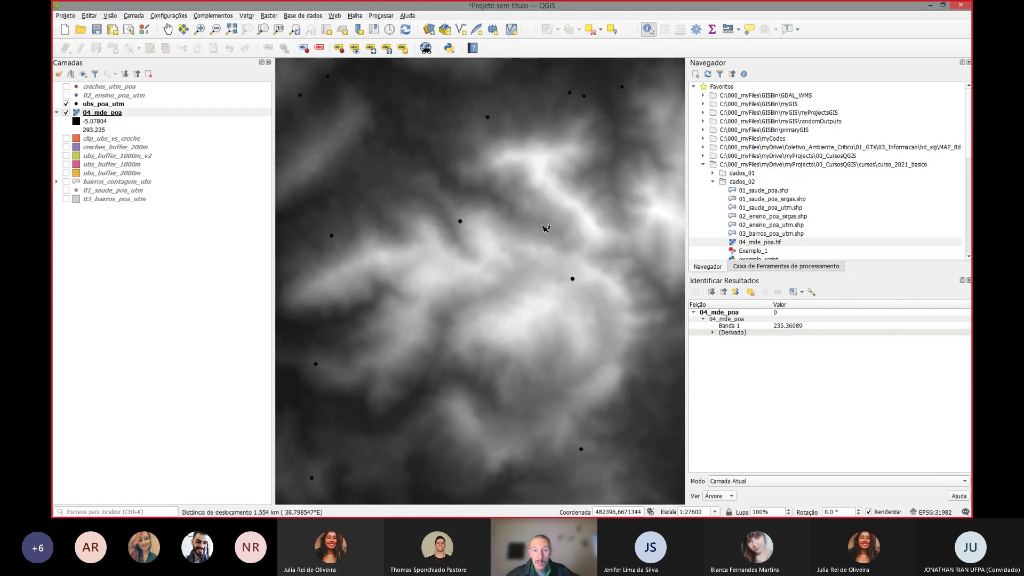
{"action": "left_click", "coordinate": [583, 213]}
{"action": "left_click", "coordinate": [595, 229]}
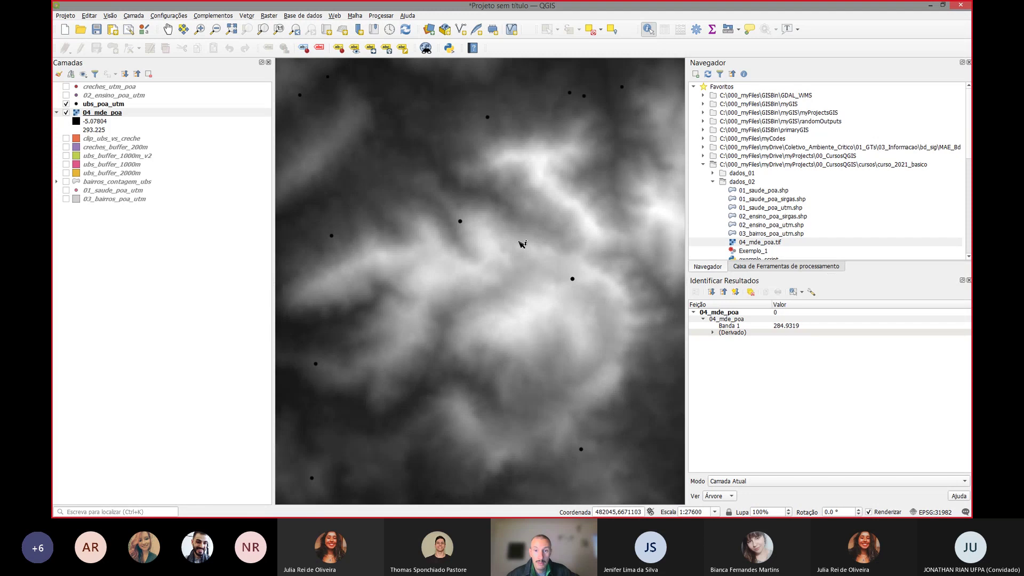
Step: Identify the 04_mde_poa elevation in the black low-lying area beside the hills with the health units
{"action": "scroll", "coordinate": [522, 243], "scroll_direction": "down", "scroll_amount": 1}
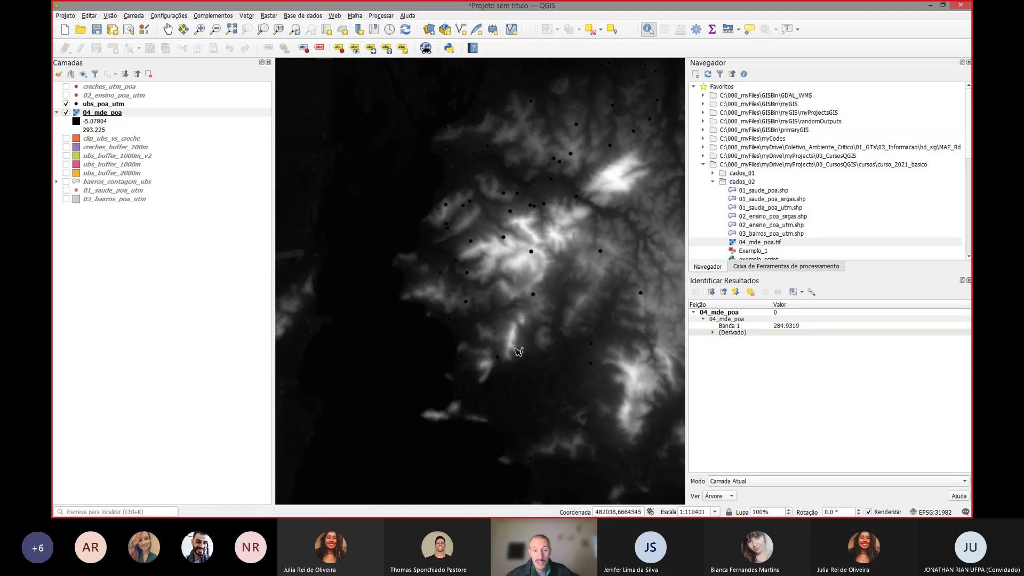
{"action": "scroll", "coordinate": [488, 340], "scroll_direction": "down", "scroll_amount": 2}
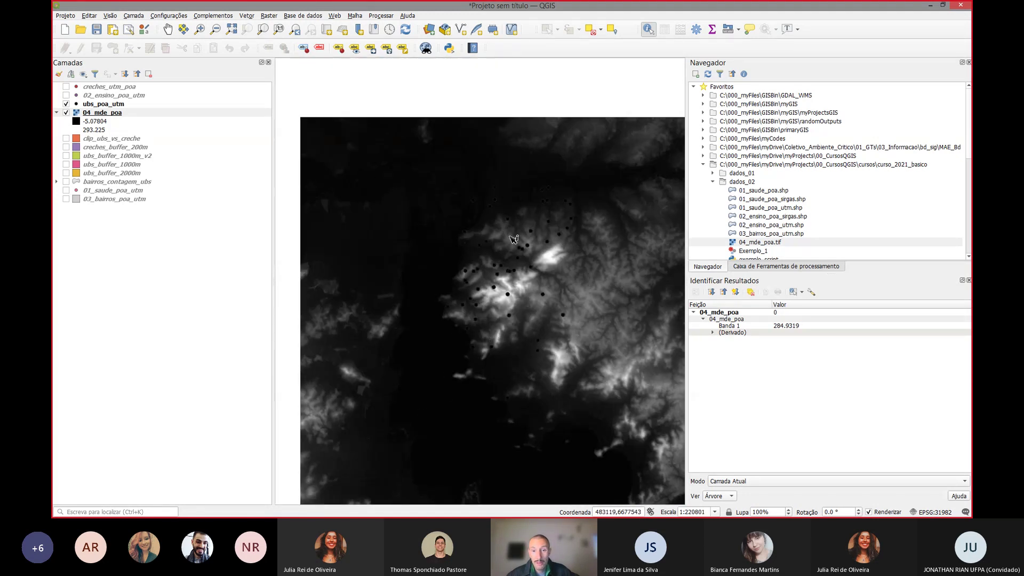
{"action": "scroll", "coordinate": [506, 226], "scroll_direction": "down", "scroll_amount": 1}
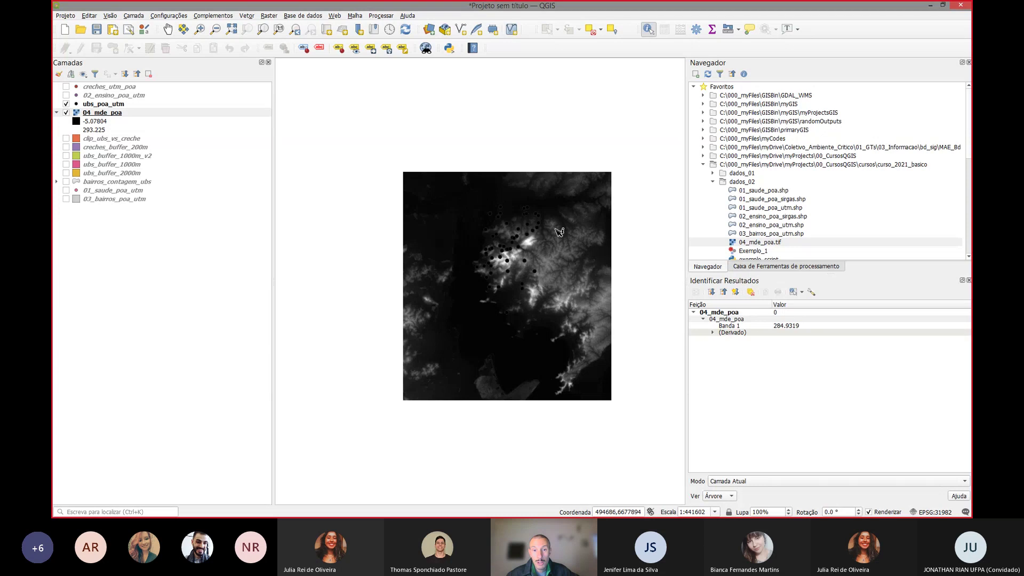
{"action": "scroll", "coordinate": [463, 280], "scroll_direction": "up", "scroll_amount": 1}
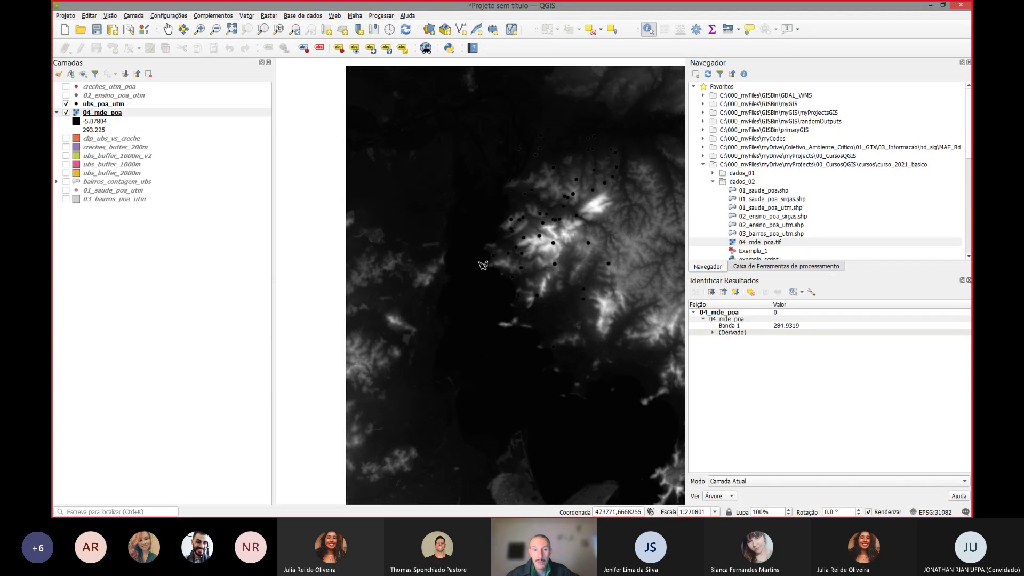
{"action": "left_click_drag", "start_coordinate": [482, 265], "coordinate": [411, 178]}
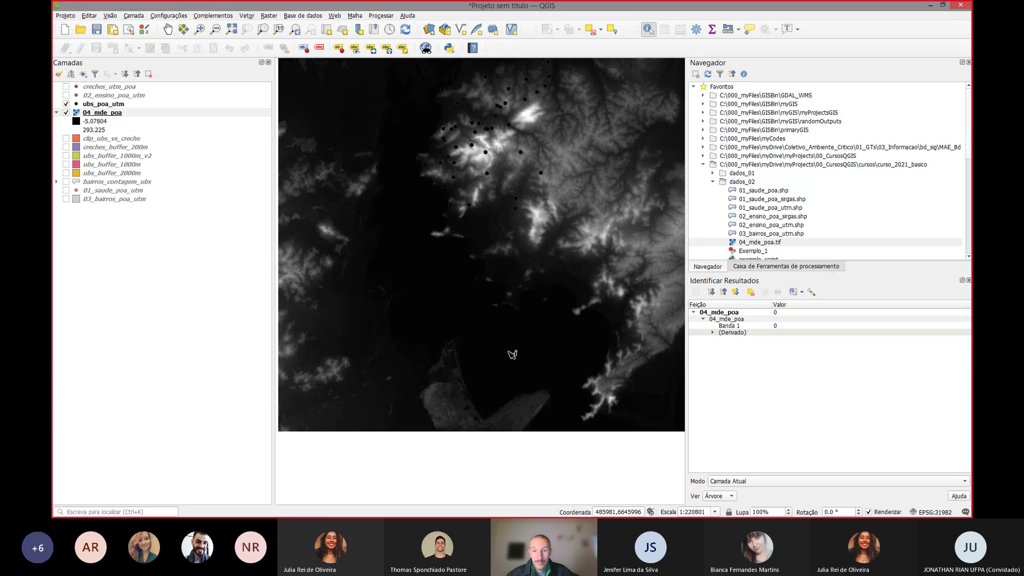
{"action": "left_click", "coordinate": [436, 295]}
Step: Examine the relief and the edges of the 04_mde_poa raster, and fit the map to that layer's extent
{"action": "left_click_drag", "start_coordinate": [403, 145], "coordinate": [405, 318]}
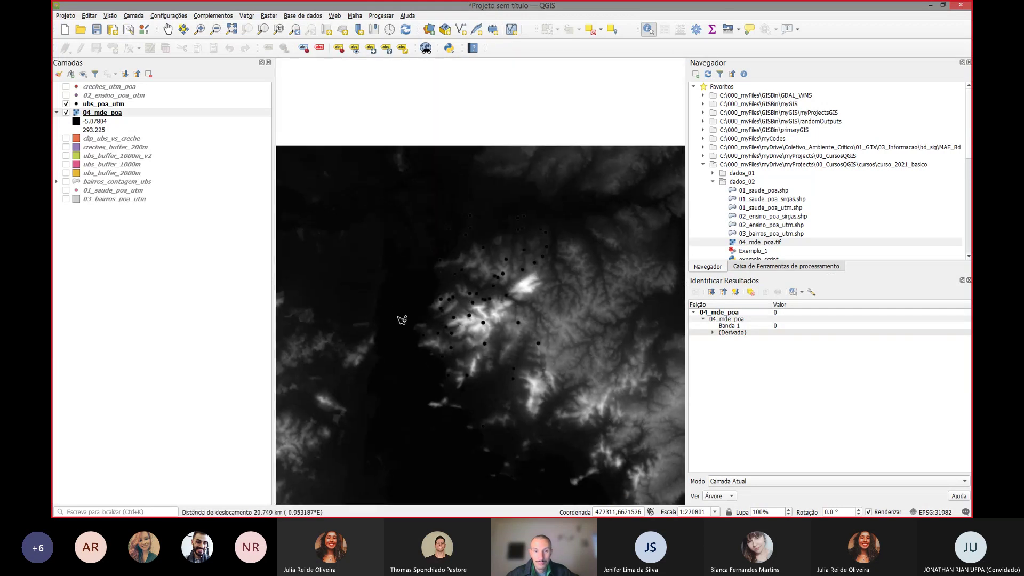
{"action": "scroll", "coordinate": [485, 312], "scroll_direction": "up", "scroll_amount": 1}
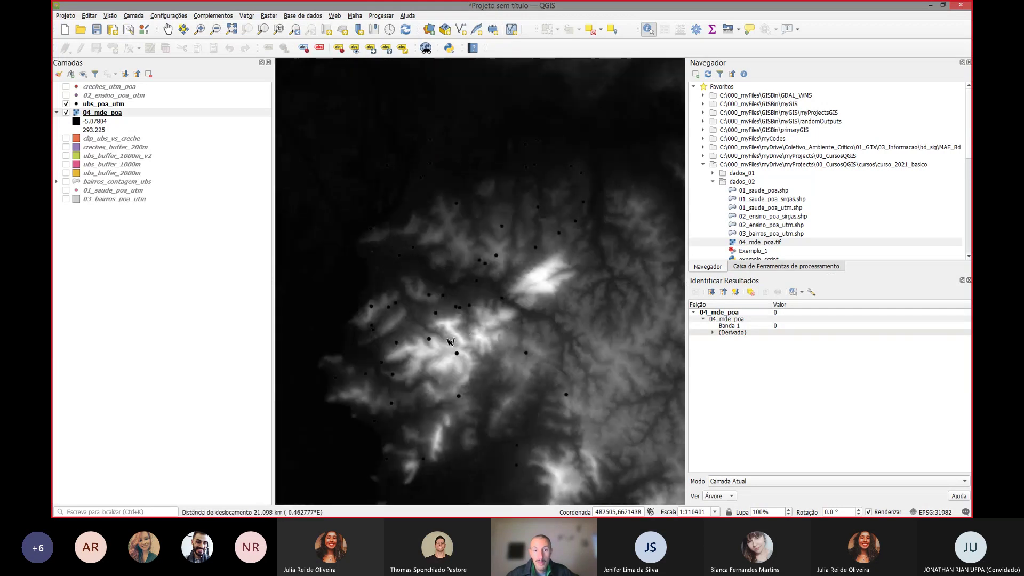
{"action": "scroll", "coordinate": [451, 341], "scroll_direction": "up", "scroll_amount": 1}
{"action": "left_click_drag", "start_coordinate": [394, 177], "coordinate": [310, 151]}
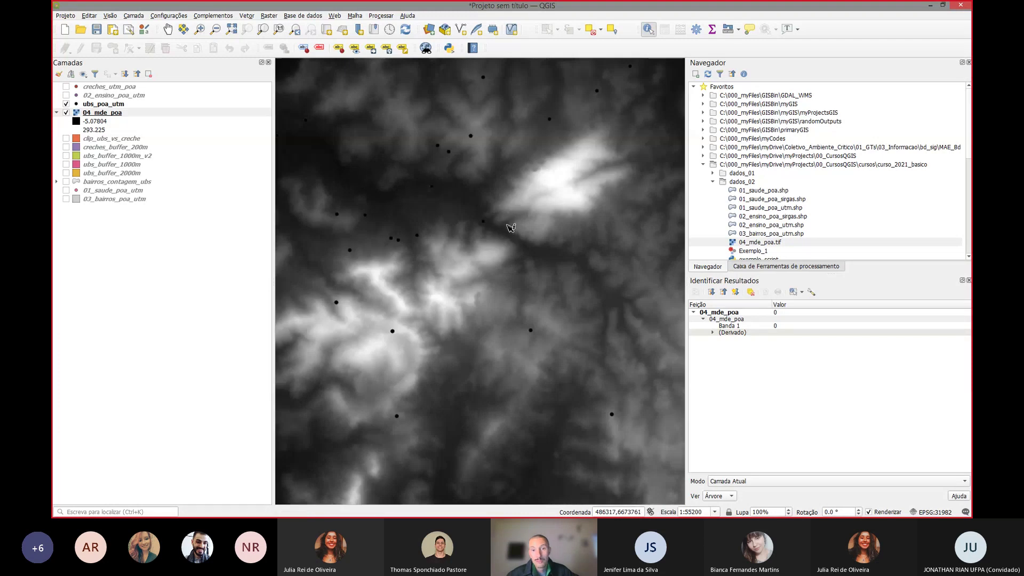
{"action": "scroll", "coordinate": [526, 238], "scroll_direction": "down", "scroll_amount": 1}
{"action": "left_click_drag", "start_coordinate": [548, 179], "coordinate": [432, 365]}
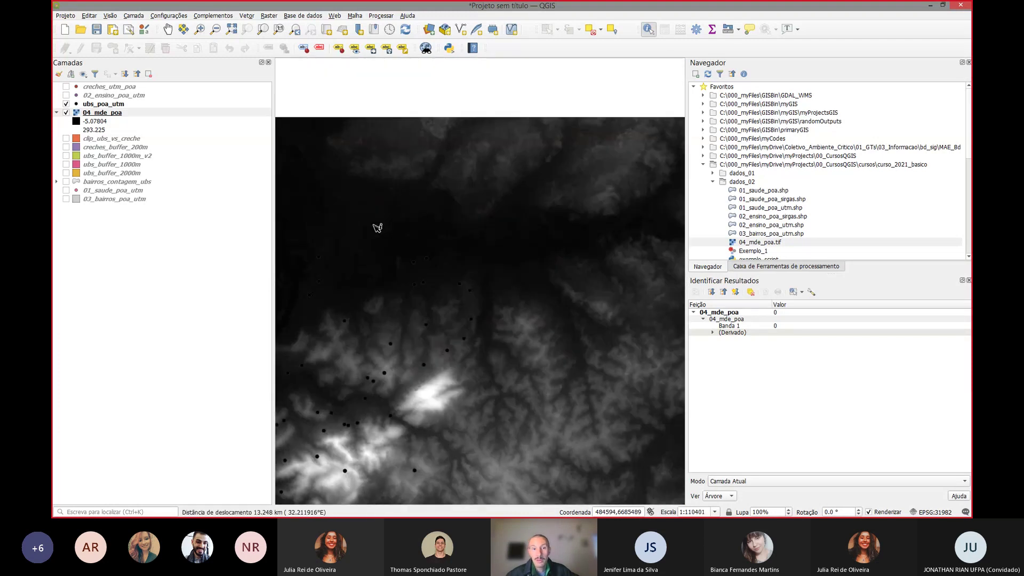
{"action": "scroll", "coordinate": [377, 228], "scroll_direction": "down", "scroll_amount": 1}
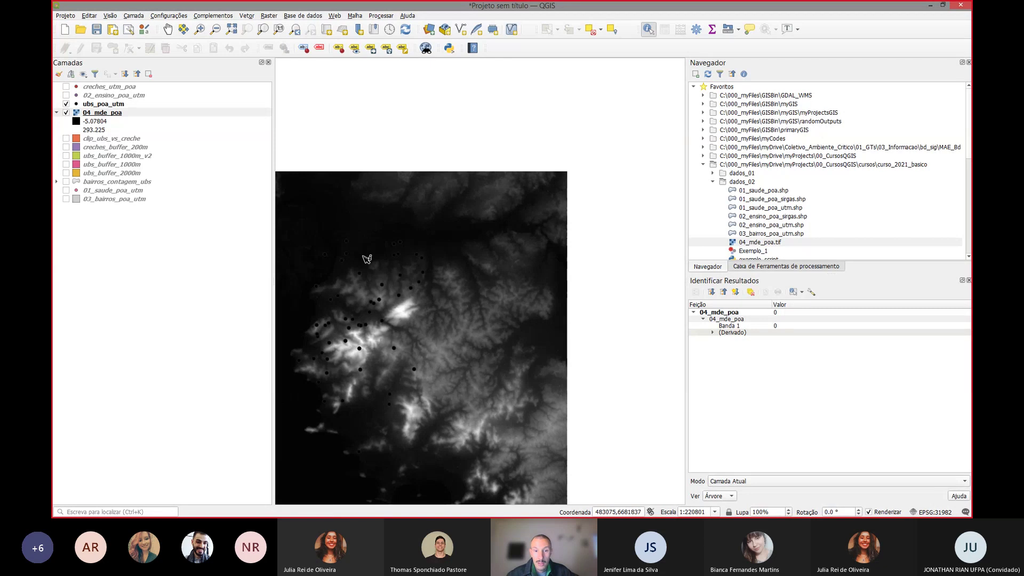
{"action": "left_click_drag", "start_coordinate": [416, 294], "coordinate": [572, 264]}
{"action": "left_click_drag", "start_coordinate": [428, 236], "coordinate": [492, 343]}
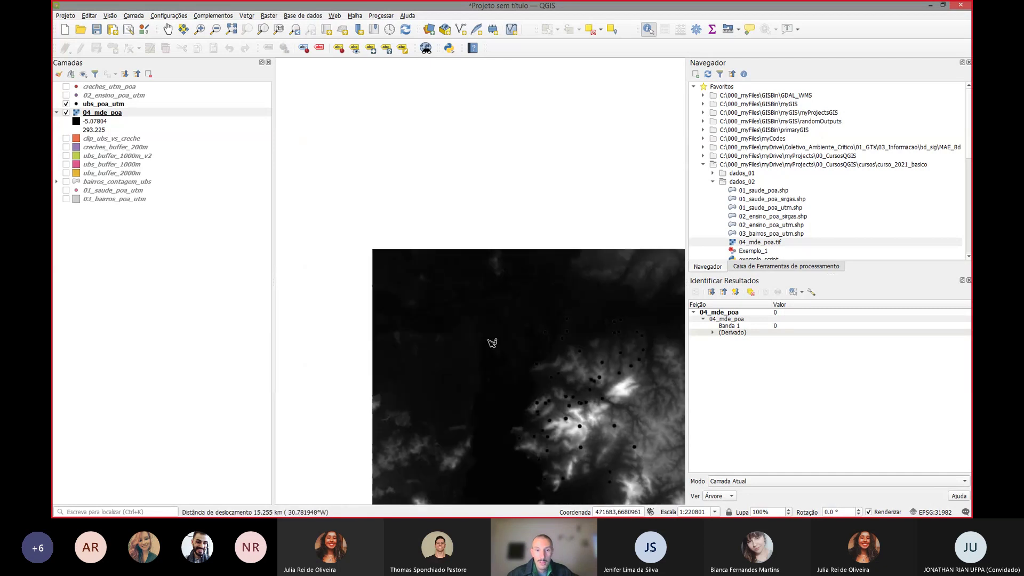
{"action": "left_click_drag", "start_coordinate": [551, 300], "coordinate": [459, 259]}
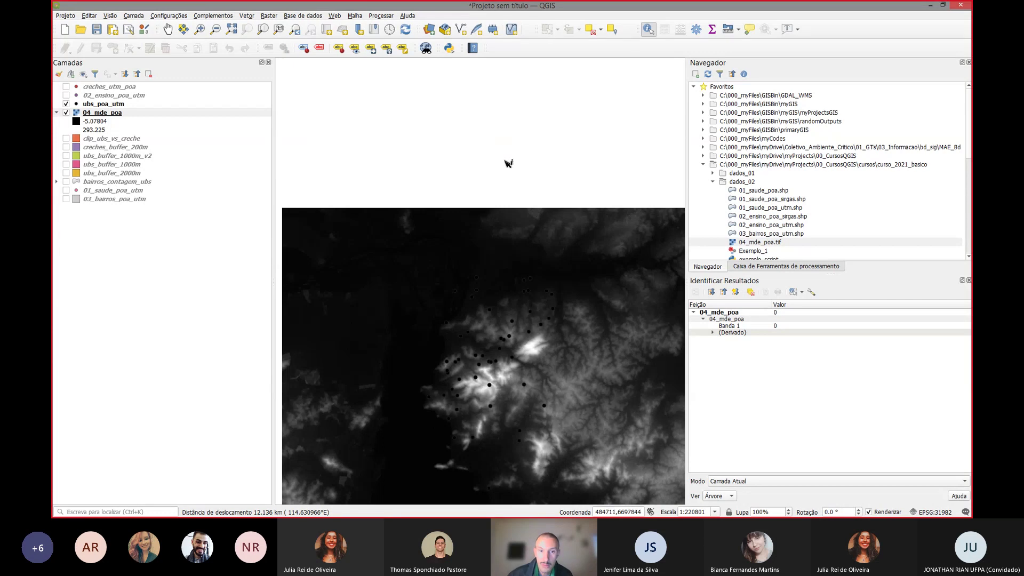
{"action": "scroll", "coordinate": [506, 206], "scroll_direction": "down", "scroll_amount": 1}
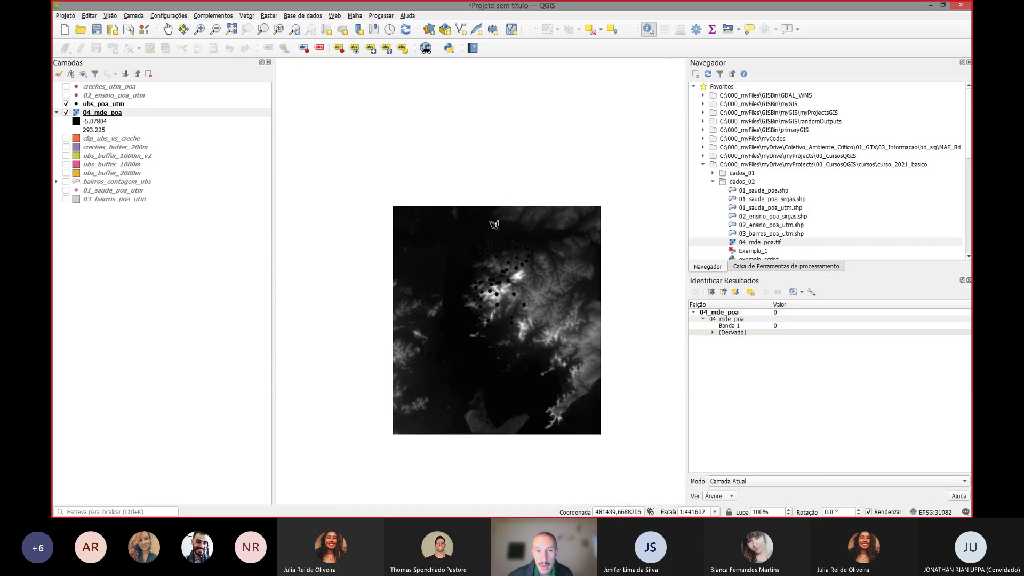
{"action": "scroll", "coordinate": [422, 210], "scroll_direction": "up", "scroll_amount": 2}
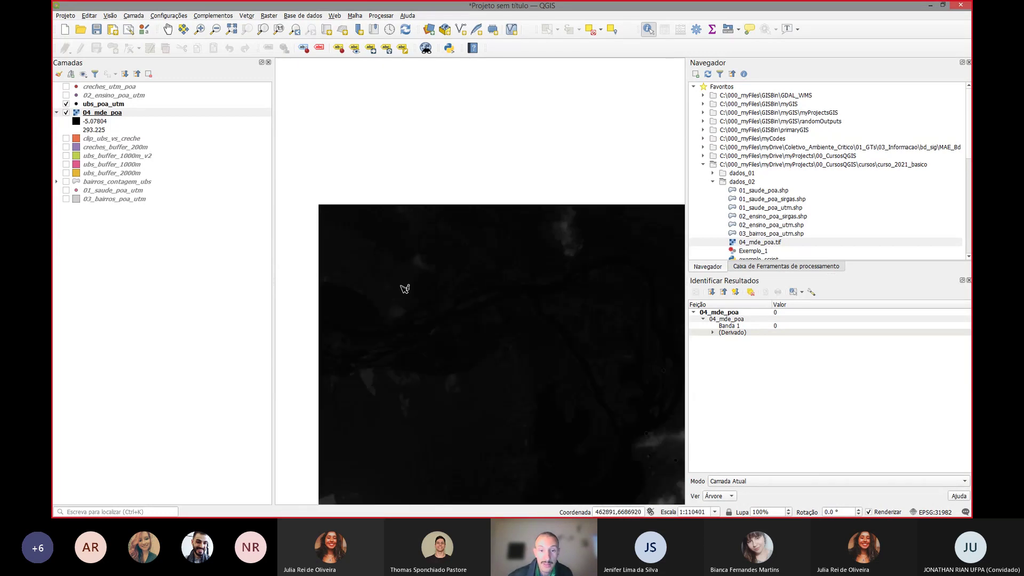
{"action": "scroll", "coordinate": [407, 297], "scroll_direction": "down", "scroll_amount": 1}
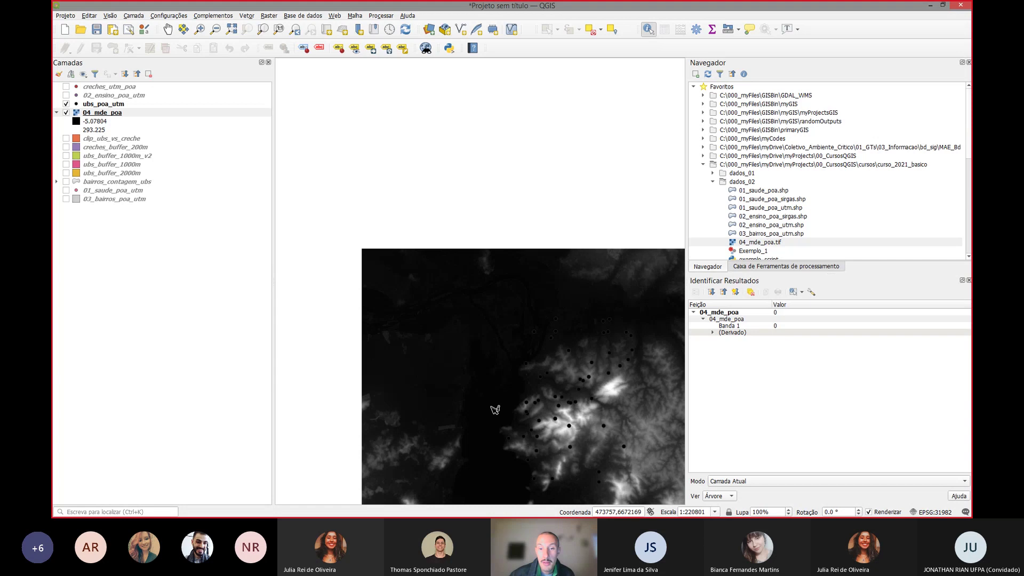
{"action": "left_click_drag", "start_coordinate": [471, 379], "coordinate": [373, 228]}
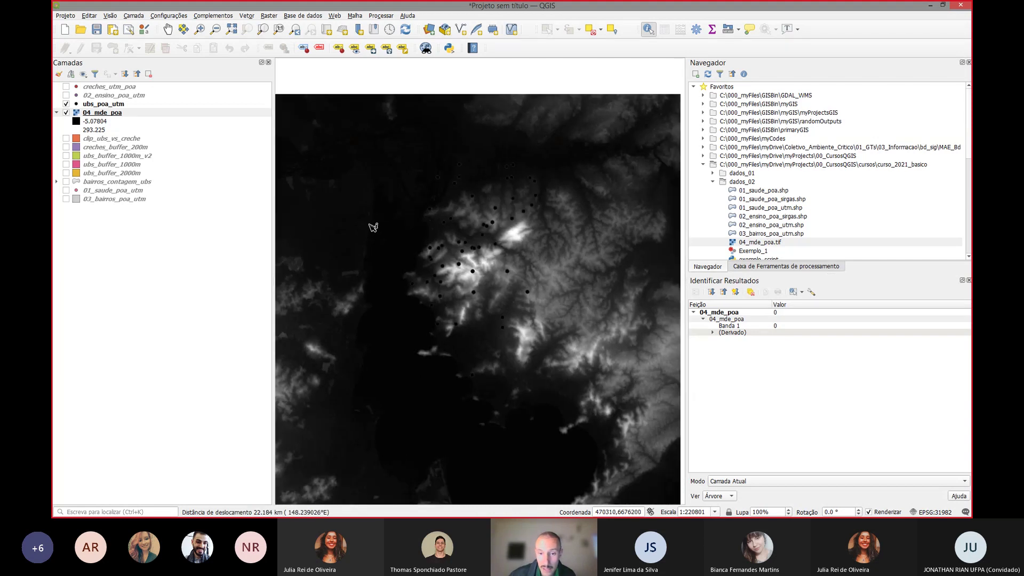
{"action": "scroll", "coordinate": [404, 275], "scroll_direction": "down", "scroll_amount": 1}
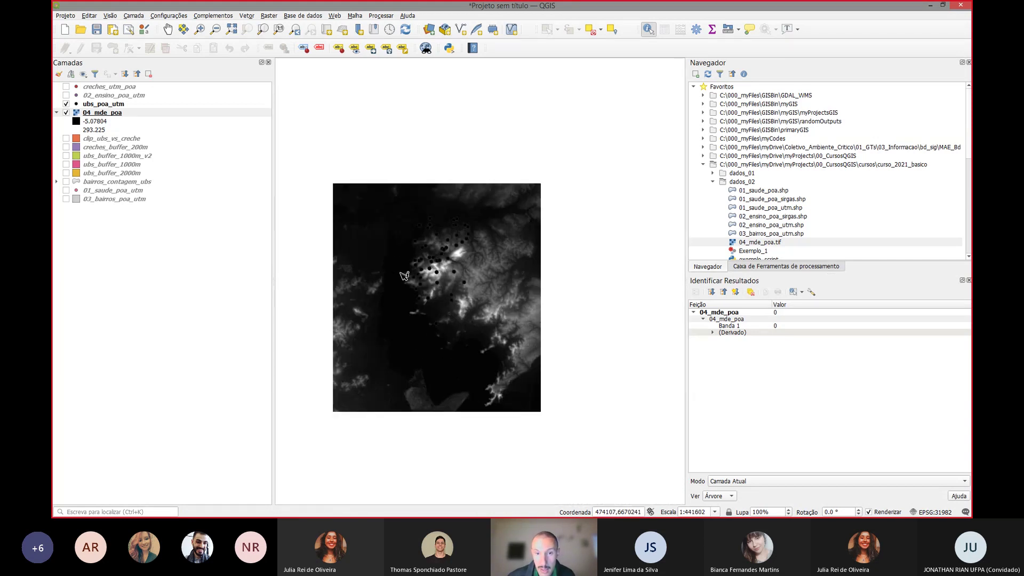
{"action": "right_click", "coordinate": [145, 114]}
{"action": "left_click", "coordinate": [152, 118]}
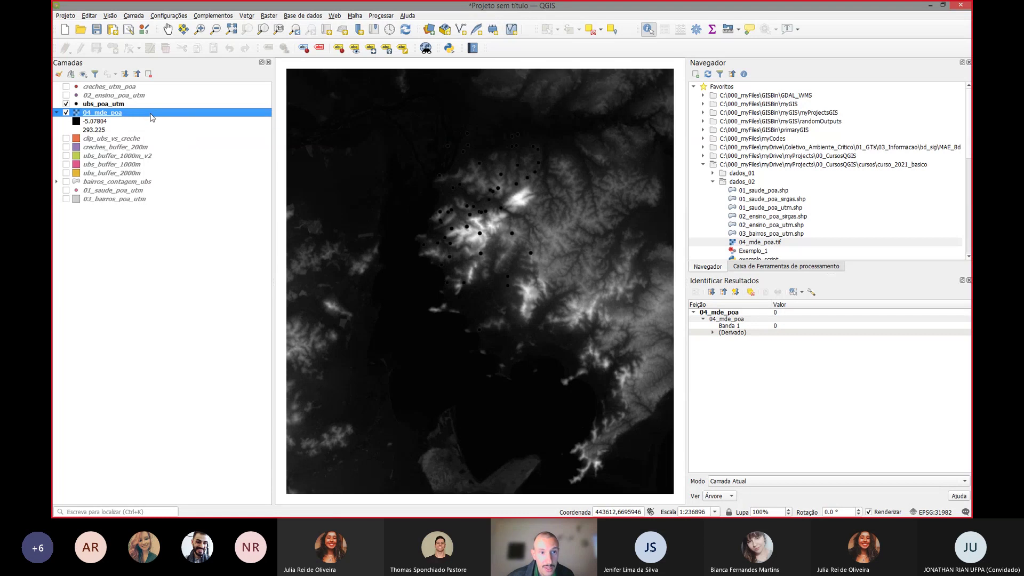
Step: Render the 04_mde_poa raster as single-band pseudocolor (Banda simples falsa-cor) with the BrBG color ramp
{"action": "double_click", "coordinate": [77, 114]}
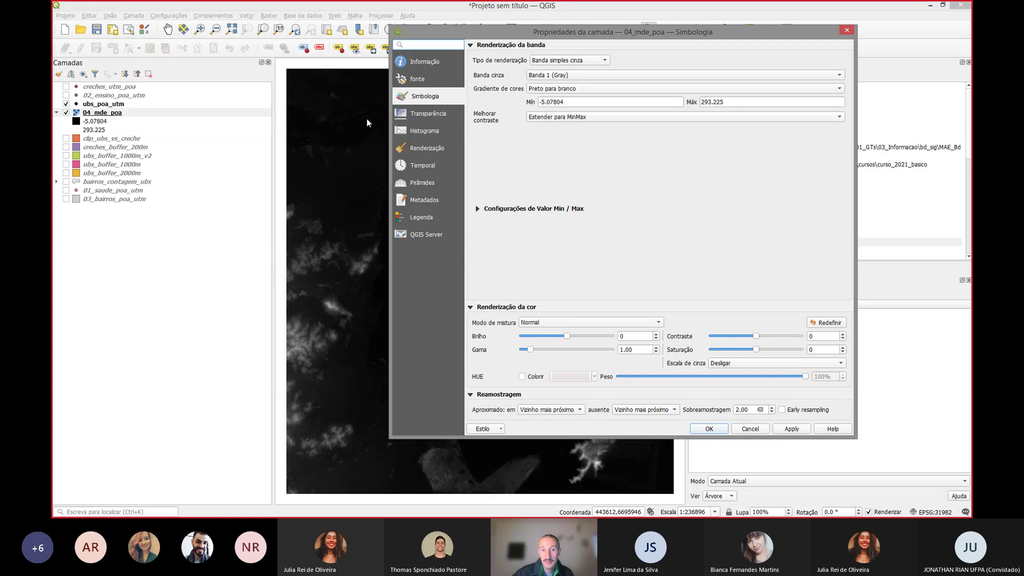
{"action": "left_click", "coordinate": [573, 61]}
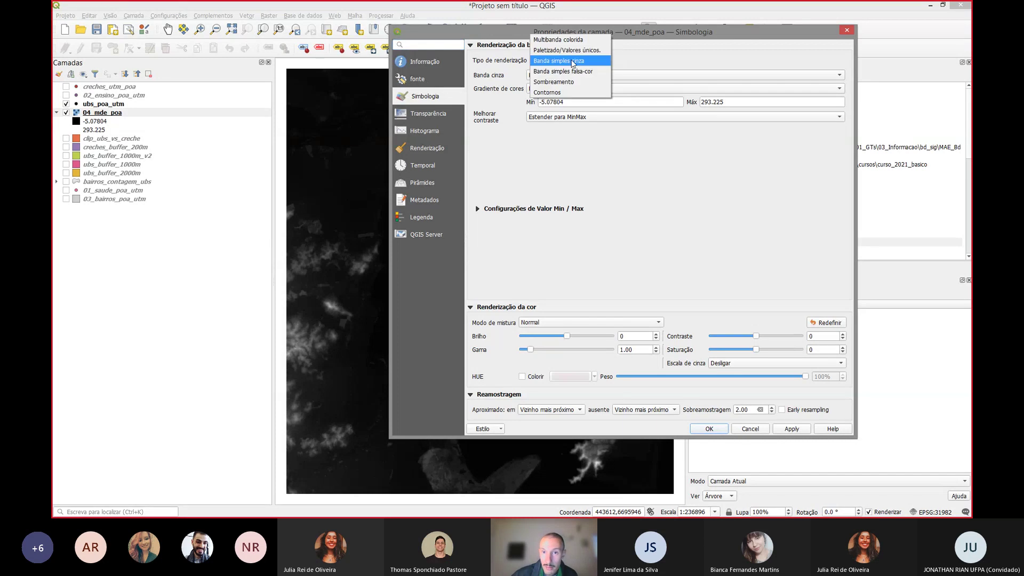
{"action": "left_click", "coordinate": [546, 73]}
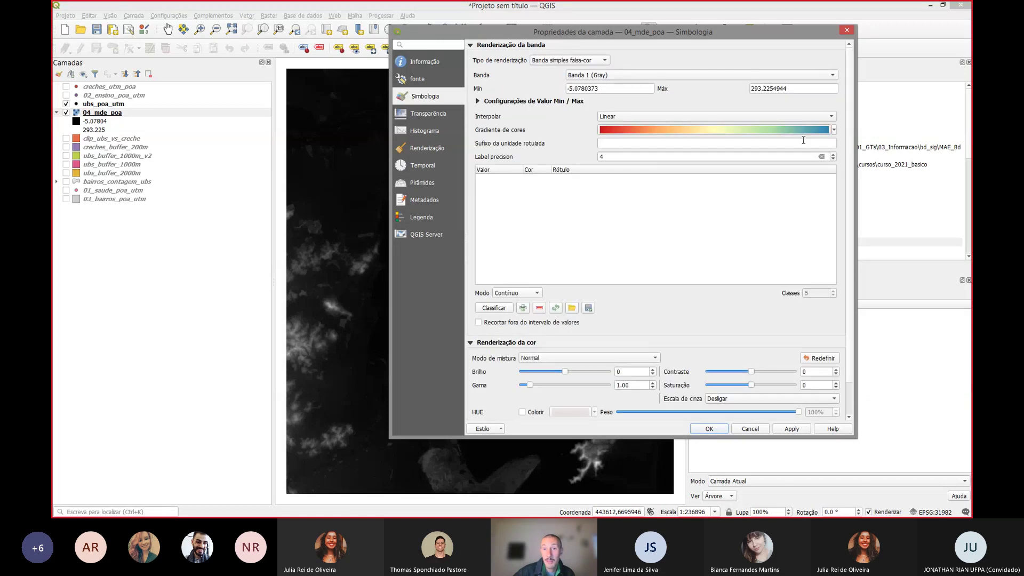
{"action": "left_click", "coordinate": [834, 130]}
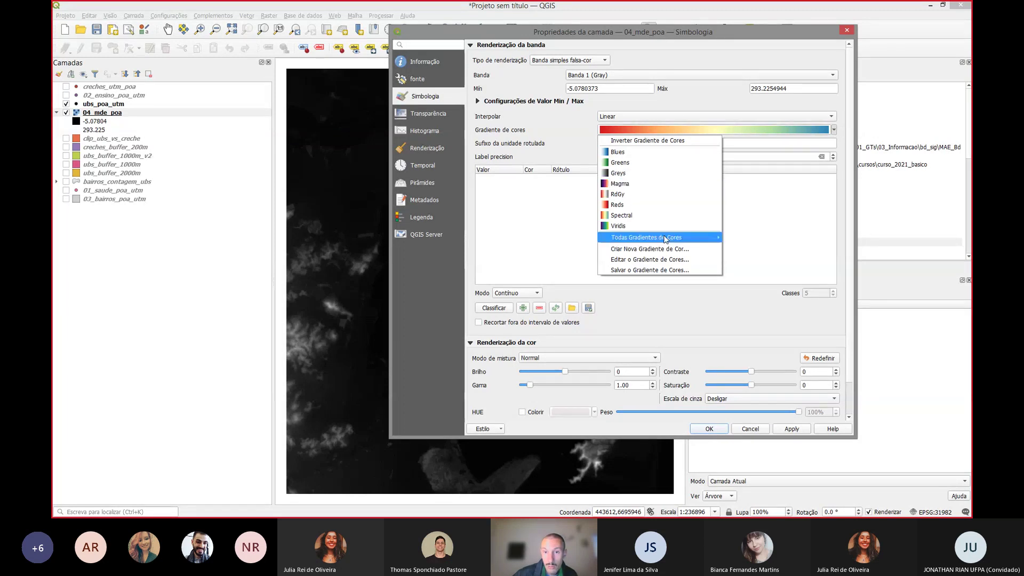
{"action": "mouse_move", "coordinate": [661, 237]}
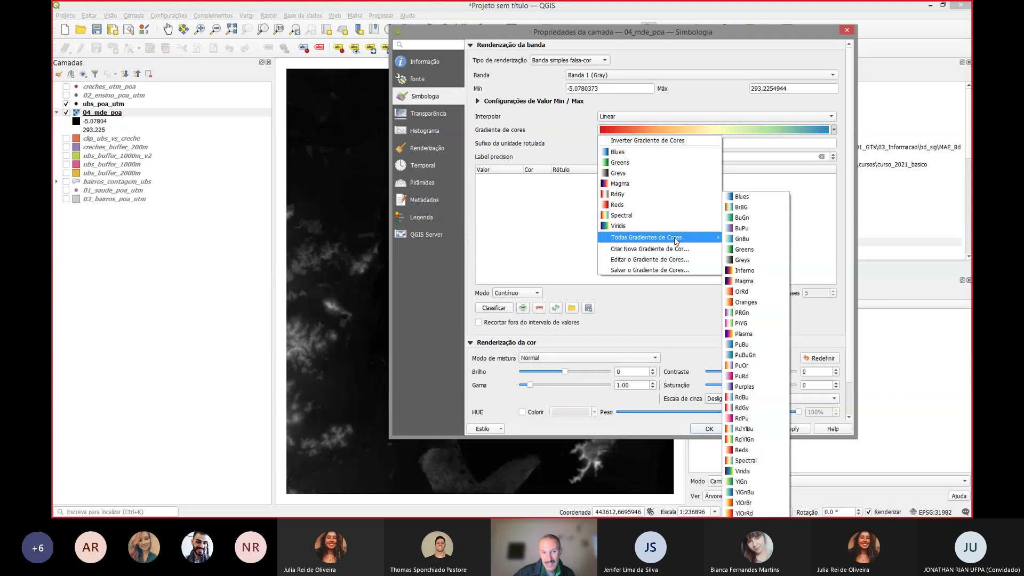
{"action": "left_click", "coordinate": [757, 213]}
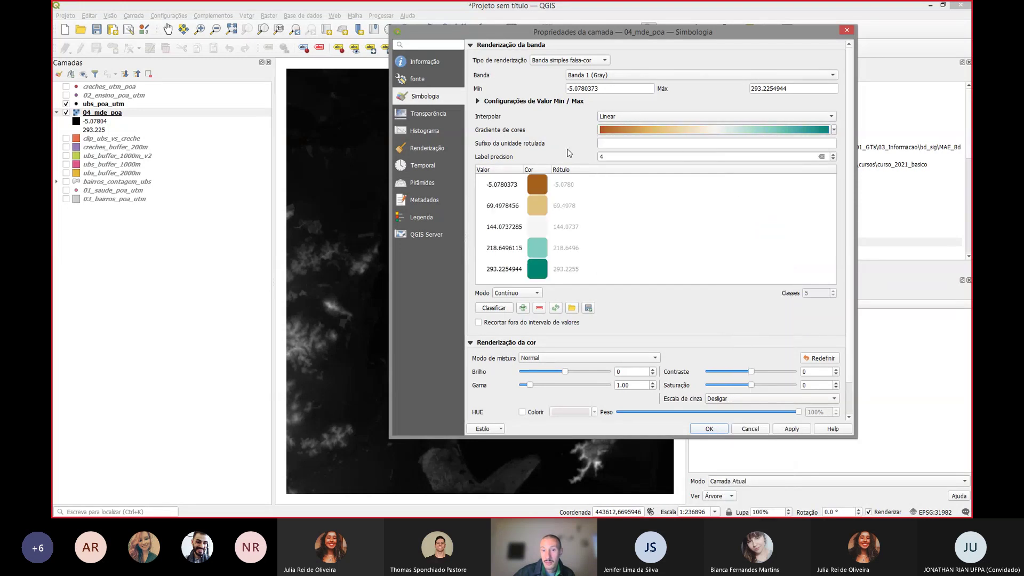
Step: Invert the 04_mde_poa color ramp, set its minimum value to 0 and apply the style
{"action": "left_click", "coordinate": [834, 134]}
{"action": "left_click", "coordinate": [667, 142]}
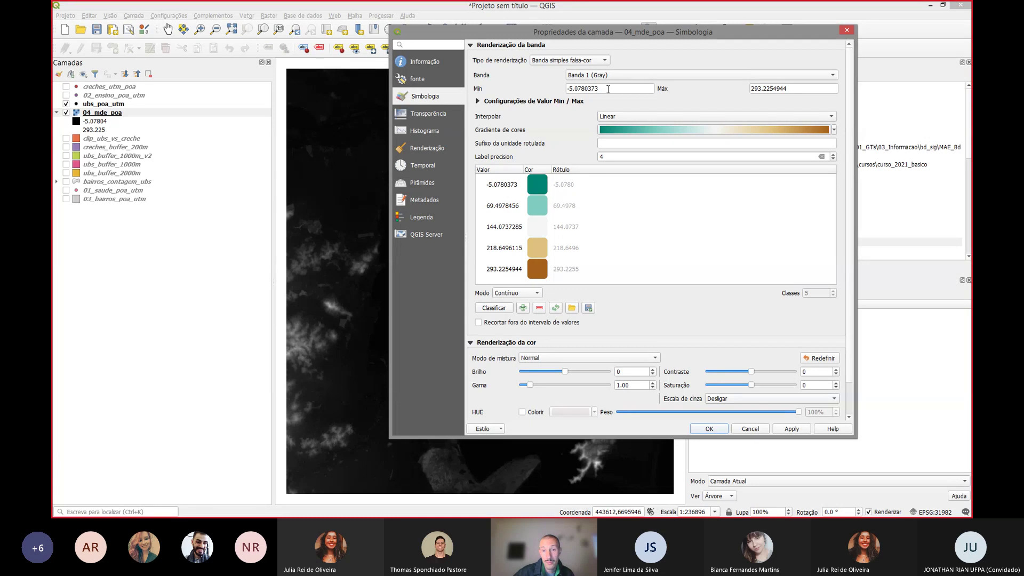
{"action": "left_click_drag", "start_coordinate": [608, 90], "coordinate": [561, 85]}
{"action": "type", "text": "0"}
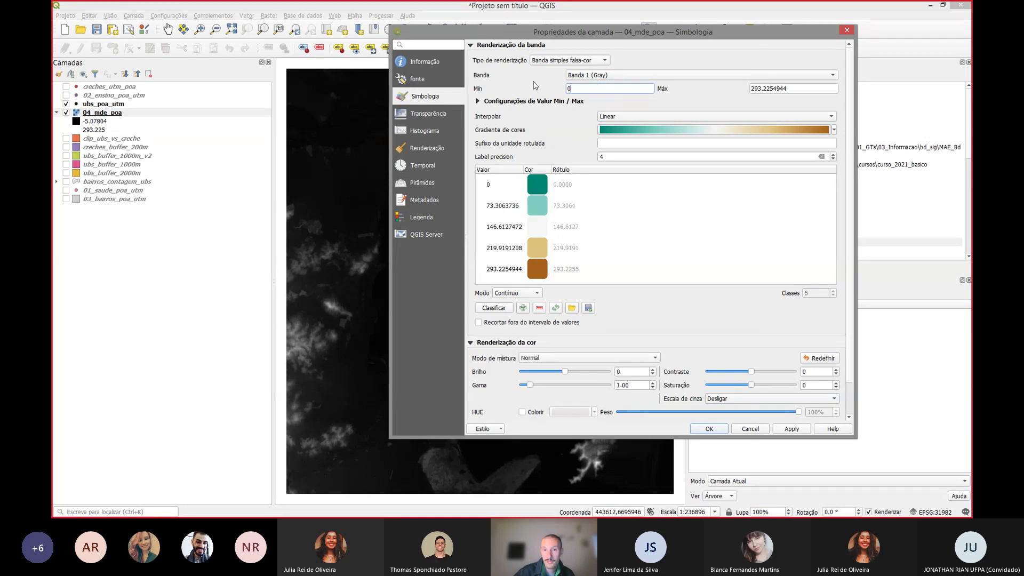
{"action": "left_click", "coordinate": [795, 429]}
{"action": "left_click", "coordinate": [712, 429]}
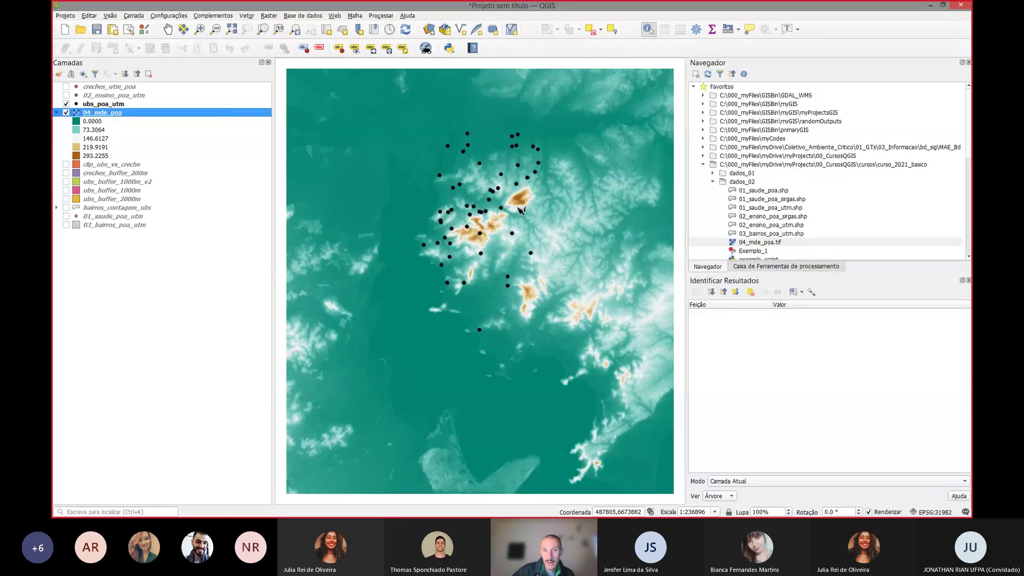
Step: Set the maximum value of the 04_mde_poa color ramp to 200 and apply the style
{"action": "scroll", "coordinate": [520, 209], "scroll_direction": "up", "scroll_amount": 1}
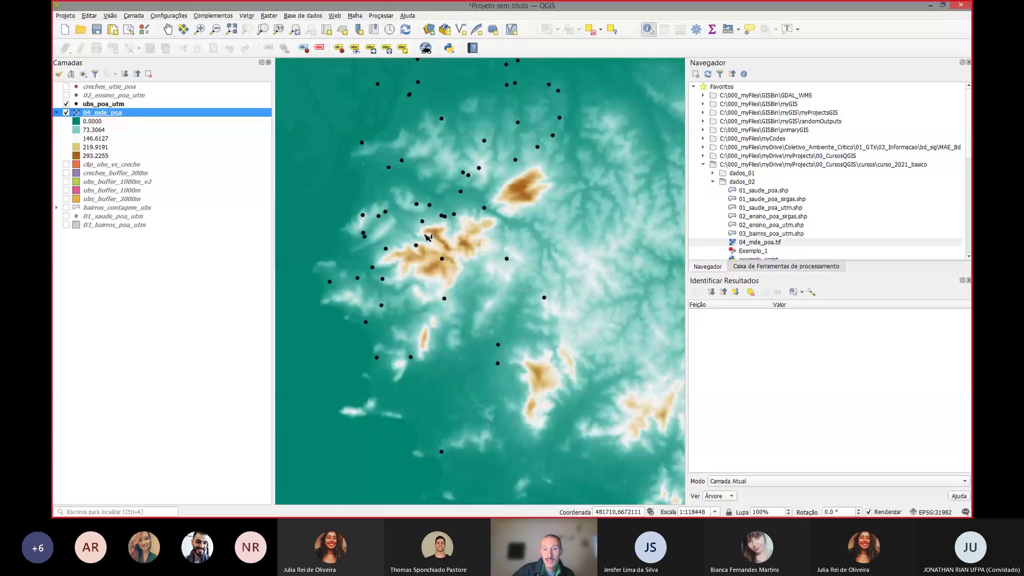
{"action": "left_click_drag", "start_coordinate": [566, 283], "coordinate": [438, 216]}
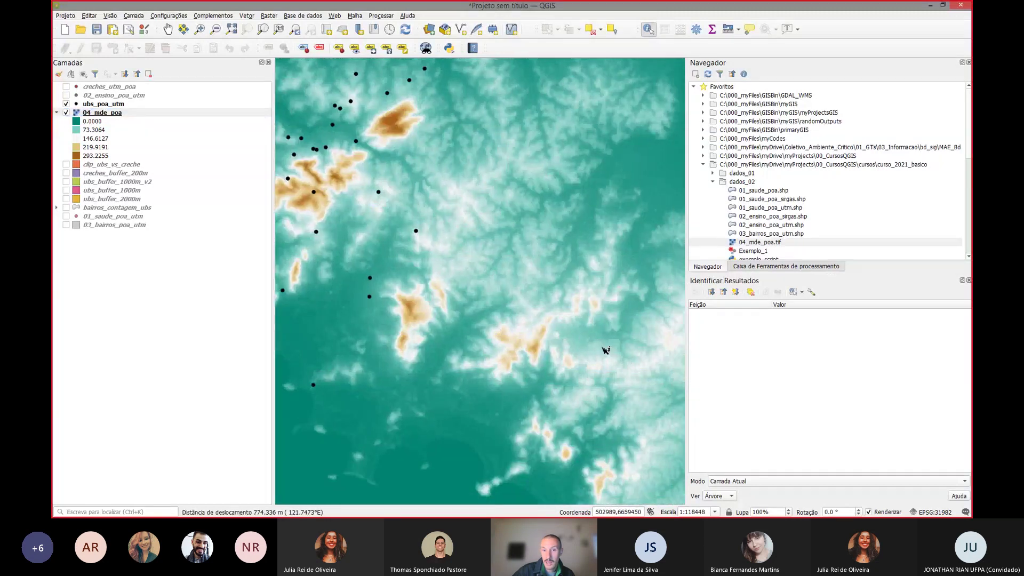
{"action": "left_click_drag", "start_coordinate": [605, 351], "coordinate": [527, 298]}
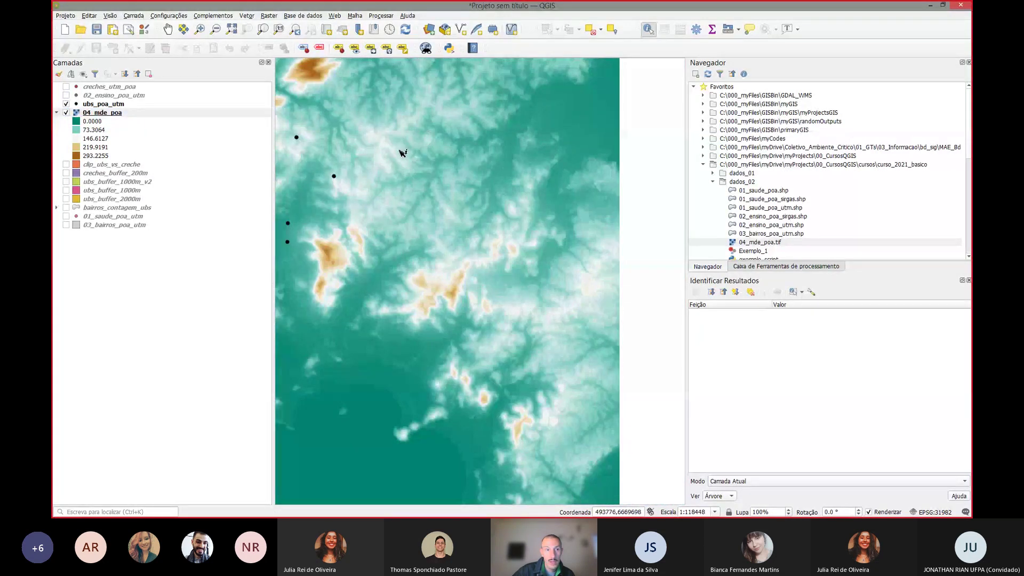
{"action": "left_click_drag", "start_coordinate": [400, 150], "coordinate": [517, 184]}
{"action": "left_click", "coordinate": [75, 112]}
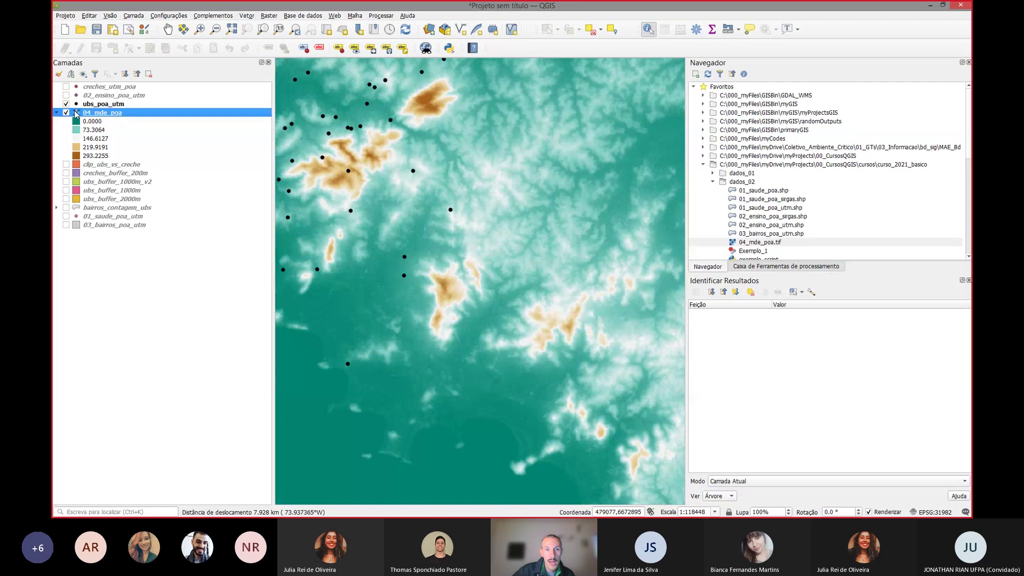
{"action": "double_click", "coordinate": [76, 113]}
{"action": "left_click_drag", "start_coordinate": [791, 89], "coordinate": [741, 89]}
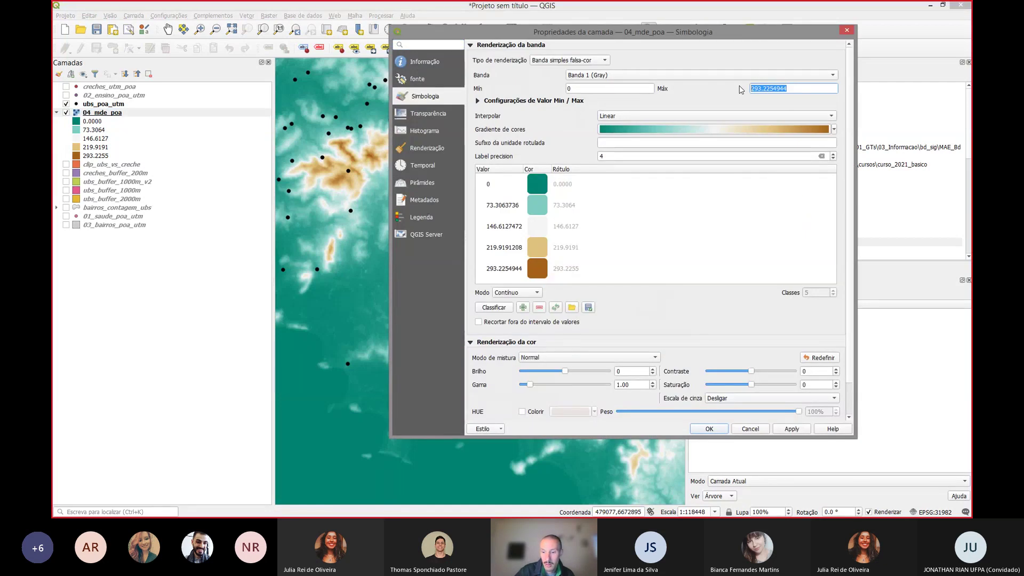
{"action": "type", "text": "200"}
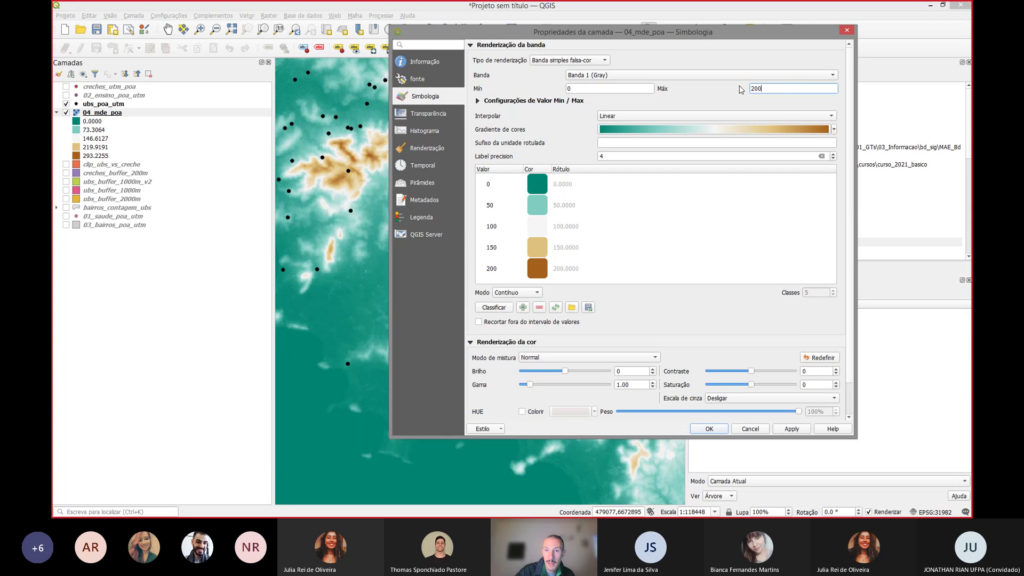
{"action": "left_click", "coordinate": [800, 430]}
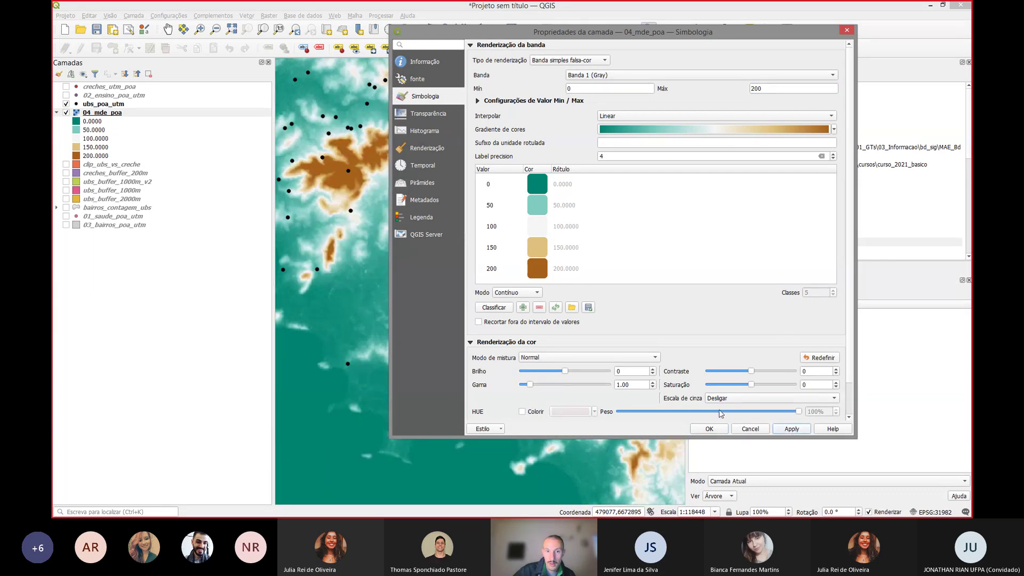
{"action": "left_click", "coordinate": [709, 428]}
Step: Examine the recolored hills around the health units and review the 04_mde_poa symbology settings
{"action": "scroll", "coordinate": [600, 323], "scroll_direction": "down", "scroll_amount": 1}
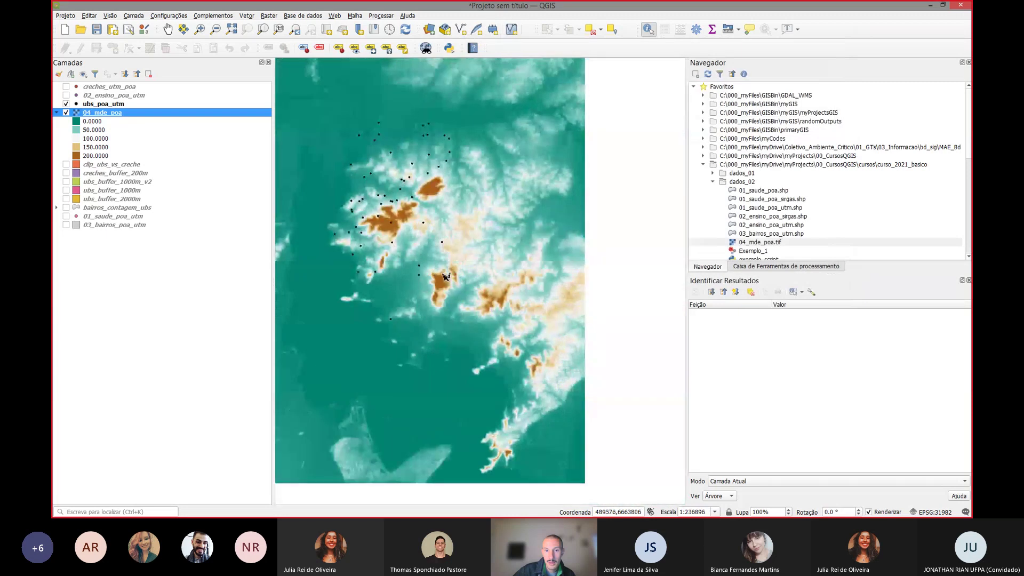
{"action": "scroll", "coordinate": [463, 198], "scroll_direction": "up", "scroll_amount": 2}
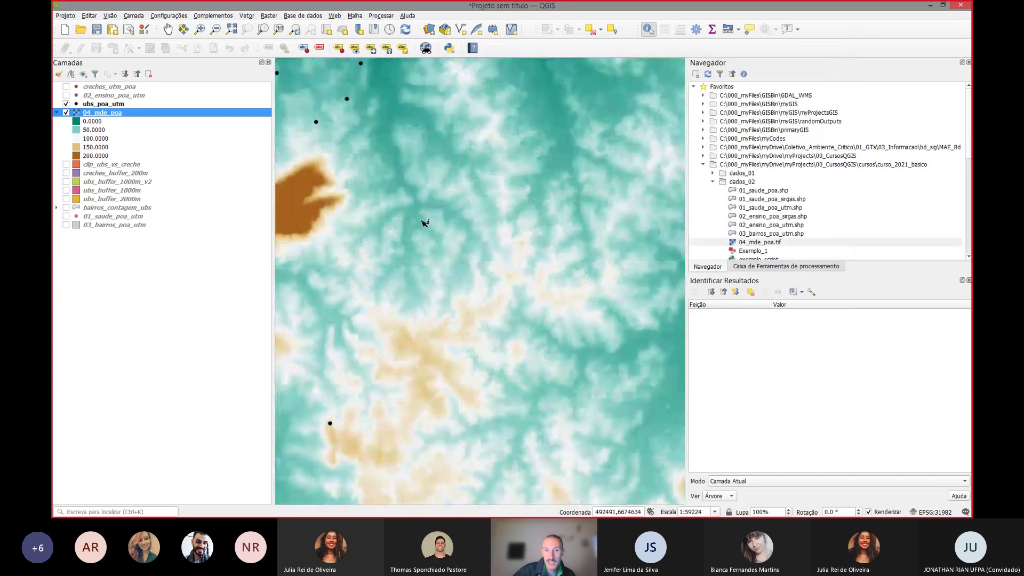
{"action": "left_click_drag", "start_coordinate": [423, 222], "coordinate": [590, 258]}
{"action": "left_click_drag", "start_coordinate": [377, 229], "coordinate": [587, 133]}
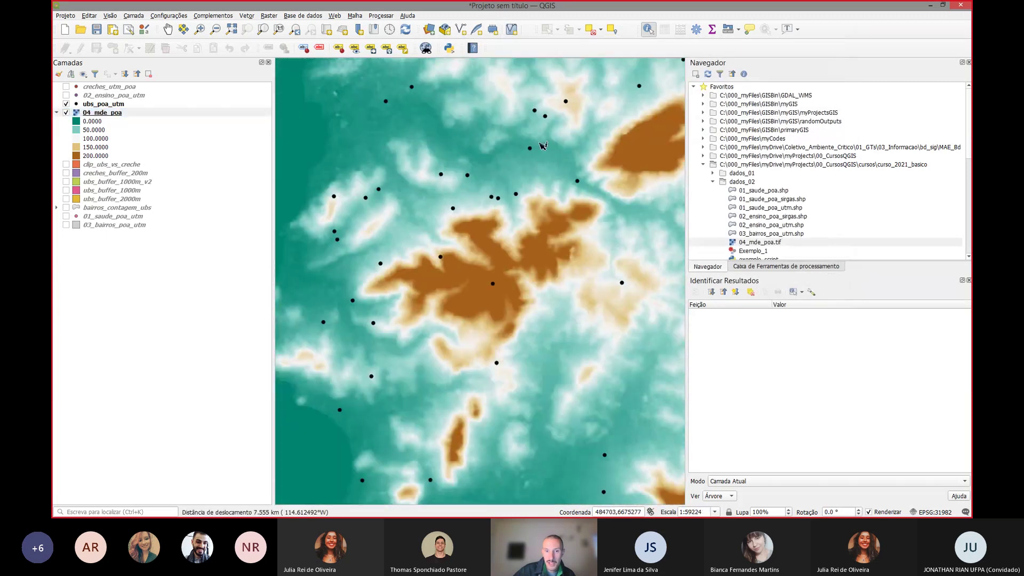
{"action": "left_click_drag", "start_coordinate": [456, 282], "coordinate": [457, 282]}
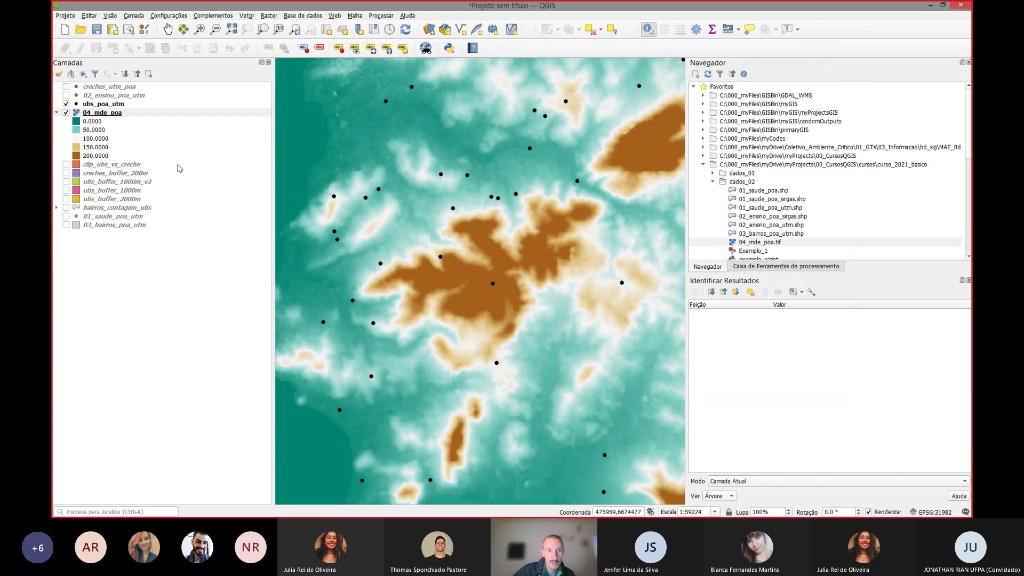
{"action": "double_click", "coordinate": [78, 114]}
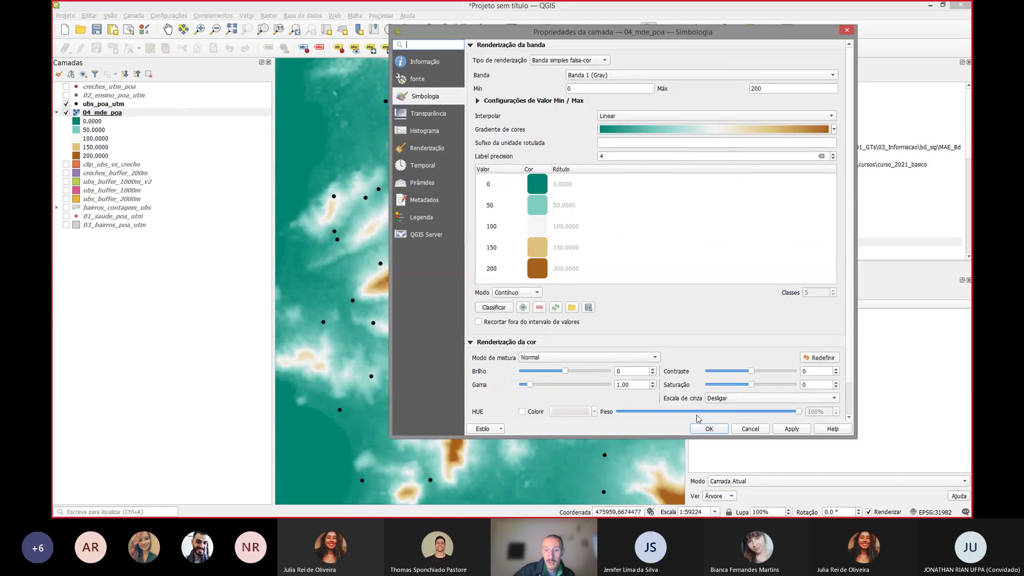
{"action": "left_click", "coordinate": [709, 429]}
Step: Examine the flat lowlands and river channels north and northwest of the health units on the colored 04_mde_poa raster
{"action": "scroll", "coordinate": [440, 213], "scroll_direction": "down", "scroll_amount": 1}
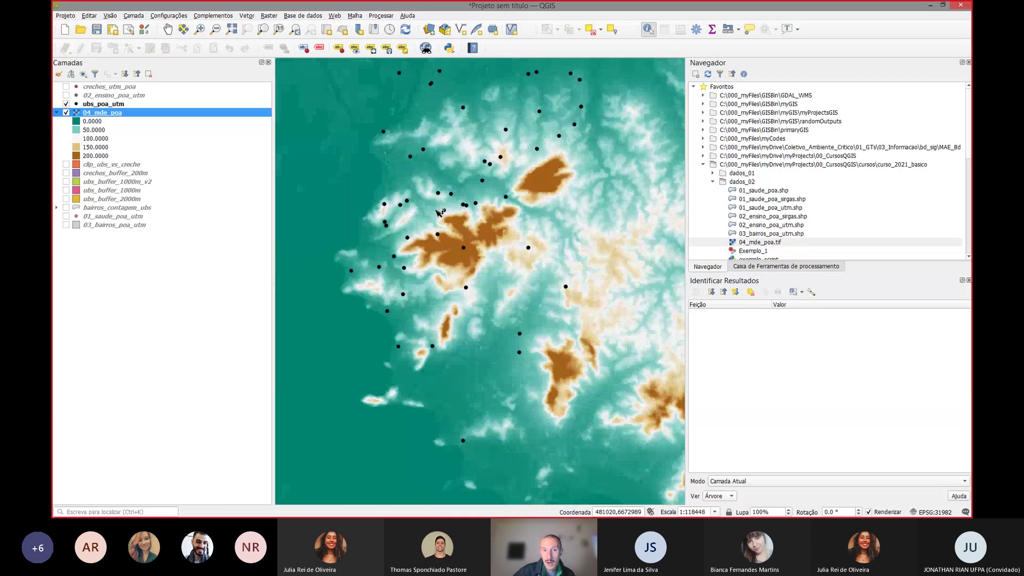
{"action": "scroll", "coordinate": [435, 80], "scroll_direction": "up", "scroll_amount": 2}
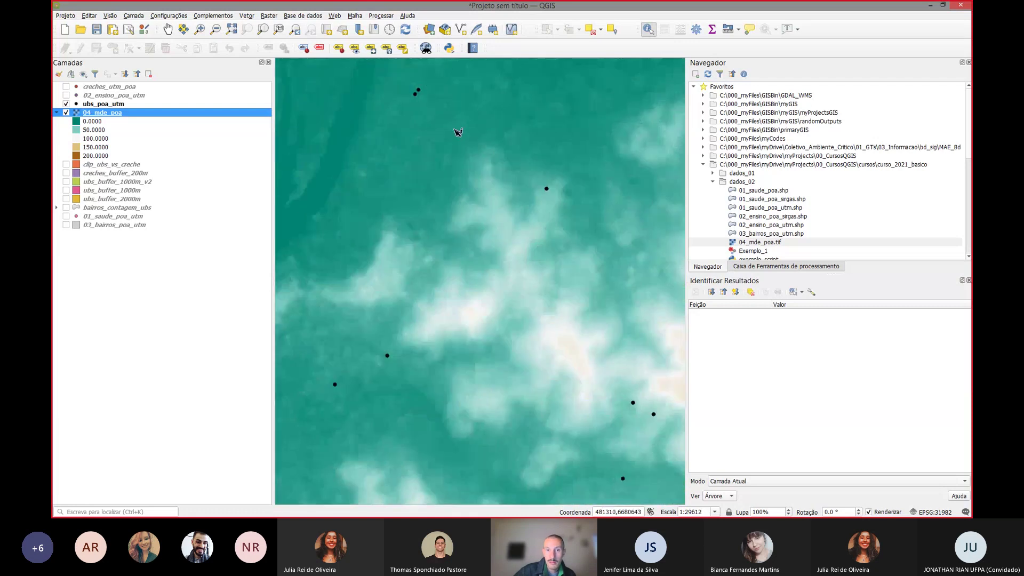
{"action": "left_click_drag", "start_coordinate": [456, 133], "coordinate": [382, 418]}
{"action": "left_click_drag", "start_coordinate": [576, 224], "coordinate": [462, 346]}
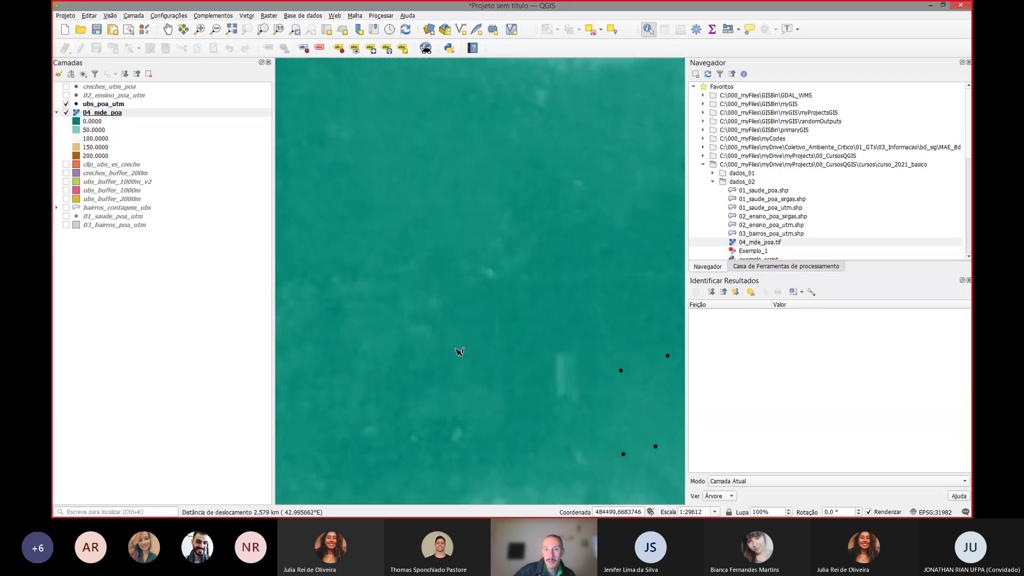
{"action": "scroll", "coordinate": [378, 358], "scroll_direction": "down", "scroll_amount": 1}
{"action": "left_click_drag", "start_coordinate": [336, 298], "coordinate": [427, 264]}
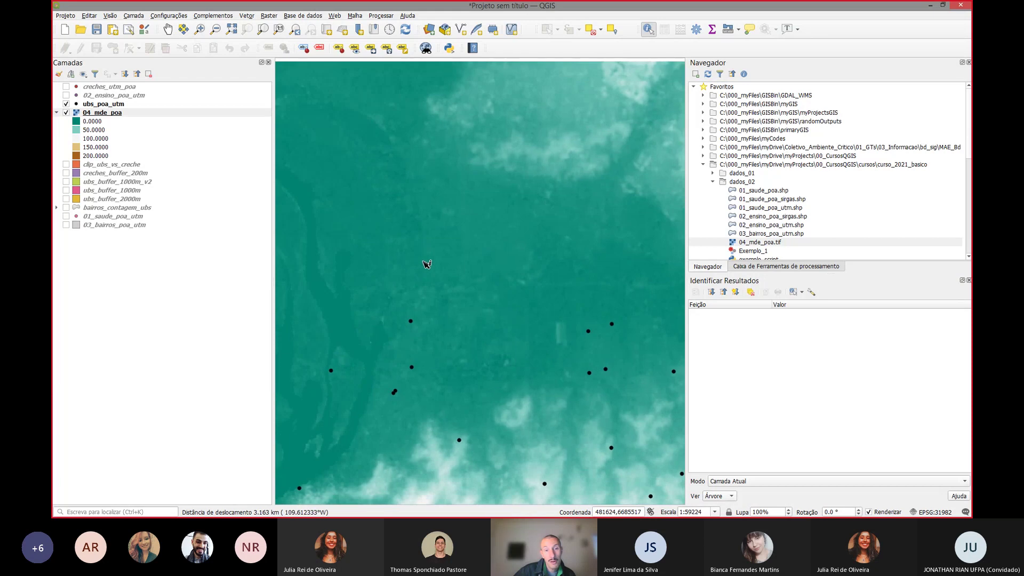
{"action": "left_click_drag", "start_coordinate": [322, 292], "coordinate": [515, 211]}
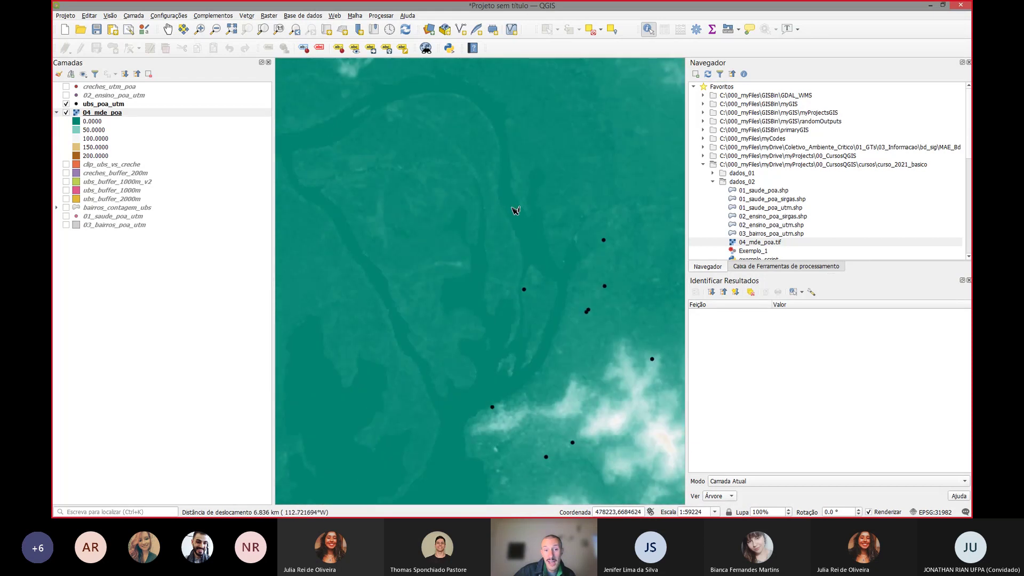
{"action": "left_click_drag", "start_coordinate": [354, 300], "coordinate": [426, 268]}
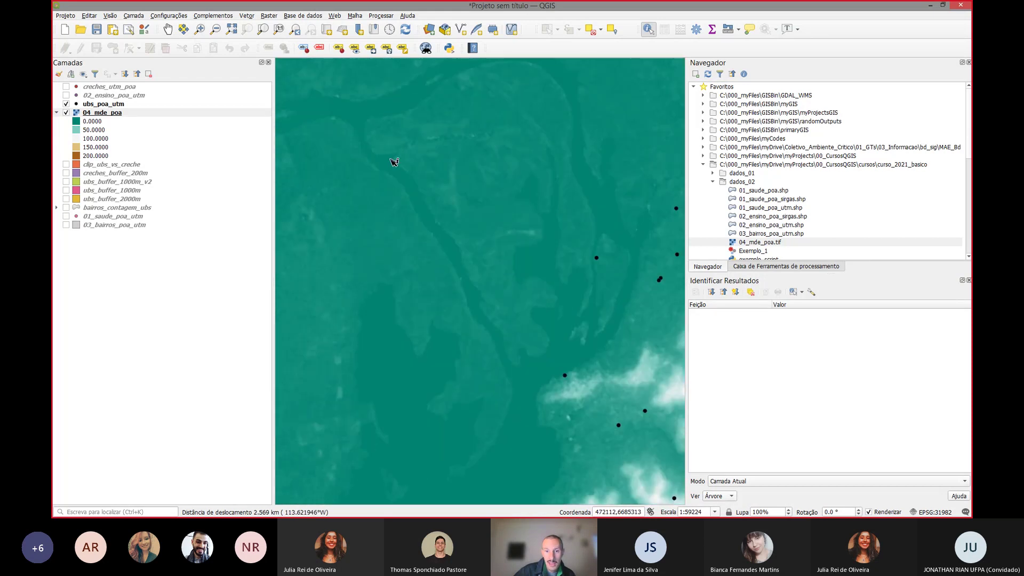
{"action": "left_click_drag", "start_coordinate": [537, 460], "coordinate": [389, 260]}
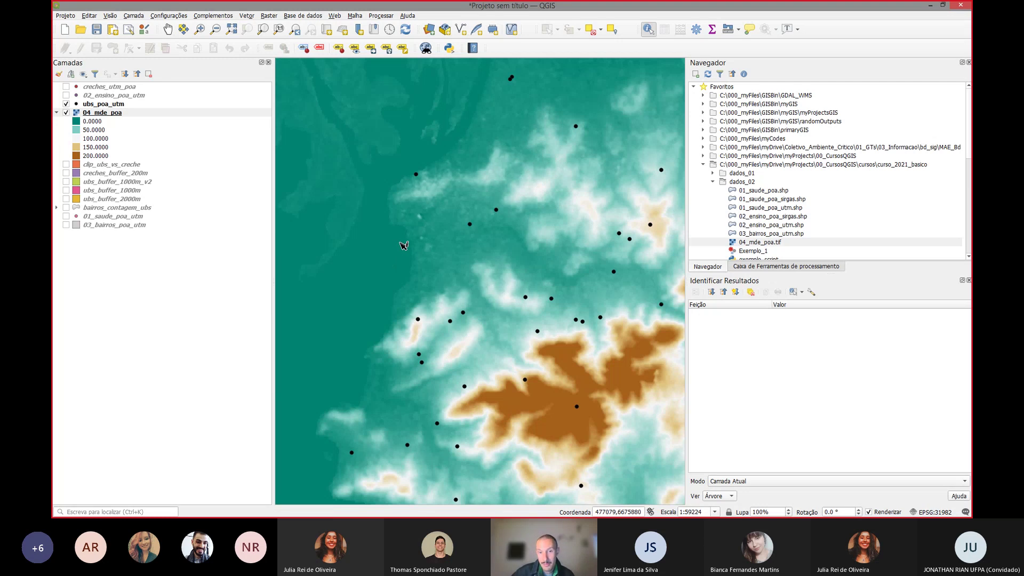
Step: Examine the relief along the western shoreline and the nearby hills in relation to the health unit points
{"action": "scroll", "coordinate": [403, 245], "scroll_direction": "down", "scroll_amount": 1}
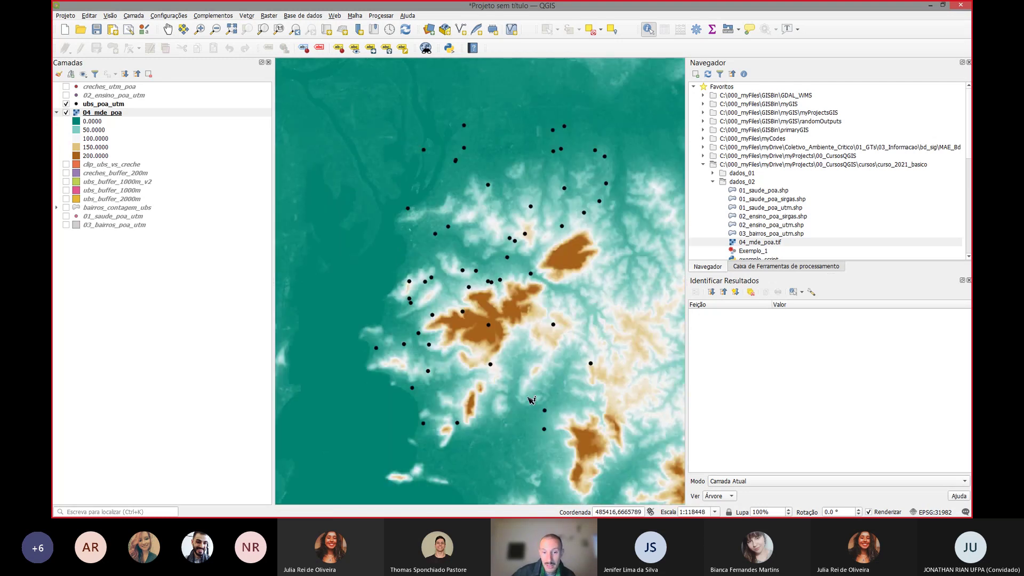
{"action": "left_click_drag", "start_coordinate": [532, 400], "coordinate": [574, 239]}
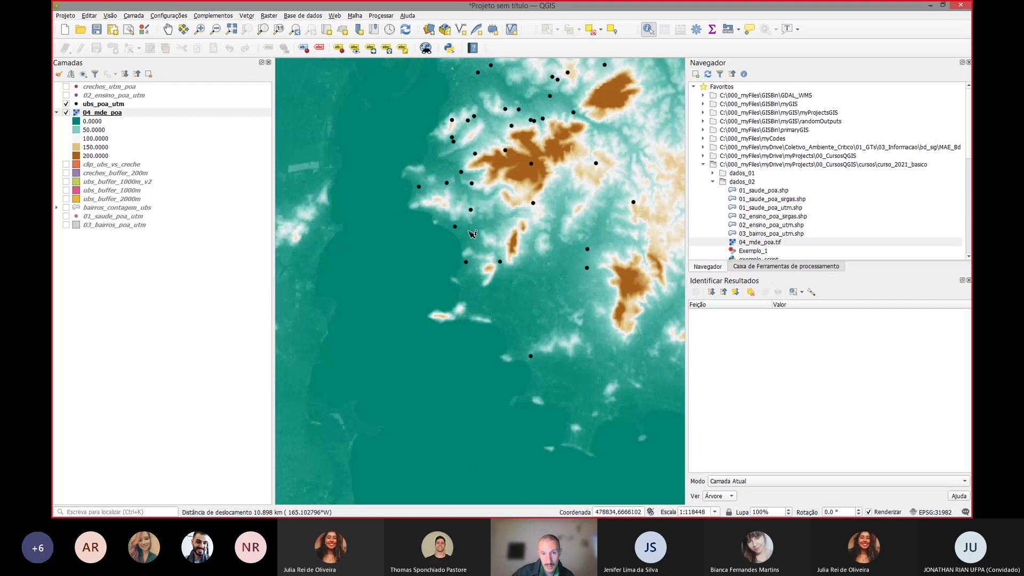
{"action": "scroll", "coordinate": [469, 235], "scroll_direction": "up", "scroll_amount": 2}
{"action": "left_click_drag", "start_coordinate": [355, 205], "coordinate": [520, 260]}
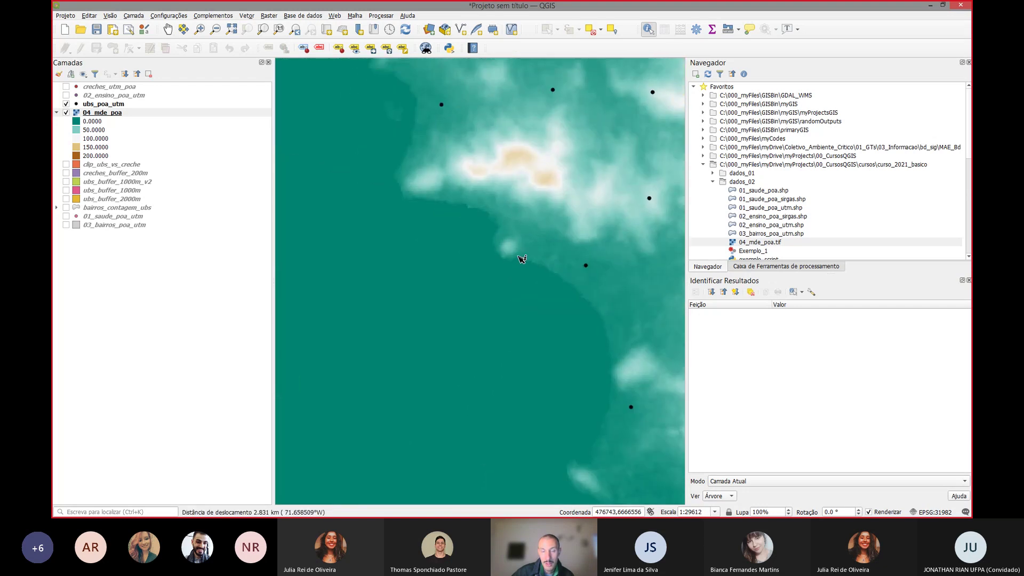
{"action": "scroll", "coordinate": [431, 276], "scroll_direction": "down", "scroll_amount": 1}
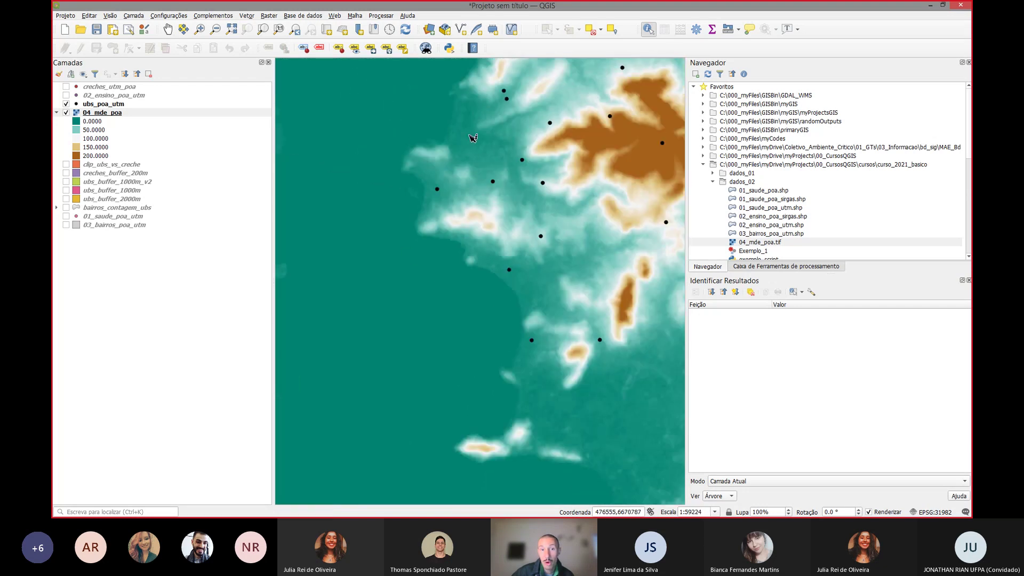
{"action": "left_click_drag", "start_coordinate": [472, 137], "coordinate": [387, 406]}
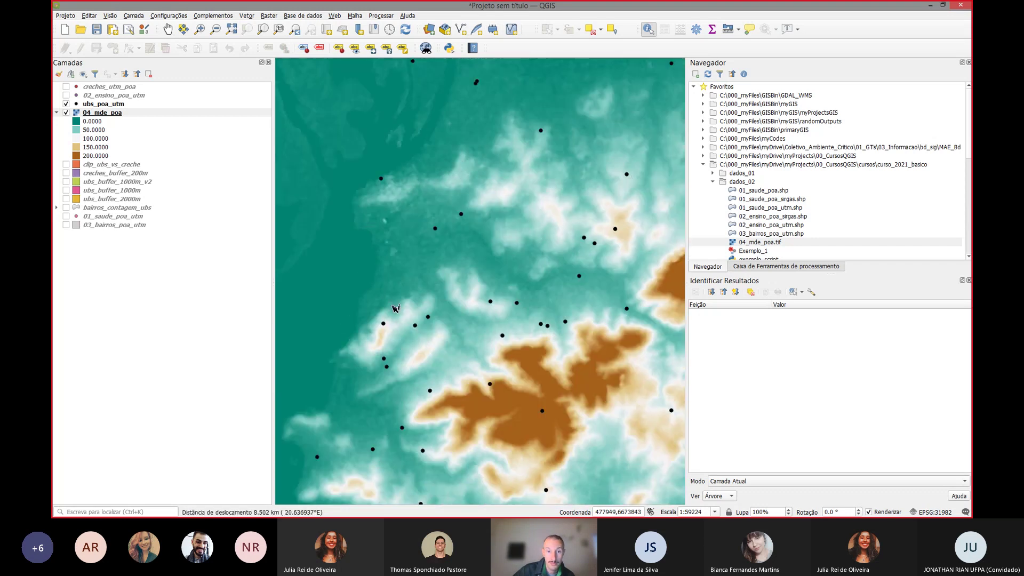
{"action": "scroll", "coordinate": [383, 226], "scroll_direction": "up", "scroll_amount": 2}
{"action": "scroll", "coordinate": [358, 216], "scroll_direction": "down", "scroll_amount": 1}
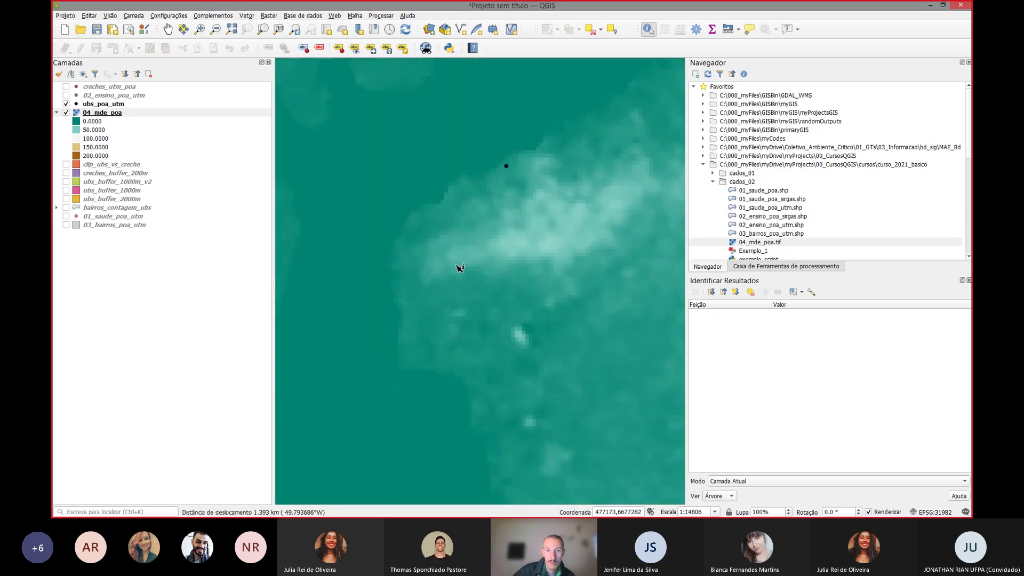
{"action": "scroll", "coordinate": [406, 210], "scroll_direction": "down", "scroll_amount": 1}
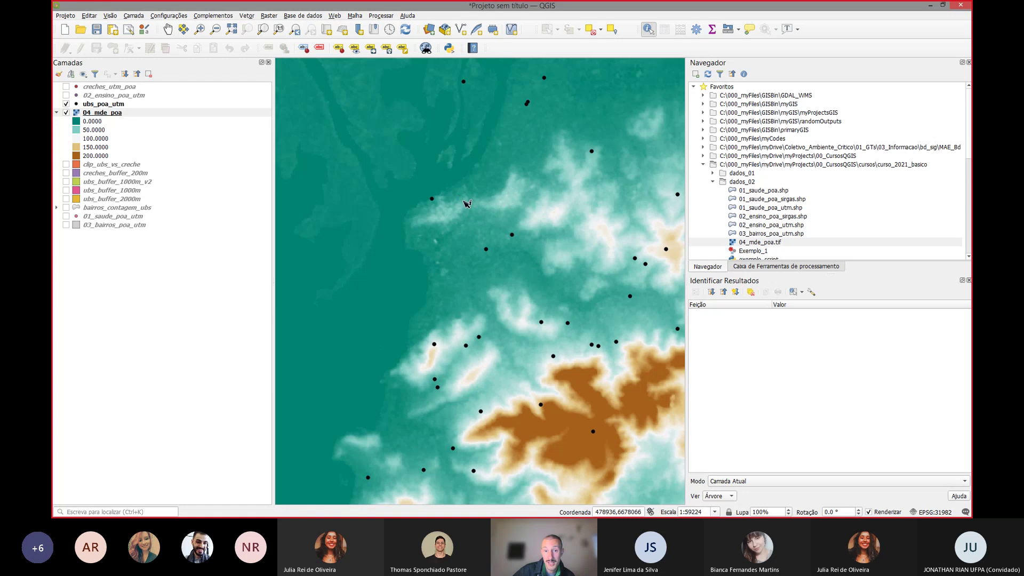
Step: Examine the lowlands, river channels and the lighter raised strip northwest of the health units at several scales on 04_mde_poa
{"action": "scroll", "coordinate": [484, 208], "scroll_direction": "down", "scroll_amount": 1}
{"action": "scroll", "coordinate": [430, 270], "scroll_direction": "up", "scroll_amount": 1}
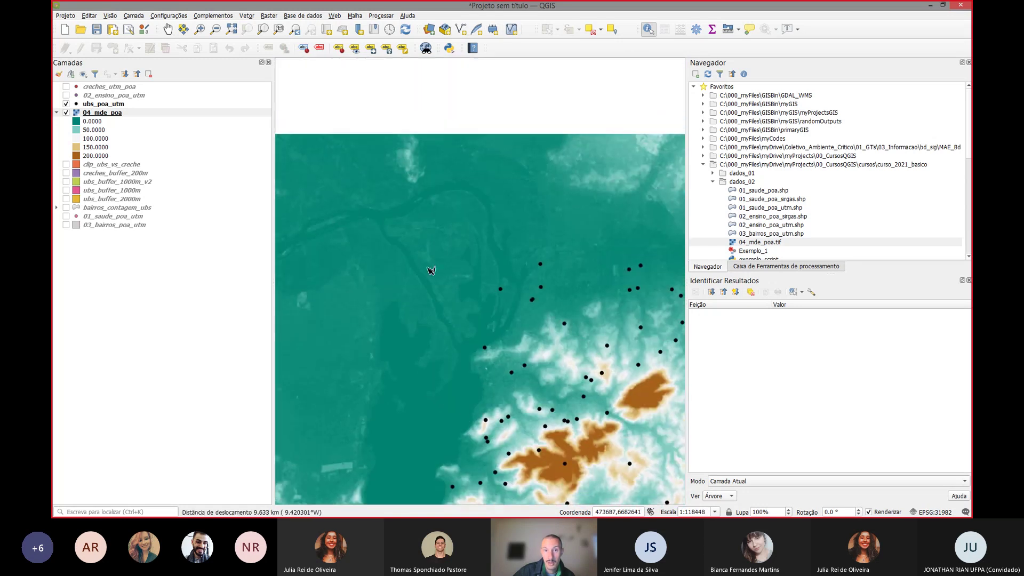
{"action": "scroll", "coordinate": [464, 265], "scroll_direction": "up", "scroll_amount": 1}
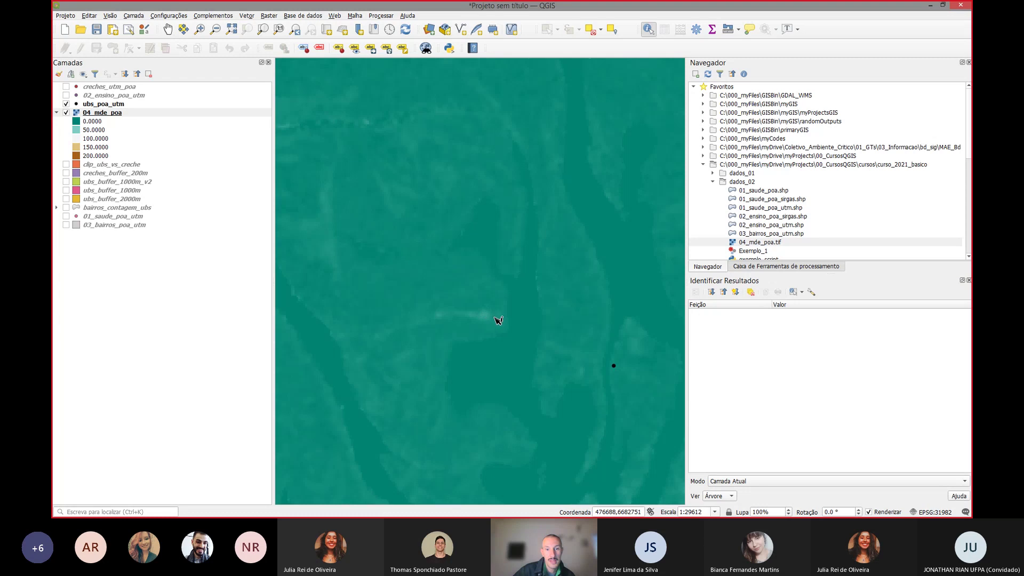
{"action": "left_click_drag", "start_coordinate": [377, 306], "coordinate": [439, 245]}
{"action": "scroll", "coordinate": [427, 256], "scroll_direction": "down", "scroll_amount": 1}
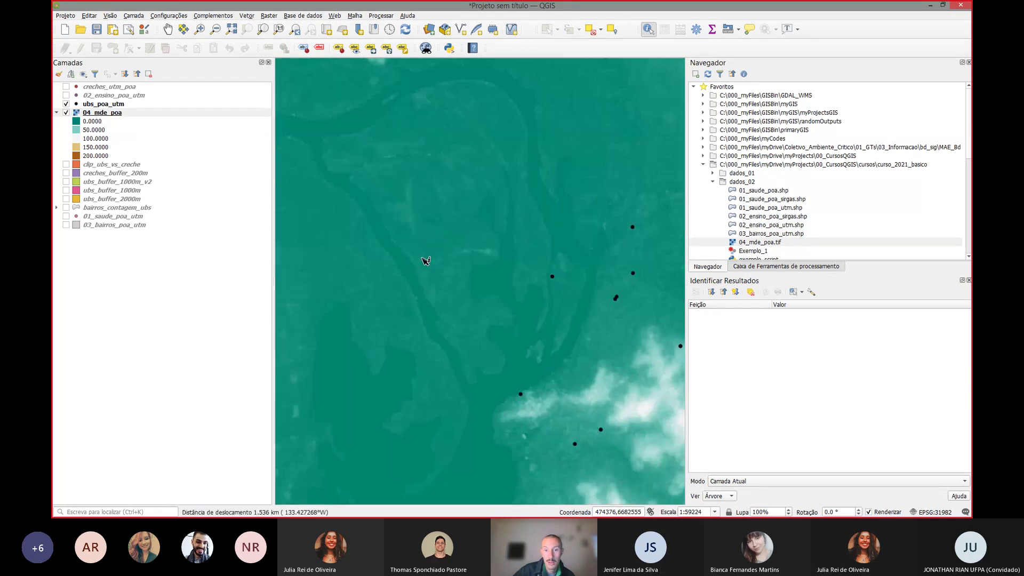
{"action": "scroll", "coordinate": [498, 258], "scroll_direction": "up", "scroll_amount": 1}
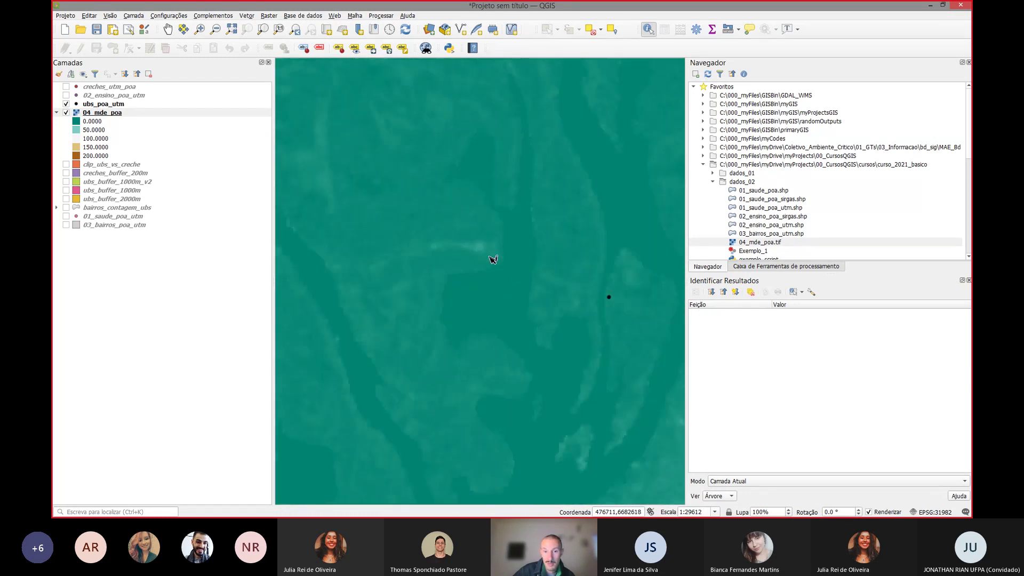
{"action": "scroll", "coordinate": [484, 251], "scroll_direction": "up", "scroll_amount": 1}
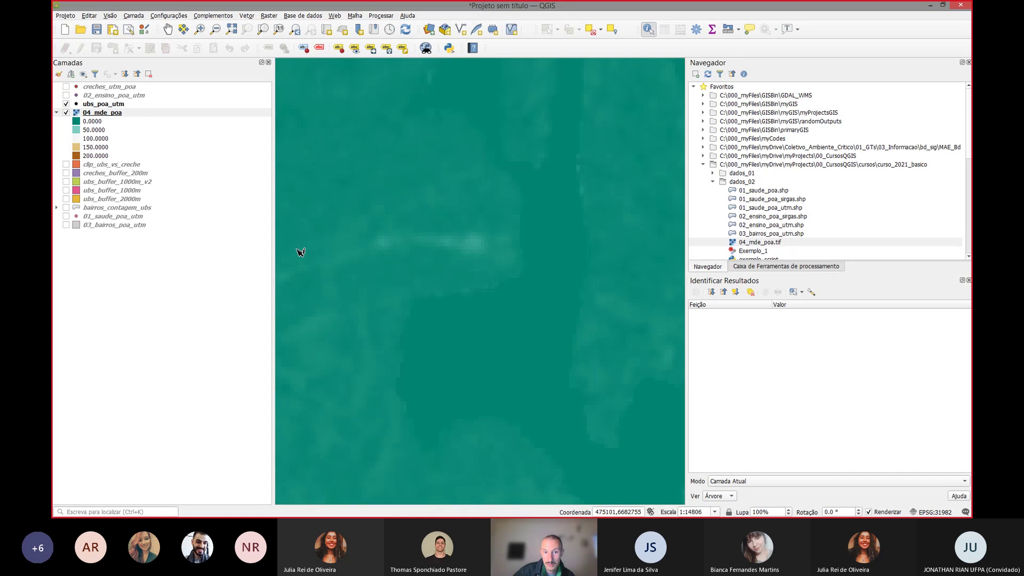
{"action": "scroll", "coordinate": [395, 244], "scroll_direction": "down", "scroll_amount": 1}
{"action": "scroll", "coordinate": [418, 244], "scroll_direction": "down", "scroll_amount": 1}
{"action": "scroll", "coordinate": [450, 286], "scroll_direction": "down", "scroll_amount": 1}
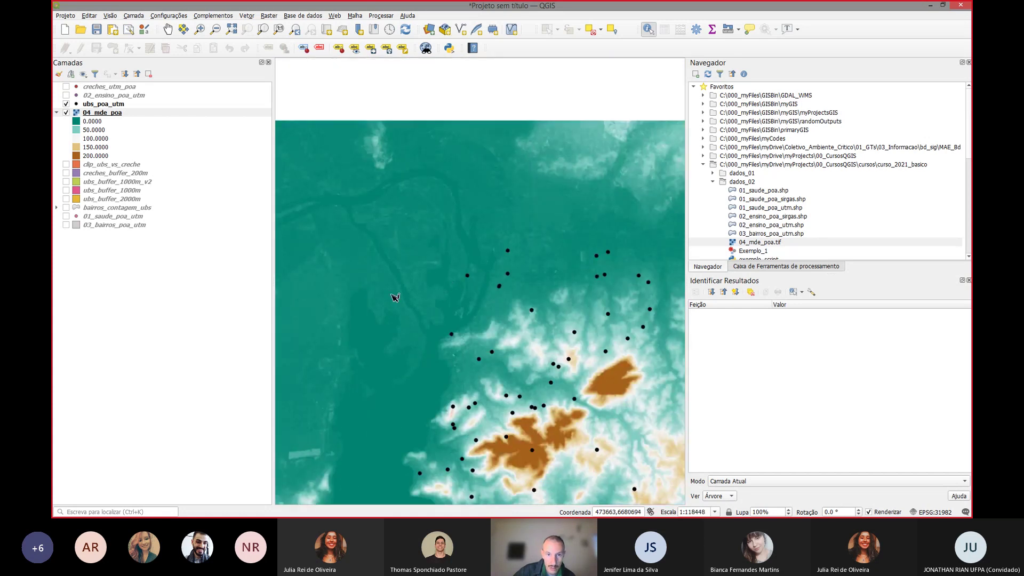
Step: Examine the rectangular raised patches and hills on the western shore, comparing them with the overall relief of 04_mde_poa
{"action": "left_click_drag", "start_coordinate": [397, 297], "coordinate": [444, 173]}
{"action": "scroll", "coordinate": [436, 177], "scroll_direction": "down", "scroll_amount": 1}
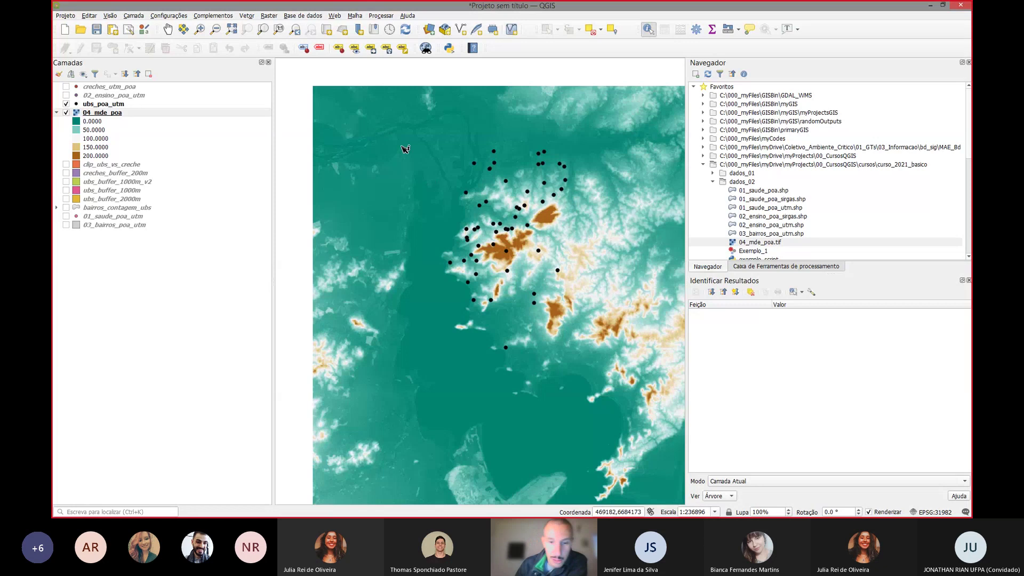
{"action": "left_click_drag", "start_coordinate": [598, 375], "coordinate": [587, 333]}
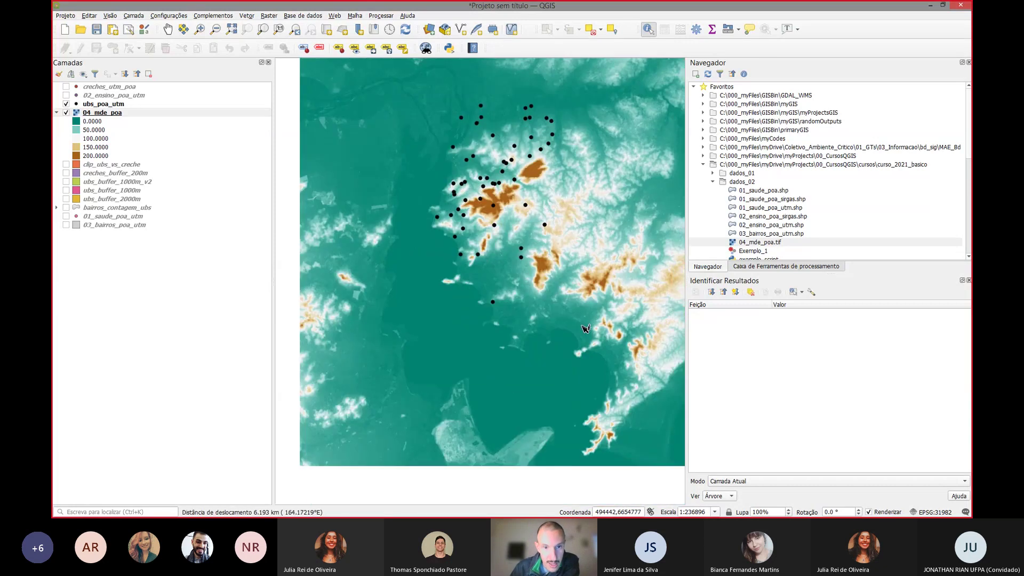
{"action": "scroll", "coordinate": [383, 208], "scroll_direction": "up", "scroll_amount": 3}
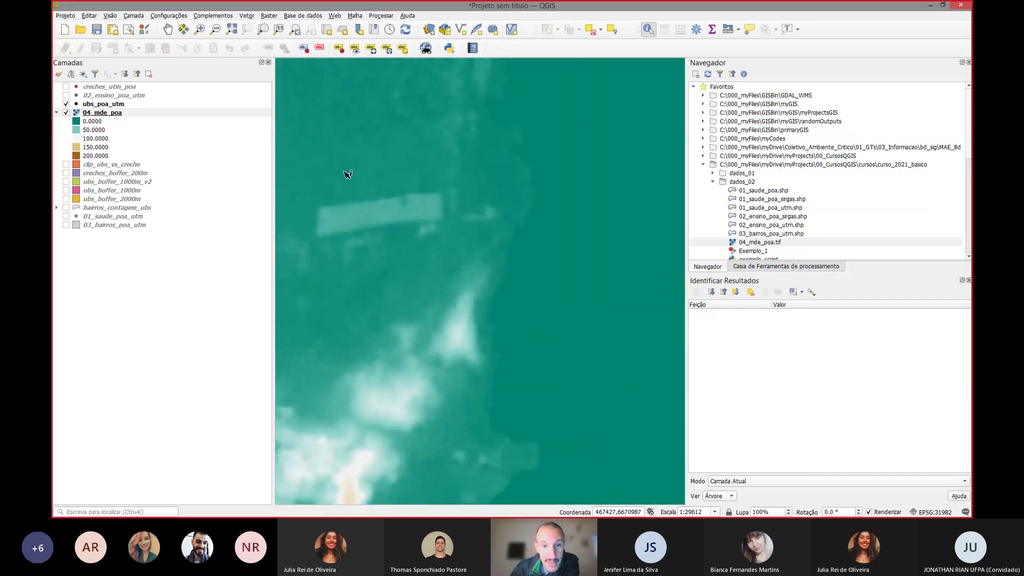
{"action": "left_click_drag", "start_coordinate": [343, 171], "coordinate": [398, 180]}
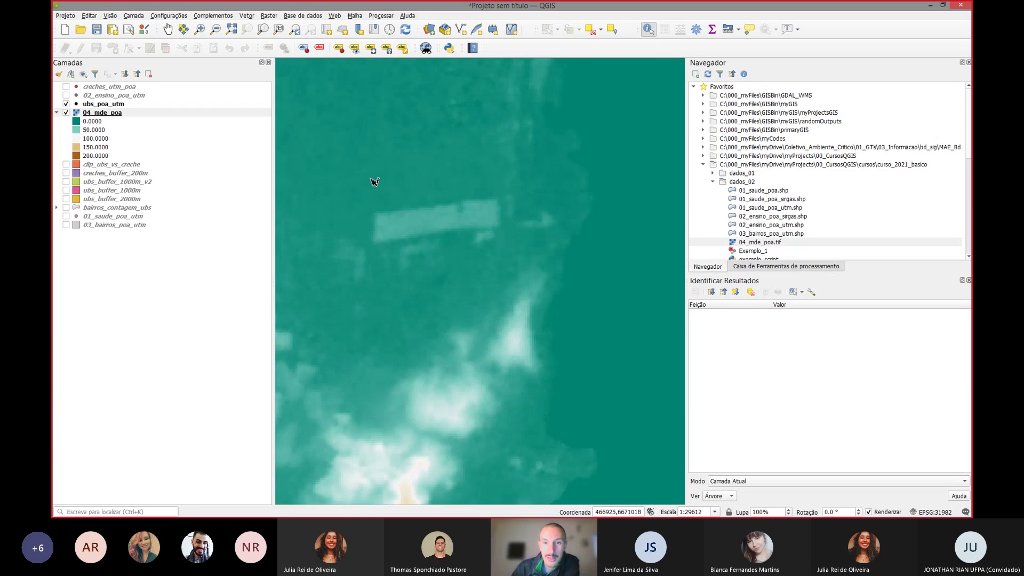
{"action": "scroll", "coordinate": [374, 182], "scroll_direction": "down", "scroll_amount": 2}
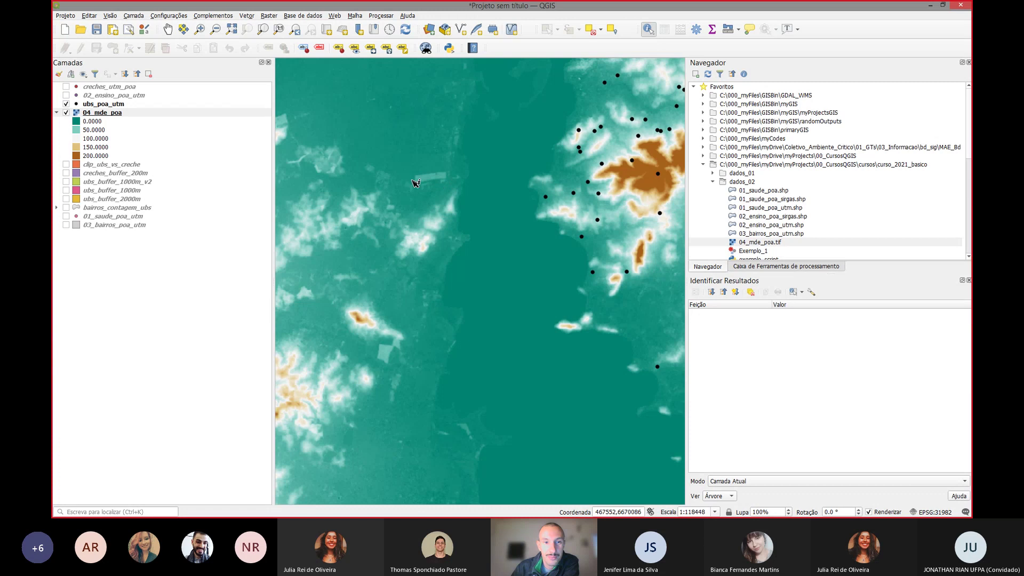
{"action": "left_click_drag", "start_coordinate": [389, 159], "coordinate": [489, 190]}
{"action": "scroll", "coordinate": [387, 153], "scroll_direction": "up", "scroll_amount": 2}
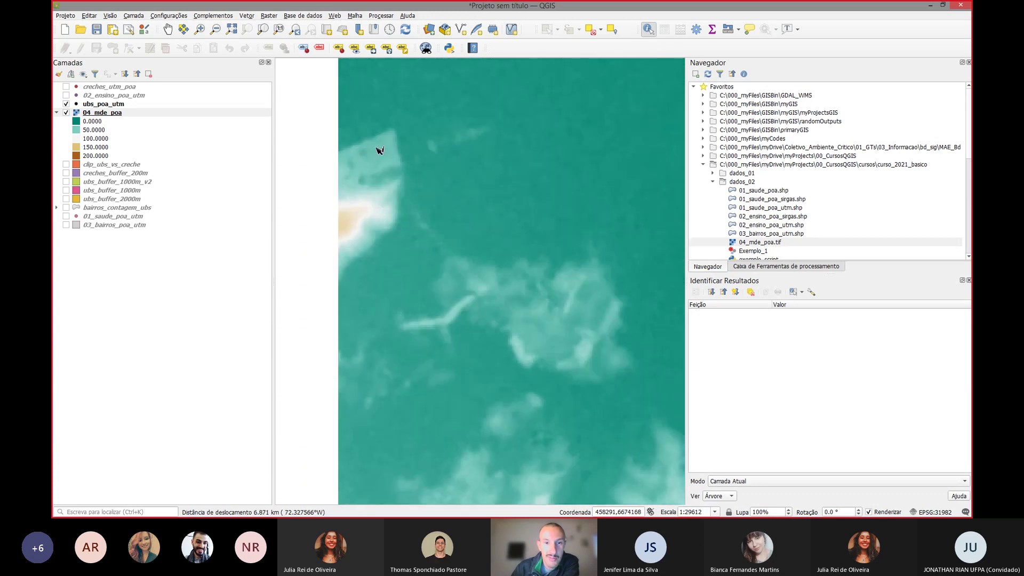
{"action": "scroll", "coordinate": [383, 173], "scroll_direction": "down", "scroll_amount": 2}
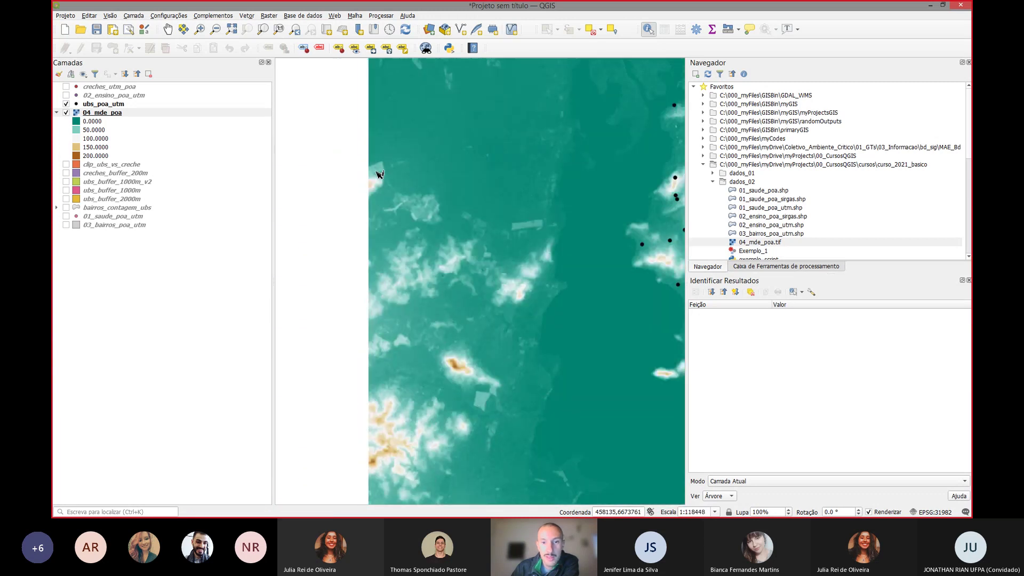
{"action": "left_click_drag", "start_coordinate": [619, 198], "coordinate": [490, 174]}
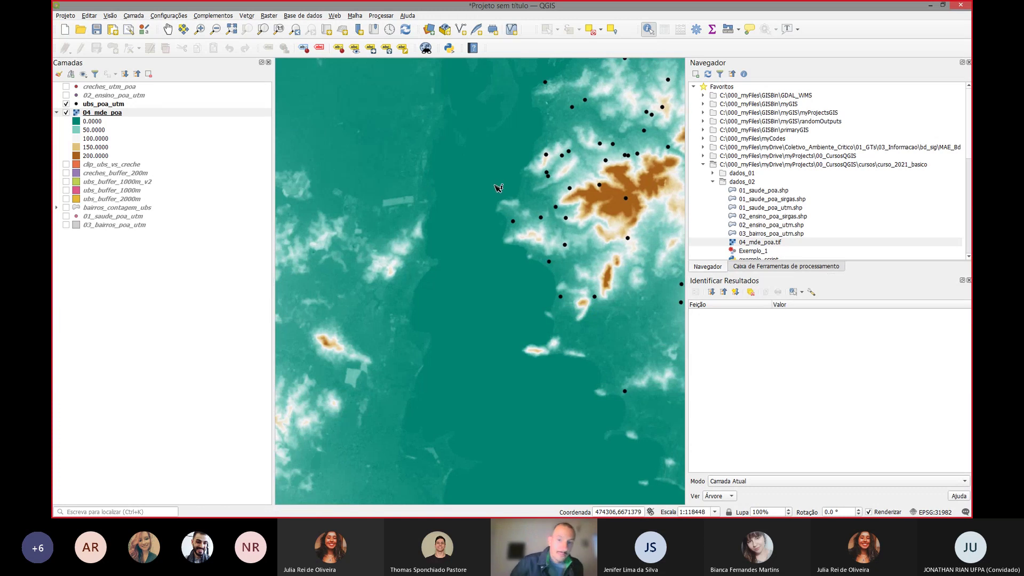
{"action": "scroll", "coordinate": [498, 188], "scroll_direction": "down", "scroll_amount": 1}
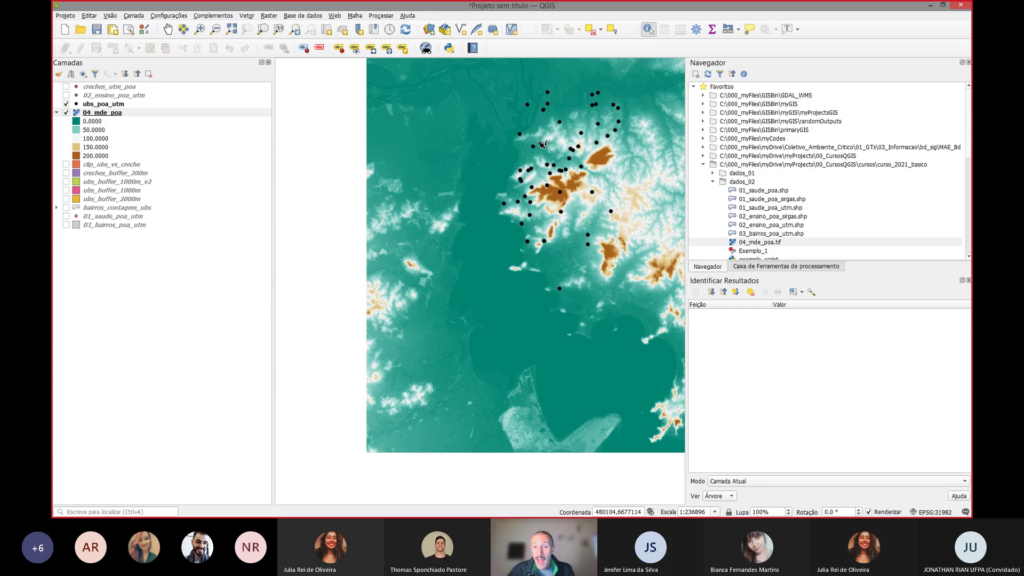
{"action": "left_click_drag", "start_coordinate": [542, 144], "coordinate": [423, 165]}
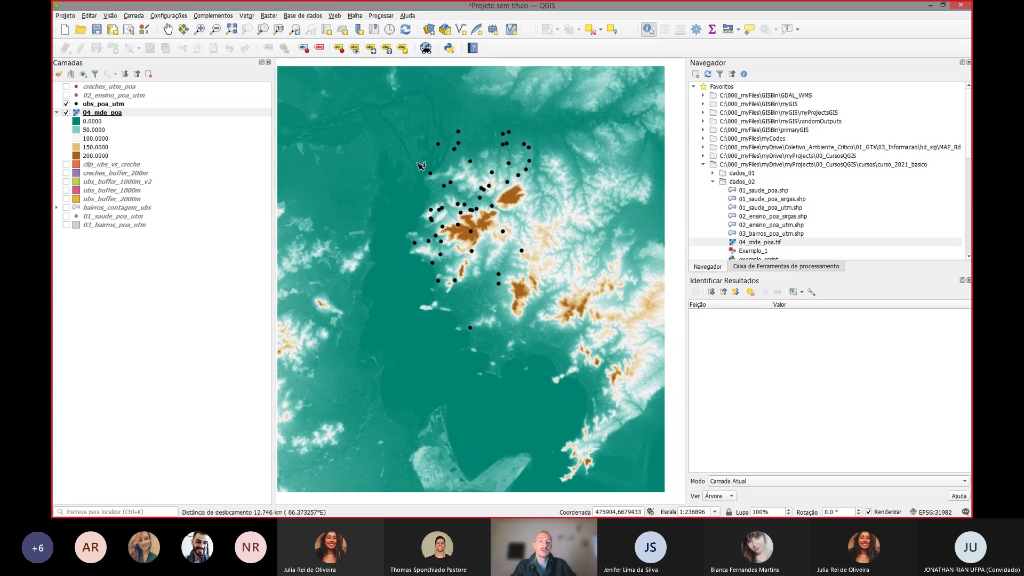
Step: Hide the ubs_poa_utm layer so only the 04_mde_poa raster is displayed, and return to the Pan tool
{"action": "left_click", "coordinate": [67, 104]}
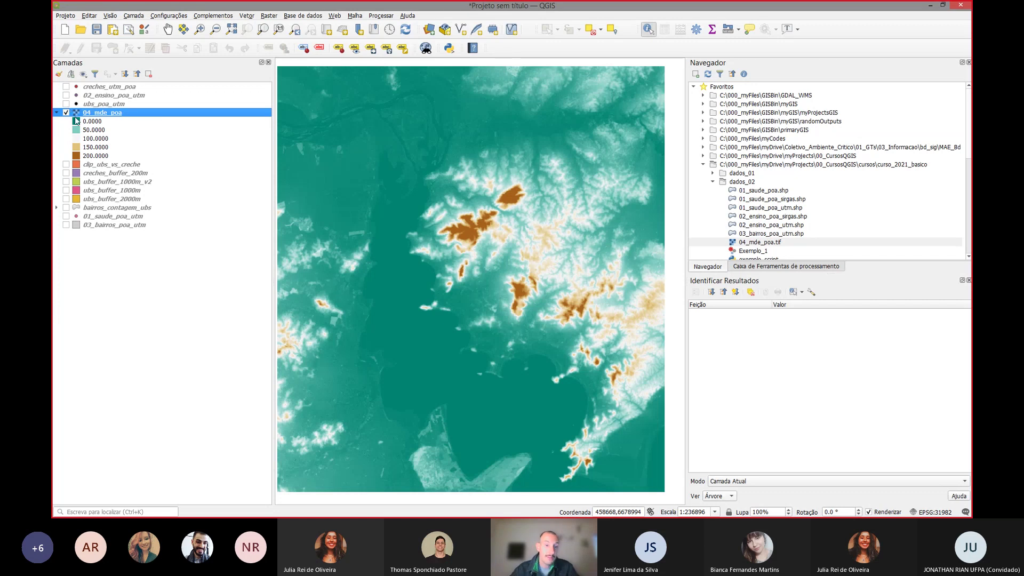
{"action": "left_click", "coordinate": [364, 122]}
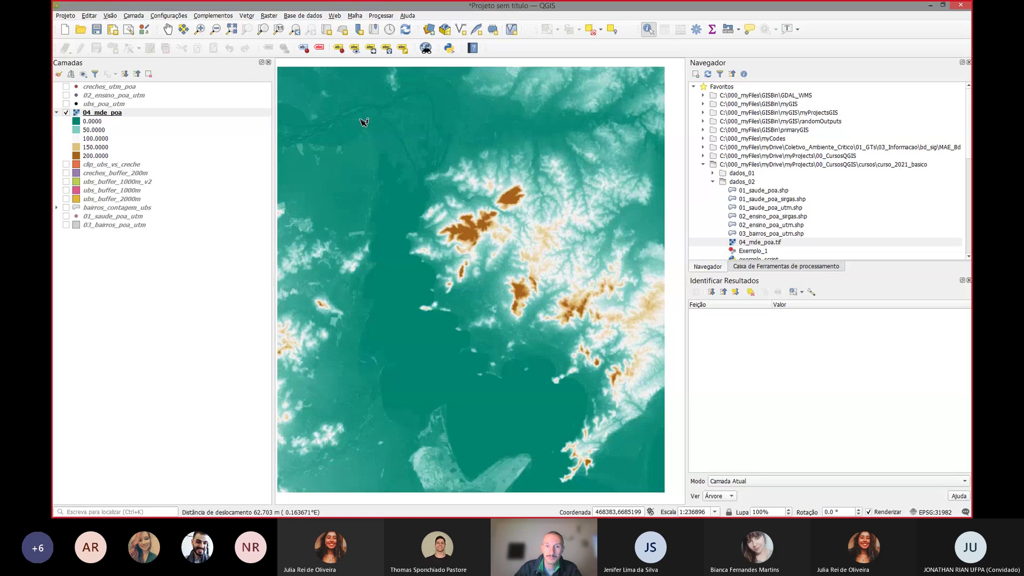
{"action": "left_click", "coordinate": [168, 30]}
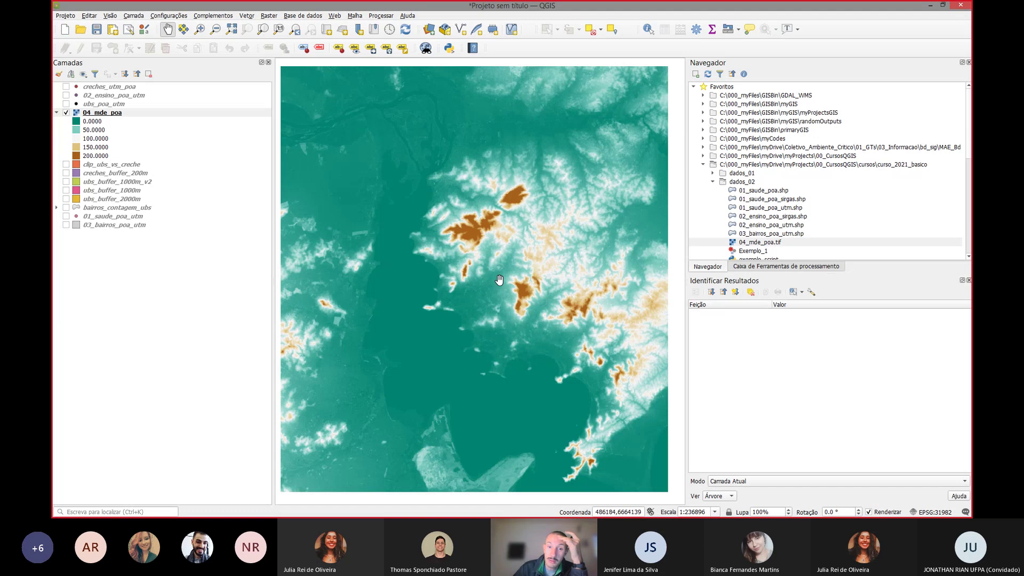
Step: Search the processing toolbox for "sombre" and open the GDAL Sombreamento (hillshade) tool
{"action": "left_click", "coordinate": [752, 268]}
{"action": "left_click", "coordinate": [708, 86]}
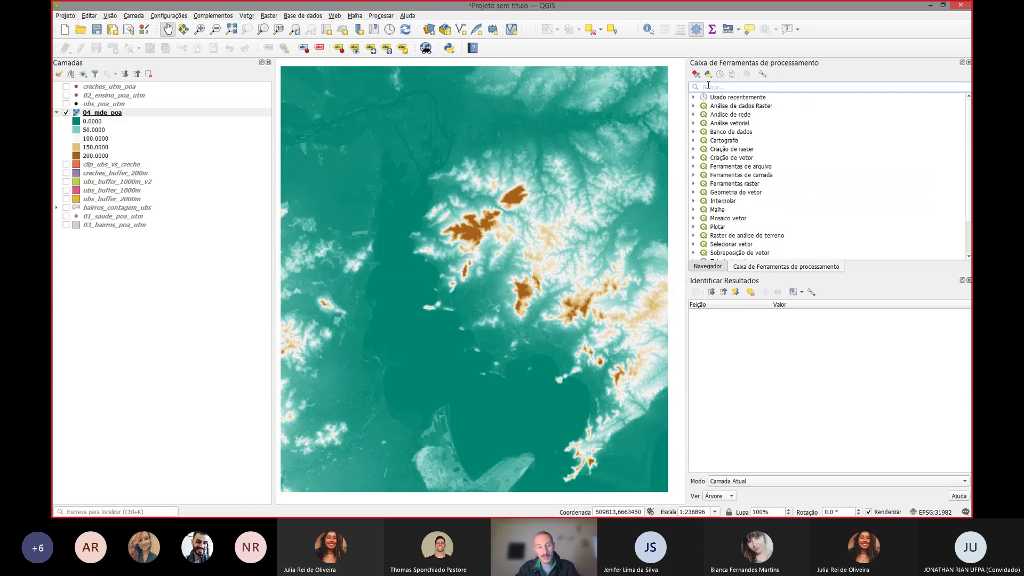
{"action": "type", "text": "sombre"}
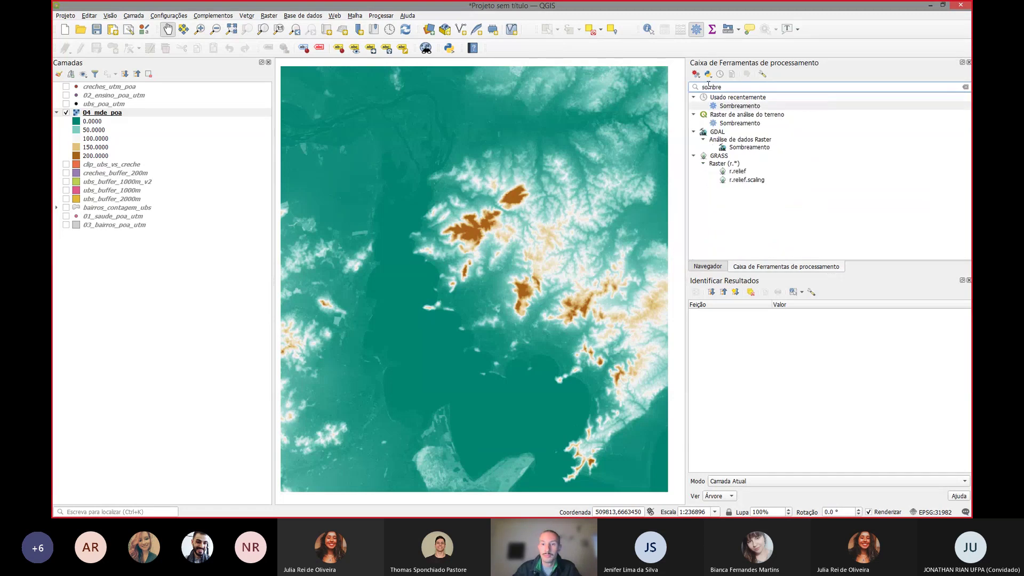
{"action": "left_click", "coordinate": [749, 149]}
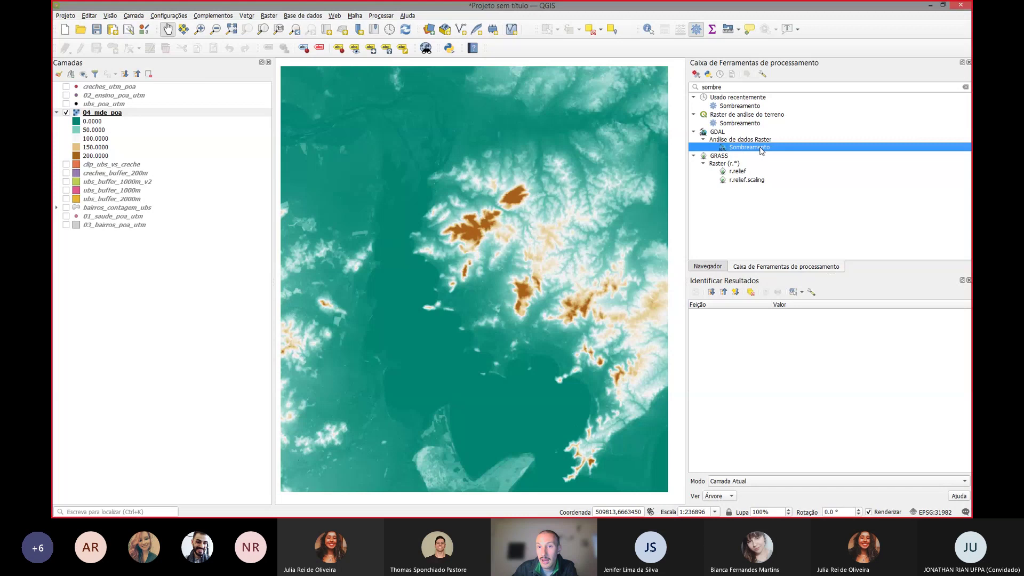
{"action": "left_click", "coordinate": [719, 134]}
{"action": "left_click", "coordinate": [721, 139]}
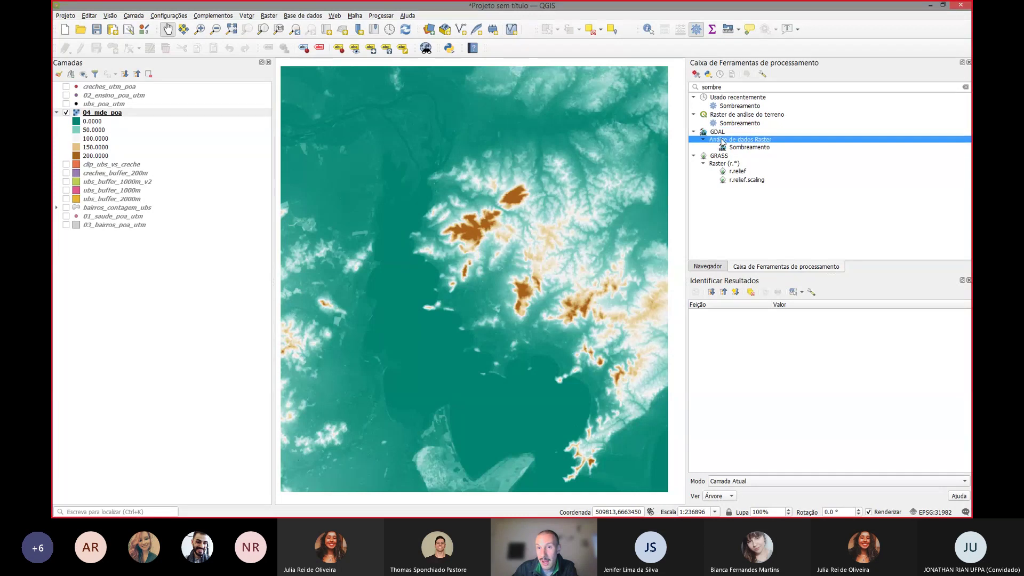
{"action": "left_click", "coordinate": [740, 148]}
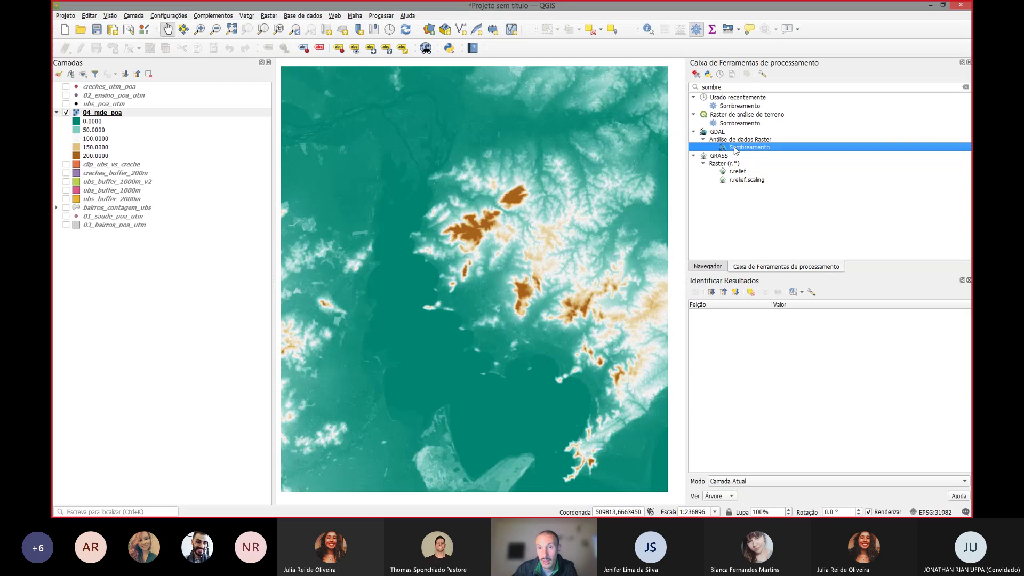
{"action": "double_click", "coordinate": [735, 148]}
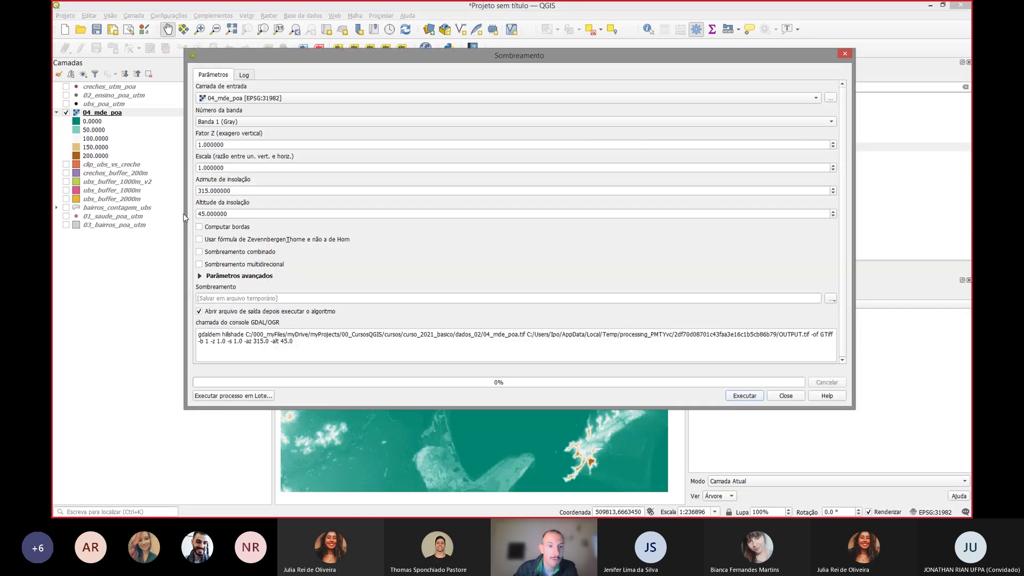
Step: Narrow the Sombreamento dialog and move it off the map's central hills, checking the input layer and band
{"action": "left_click_drag", "start_coordinate": [185, 214], "coordinate": [479, 213]}
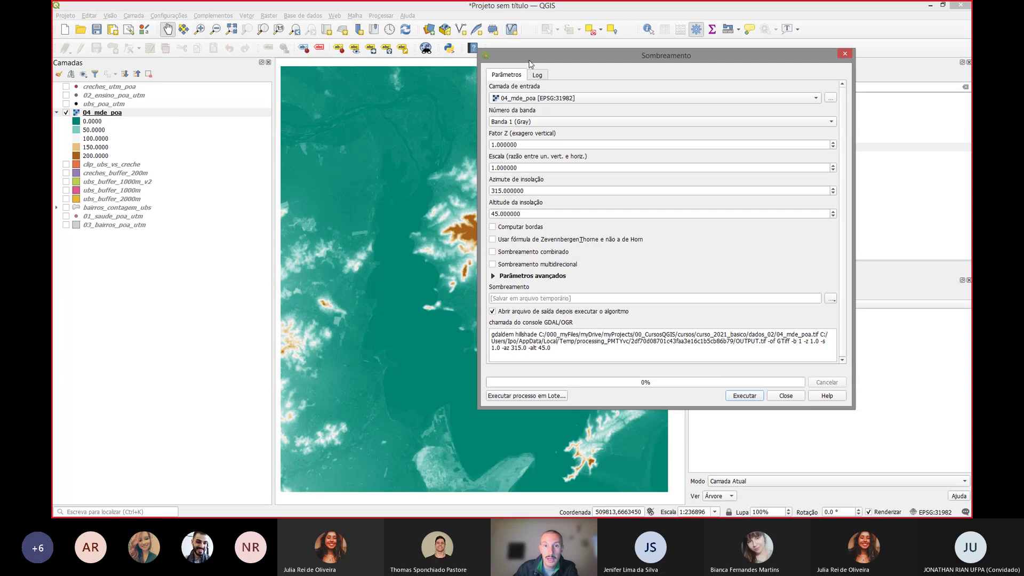
{"action": "left_click_drag", "start_coordinate": [531, 60], "coordinate": [609, 59]}
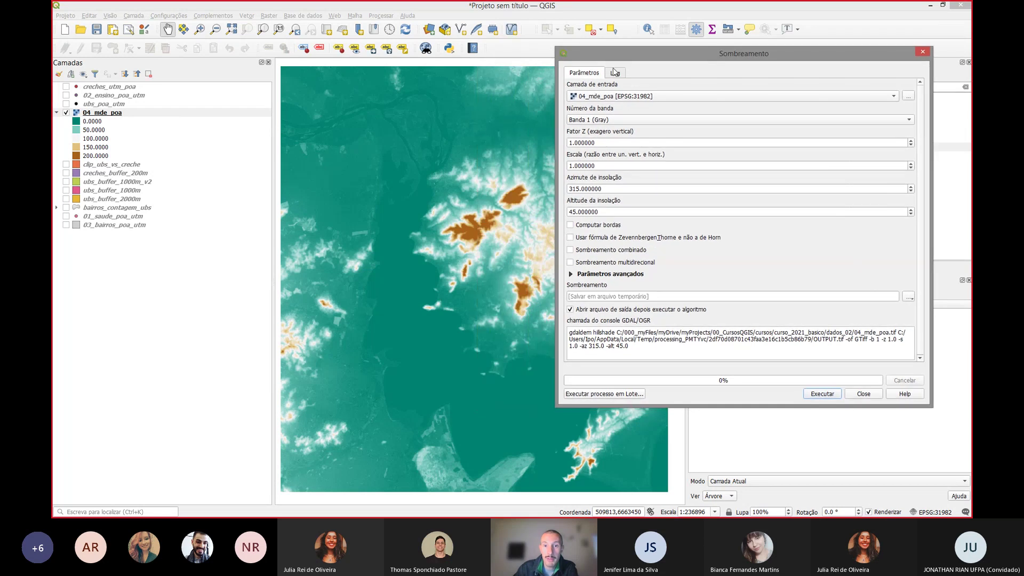
{"action": "left_click", "coordinate": [620, 100]}
{"action": "left_click", "coordinate": [584, 101]}
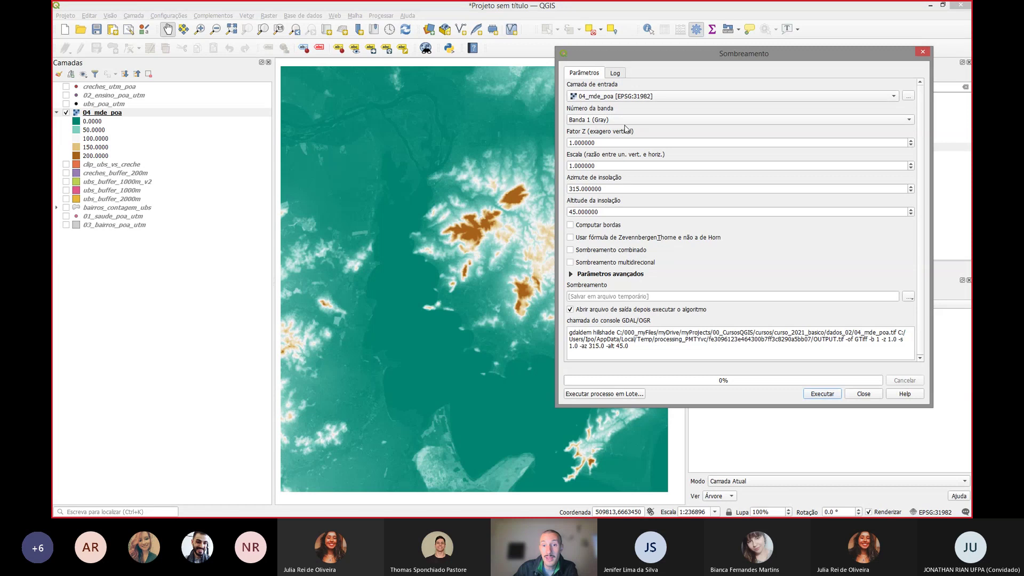
{"action": "left_click", "coordinate": [606, 122]}
{"action": "left_click", "coordinate": [576, 123]}
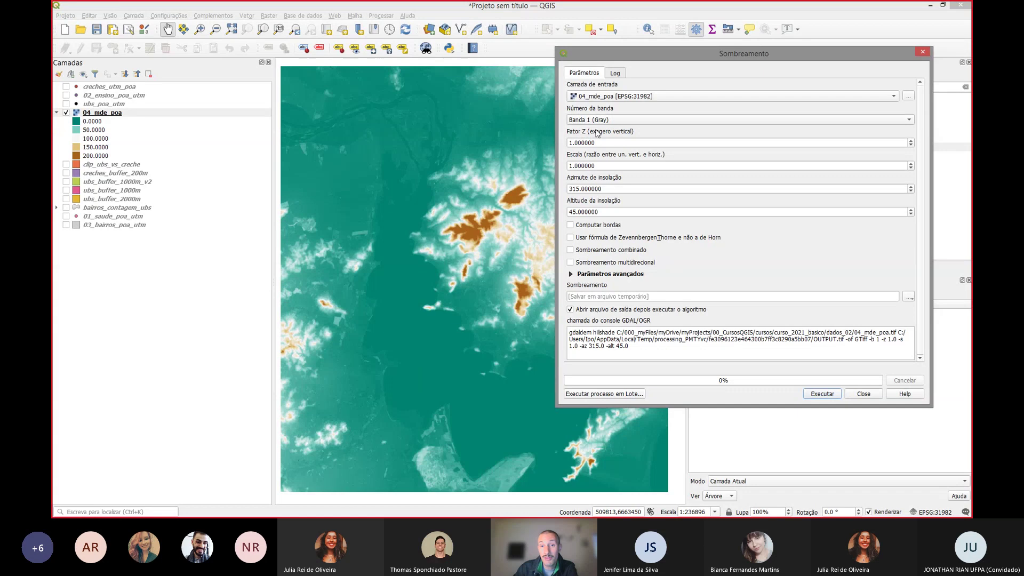
Step: Try a Z factor (vertical exaggeration) of 2 for the hillshade and restore it to 1
{"action": "left_click", "coordinate": [573, 143]}
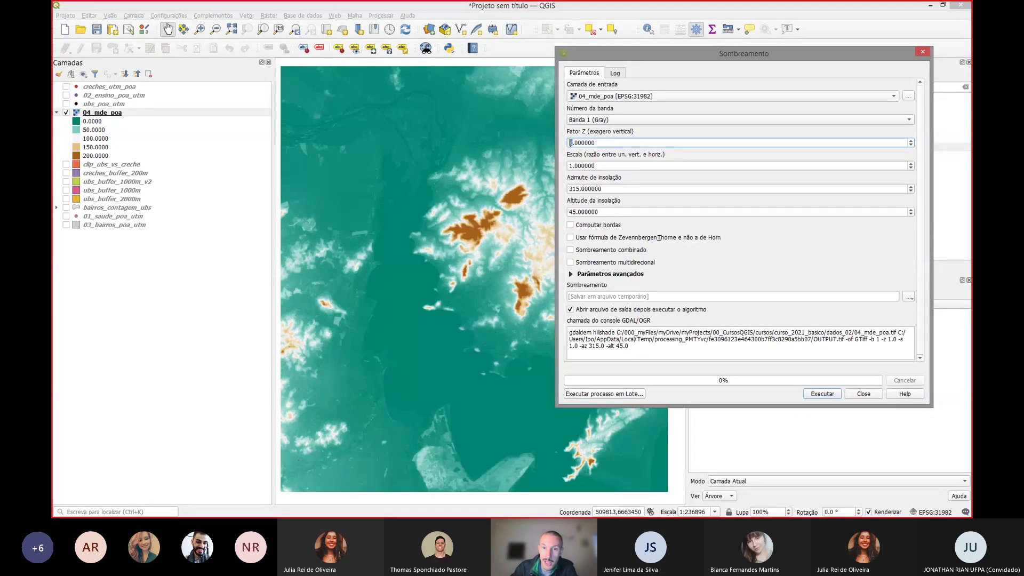
{"action": "type", "text": "2"}
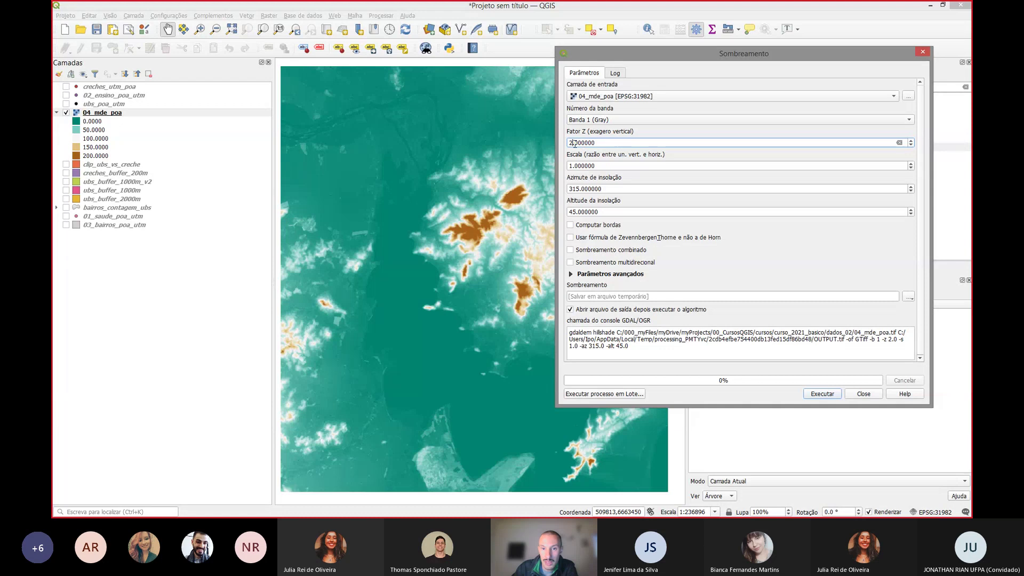
{"action": "type", "text": "1"}
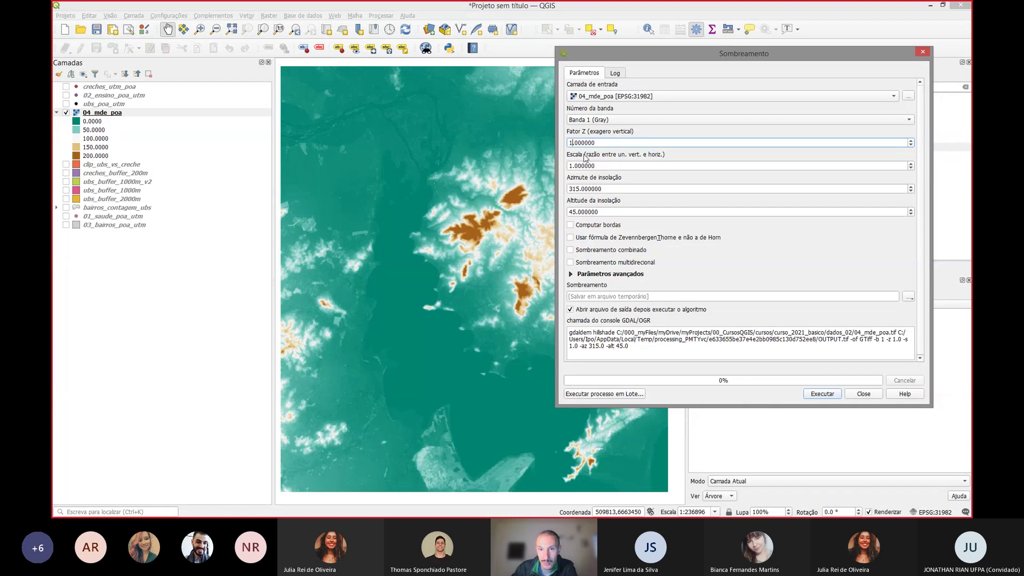
Step: Review the scale, sun azimuth and sun altitude parameters of the hillshade
{"action": "left_click", "coordinate": [592, 167]}
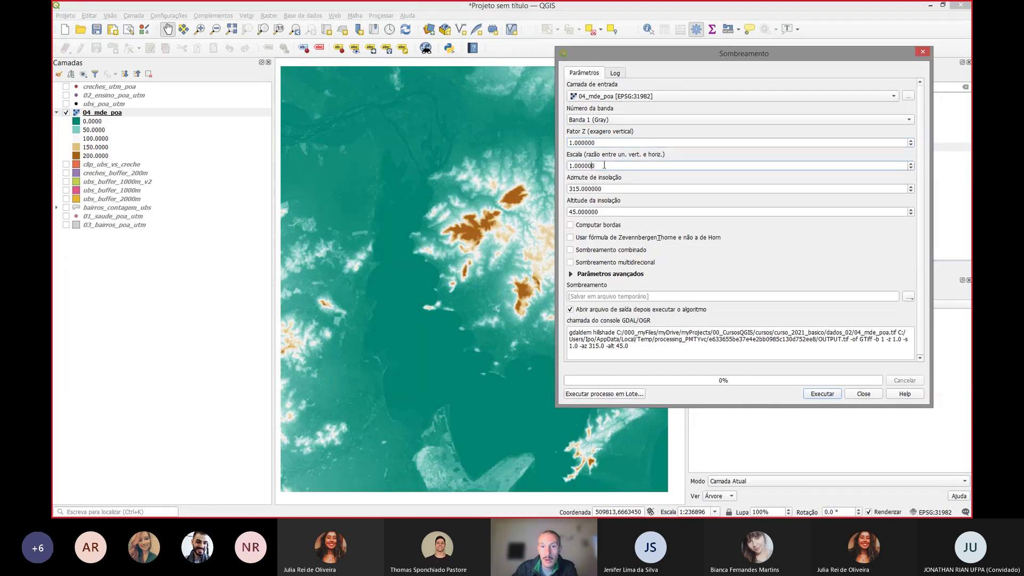
{"action": "left_click_drag", "start_coordinate": [604, 165], "coordinate": [573, 189]}
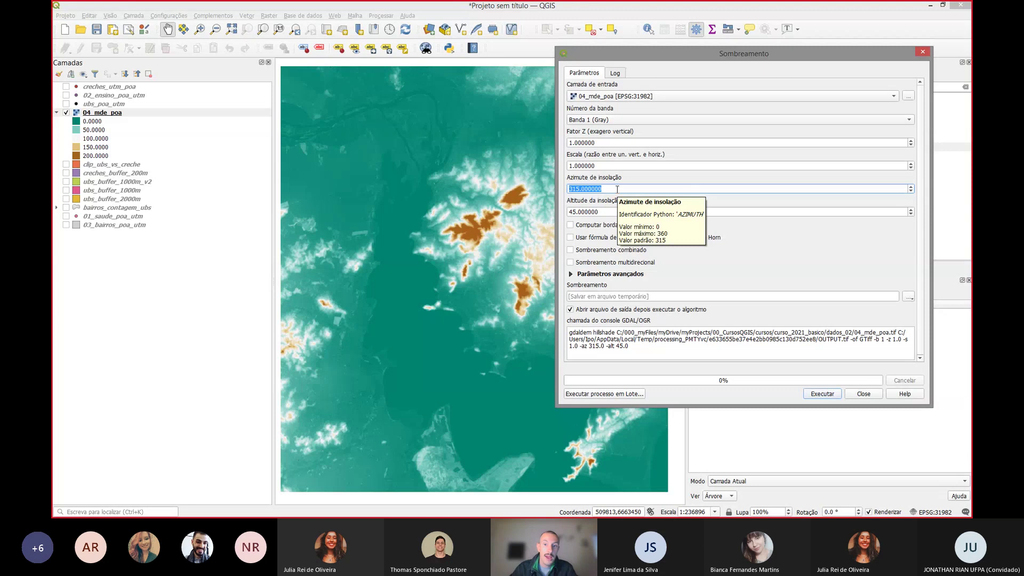
{"action": "left_click", "coordinate": [601, 213]}
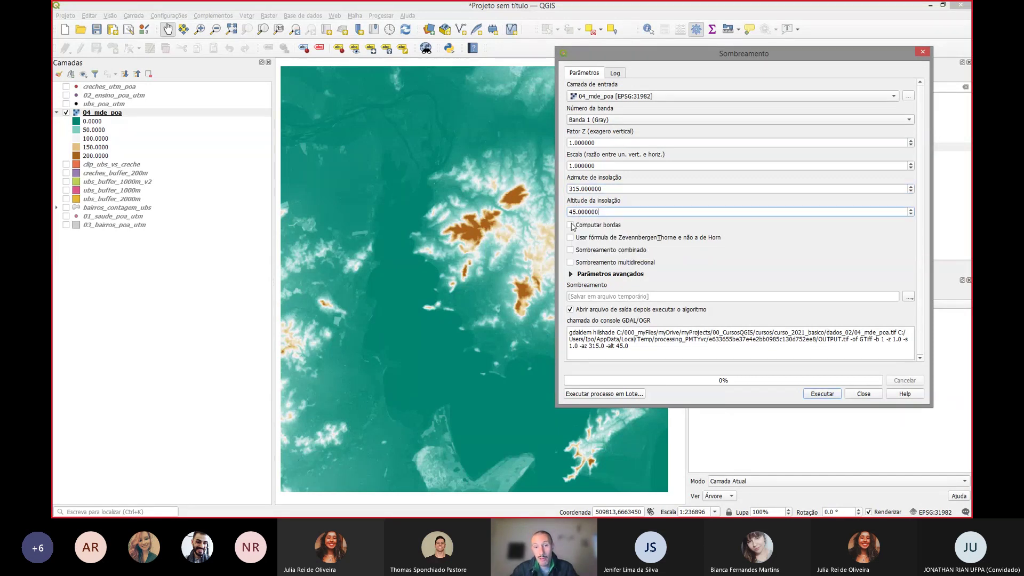
Step: Enable edge computation (Computar bordas) for the hillshade and check its advanced parameters, leaving them collapsed
{"action": "left_click", "coordinate": [571, 225]}
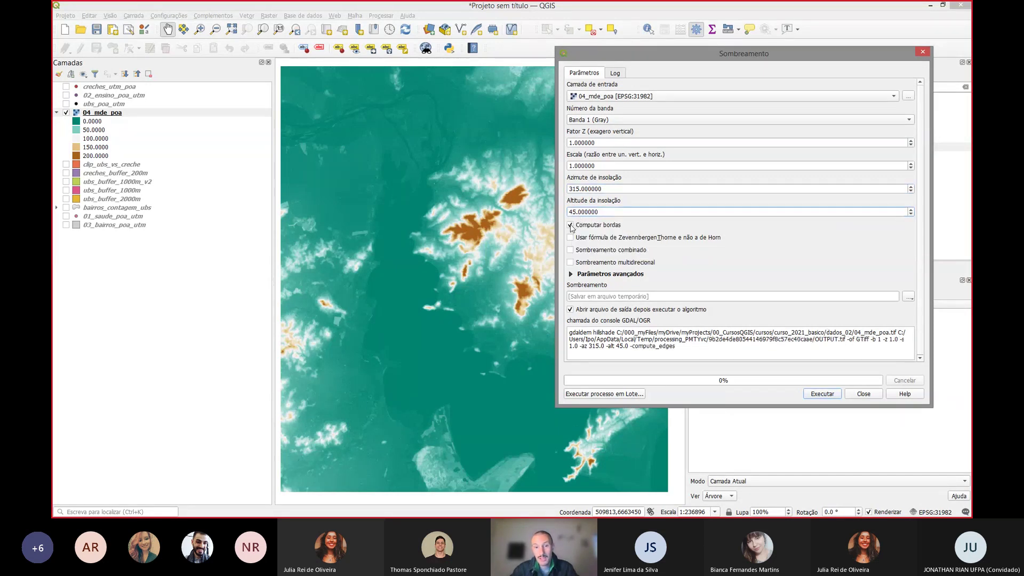
{"action": "left_click", "coordinate": [570, 274]}
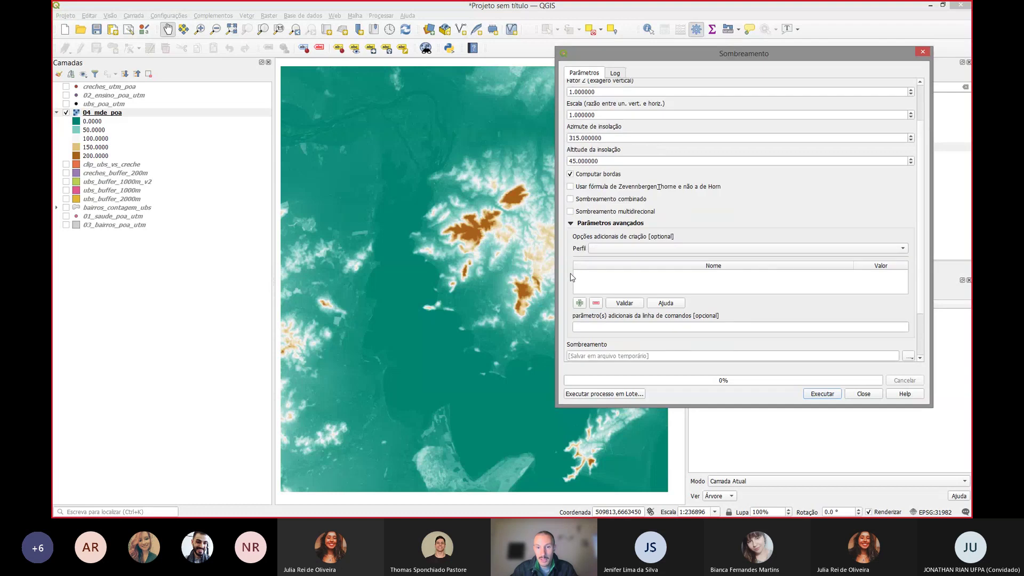
{"action": "left_click", "coordinate": [571, 225]}
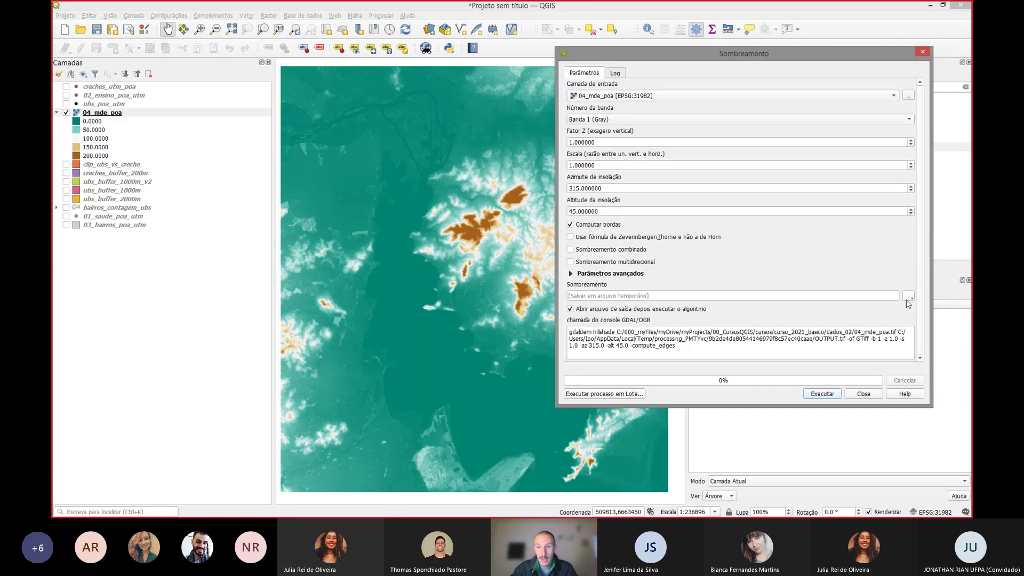
Step: Save the hillshade output as the TIF file sombra in C:/bin, run the Sombreamento algorithm and close its dialog
{"action": "left_click", "coordinate": [908, 298]}
{"action": "left_click", "coordinate": [911, 314]}
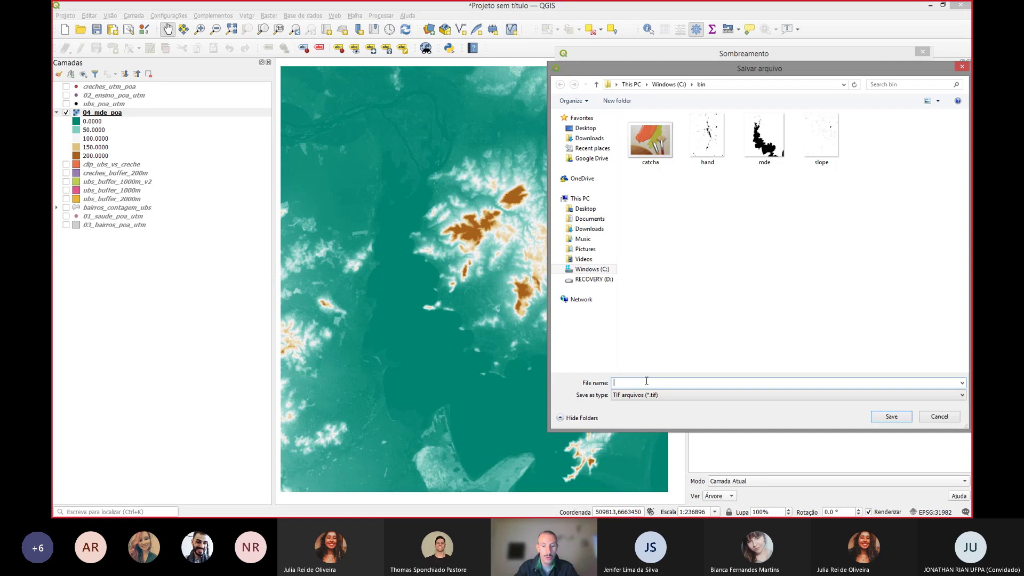
{"action": "type", "text": "sombra"}
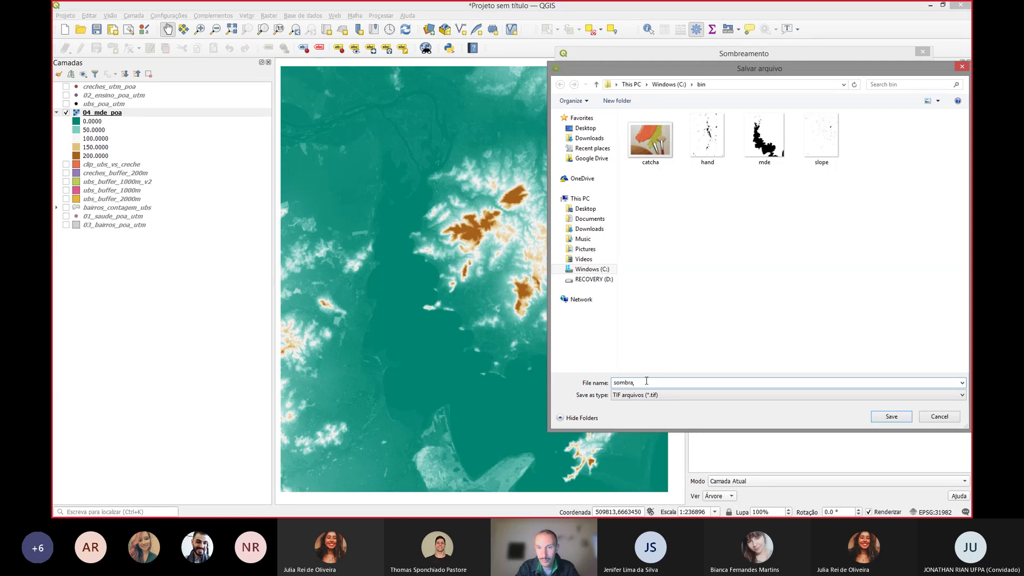
{"action": "key", "text": "Return"}
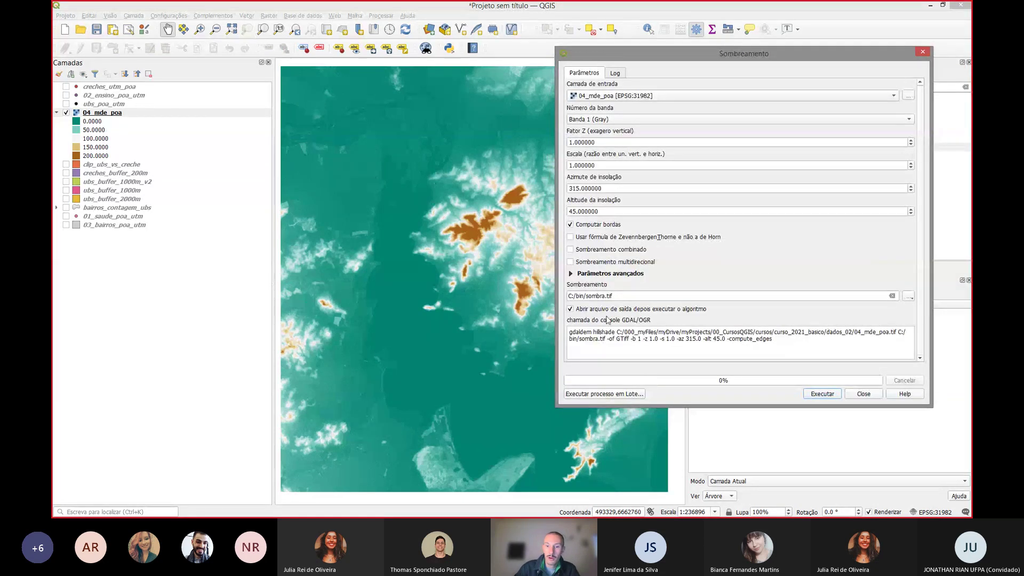
{"action": "left_click", "coordinate": [824, 395]}
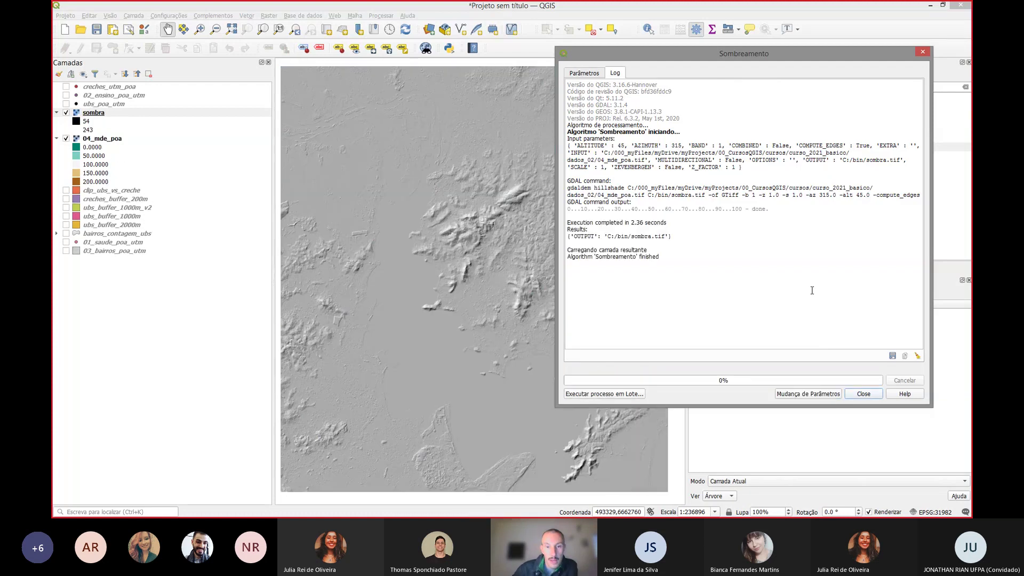
{"action": "left_click", "coordinate": [870, 395]}
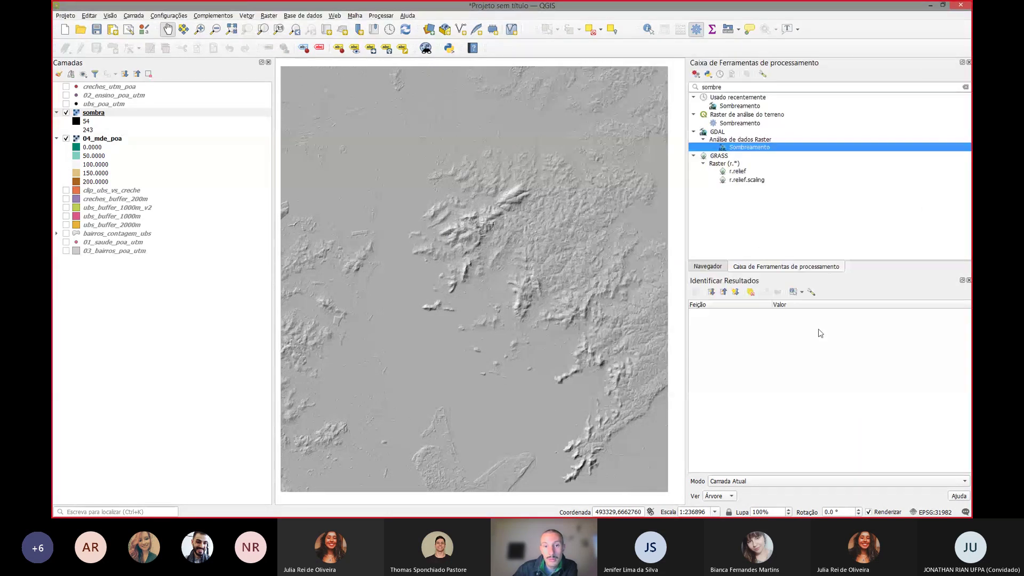
Step: Examine the hillshade's relief across the central hills, the western and northern lowlands and the southern shoreline
{"action": "left_click_drag", "start_coordinate": [411, 153], "coordinate": [420, 153]}
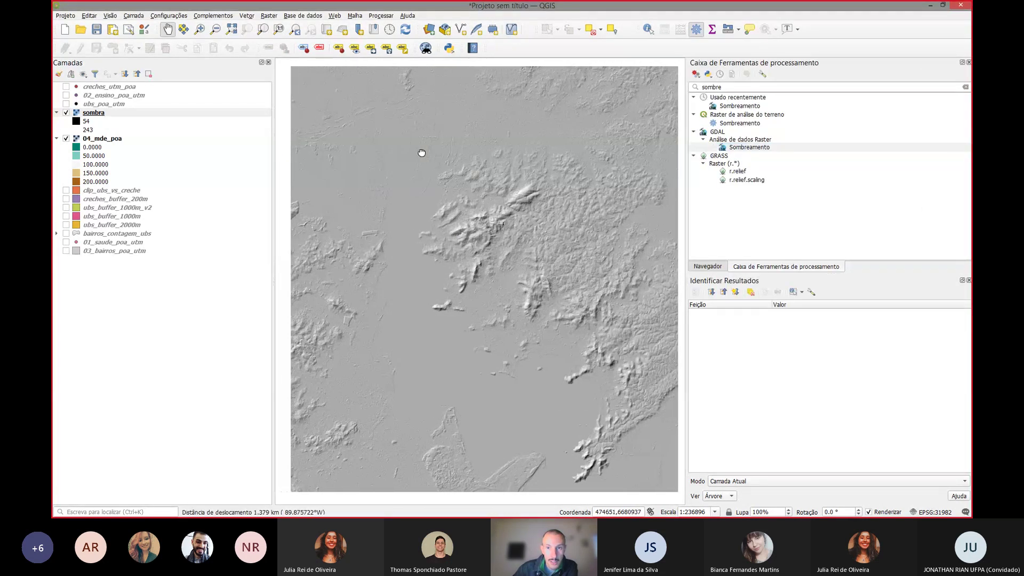
{"action": "scroll", "coordinate": [522, 177], "scroll_direction": "up", "scroll_amount": 1}
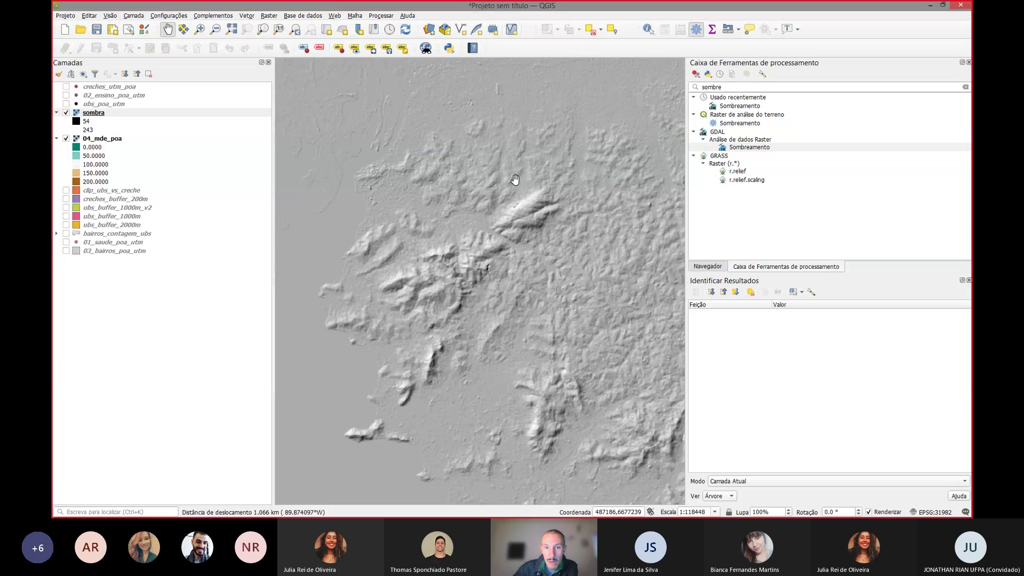
{"action": "left_click_drag", "start_coordinate": [451, 140], "coordinate": [493, 134]}
{"action": "left_click_drag", "start_coordinate": [564, 366], "coordinate": [550, 341]}
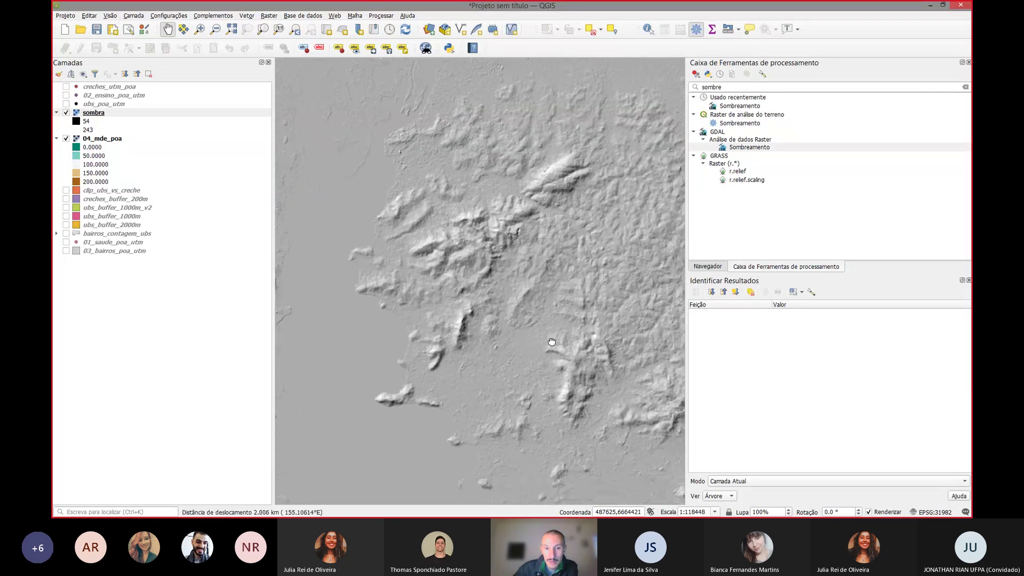
{"action": "left_click_drag", "start_coordinate": [491, 418], "coordinate": [477, 356]}
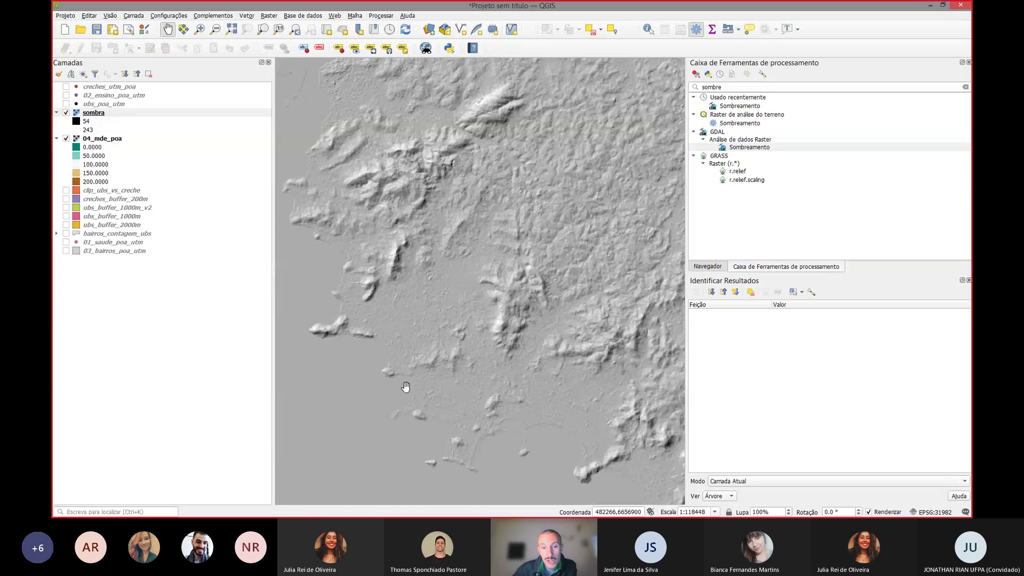
{"action": "mouse_move", "coordinate": [341, 157]}
{"action": "left_mouse_down"}
{"action": "mouse_move", "coordinate": [371, 170]}
{"action": "mouse_move", "coordinate": [338, 171]}
{"action": "left_mouse_up"}
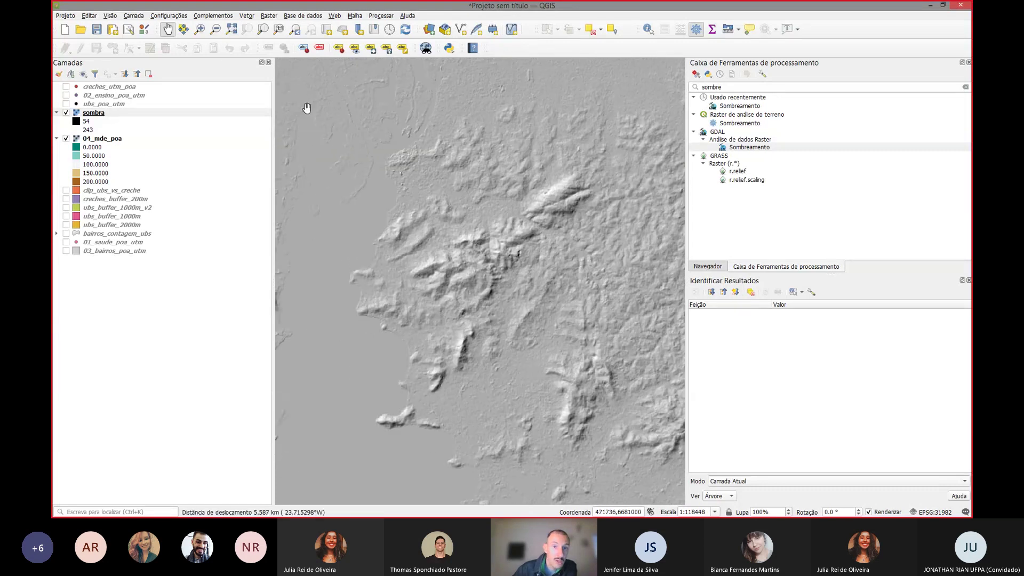
{"action": "left_click_drag", "start_coordinate": [304, 107], "coordinate": [416, 187]}
{"action": "left_click_drag", "start_coordinate": [334, 218], "coordinate": [496, 242]}
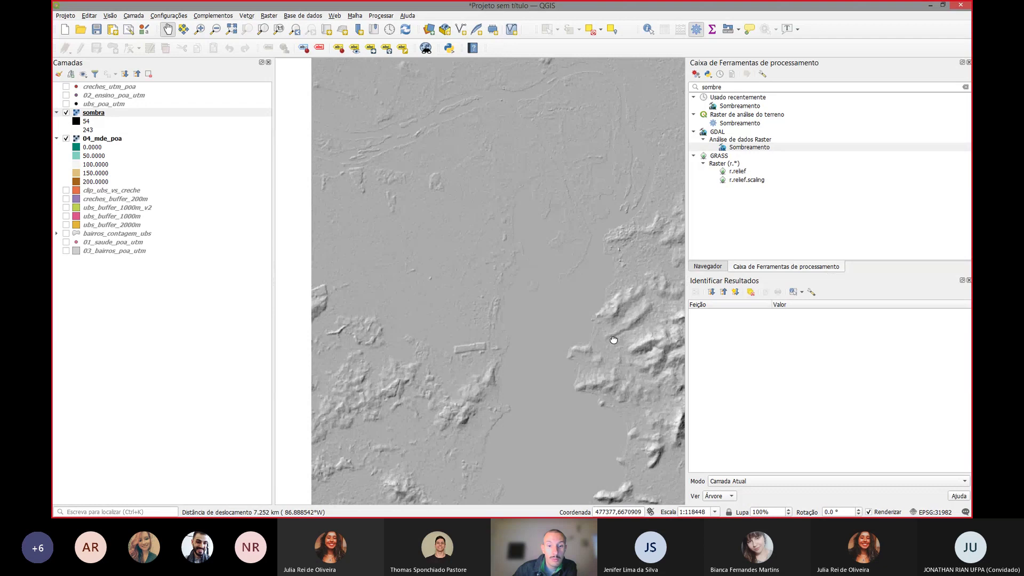
{"action": "left_click_drag", "start_coordinate": [613, 341], "coordinate": [493, 256]}
{"action": "left_click_drag", "start_coordinate": [599, 406], "coordinate": [496, 379]}
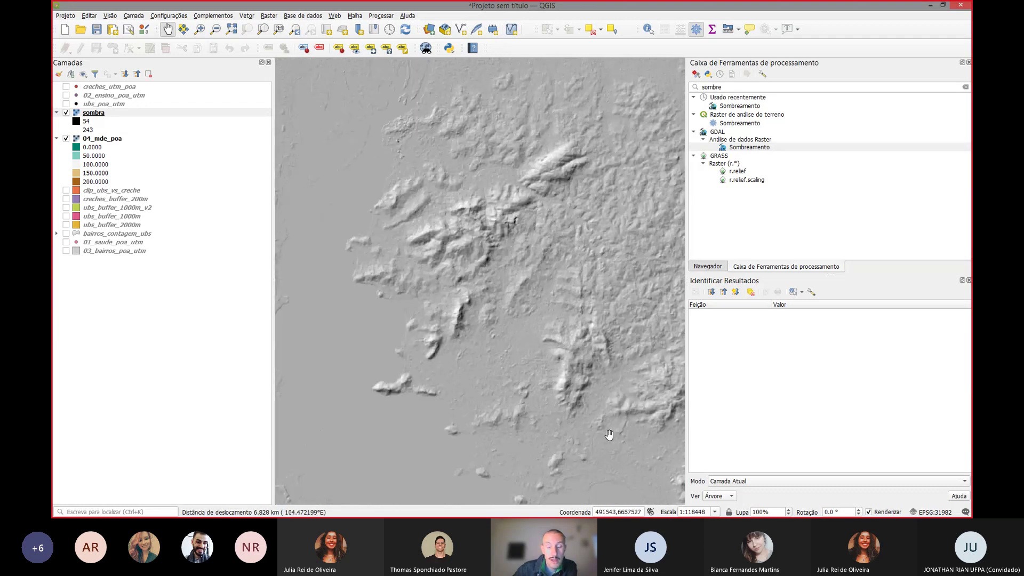
{"action": "left_click_drag", "start_coordinate": [610, 434], "coordinate": [555, 320]}
{"action": "left_click_drag", "start_coordinate": [613, 336], "coordinate": [569, 224]}
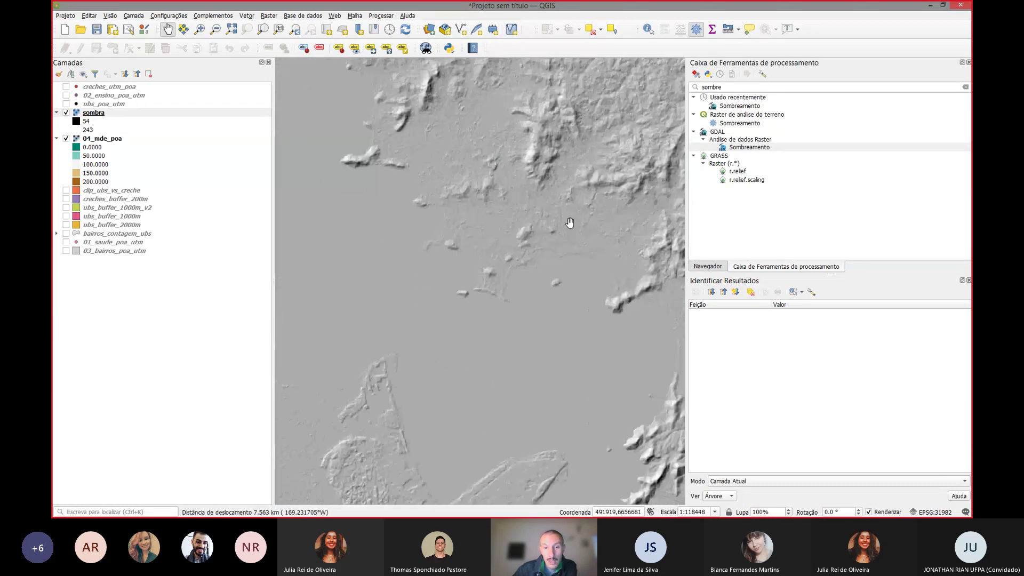
{"action": "left_click_drag", "start_coordinate": [347, 337], "coordinate": [473, 336]}
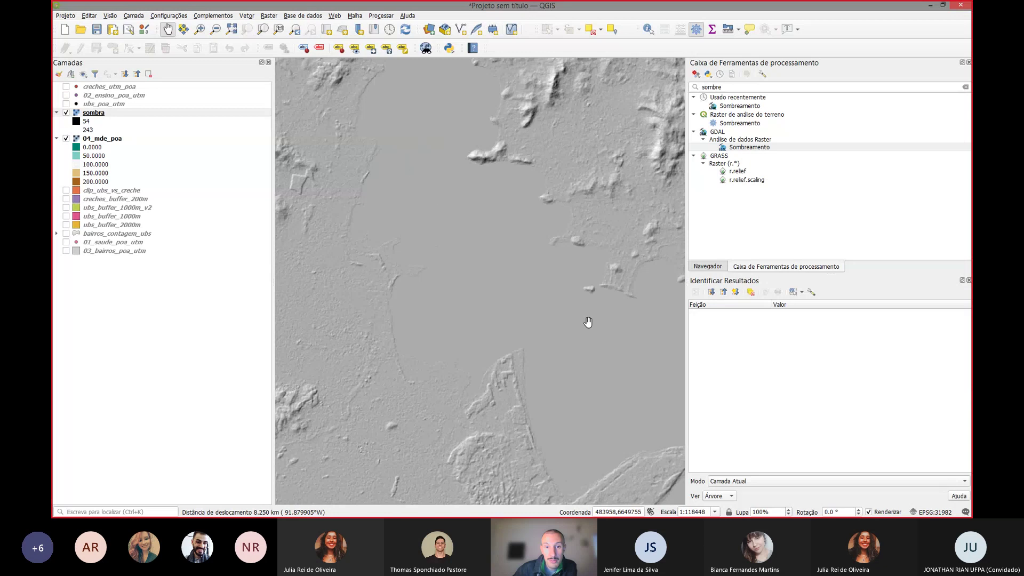
{"action": "left_click_drag", "start_coordinate": [587, 319], "coordinate": [515, 410]}
{"action": "left_click_drag", "start_coordinate": [568, 123], "coordinate": [563, 218]}
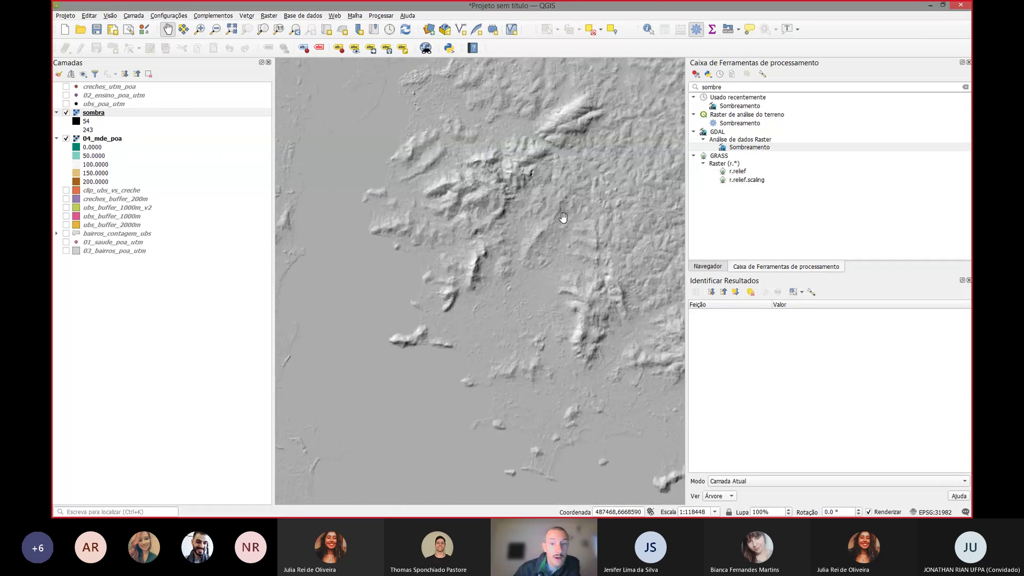
{"action": "scroll", "coordinate": [501, 231], "scroll_direction": "down", "scroll_amount": 1}
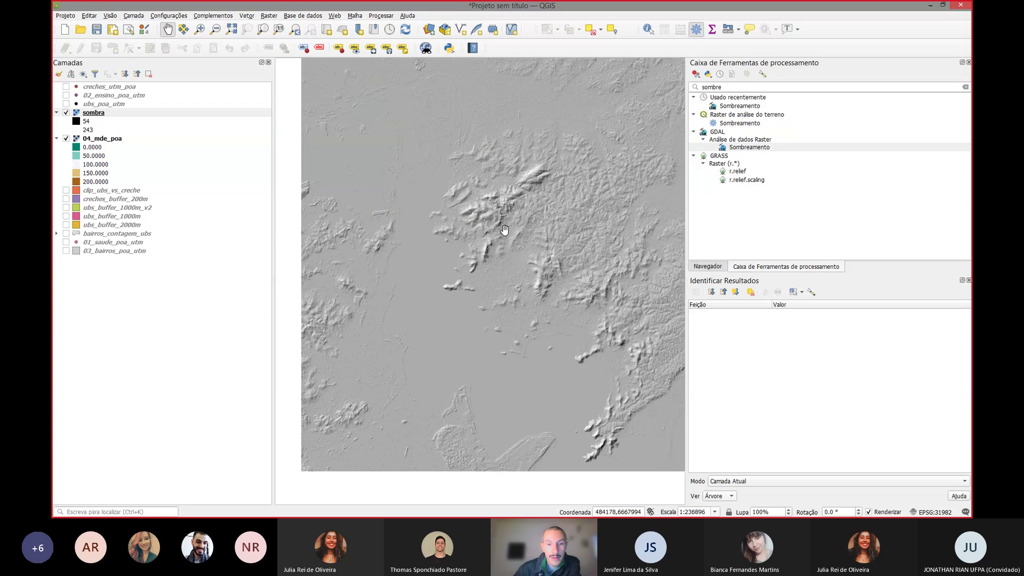
{"action": "left_click_drag", "start_coordinate": [485, 216], "coordinate": [459, 239]}
Step: Collapse the legends of the sombra and 04_mde_poa layers
{"action": "left_click", "coordinate": [109, 140]}
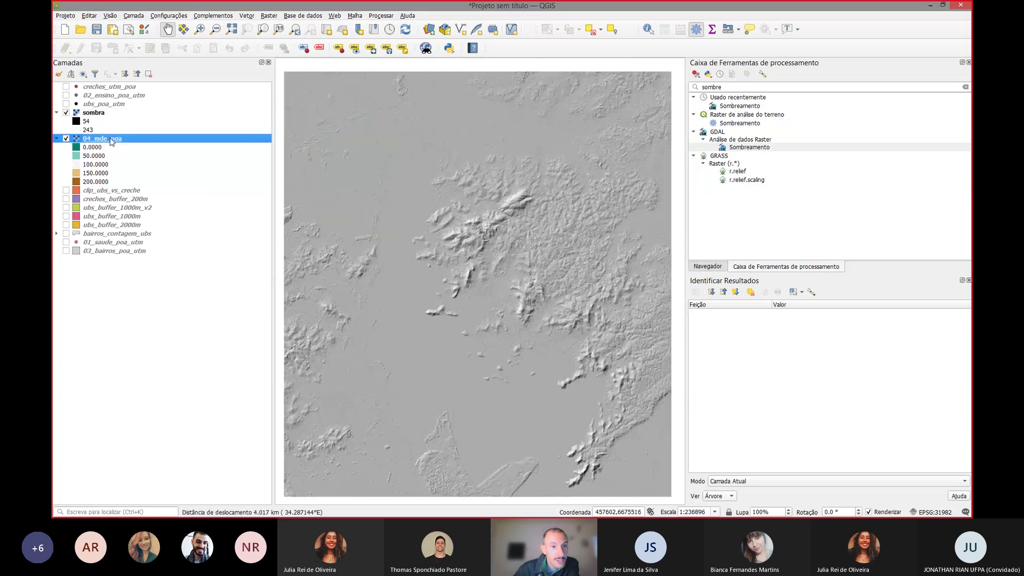
{"action": "right_click", "coordinate": [110, 141]}
{"action": "left_click", "coordinate": [112, 144]}
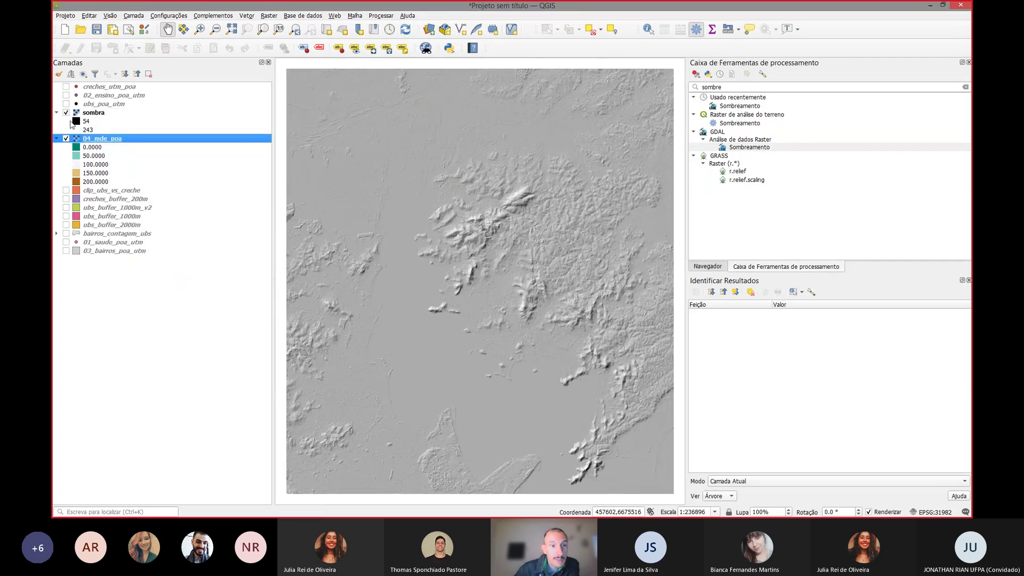
{"action": "left_click", "coordinate": [56, 113]}
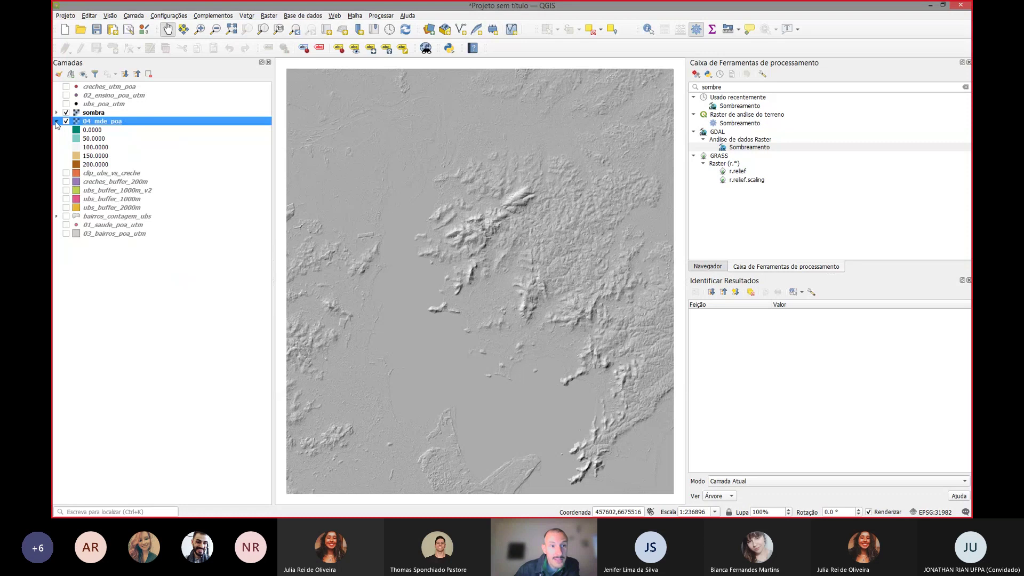
{"action": "left_click", "coordinate": [56, 122]}
Step: Set the sombra layer's global opacity to about 36.3% so the elevation colours below show through
{"action": "left_click", "coordinate": [75, 113]}
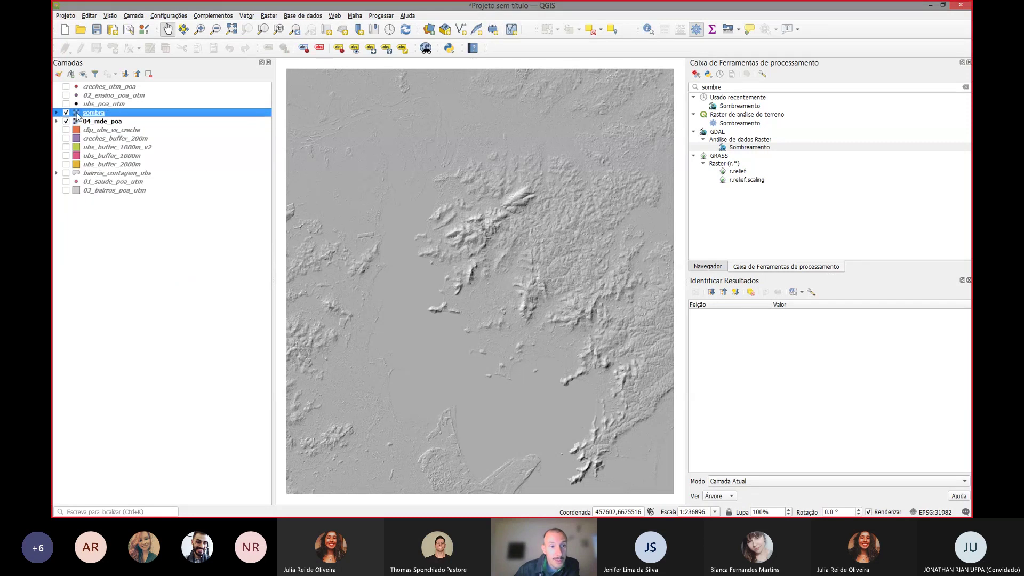
{"action": "right_click", "coordinate": [77, 115]}
{"action": "left_click", "coordinate": [171, 291]}
{"action": "left_click_drag", "start_coordinate": [585, 33], "coordinate": [642, 37]}
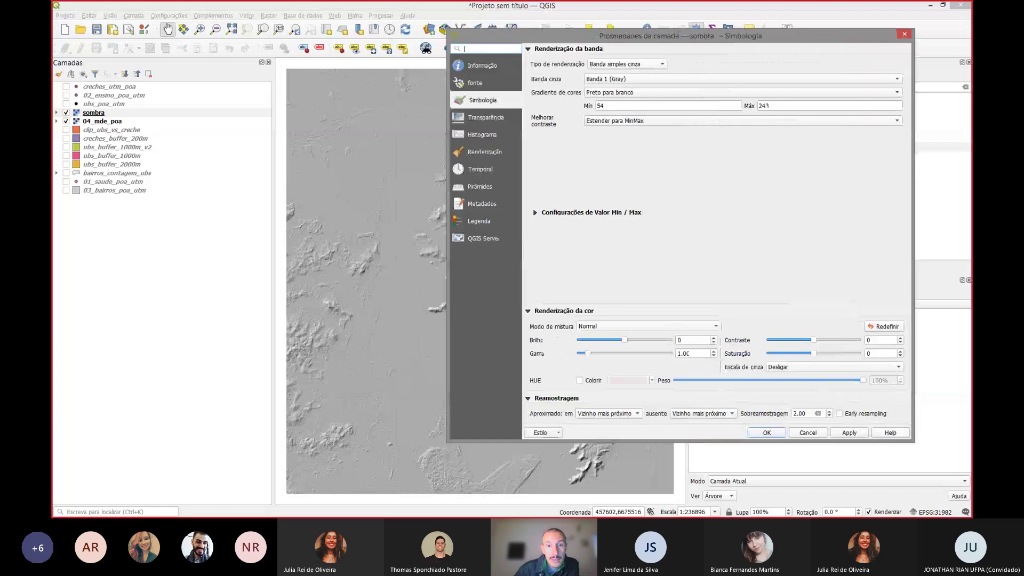
{"action": "left_click", "coordinate": [485, 117]}
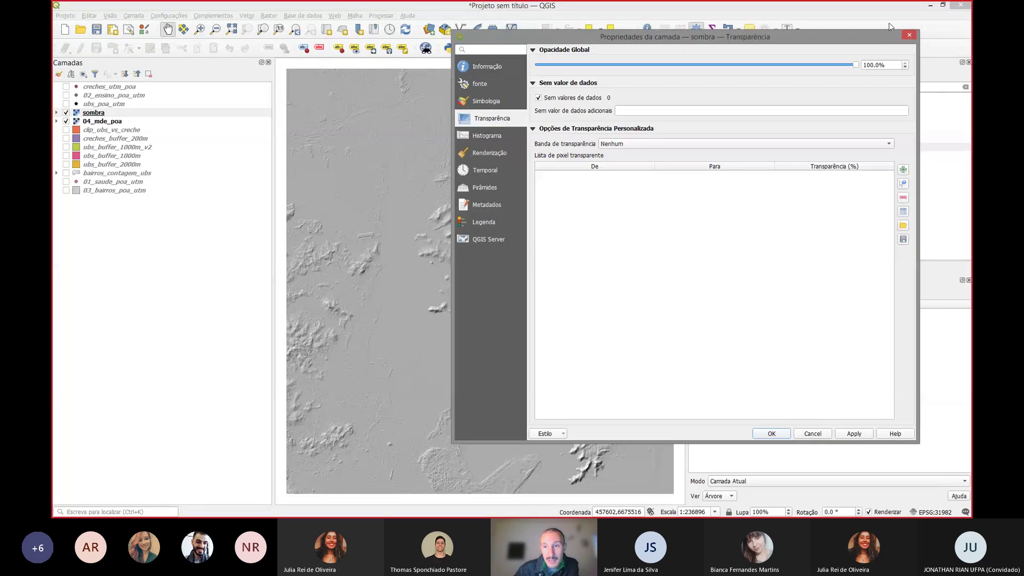
{"action": "left_click_drag", "start_coordinate": [856, 66], "coordinate": [653, 64]}
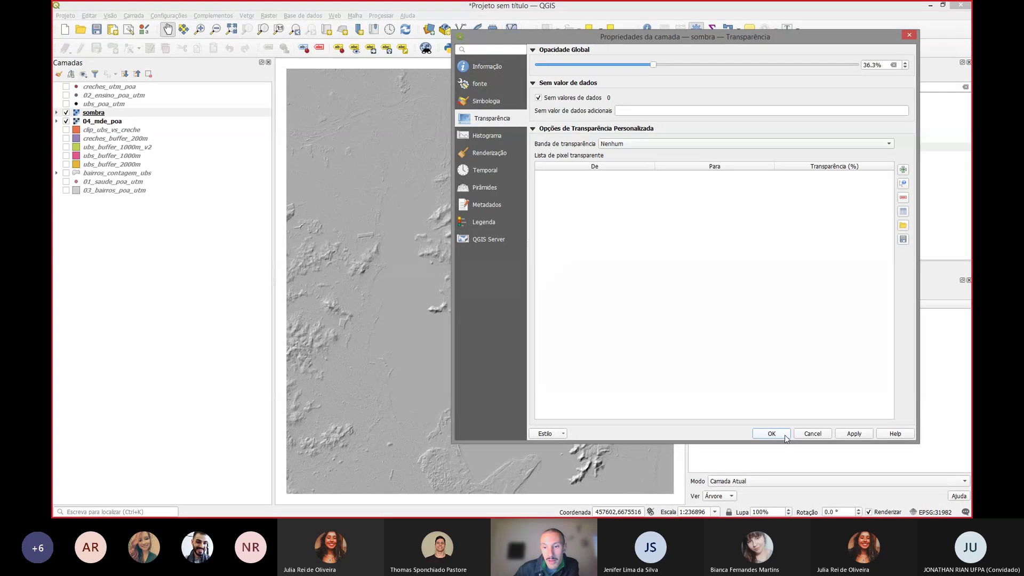
{"action": "left_click", "coordinate": [854, 434]}
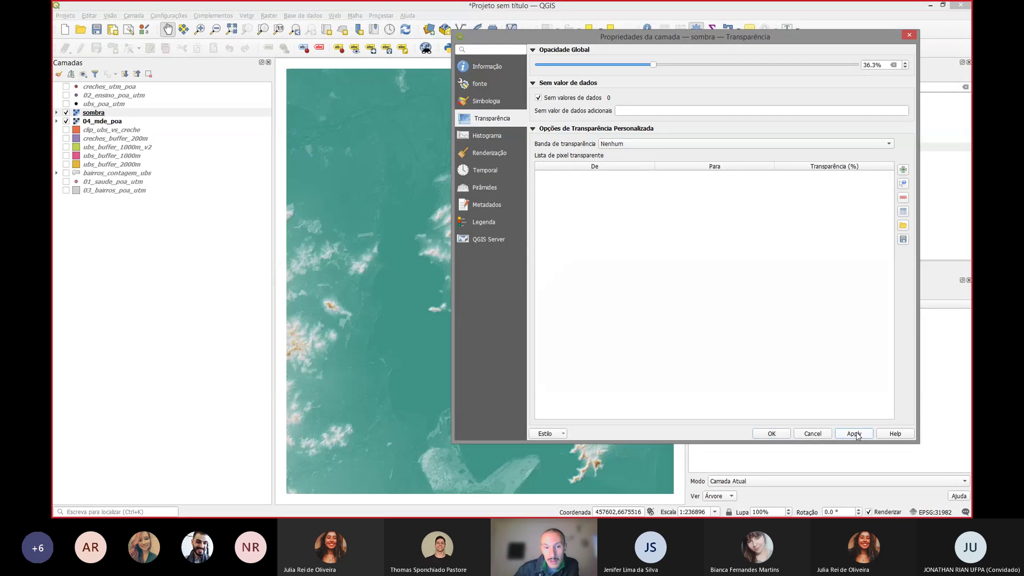
{"action": "left_click", "coordinate": [776, 434]}
Step: Examine the coloured elevation combined with the semi-transparent hillshade, from the central hills to the raster's eastern edge
{"action": "scroll", "coordinate": [503, 204], "scroll_direction": "up", "scroll_amount": 1}
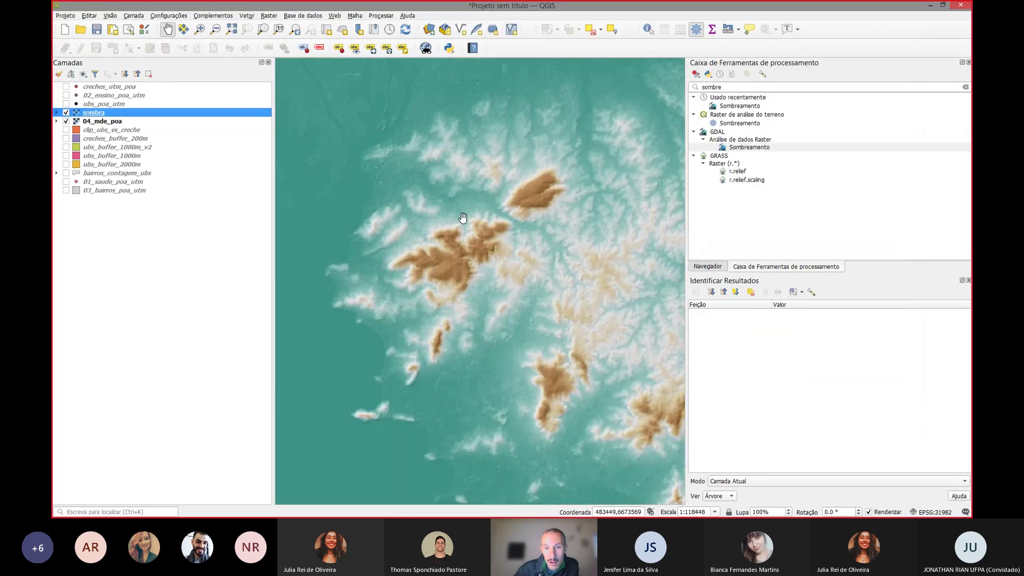
{"action": "scroll", "coordinate": [436, 275], "scroll_direction": "up", "scroll_amount": 1}
{"action": "scroll", "coordinate": [385, 236], "scroll_direction": "down", "scroll_amount": 1}
{"action": "left_click_drag", "start_coordinate": [616, 313], "coordinate": [538, 269]}
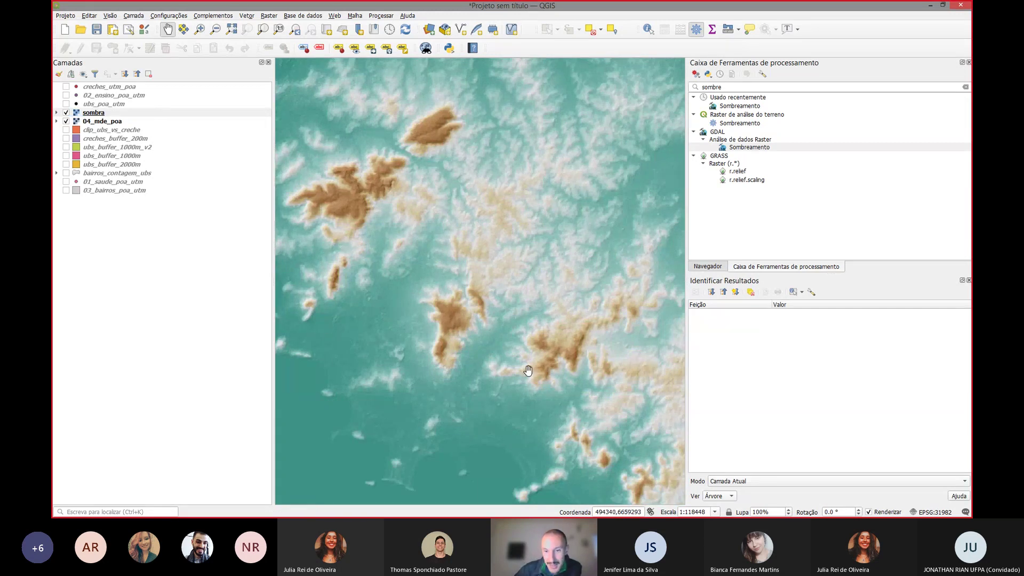
{"action": "left_click_drag", "start_coordinate": [528, 370], "coordinate": [499, 322]}
{"action": "left_click_drag", "start_coordinate": [526, 114], "coordinate": [537, 240]}
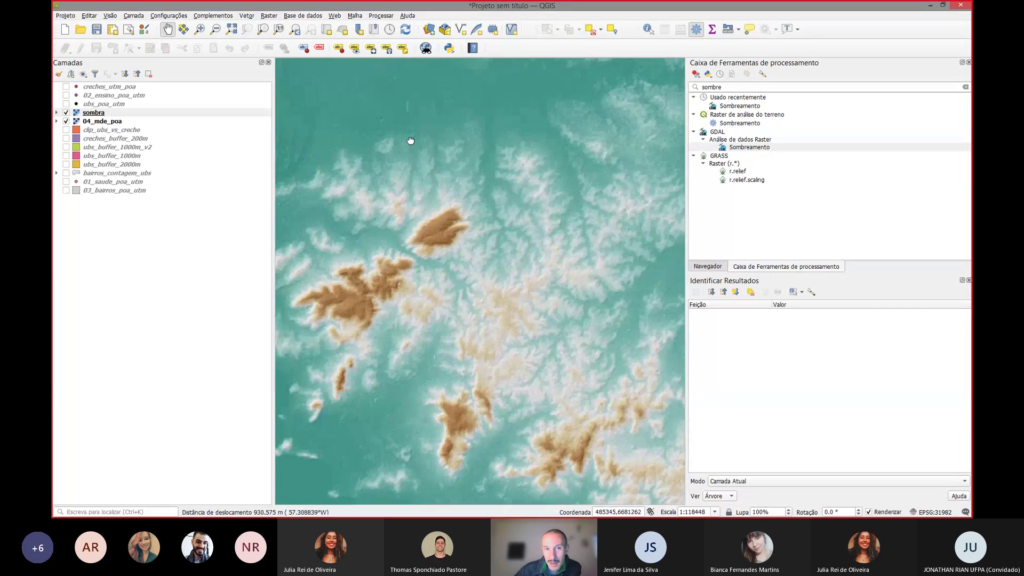
{"action": "left_click_drag", "start_coordinate": [411, 141], "coordinate": [504, 174]}
{"action": "left_click_drag", "start_coordinate": [410, 329], "coordinate": [399, 215]}
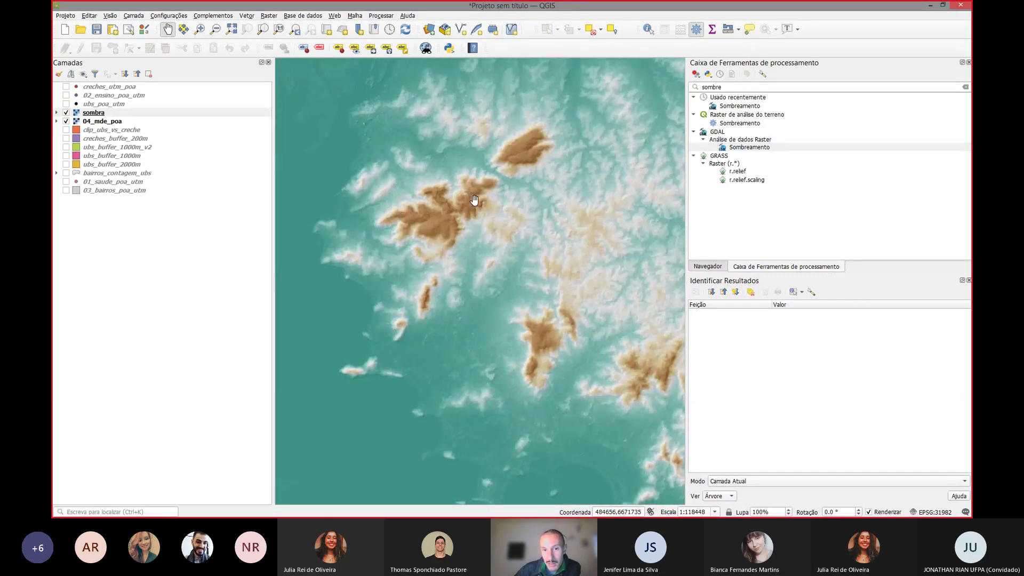
{"action": "scroll", "coordinate": [474, 200], "scroll_direction": "up", "scroll_amount": 1}
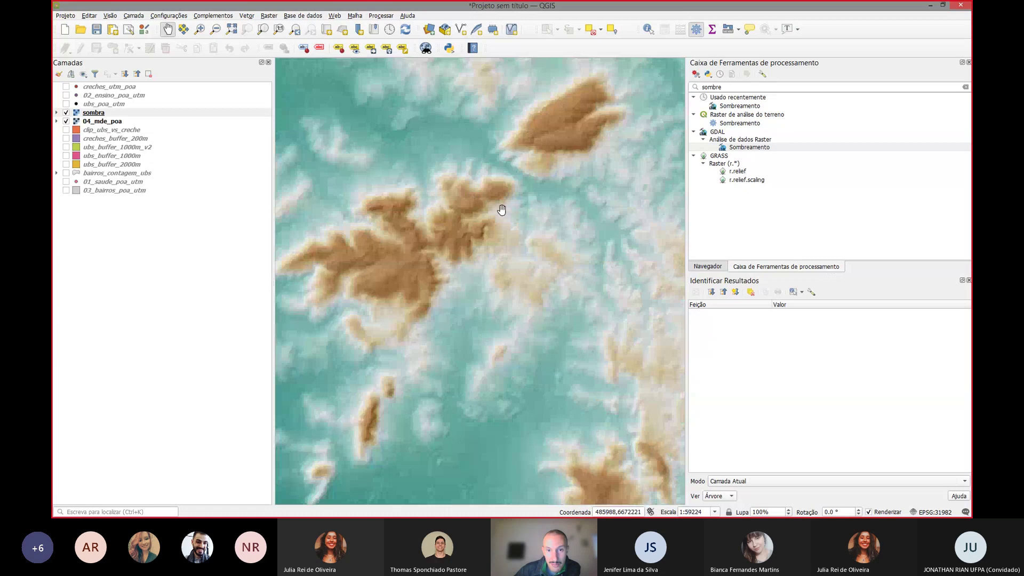
{"action": "scroll", "coordinate": [501, 210], "scroll_direction": "down", "scroll_amount": 1}
{"action": "left_click_drag", "start_coordinate": [546, 193], "coordinate": [507, 208]}
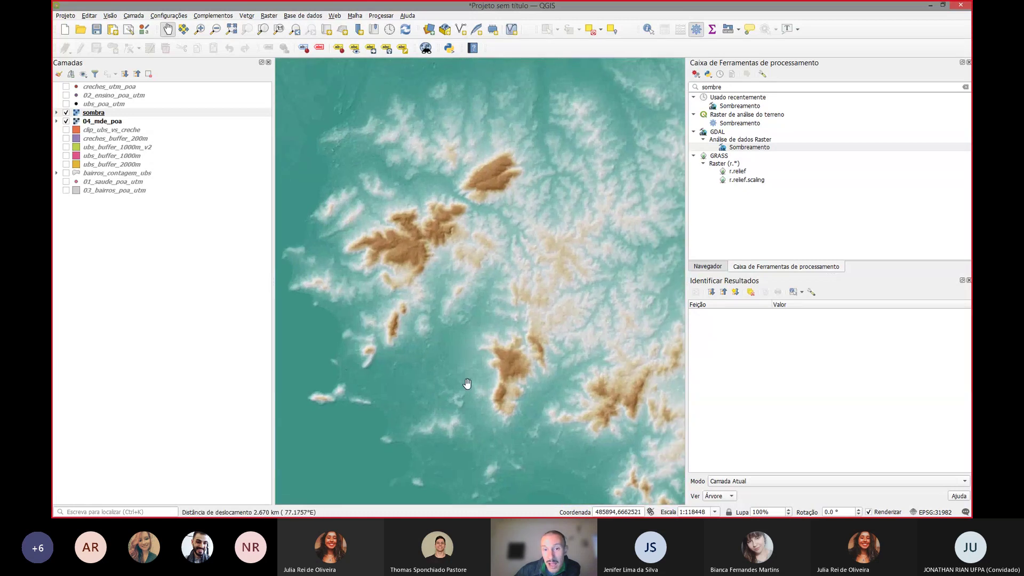
{"action": "left_click_drag", "start_coordinate": [589, 451], "coordinate": [475, 367]}
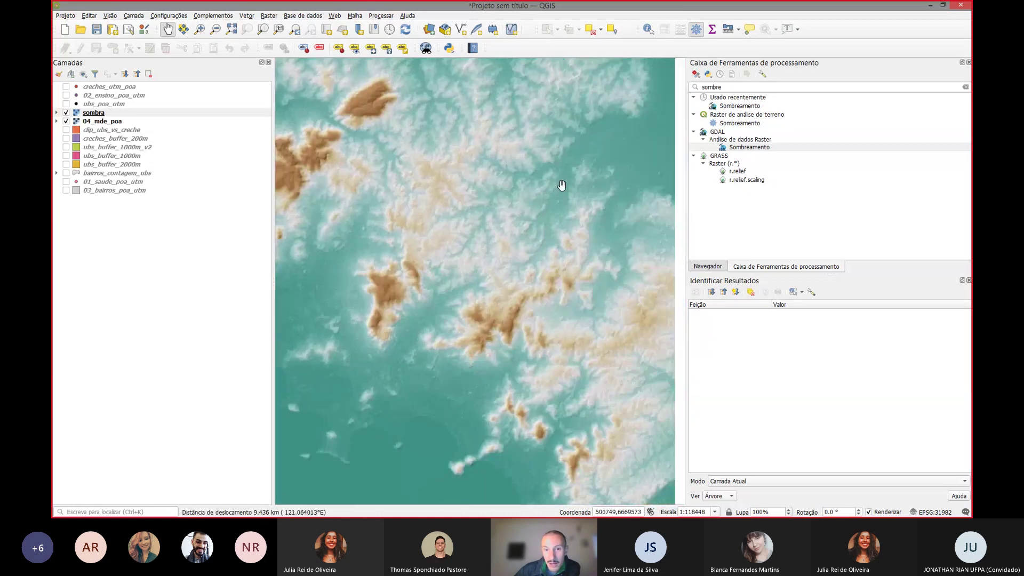
{"action": "left_click_drag", "start_coordinate": [562, 185], "coordinate": [507, 256]}
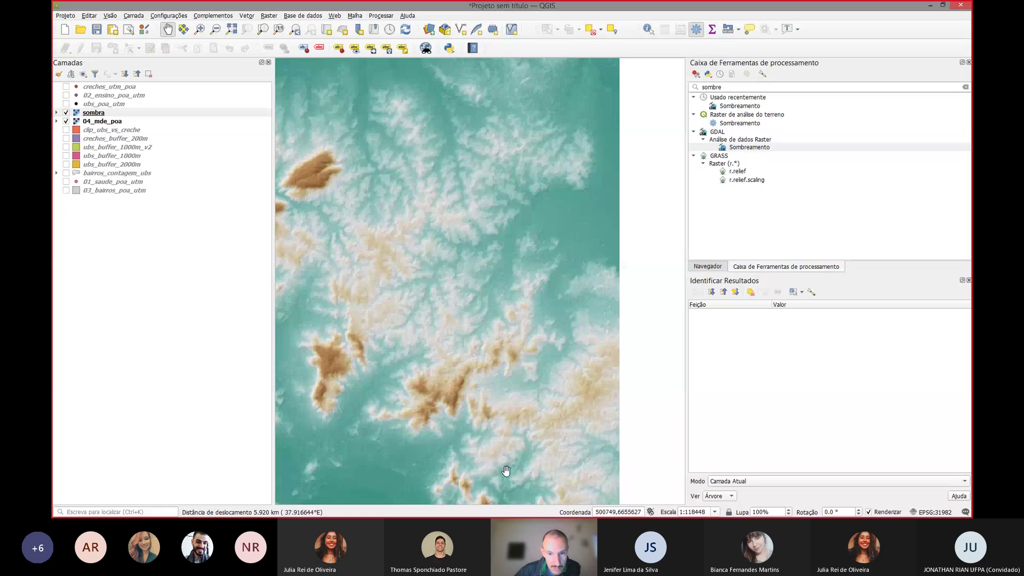
Step: Examine the shaded elevation from the southeastern hills across to the central hills and the northwestern lowlands
{"action": "left_click_drag", "start_coordinate": [506, 470], "coordinate": [441, 389]}
{"action": "left_click_drag", "start_coordinate": [405, 281], "coordinate": [501, 266]}
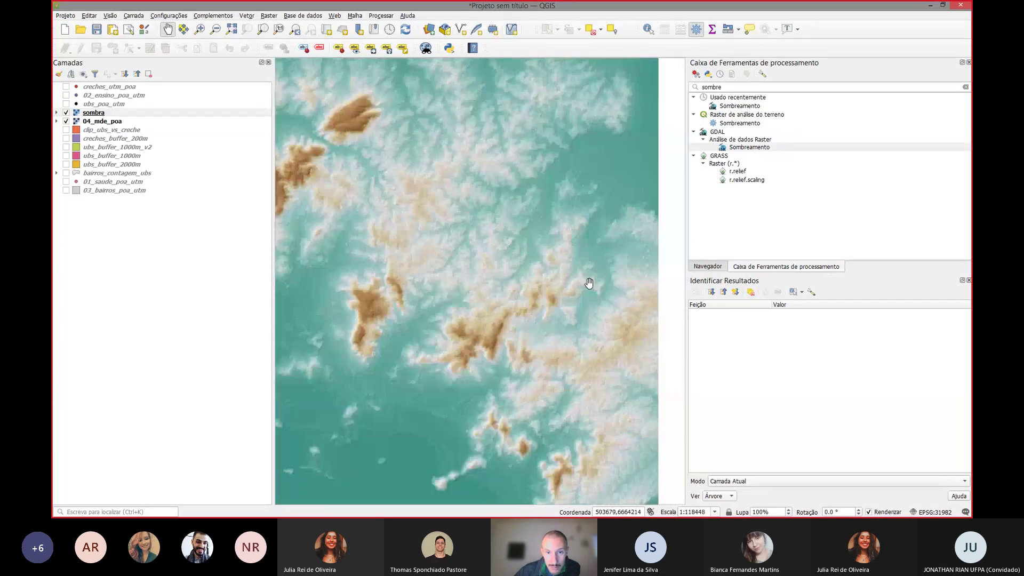
{"action": "left_click_drag", "start_coordinate": [437, 269], "coordinate": [601, 297]}
{"action": "left_click_drag", "start_coordinate": [434, 206], "coordinate": [483, 245]}
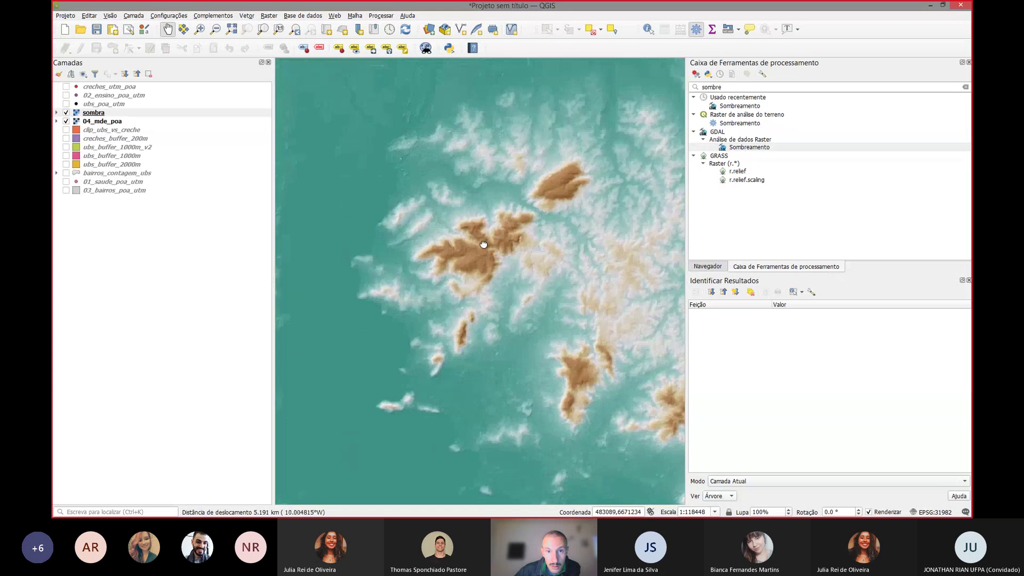
{"action": "scroll", "coordinate": [357, 282], "scroll_direction": "down", "scroll_amount": 1}
{"action": "left_click_drag", "start_coordinate": [363, 279], "coordinate": [414, 237]}
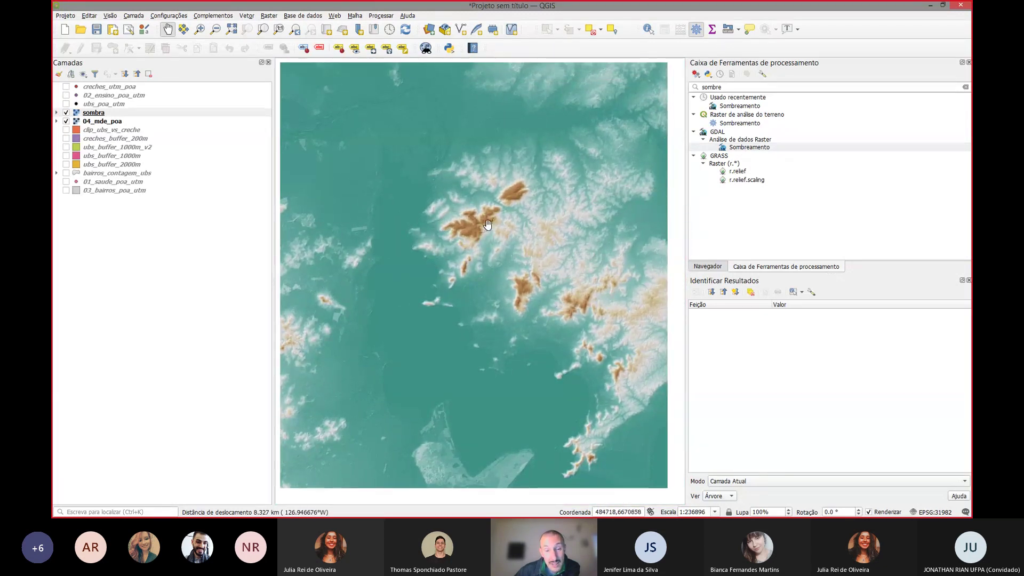
{"action": "scroll", "coordinate": [488, 225], "scroll_direction": "up", "scroll_amount": 1}
{"action": "left_click_drag", "start_coordinate": [425, 249], "coordinate": [454, 250]}
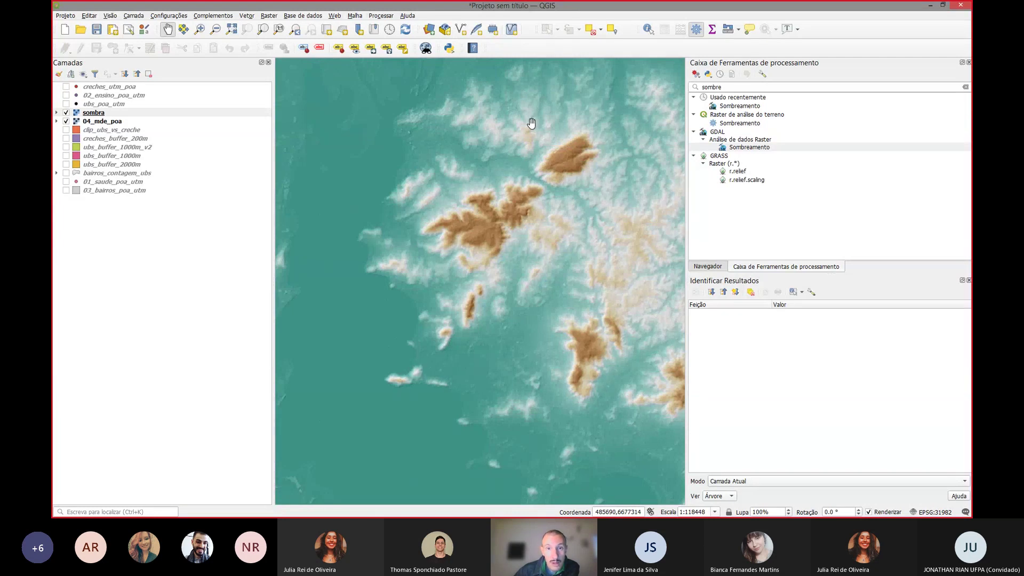
{"action": "scroll", "coordinate": [530, 123], "scroll_direction": "up", "scroll_amount": 1}
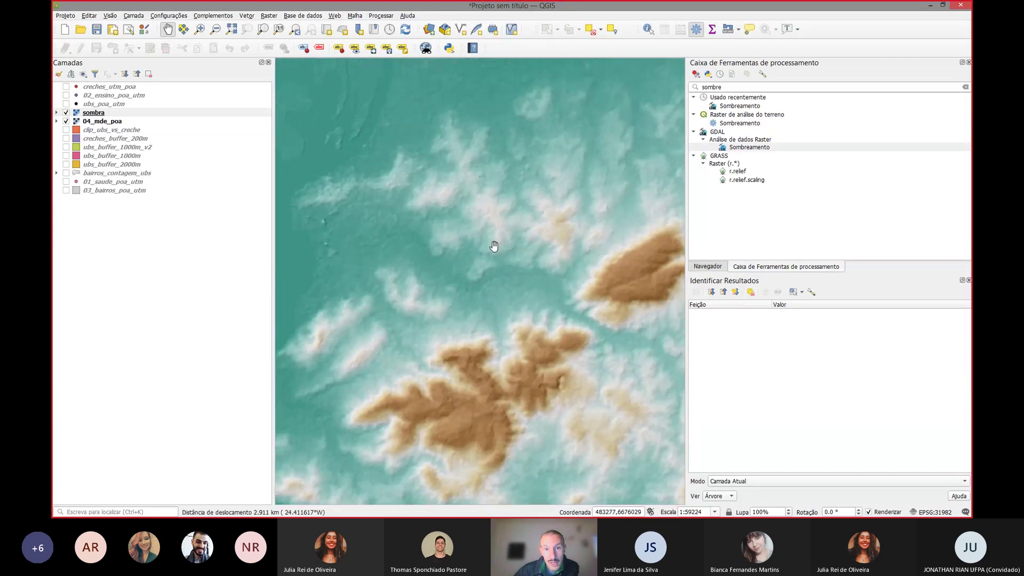
{"action": "scroll", "coordinate": [375, 264], "scroll_direction": "down", "scroll_amount": 1}
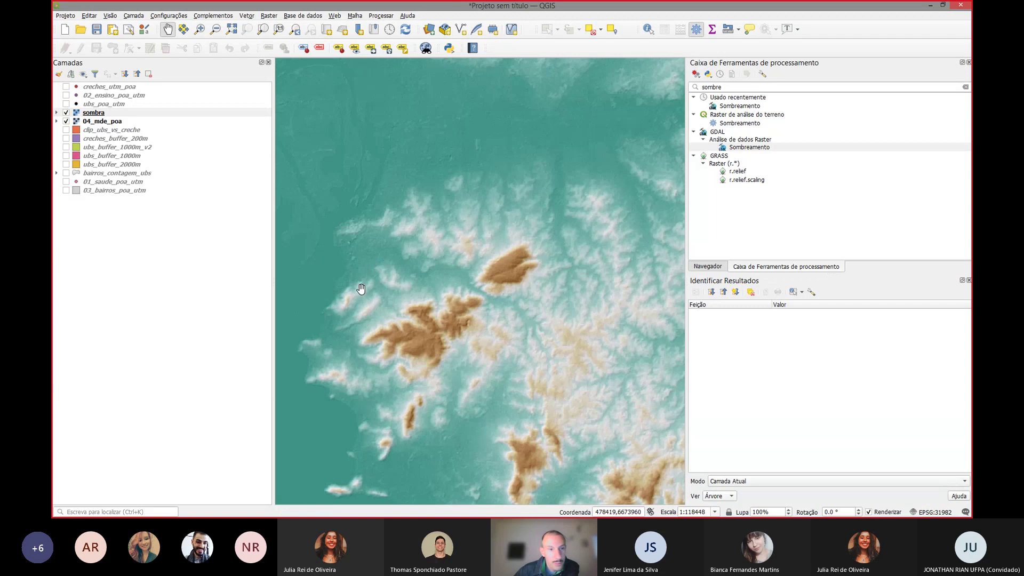
Step: Compare the elevation raster with and without shading by hiding the sombra layer and showing it again
{"action": "right_click", "coordinate": [89, 118]}
{"action": "left_click", "coordinate": [94, 123]}
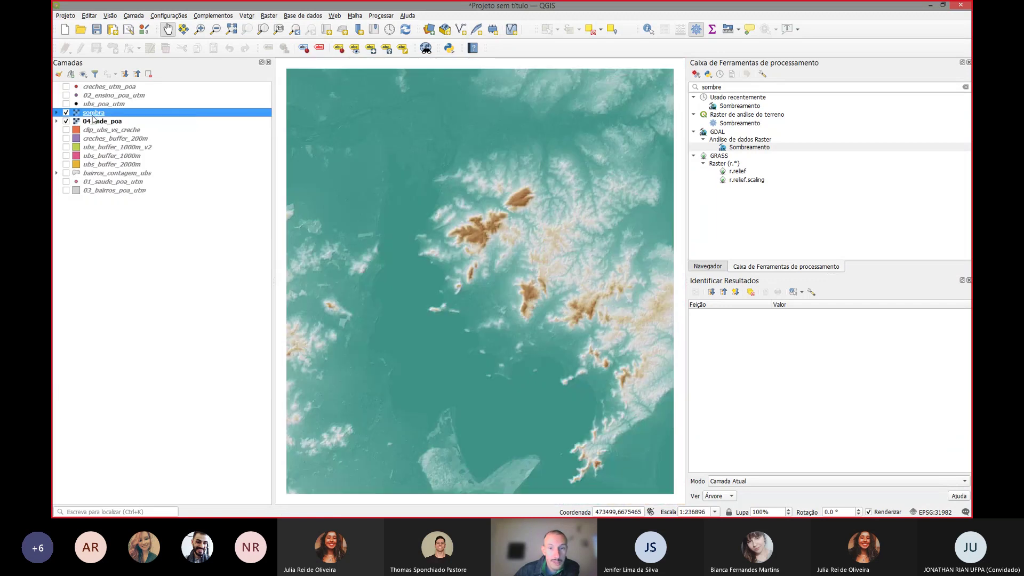
{"action": "left_click", "coordinate": [67, 112]}
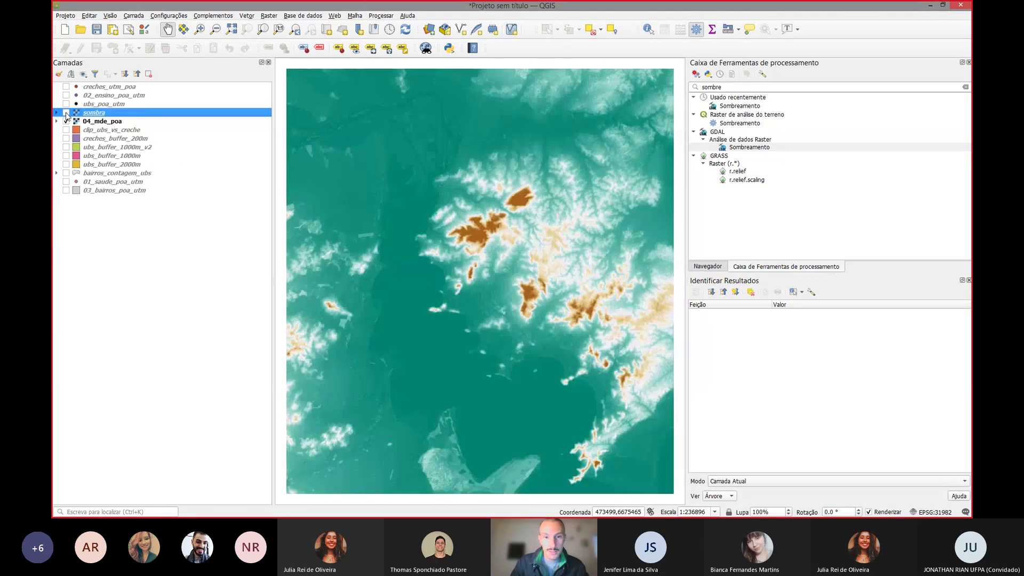
{"action": "left_click", "coordinate": [67, 112]}
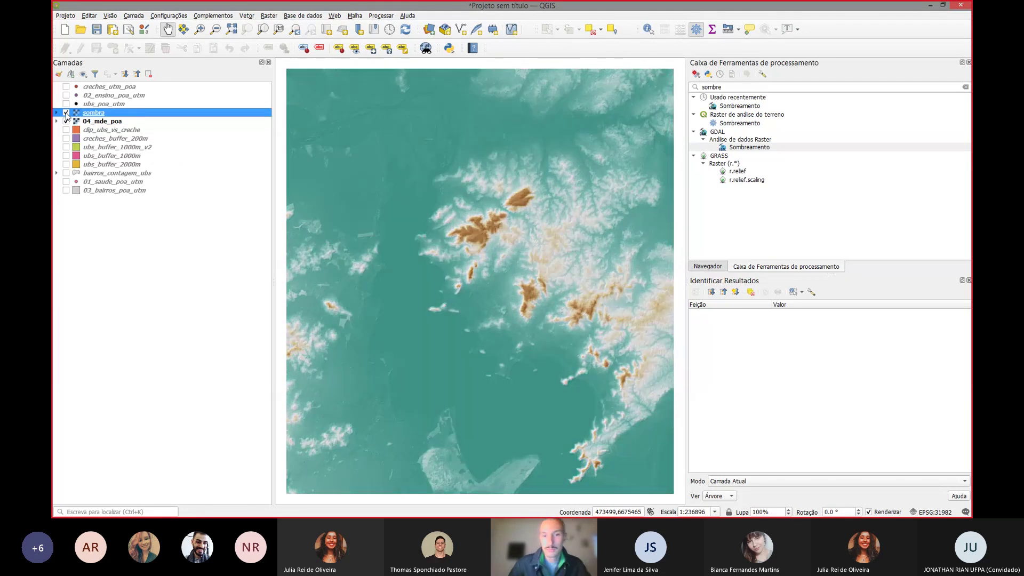
{"action": "scroll", "coordinate": [536, 222], "scroll_direction": "up", "scroll_amount": 1}
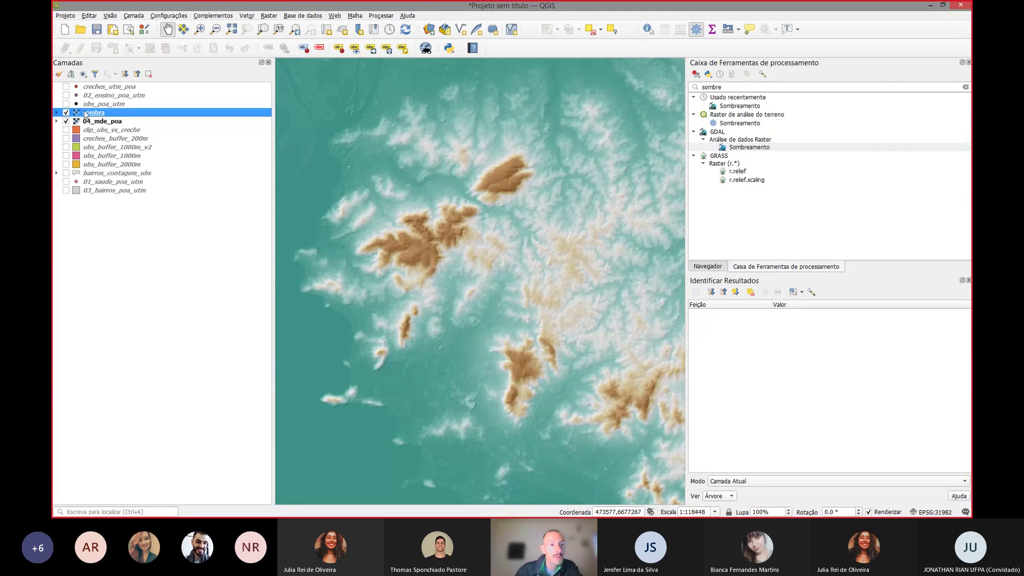
Step: Hide the sombra layer and examine the central hills in 04_mde_poa without shading
{"action": "left_click", "coordinate": [66, 112]}
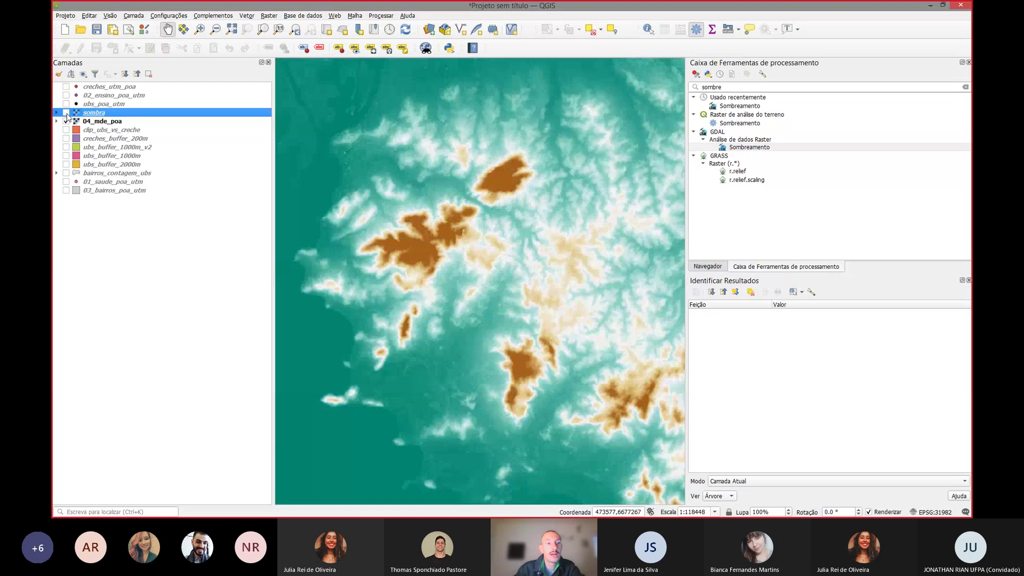
{"action": "left_click", "coordinate": [100, 123]}
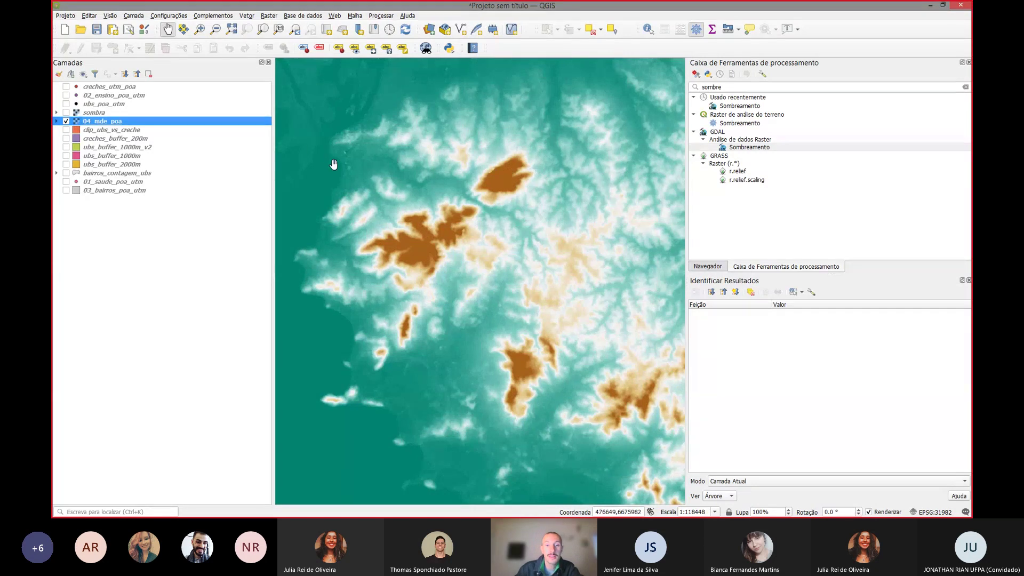
{"action": "scroll", "coordinate": [555, 220], "scroll_direction": "up", "scroll_amount": 1}
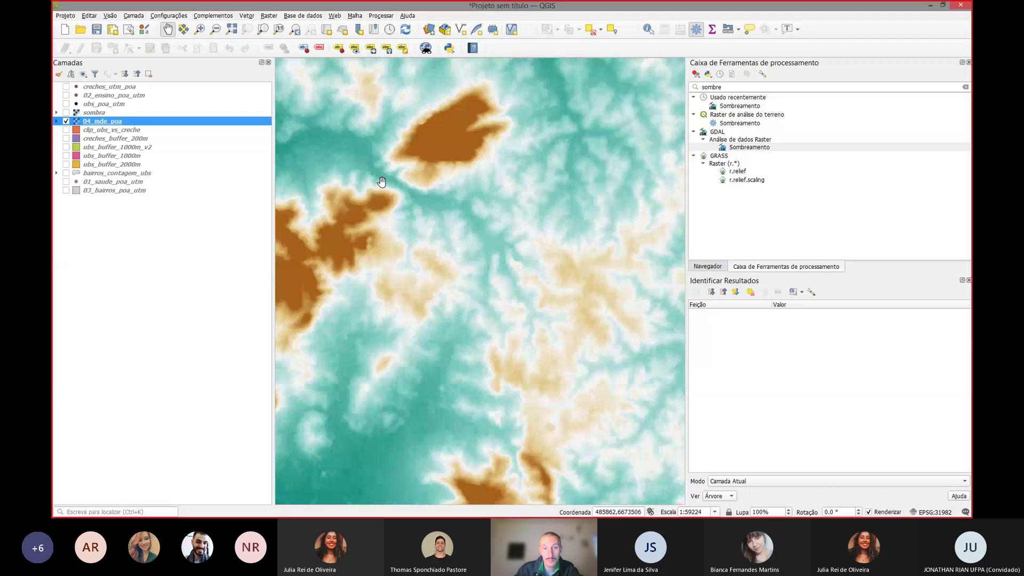
{"action": "left_click_drag", "start_coordinate": [381, 182], "coordinate": [498, 276]}
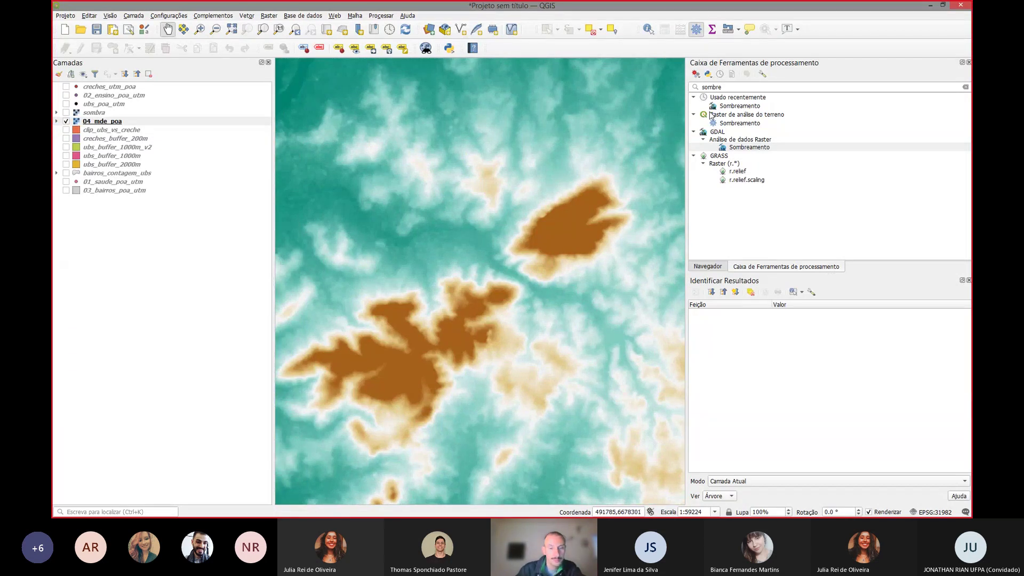
{"action": "key", "text": "alt+Tab"}
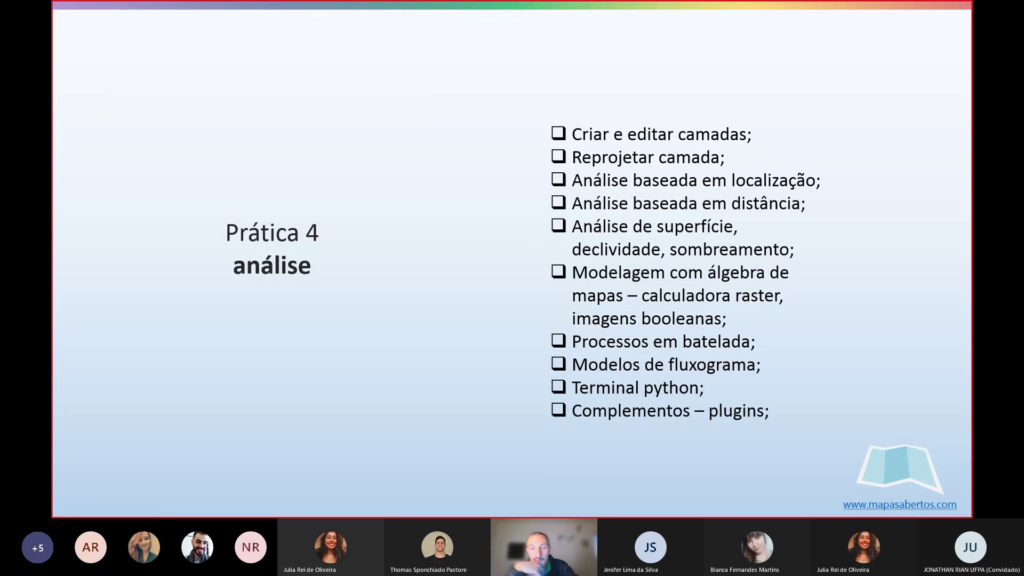
{"action": "key", "text": "alt+Tab"}
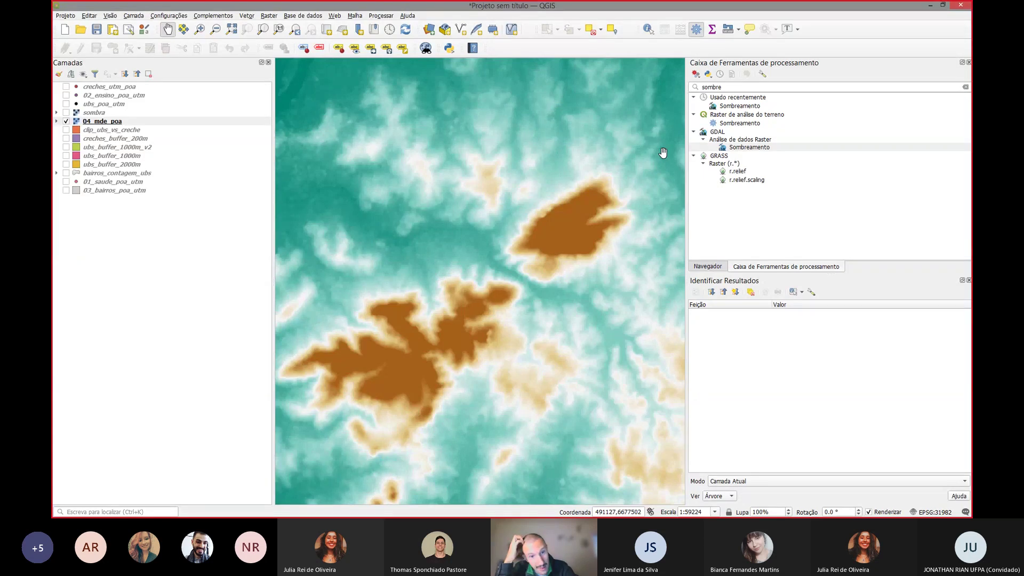
Step: Inspect the individual pixels of 04_mde_poa at close range, north of the central hills
{"action": "scroll", "coordinate": [431, 139], "scroll_direction": "up", "scroll_amount": 3}
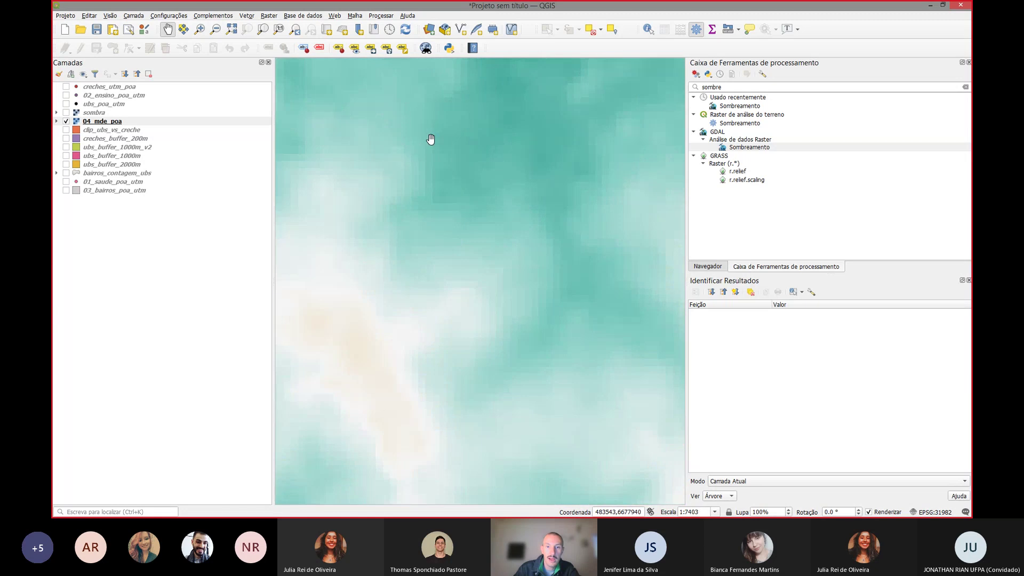
{"action": "scroll", "coordinate": [389, 183], "scroll_direction": "up", "scroll_amount": 2}
{"action": "left_click_drag", "start_coordinate": [337, 257], "coordinate": [549, 211]}
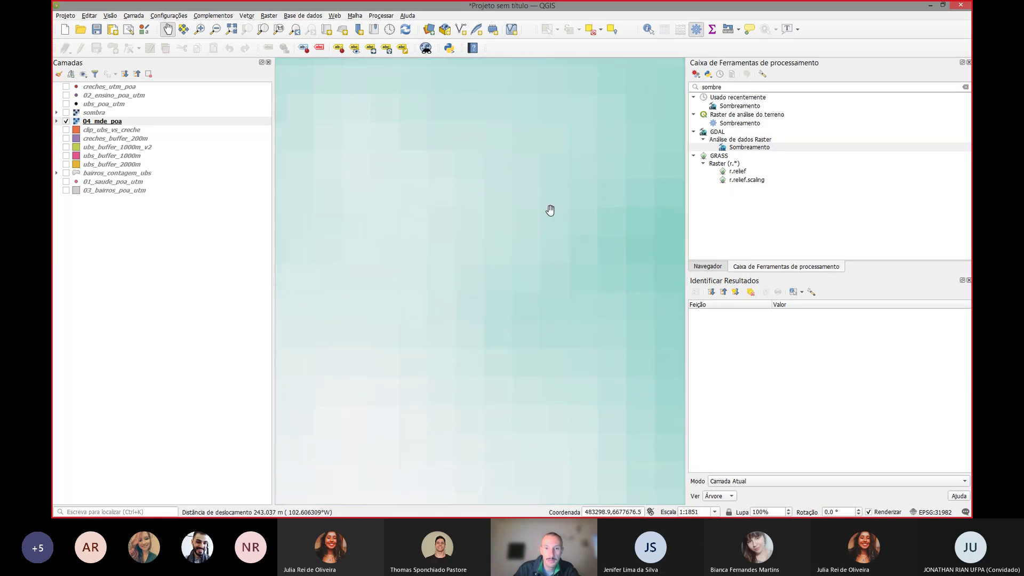
{"action": "scroll", "coordinate": [432, 160], "scroll_direction": "up", "scroll_amount": 1}
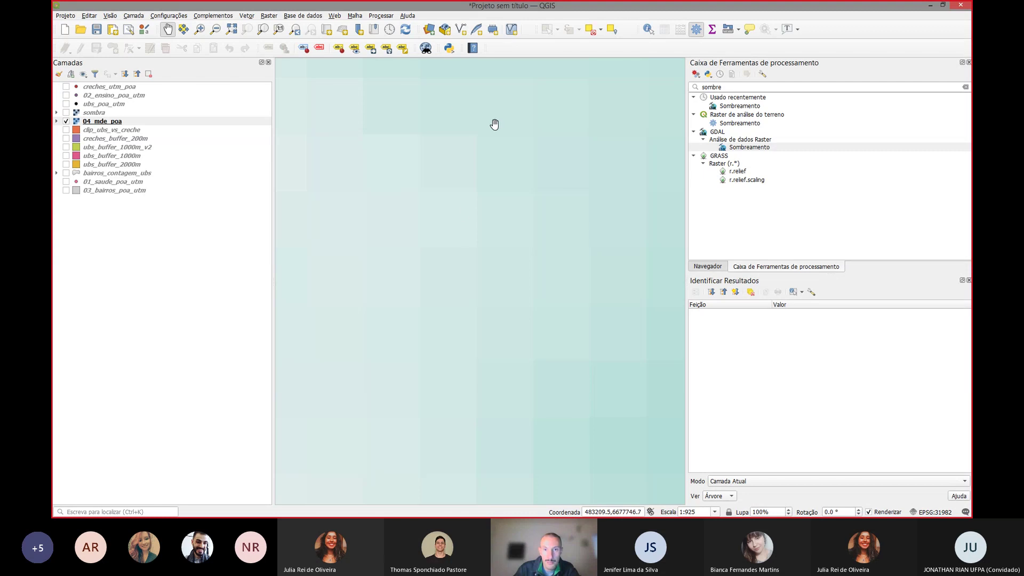
{"action": "scroll", "coordinate": [398, 243], "scroll_direction": "down", "scroll_amount": 2}
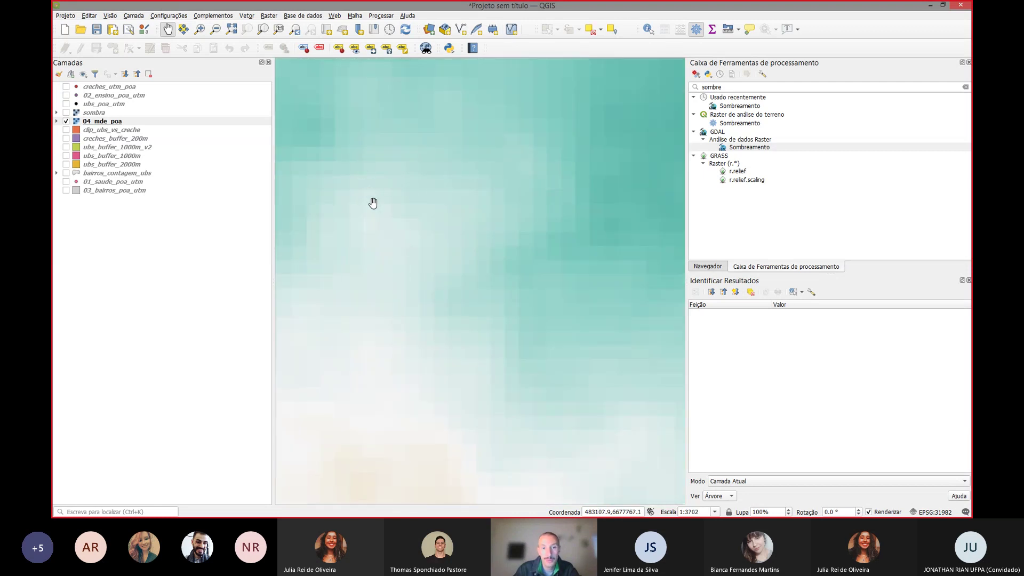
{"action": "left_click_drag", "start_coordinate": [475, 397], "coordinate": [527, 168]}
{"action": "scroll", "coordinate": [527, 168], "scroll_direction": "down", "scroll_amount": 2}
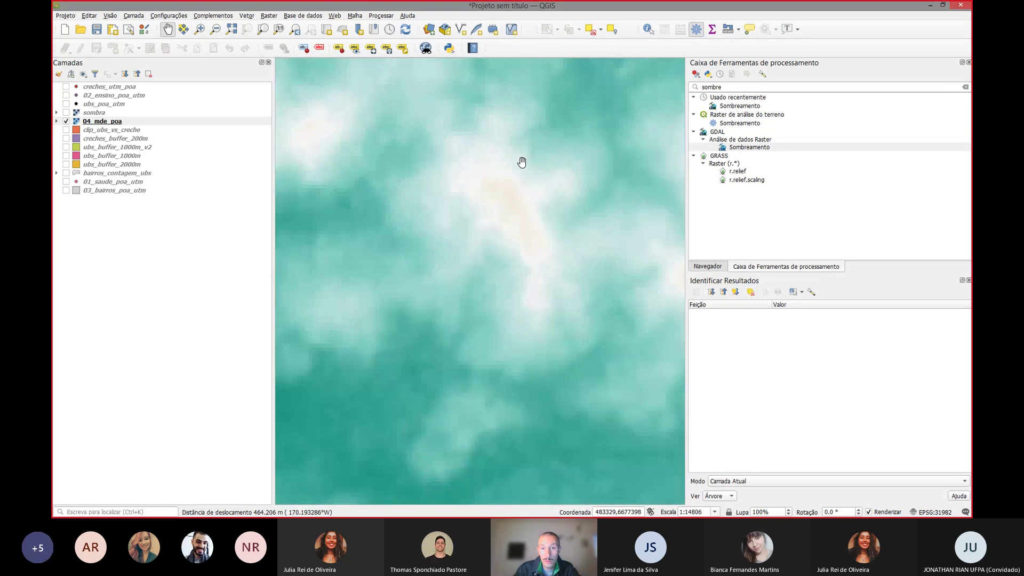
Step: Examine the unshaded elevation from the central hills southwest to the flat lake area and its shoreline peninsula
{"action": "left_click_drag", "start_coordinate": [558, 277], "coordinate": [537, 142]}
{"action": "scroll", "coordinate": [538, 143], "scroll_direction": "down", "scroll_amount": 2}
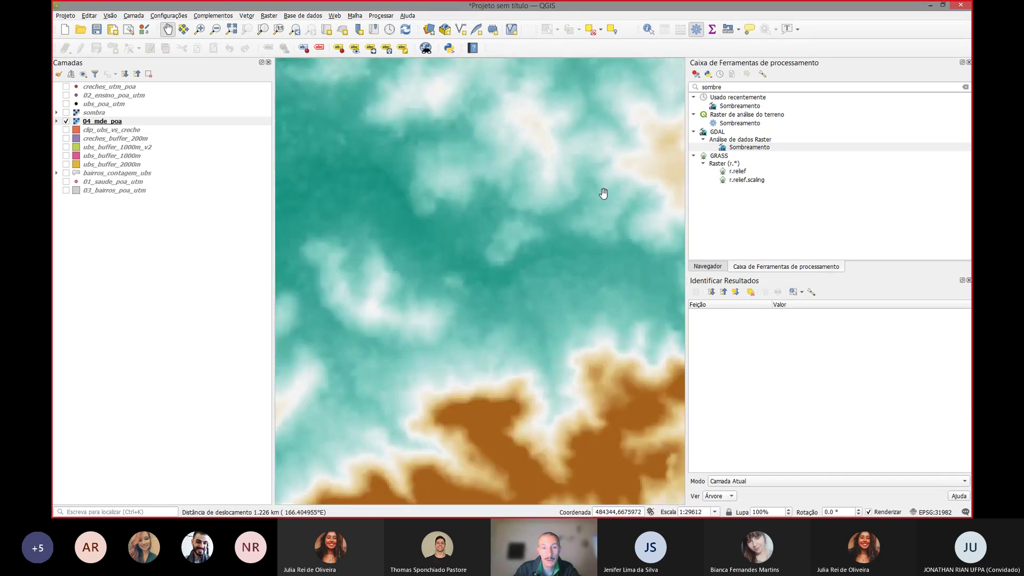
{"action": "left_click_drag", "start_coordinate": [418, 304], "coordinate": [599, 133]}
{"action": "scroll", "coordinate": [467, 317], "scroll_direction": "up", "scroll_amount": 2}
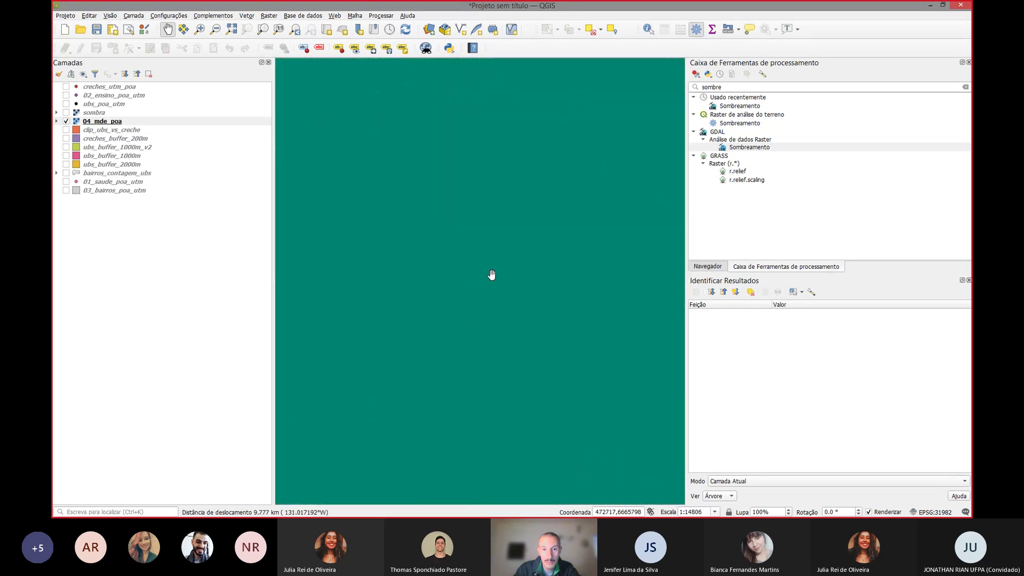
{"action": "scroll", "coordinate": [462, 247], "scroll_direction": "down", "scroll_amount": 2}
{"action": "left_click_drag", "start_coordinate": [509, 292], "coordinate": [453, 160]}
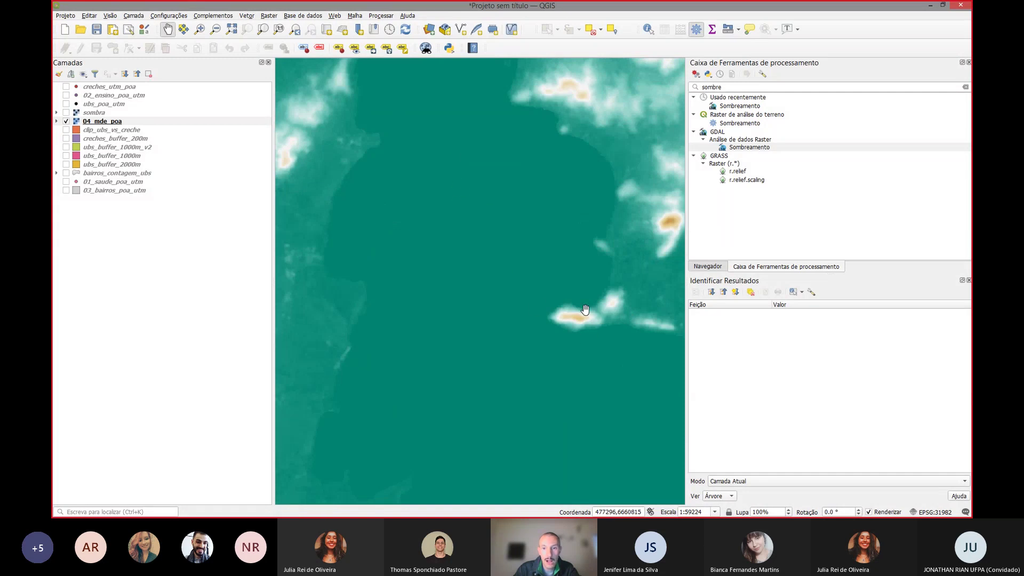
{"action": "left_click_drag", "start_coordinate": [584, 314], "coordinate": [469, 260]}
Step: Show the sombra layer again and inspect the shaded relief of the small shoreline peninsula
{"action": "left_click", "coordinate": [66, 112]}
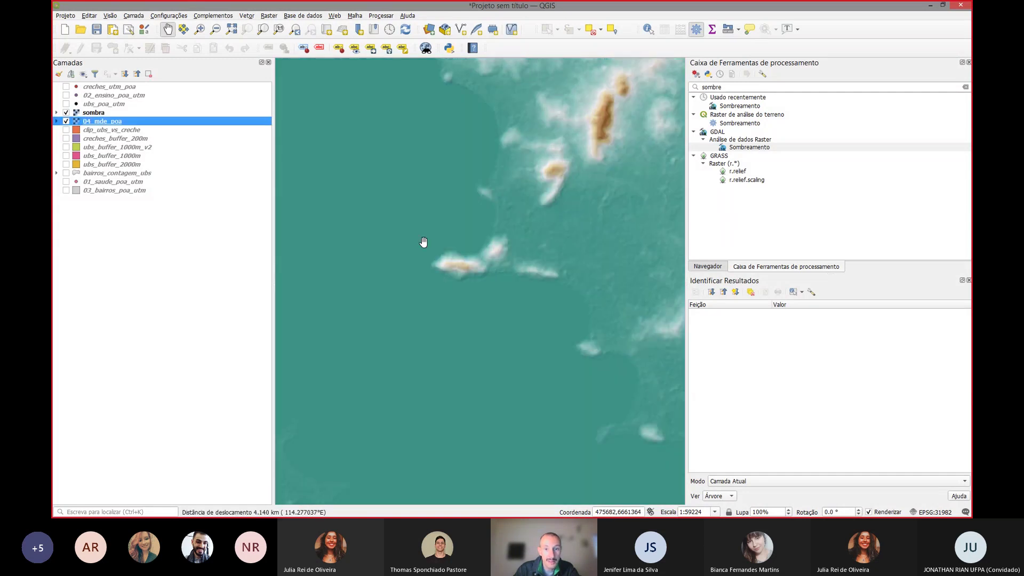
{"action": "scroll", "coordinate": [457, 260], "scroll_direction": "up", "scroll_amount": 1}
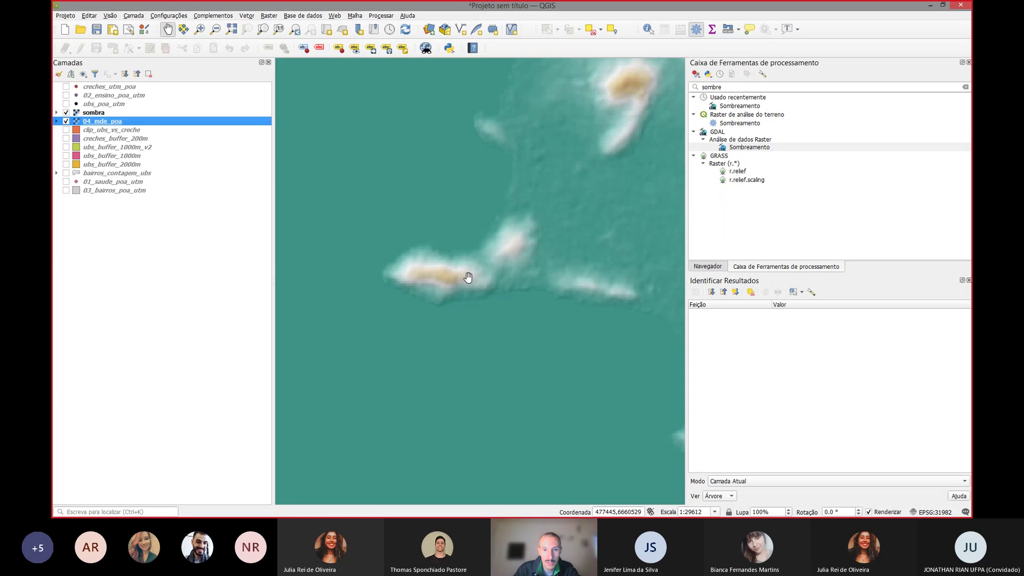
{"action": "scroll", "coordinate": [450, 273], "scroll_direction": "up", "scroll_amount": 1}
{"action": "scroll", "coordinate": [427, 264], "scroll_direction": "up", "scroll_amount": 1}
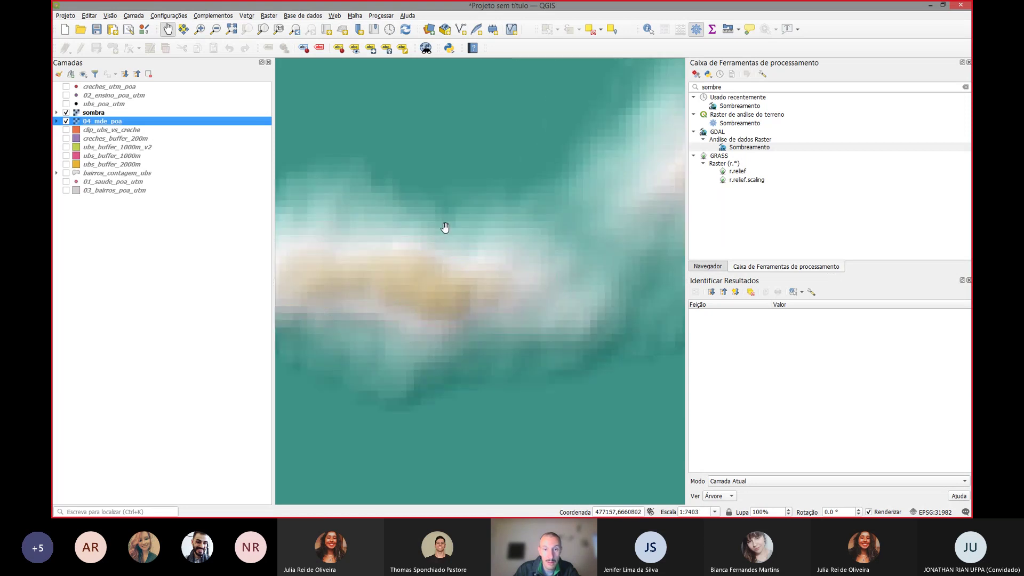
{"action": "scroll", "coordinate": [459, 212], "scroll_direction": "down", "scroll_amount": 3}
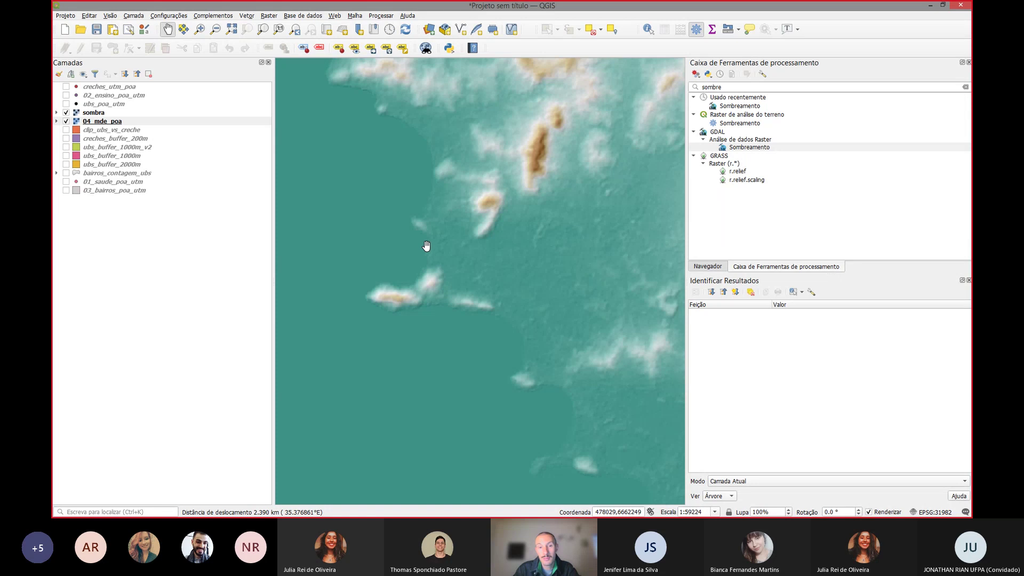
Step: Examine the combined hillshade and elevation along the western shoreline, the central hills and the isolated southern hill
{"action": "left_click_drag", "start_coordinate": [421, 140], "coordinate": [414, 246]}
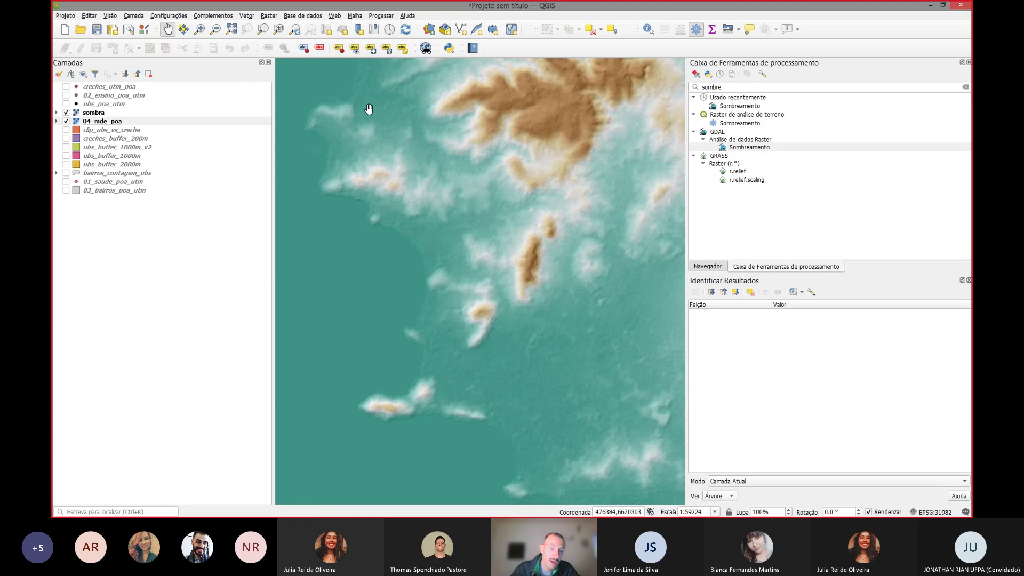
{"action": "left_click_drag", "start_coordinate": [366, 107], "coordinate": [373, 183]}
{"action": "scroll", "coordinate": [384, 200], "scroll_direction": "down", "scroll_amount": 1}
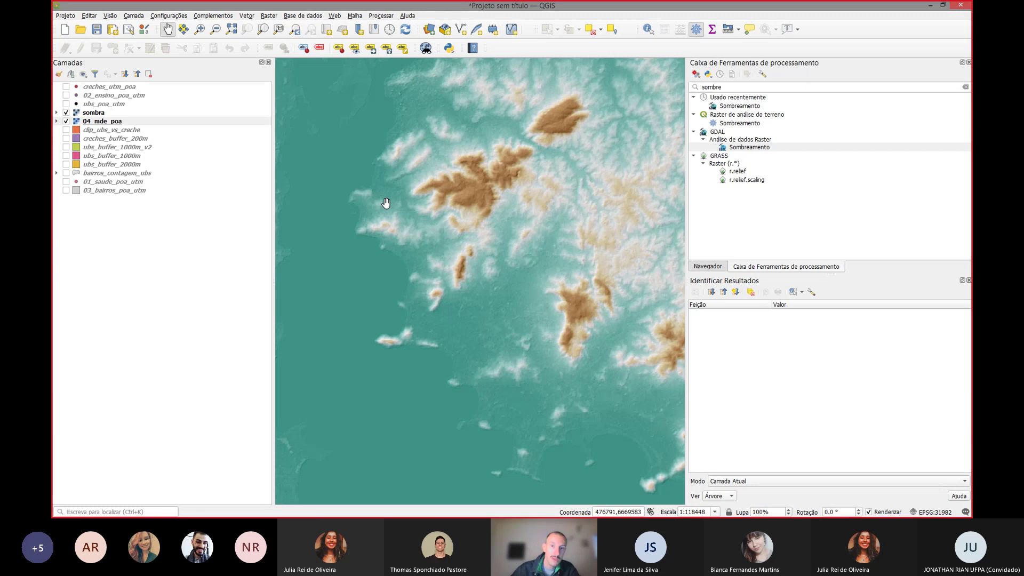
{"action": "left_click_drag", "start_coordinate": [395, 160], "coordinate": [386, 246]}
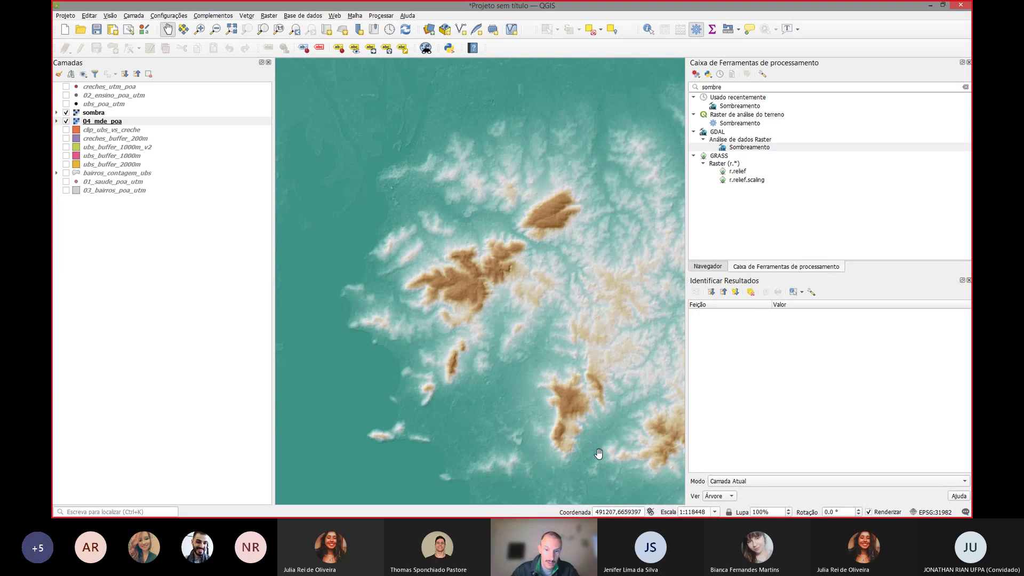
{"action": "left_click_drag", "start_coordinate": [599, 454], "coordinate": [543, 410]}
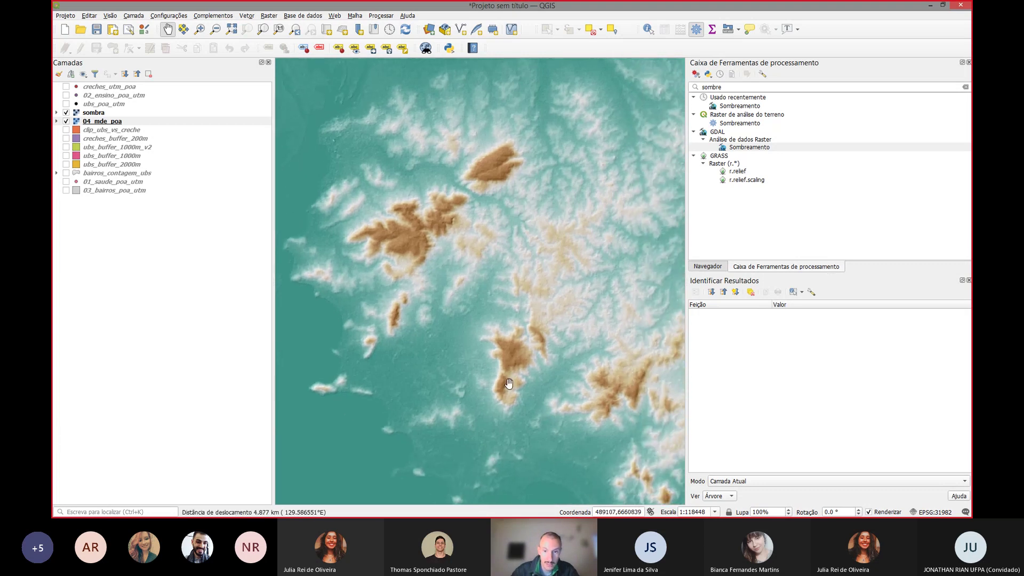
{"action": "scroll", "coordinate": [507, 382], "scroll_direction": "up", "scroll_amount": 1}
{"action": "left_click_drag", "start_coordinate": [363, 233], "coordinate": [379, 167]}
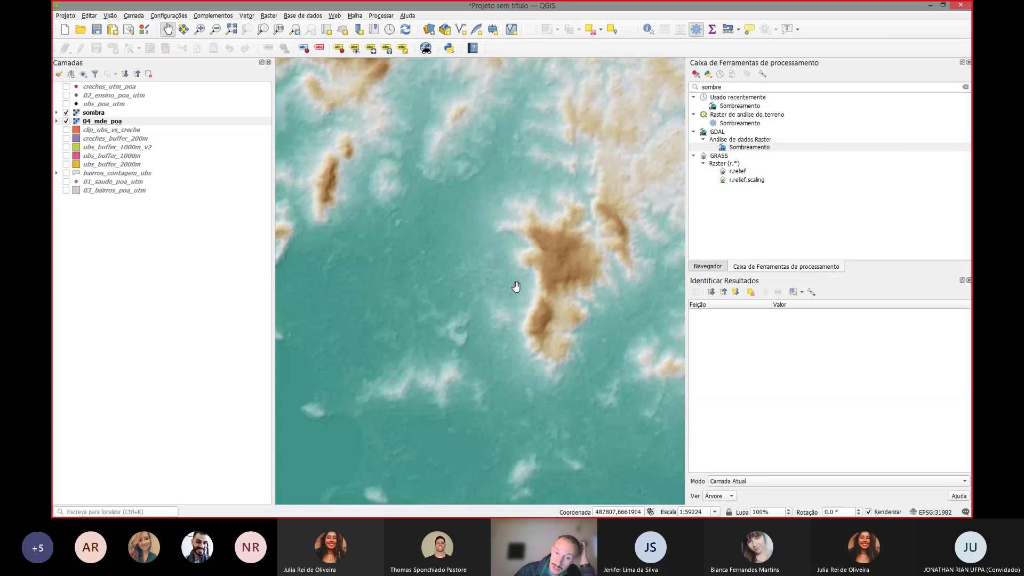
{"action": "scroll", "coordinate": [521, 286], "scroll_direction": "down", "scroll_amount": 1}
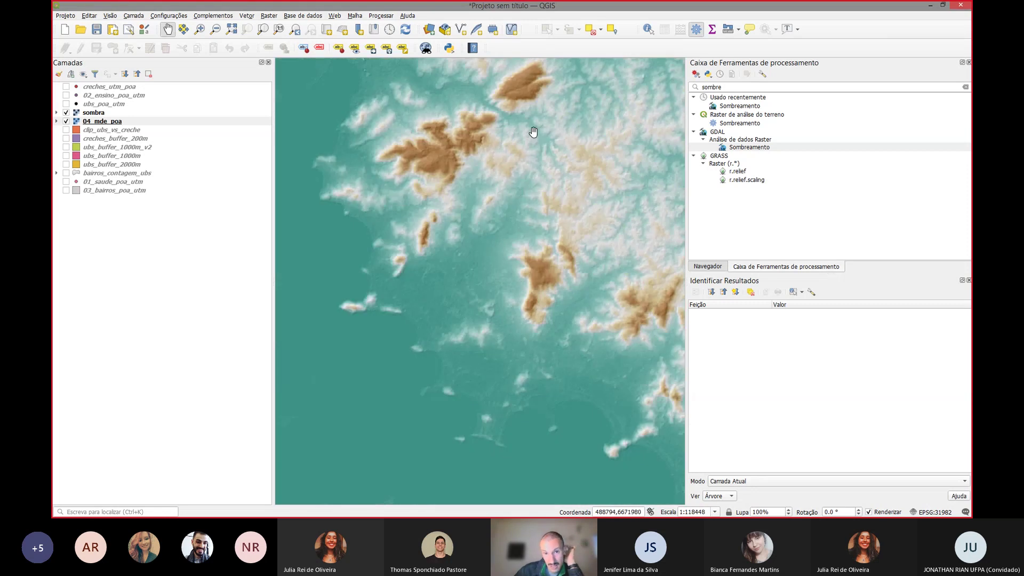
{"action": "left_click_drag", "start_coordinate": [532, 133], "coordinate": [532, 216]}
{"action": "left_click_drag", "start_coordinate": [547, 164], "coordinate": [541, 200]}
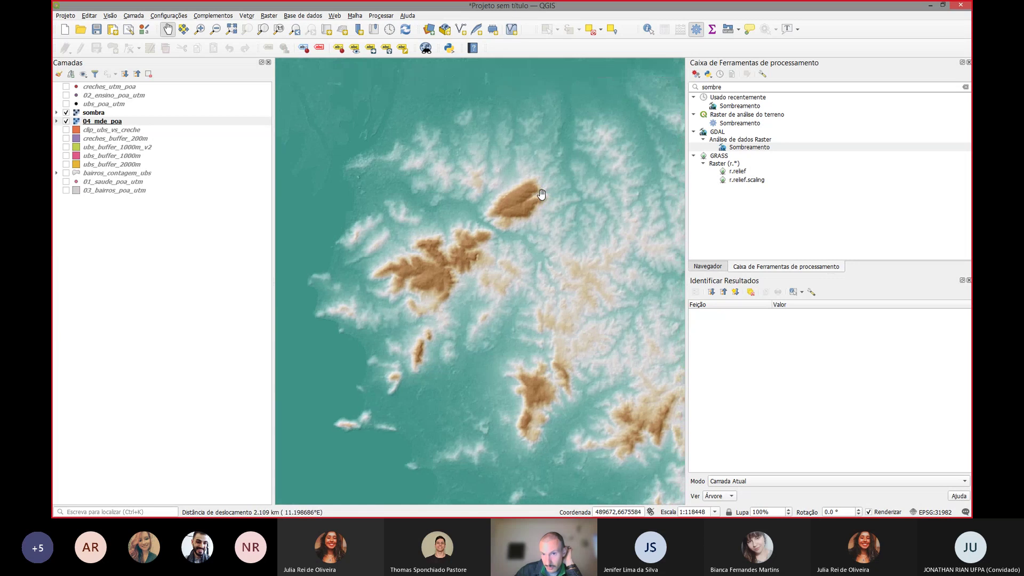
Step: Search the processing toolbox for "dec" and open the GDAL Declive tool
{"action": "double_click", "coordinate": [728, 88]}
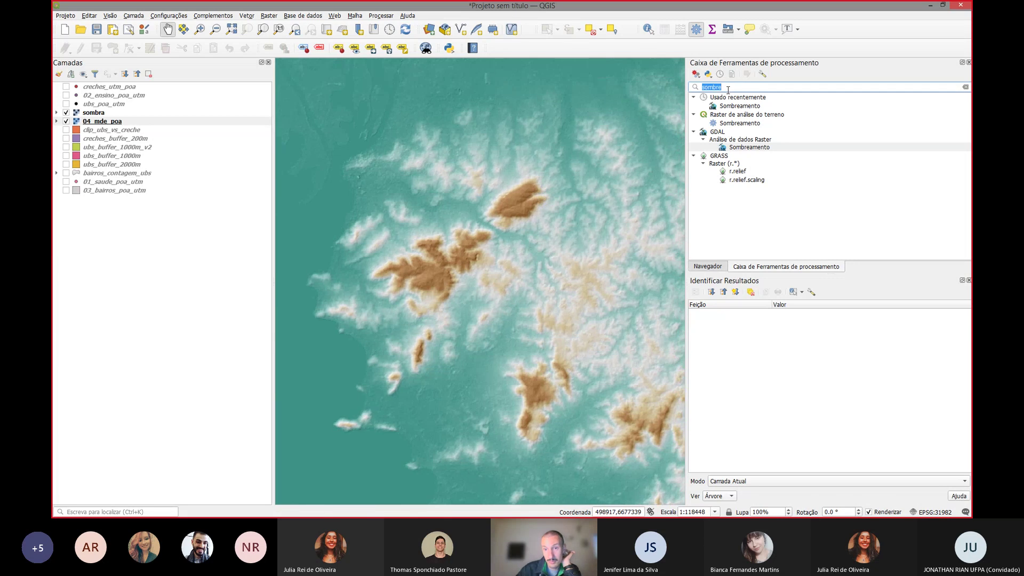
{"action": "key", "text": "BackSpace"}
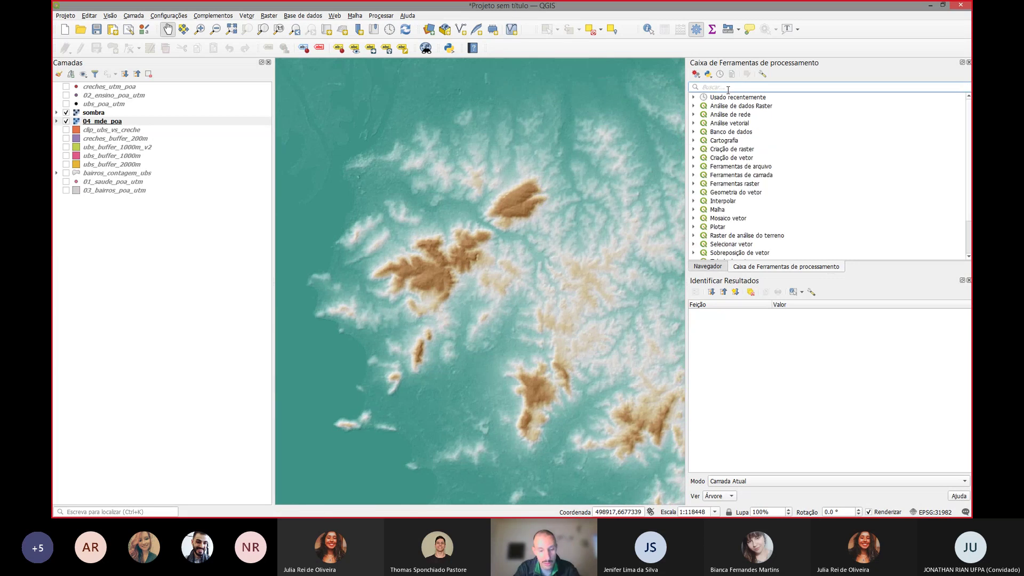
{"action": "type", "text": "d"}
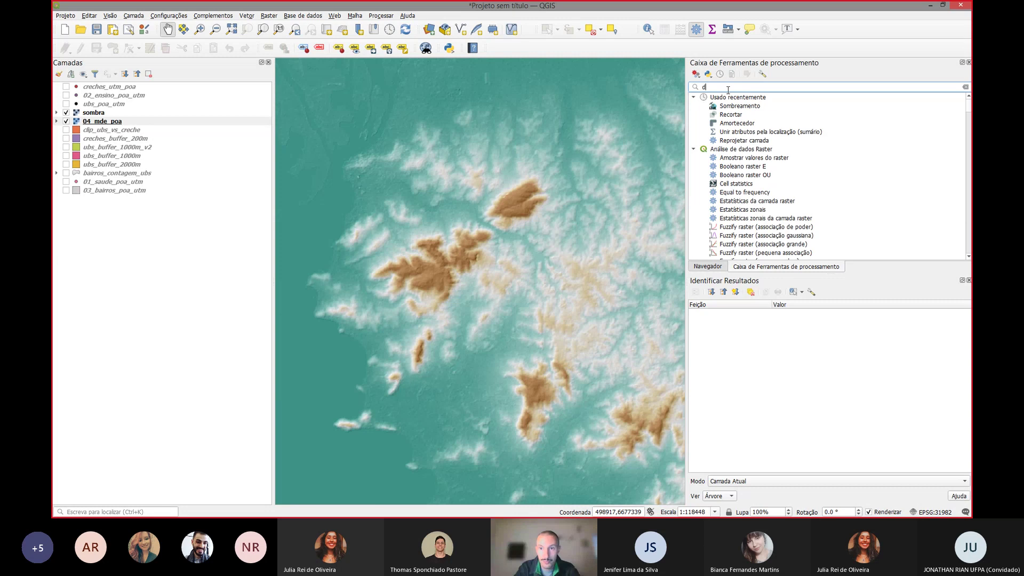
{"action": "type", "text": "ec"}
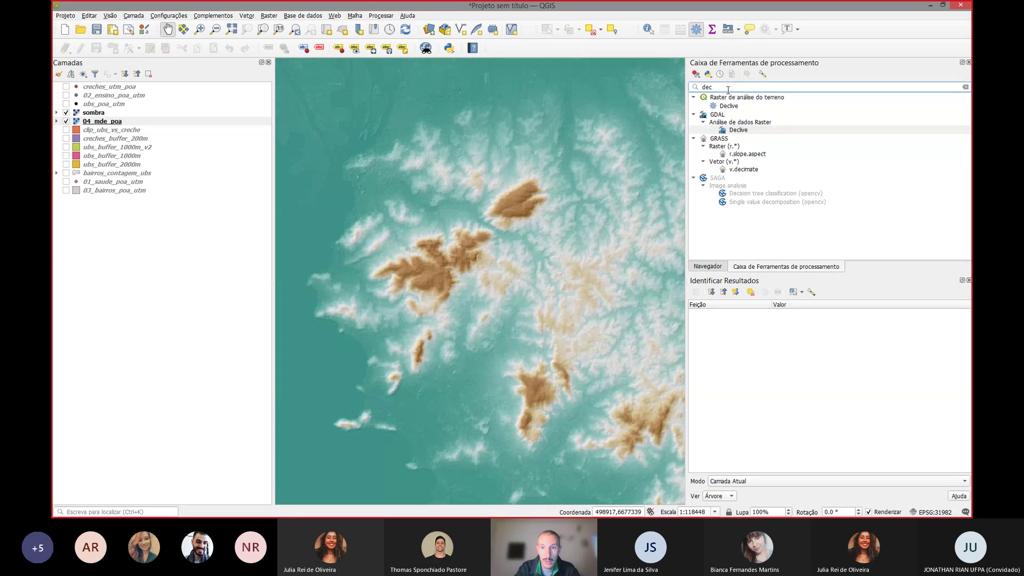
{"action": "left_click", "coordinate": [721, 124]}
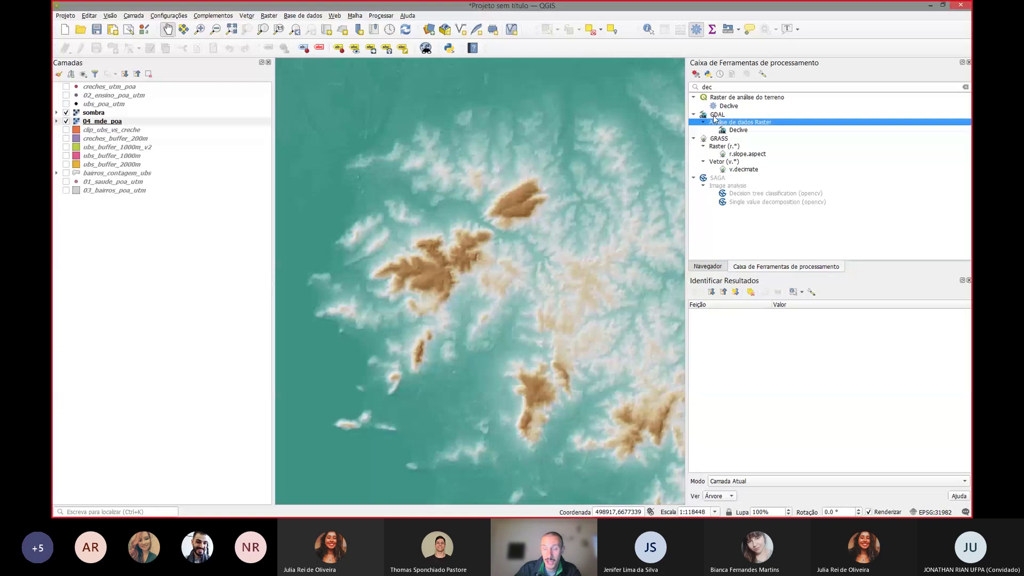
{"action": "left_click", "coordinate": [715, 115]}
{"action": "left_click", "coordinate": [739, 124]}
{"action": "left_click", "coordinate": [741, 131]}
{"action": "double_click", "coordinate": [738, 131]}
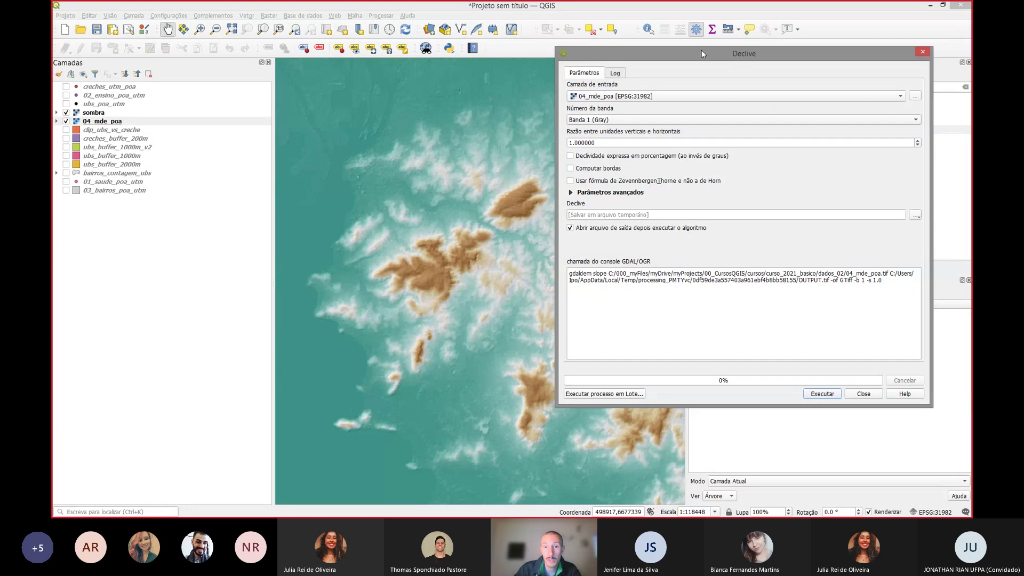
Step: Set 04_mde_poa as the Declive input, keep the vertical-to-horizontal ratio at 1.000000 and enable Computar bordas
{"action": "left_click_drag", "start_coordinate": [702, 50], "coordinate": [586, 104]}
{"action": "left_click", "coordinate": [492, 150]}
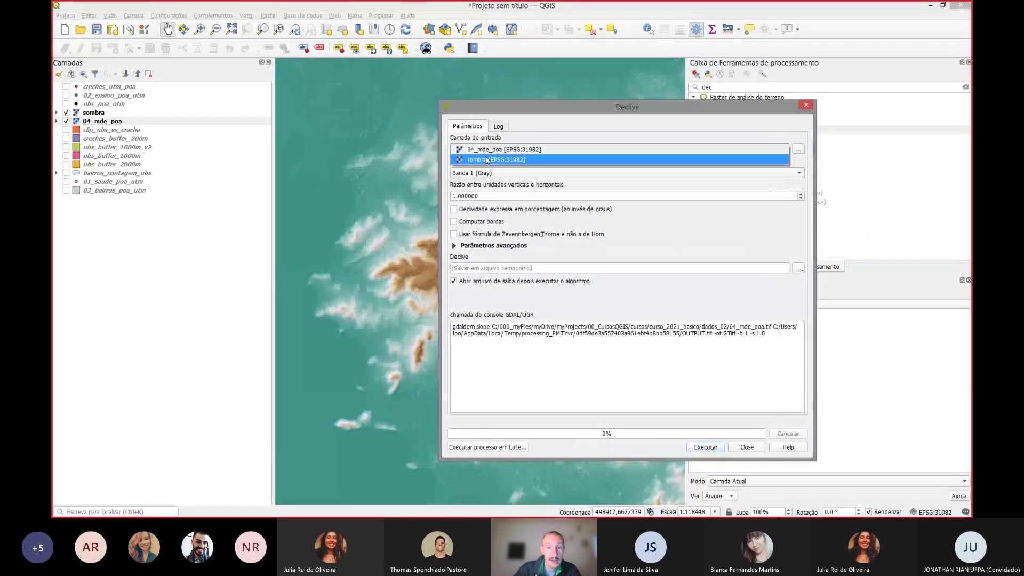
{"action": "left_click", "coordinate": [472, 153]}
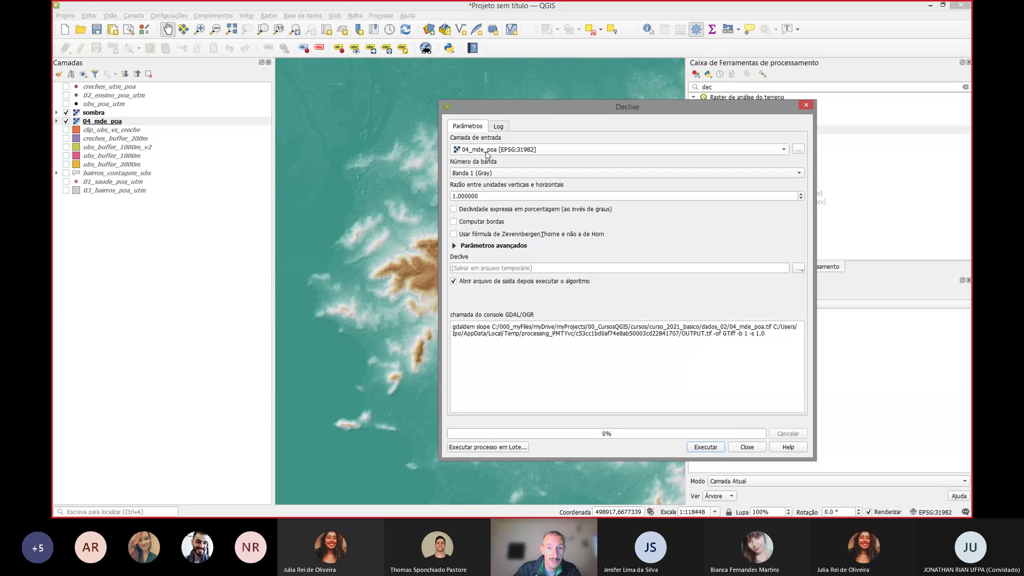
{"action": "left_click", "coordinate": [480, 196]}
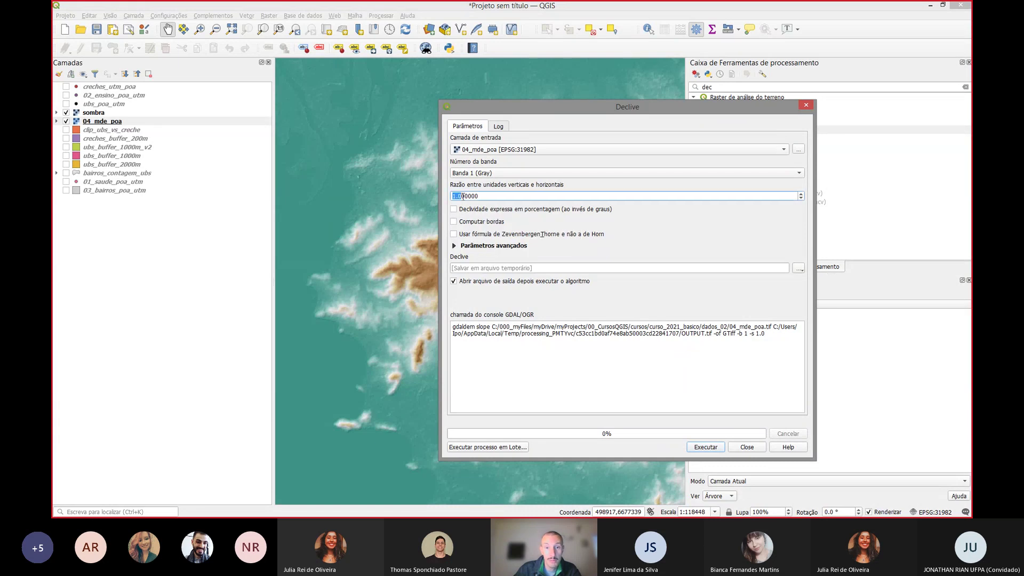
{"action": "left_click_drag", "start_coordinate": [462, 196], "coordinate": [492, 196]}
{"action": "left_click", "coordinate": [492, 196]}
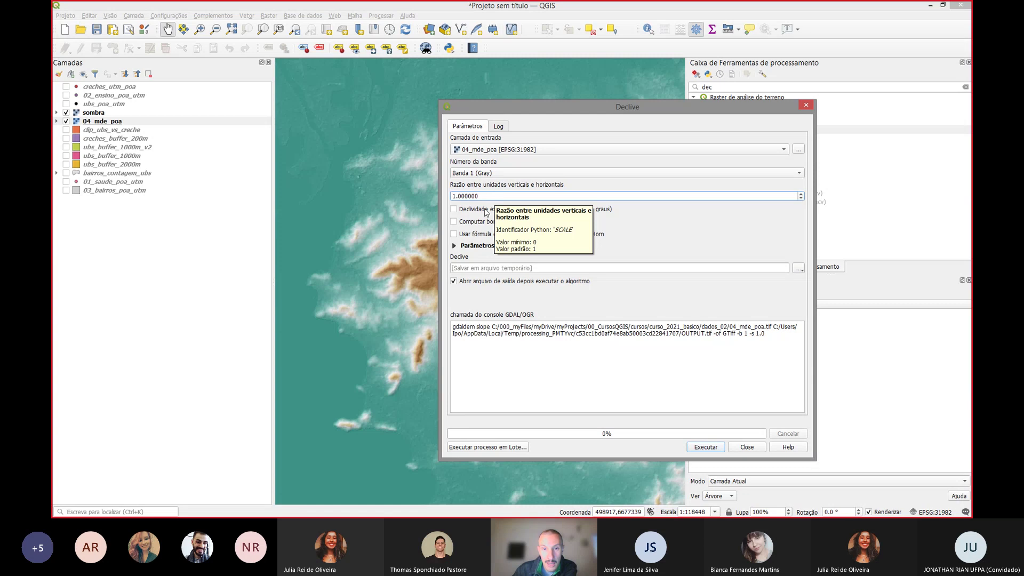
{"action": "left_click", "coordinate": [453, 222]}
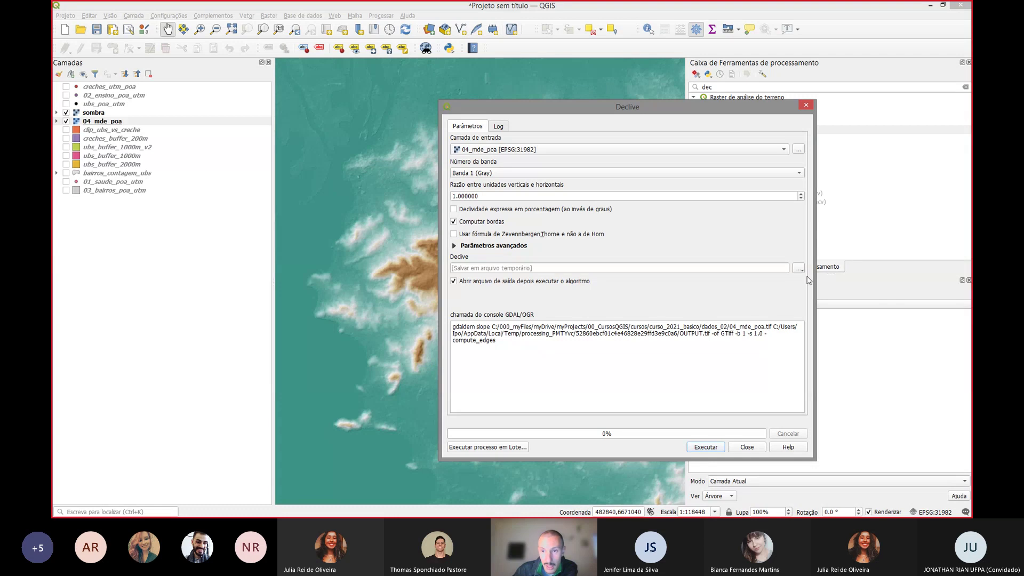
Step: Save the slope output as declive.tif in C:/bin, run the Declive algorithm and close its dialog
{"action": "left_click", "coordinate": [798, 268]}
{"action": "left_click", "coordinate": [815, 291]}
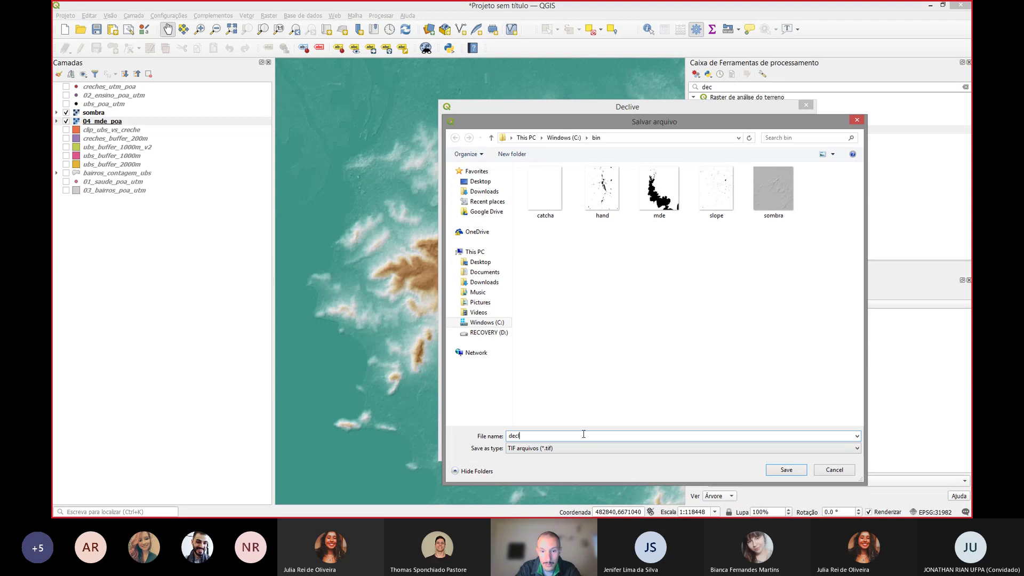
{"action": "key", "text": "Return"}
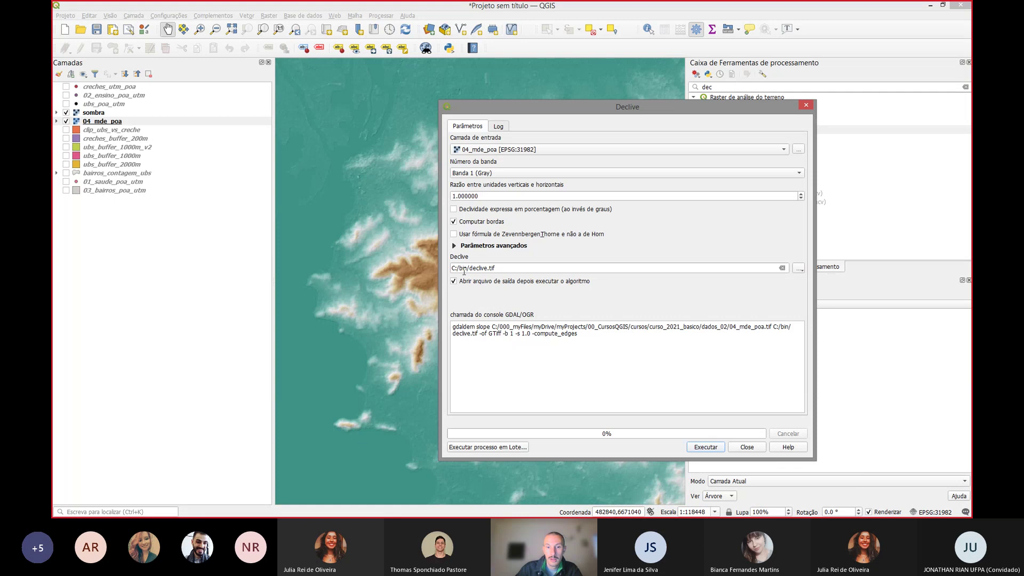
{"action": "left_click", "coordinate": [707, 448]}
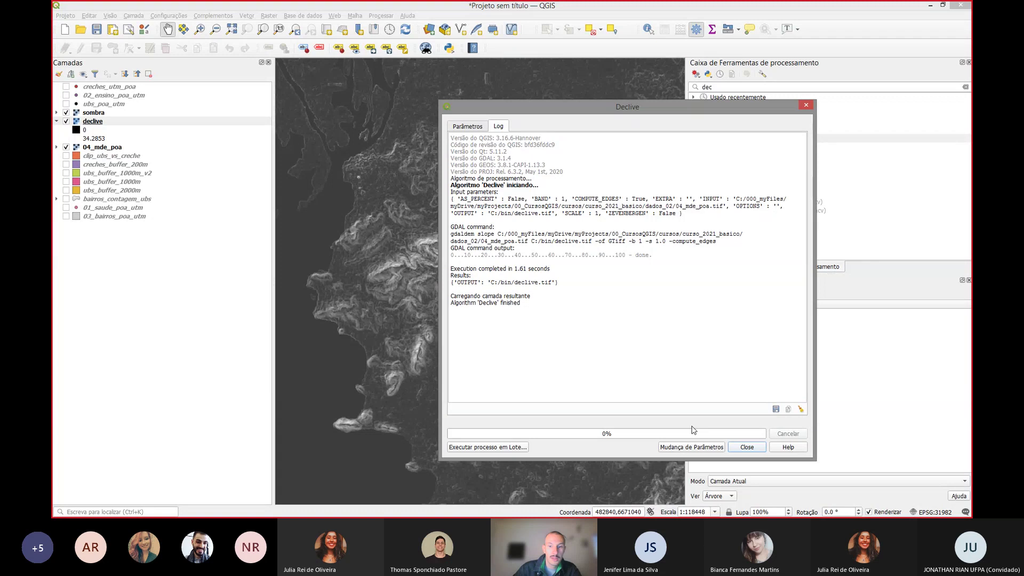
{"action": "left_click", "coordinate": [747, 447]}
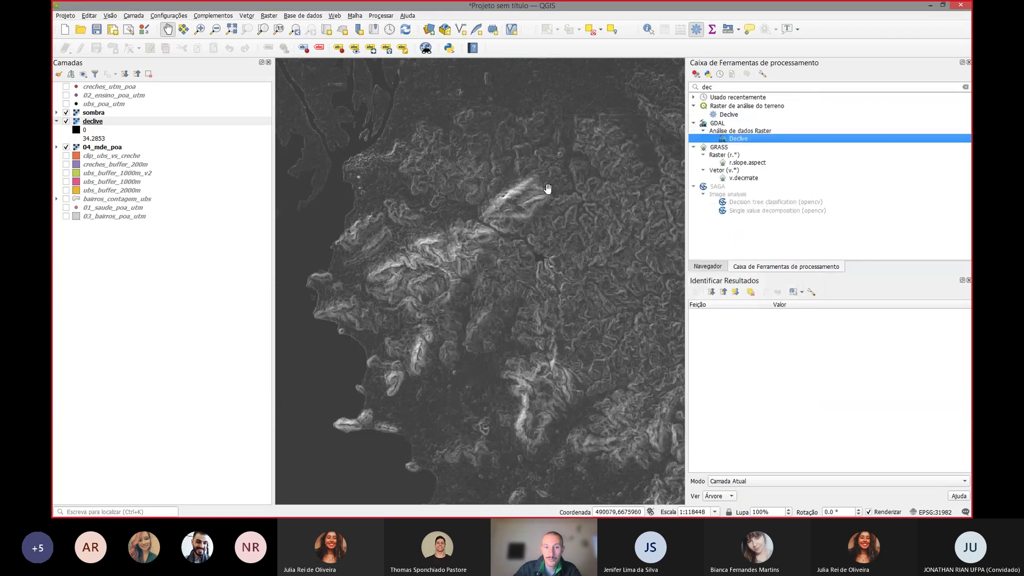
Step: Hide the sombra layer and inspect the declive raster around the central hills
{"action": "scroll", "coordinate": [482, 336], "scroll_direction": "down", "scroll_amount": 1}
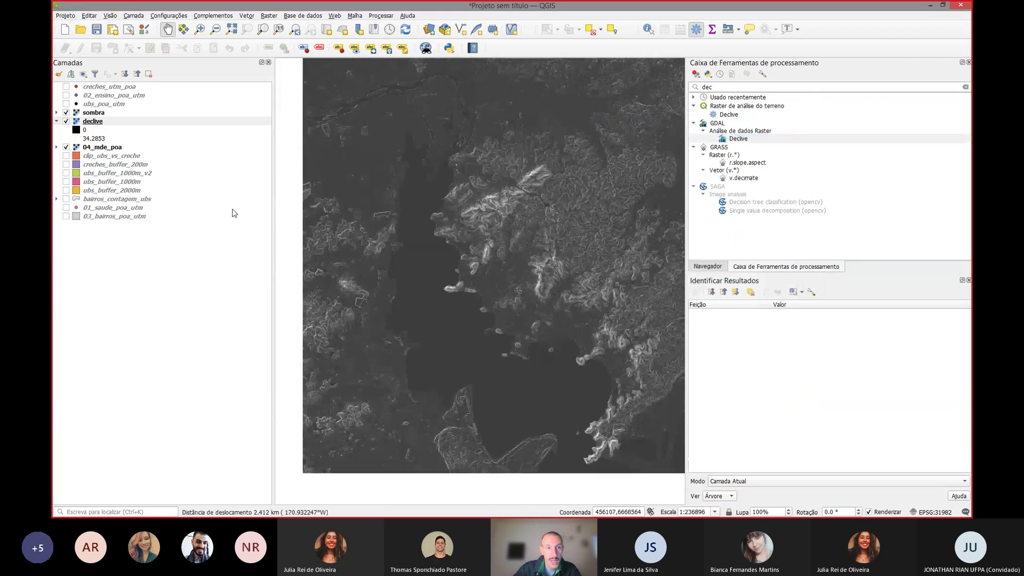
{"action": "left_click", "coordinate": [65, 113]}
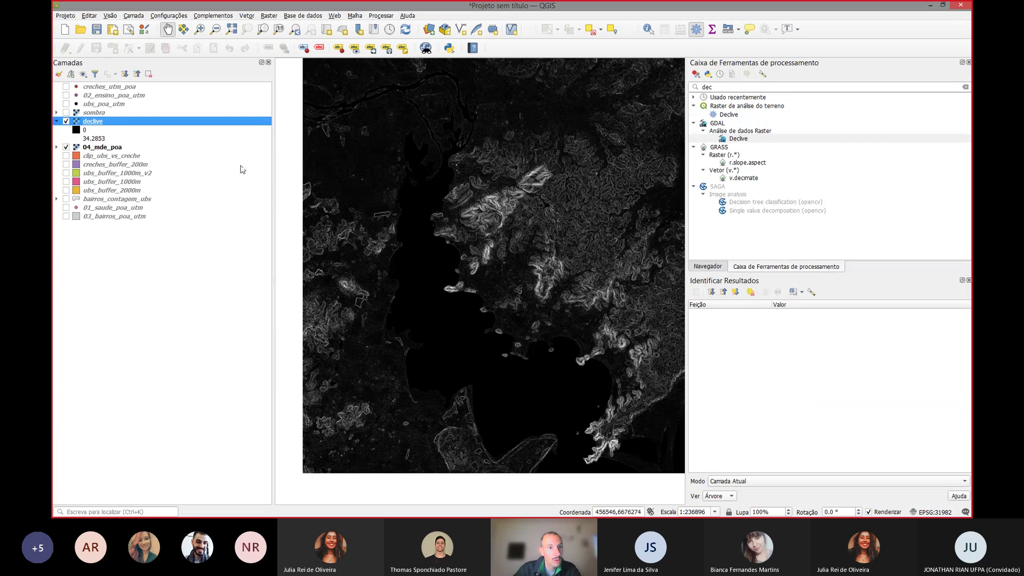
{"action": "scroll", "coordinate": [549, 219], "scroll_direction": "up", "scroll_amount": 1}
{"action": "left_click_drag", "start_coordinate": [405, 142], "coordinate": [404, 184]}
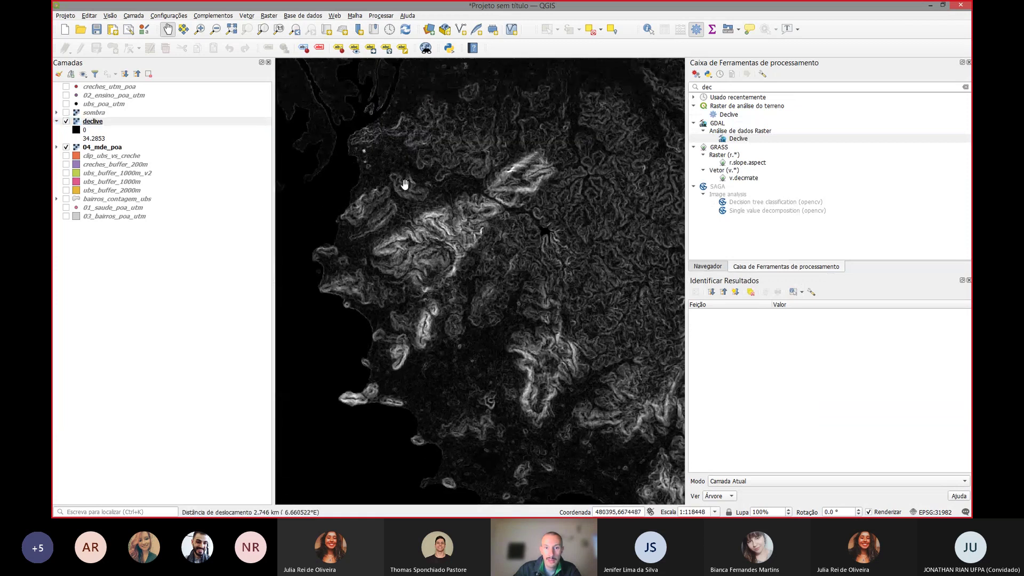
{"action": "scroll", "coordinate": [507, 167], "scroll_direction": "up", "scroll_amount": 2}
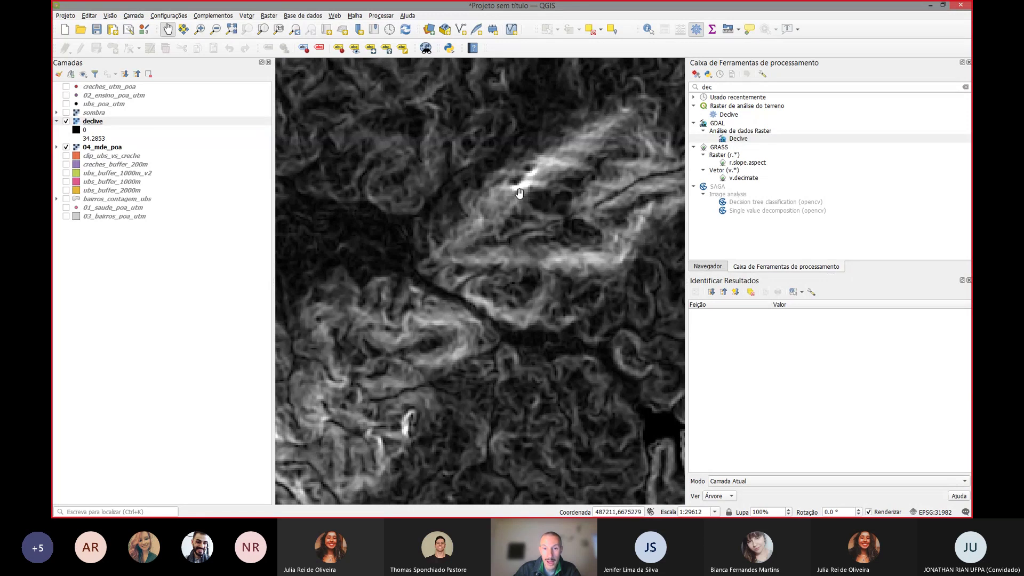
Step: Examine the slope raster from the central hills west to the lake and south along its shoreline
{"action": "left_click_drag", "start_coordinate": [335, 298], "coordinate": [530, 233]}
{"action": "scroll", "coordinate": [550, 237], "scroll_direction": "down", "scroll_amount": 1}
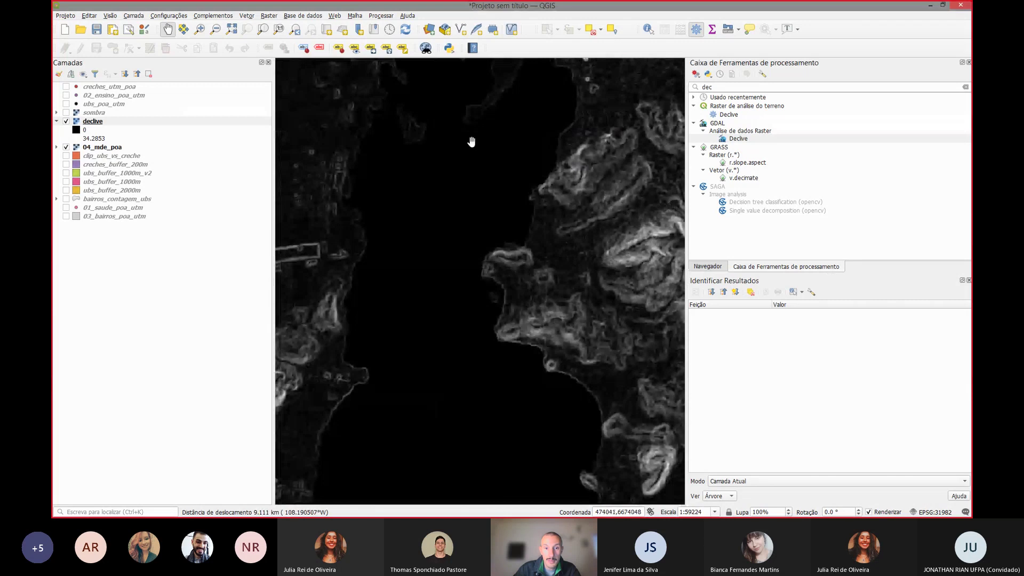
{"action": "left_click_drag", "start_coordinate": [525, 408], "coordinate": [454, 175]}
{"action": "left_click_drag", "start_coordinate": [563, 408], "coordinate": [501, 194]}
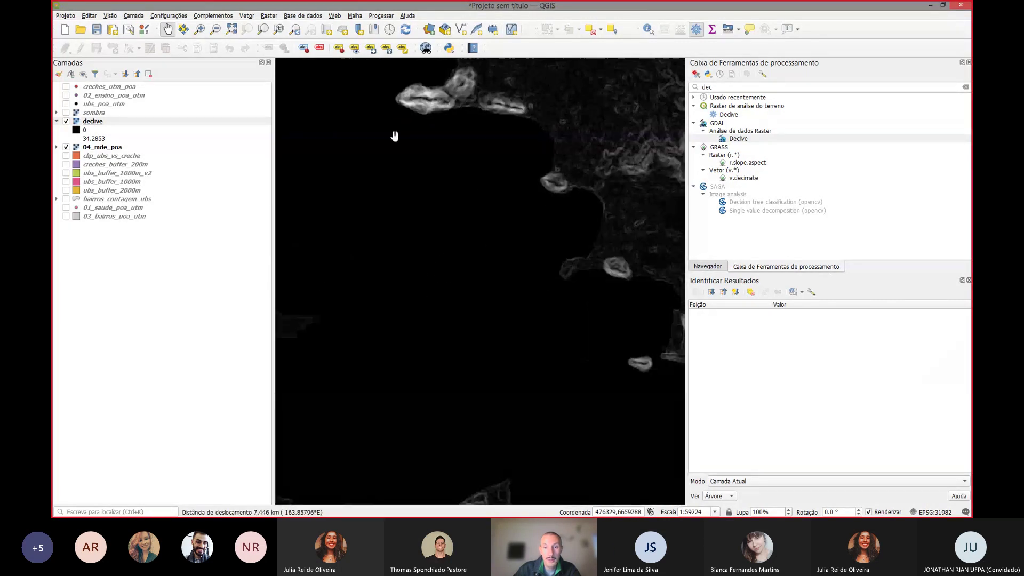
{"action": "left_click_drag", "start_coordinate": [560, 357], "coordinate": [411, 261]}
{"action": "left_click_drag", "start_coordinate": [569, 203], "coordinate": [523, 244]}
{"action": "scroll", "coordinate": [533, 234], "scroll_direction": "down", "scroll_amount": 1}
Step: Examine the slopes of the southeastern hills, the isolated southern hill and the terrain west of the lake
{"action": "left_click_drag", "start_coordinate": [638, 333], "coordinate": [569, 258]}
{"action": "left_click_drag", "start_coordinate": [589, 152], "coordinate": [538, 209]}
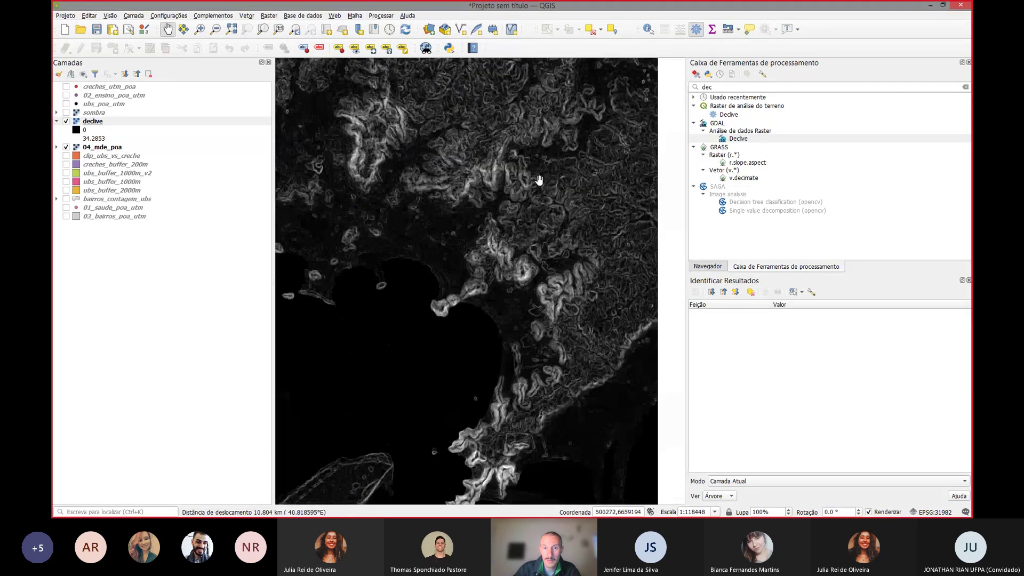
{"action": "left_click_drag", "start_coordinate": [545, 141], "coordinate": [598, 288]}
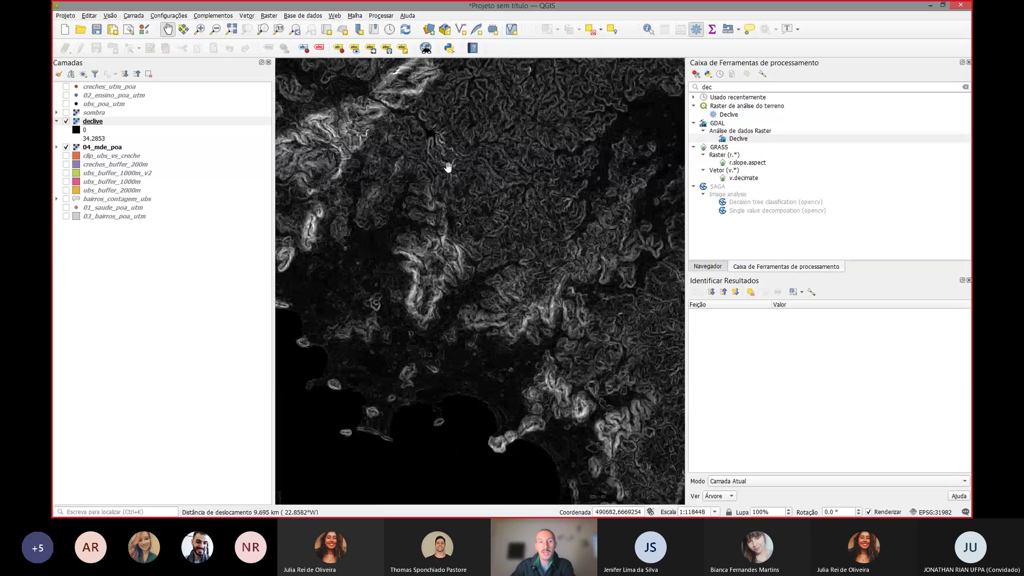
{"action": "left_click_drag", "start_coordinate": [443, 144], "coordinate": [455, 160]}
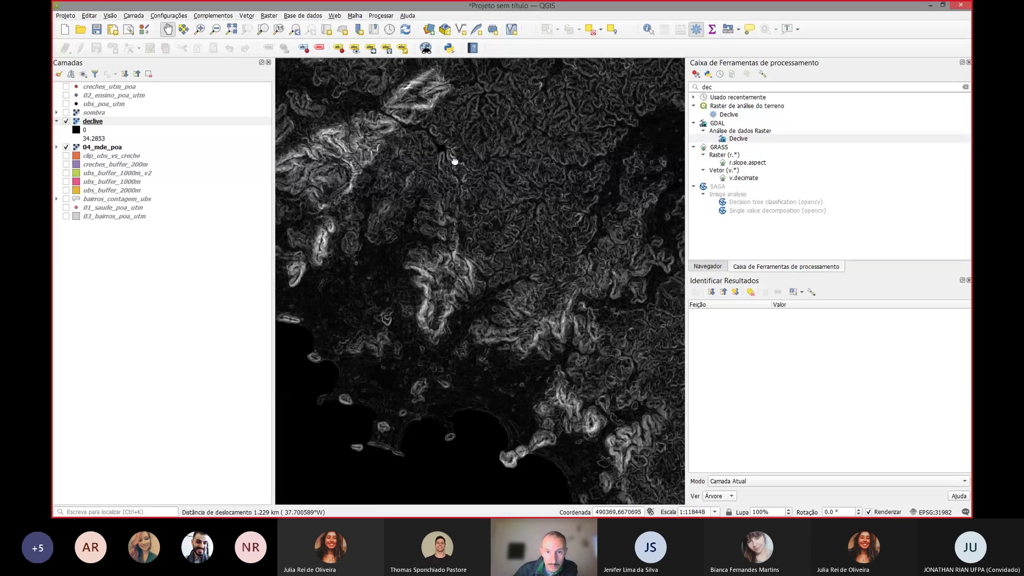
{"action": "left_click_drag", "start_coordinate": [410, 242], "coordinate": [541, 230]}
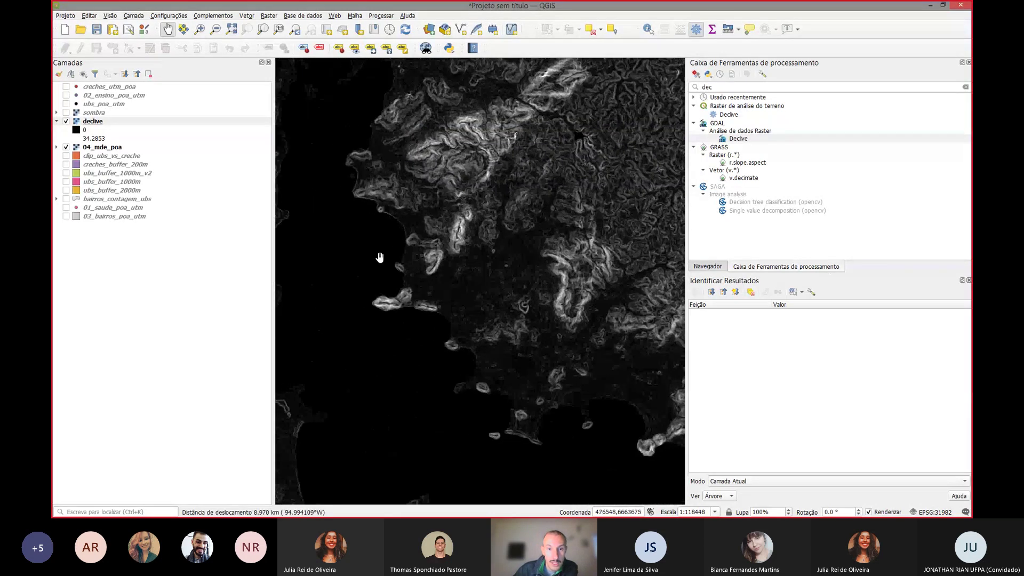
{"action": "left_click_drag", "start_coordinate": [379, 258], "coordinate": [529, 216]}
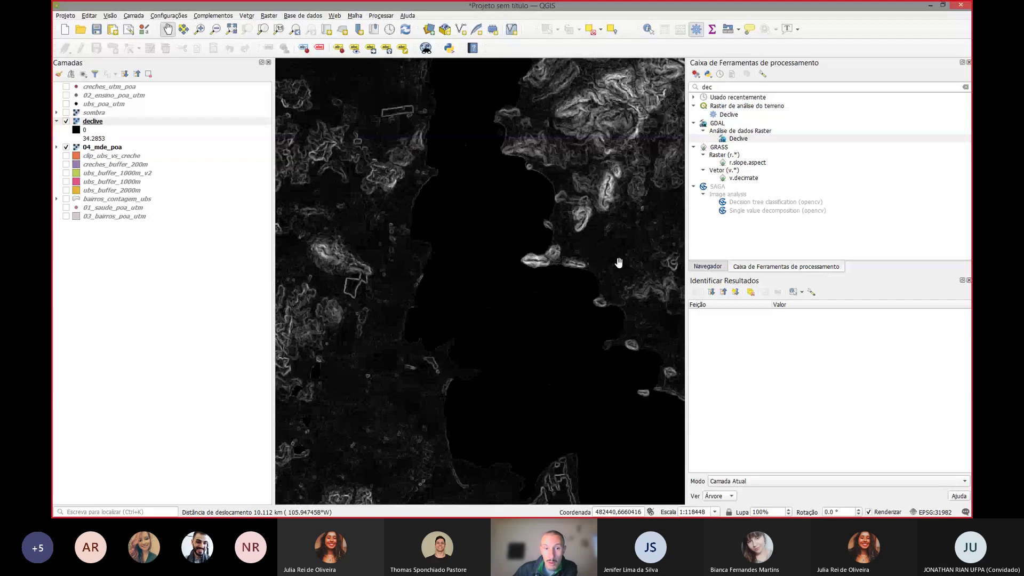
Step: Compare slope, elevation and hillshade on the small elongated hill near the shoreline by toggling the declive and sombra layers
{"action": "scroll", "coordinate": [624, 241], "scroll_direction": "up", "scroll_amount": 2}
{"action": "left_click_drag", "start_coordinate": [606, 175], "coordinate": [431, 226]}
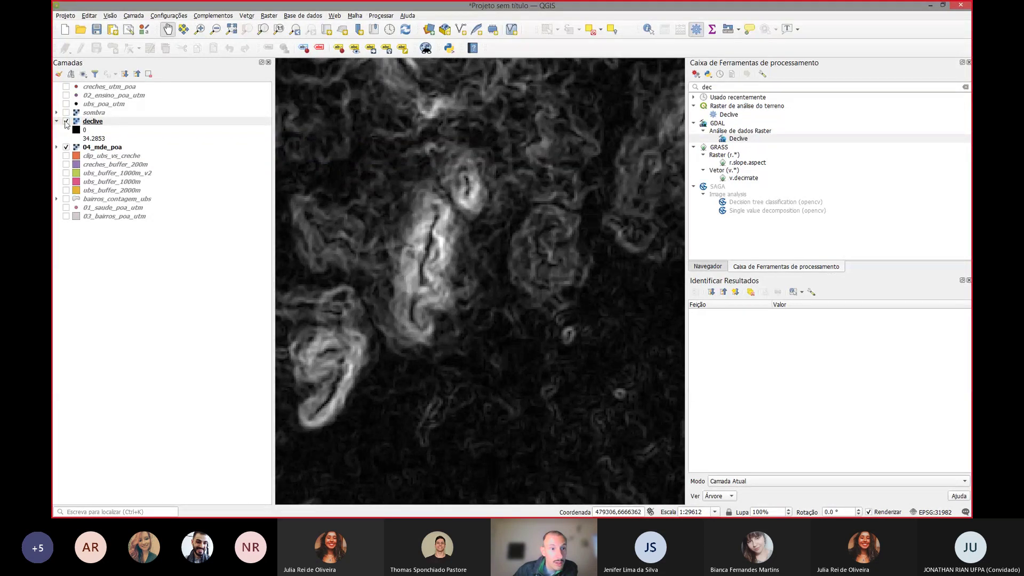
{"action": "left_click", "coordinate": [66, 121]}
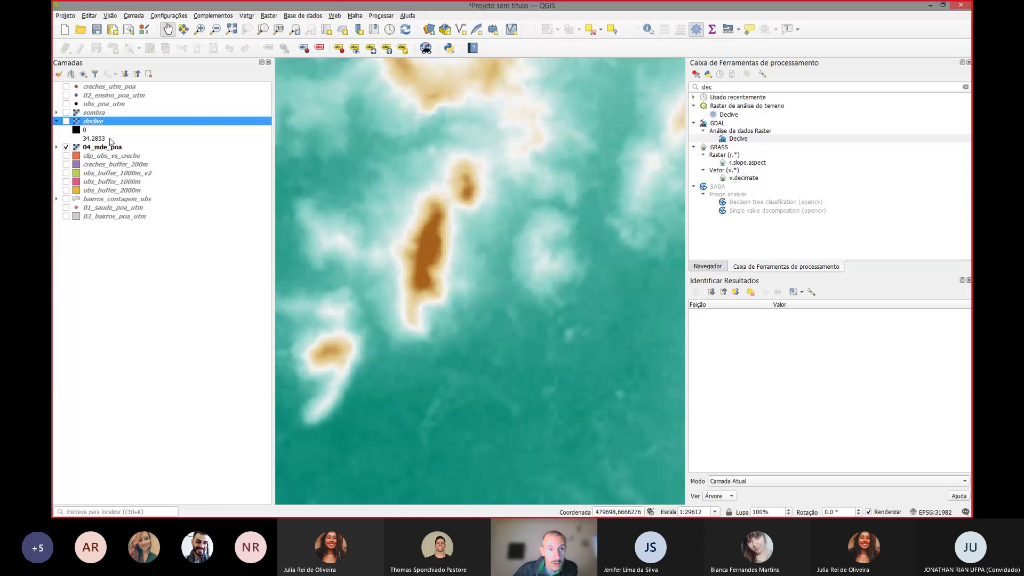
{"action": "left_click", "coordinate": [66, 112]}
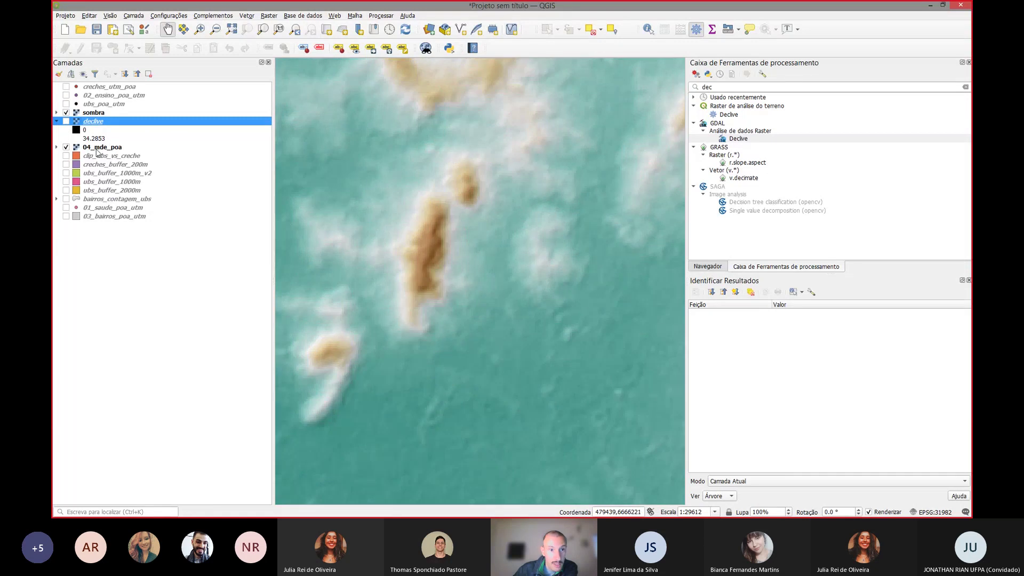
{"action": "left_click", "coordinate": [66, 121]}
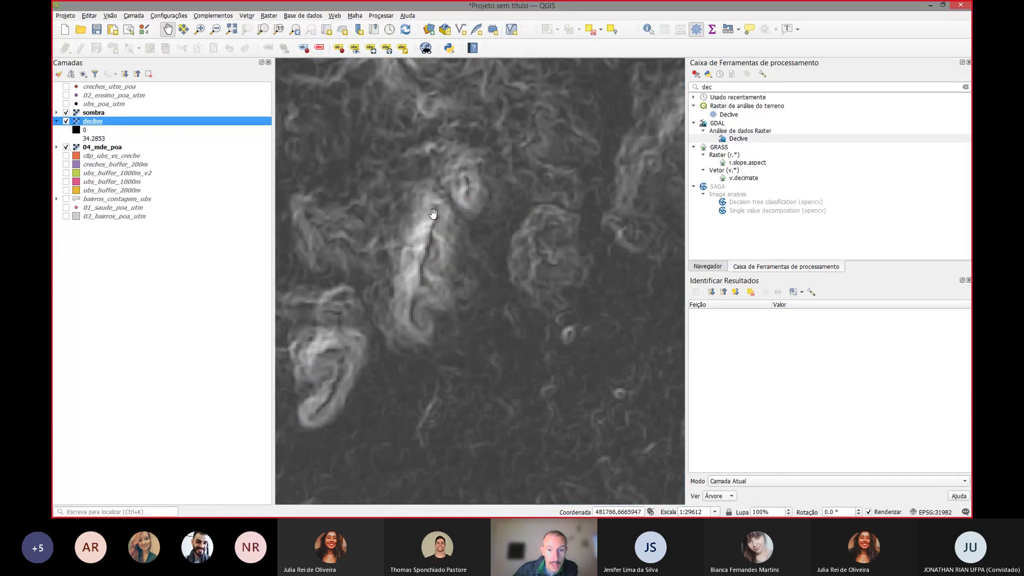
{"action": "scroll", "coordinate": [434, 214], "scroll_direction": "up", "scroll_amount": 1}
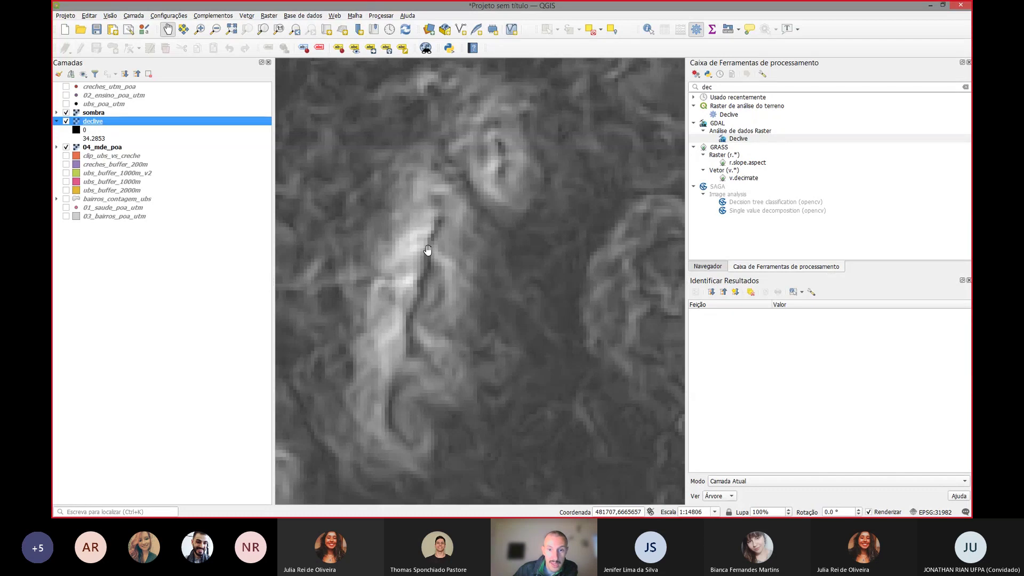
{"action": "scroll", "coordinate": [542, 263], "scroll_direction": "down", "scroll_amount": 2}
{"action": "scroll", "coordinate": [541, 263], "scroll_direction": "down", "scroll_amount": 2}
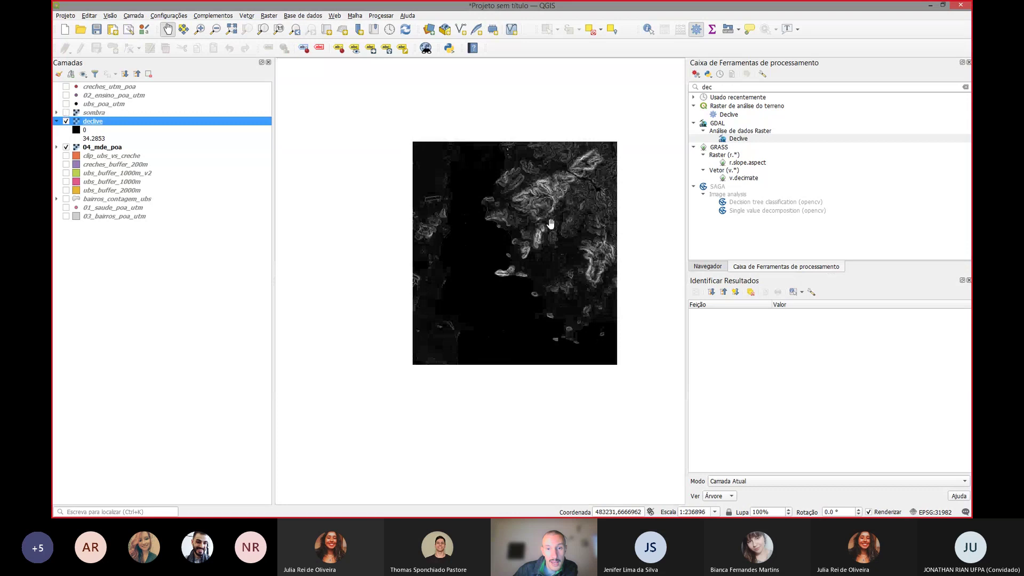
Step: Style the declive raster with the Banda simples falsa-cor renderer and the Magma color ramp
{"action": "left_click_drag", "start_coordinate": [551, 223], "coordinate": [464, 217]}
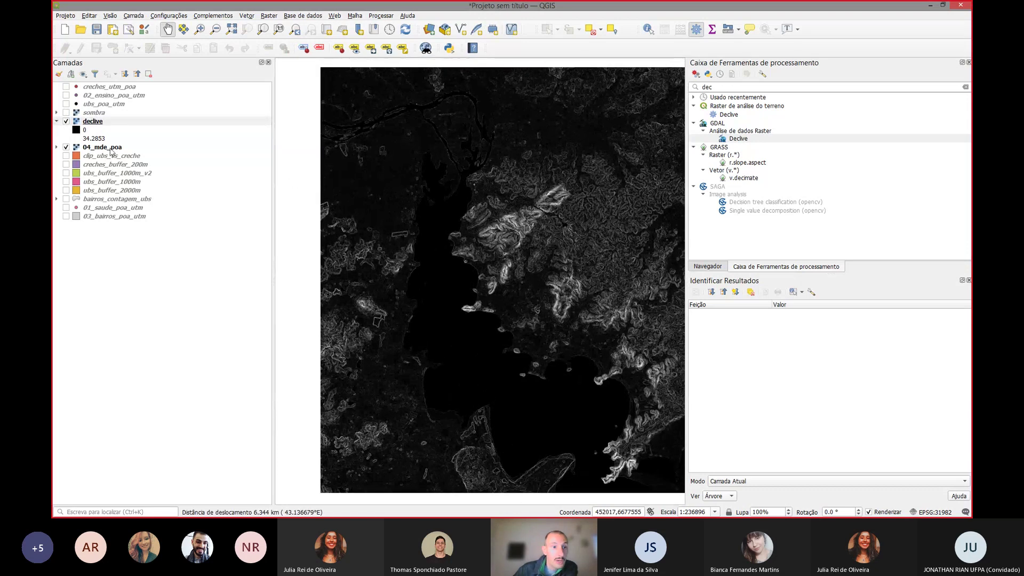
{"action": "double_click", "coordinate": [74, 124]}
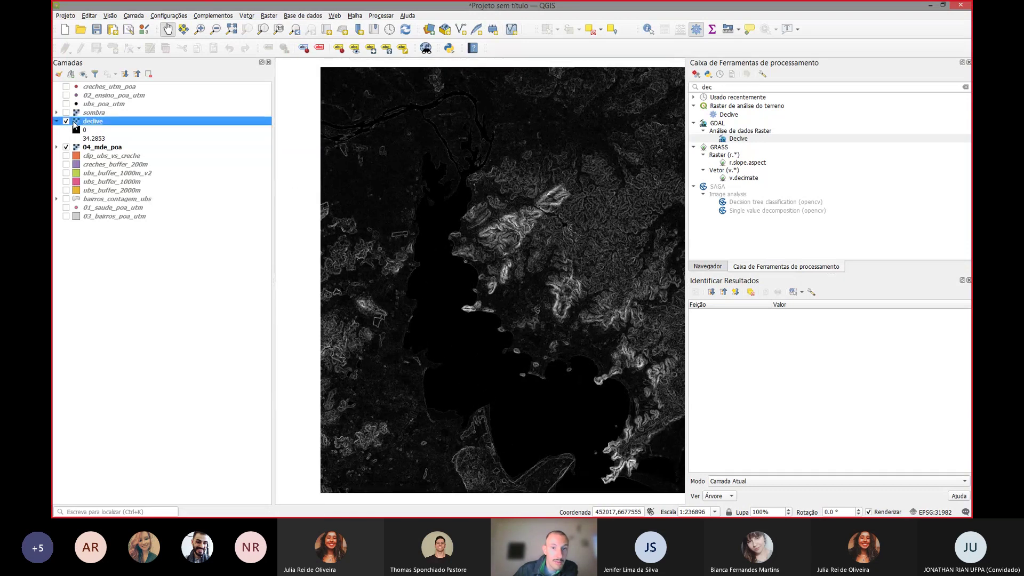
{"action": "left_click", "coordinate": [490, 101]}
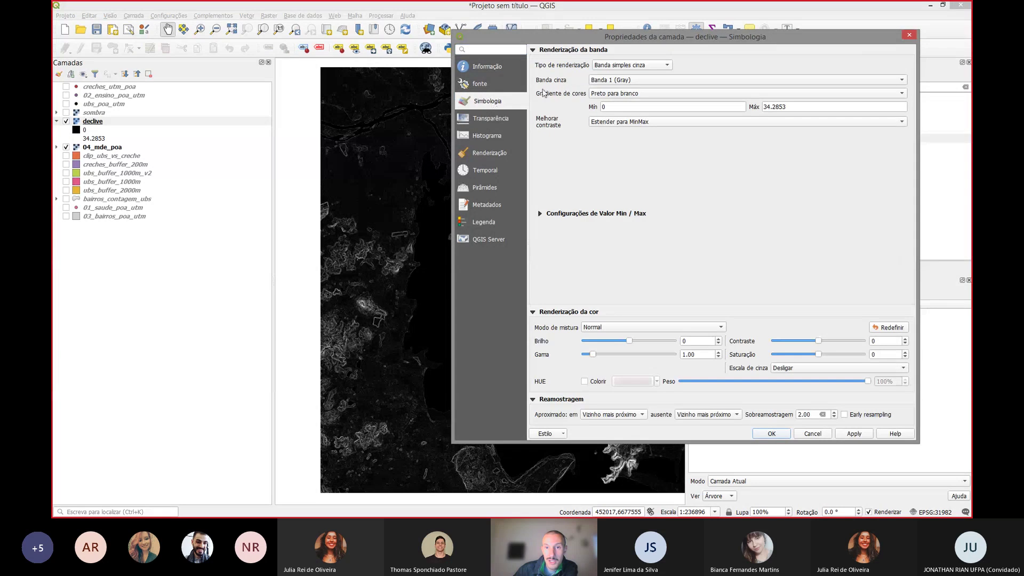
{"action": "left_click", "coordinate": [623, 66]}
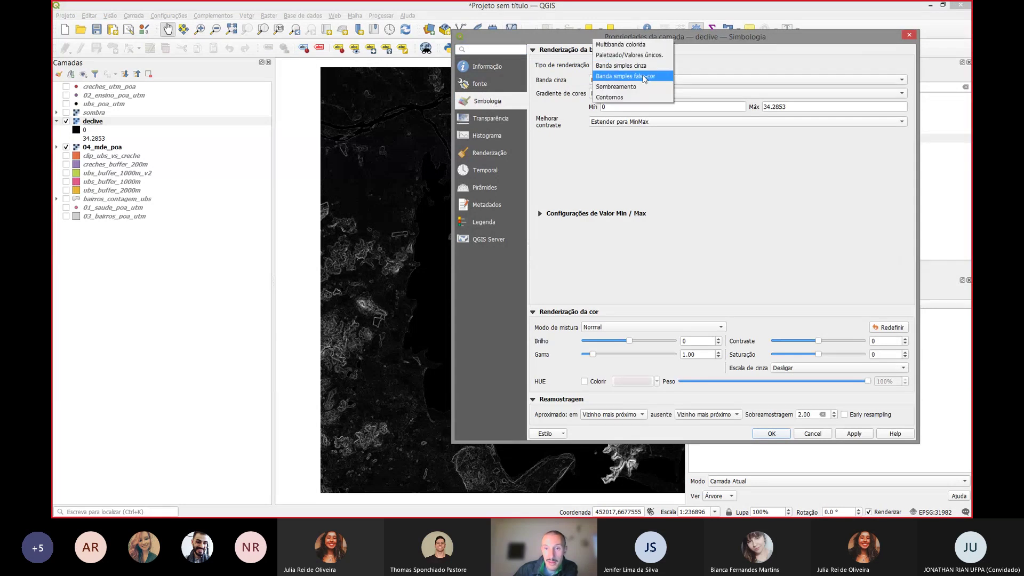
{"action": "left_click", "coordinate": [641, 76]}
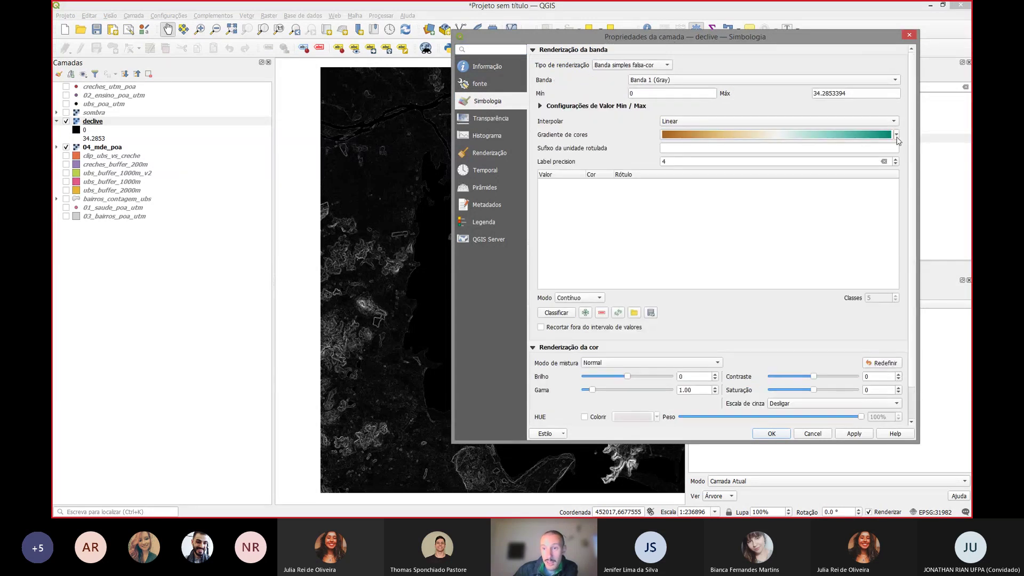
{"action": "left_click", "coordinate": [896, 134]}
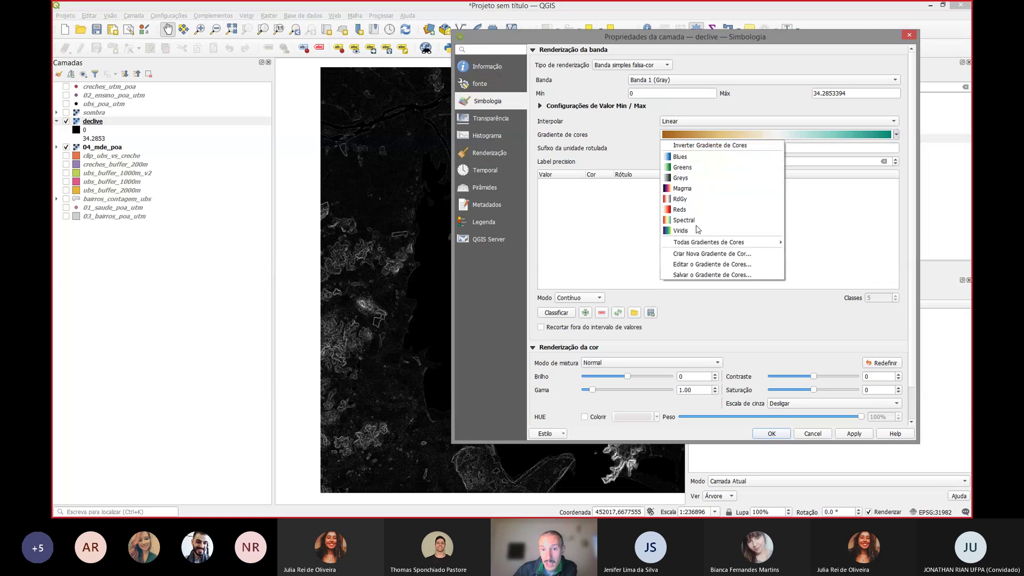
{"action": "left_click", "coordinate": [691, 189]}
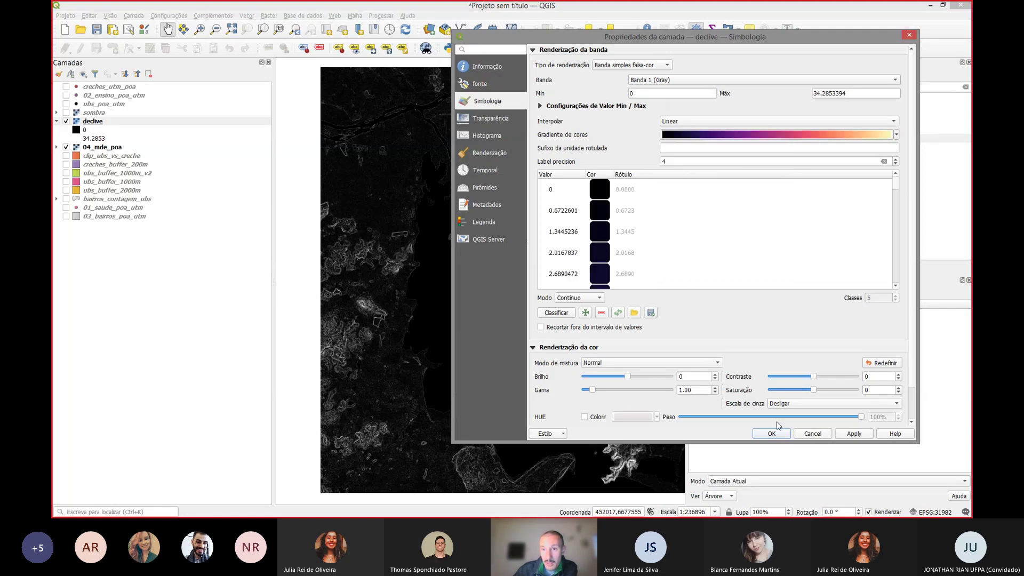
{"action": "left_click", "coordinate": [859, 436]}
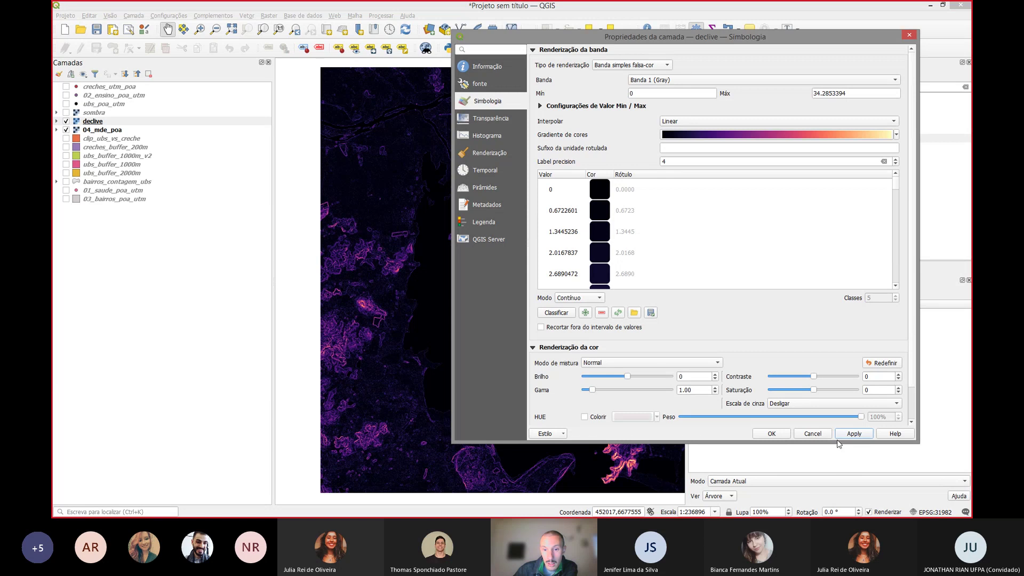
{"action": "left_click", "coordinate": [771, 433]}
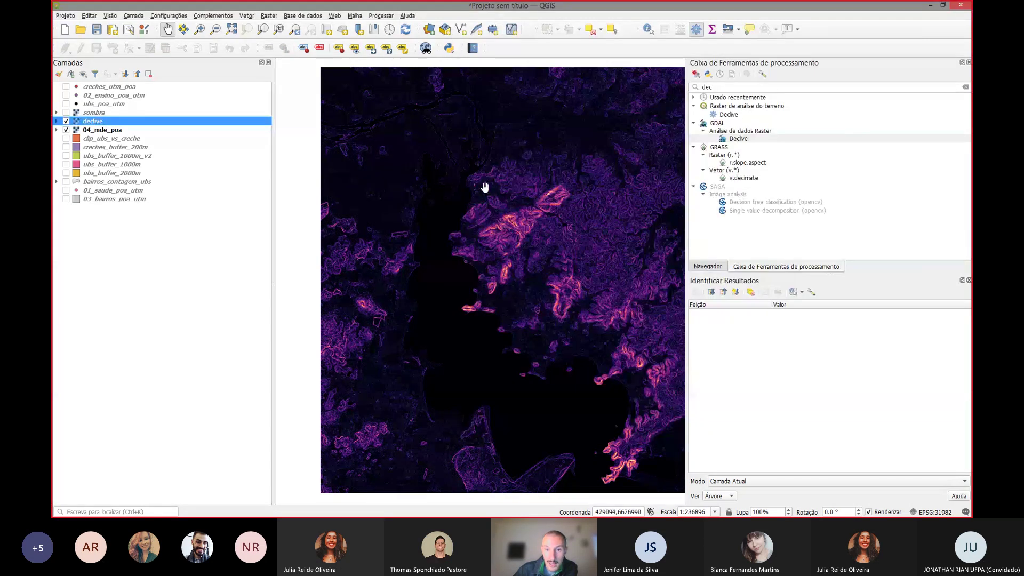
Step: Examine the Magma-colored slope raster on the central hills, the southern shoreline and across its full extent
{"action": "scroll", "coordinate": [542, 186], "scroll_direction": "up", "scroll_amount": 2}
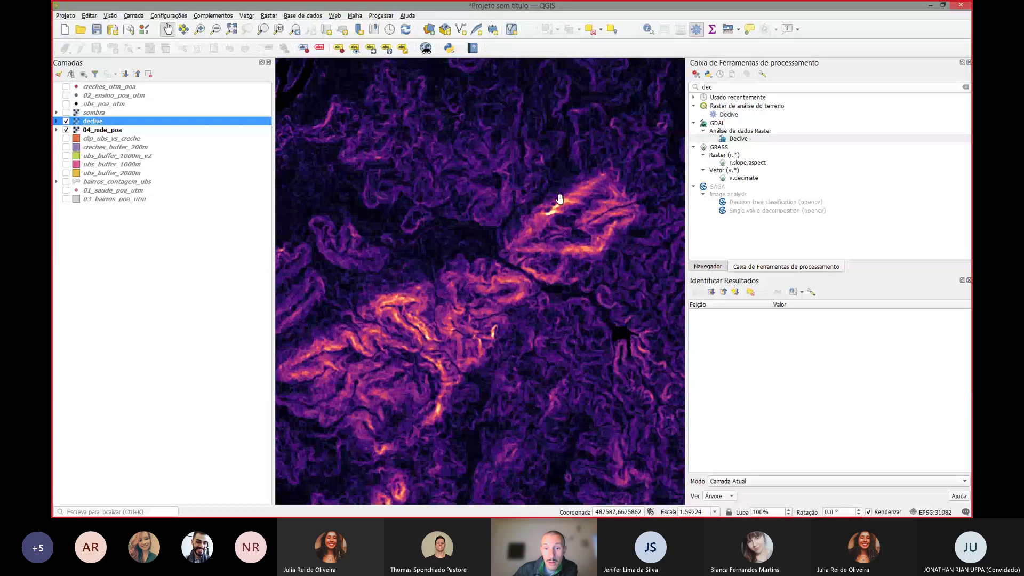
{"action": "left_click_drag", "start_coordinate": [393, 187], "coordinate": [476, 199]}
{"action": "scroll", "coordinate": [427, 184], "scroll_direction": "down", "scroll_amount": 1}
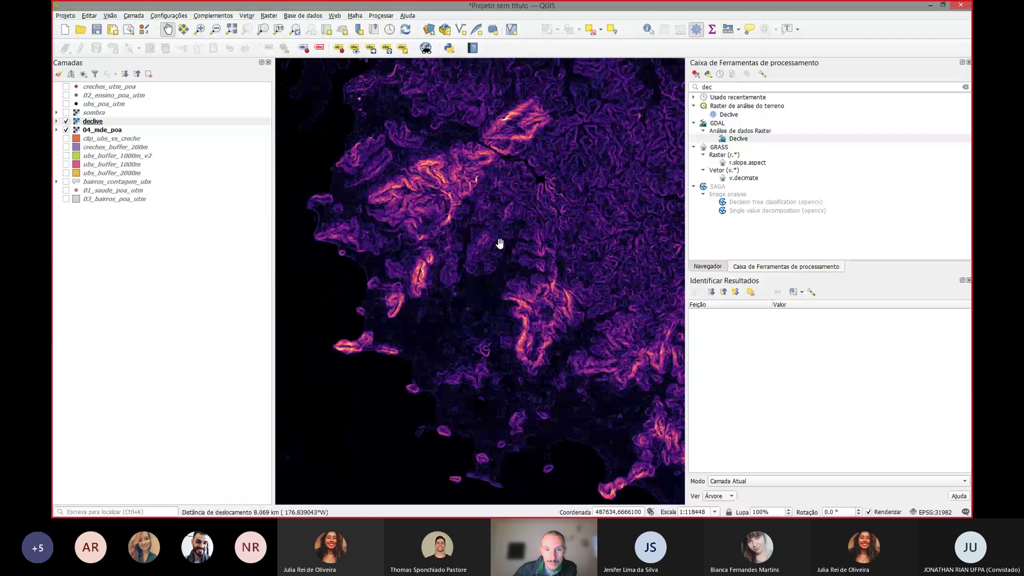
{"action": "left_click_drag", "start_coordinate": [498, 242], "coordinate": [525, 294]}
{"action": "scroll", "coordinate": [470, 165], "scroll_direction": "down", "scroll_amount": 1}
{"action": "left_click_drag", "start_coordinate": [473, 153], "coordinate": [481, 166]}
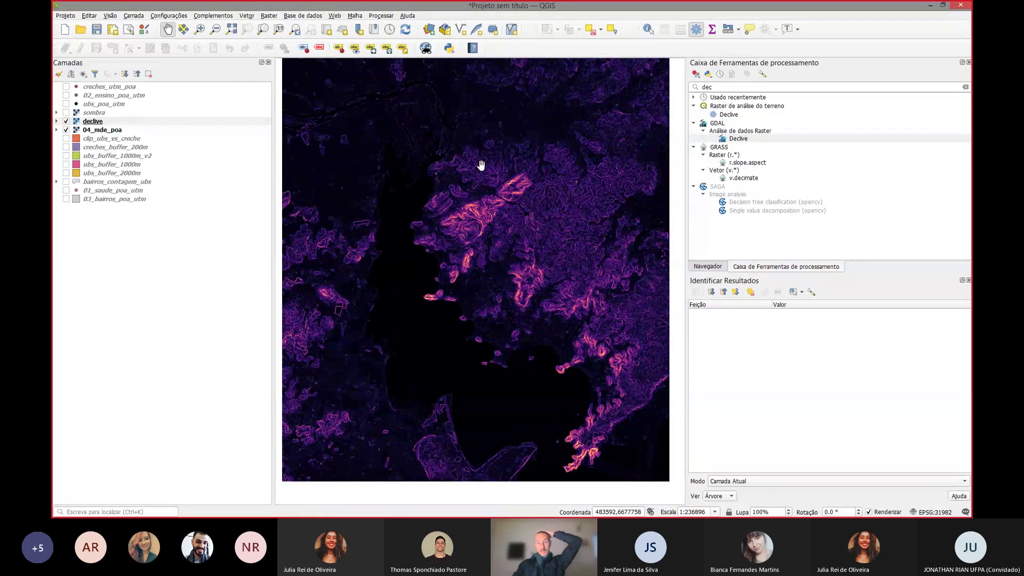
Step: Widen the map canvas by narrowing the Camadas area on one side and the processing toolbox area on the other
{"action": "scroll", "coordinate": [469, 181], "scroll_direction": "up", "scroll_amount": 2}
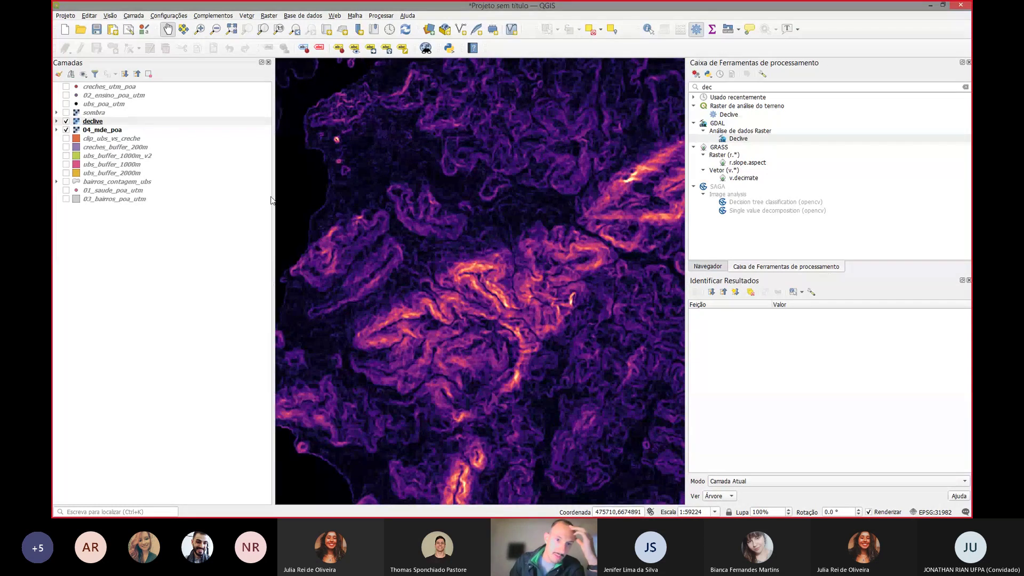
{"action": "left_click_drag", "start_coordinate": [272, 200], "coordinate": [174, 199]}
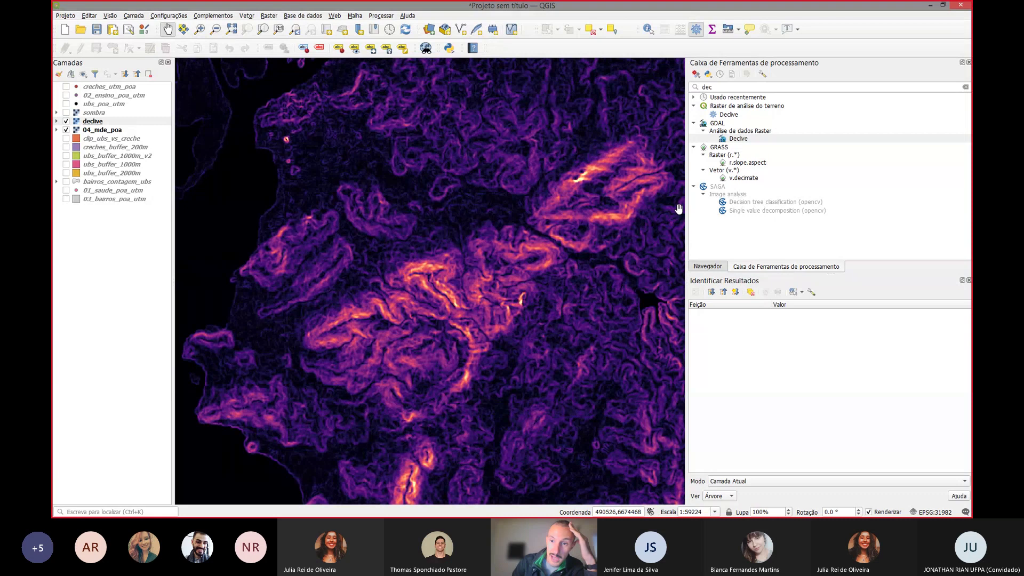
{"action": "left_click_drag", "start_coordinate": [685, 209], "coordinate": [777, 231]}
Step: Examine the slopes from the lake's northern end to the eastern hills and south along the shoreline
{"action": "scroll", "coordinate": [515, 264], "scroll_direction": "down", "scroll_amount": 1}
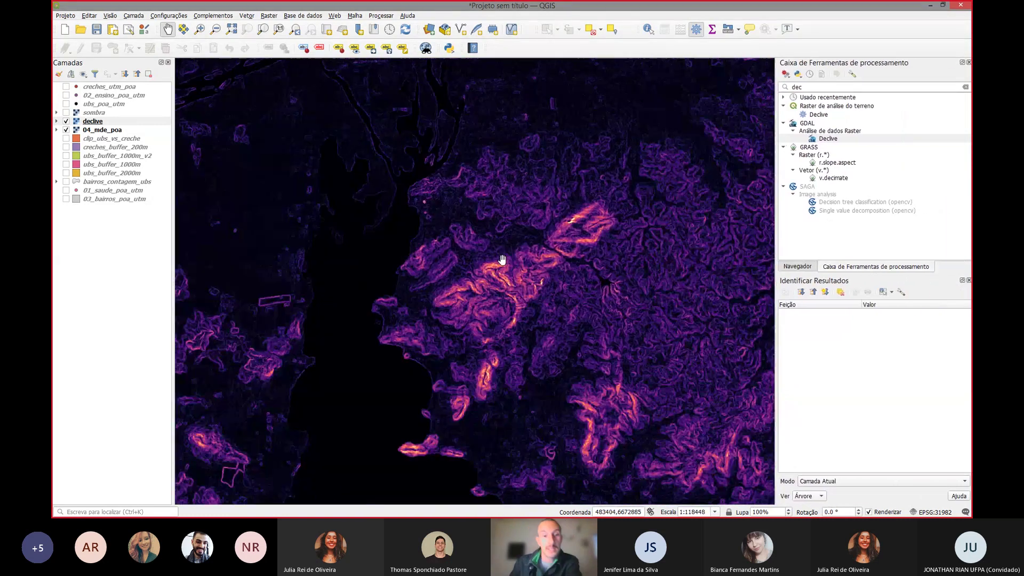
{"action": "left_click_drag", "start_coordinate": [382, 197], "coordinate": [309, 160]}
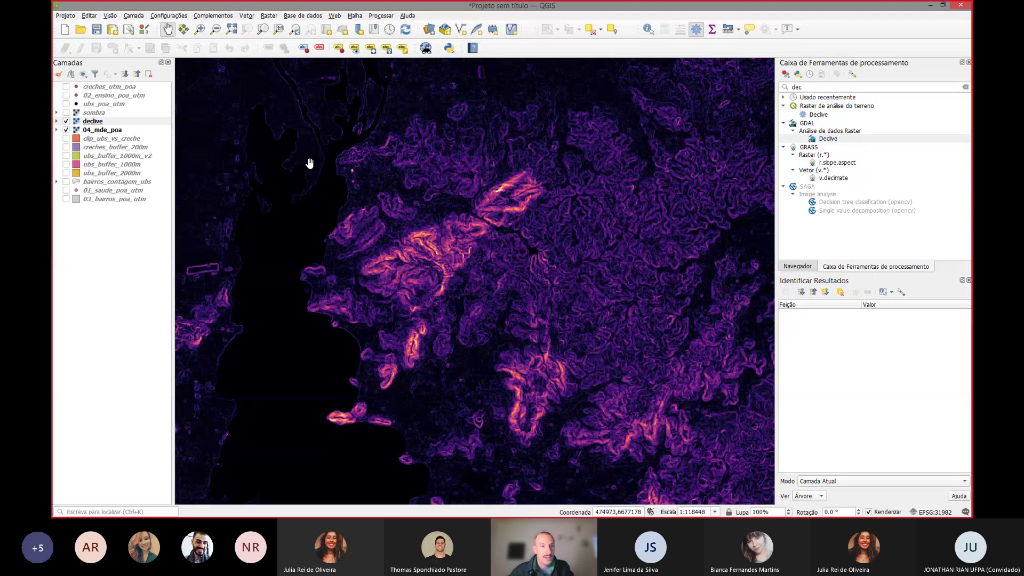
{"action": "left_click_drag", "start_coordinate": [592, 347], "coordinate": [530, 318]}
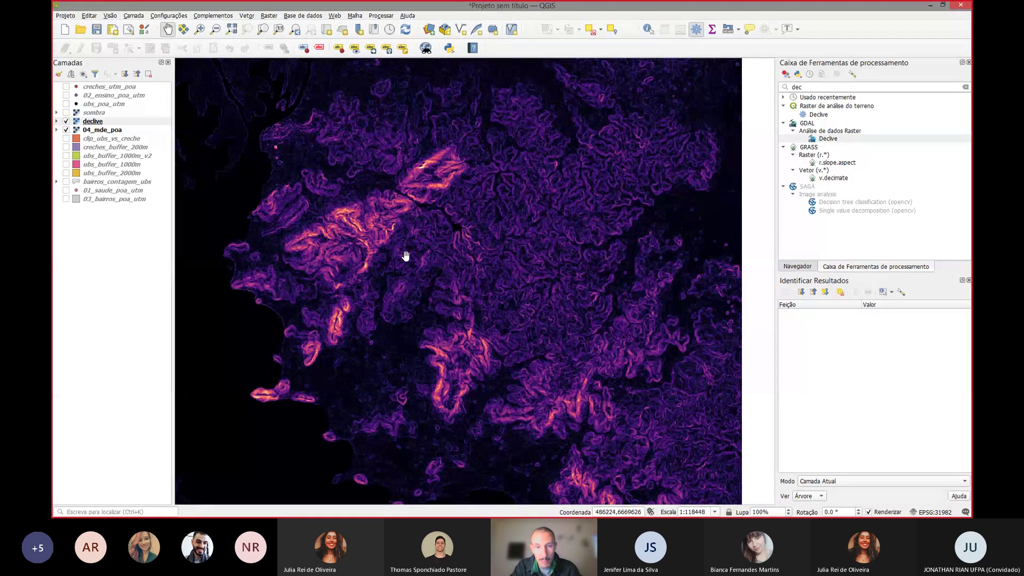
{"action": "left_click_drag", "start_coordinate": [389, 256], "coordinate": [480, 272]}
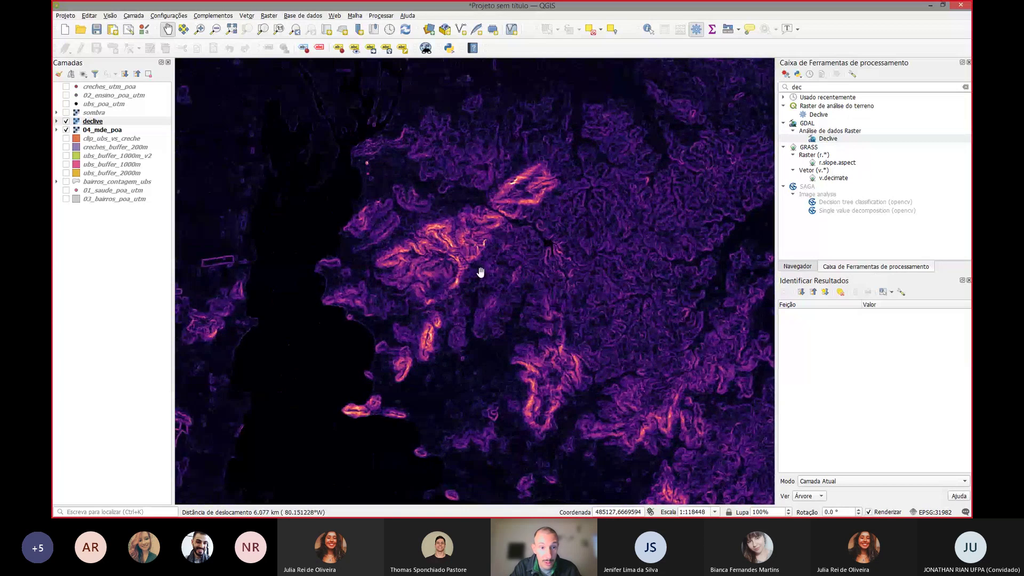
{"action": "left_click_drag", "start_coordinate": [306, 263], "coordinate": [382, 193]}
{"action": "left_click_drag", "start_coordinate": [420, 377], "coordinate": [401, 341]}
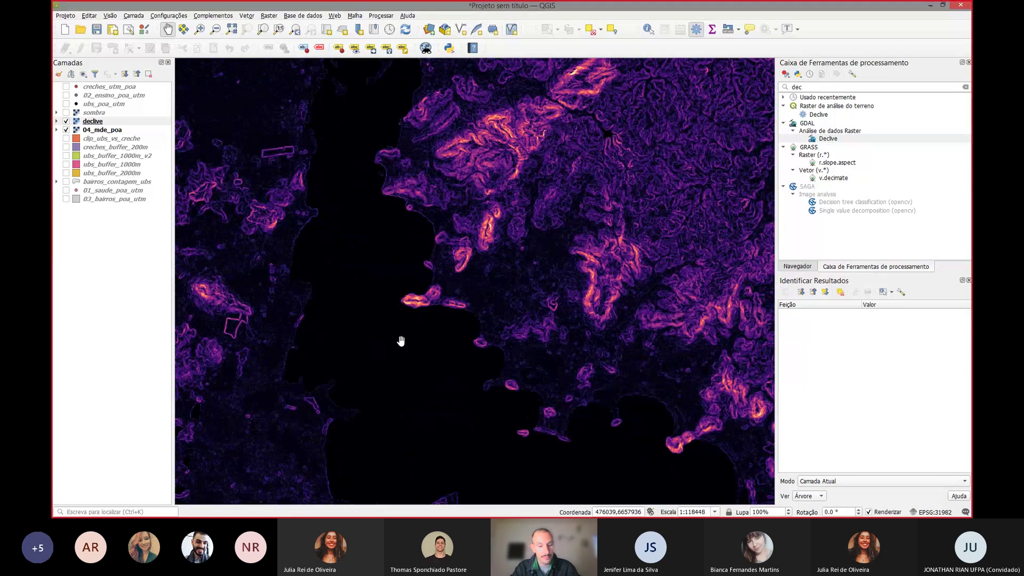
Step: Review the Prática 4 topic list in the PowerPoint slides and return to the slope map in QGIS
{"action": "key", "text": "alt+Tab"}
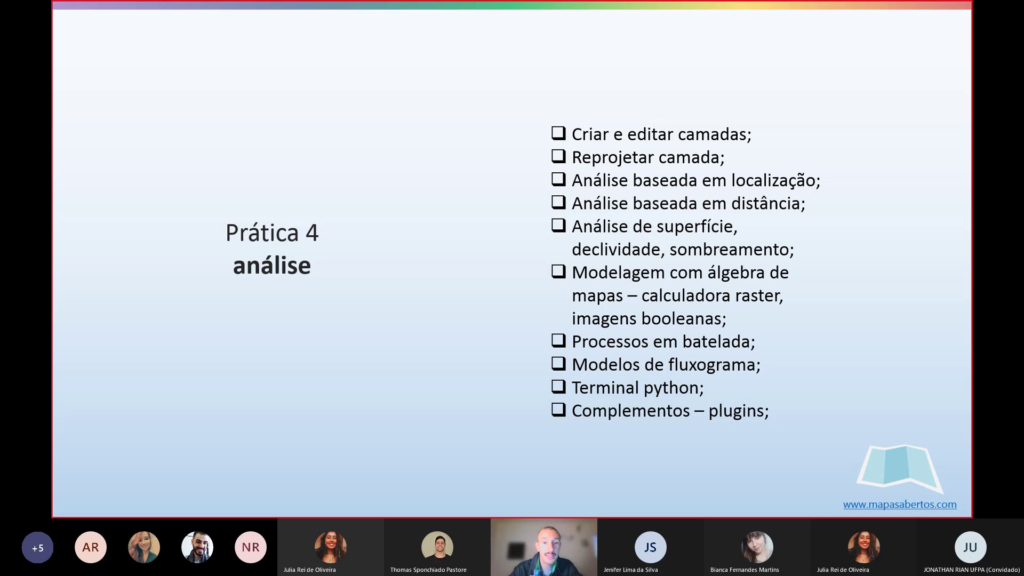
{"action": "key", "text": "alt+Tab"}
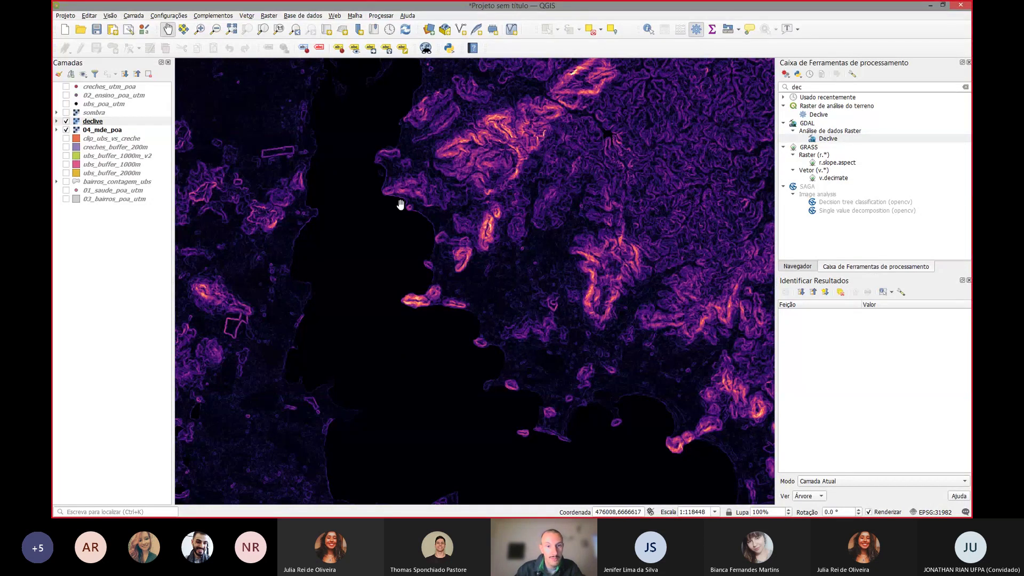
{"action": "left_click_drag", "start_coordinate": [389, 121], "coordinate": [345, 291]}
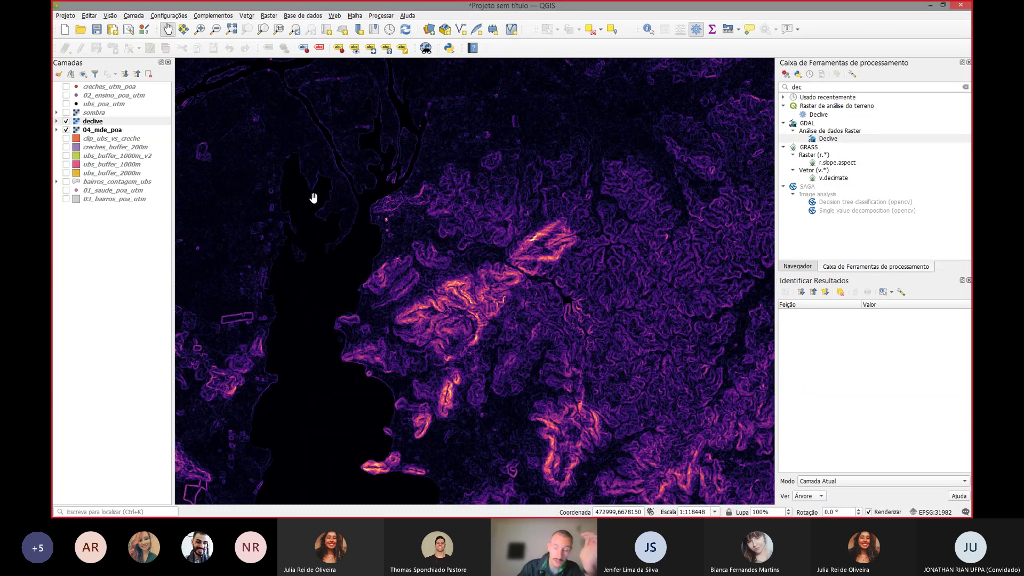
{"action": "key", "text": "alt+Tab"}
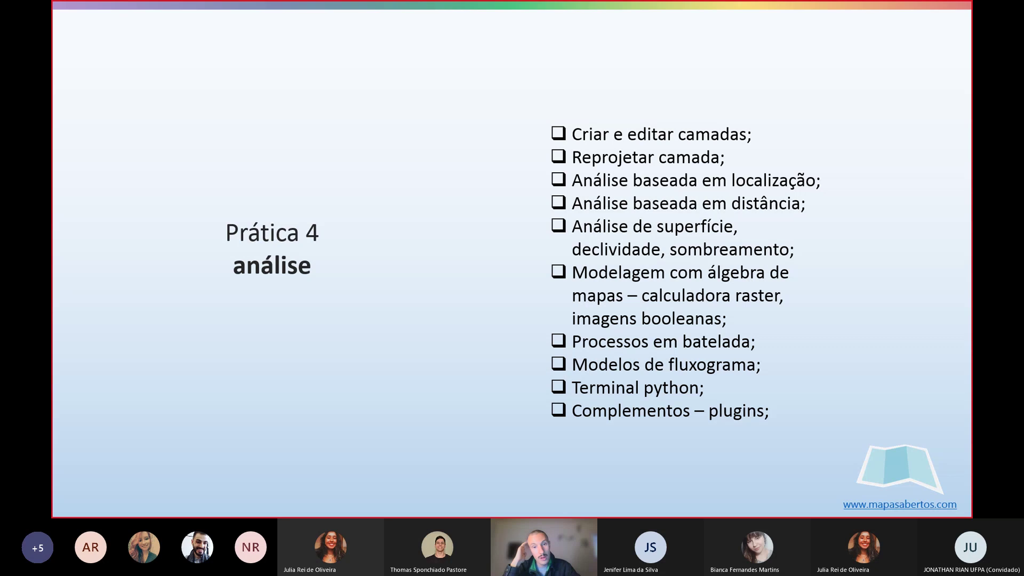
{"action": "key", "text": "alt+Tab"}
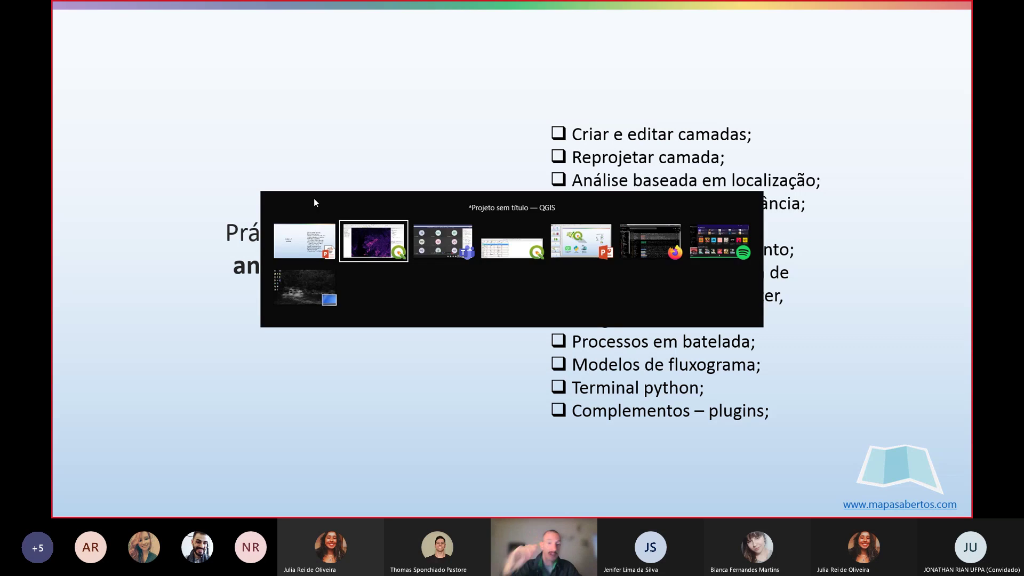
Step: Inspect the whole declive raster and the terrain around the lake and central hills, and switch to the PowerPoint slides
{"action": "scroll", "coordinate": [348, 266], "scroll_direction": "down", "scroll_amount": 1}
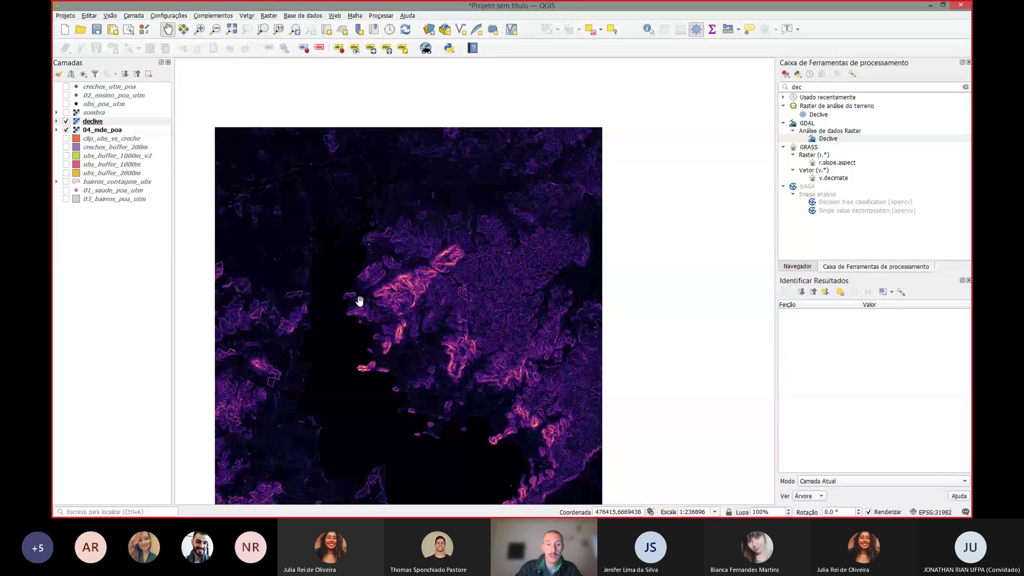
{"action": "left_click_drag", "start_coordinate": [358, 318], "coordinate": [412, 265]}
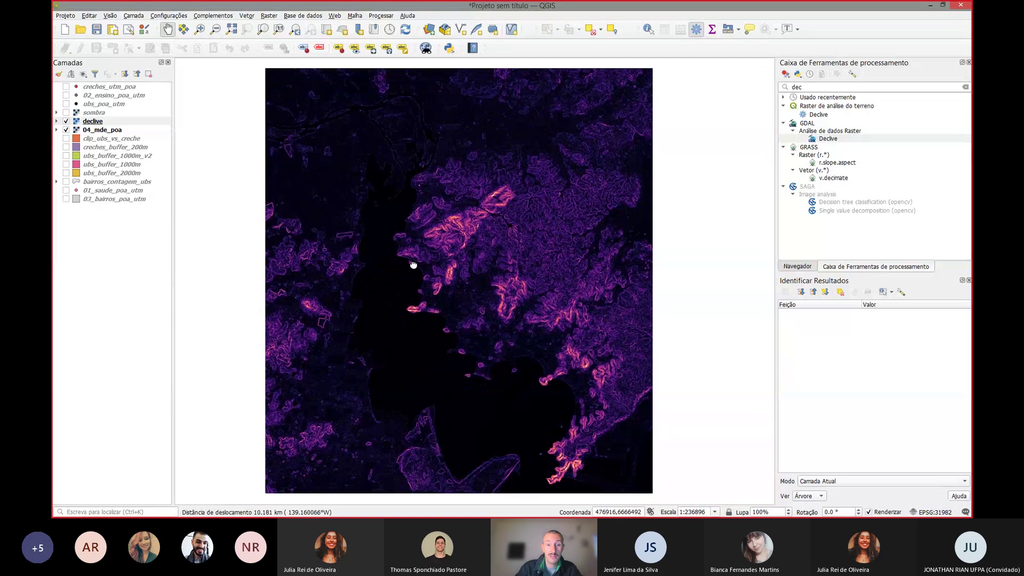
{"action": "scroll", "coordinate": [459, 218], "scroll_direction": "up", "scroll_amount": 1}
{"action": "mouse_move", "coordinate": [393, 211]}
{"action": "left_mouse_down"}
{"action": "mouse_move", "coordinate": [404, 214]}
{"action": "mouse_move", "coordinate": [395, 221]}
{"action": "left_mouse_up"}
{"action": "left_click_drag", "start_coordinate": [379, 166], "coordinate": [387, 192]}
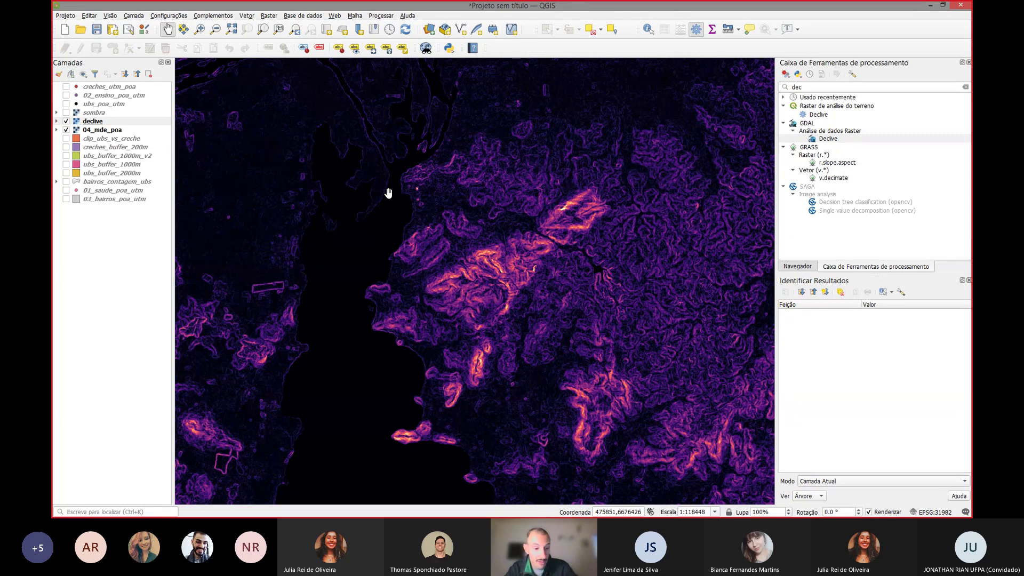
{"action": "key", "text": "alt+Tab"}
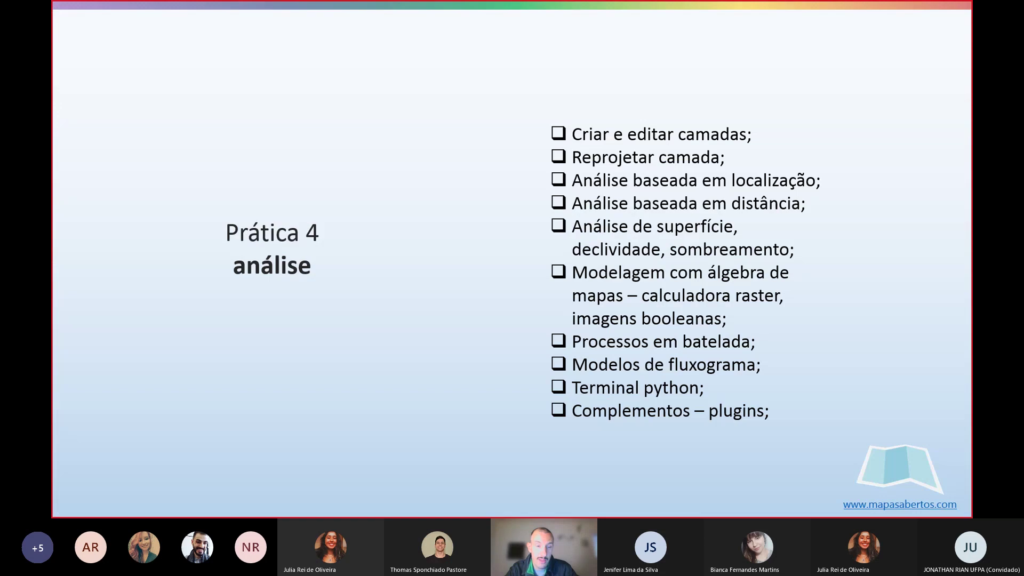
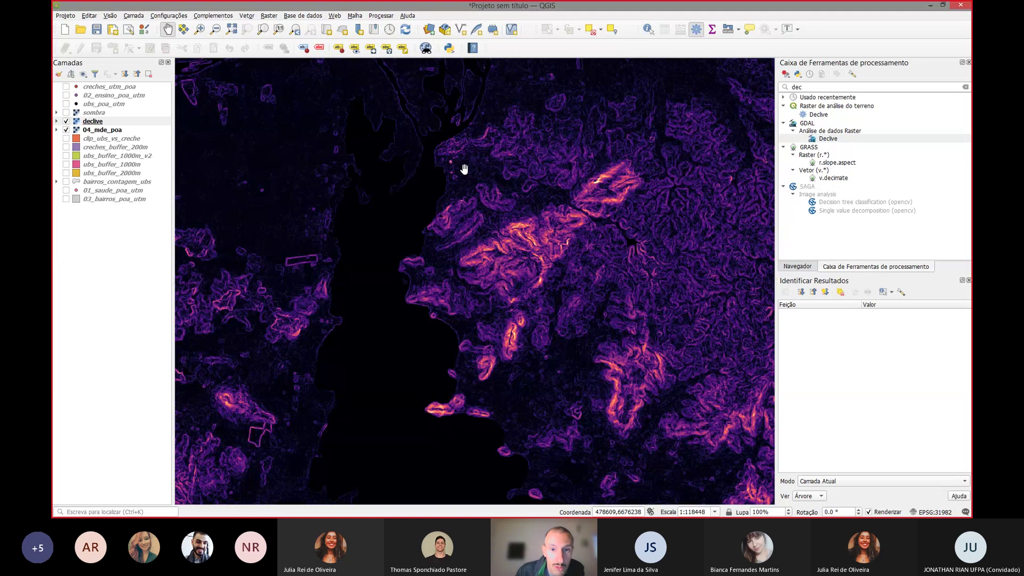
Step: Examine the steep and flat areas of the declive raster across the whole region
{"action": "left_click_drag", "start_coordinate": [446, 143], "coordinate": [241, 256]}
{"action": "left_click_drag", "start_coordinate": [247, 379], "coordinate": [466, 303]}
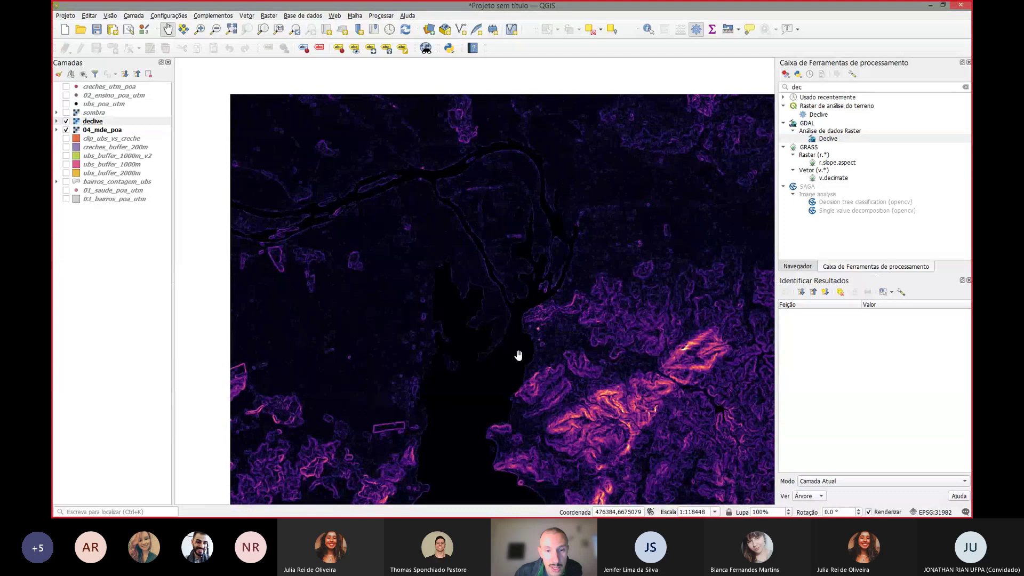
{"action": "left_click_drag", "start_coordinate": [517, 353], "coordinate": [432, 175]}
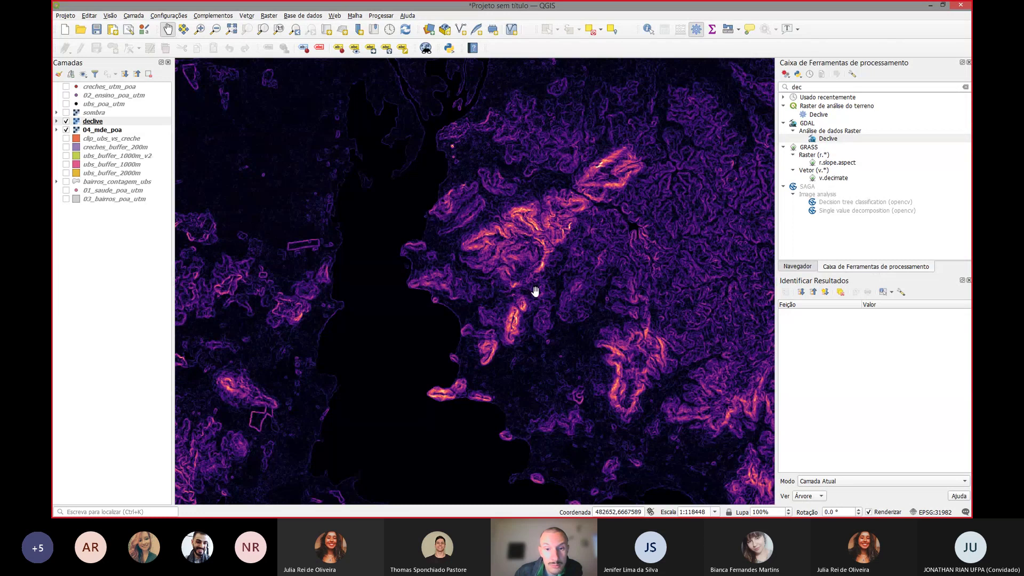
{"action": "left_click_drag", "start_coordinate": [591, 409], "coordinate": [402, 178]}
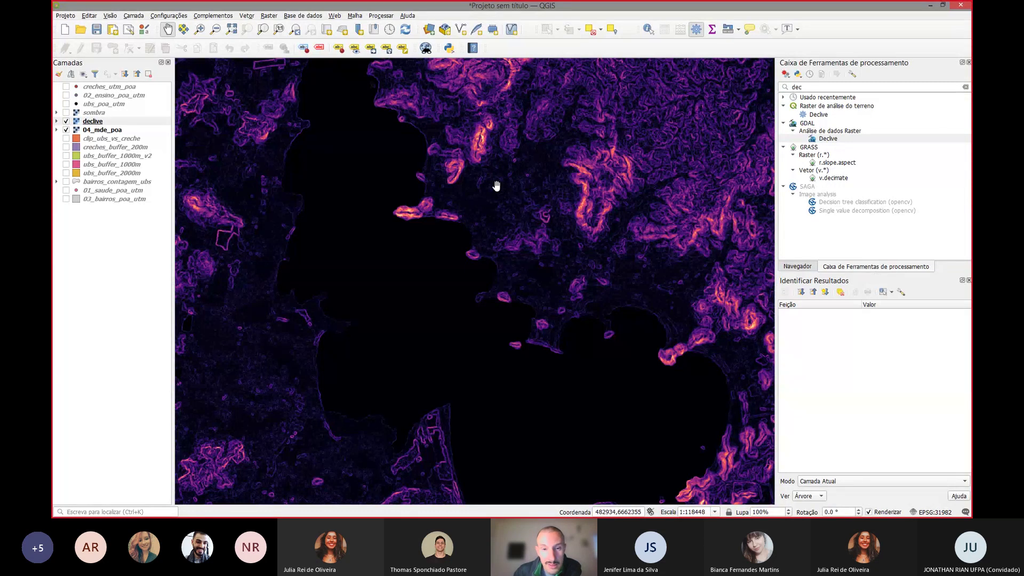
{"action": "left_click_drag", "start_coordinate": [274, 245], "coordinate": [299, 226]}
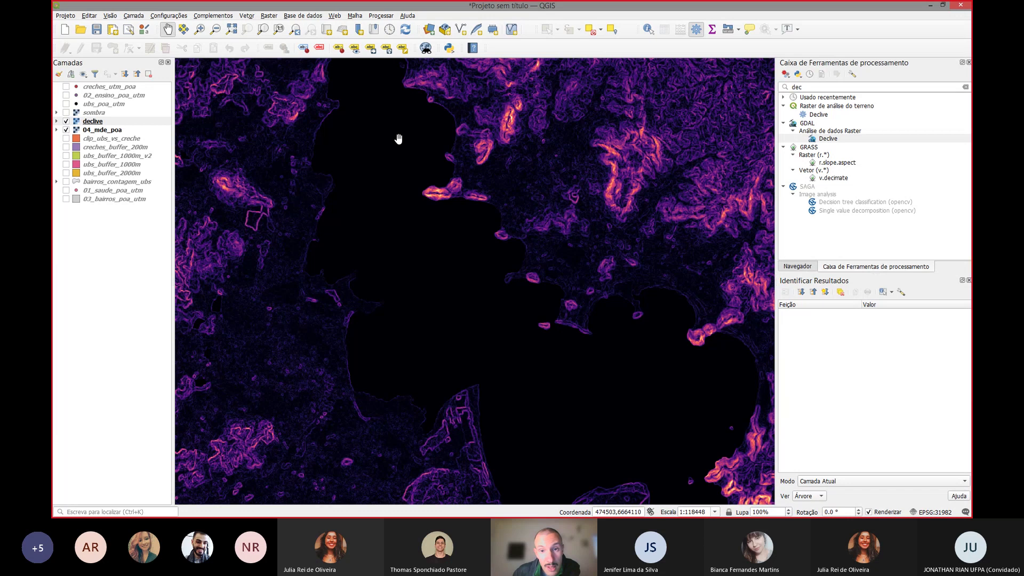
{"action": "left_click_drag", "start_coordinate": [399, 143], "coordinate": [407, 263]}
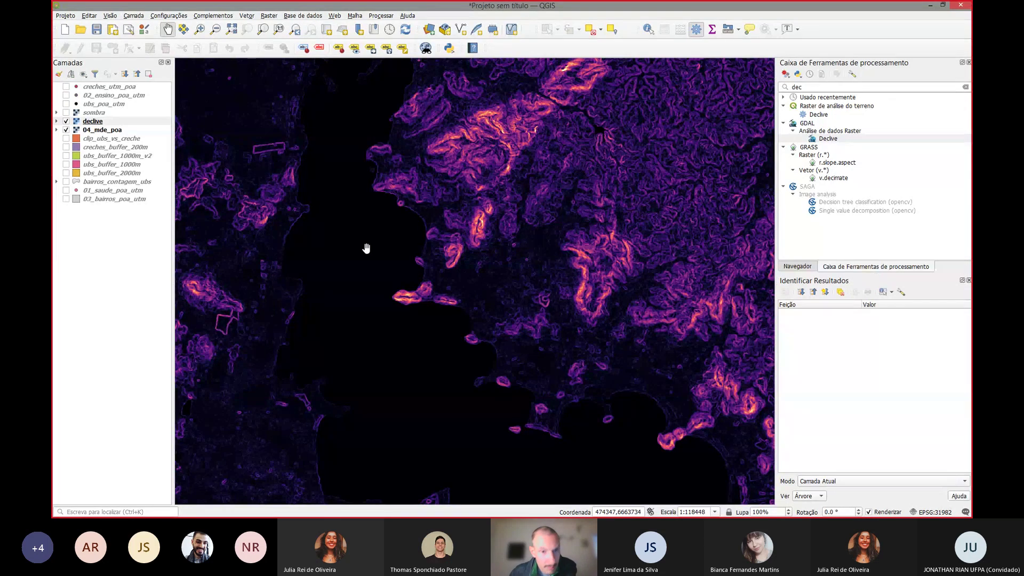
{"action": "left_click_drag", "start_coordinate": [384, 222], "coordinate": [389, 271]}
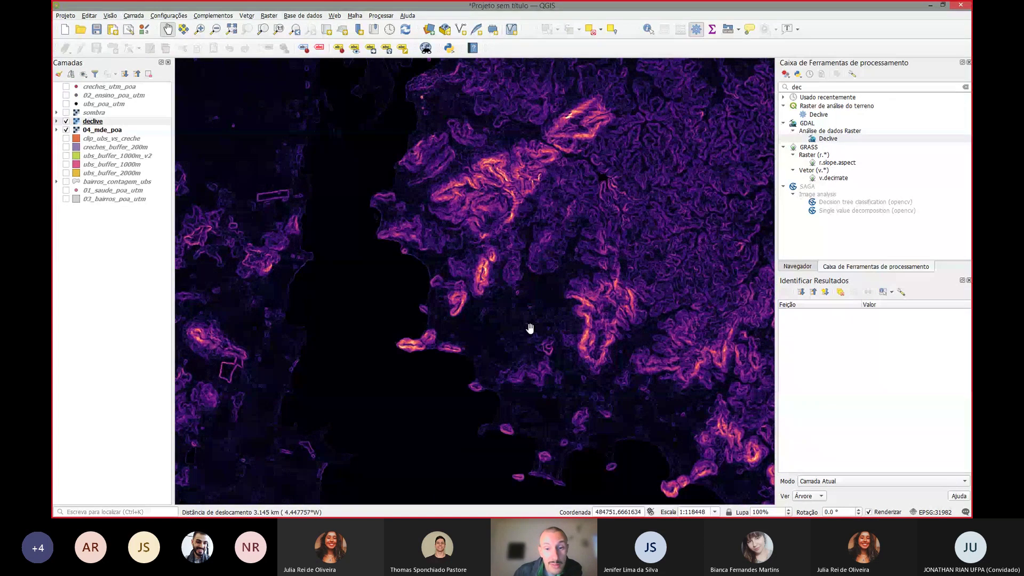
{"action": "left_click_drag", "start_coordinate": [349, 193], "coordinate": [364, 208]}
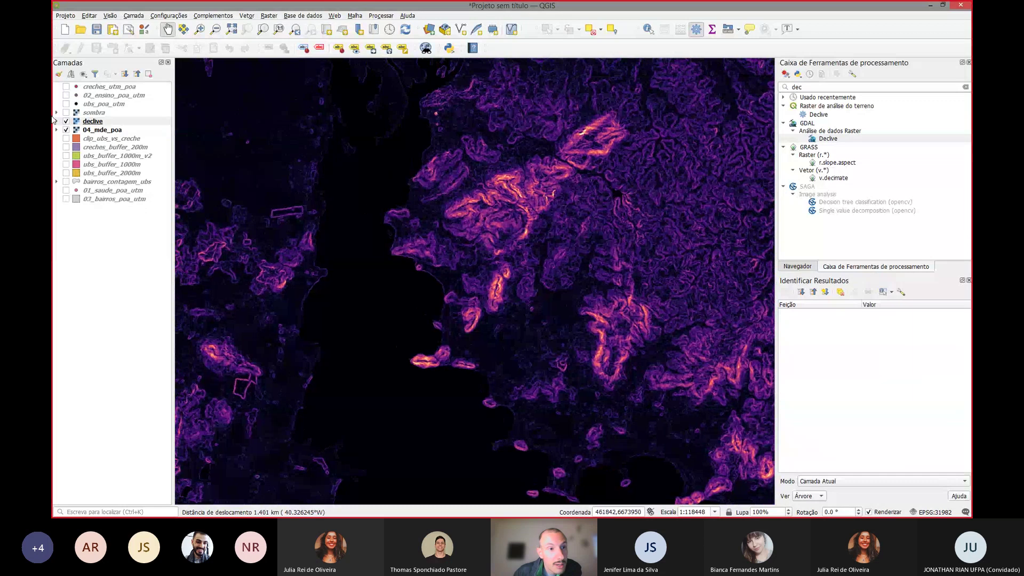
Step: Compare the declive layer with the sombra hillshade over the elevation model, and return to the declive display
{"action": "left_click", "coordinate": [67, 121]}
{"action": "left_click", "coordinate": [66, 112]}
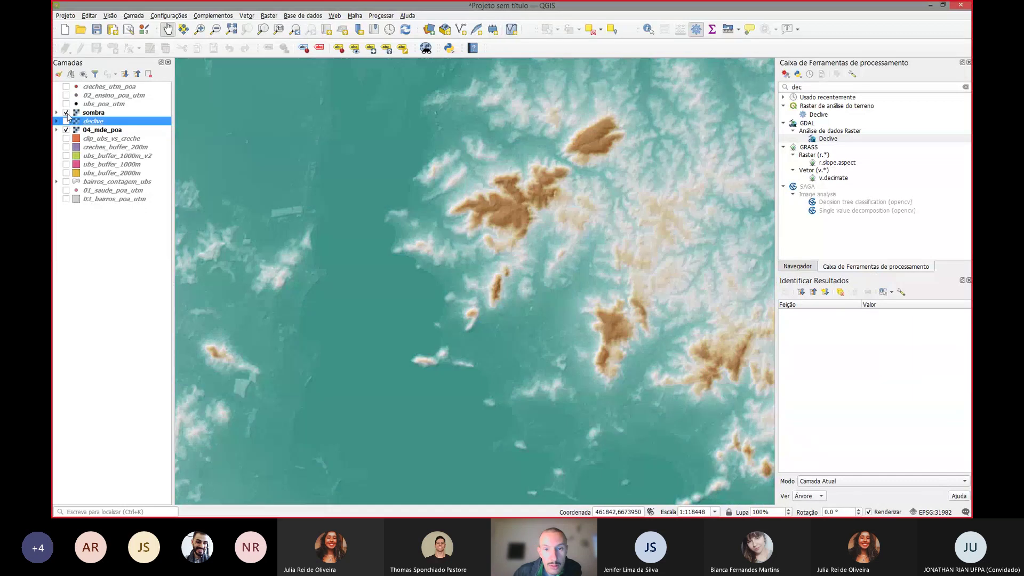
{"action": "left_click_drag", "start_coordinate": [593, 405], "coordinate": [554, 355]}
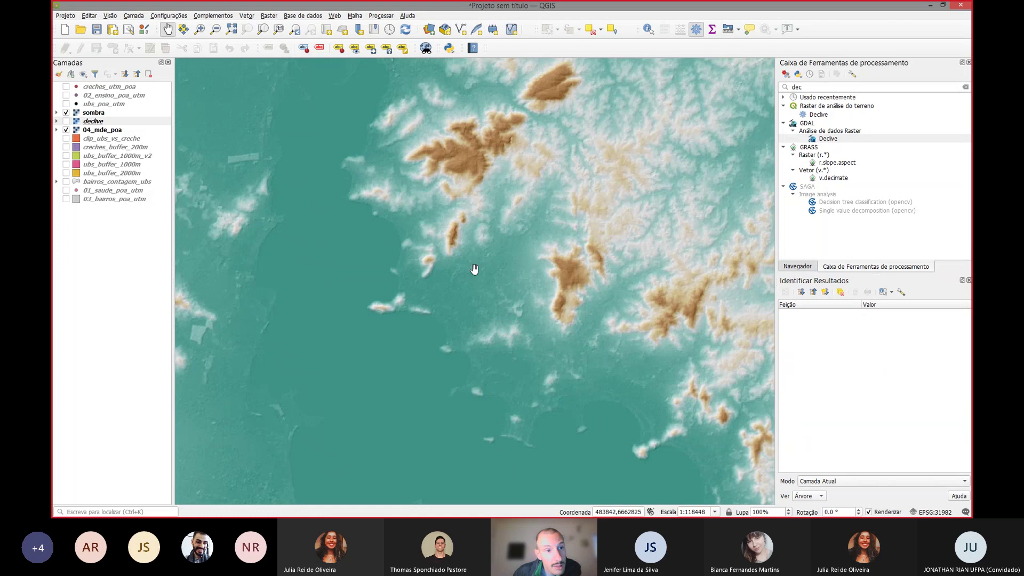
{"action": "left_click", "coordinate": [66, 121]}
{"action": "left_click", "coordinate": [67, 112]}
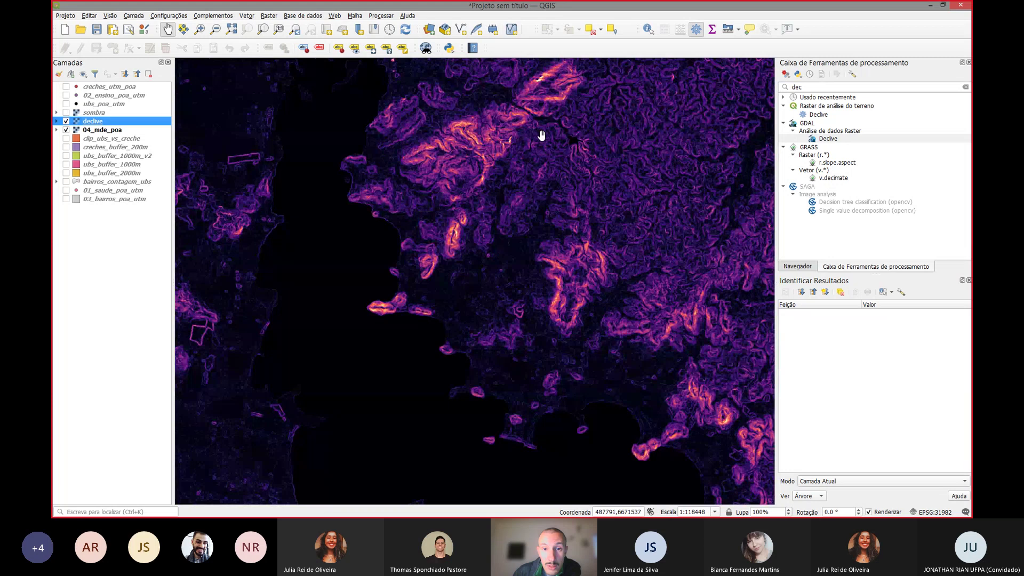
Step: Identify the declive raster's pixel values at three spots on the northern edge of the central hill
{"action": "scroll", "coordinate": [471, 123], "scroll_direction": "up", "scroll_amount": 1}
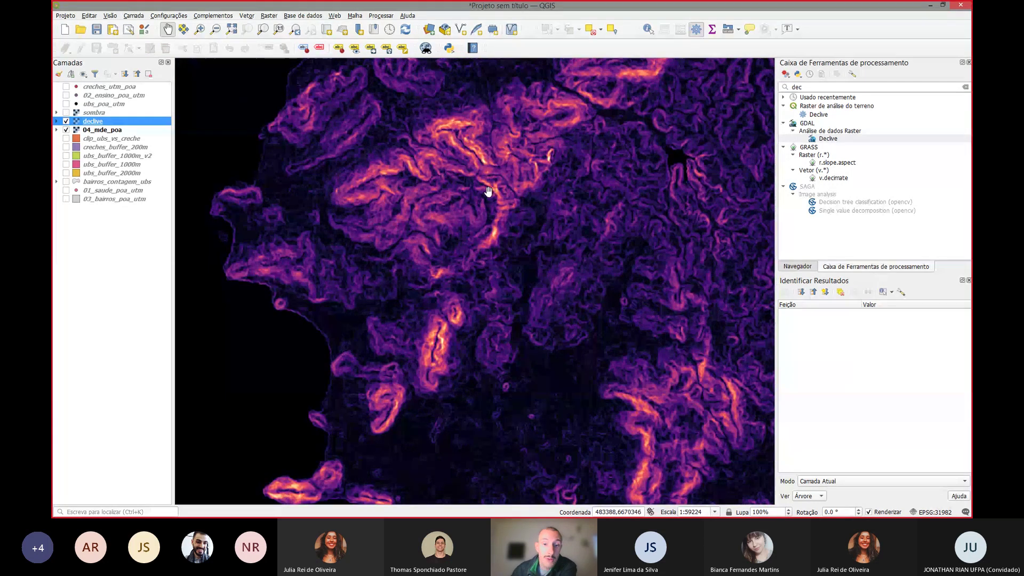
{"action": "scroll", "coordinate": [488, 191], "scroll_direction": "down", "scroll_amount": 1}
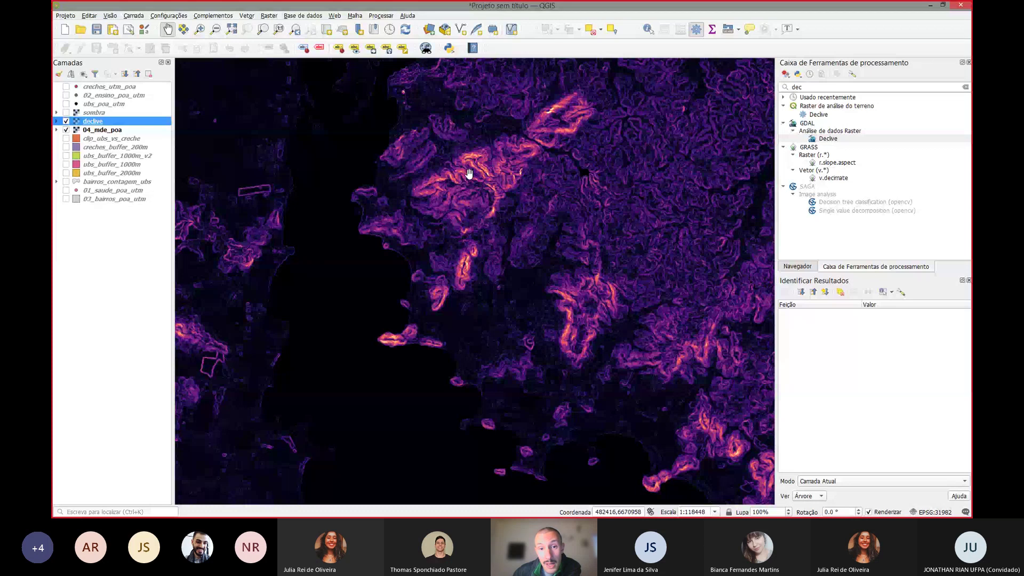
{"action": "scroll", "coordinate": [465, 152], "scroll_direction": "up", "scroll_amount": 1}
{"action": "scroll", "coordinate": [465, 151], "scroll_direction": "up", "scroll_amount": 1}
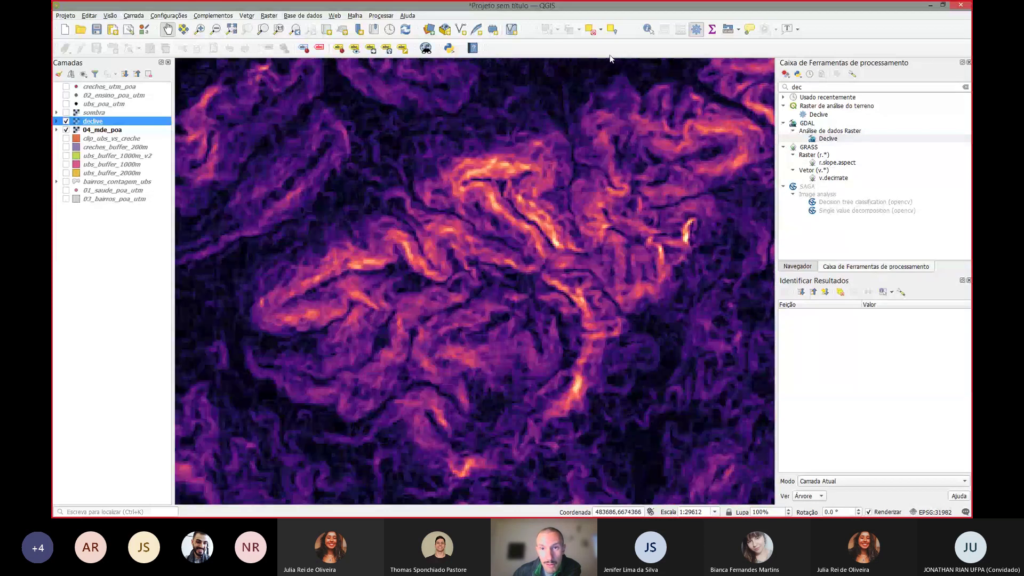
{"action": "left_click", "coordinate": [648, 29]}
{"action": "scroll", "coordinate": [490, 143], "scroll_direction": "up", "scroll_amount": 1}
{"action": "left_click", "coordinate": [535, 158]}
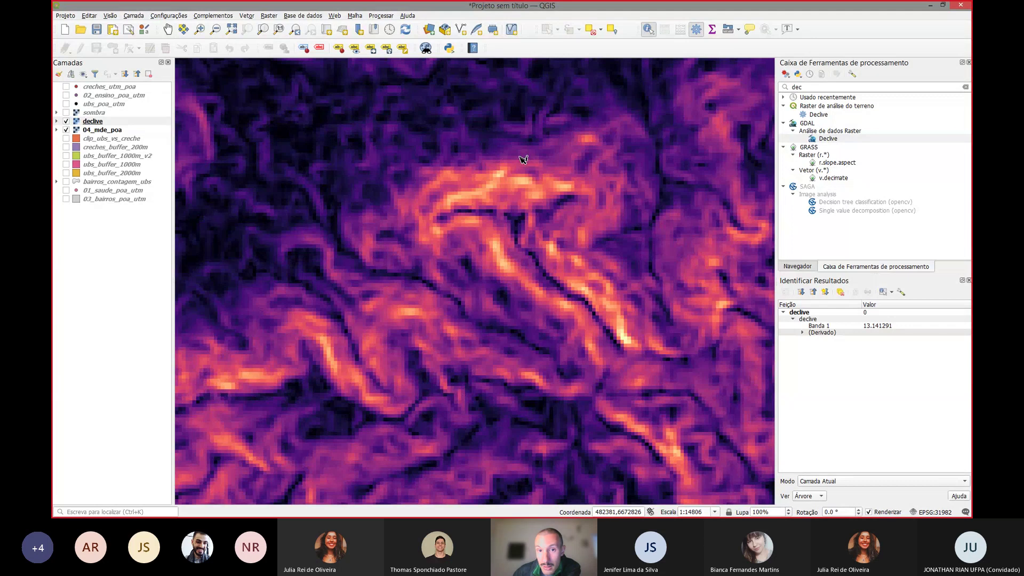
{"action": "left_click", "coordinate": [509, 166]}
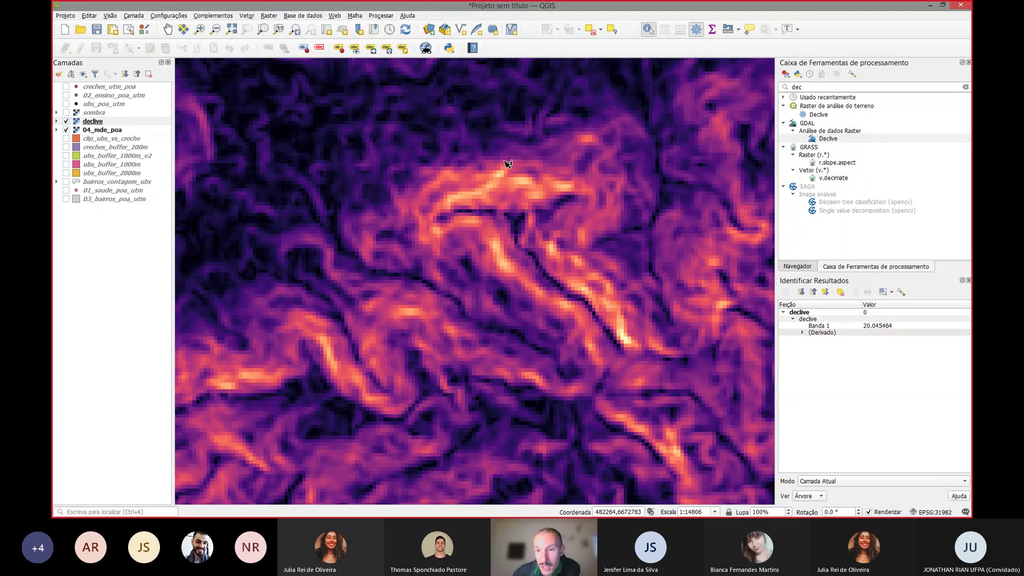
{"action": "left_click", "coordinate": [504, 156]}
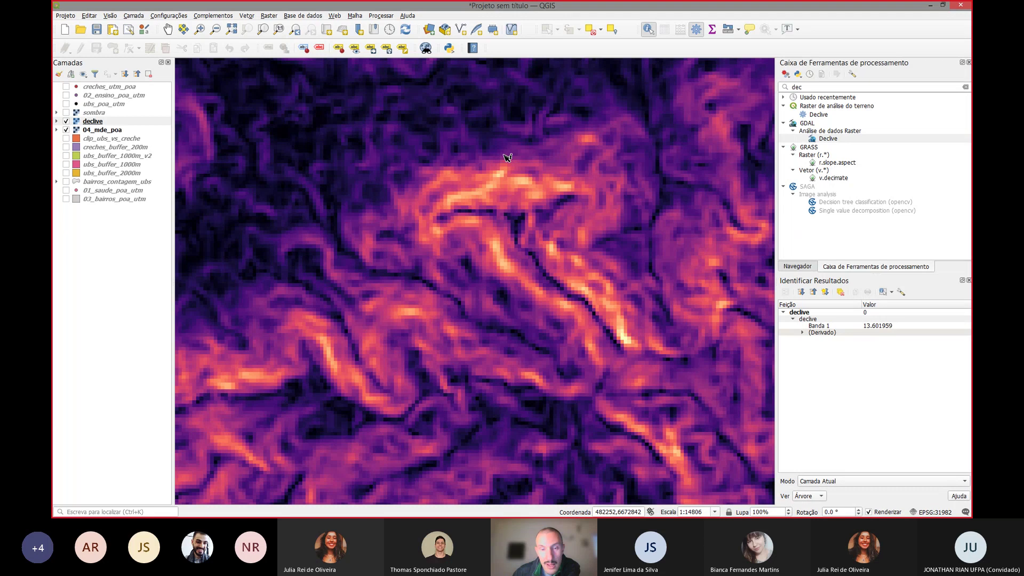
Step: Show the full extent of the 04_mde_poa layer on the map
{"action": "scroll", "coordinate": [496, 149], "scroll_direction": "up", "scroll_amount": 2}
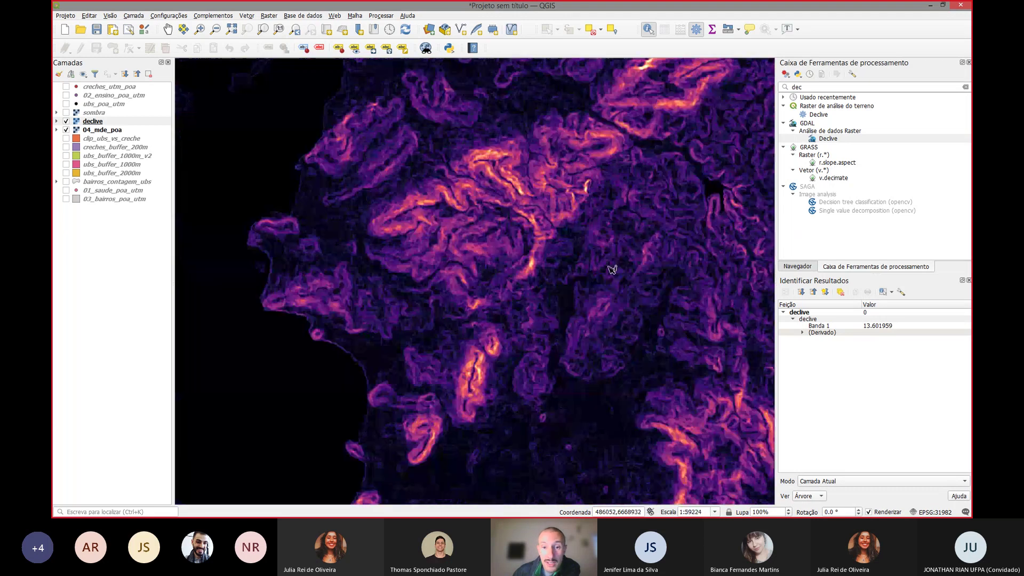
{"action": "left_click_drag", "start_coordinate": [613, 267], "coordinate": [583, 238]}
{"action": "scroll", "coordinate": [382, 197], "scroll_direction": "down", "scroll_amount": 1}
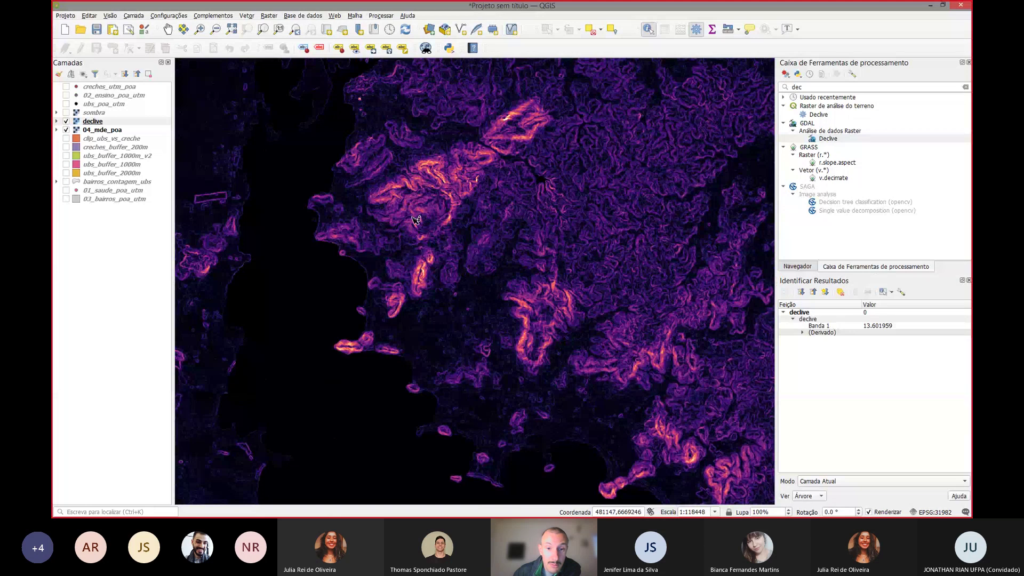
{"action": "scroll", "coordinate": [459, 267], "scroll_direction": "up", "scroll_amount": 1}
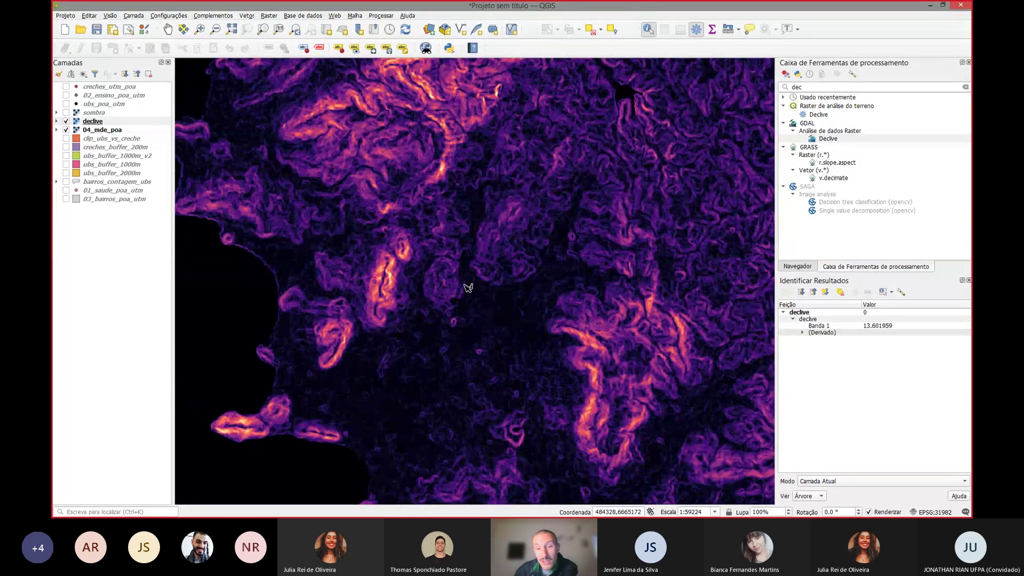
{"action": "scroll", "coordinate": [476, 286], "scroll_direction": "down", "scroll_amount": 1}
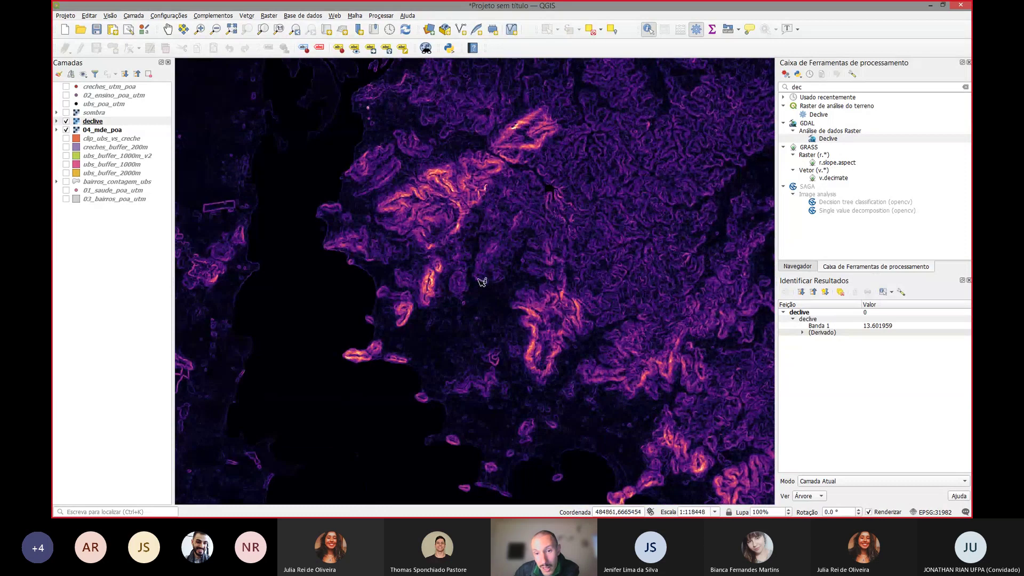
{"action": "left_click_drag", "start_coordinate": [493, 290], "coordinate": [501, 254]}
{"action": "right_click", "coordinate": [89, 133]}
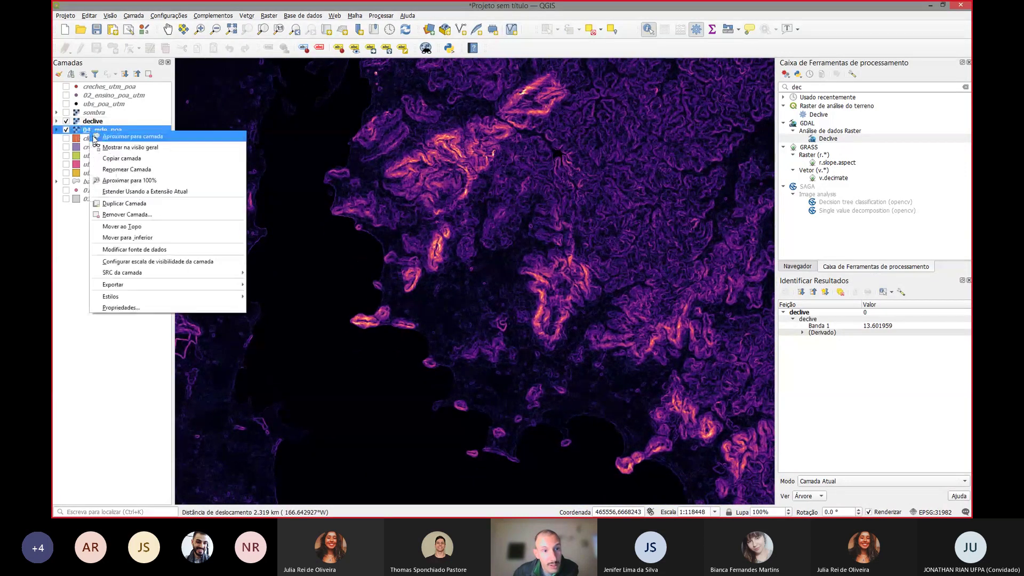
{"action": "left_click", "coordinate": [93, 141]}
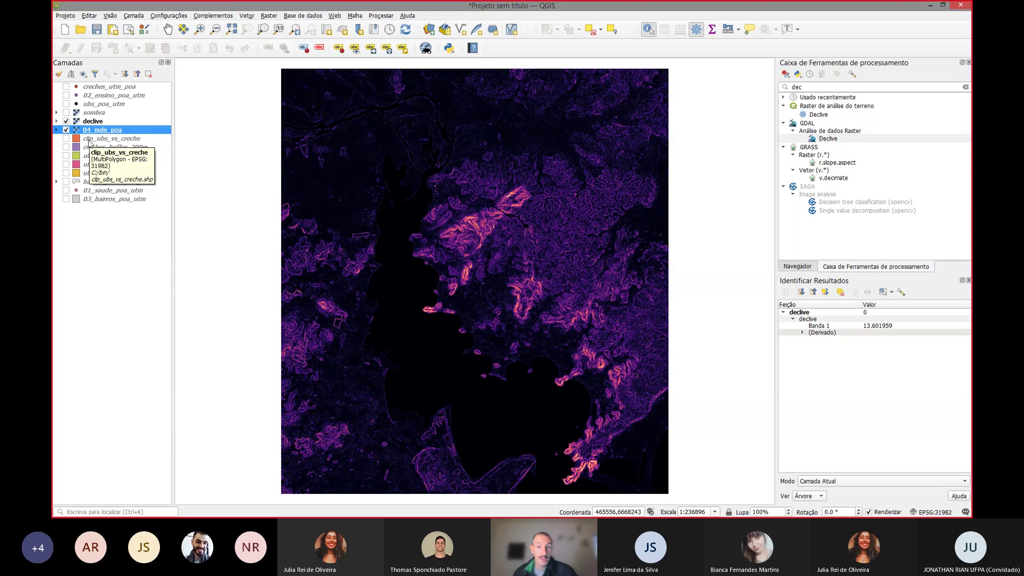
Step: Compare the declive and 04_mde_poa rasters by switching their visibility, ending with only 04_mde_poa displayed
{"action": "left_click", "coordinate": [66, 121]}
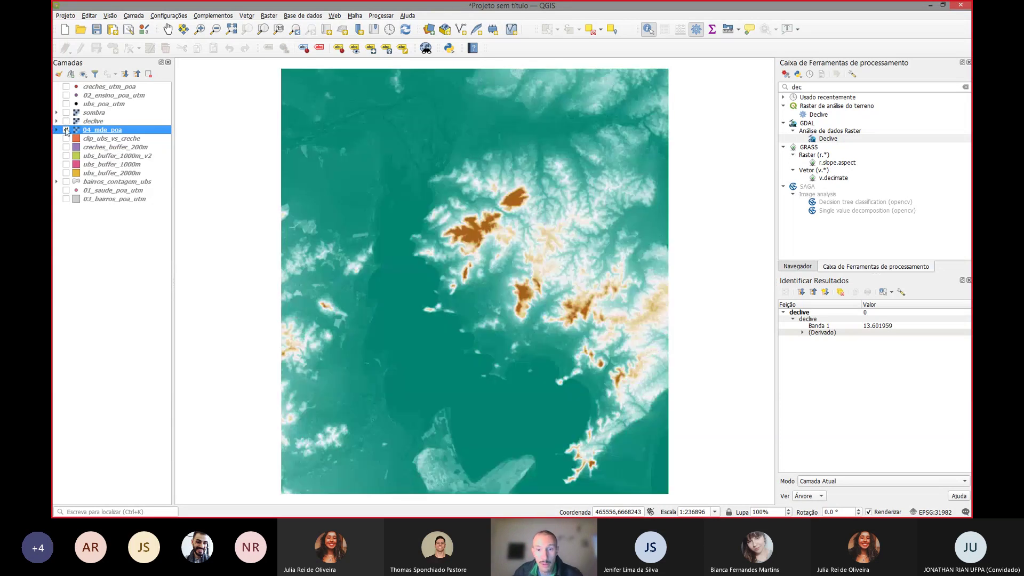
{"action": "left_click", "coordinate": [67, 122]}
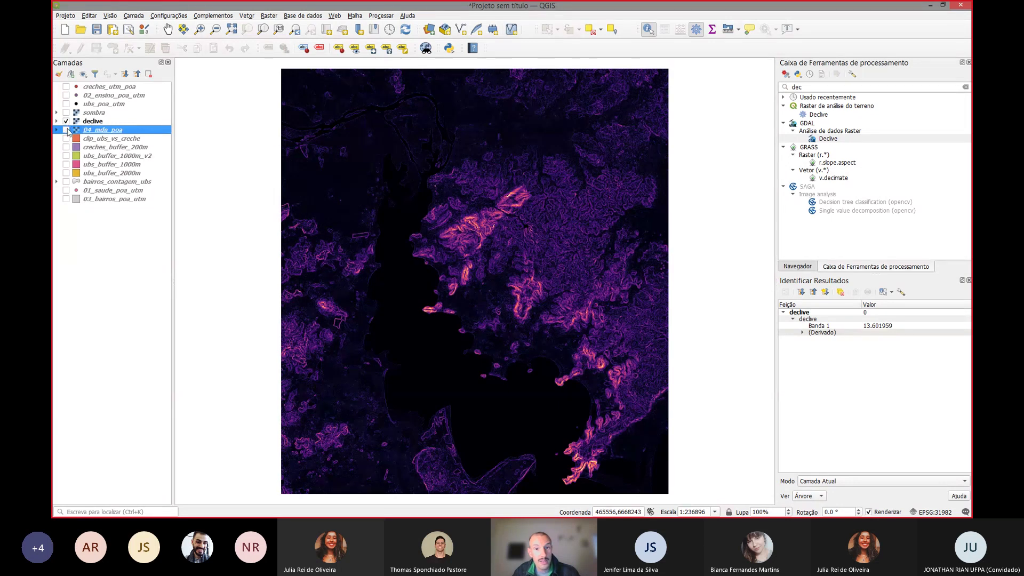
{"action": "left_click", "coordinate": [66, 129]}
{"action": "left_click", "coordinate": [66, 122]}
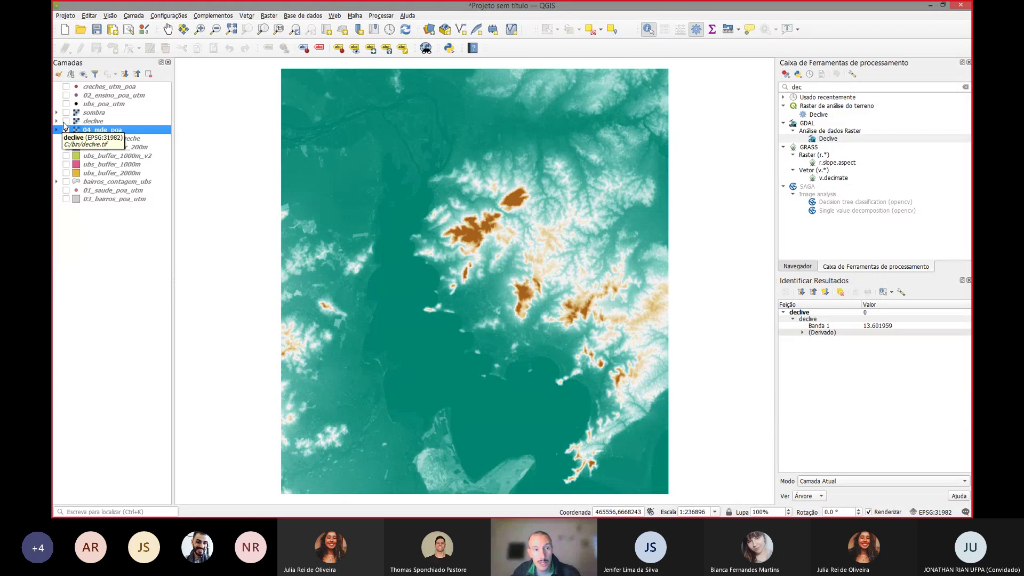
{"action": "left_click", "coordinate": [65, 122]}
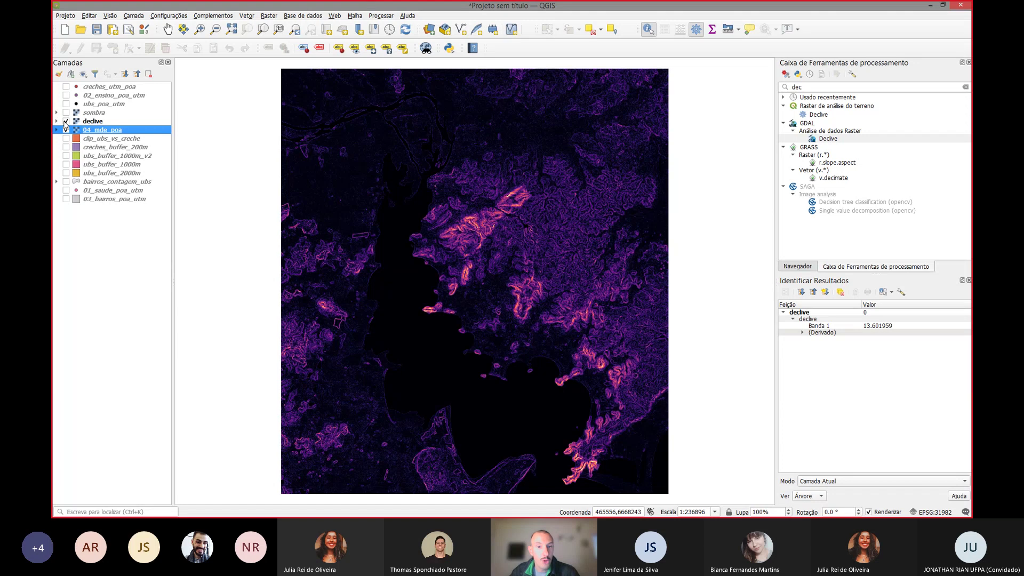
{"action": "left_click", "coordinate": [66, 129]}
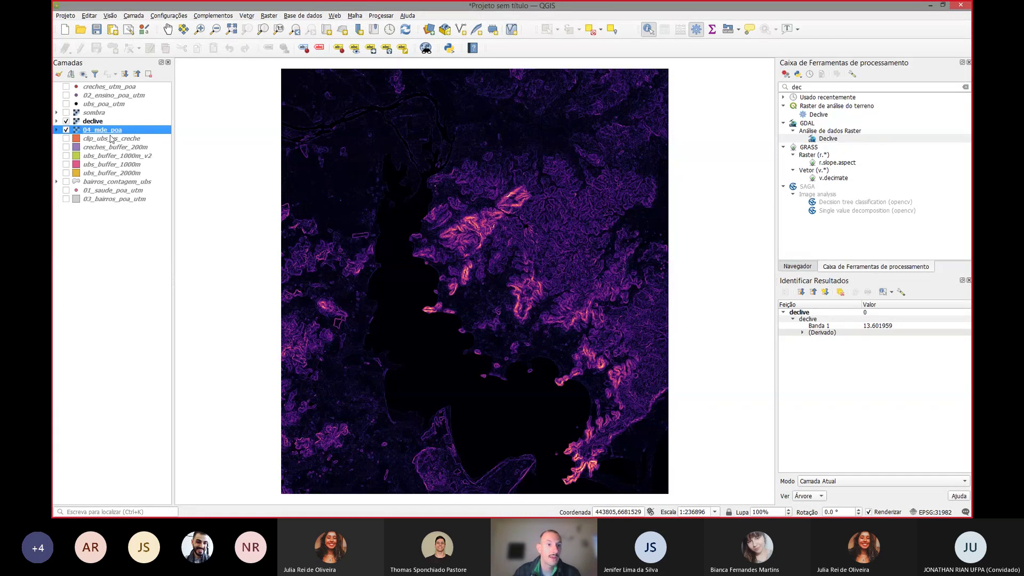
{"action": "left_click", "coordinate": [66, 121]}
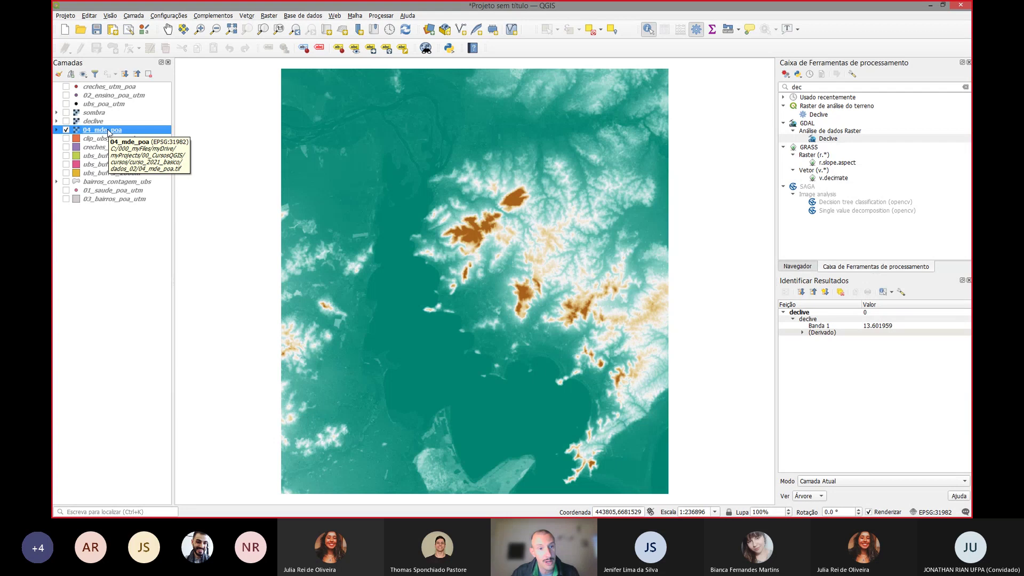
Step: Open the Raster Calculator, look over the available raster bands, and enlarge the dialog to give the expression area more height
{"action": "left_click", "coordinate": [269, 16]}
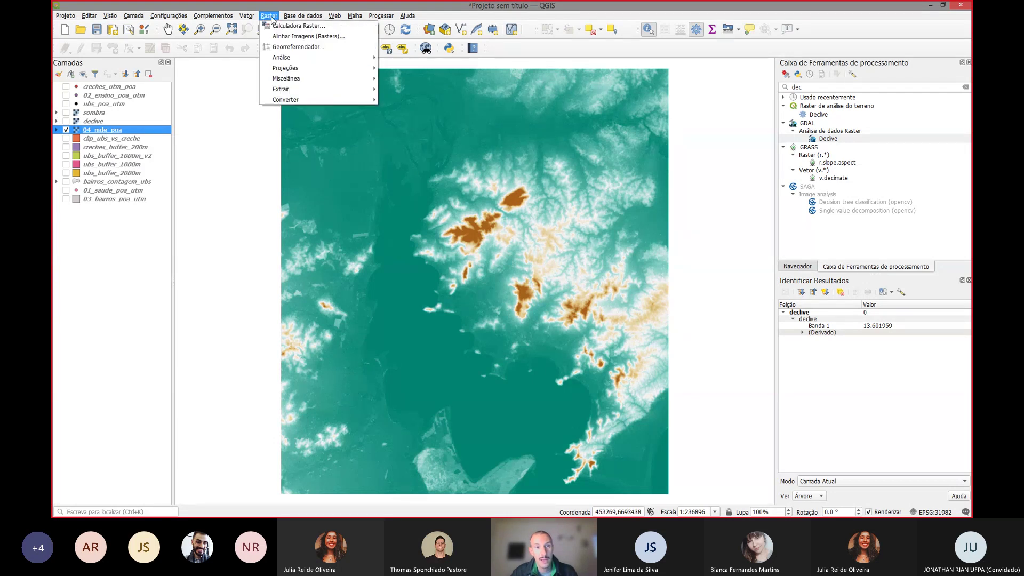
{"action": "left_click", "coordinate": [311, 30]}
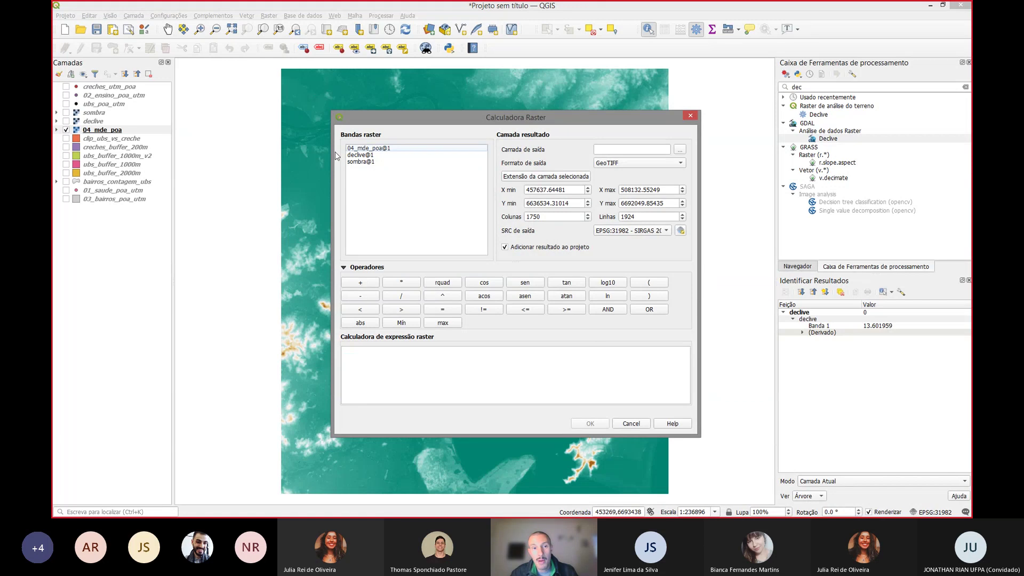
{"action": "mouse_move", "coordinate": [378, 150]}
{"action": "left_mouse_down"}
{"action": "mouse_move", "coordinate": [374, 163]}
{"action": "mouse_move", "coordinate": [374, 155]}
{"action": "left_mouse_up"}
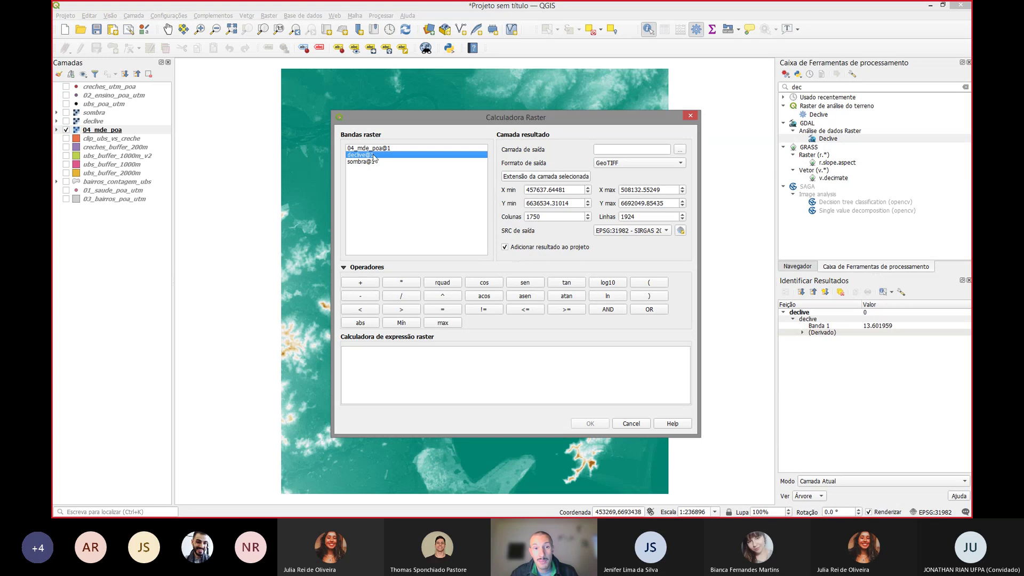
{"action": "left_click", "coordinate": [381, 148]}
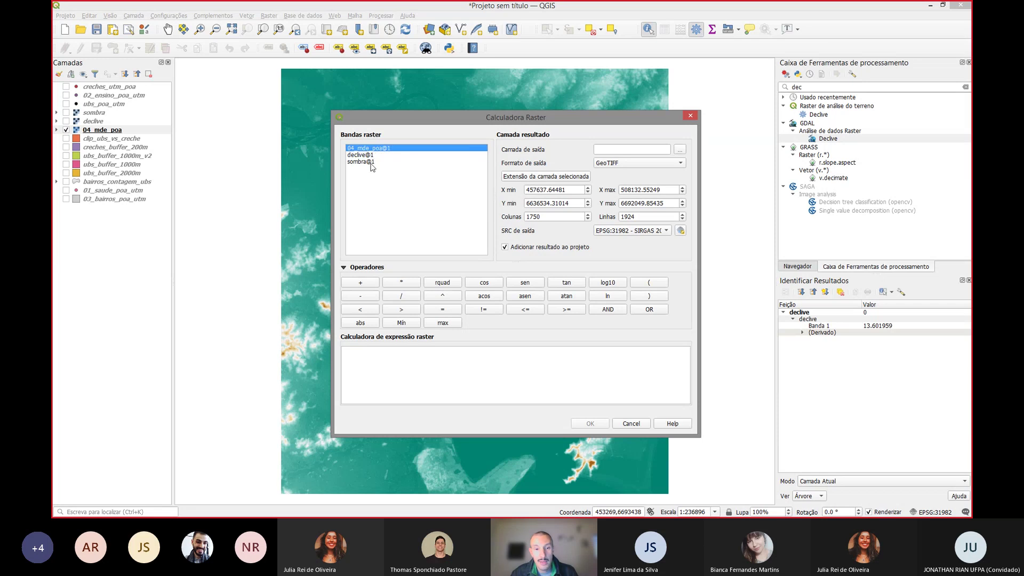
{"action": "left_click", "coordinate": [399, 366]}
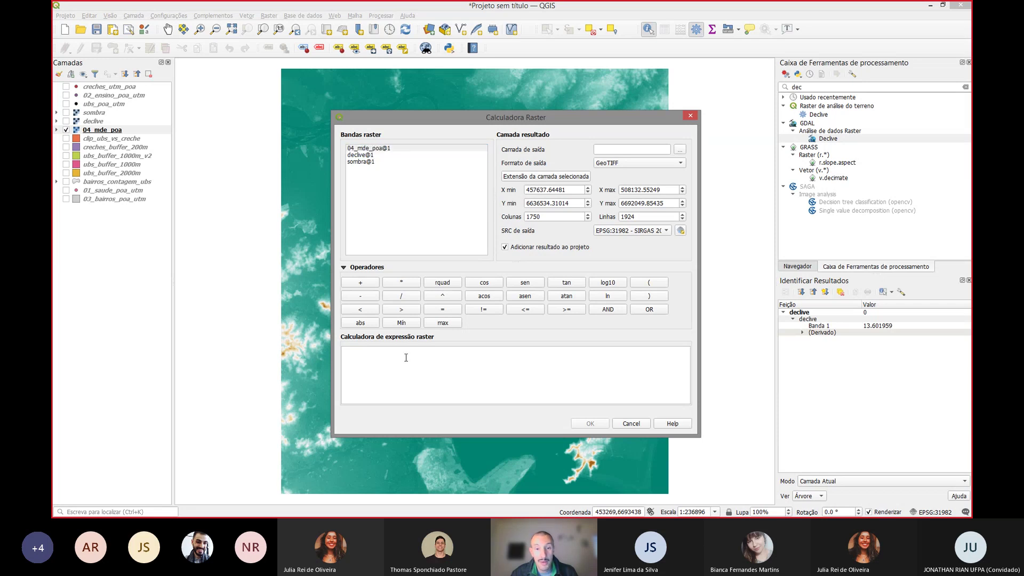
{"action": "left_click_drag", "start_coordinate": [465, 434], "coordinate": [465, 471]}
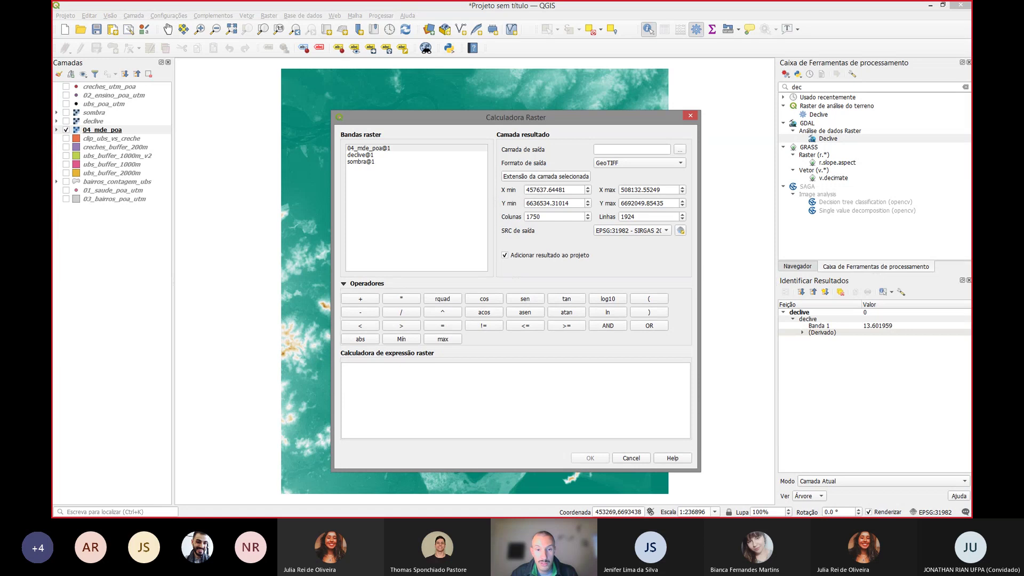
Step: Build the raster expression "04_mde_poa@1" > 10 after moving the calculator dialog aside
{"action": "left_click_drag", "start_coordinate": [465, 110], "coordinate": [578, 43]}
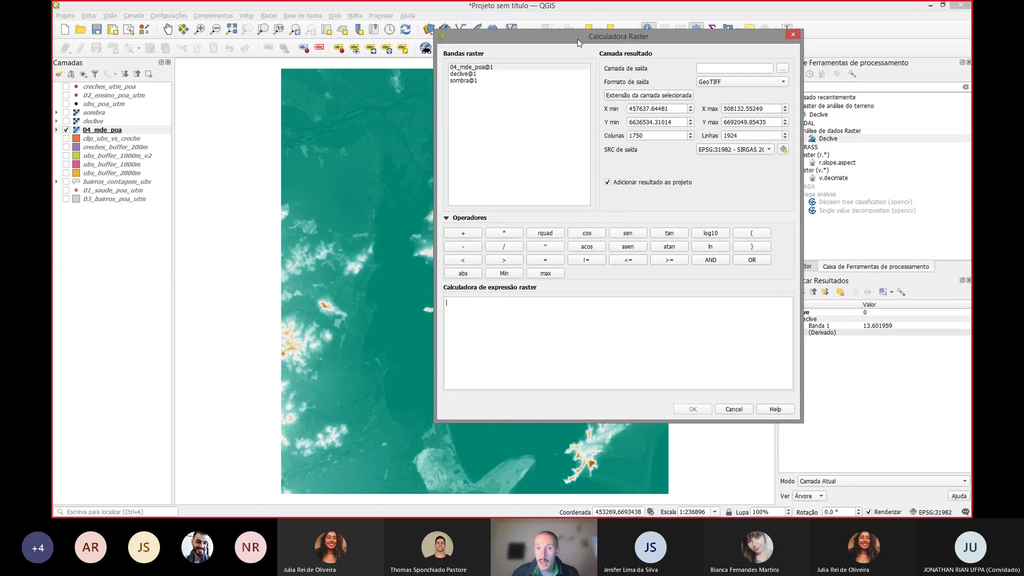
{"action": "double_click", "coordinate": [482, 69]}
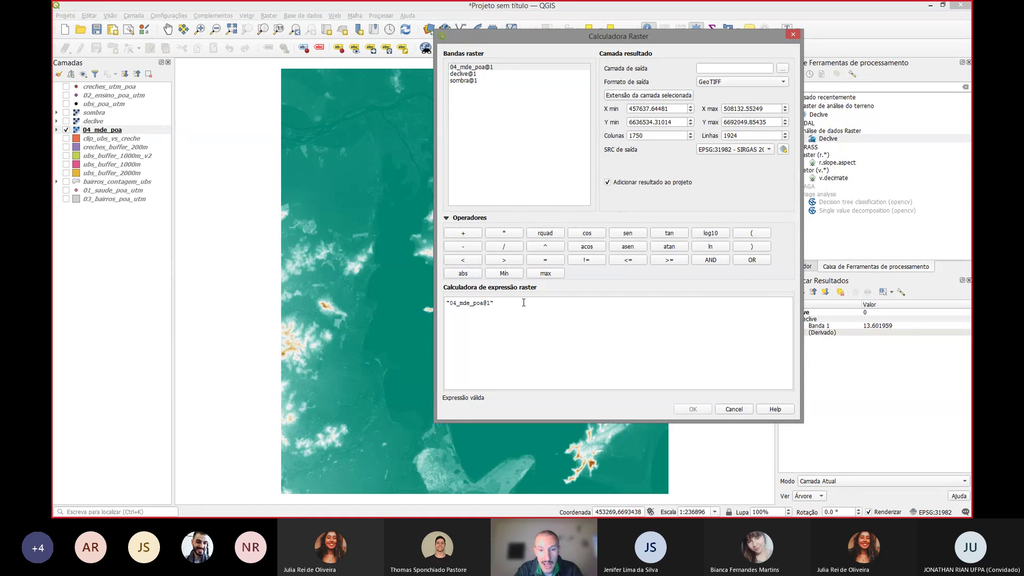
{"action": "type", "text": ">"}
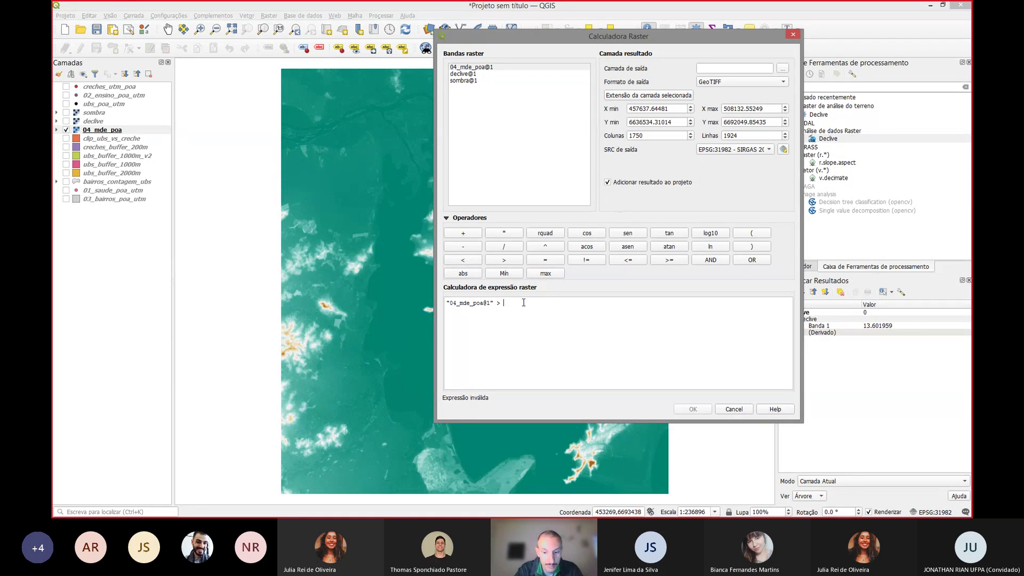
{"action": "type", "text": " 10"}
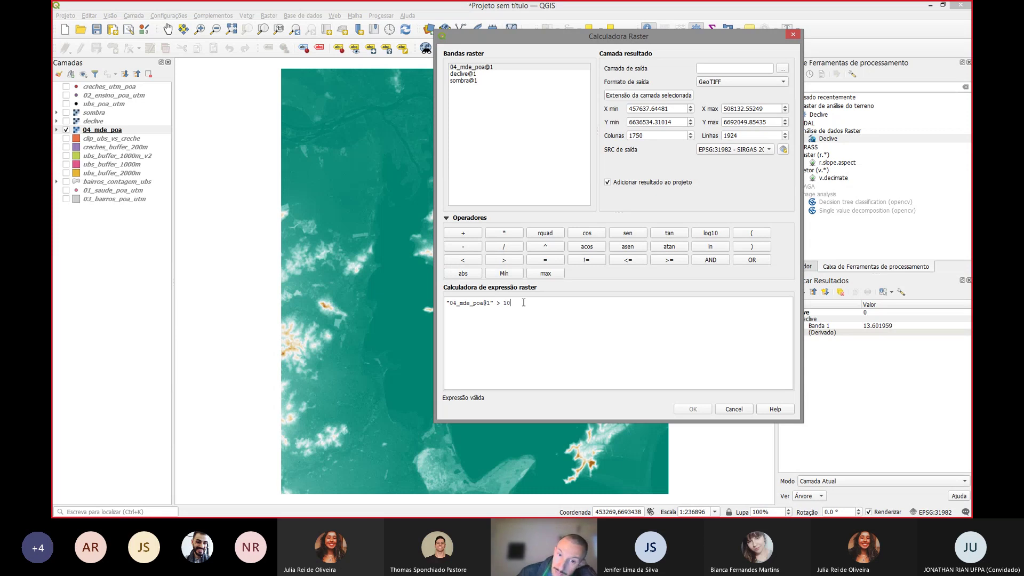
{"action": "left_click_drag", "start_coordinate": [506, 302], "coordinate": [447, 320]}
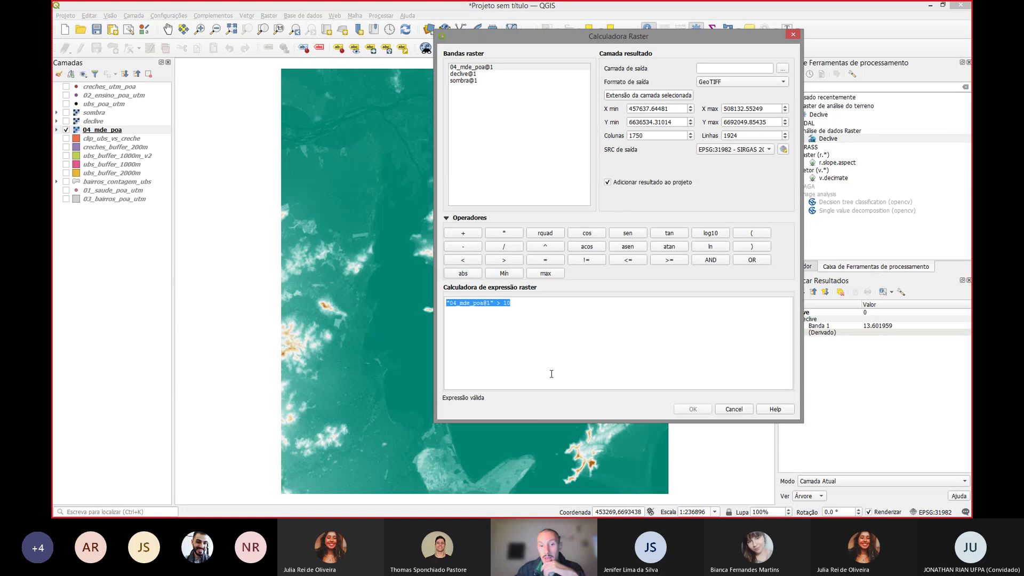
{"action": "left_click", "coordinate": [510, 324]}
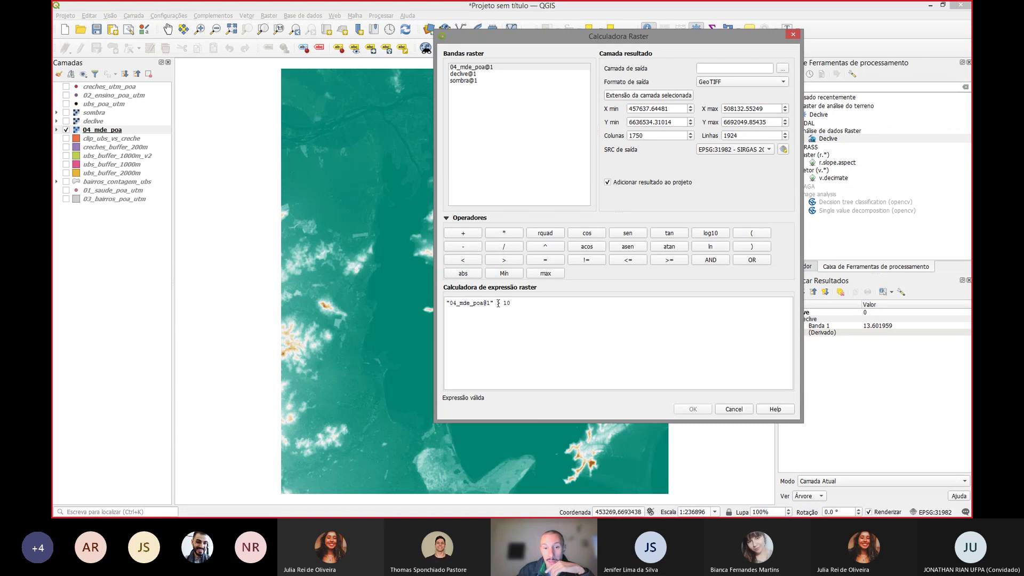
{"action": "left_click_drag", "start_coordinate": [495, 302], "coordinate": [447, 304]}
{"action": "left_click", "coordinate": [508, 303]}
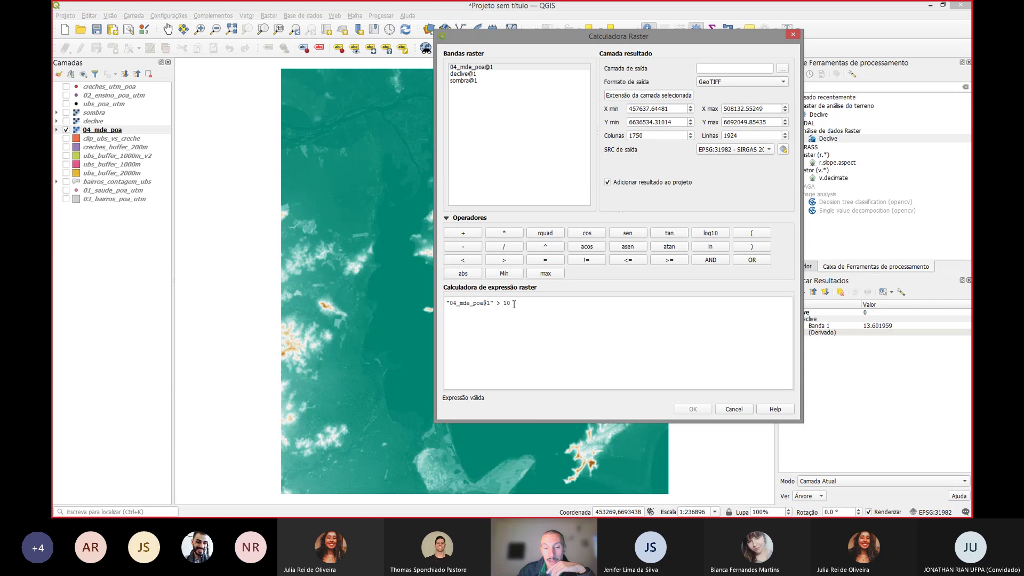
{"action": "left_click_drag", "start_coordinate": [514, 304], "coordinate": [449, 302]}
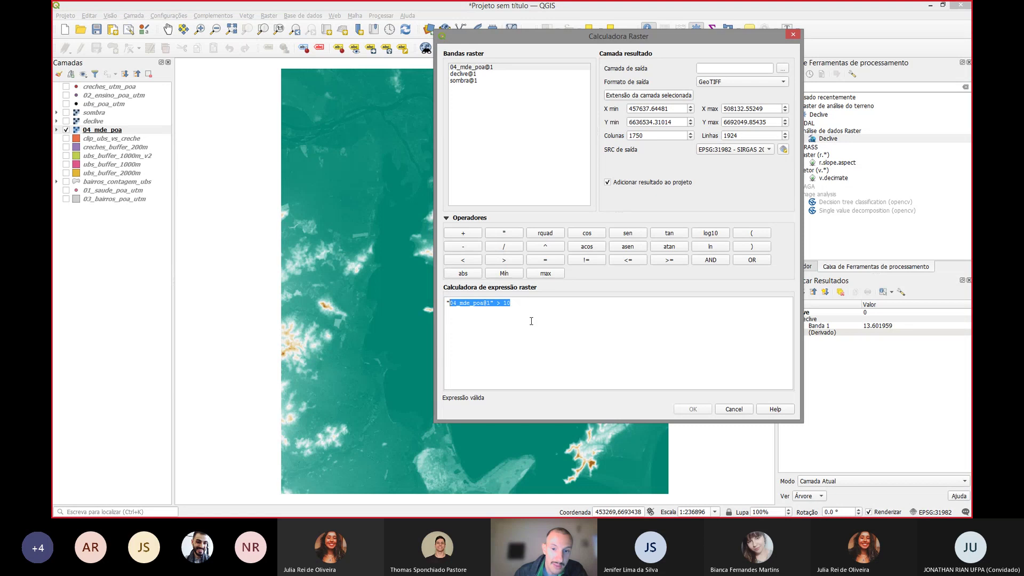
{"action": "left_click_drag", "start_coordinate": [527, 309], "coordinate": [443, 303]}
{"action": "left_click", "coordinate": [521, 302]}
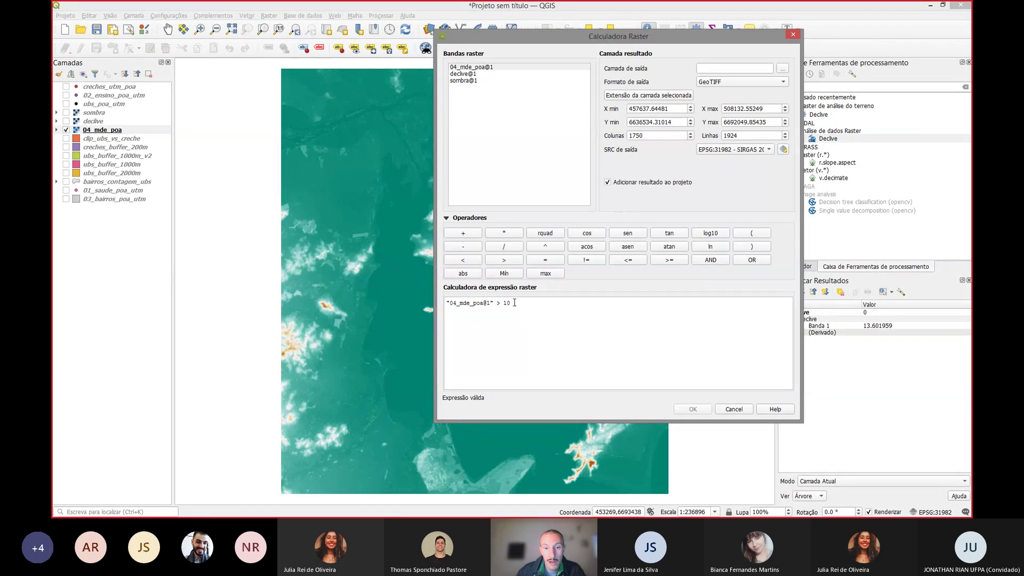
{"action": "left_click_drag", "start_coordinate": [515, 302], "coordinate": [430, 296]}
{"action": "left_click", "coordinate": [558, 302]}
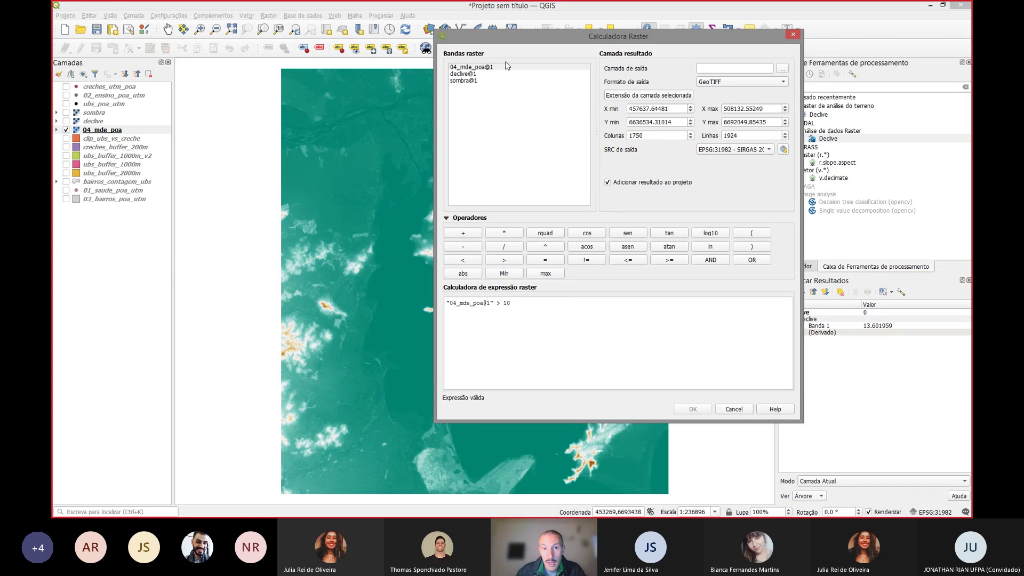
Step: Set the calculator's output layer to a file named mde_maior_10m in the C:\bin folder
{"action": "left_click", "coordinate": [782, 69]}
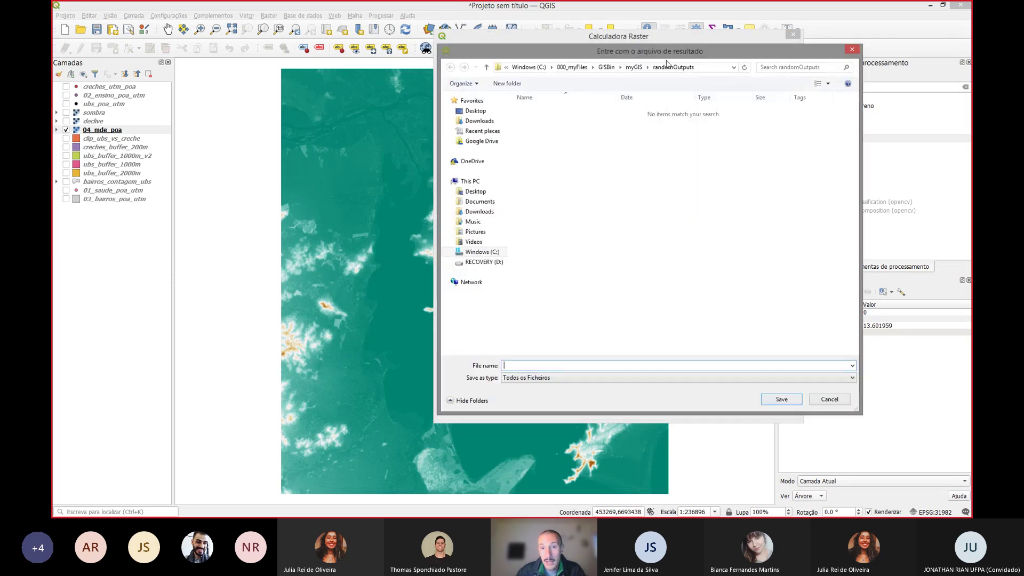
{"action": "left_click", "coordinate": [489, 255]}
{"action": "left_click", "coordinate": [552, 152]}
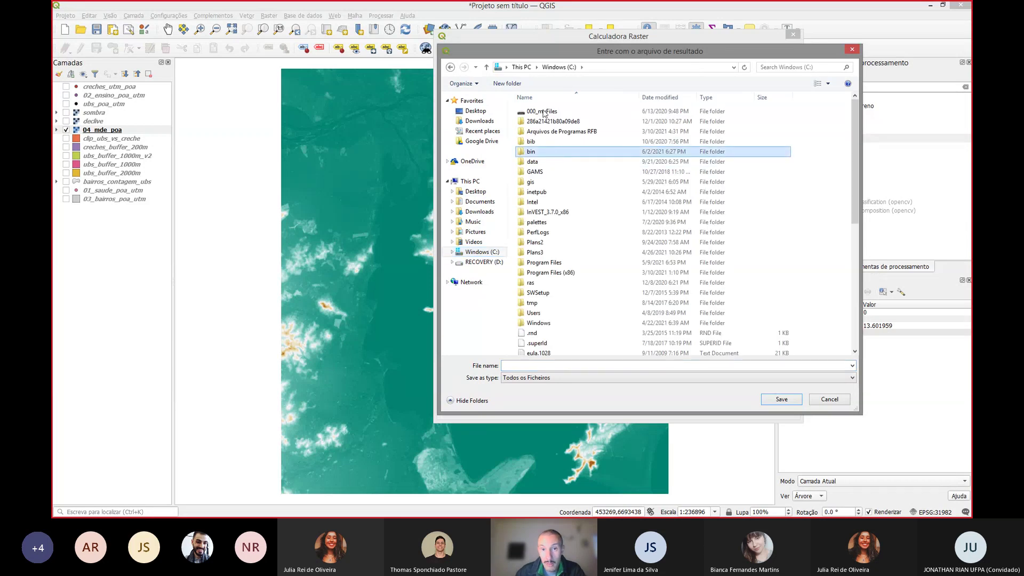
{"action": "double_click", "coordinate": [527, 153]}
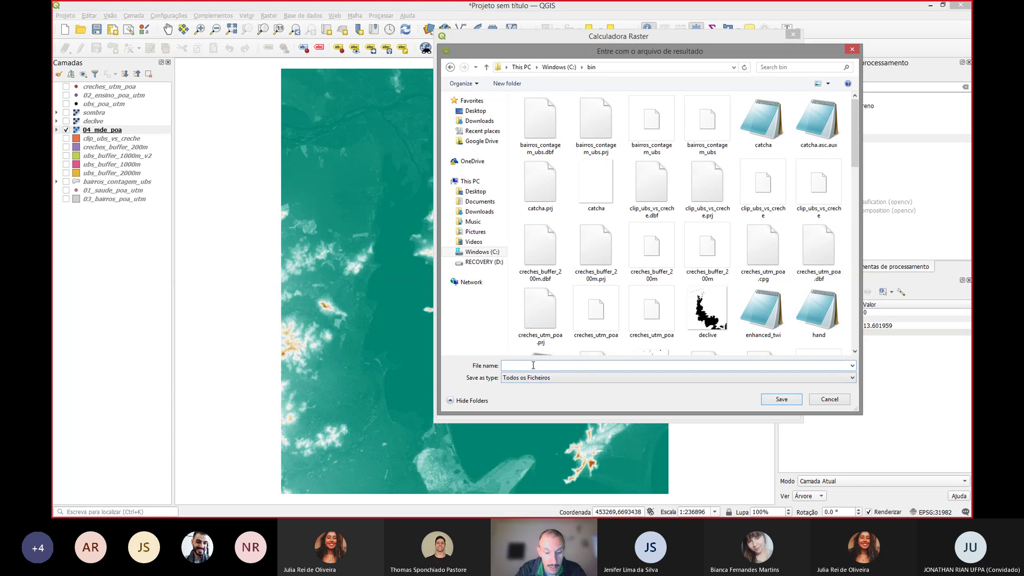
{"action": "type", "text": "mde_maior_10m"}
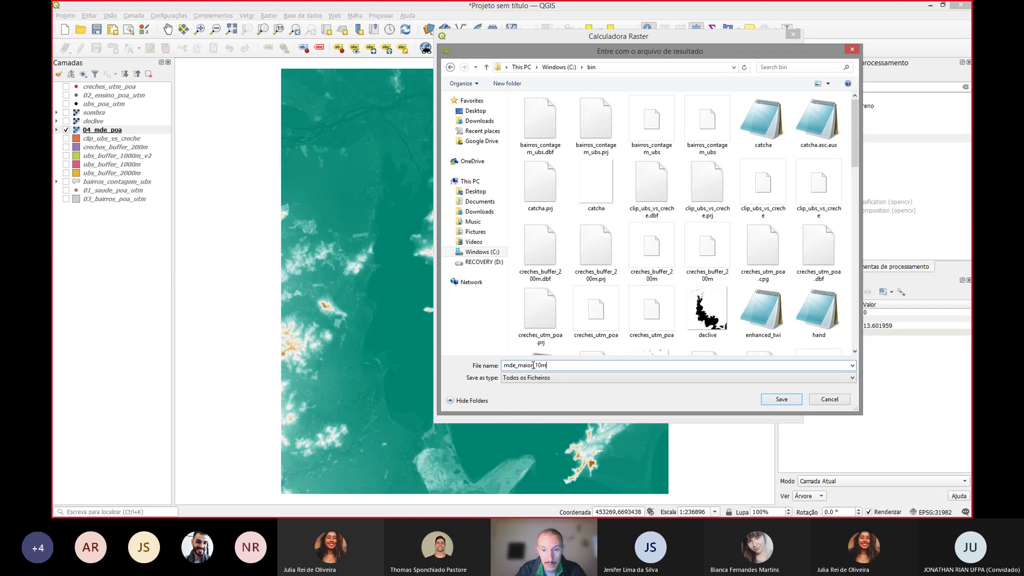
{"action": "key", "text": "Return"}
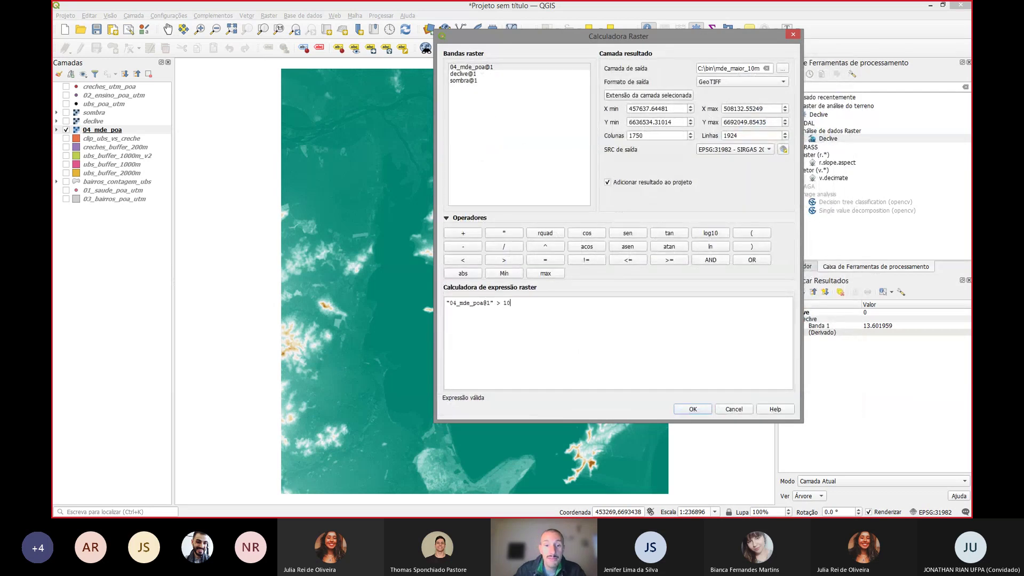
{"action": "left_click_drag", "start_coordinate": [435, 224], "coordinate": [385, 207]}
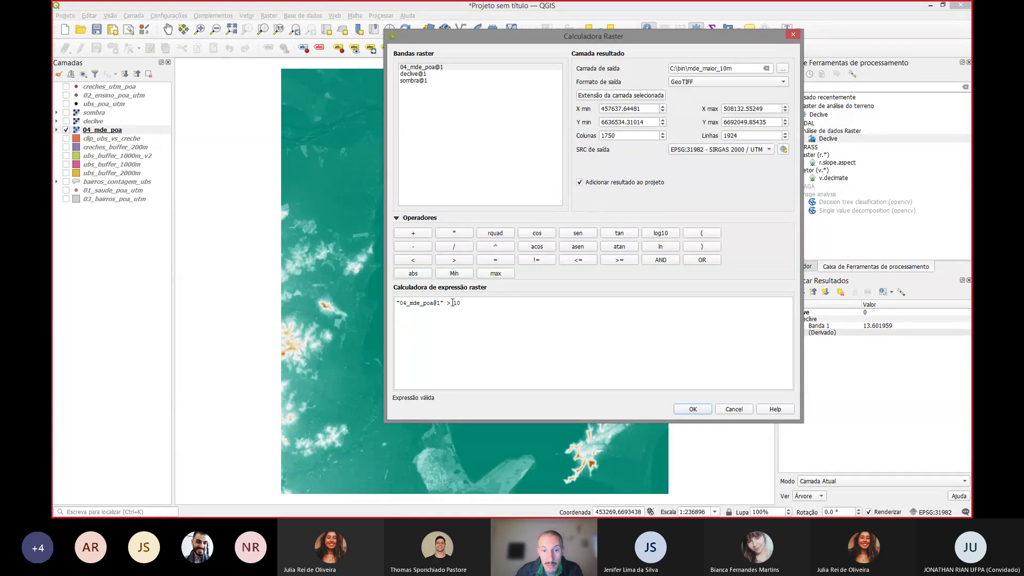
{"action": "key", "text": "BackSpace"}
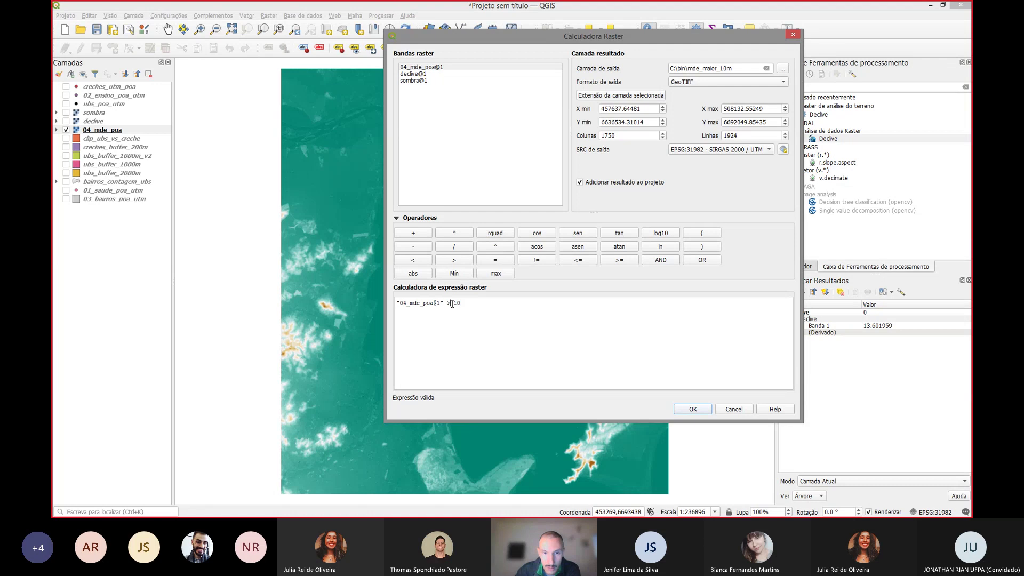
{"action": "key", "text": "BackSpace"}
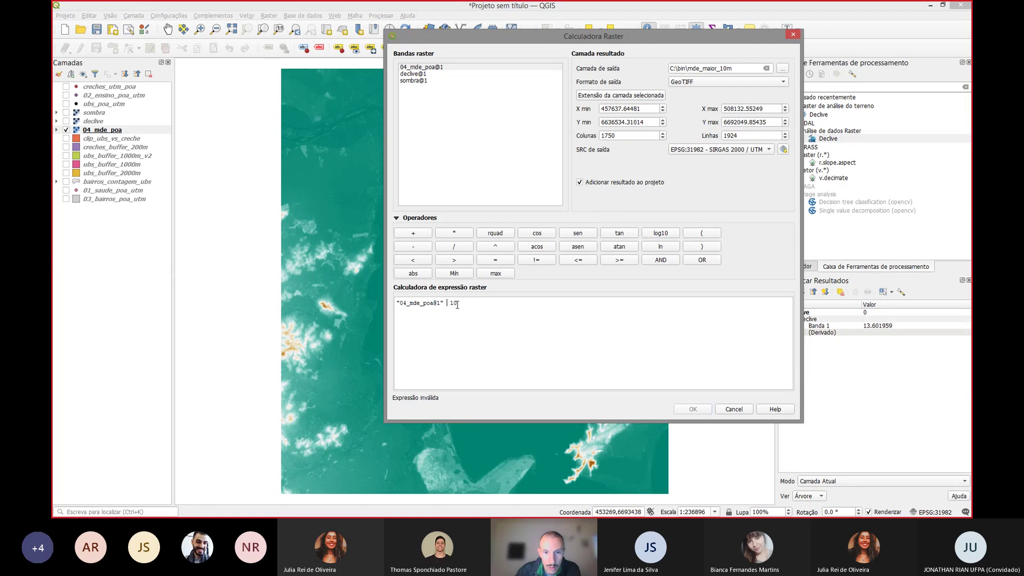
{"action": "type", "text": ">"}
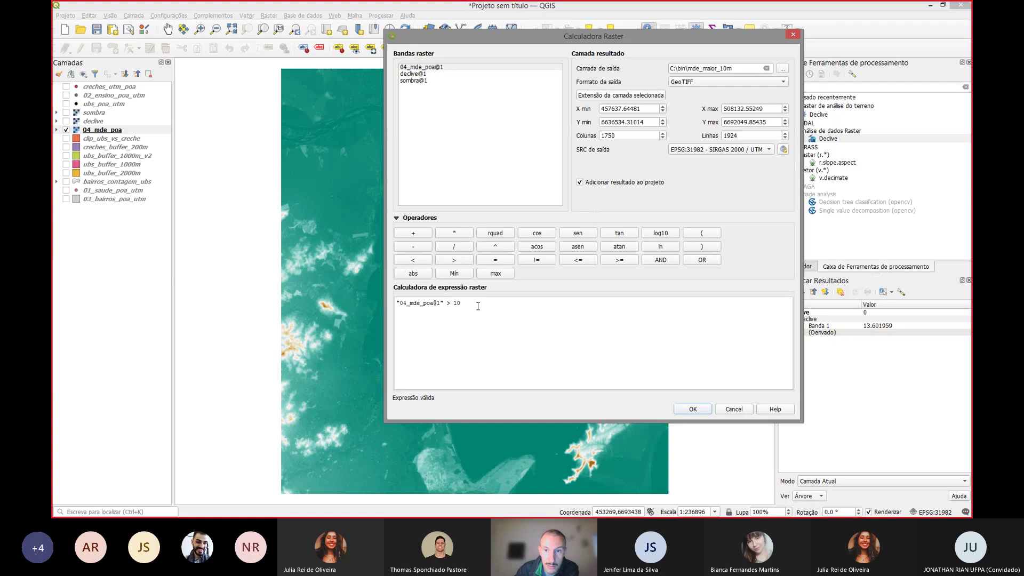
Step: Run the raster calculation and hide the 04_mde_poa layer so only mde_maior_10m is displayed
{"action": "left_click", "coordinate": [704, 409]}
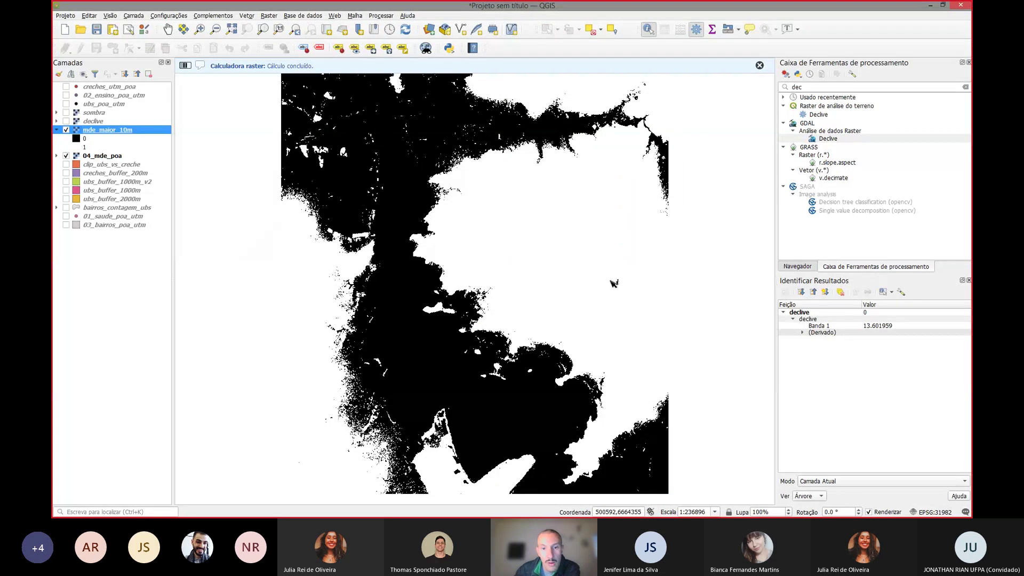
{"action": "left_click", "coordinate": [66, 156]}
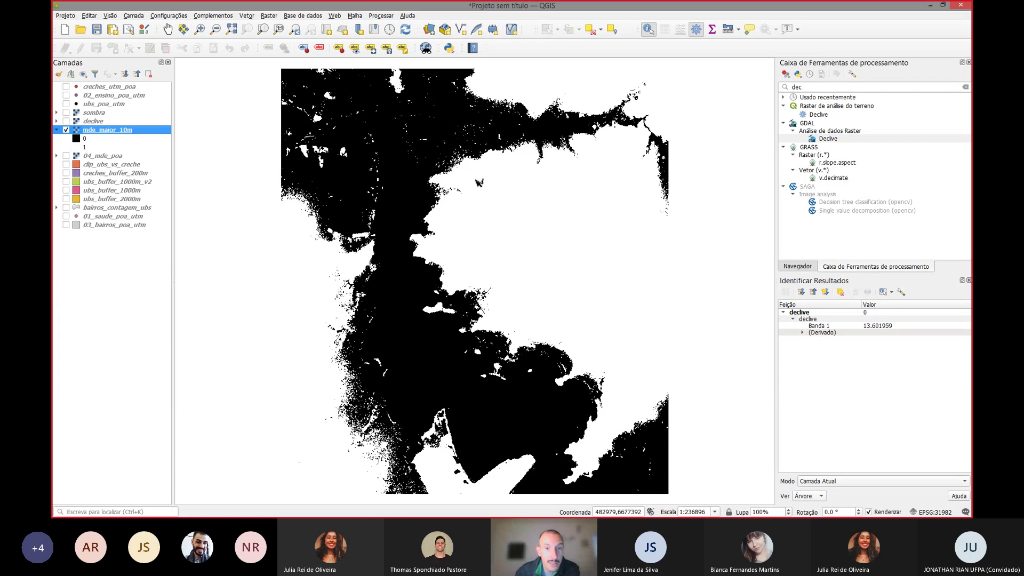
Step: Identify the mde_maior_10m raster's pixel values at several spots across the large white area
{"action": "left_click", "coordinate": [417, 198]}
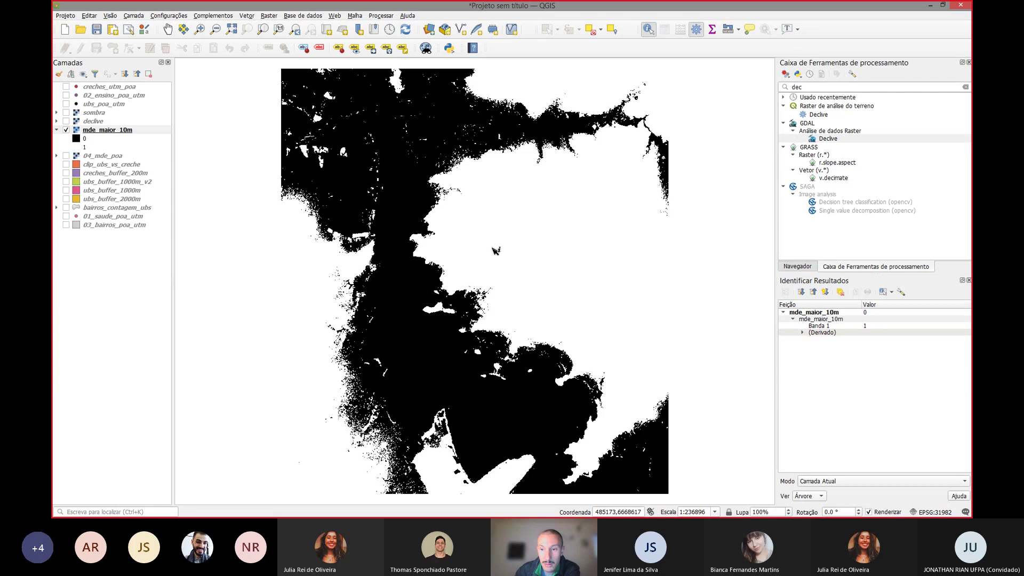
{"action": "left_click", "coordinate": [600, 288]}
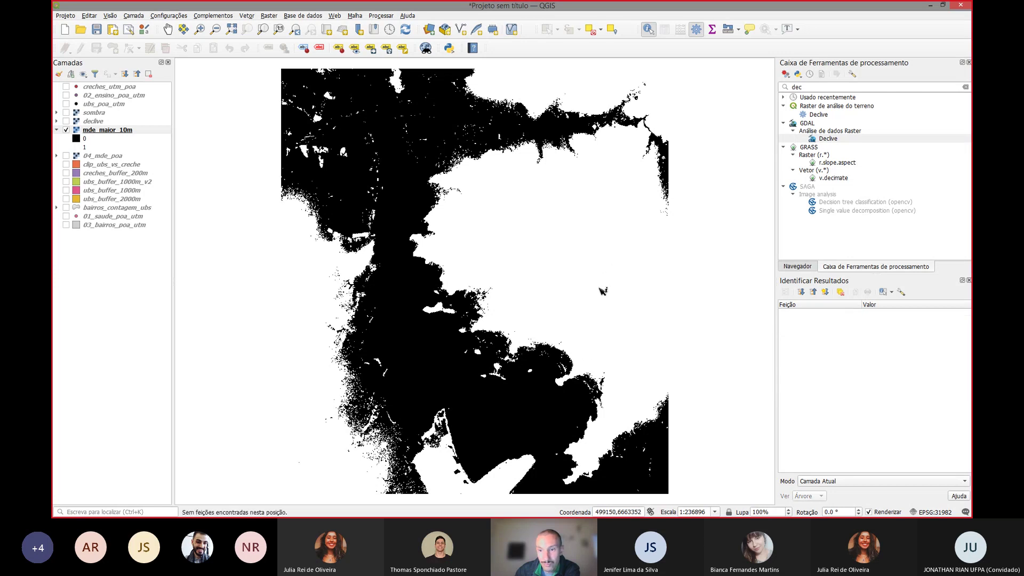
{"action": "left_click", "coordinate": [597, 314]}
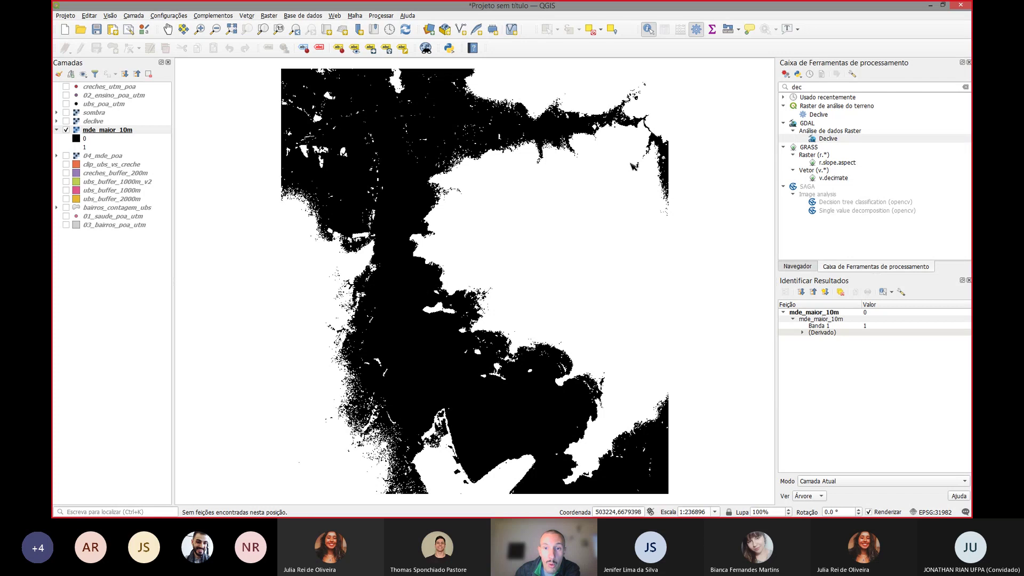
{"action": "left_click", "coordinate": [491, 167]}
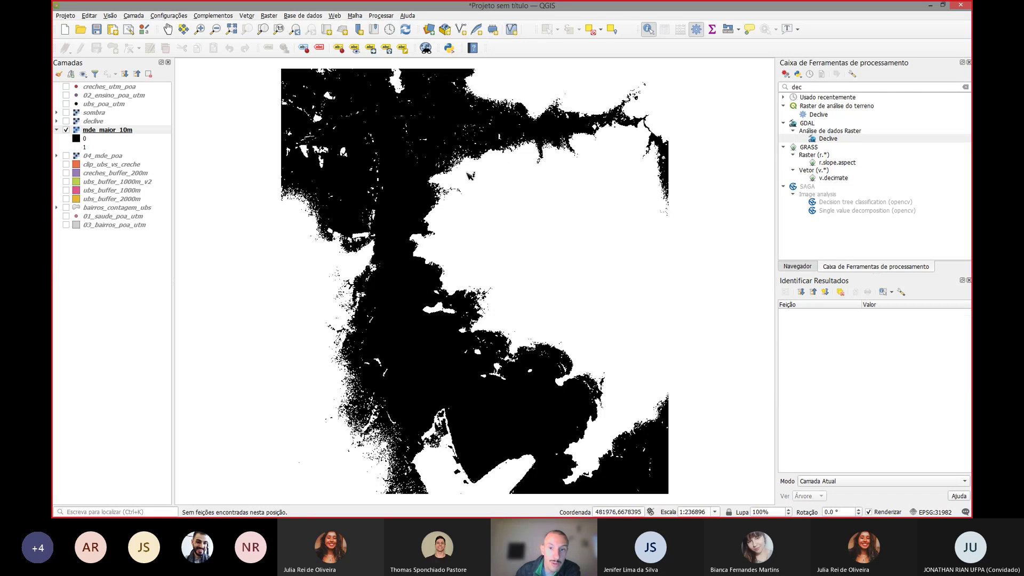
{"action": "left_click", "coordinate": [469, 176]}
{"action": "left_click", "coordinate": [456, 210]}
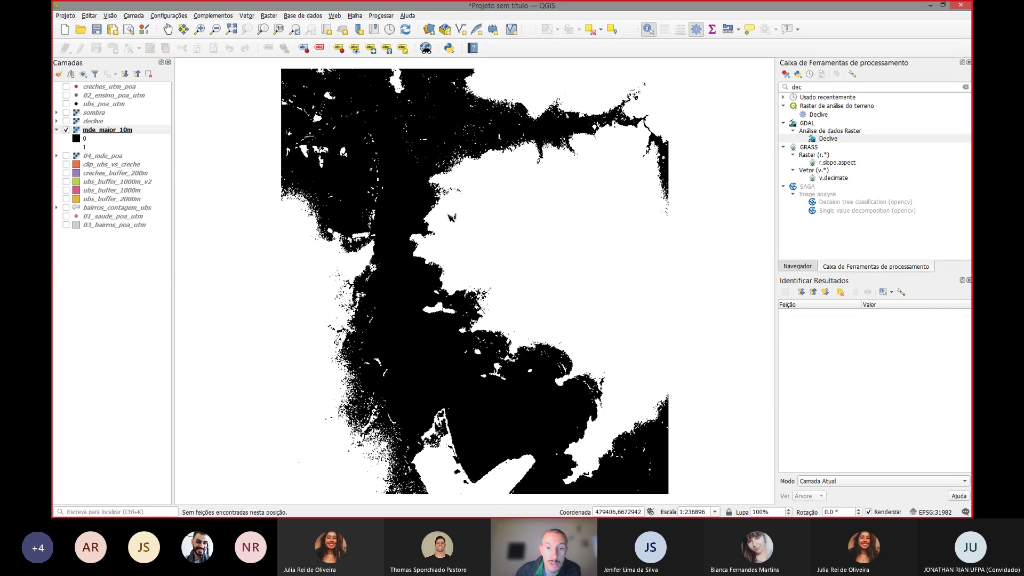
{"action": "left_click", "coordinate": [440, 245]}
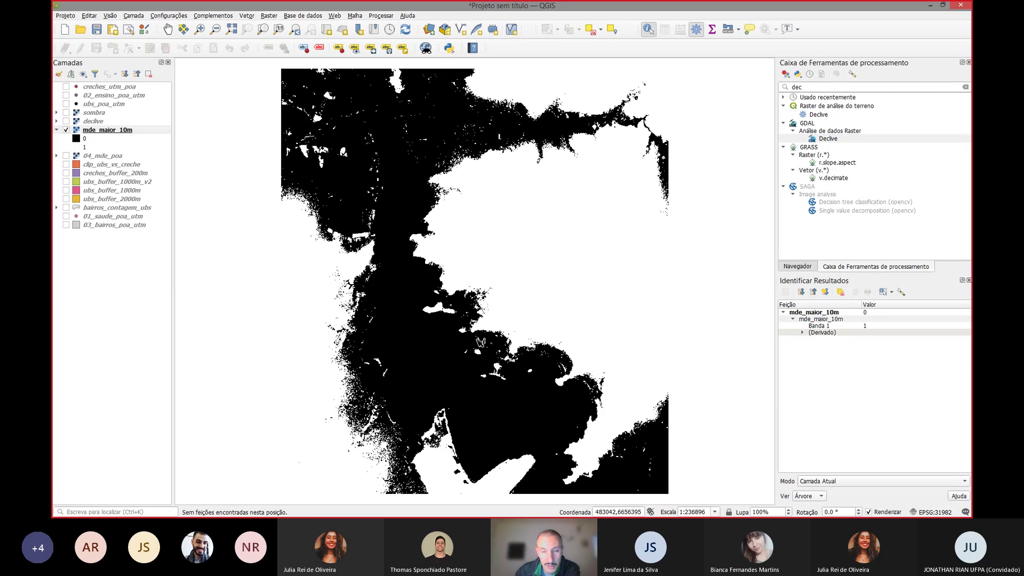
Step: Examine the black and white zones of the mde_maior_10m raster up close and at full extent, and hide the layer
{"action": "scroll", "coordinate": [480, 342], "scroll_direction": "up", "scroll_amount": 2}
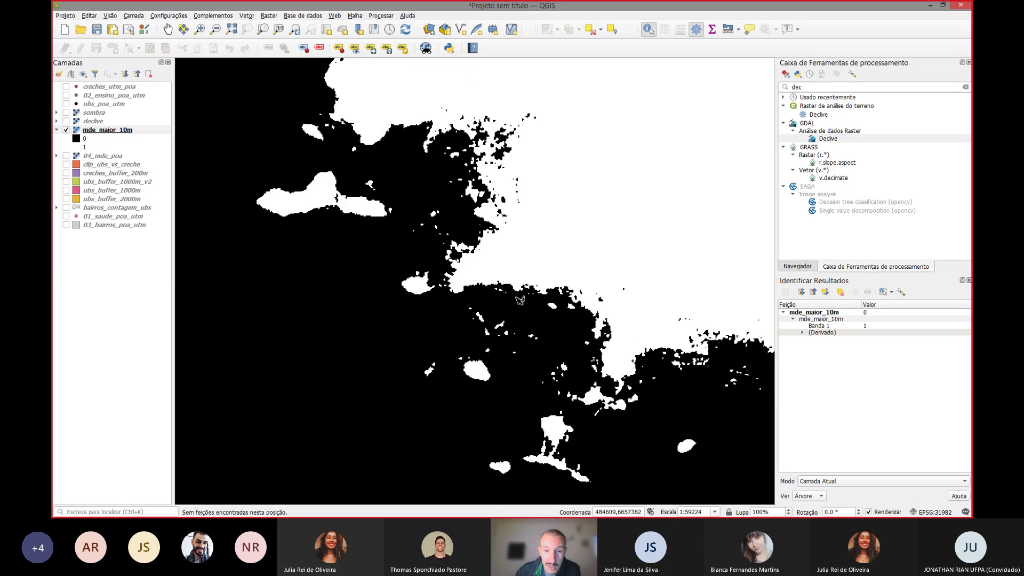
{"action": "left_click", "coordinate": [66, 130]}
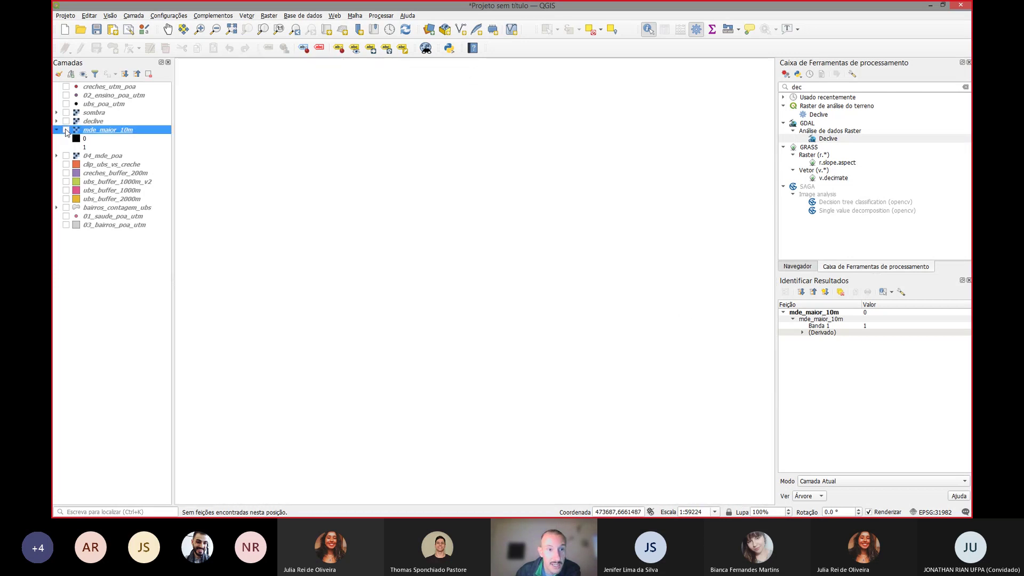
{"action": "left_click", "coordinate": [66, 130]}
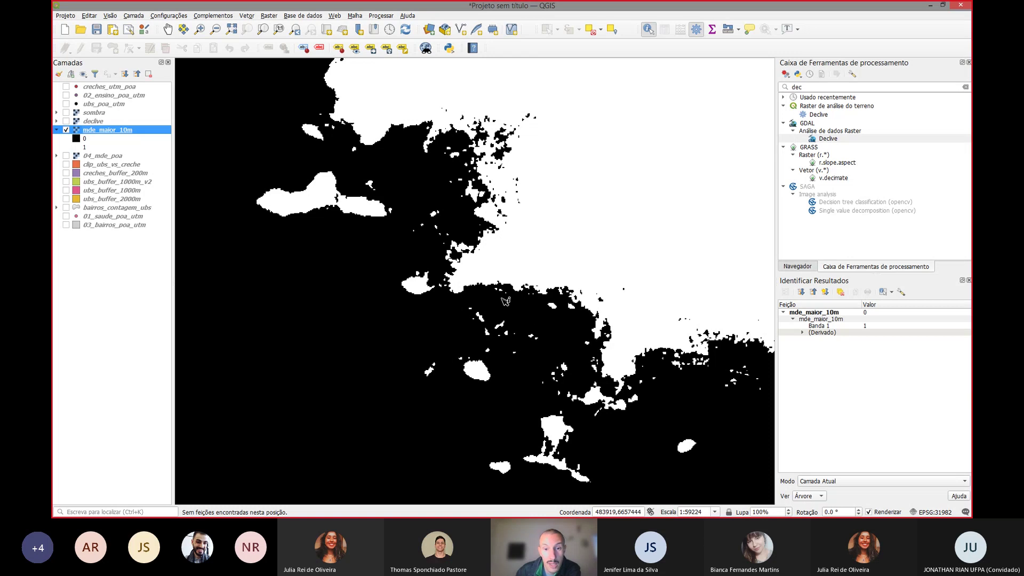
{"action": "scroll", "coordinate": [536, 263], "scroll_direction": "down", "scroll_amount": 2}
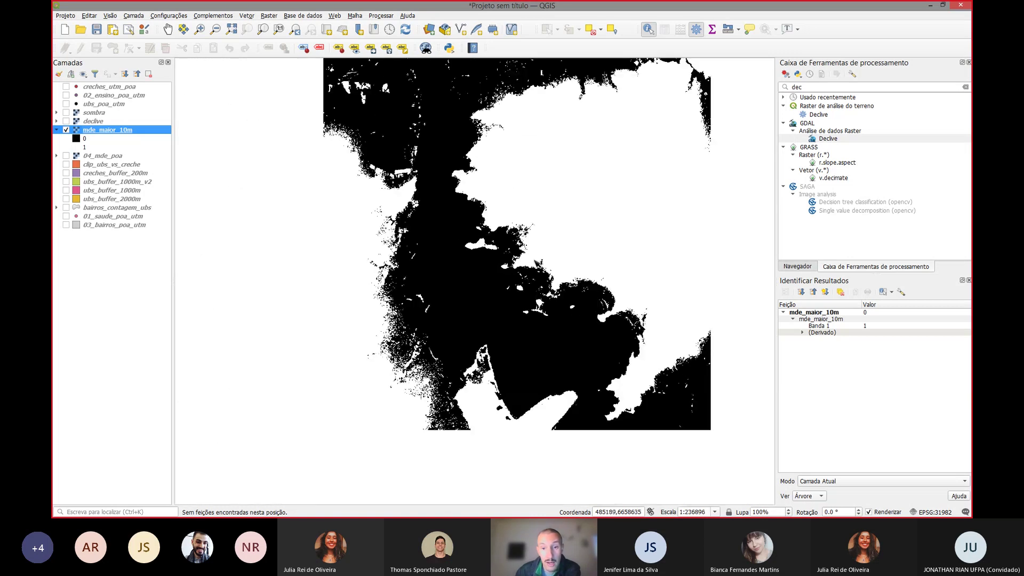
{"action": "left_click_drag", "start_coordinate": [587, 142], "coordinate": [556, 183]}
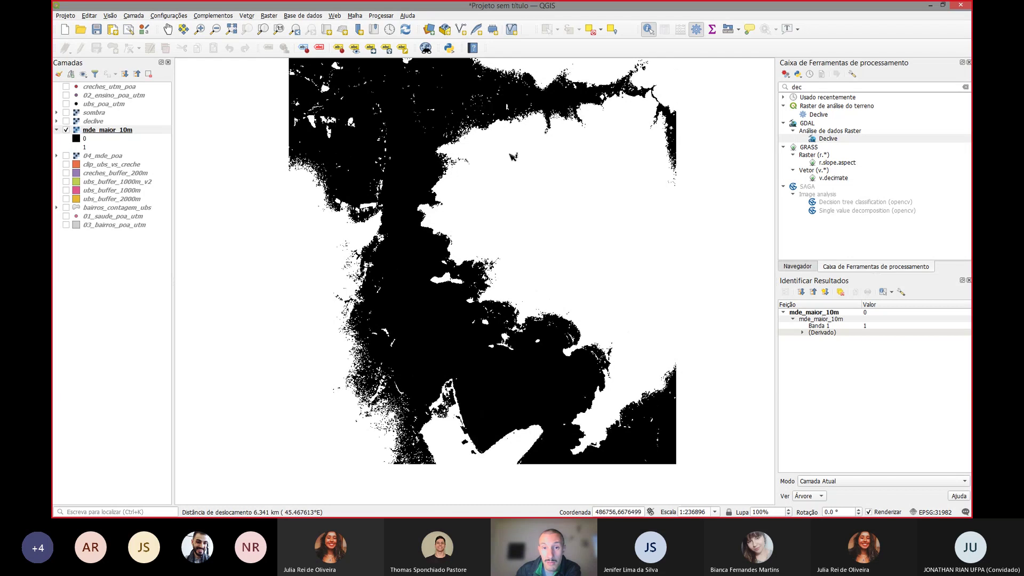
{"action": "left_click_drag", "start_coordinate": [581, 137], "coordinate": [630, 222]}
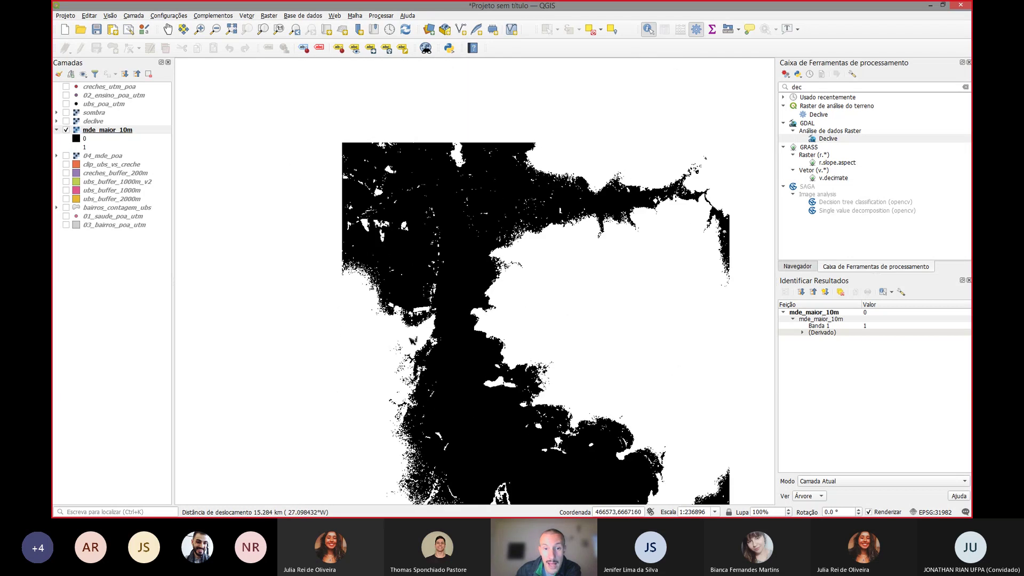
{"action": "left_click_drag", "start_coordinate": [602, 373], "coordinate": [568, 296]}
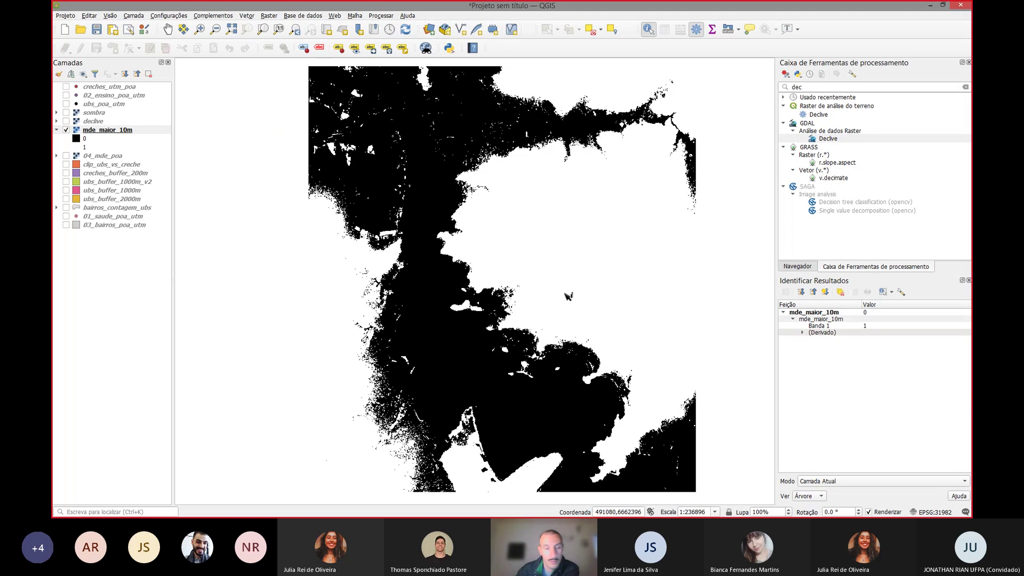
{"action": "left_click", "coordinate": [64, 130]}
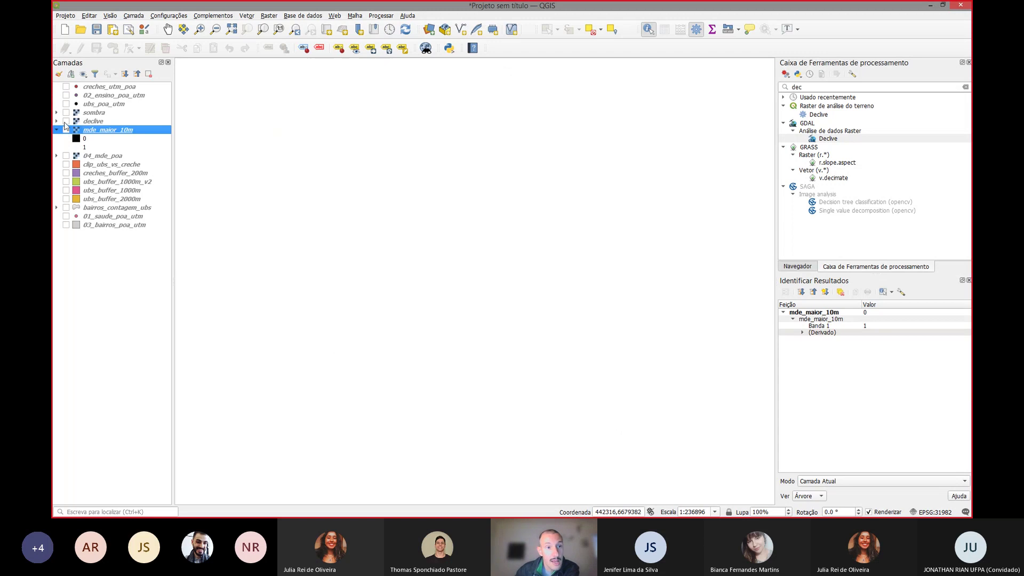
Step: Show the declive layer and enter the Raster Calculator expression "declive@1" < 15
{"action": "left_click", "coordinate": [80, 122]}
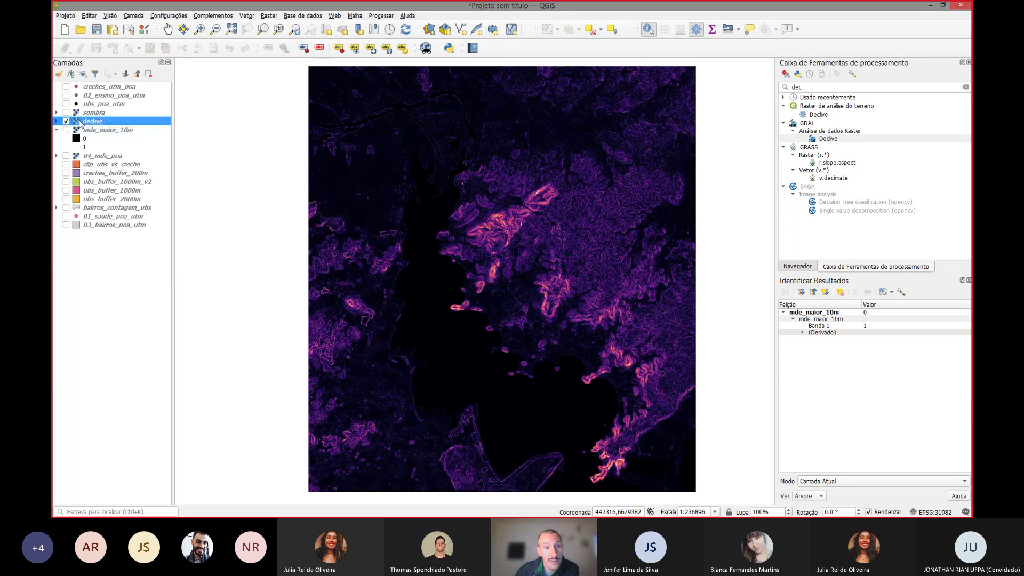
{"action": "left_click", "coordinate": [269, 17]}
{"action": "left_click", "coordinate": [277, 26]}
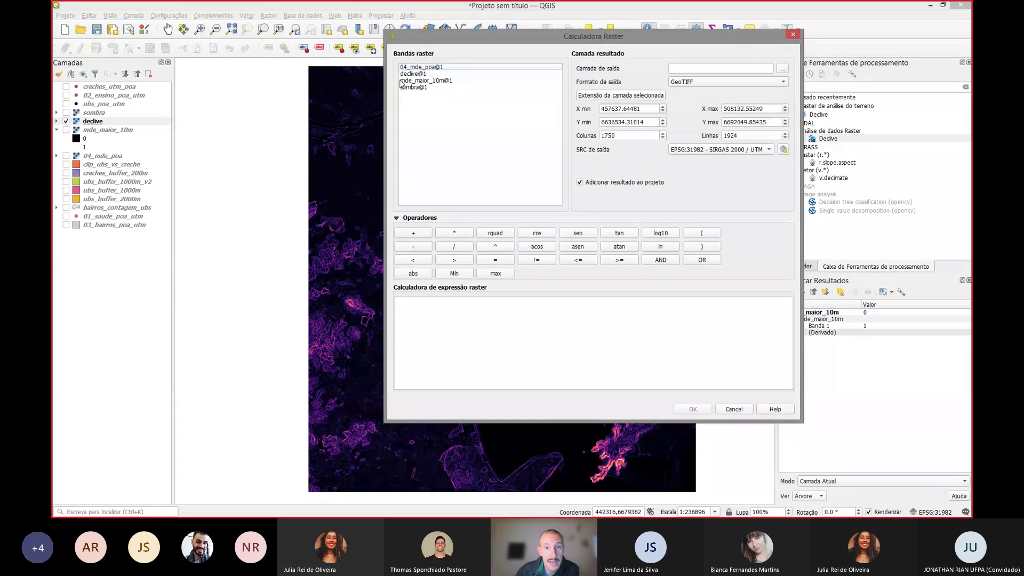
{"action": "left_click", "coordinate": [430, 75]}
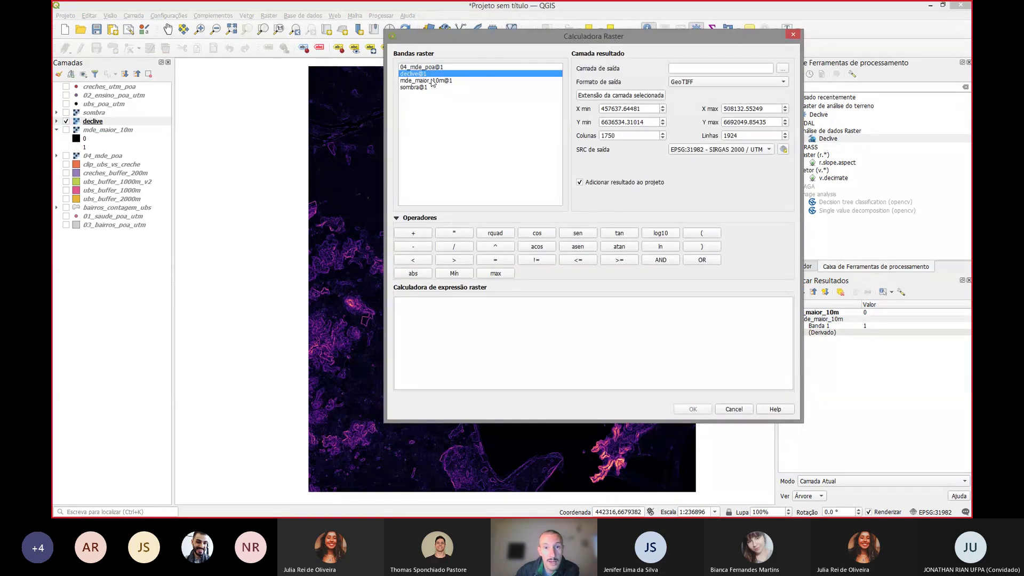
{"action": "double_click", "coordinate": [422, 74]}
{"action": "left_click", "coordinate": [499, 300]}
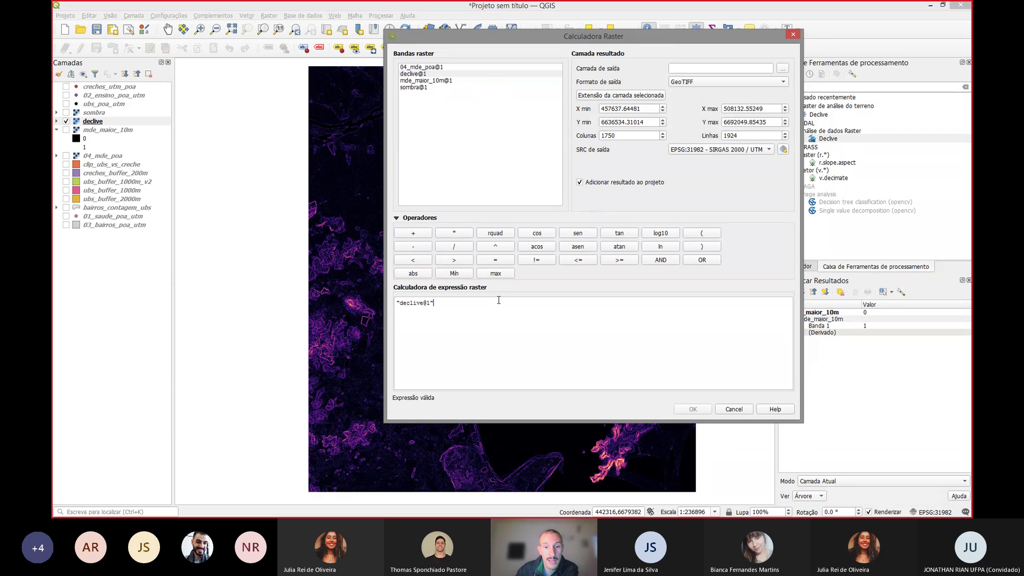
{"action": "type", "text": "< 15"}
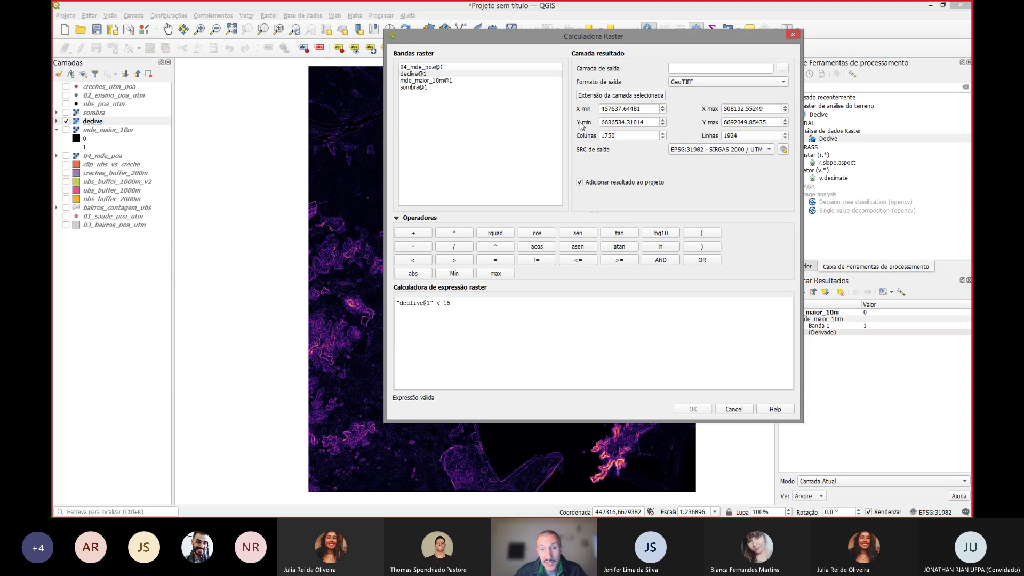
{"action": "left_click_drag", "start_coordinate": [452, 304], "coordinate": [376, 299]}
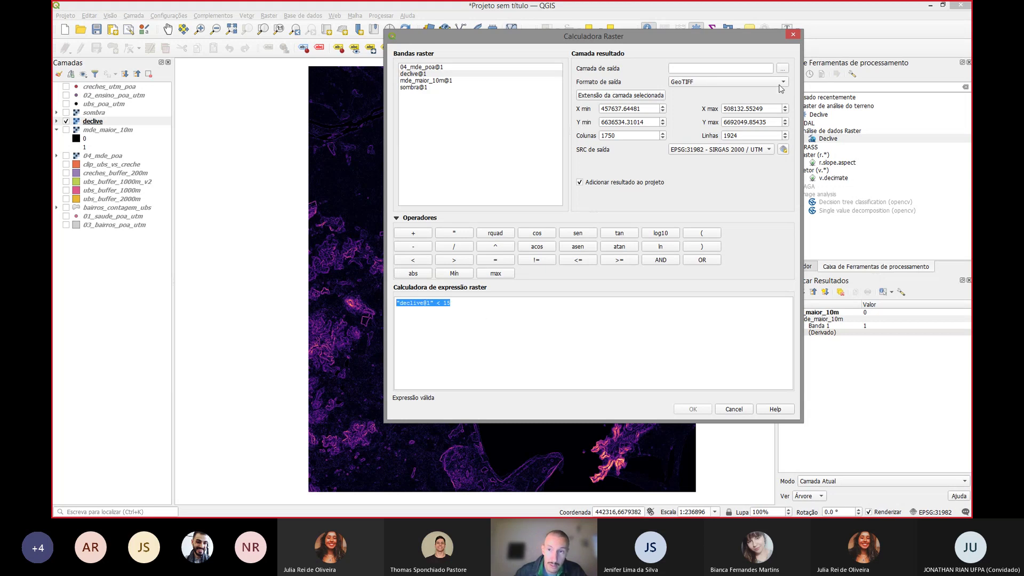
Step: Set the calculator's output layer to declive_menor_15 in the C:\bin folder and run the calculation
{"action": "left_click", "coordinate": [782, 71]}
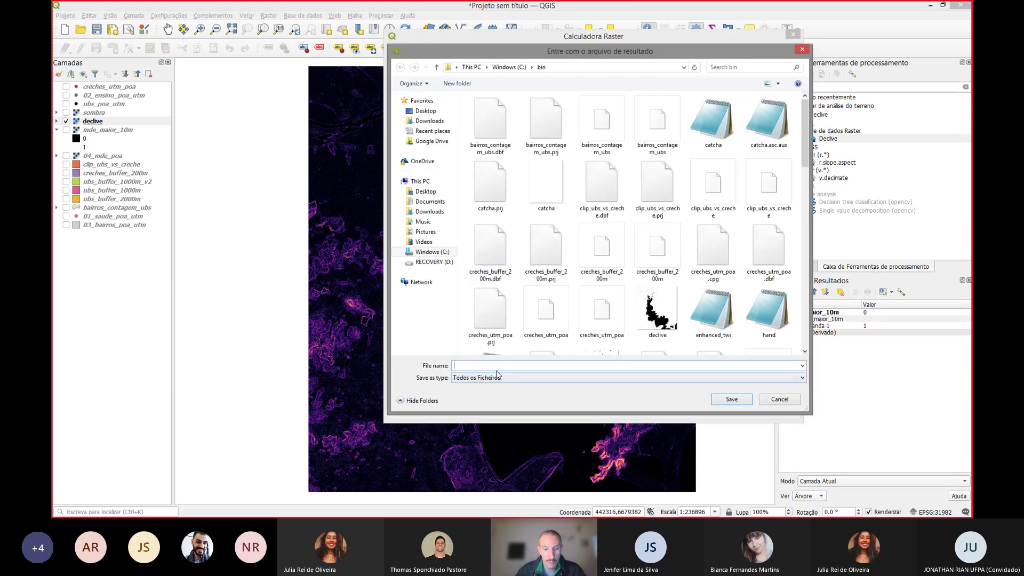
{"action": "type", "text": "declie_"}
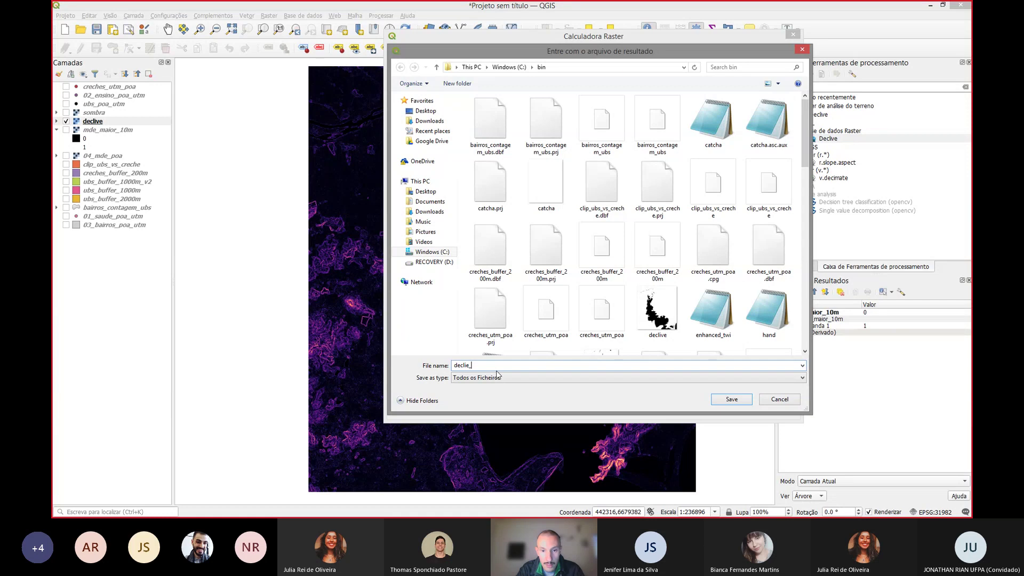
{"action": "key", "text": "BackSpace"}
{"action": "type", "text": "ve"}
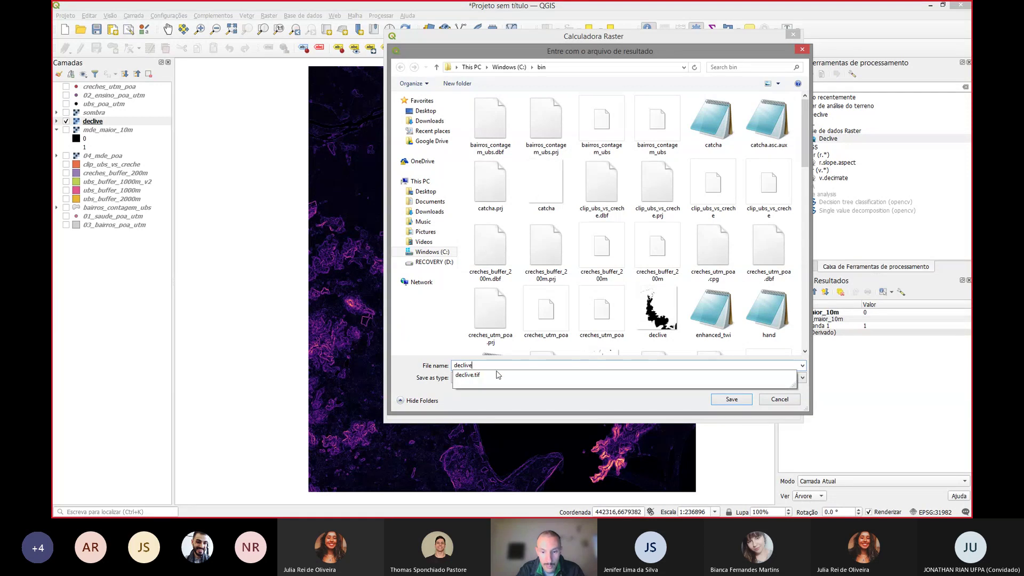
{"action": "type", "text": "_menor"}
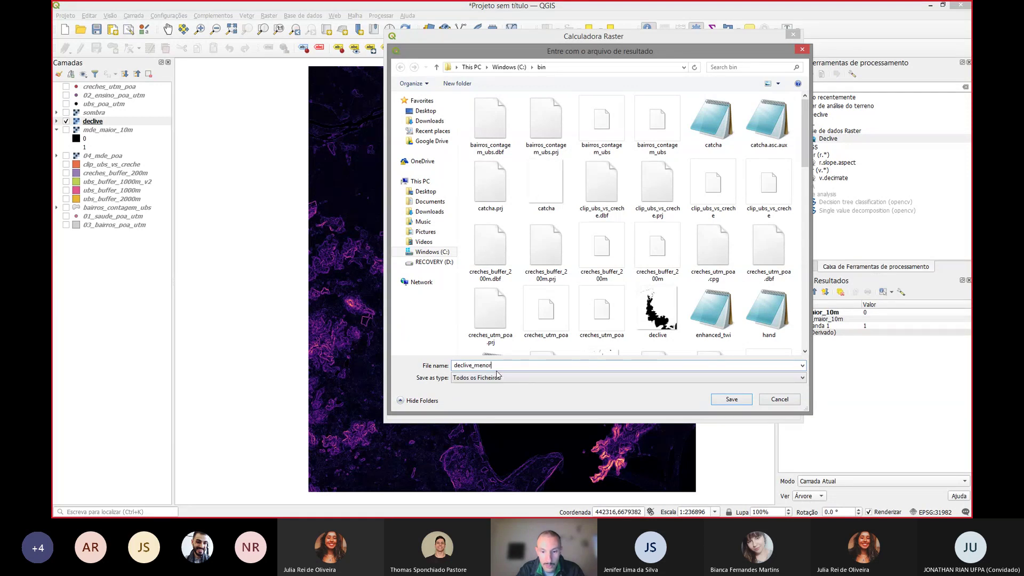
{"action": "type", "text": "_15"}
{"action": "key", "text": "Return"}
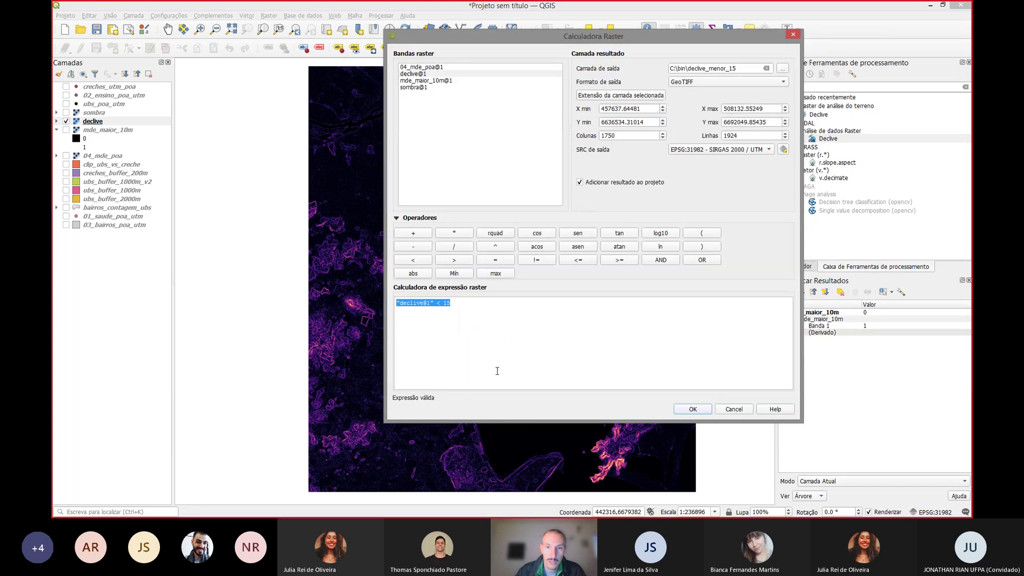
{"action": "left_click", "coordinate": [691, 409]}
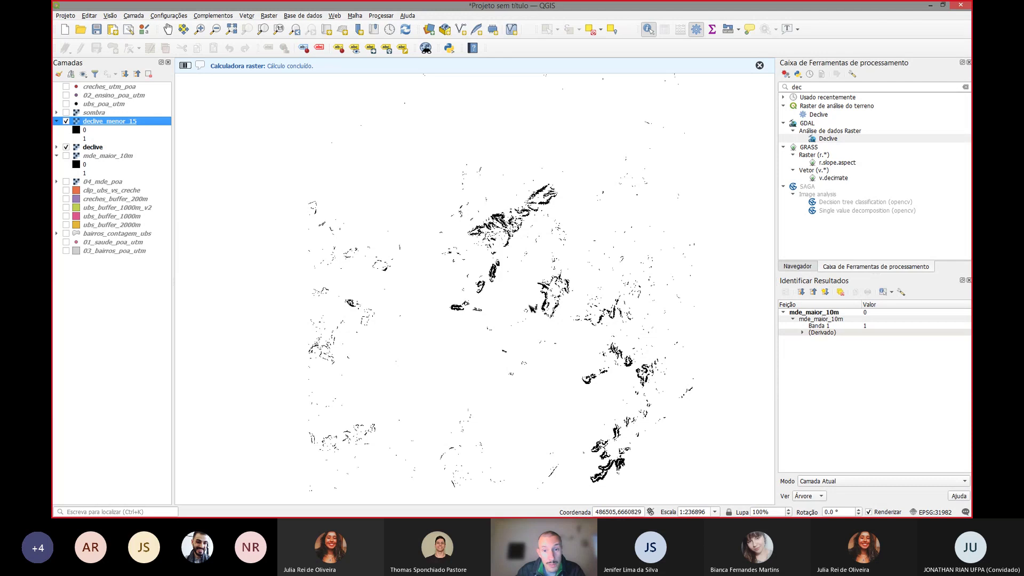
Step: Identify a pixel value in a black patch of the declive_menor_15 raster and examine the other black patches
{"action": "scroll", "coordinate": [496, 277], "scroll_direction": "up", "scroll_amount": 3}
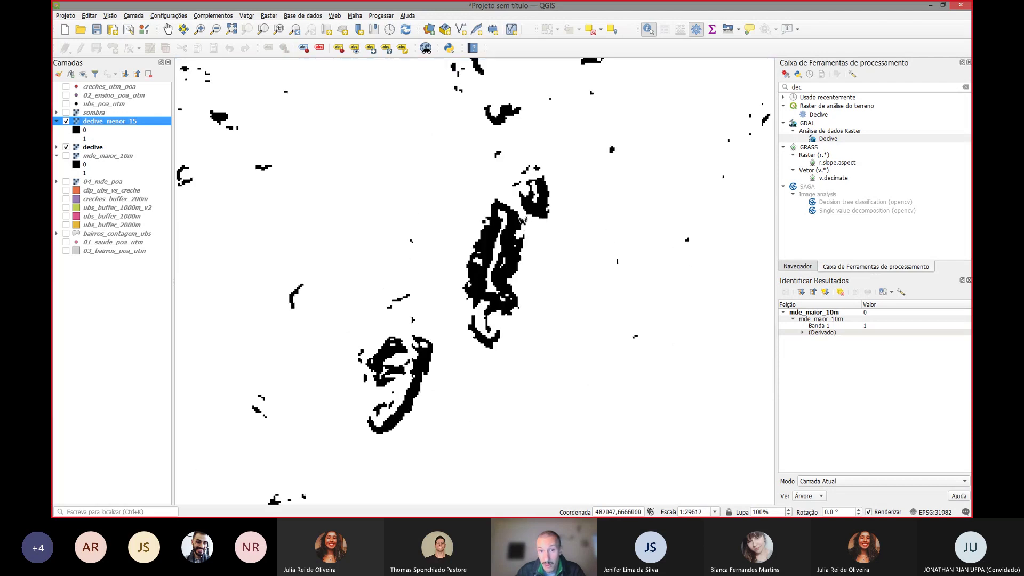
{"action": "left_click", "coordinate": [512, 273]}
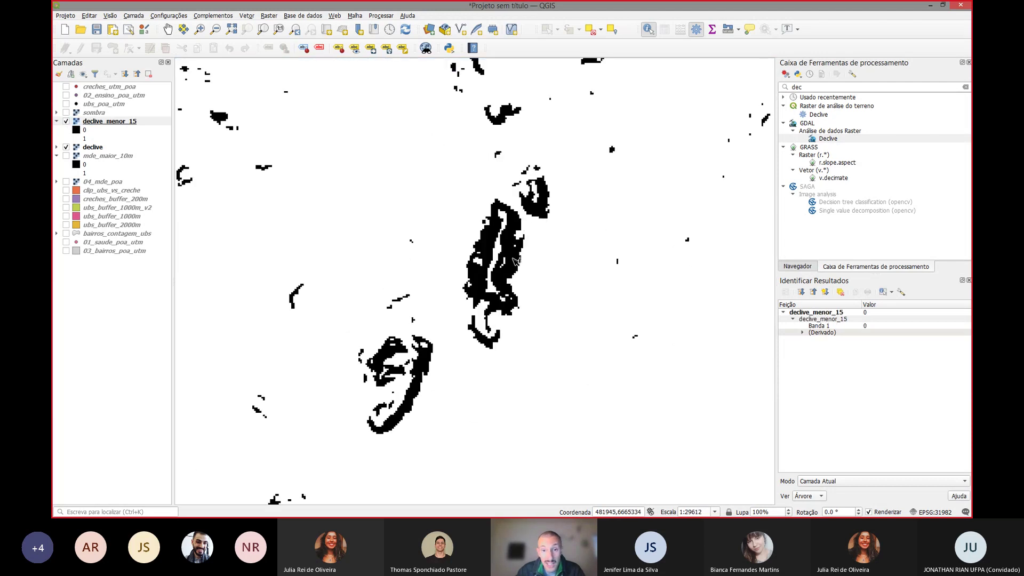
{"action": "scroll", "coordinate": [485, 276], "scroll_direction": "down", "scroll_amount": 2}
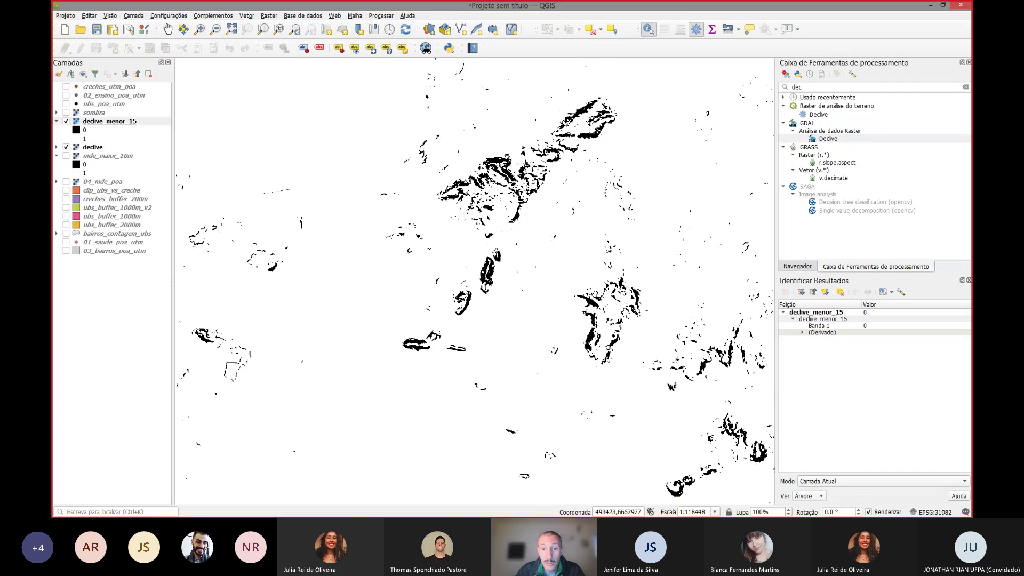
{"action": "left_click_drag", "start_coordinate": [719, 368], "coordinate": [630, 309]}
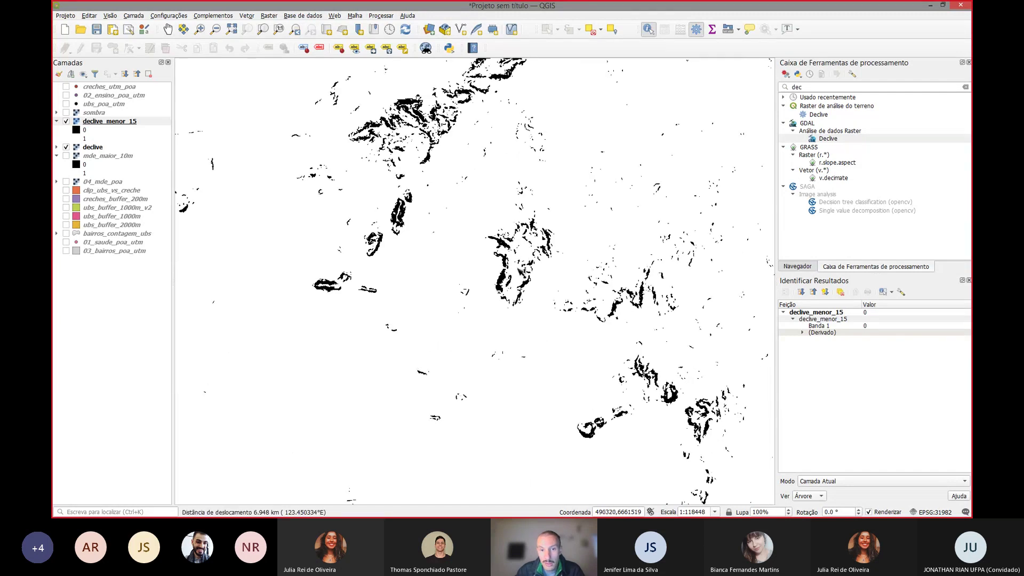
{"action": "scroll", "coordinate": [500, 268], "scroll_direction": "up", "scroll_amount": 2}
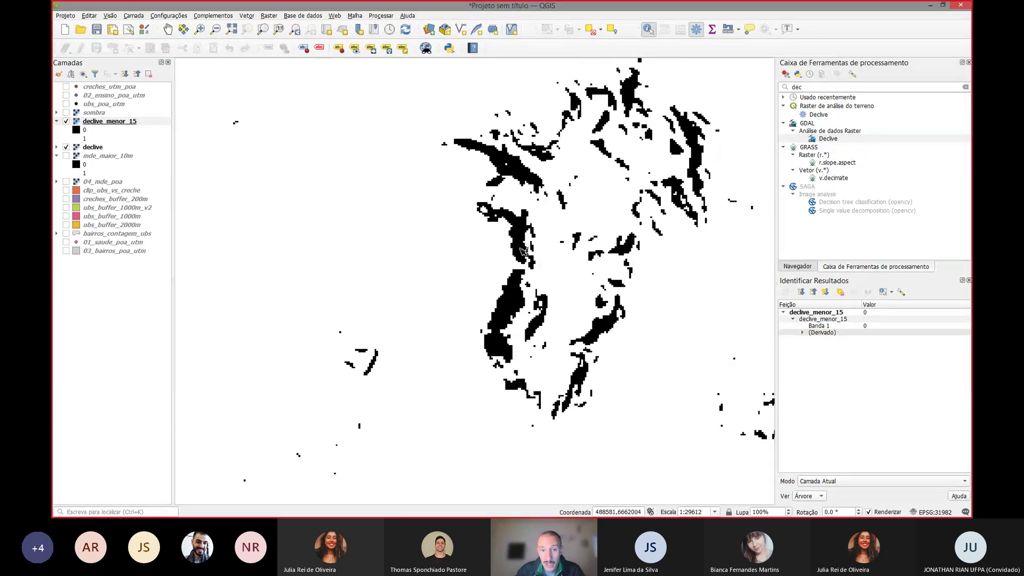
{"action": "scroll", "coordinate": [527, 228], "scroll_direction": "down", "scroll_amount": 2}
{"action": "scroll", "coordinate": [524, 227], "scroll_direction": "down", "scroll_amount": 1}
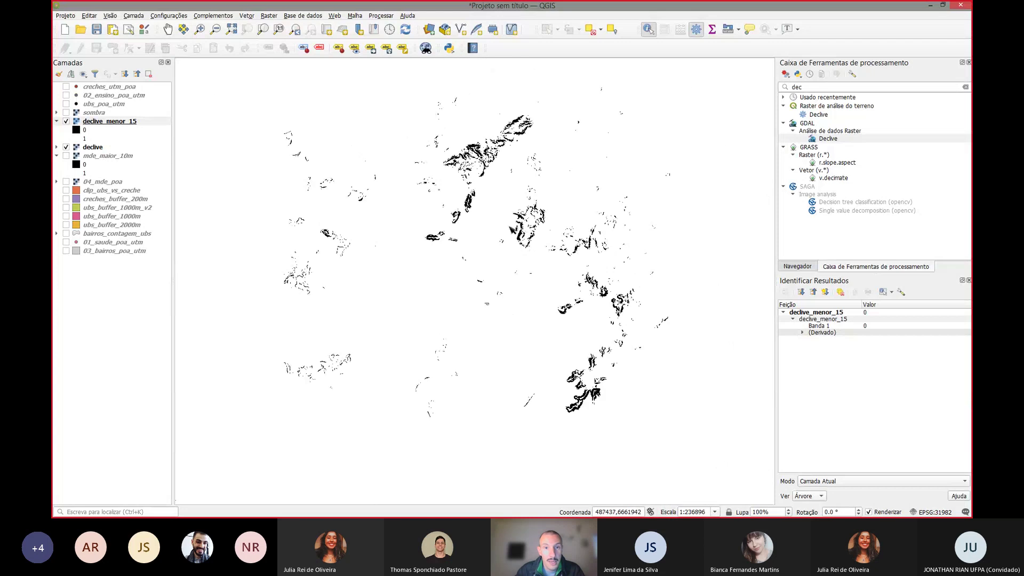
Step: Hide the declive and declive_menor_15 layers and show mde_maior_10m alone, with the declive_menor_15 legend collapsed
{"action": "left_click", "coordinate": [66, 149]}
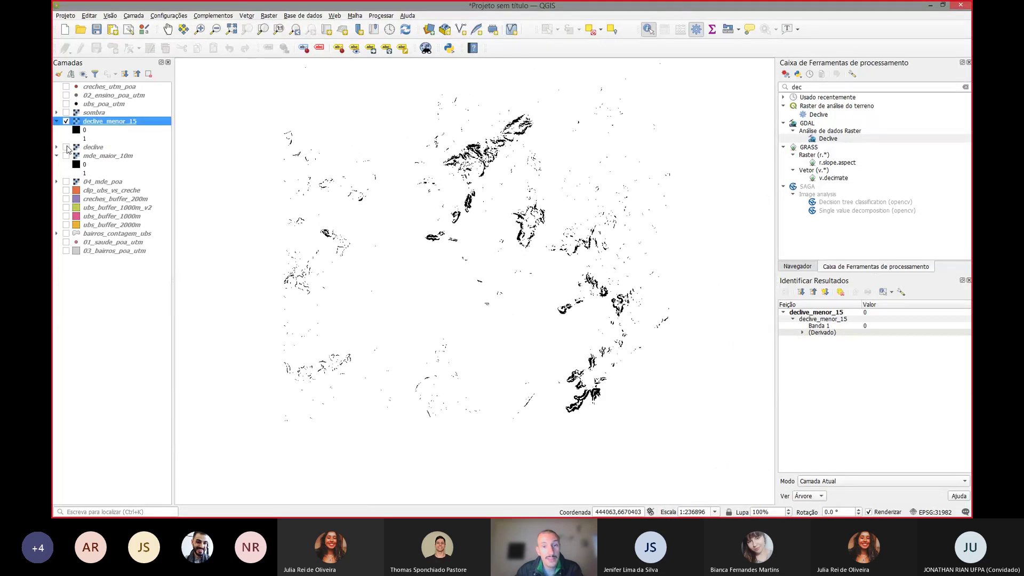
{"action": "left_click", "coordinate": [57, 122]}
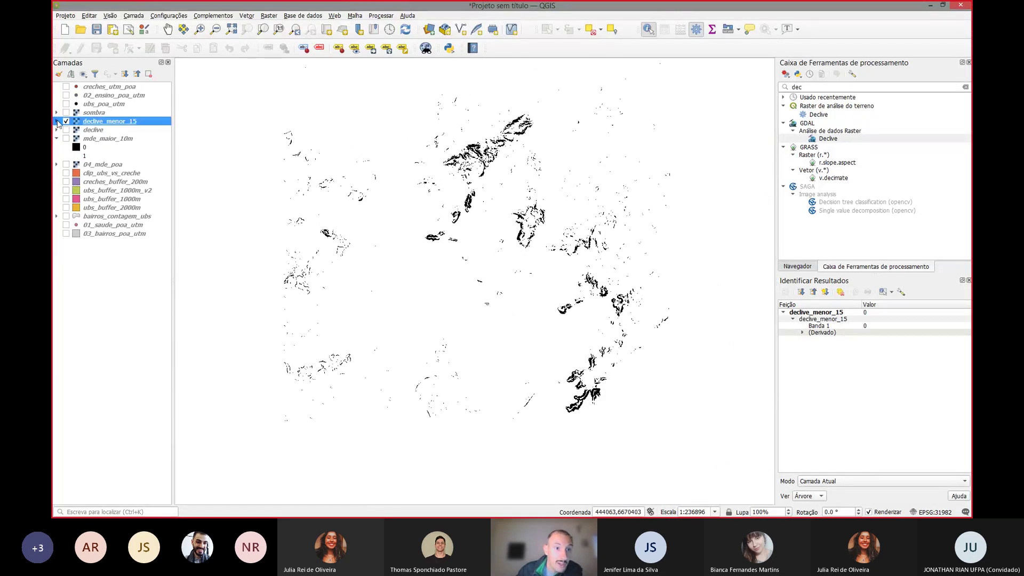
{"action": "left_click", "coordinate": [66, 122]}
{"action": "left_click", "coordinate": [66, 122]}
{"action": "left_click", "coordinate": [66, 139]}
{"action": "left_click", "coordinate": [66, 122]}
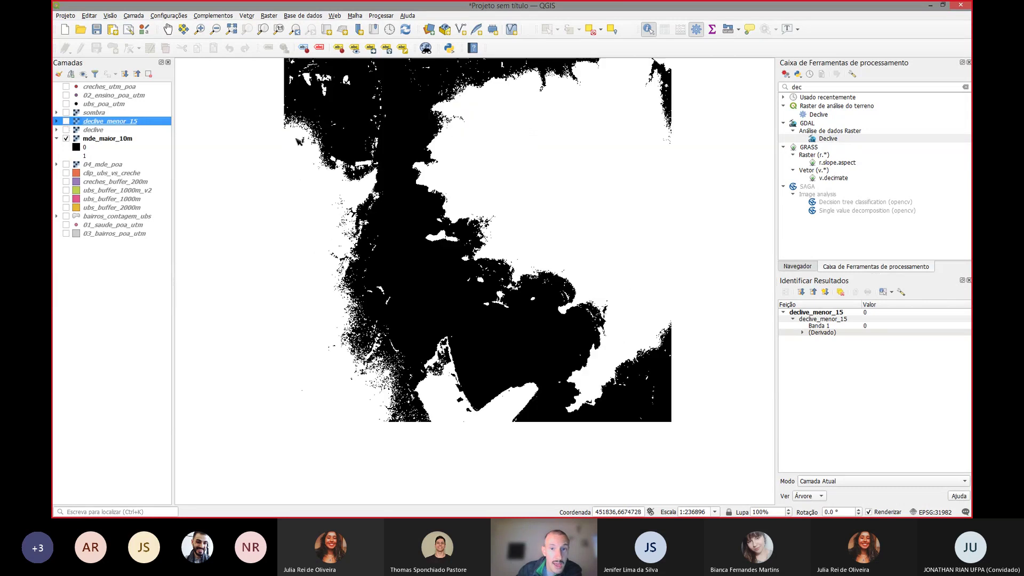
{"action": "left_click_drag", "start_coordinate": [515, 163], "coordinate": [497, 248]}
{"action": "scroll", "coordinate": [458, 216], "scroll_direction": "up", "scroll_amount": 1}
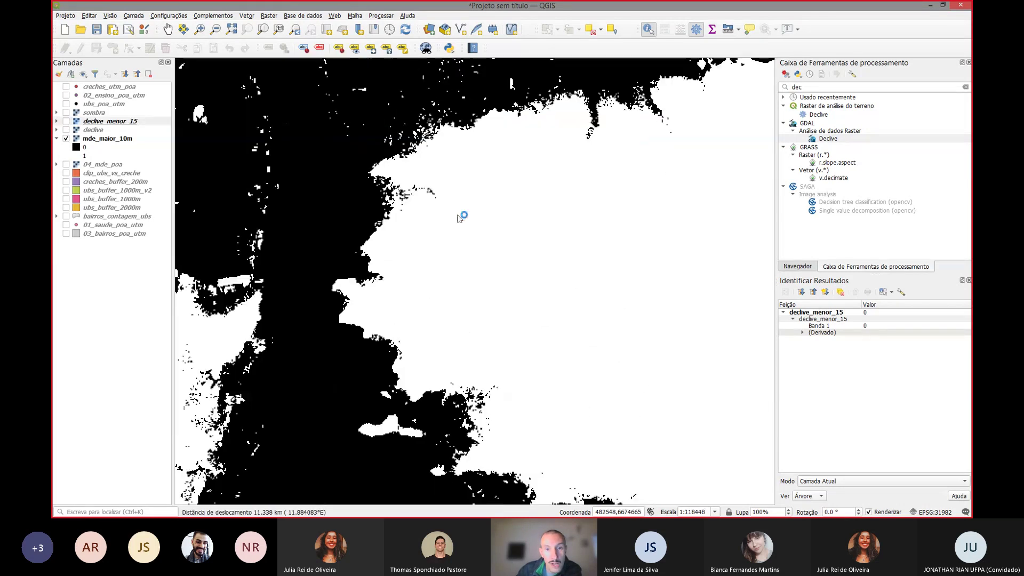
{"action": "scroll", "coordinate": [337, 291], "scroll_direction": "down", "scroll_amount": 1}
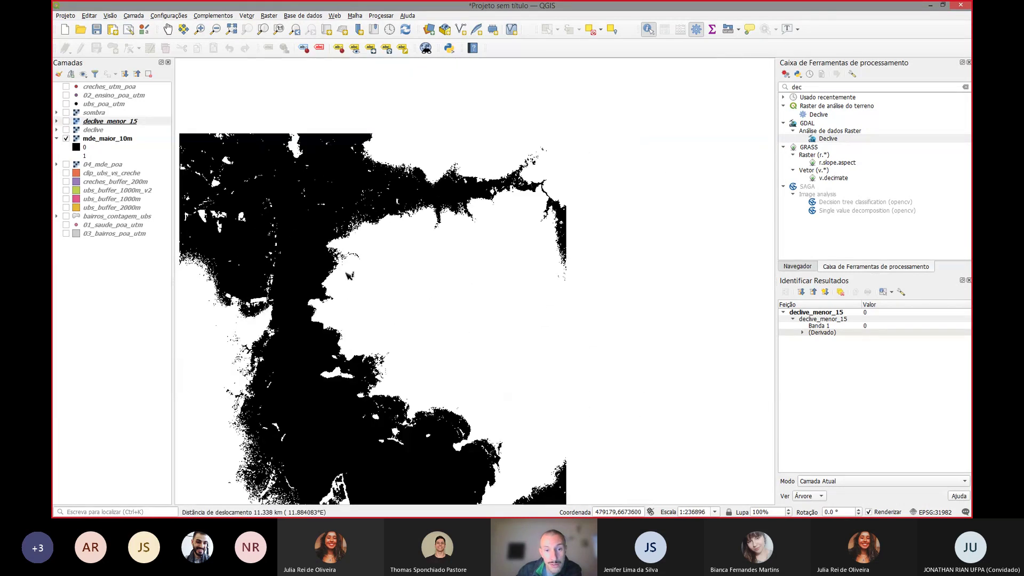
Step: Compare declive_menor_15 with mde_maior_10m over the steep ridges by switching declive_menor_15 on and off
{"action": "left_click", "coordinate": [66, 122]}
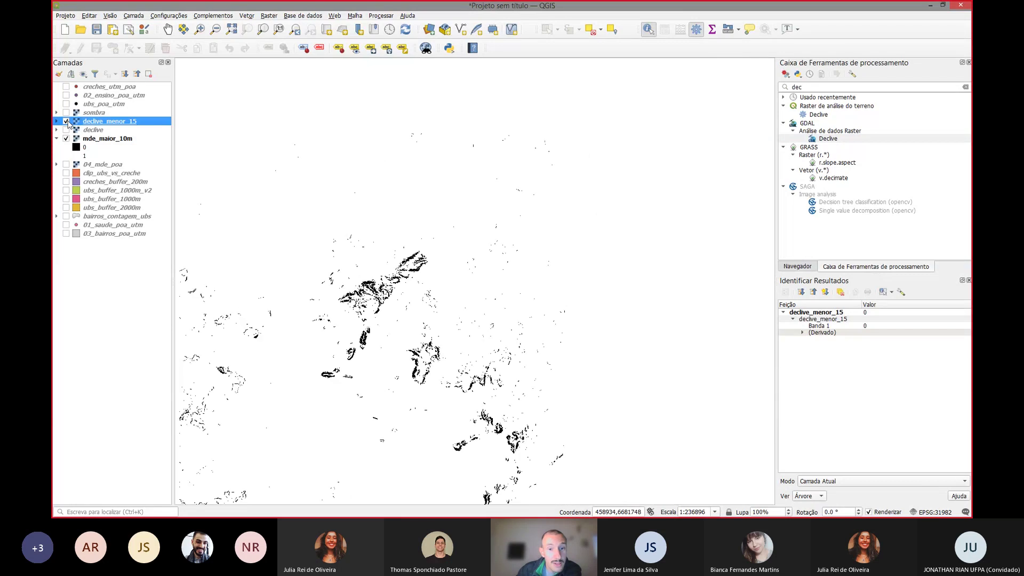
{"action": "left_click_drag", "start_coordinate": [404, 338], "coordinate": [500, 262]}
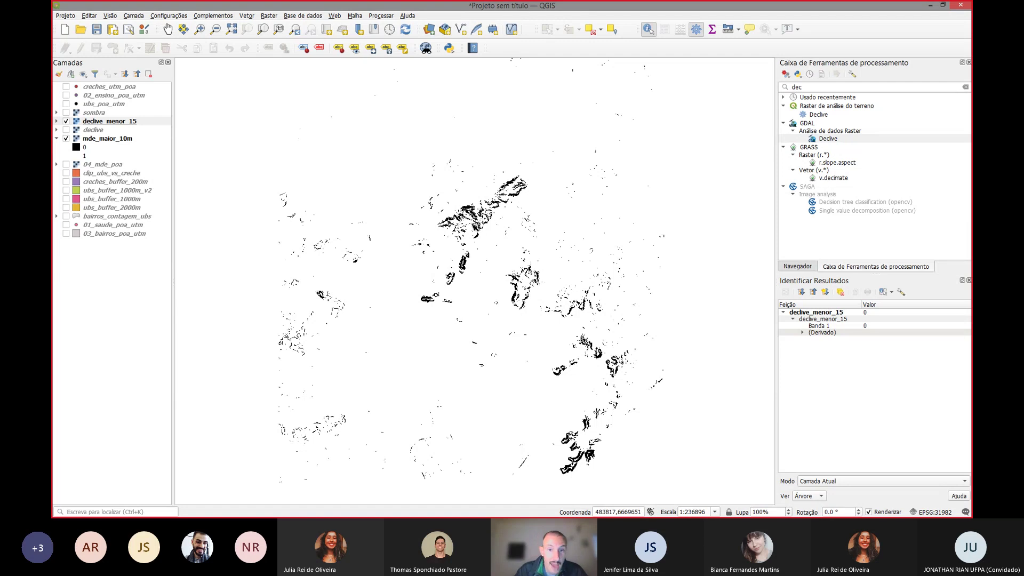
{"action": "scroll", "coordinate": [474, 215], "scroll_direction": "up", "scroll_amount": 2}
{"action": "scroll", "coordinate": [475, 215], "scroll_direction": "up", "scroll_amount": 1}
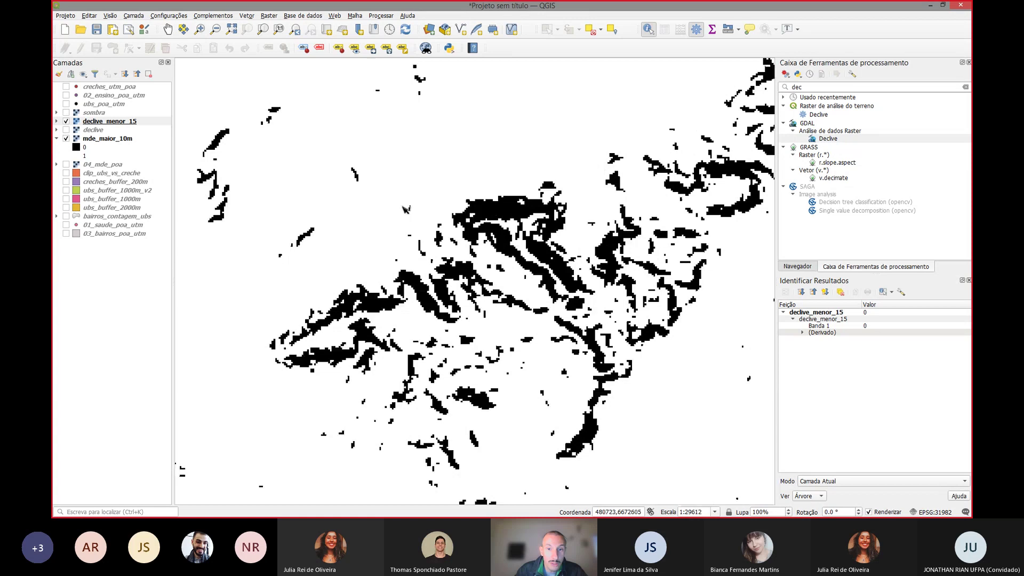
{"action": "left_click", "coordinate": [67, 122]}
{"action": "left_click", "coordinate": [66, 122]}
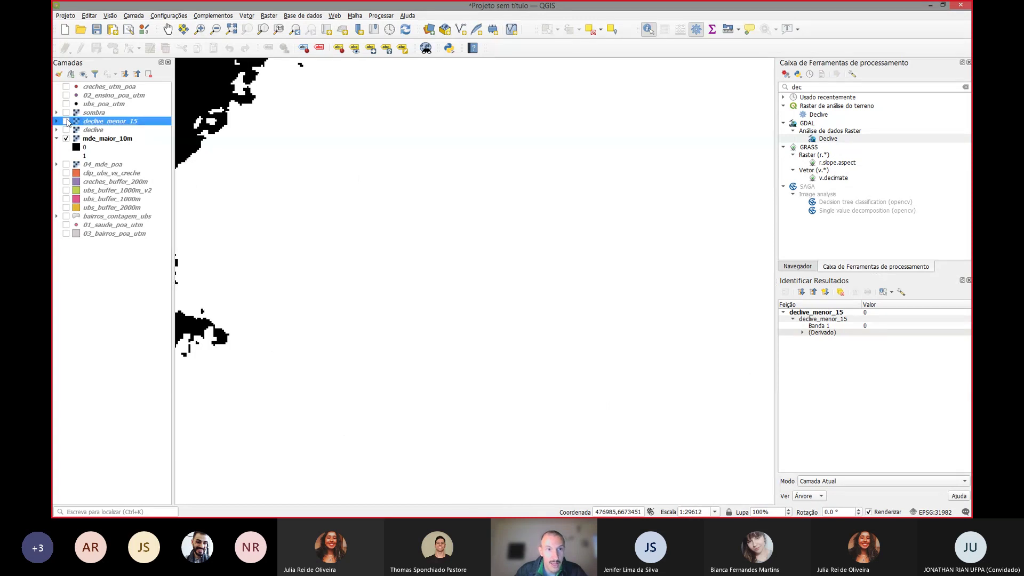
{"action": "left_click", "coordinate": [66, 122]}
{"action": "scroll", "coordinate": [538, 224], "scroll_direction": "down", "scroll_amount": 2}
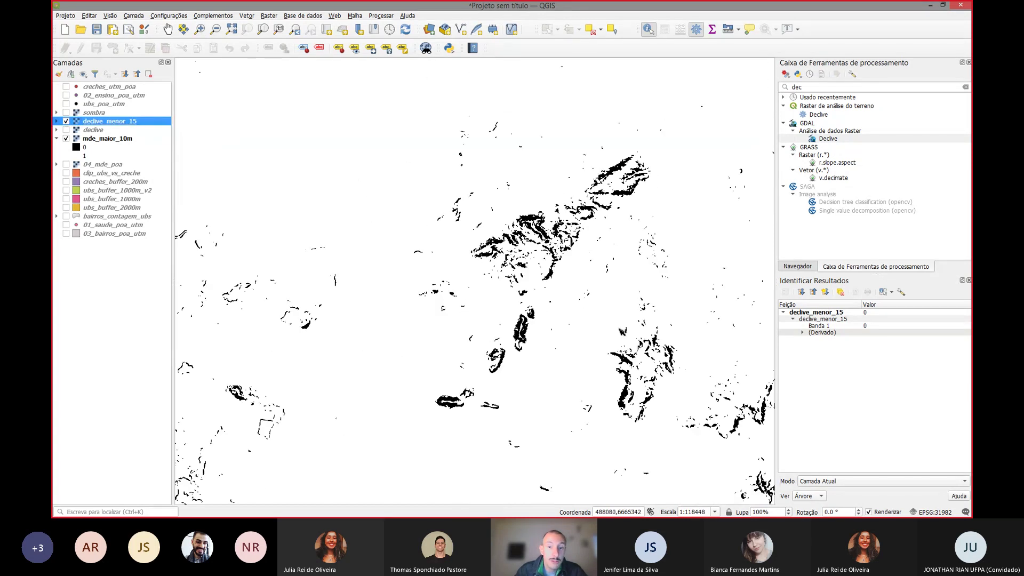
{"action": "left_click_drag", "start_coordinate": [622, 331], "coordinate": [565, 233]}
{"action": "scroll", "coordinate": [588, 282], "scroll_direction": "down", "scroll_amount": 1}
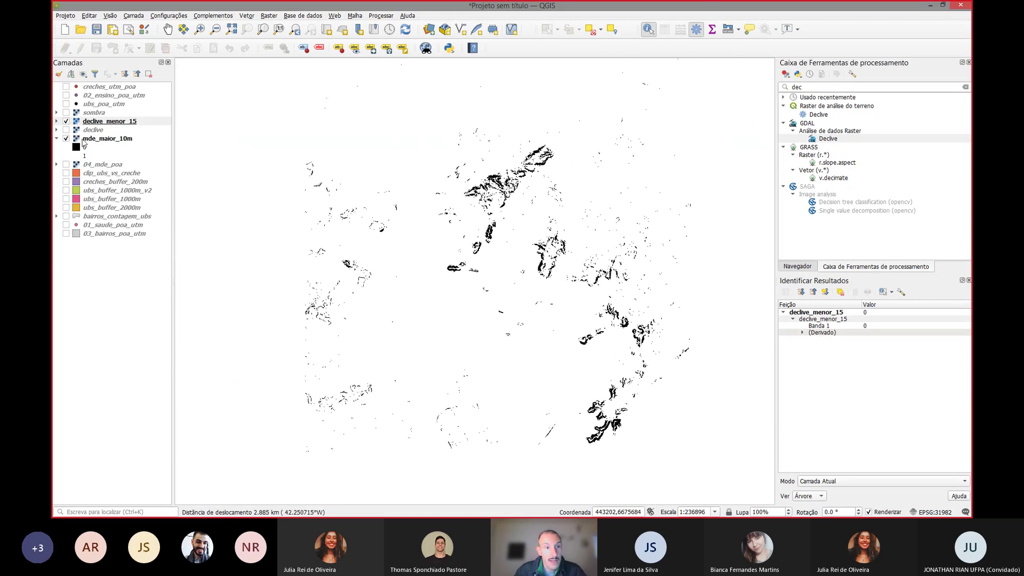
Step: Check the declive raster against mde_maior_10m, leaving only mde_maior_10m displayed with its legend collapsed
{"action": "left_click", "coordinate": [66, 122]}
{"action": "left_click", "coordinate": [66, 129]}
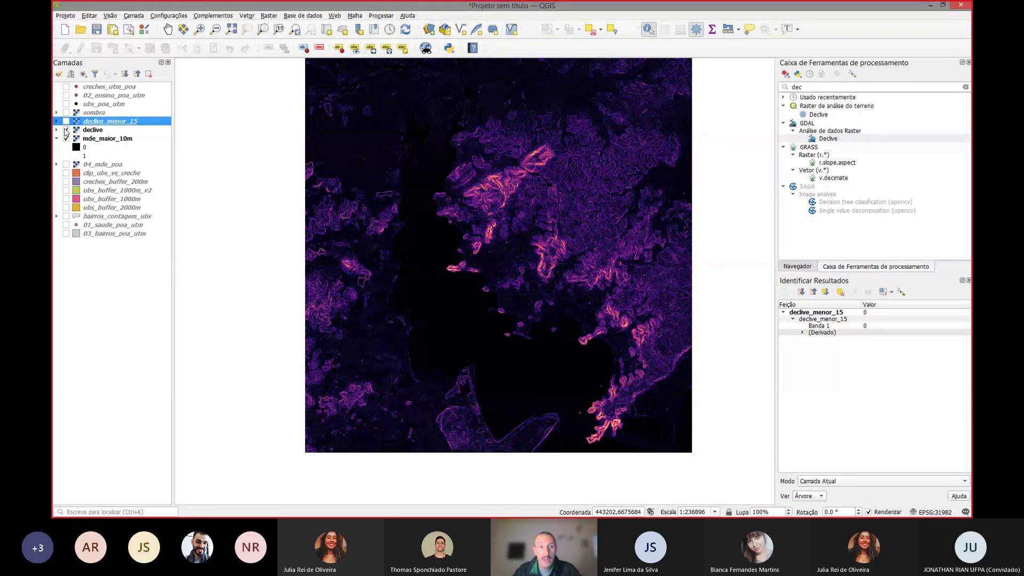
{"action": "left_click", "coordinate": [65, 130]}
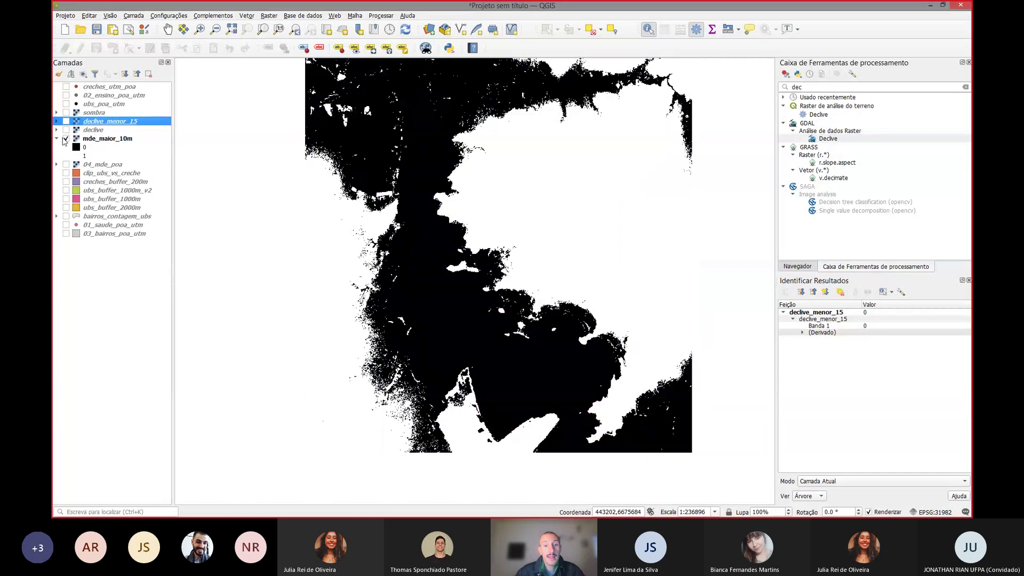
{"action": "left_click", "coordinate": [57, 139]}
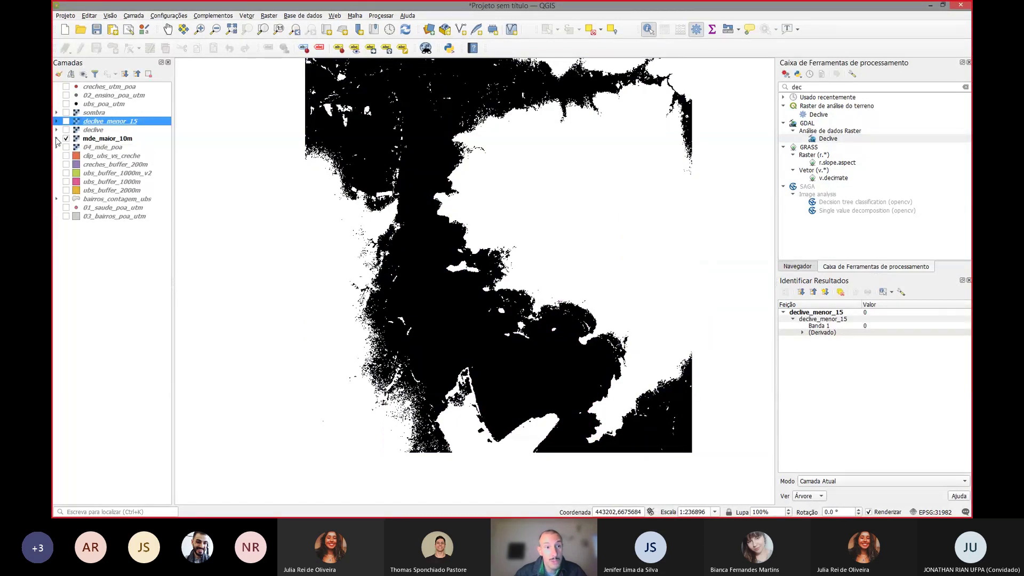
{"action": "left_click", "coordinate": [66, 139]}
{"action": "left_click", "coordinate": [66, 138]}
{"action": "left_click", "coordinate": [66, 121]}
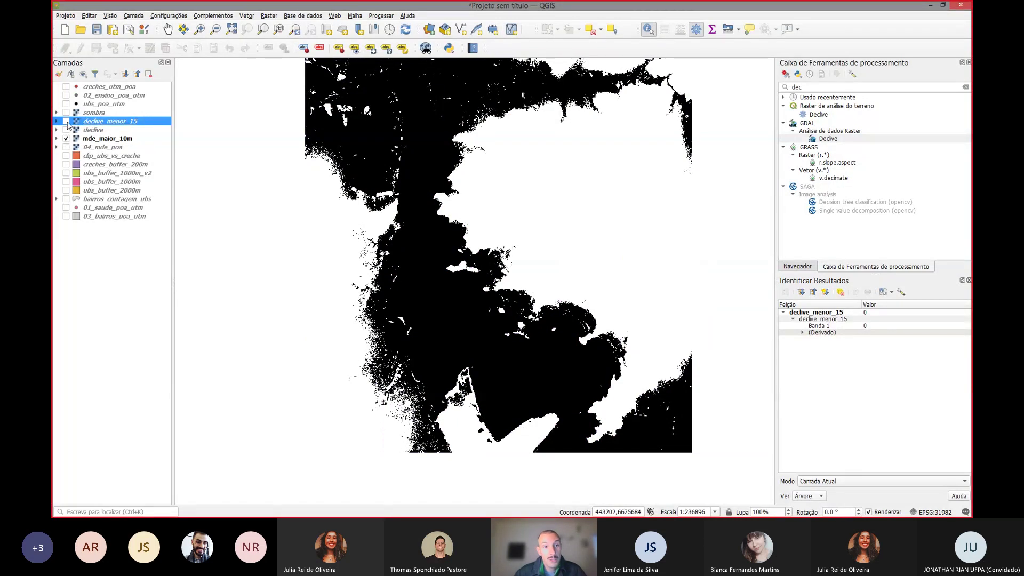
{"action": "left_click", "coordinate": [66, 122]}
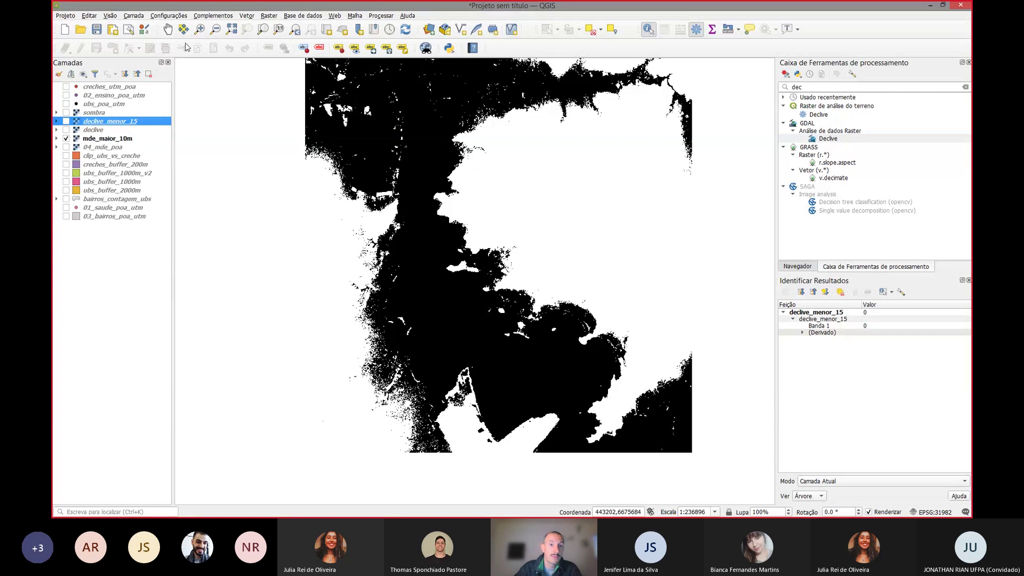
Step: Build a Raster Calculator expression multiplying the declive_menor_15 band by the mde_maior_10m band
{"action": "left_click", "coordinate": [269, 16]}
{"action": "left_click", "coordinate": [269, 15]}
{"action": "left_click", "coordinate": [269, 15]}
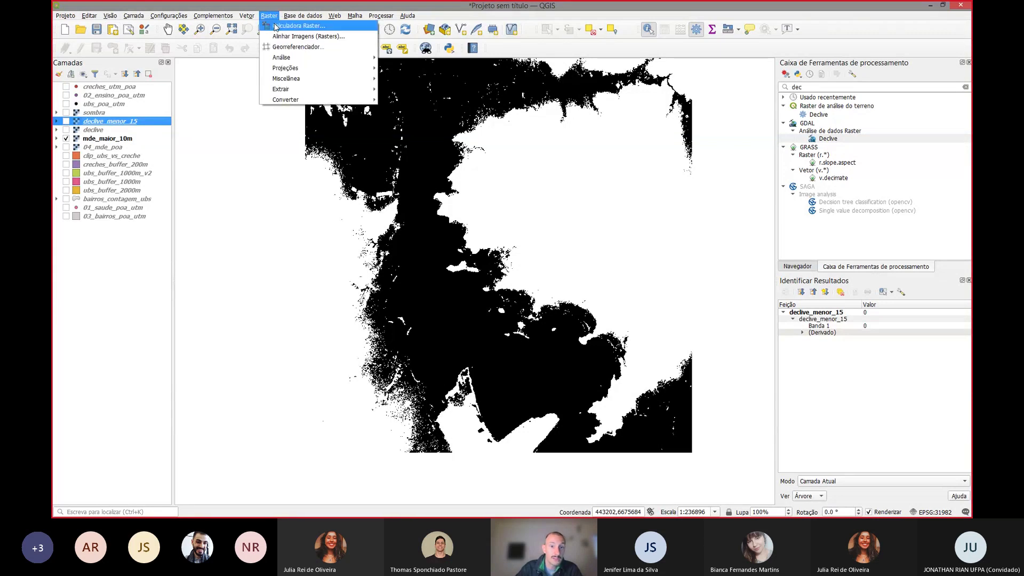
{"action": "left_click", "coordinate": [276, 27]}
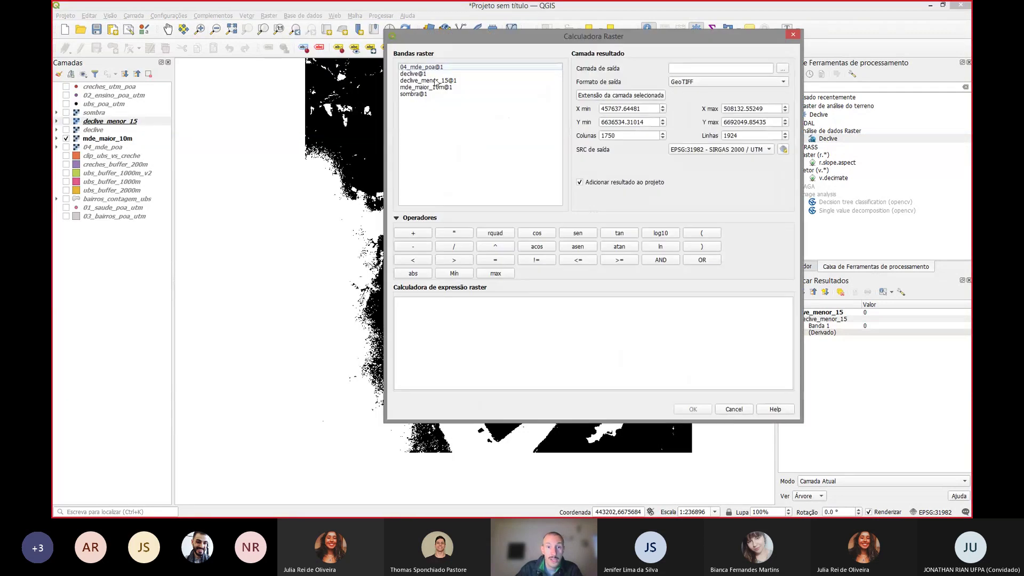
{"action": "double_click", "coordinate": [434, 81]}
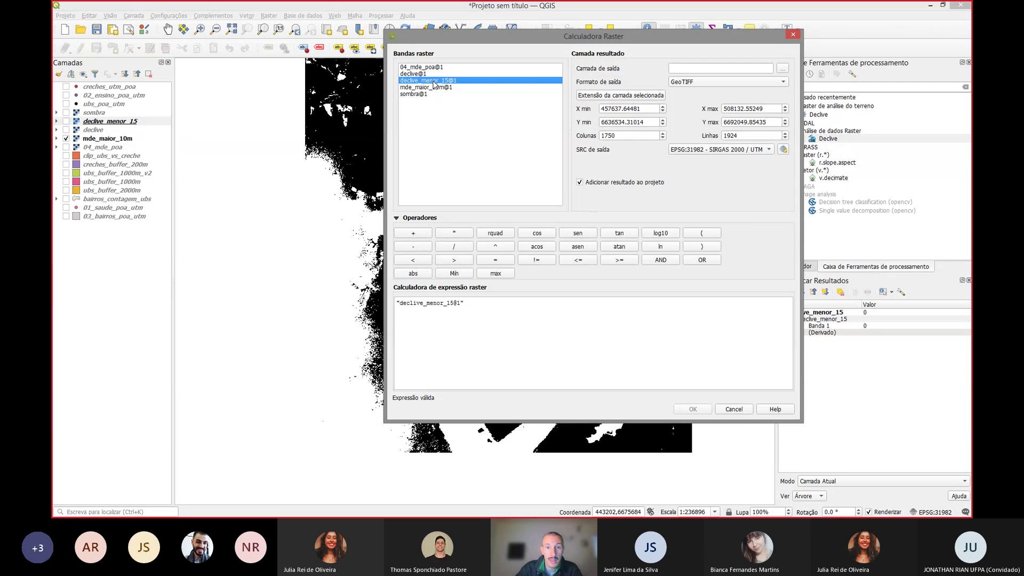
{"action": "left_click", "coordinate": [492, 308]}
{"action": "type", "text": "*"}
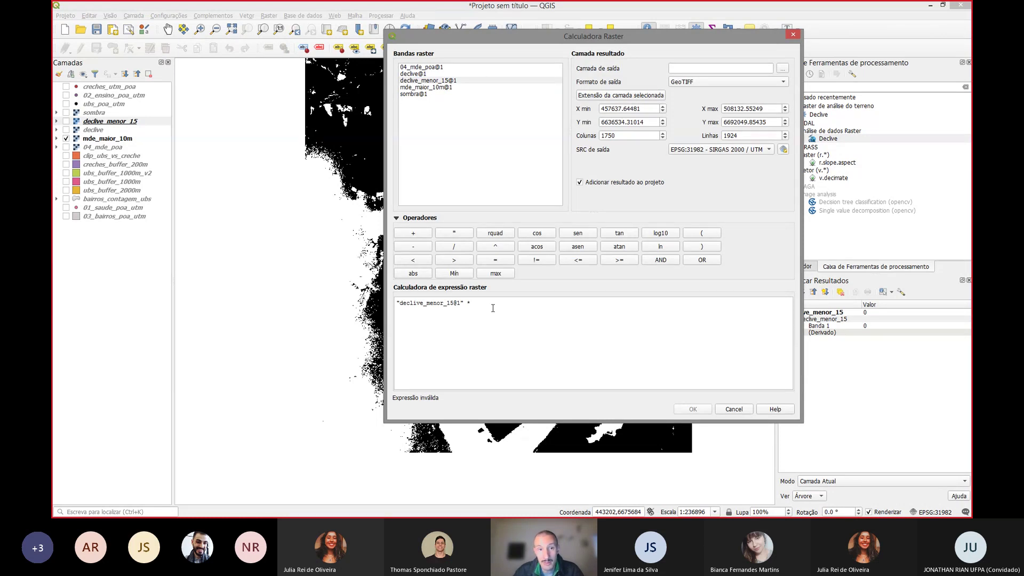
{"action": "double_click", "coordinate": [436, 88]}
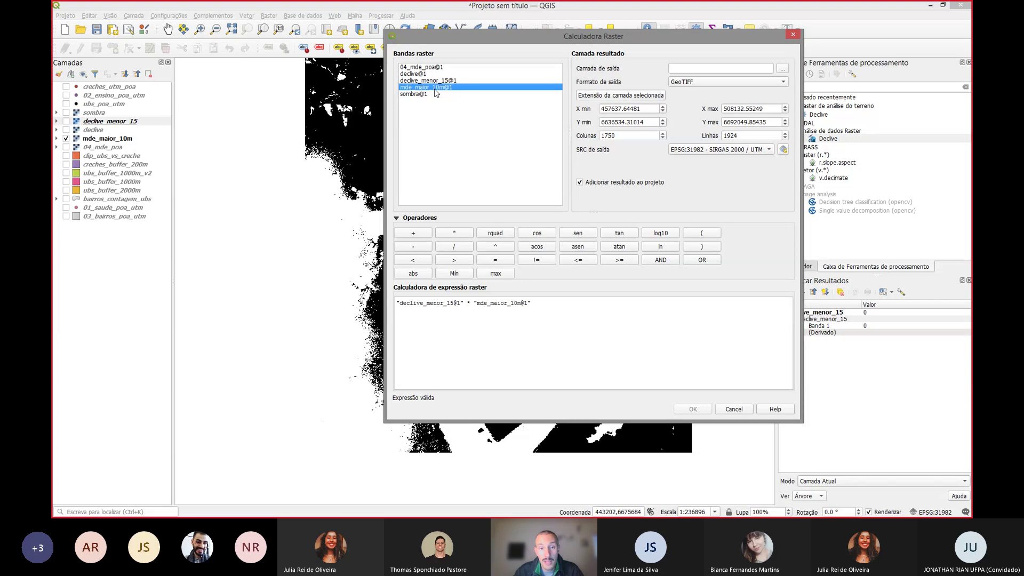
{"action": "left_click", "coordinate": [538, 306]}
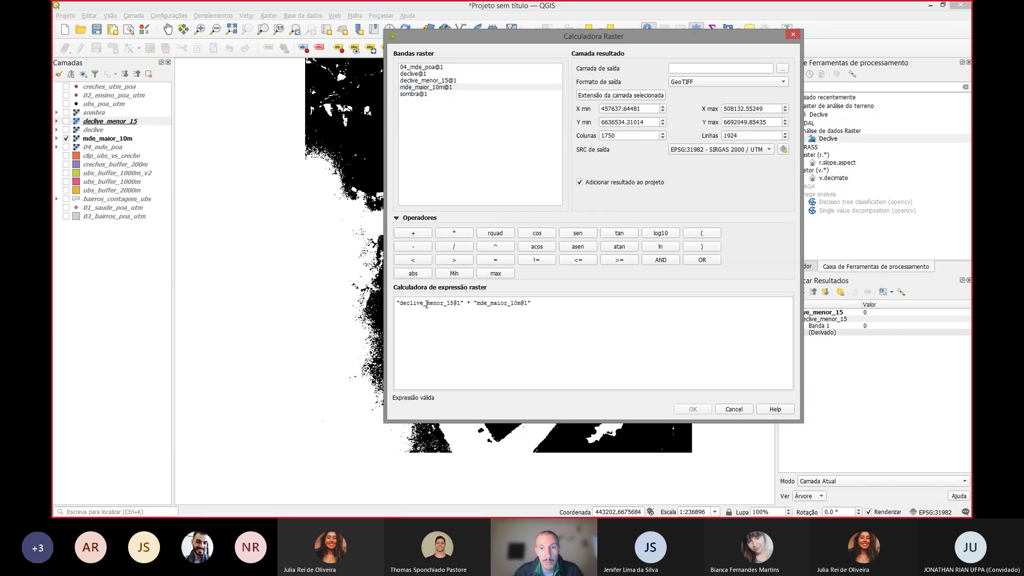
Step: Set the output layer to a file named resultado in C:\bin and run the raster calculation
{"action": "left_click", "coordinate": [783, 68]}
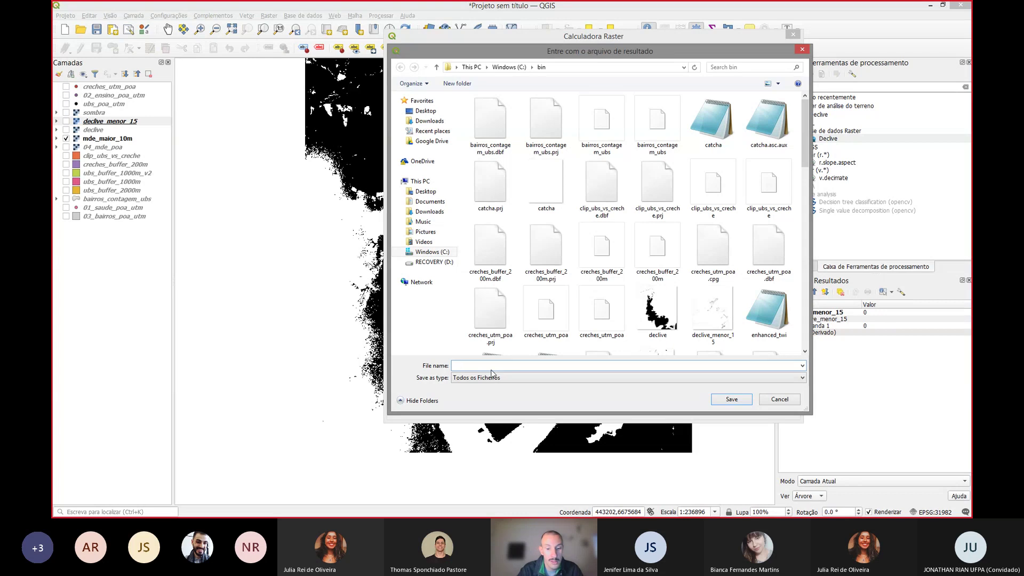
{"action": "type", "text": "resultado"}
{"action": "key", "text": "Return"}
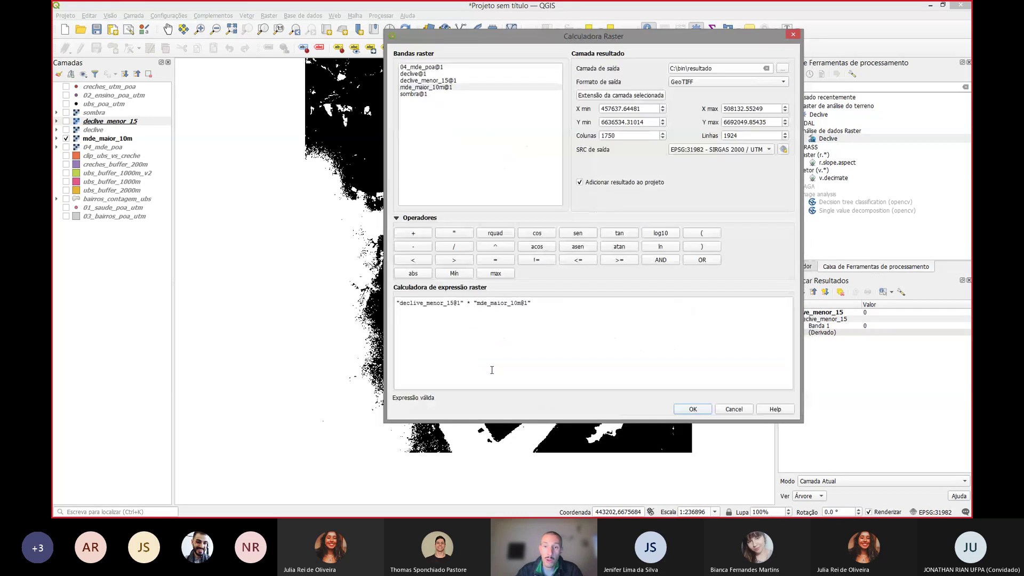
{"action": "left_click", "coordinate": [693, 409]}
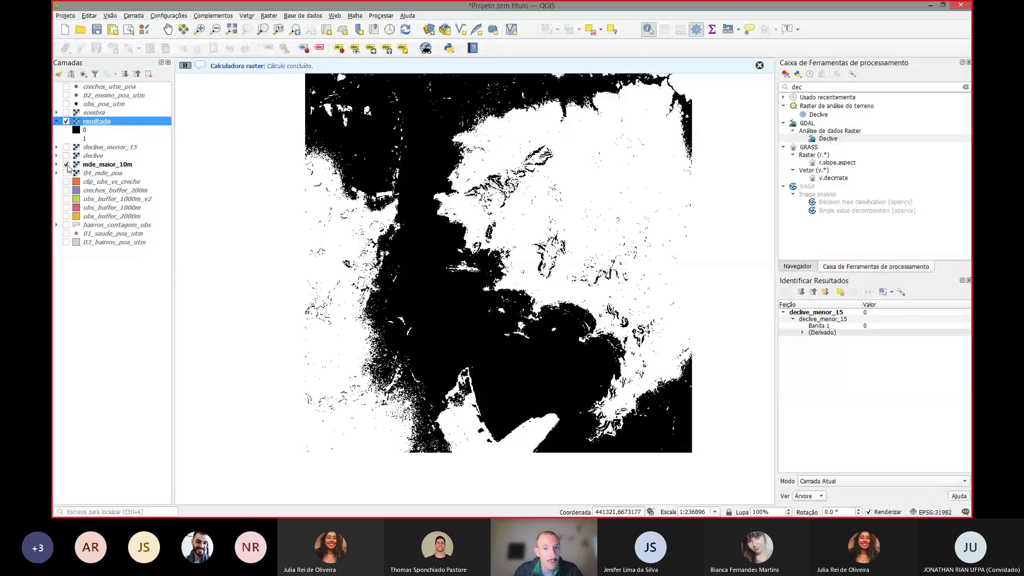
Step: Hide mde_maior_10m and examine the black and white areas of the resultado raster over the steep ridges and lowlands
{"action": "left_click", "coordinate": [66, 165]}
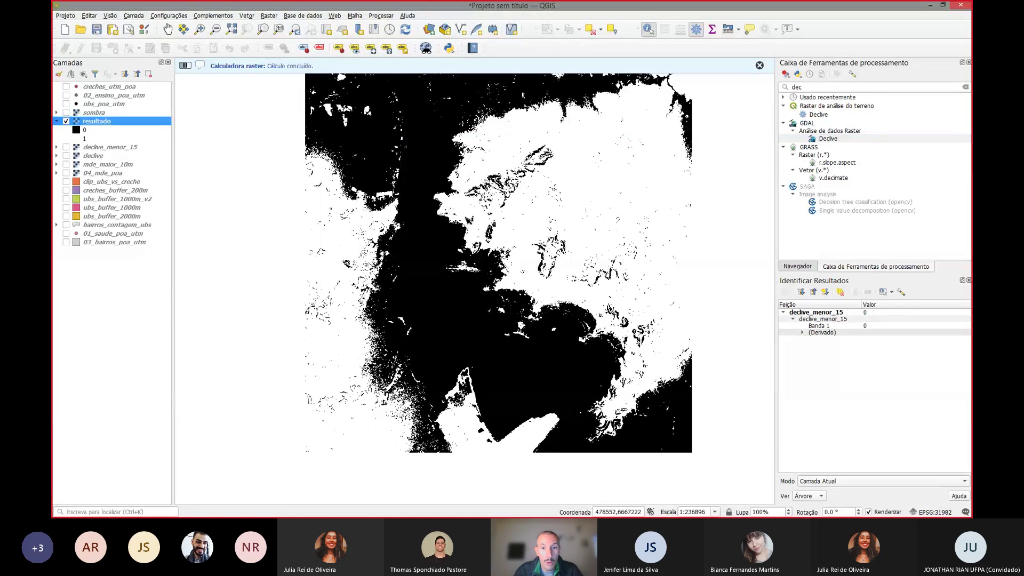
{"action": "scroll", "coordinate": [467, 219], "scroll_direction": "up", "scroll_amount": 1}
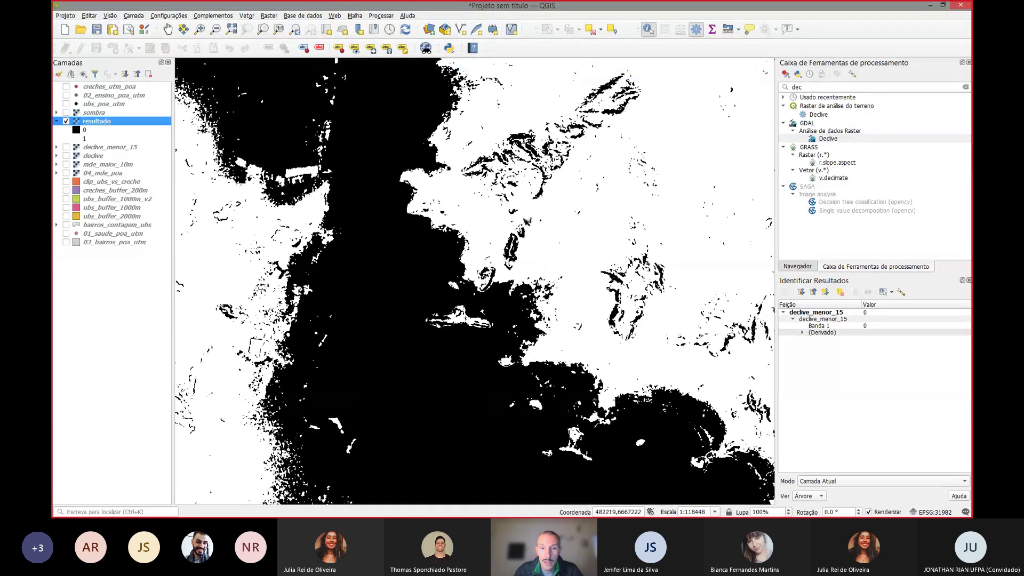
{"action": "left_click_drag", "start_coordinate": [682, 250], "coordinate": [544, 219]}
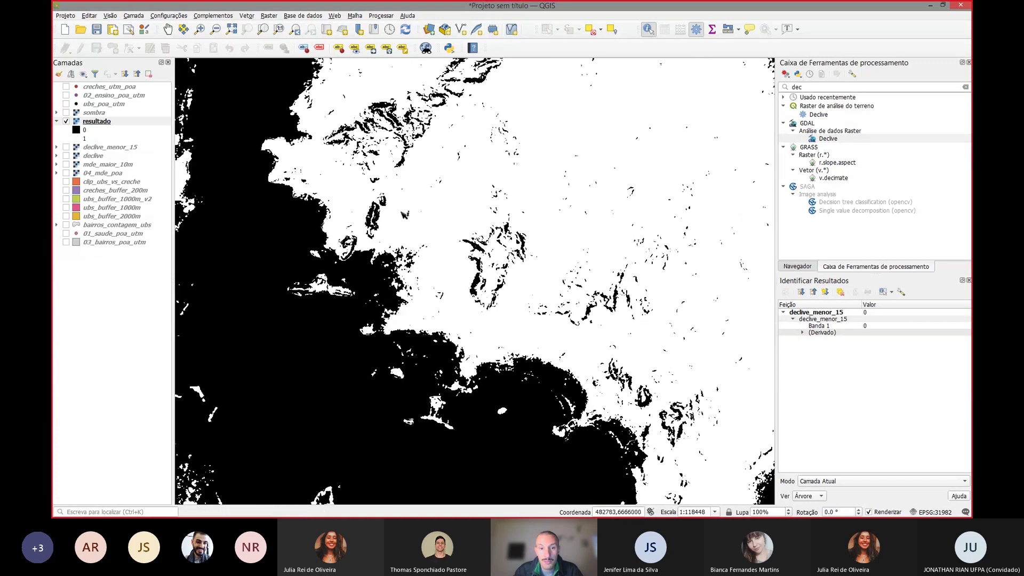
{"action": "scroll", "coordinate": [550, 170], "scroll_direction": "up", "scroll_amount": 1}
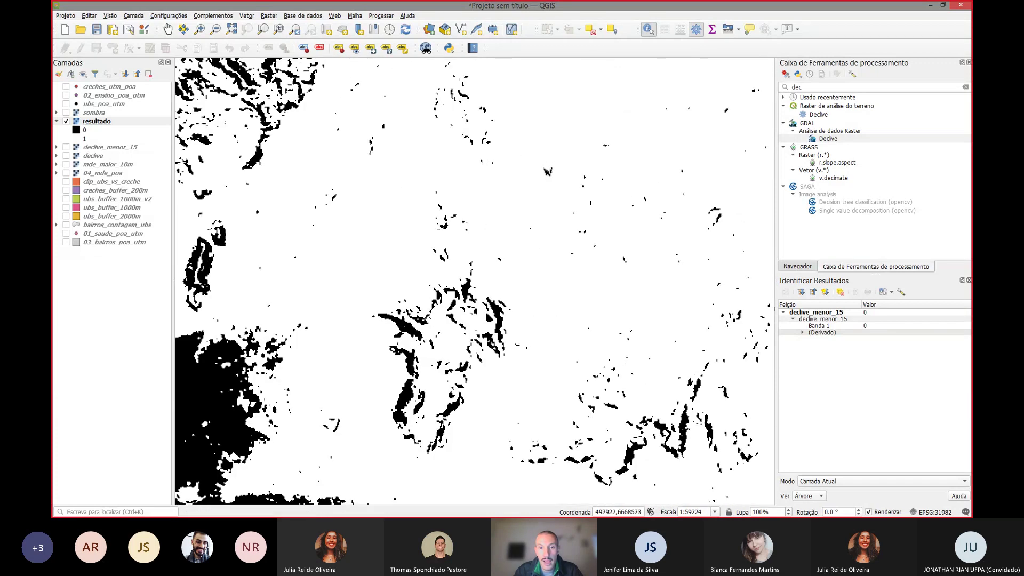
{"action": "scroll", "coordinate": [548, 171], "scroll_direction": "down", "scroll_amount": 2}
{"action": "left_click_drag", "start_coordinate": [485, 97], "coordinate": [558, 99]}
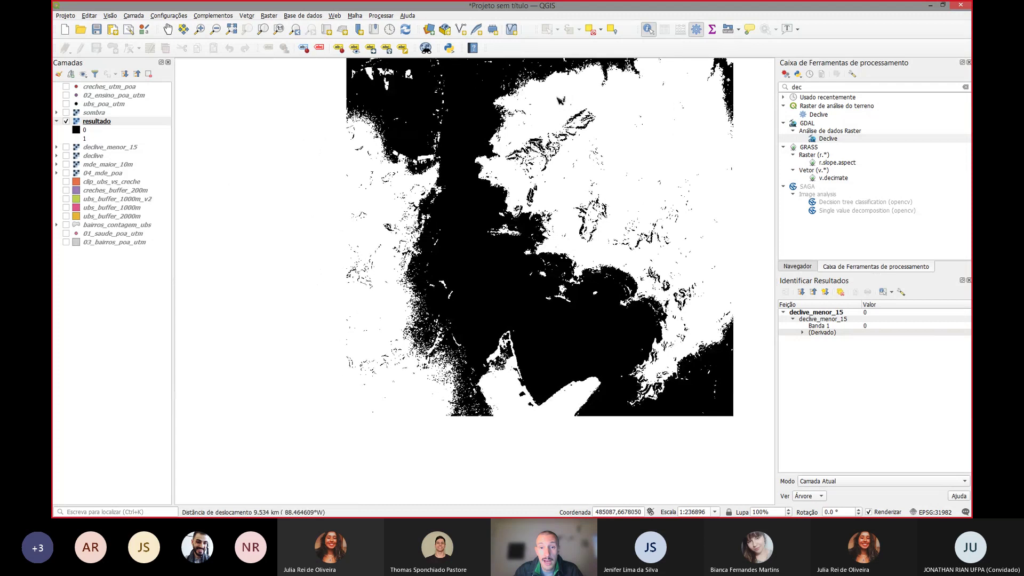
{"action": "left_click_drag", "start_coordinate": [639, 168], "coordinate": [599, 230]}
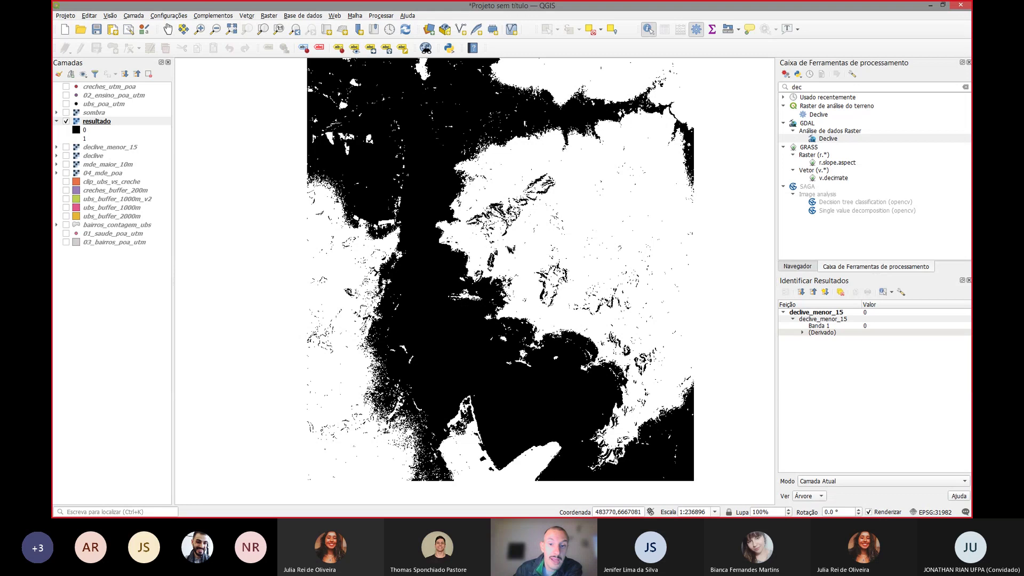
{"action": "scroll", "coordinate": [509, 247], "scroll_direction": "up", "scroll_amount": 1}
{"action": "scroll", "coordinate": [430, 215], "scroll_direction": "down", "scroll_amount": 1}
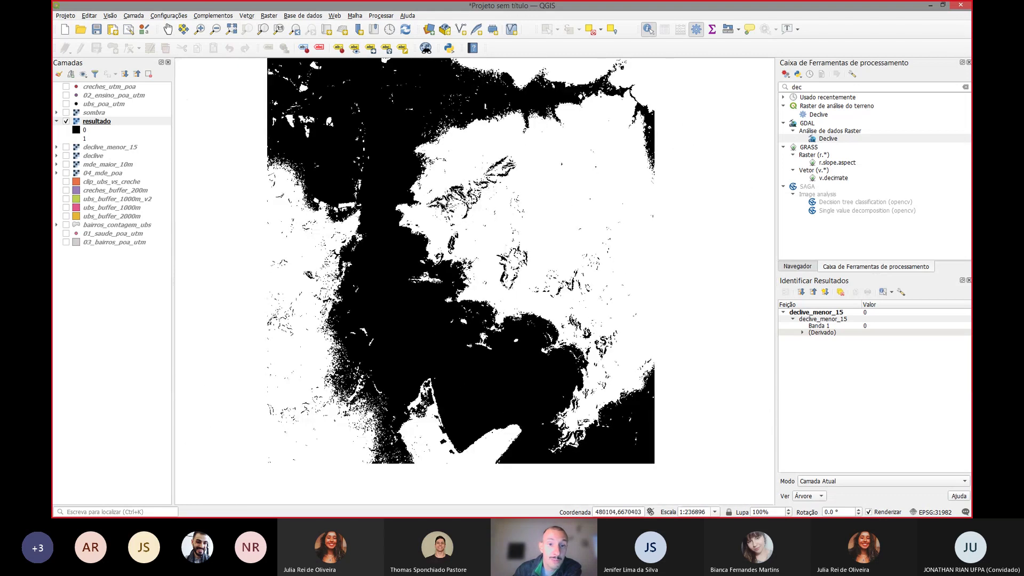
{"action": "left_click_drag", "start_coordinate": [469, 161], "coordinate": [484, 194]}
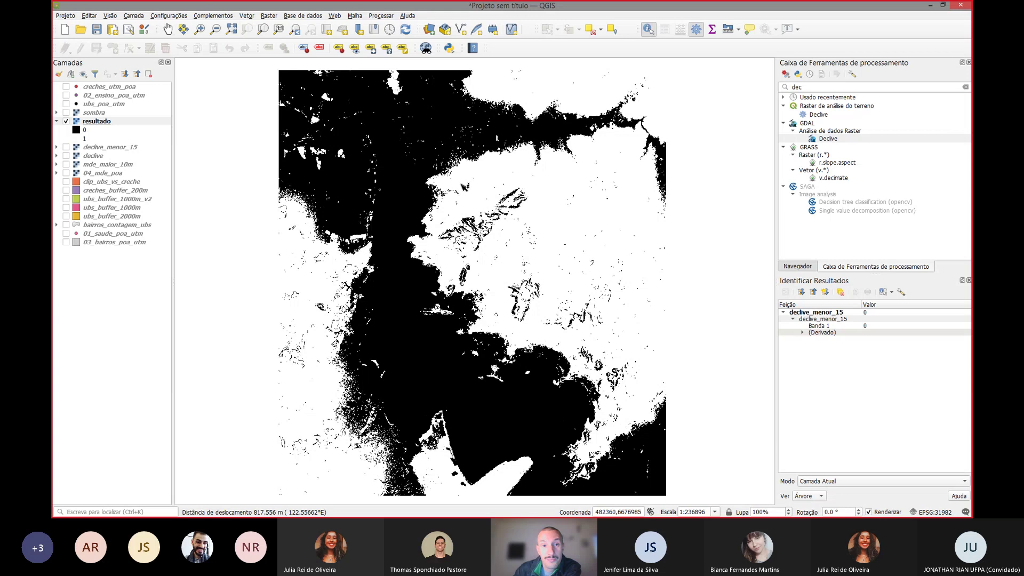
{"action": "left_click", "coordinate": [269, 15]}
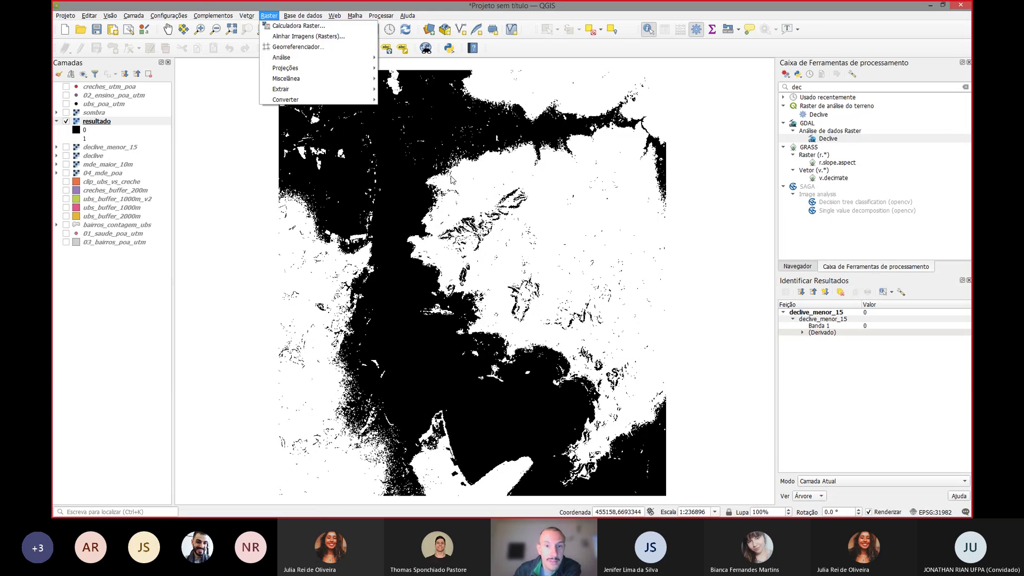
{"action": "left_click_drag", "start_coordinate": [492, 173], "coordinate": [496, 166]}
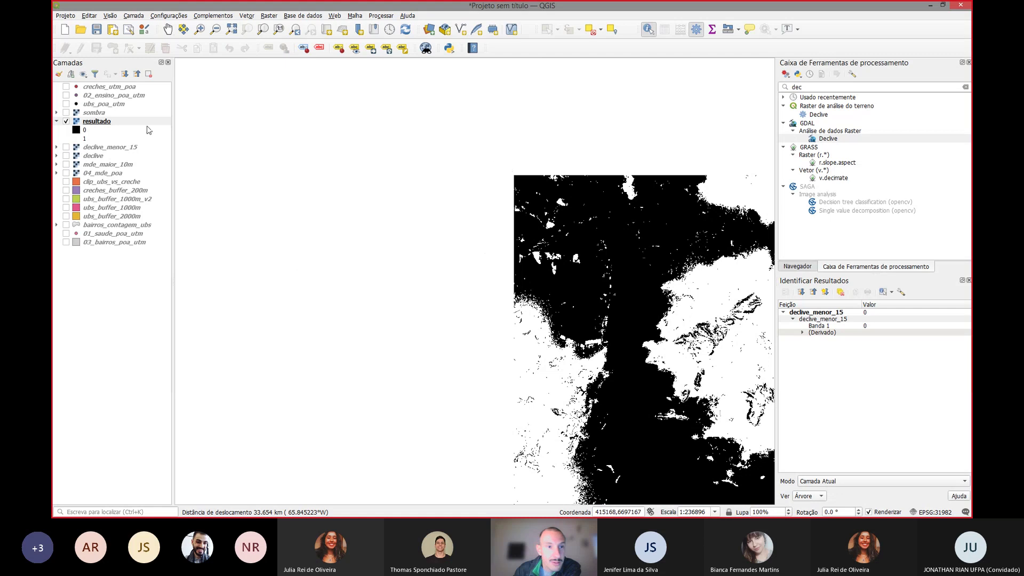
{"action": "right_click", "coordinate": [92, 123]}
{"action": "left_click", "coordinate": [105, 130]}
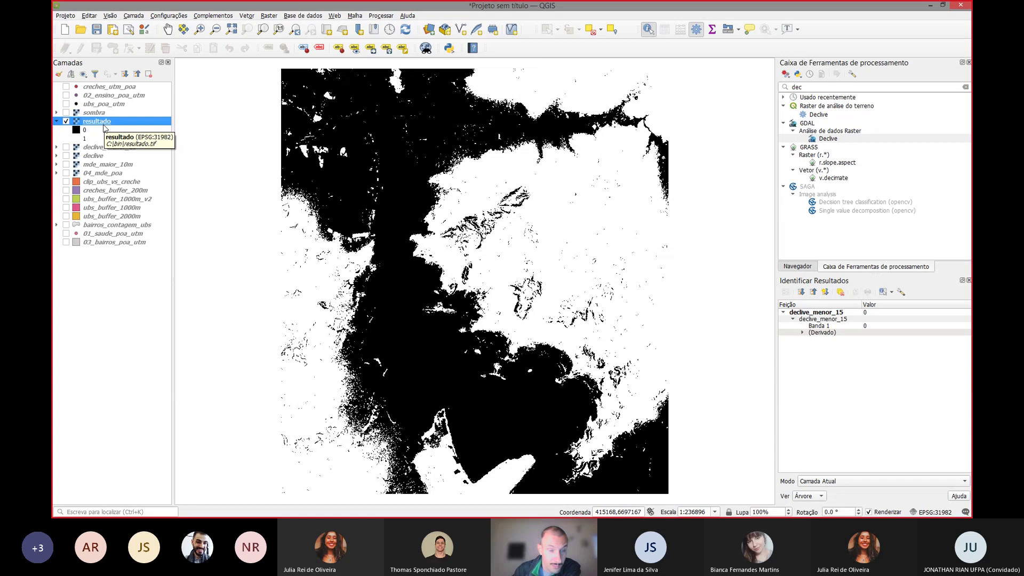
Step: Switch the resultado layer off and on, and consult the map algebra slide in the PowerPoint slide show before returning to QGIS
{"action": "left_click", "coordinate": [65, 122]}
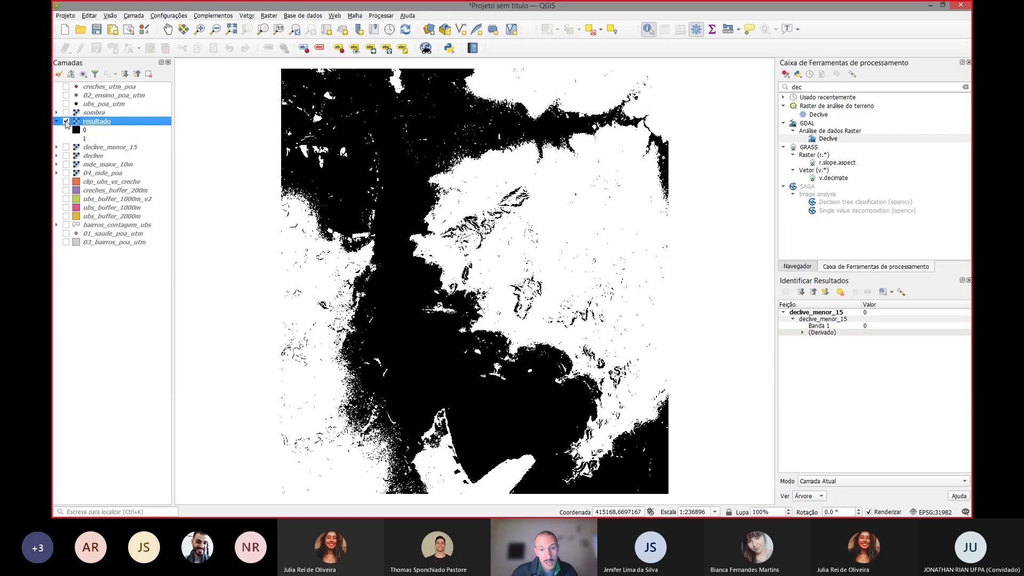
{"action": "left_click", "coordinate": [66, 122]}
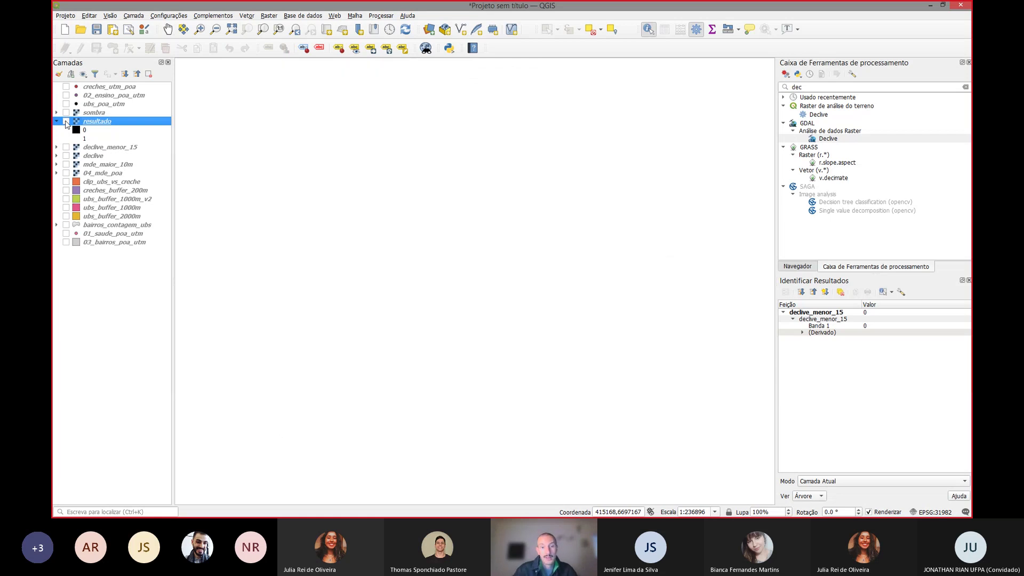
{"action": "left_click", "coordinate": [66, 122]}
{"action": "key", "text": "alt+Tab"}
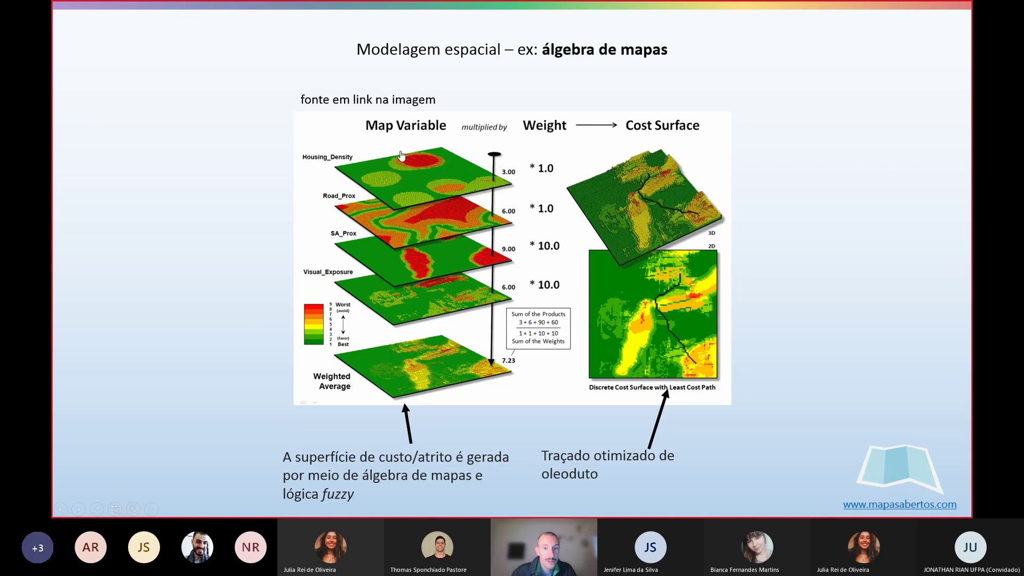
{"action": "mouse_move", "coordinate": [399, 155]}
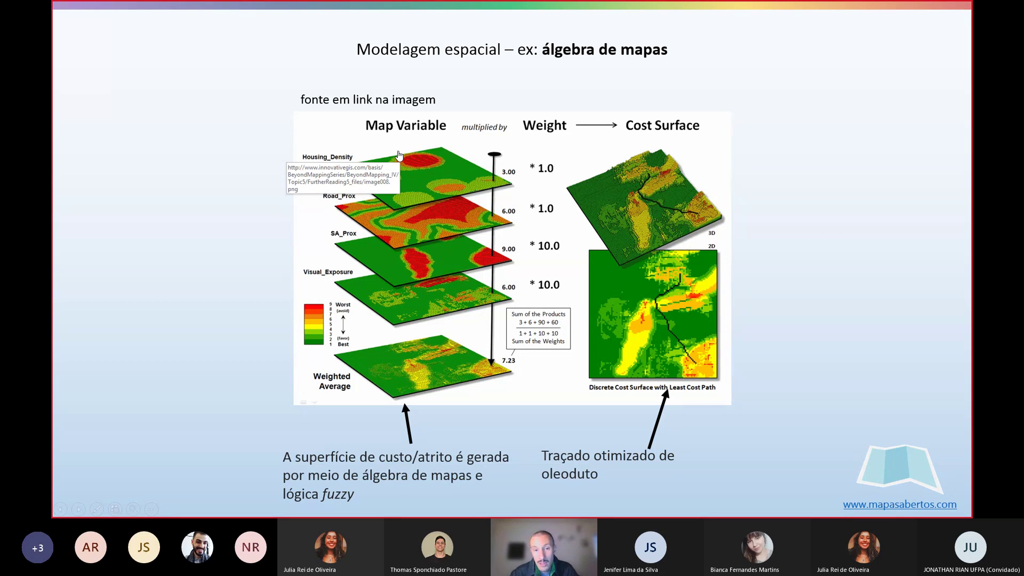
{"action": "key", "text": "alt+Tab"}
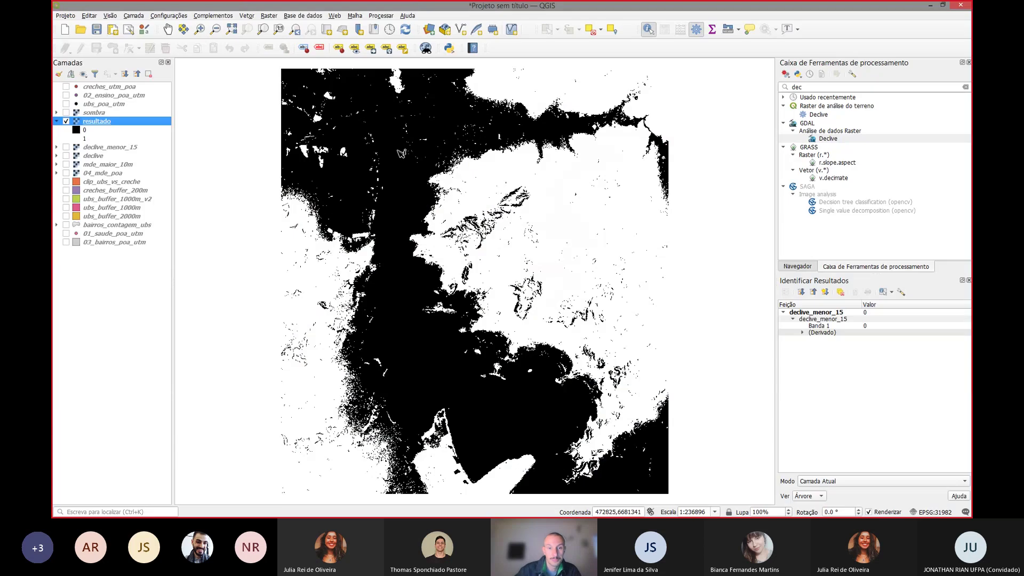
Step: Hide resultado and display the sombra hillshade together with the 04_mde_poa elevation layer, leaving declive and mde_maior_10m off
{"action": "left_click", "coordinate": [66, 121]}
{"action": "left_click", "coordinate": [66, 113]}
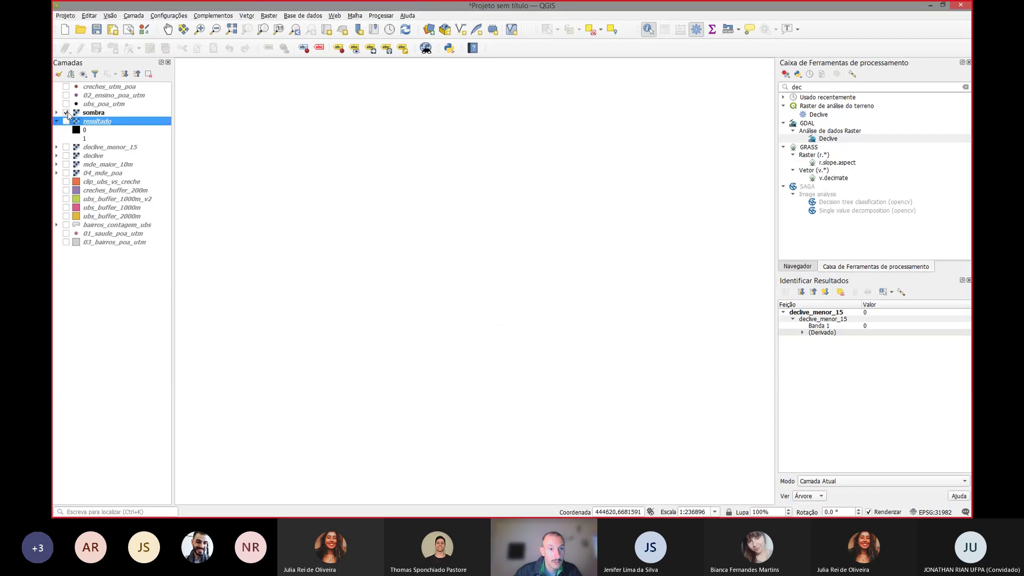
{"action": "left_click", "coordinate": [66, 156]}
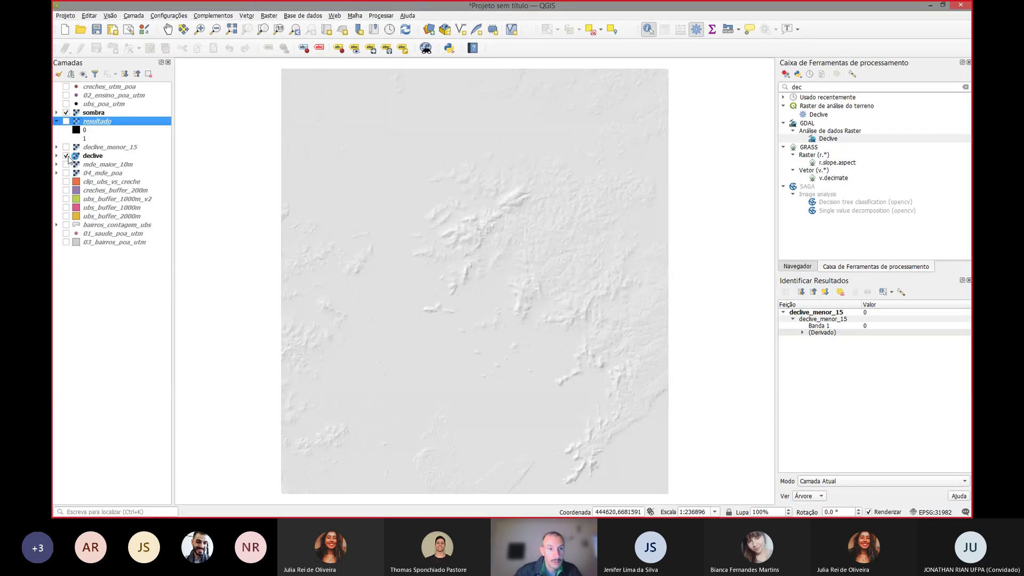
{"action": "left_click", "coordinate": [66, 155]}
{"action": "left_click", "coordinate": [66, 164]}
{"action": "left_click", "coordinate": [66, 164]}
{"action": "left_click", "coordinate": [66, 173]}
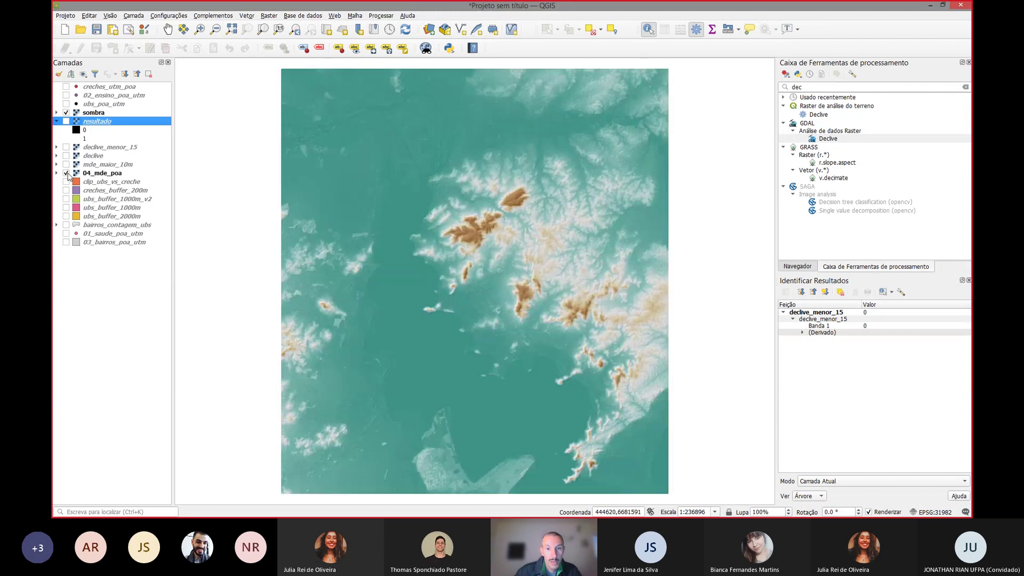
Step: Switch to the running PowerPoint slide show at the map algebra slide
{"action": "key", "text": "alt+Tab"}
{"action": "key", "text": "alt+Tab"}
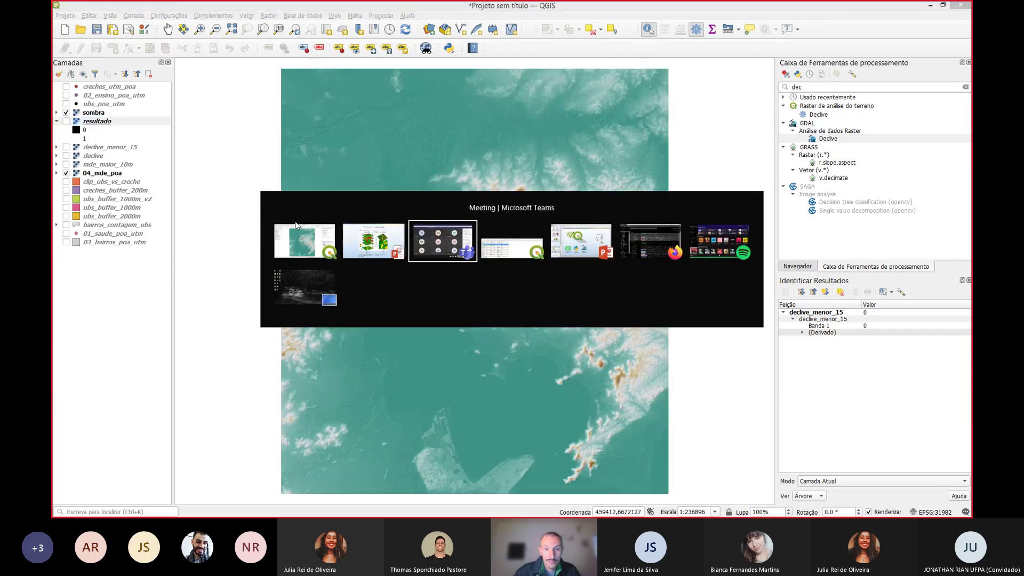
{"action": "key", "text": "alt+Tab"}
{"action": "key", "text": "alt+Tab"}
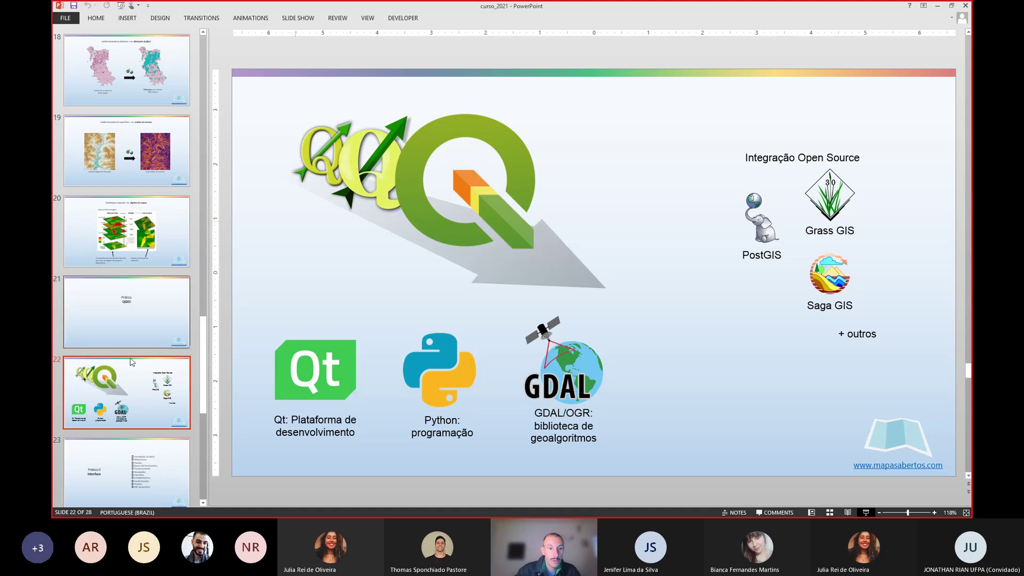
{"action": "key", "text": "alt+Tab"}
{"action": "key", "text": "alt+Tab"}
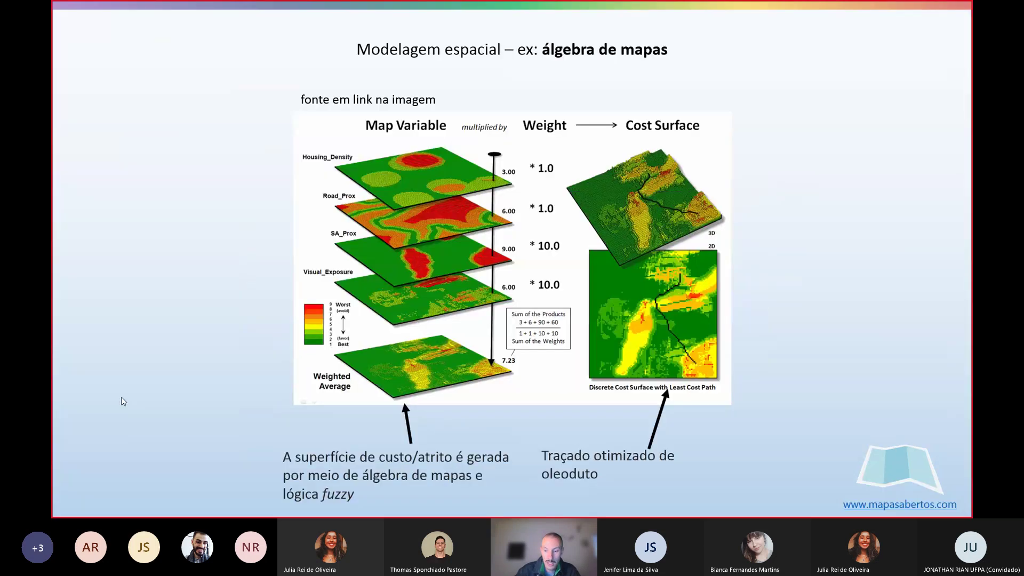
Step: Advance the slide show to the "Prática 4 análise" topic list and keep it on display
{"action": "key", "text": "Right"}
{"action": "key", "text": "Right"}
{"action": "key", "text": "Right"}
{"action": "key", "text": "Right"}
{"action": "key", "text": "Right"}
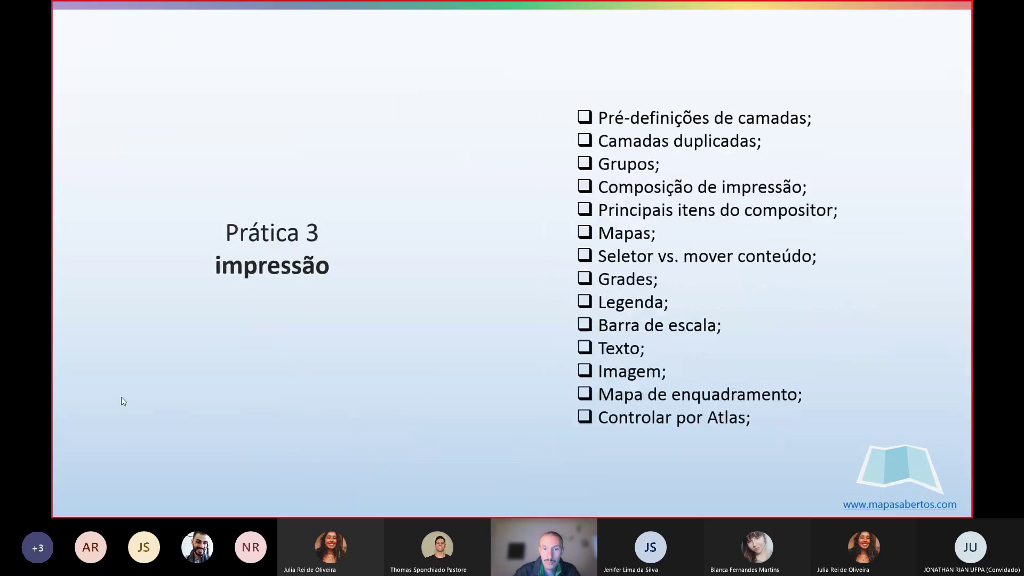
{"action": "key", "text": "Right"}
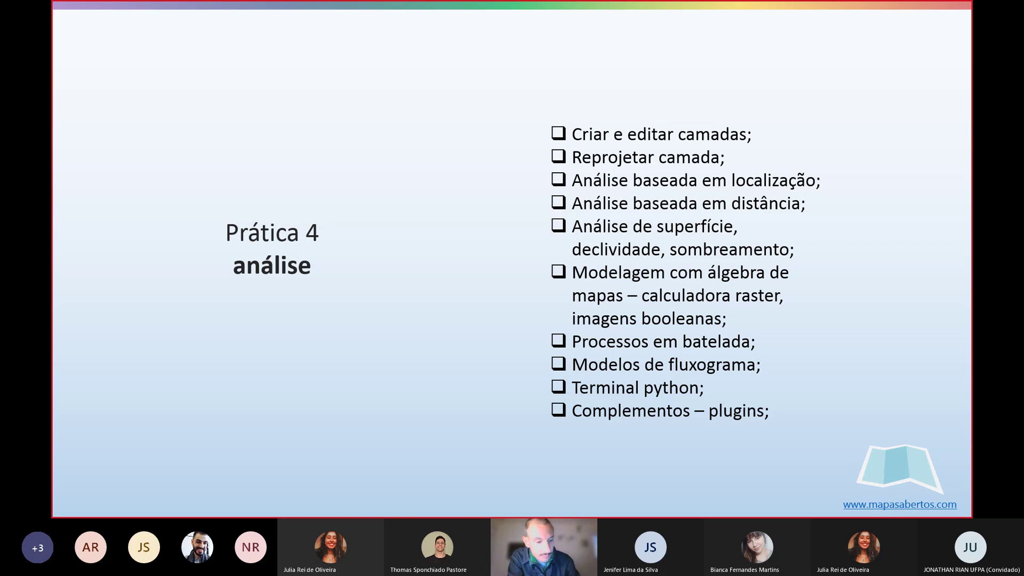
{"action": "key", "text": "alt+Tab"}
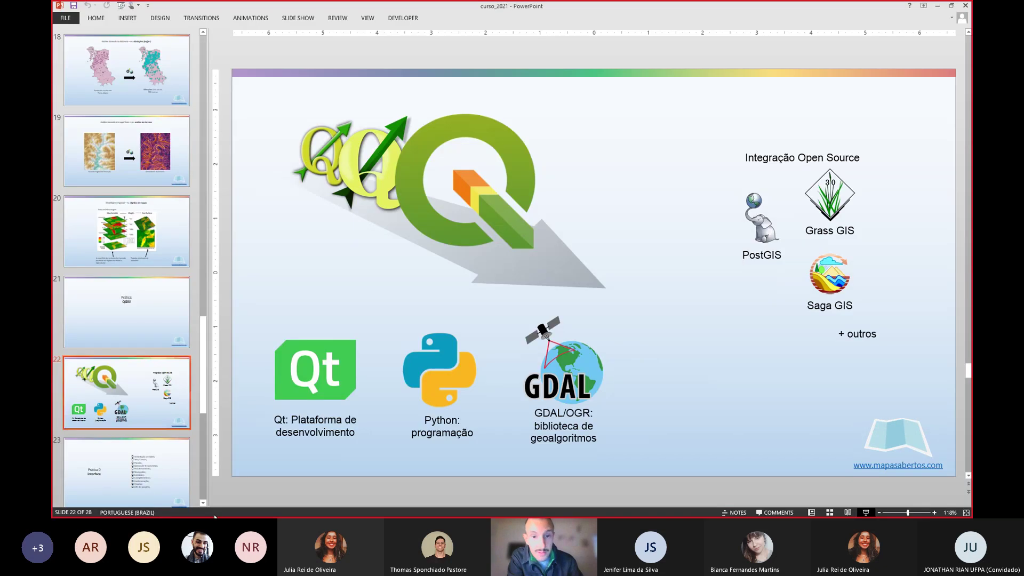
{"action": "key", "text": "alt+Tab"}
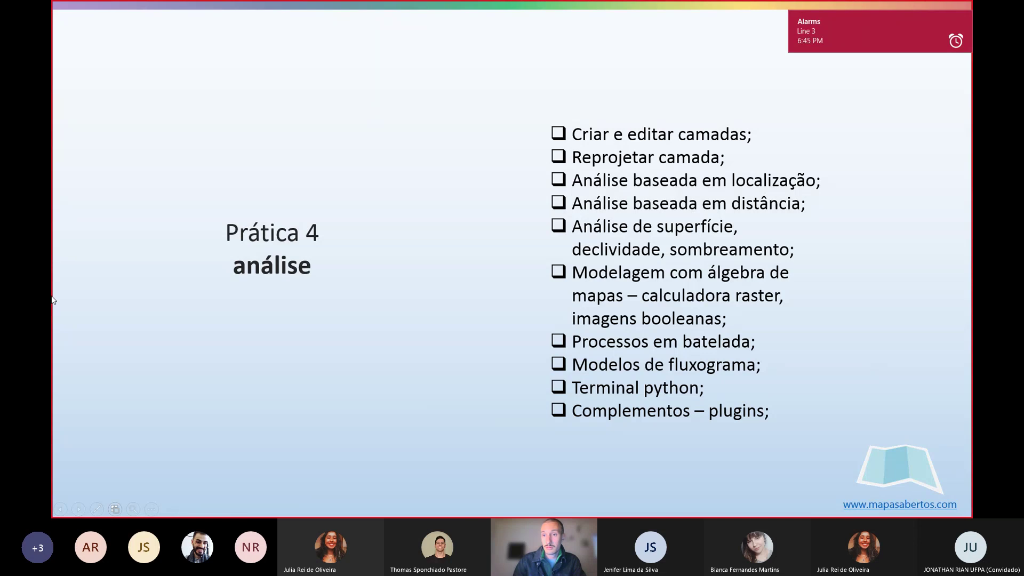
Step: Dismiss the alarm notification and return to QGIS, collapsing the layer legends and hiding sombra so only 04_mde_poa is displayed
{"action": "left_click", "coordinate": [965, 15]}
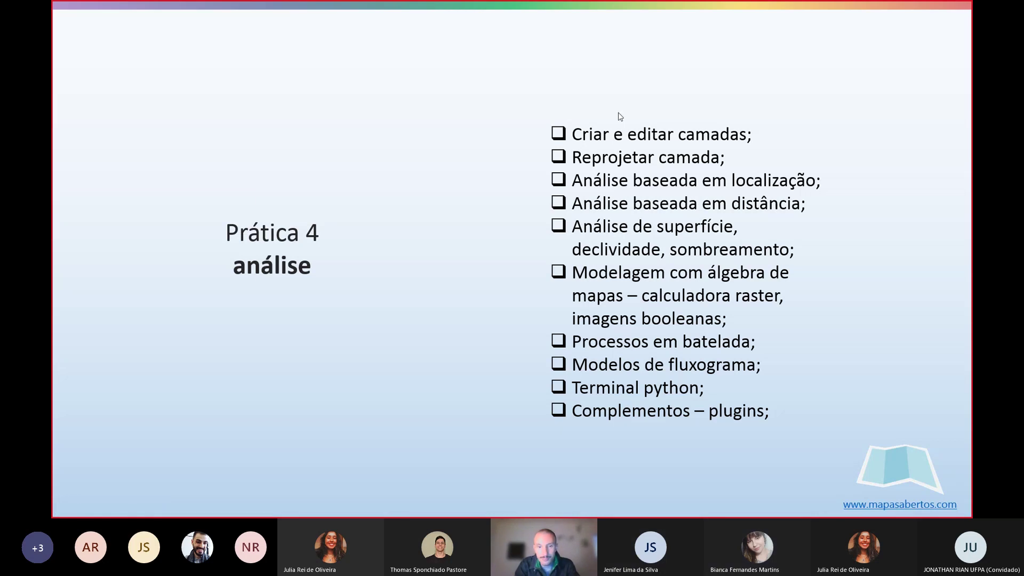
{"action": "key", "text": "alt+Tab"}
{"action": "key", "text": "alt+Tab"}
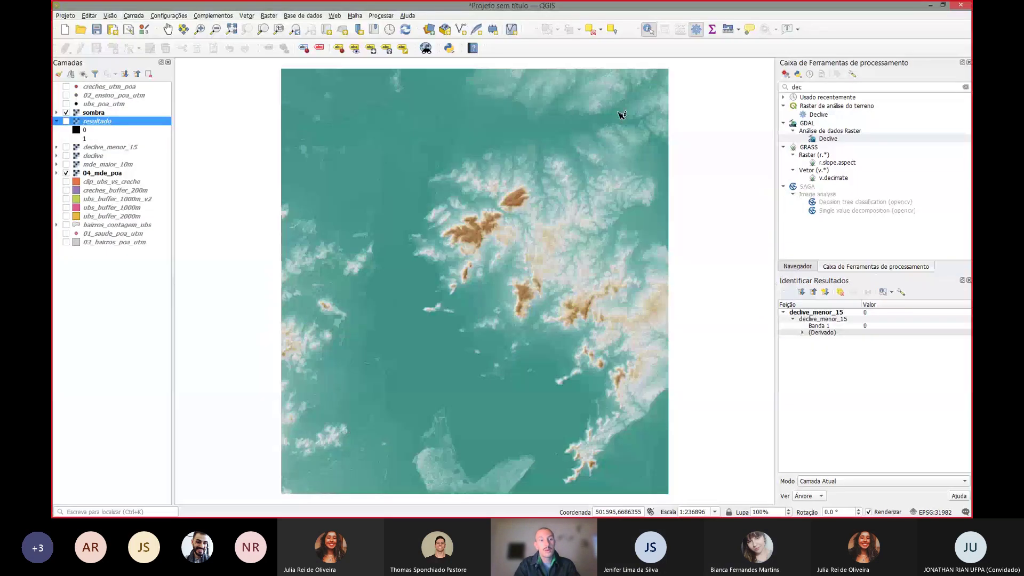
{"action": "left_click", "coordinate": [137, 73]}
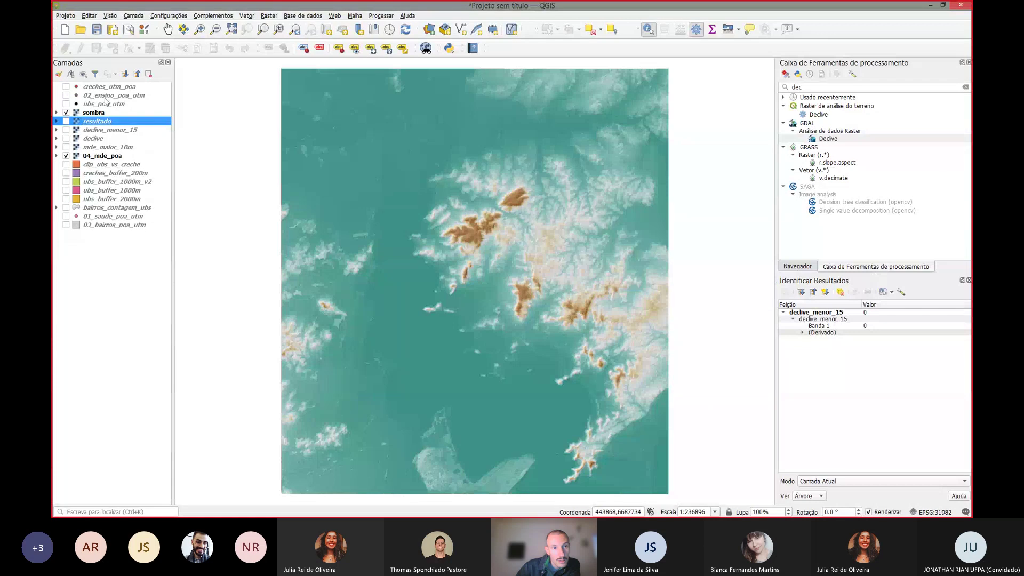
{"action": "left_click", "coordinate": [66, 113]}
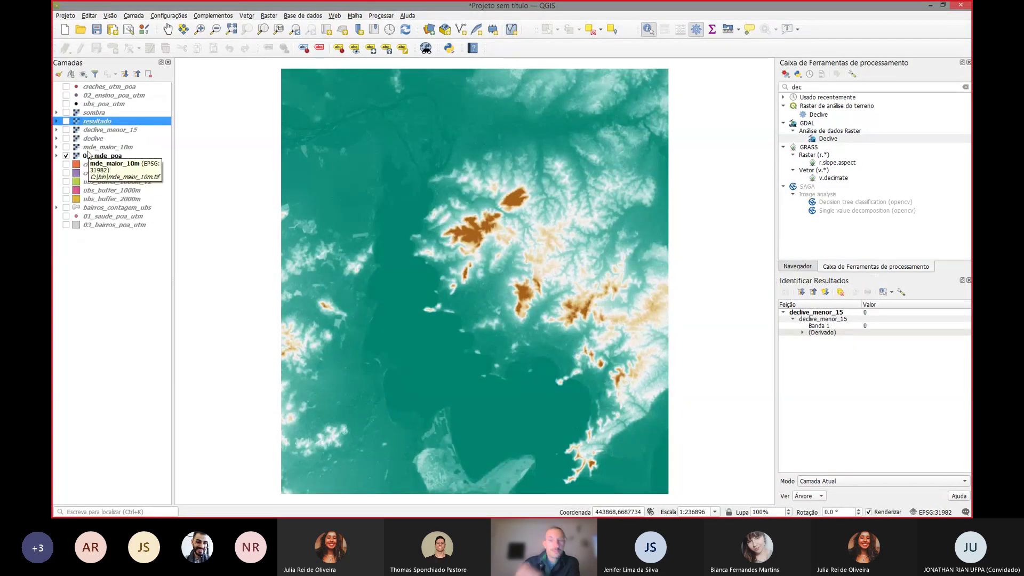
Step: Consult the "Prática 4 análise" topic list in the PowerPoint slide show and return to QGIS
{"action": "key", "text": "alt+Tab"}
{"action": "key", "text": "alt+Tab"}
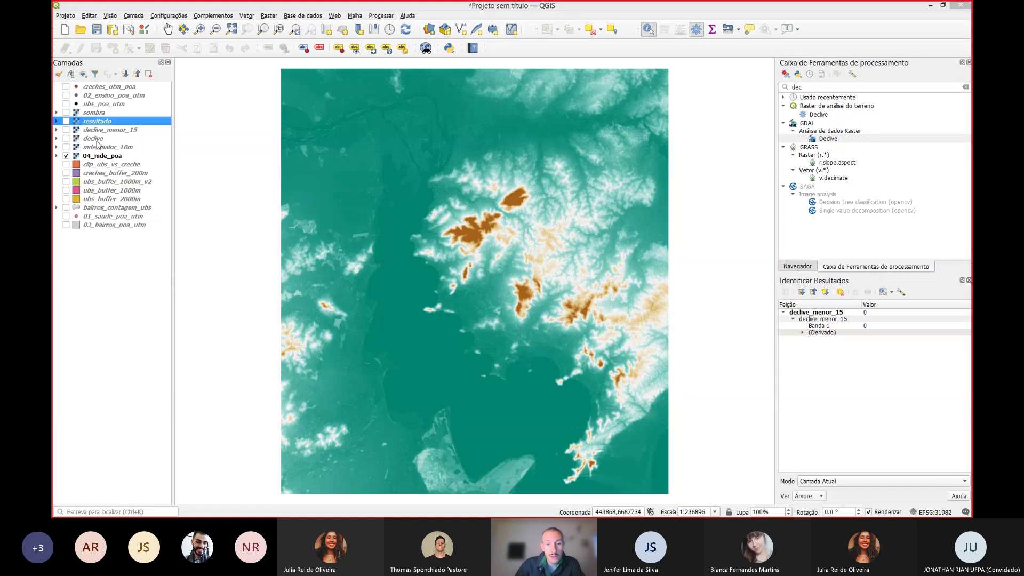
{"action": "key", "text": "alt+Tab"}
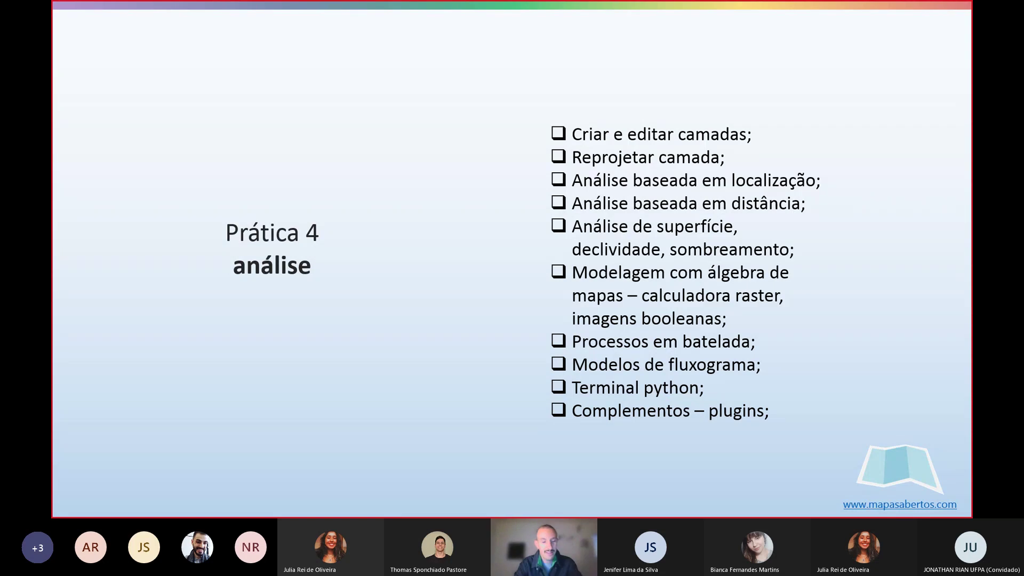
{"action": "key", "text": "alt+Tab"}
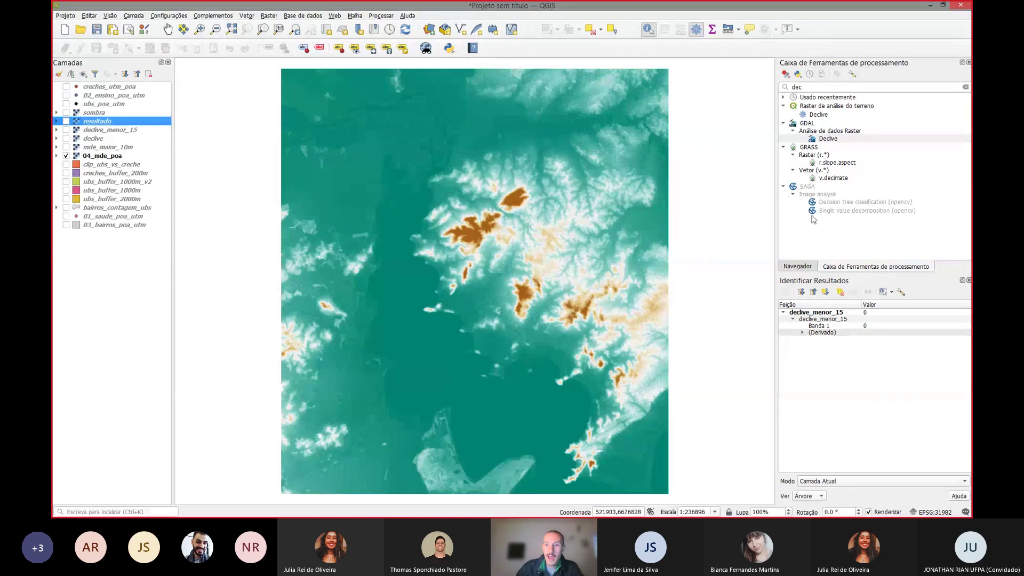
Step: Search the processing tools for "bu" and open Amortecedor as a batch process, widening the dialog and its input layer column
{"action": "left_click", "coordinate": [965, 86]}
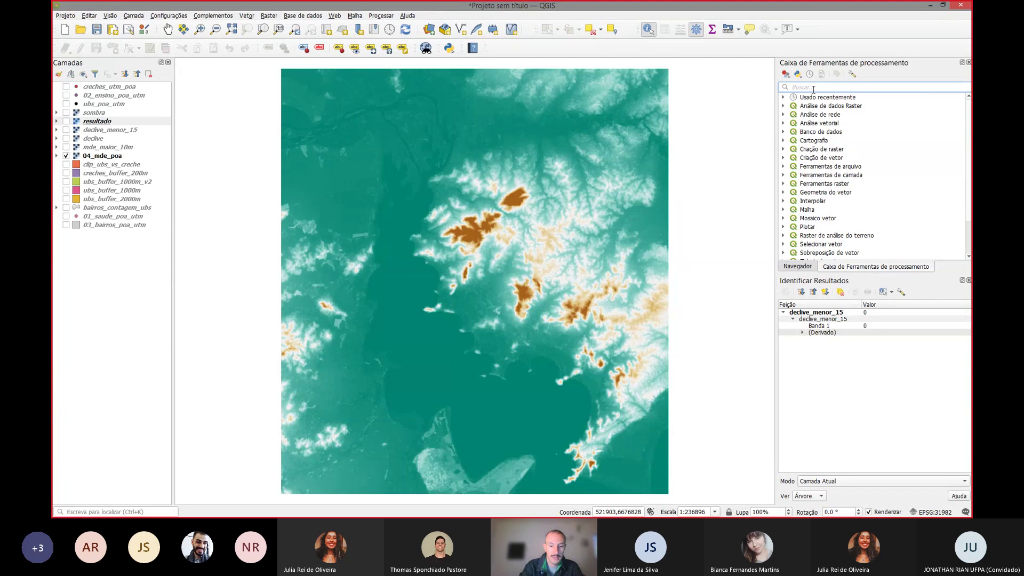
{"action": "type", "text": "bu"}
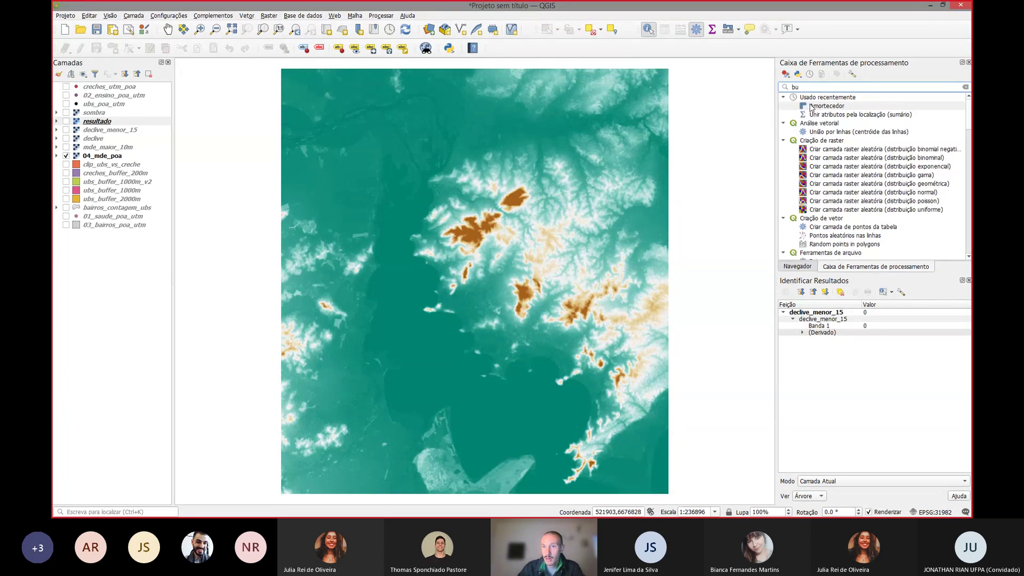
{"action": "right_click", "coordinate": [811, 105]}
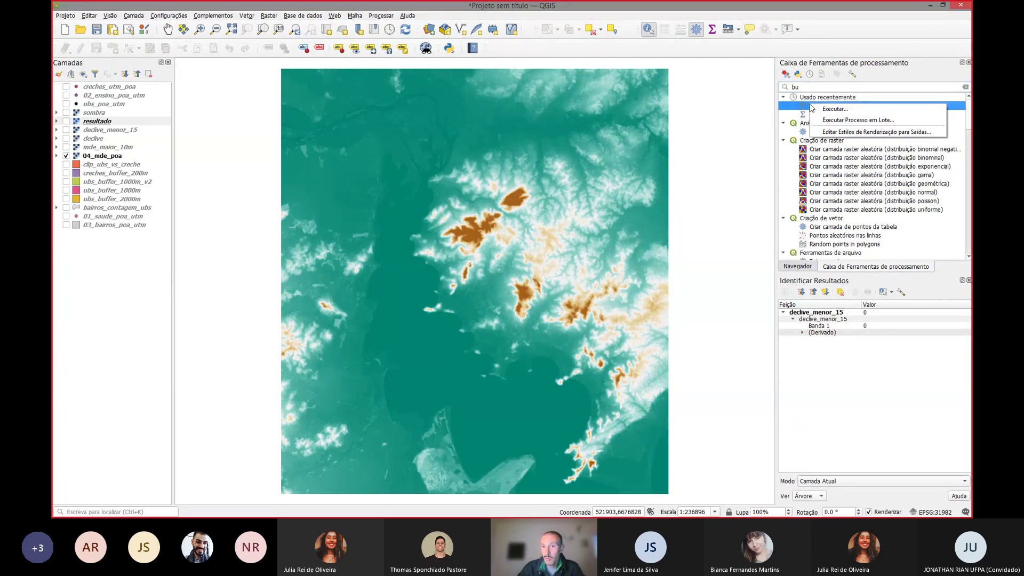
{"action": "left_click", "coordinate": [868, 120]}
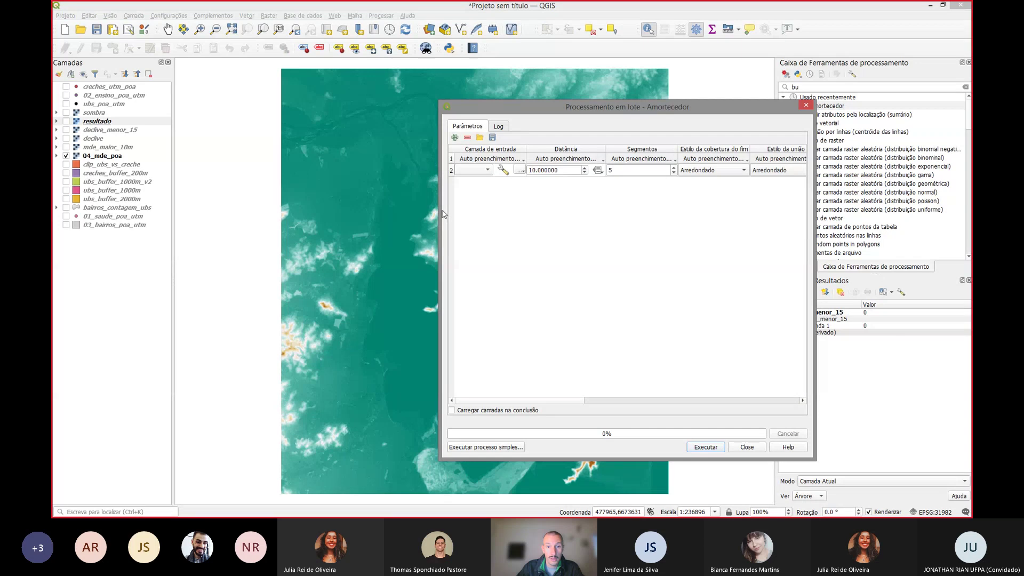
{"action": "left_click_drag", "start_coordinate": [443, 214], "coordinate": [128, 213]}
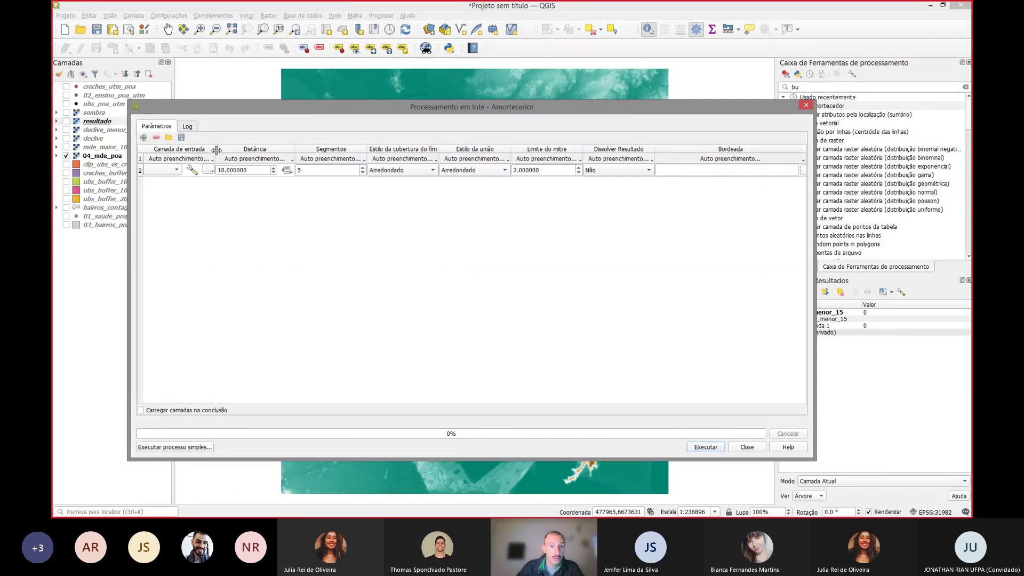
{"action": "left_click_drag", "start_coordinate": [216, 150], "coordinate": [259, 158]}
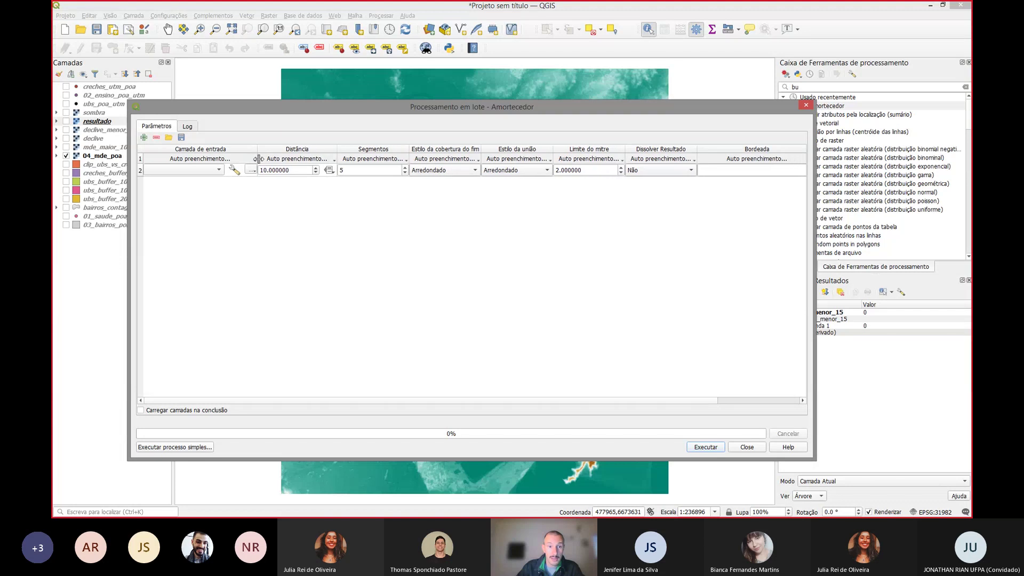
Step: Add three rows to the buffer batch and set ubs_poa_utm as the input layer in all four rows
{"action": "left_click", "coordinate": [218, 170]}
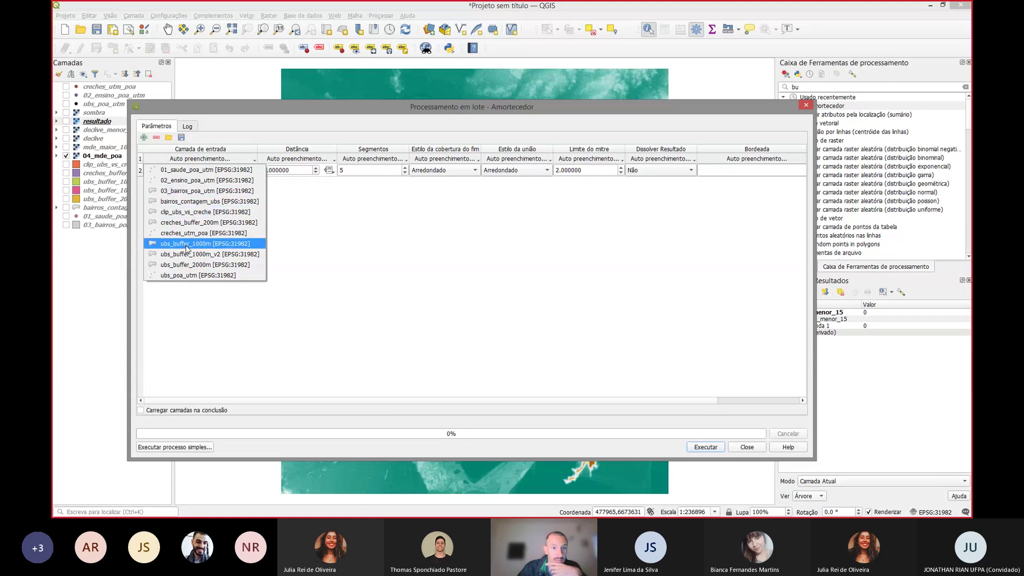
{"action": "left_click", "coordinate": [194, 274]}
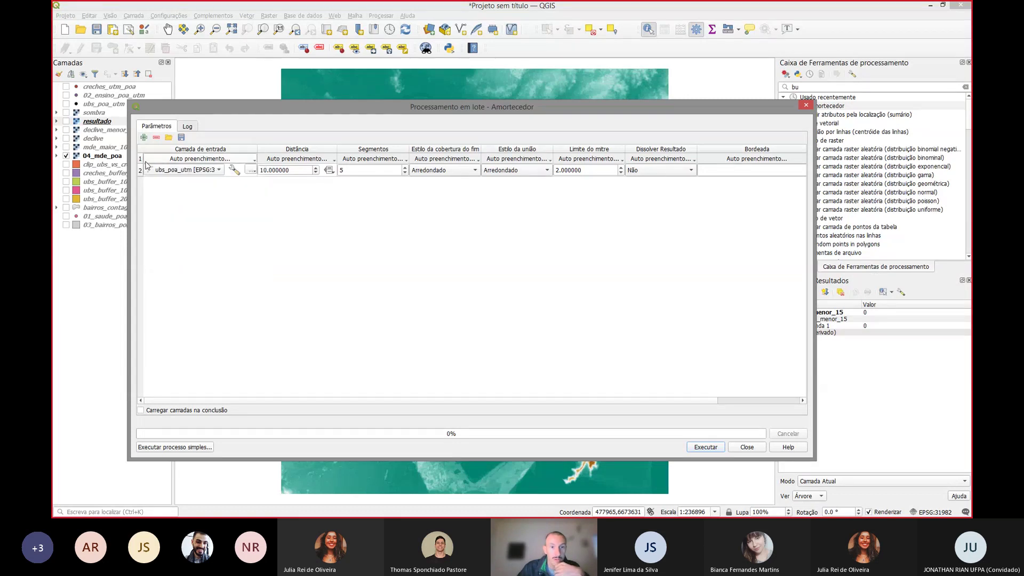
{"action": "left_click", "coordinate": [143, 138]}
{"action": "left_click", "coordinate": [143, 138]}
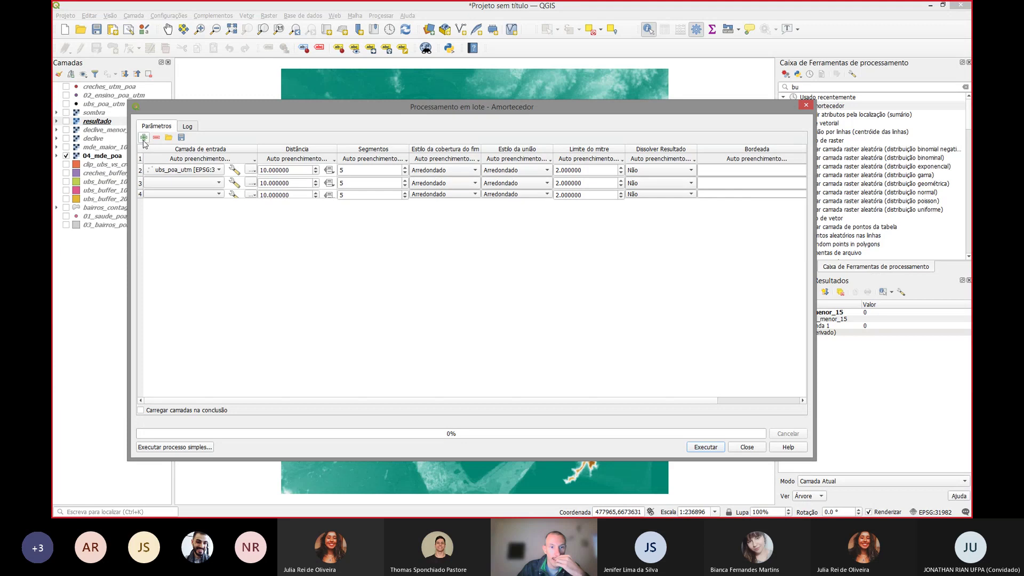
{"action": "left_click", "coordinate": [144, 138]}
{"action": "left_click", "coordinate": [212, 183]}
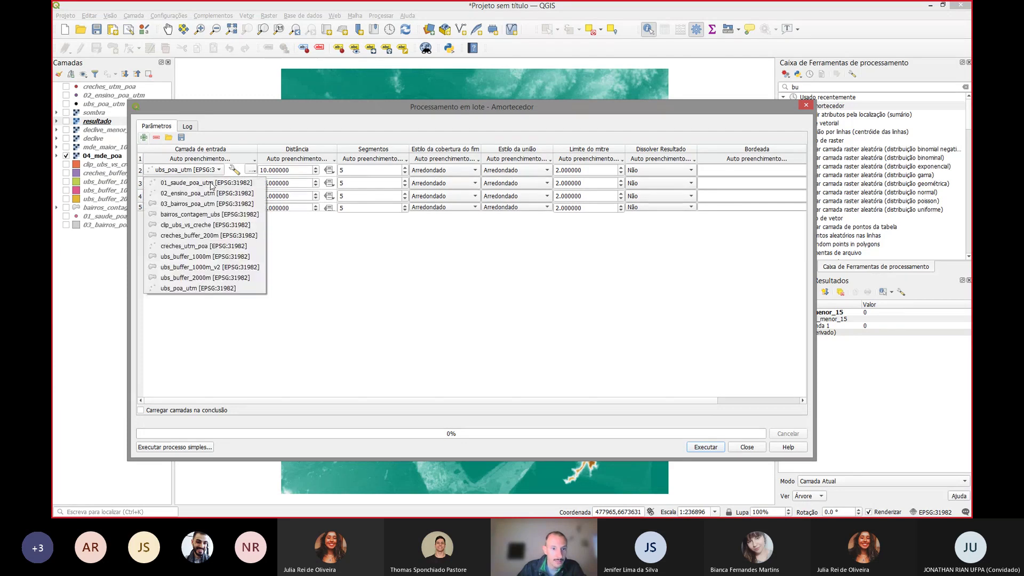
{"action": "left_click", "coordinate": [184, 288]}
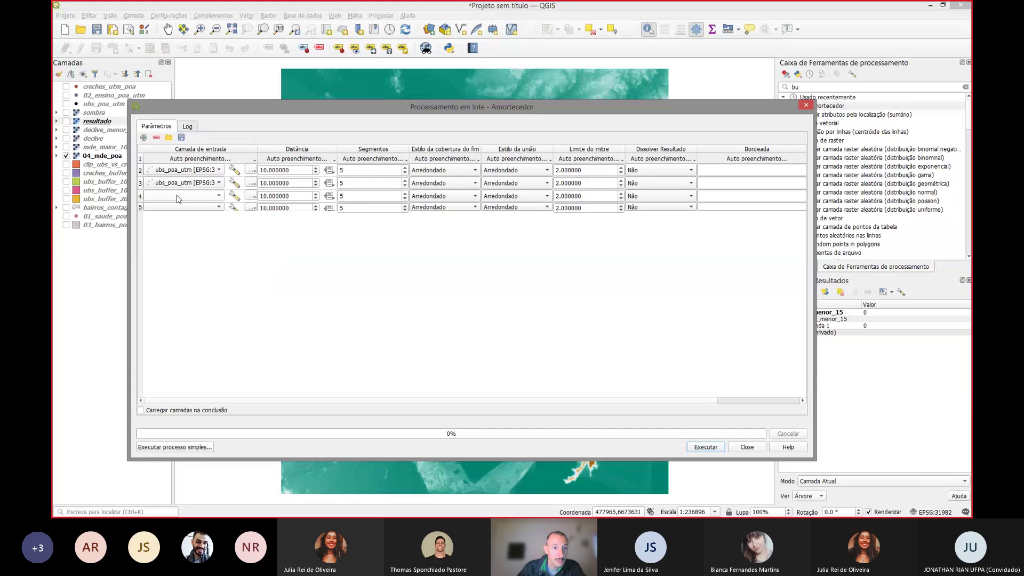
{"action": "left_click", "coordinate": [178, 199]}
{"action": "left_click", "coordinate": [180, 288]}
{"action": "left_click", "coordinate": [179, 208]}
{"action": "left_click", "coordinate": [188, 317]}
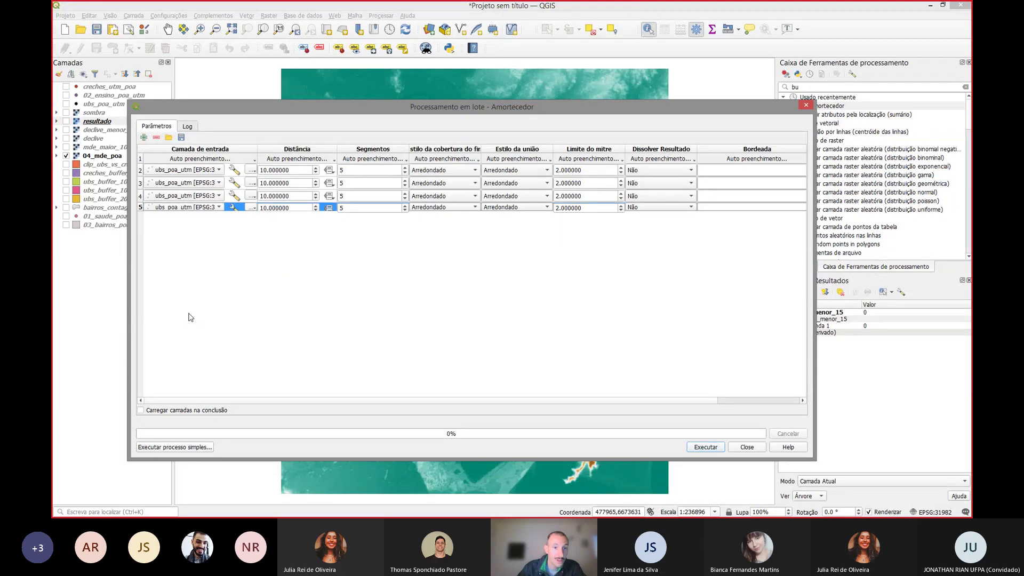
Step: Set the buffer distances of the four batch rows to 100, 200, 300 and 600 in order
{"action": "left_click", "coordinate": [266, 171]}
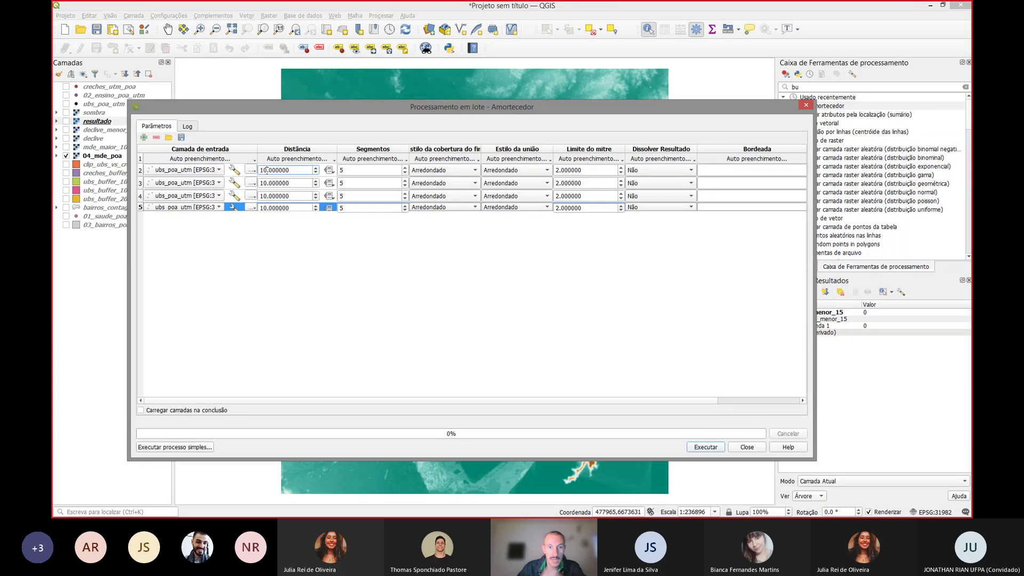
{"action": "type", "text": "0"}
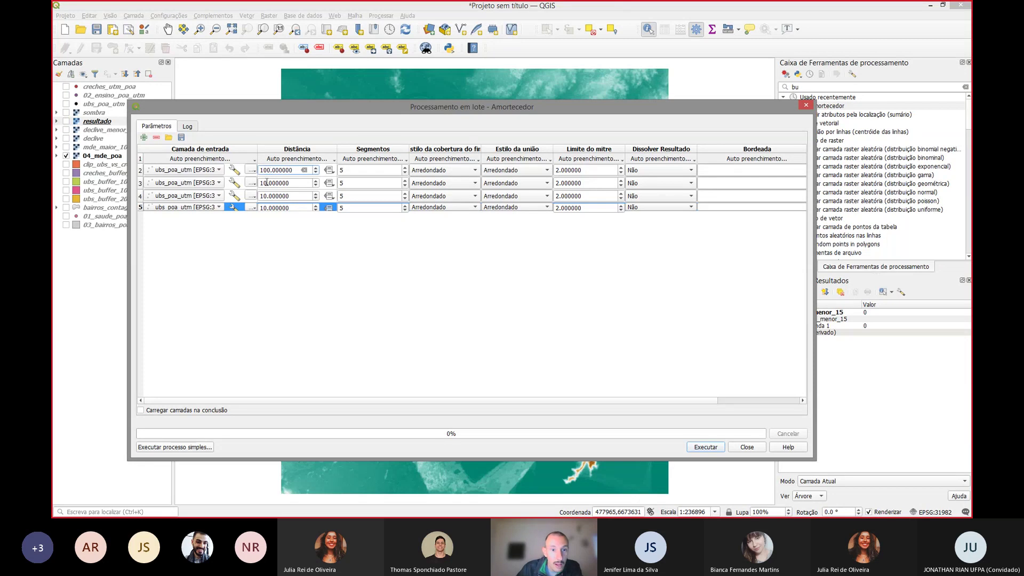
{"action": "double_click", "coordinate": [266, 183]}
{"action": "type", "text": "200"}
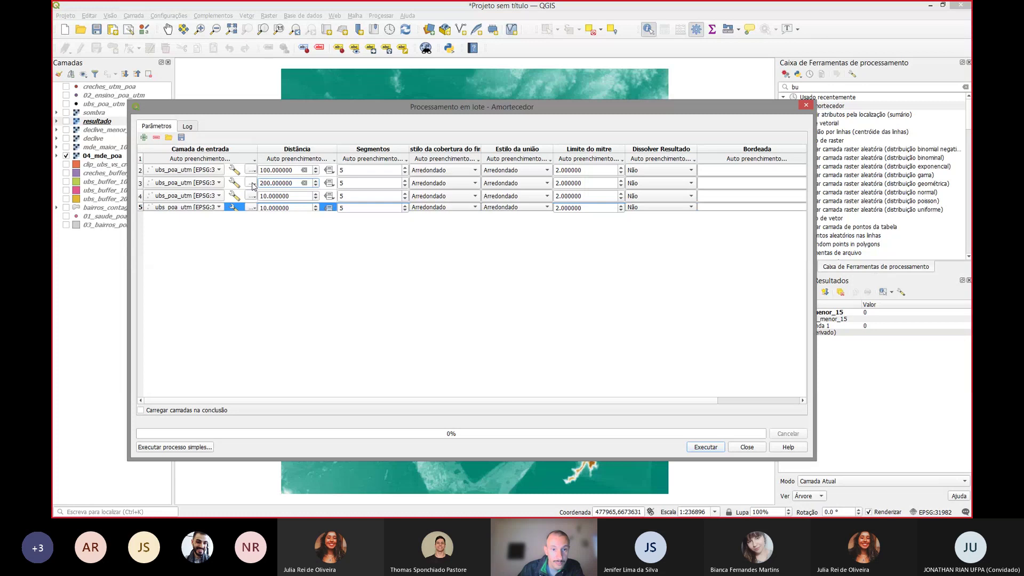
{"action": "double_click", "coordinate": [266, 196]}
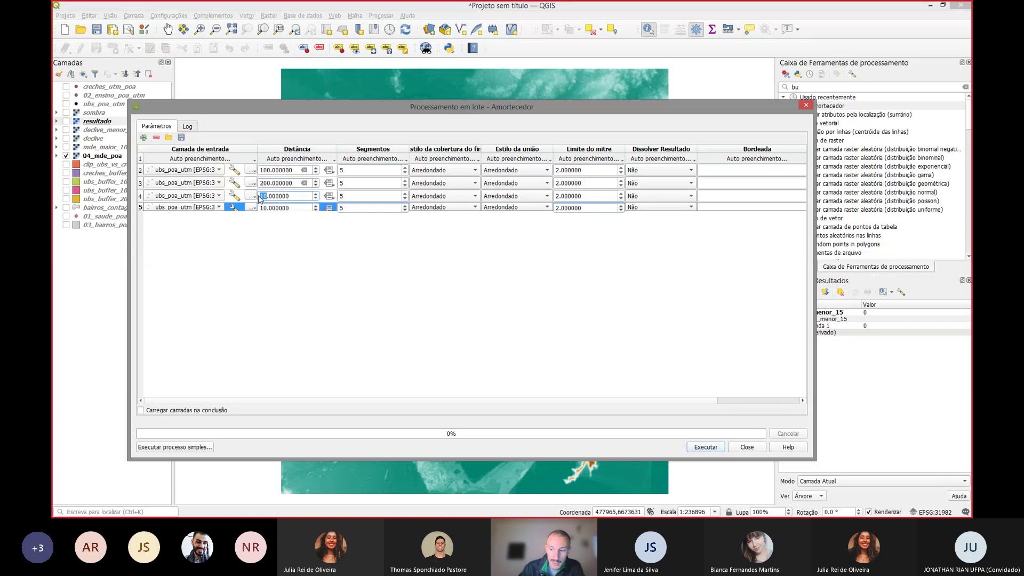
{"action": "type", "text": "300"}
{"action": "double_click", "coordinate": [262, 208]}
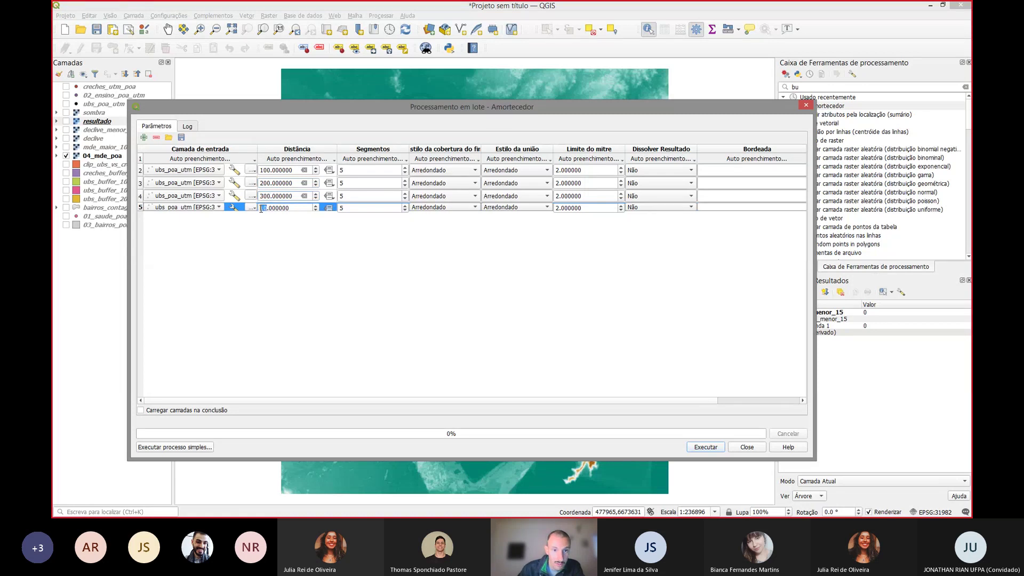
{"action": "type", "text": "60"}
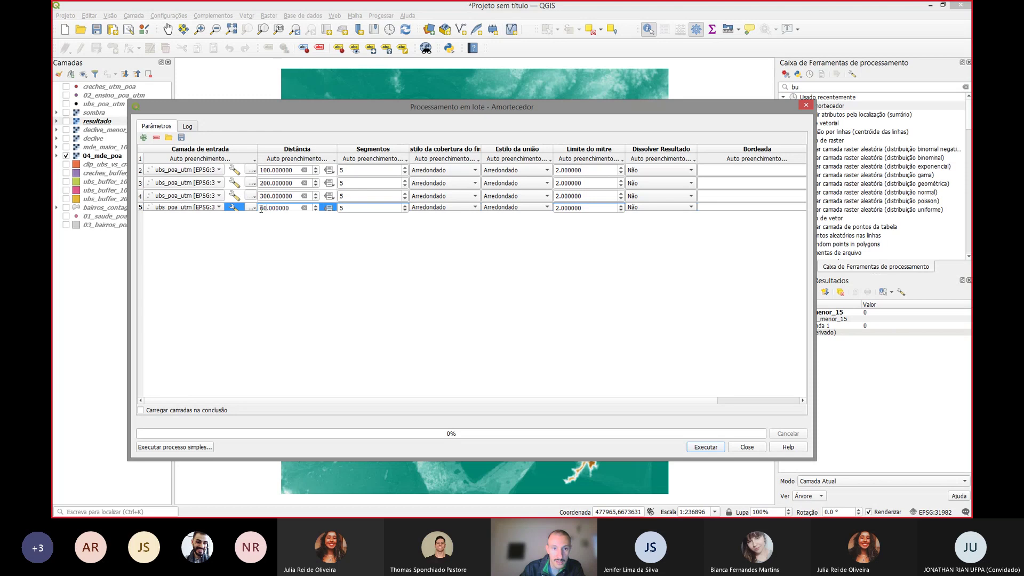
{"action": "type", "text": "0"}
{"action": "left_click", "coordinate": [409, 254]}
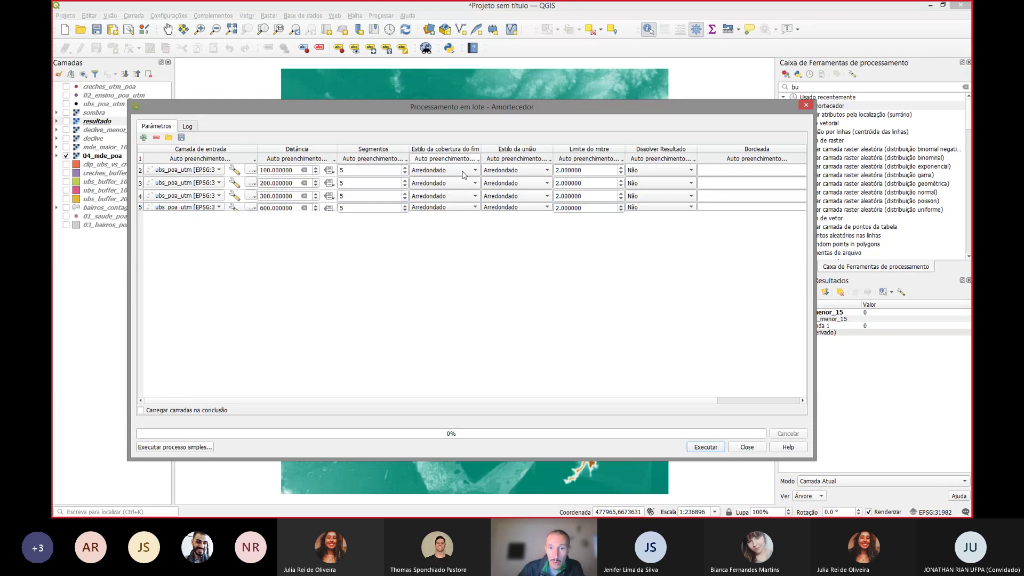
Step: Set Dissolver Resultado to Sim in the first batch row and fill that value down to the remaining rows
{"action": "left_click", "coordinate": [677, 171]}
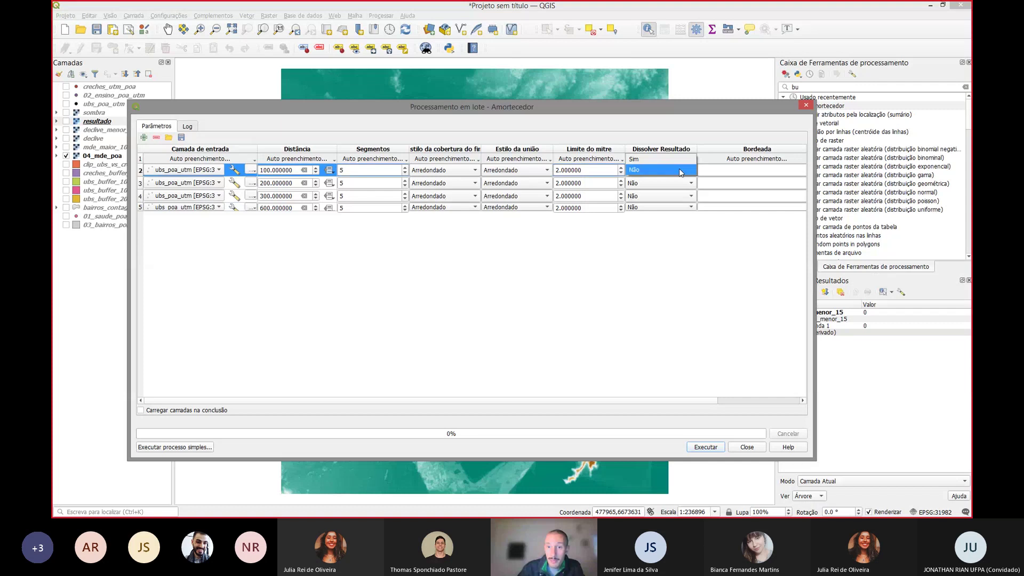
{"action": "left_click", "coordinate": [670, 162]}
{"action": "left_click", "coordinate": [670, 159]}
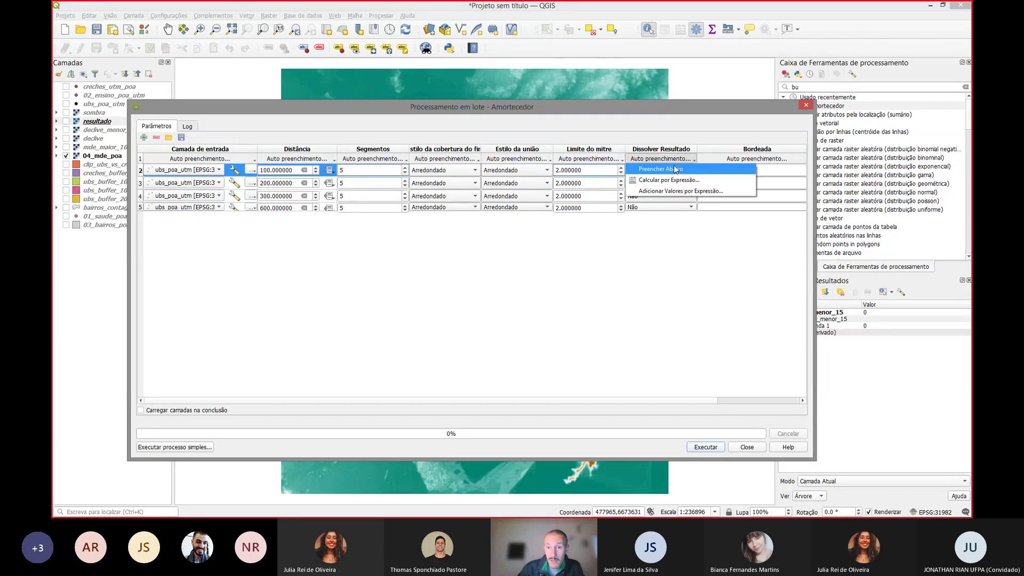
{"action": "left_click", "coordinate": [670, 159]}
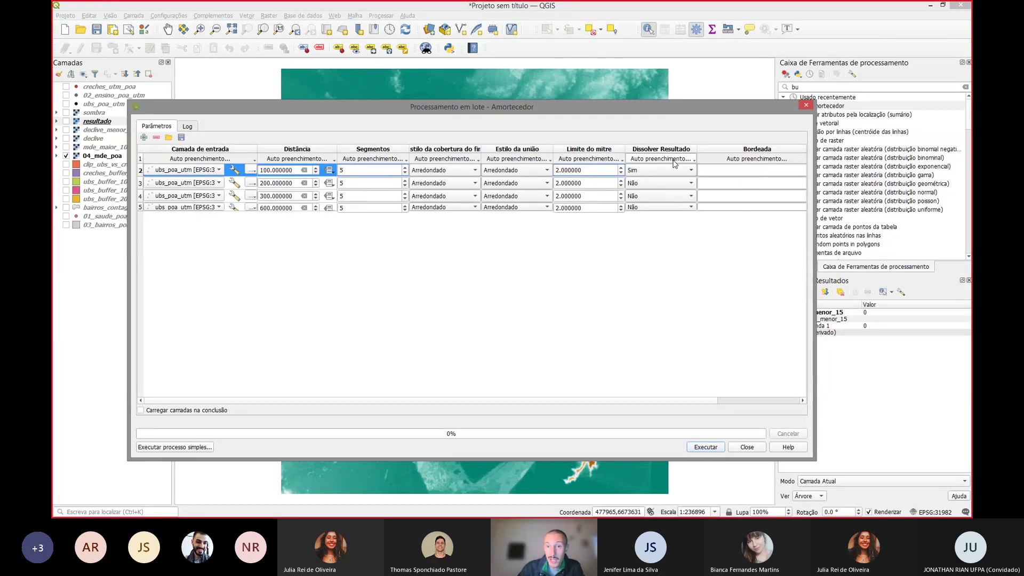
{"action": "left_click", "coordinate": [673, 162]}
{"action": "left_click", "coordinate": [674, 169]}
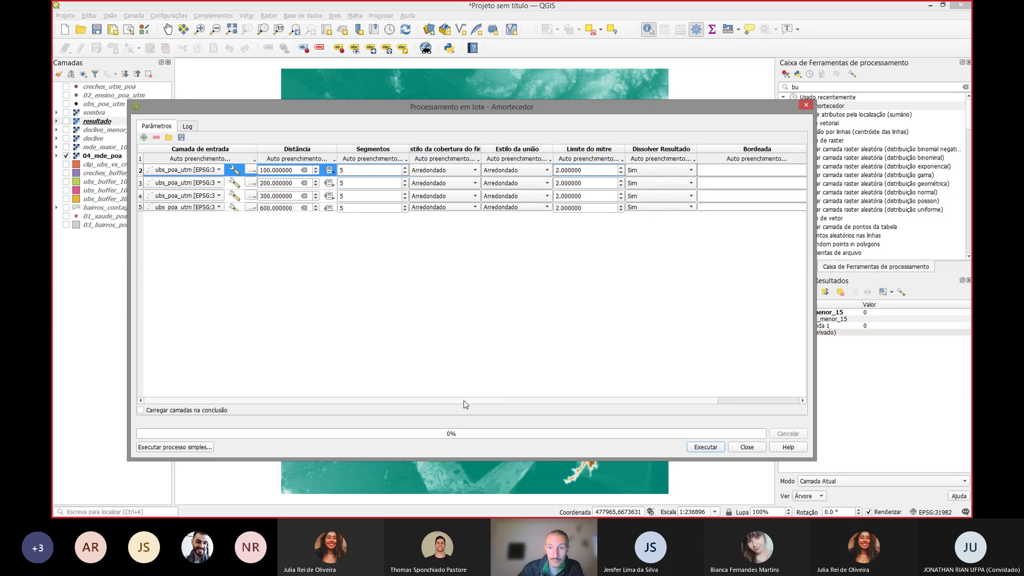
Step: Widen the batch dialog and define the first row's Bordeada output as a SHP file in C:\bin with the base name buffer_
{"action": "scroll", "coordinate": [505, 401], "scroll_direction": "right", "scroll_amount": 1}
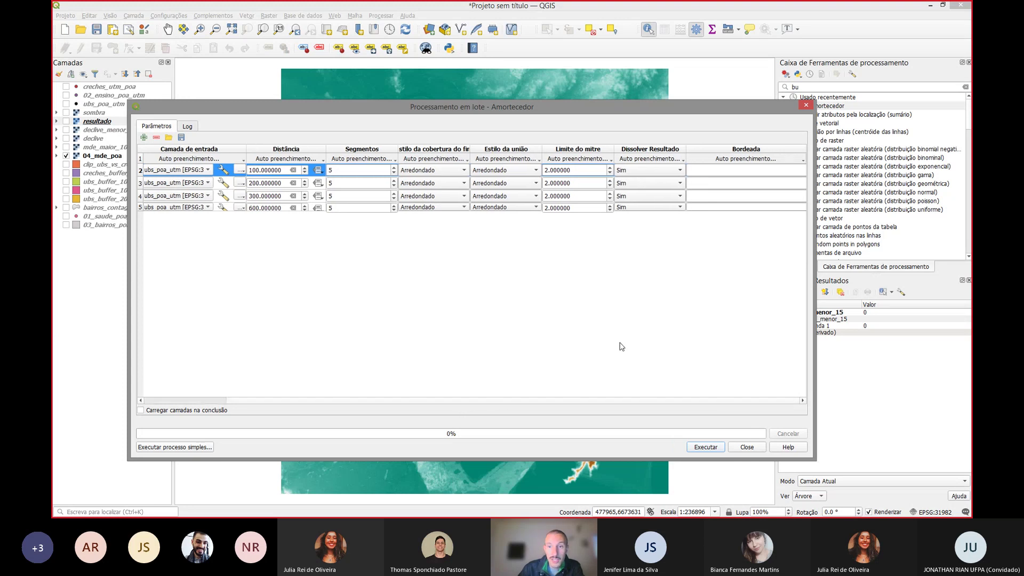
{"action": "left_click_drag", "start_coordinate": [814, 207], "coordinate": [895, 212]}
{"action": "left_click", "coordinate": [869, 170]}
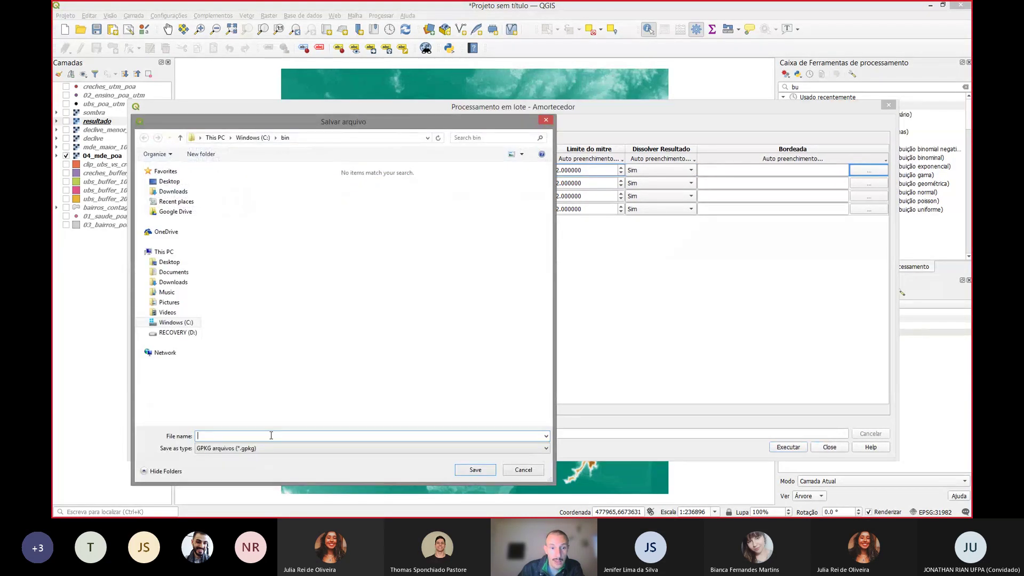
{"action": "left_click", "coordinate": [267, 450]}
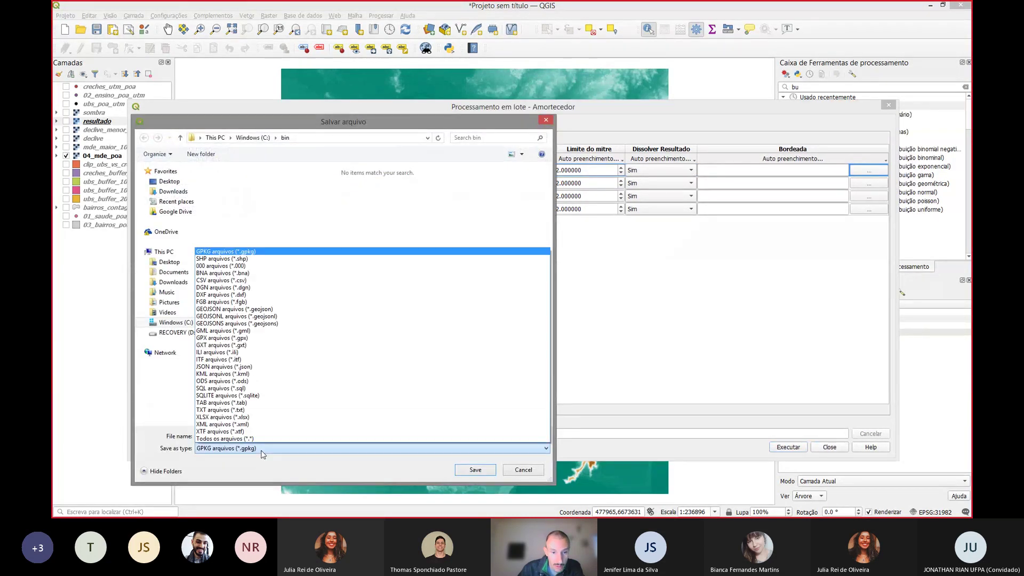
{"action": "left_click", "coordinate": [244, 259]}
{"action": "left_click", "coordinate": [238, 434]}
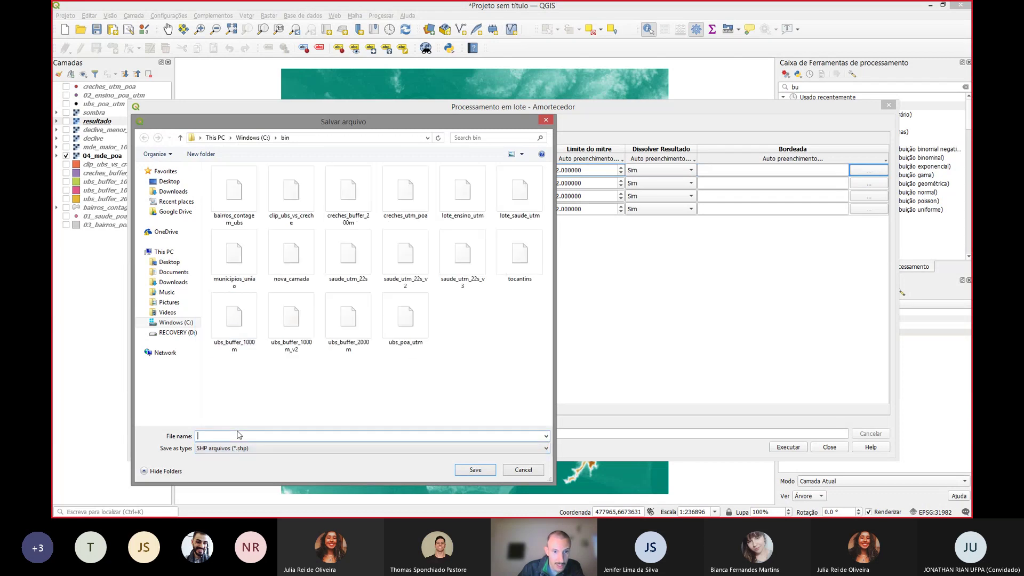
{"action": "type", "text": "buffer_"}
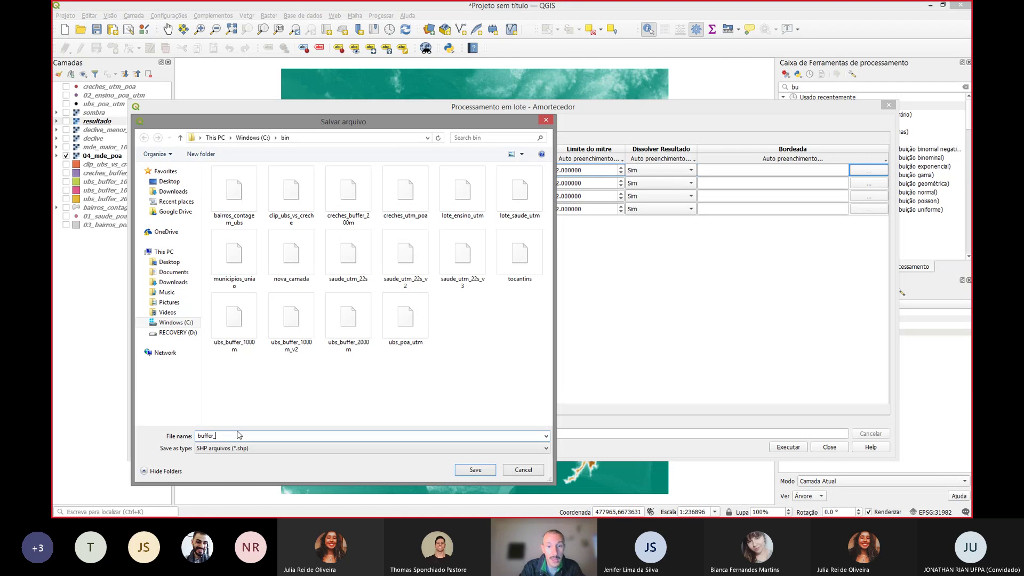
{"action": "key", "text": "Return"}
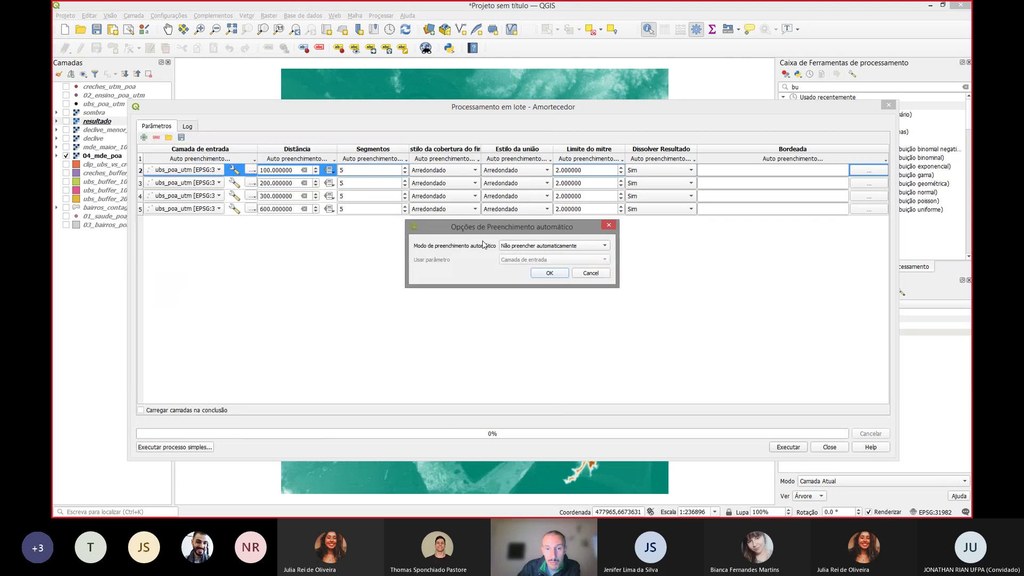
Step: Autofill the output file names with parameter values, using the Distância parameter
{"action": "left_click", "coordinate": [517, 248]}
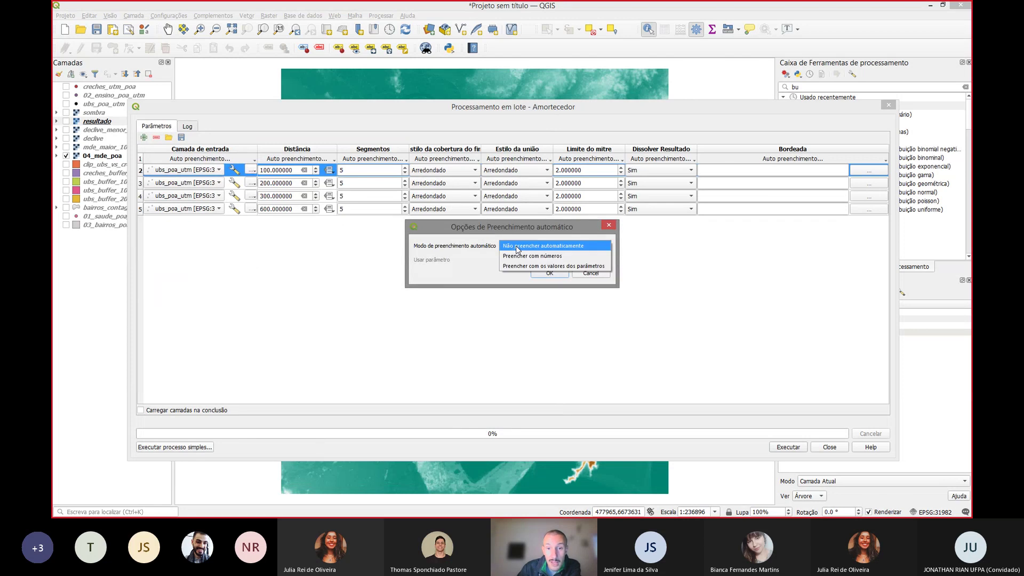
{"action": "left_click", "coordinate": [538, 266]}
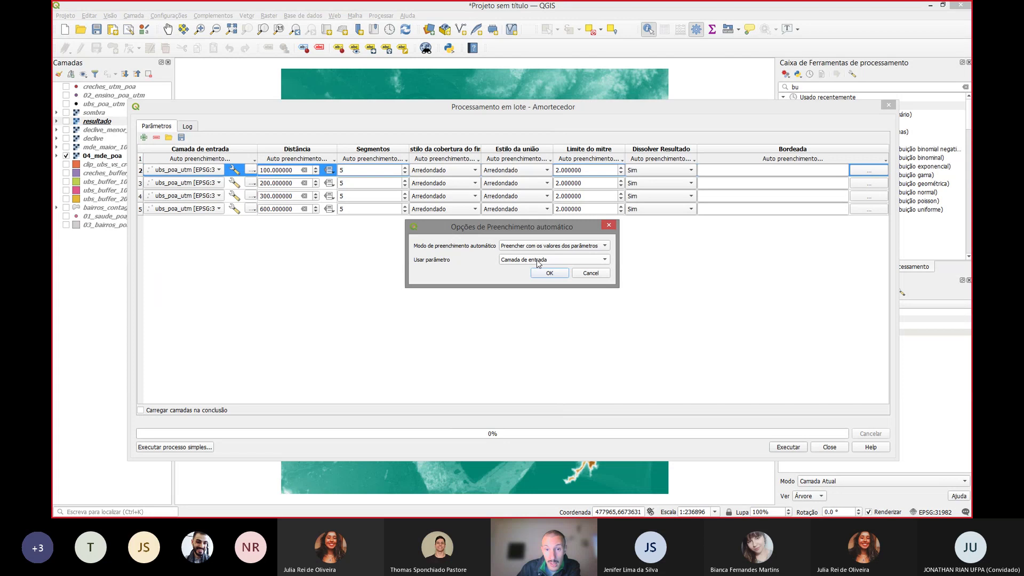
{"action": "left_click", "coordinate": [537, 261]}
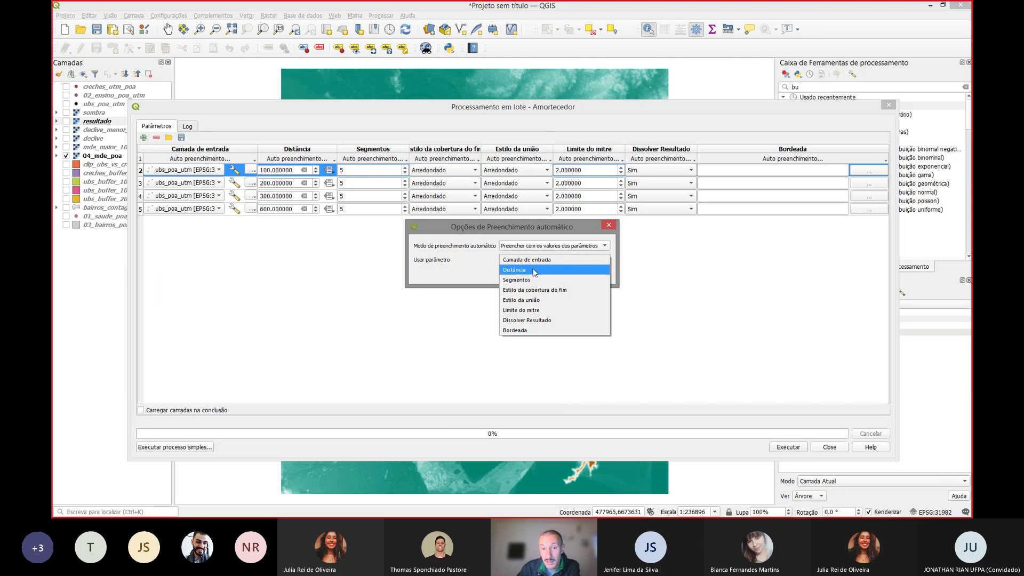
{"action": "left_click", "coordinate": [534, 270]}
{"action": "left_click", "coordinate": [544, 276]}
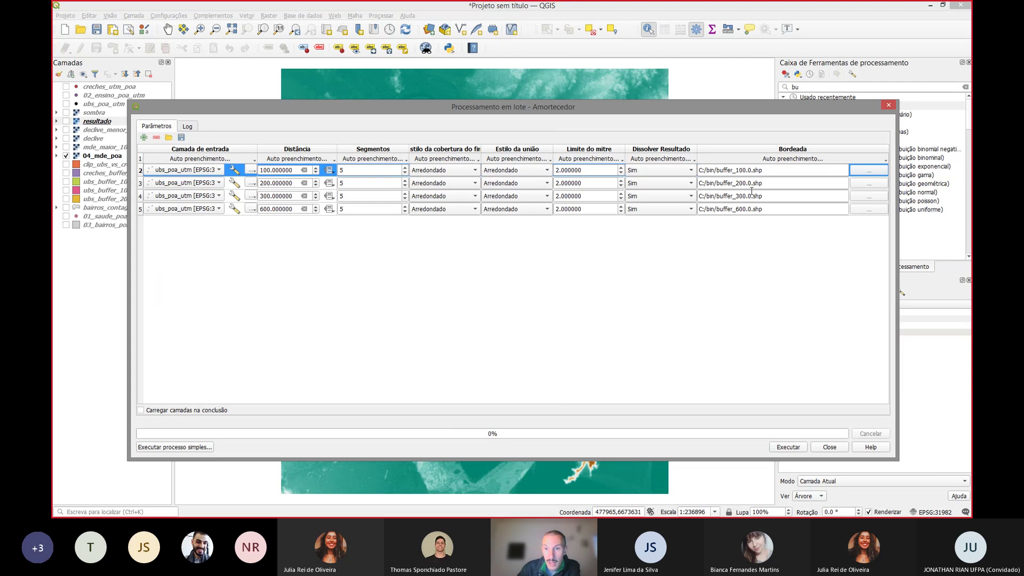
Step: Remove the .0 from the four output names, making them buffer_100.shp, buffer_200.shp, buffer_300.shp and buffer_600.shp
{"action": "left_click", "coordinate": [749, 171]}
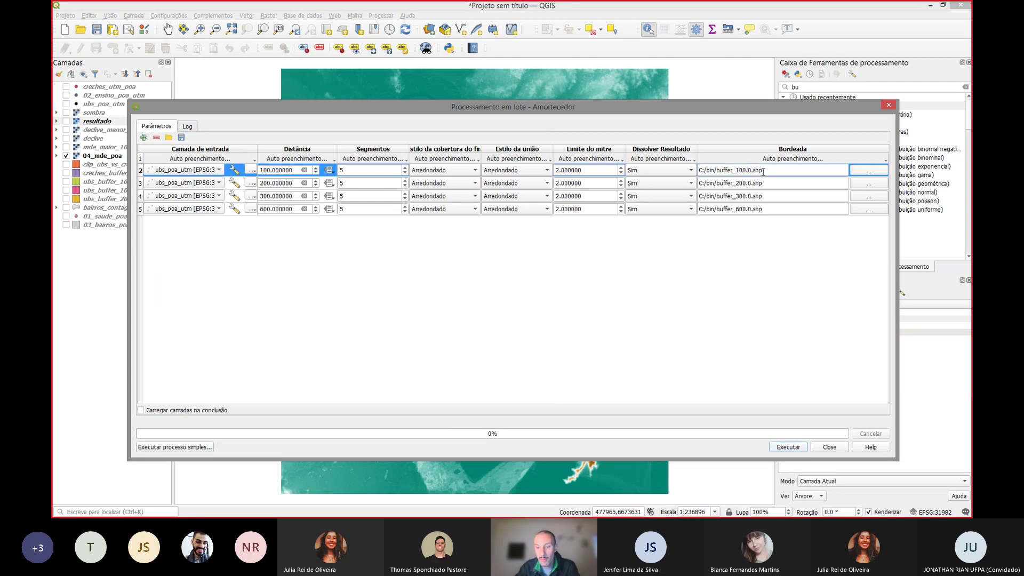
{"action": "key", "text": "BackSpace"}
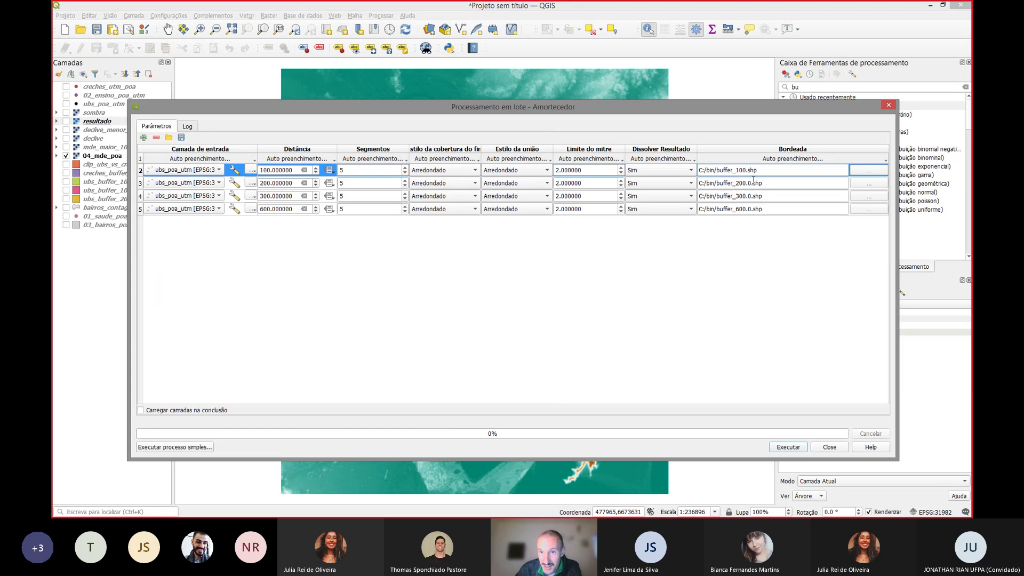
{"action": "left_click", "coordinate": [753, 181]}
{"action": "key", "text": "BackSpace"}
{"action": "key", "text": "BackSpace"}
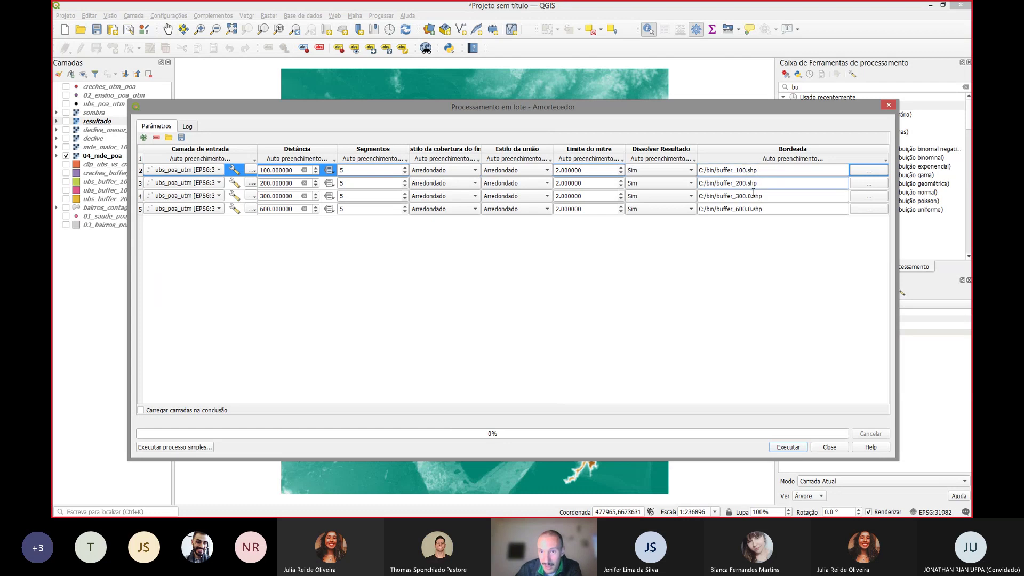
{"action": "left_click", "coordinate": [752, 195]}
{"action": "key", "text": "BackSpace"}
{"action": "key", "text": "BackSpace"}
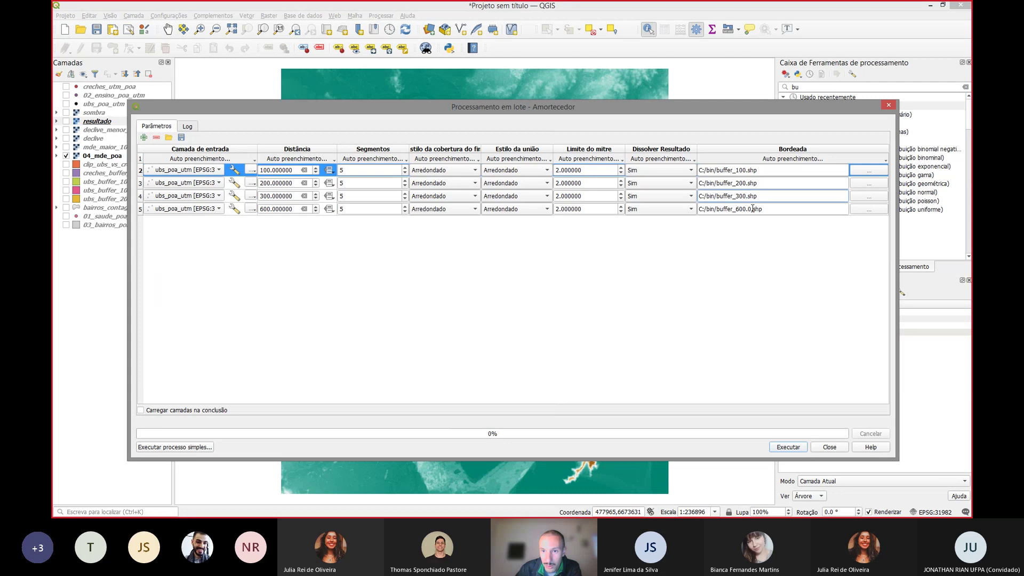
{"action": "left_click", "coordinate": [754, 209]}
Step: Check the four output paths, run the batch buffer process and close its dialog
{"action": "left_click", "coordinate": [758, 170]}
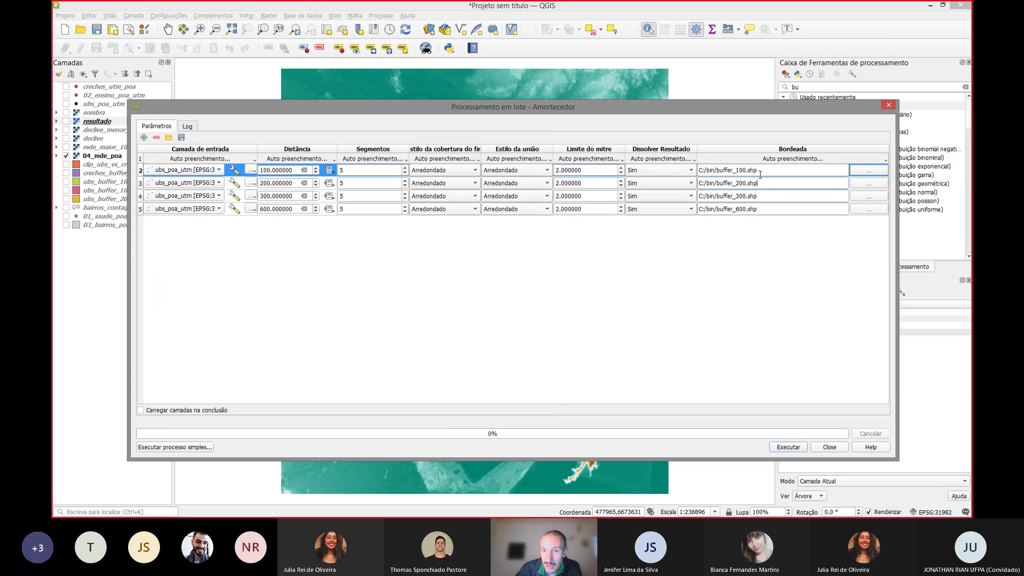
{"action": "left_click", "coordinate": [740, 183]}
{"action": "left_click", "coordinate": [740, 197]}
{"action": "left_click", "coordinate": [743, 210]}
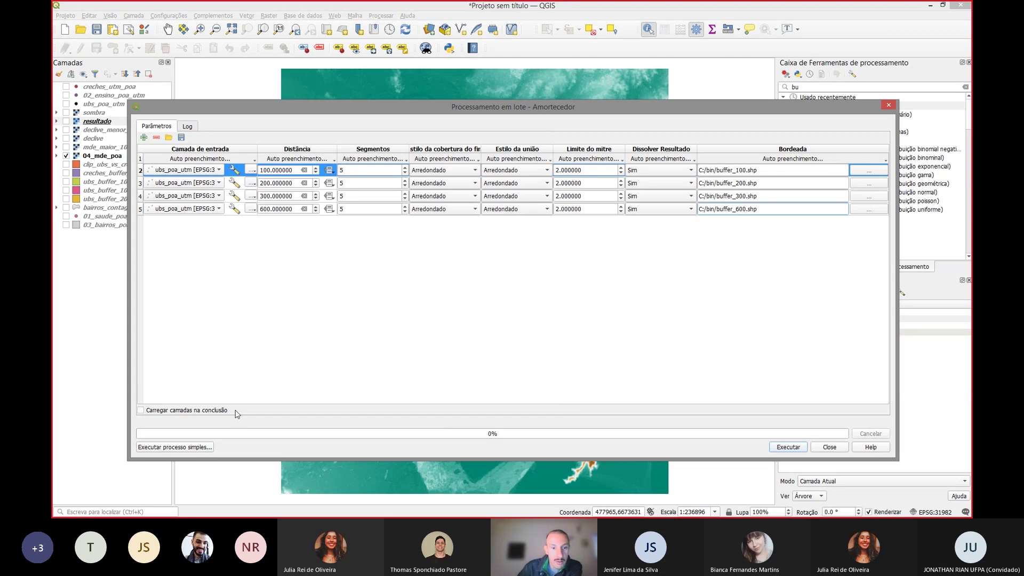
{"action": "left_click", "coordinate": [784, 448]}
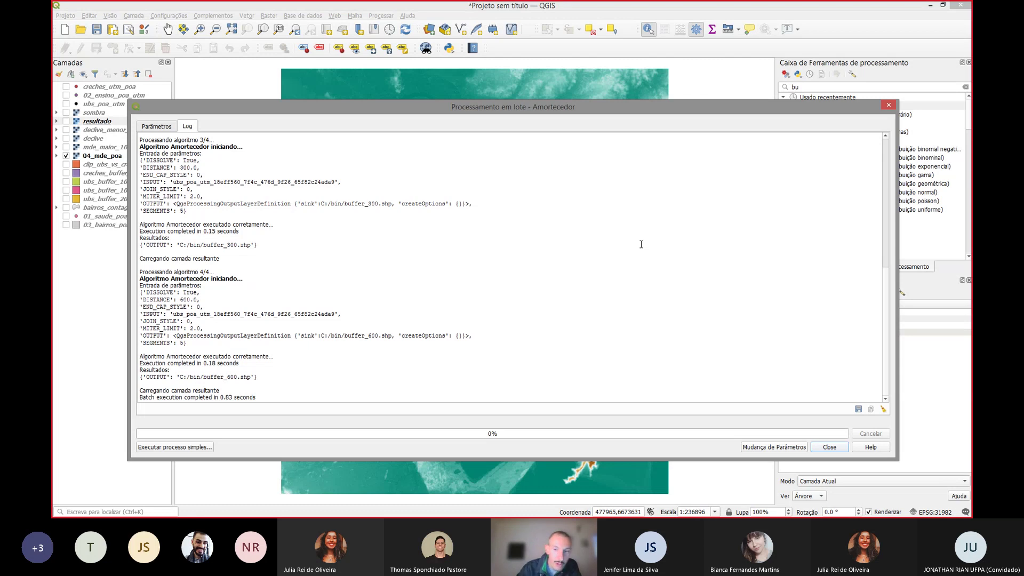
{"action": "left_click", "coordinate": [830, 447]}
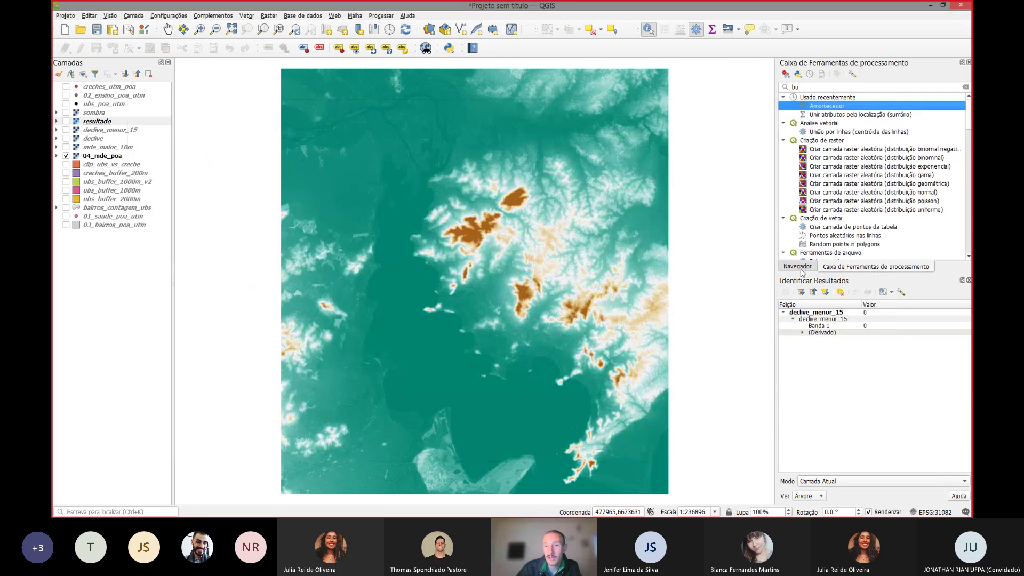
Step: Look through the C:\bin folder in the data browser for the generated buffer shapefiles, widening the panel
{"action": "left_click", "coordinate": [800, 269]}
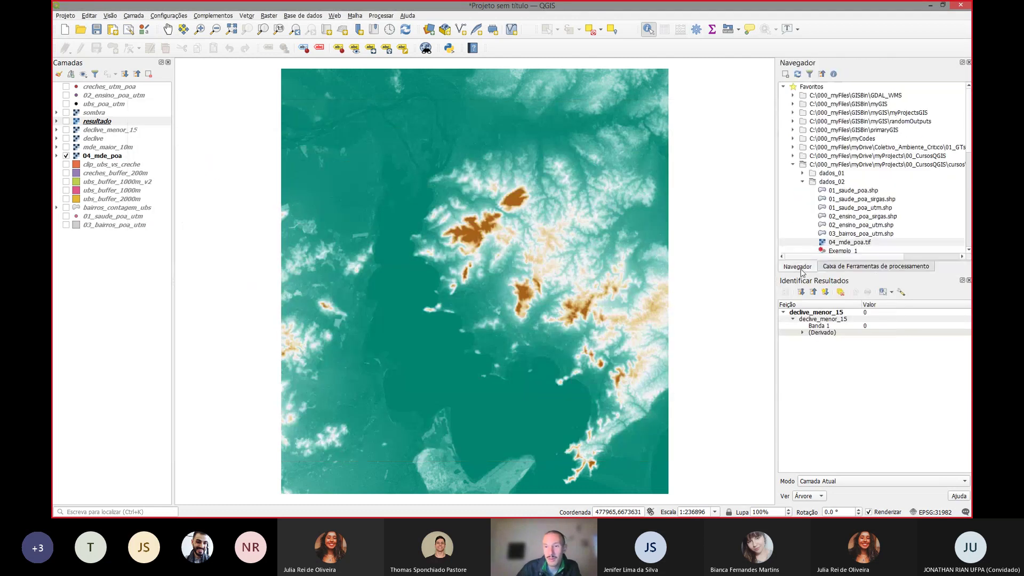
{"action": "left_click", "coordinate": [794, 165]}
{"action": "left_click", "coordinate": [793, 172]}
{"action": "scroll", "coordinate": [799, 184], "scroll_direction": "down", "scroll_amount": 5}
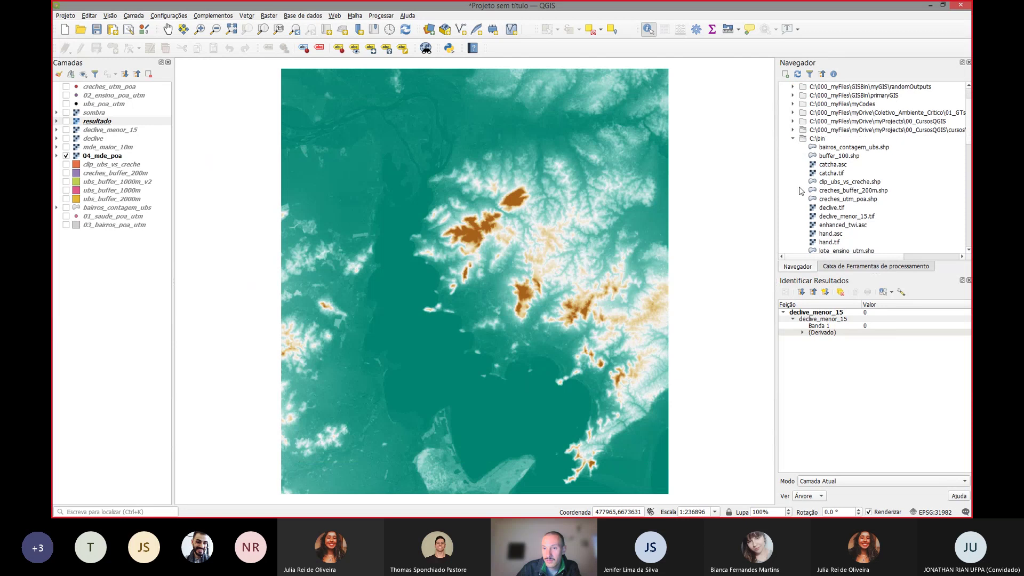
{"action": "scroll", "coordinate": [800, 192], "scroll_direction": "down", "scroll_amount": 8}
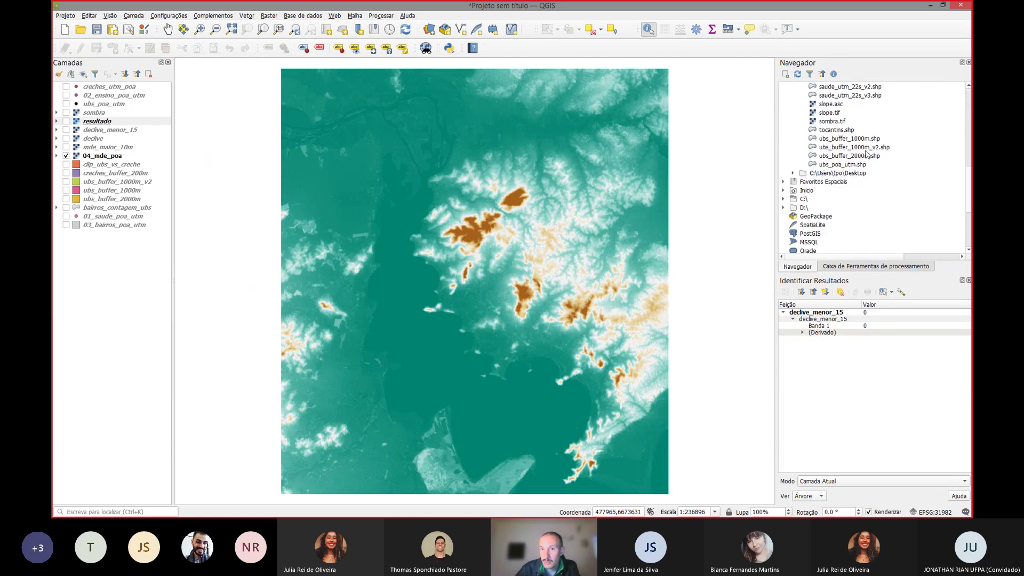
{"action": "scroll", "coordinate": [864, 160], "scroll_direction": "up", "scroll_amount": 10}
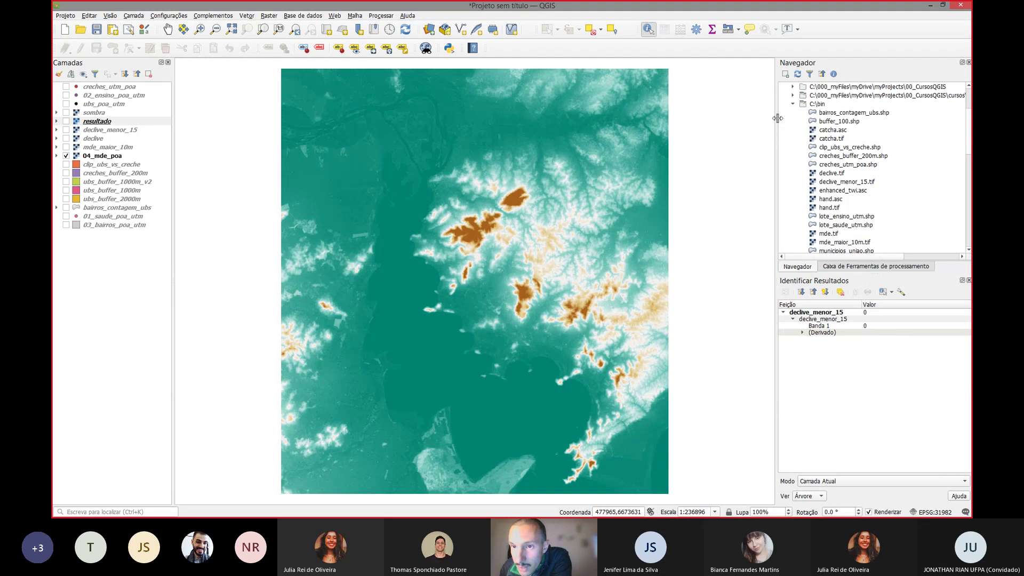
{"action": "left_click_drag", "start_coordinate": [776, 119], "coordinate": [694, 117]}
{"action": "scroll", "coordinate": [761, 151], "scroll_direction": "down", "scroll_amount": 4}
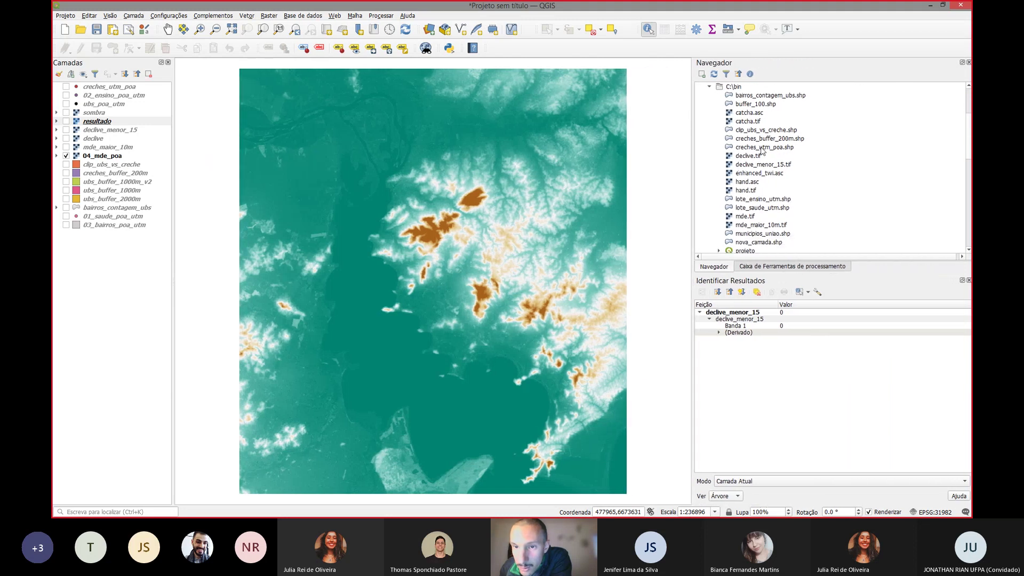
{"action": "scroll", "coordinate": [762, 151], "scroll_direction": "up", "scroll_amount": 5}
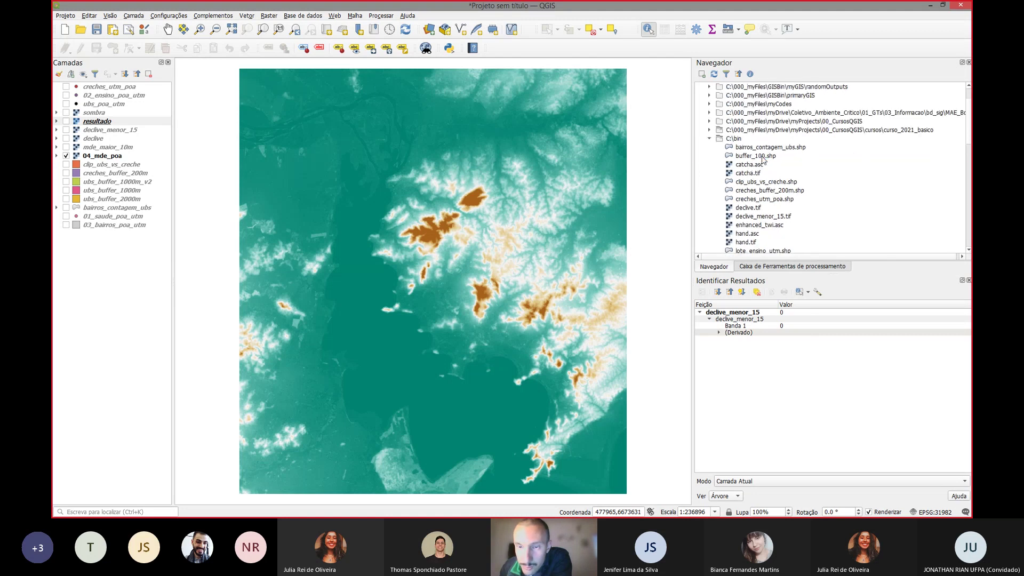
{"action": "left_click", "coordinate": [764, 160]}
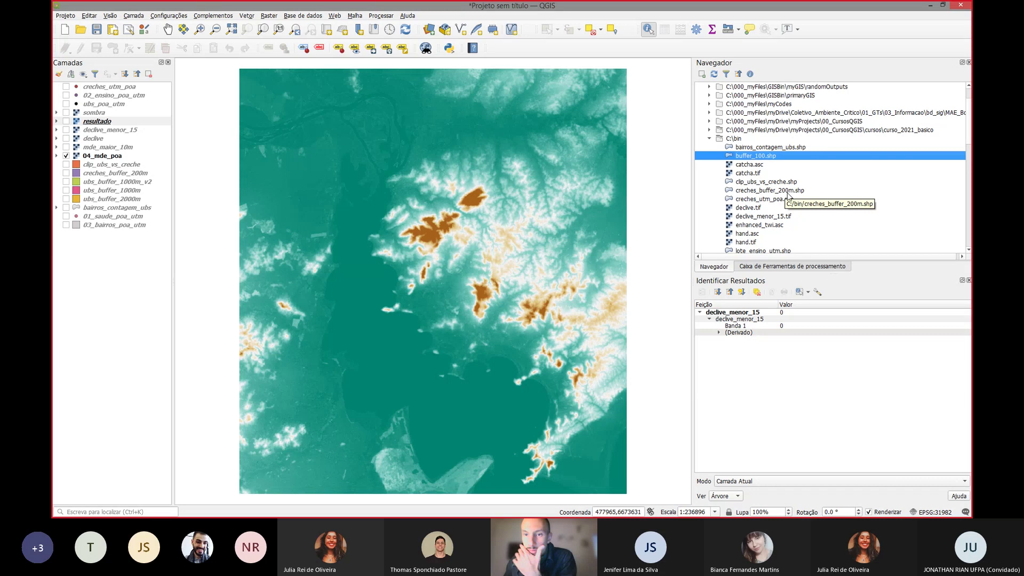
Step: Reopen Amortecedor as a batch process, widen the input layer column and choose ubs_poa_utm for the first row
{"action": "left_click", "coordinate": [752, 266]}
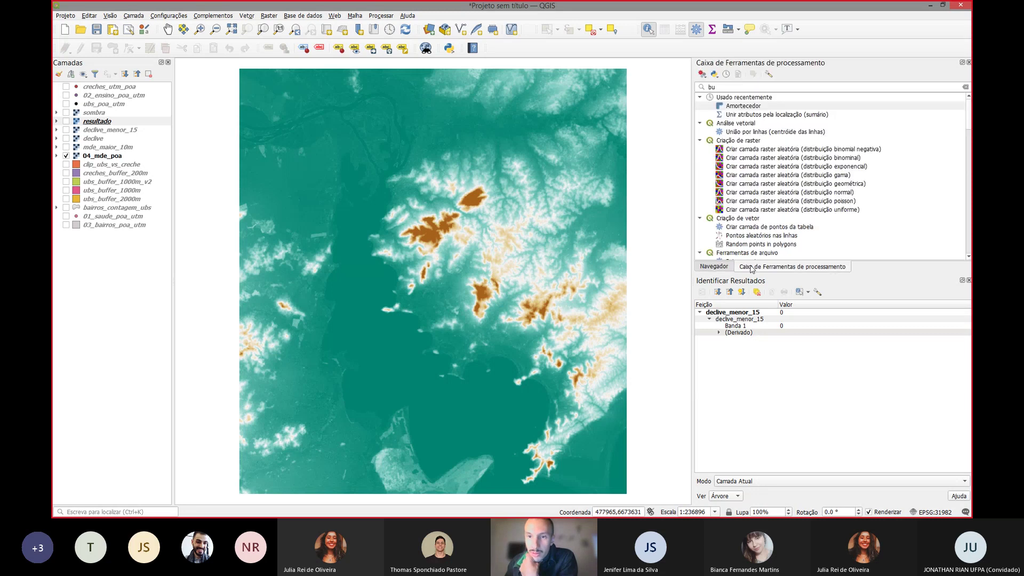
{"action": "right_click", "coordinate": [761, 107]}
{"action": "left_click", "coordinate": [780, 124]}
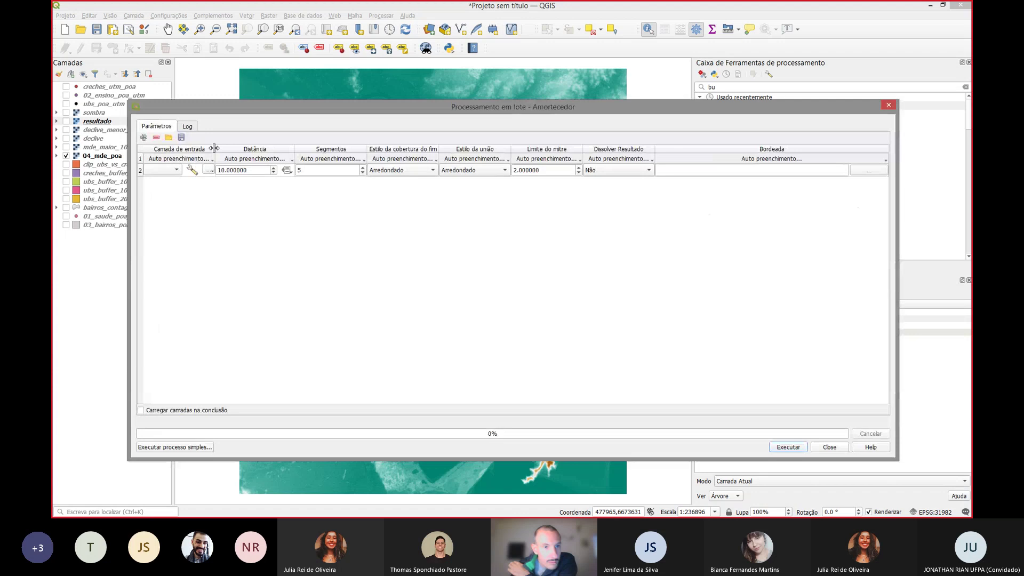
{"action": "left_click_drag", "start_coordinate": [222, 150], "coordinate": [282, 149]}
{"action": "left_click", "coordinate": [171, 170]}
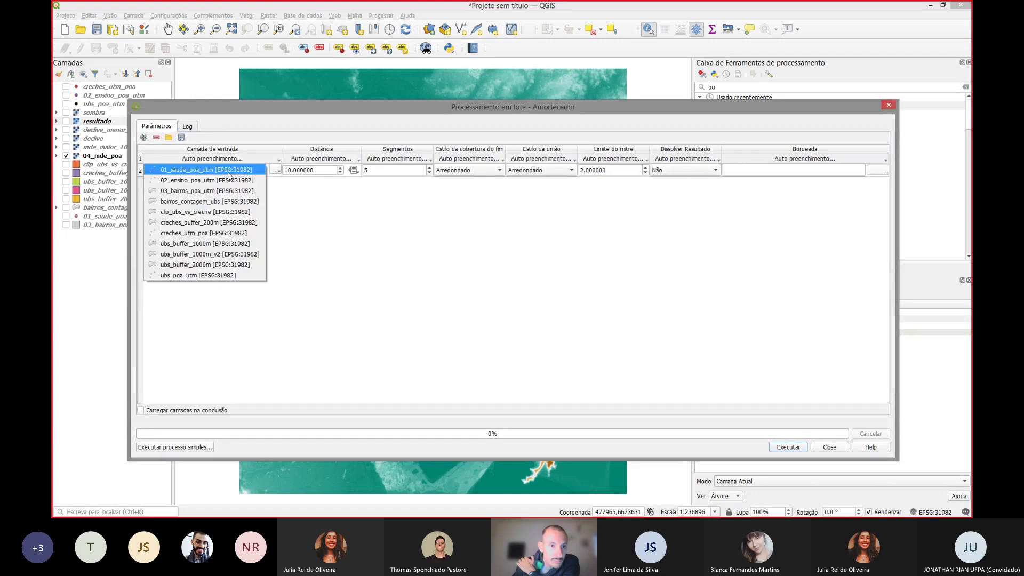
{"action": "left_click", "coordinate": [170, 276]}
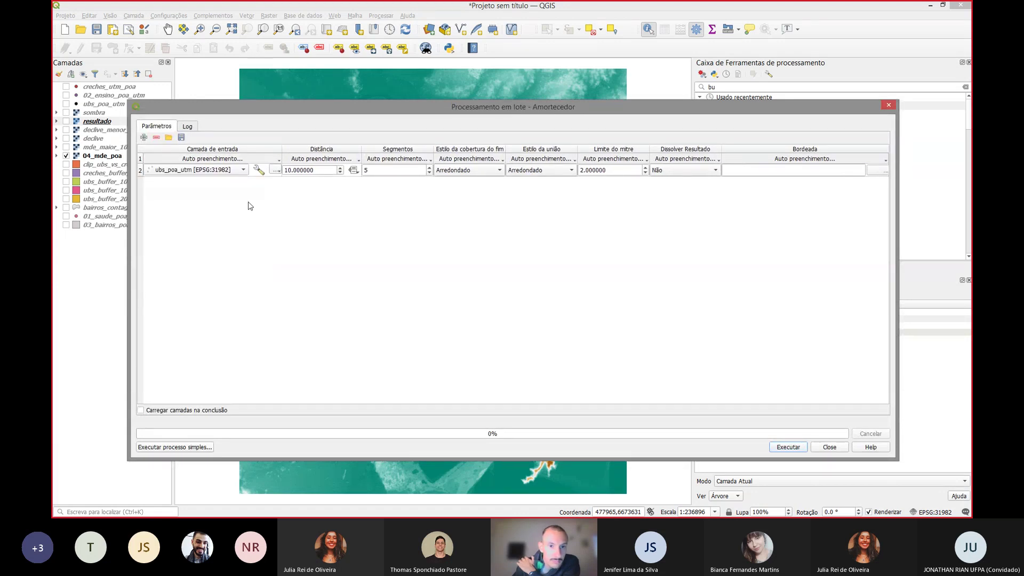
Step: Add three rows to the new buffer batch and fill the ubs_poa_utm input layer down to all of them
{"action": "left_click", "coordinate": [144, 138]}
{"action": "double_click", "coordinate": [143, 138]}
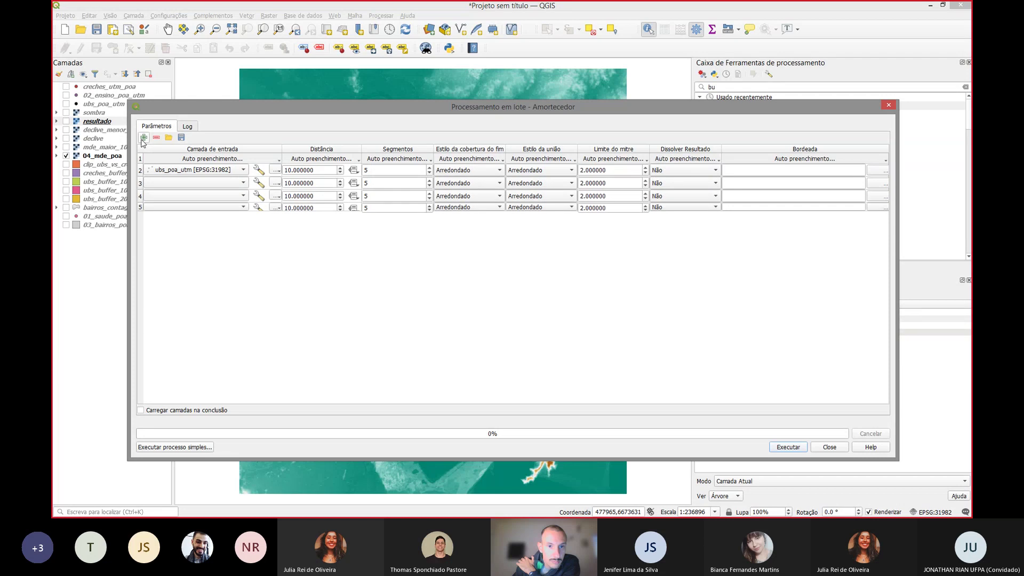
{"action": "left_click", "coordinate": [233, 159]}
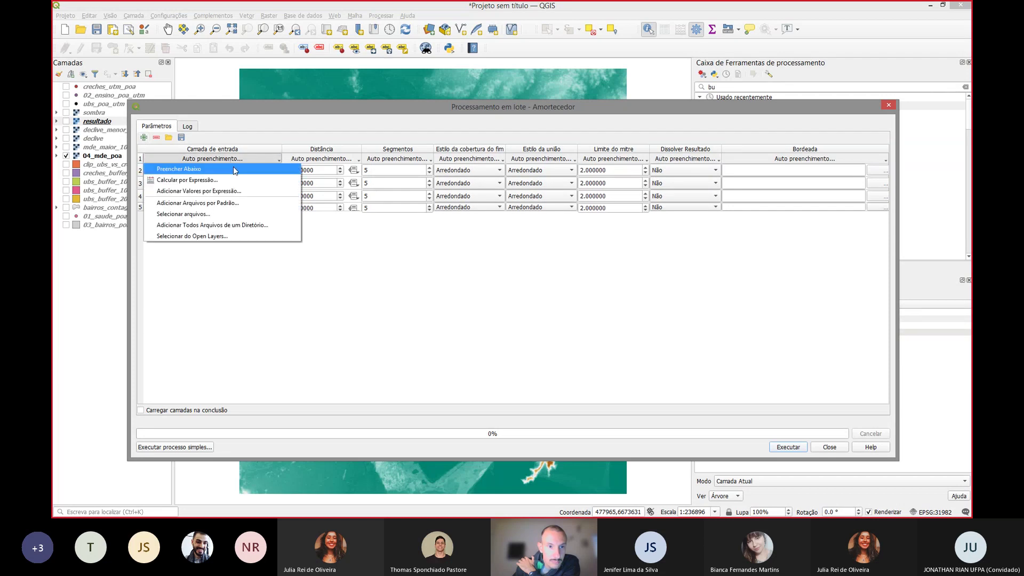
{"action": "left_click", "coordinate": [235, 168]}
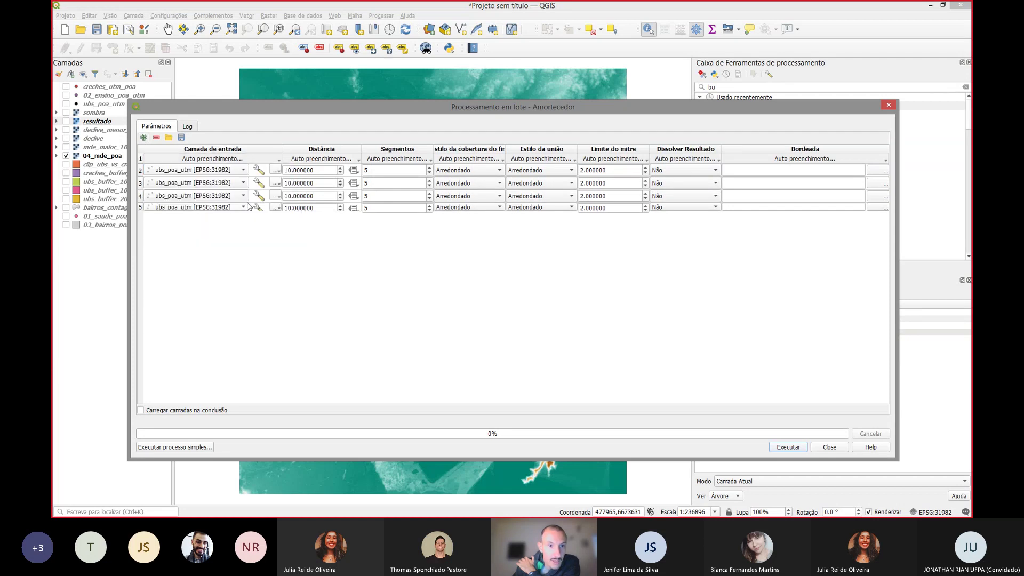
Step: Set the buffer distances of the four batch rows to 100, 200, 300 and 400
{"action": "left_click", "coordinate": [286, 184]}
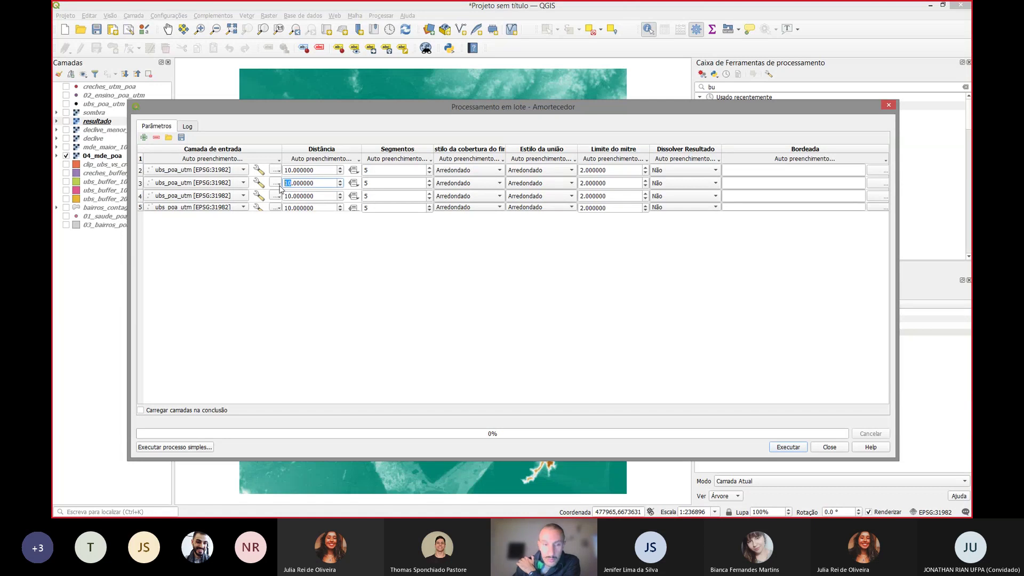
{"action": "type", "text": "201"}
{"action": "key", "text": "ctrl+a"}
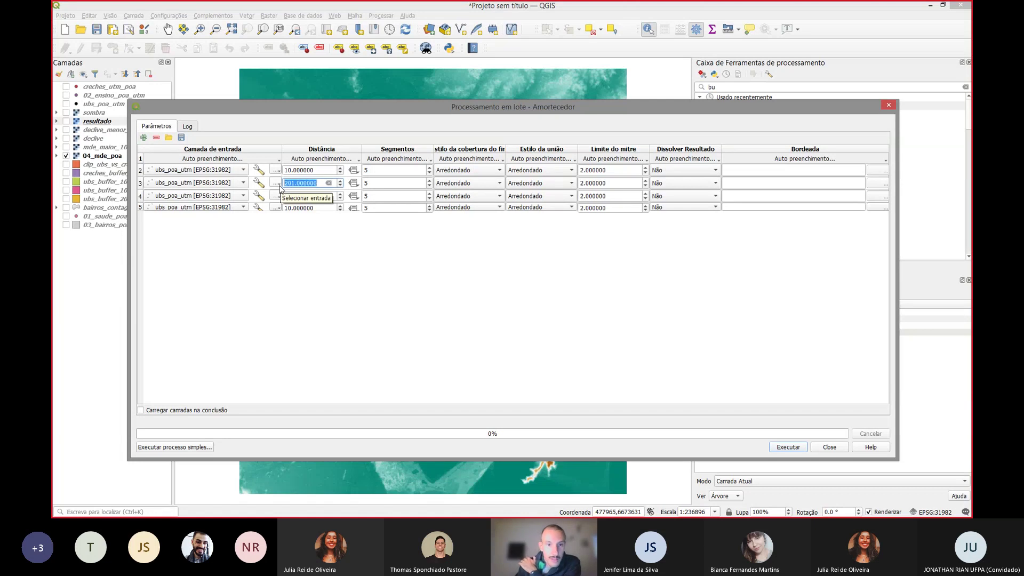
{"action": "left_click", "coordinate": [295, 183]}
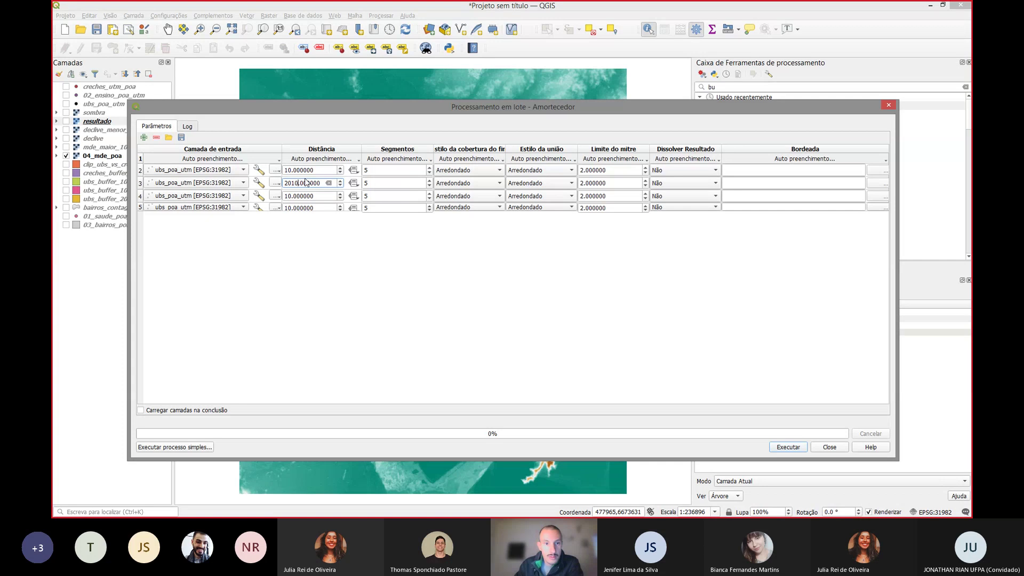
{"action": "key", "text": "BackSpace"}
{"action": "type", "text": "0"}
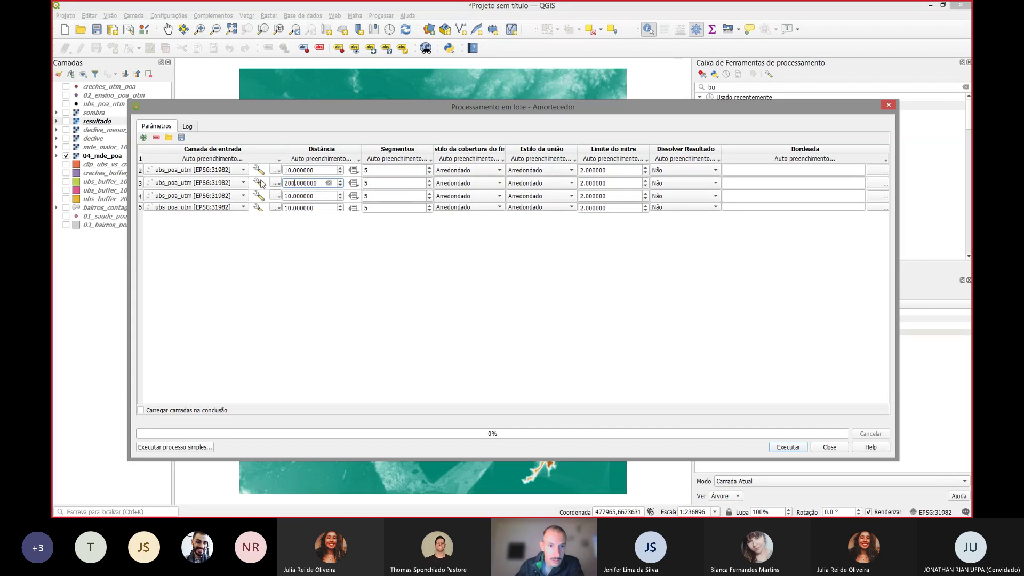
{"action": "left_click", "coordinate": [292, 170]}
{"action": "type", "text": "0"}
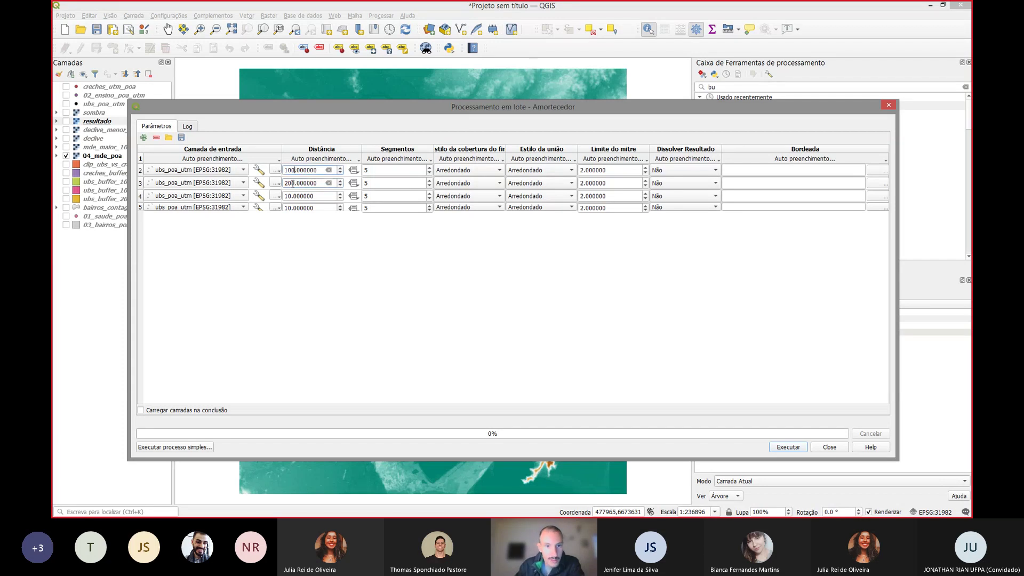
{"action": "double_click", "coordinate": [293, 195]}
{"action": "type", "text": "300"}
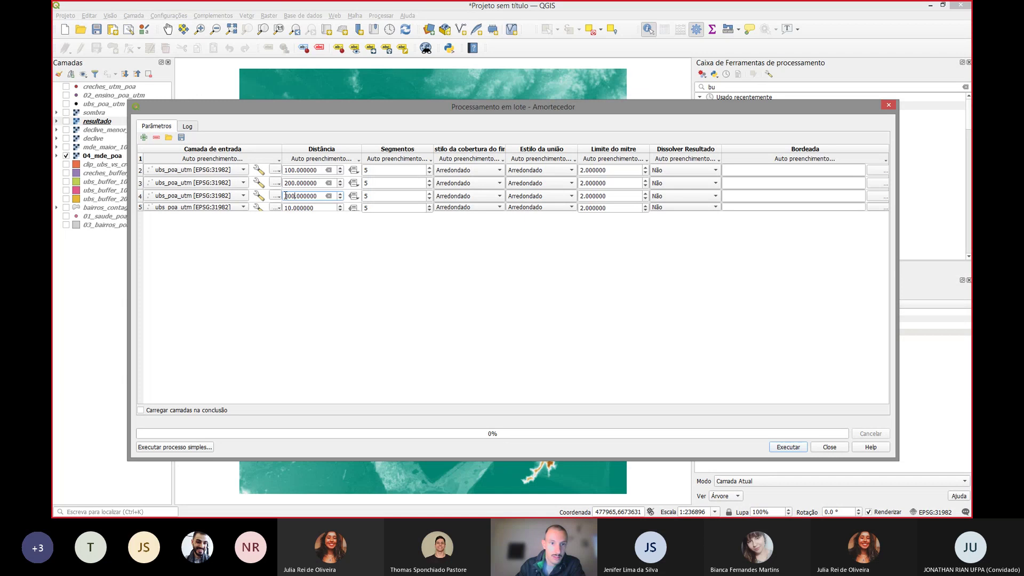
{"action": "double_click", "coordinate": [291, 208]}
{"action": "type", "text": "400"}
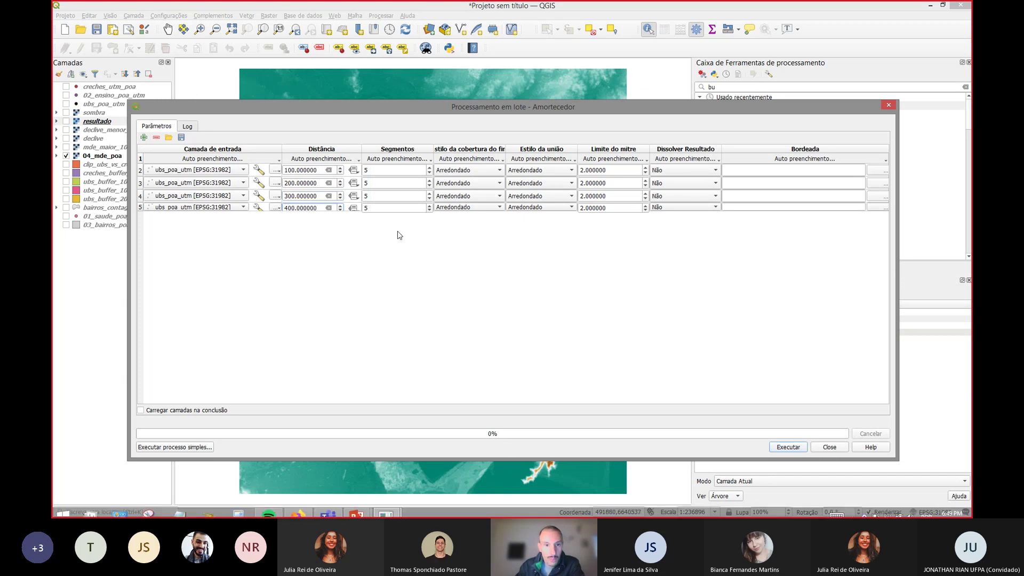
Step: Set Dissolver Resultado to Sim in the first batch row and fill it down to all rows
{"action": "left_click", "coordinate": [712, 171]}
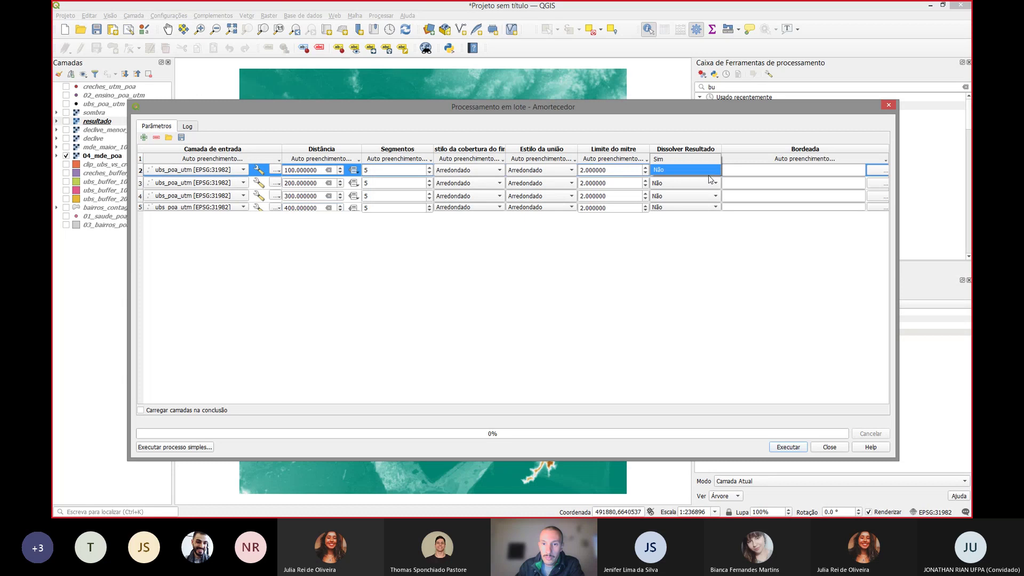
{"action": "left_click", "coordinate": [690, 159]}
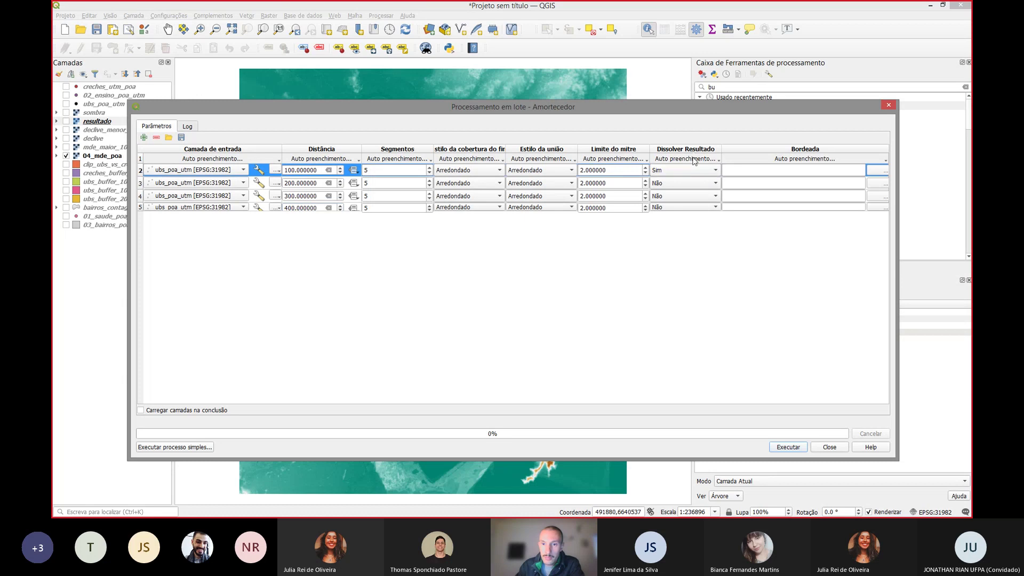
{"action": "left_click", "coordinate": [694, 158]}
{"action": "left_click", "coordinate": [696, 171]}
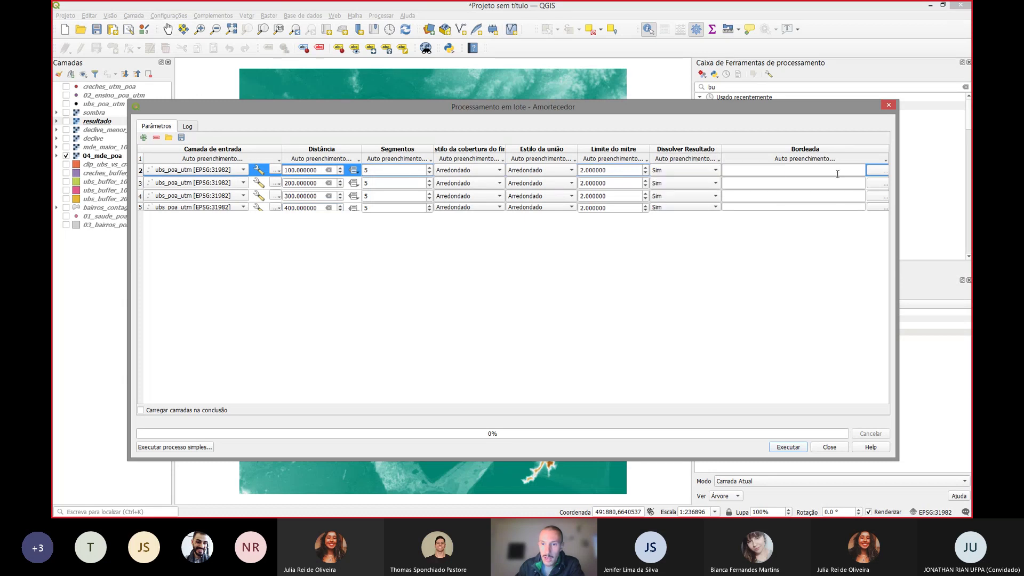
Step: Define the first row's output in C:\bin as an SHP file with the base name buffer_
{"action": "left_click", "coordinate": [879, 171]}
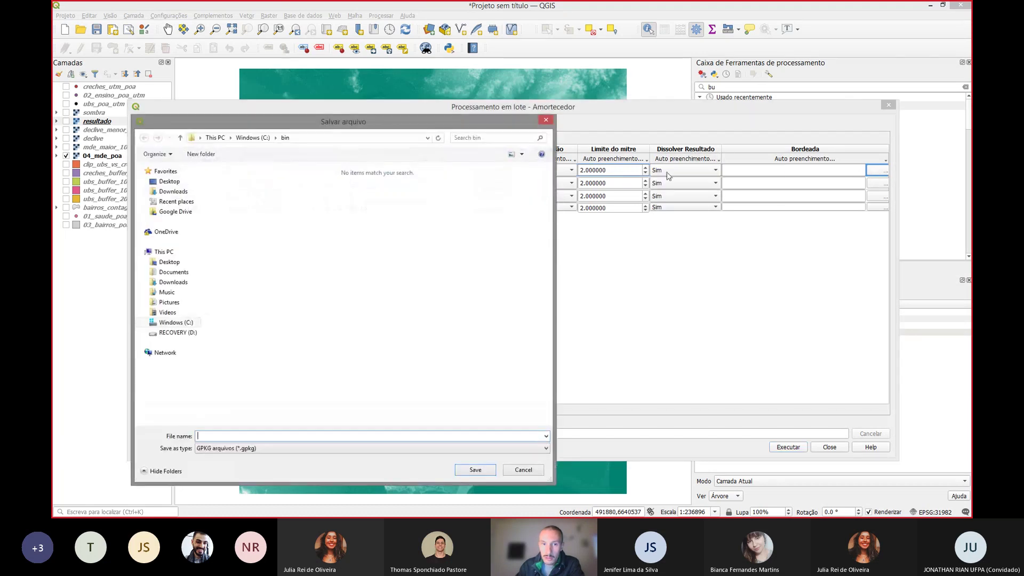
{"action": "left_click", "coordinate": [261, 449]}
{"action": "left_click", "coordinate": [213, 262]}
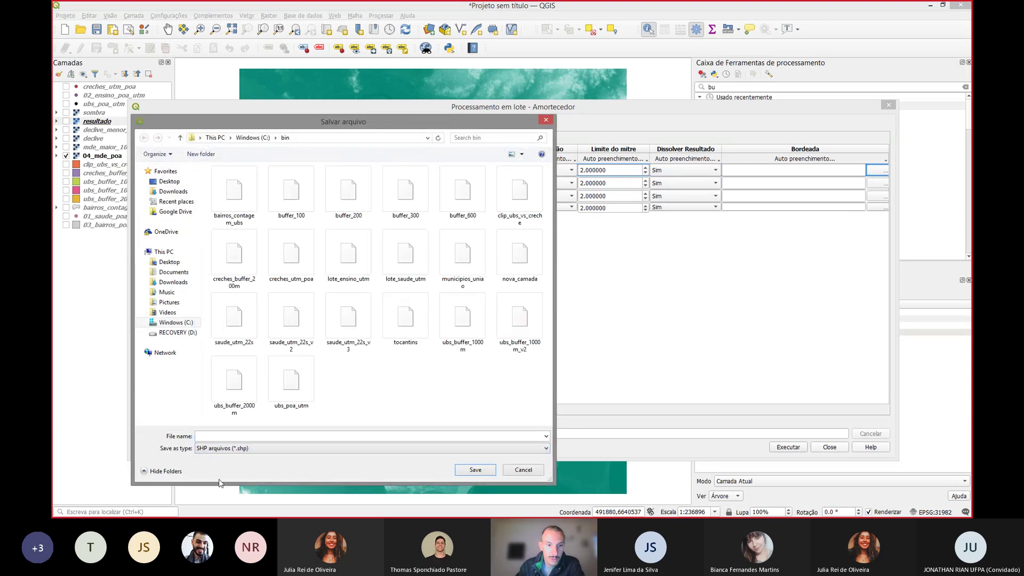
{"action": "left_click", "coordinate": [219, 436]}
{"action": "type", "text": "buffer_"}
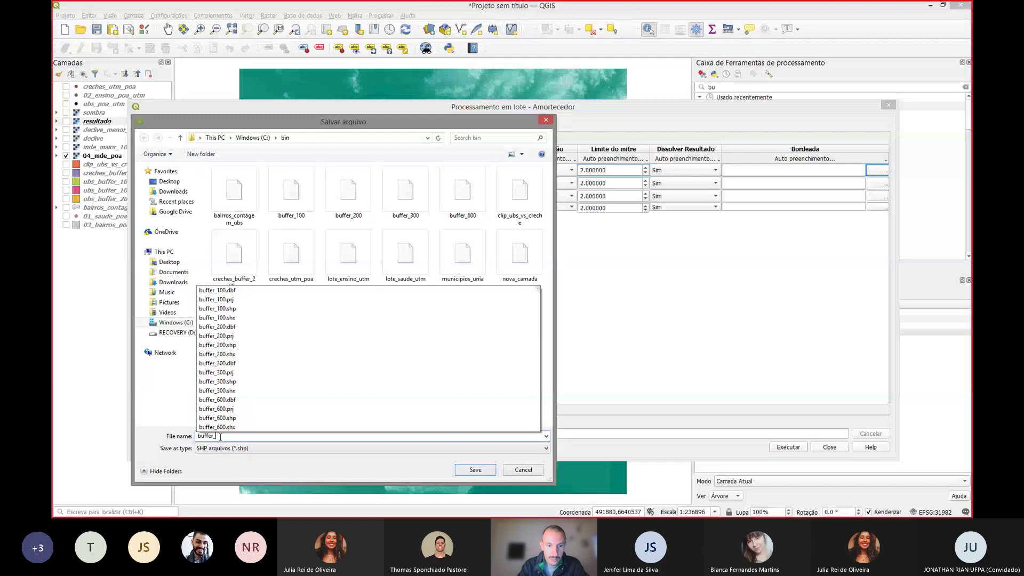
{"action": "key", "text": "Return"}
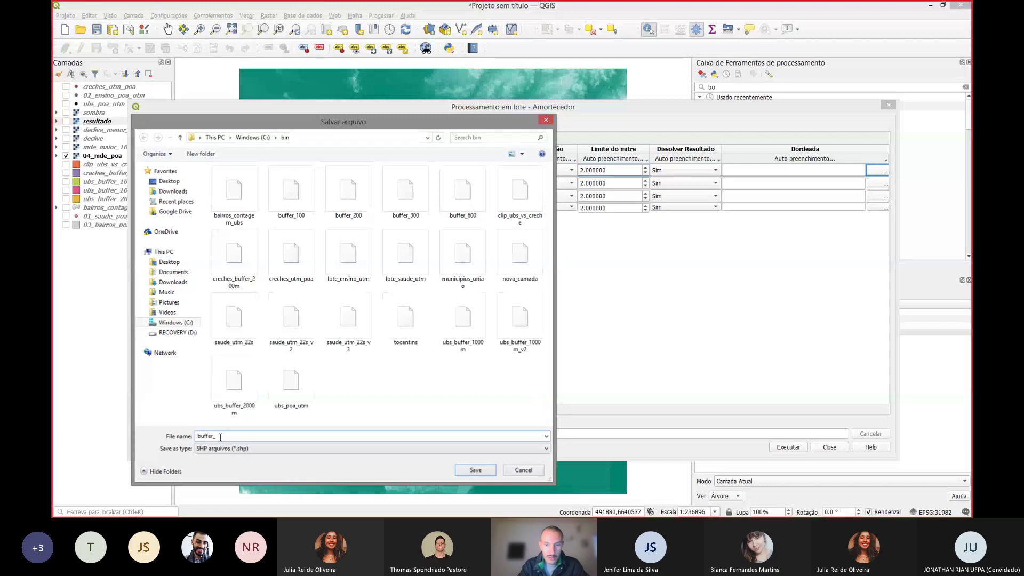
Step: Autofill the output names with the Camada de entrada parameter values, run the batch buffer process and close its dialog
{"action": "left_click", "coordinate": [536, 246]}
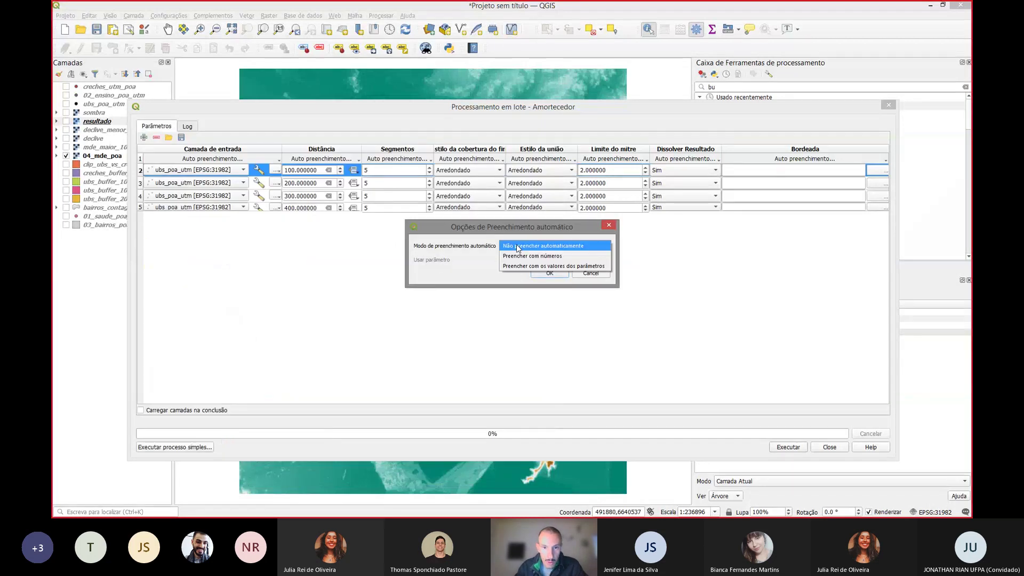
{"action": "left_click", "coordinate": [559, 266]}
{"action": "left_click", "coordinate": [555, 261]}
{"action": "left_click", "coordinate": [555, 263]}
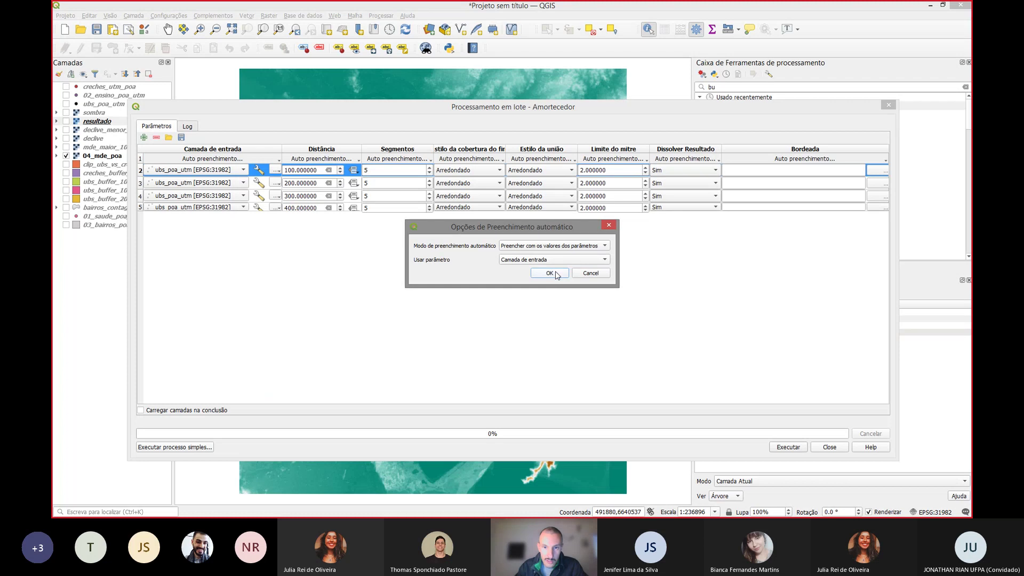
{"action": "left_click", "coordinate": [555, 273]}
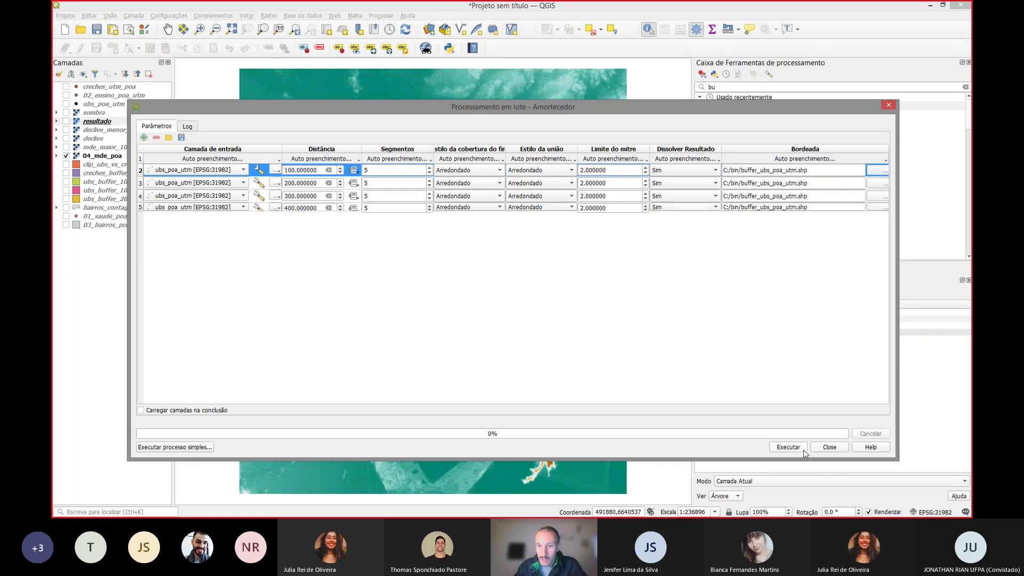
{"action": "left_click", "coordinate": [788, 447]}
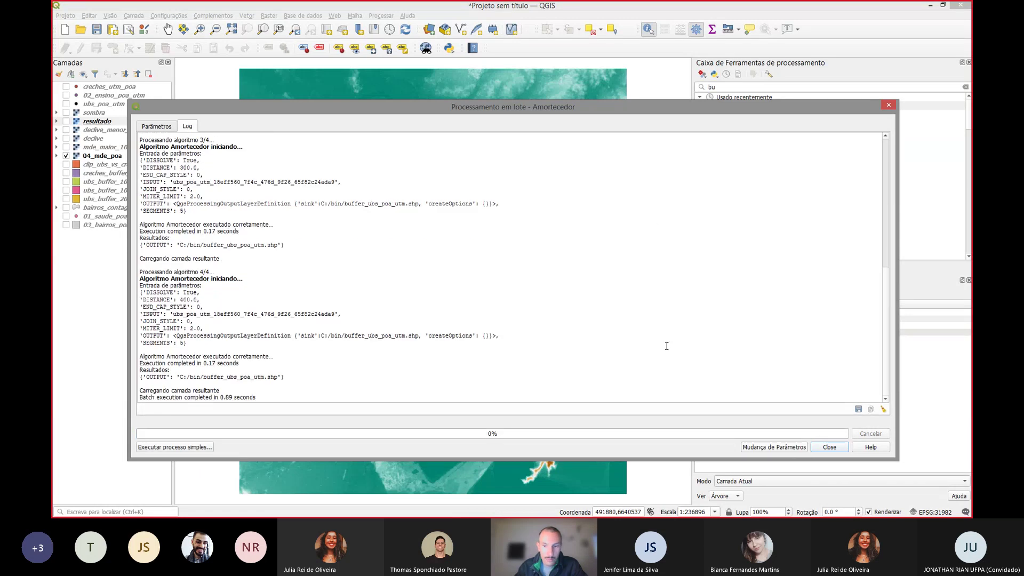
{"action": "left_click", "coordinate": [816, 447]}
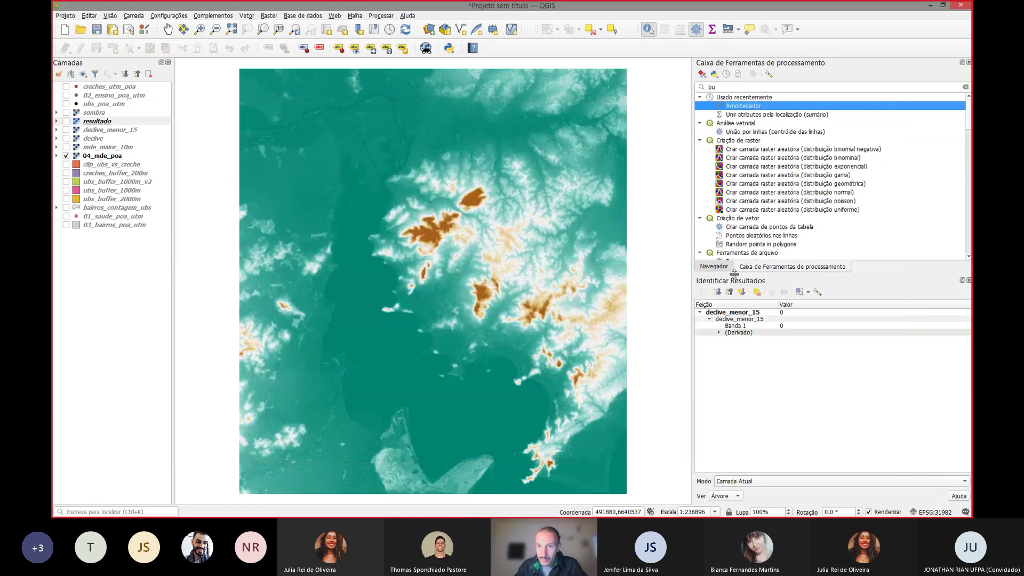
Step: Add buffer_100.shp, buffer_200.shp, buffer_300.shp and buffer_600.shp from C:\bin to the project
{"action": "left_click", "coordinate": [714, 267]}
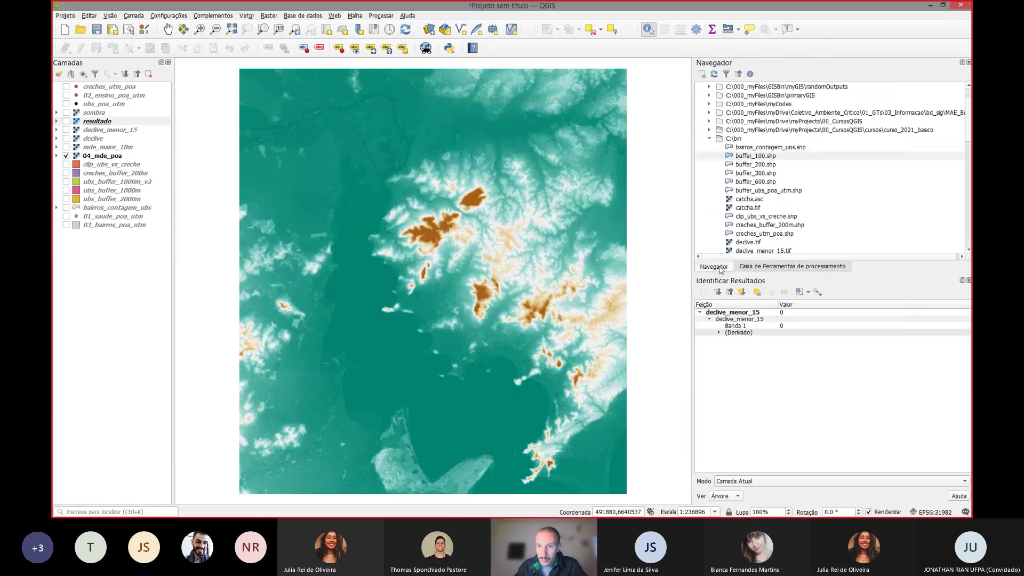
{"action": "double_click", "coordinate": [758, 156]}
{"action": "double_click", "coordinate": [760, 165]}
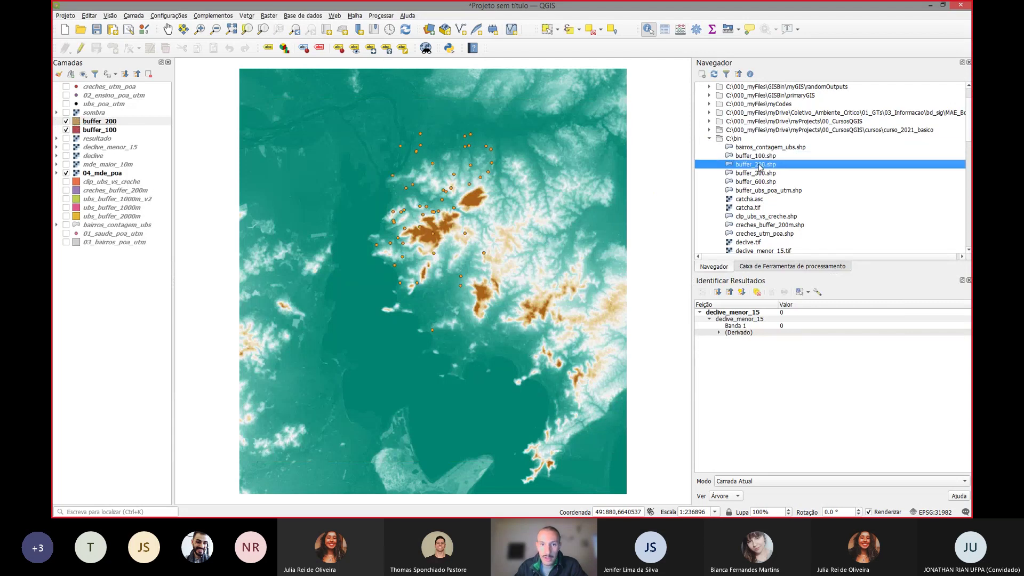
{"action": "double_click", "coordinate": [760, 173]}
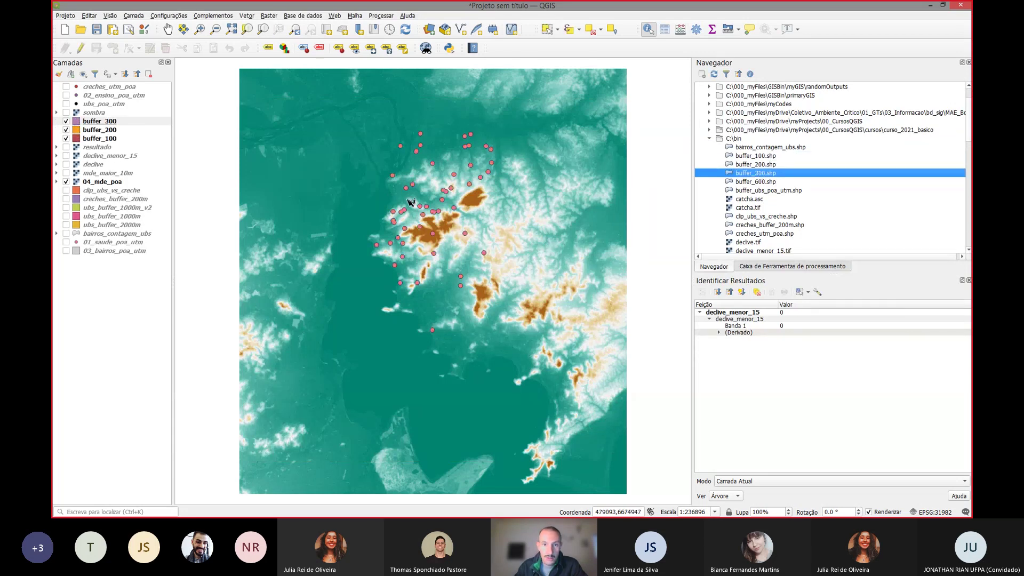
{"action": "scroll", "coordinate": [403, 200], "scroll_direction": "up", "scroll_amount": 1}
{"action": "double_click", "coordinate": [752, 183]}
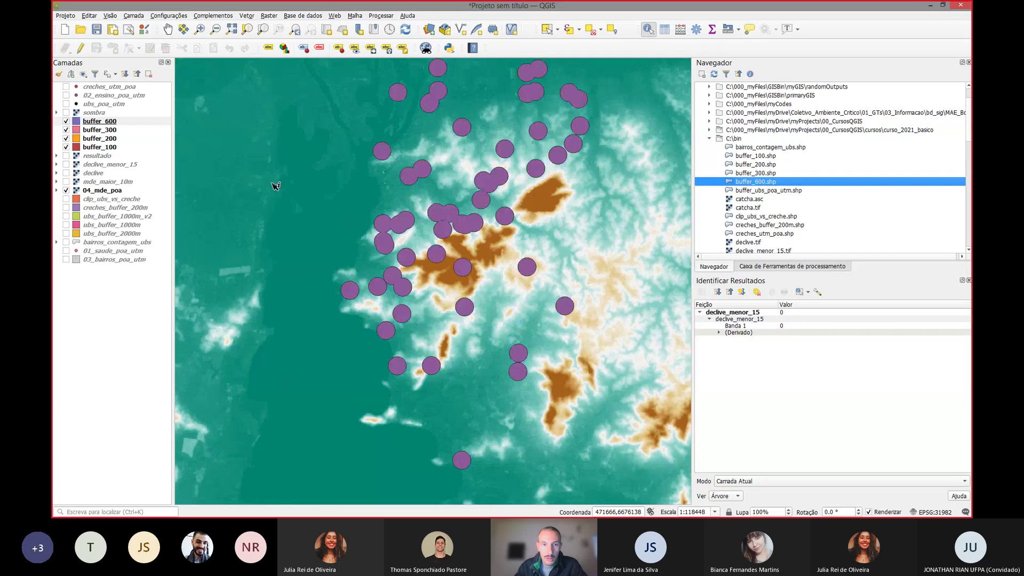
Step: Reorder the buffer layers from buffer_100 uppermost to buffer_600 lowest and inspect the concentric rings on the map
{"action": "mouse_move", "coordinate": [115, 124]}
{"action": "left_mouse_down"}
{"action": "mouse_move", "coordinate": [116, 149]}
{"action": "mouse_move", "coordinate": [122, 132]}
{"action": "mouse_move", "coordinate": [135, 141]}
{"action": "mouse_move", "coordinate": [130, 131]}
{"action": "left_mouse_up"}
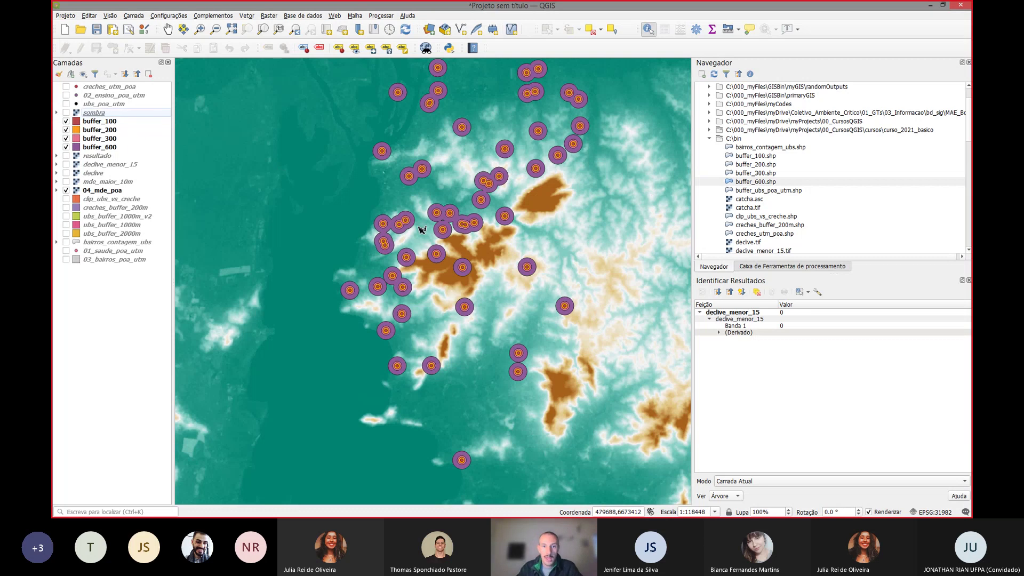
{"action": "scroll", "coordinate": [412, 244], "scroll_direction": "up", "scroll_amount": 1}
{"action": "scroll", "coordinate": [383, 278], "scroll_direction": "down", "scroll_amount": 1}
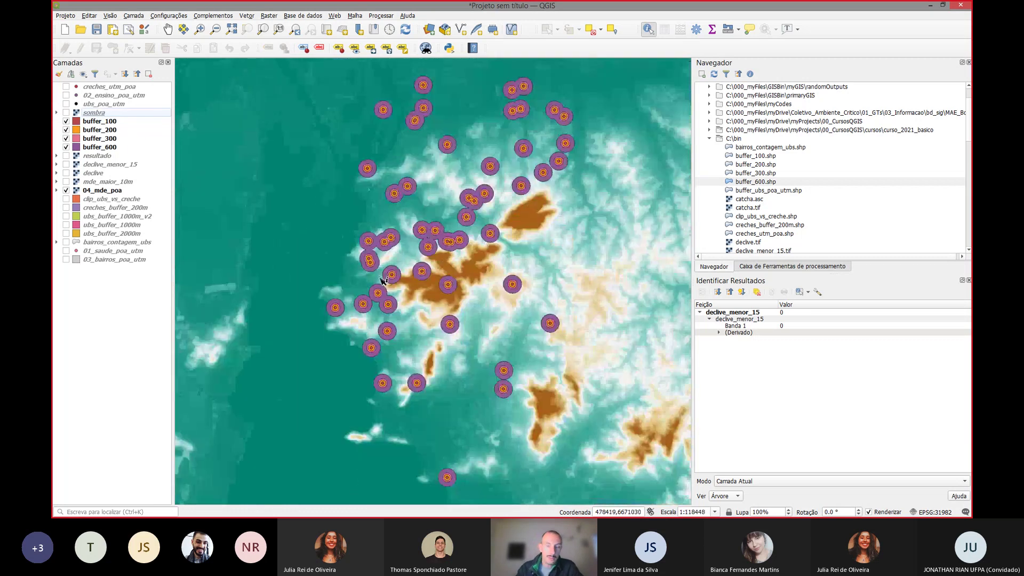
Step: Switch to the PowerPoint slide to check the Prática 4 topic list, and return to the QGIS project
{"action": "key", "text": "alt+Tab"}
{"action": "key", "text": "alt+Tab"}
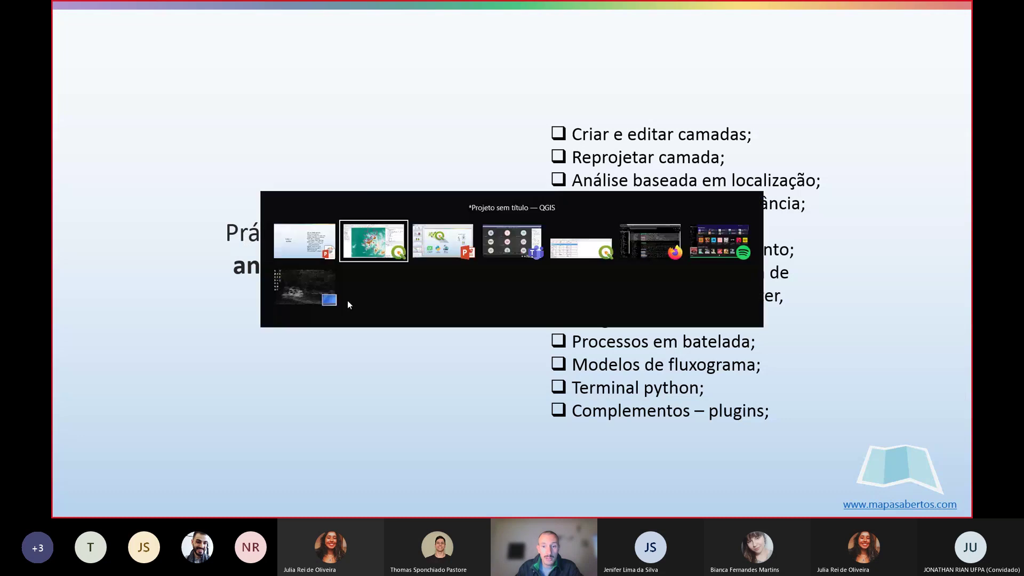
{"action": "key", "text": "alt+Tab"}
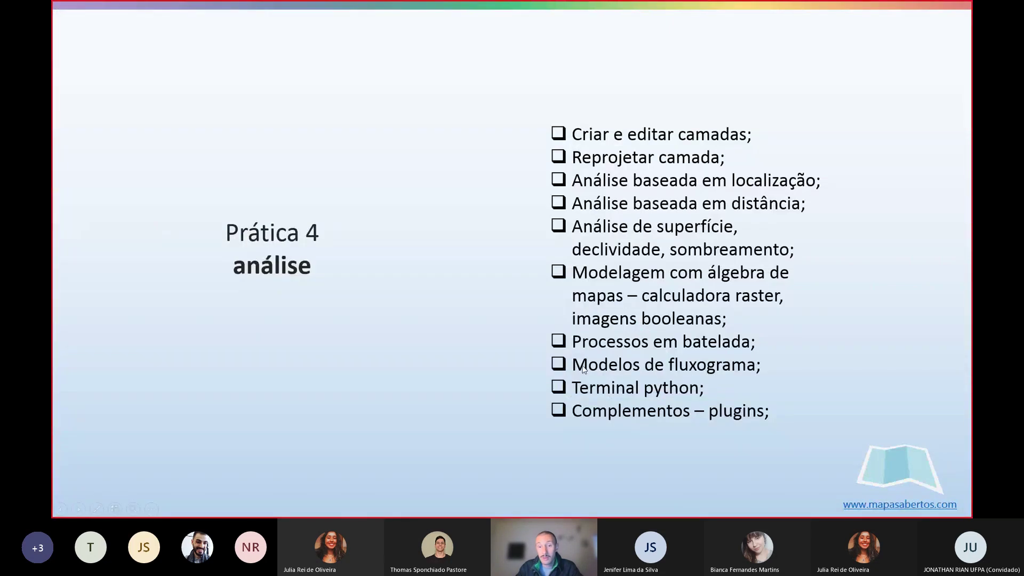
{"action": "key", "text": "alt+Tab"}
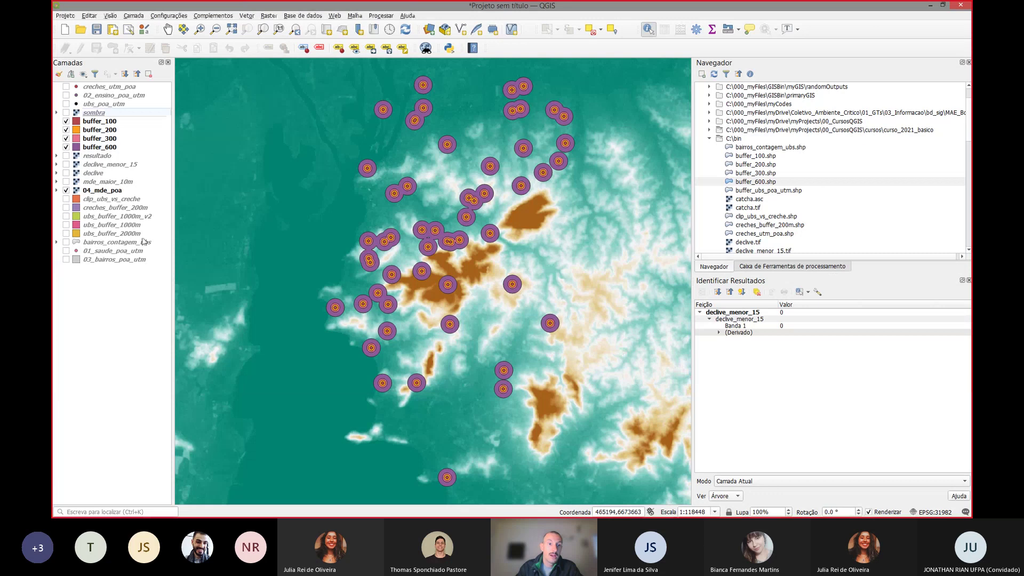
Step: Hide the buffer_600, buffer_300, buffer_200 and buffer_100 layers
{"action": "left_click", "coordinate": [66, 147]}
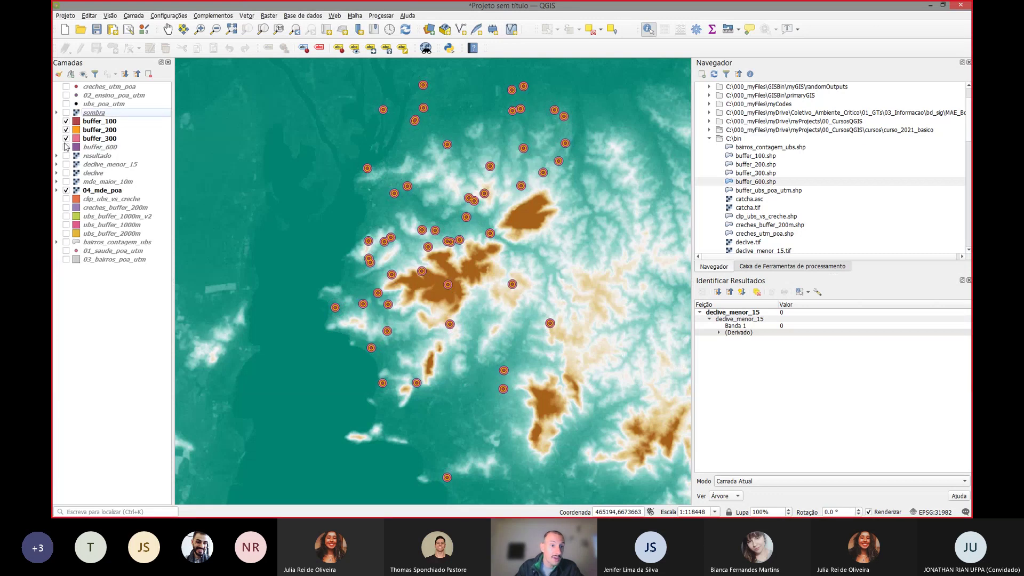
{"action": "left_click", "coordinate": [66, 138]}
{"action": "left_click", "coordinate": [66, 130]}
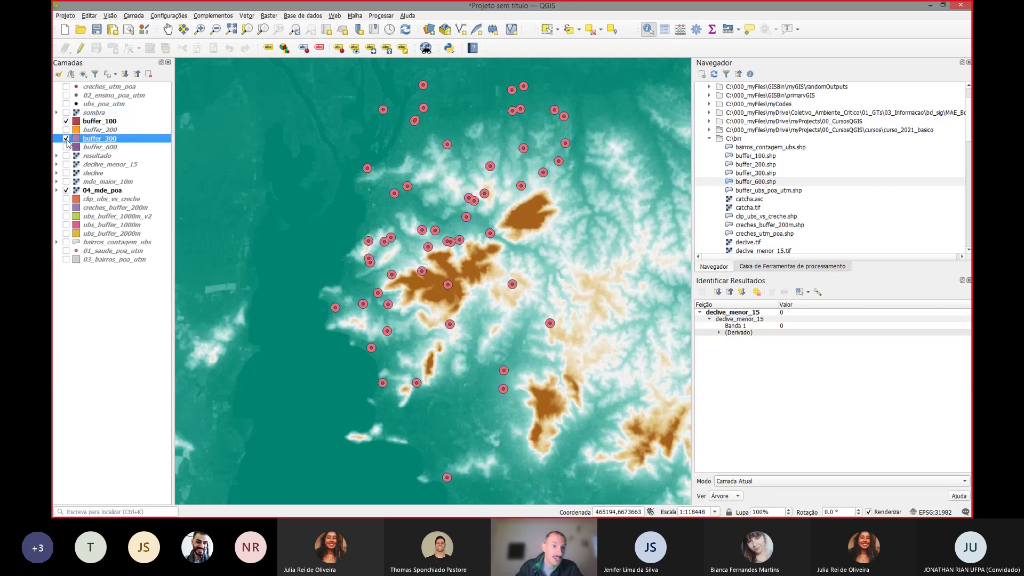
{"action": "left_click", "coordinate": [66, 121]}
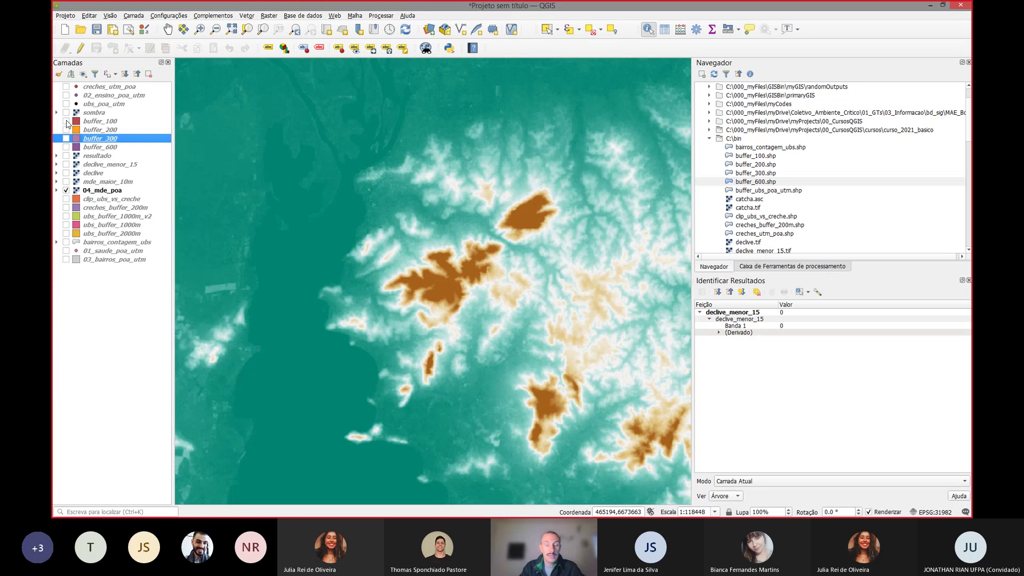
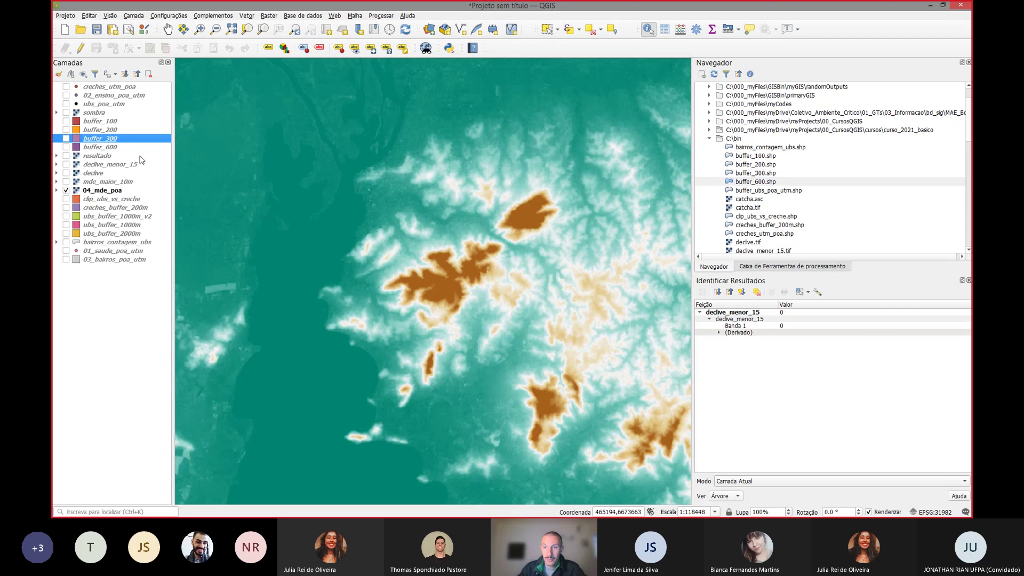
Step: Show the processing toolbox, close the Identificar Resultados panel and clear the toolbox search
{"action": "left_click", "coordinate": [778, 267]}
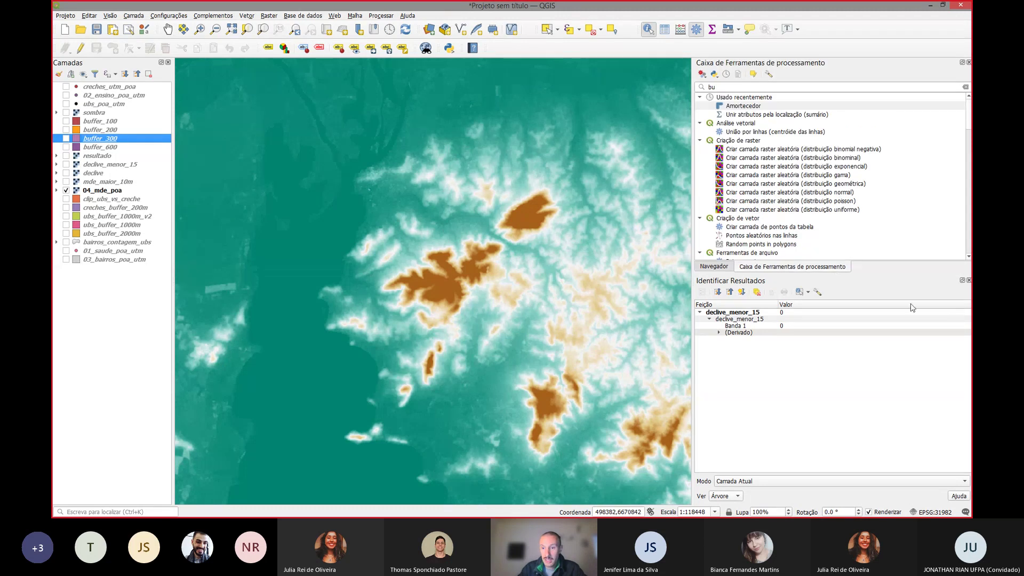
{"action": "left_click", "coordinate": [969, 280]}
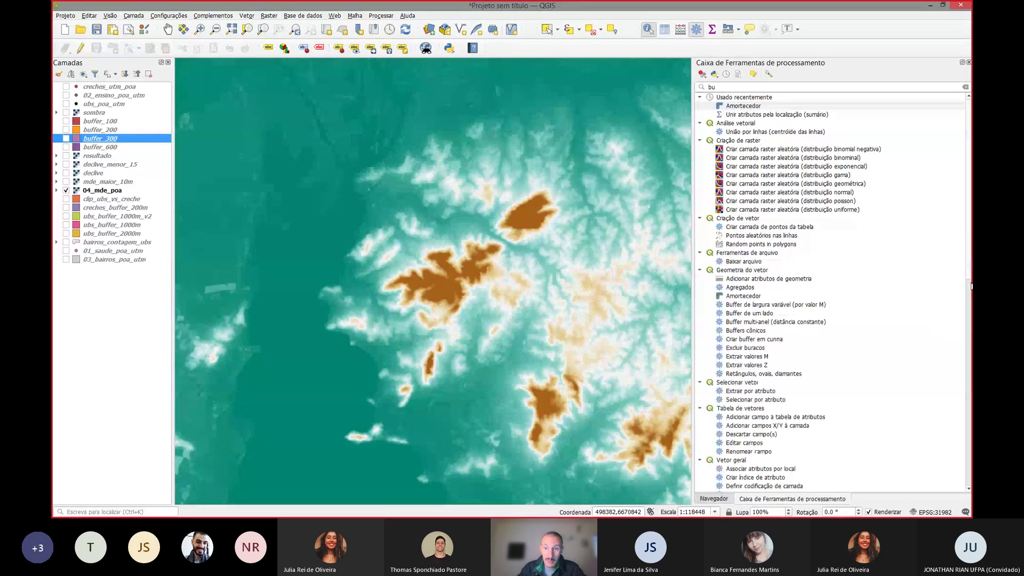
{"action": "left_click", "coordinate": [965, 87]}
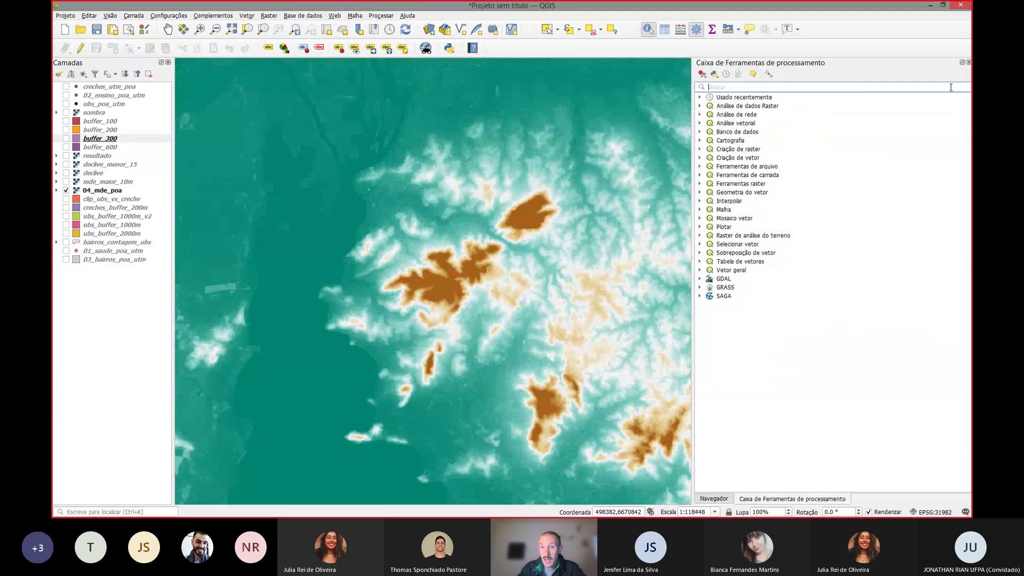
Step: Create a new processing model, reposition the model designer window and widen its inputs panel
{"action": "left_click", "coordinate": [701, 74]}
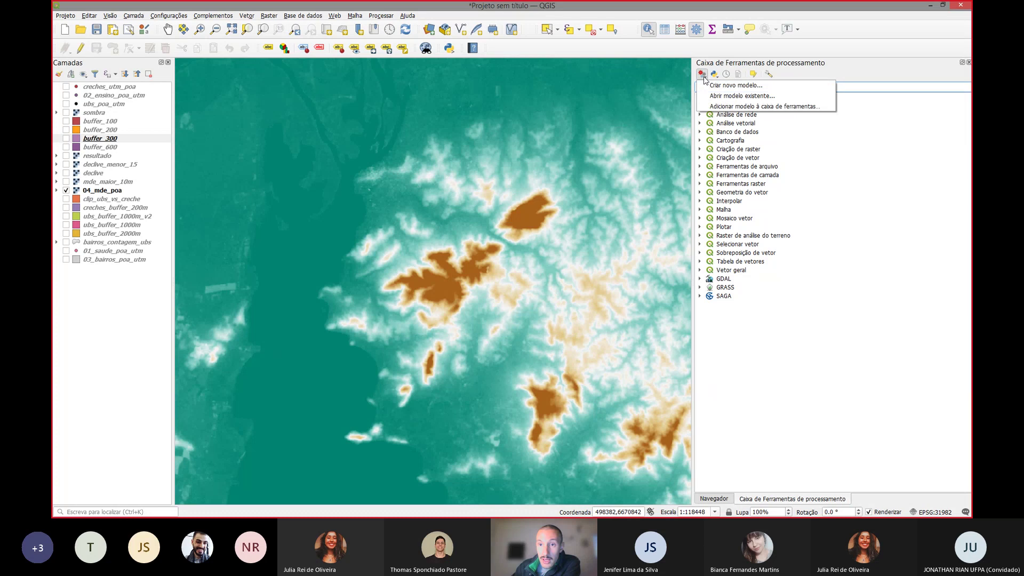
{"action": "left_click", "coordinate": [720, 87]}
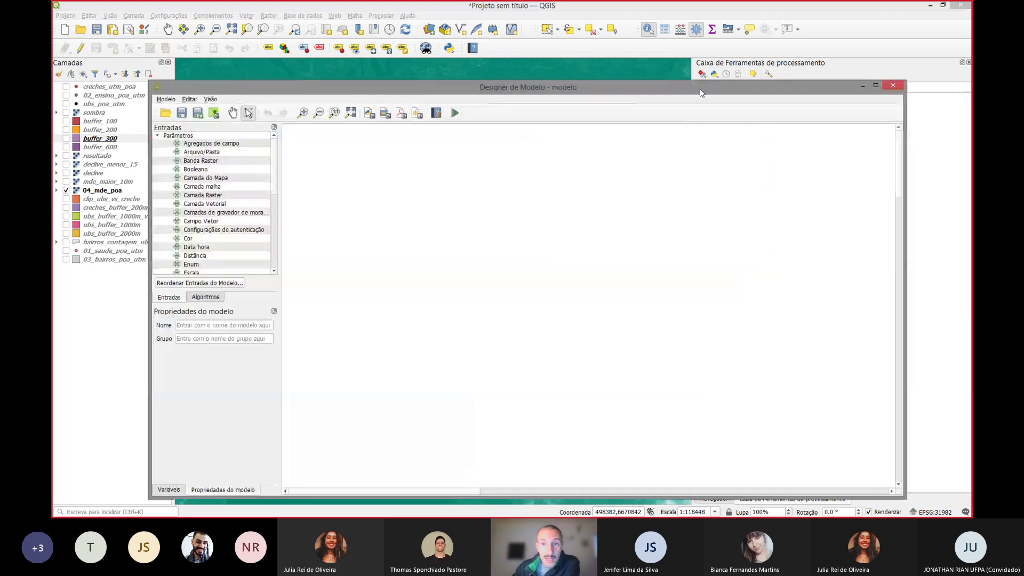
{"action": "left_click_drag", "start_coordinate": [700, 93], "coordinate": [682, 68]}
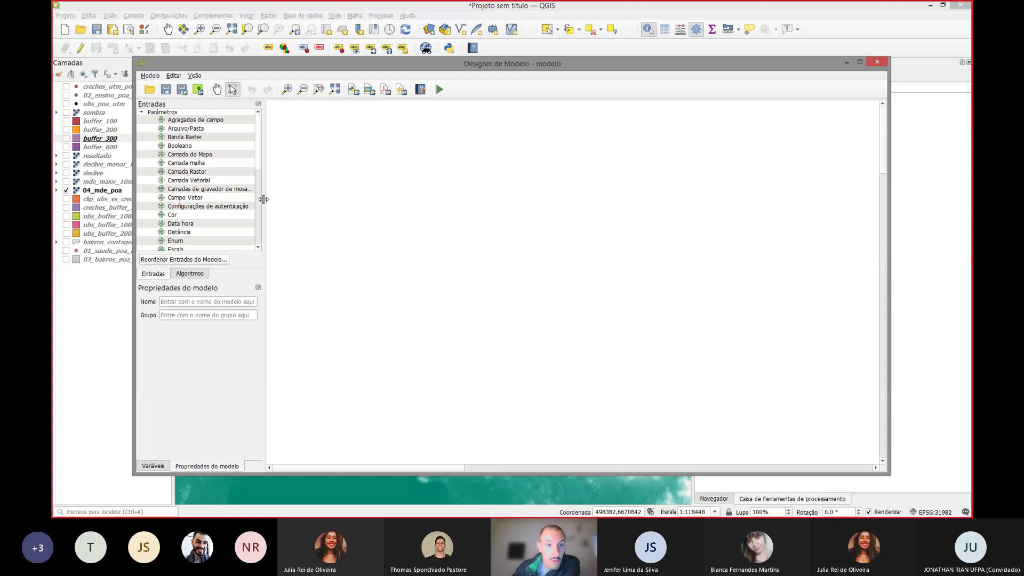
{"action": "left_click_drag", "start_coordinate": [264, 199], "coordinate": [312, 218]}
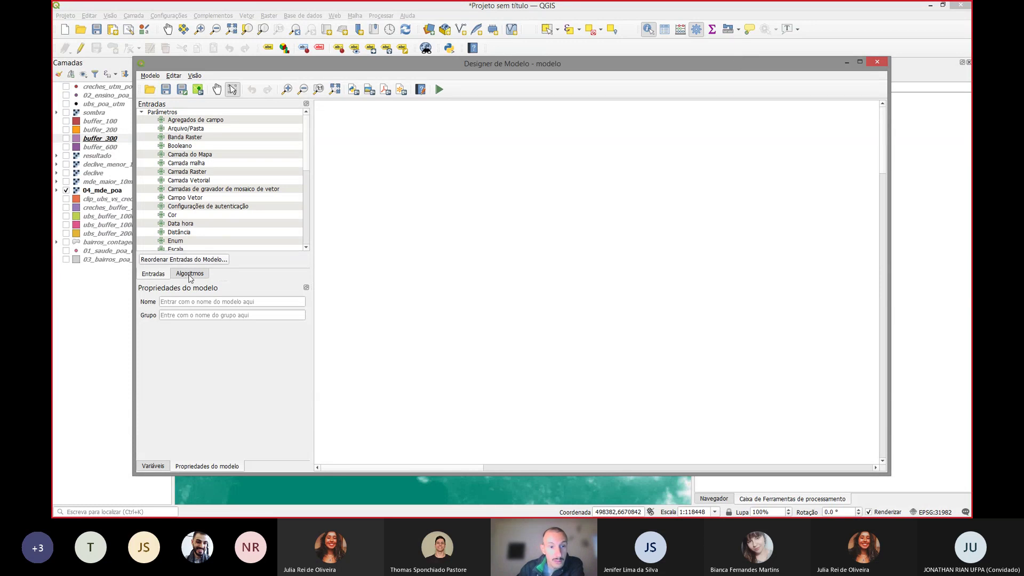
{"action": "left_click", "coordinate": [189, 275]}
{"action": "left_click", "coordinate": [154, 274]}
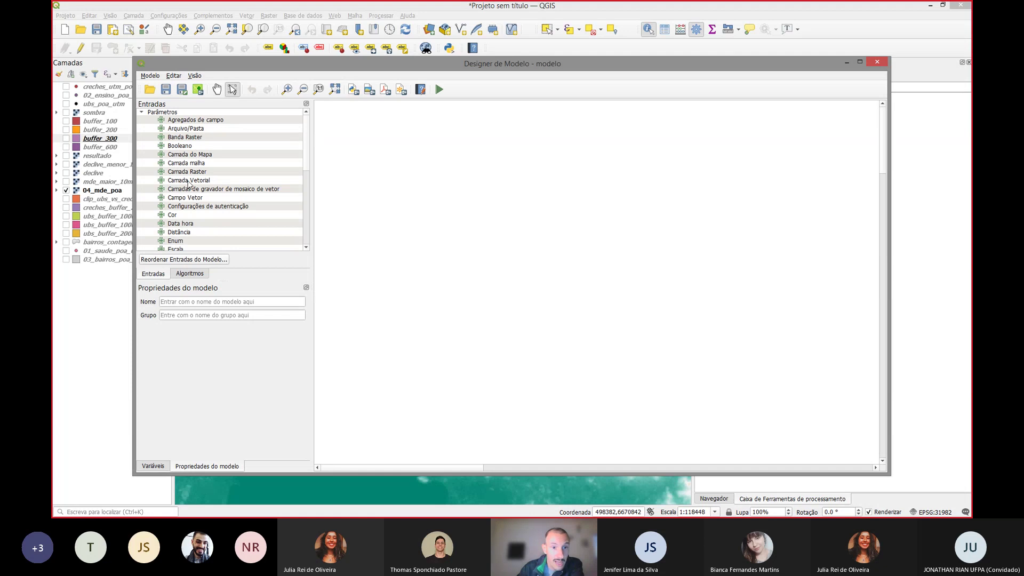
Step: Add a vector layer input described as Escolas with geometry type Ponto, and position it in the upper part of the model canvas
{"action": "left_click", "coordinate": [188, 181]}
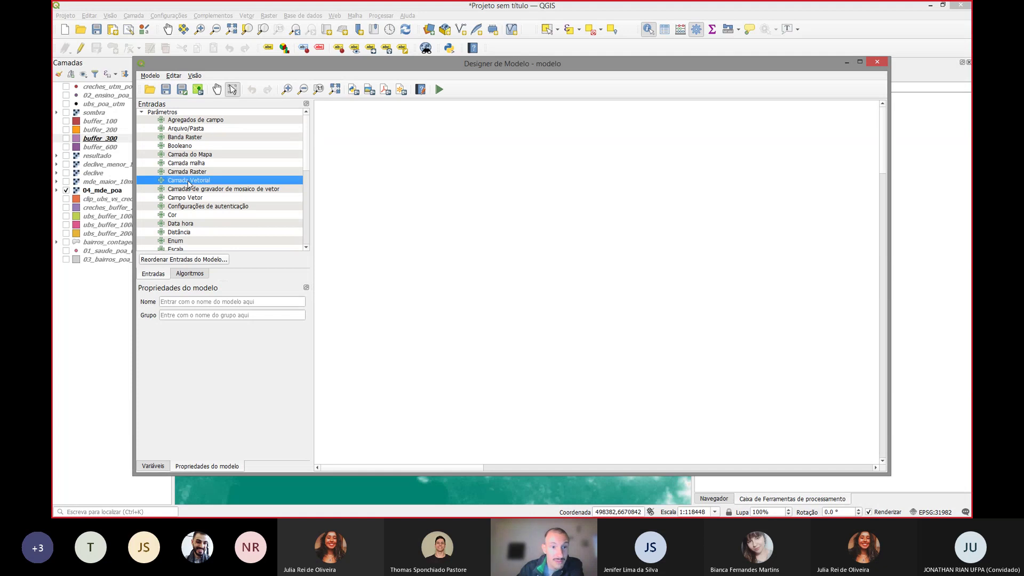
{"action": "double_click", "coordinate": [182, 184]}
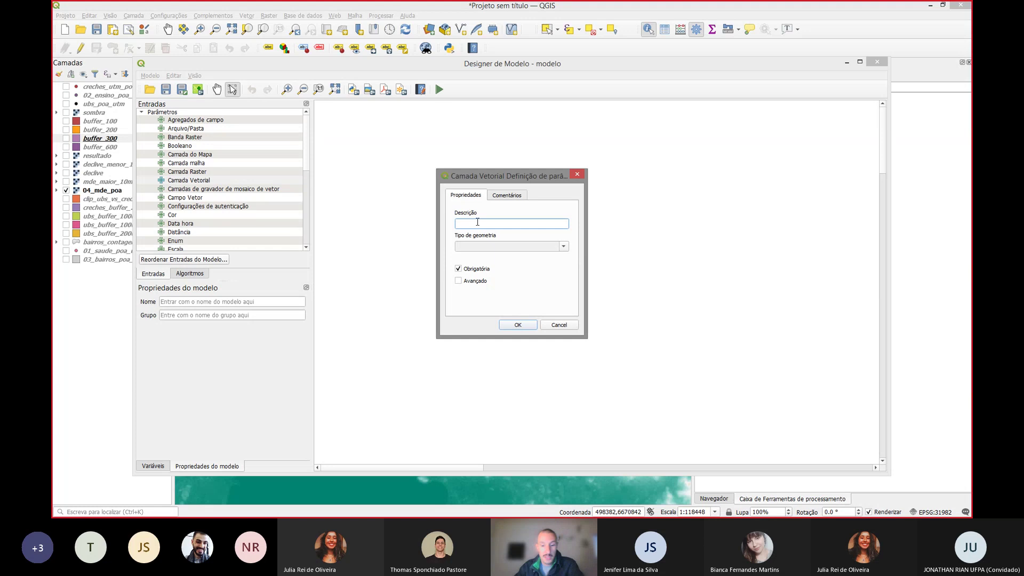
{"action": "type", "text": "Escola"}
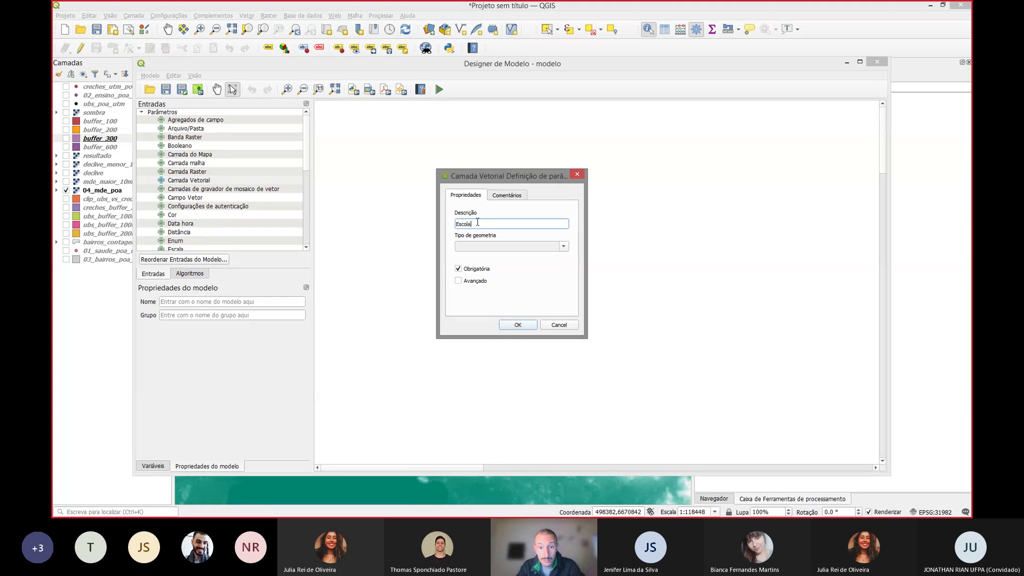
{"action": "type", "text": "s"}
{"action": "left_click", "coordinate": [563, 246]}
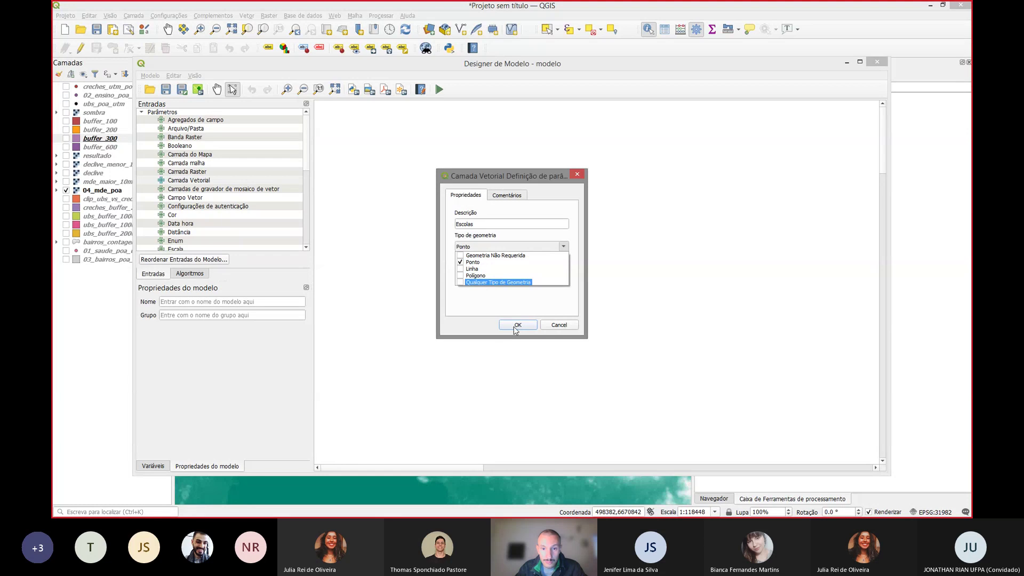
{"action": "left_click", "coordinate": [511, 309]}
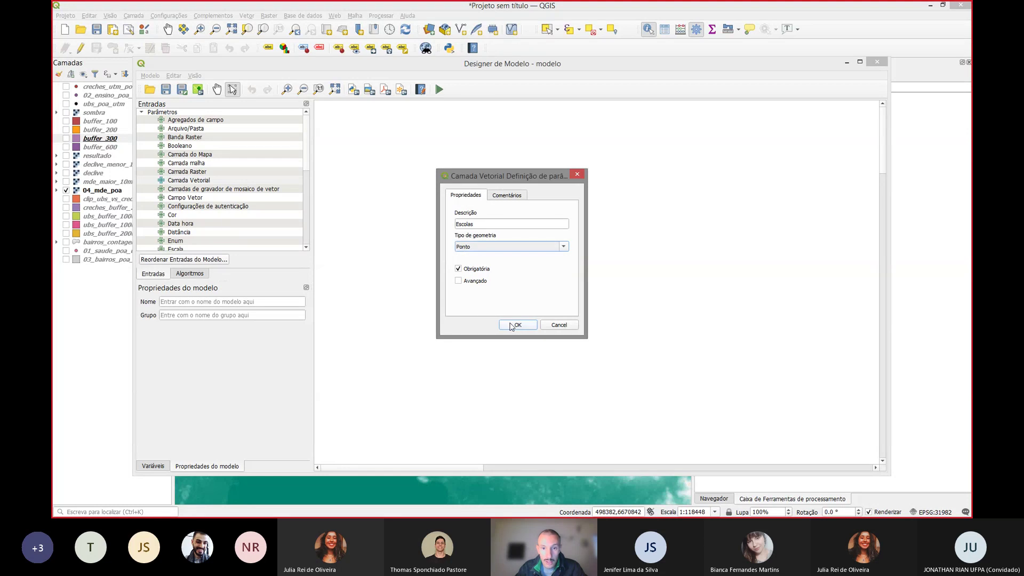
{"action": "left_click", "coordinate": [512, 325]}
{"action": "left_click_drag", "start_coordinate": [374, 138], "coordinate": [403, 142]}
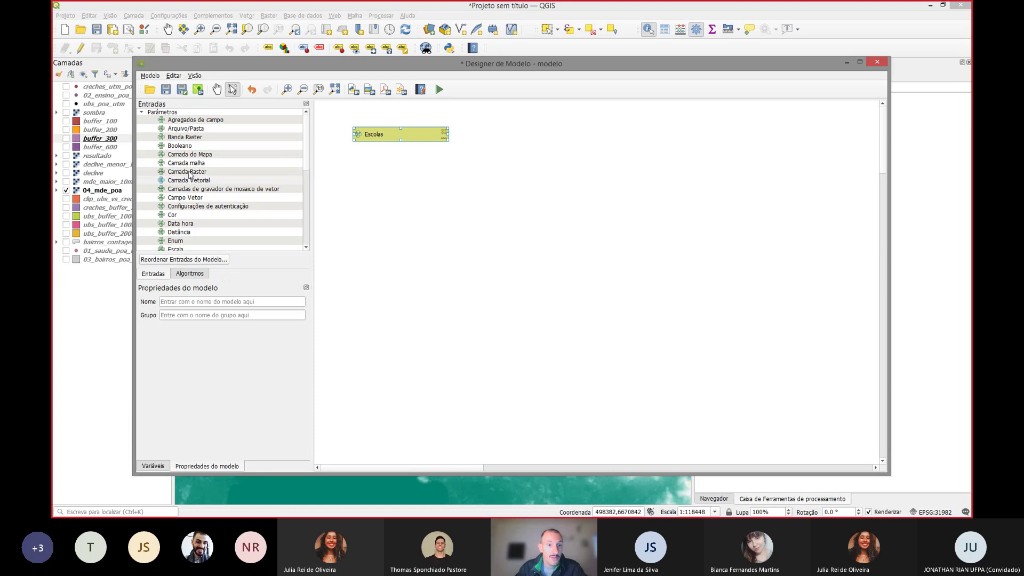
Step: Add a second vector layer input described as Ubs with geometry type Ponto, and place it below Escolas
{"action": "left_click_drag", "start_coordinate": [188, 180], "coordinate": [377, 211]}
{"action": "left_click", "coordinate": [501, 225]}
{"action": "type", "text": "Ubs"}
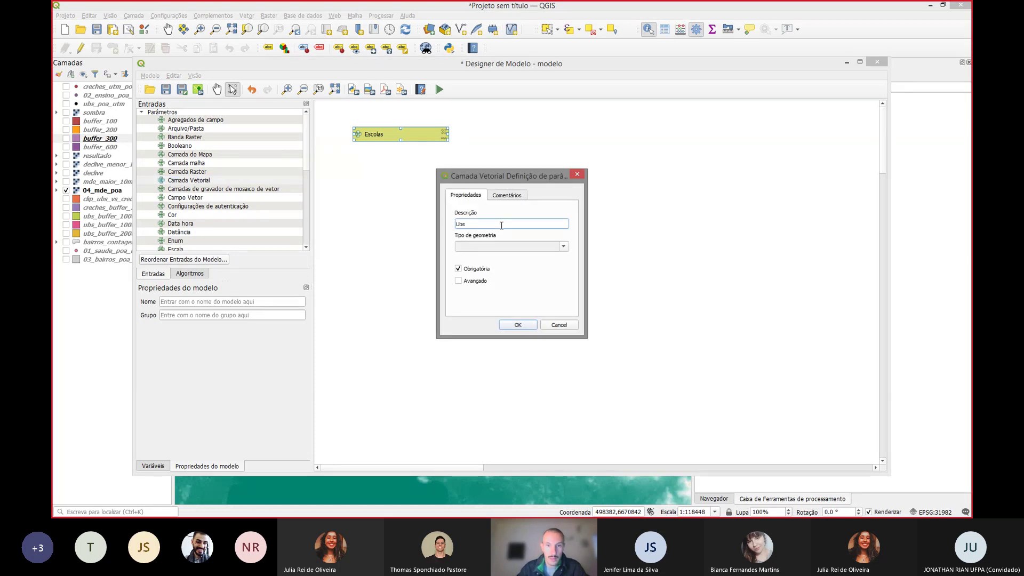
{"action": "left_click", "coordinate": [563, 246]}
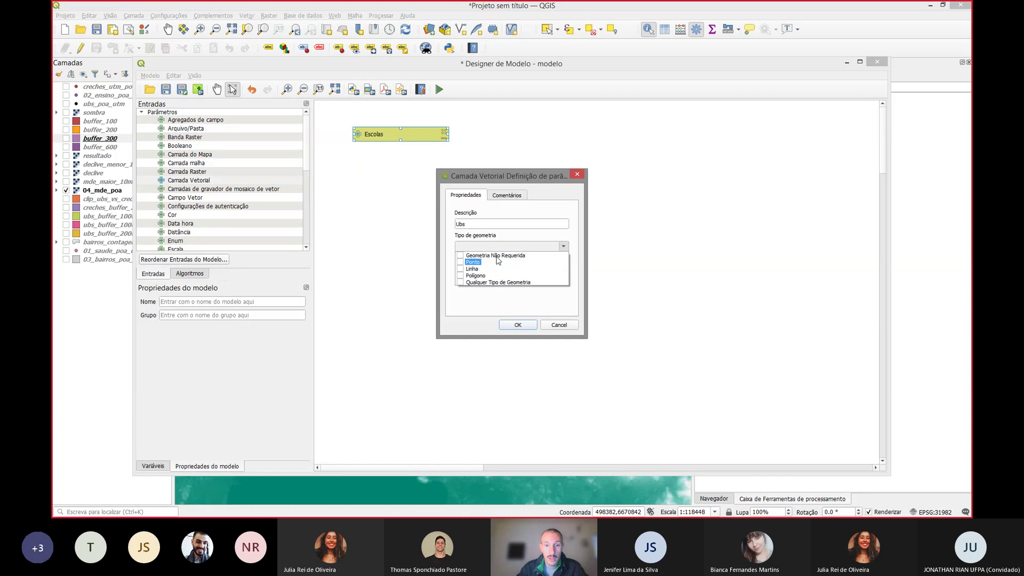
{"action": "left_click", "coordinate": [472, 262]}
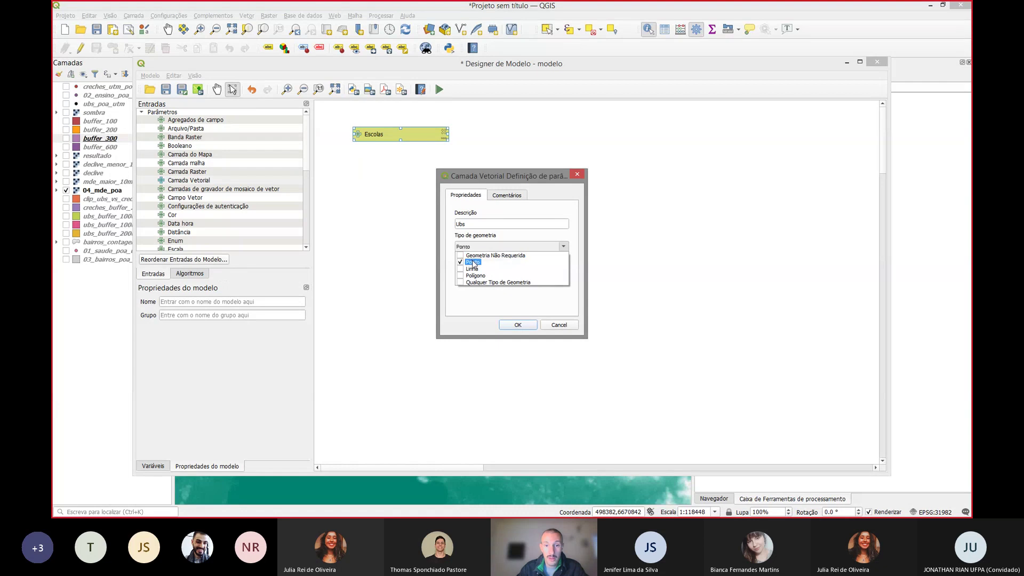
{"action": "left_click", "coordinate": [517, 324]}
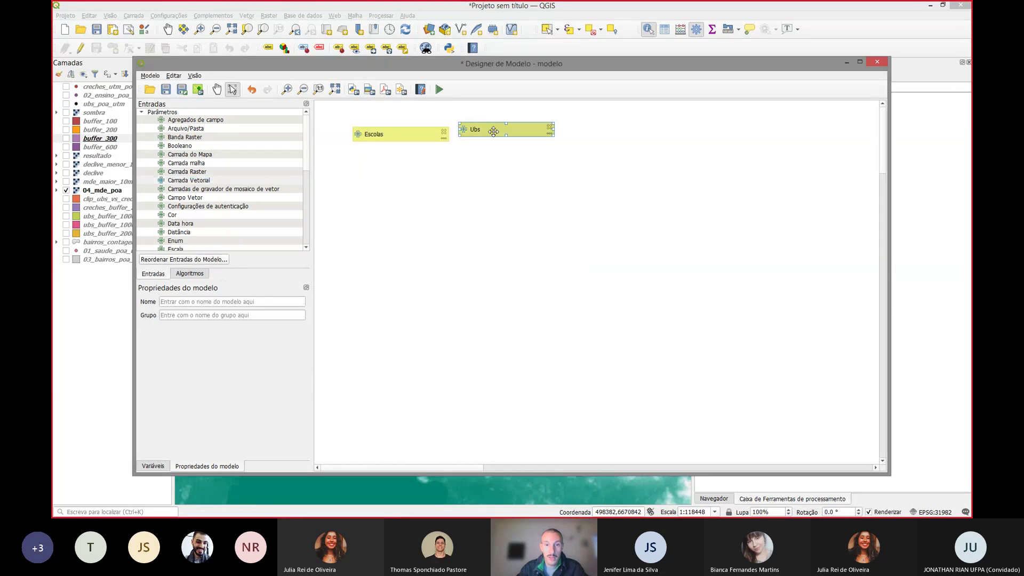
{"action": "left_click_drag", "start_coordinate": [483, 136], "coordinate": [384, 205]}
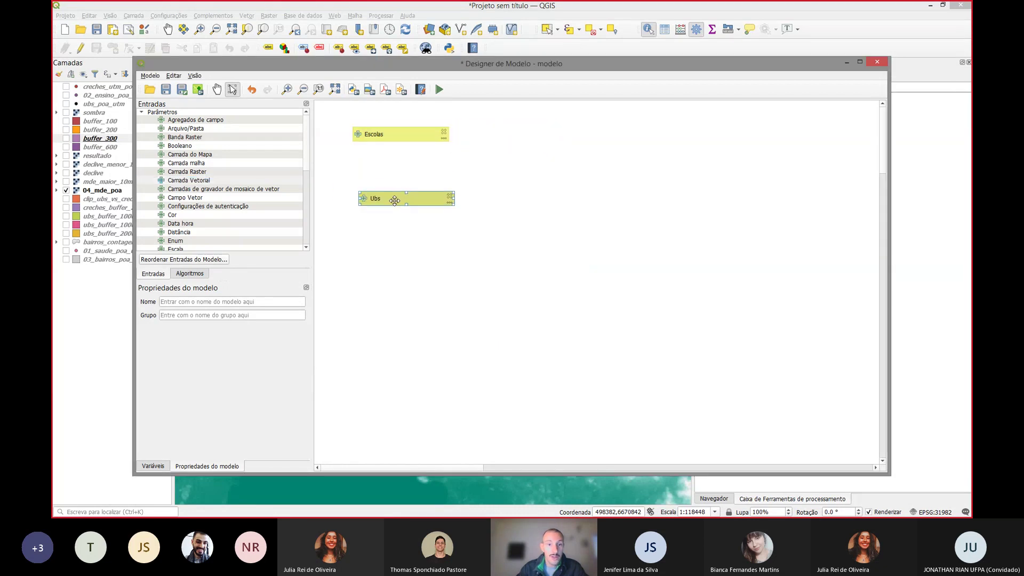
Step: Search the model's algorithms for "buff" and add the Amortecedor algorithm to the canvas
{"action": "left_click", "coordinate": [202, 278]}
{"action": "left_click", "coordinate": [168, 114]}
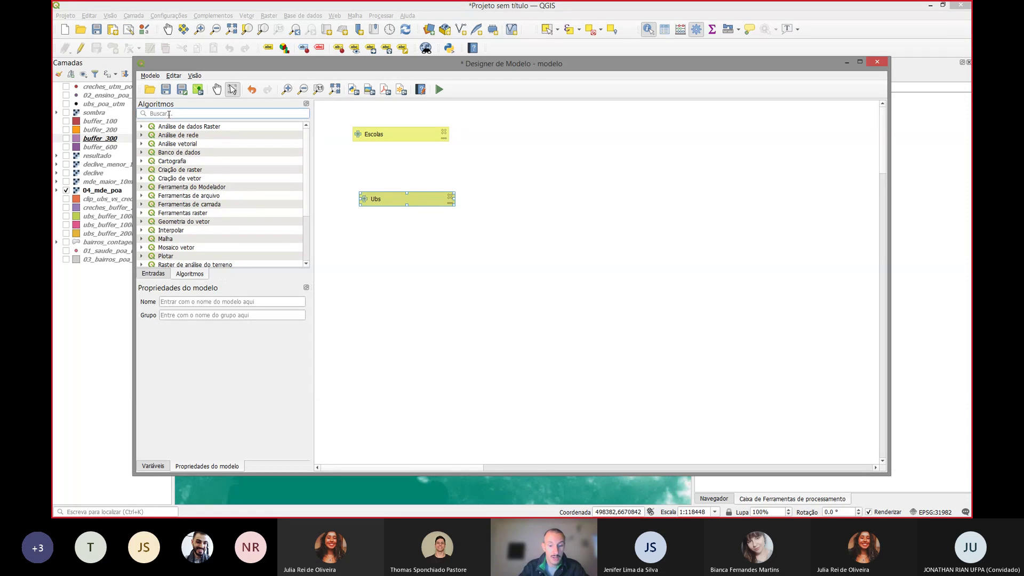
{"action": "type", "text": "buff"}
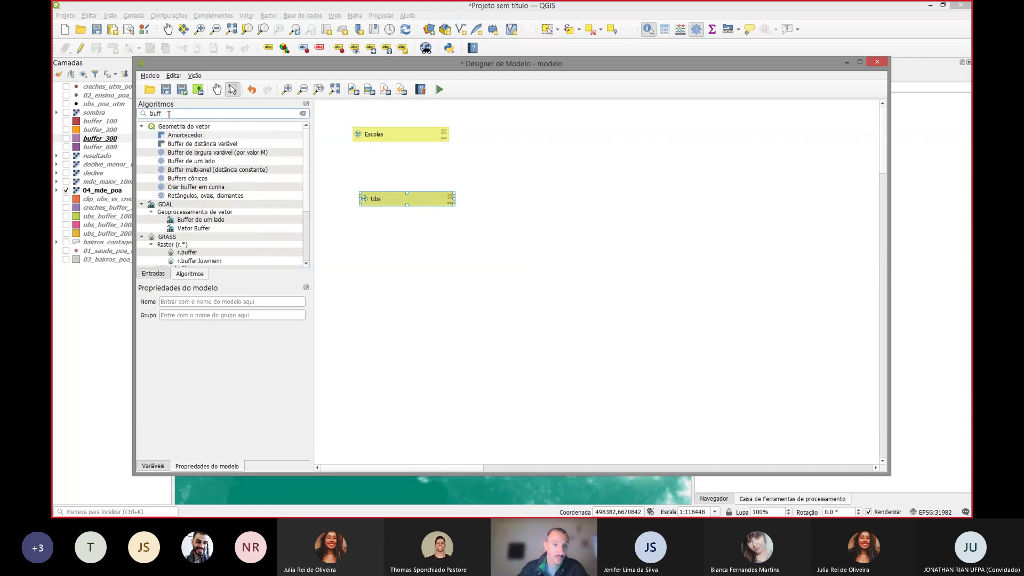
{"action": "left_click_drag", "start_coordinate": [185, 135], "coordinate": [686, 128]}
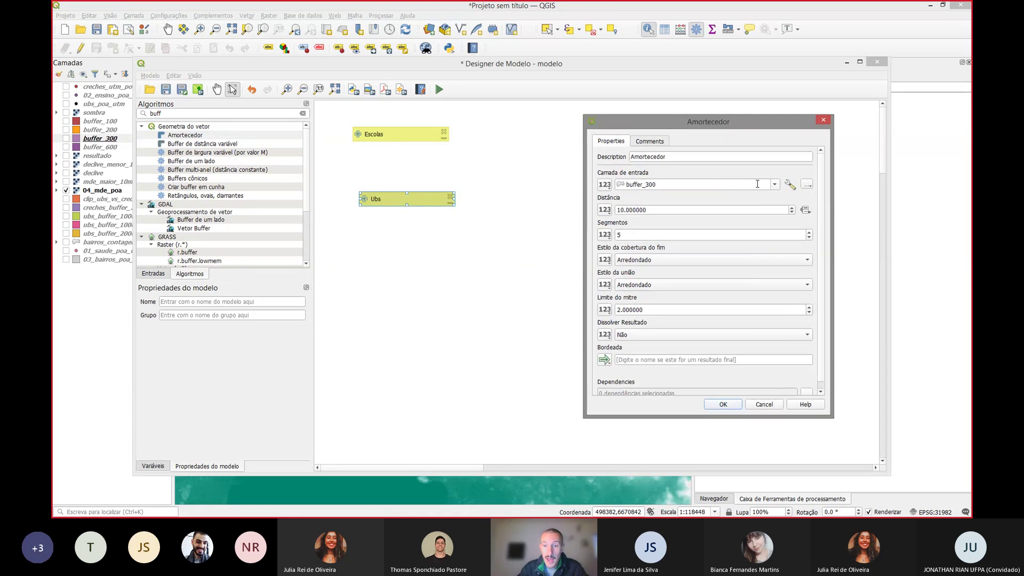
{"action": "left_click", "coordinate": [775, 184]}
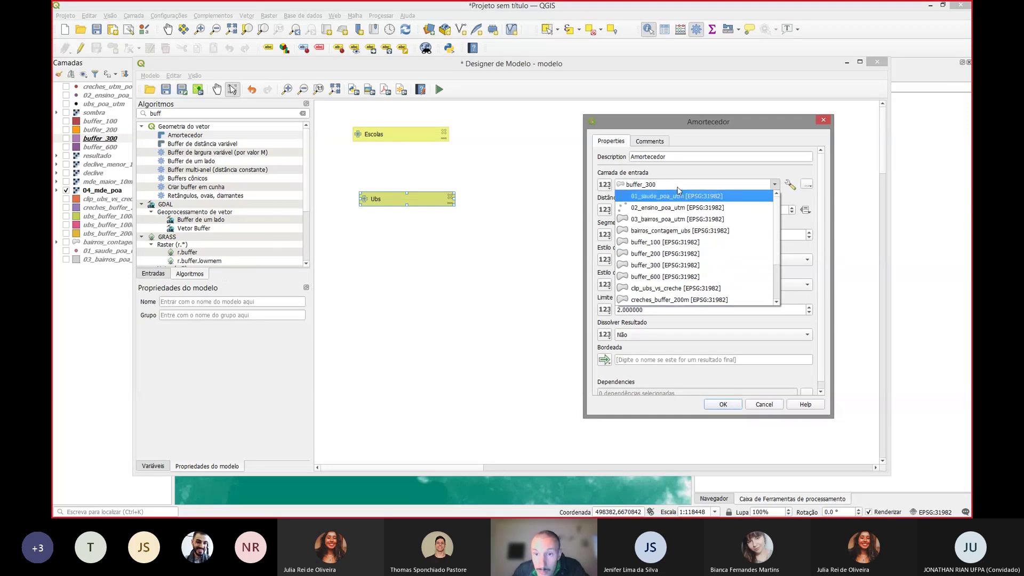
{"action": "scroll", "coordinate": [696, 231], "scroll_direction": "down", "scroll_amount": 2}
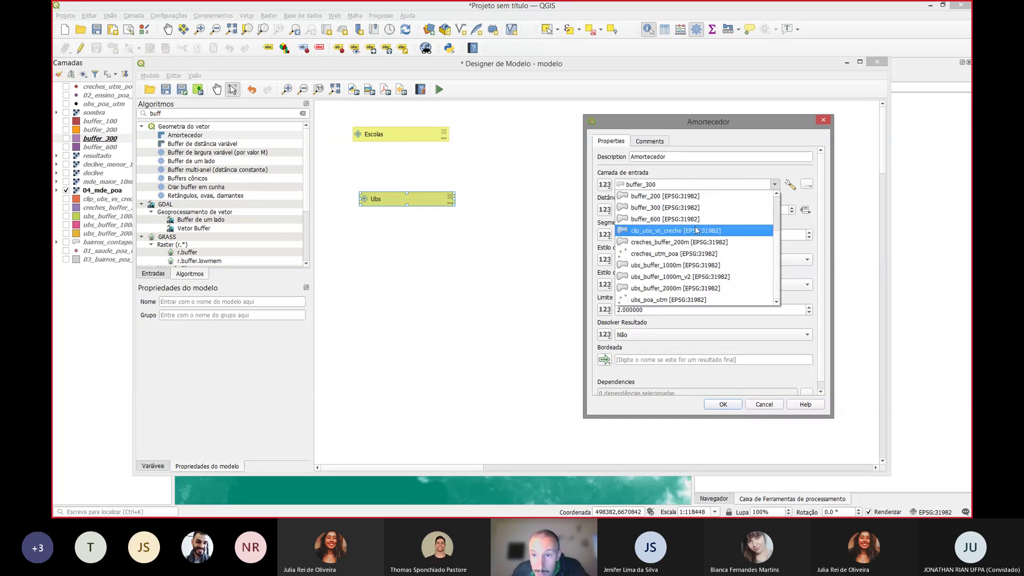
{"action": "key", "text": "Escape"}
{"action": "left_click", "coordinate": [806, 184]}
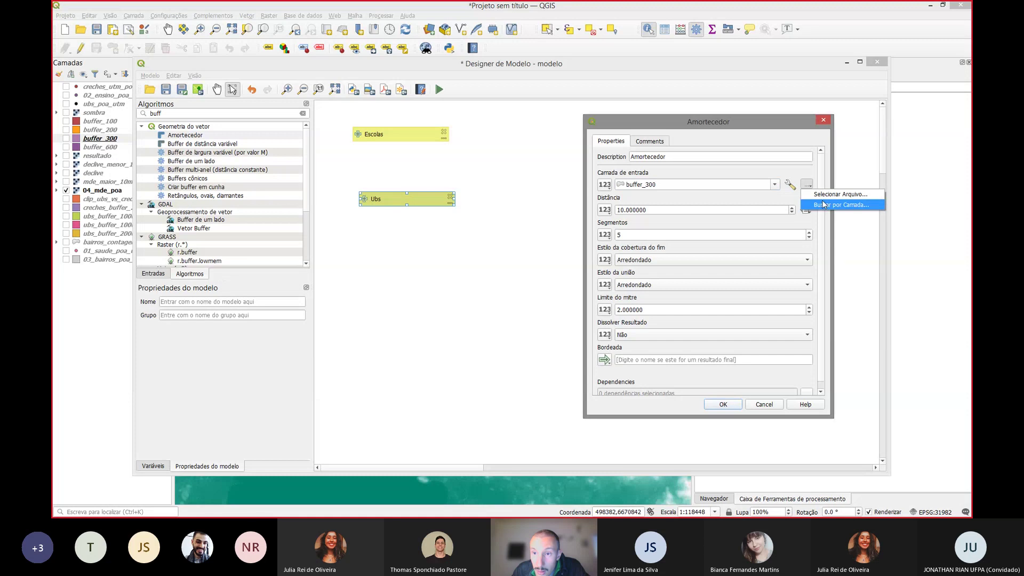
Step: Set the Amortecedor's input layer to the model input Escolas, and place its box beside the input boxes
{"action": "left_click", "coordinate": [611, 187]}
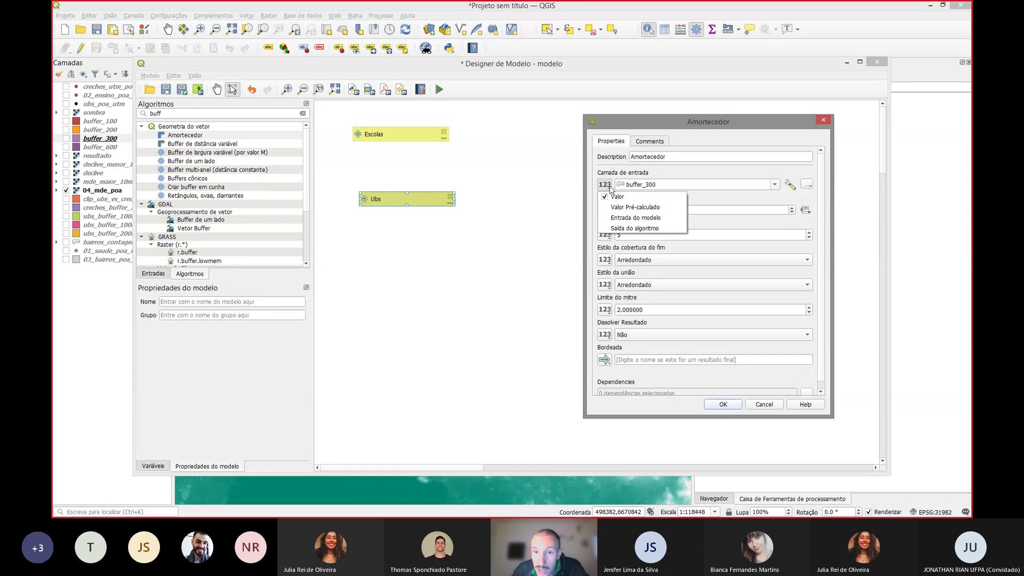
{"action": "left_click", "coordinate": [634, 218]}
{"action": "left_click", "coordinate": [707, 190]}
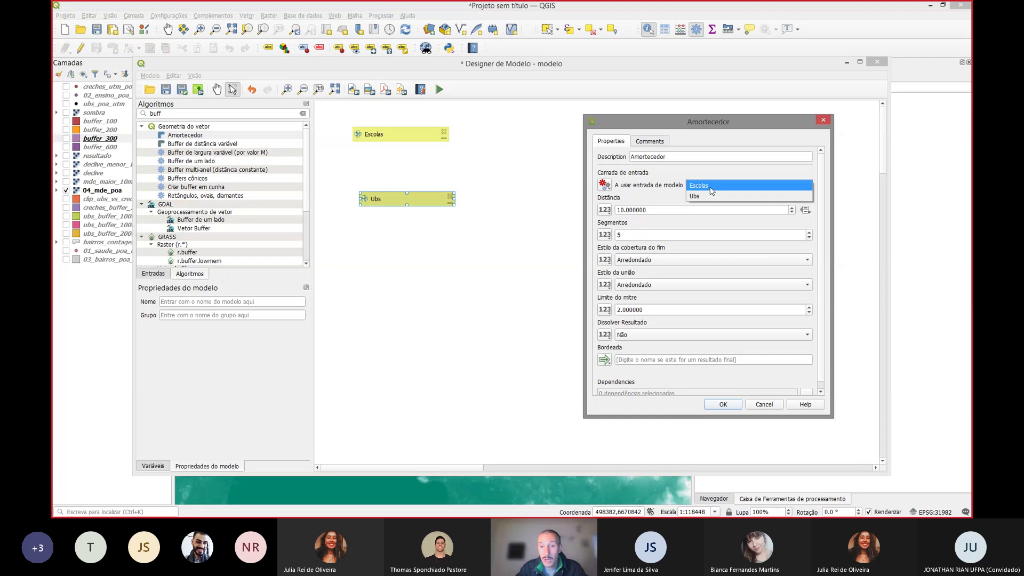
{"action": "left_click", "coordinate": [712, 187]}
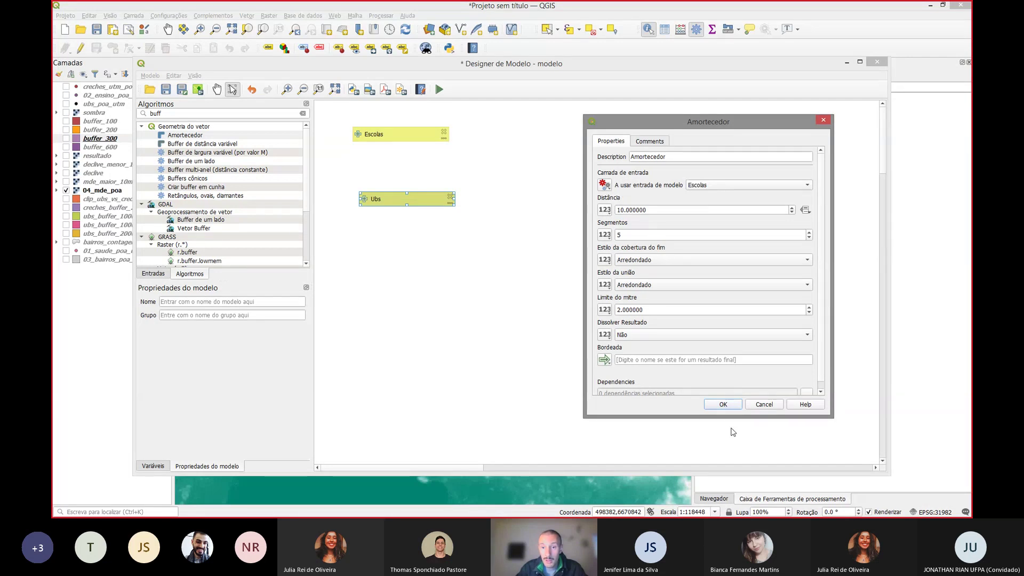
{"action": "left_click", "coordinate": [731, 406]}
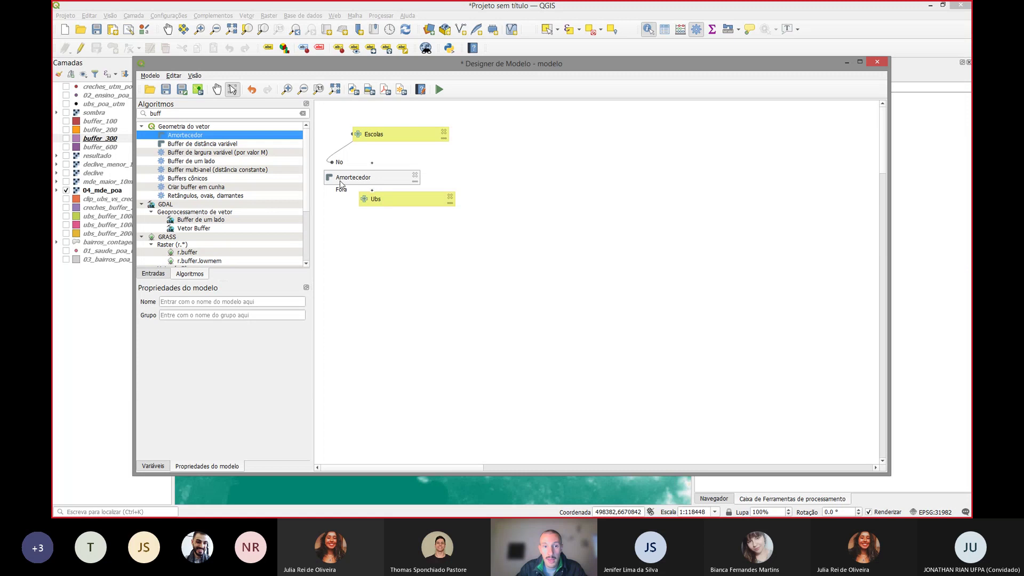
{"action": "left_click_drag", "start_coordinate": [348, 178], "coordinate": [541, 172]}
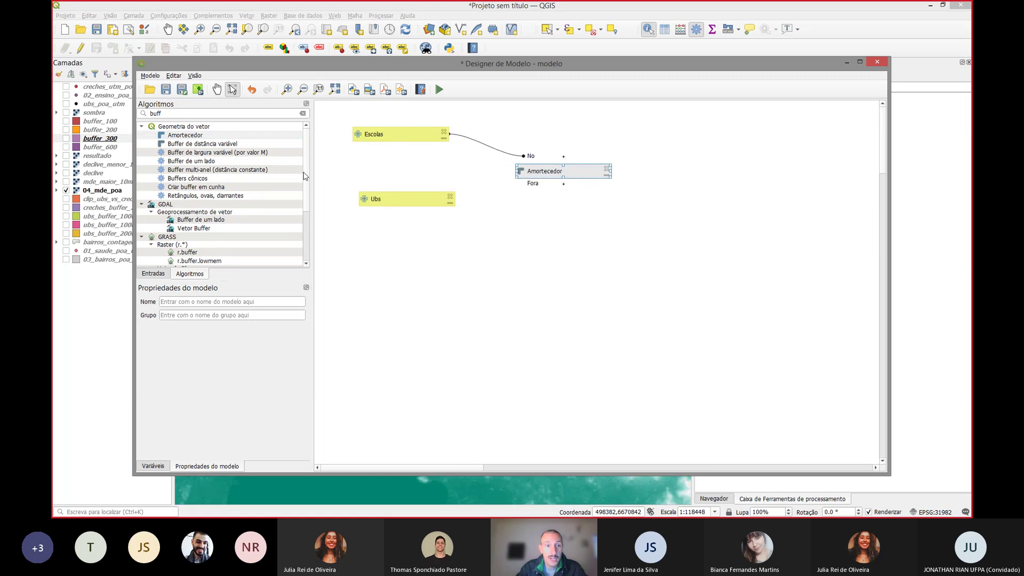
Step: Add a second Amortecedor using model input Ubs with a distance of 1000, and place it below the first one
{"action": "double_click", "coordinate": [181, 135]}
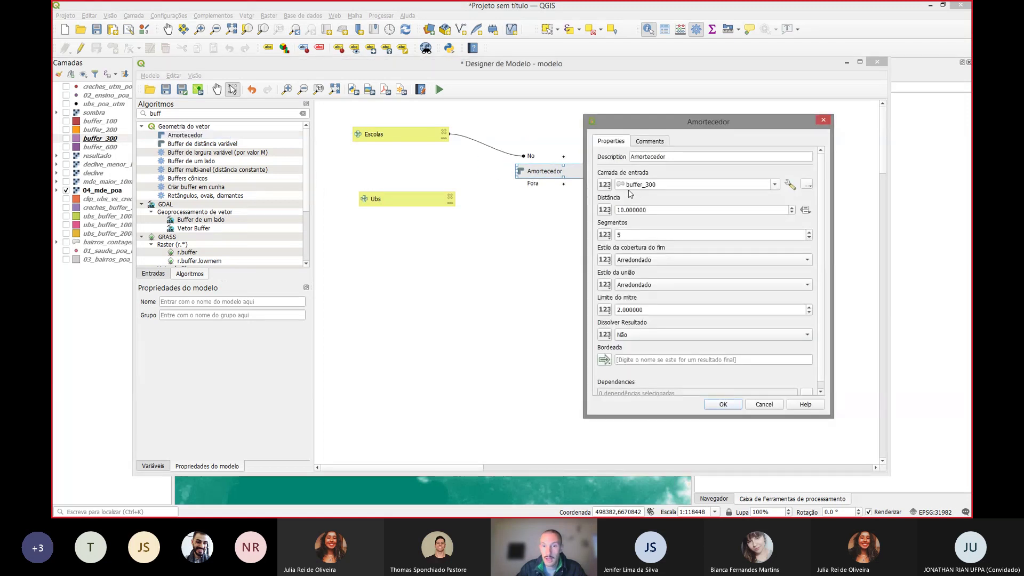
{"action": "left_click", "coordinate": [604, 186]}
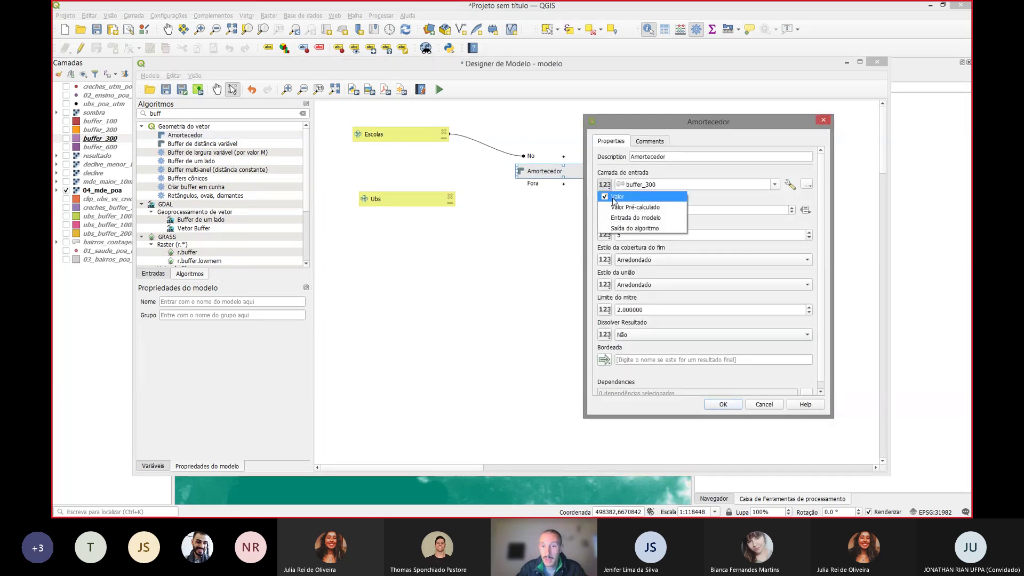
{"action": "left_click", "coordinate": [635, 217]}
{"action": "left_click", "coordinate": [705, 188]}
{"action": "left_click", "coordinate": [712, 194]}
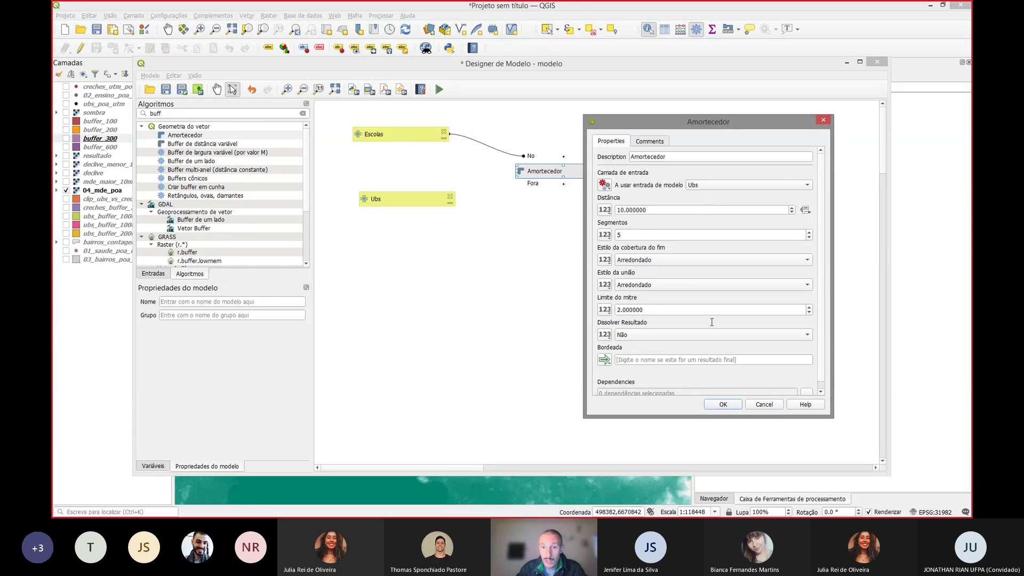
{"action": "left_click", "coordinate": [623, 212]}
{"action": "type", "text": "00"}
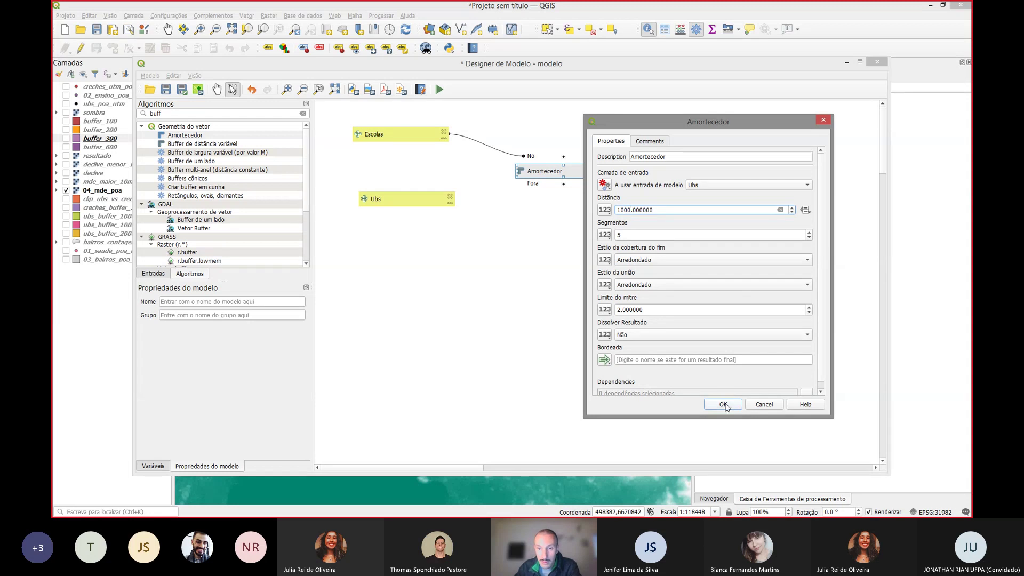
{"action": "left_click", "coordinate": [723, 404]}
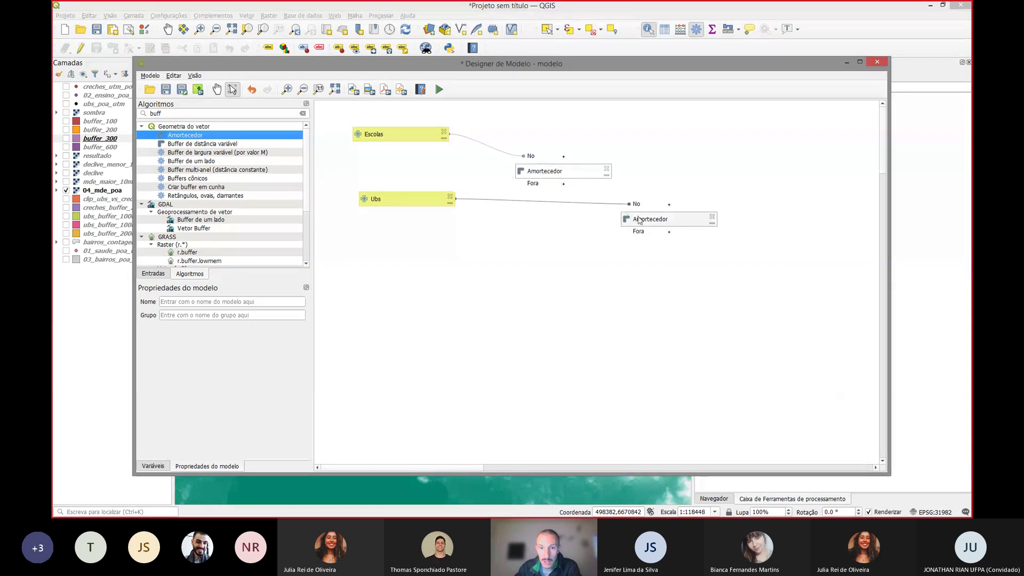
{"action": "left_click_drag", "start_coordinate": [640, 221], "coordinate": [540, 232]}
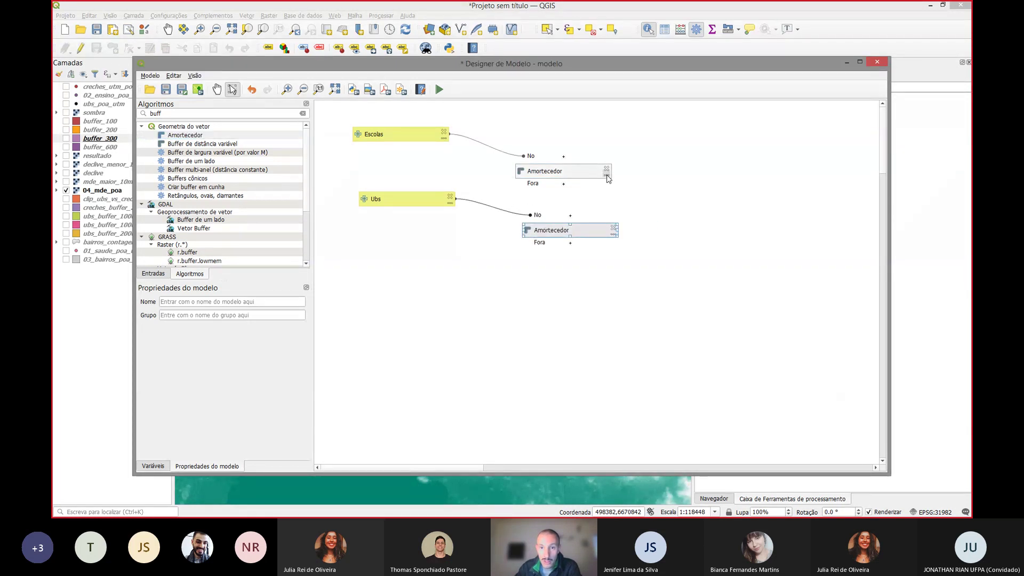
Step: Set the distance of the Escolas Amortecedor to 100 and align its box above the Ubs one
{"action": "left_click", "coordinate": [607, 176]}
{"action": "left_click", "coordinate": [629, 211]}
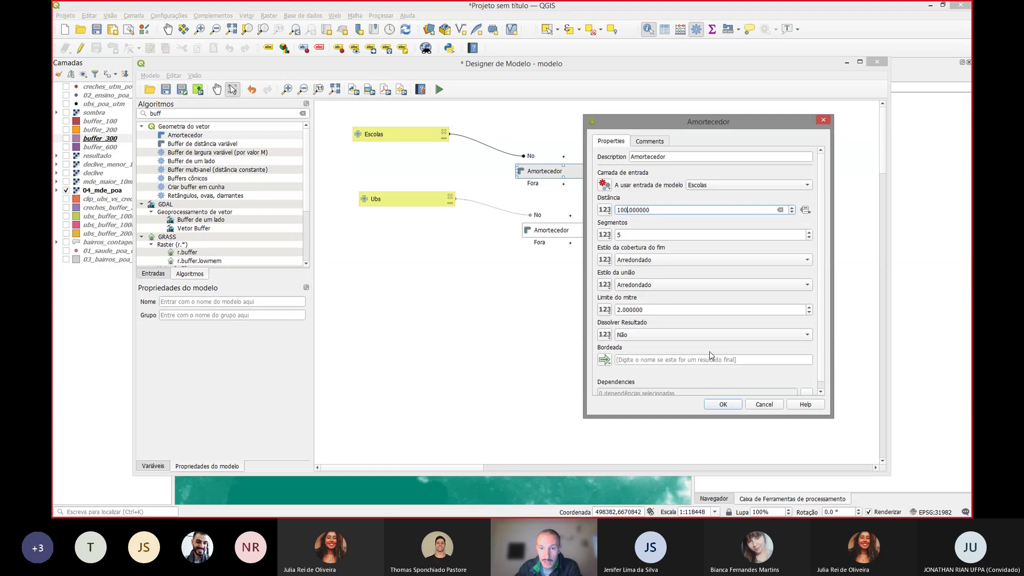
{"action": "left_click", "coordinate": [723, 405]}
{"action": "left_click_drag", "start_coordinate": [539, 173], "coordinate": [549, 172]}
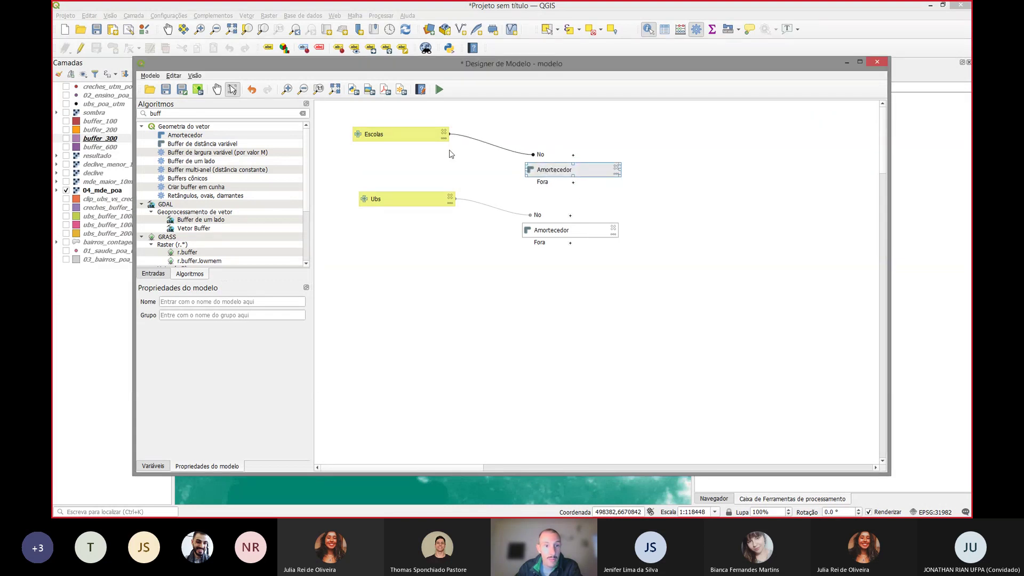
Step: Change the descriptions of the two buffer algorithms to Amortecedor Escolas and Amortecedor Ubs
{"action": "double_click", "coordinate": [615, 173]}
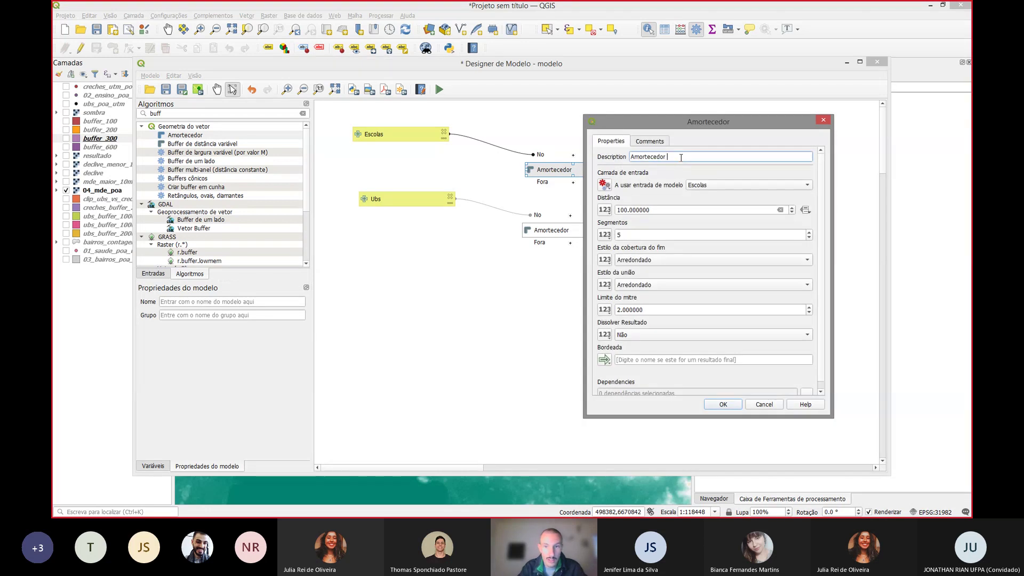
{"action": "type", "text": "Escolas"}
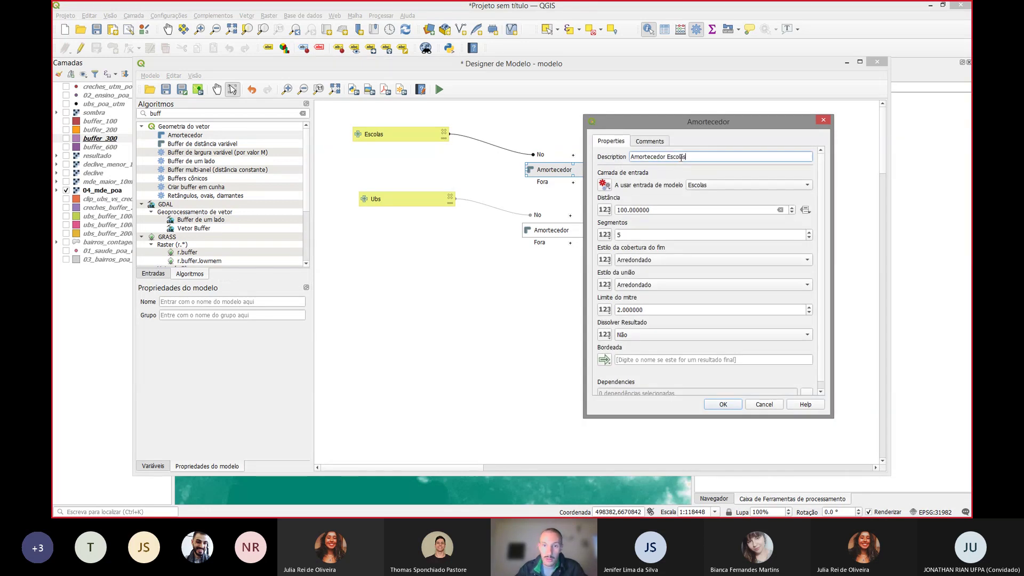
{"action": "left_click", "coordinate": [739, 402]}
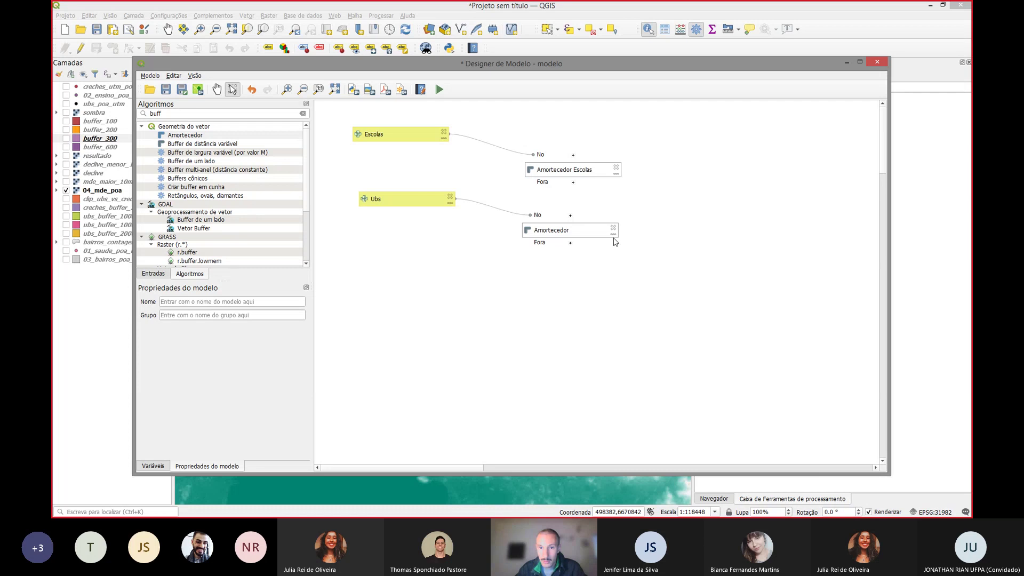
{"action": "double_click", "coordinate": [613, 235]}
{"action": "left_click", "coordinate": [681, 156]}
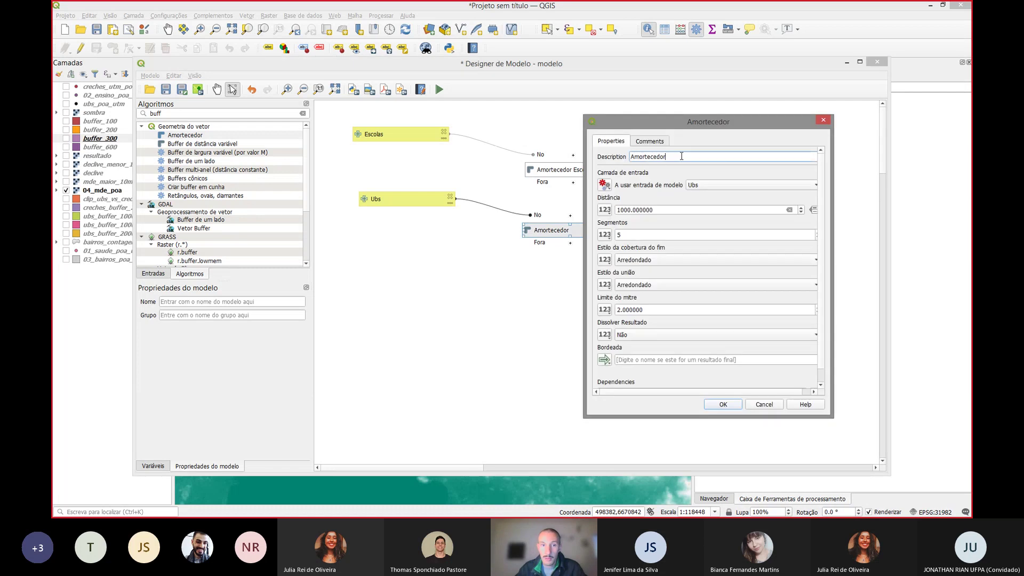
{"action": "type", "text": "Ubs"}
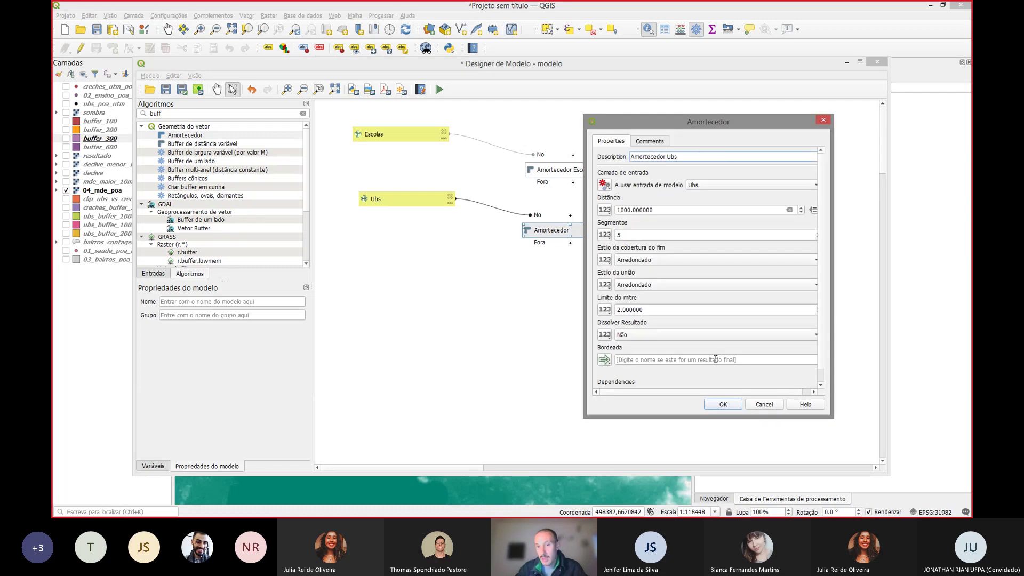
{"action": "left_click", "coordinate": [731, 404]}
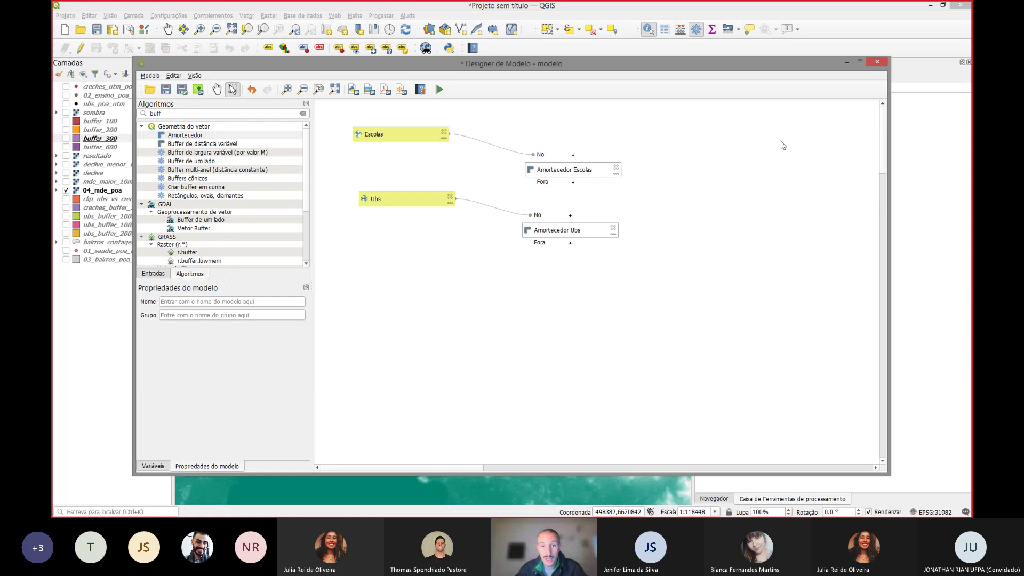
Step: Search the model's algorithms for "clip" and add the vector overlay algorithm Recortar
{"action": "key", "text": "BackSpace"}
{"action": "key", "text": "BackSpace"}
{"action": "key", "text": "BackSpace"}
{"action": "key", "text": "BackSpace"}
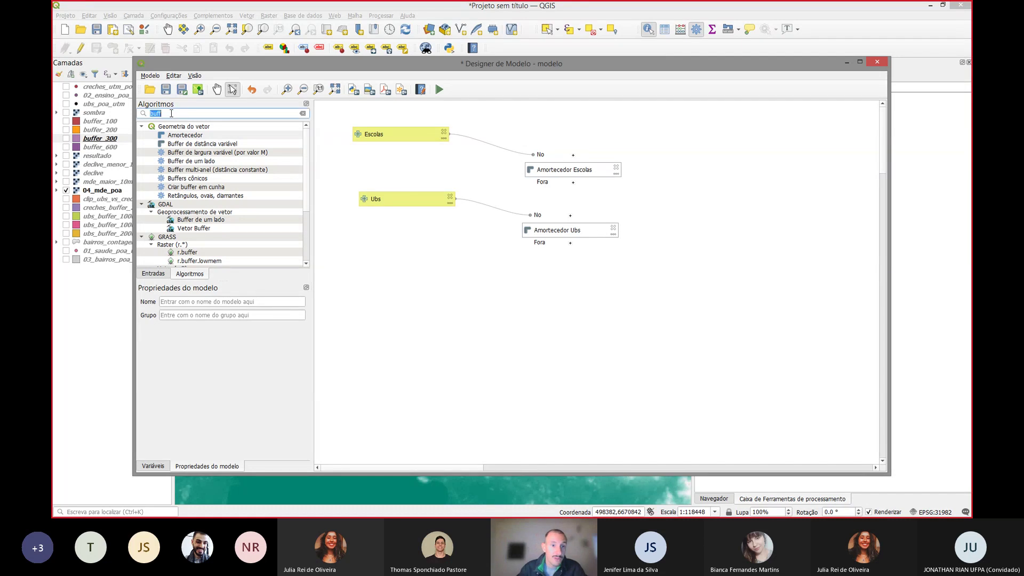
{"action": "type", "text": "d"}
{"action": "key", "text": "BackSpace"}
{"action": "type", "text": "clip"}
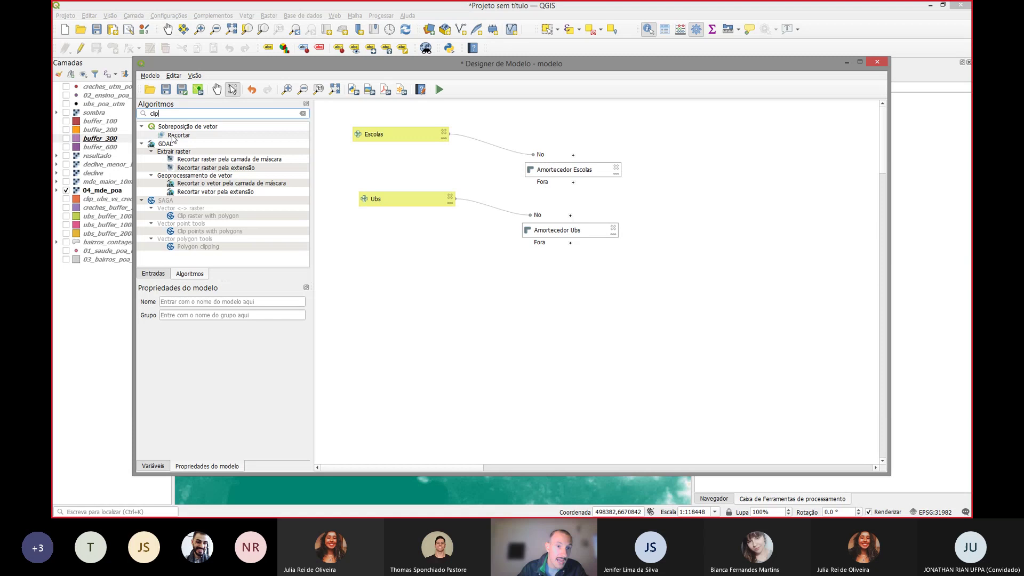
{"action": "double_click", "coordinate": [176, 135]}
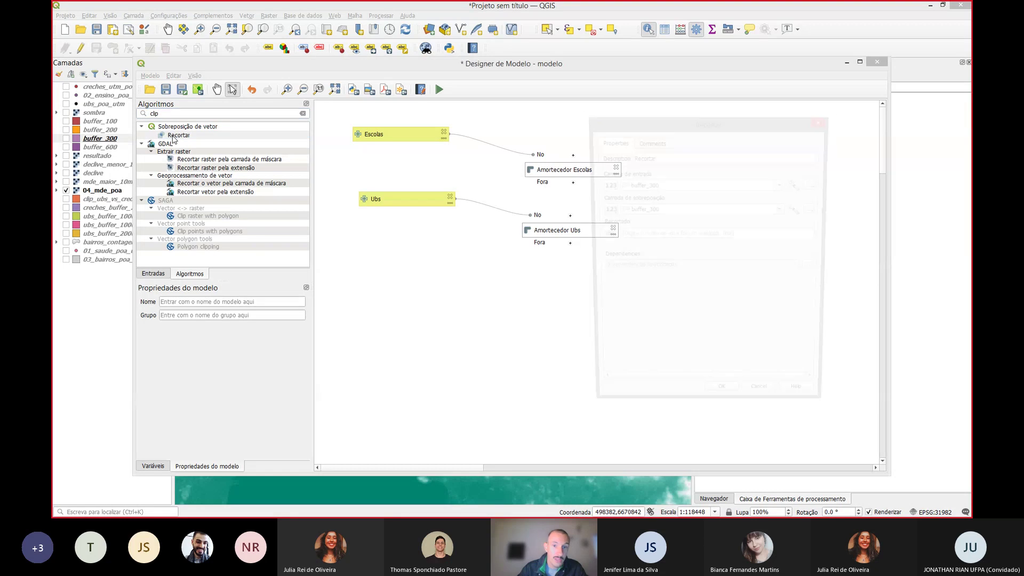
Step: Set Recortar's input layer to the Amortecedor Escolas output and its overlay layer to the Amortecedor Ubs output
{"action": "left_click", "coordinate": [602, 187]}
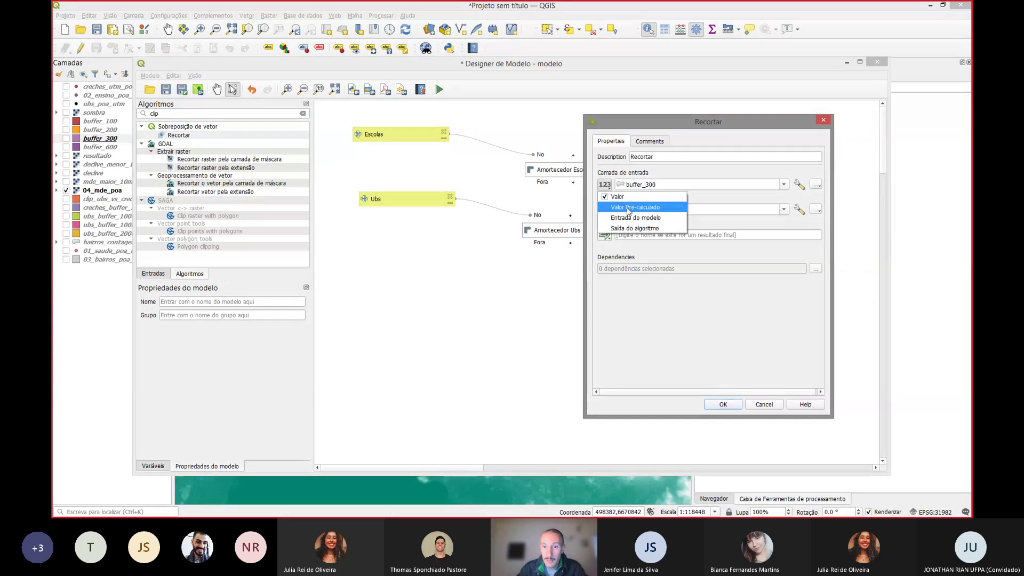
{"action": "left_click", "coordinate": [643, 230]}
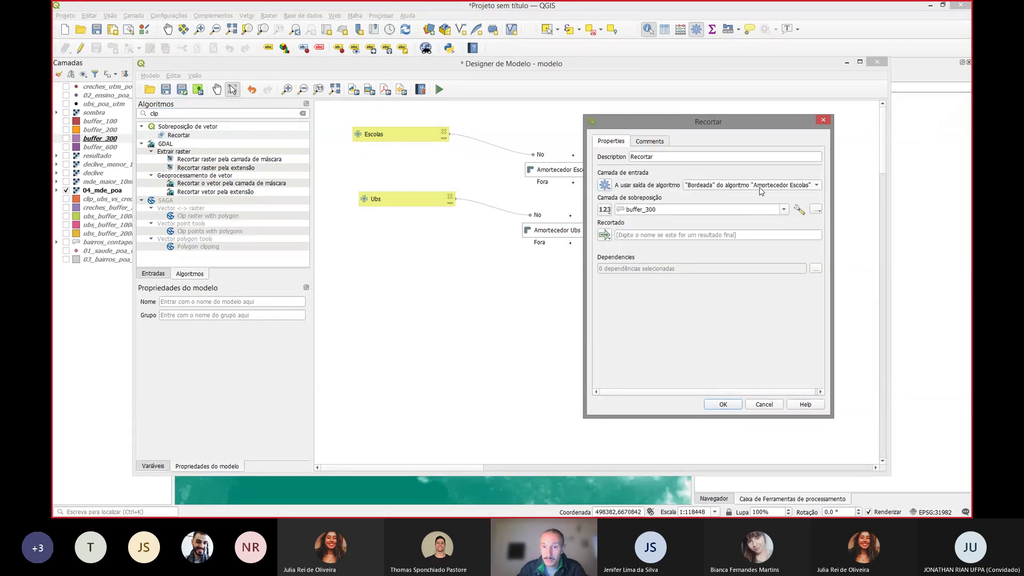
{"action": "left_click", "coordinate": [605, 209]}
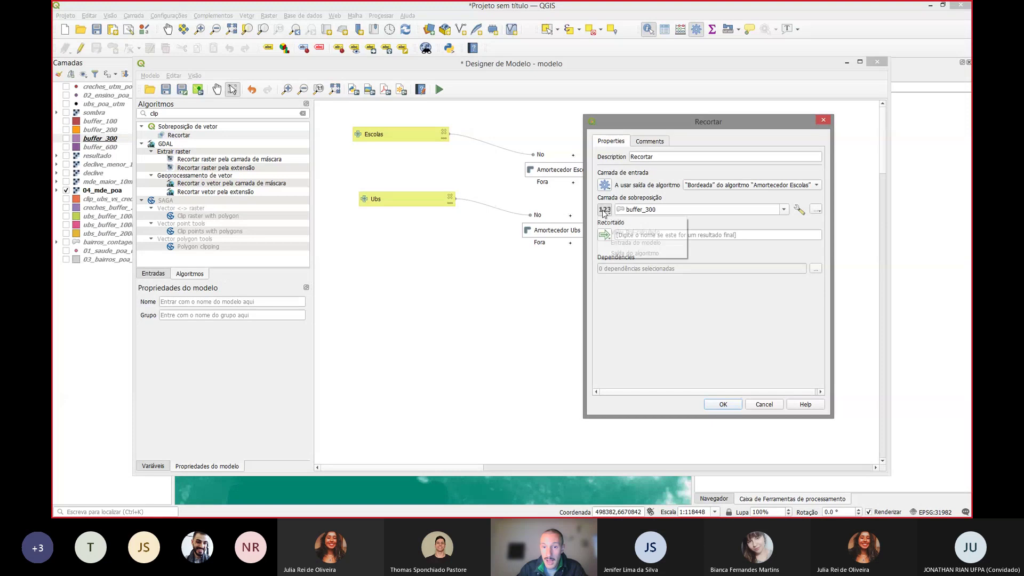
{"action": "left_click", "coordinate": [624, 241]}
{"action": "left_click", "coordinate": [604, 209]}
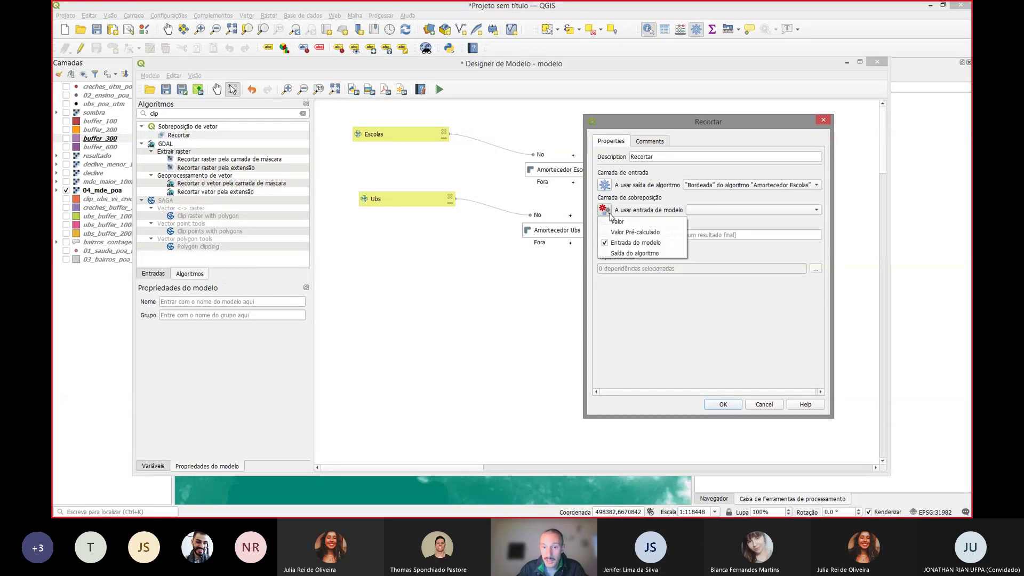
{"action": "left_click", "coordinate": [640, 253]}
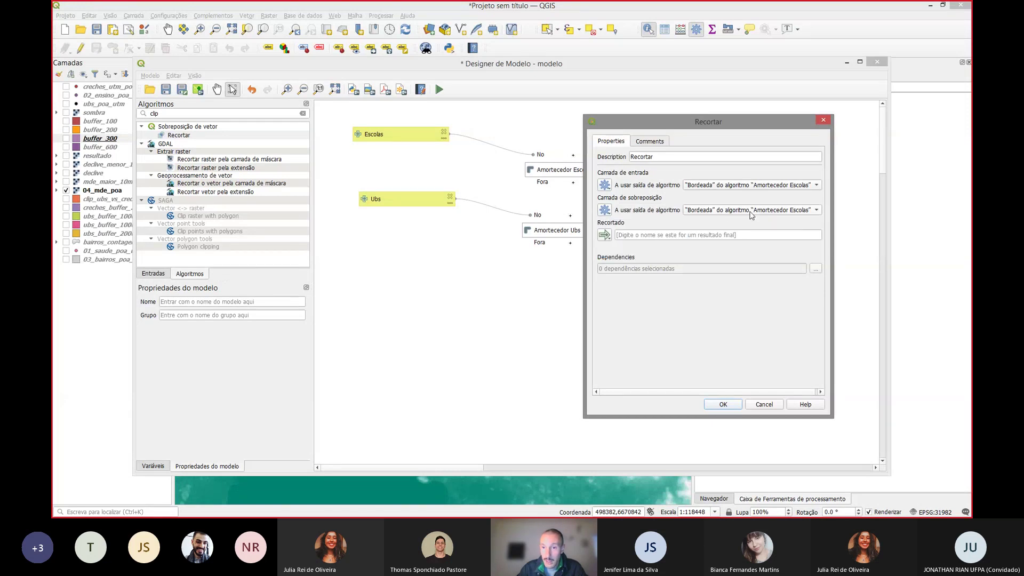
{"action": "left_click", "coordinate": [751, 212]}
{"action": "left_click", "coordinate": [772, 223]}
Step: Name Recortar's final output Clip and arrange the Recortar and Clip boxes beside the buffer boxes
{"action": "left_click", "coordinate": [687, 235]}
{"action": "type", "text": "Clip"}
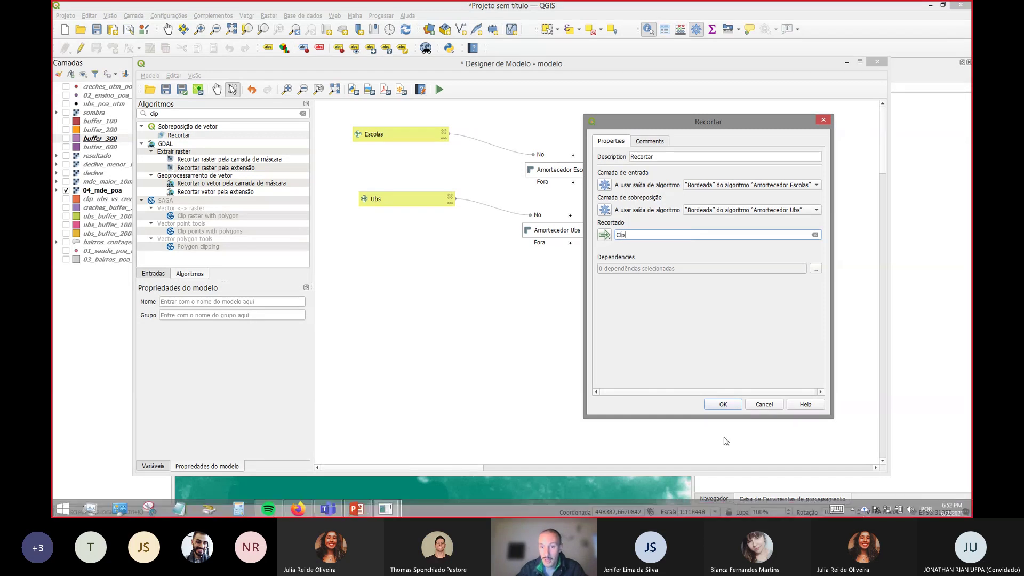
{"action": "left_click", "coordinate": [723, 405]}
{"action": "left_click_drag", "start_coordinate": [681, 277], "coordinate": [719, 230]}
{"action": "left_click_drag", "start_coordinate": [765, 300], "coordinate": [806, 275]}
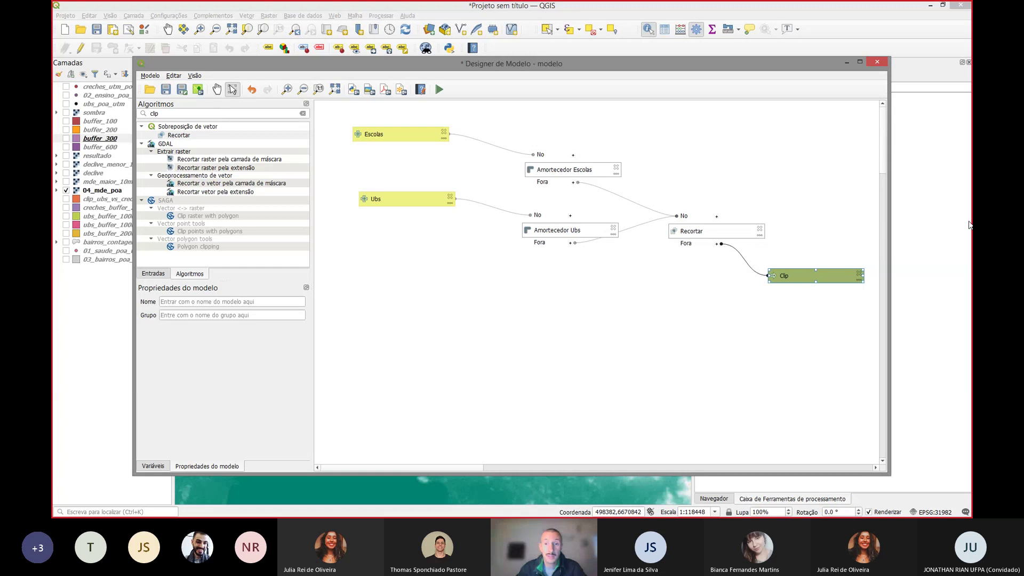
Step: Close the model designer, discarding the unsaved model, and return to the processing toolbox
{"action": "left_click", "coordinate": [877, 62]}
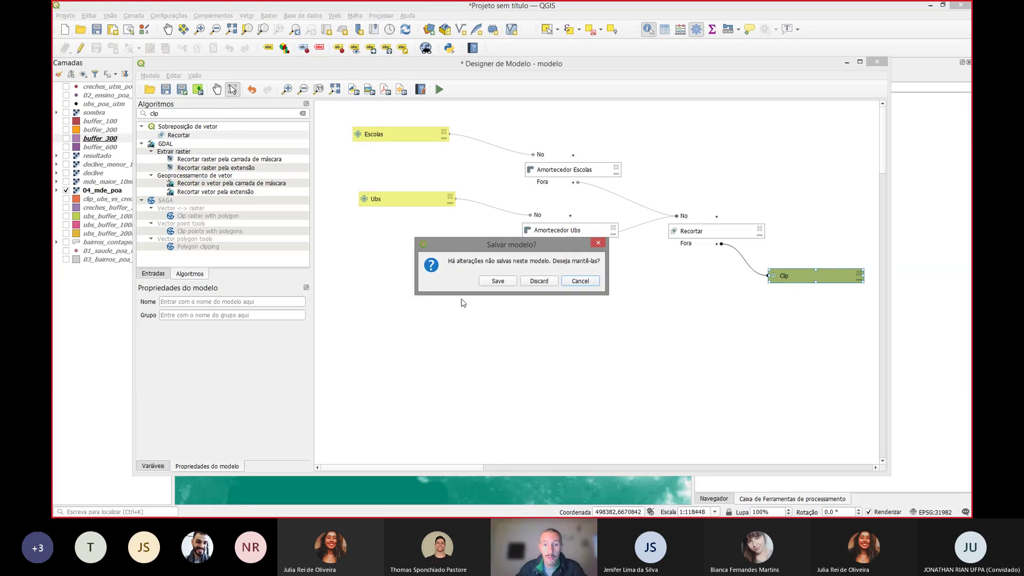
{"action": "left_click", "coordinate": [539, 281]}
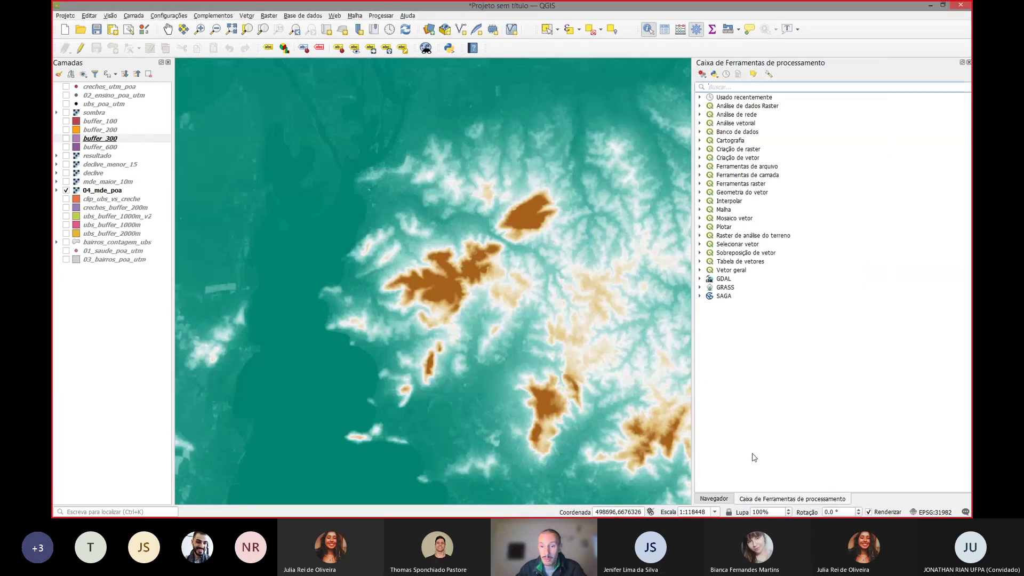
{"action": "left_click", "coordinate": [727, 499]}
{"action": "left_click", "coordinate": [748, 499]}
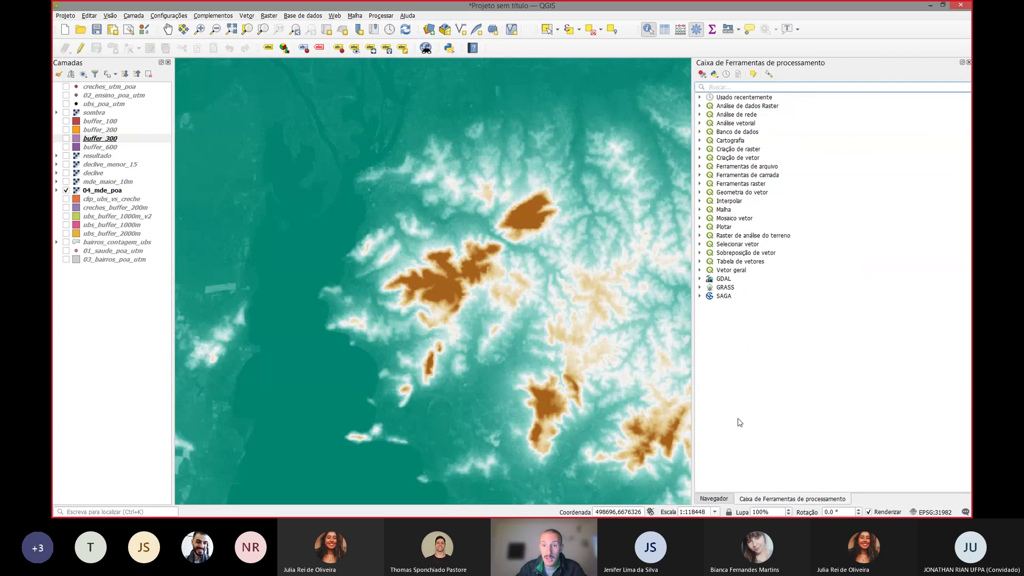
Step: Start opening an existing model and look for model files in the curso___2021 folder
{"action": "left_click", "coordinate": [703, 75]}
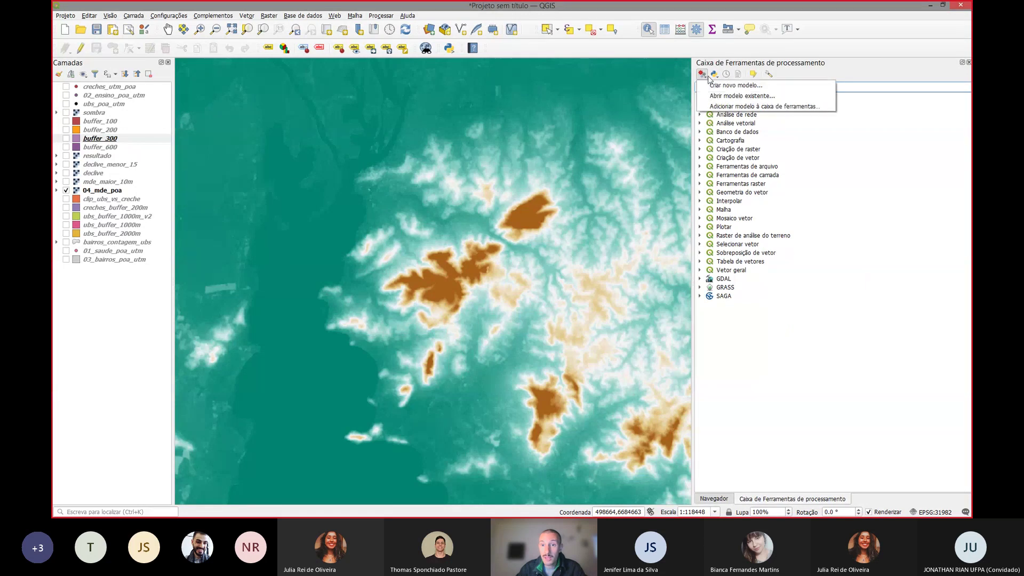
{"action": "left_click", "coordinate": [739, 96]}
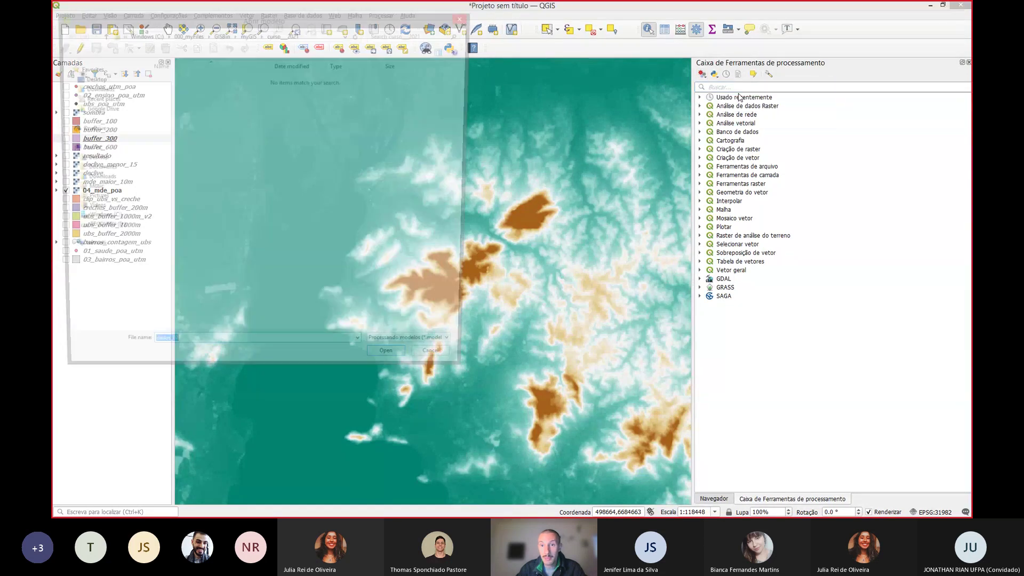
{"action": "left_click_drag", "start_coordinate": [186, 20], "coordinate": [326, 47]}
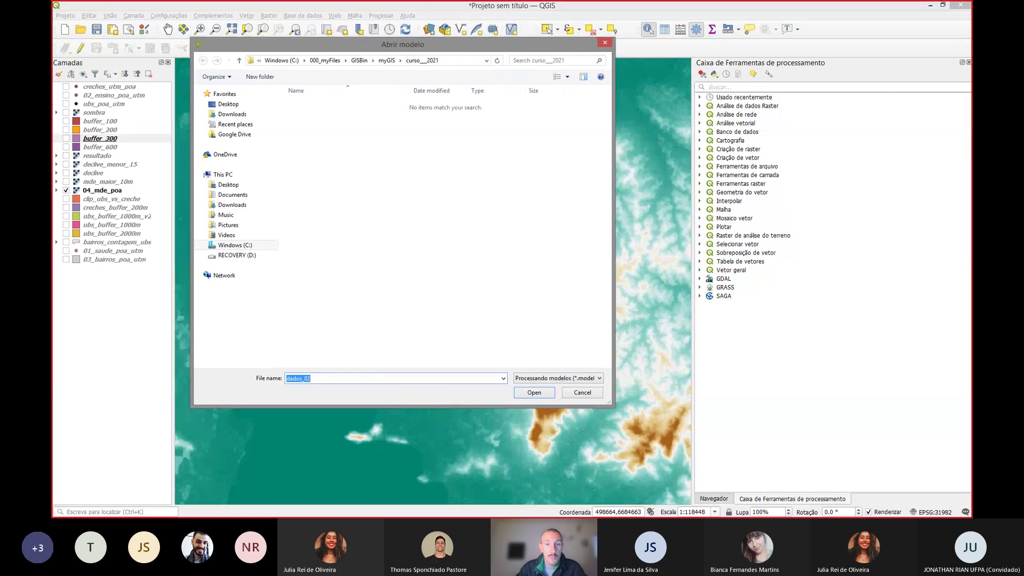
{"action": "left_click", "coordinate": [557, 378]}
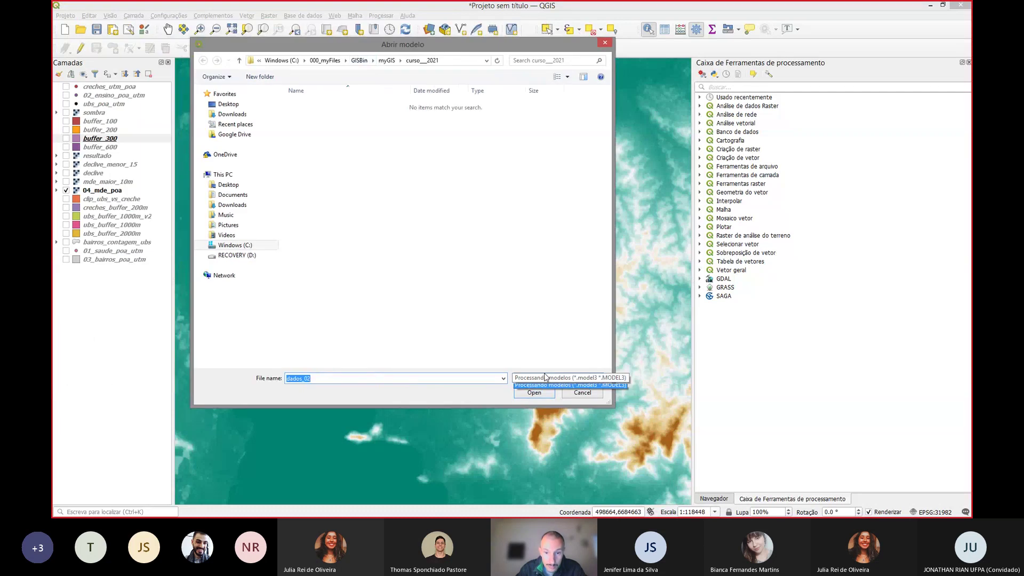
{"action": "left_click", "coordinate": [557, 388]}
{"action": "left_click", "coordinate": [387, 60]}
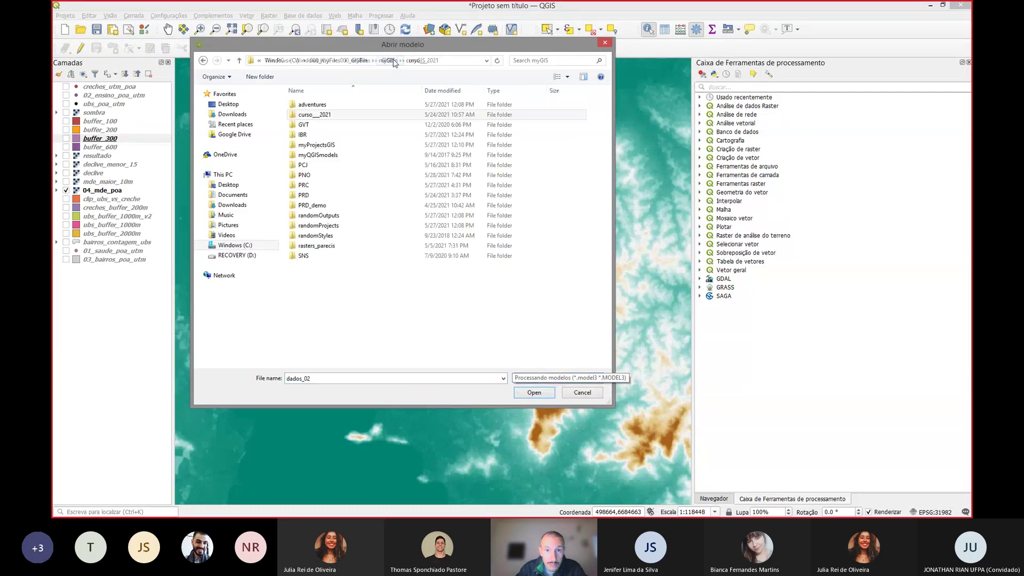
{"action": "double_click", "coordinate": [314, 115]}
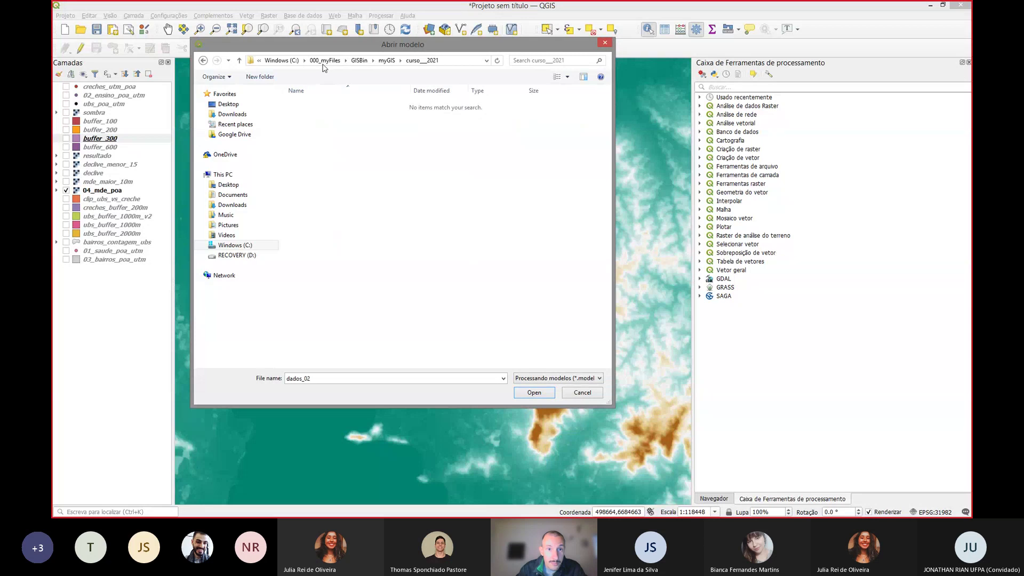
Step: Open exemplo_modelo.model3 from the desktop's myProjects folder, under 00_CursosQGIS/cursos/curso_2021_basico/dados_02
{"action": "left_click", "coordinate": [237, 106]}
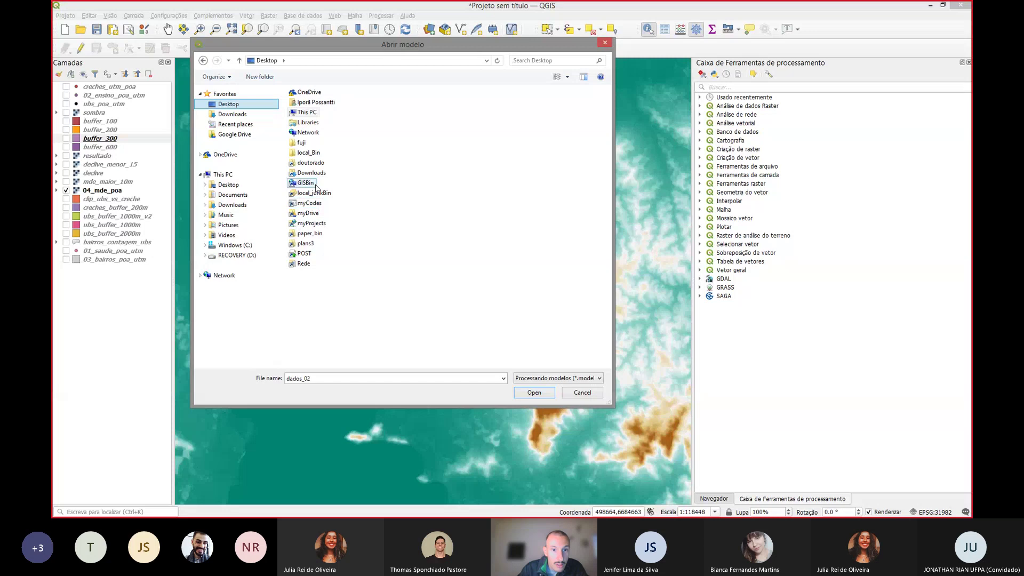
{"action": "double_click", "coordinate": [315, 224]}
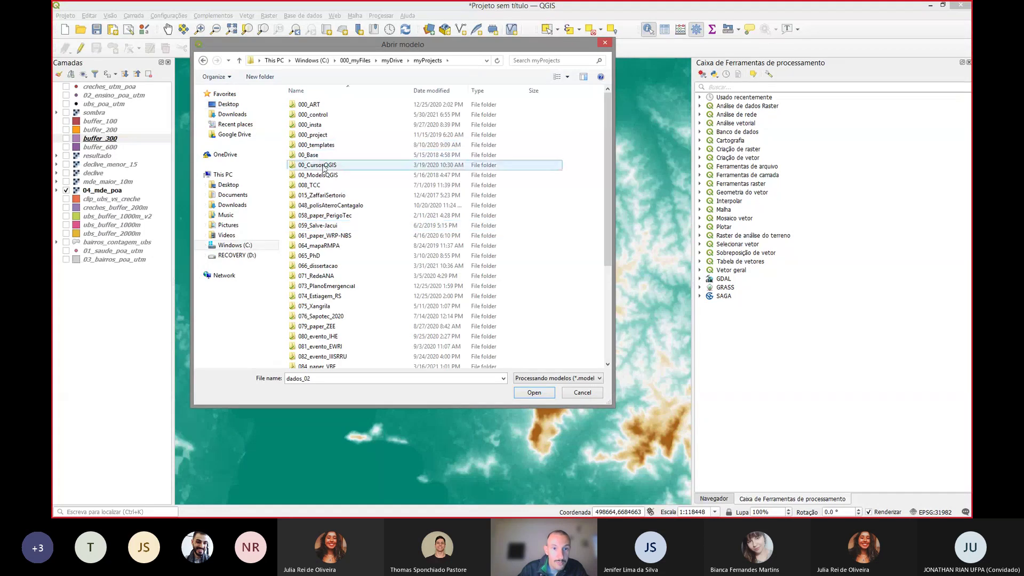
{"action": "double_click", "coordinate": [325, 166]}
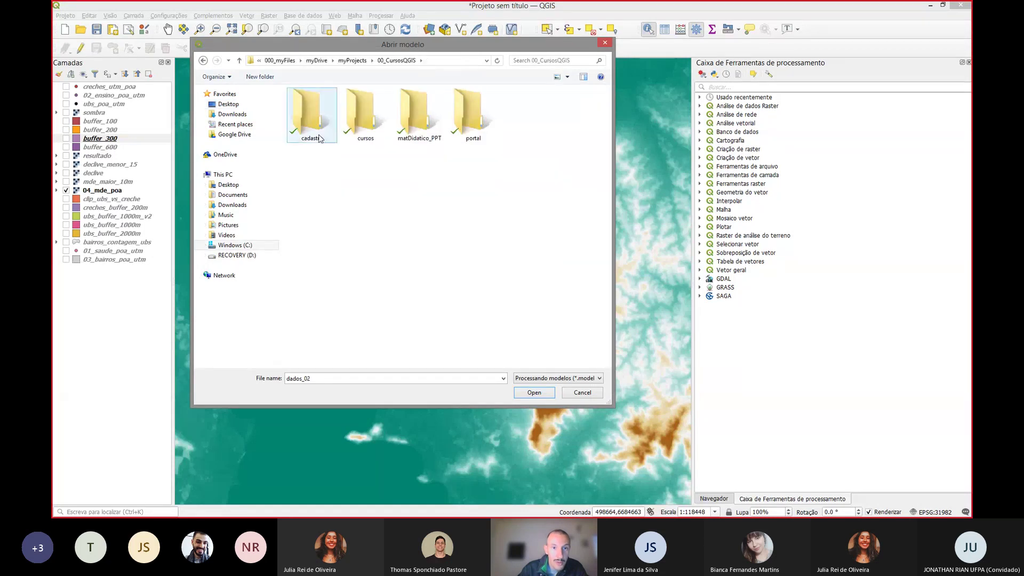
{"action": "double_click", "coordinate": [358, 113]}
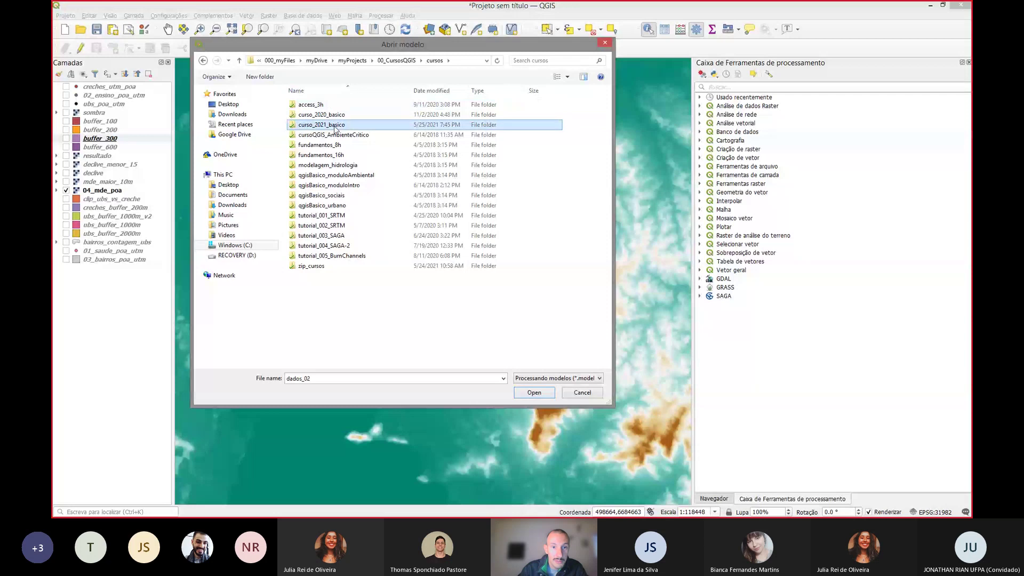
{"action": "double_click", "coordinate": [333, 125]}
{"action": "double_click", "coordinate": [330, 115]}
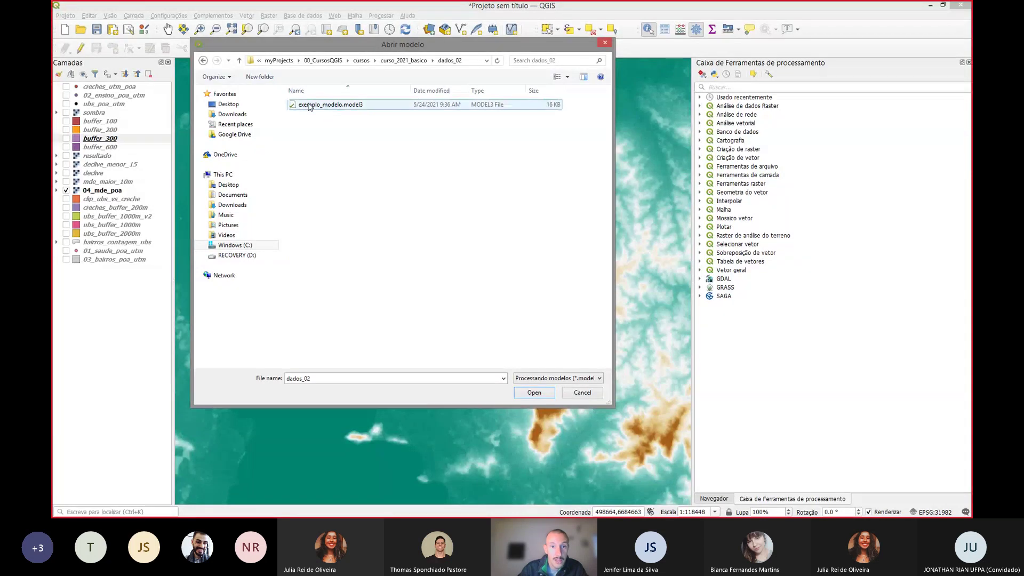
{"action": "left_click", "coordinate": [306, 106]}
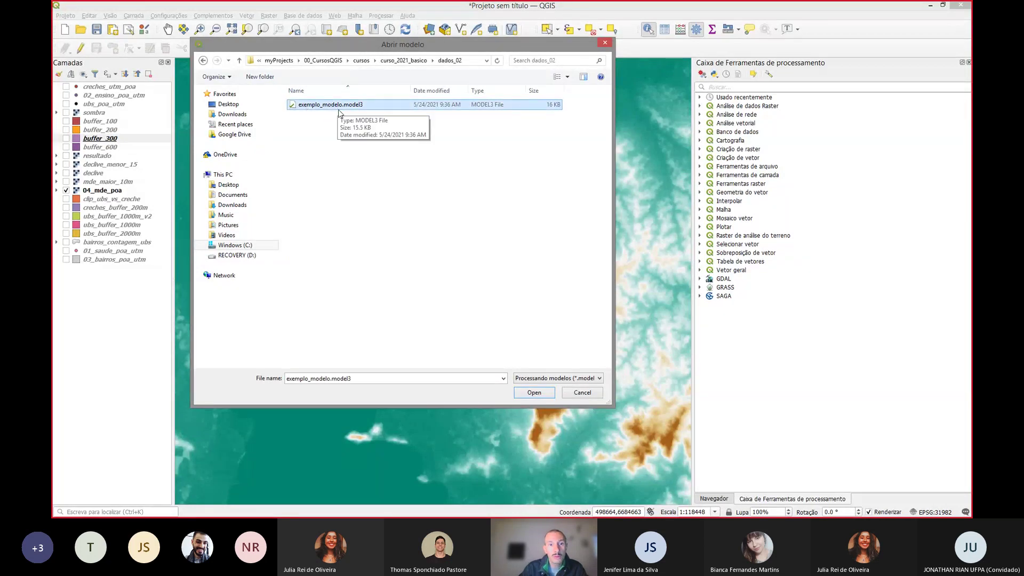
{"action": "left_click", "coordinate": [544, 395]}
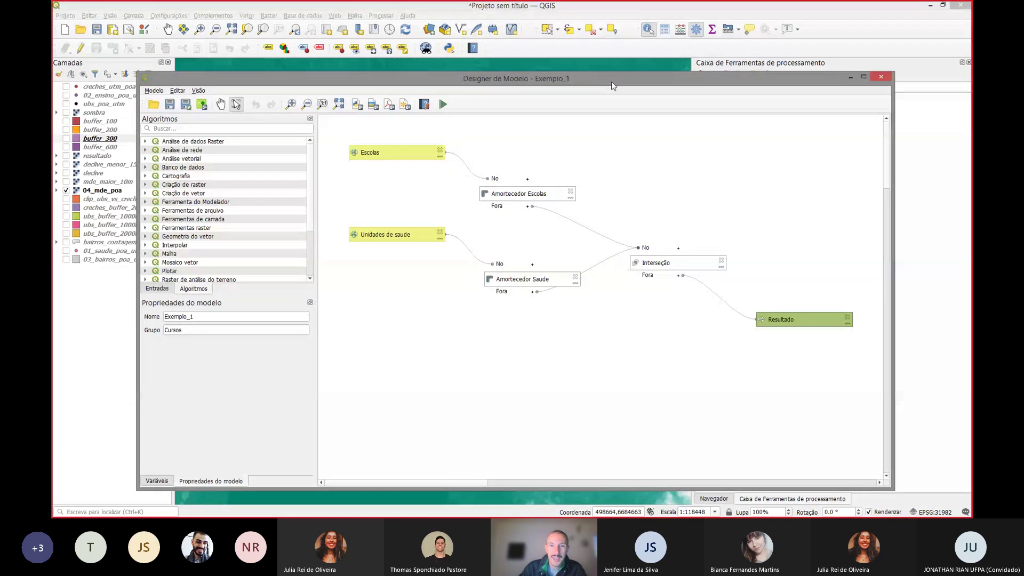
{"action": "left_click_drag", "start_coordinate": [609, 82], "coordinate": [598, 72]}
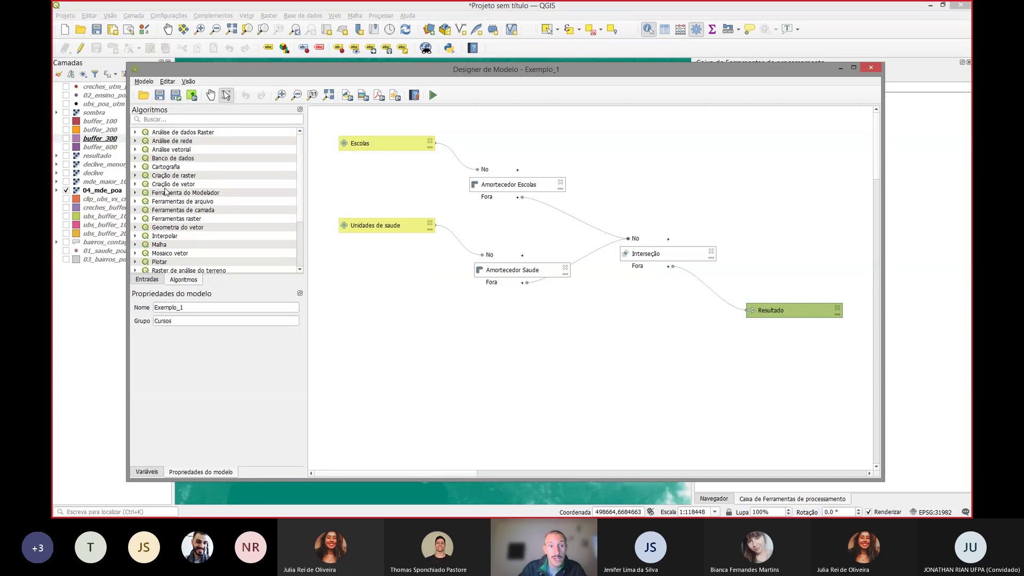
Step: Start running the Exemplo_1 model with 02_ensino_poa_utm as Escolas and ubs_poa_utm as Unidades de saude
{"action": "left_click", "coordinate": [433, 96]}
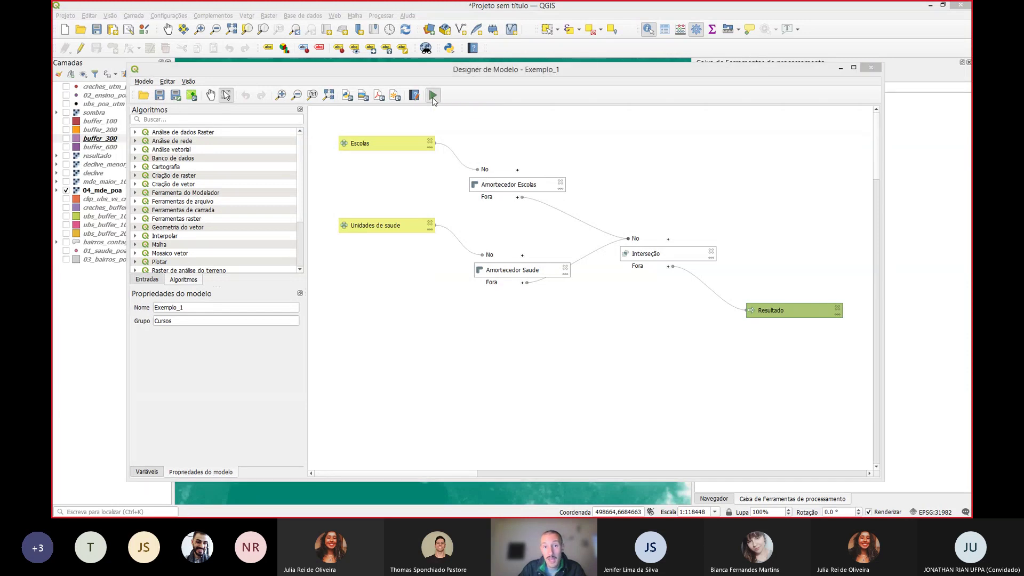
{"action": "left_click_drag", "start_coordinate": [130, 183], "coordinate": [353, 184]}
{"action": "left_click", "coordinate": [392, 149]}
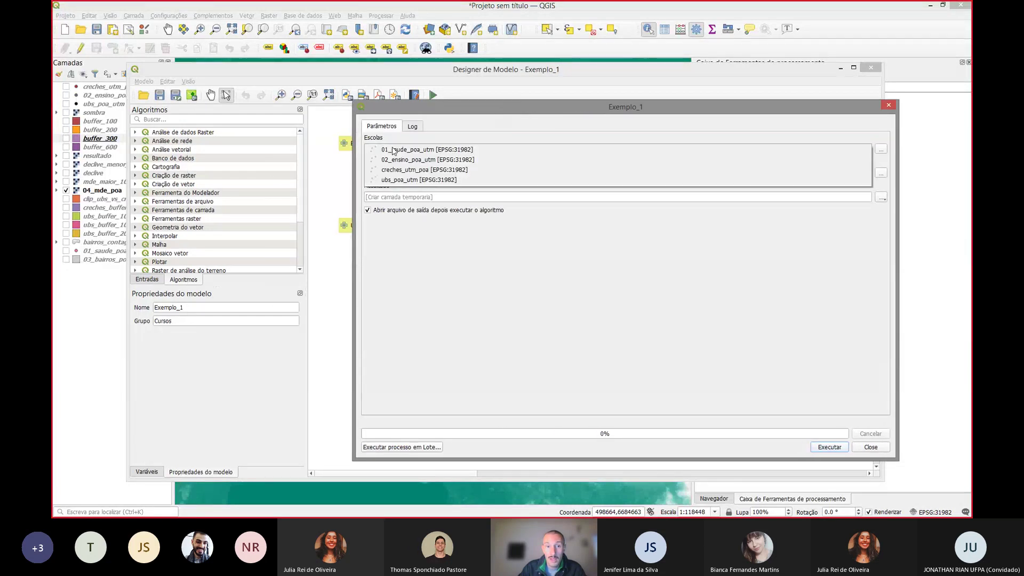
{"action": "left_click", "coordinate": [443, 160]}
{"action": "left_click", "coordinate": [401, 174]}
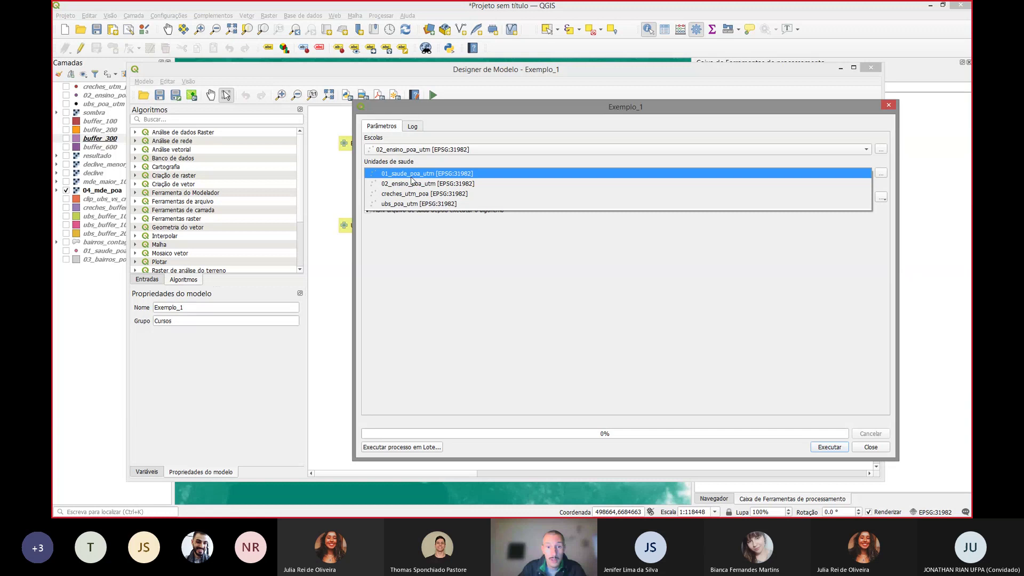
{"action": "left_click", "coordinate": [426, 204]}
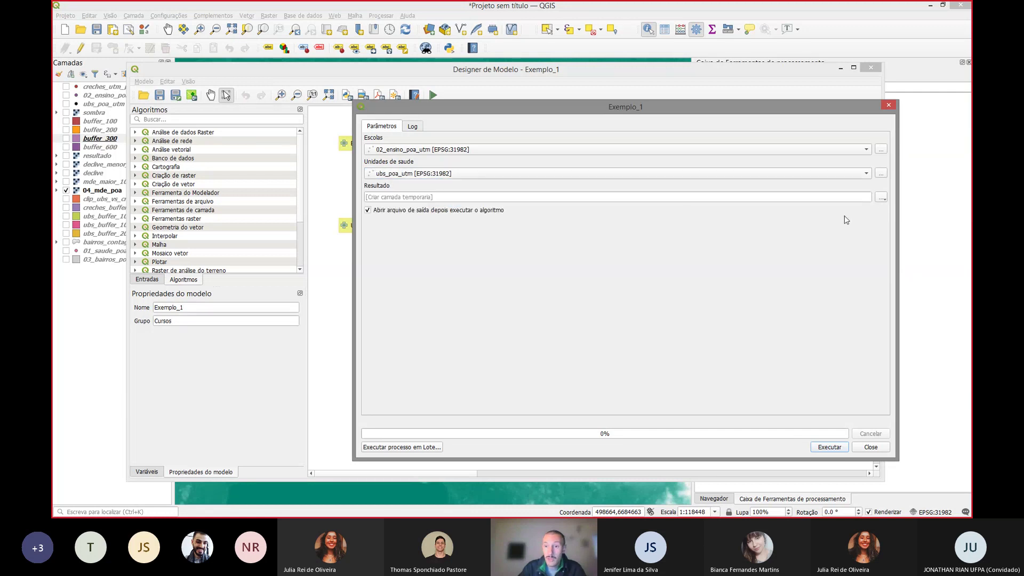
Step: Save the model's Resultado output as the shapefile modelo in C:/bin and execute the model
{"action": "left_click", "coordinate": [881, 196]}
{"action": "left_click", "coordinate": [891, 219]}
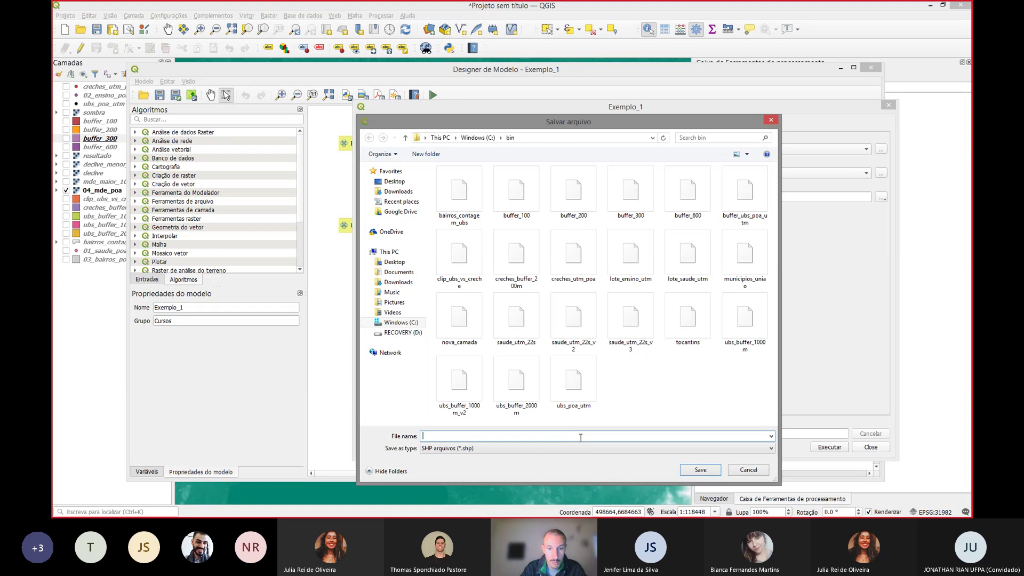
{"action": "type", "text": "modelo"}
{"action": "key", "text": "Return"}
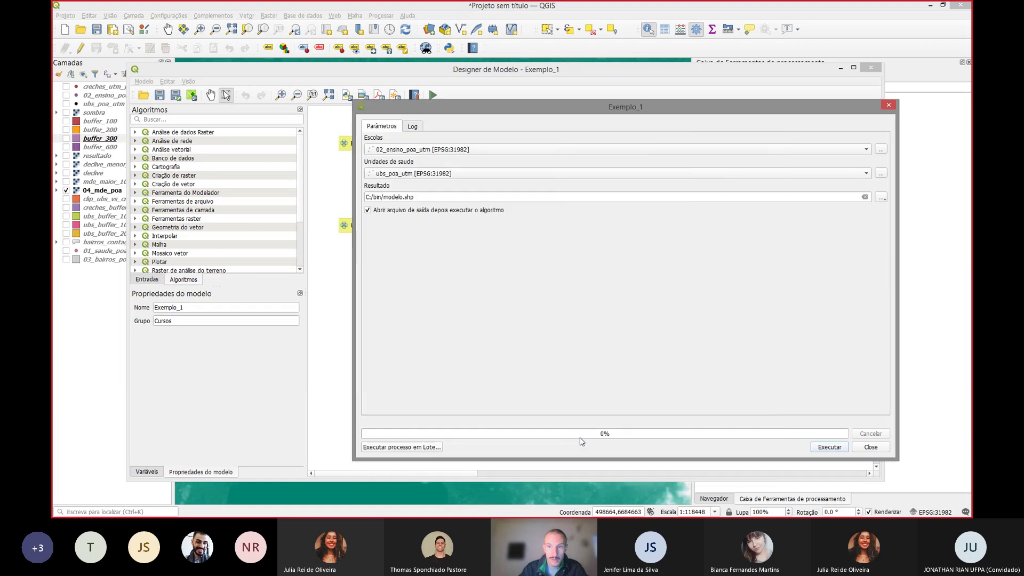
{"action": "left_click", "coordinate": [843, 448]}
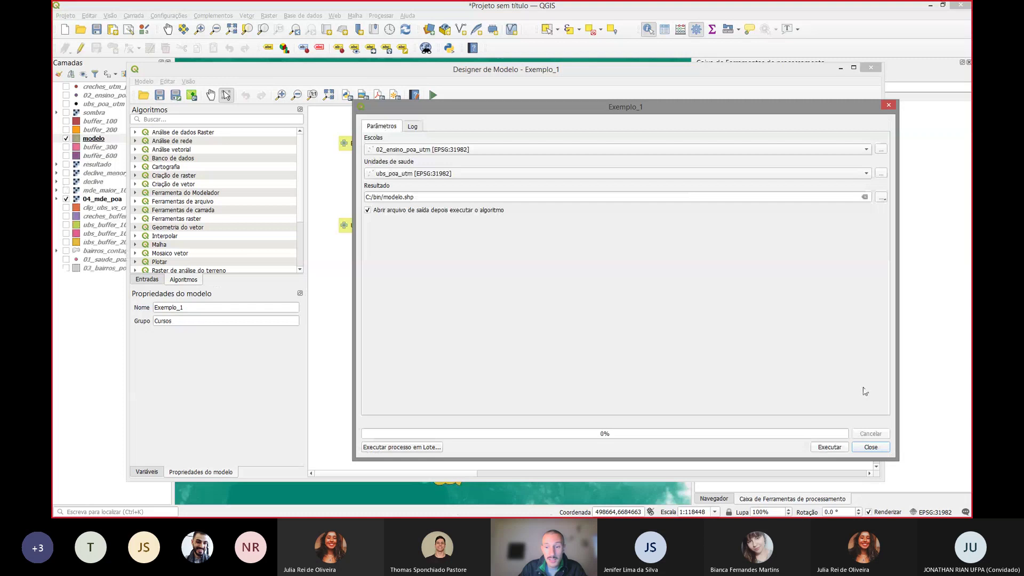
Step: Close the model's run dialog and the model designer, and look over the modelo layer on the map
{"action": "left_click", "coordinate": [870, 447]}
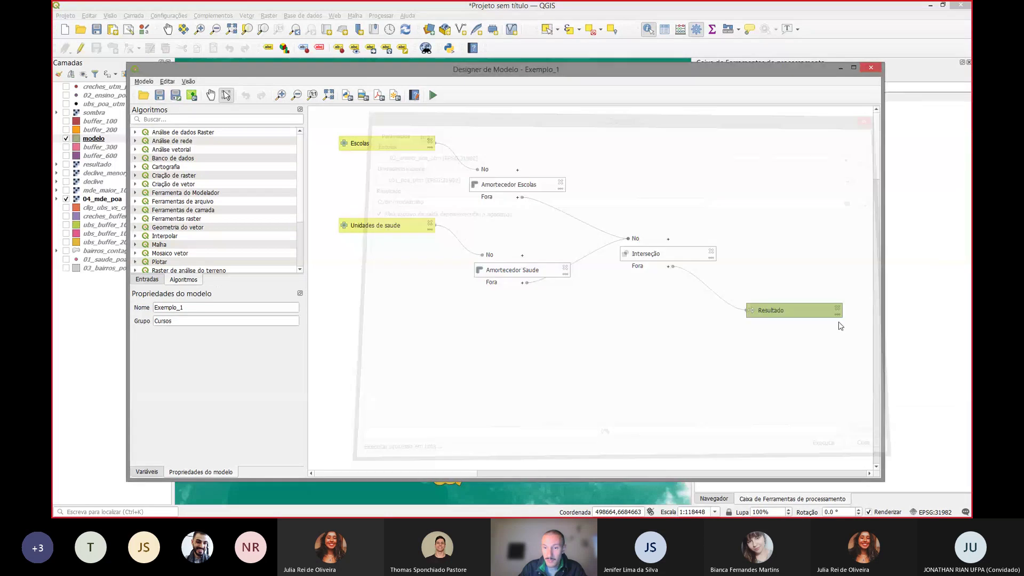
{"action": "left_click", "coordinate": [871, 68]}
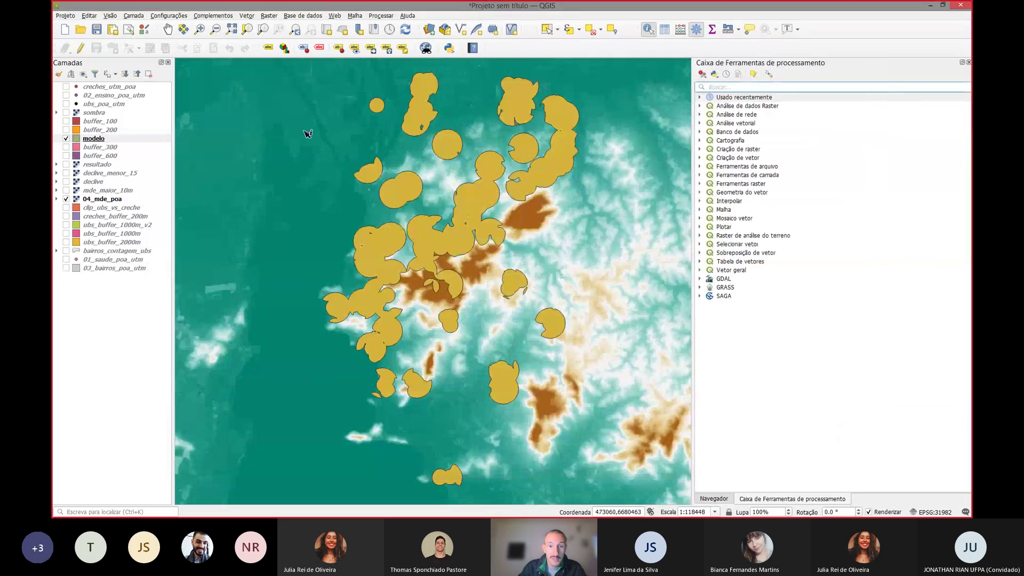
{"action": "scroll", "coordinate": [417, 257], "scroll_direction": "down", "scroll_amount": 1}
{"action": "scroll", "coordinate": [441, 245], "scroll_direction": "up", "scroll_amount": 1}
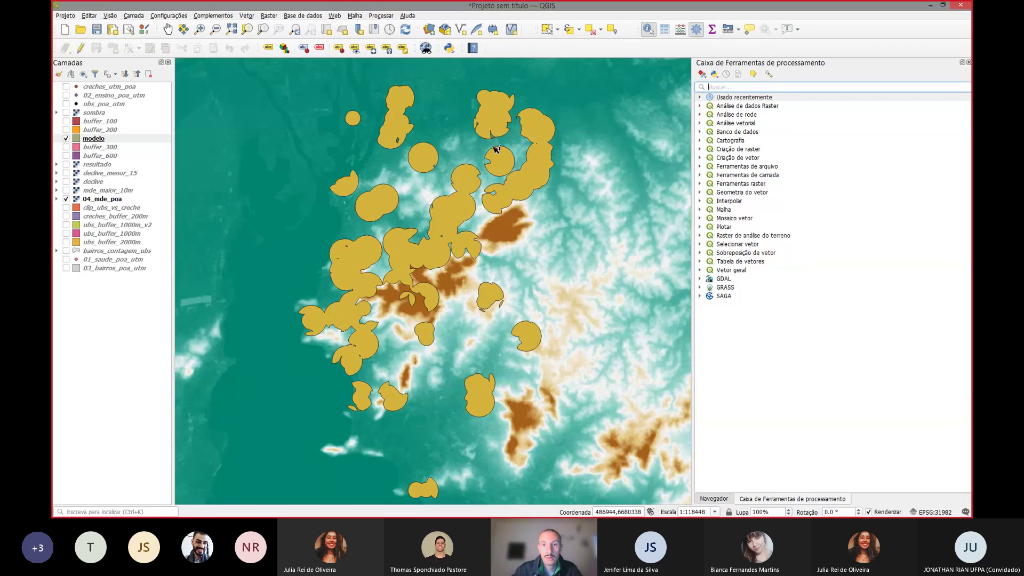
{"action": "key", "text": "alt+Tab"}
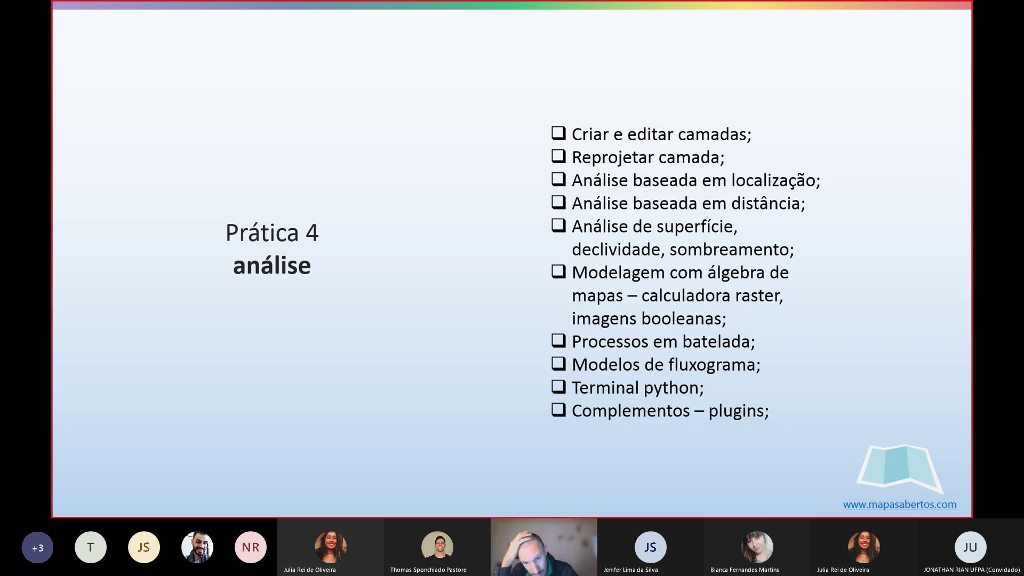
{"action": "key", "text": "alt+Tab"}
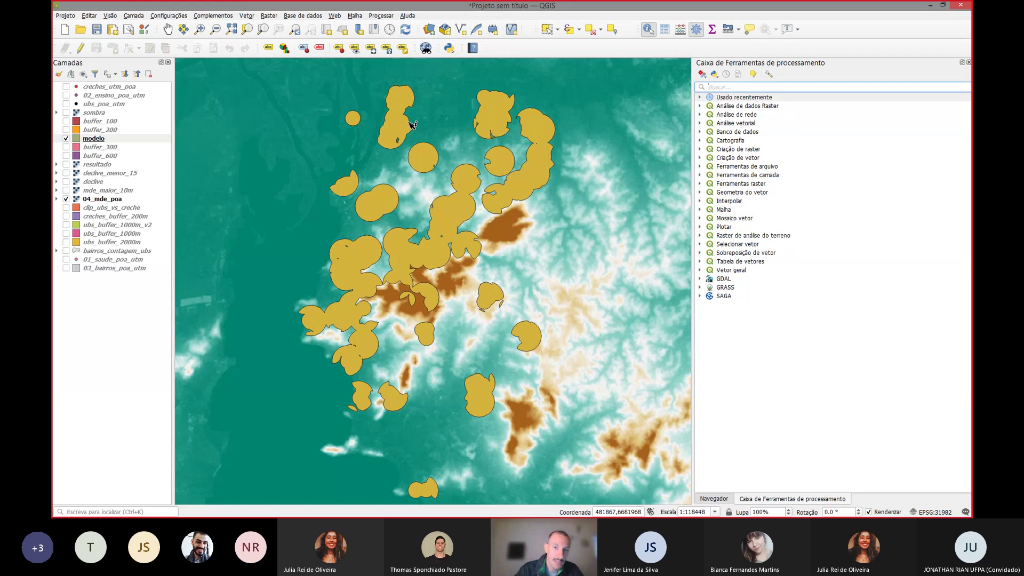
Step: Hide the modelo layer and display the 04_mde_poa elevation raster with the sombra hillshade over it
{"action": "left_click", "coordinate": [66, 139]}
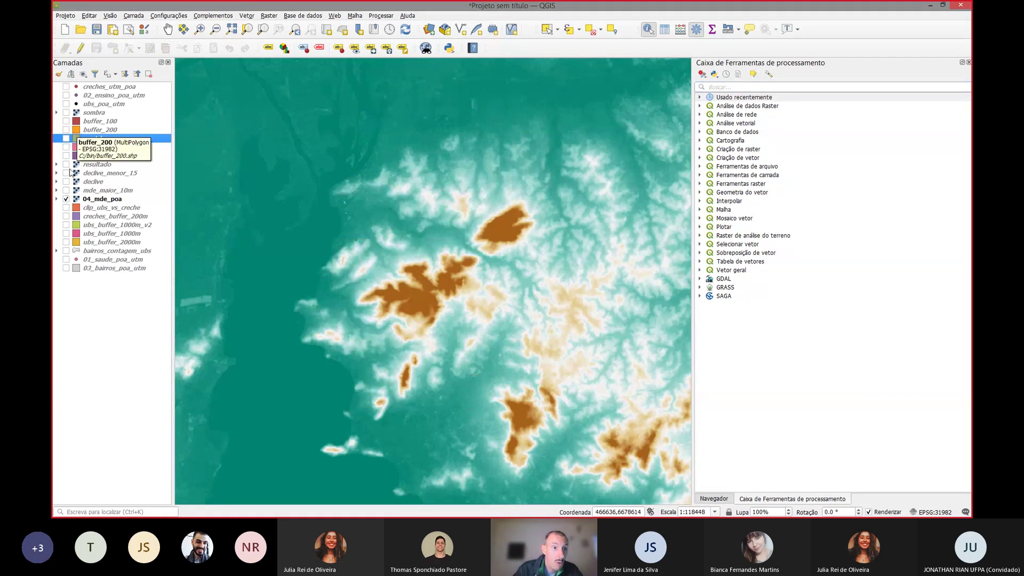
{"action": "left_click", "coordinate": [66, 200]}
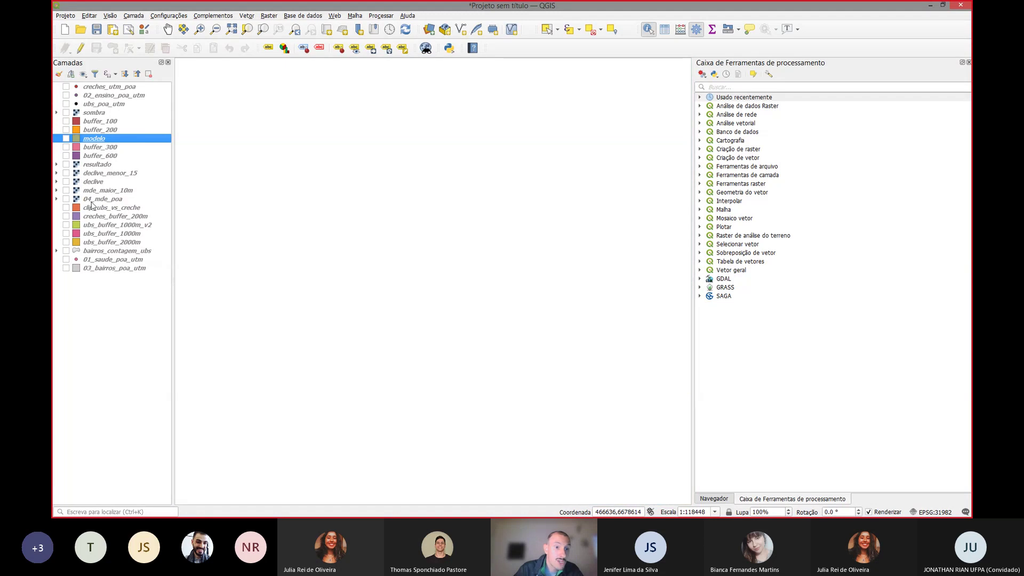
{"action": "left_click", "coordinate": [67, 200]}
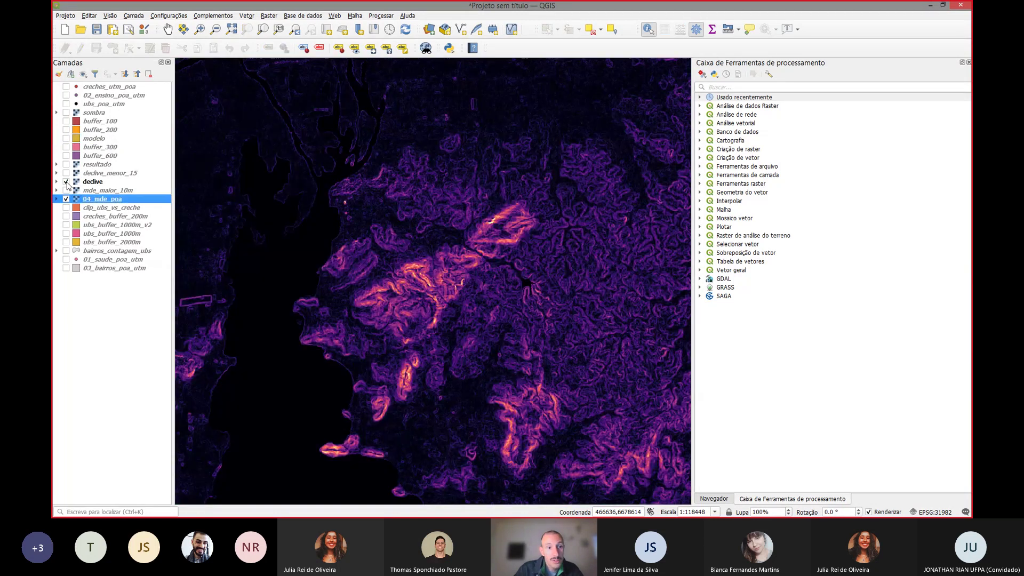
{"action": "left_click", "coordinate": [65, 182]}
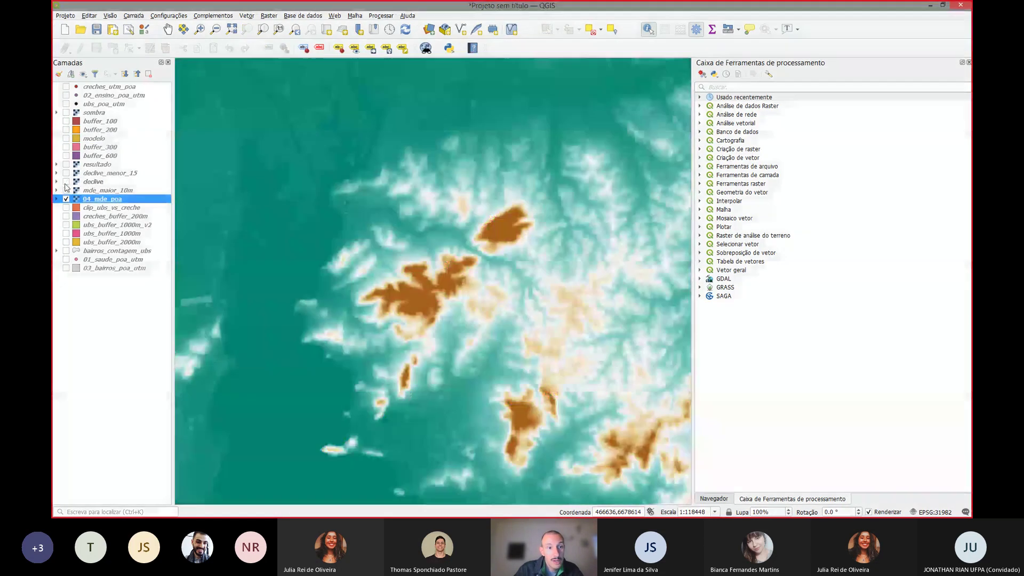
{"action": "left_click", "coordinate": [65, 113]}
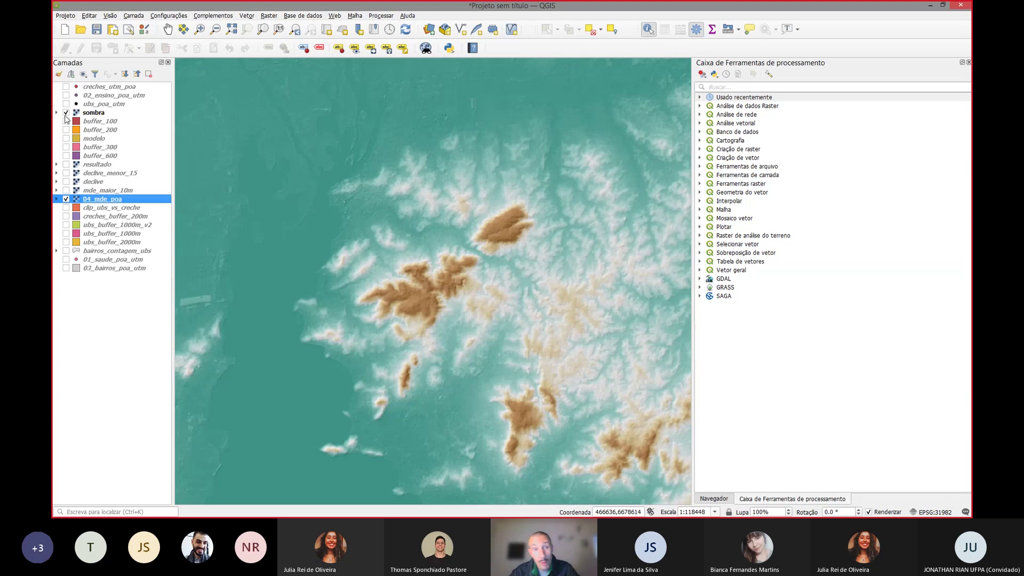
Step: Open the Python console with its script editor, and narrow the processing toolbox to give the map and console more room
{"action": "left_click", "coordinate": [449, 48]}
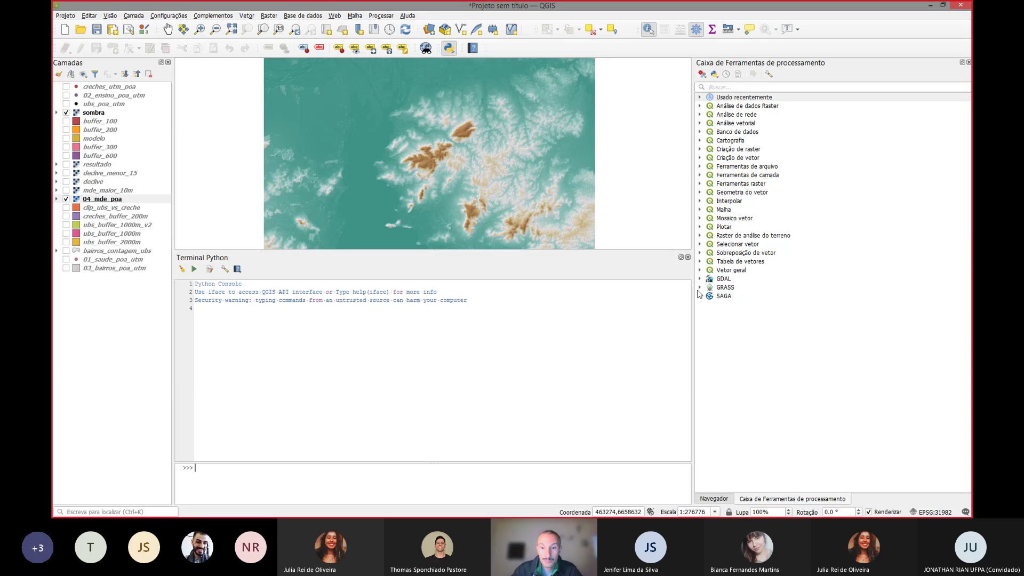
{"action": "left_click_drag", "start_coordinate": [693, 288], "coordinate": [861, 305]}
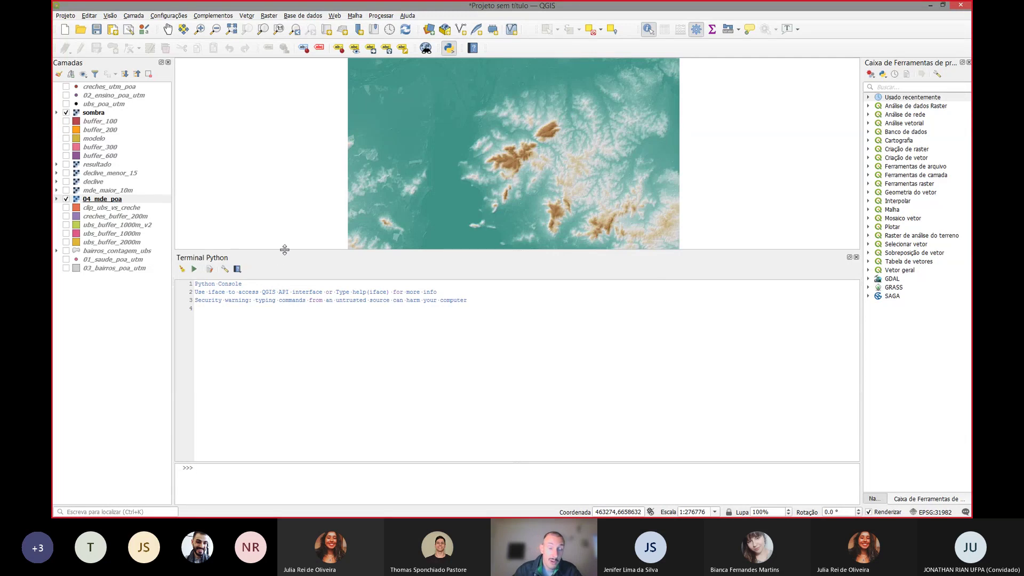
{"action": "left_click_drag", "start_coordinate": [284, 250], "coordinate": [290, 274]}
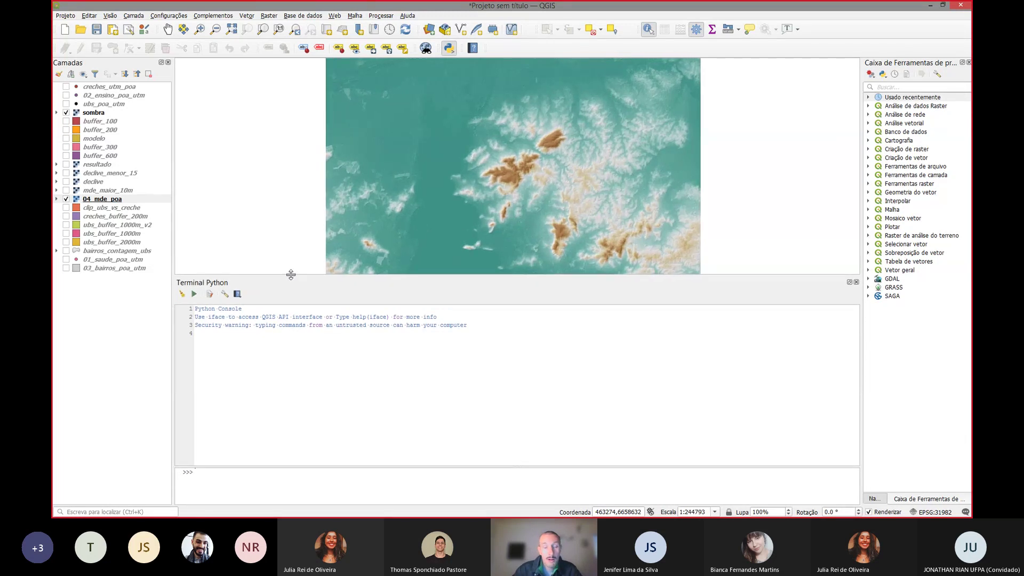
{"action": "scroll", "coordinate": [511, 156], "scroll_direction": "up", "scroll_amount": 1}
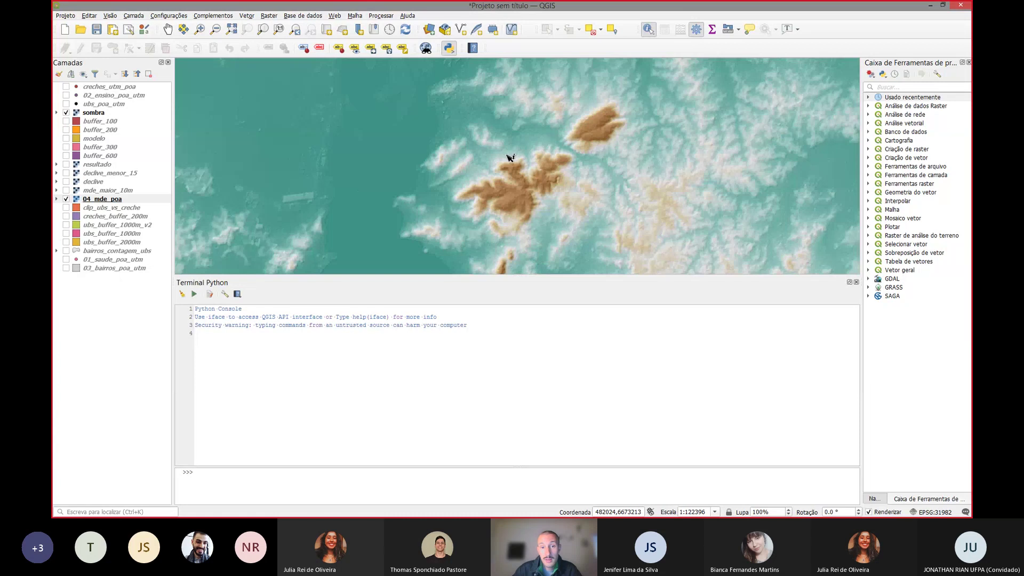
{"action": "left_click", "coordinate": [210, 298]}
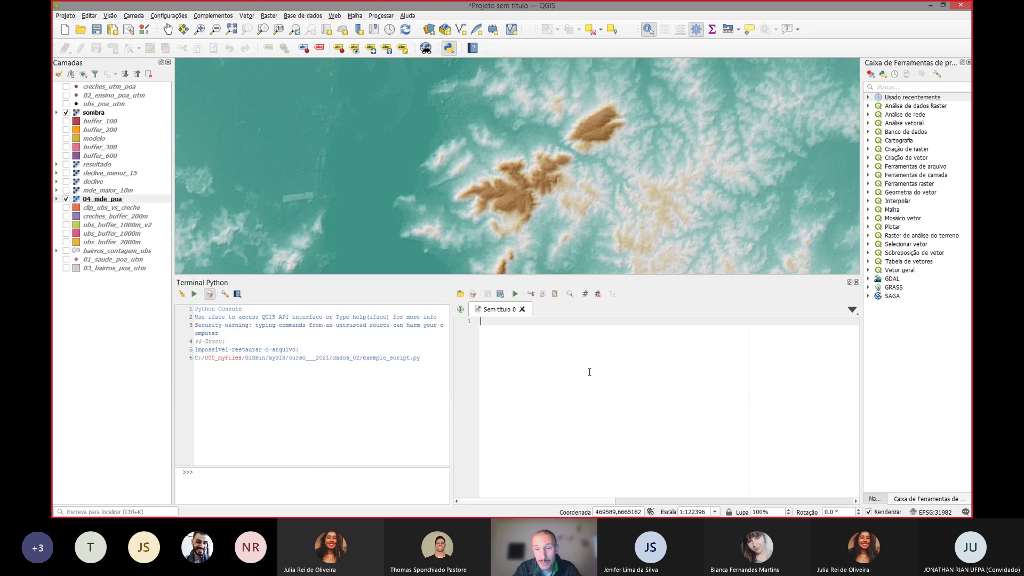
Step: Open exemplo_script.py in the script editor from the desktop's myProjects folder, under 00_CursosQGIS/cursos/curso_2021_basico/dados_02
{"action": "left_click", "coordinate": [460, 294]}
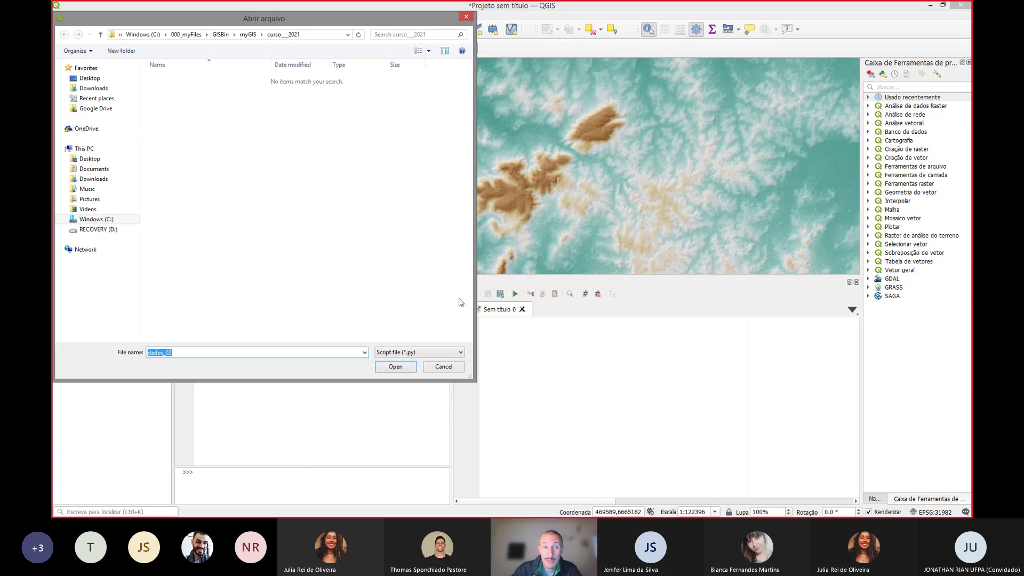
{"action": "left_click", "coordinate": [105, 79]}
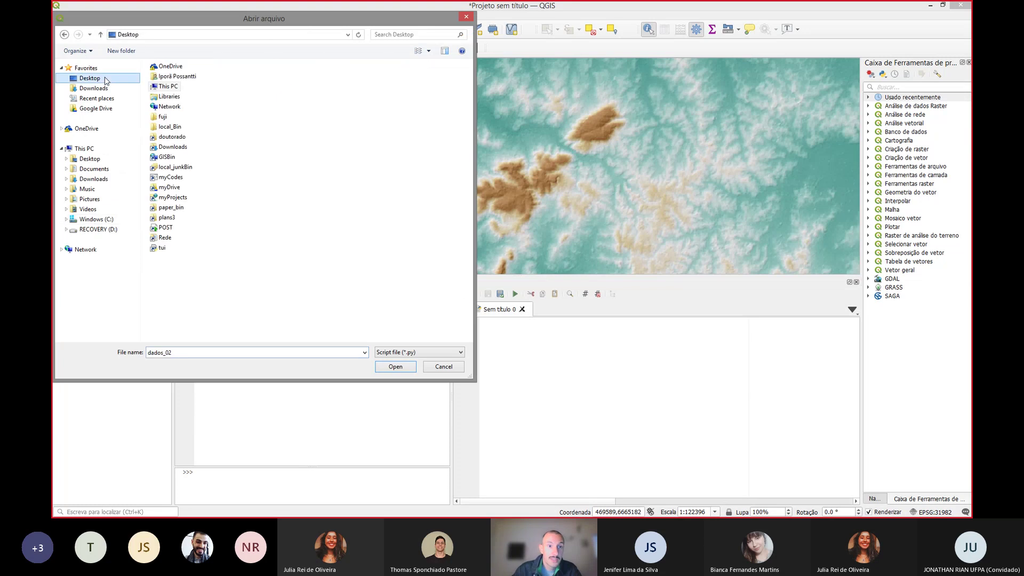
{"action": "left_click", "coordinate": [175, 139]}
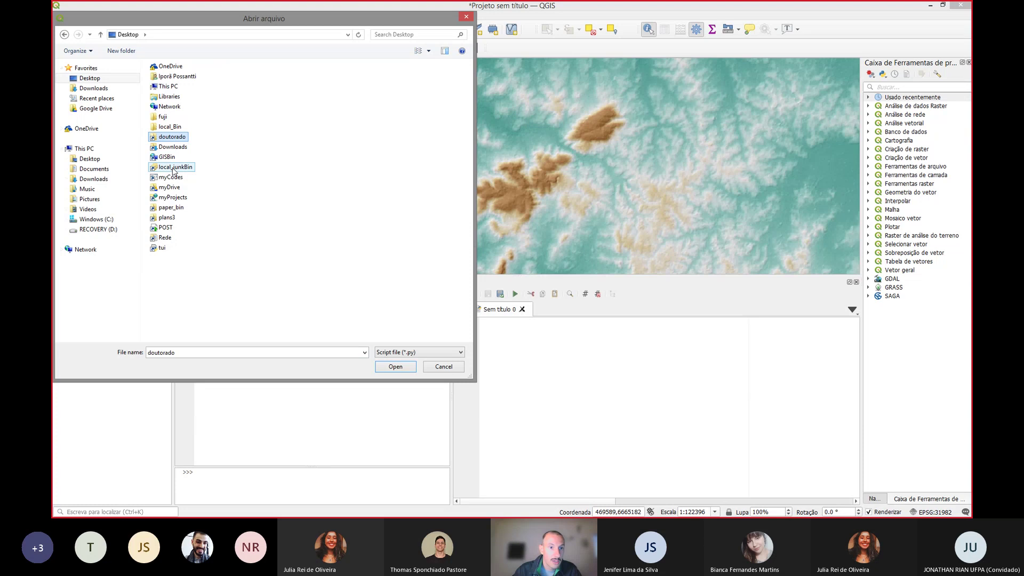
{"action": "double_click", "coordinate": [172, 198]}
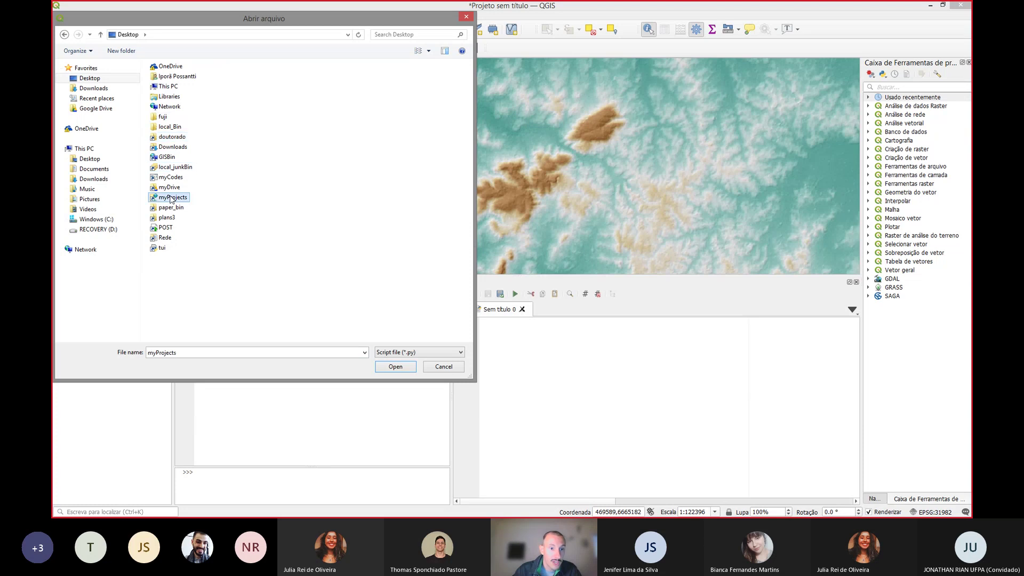
{"action": "double_click", "coordinate": [179, 139]}
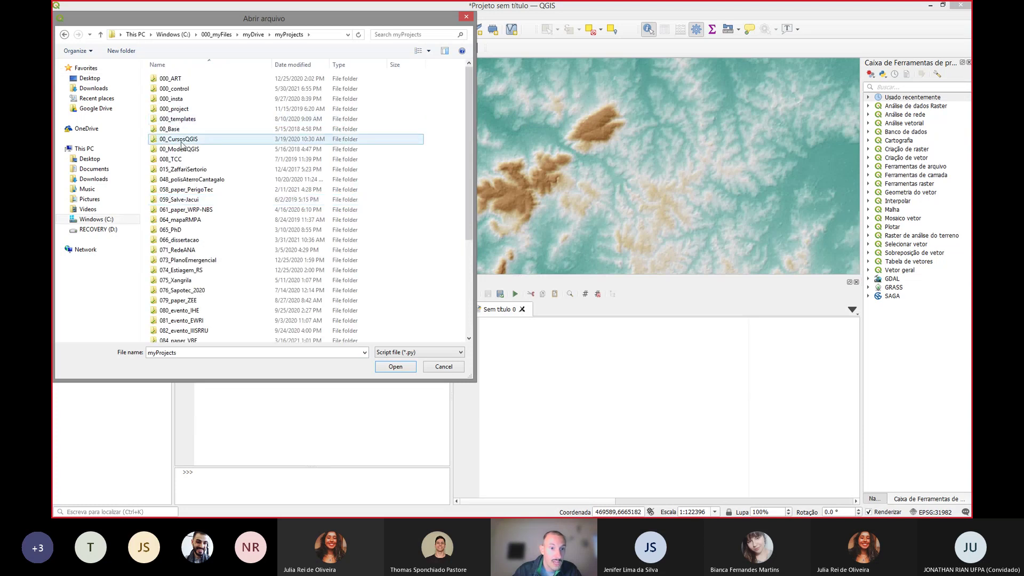
{"action": "double_click", "coordinate": [238, 95]}
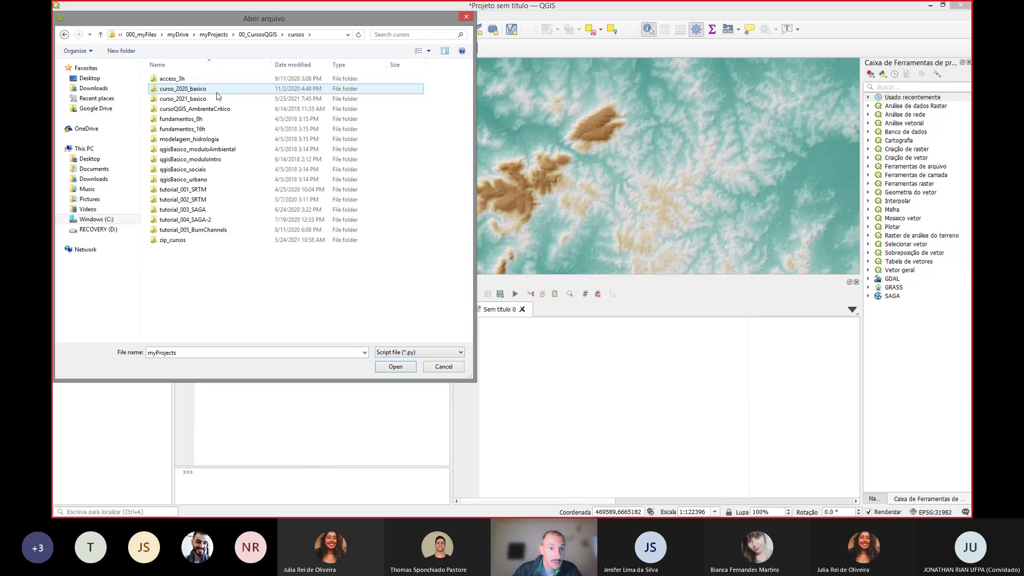
{"action": "double_click", "coordinate": [197, 99]}
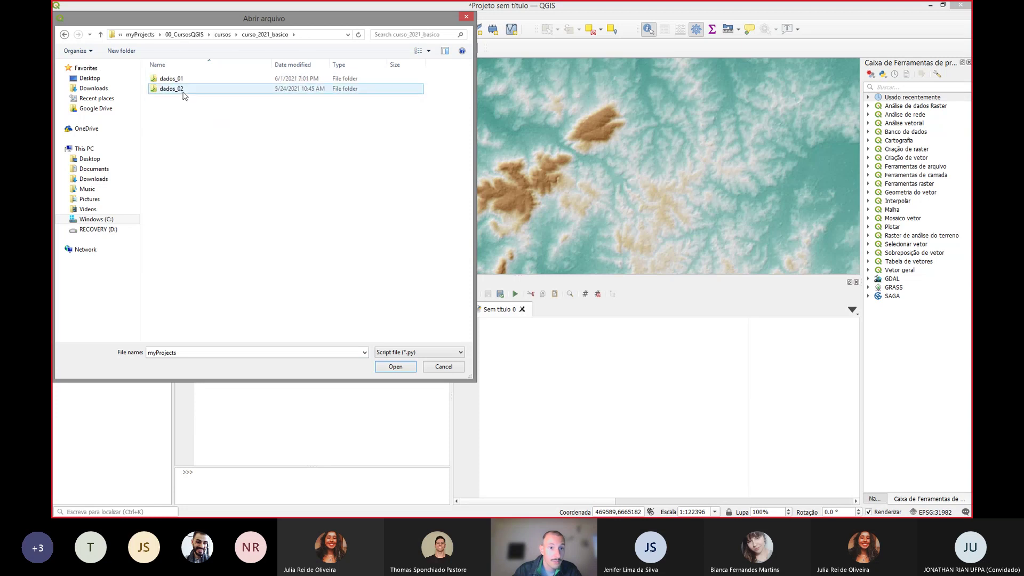
{"action": "double_click", "coordinate": [179, 89]}
{"action": "left_click", "coordinate": [171, 80]}
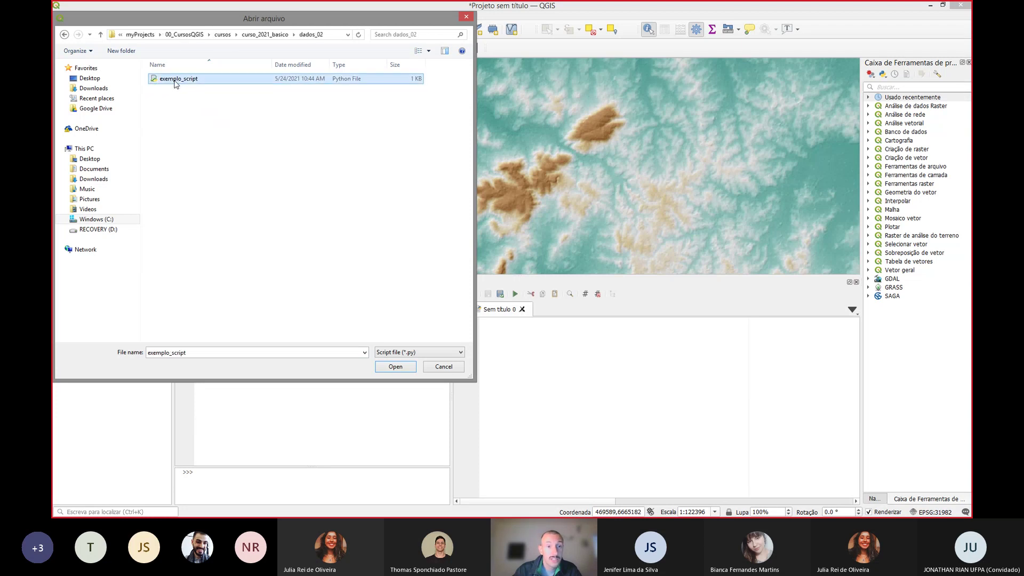
{"action": "left_click", "coordinate": [396, 366]}
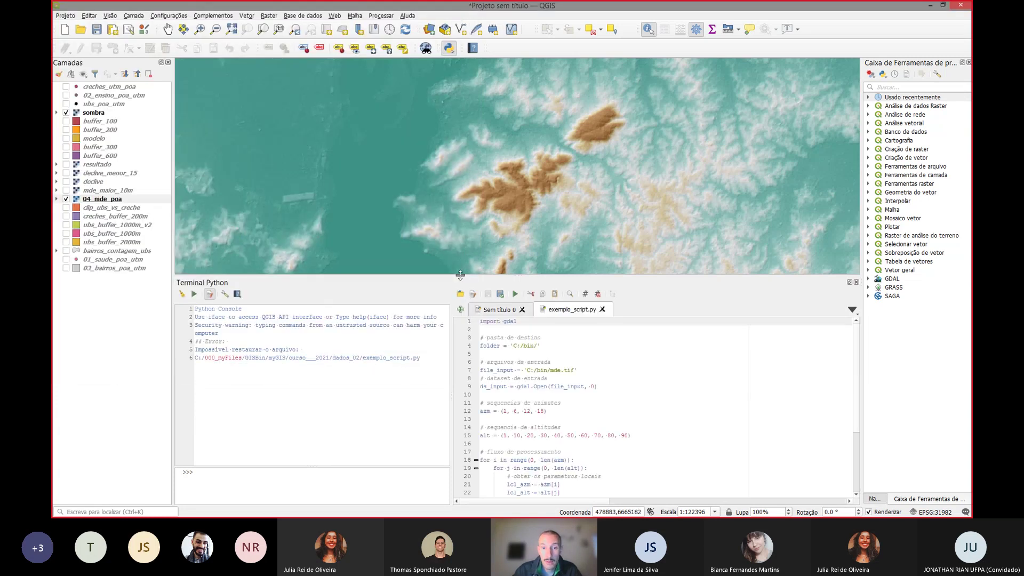
Step: Enlarge the Python console and examine the script's destination folder, azimuth sequence and altitude sequence
{"action": "left_click_drag", "start_coordinate": [459, 274], "coordinate": [458, 175]}
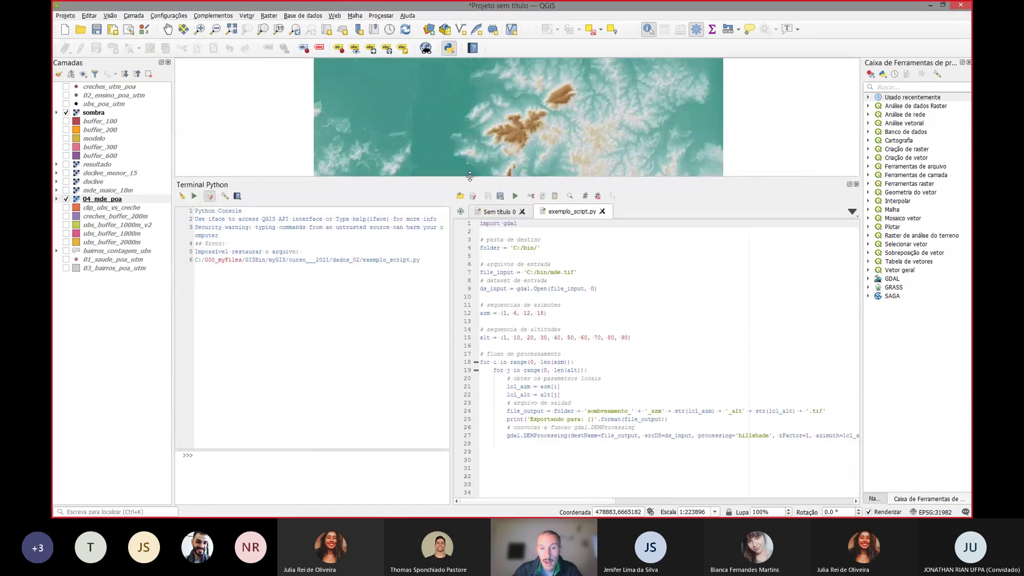
{"action": "left_click", "coordinate": [548, 247]}
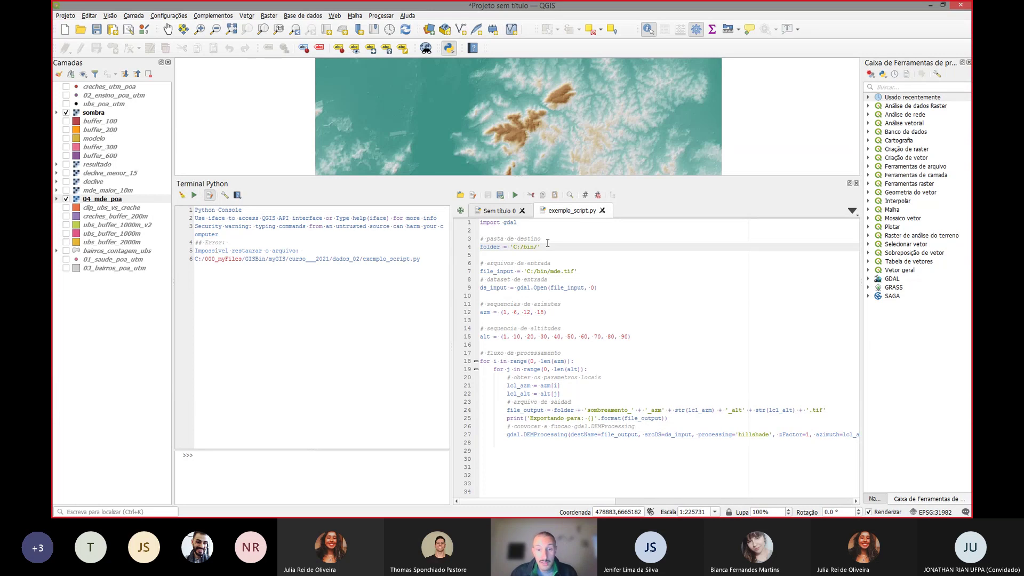
{"action": "left_click_drag", "start_coordinate": [551, 309], "coordinate": [479, 313]}
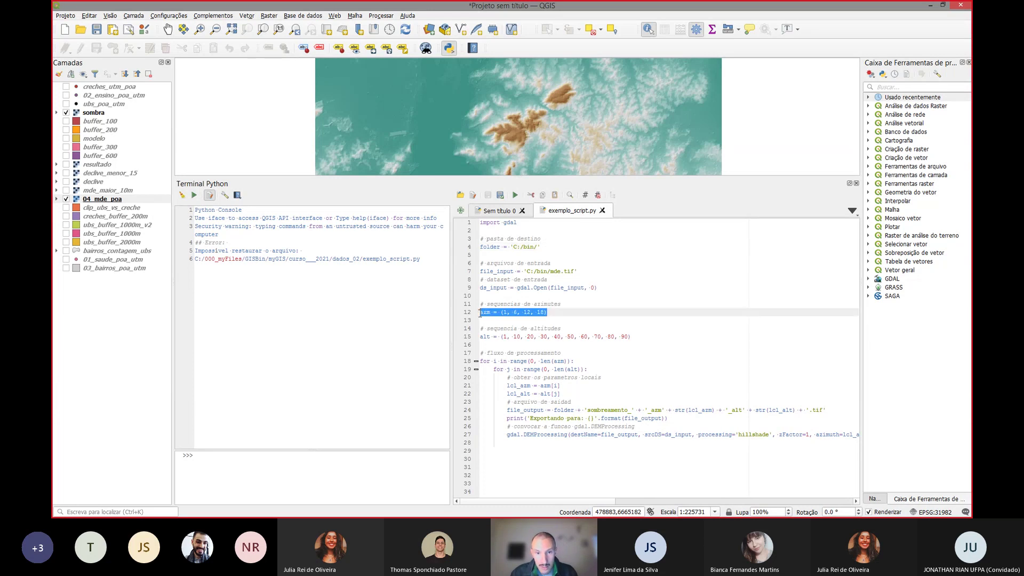
{"action": "left_click", "coordinate": [514, 339]}
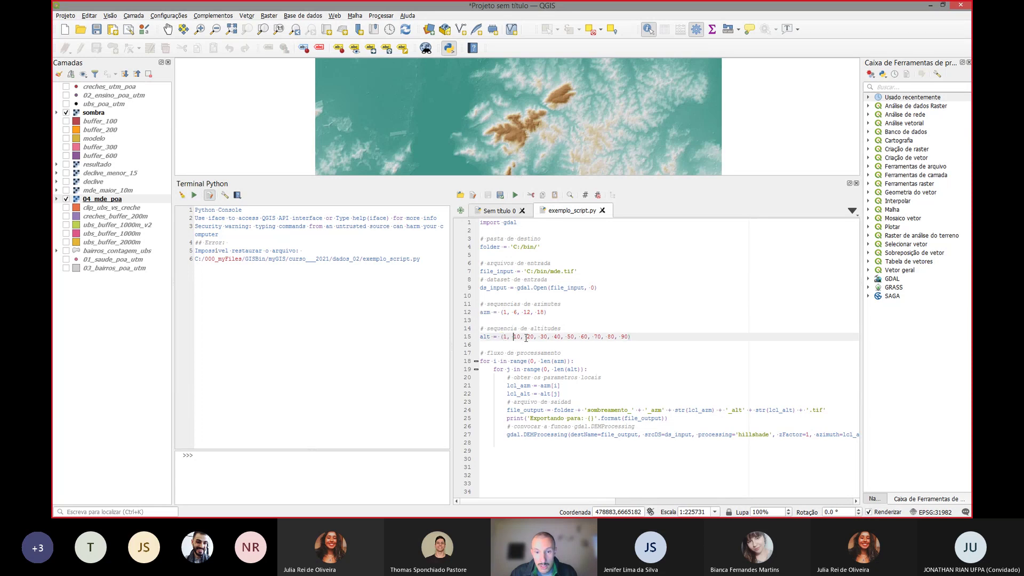
Step: Examine the script's altitude sequence, azimuth sequence and the mde.tif input file path
{"action": "left_click", "coordinate": [591, 336]}
{"action": "left_click", "coordinate": [608, 337]}
{"action": "left_click_drag", "start_coordinate": [636, 338], "coordinate": [472, 329]}
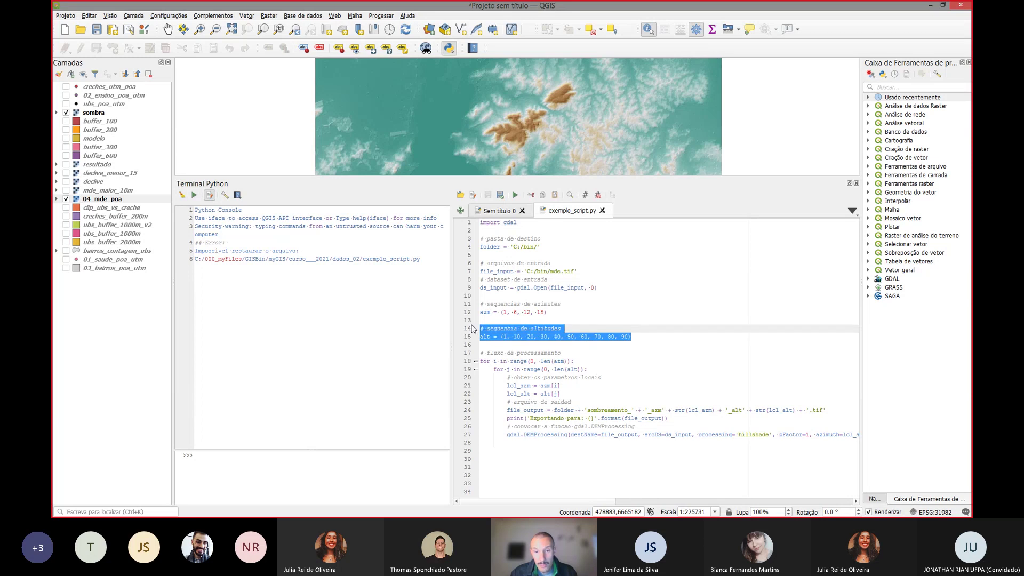
{"action": "left_click", "coordinate": [511, 304]}
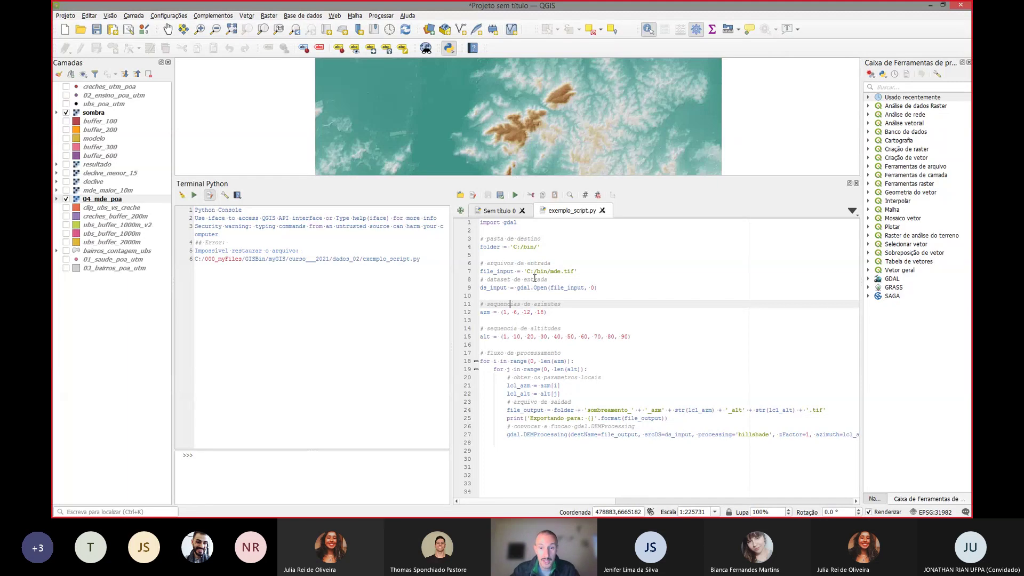
{"action": "left_click_drag", "start_coordinate": [551, 272], "coordinate": [561, 273]}
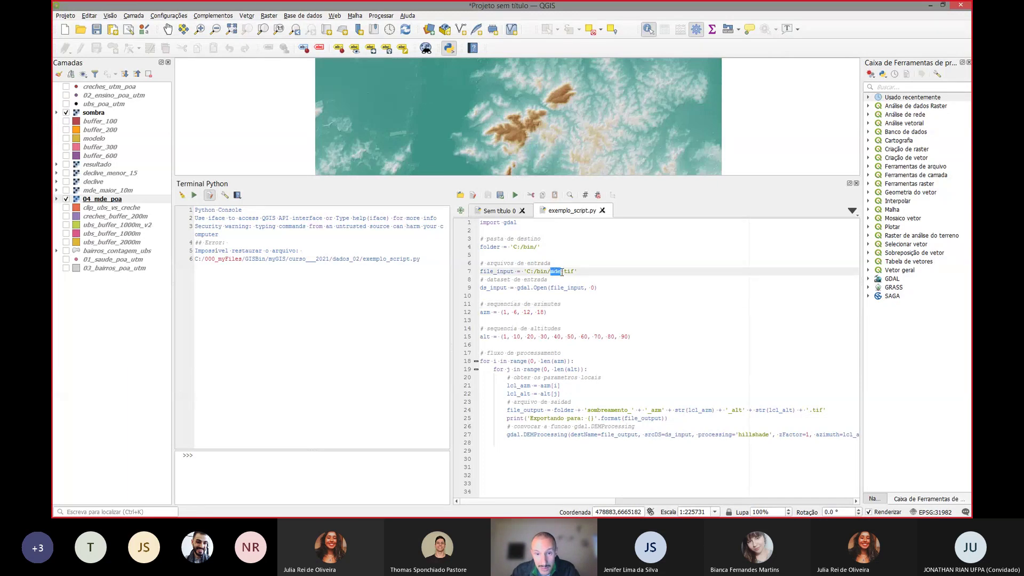
{"action": "left_click", "coordinate": [583, 271]}
{"action": "key", "text": "alt+Tab"}
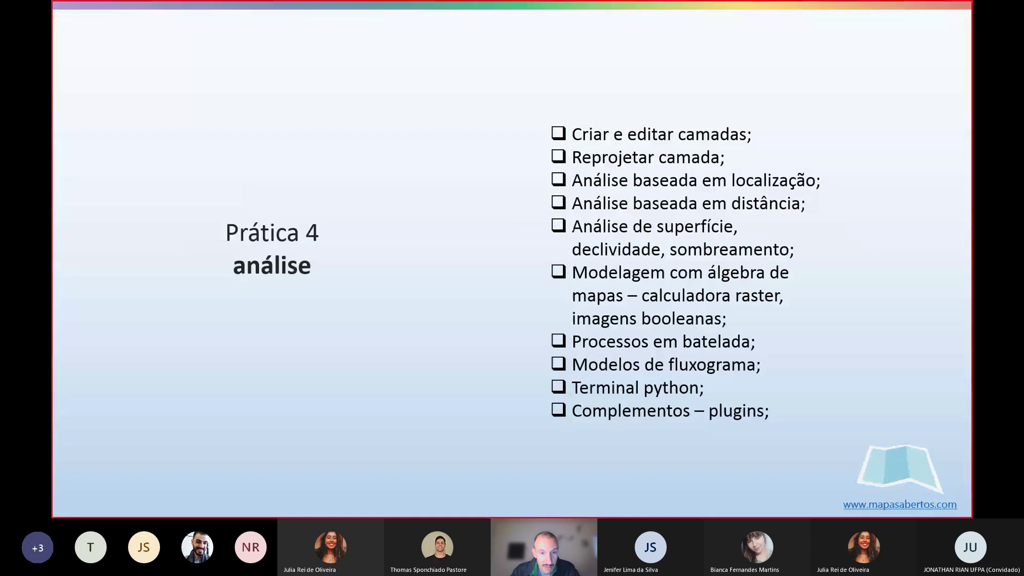
{"action": "key", "text": "alt+Tab"}
{"action": "key", "text": "super"}
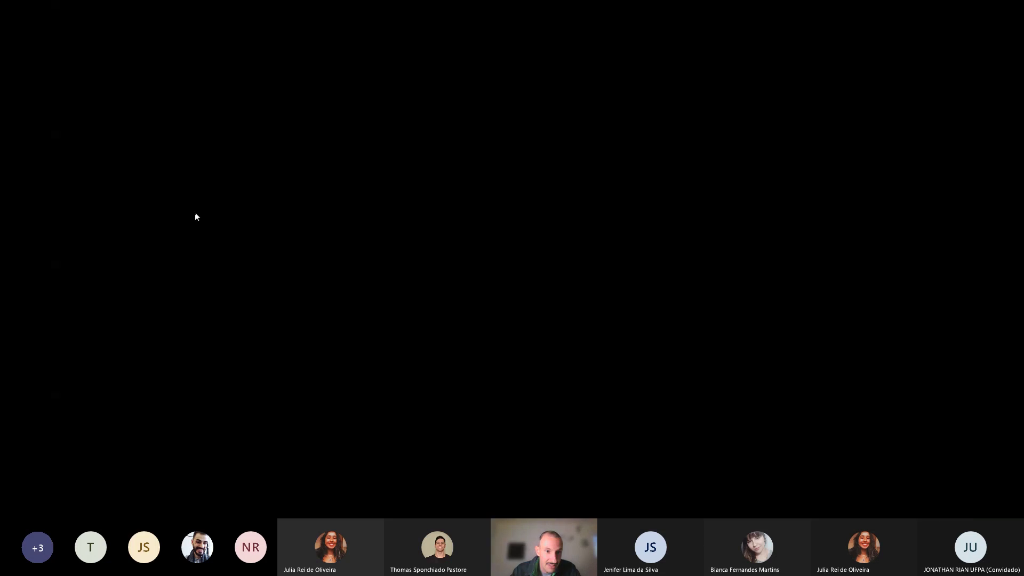
{"action": "key", "text": "super"}
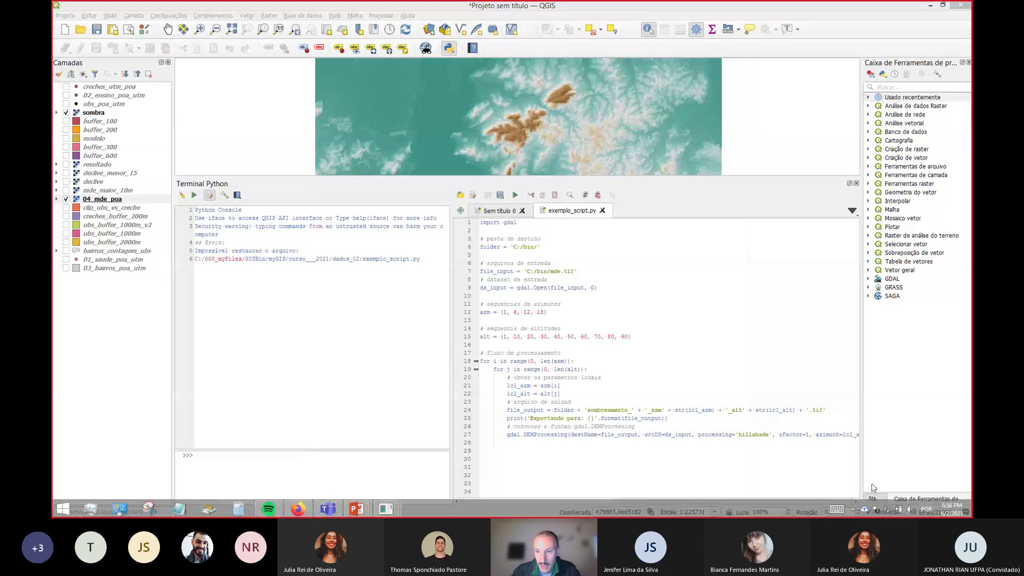
Step: Bring up the QGIS file browser and locate the mde.tif input raster in the C:\bin folder
{"action": "left_click", "coordinate": [873, 499]}
{"action": "key", "text": "super+e"}
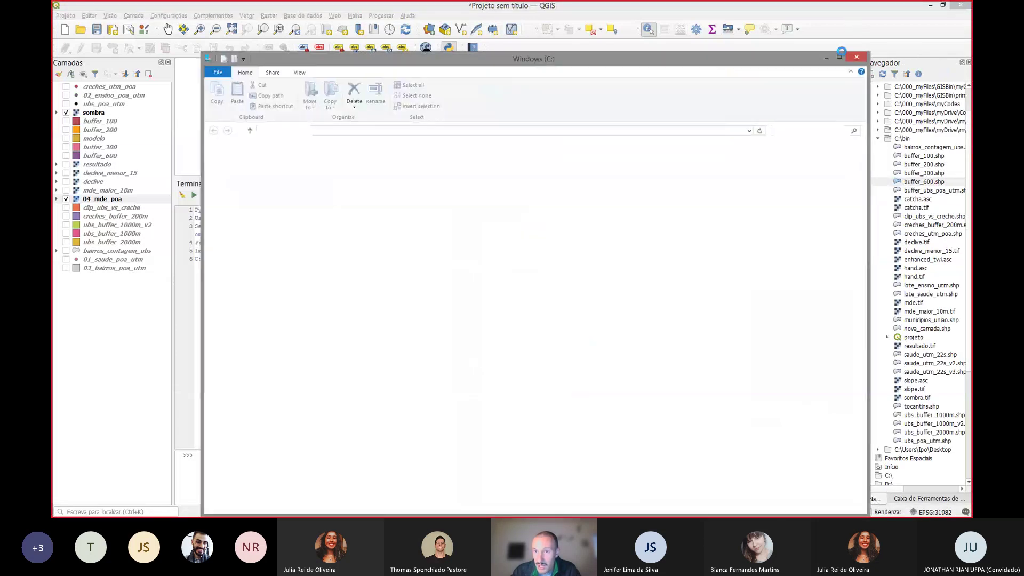
{"action": "left_click", "coordinate": [831, 59]}
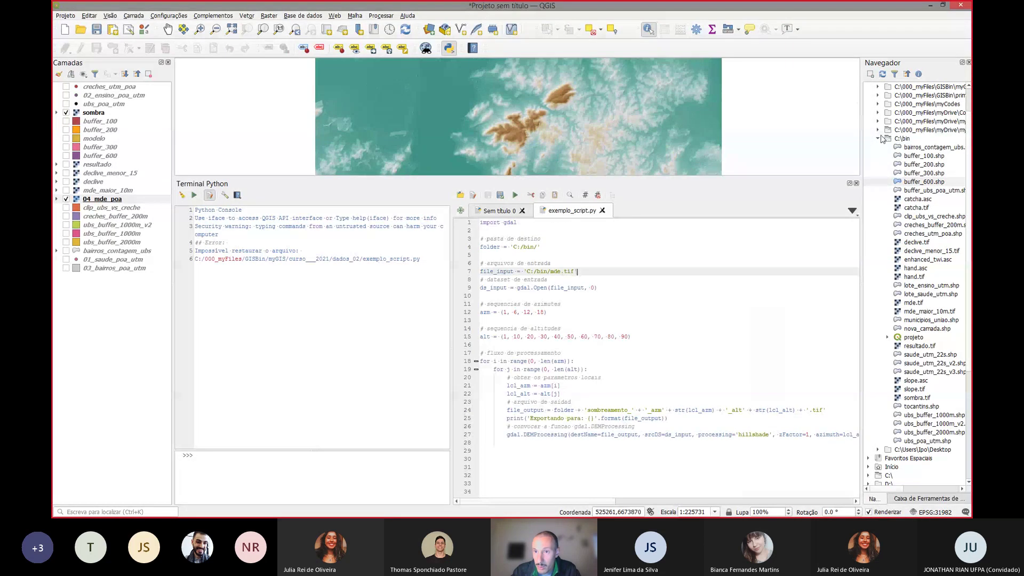
{"action": "left_click", "coordinate": [914, 303]}
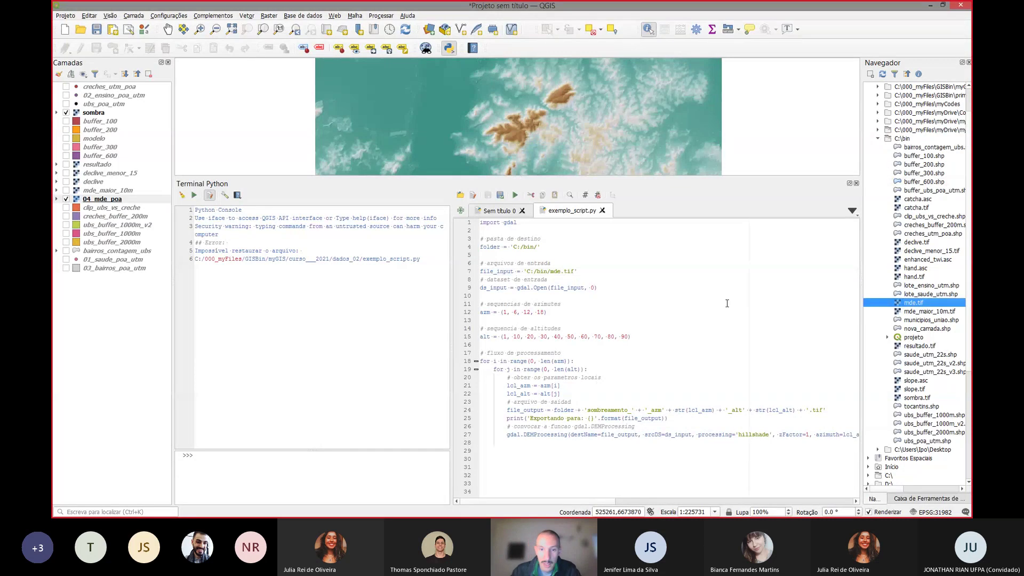
Step: Give the map more height above the Python console and run exemplo_script.py to export the hillshade series
{"action": "left_click", "coordinate": [725, 320]}
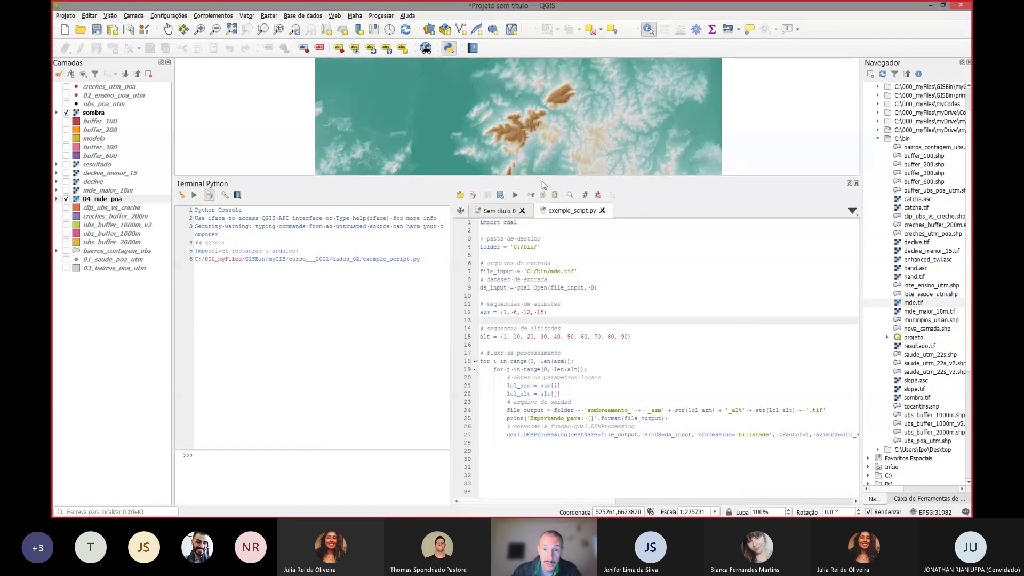
{"action": "left_click_drag", "start_coordinate": [544, 181], "coordinate": [550, 239]}
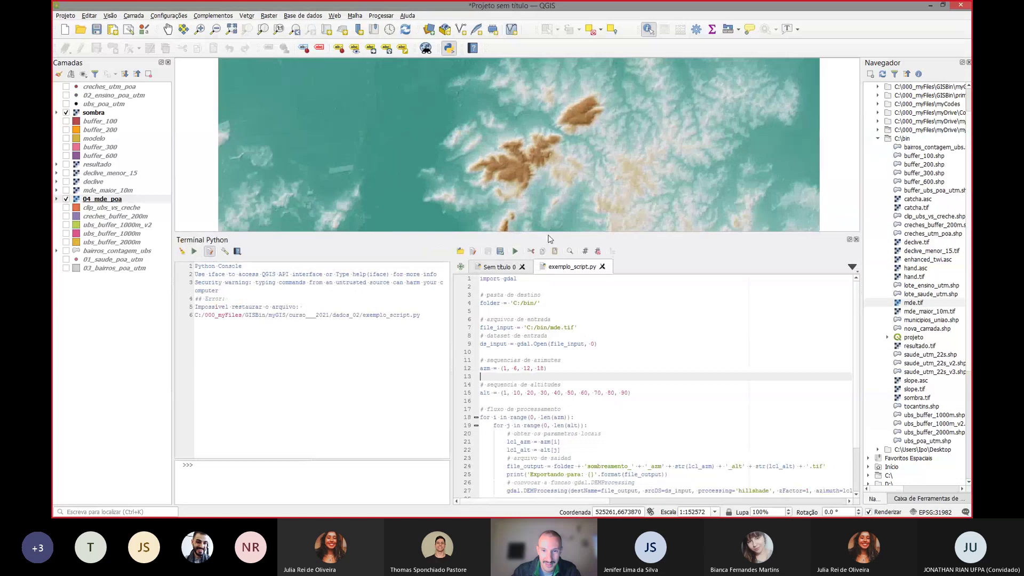
{"action": "left_click", "coordinate": [515, 252]}
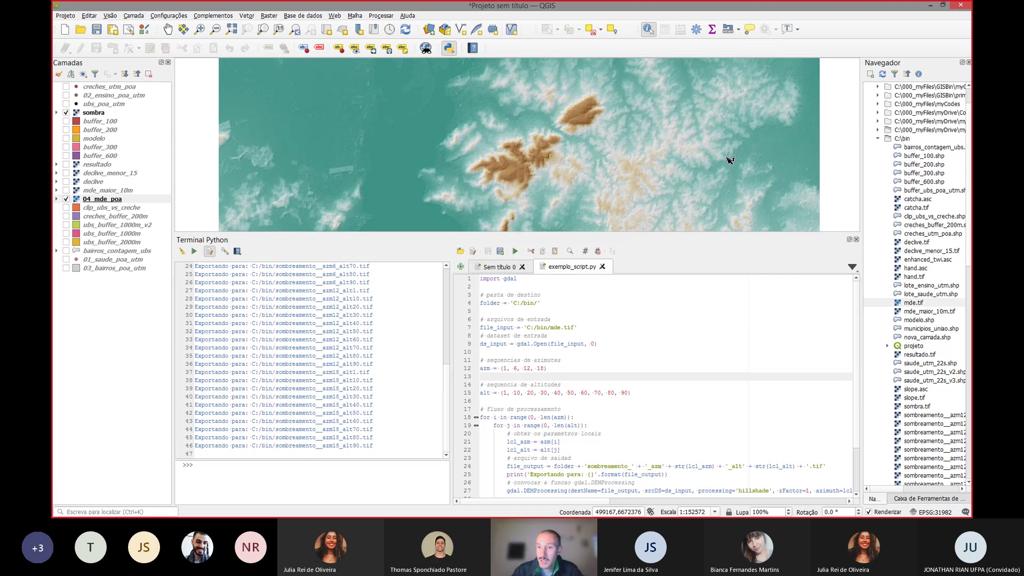
Step: Enlarge the map further and widen the file browser to review the generated sombreamento rasters in C:\bin
{"action": "left_click_drag", "start_coordinate": [804, 234], "coordinate": [805, 317]}
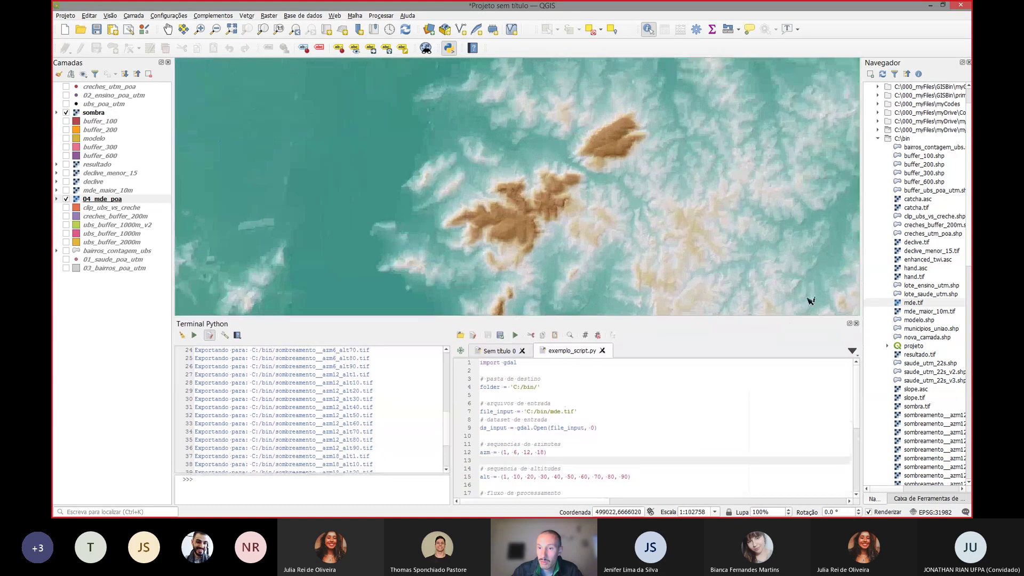
{"action": "left_click_drag", "start_coordinate": [862, 275], "coordinate": [761, 296]}
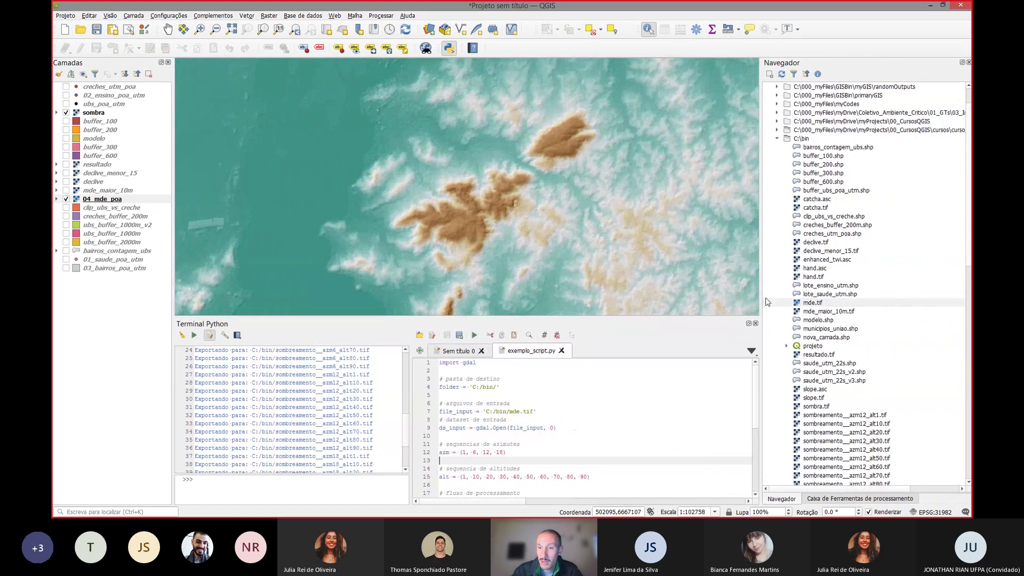
{"action": "scroll", "coordinate": [820, 375], "scroll_direction": "down", "scroll_amount": 11}
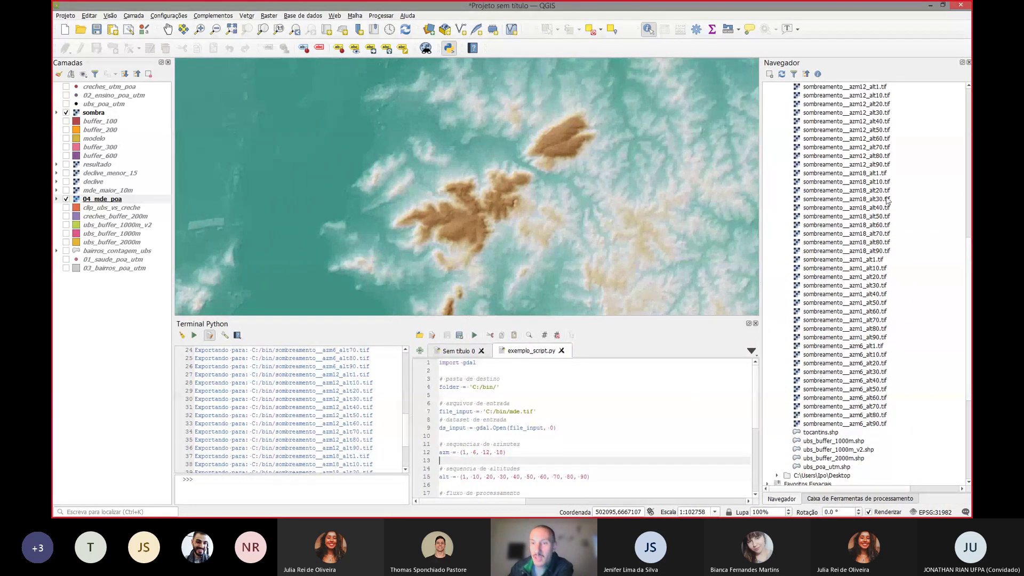
Step: Add the azimuth 12 hillshades to the project in ascending altitude order, from sombreamento__azm12_alt1.tif through sombreamento__azm12_alt90.tif
{"action": "left_click", "coordinate": [859, 122]}
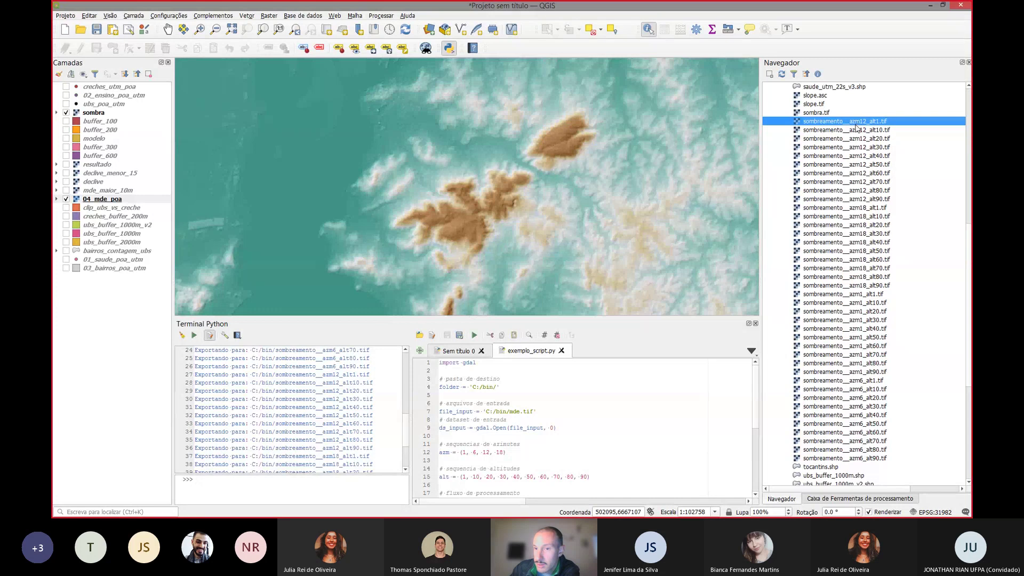
{"action": "double_click", "coordinate": [861, 122]}
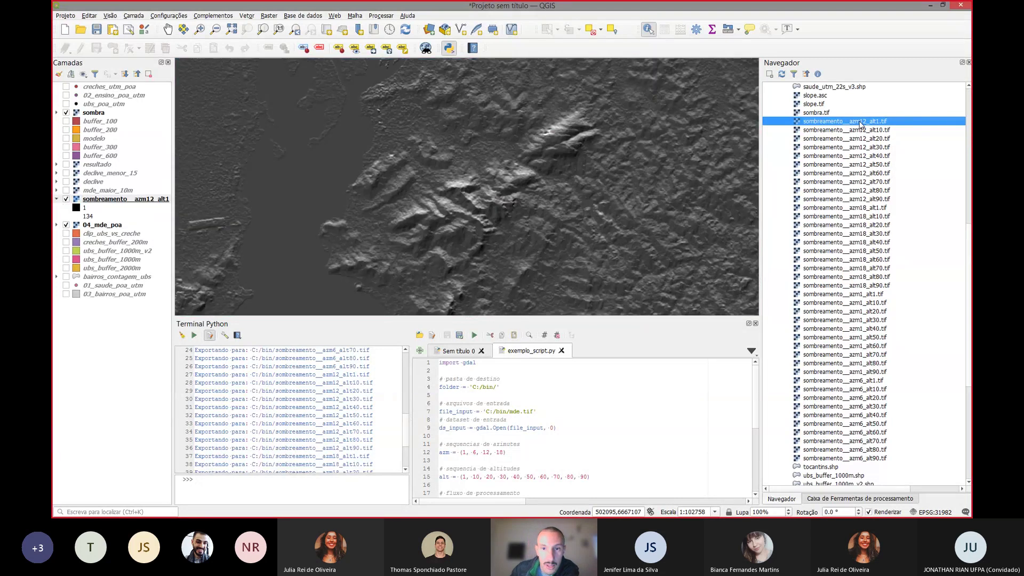
{"action": "left_click", "coordinate": [860, 132]}
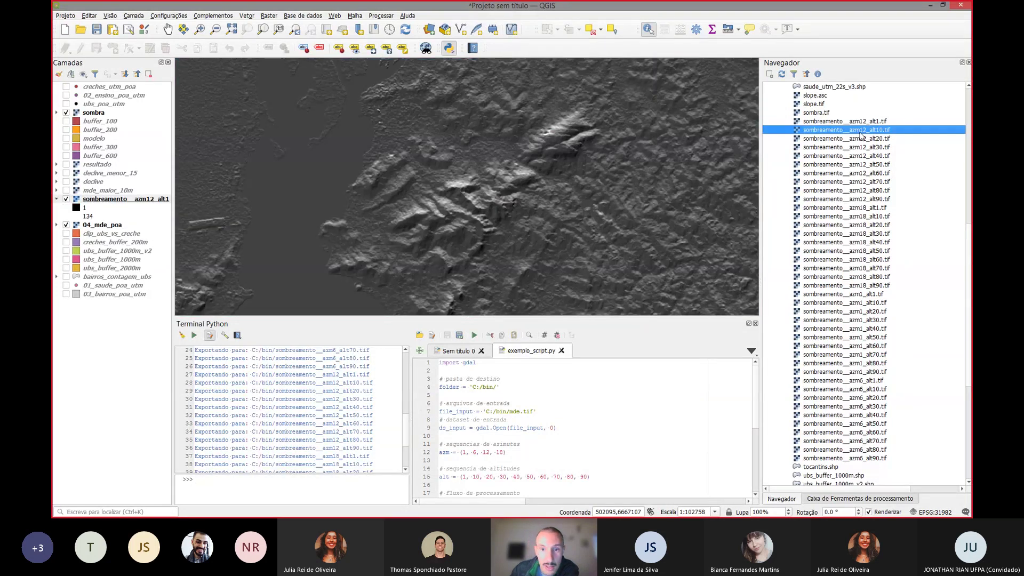
{"action": "double_click", "coordinate": [860, 133]}
{"action": "double_click", "coordinate": [869, 140]}
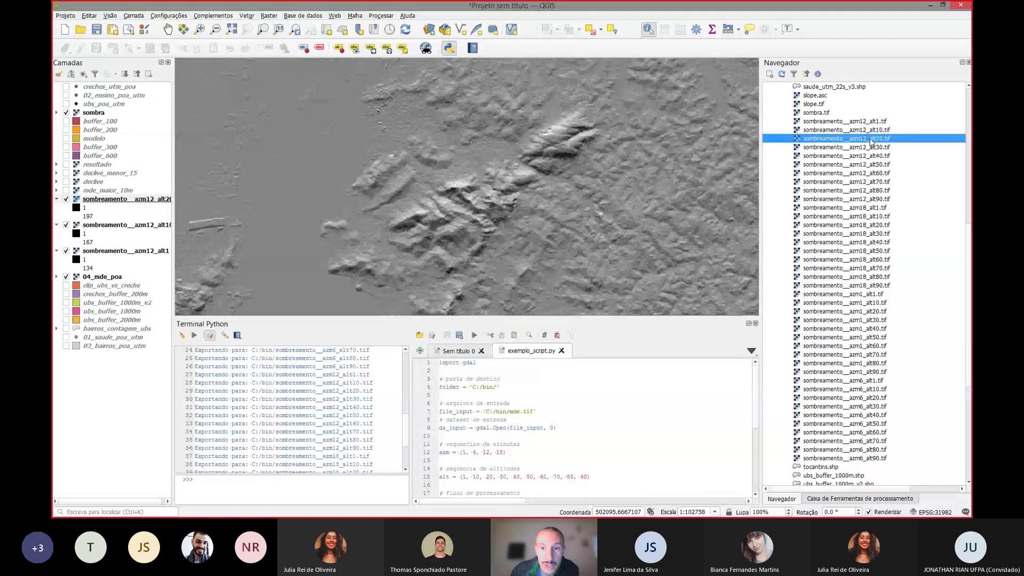
{"action": "double_click", "coordinate": [874, 148]}
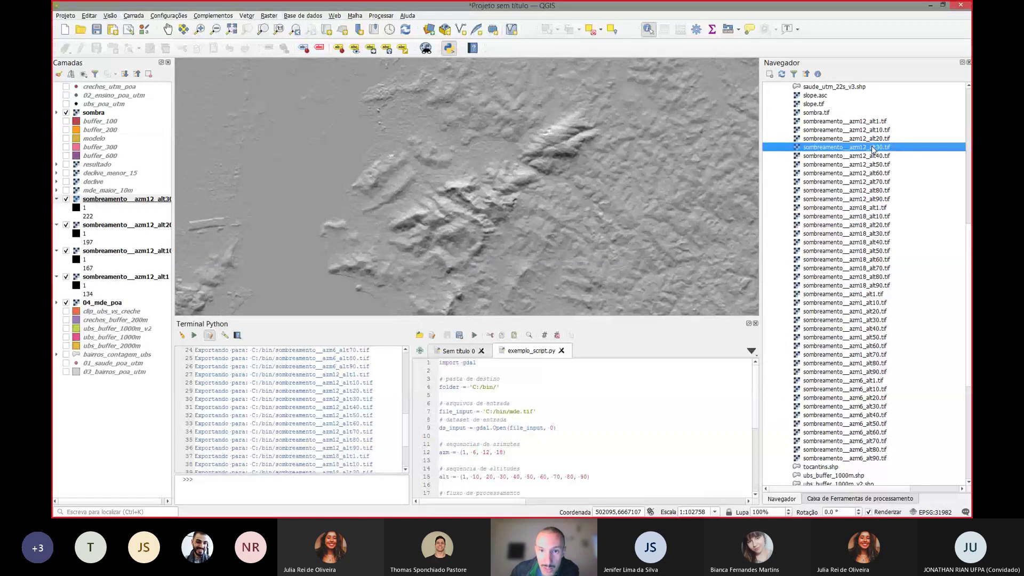
{"action": "double_click", "coordinate": [875, 156]}
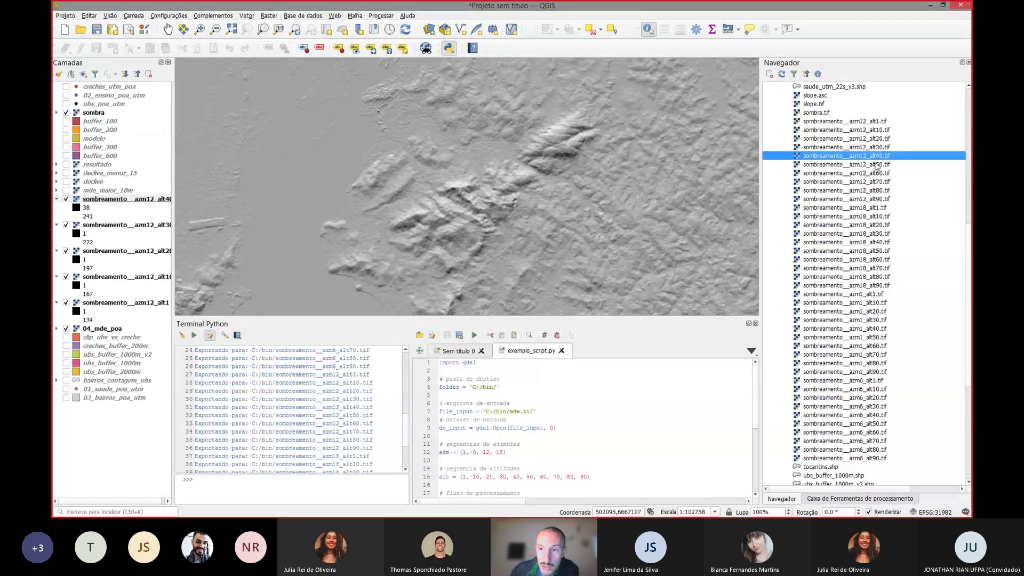
{"action": "left_click", "coordinate": [876, 165]}
{"action": "double_click", "coordinate": [876, 165]}
{"action": "double_click", "coordinate": [871, 174]}
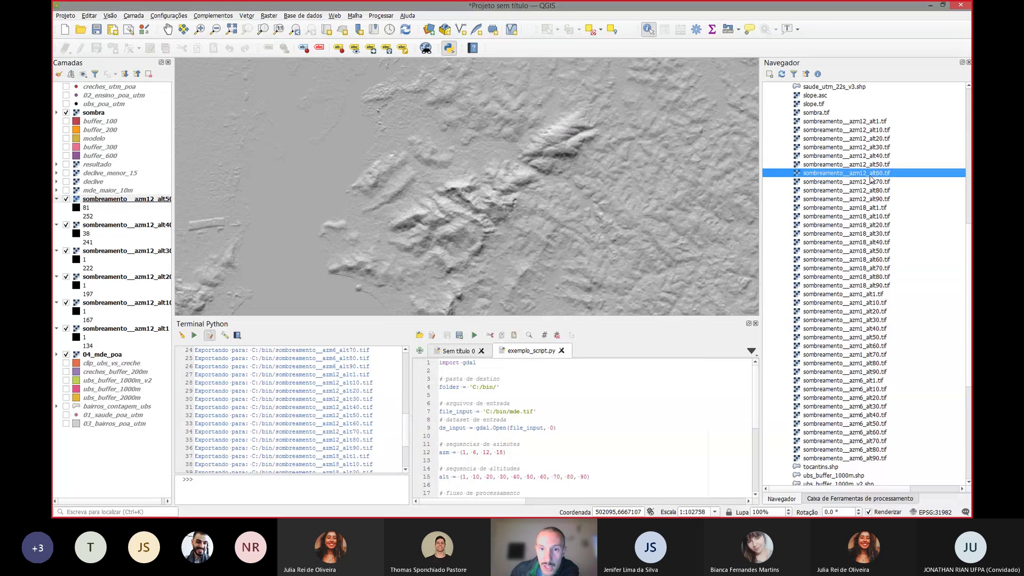
{"action": "double_click", "coordinate": [871, 182]}
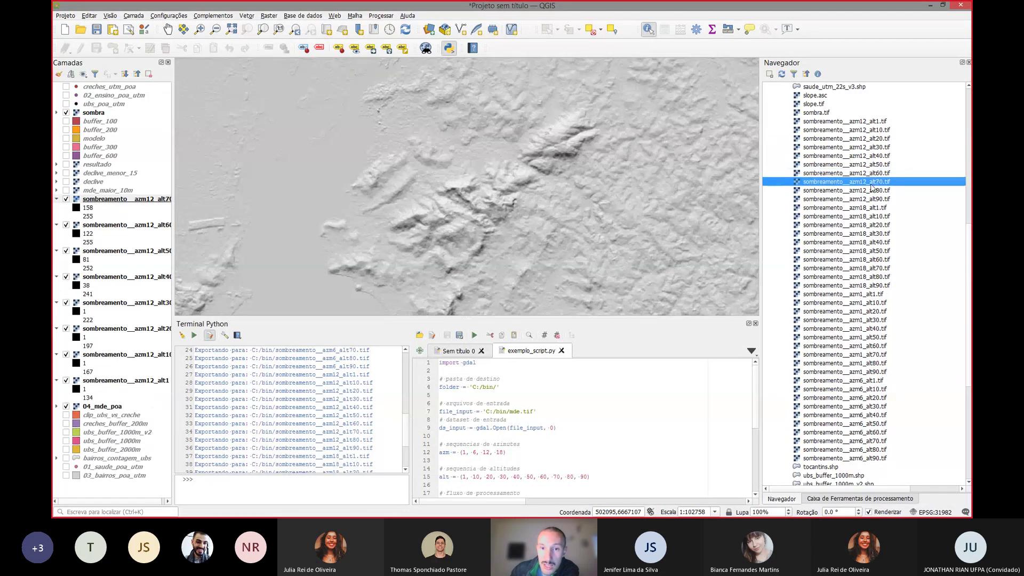
{"action": "double_click", "coordinate": [873, 191]}
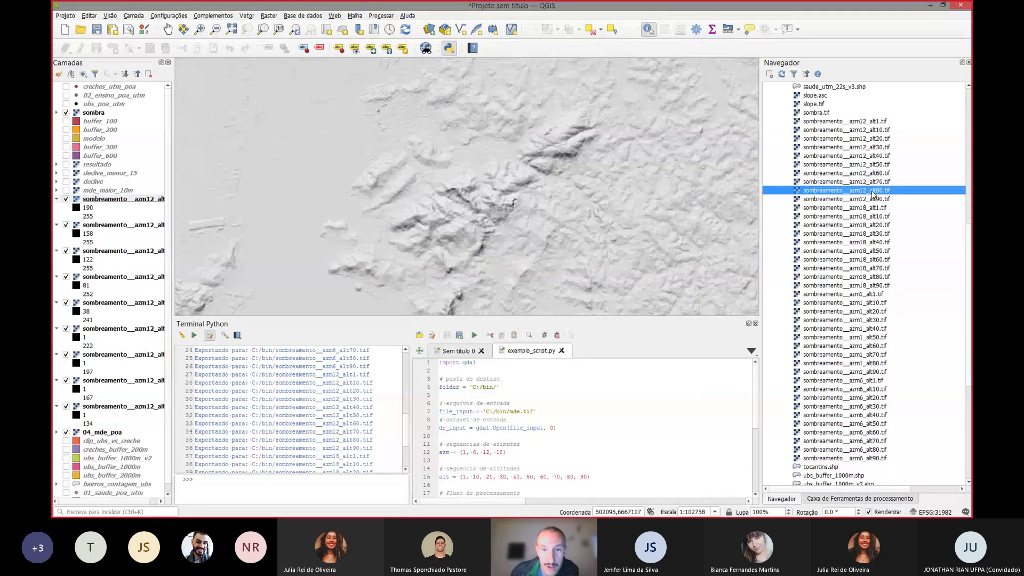
{"action": "double_click", "coordinate": [872, 198]}
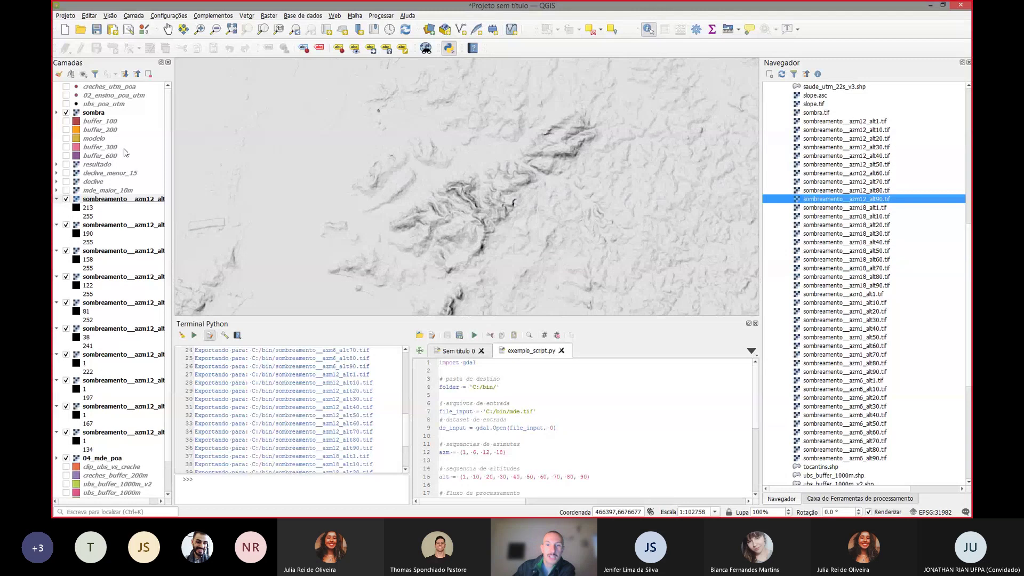
Step: Show the full hillshade extent on the map and collapse all the layer legends
{"action": "scroll", "coordinate": [397, 184], "scroll_direction": "down", "scroll_amount": 1}
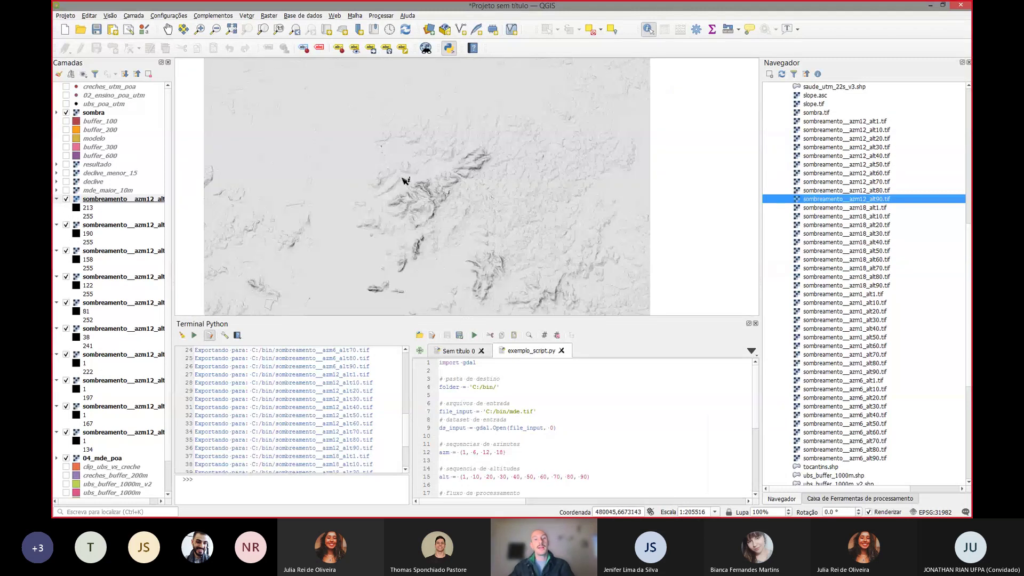
{"action": "left_click_drag", "start_coordinate": [393, 181], "coordinate": [437, 188]}
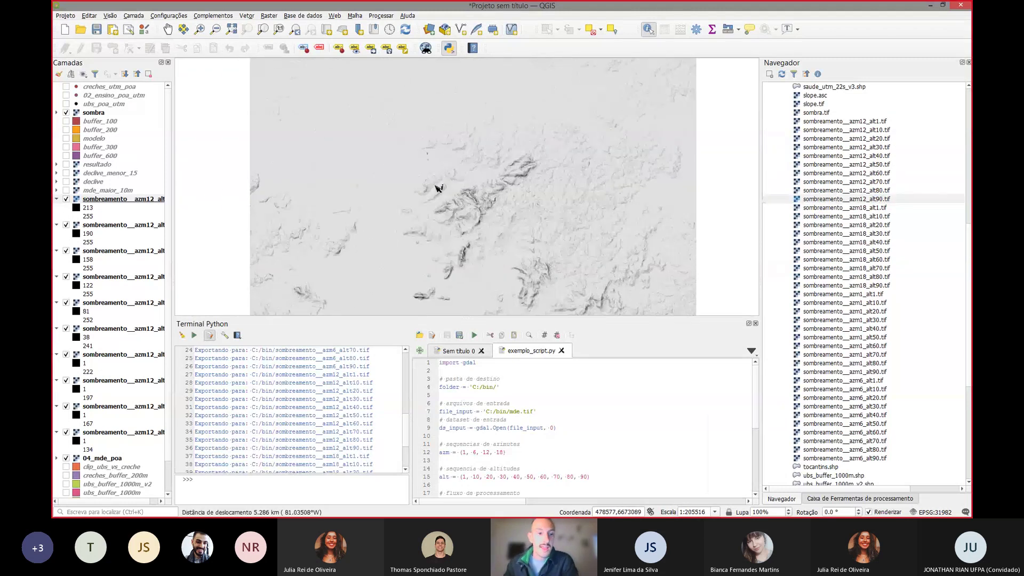
{"action": "left_click", "coordinate": [138, 74]}
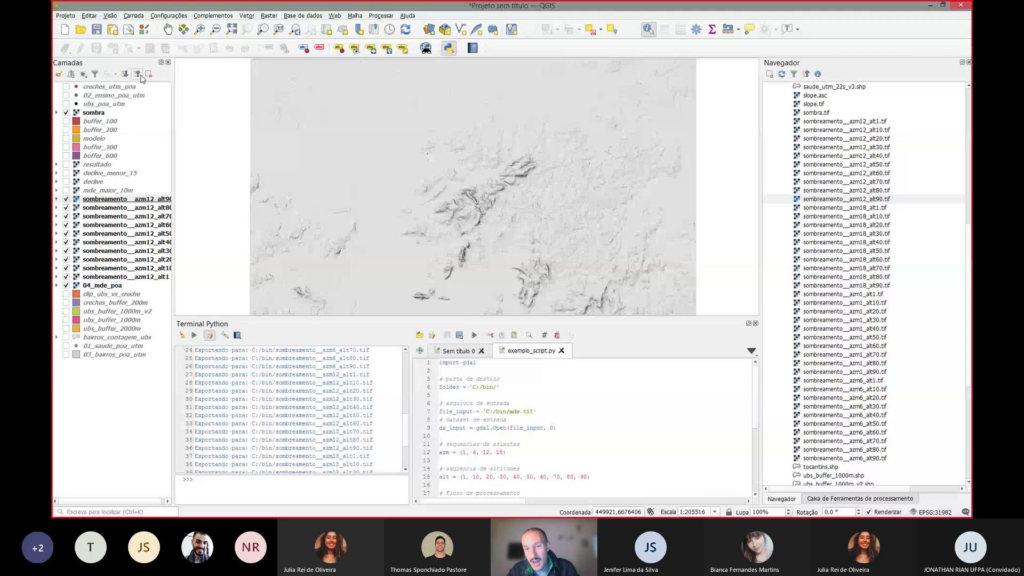
Step: Switch to the PowerPoint slideshow and advance to the closing "obrigado!" slide
{"action": "key", "text": "alt+Tab"}
{"action": "key", "text": "alt+Tab"}
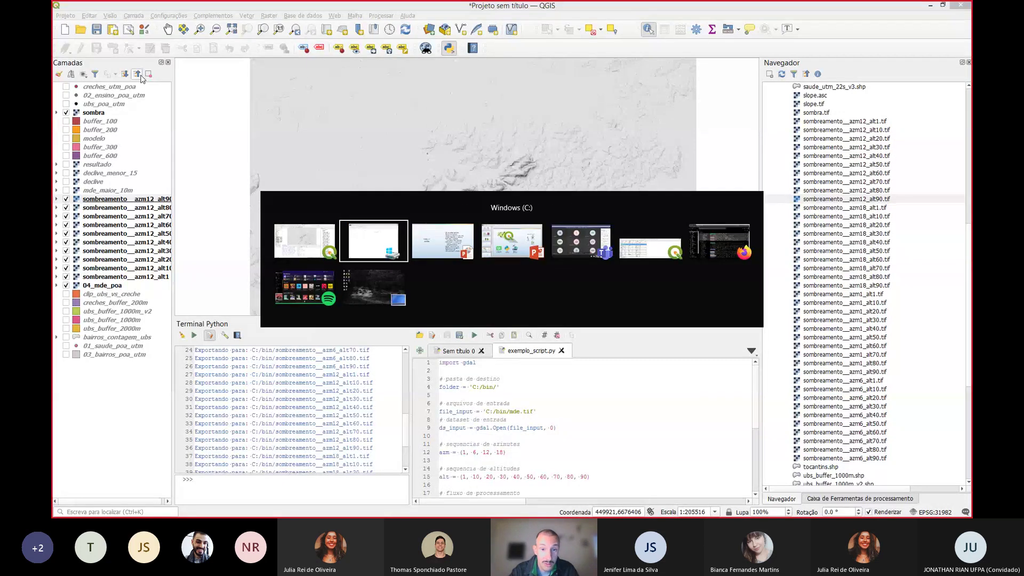
{"action": "key", "text": "Right"}
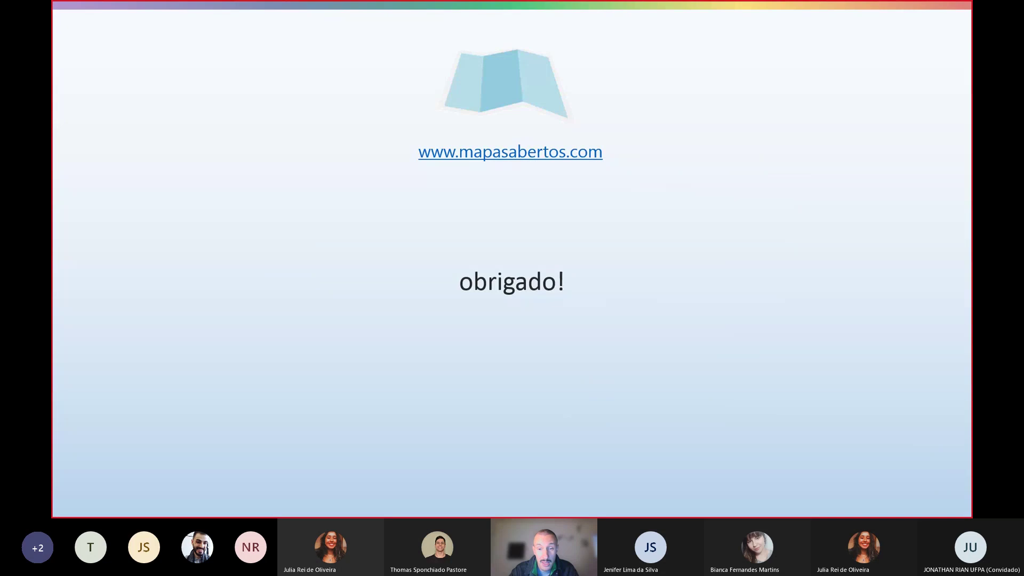